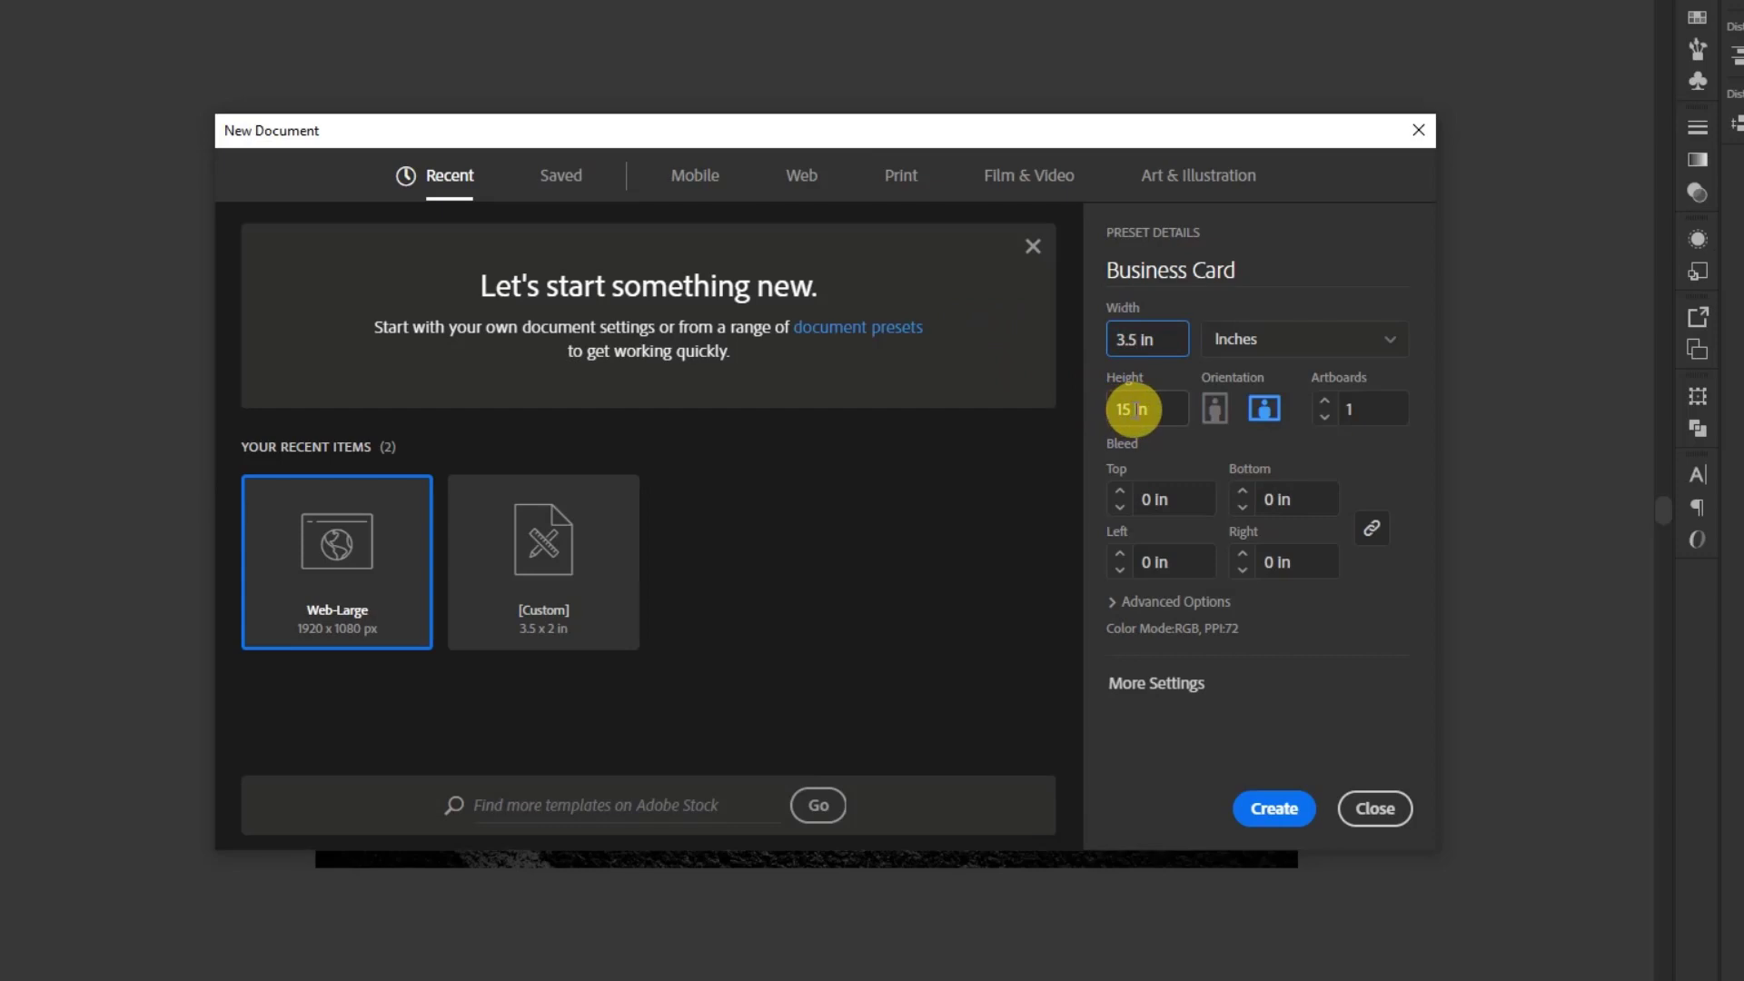
# Create a 3.5 × 2 in landscape CMYK card with 0.125 in bleed and High (300 ppi) raster effects
pyautogui.click(1124, 410)
pyautogui.write('15')
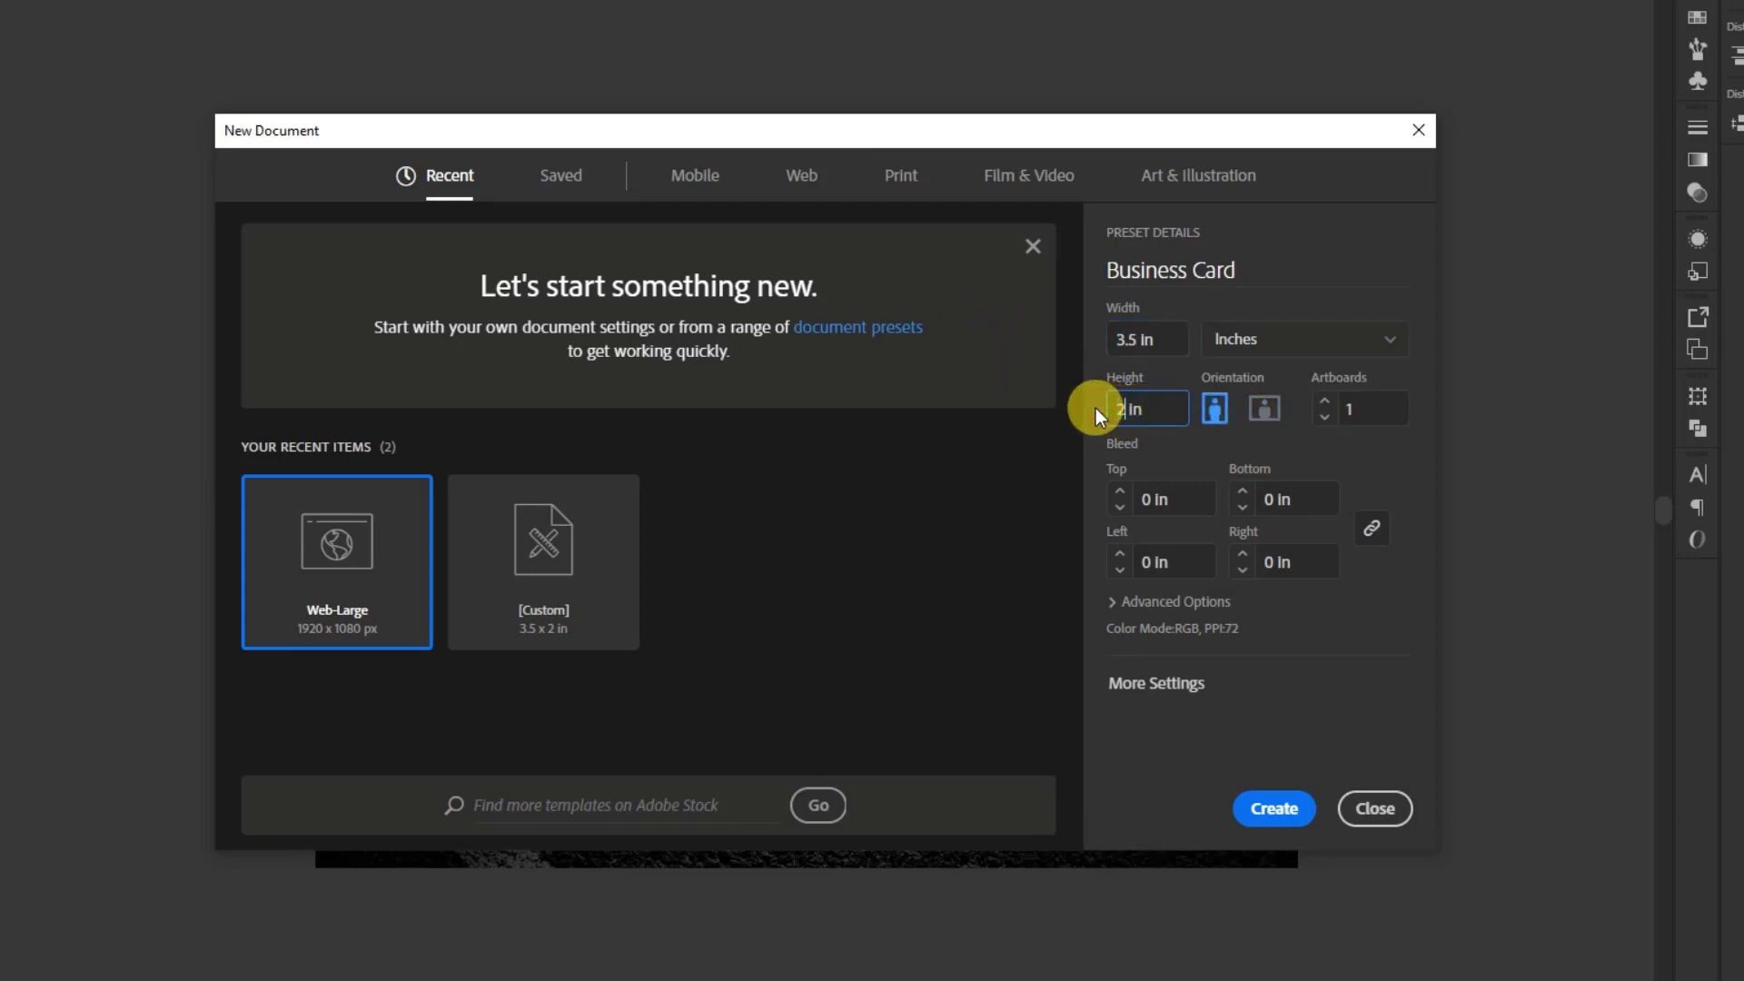
pyautogui.click(1118, 492)
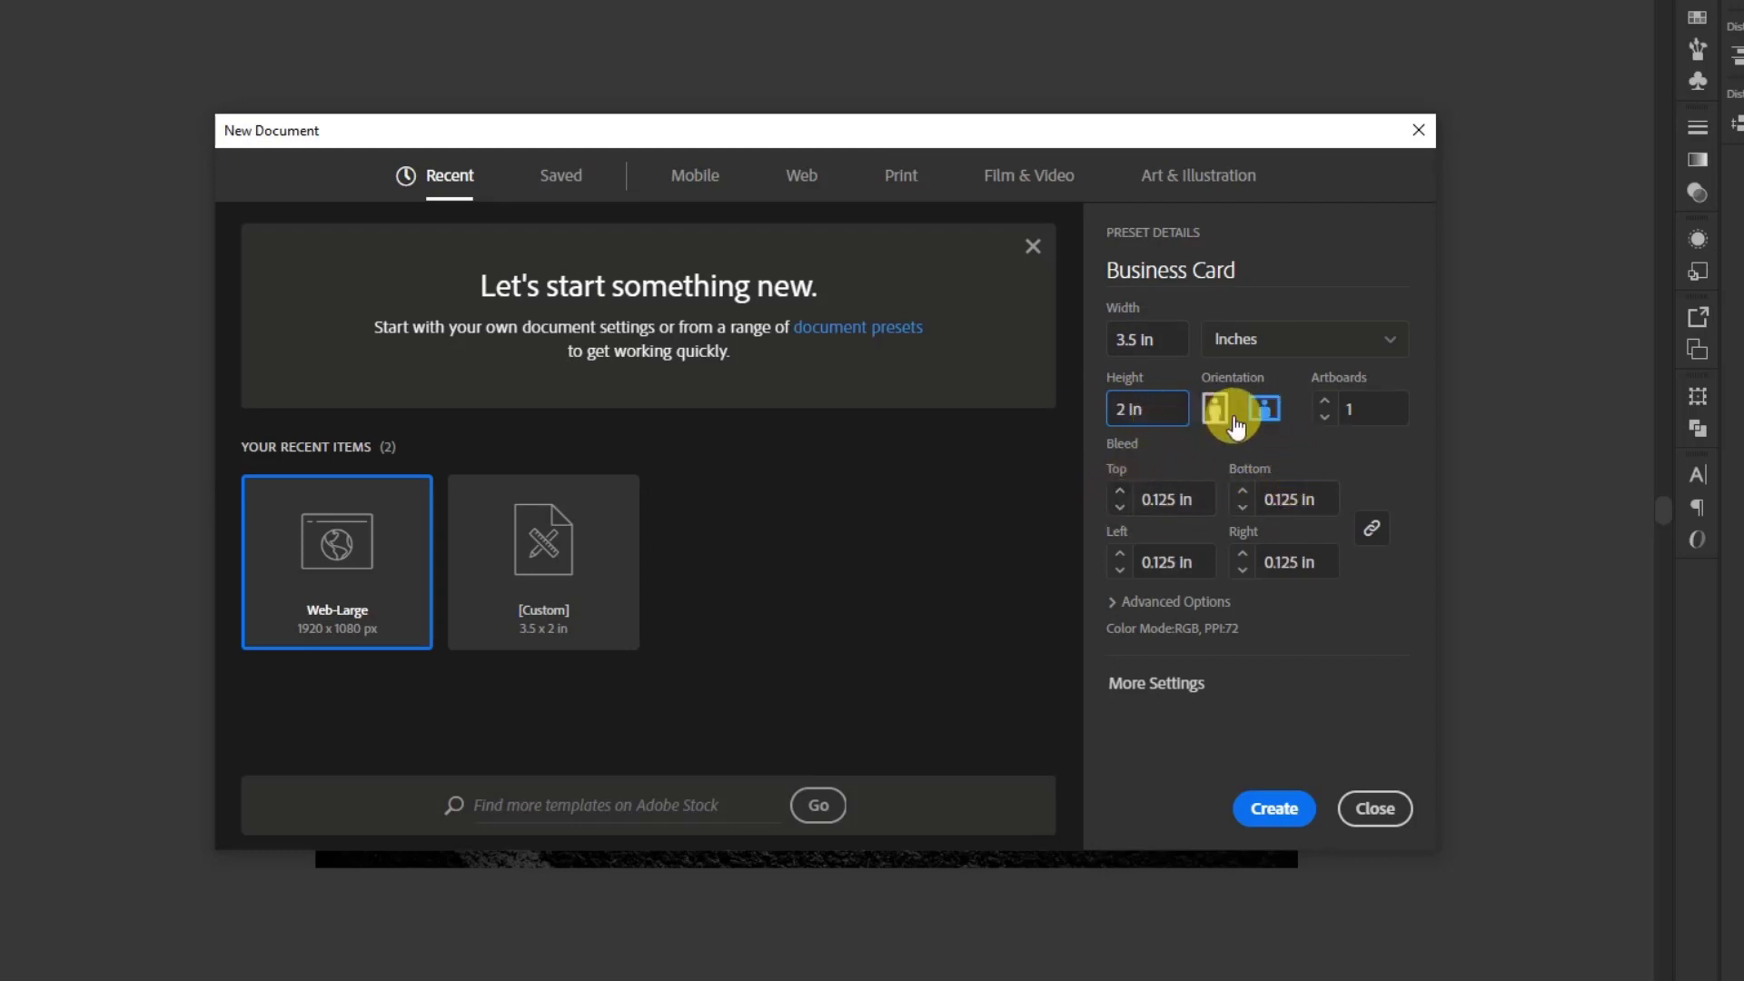
pyautogui.click(1146, 611)
pyautogui.click(1181, 554)
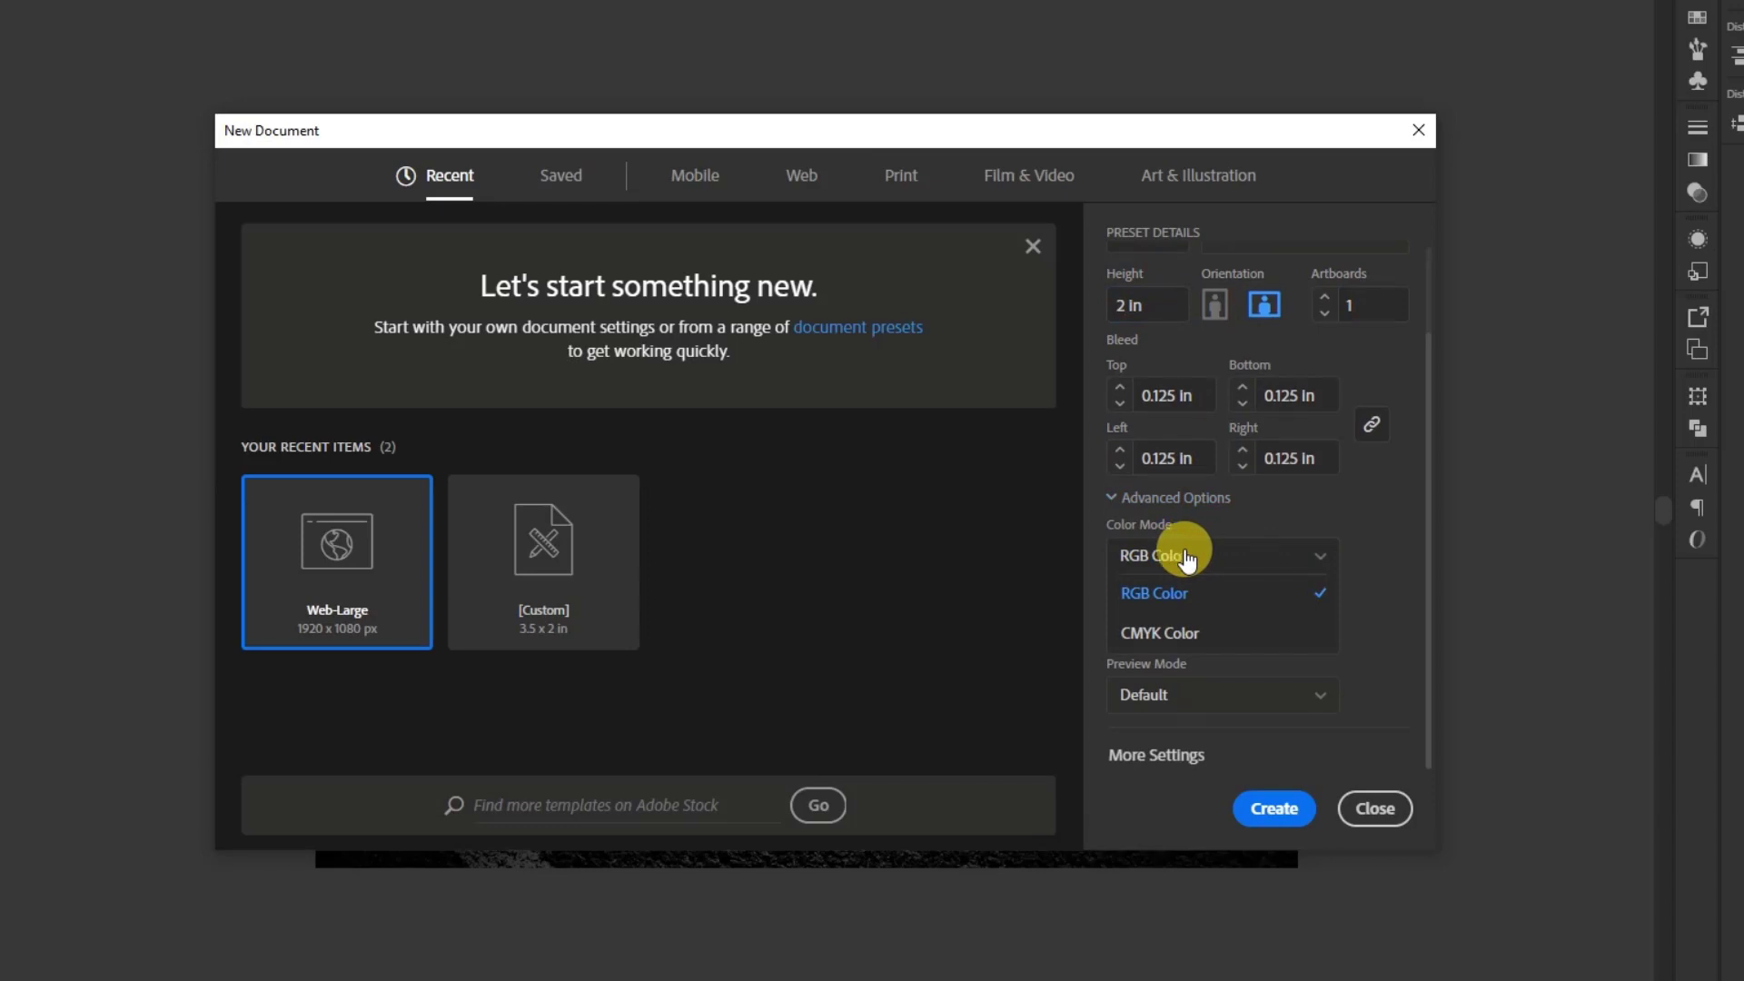
pyautogui.click(1169, 634)
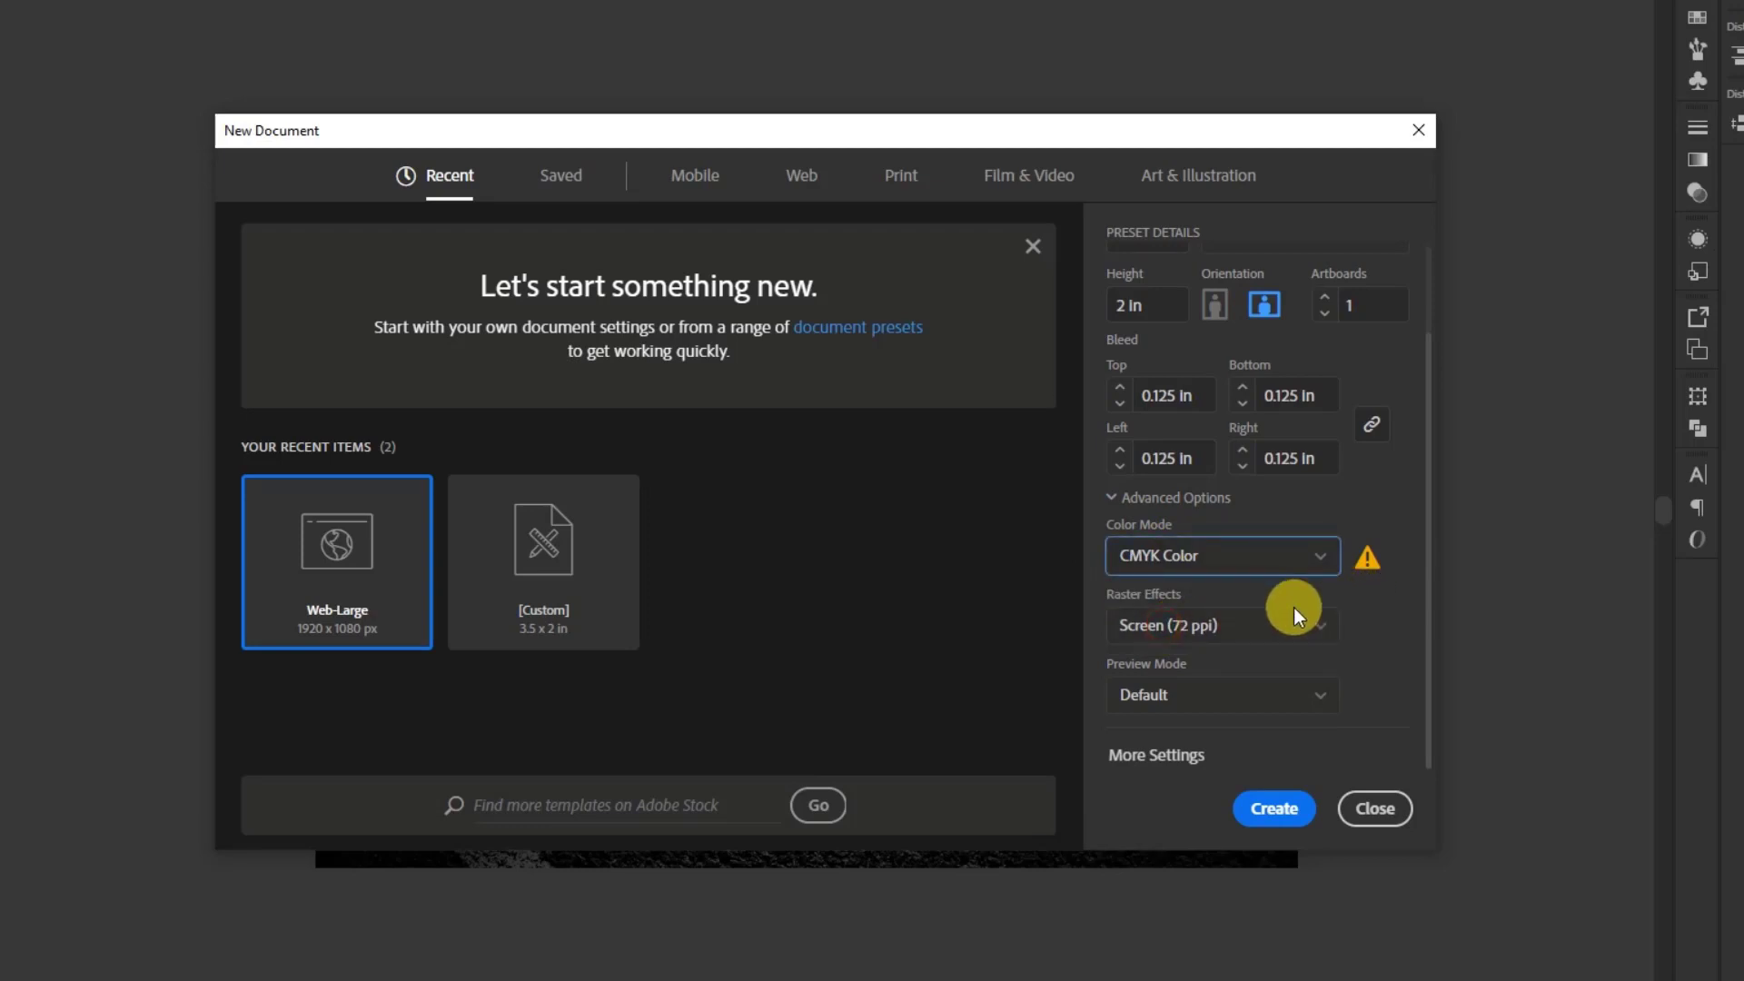
pyautogui.click(1212, 624)
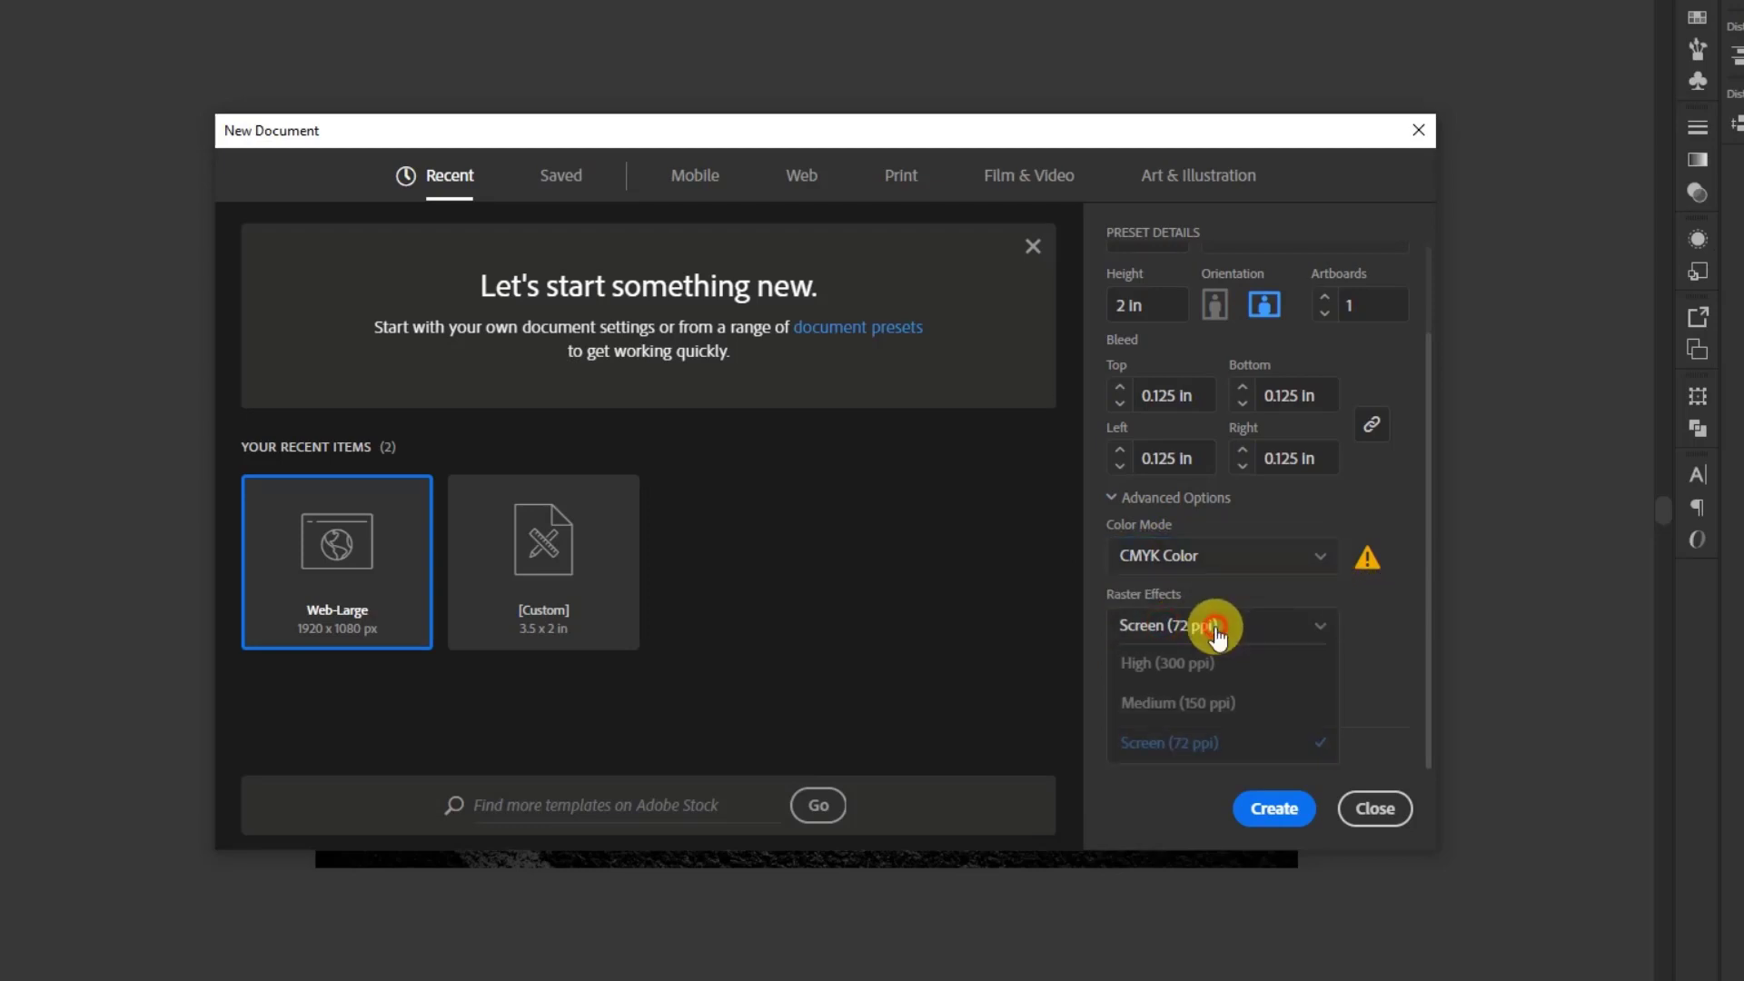
pyautogui.click(1160, 666)
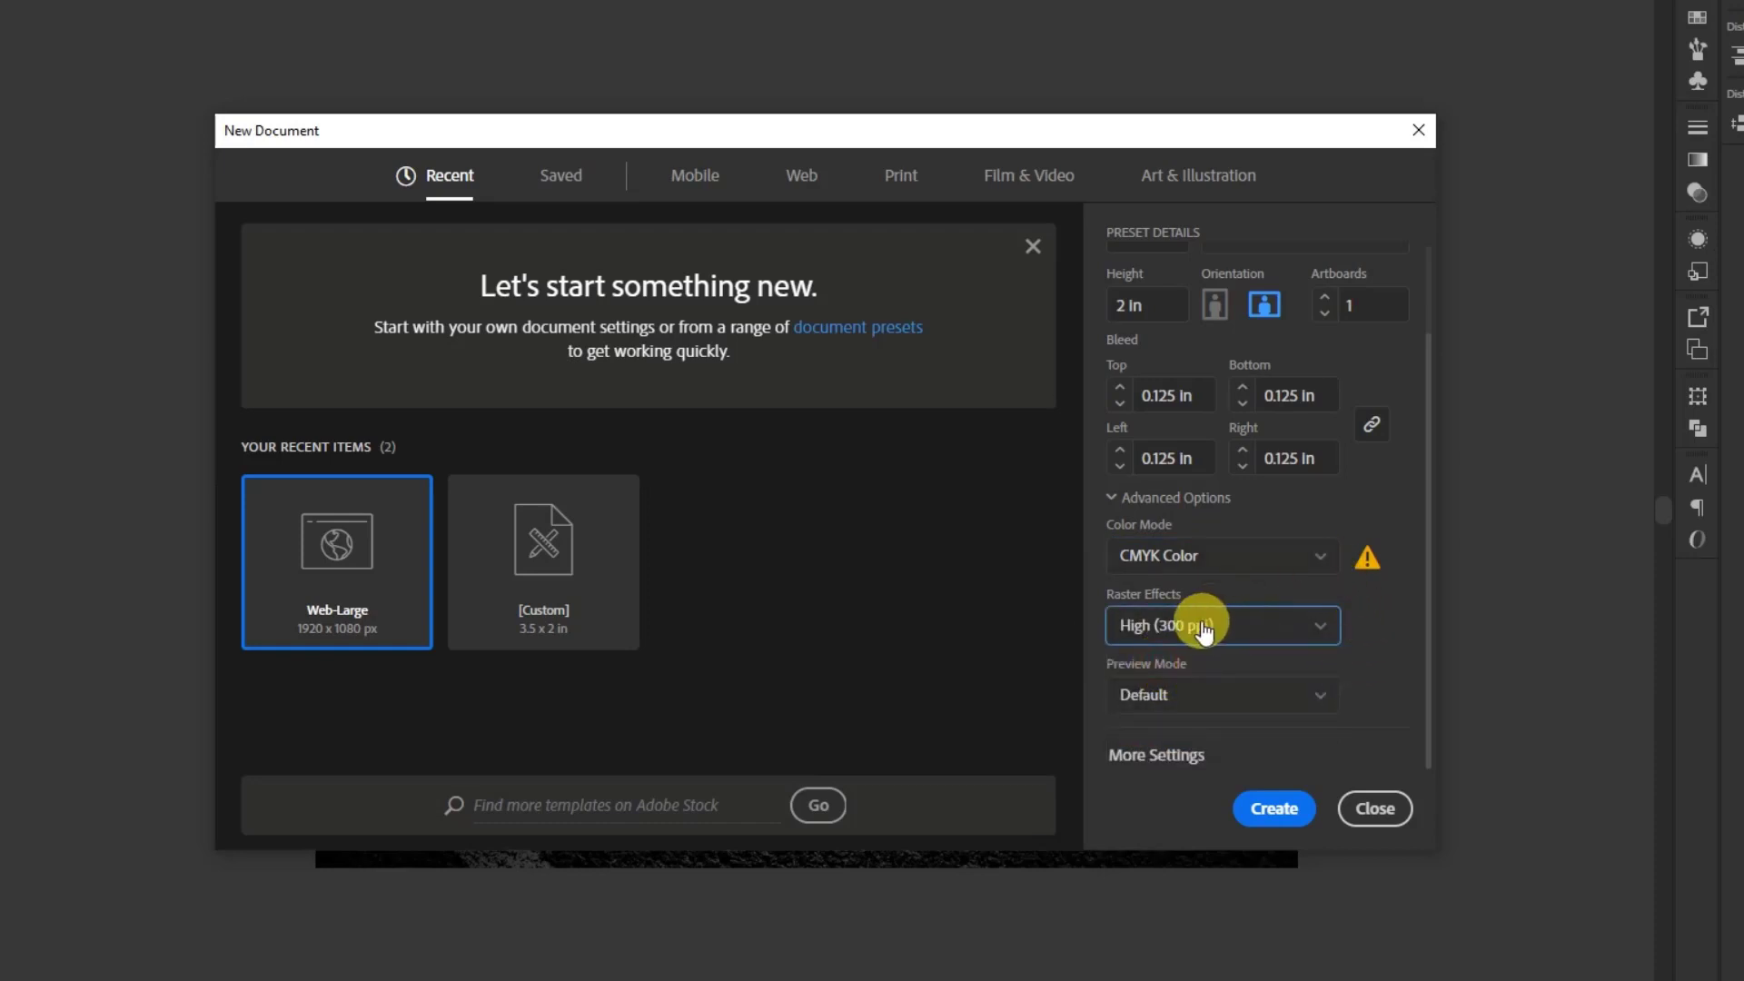
pyautogui.click(1288, 808)
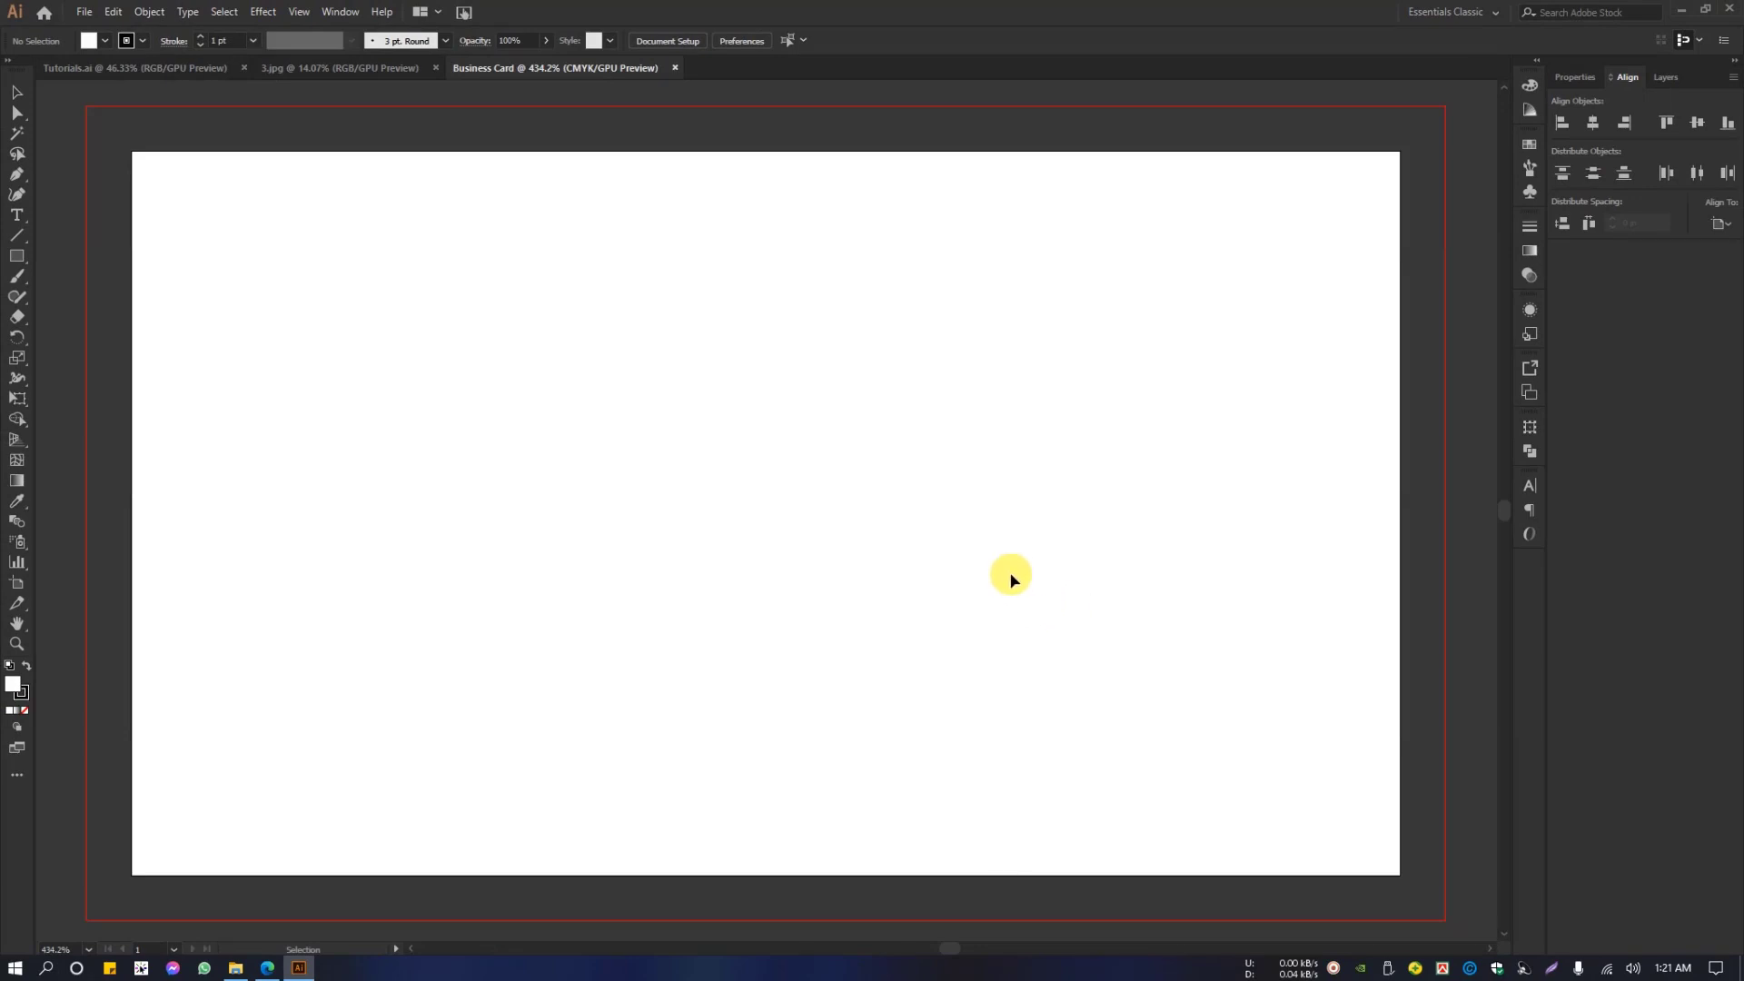
# Tear off the shape tools into a floating panel and pick the Rectangle tool
pyautogui.press('z')
pyautogui.keyDown('alt'); pyautogui.click(889, 540); pyautogui.keyUp('alt')
pyautogui.click(829, 533)
pyautogui.click(881, 552)
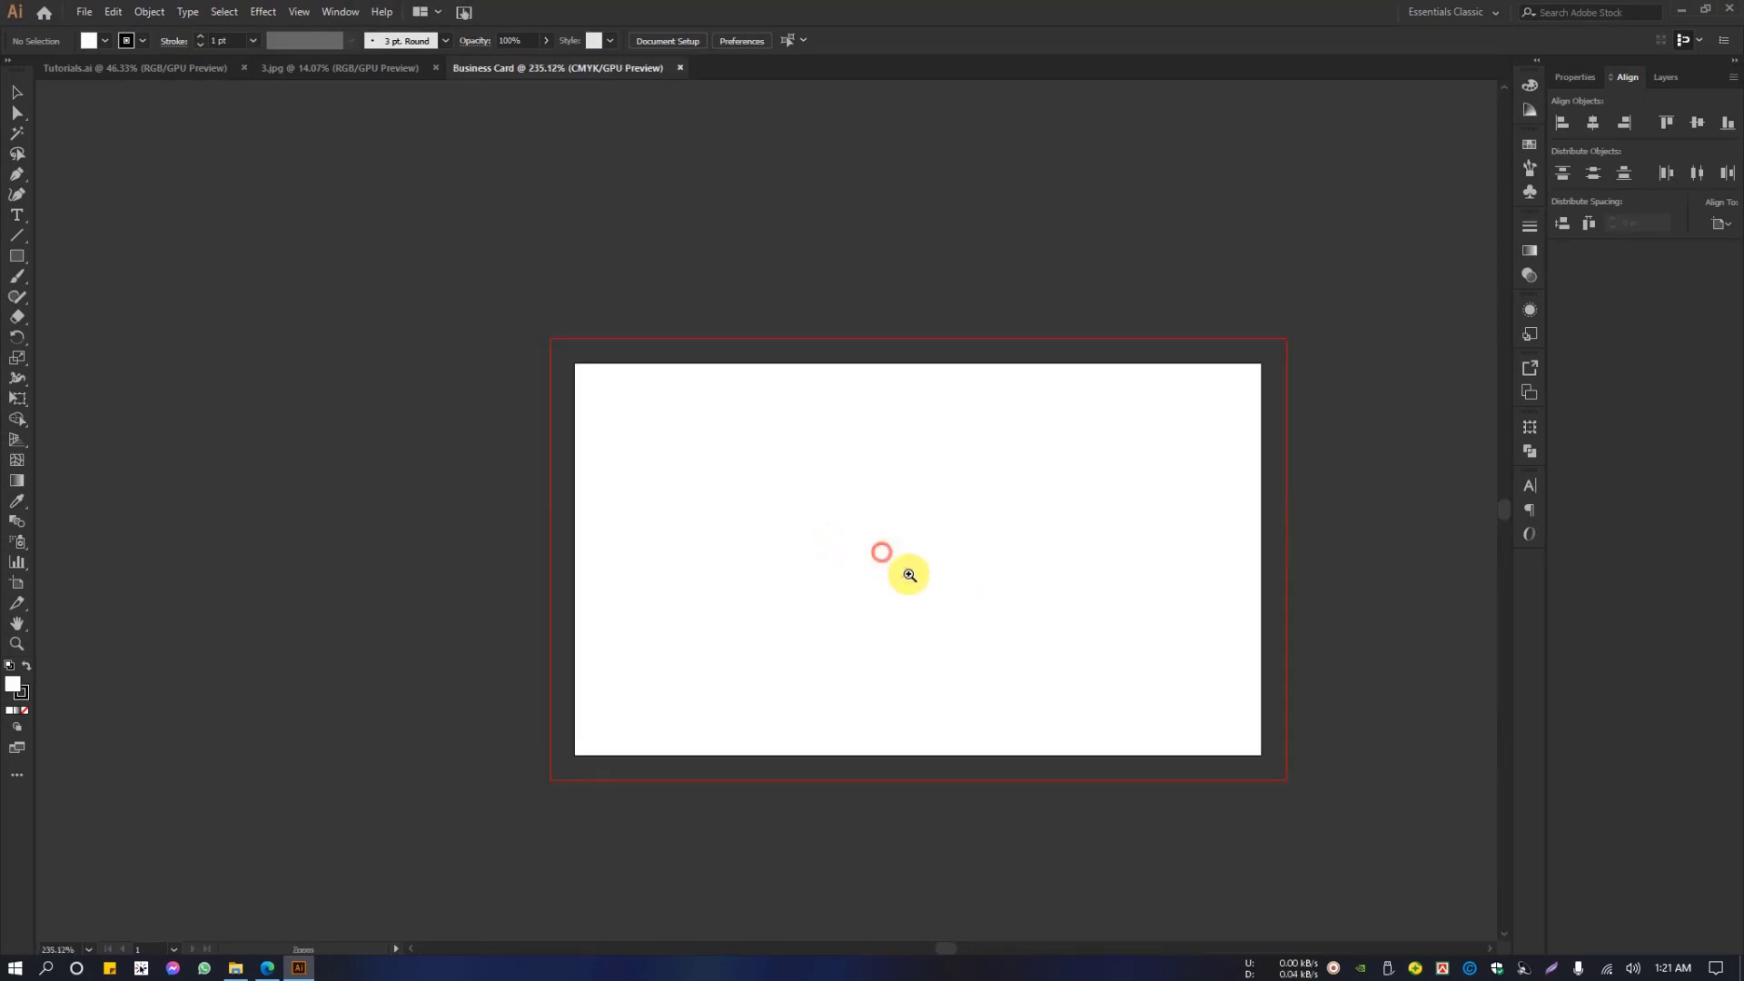
pyautogui.click(821, 553)
pyautogui.click(790, 511)
pyautogui.press('v')
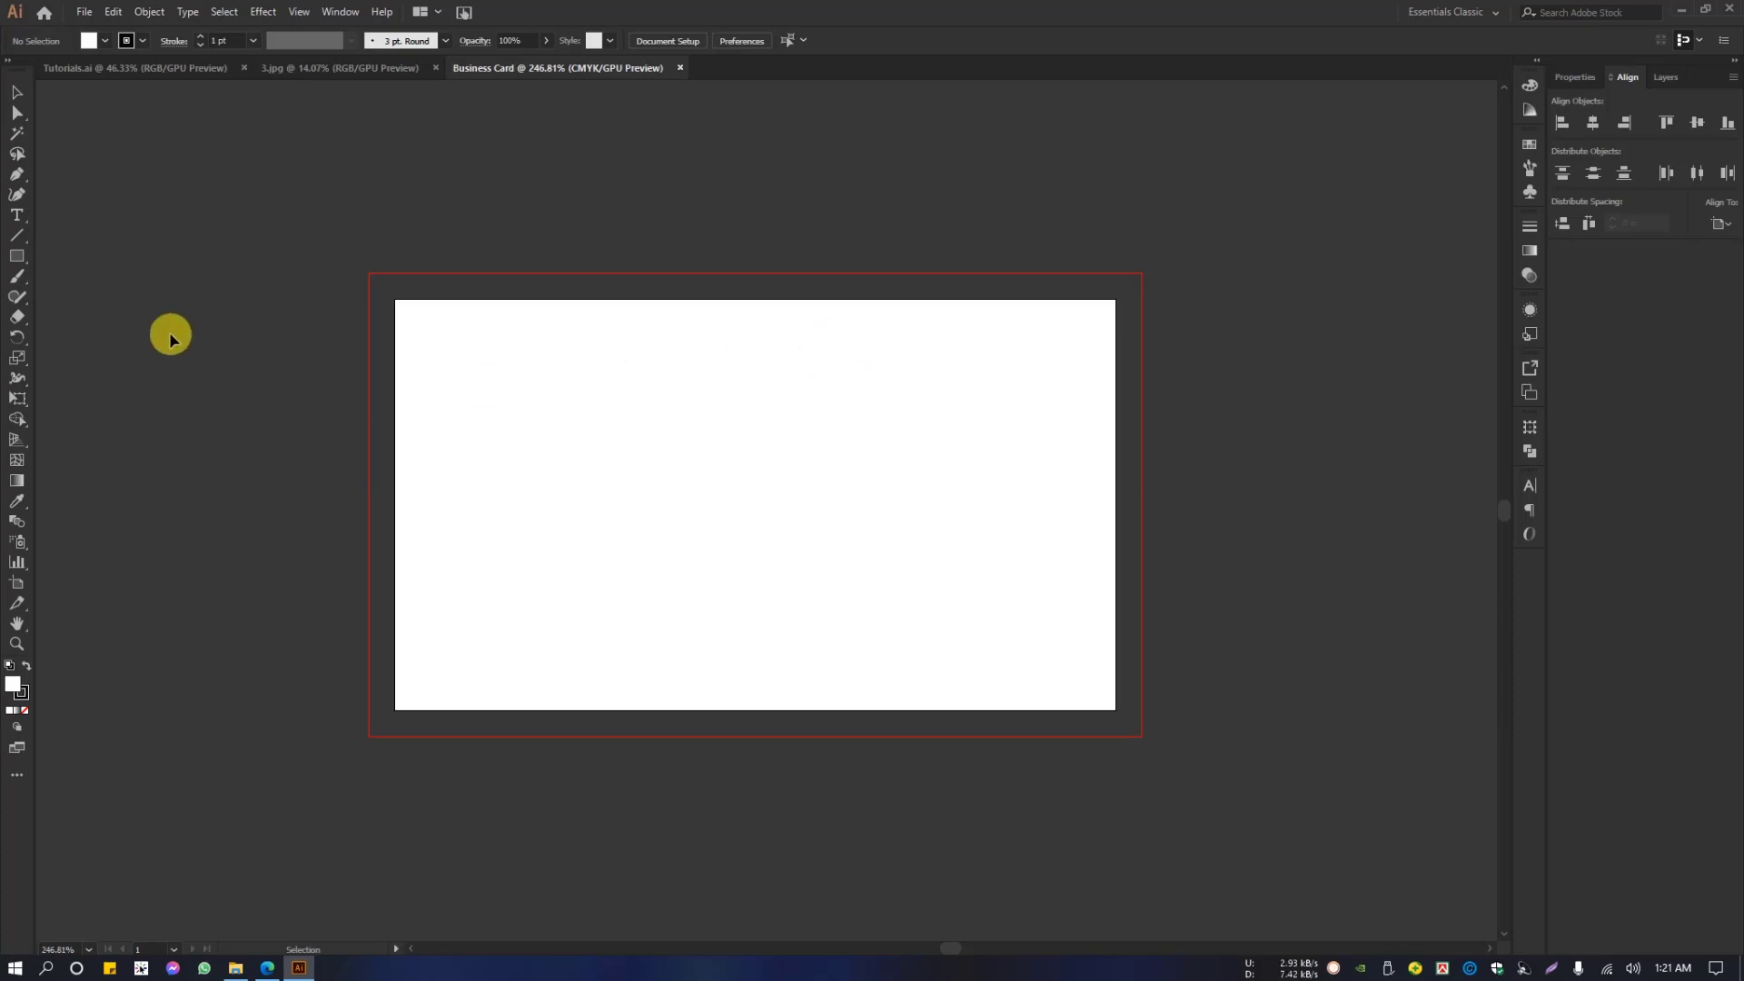
pyautogui.click(17, 256)
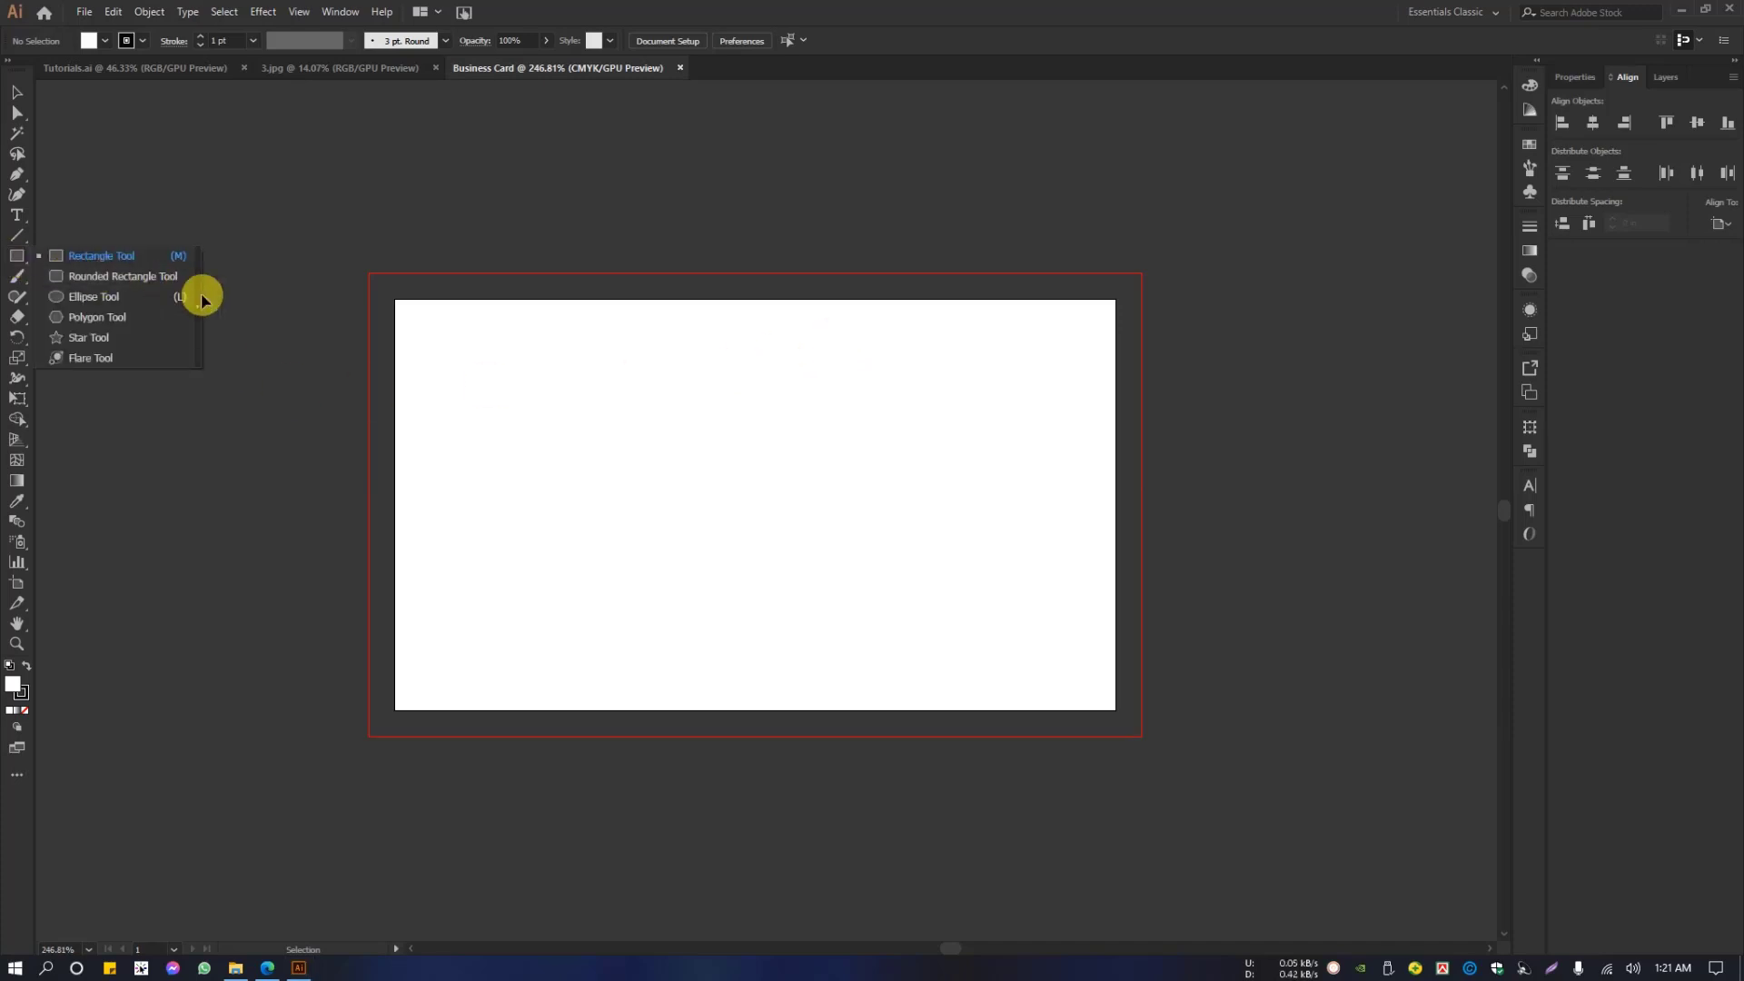
pyautogui.click(16, 256)
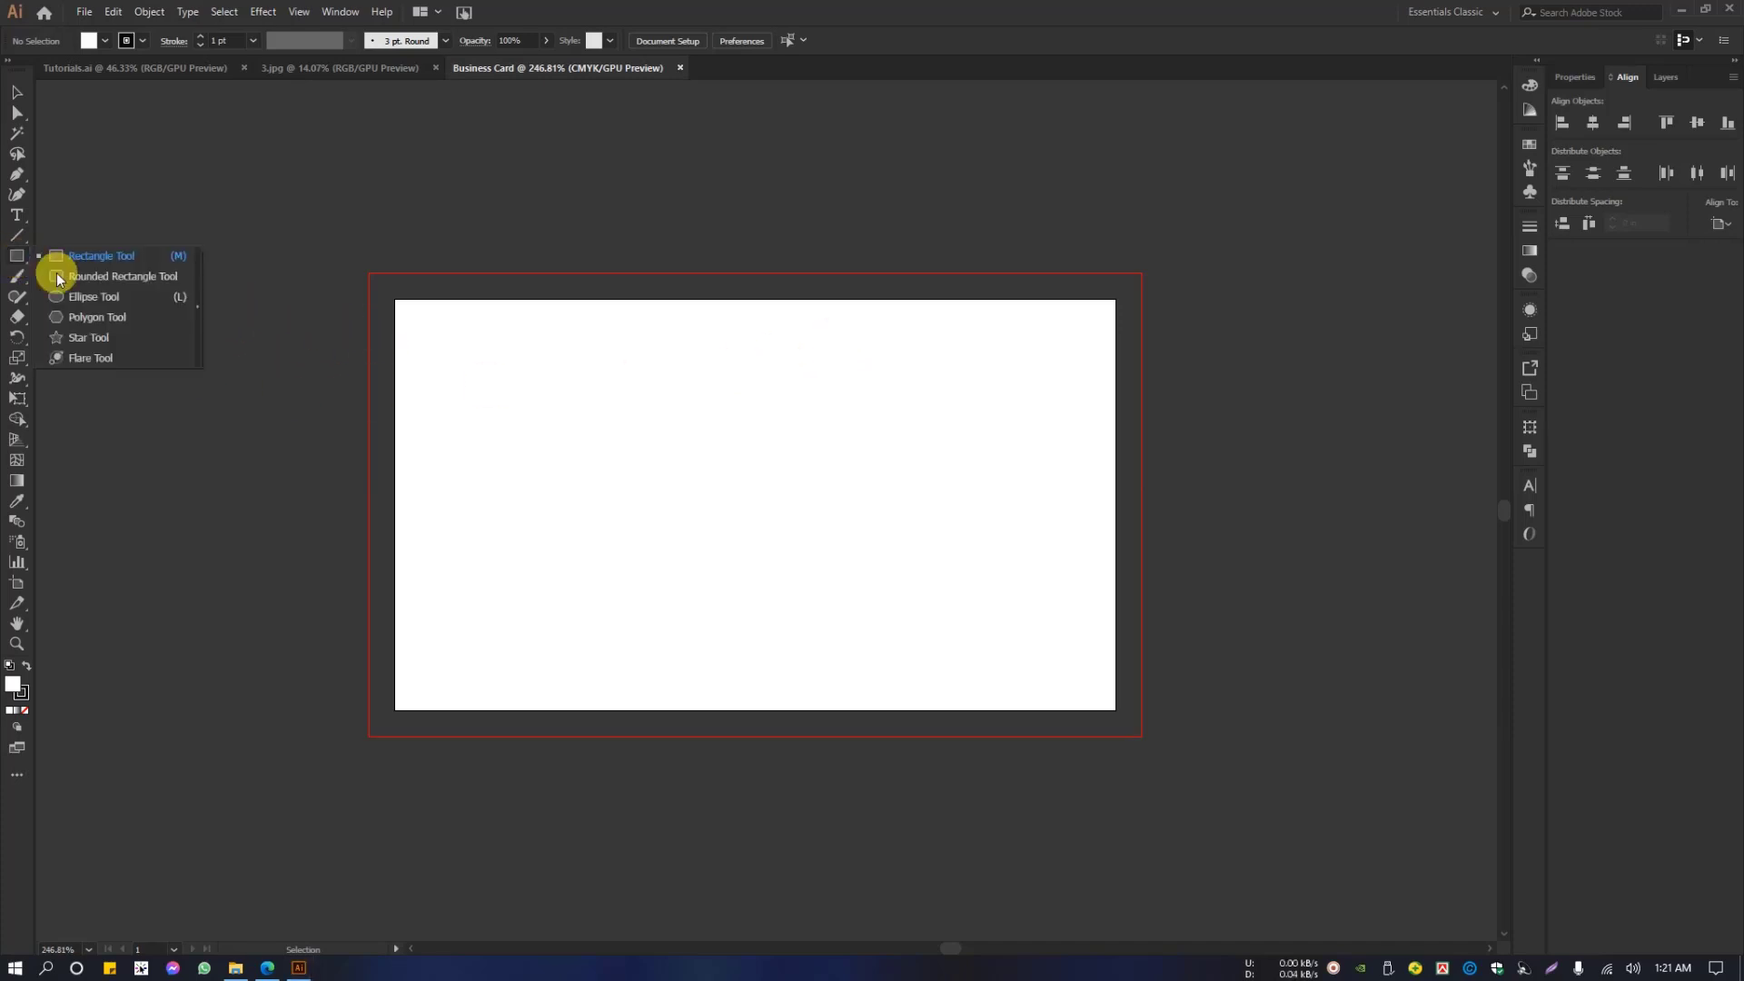
pyautogui.click(198, 291)
pyautogui.moveTo(109, 269); pyautogui.dragTo(214, 211)
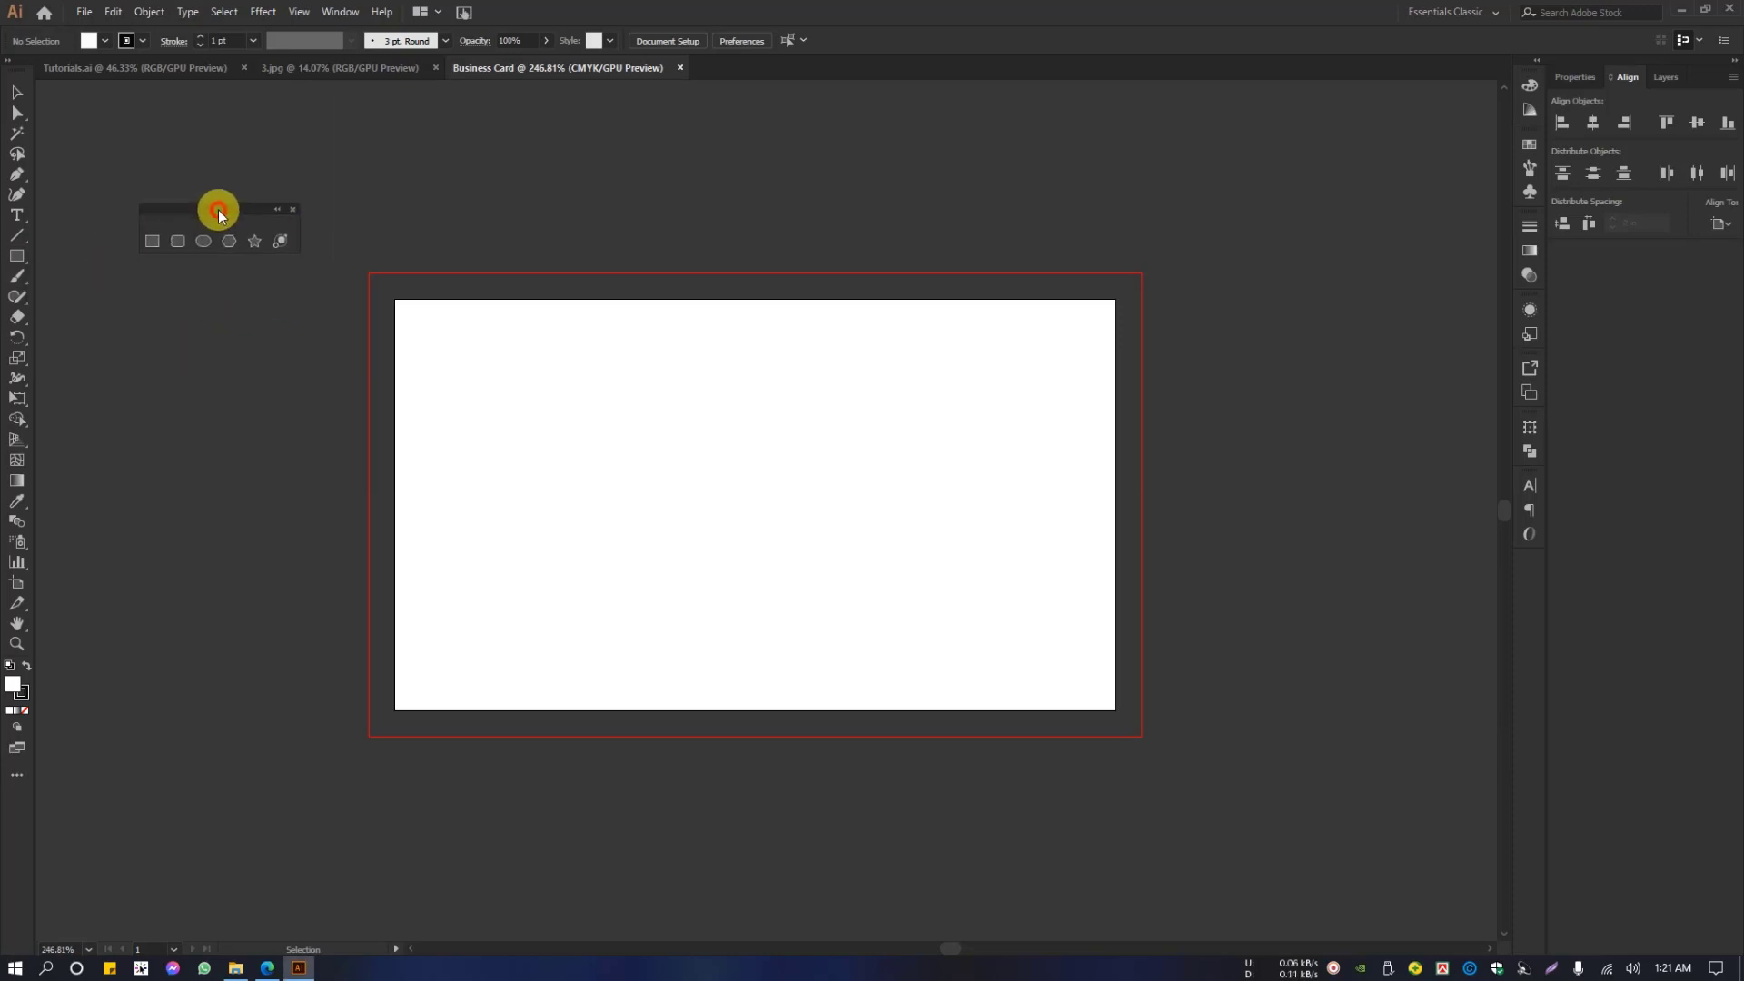
pyautogui.click(162, 240)
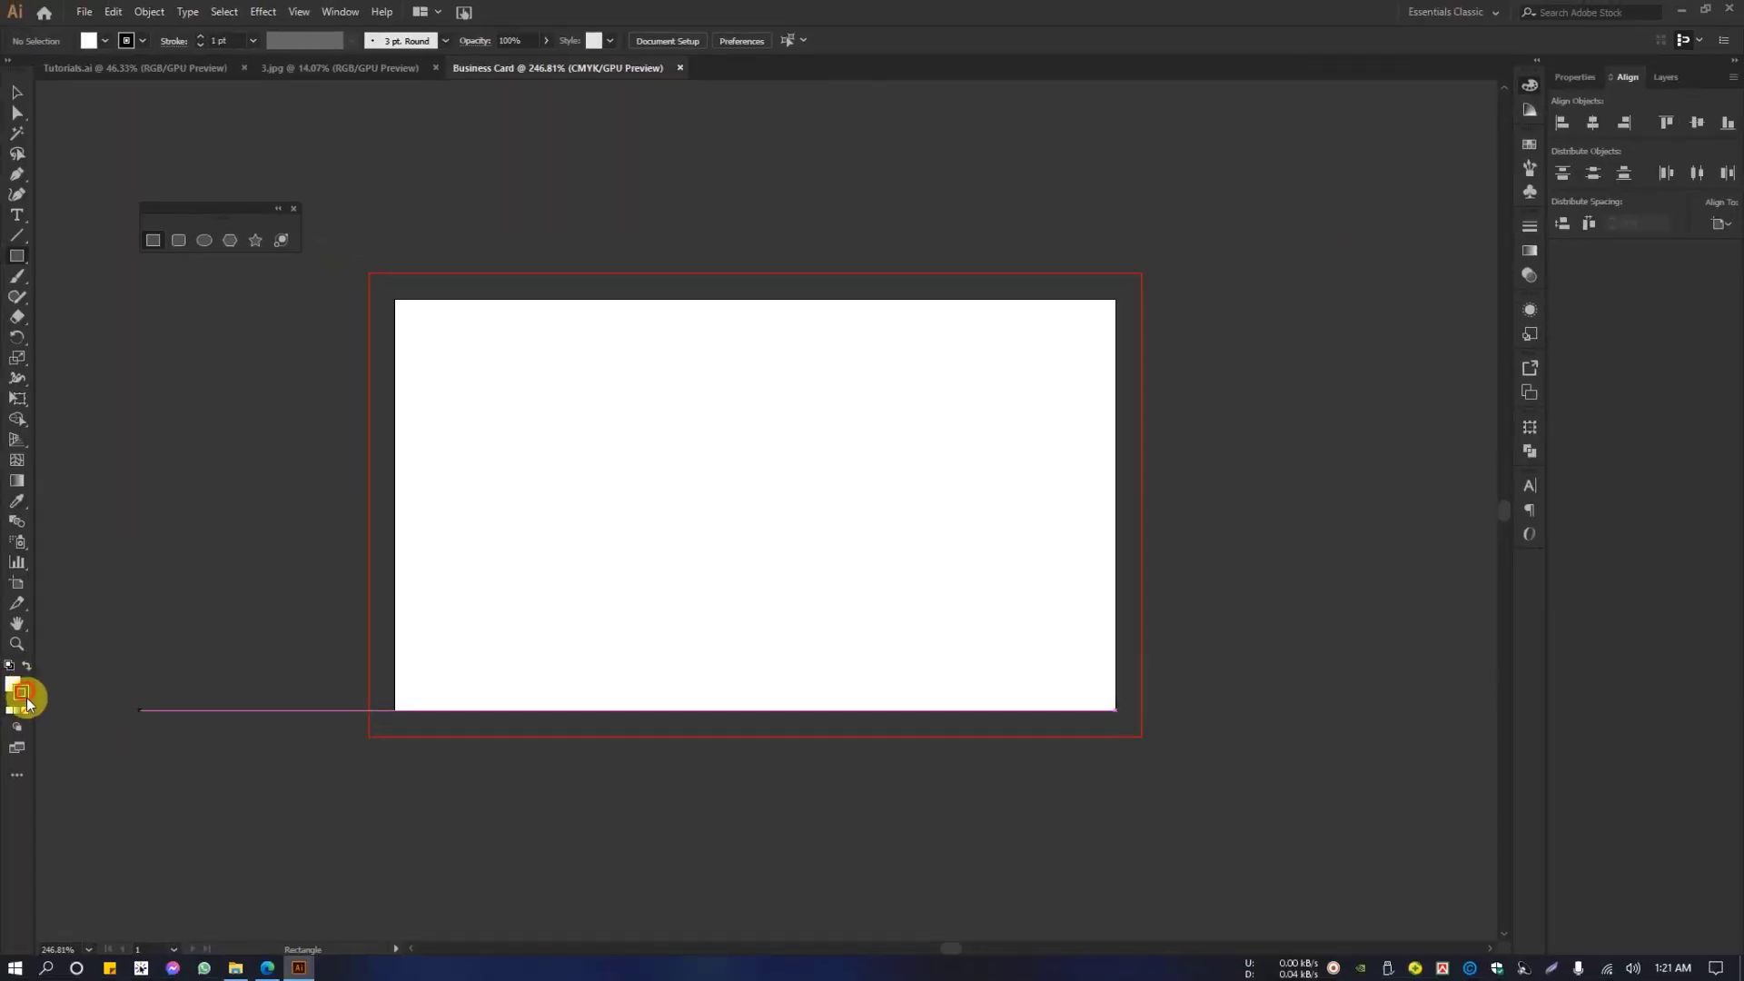
# Set stroke to None and draw a white rectangle from bleed corner to bleed corner
pyautogui.click(27, 709)
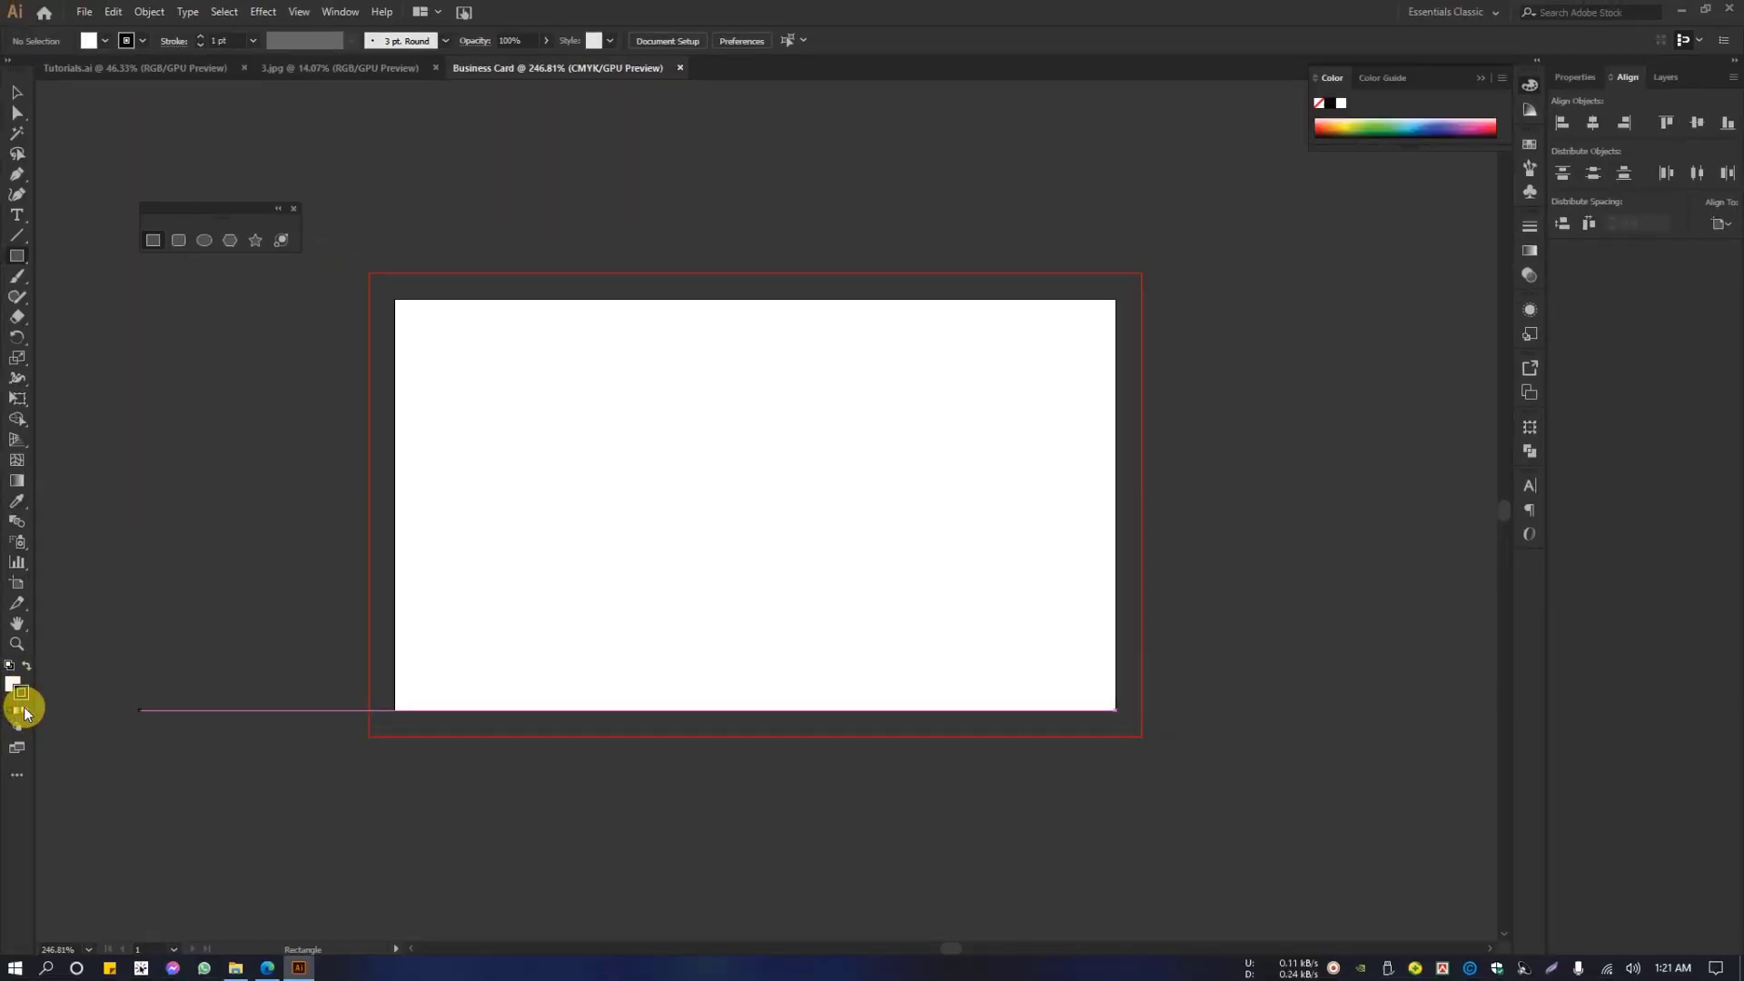
pyautogui.click(25, 712)
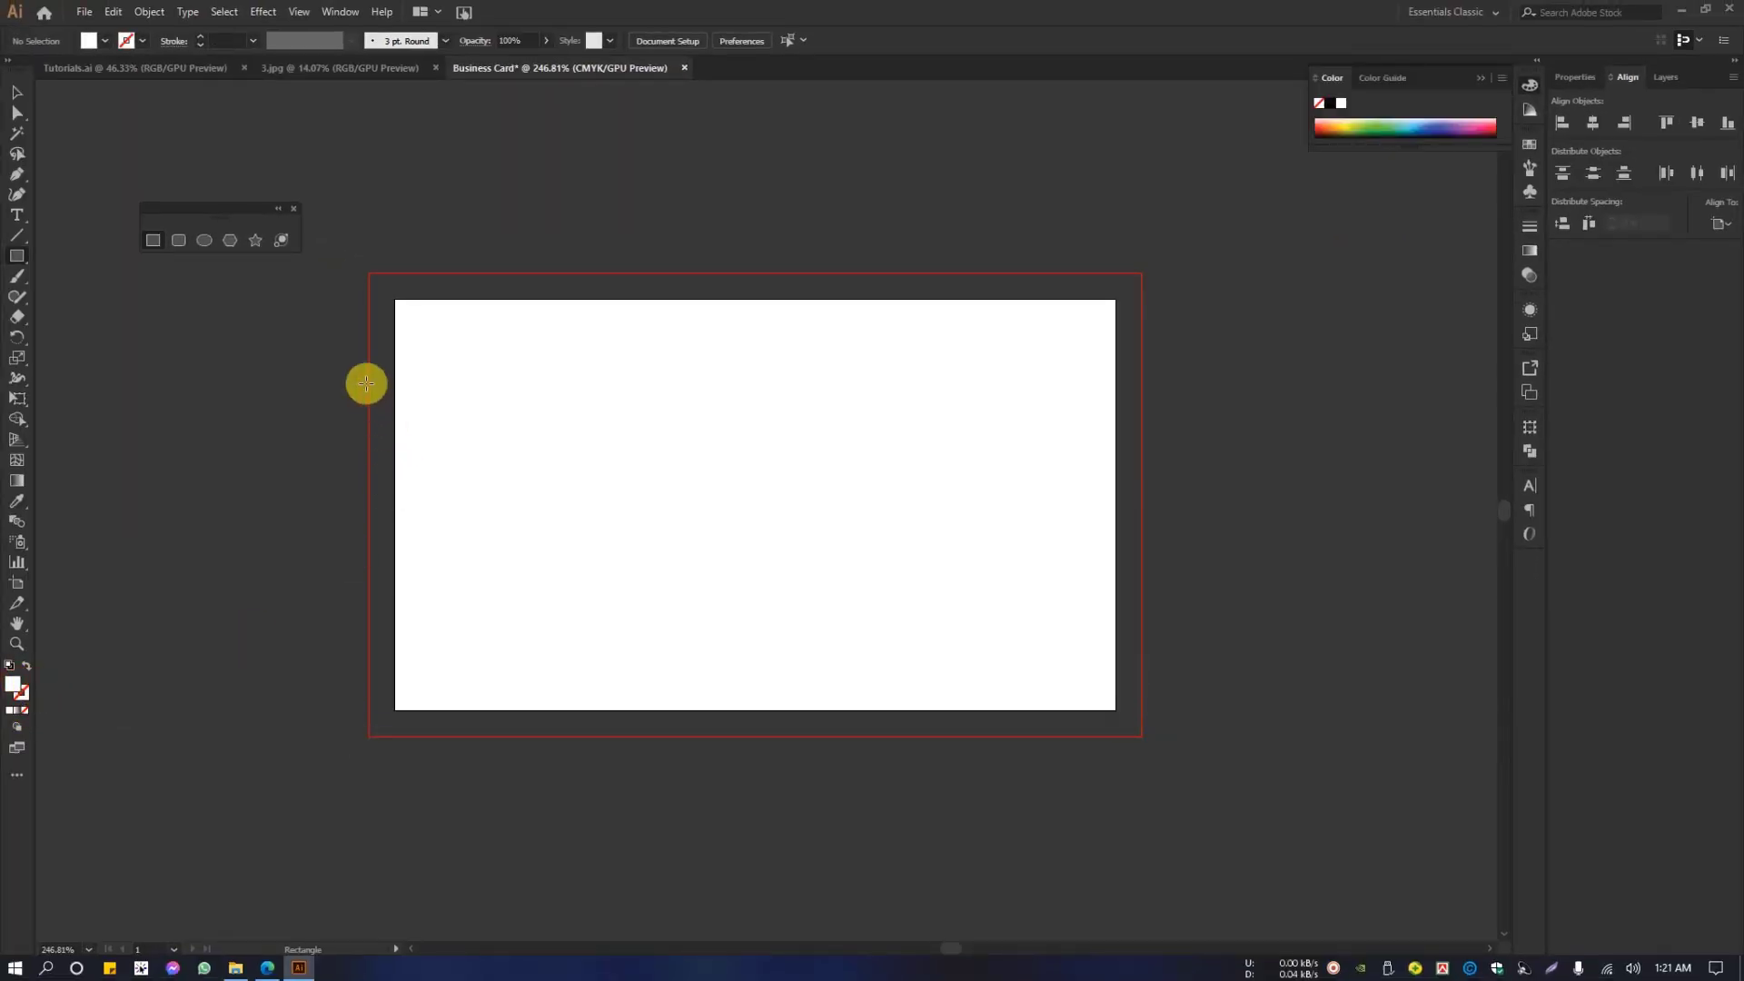
pyautogui.moveTo(368, 273)
pyautogui.mouseDown()
pyautogui.moveTo(420, 343)
pyautogui.moveTo(821, 642)
pyautogui.moveTo(1101, 740)
pyautogui.moveTo(1141, 735)
pyautogui.mouseUp()
pyautogui.click(16, 93)
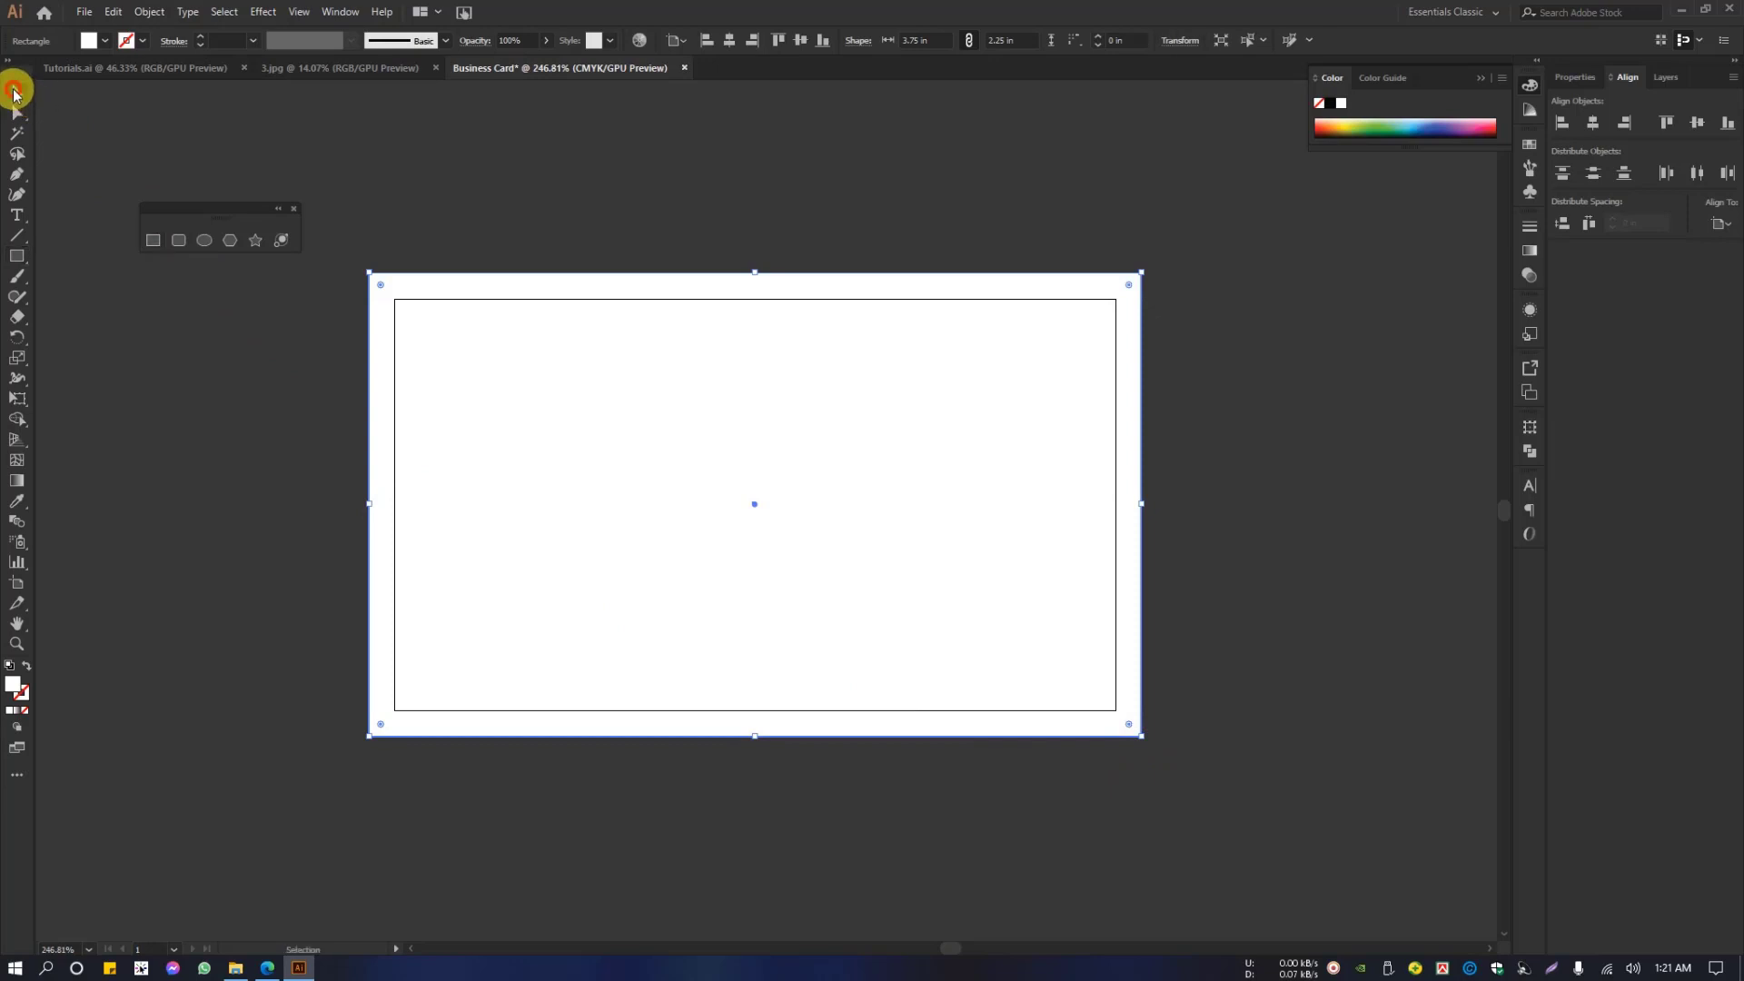
pyautogui.click(617, 191)
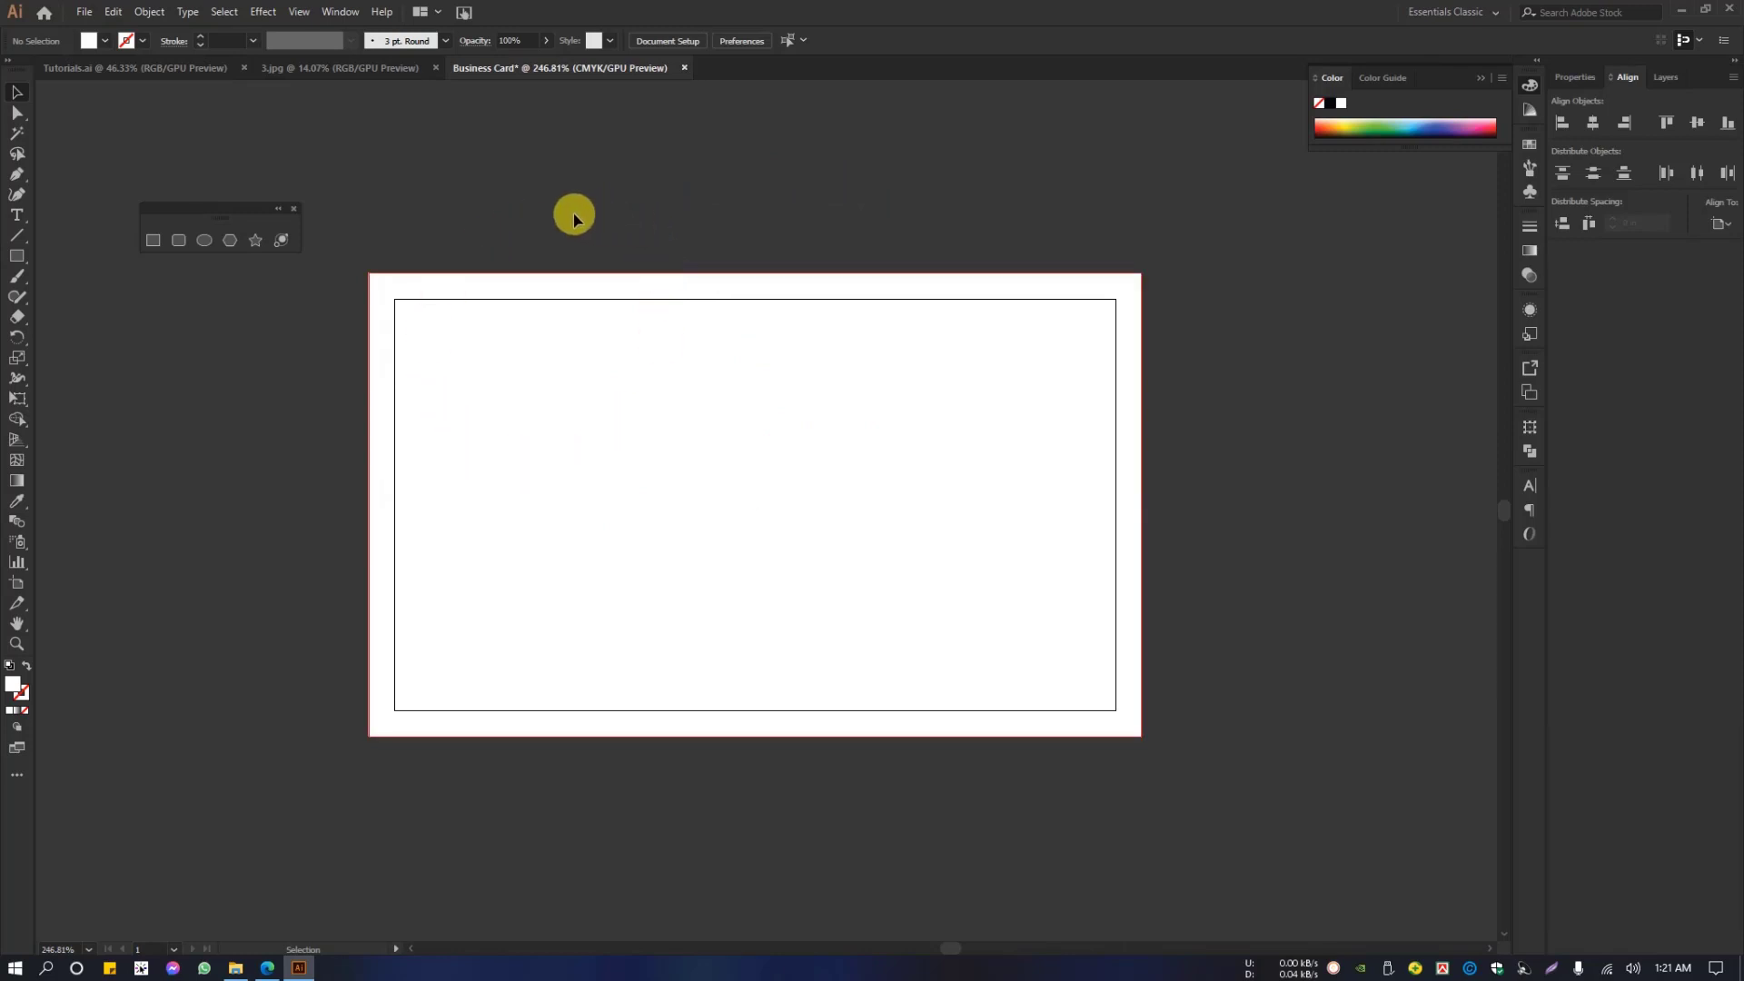
# Apply Object > Path > Offset Path of -0.25 in to the bleed rectangle
pyautogui.click(559, 427)
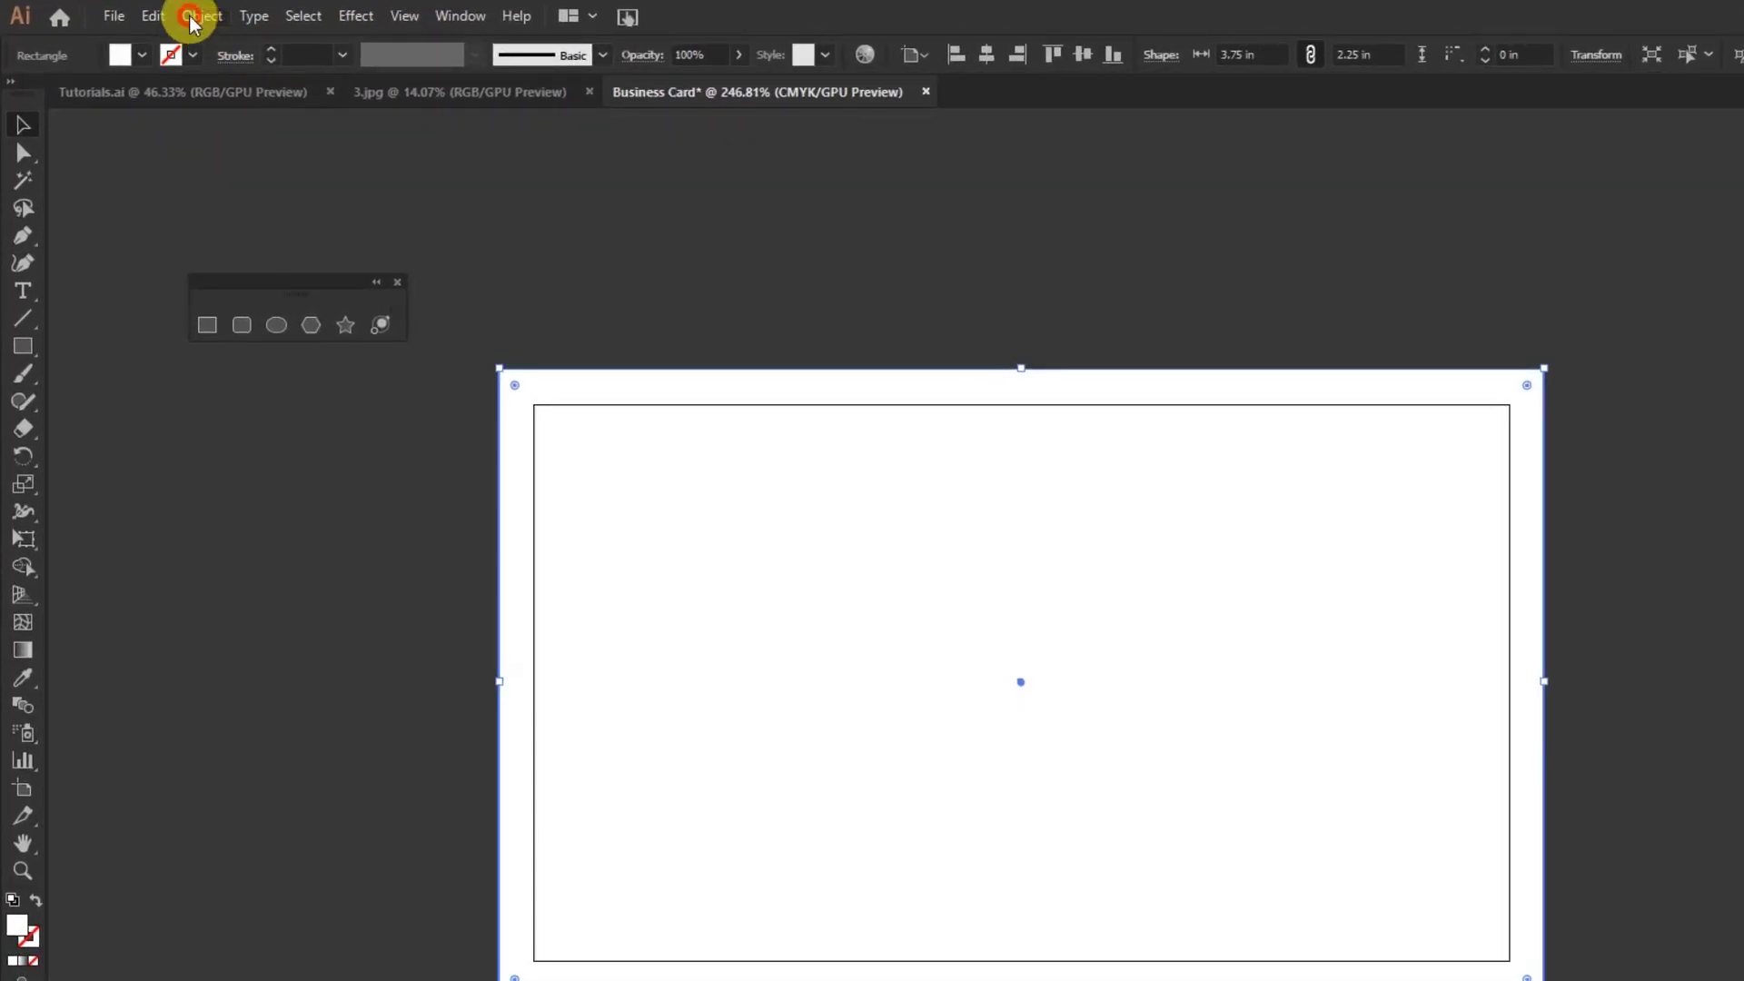
pyautogui.click(192, 18)
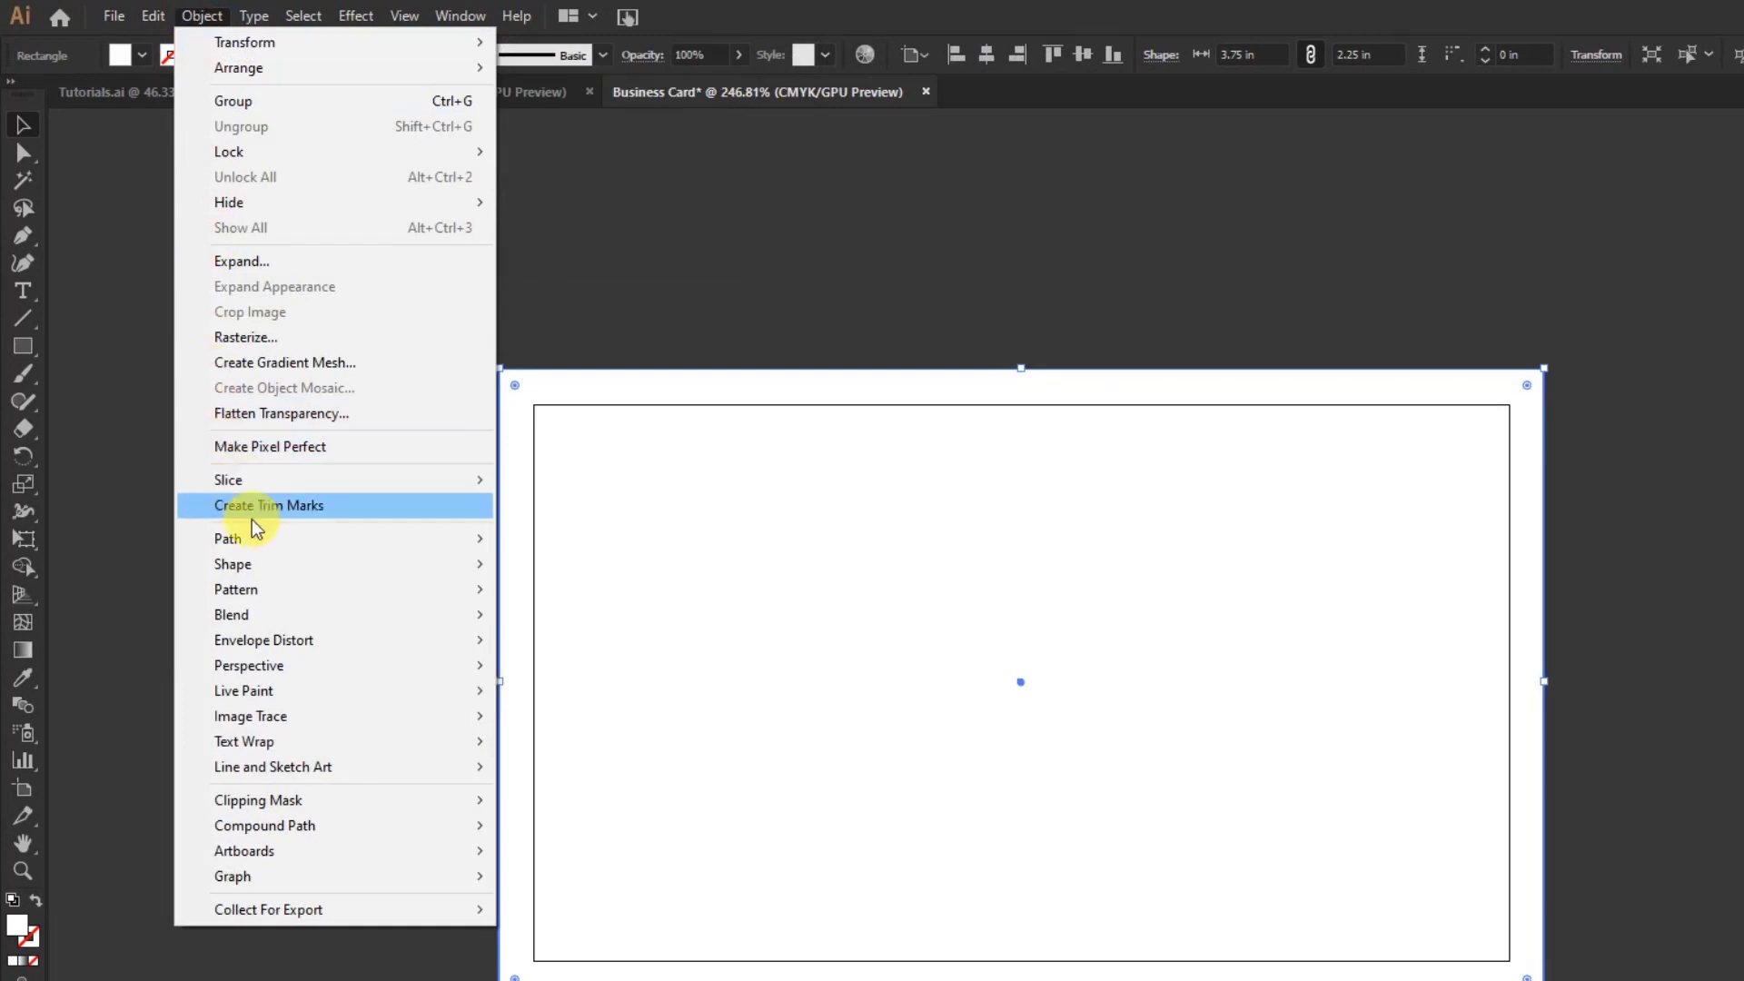
pyautogui.moveTo(258, 537)
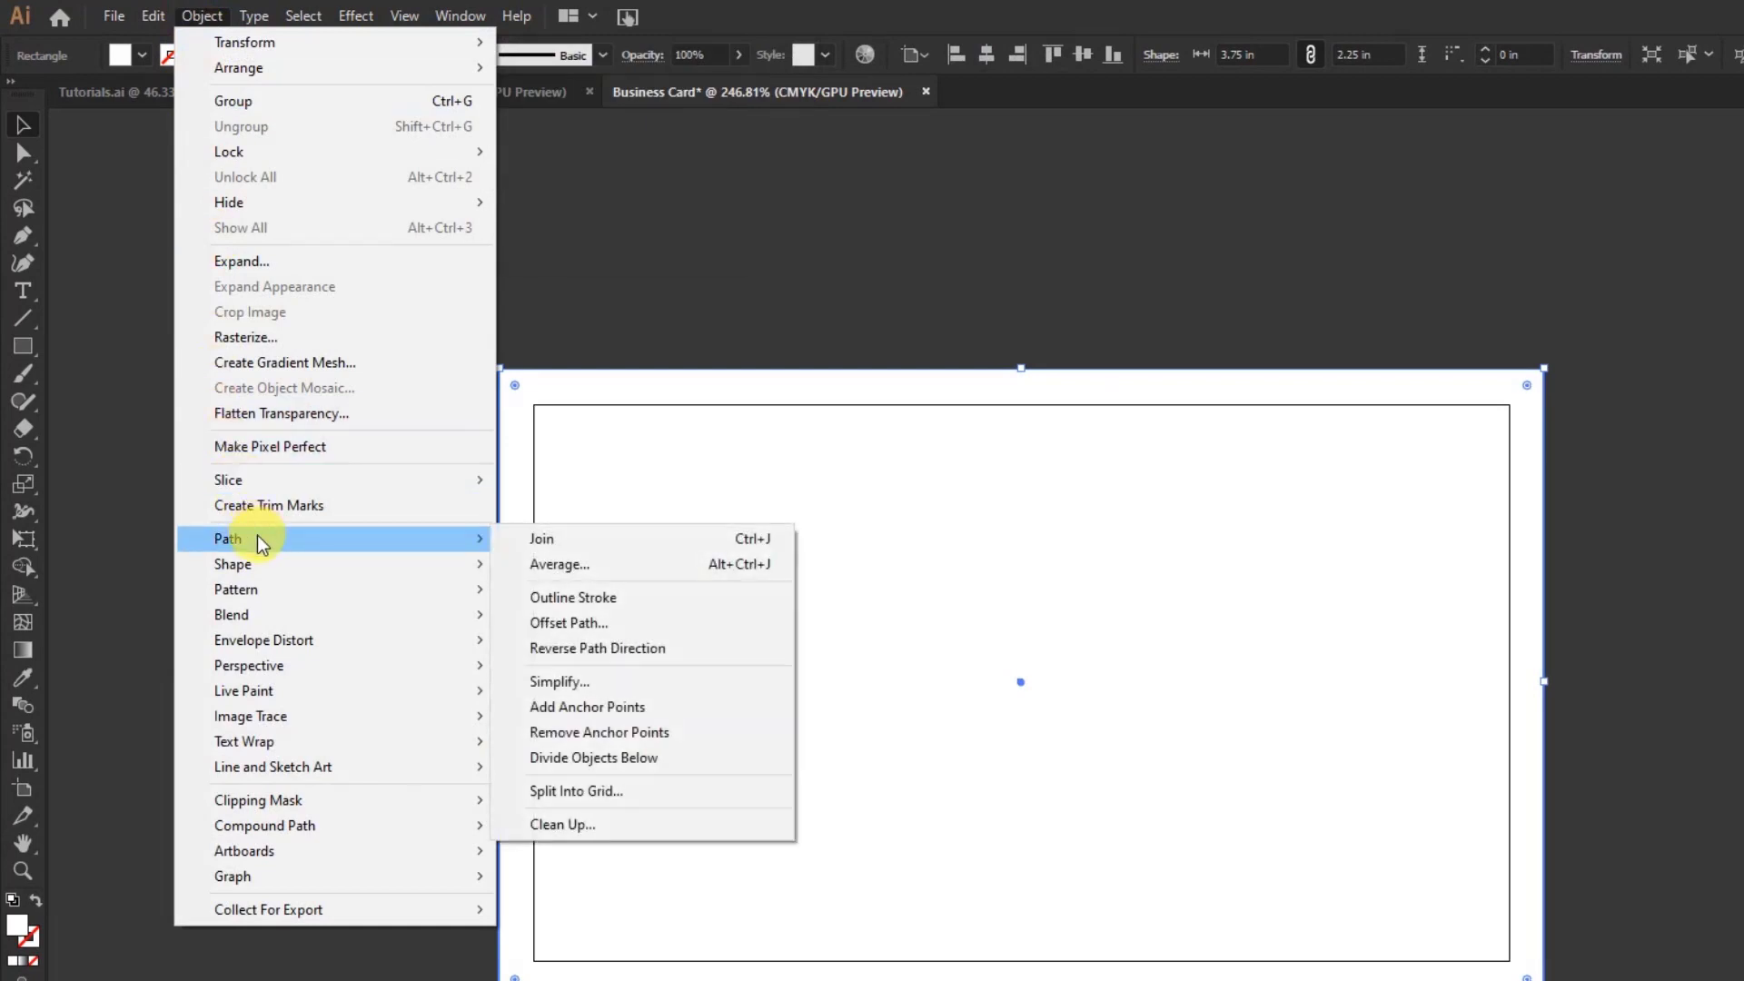
pyautogui.click(610, 623)
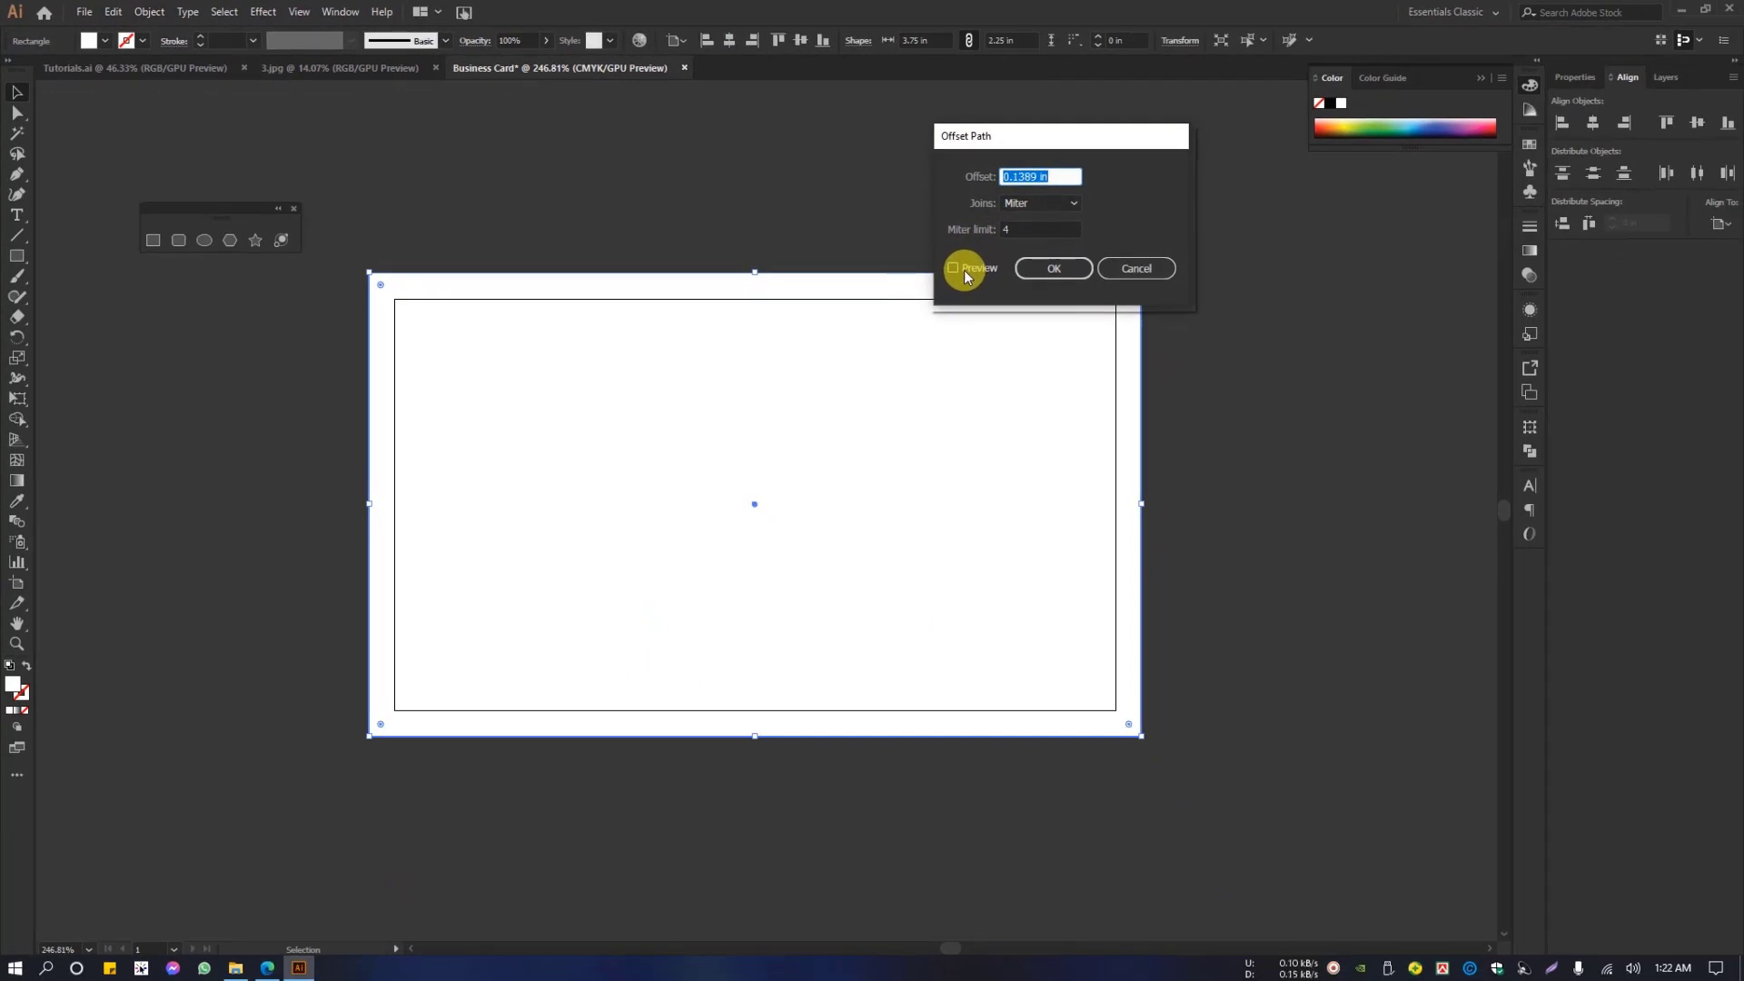
pyautogui.click(963, 270)
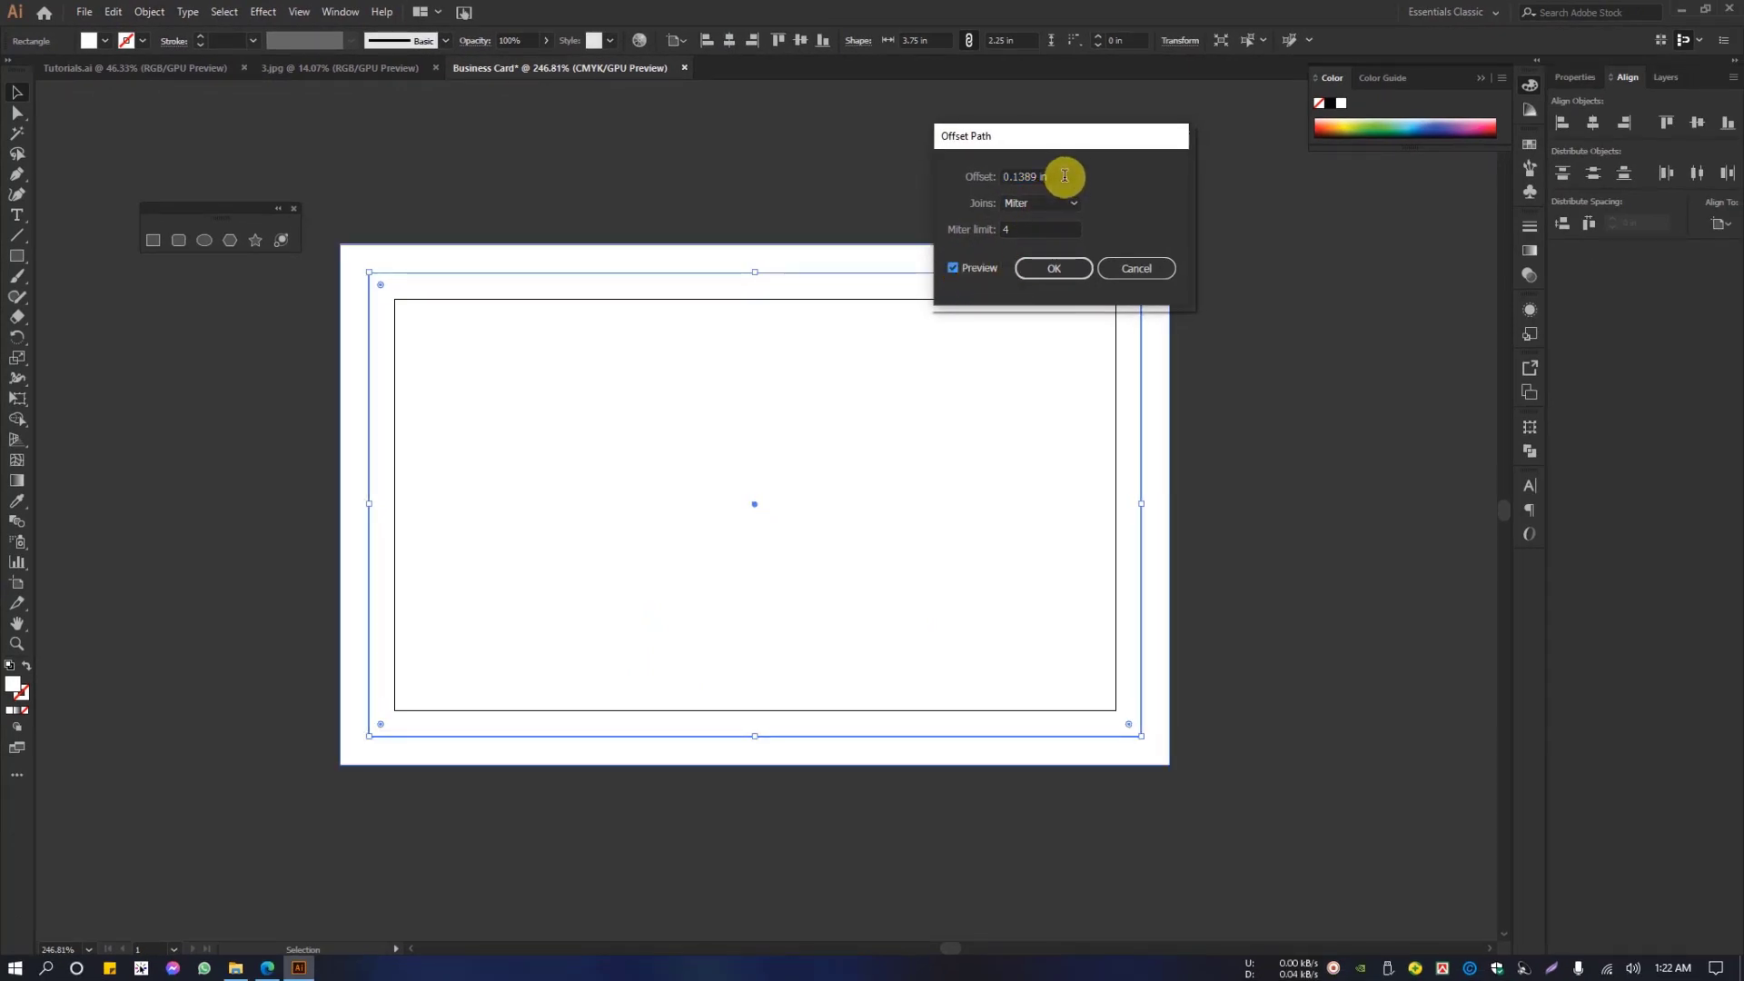
pyautogui.moveTo(1065, 175); pyautogui.dragTo(850, 207)
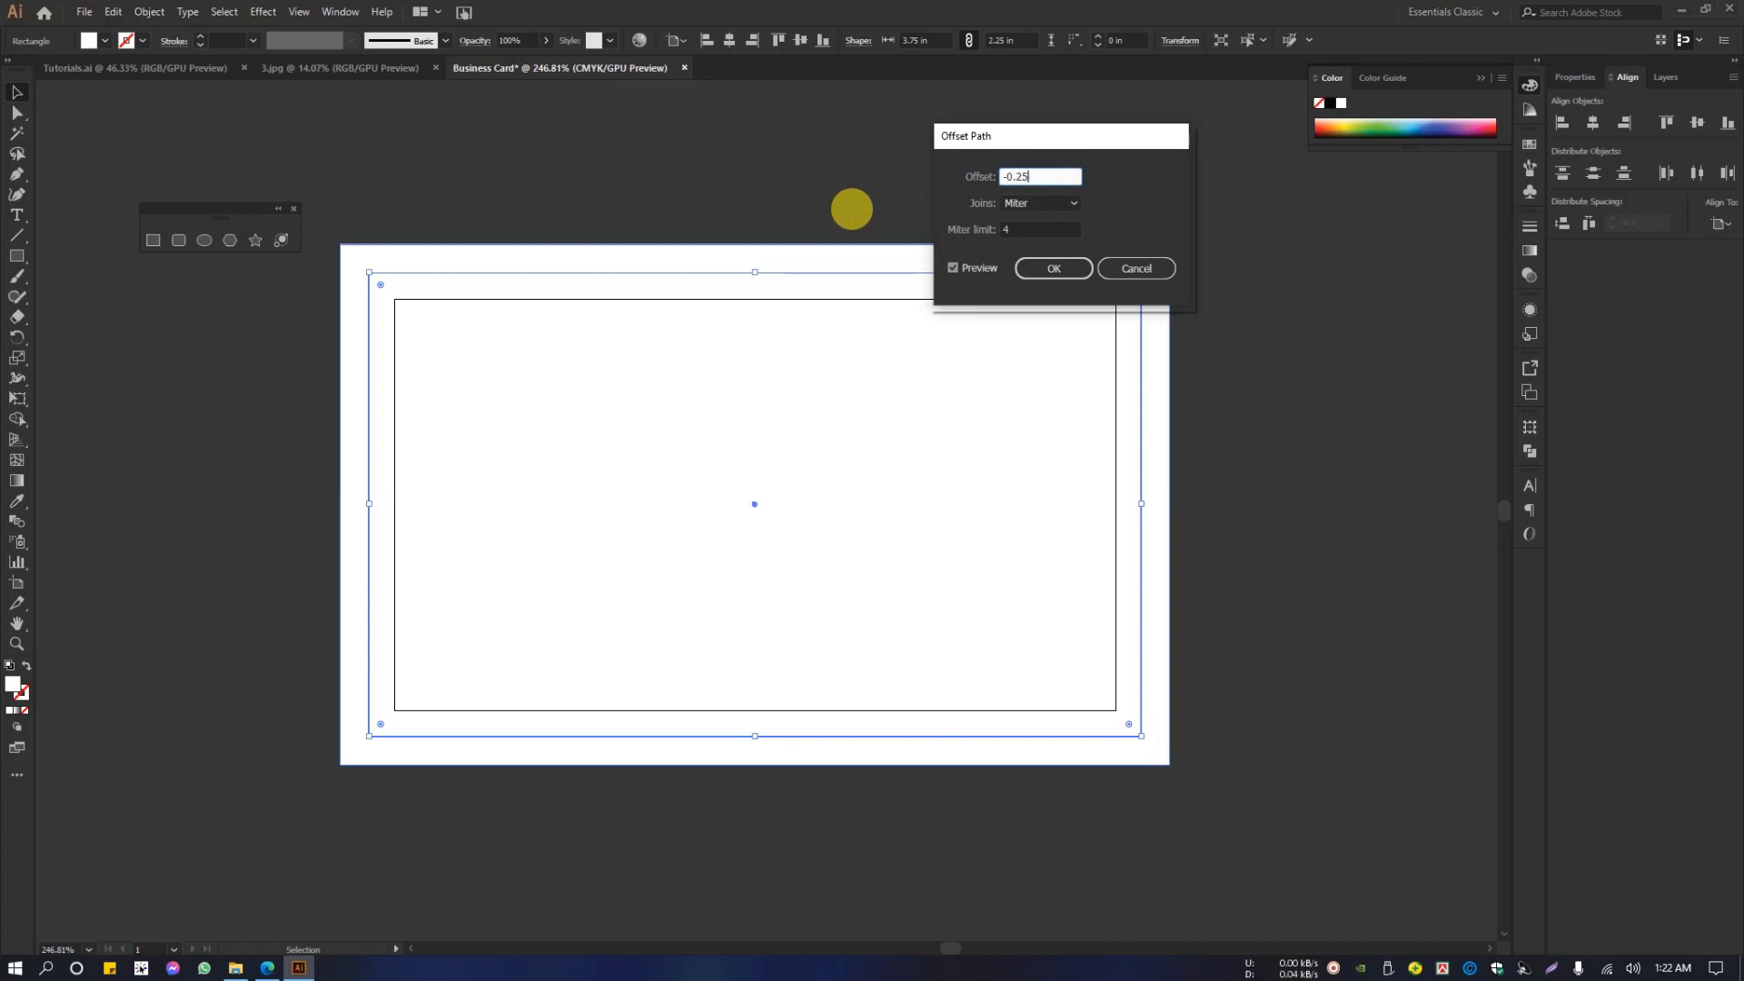
pyautogui.click(949, 265)
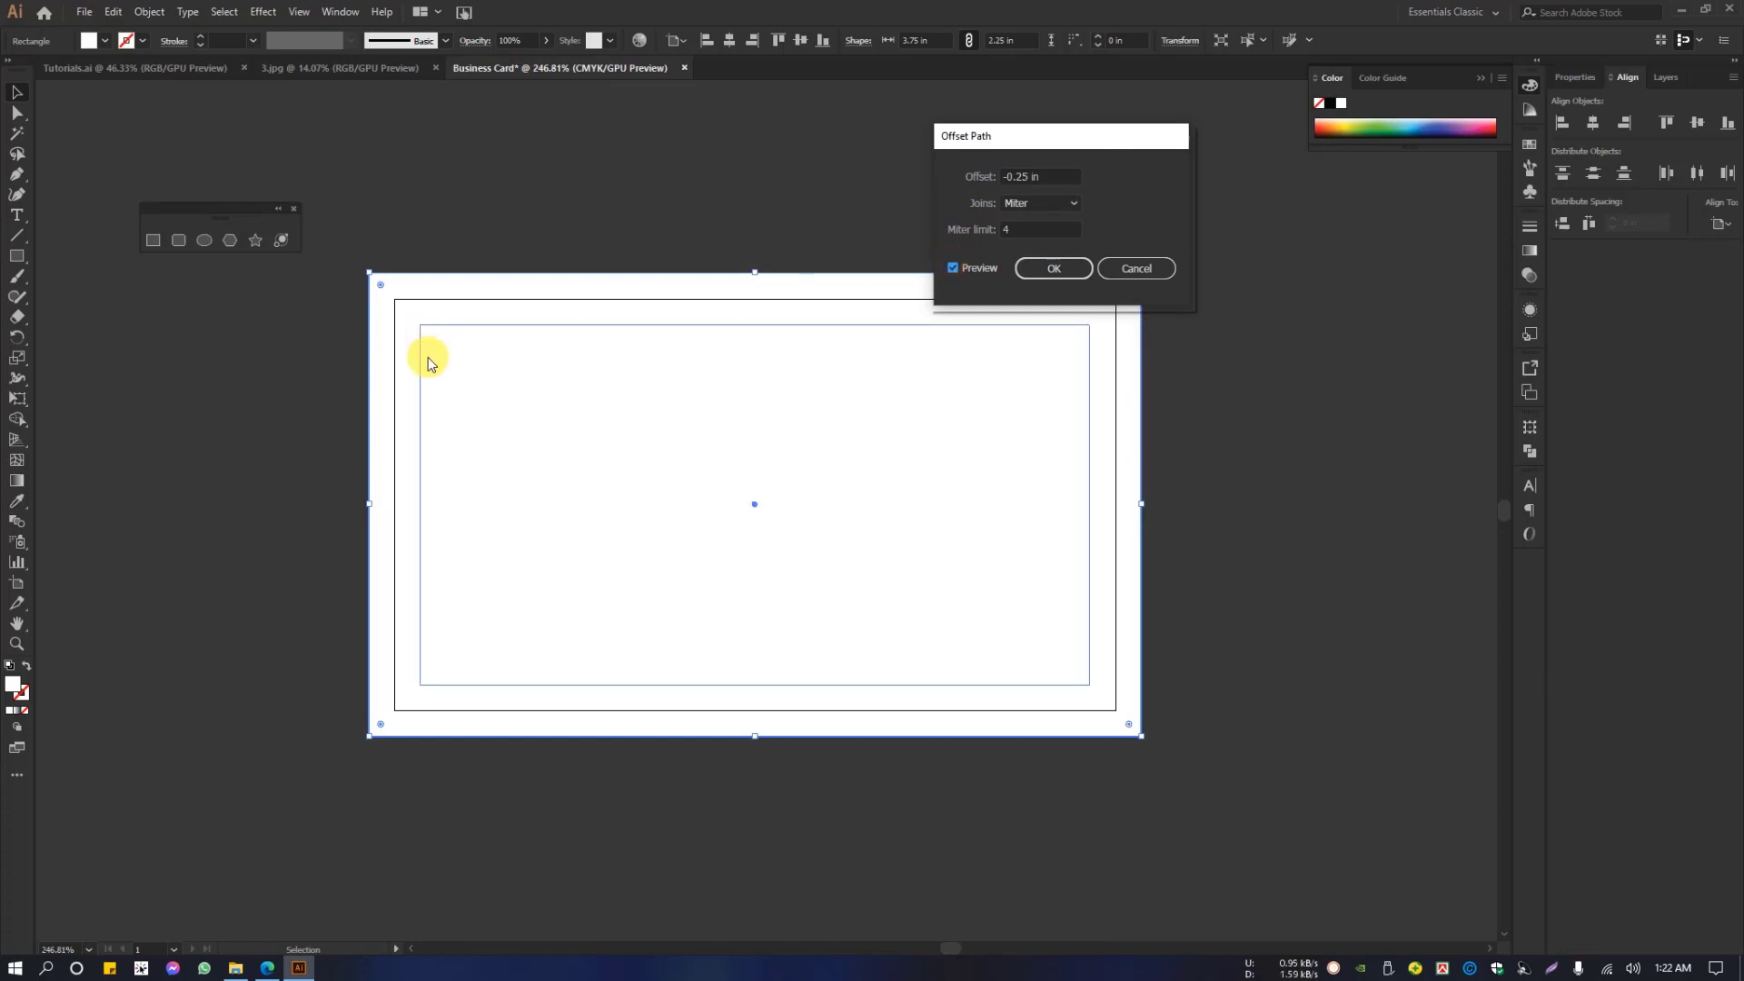
pyautogui.click(1055, 269)
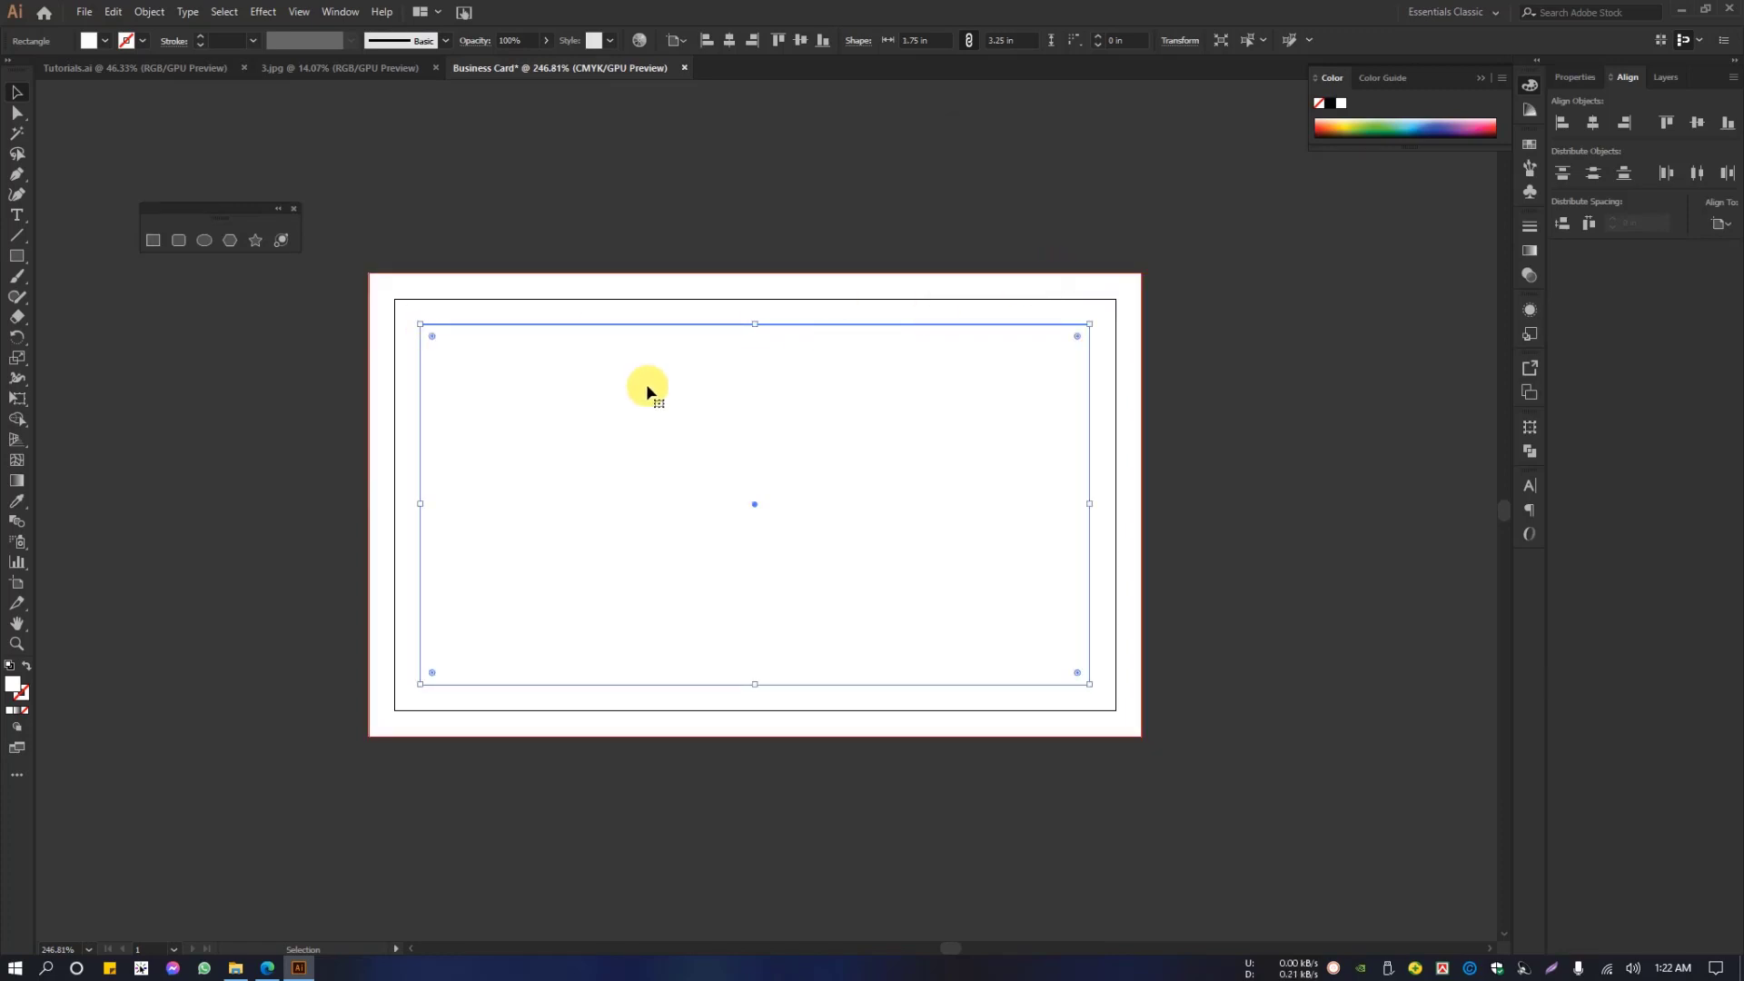
# Check the new inner rectangle by test-moving it and undoing the move
pyautogui.click(798, 191)
pyautogui.click(757, 424)
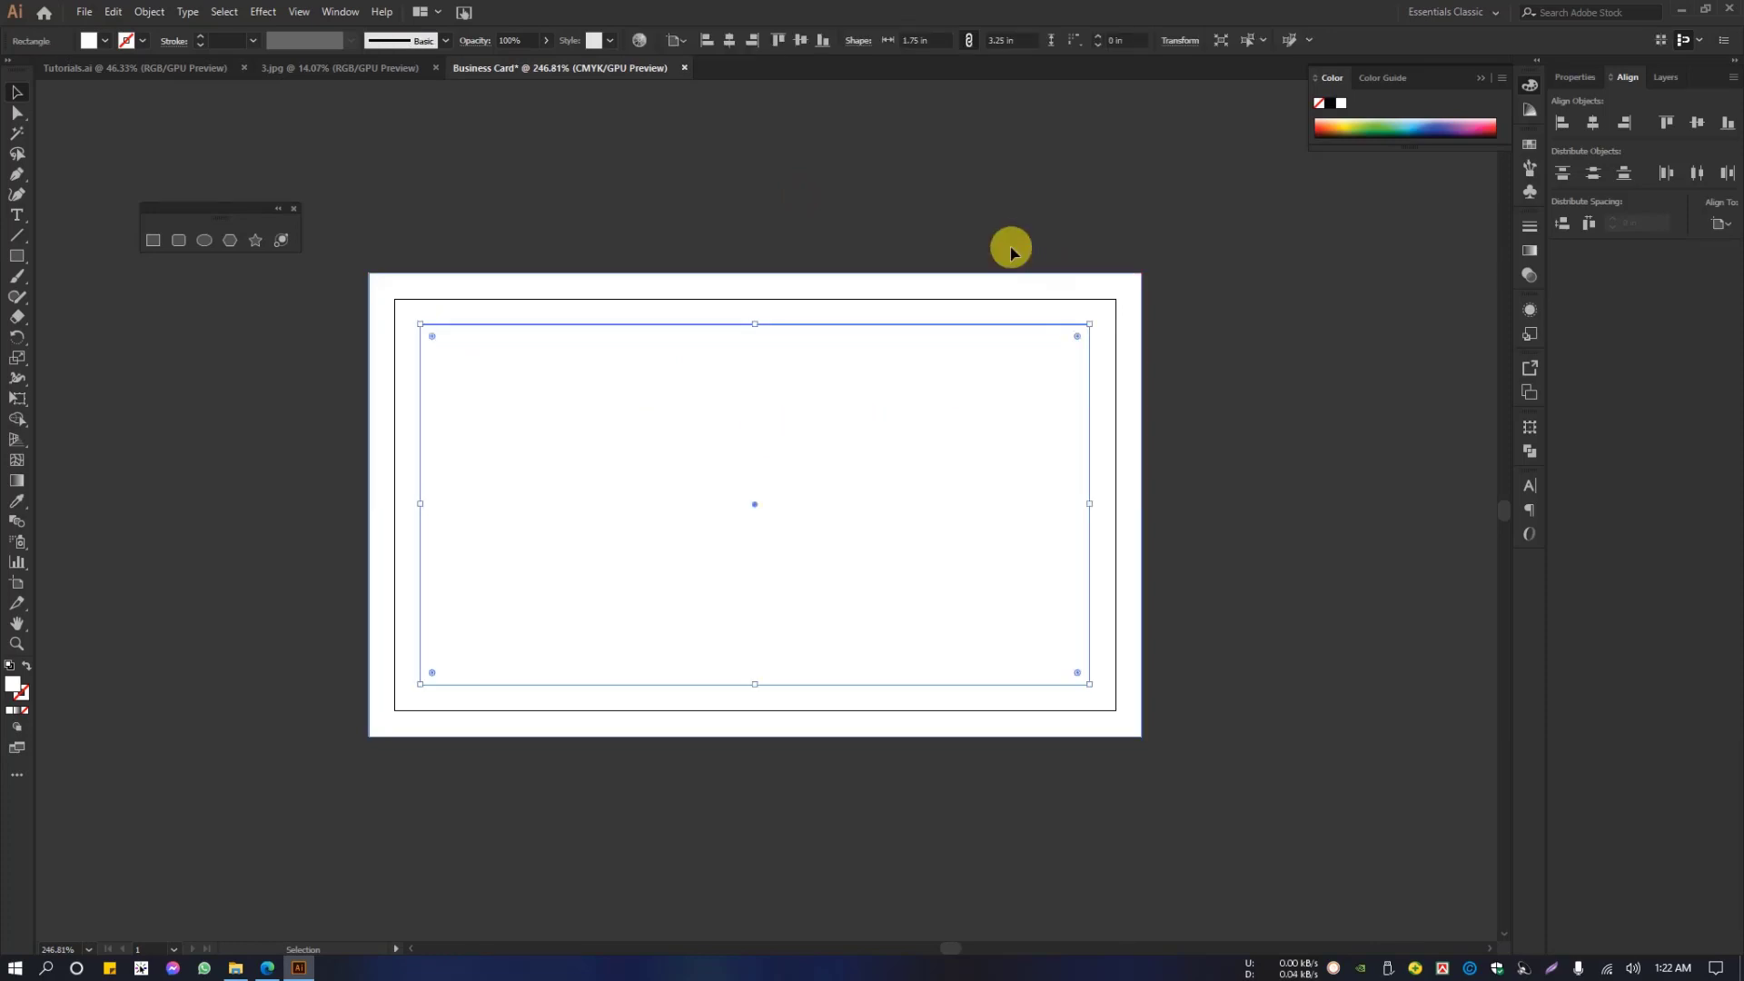
pyautogui.moveTo(898, 414); pyautogui.dragTo(891, 182)
pyautogui.hotkey('ctrl', 'z')
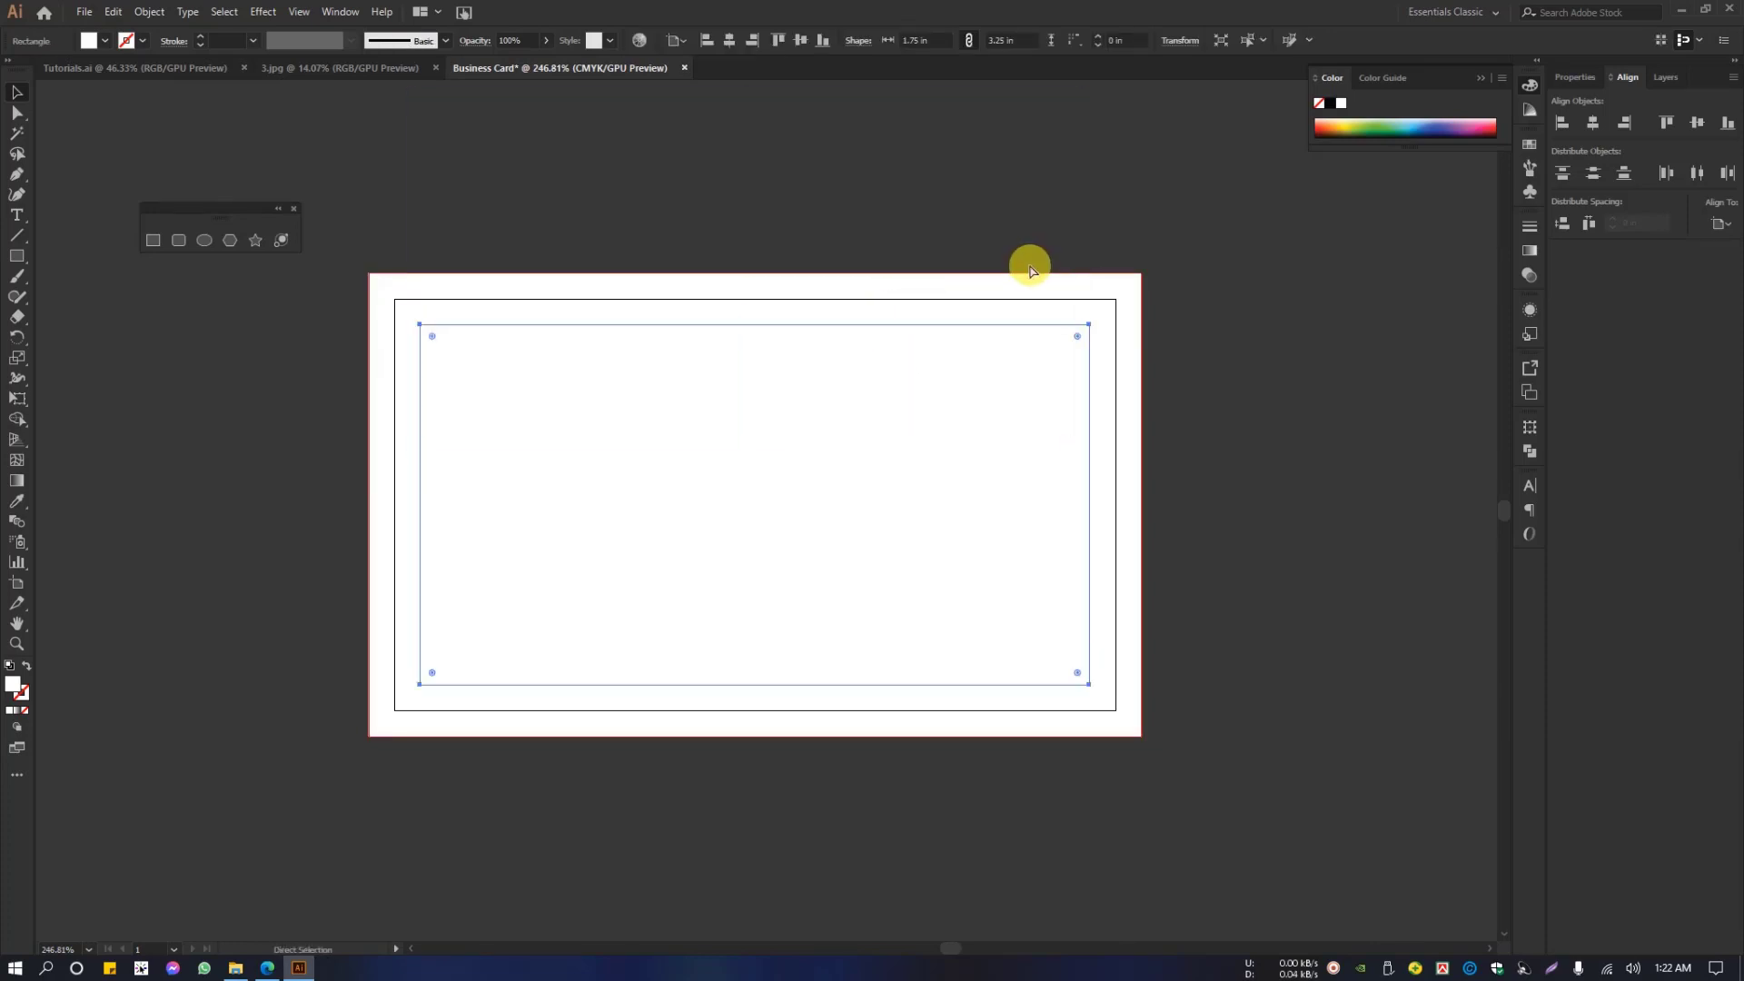
pyautogui.click(1205, 277)
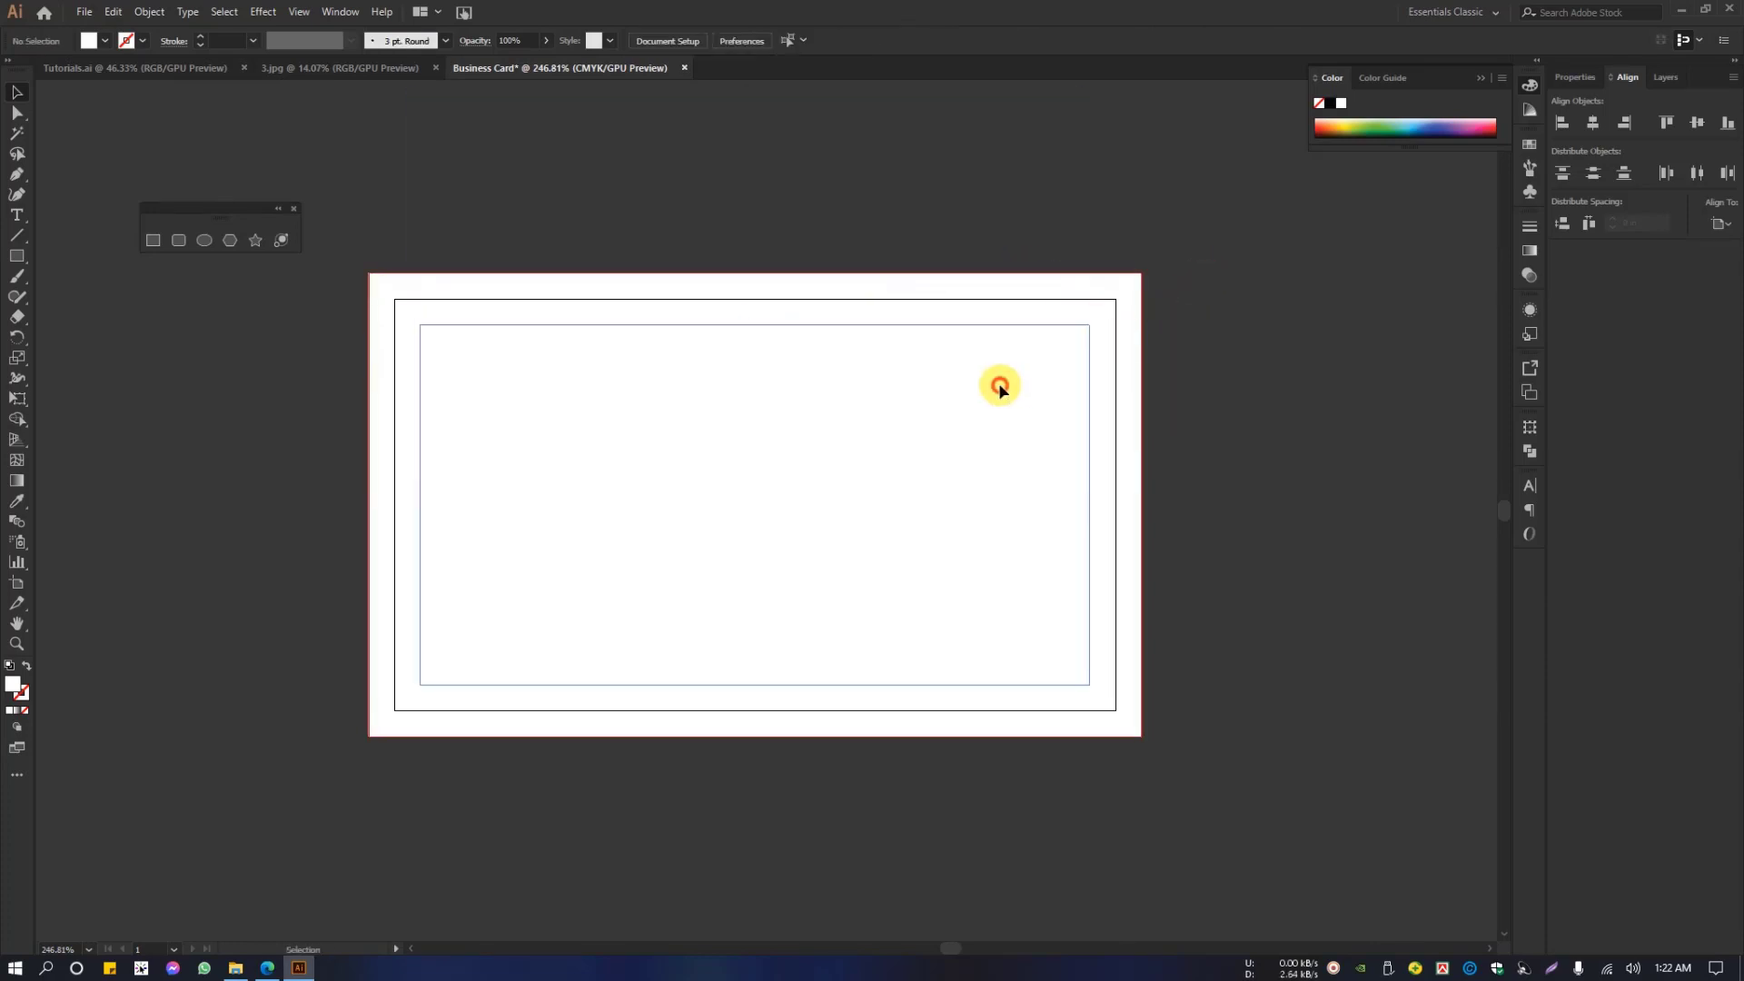
# Convert the inner inset rectangle into a guide
pyautogui.click(1000, 389)
pyautogui.hotkey('ctrl', '5')
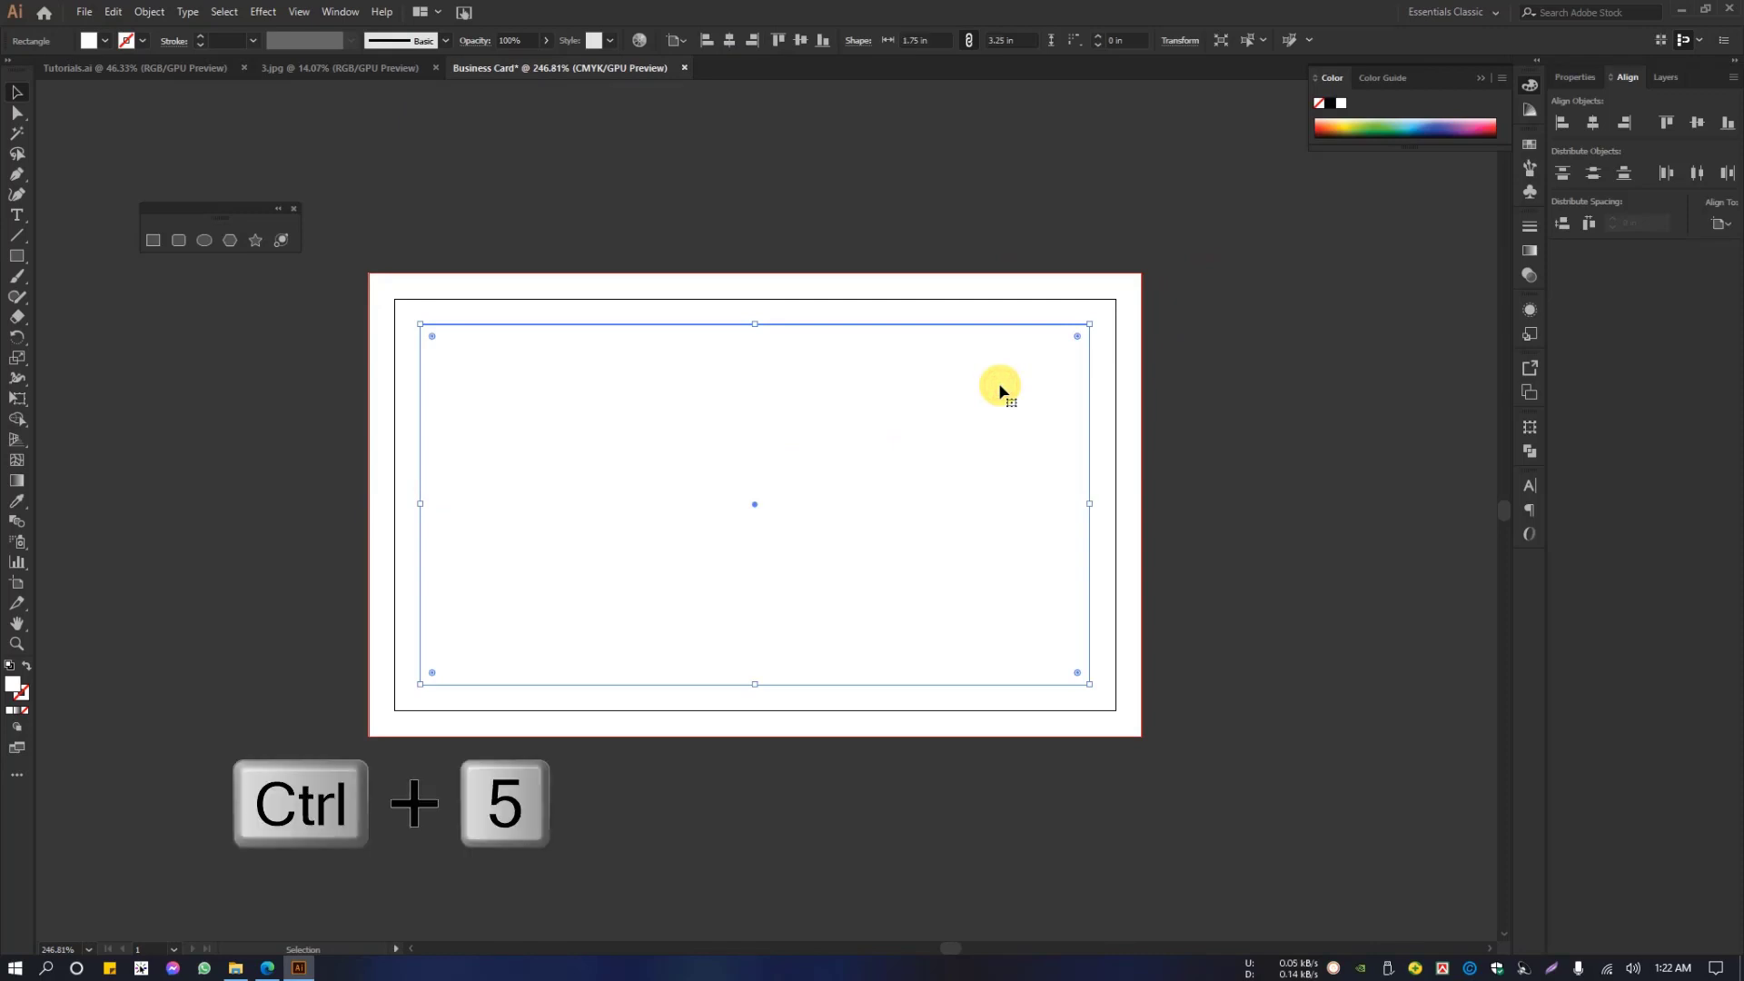
pyautogui.rightClick(1000, 390)
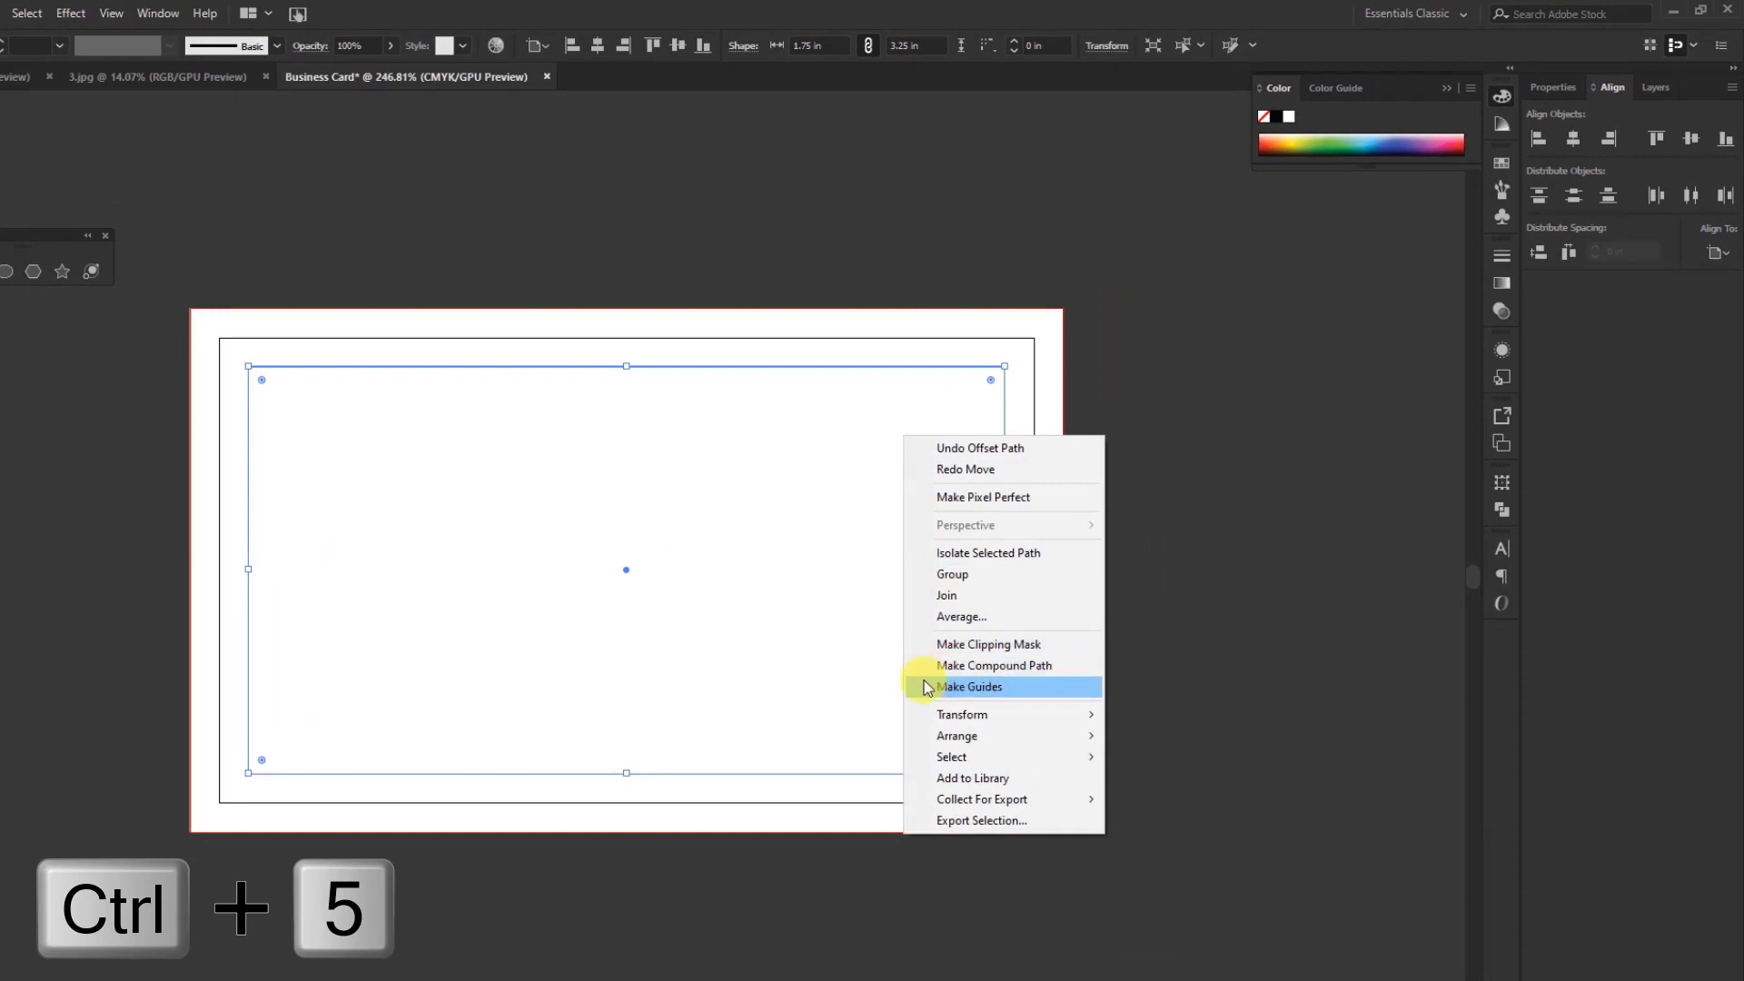
pyautogui.click(977, 688)
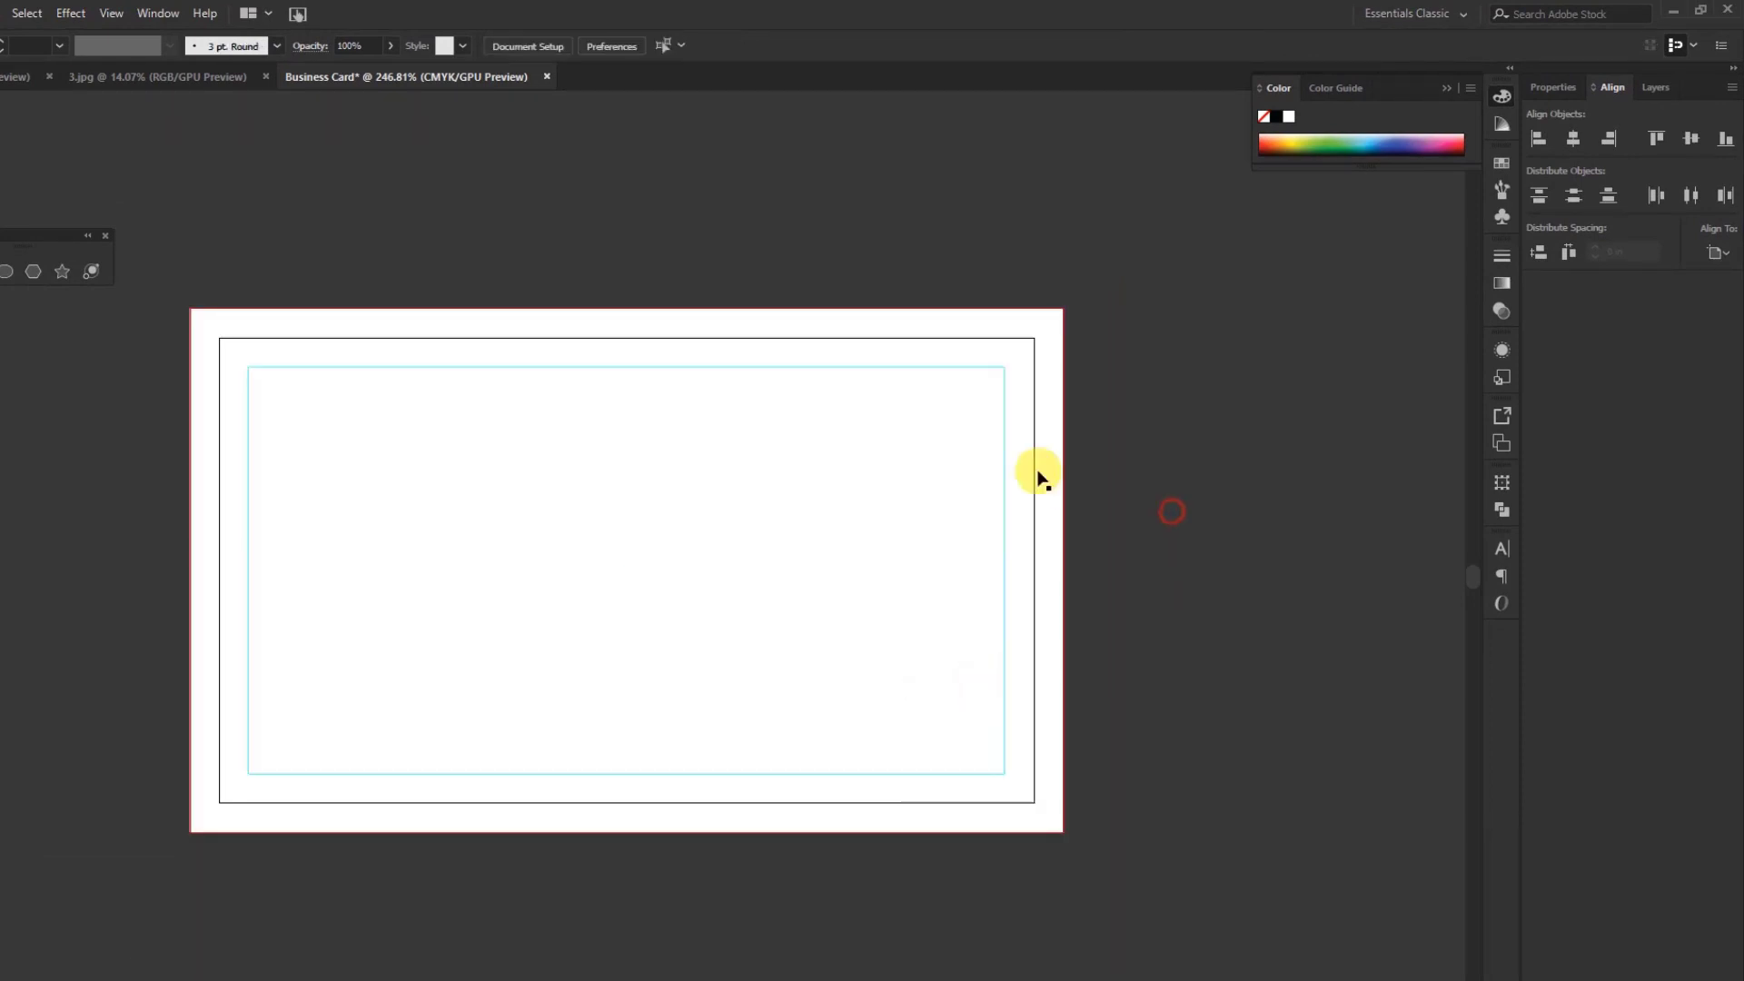
pyautogui.click(958, 381)
pyautogui.click(956, 374)
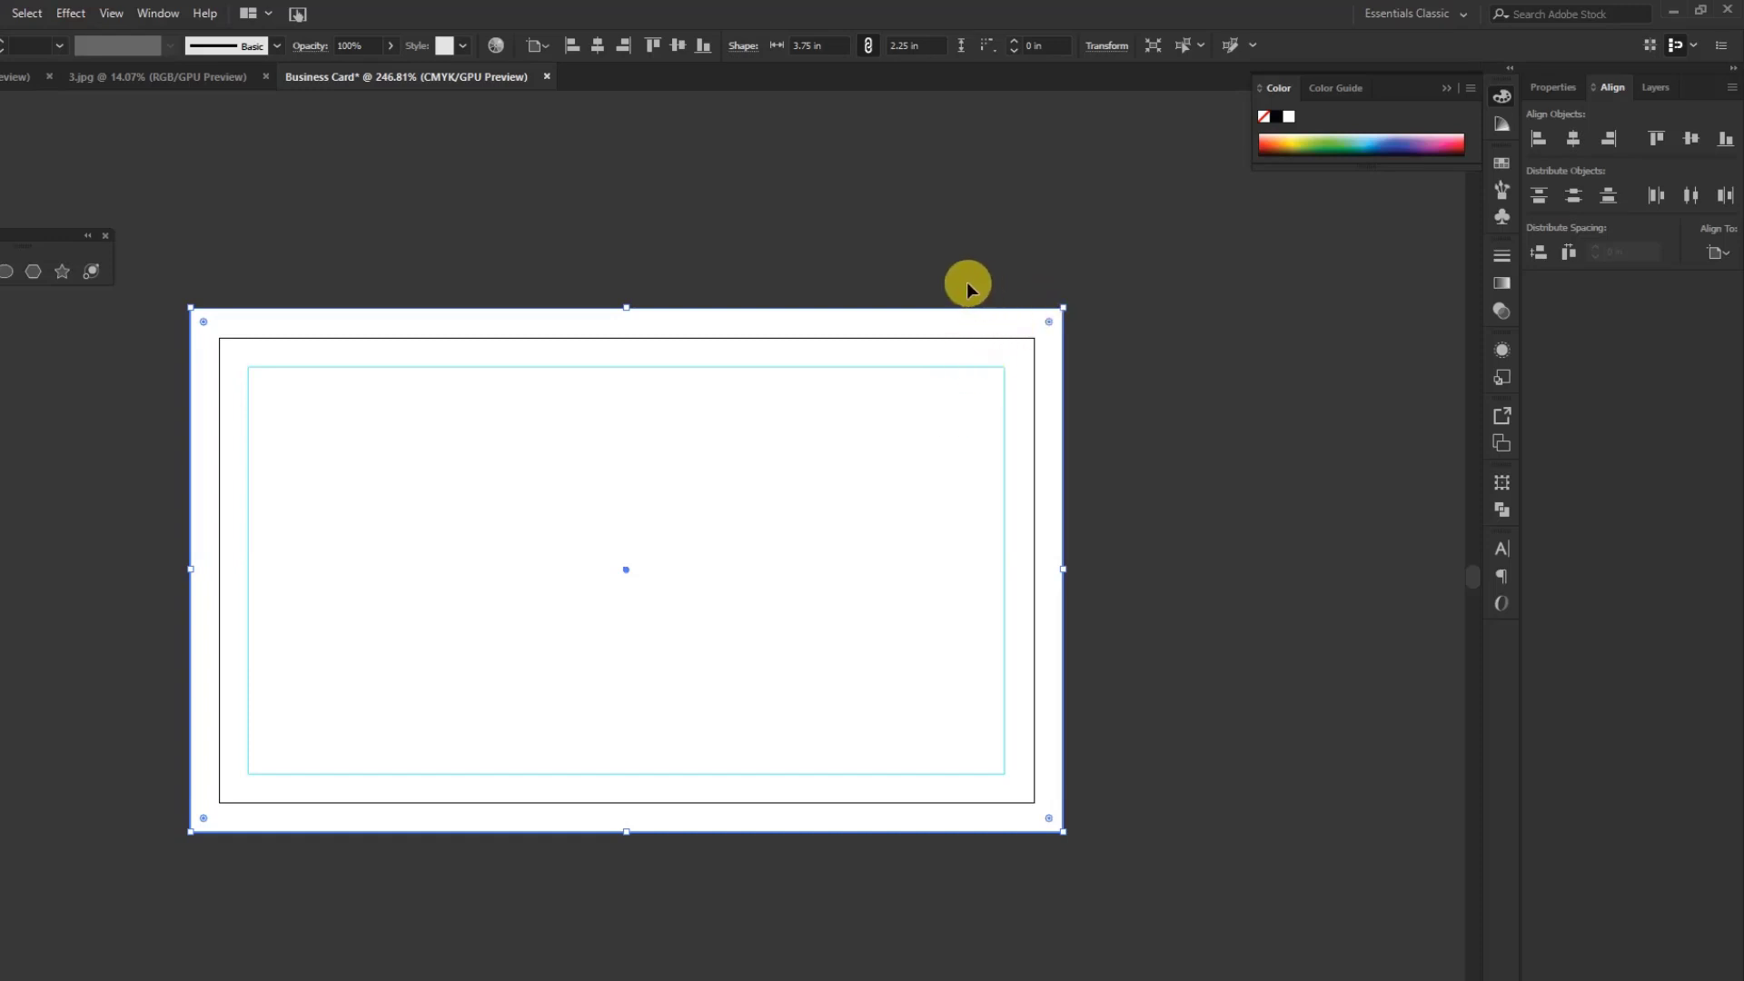
pyautogui.click(935, 242)
pyautogui.rightClick(890, 420)
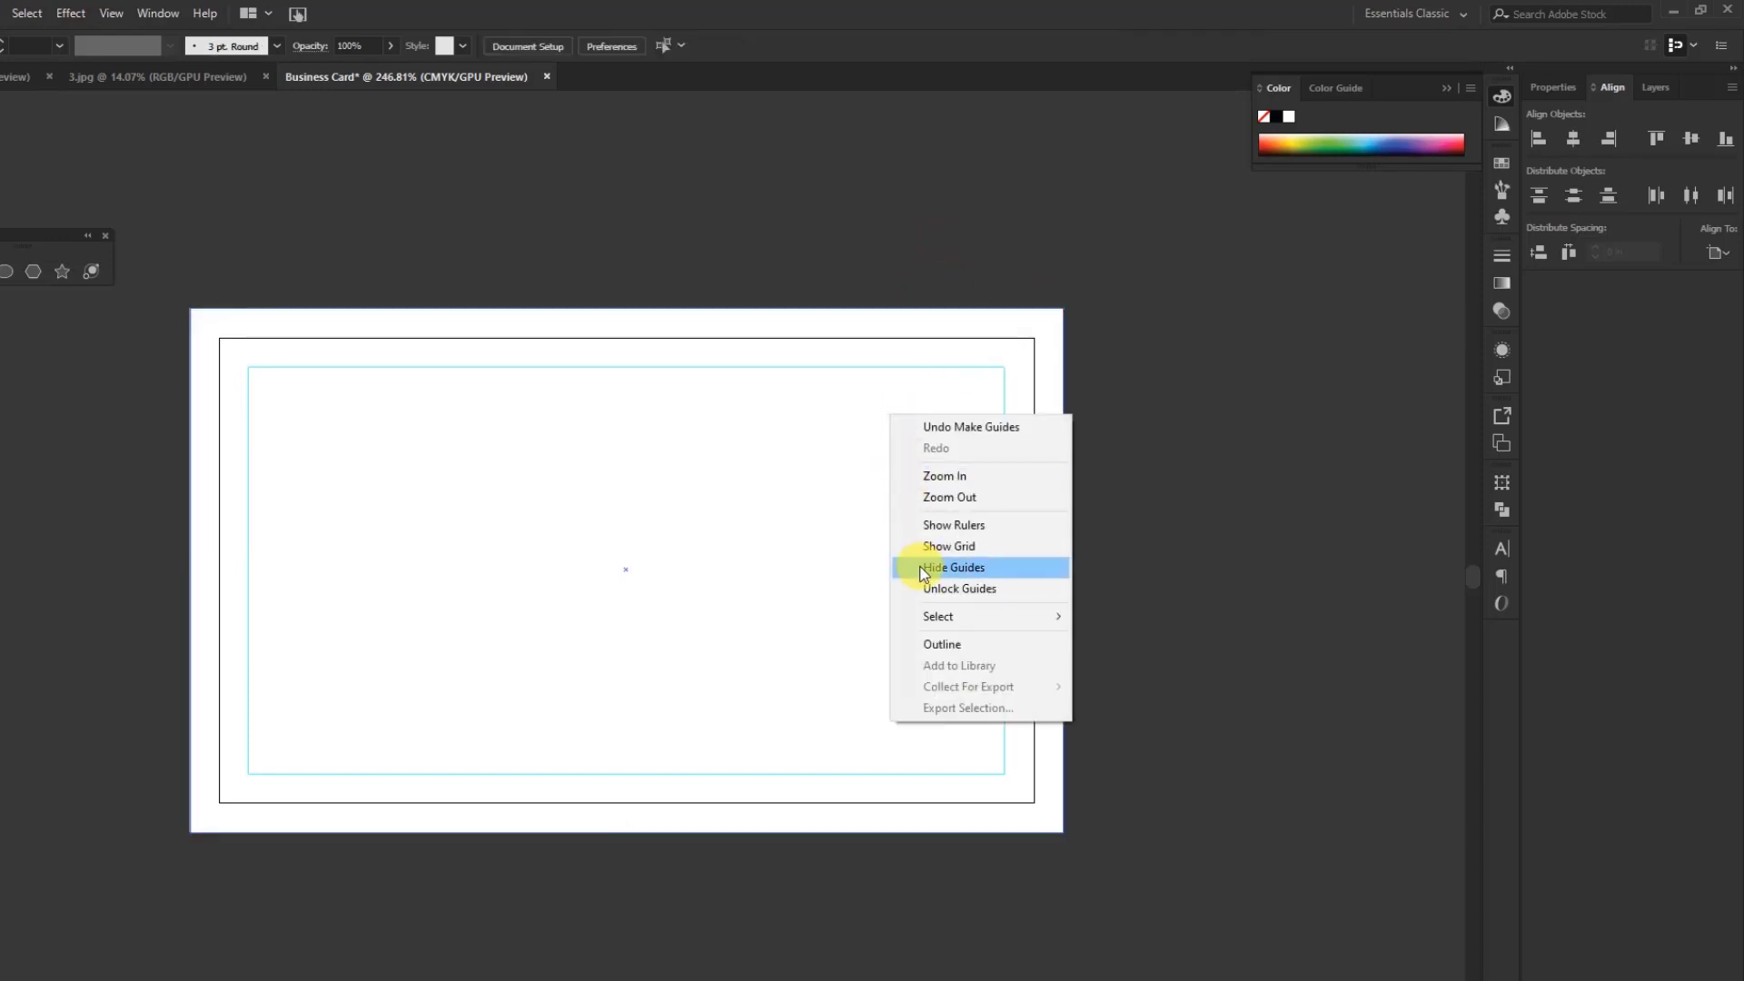
pyautogui.click(1162, 500)
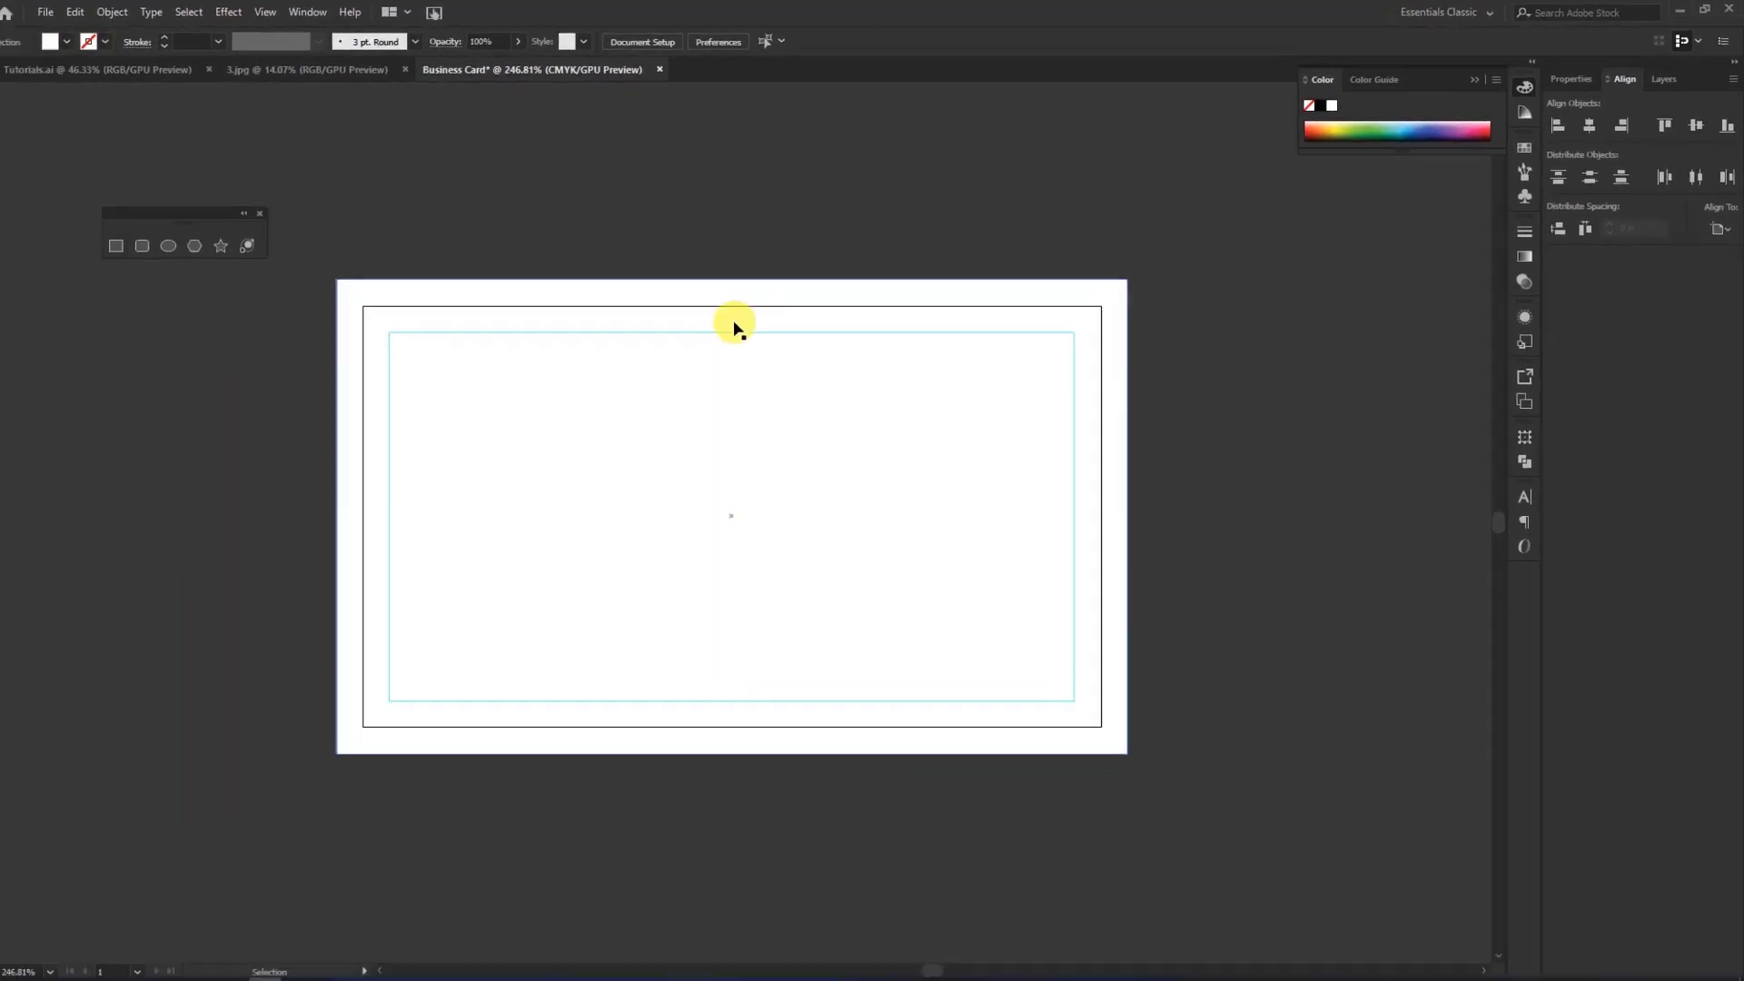
# Lock the full-bleed background rectangle with Object > Lock > Selection
pyautogui.moveTo(632, 341); pyautogui.dragTo(614, 231)
pyautogui.hotkey('ctrl', 'z')
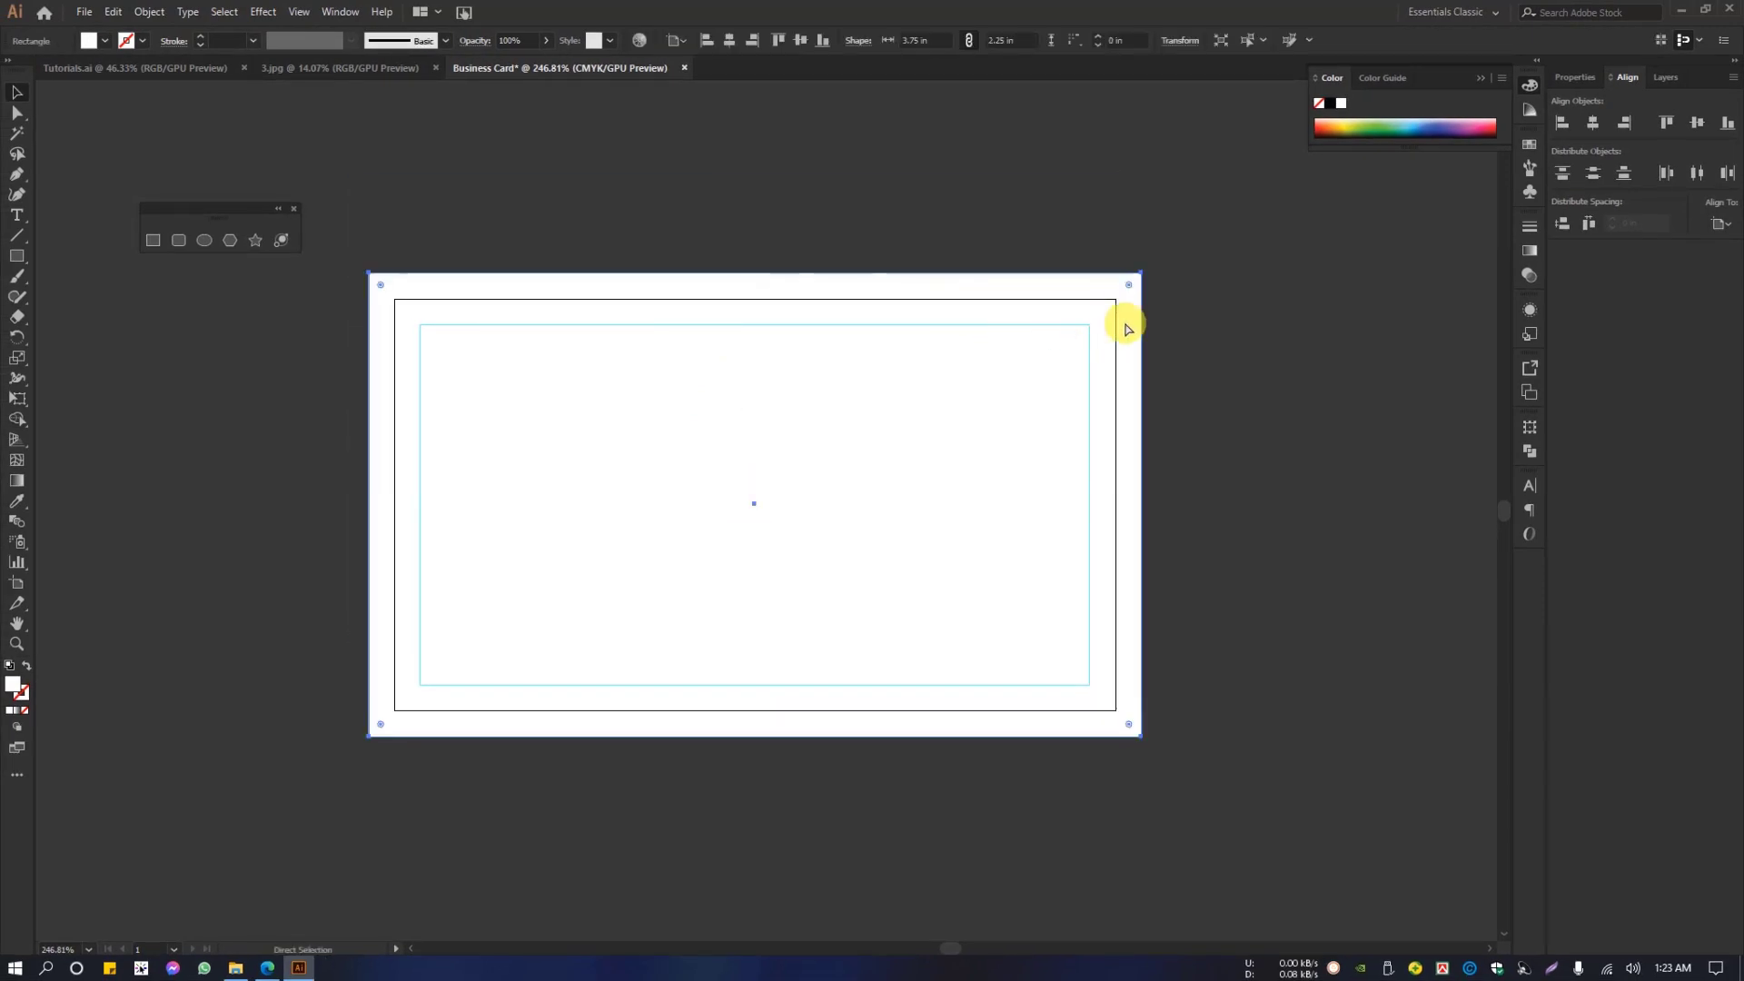
pyautogui.click(1208, 313)
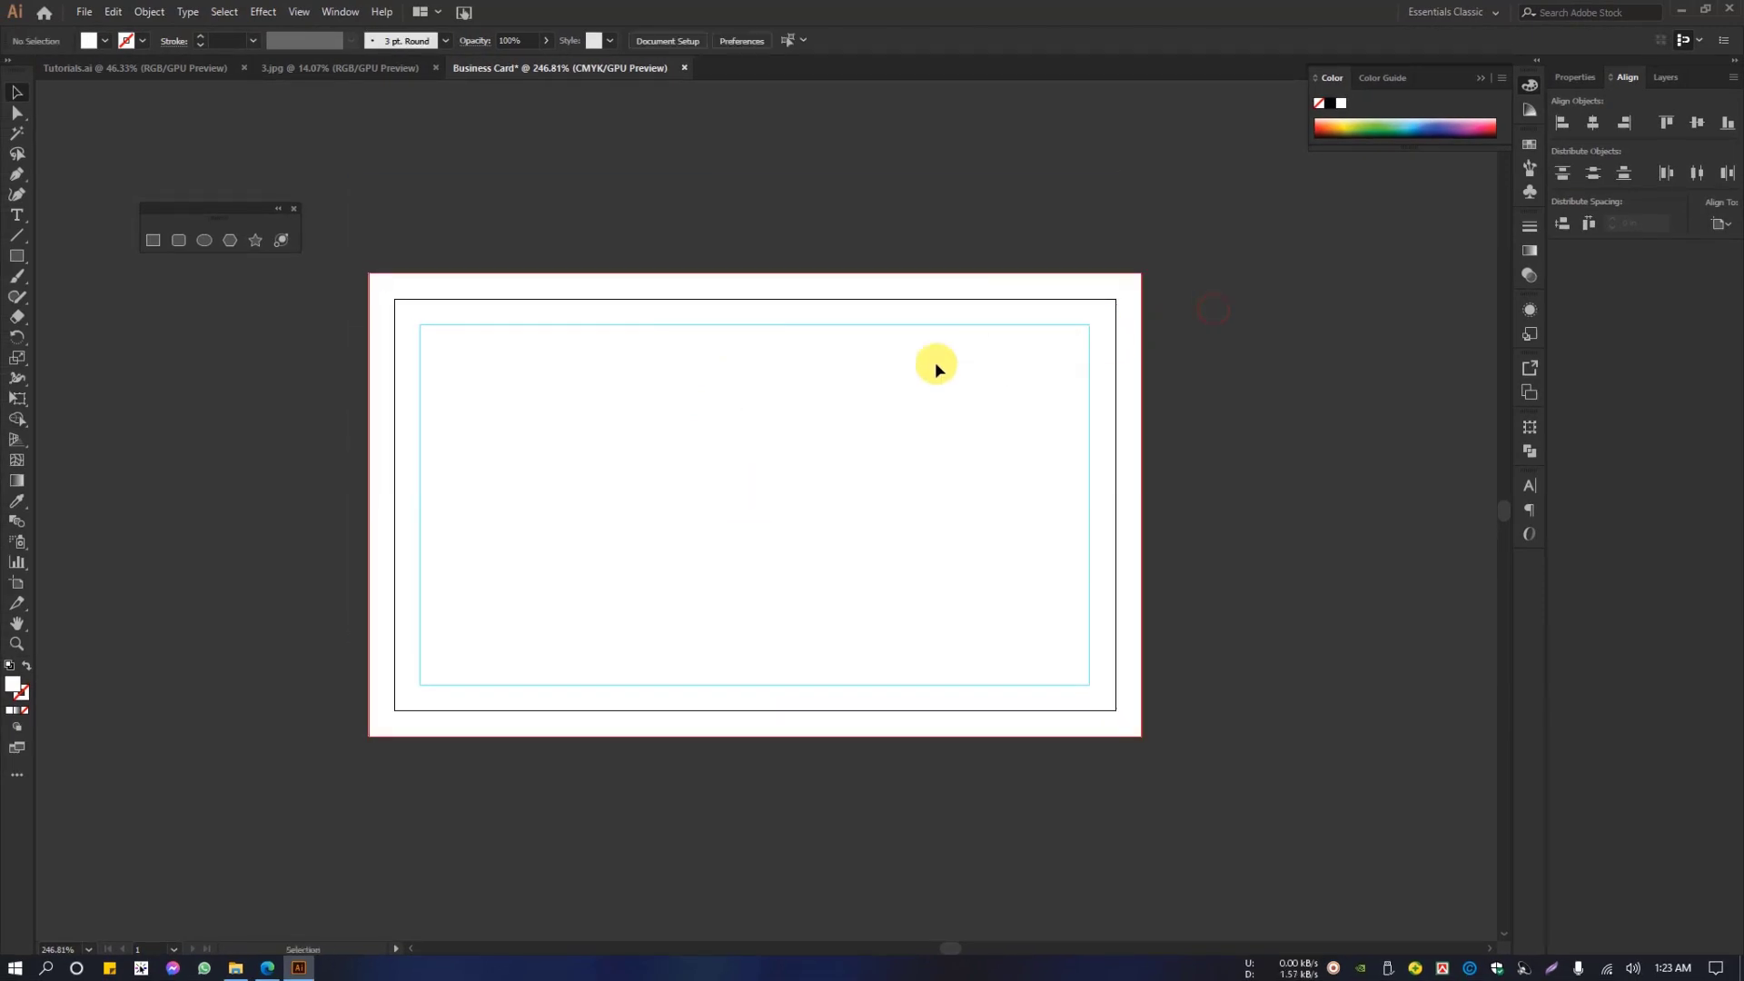
pyautogui.click(734, 363)
pyautogui.hotkey('ctrl', '2')
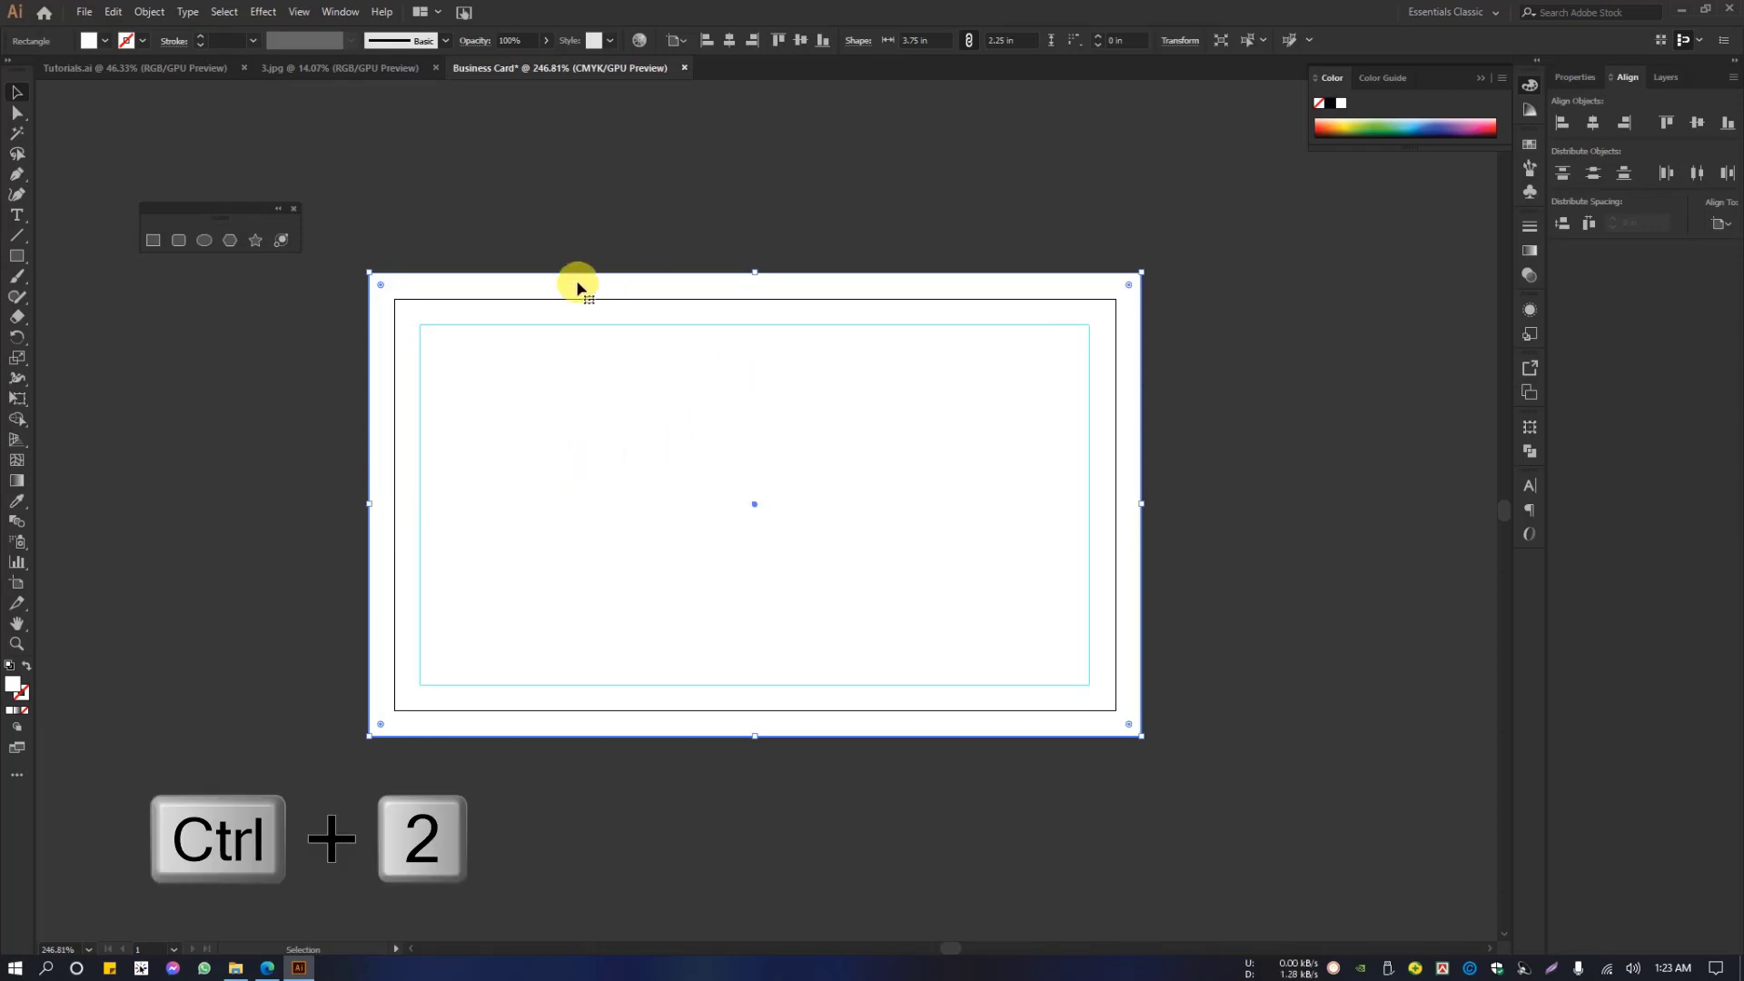
pyautogui.click(148, 12)
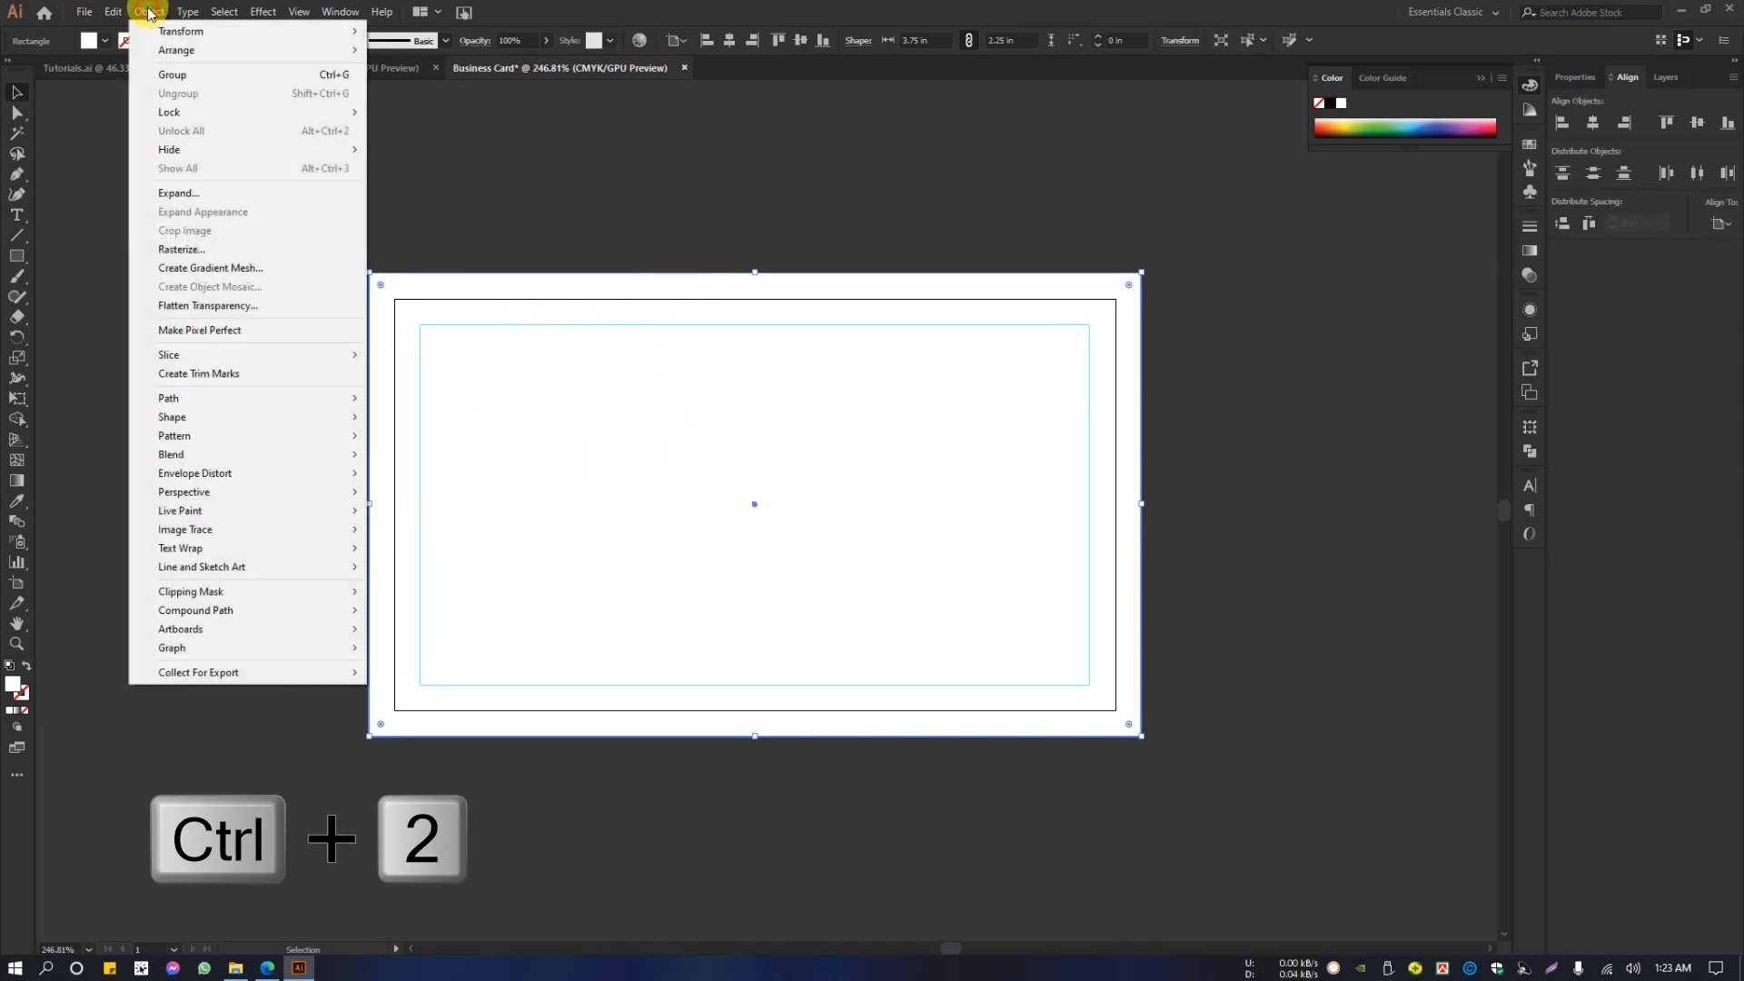
pyautogui.moveTo(188, 112)
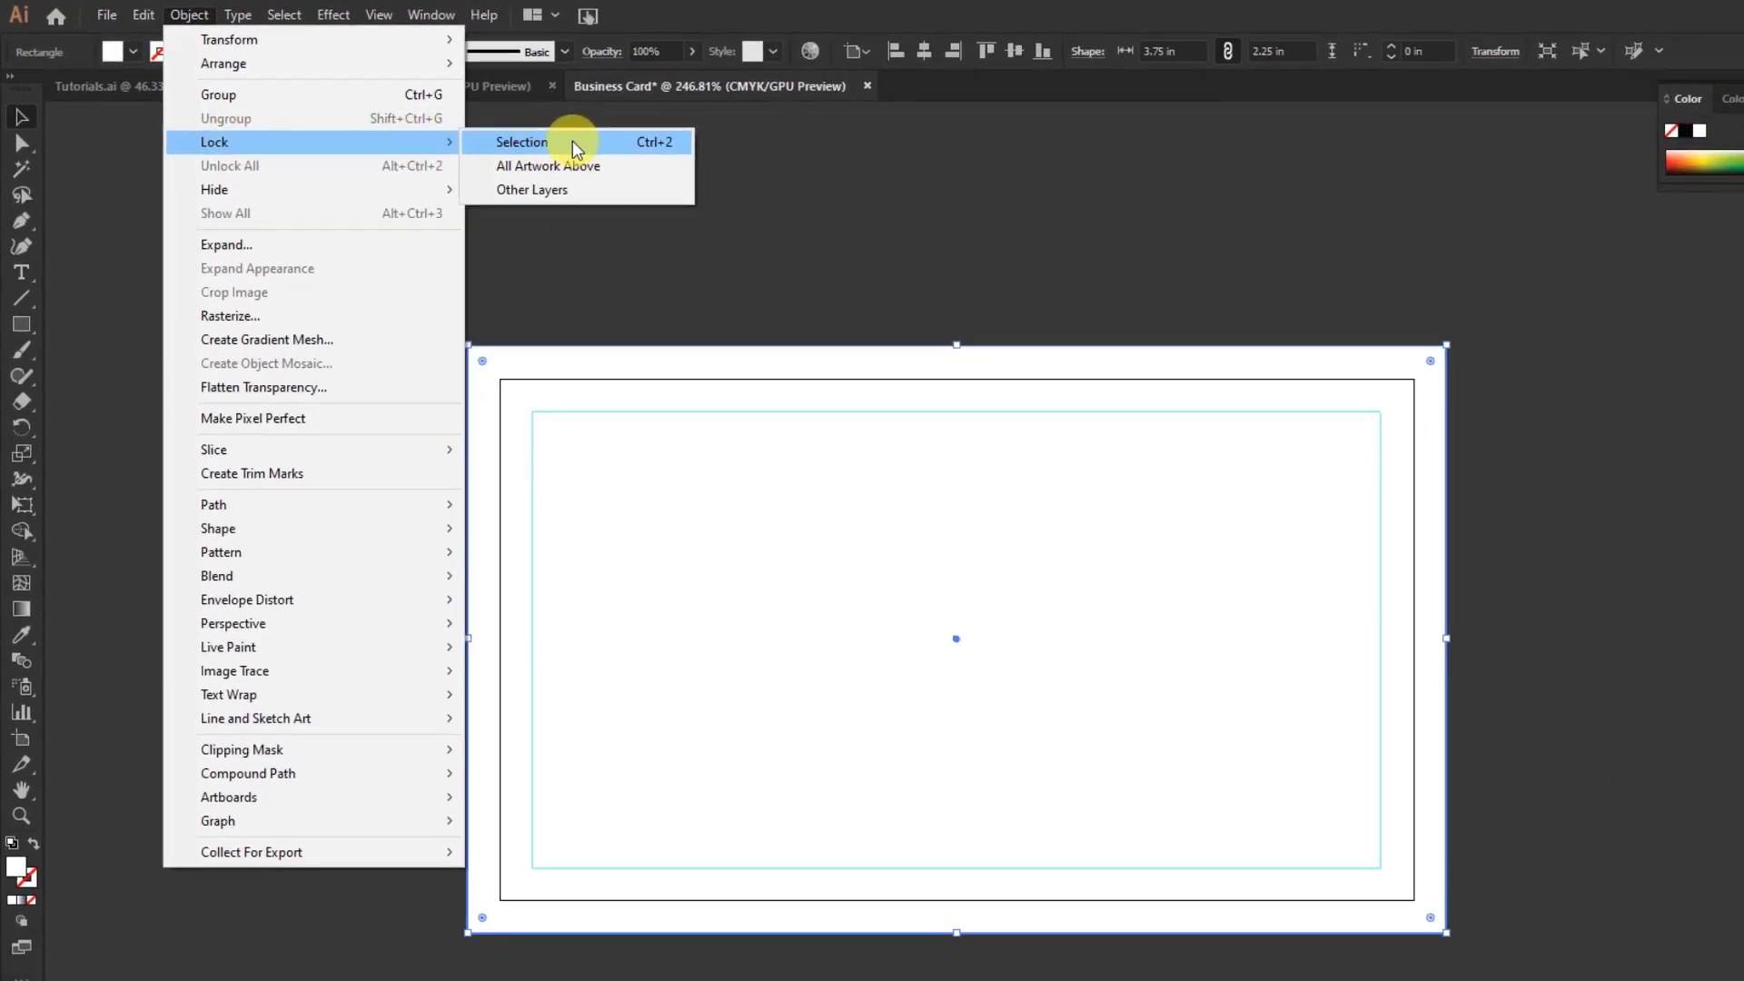
pyautogui.click(574, 145)
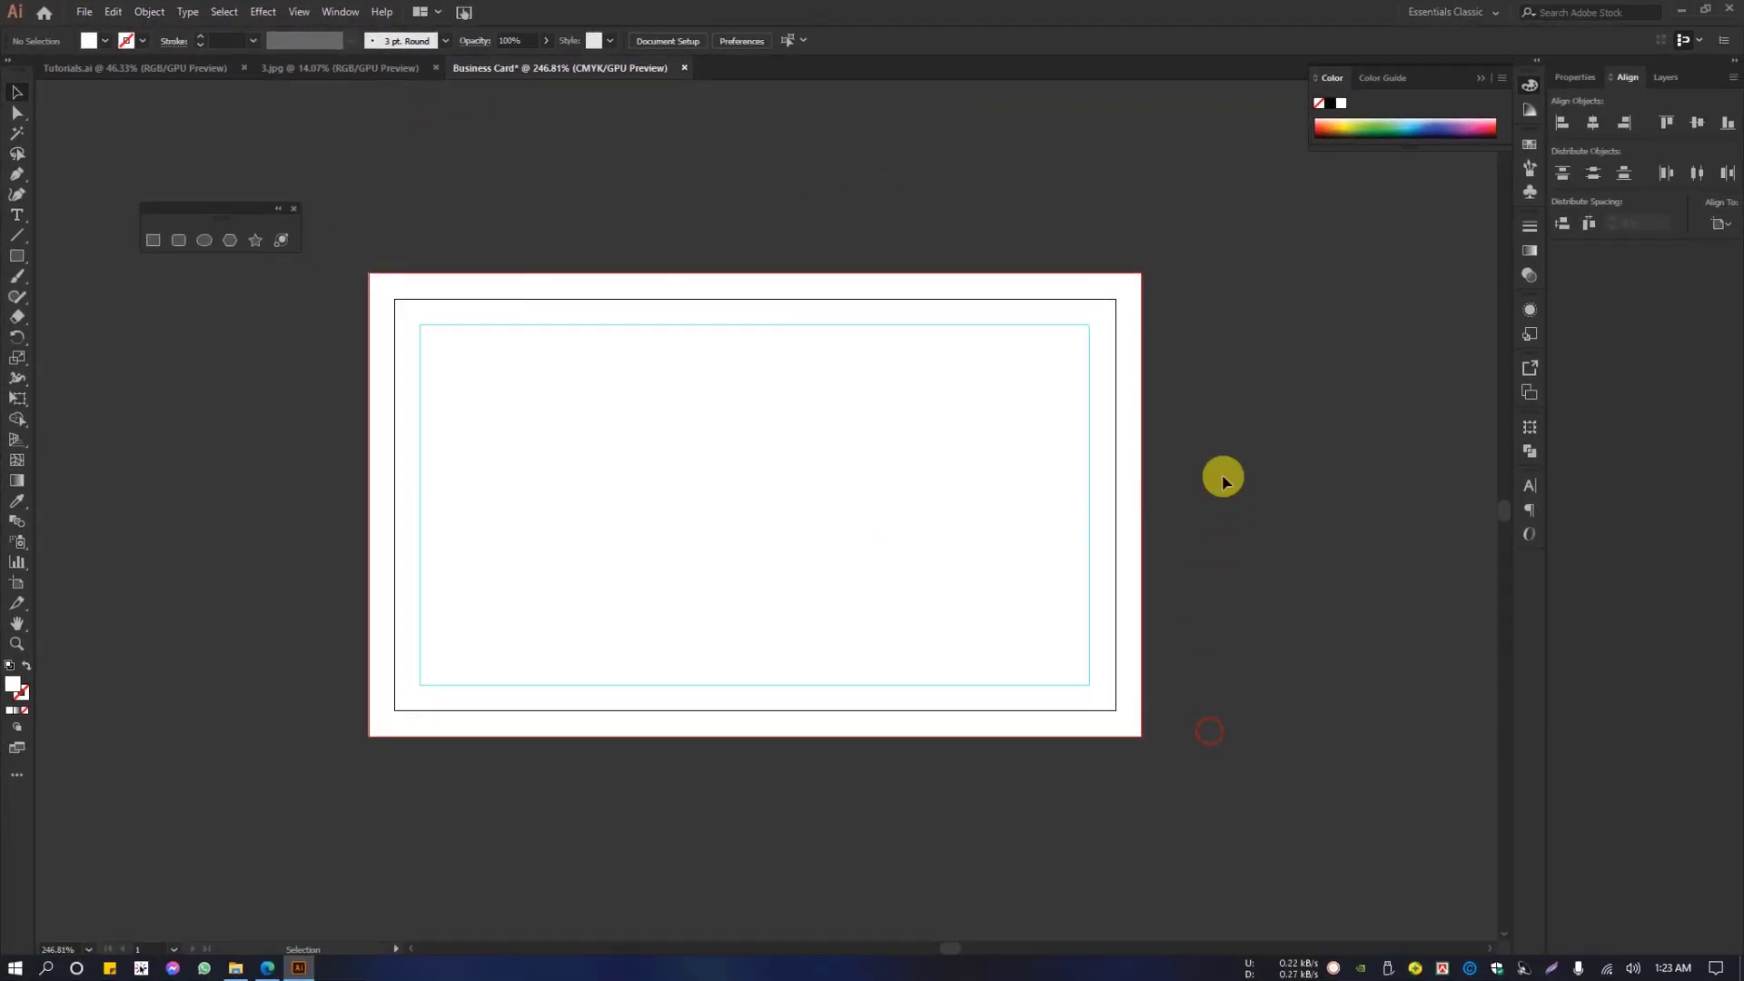
pyautogui.moveTo(1020, 452); pyautogui.dragTo(962, 471)
# Copy the mockup photo from the 3.jpg tab and paste it into Business Card
pyautogui.moveTo(963, 472); pyautogui.dragTo(822, 429)
pyautogui.moveTo(822, 429)
pyautogui.mouseDown()
pyautogui.moveTo(859, 438)
pyautogui.moveTo(841, 436)
pyautogui.mouseUp()
pyautogui.click(303, 69)
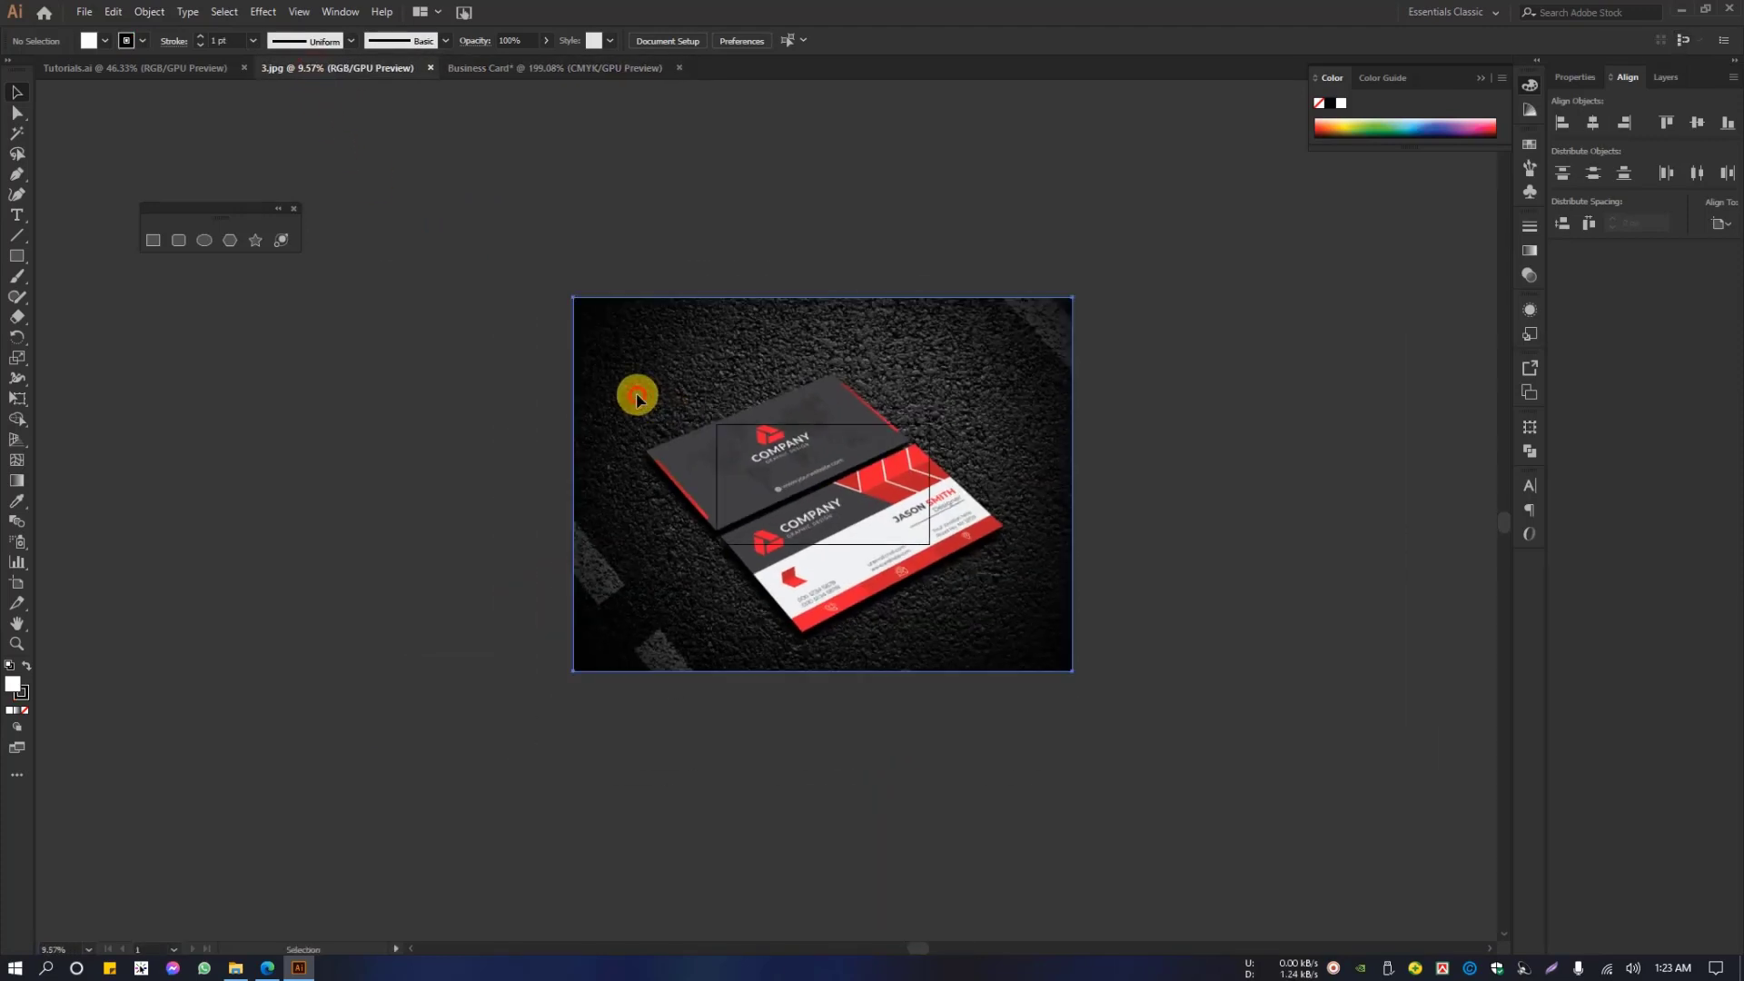
pyautogui.click(637, 397)
pyautogui.click(545, 68)
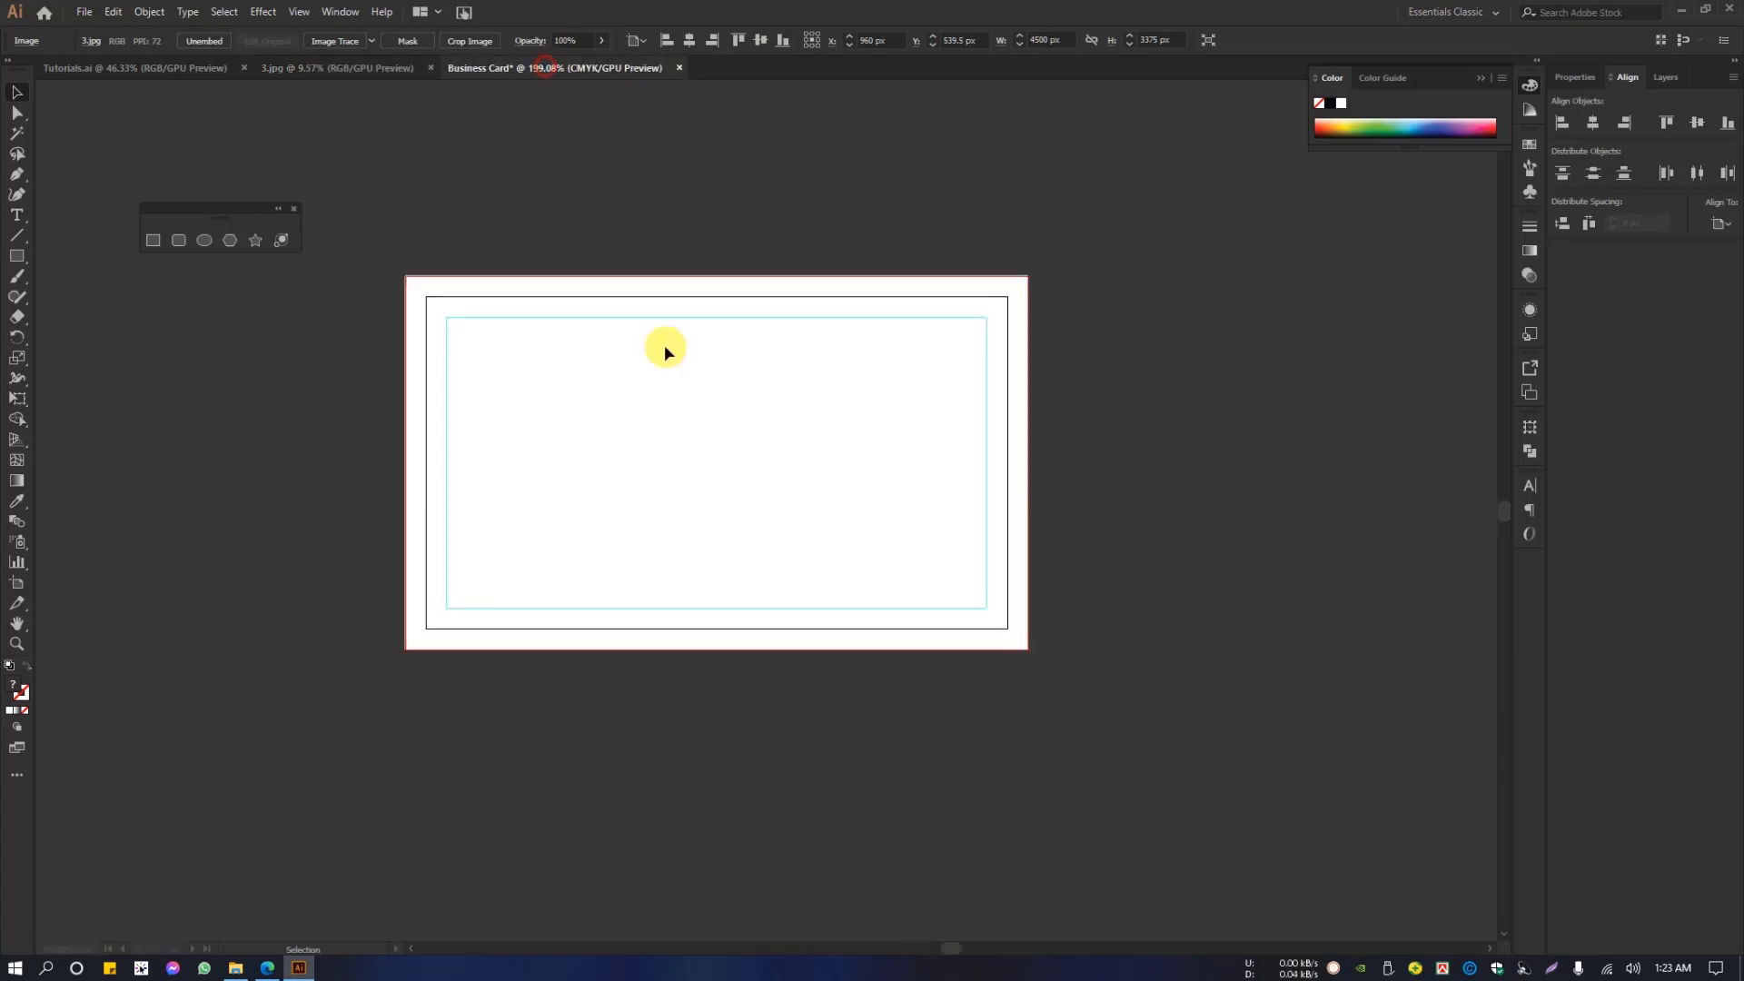
pyautogui.hotkey('ctrl', 'v')
# Shrink the pasted photo to a small reference image beside the artboard
pyautogui.moveTo(806, 471); pyautogui.dragTo(460, 370)
pyautogui.press('v')
pyautogui.moveTo(1213, 168); pyautogui.dragTo(903, 627)
pyautogui.moveTo(624, 713); pyautogui.dragTo(753, 408)
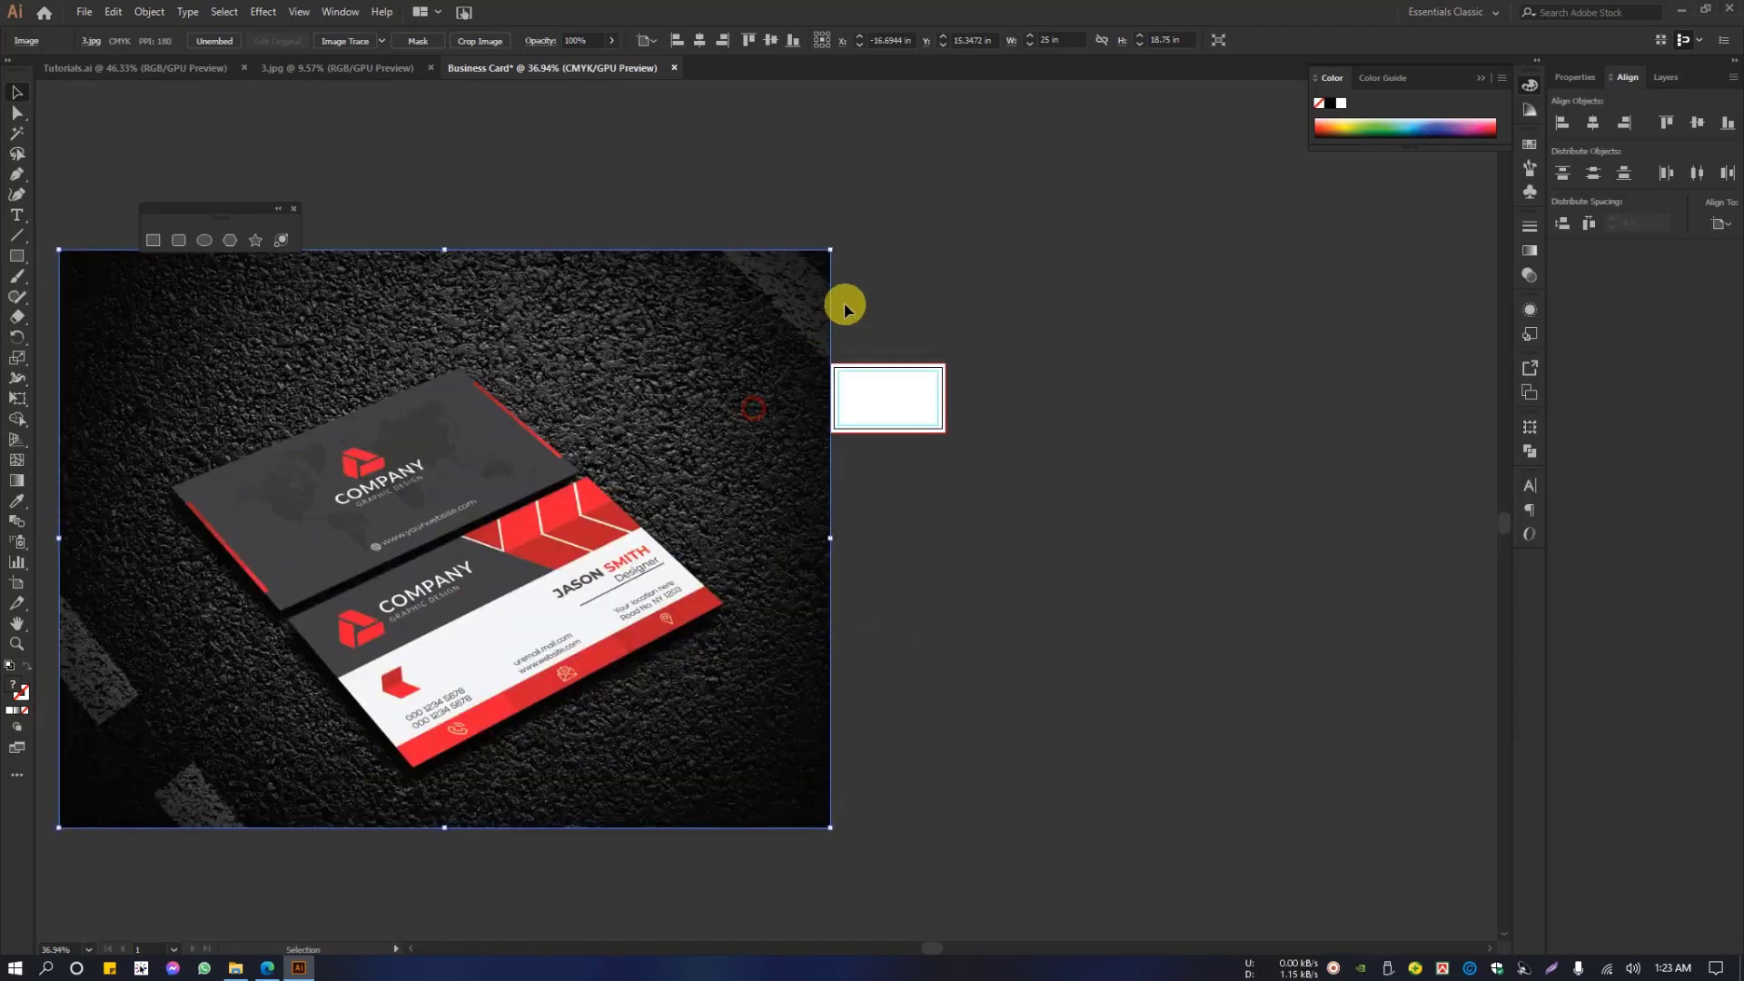
pyautogui.moveTo(831, 249); pyautogui.dragTo(365, 694)
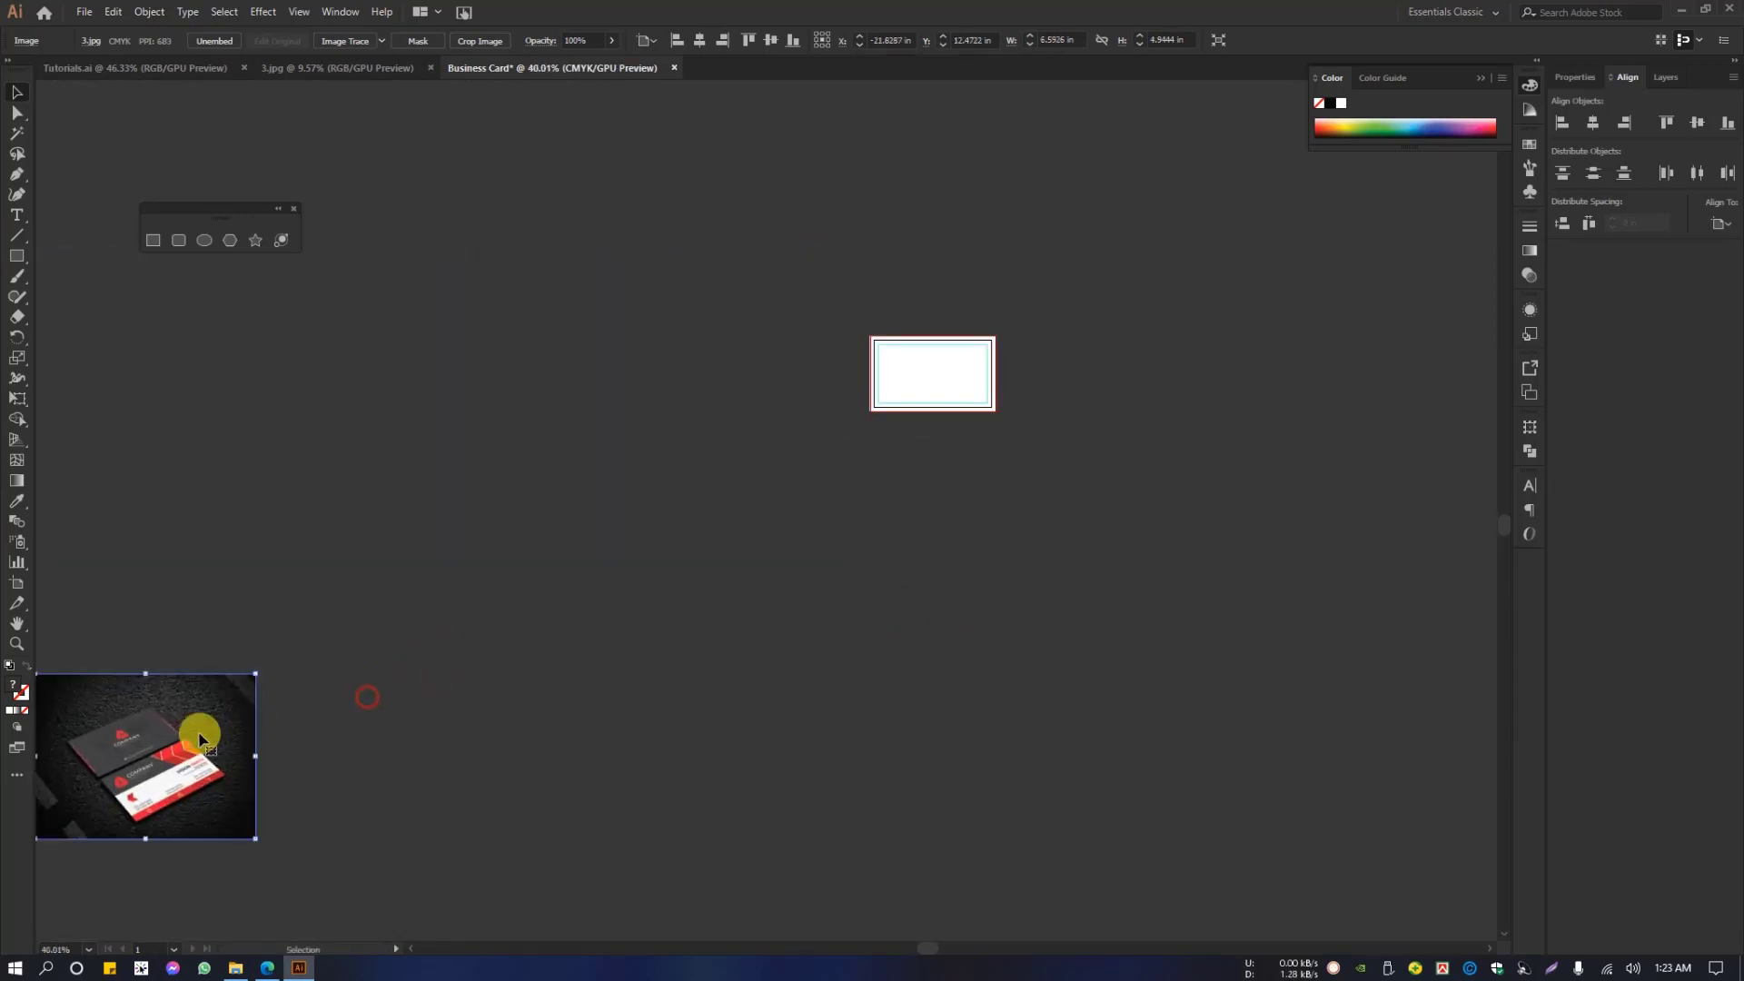
pyautogui.moveTo(198, 737); pyautogui.dragTo(796, 266)
# Zoom and recentre the view on the card artboard
pyautogui.moveTo(915, 370); pyautogui.dragTo(974, 520)
pyautogui.moveTo(965, 498); pyautogui.dragTo(872, 553)
pyautogui.moveTo(894, 553); pyautogui.dragTo(985, 551)
pyautogui.moveTo(957, 549); pyautogui.dragTo(968, 552)
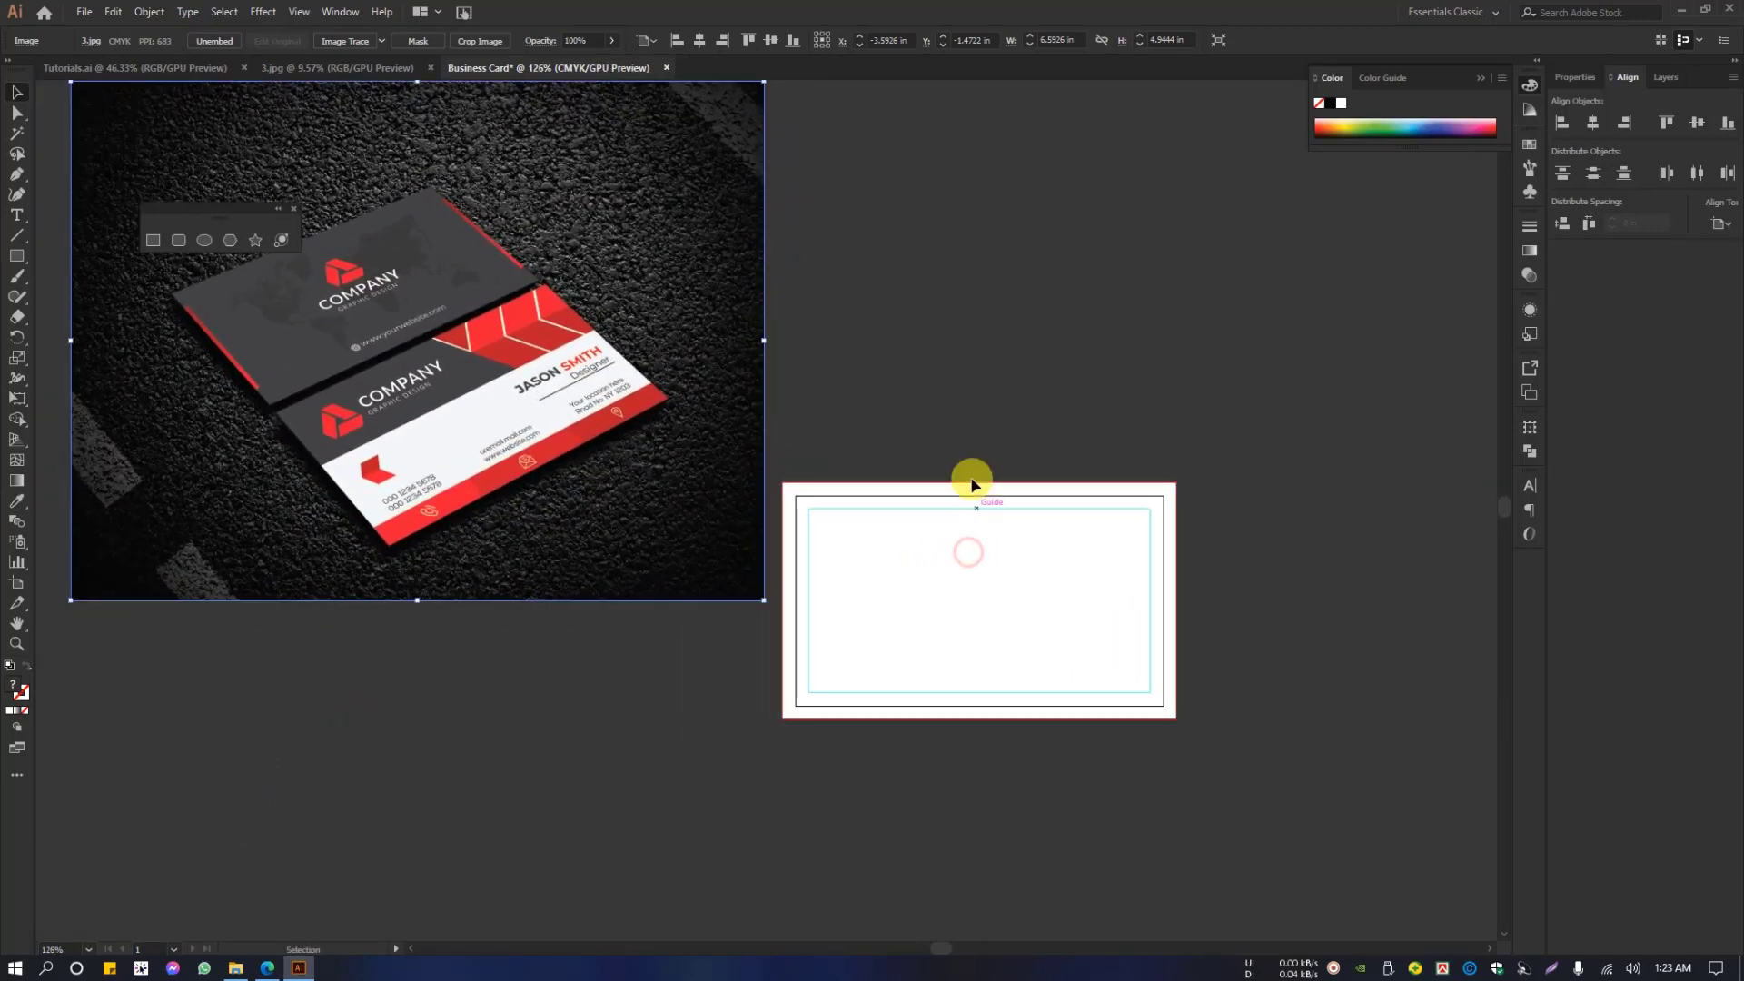
pyautogui.click(935, 405)
pyautogui.click(973, 572)
pyautogui.moveTo(853, 507); pyautogui.dragTo(894, 511)
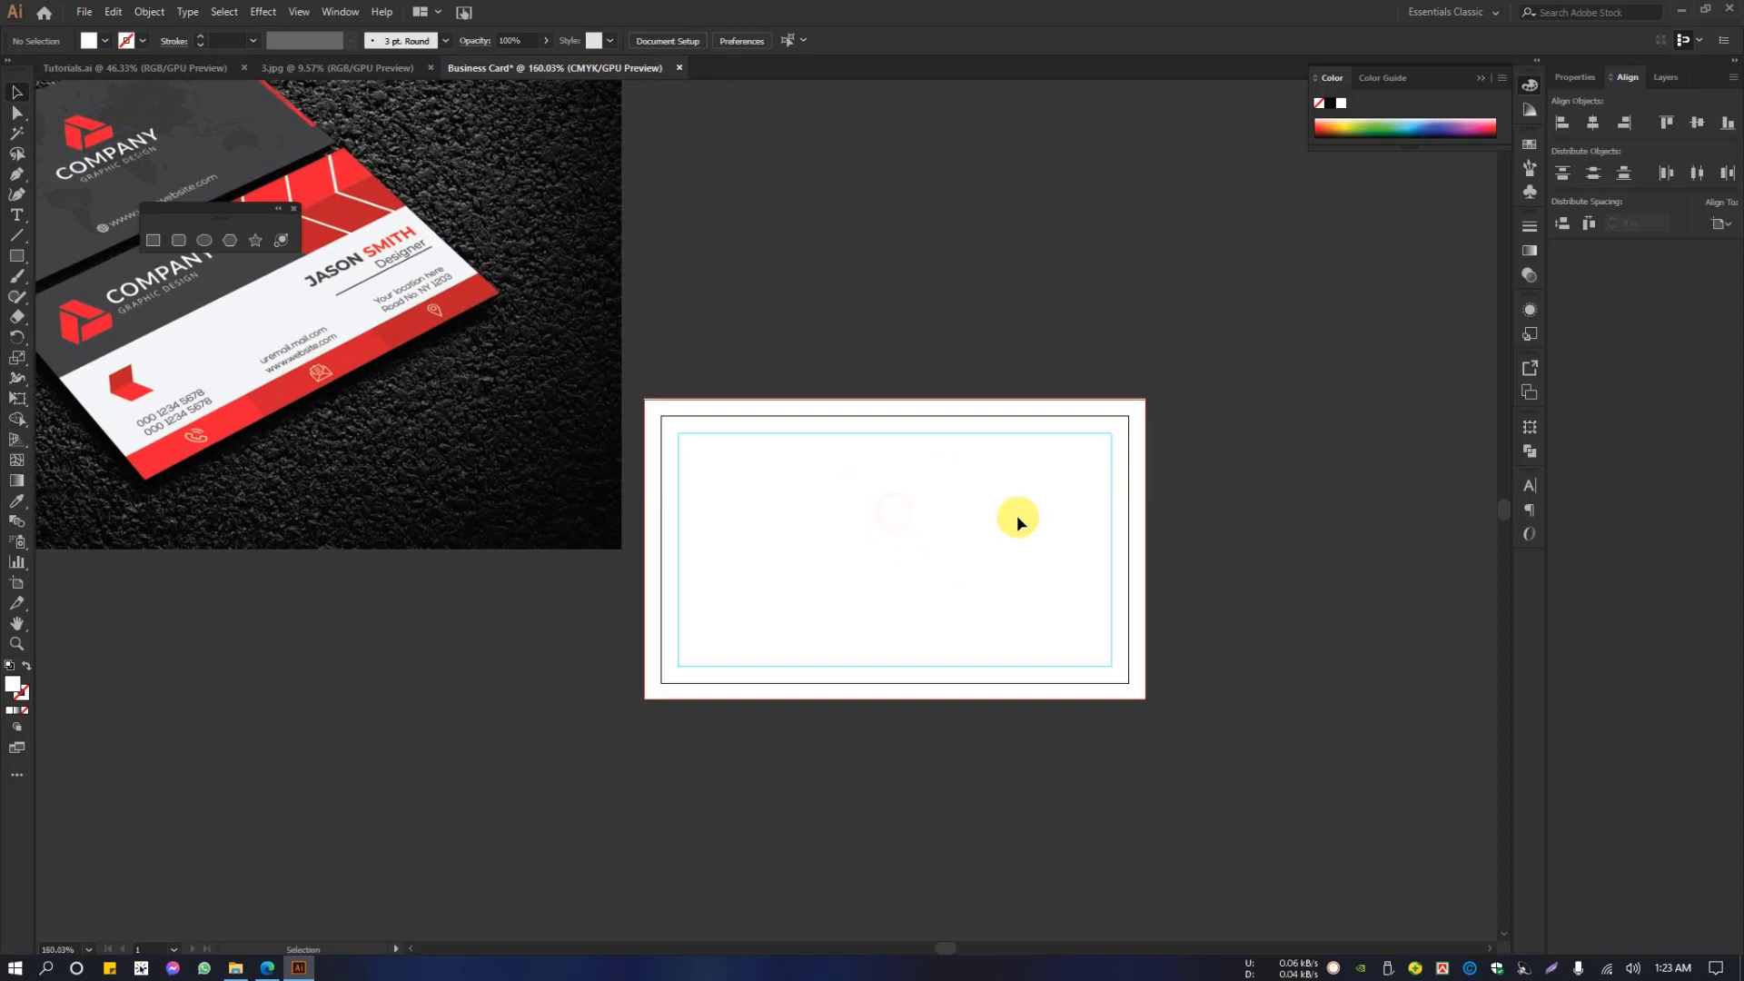
pyautogui.moveTo(779, 442)
pyautogui.mouseDown()
pyautogui.moveTo(736, 428)
pyautogui.moveTo(792, 467)
pyautogui.mouseUp()
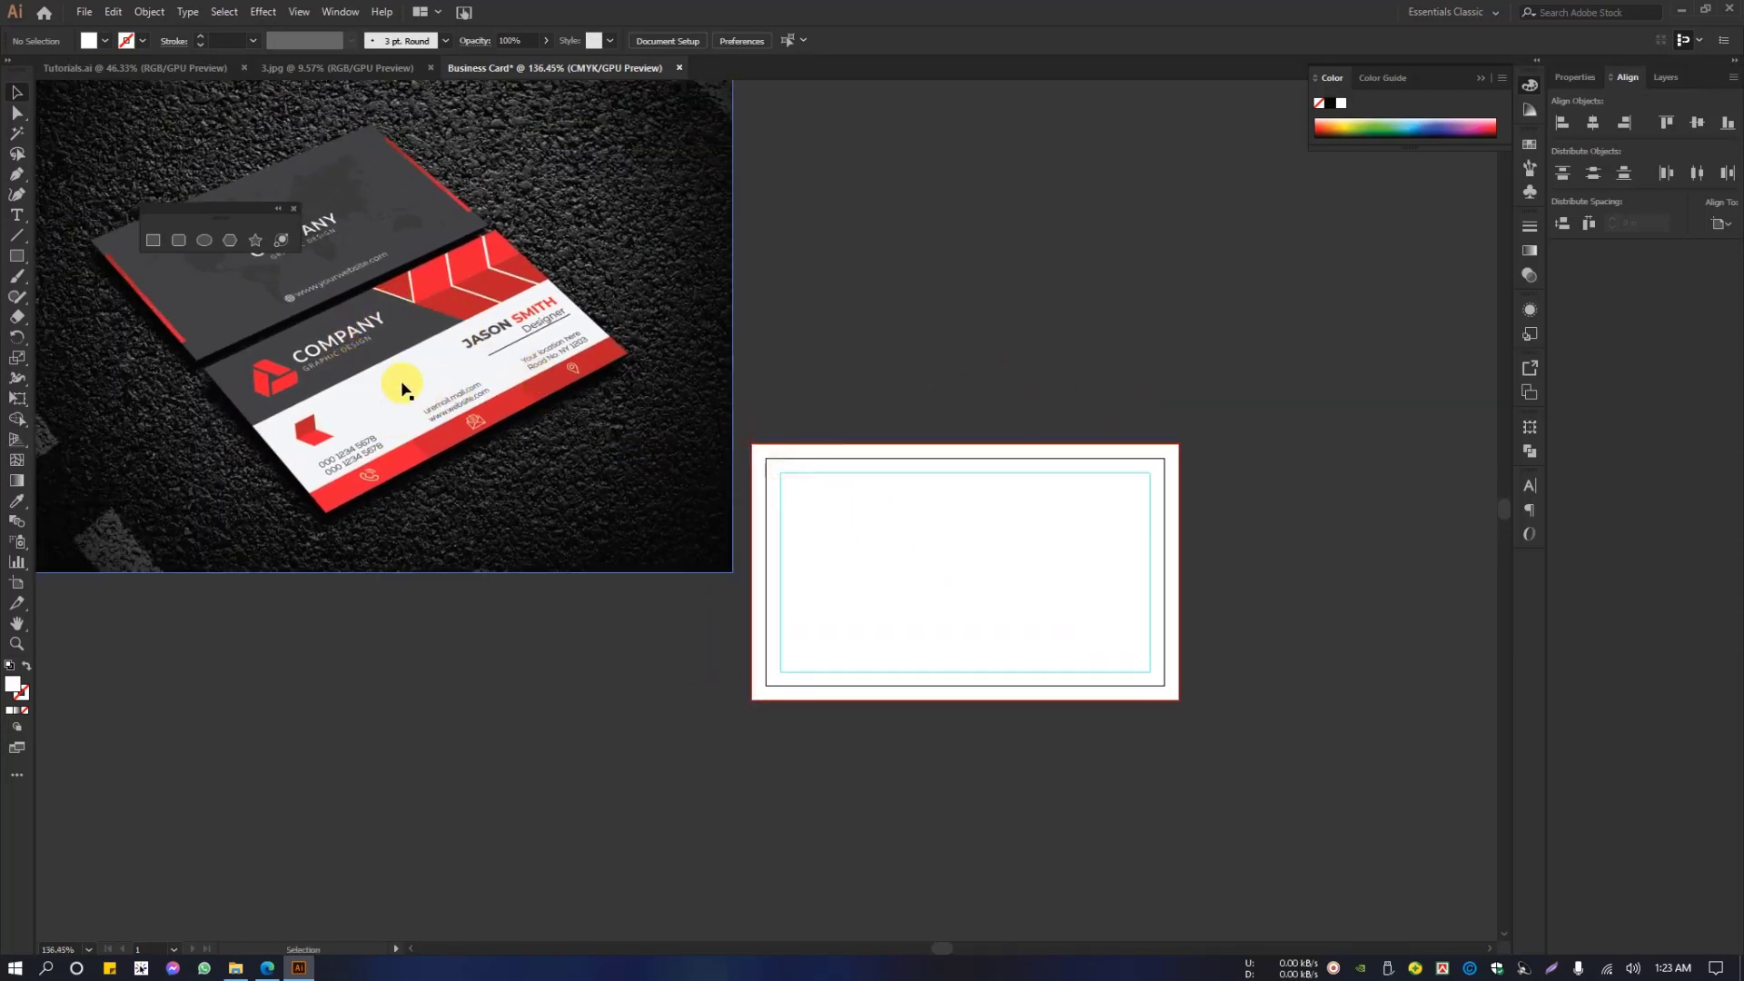
pyautogui.click(182, 69)
# Copy the red and blue swatch groups from Tutorials.ai into Business Card, shrunk to a small strip
pyautogui.moveTo(639, 394); pyautogui.dragTo(644, 391)
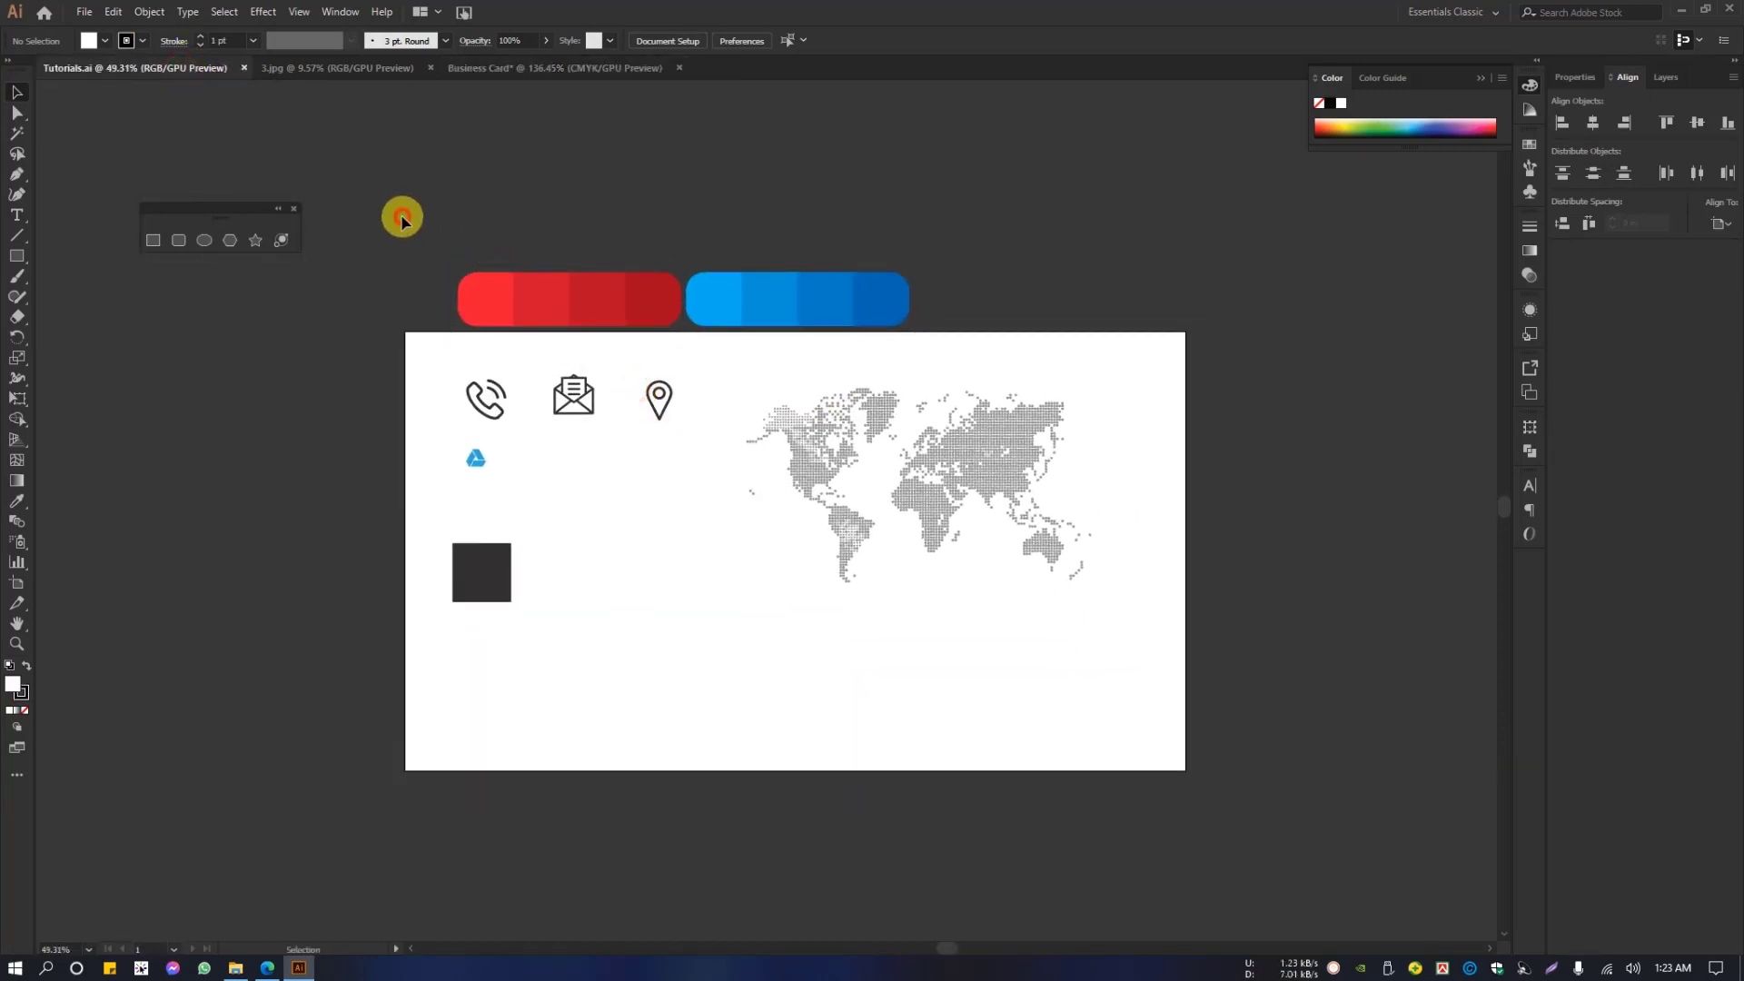
pyautogui.moveTo(399, 216); pyautogui.dragTo(956, 301)
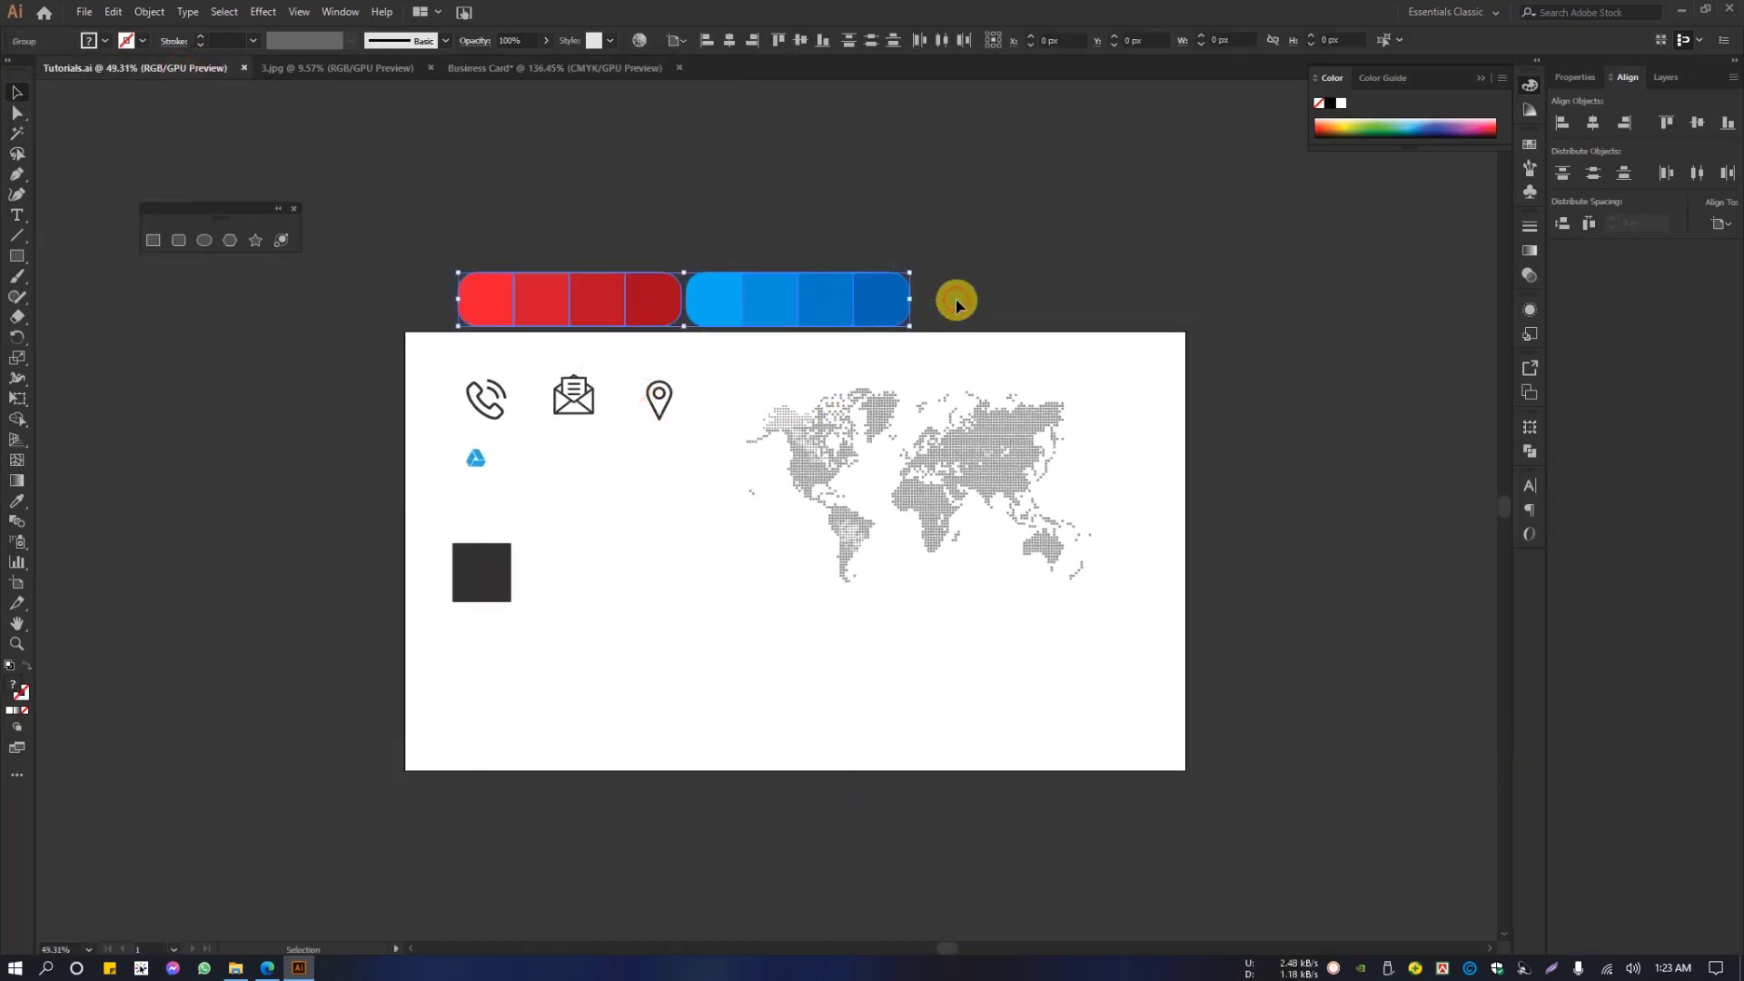
pyautogui.click(518, 78)
pyautogui.hotkey('ctrl', 'v')
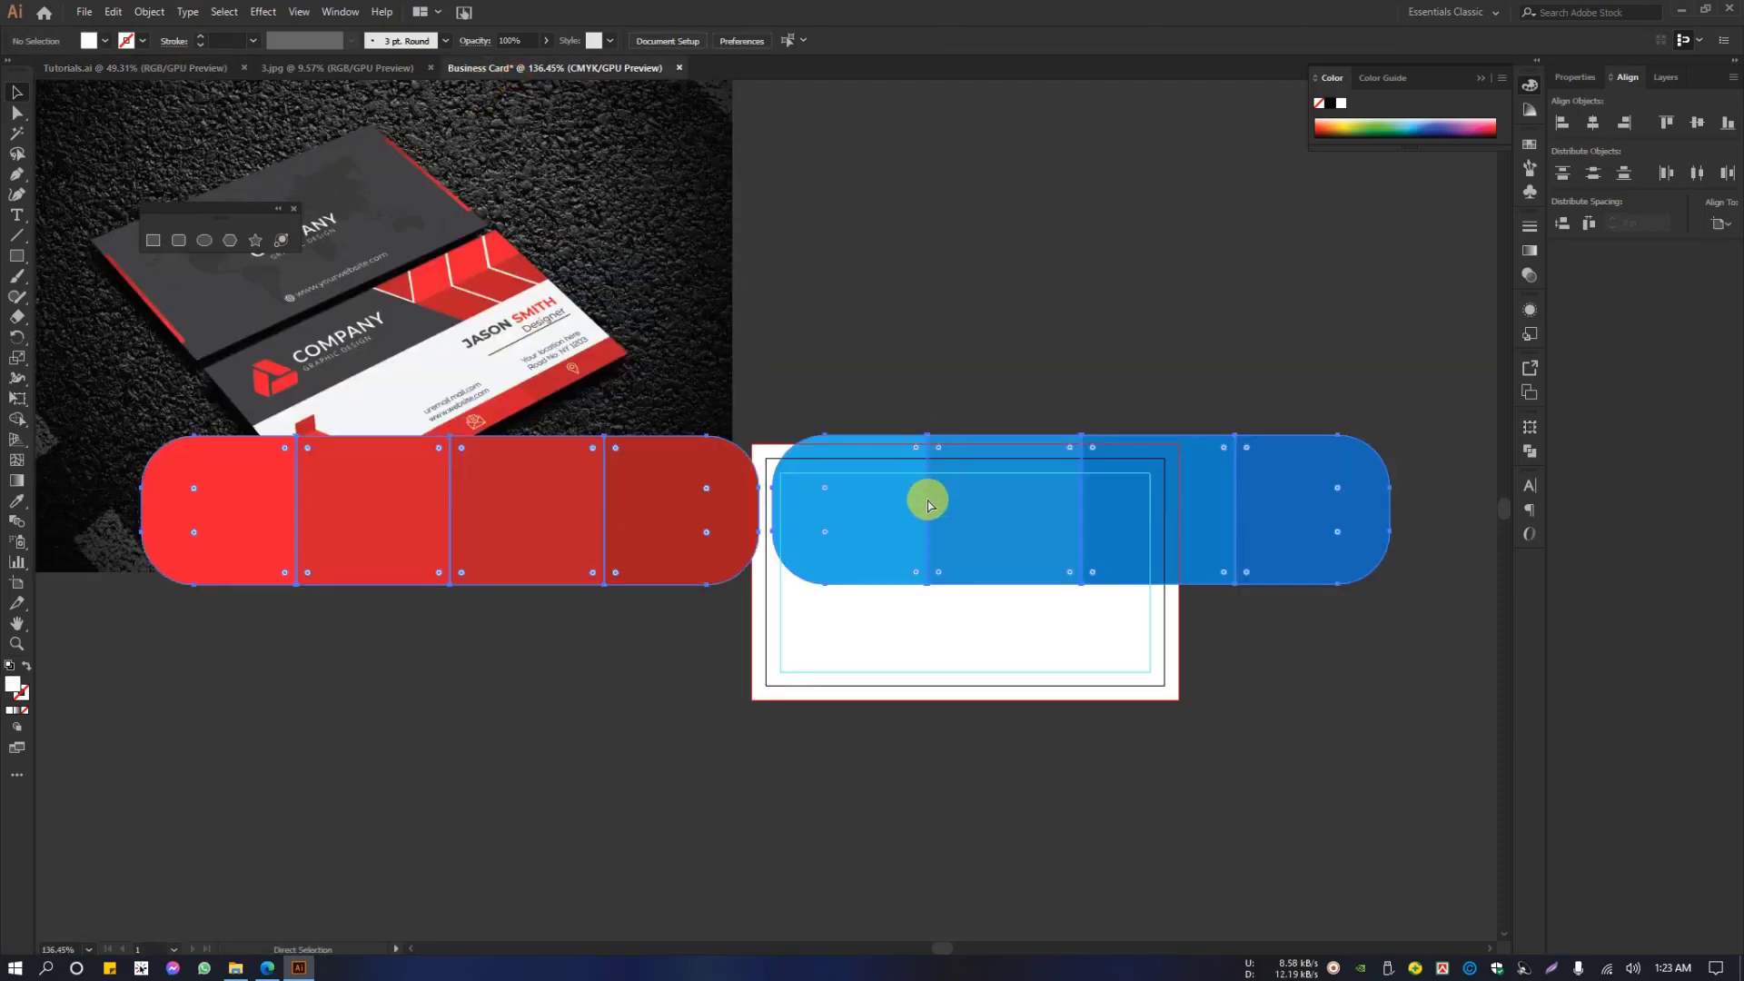
pyautogui.moveTo(1391, 439); pyautogui.dragTo(899, 432)
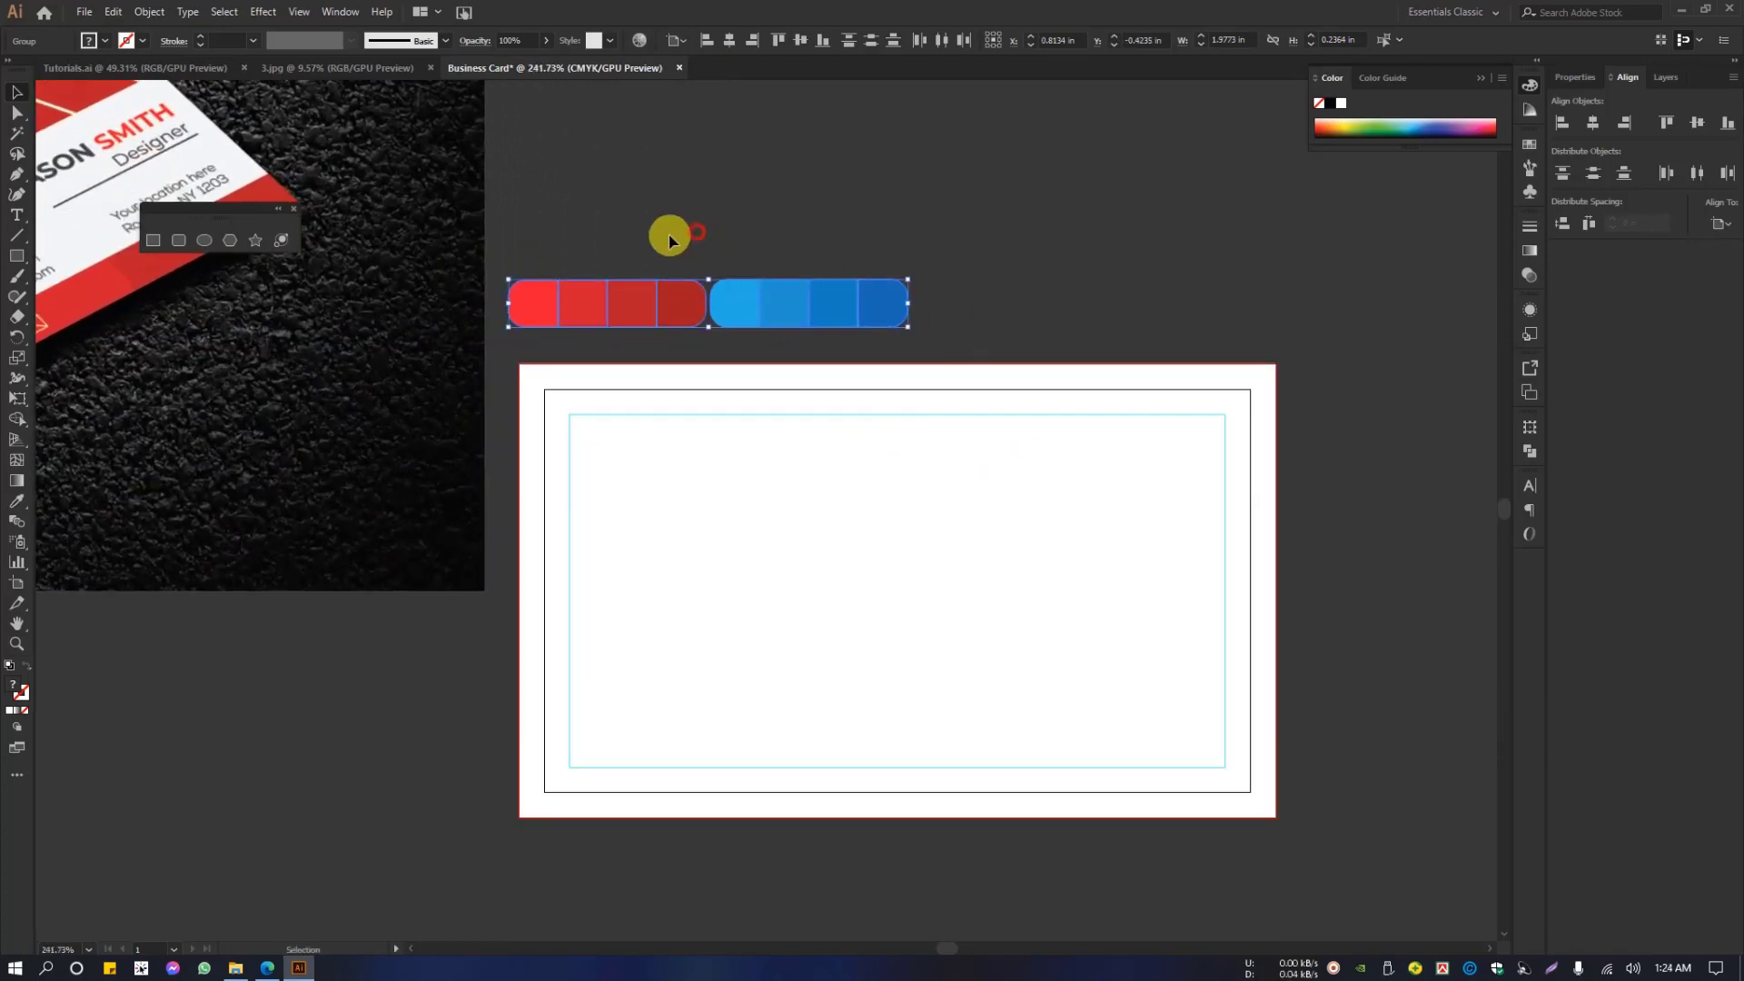
# Move both swatch strips up above the card artboard
pyautogui.moveTo(515, 247); pyautogui.dragTo(870, 330)
pyautogui.click(1051, 297)
pyautogui.scroll(-1, 838, 443)
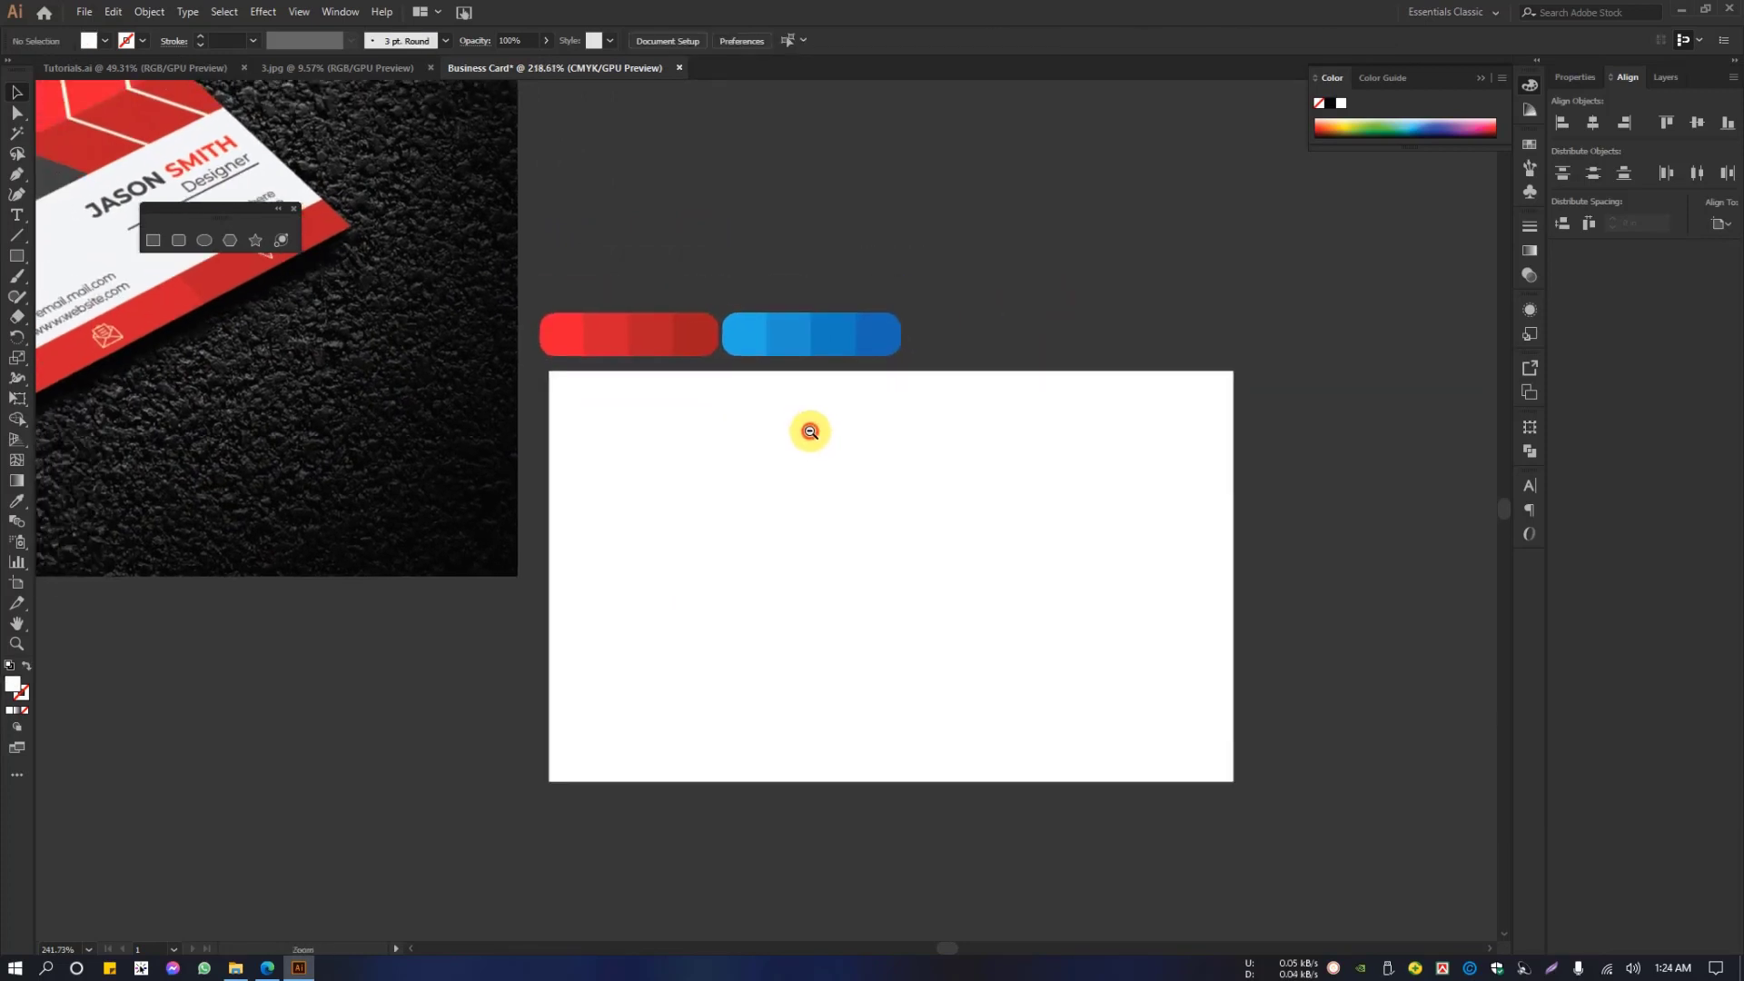
pyautogui.moveTo(584, 272); pyautogui.dragTo(845, 201)
pyautogui.hotkey('ctrl', 'z')
pyautogui.click(945, 259)
pyautogui.moveTo(675, 258); pyautogui.dragTo(872, 133)
pyautogui.scroll(-2, 829, 324)
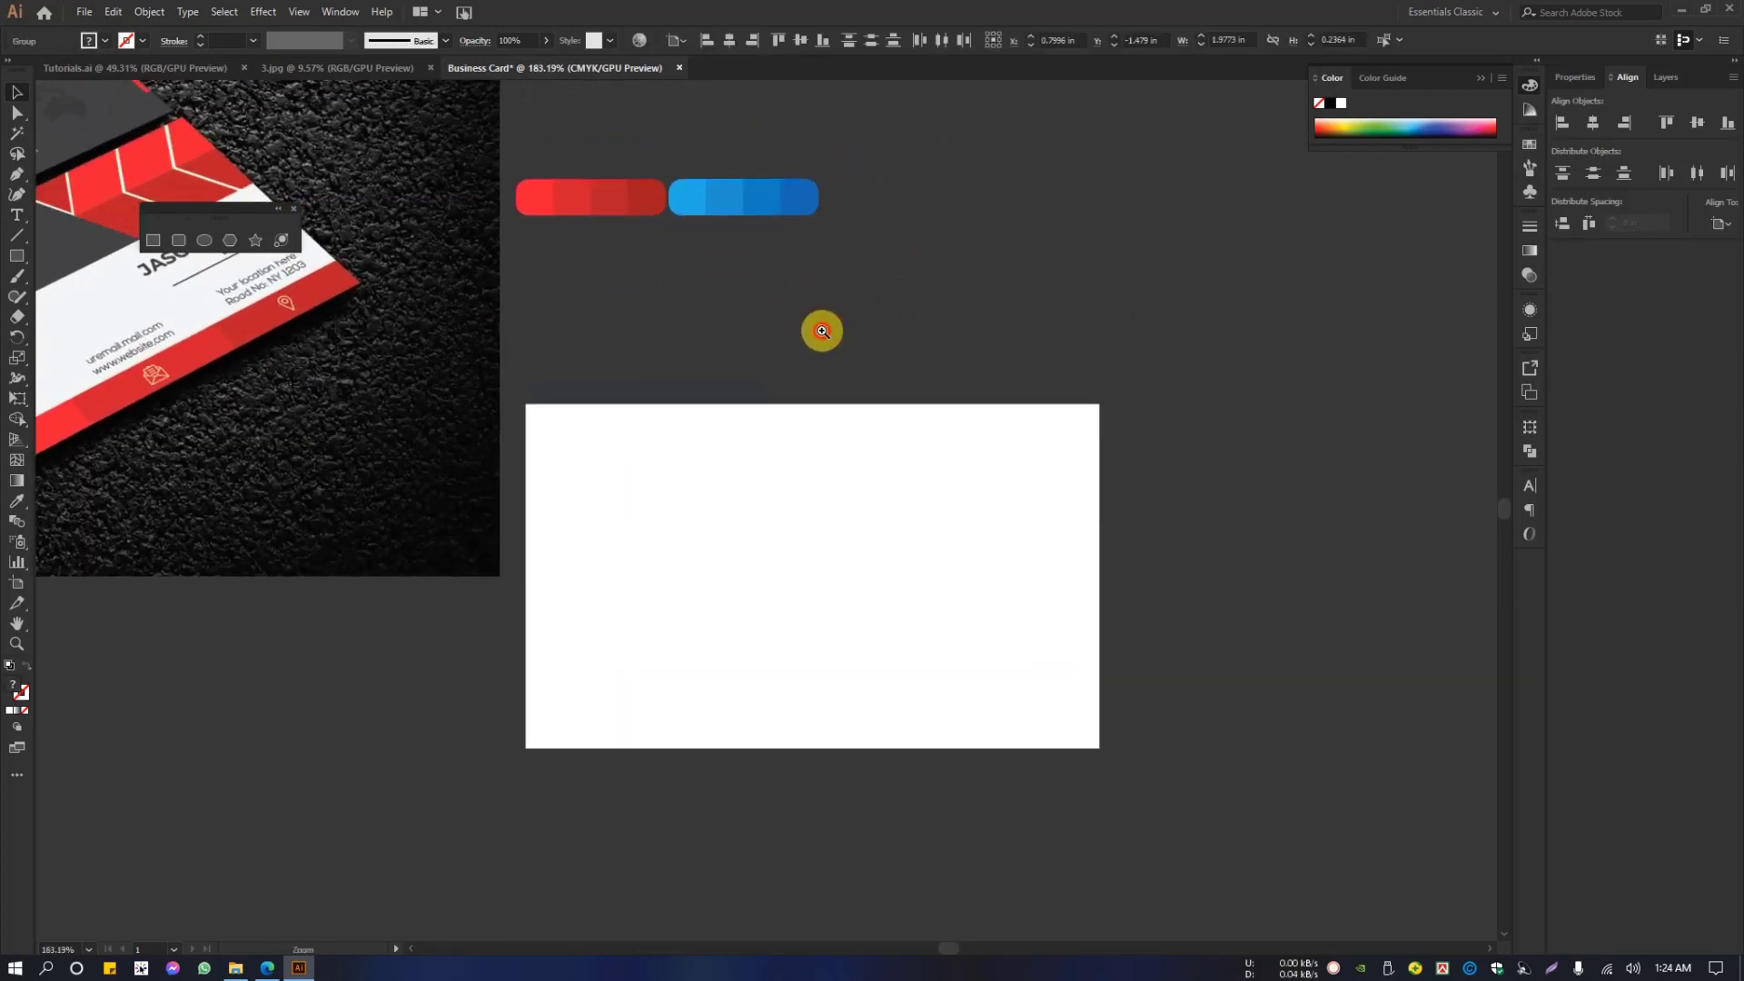
pyautogui.click(865, 318)
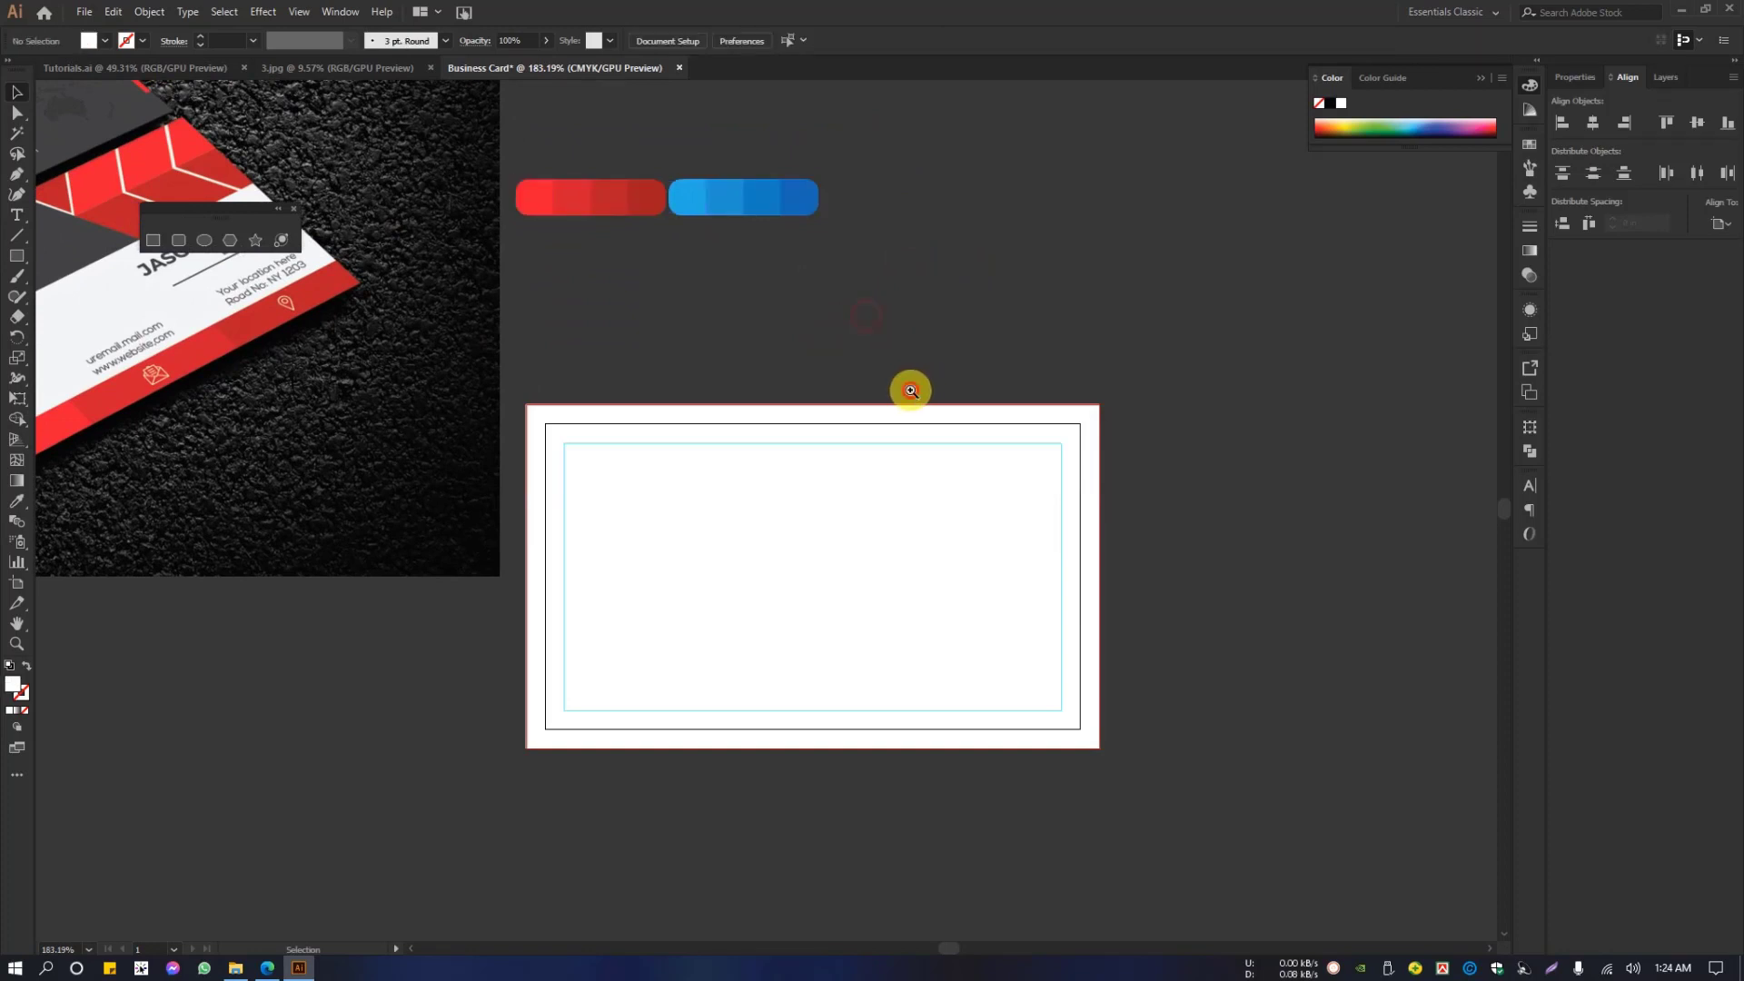
pyautogui.scroll(-2, 907, 389)
pyautogui.scroll(1, 841, 373)
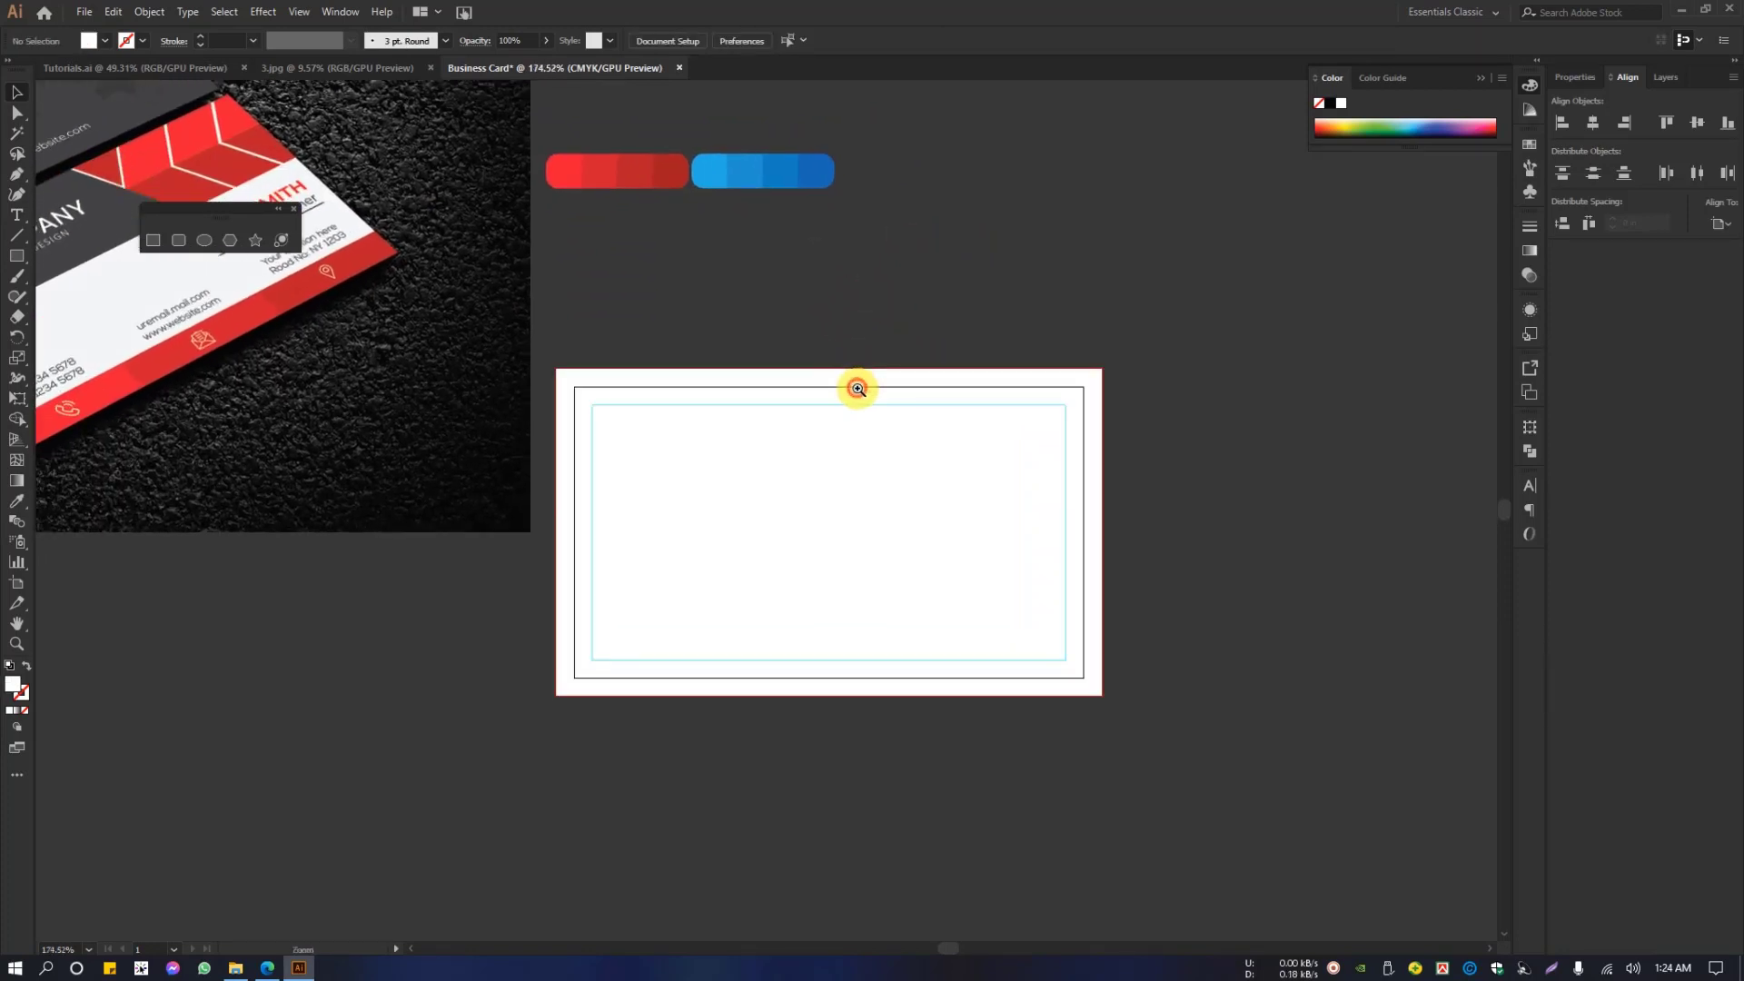
# At 200% zoom, draw a rectangle from the top-left corner across the card's full width
pyautogui.click(150, 241)
pyautogui.scroll(1, 591, 455)
pyautogui.scroll(-2, 591, 467)
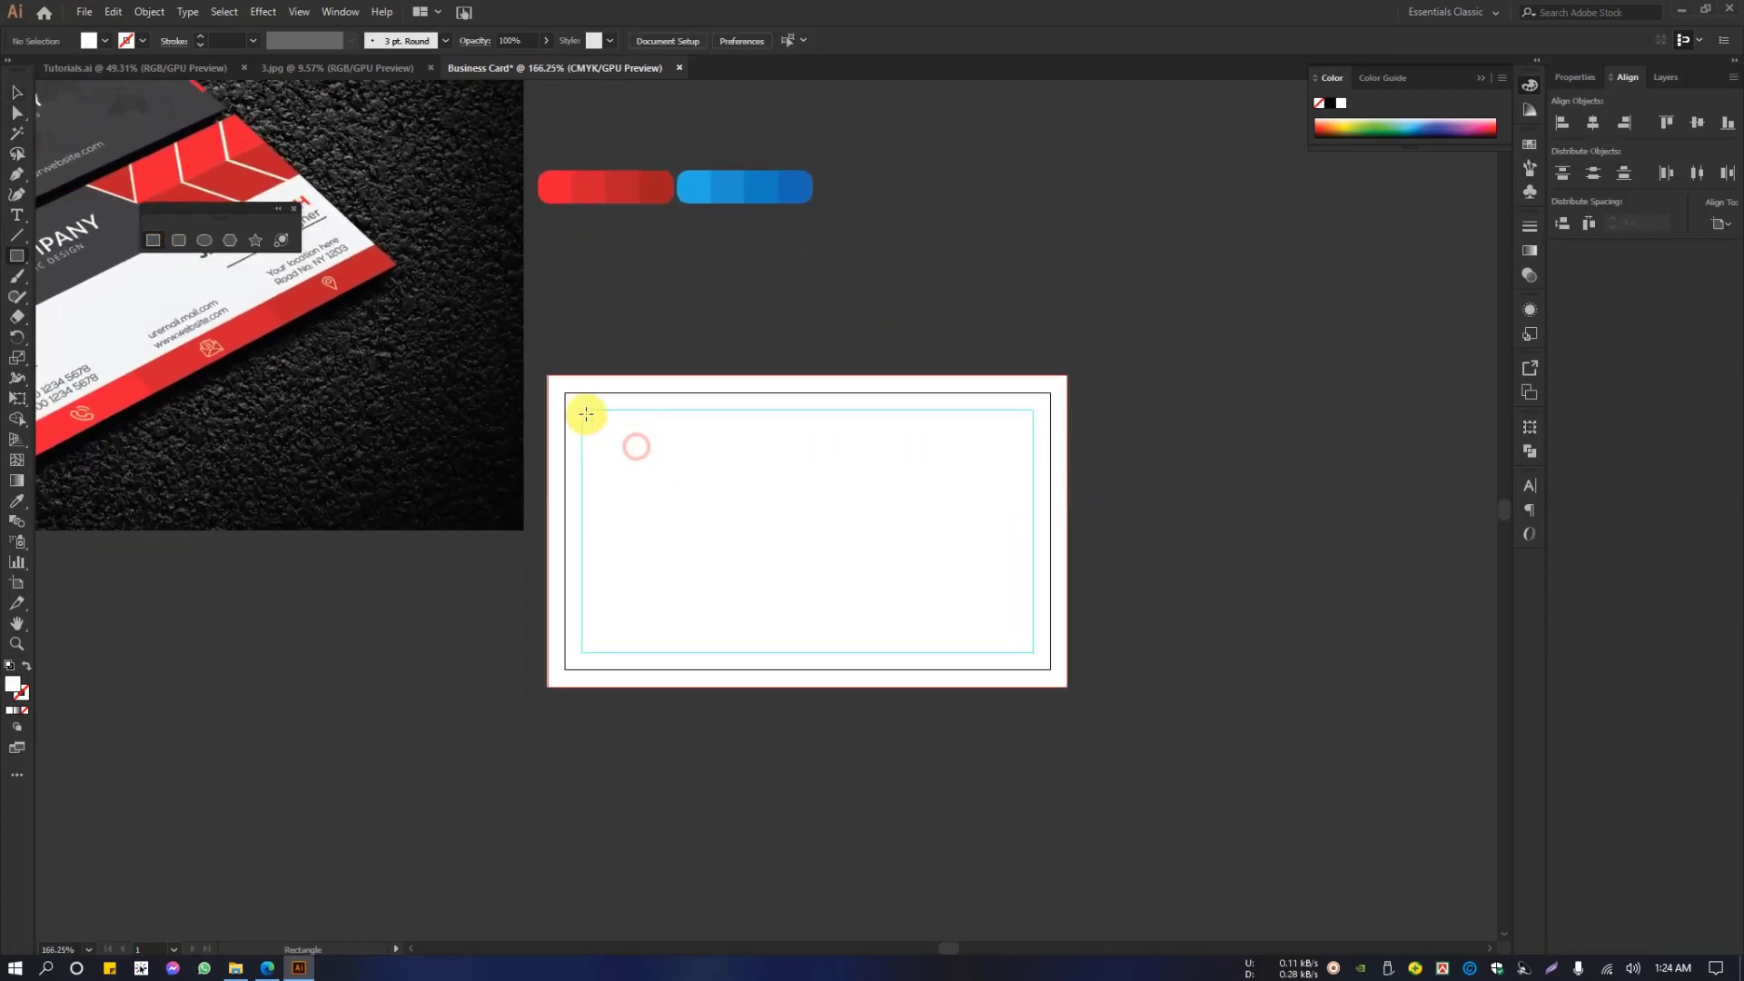
pyautogui.hotkey('ctrl', '=')
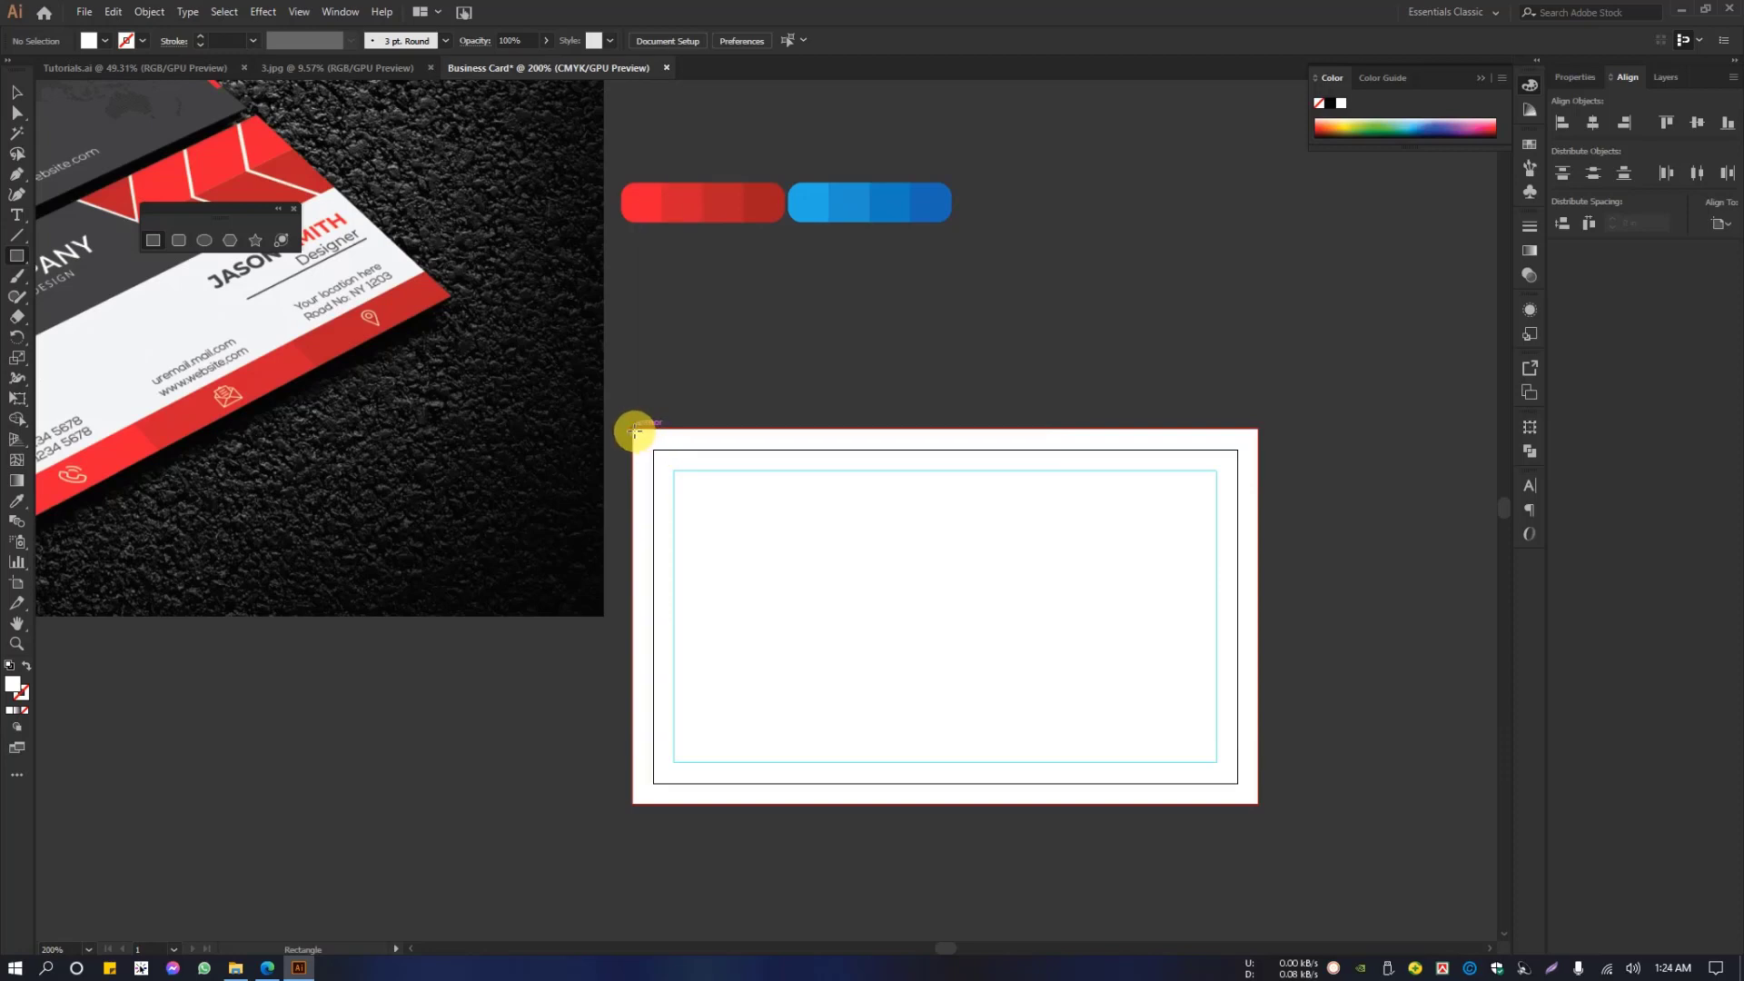
pyautogui.moveTo(633, 431); pyautogui.dragTo(1187, 650)
pyautogui.moveTo(1224, 644)
pyautogui.mouseDown()
pyautogui.moveTo(1255, 587)
pyautogui.moveTo(1256, 604)
pyautogui.mouseUp()
pyautogui.scroll(-1, 1265, 669)
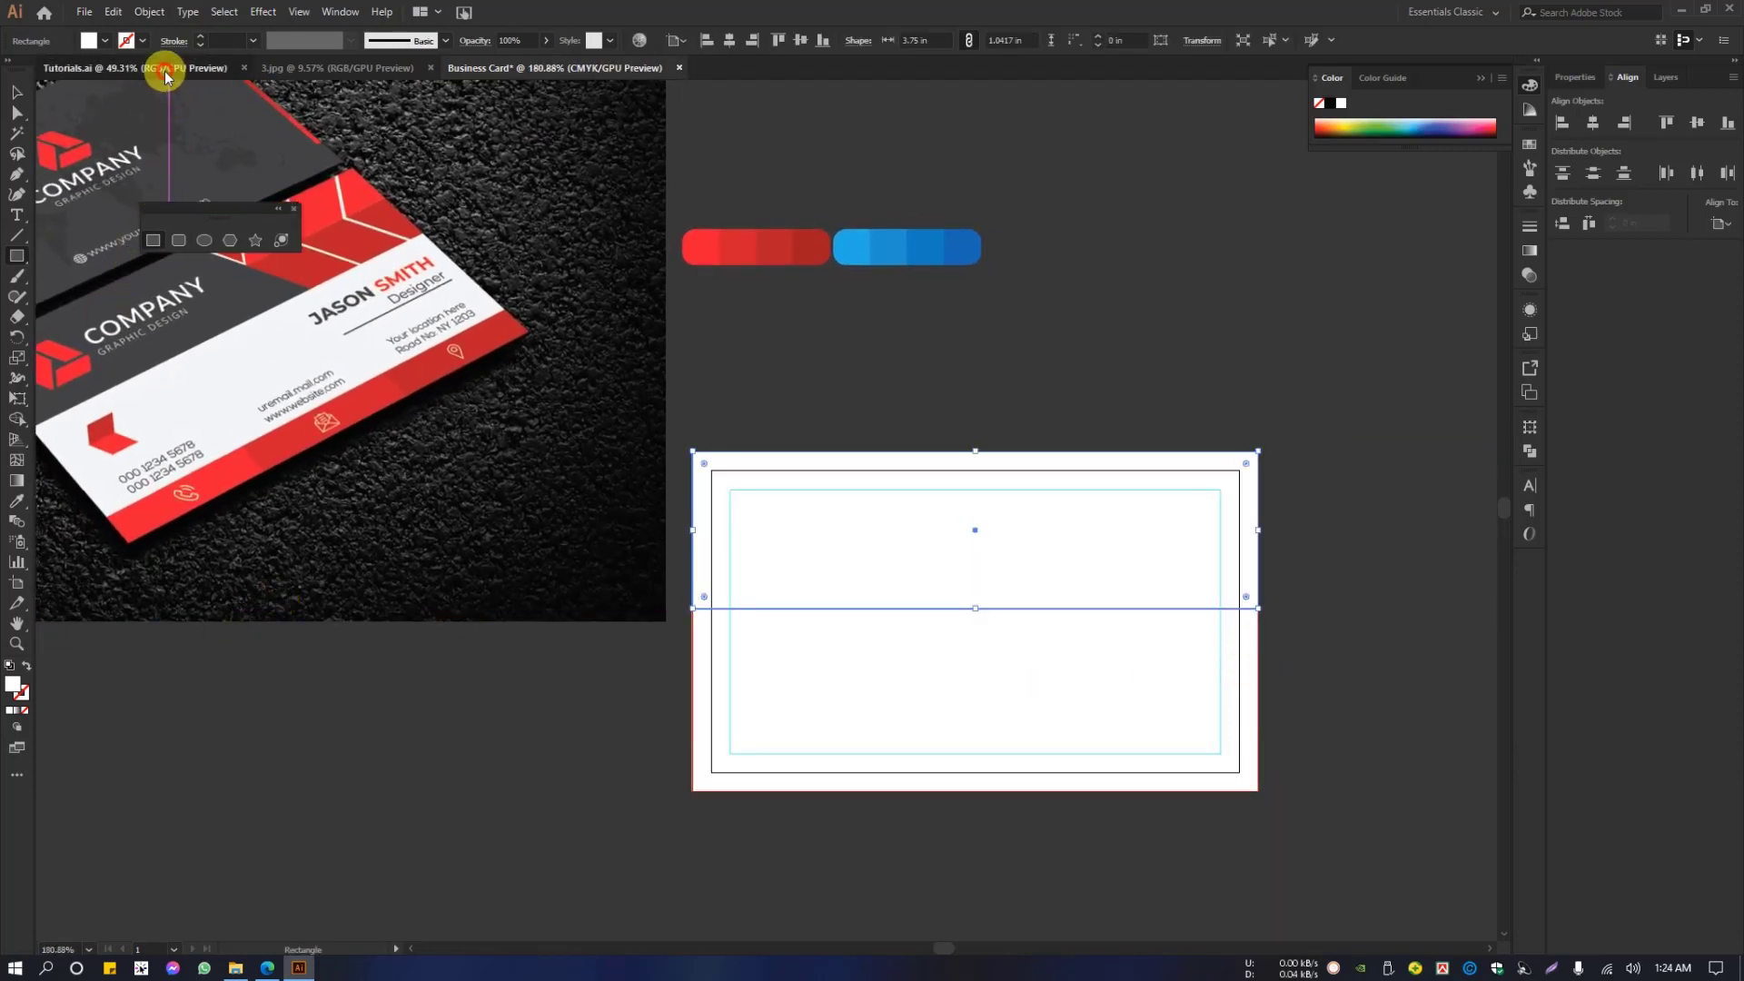
pyautogui.click(164, 69)
pyautogui.scroll(-1, 775, 479)
pyautogui.click(11, 91)
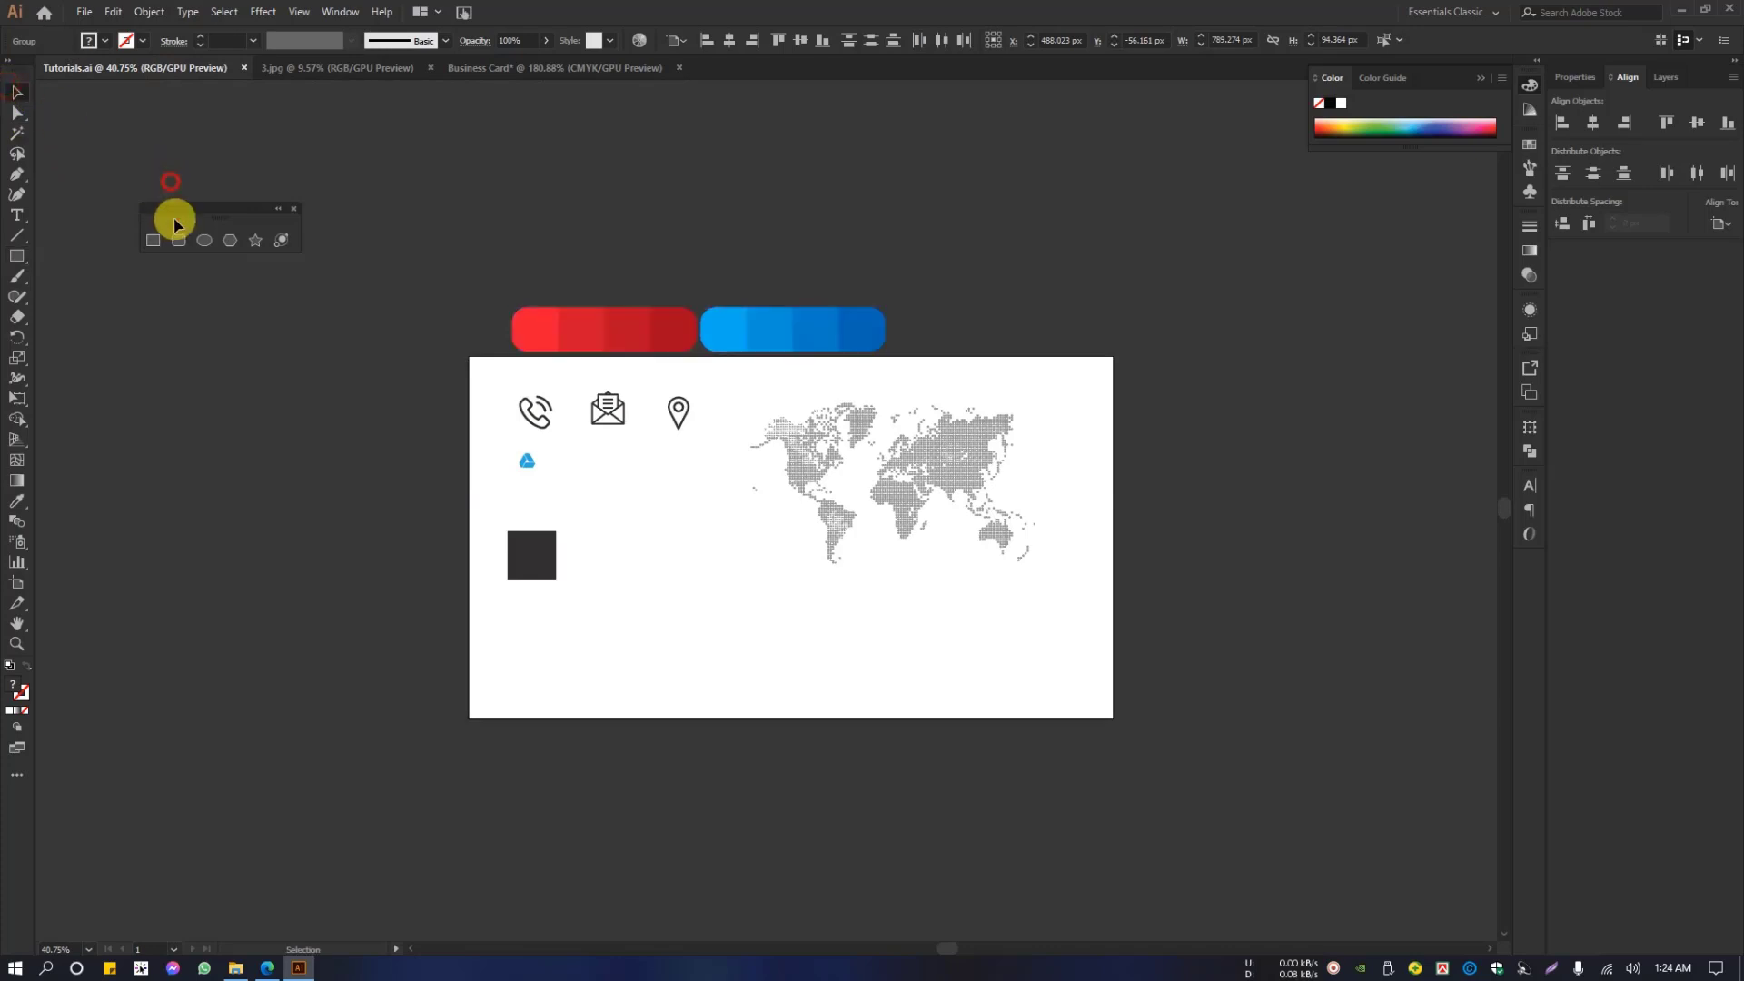
pyautogui.click(524, 575)
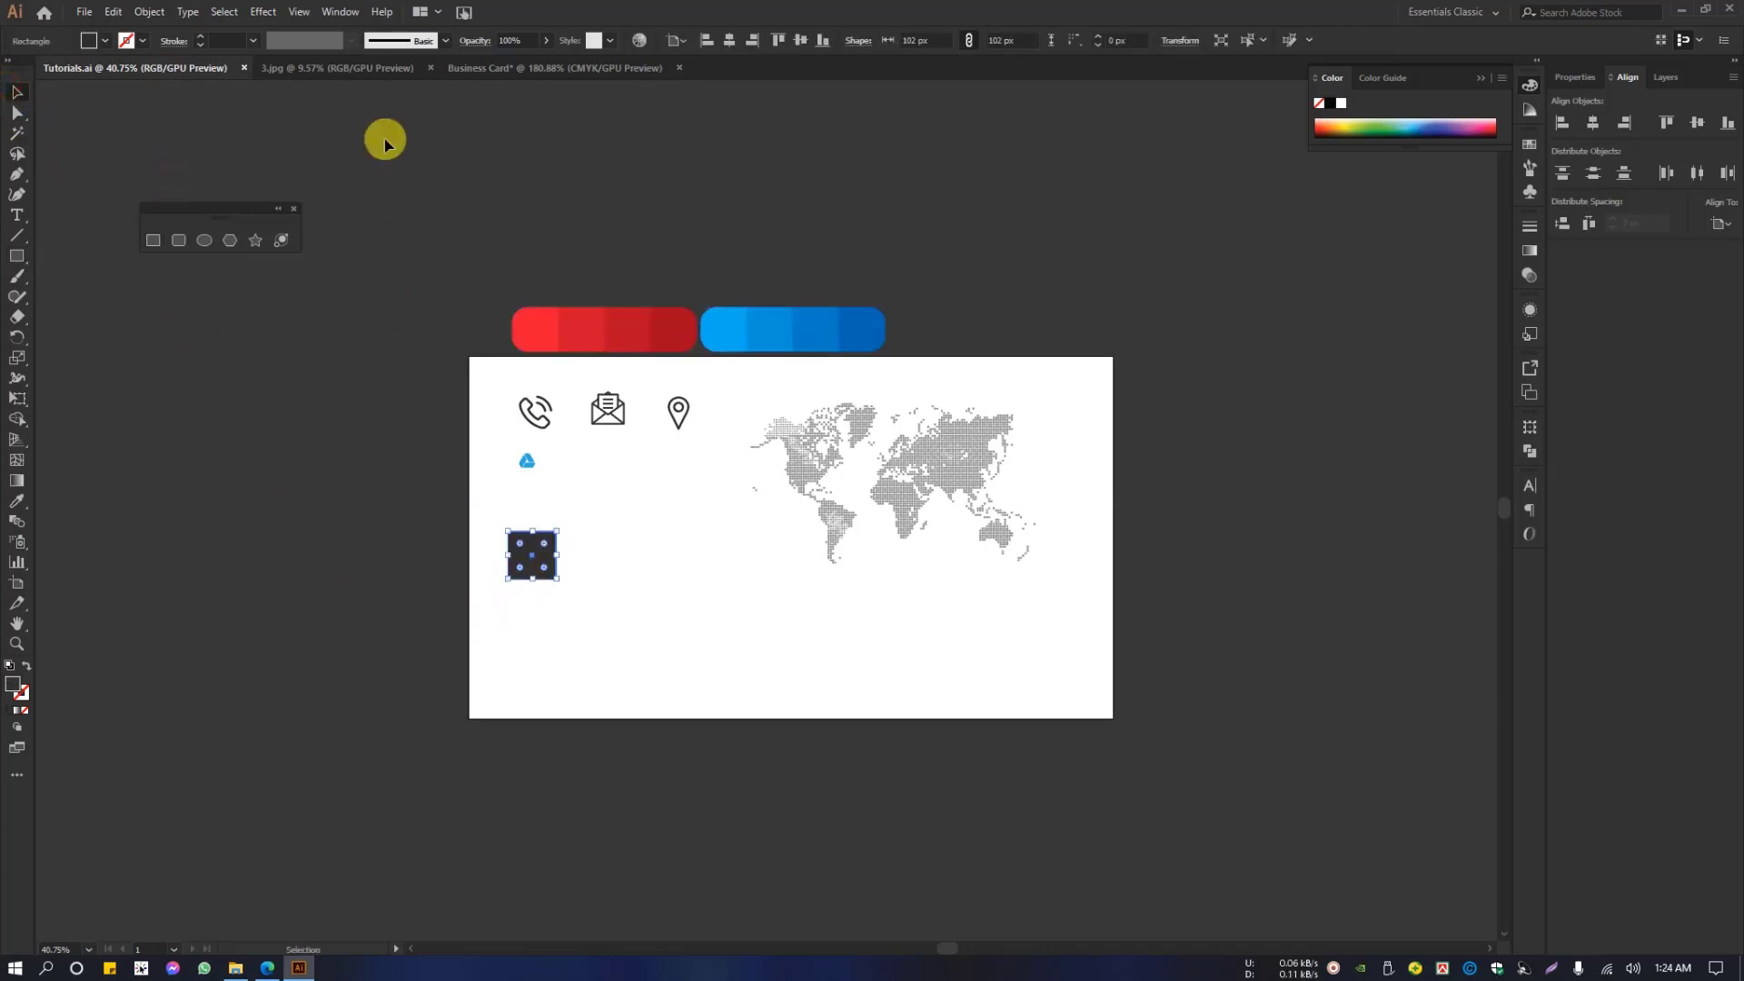
pyautogui.click(501, 70)
pyautogui.hotkey('ctrl', 'v')
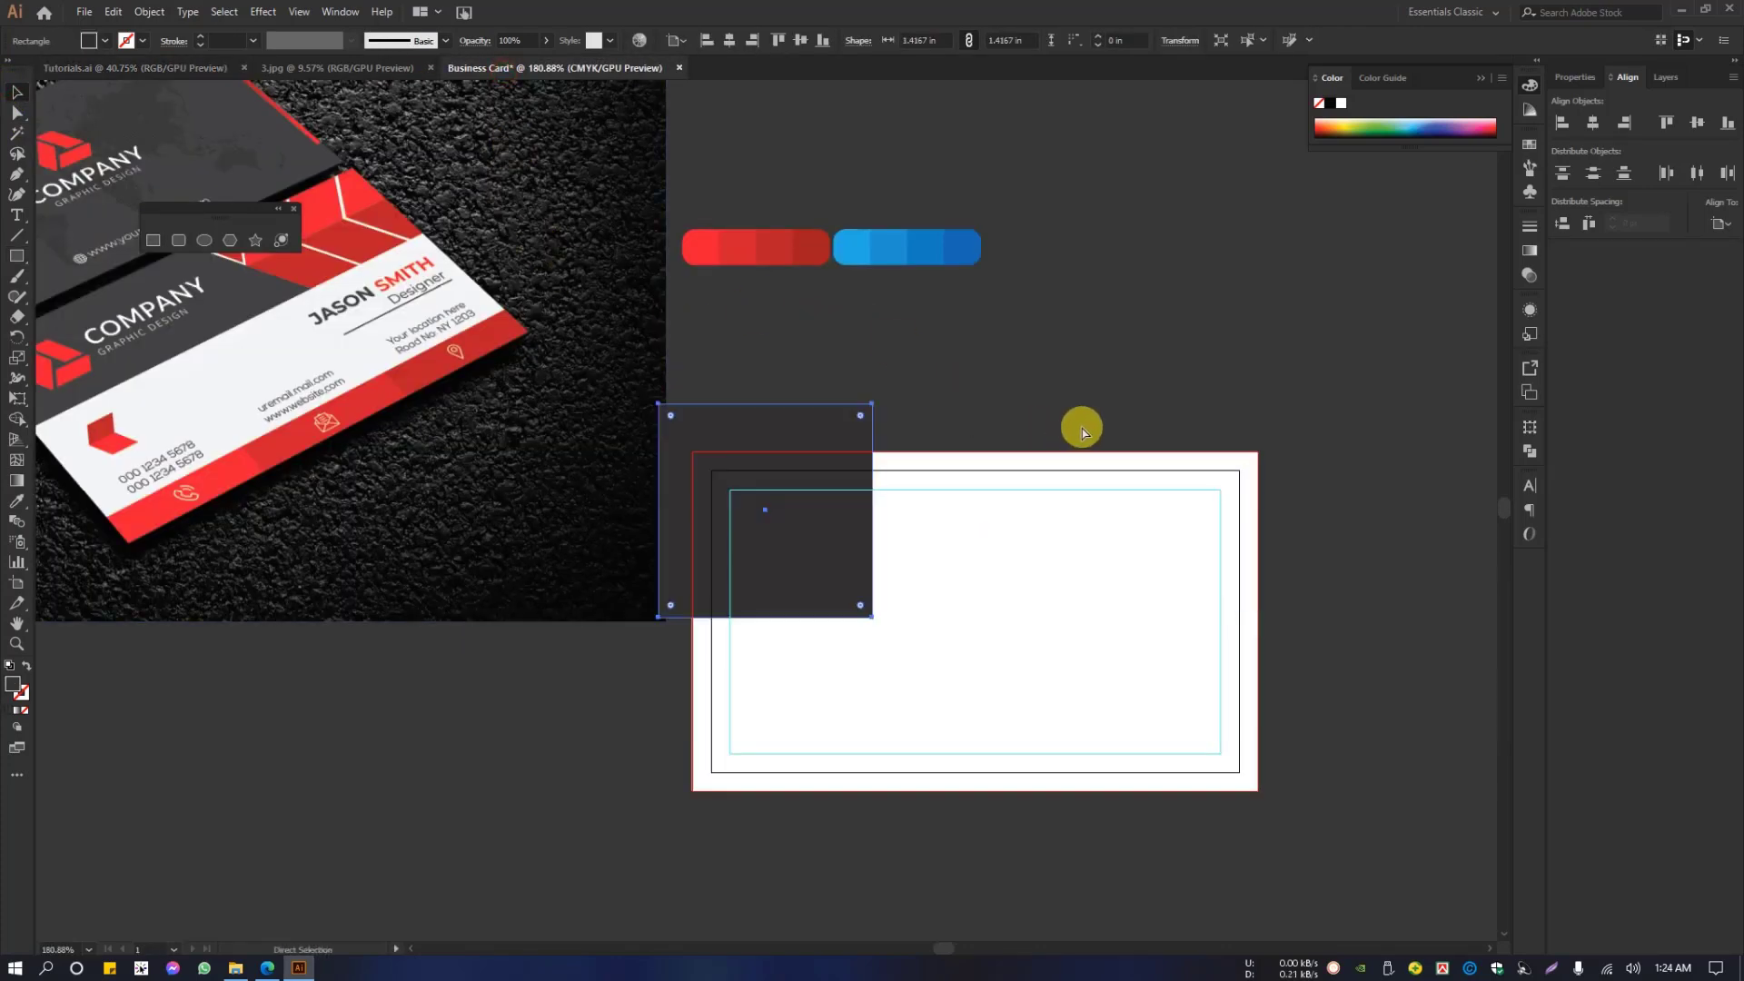
pyautogui.moveTo(783, 461); pyautogui.dragTo(1245, 234)
pyautogui.moveTo(1325, 181); pyautogui.dragTo(1293, 216)
pyautogui.click(932, 526)
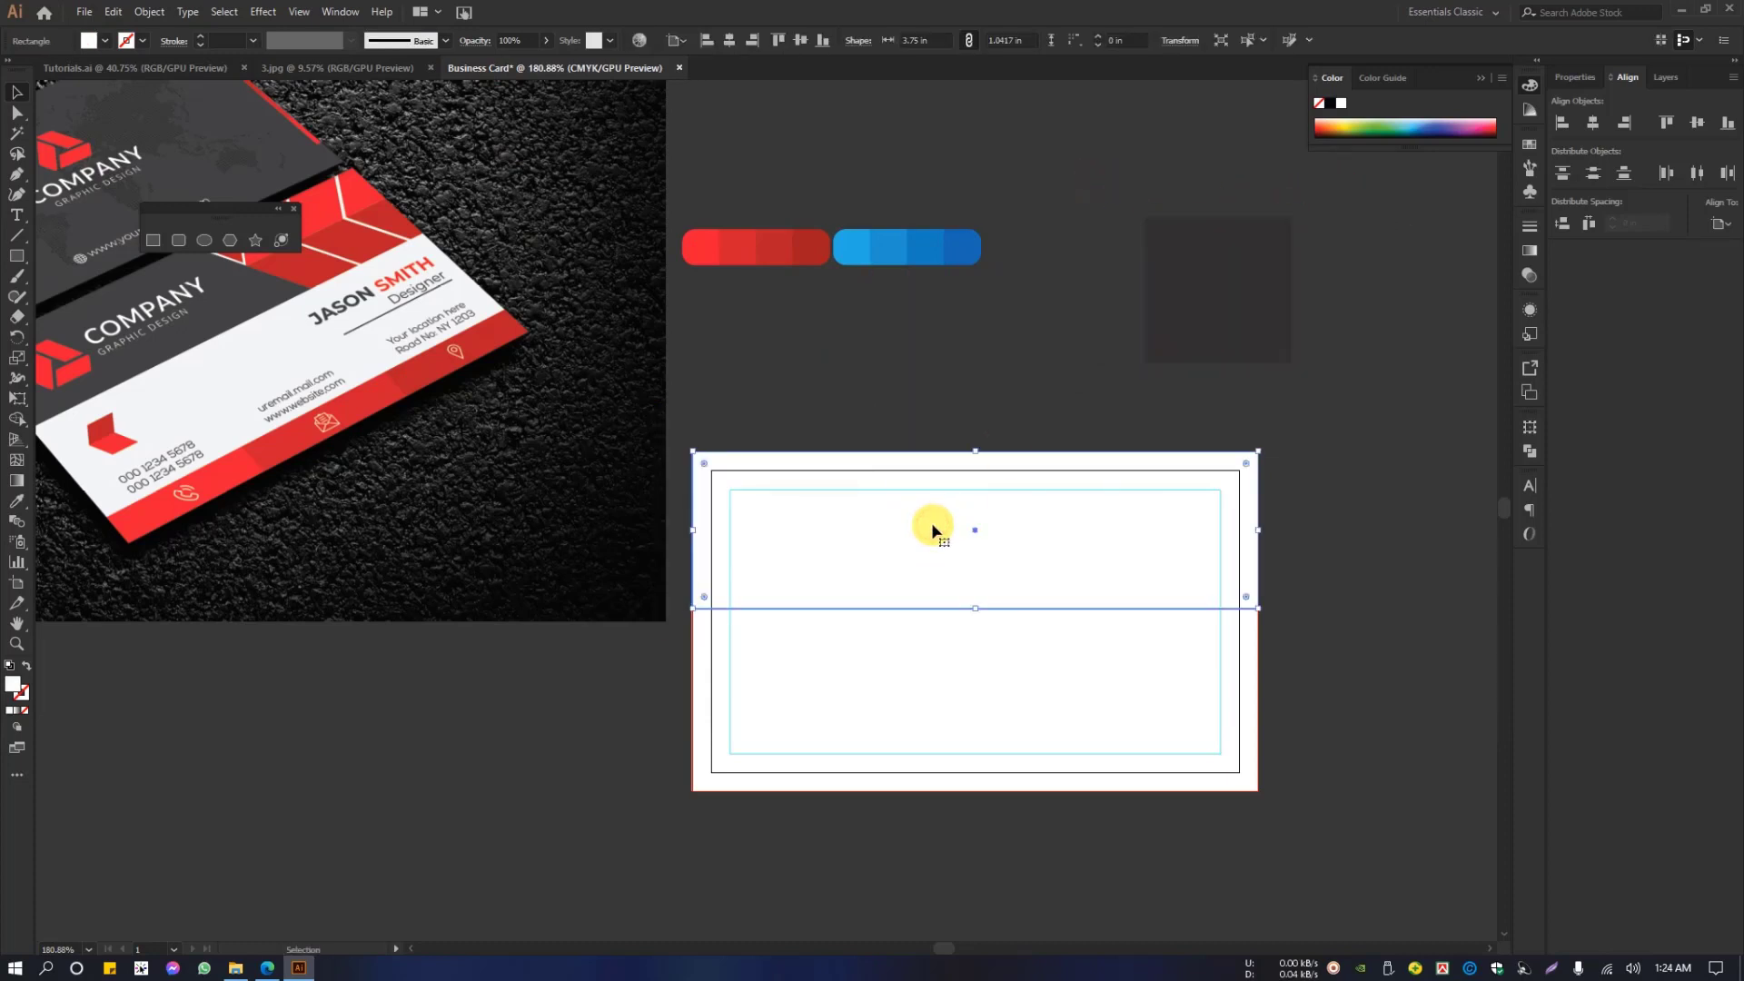
pyautogui.press('i')
pyautogui.click(1218, 300)
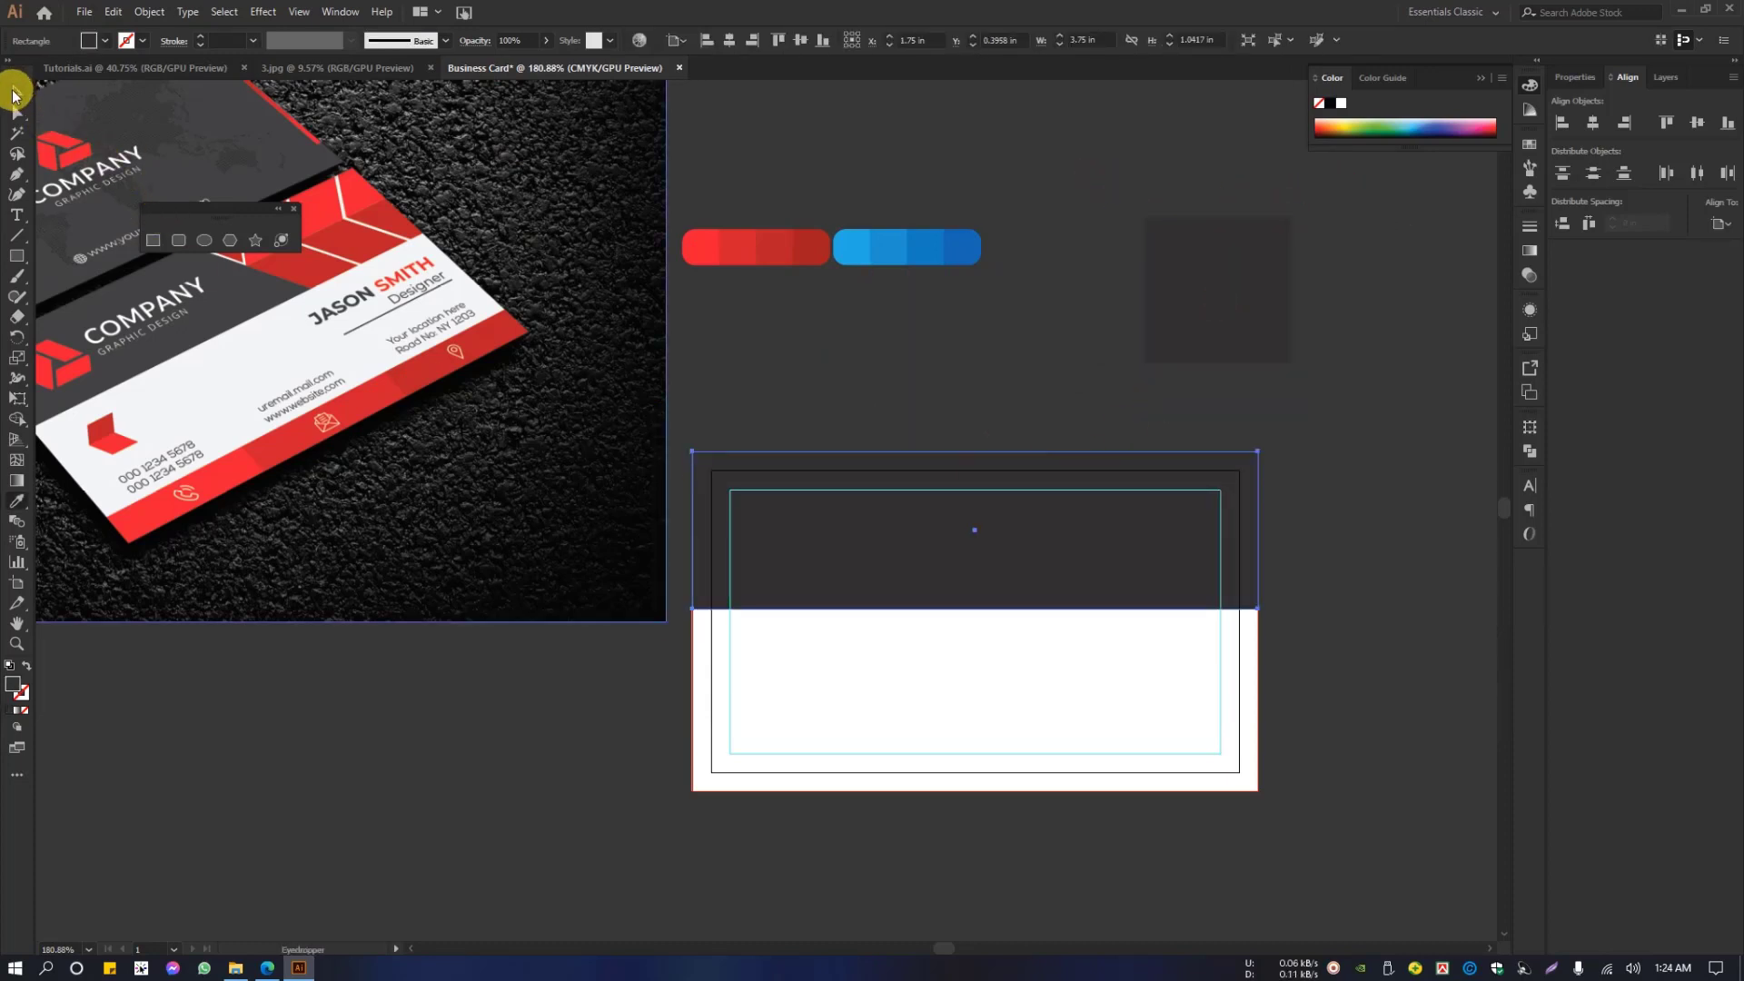
pyautogui.click(12, 93)
pyautogui.click(841, 382)
pyautogui.moveTo(841, 382)
pyautogui.mouseDown()
pyautogui.moveTo(767, 351)
pyautogui.moveTo(852, 364)
pyautogui.mouseUp()
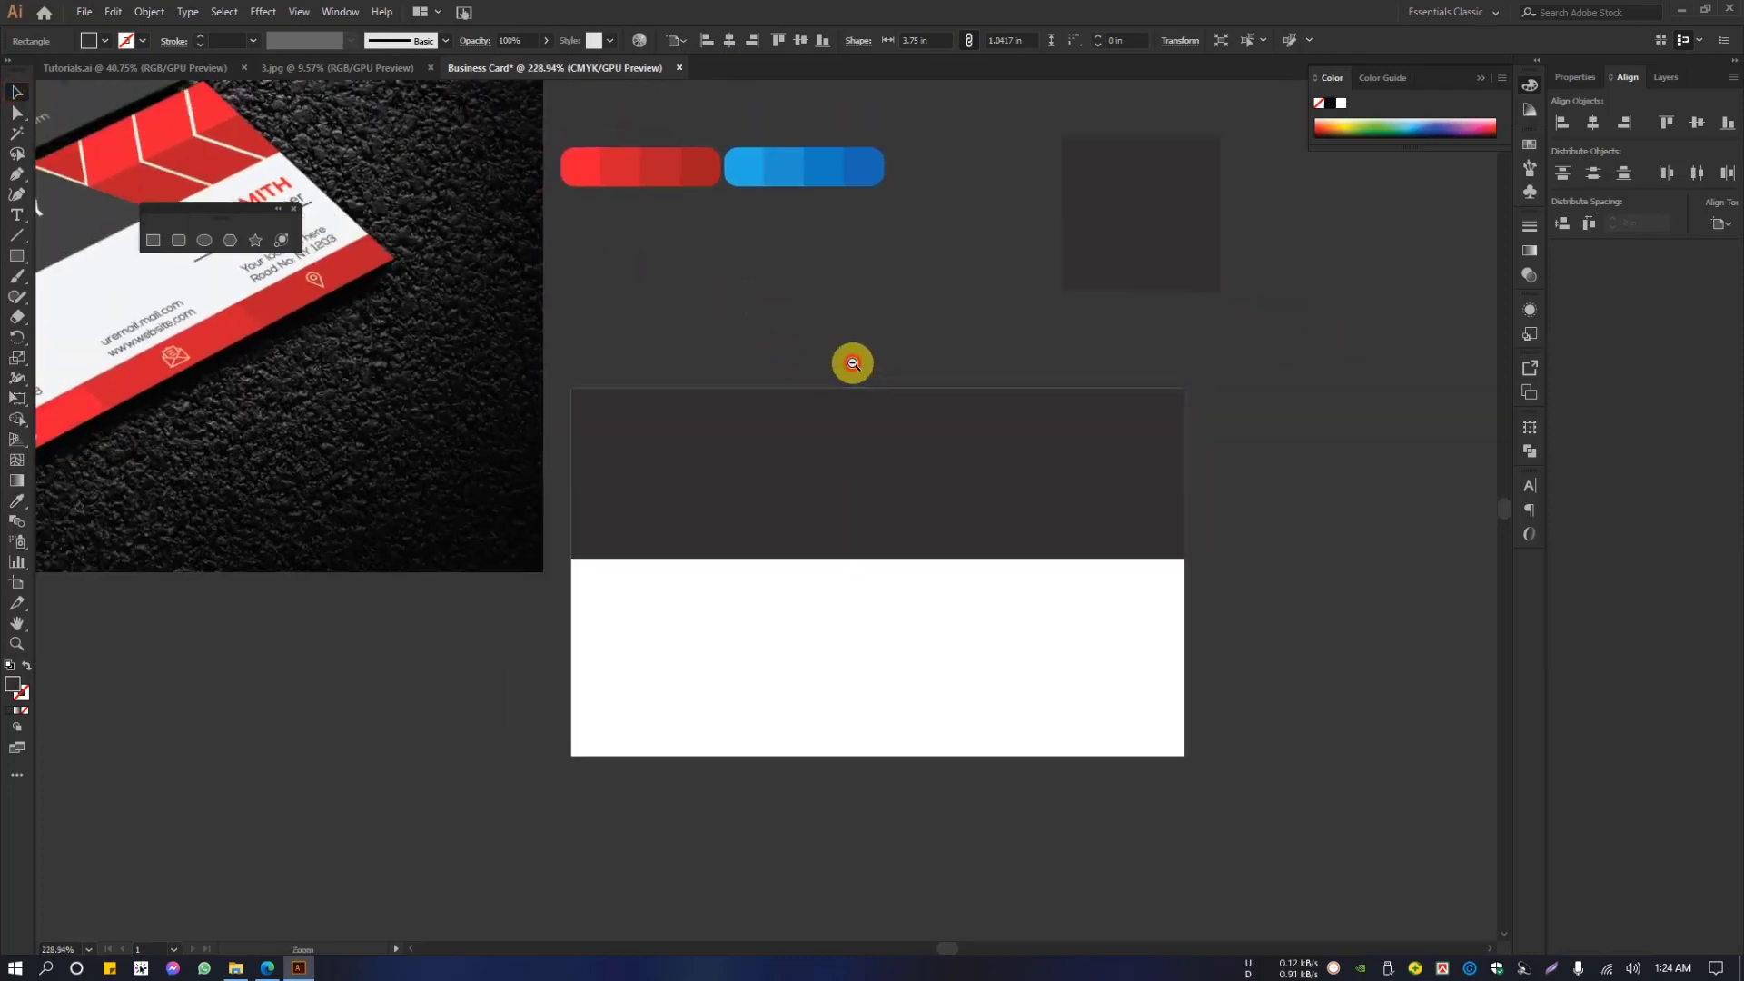
pyautogui.scroll(-3, 918, 322)
pyautogui.click(900, 341)
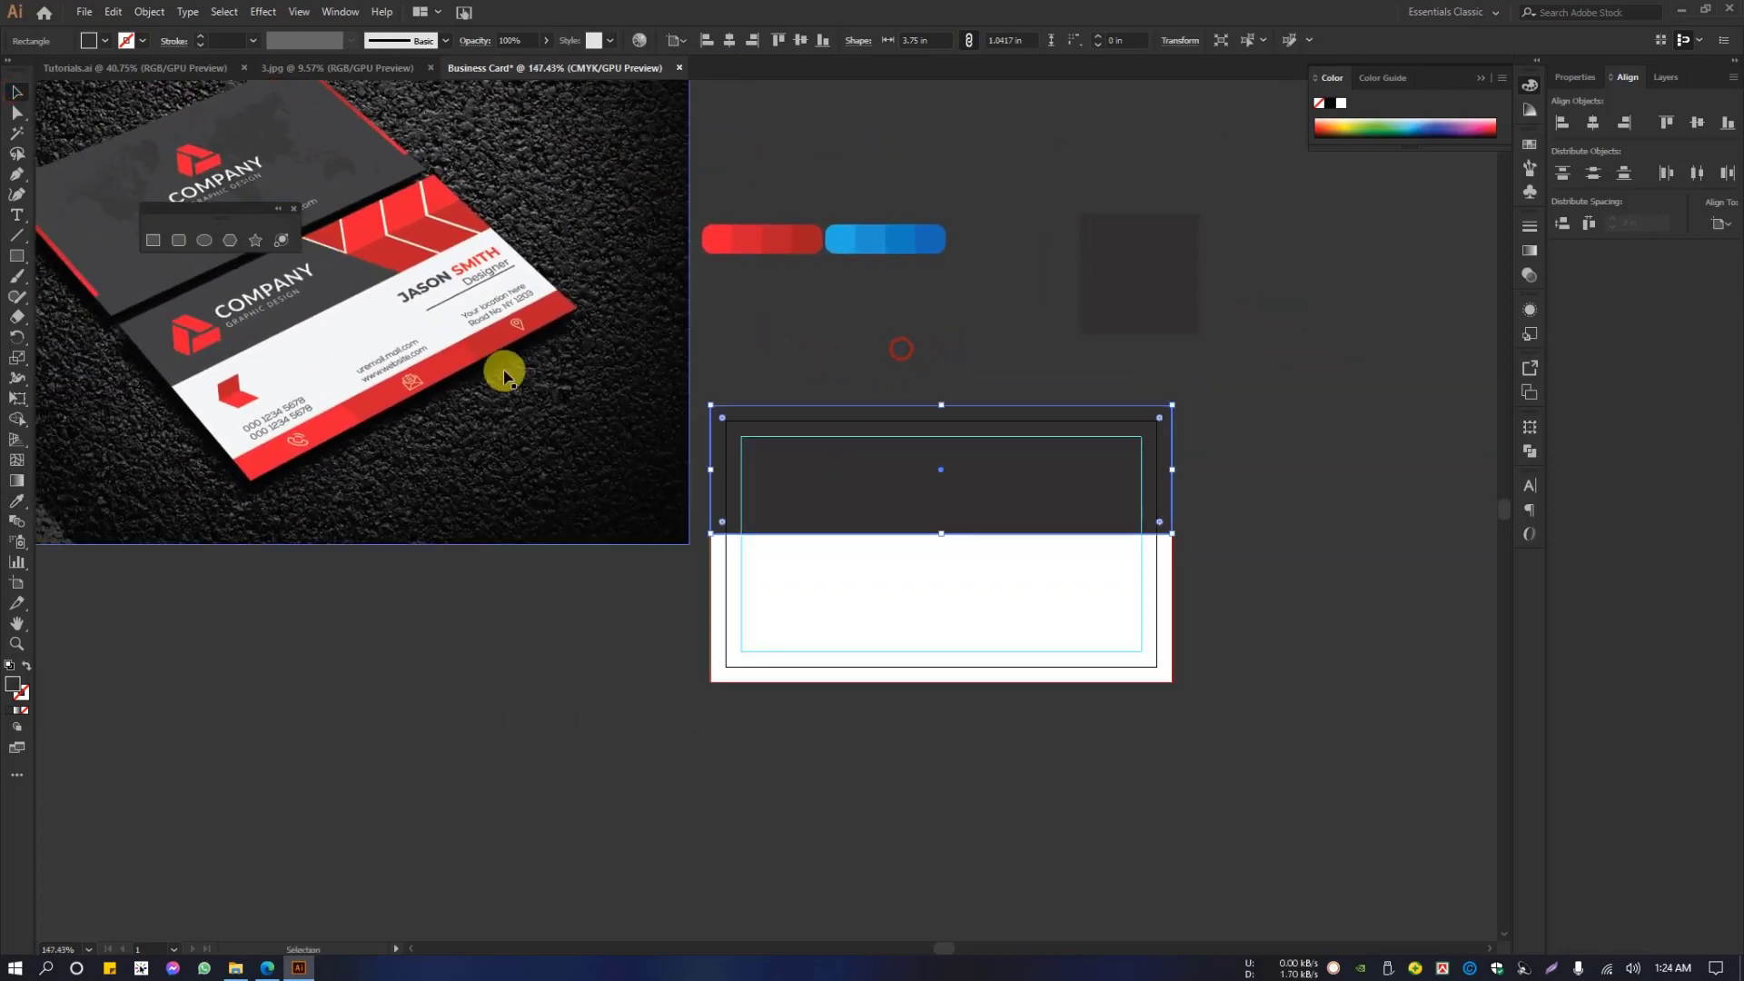
pyautogui.click(415, 676)
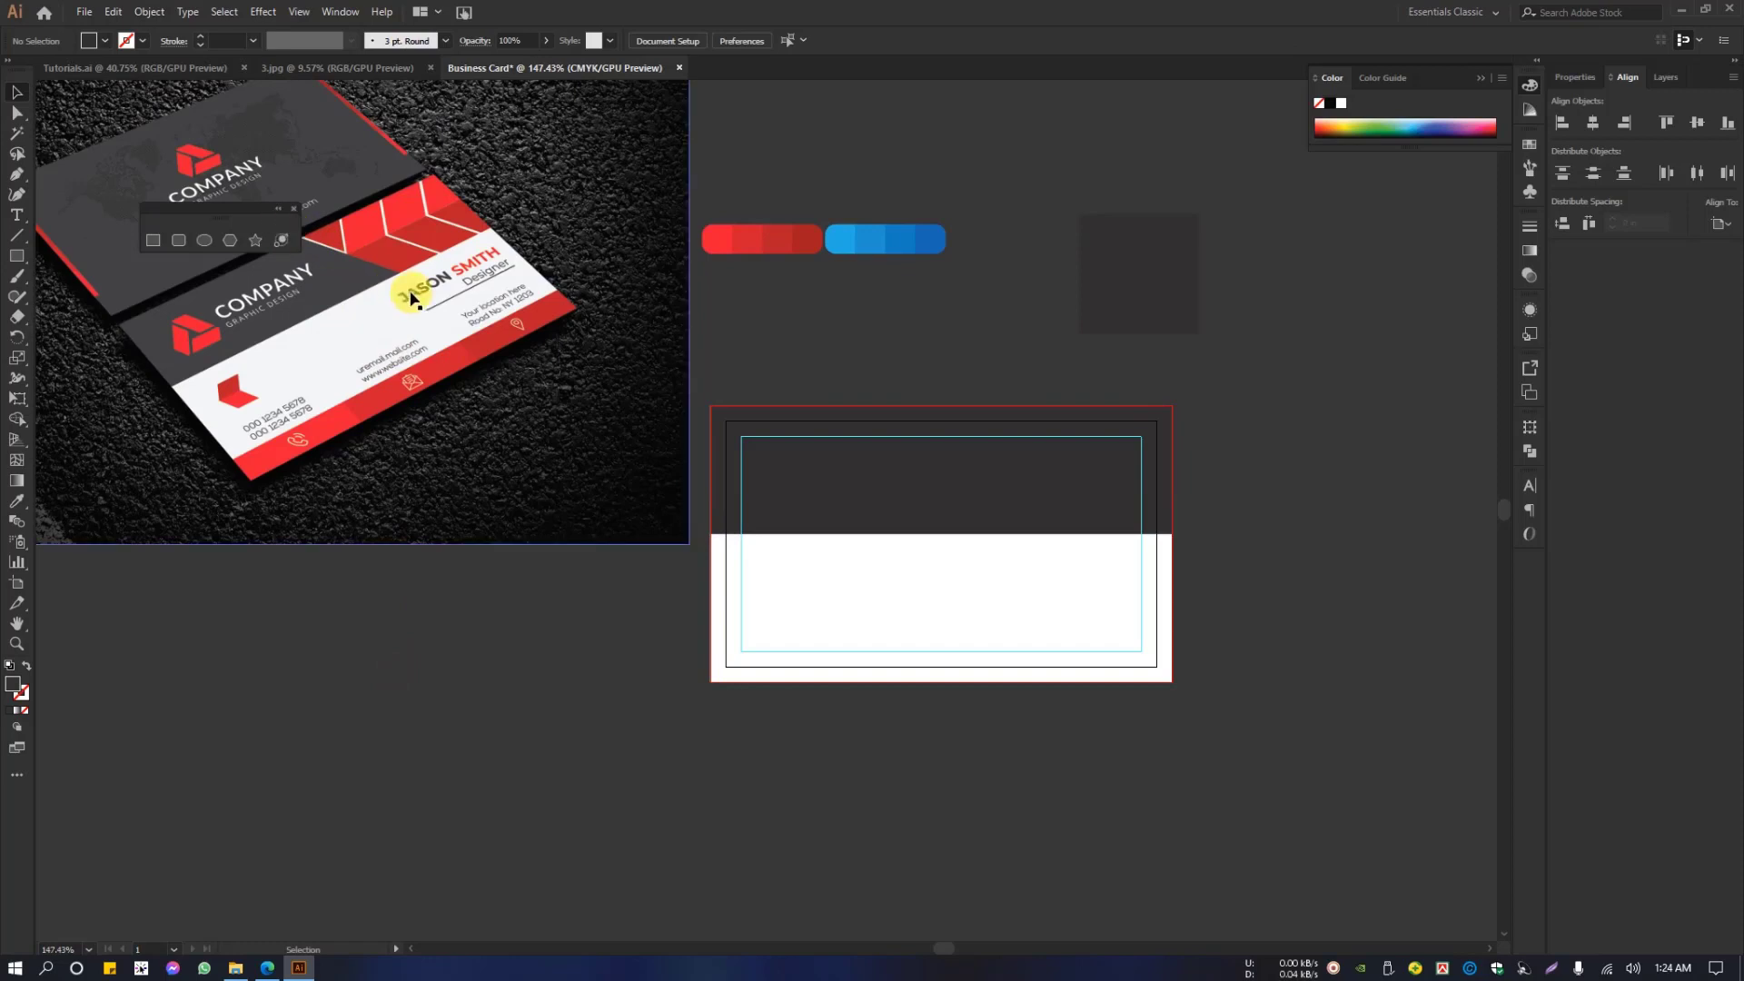
pyautogui.scroll(3, 954, 467)
pyautogui.click(952, 549)
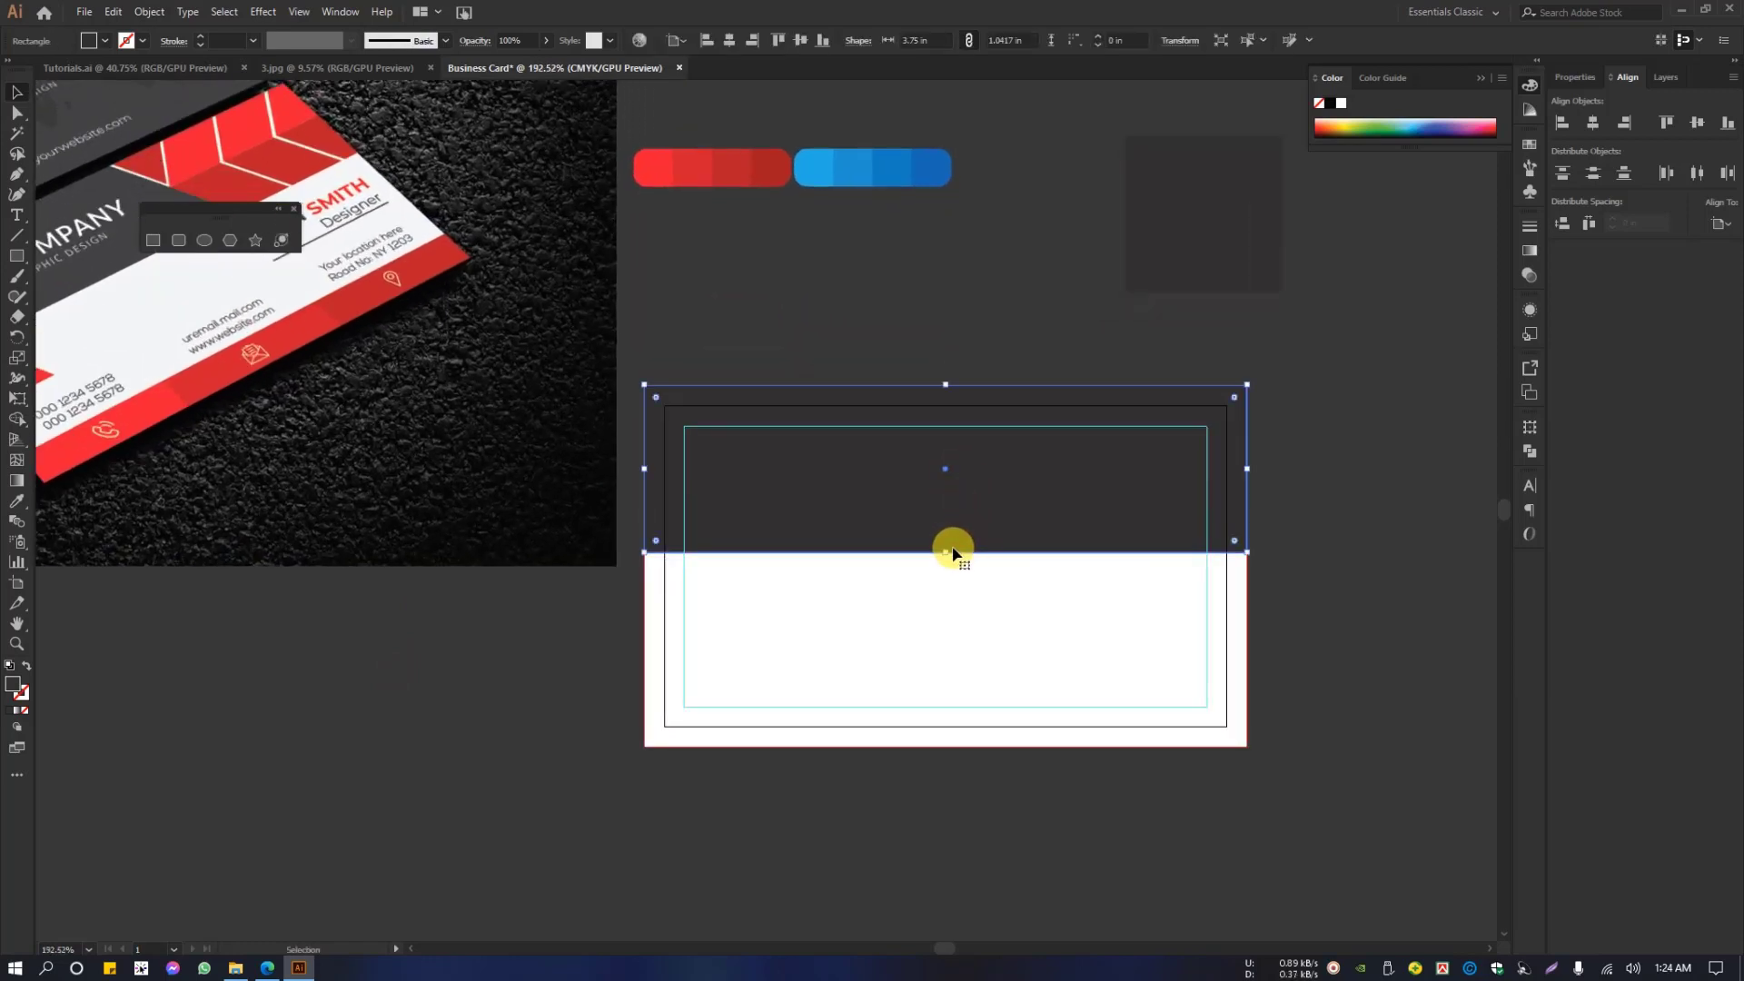
# Draw a diagonal line across the dark band and split the band along it with Pathfinder Divide
pyautogui.click(1000, 355)
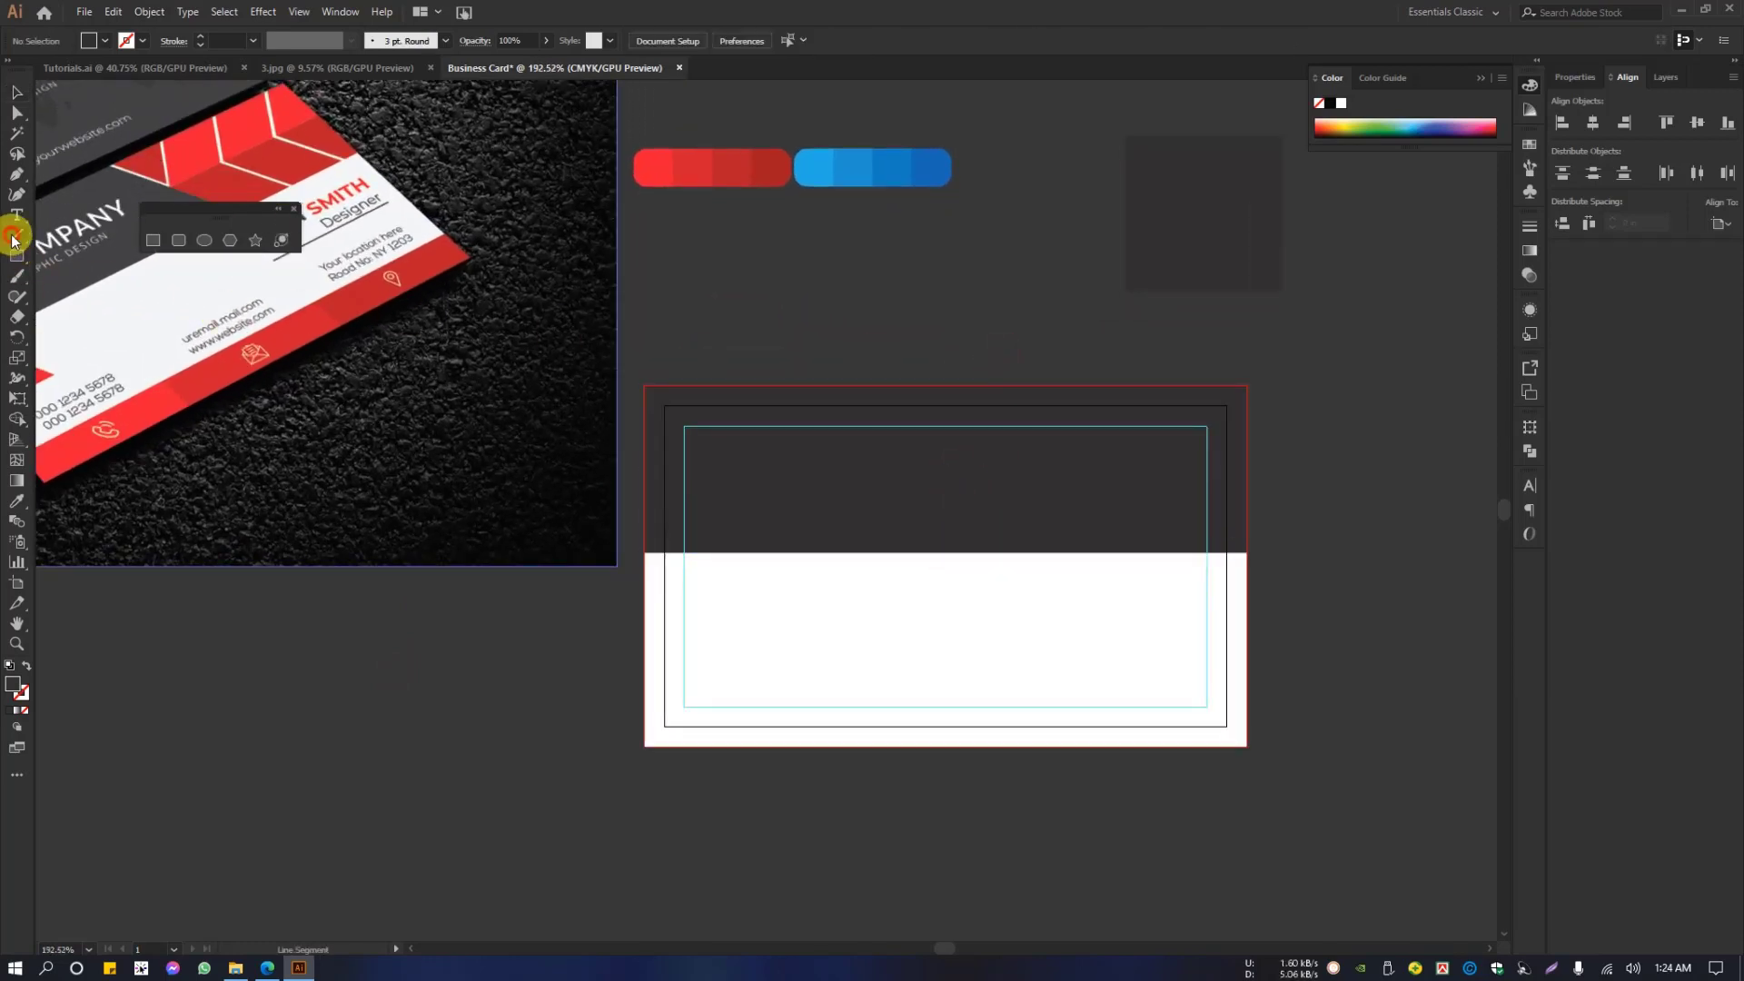
pyautogui.moveTo(940, 332); pyautogui.dragTo(1125, 591)
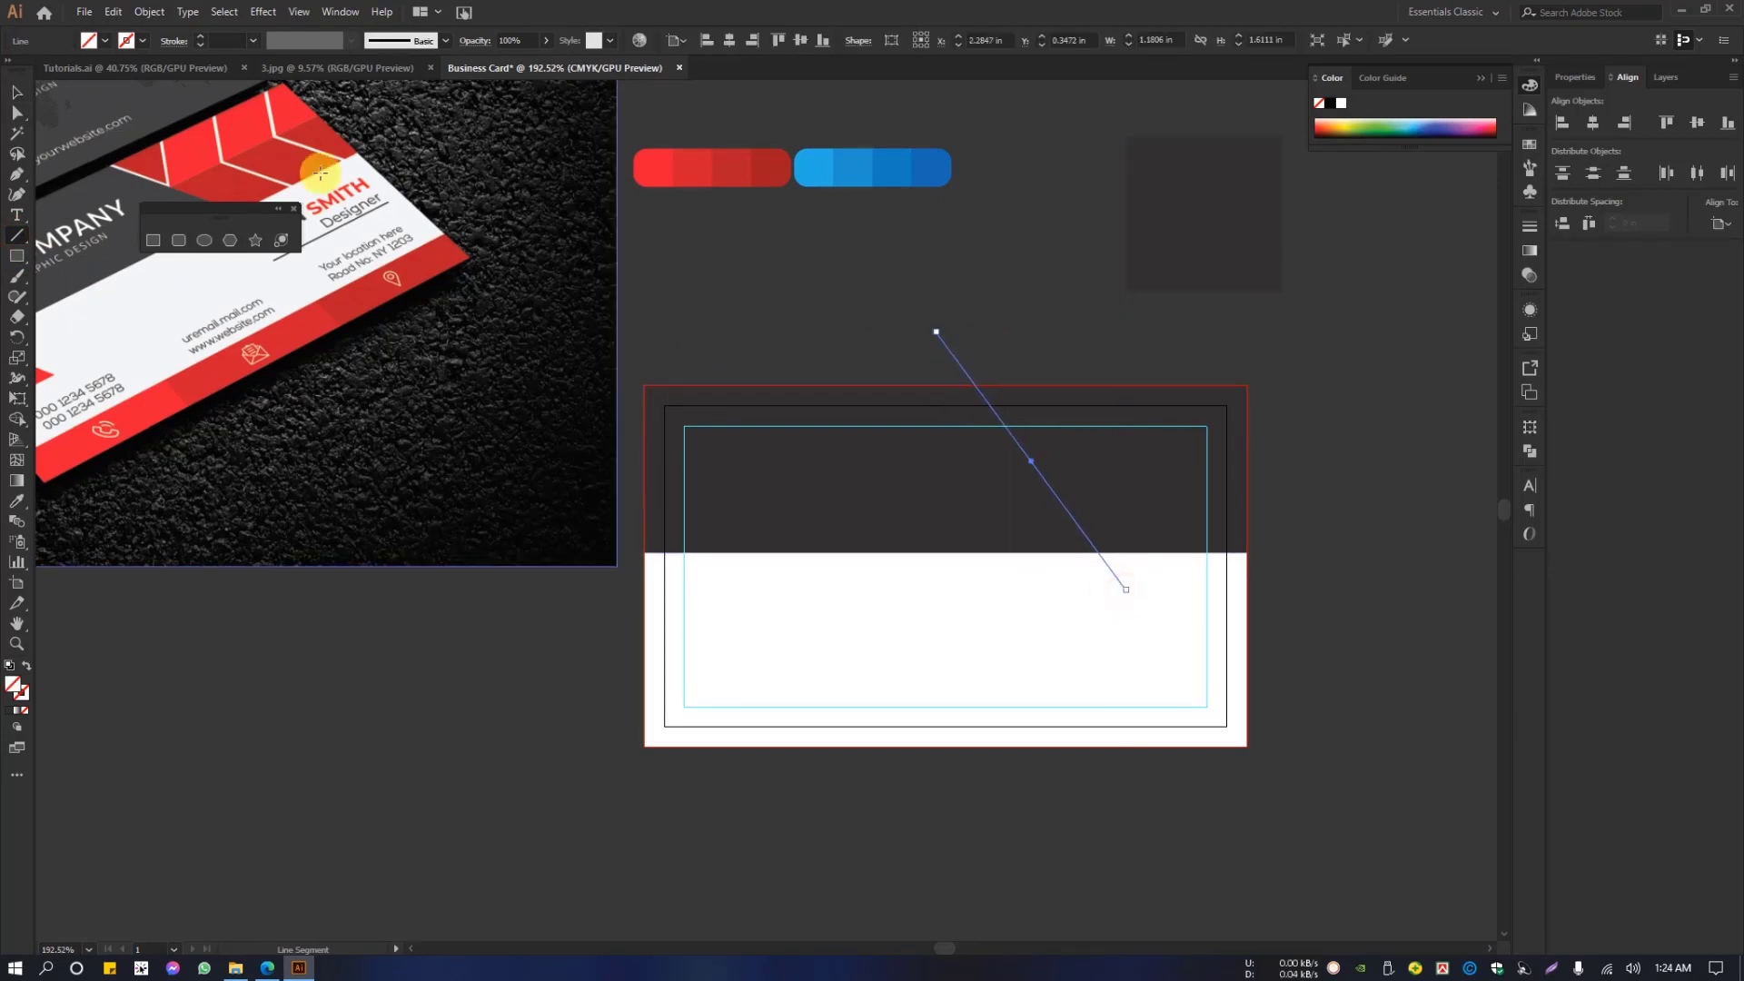
pyautogui.click(11, 93)
pyautogui.click(887, 323)
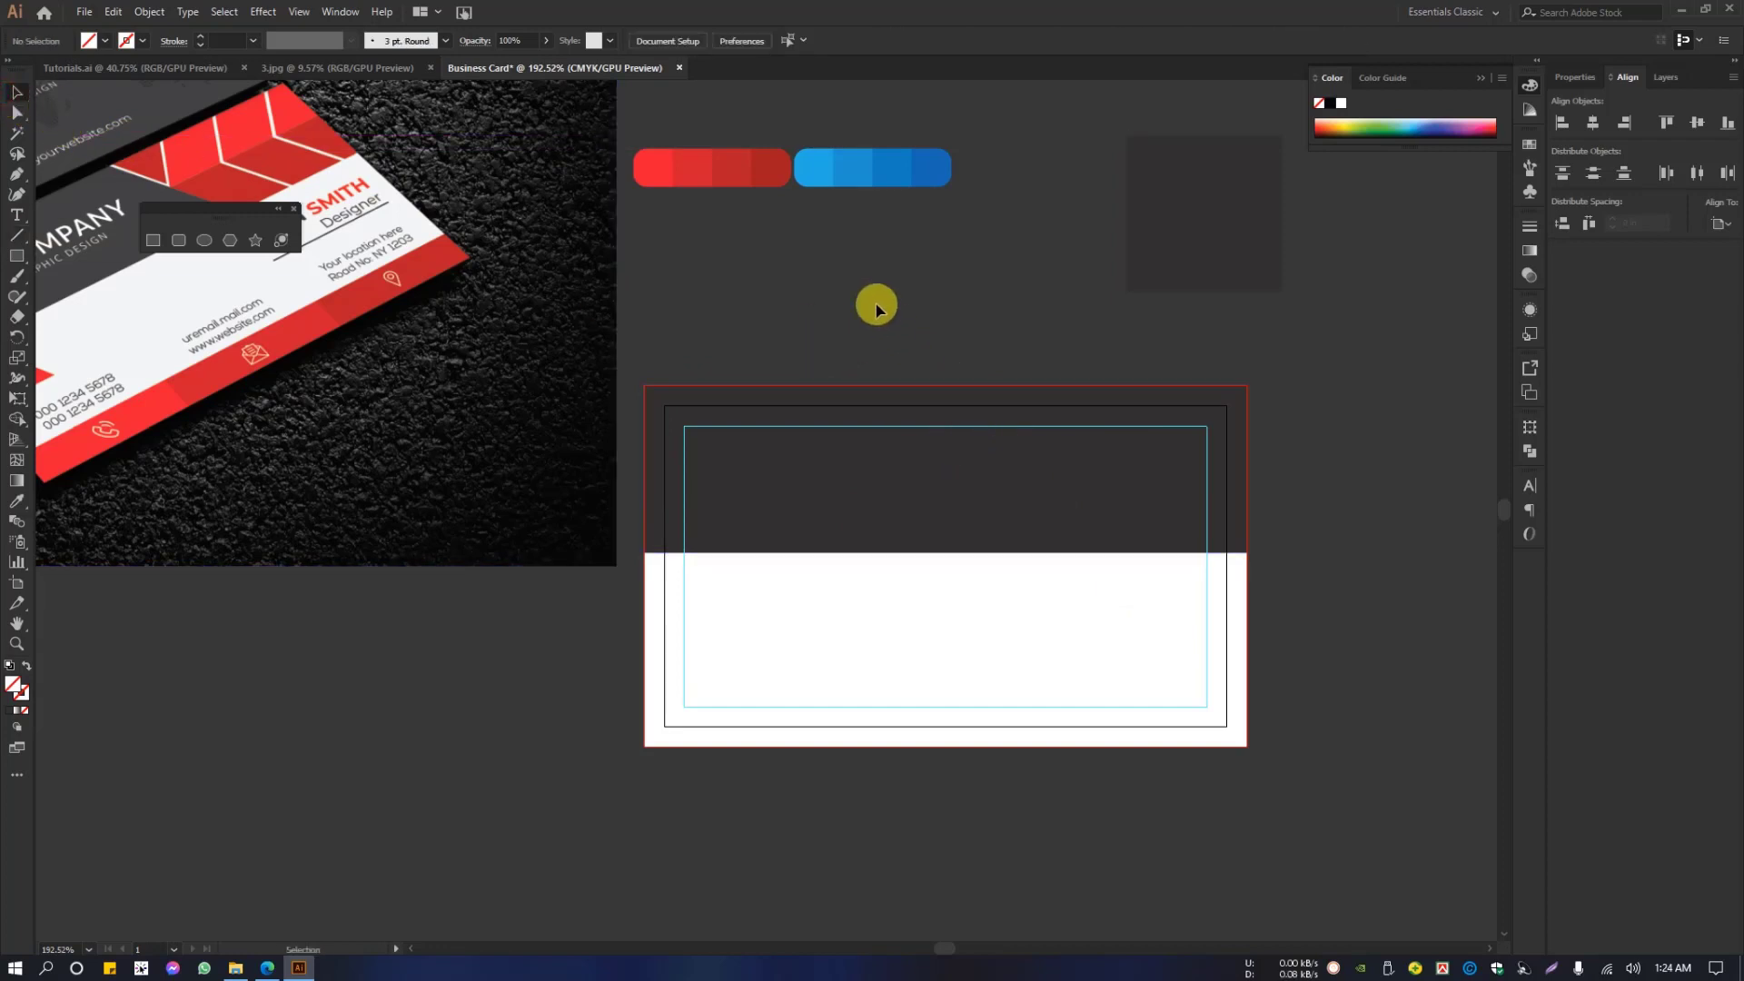
pyautogui.click(926, 476)
pyautogui.keyDown('shift'); pyautogui.click(1013, 381); pyautogui.keyUp('shift')
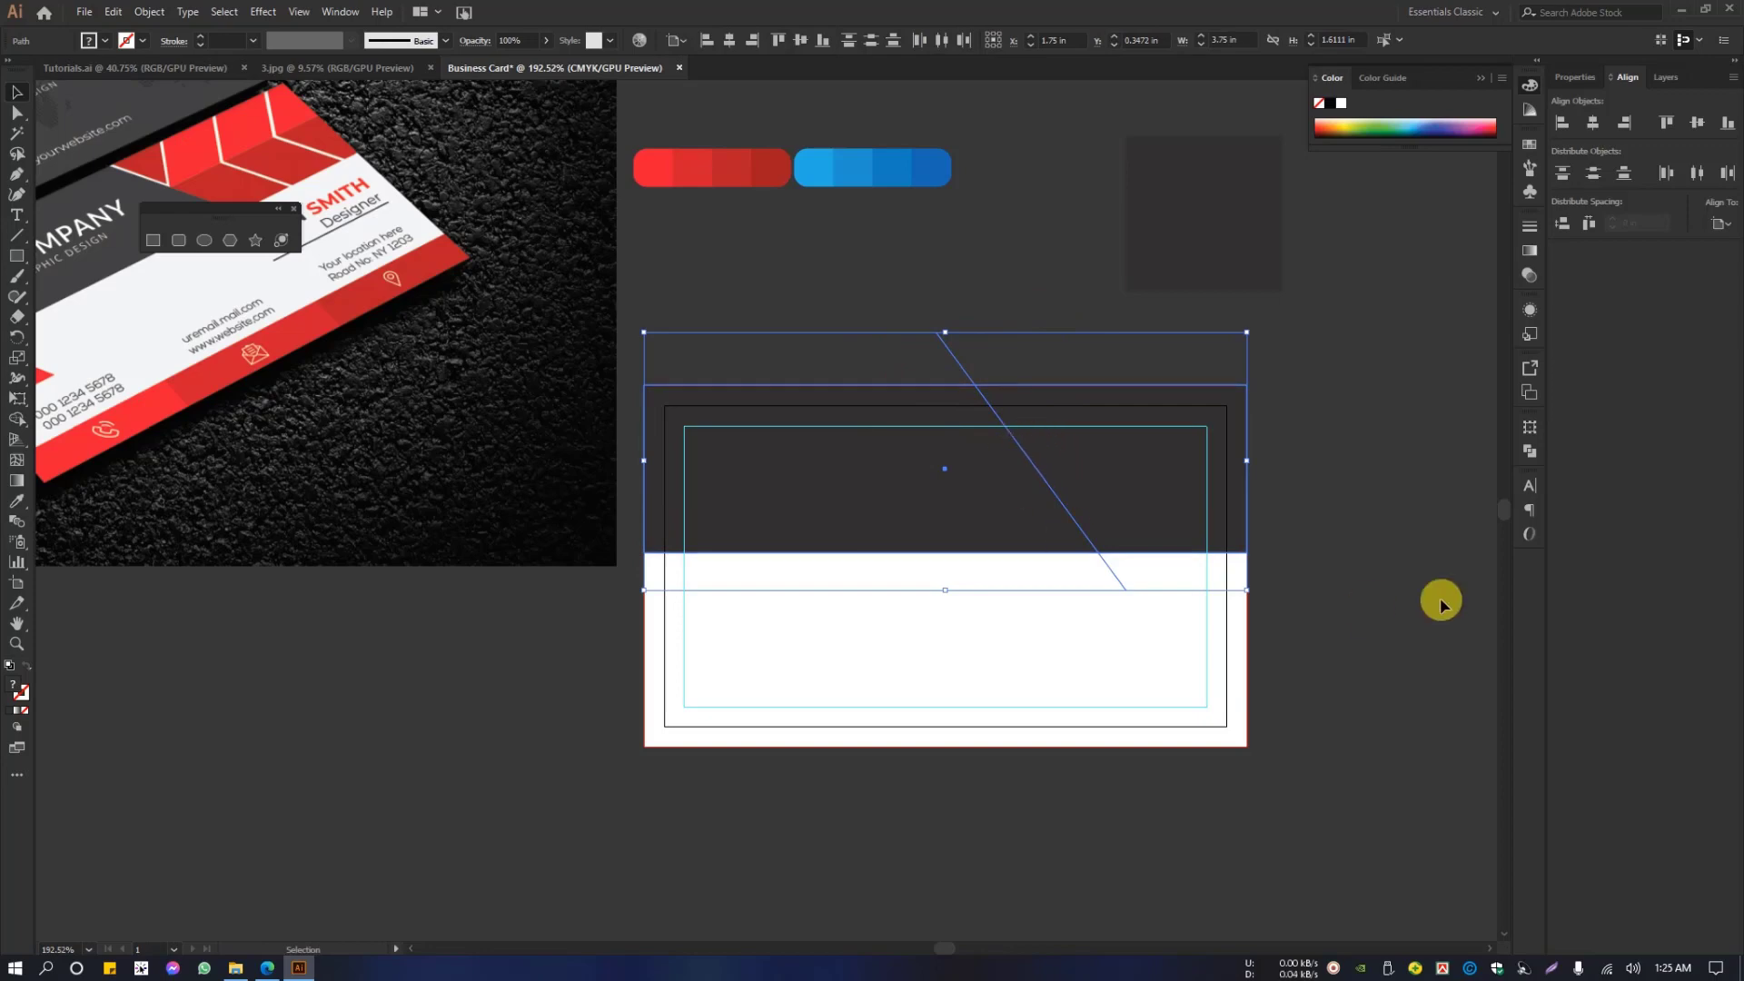
pyautogui.click(1532, 451)
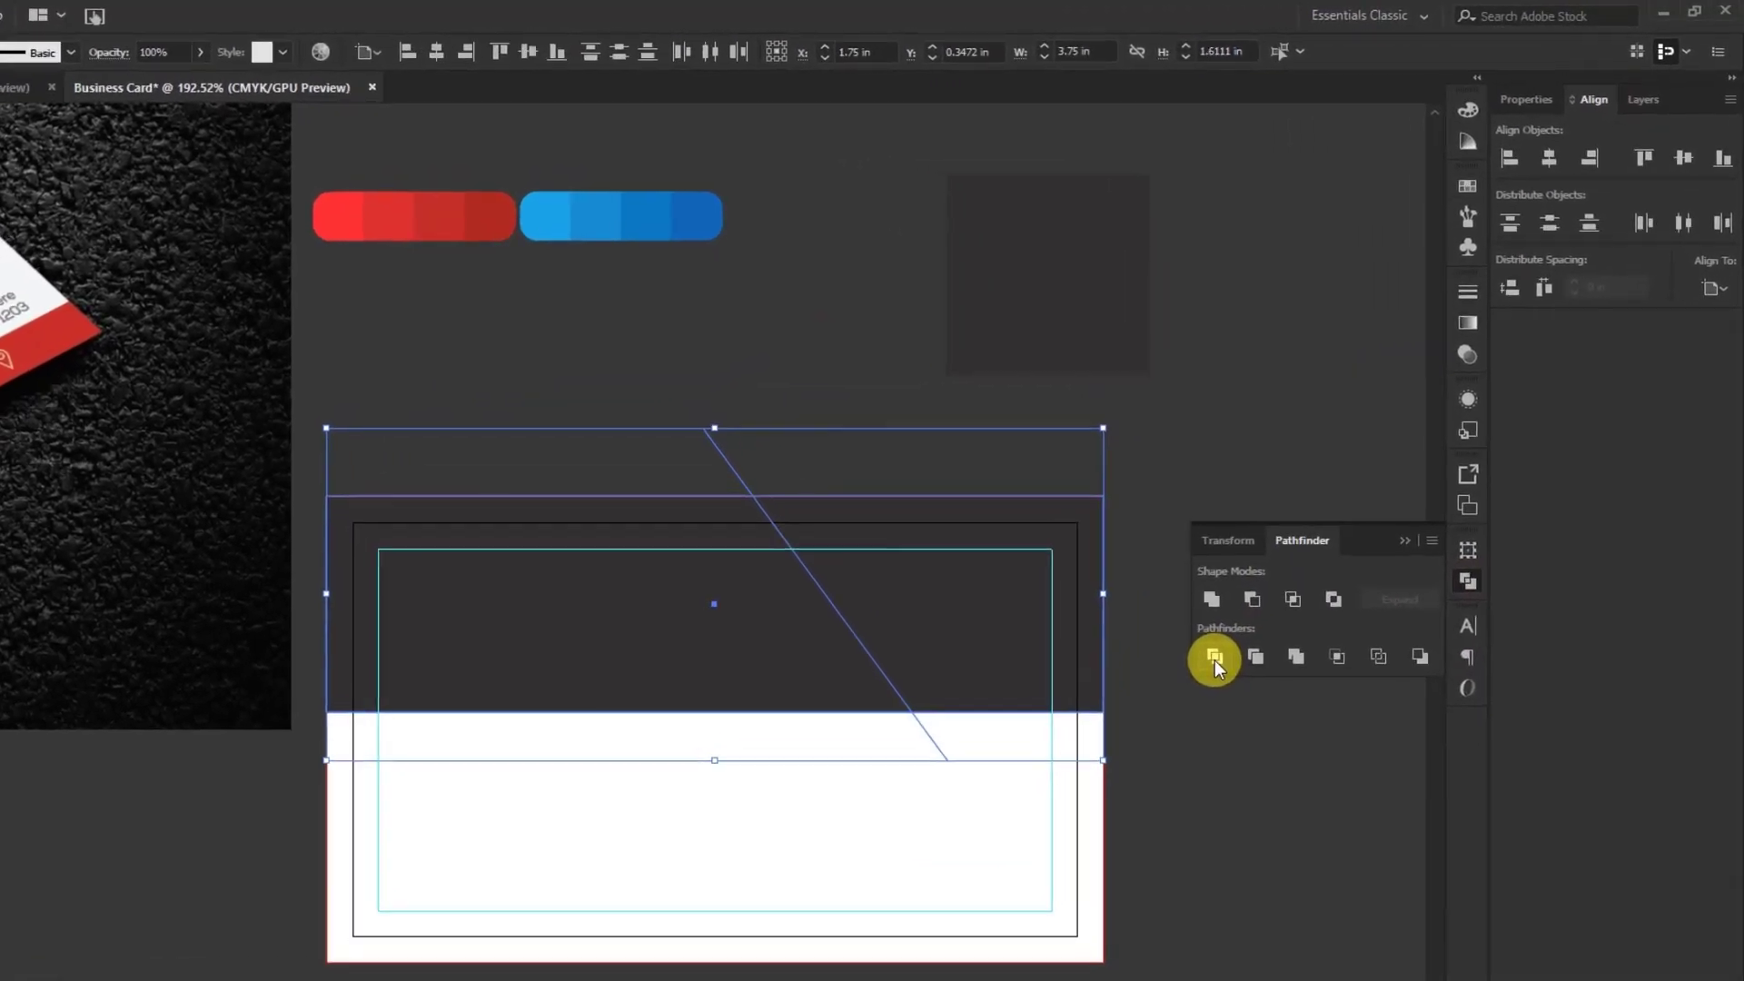
pyautogui.click(1332, 510)
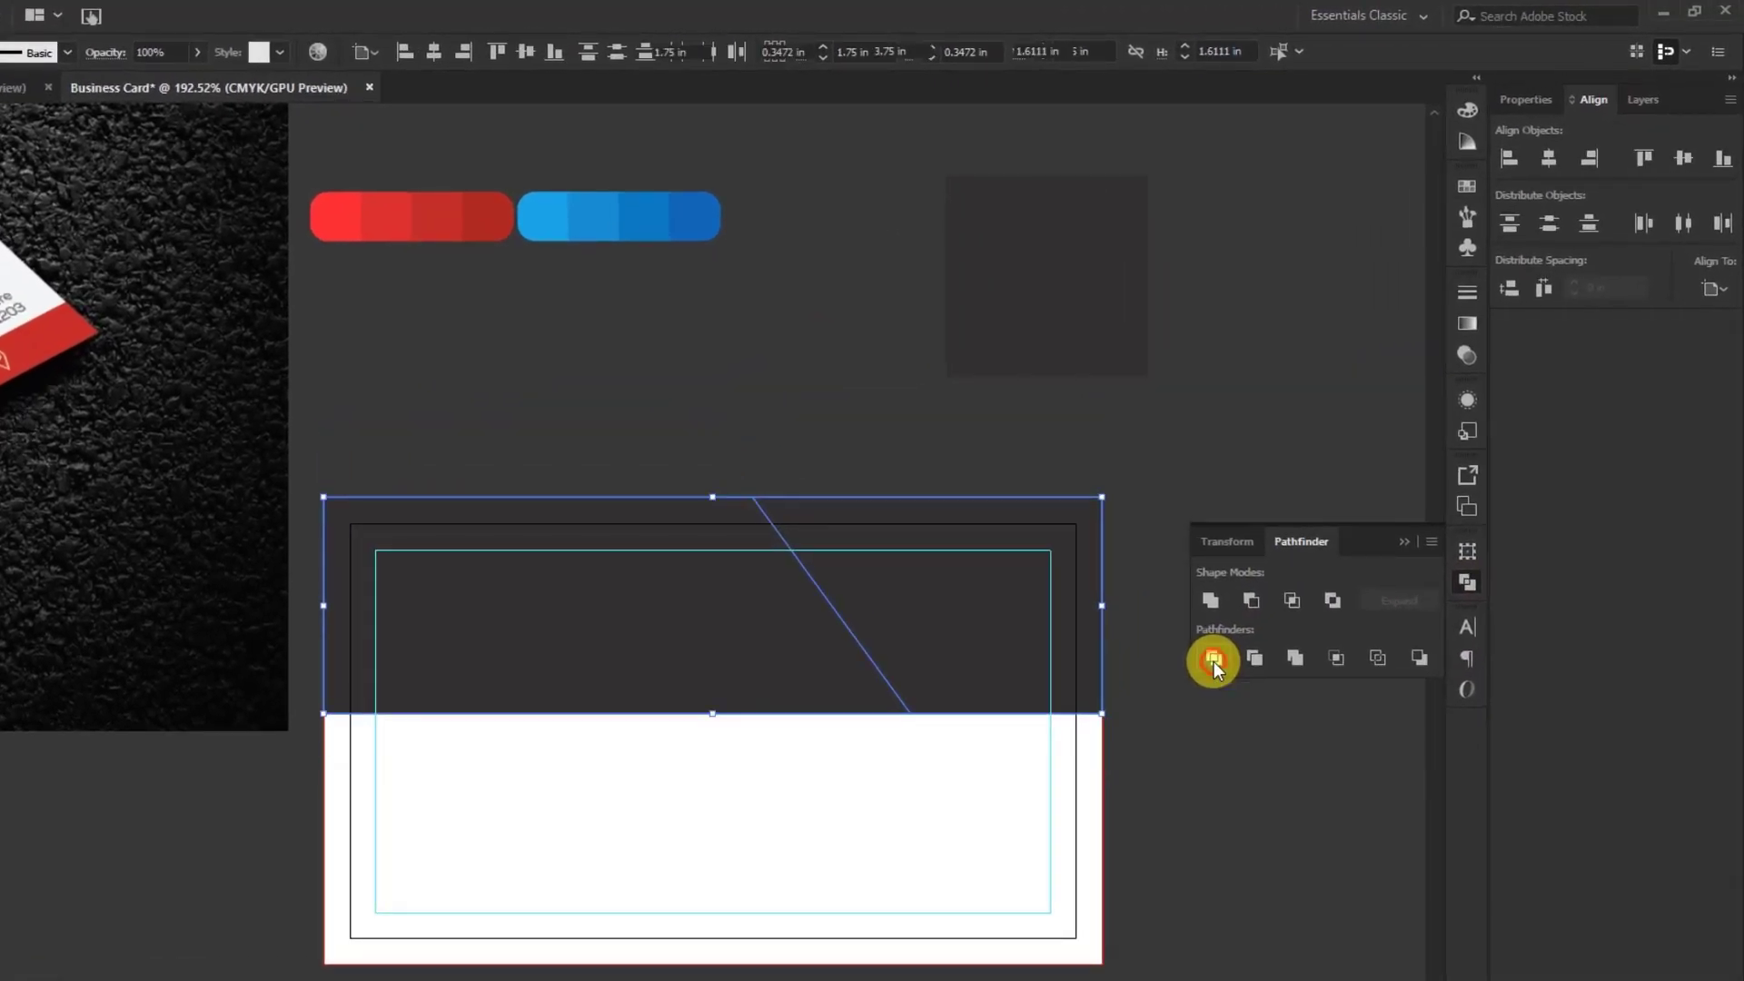
# Ungroup the divided pieces and verify the cut by test-moving one piece
pyautogui.rightClick(872, 558)
pyautogui.click(935, 742)
pyautogui.moveTo(1011, 640); pyautogui.dragTo(1068, 683)
pyautogui.hotkey('ctrl', 'z')
pyautogui.click(1222, 826)
pyautogui.scroll(1, 1051, 701)
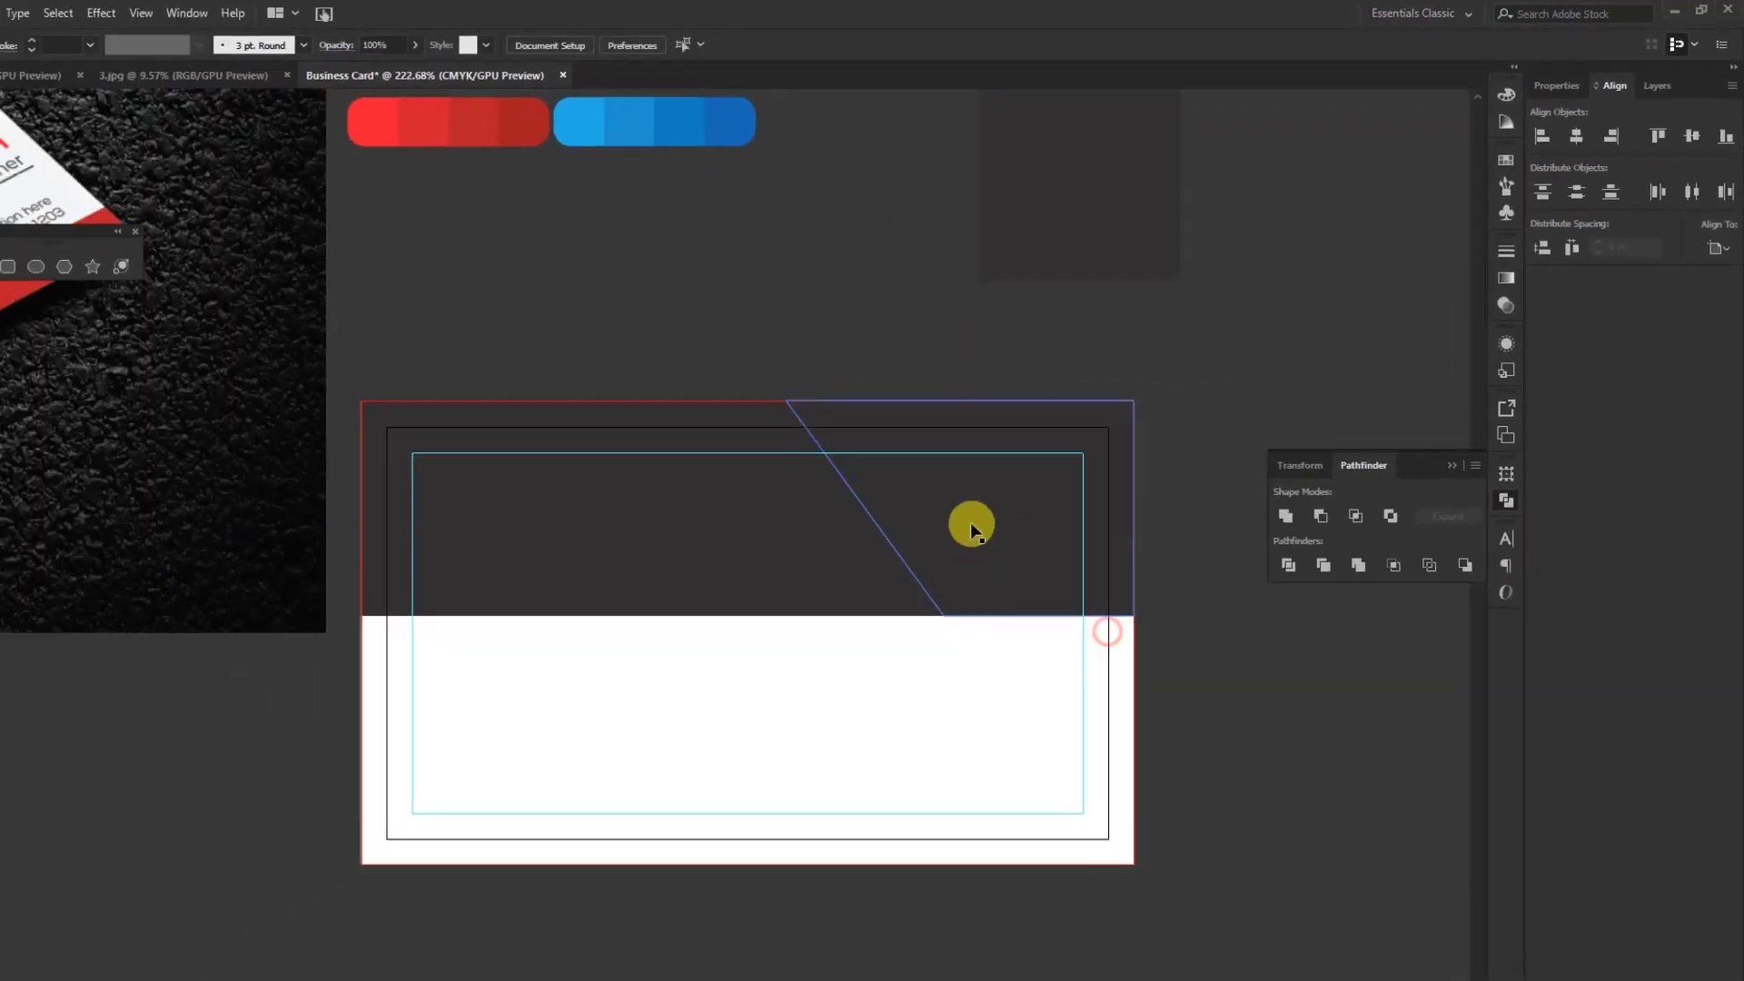
pyautogui.press('z')
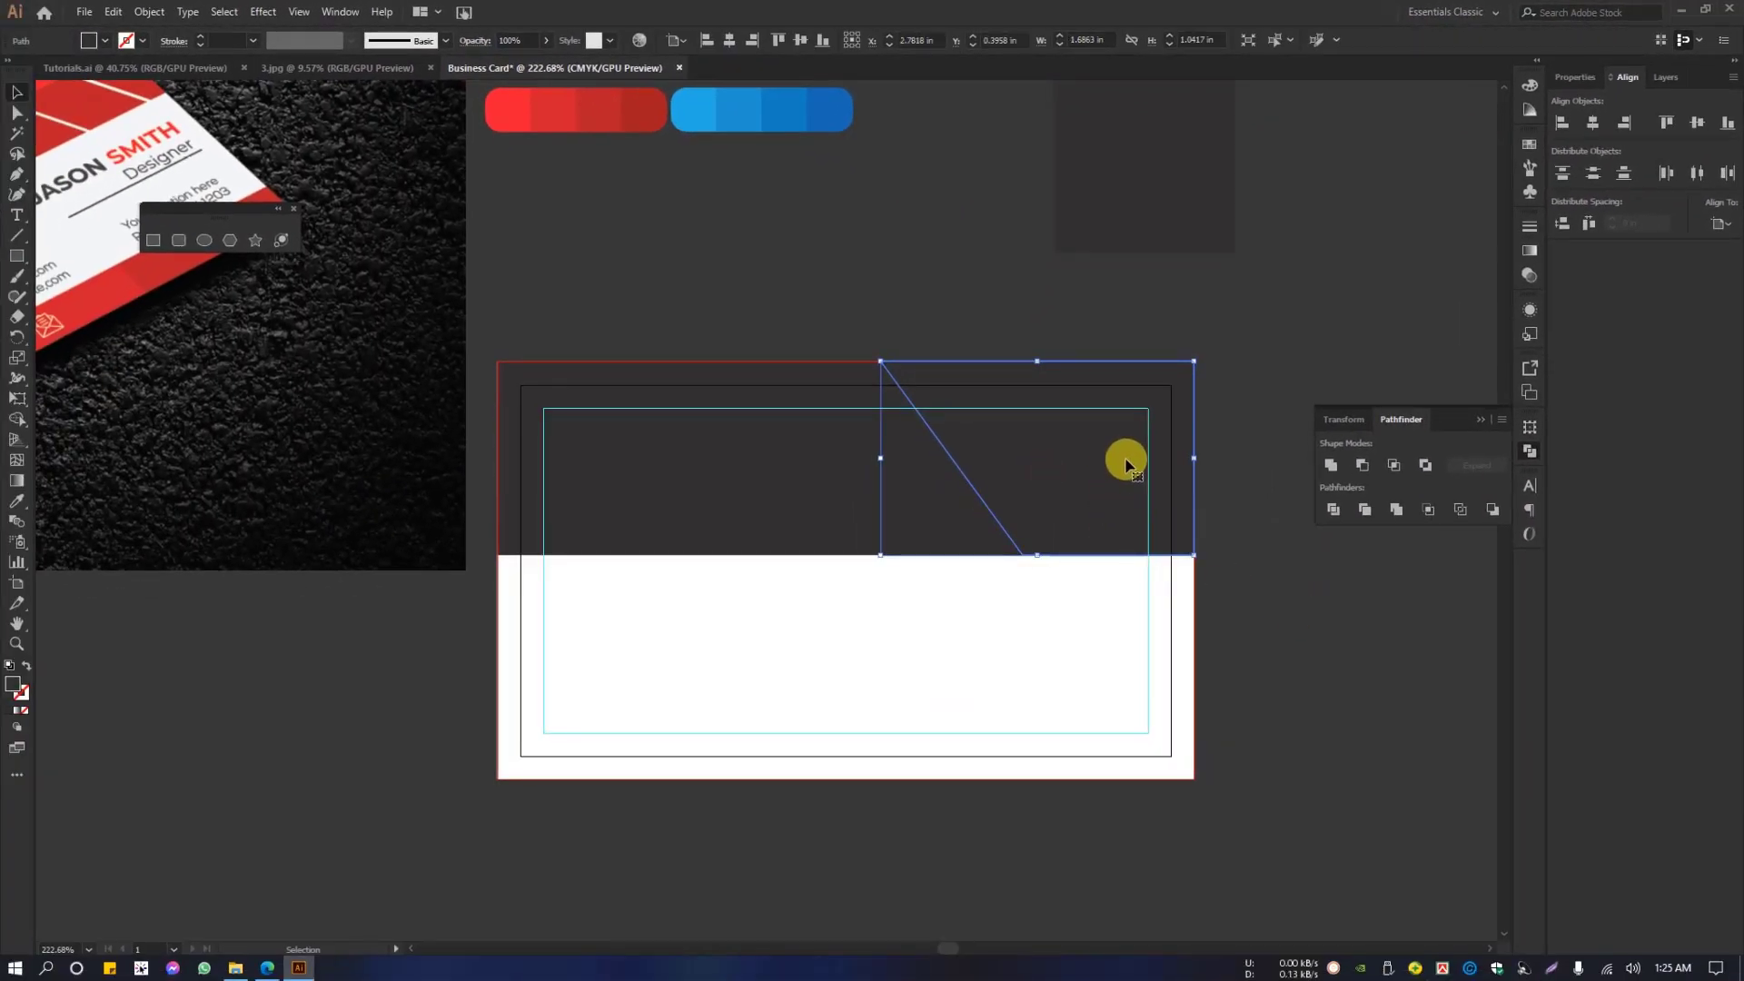
pyautogui.moveTo(1056, 511); pyautogui.dragTo(1064, 521)
pyautogui.click(1132, 470)
pyautogui.press('v')
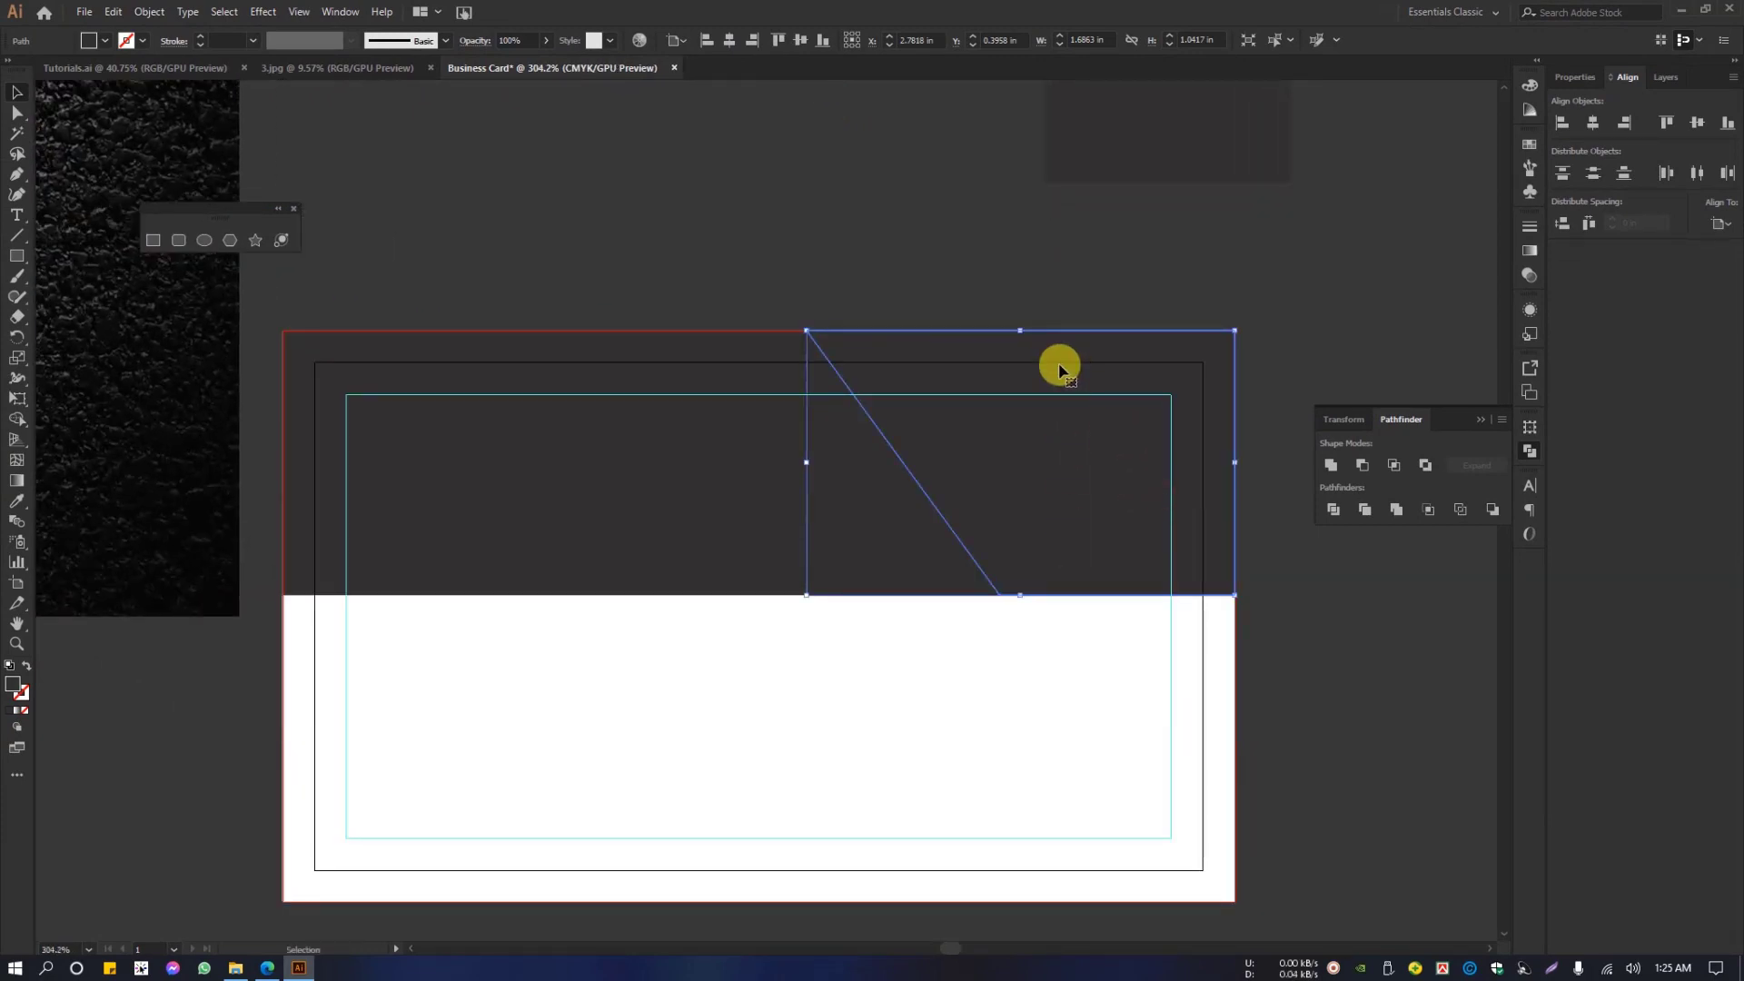
pyautogui.click(956, 227)
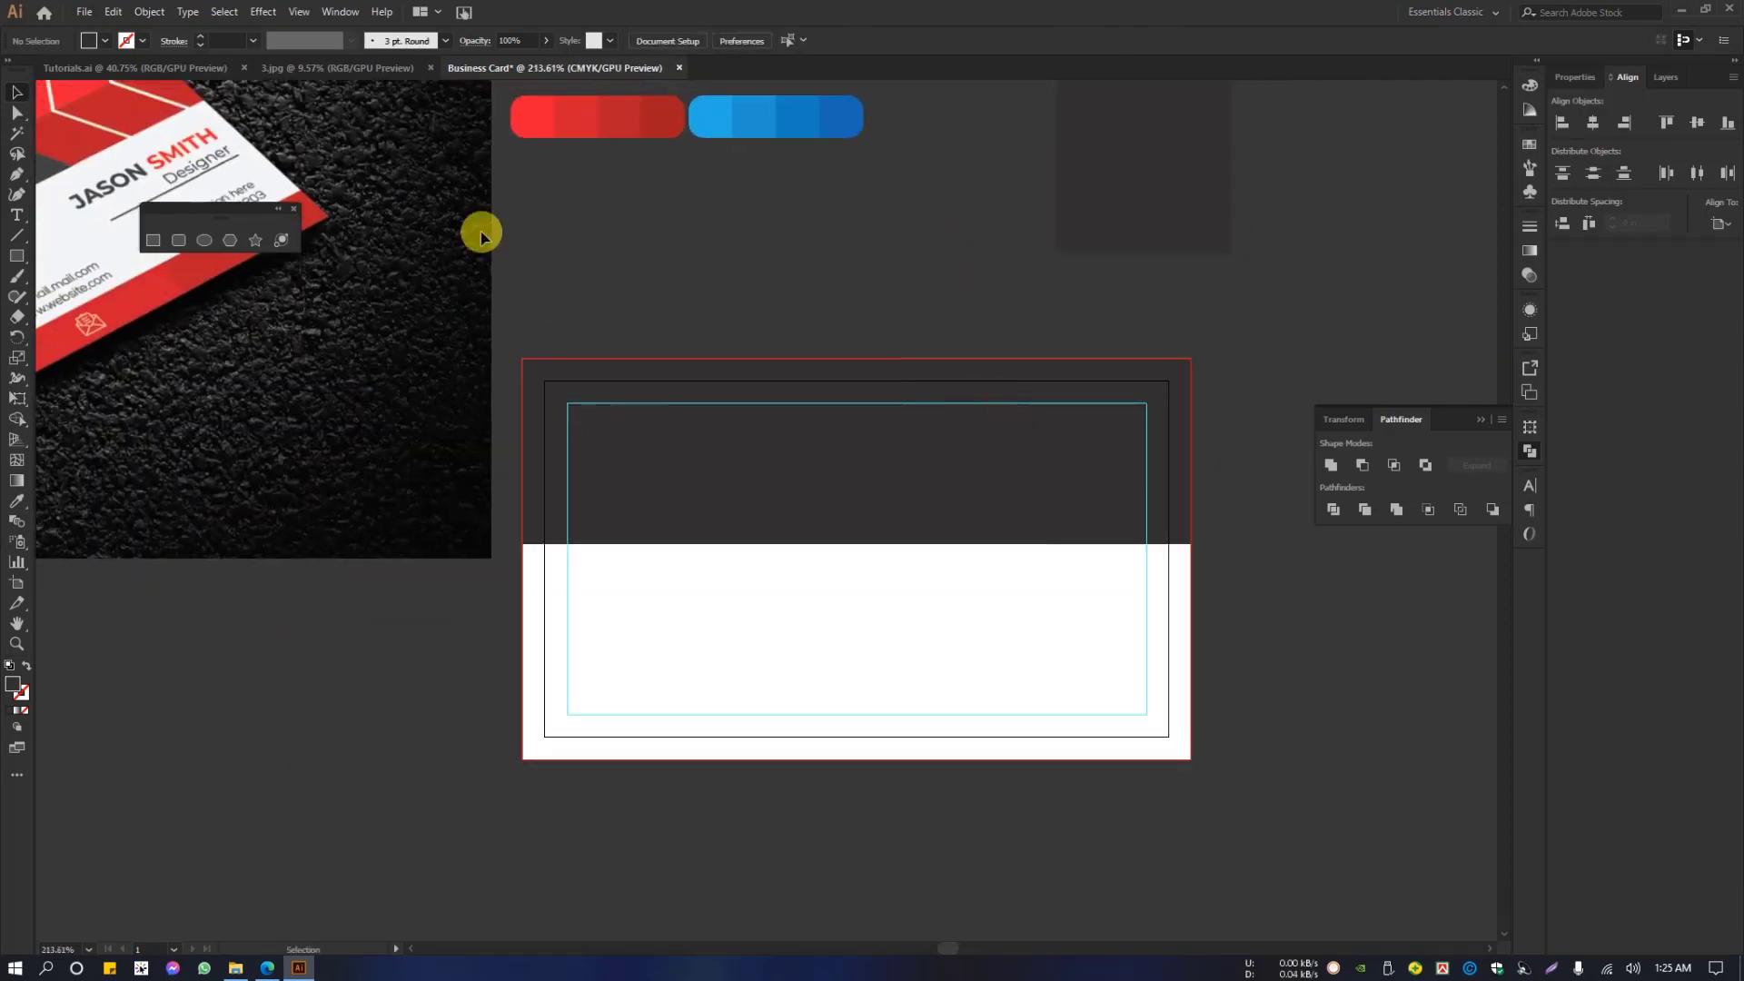
pyautogui.scroll(3, 972, 510)
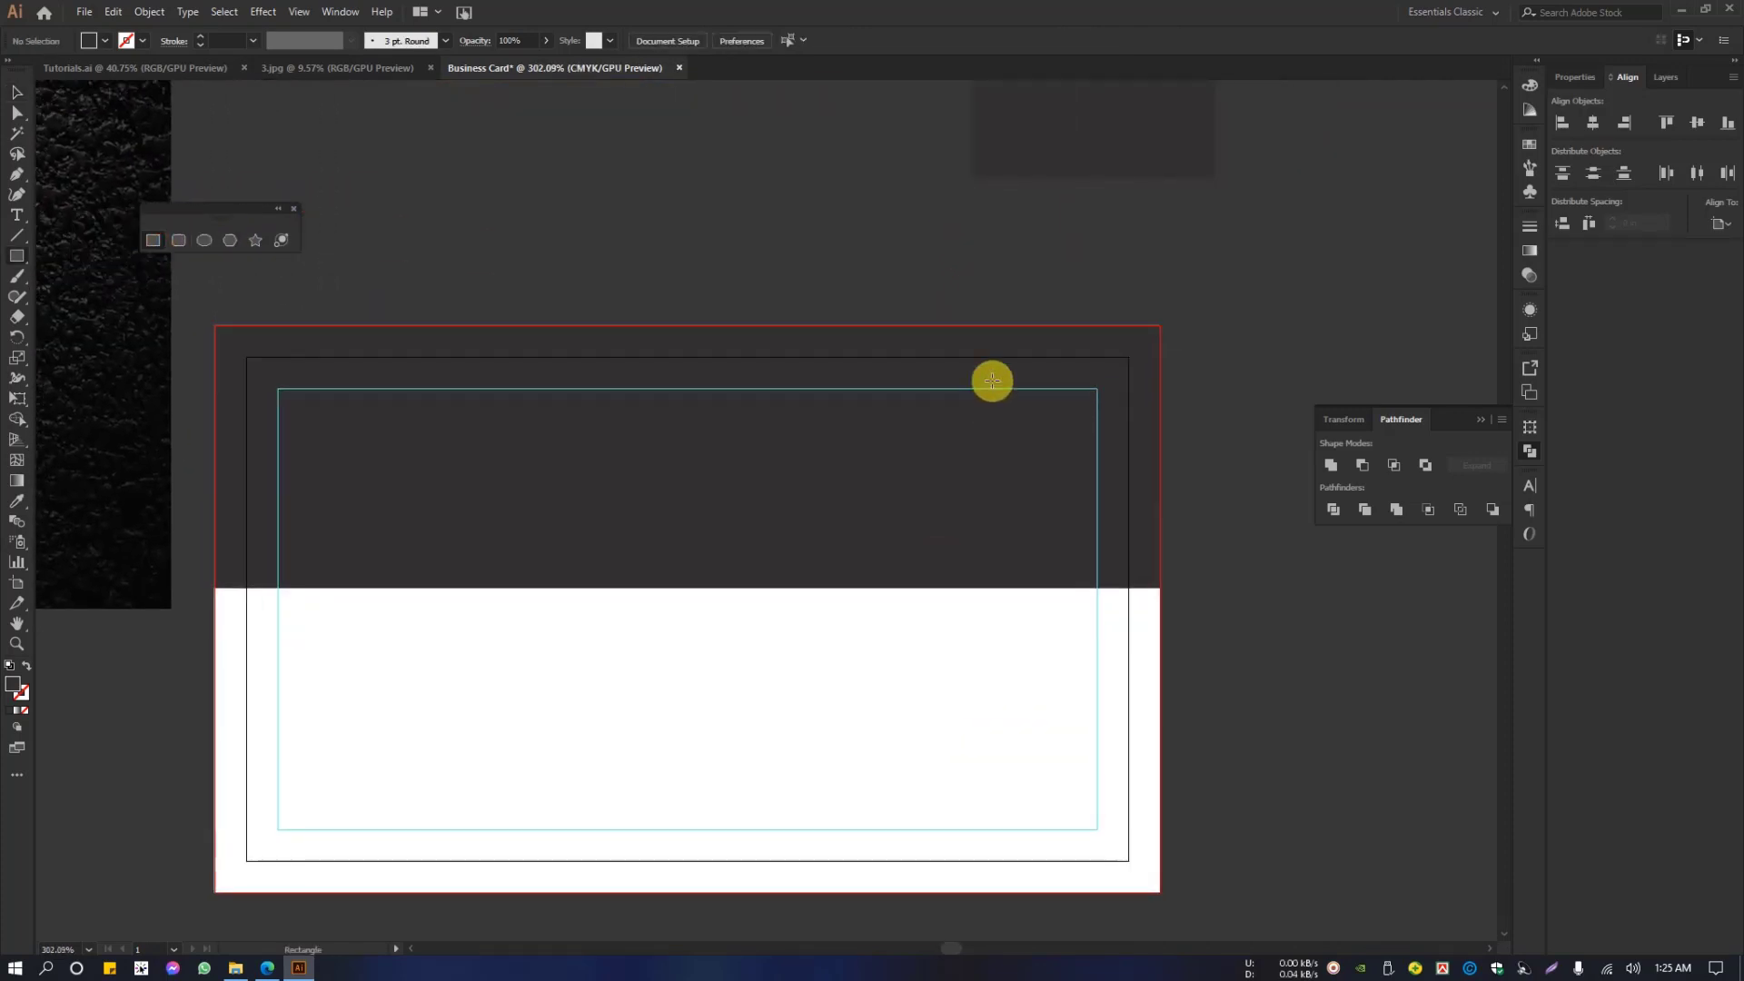
# Draw a tall narrow rectangle at the band's right and fill it pink
pyautogui.moveTo(995, 356); pyautogui.dragTo(1056, 587)
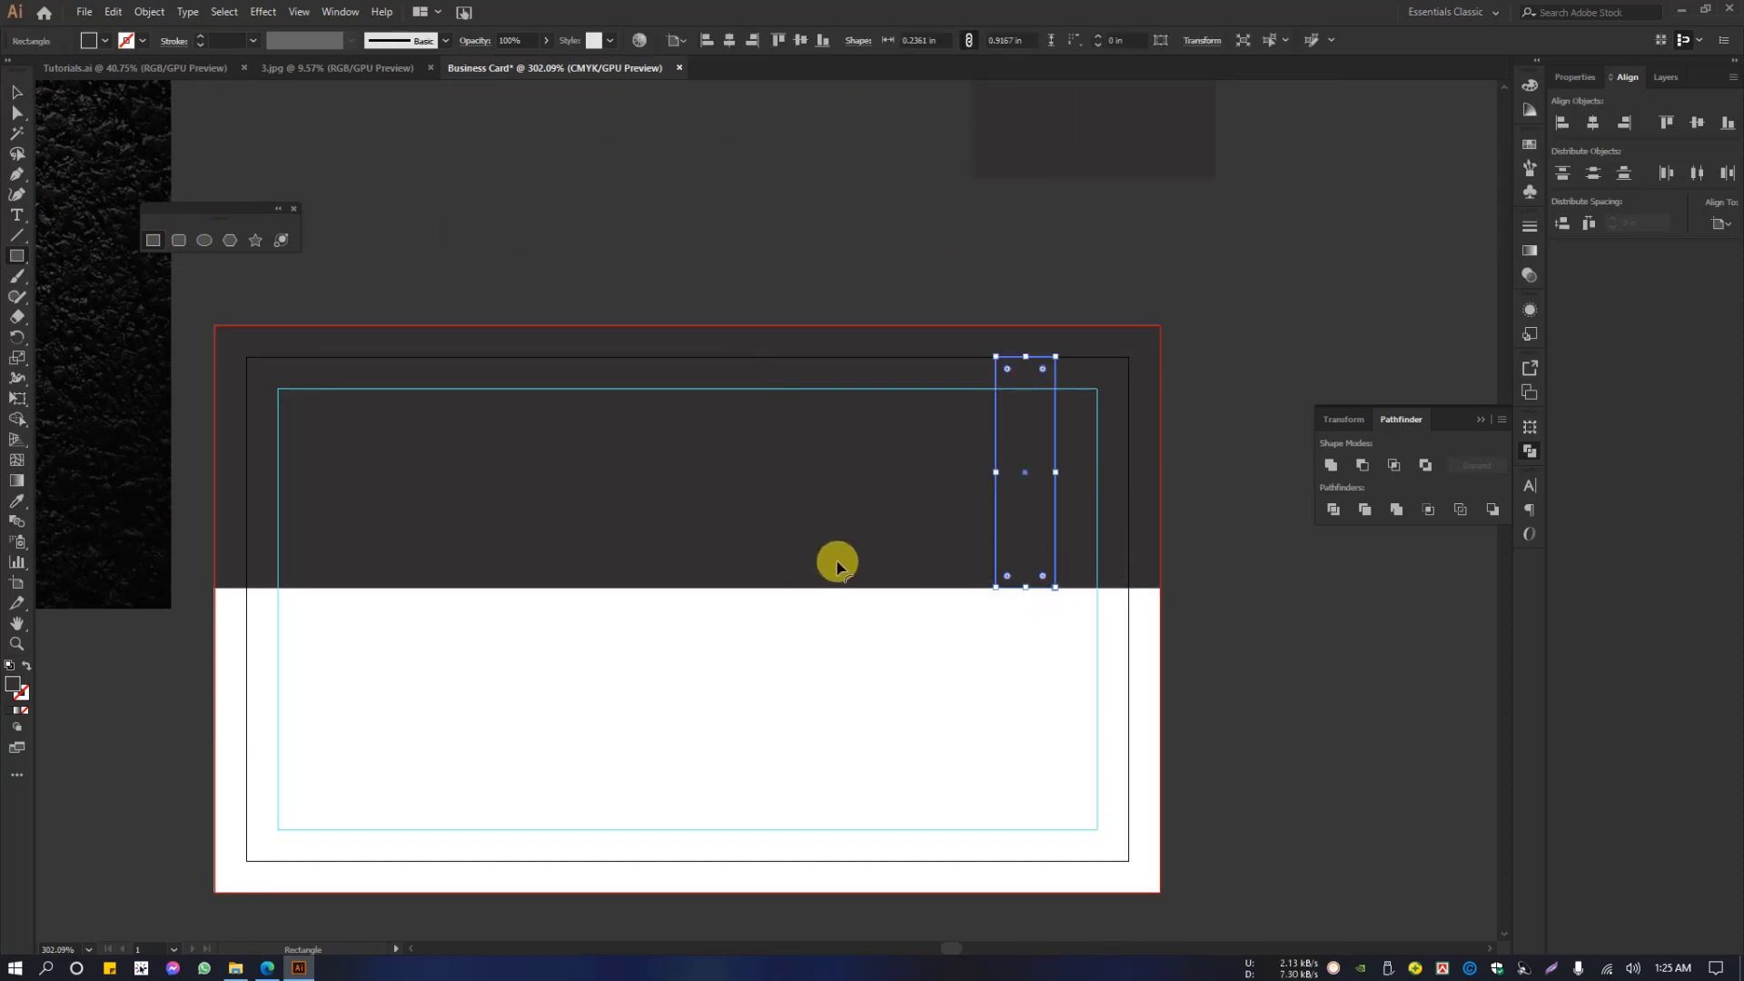
pyautogui.scroll(-1, 1044, 472)
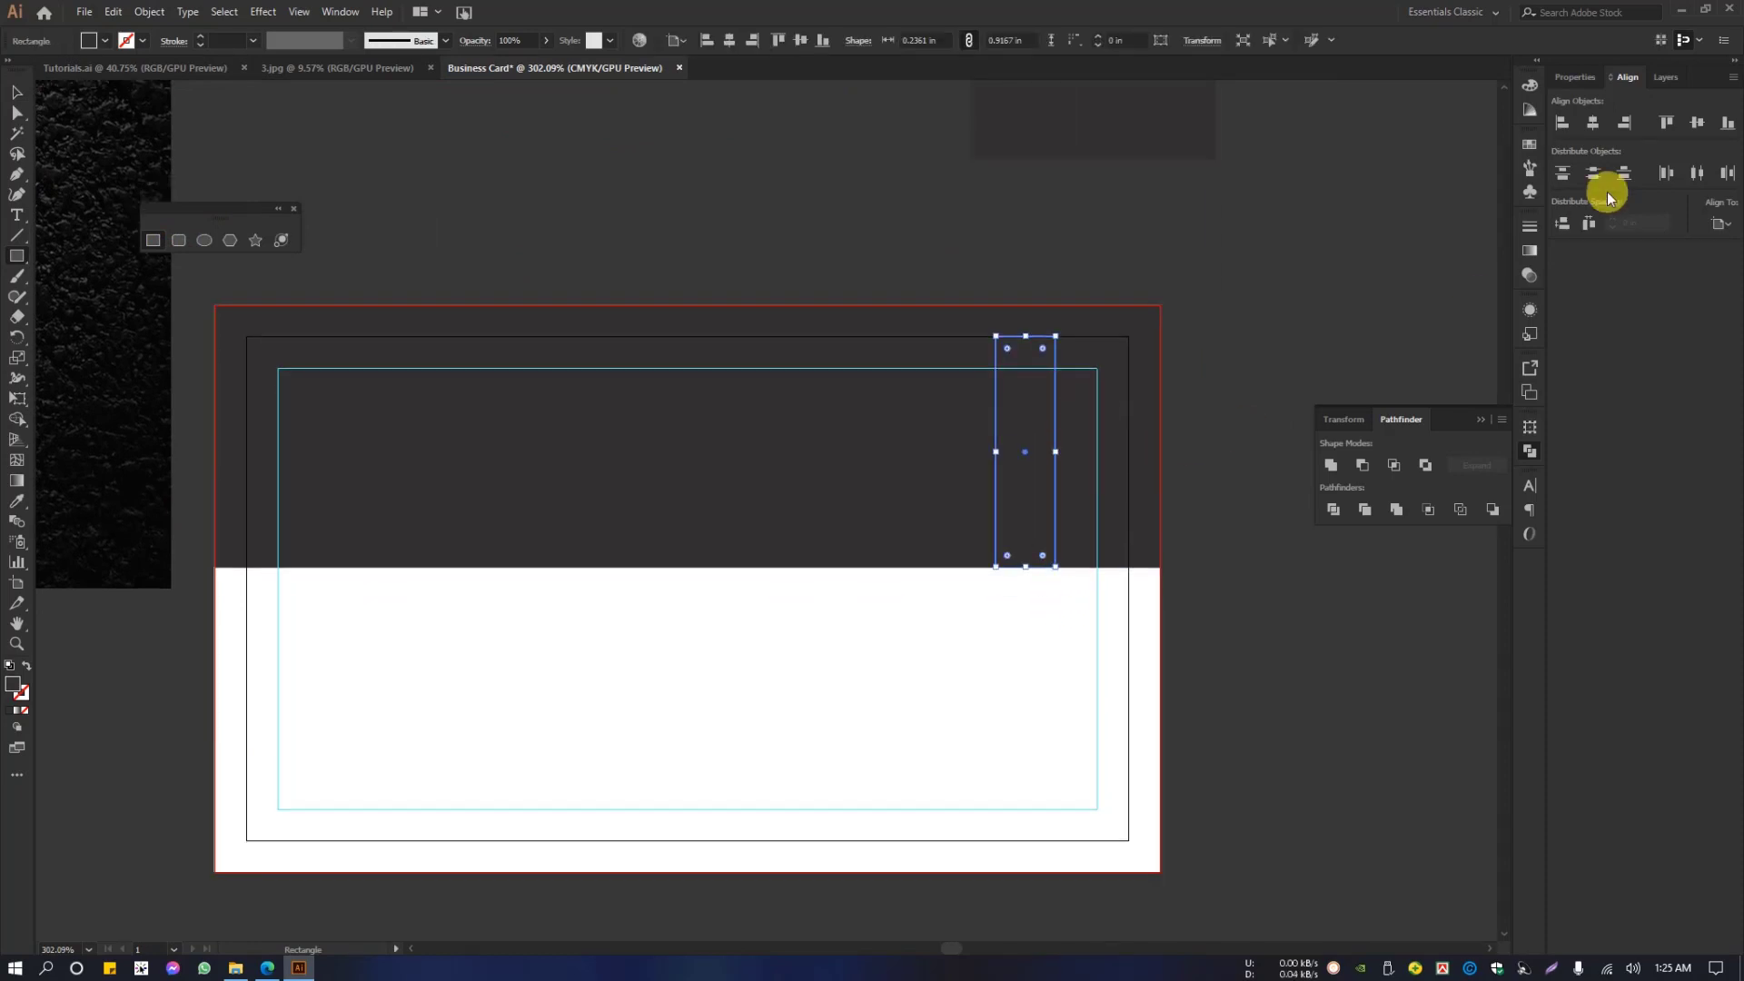
pyautogui.click(1529, 144)
pyautogui.click(1331, 214)
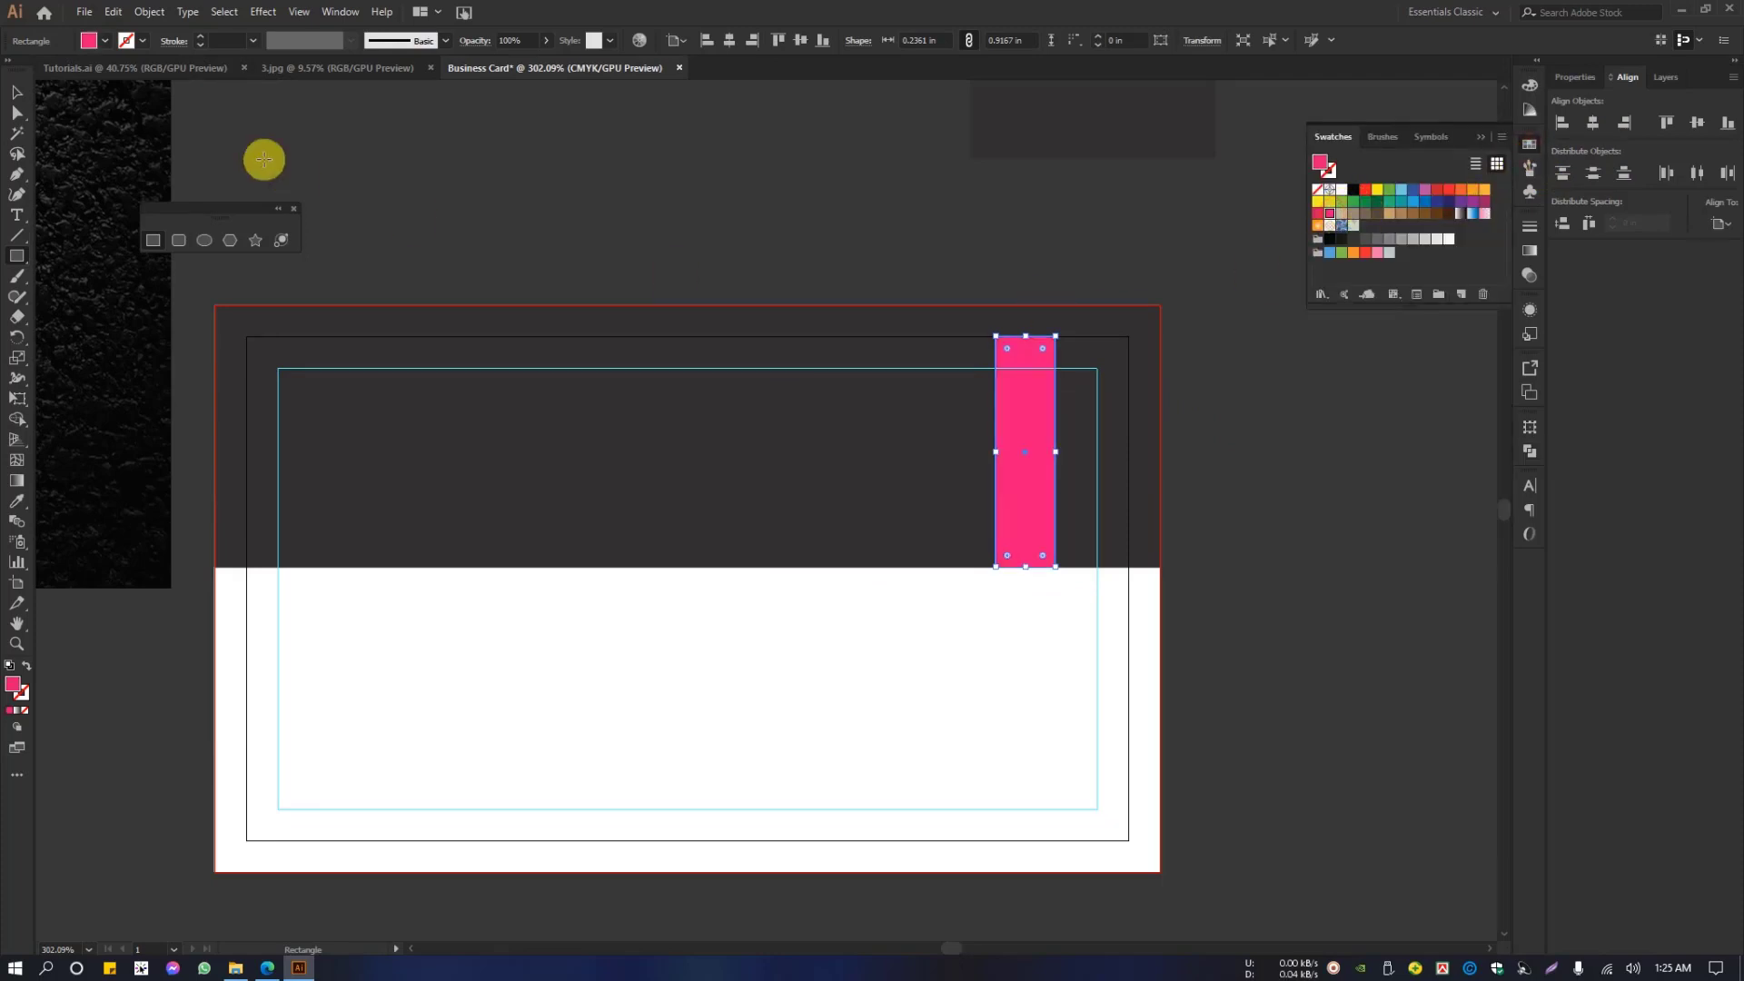
pyautogui.click(375, 222)
pyautogui.scroll(-1, 1032, 456)
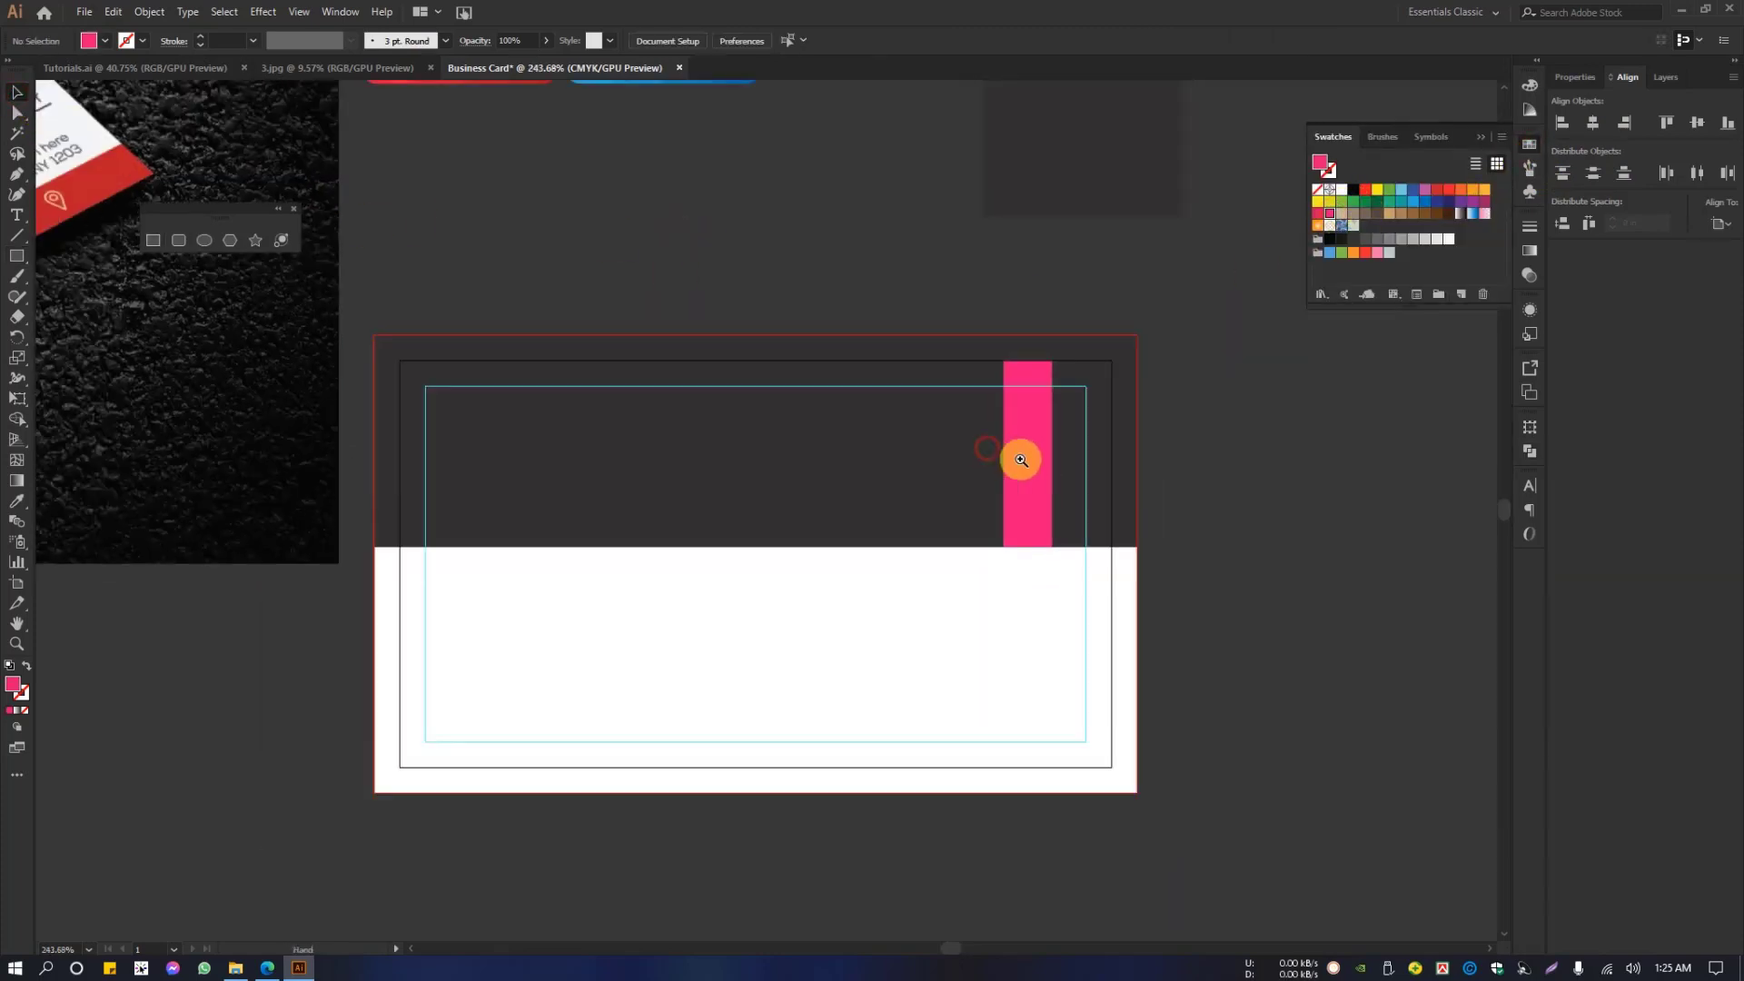
pyautogui.moveTo(1016, 460); pyautogui.dragTo(931, 493)
pyautogui.hotkey('ctrl', 'space')
pyautogui.click(931, 493)
pyautogui.moveTo(1195, 494); pyautogui.dragTo(1098, 487)
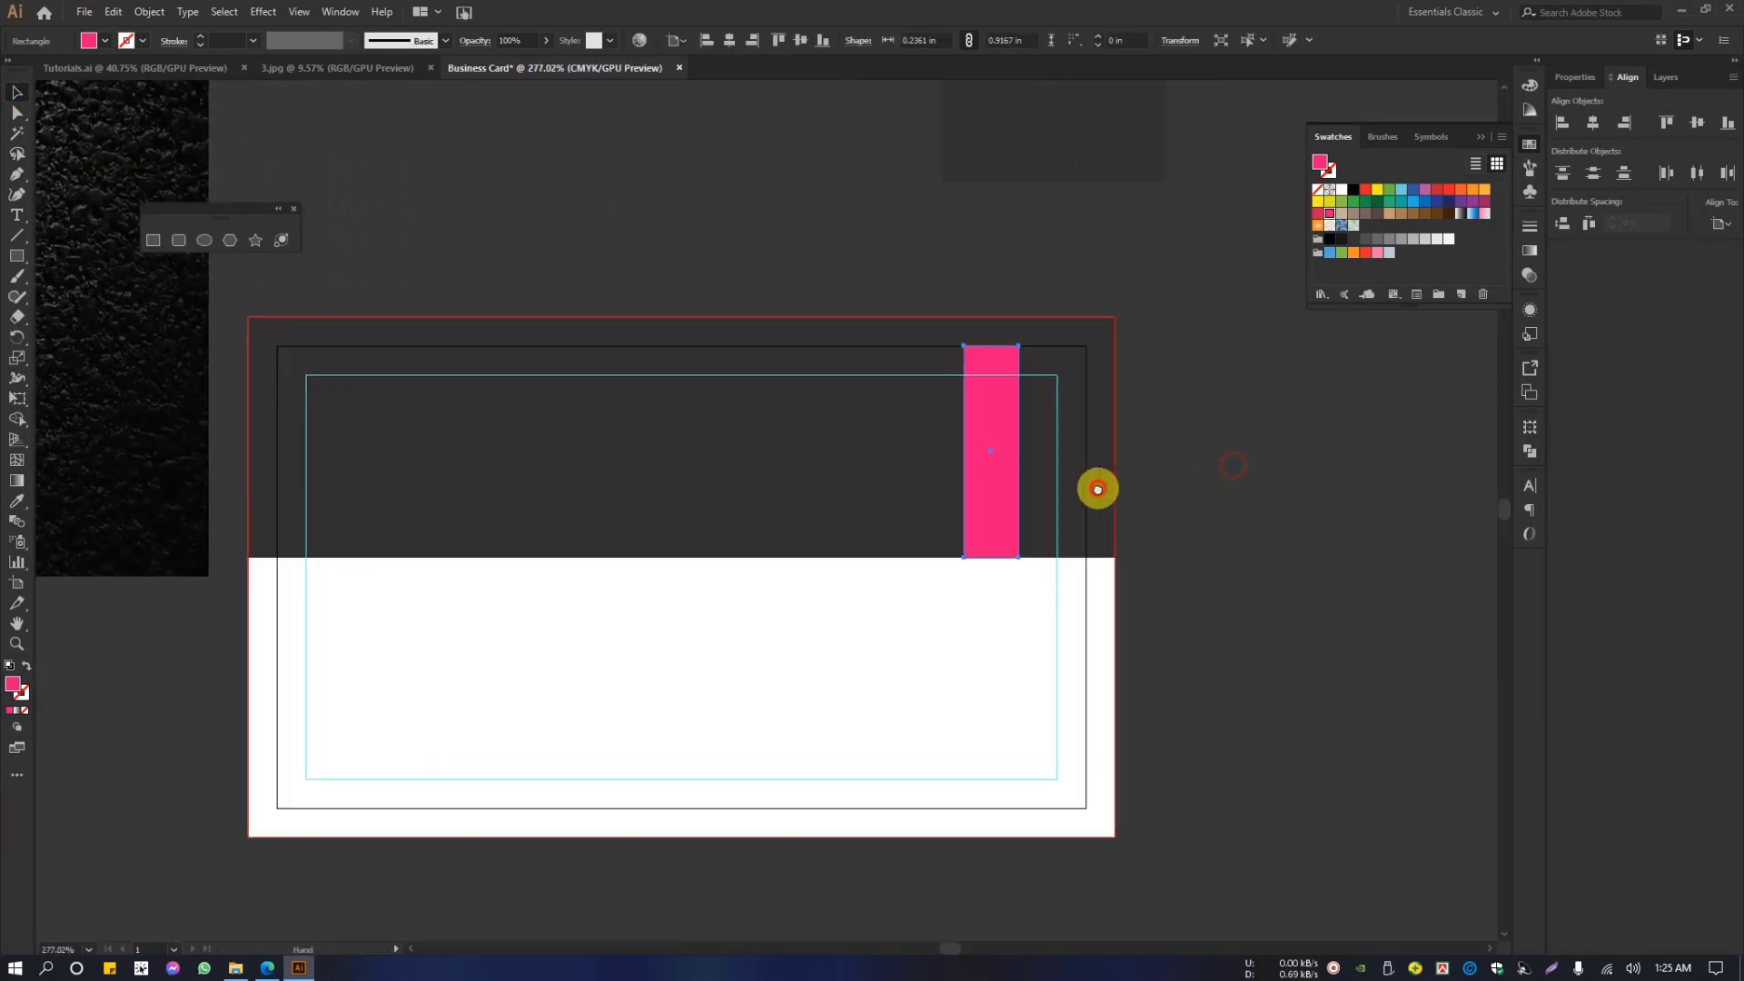
# Draw a horizontal line from the pink bar's centre and move it left across the band
pyautogui.click(16, 233)
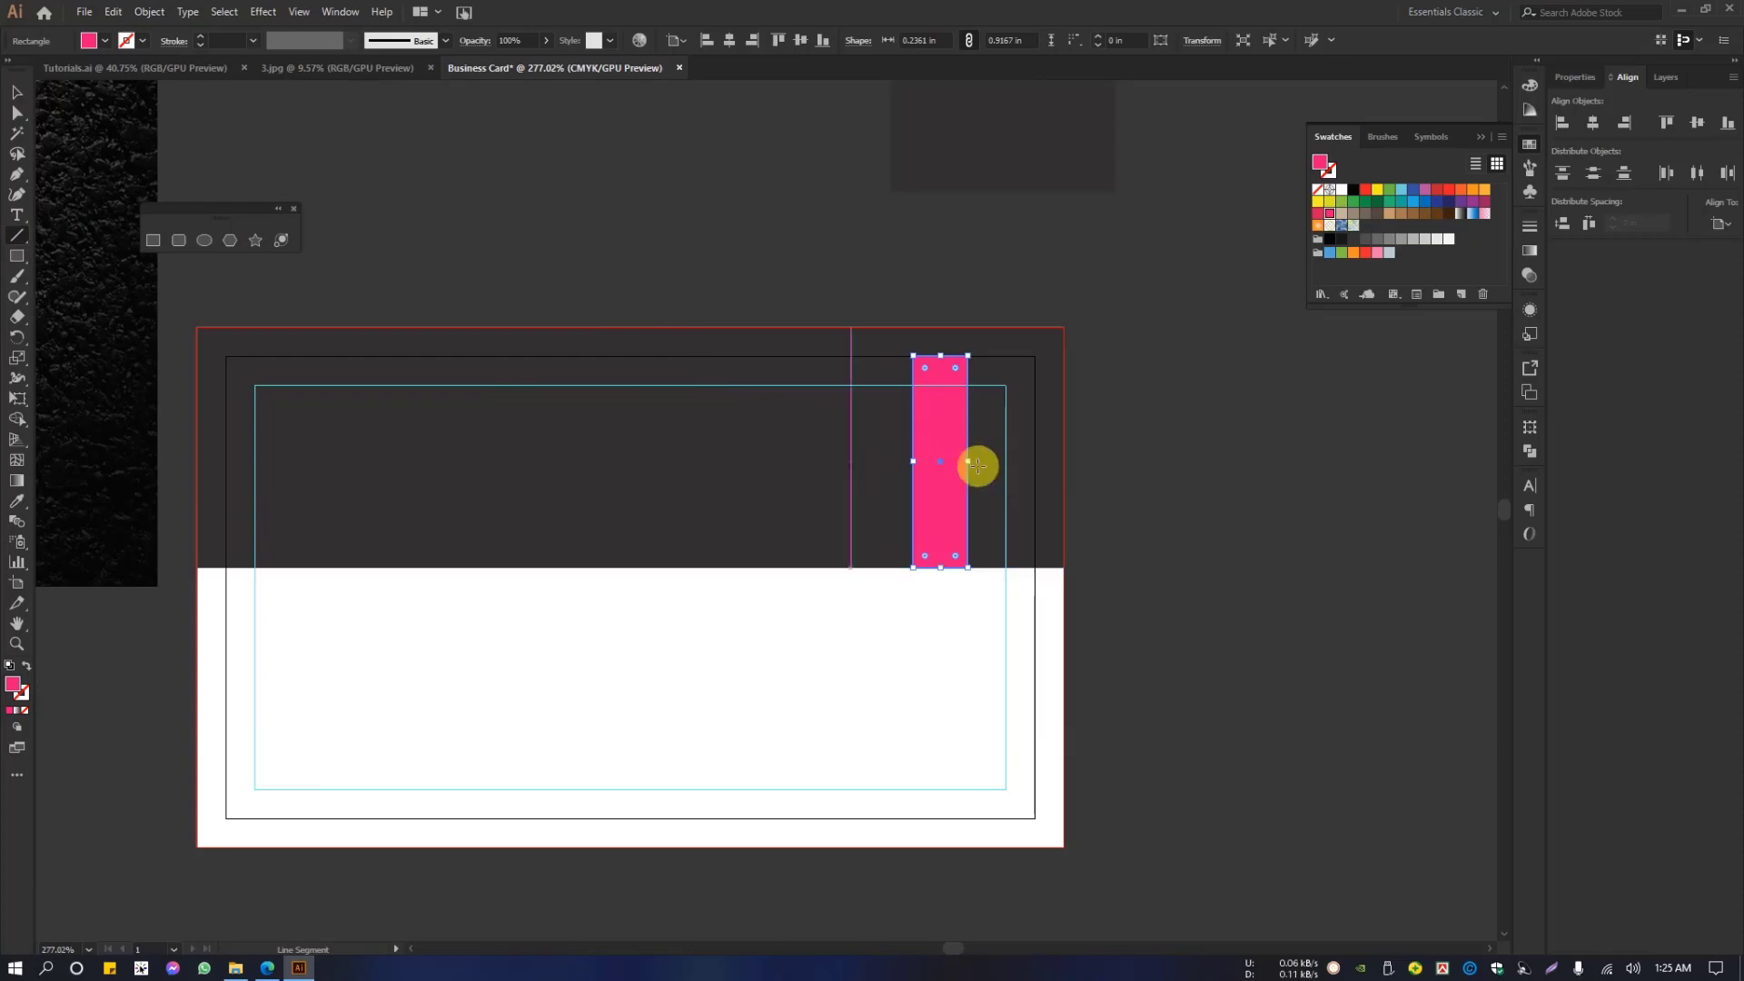
pyautogui.keyDown('ctrl'); pyautogui.click(693, 194); pyautogui.keyUp('ctrl')
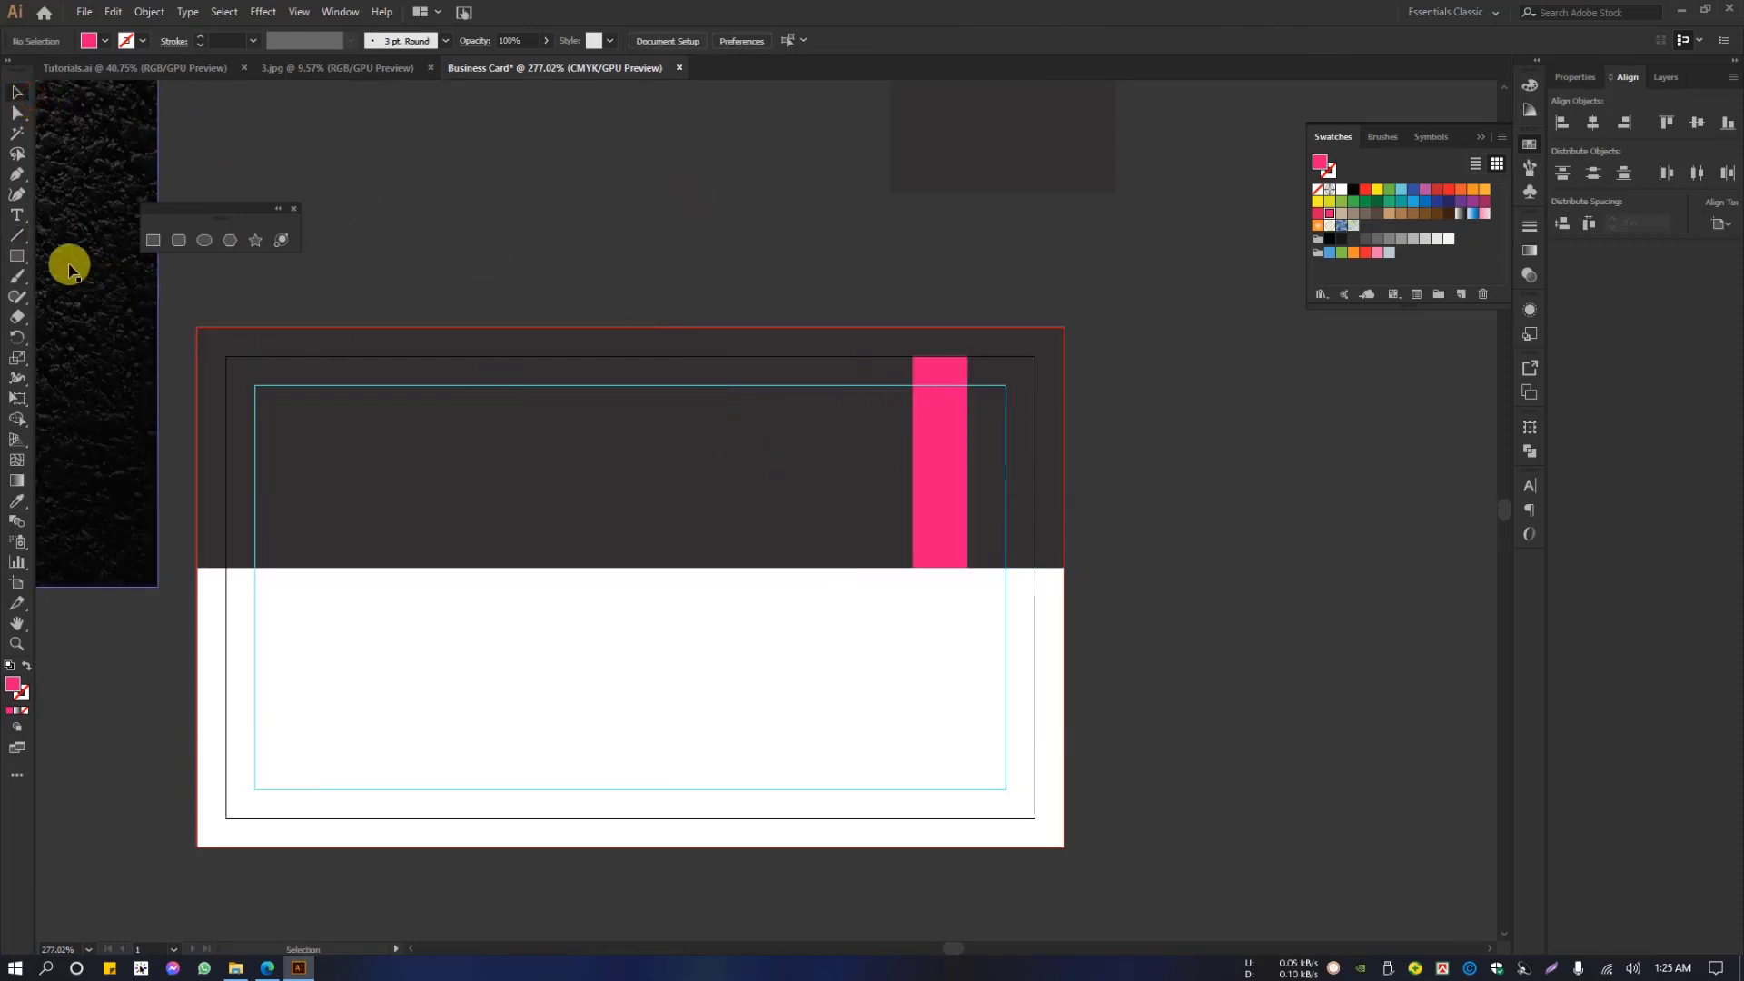
pyautogui.click(917, 454)
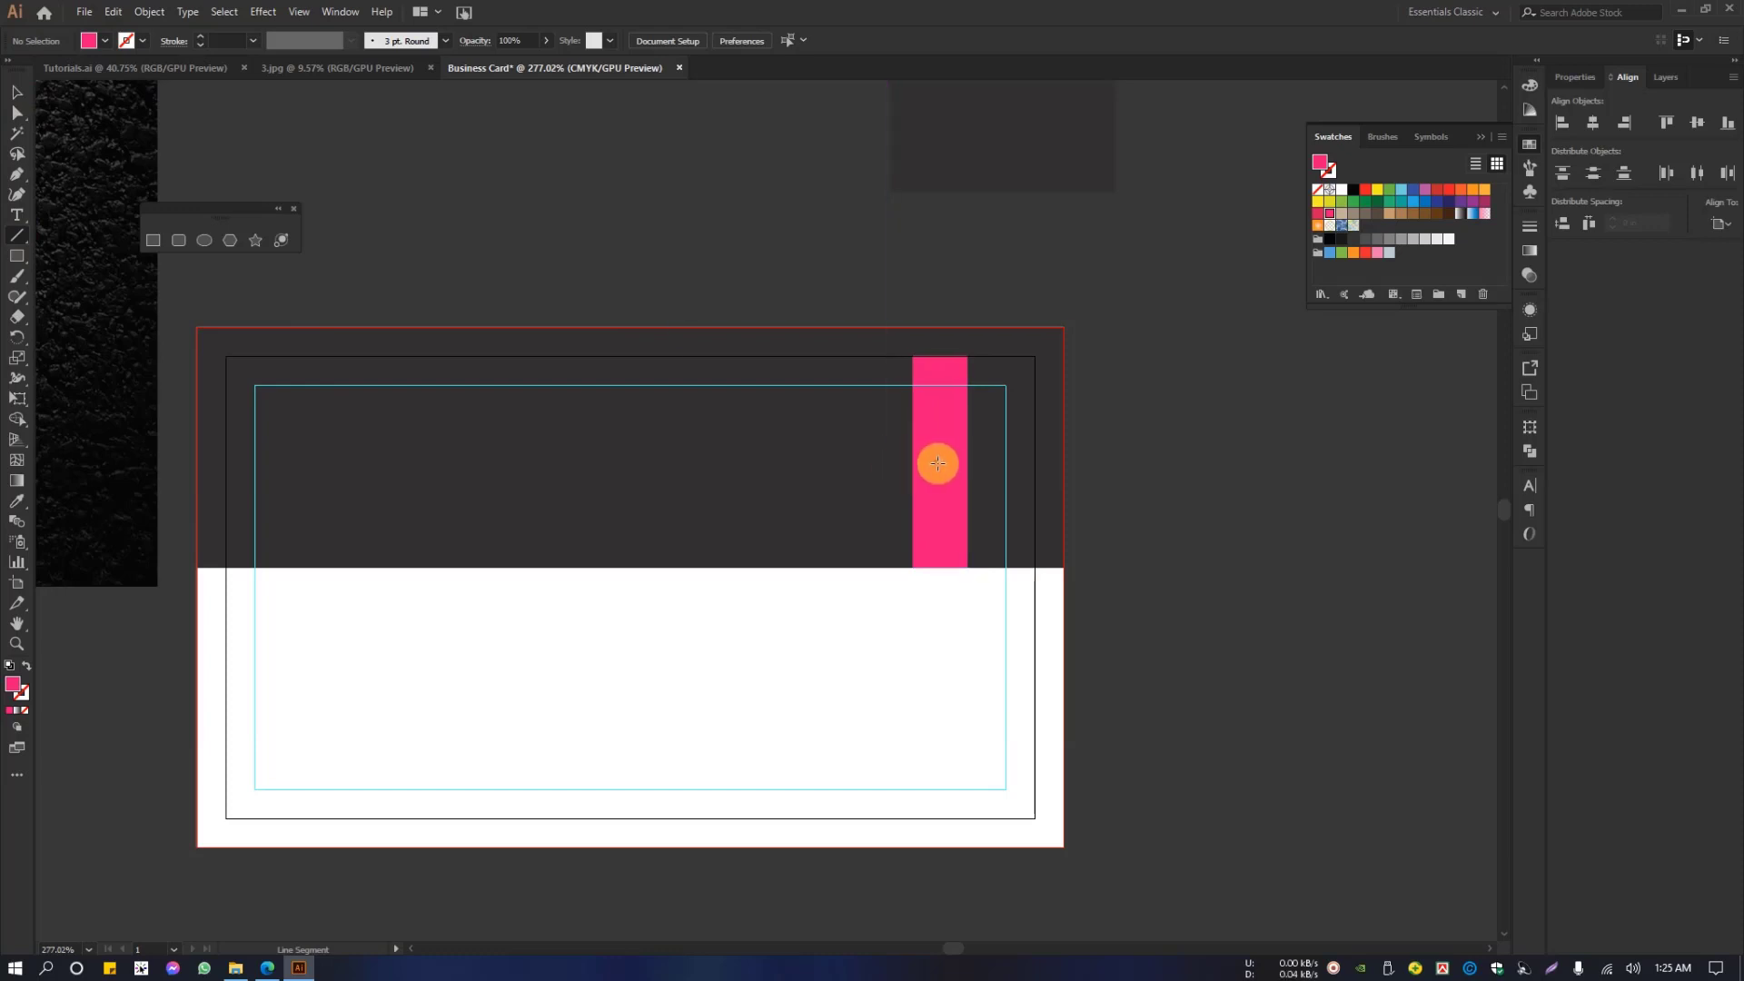
pyautogui.moveTo(940, 463); pyautogui.dragTo(1365, 461)
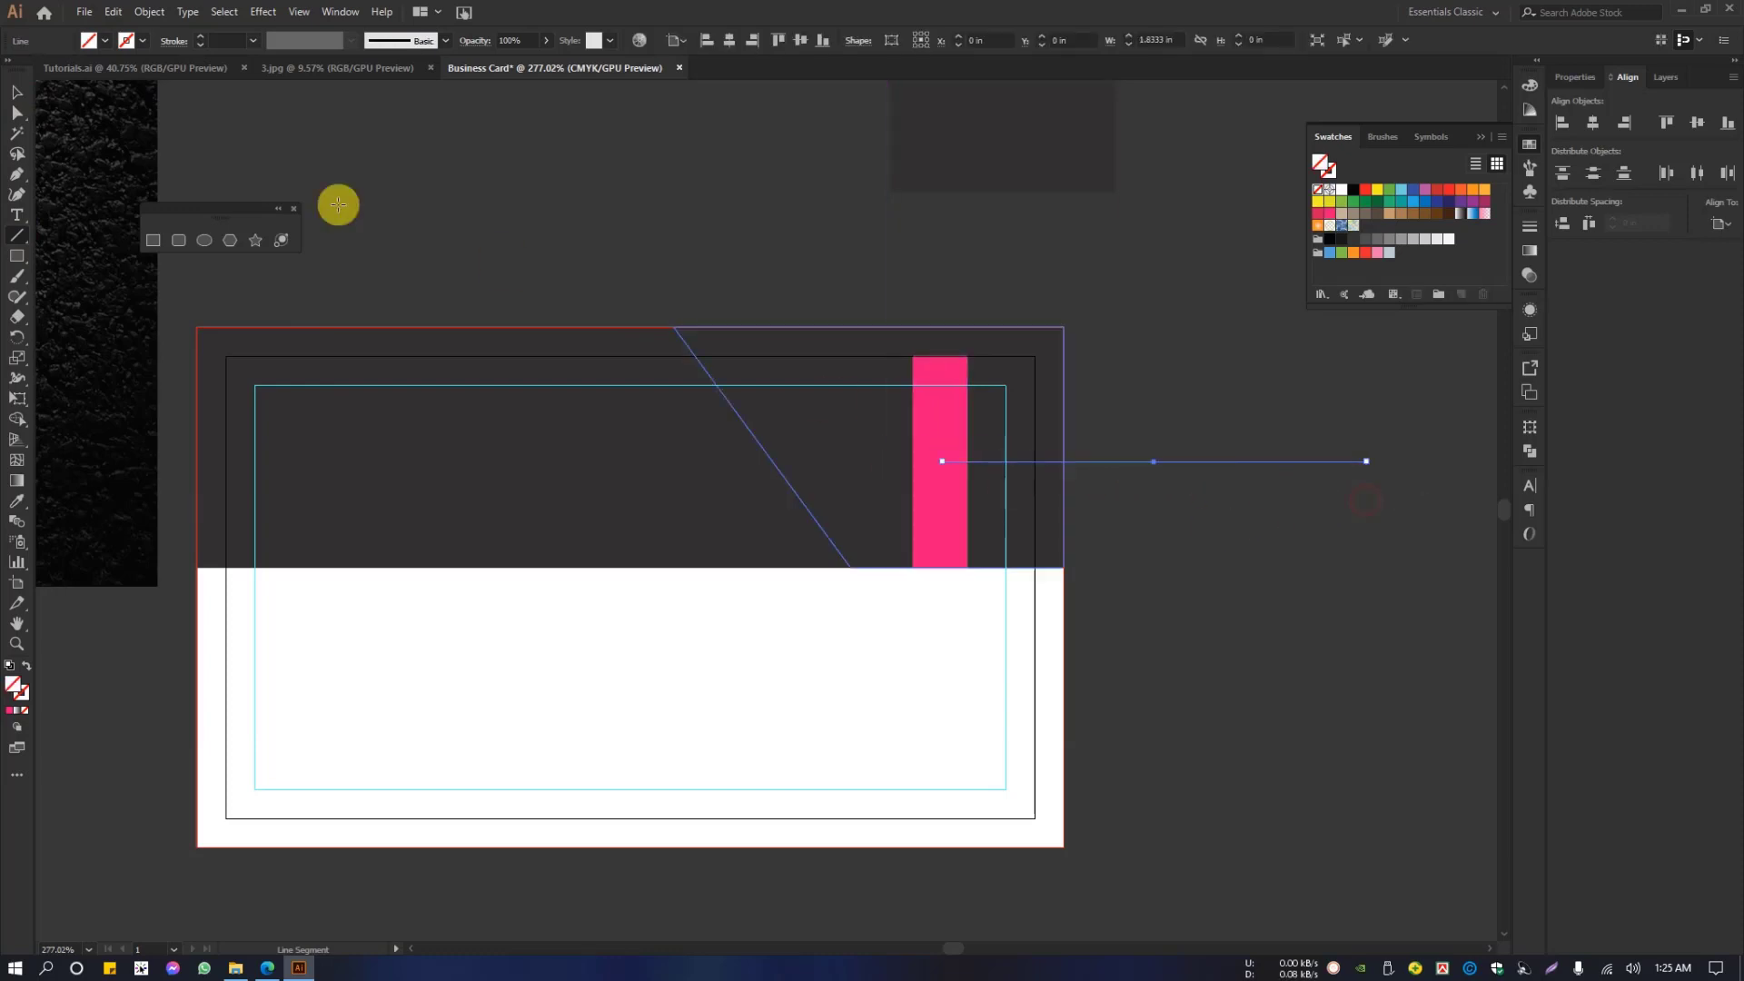
pyautogui.click(22, 88)
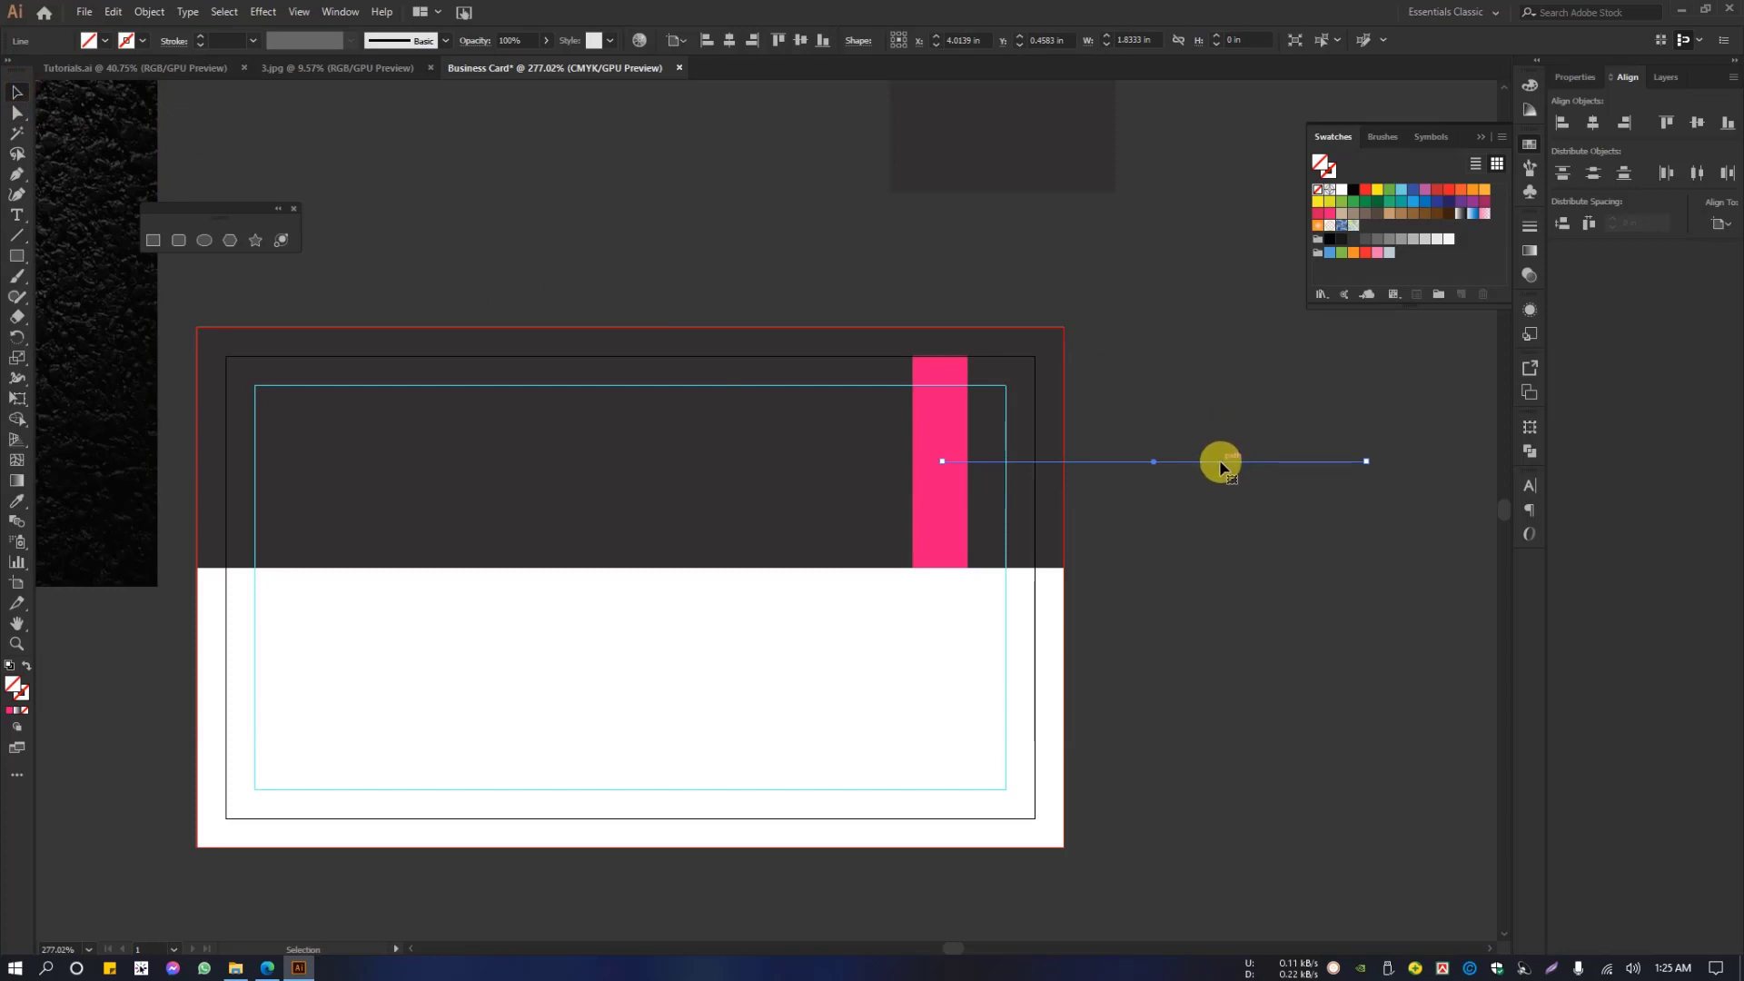
pyautogui.moveTo(1220, 465)
pyautogui.mouseDown()
pyautogui.moveTo(944, 464)
pyautogui.moveTo(1444, 455)
pyautogui.moveTo(1478, 487)
pyautogui.mouseUp()
pyautogui.click(1191, 439)
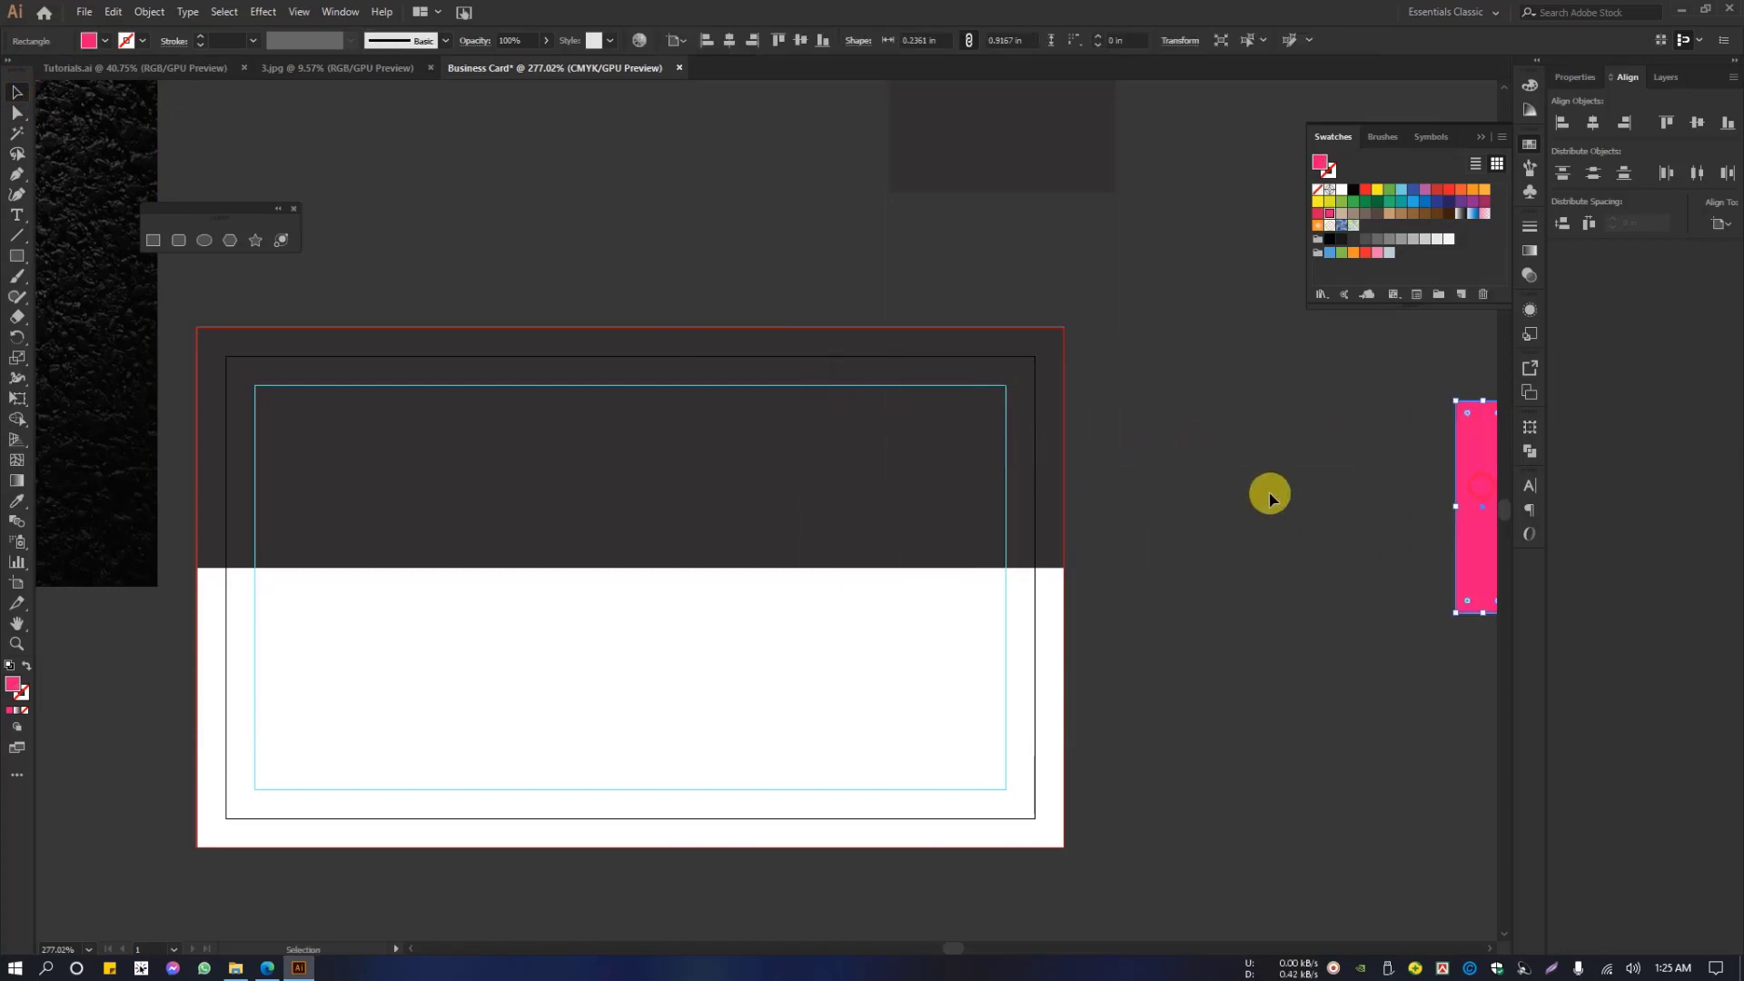
# Divide the dark band along the diagonal and horizontal lines with Pathfinder, then ungroup the pieces
pyautogui.click(1269, 494)
pyautogui.moveTo(970, 588); pyautogui.dragTo(970, 588)
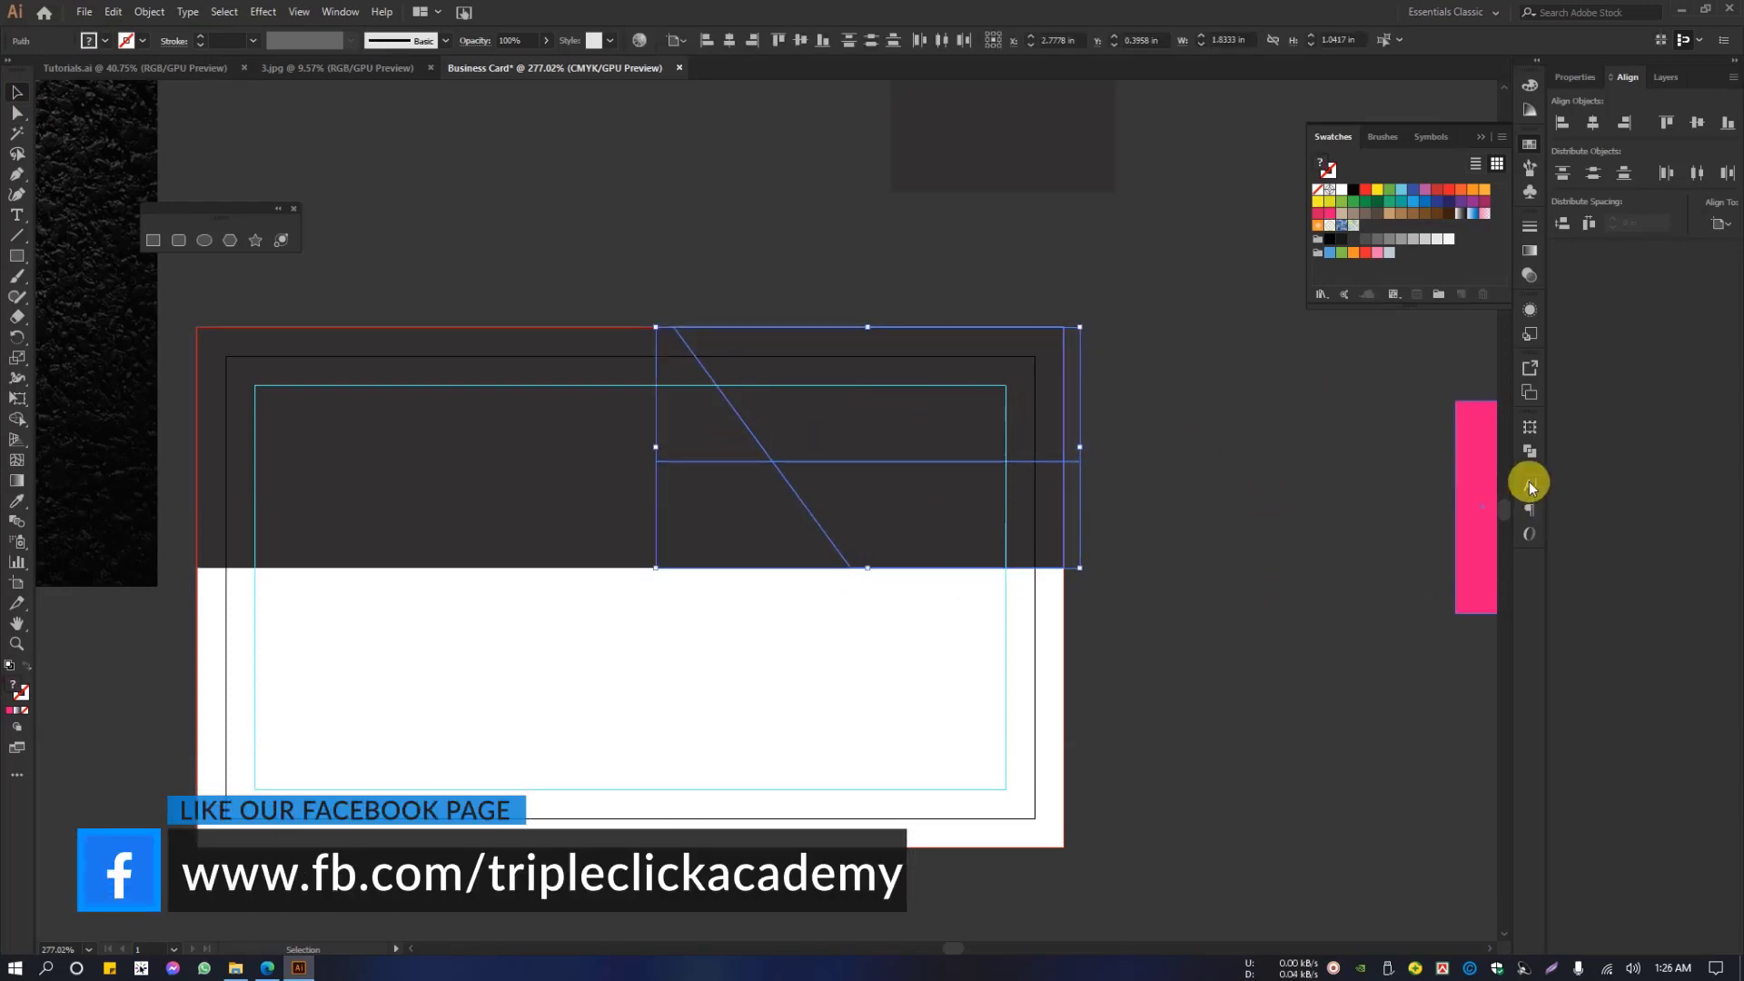
pyautogui.click(1530, 451)
pyautogui.click(1334, 508)
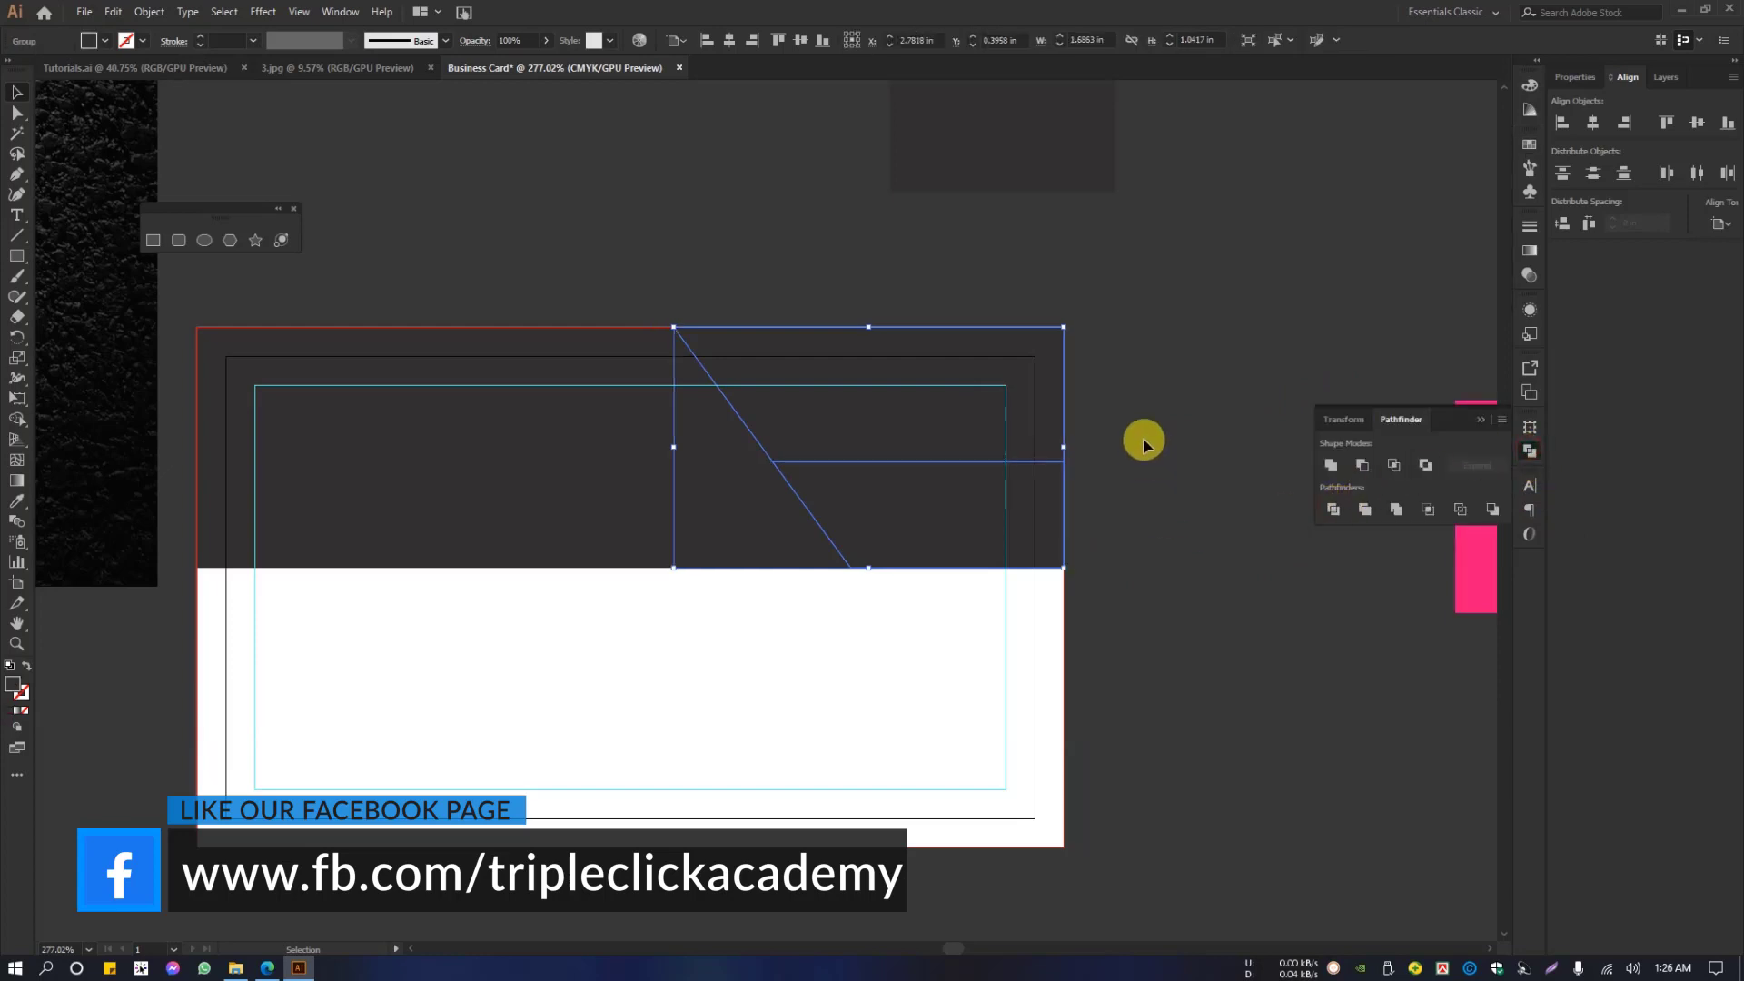
pyautogui.click(1141, 440)
pyautogui.rightClick(954, 453)
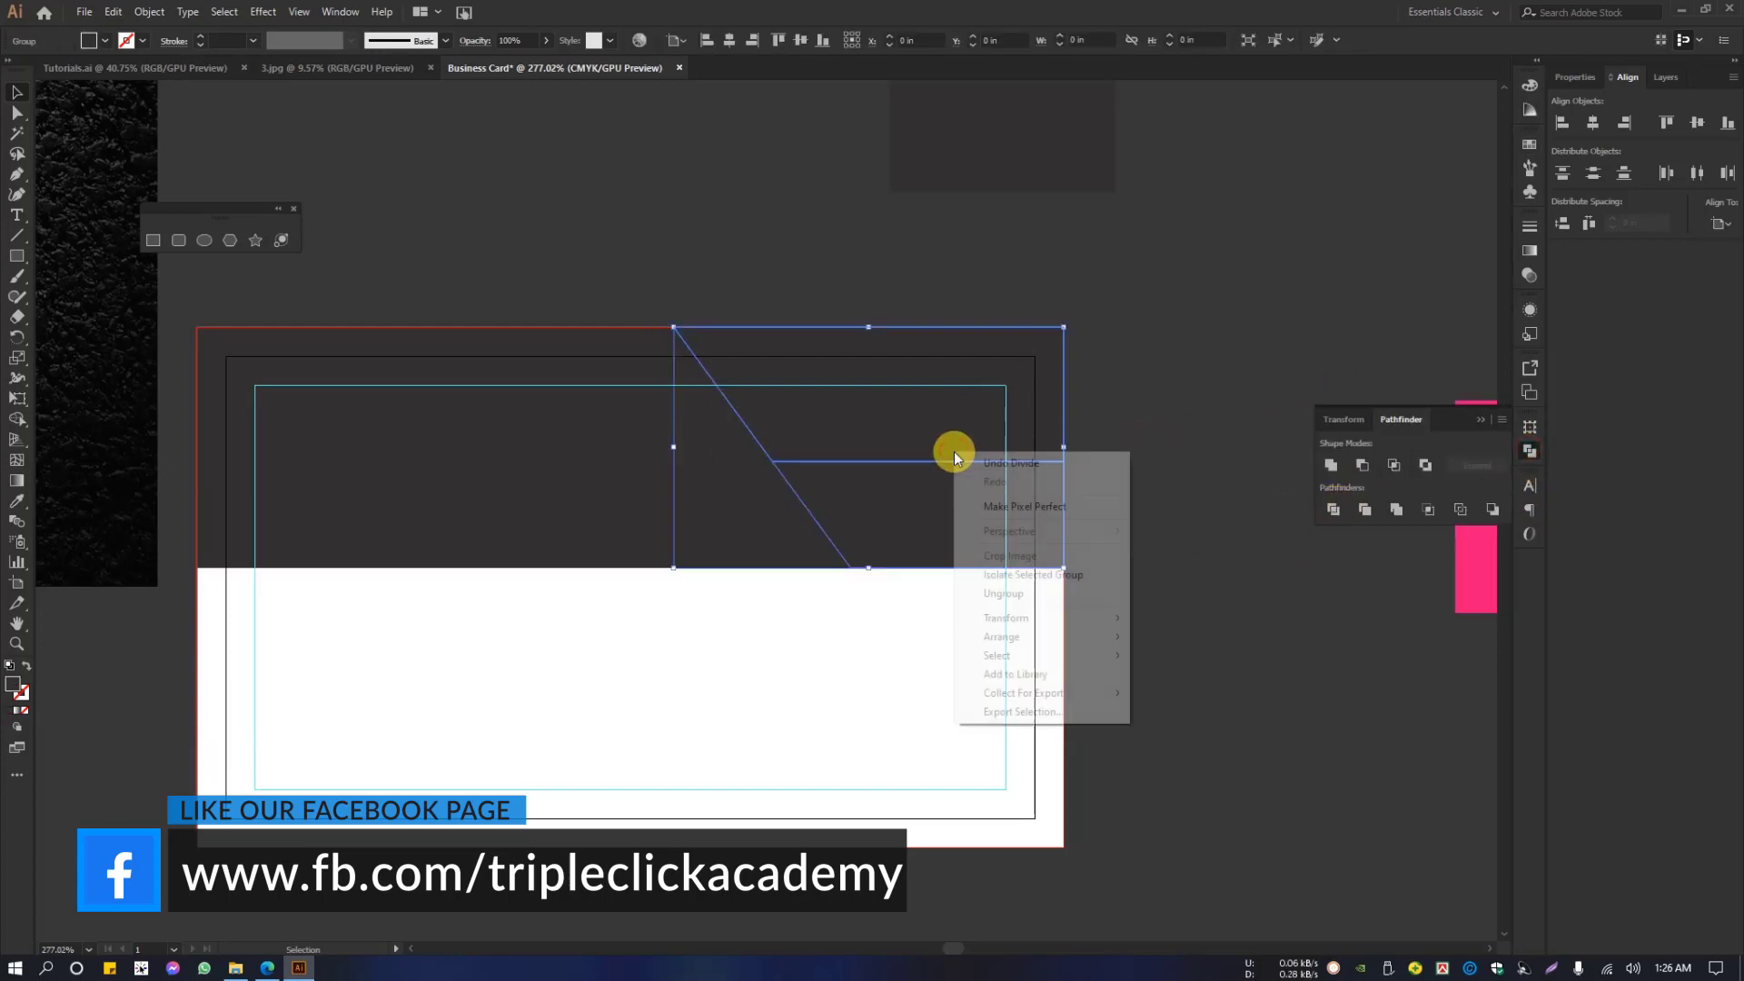
pyautogui.click(1002, 593)
pyautogui.click(1237, 571)
# Zoom in on the top band and check the piece below the horizontal cut
pyautogui.press('z')
pyautogui.moveTo(918, 564); pyautogui.dragTo(935, 528)
pyautogui.press('v')
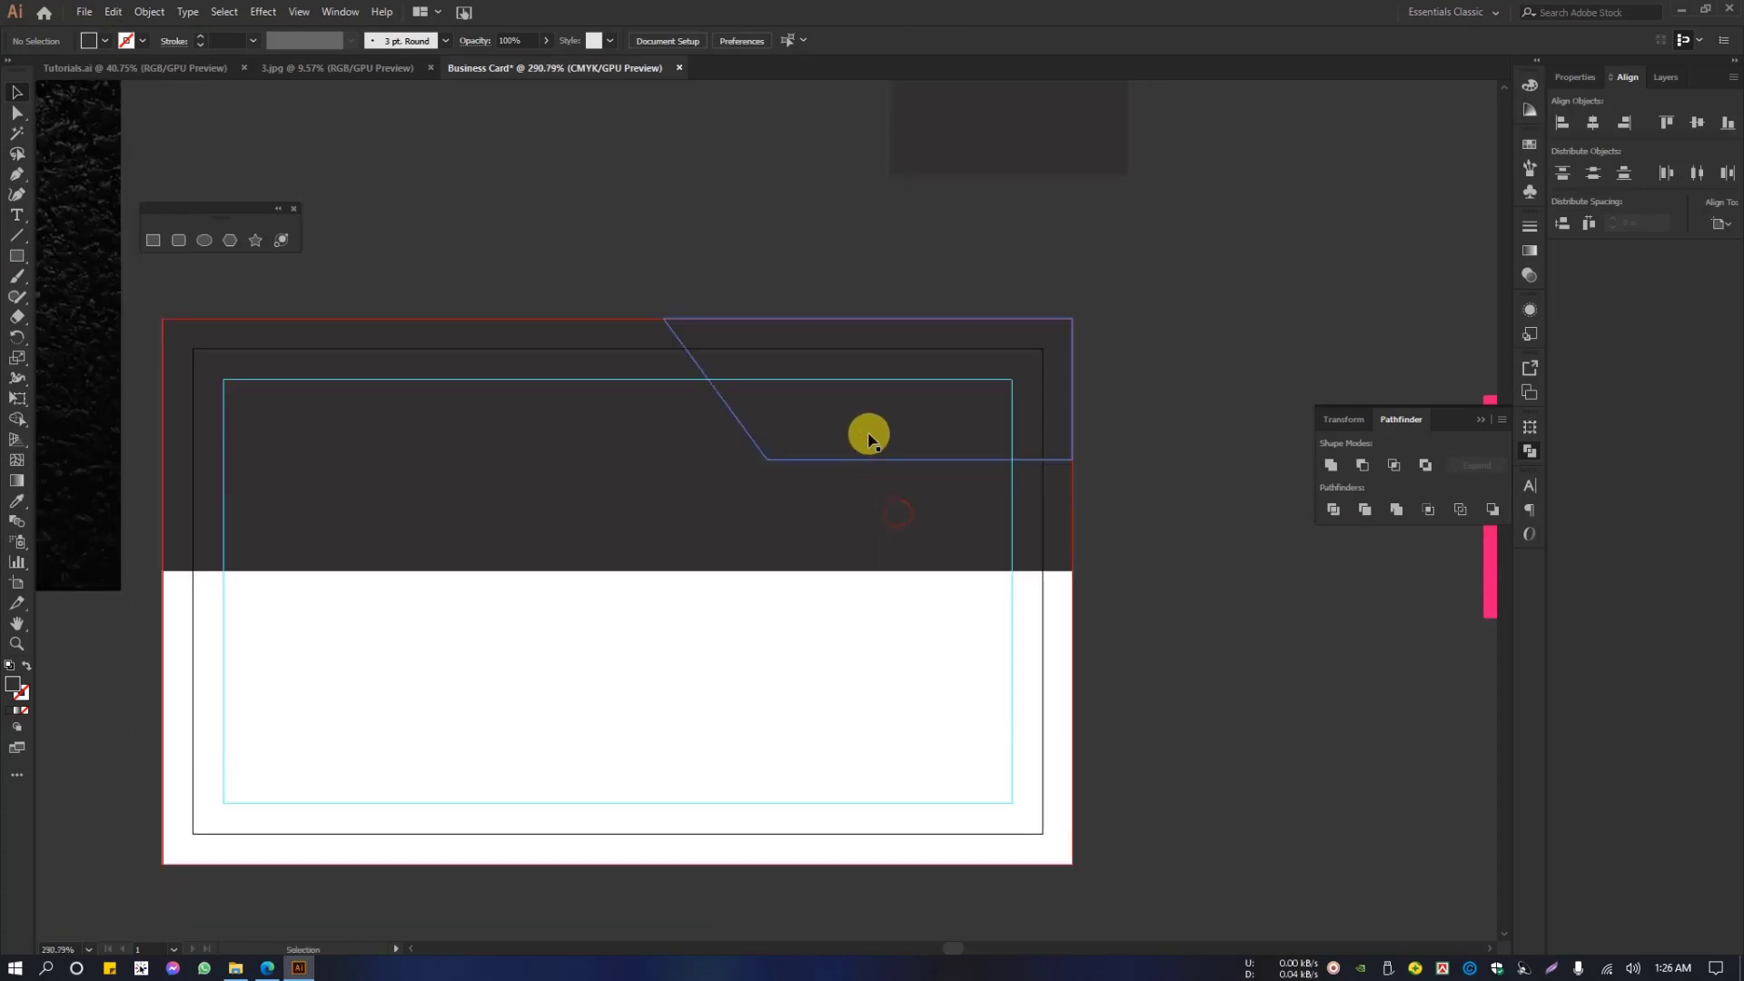
pyautogui.click(860, 382)
pyautogui.click(1152, 451)
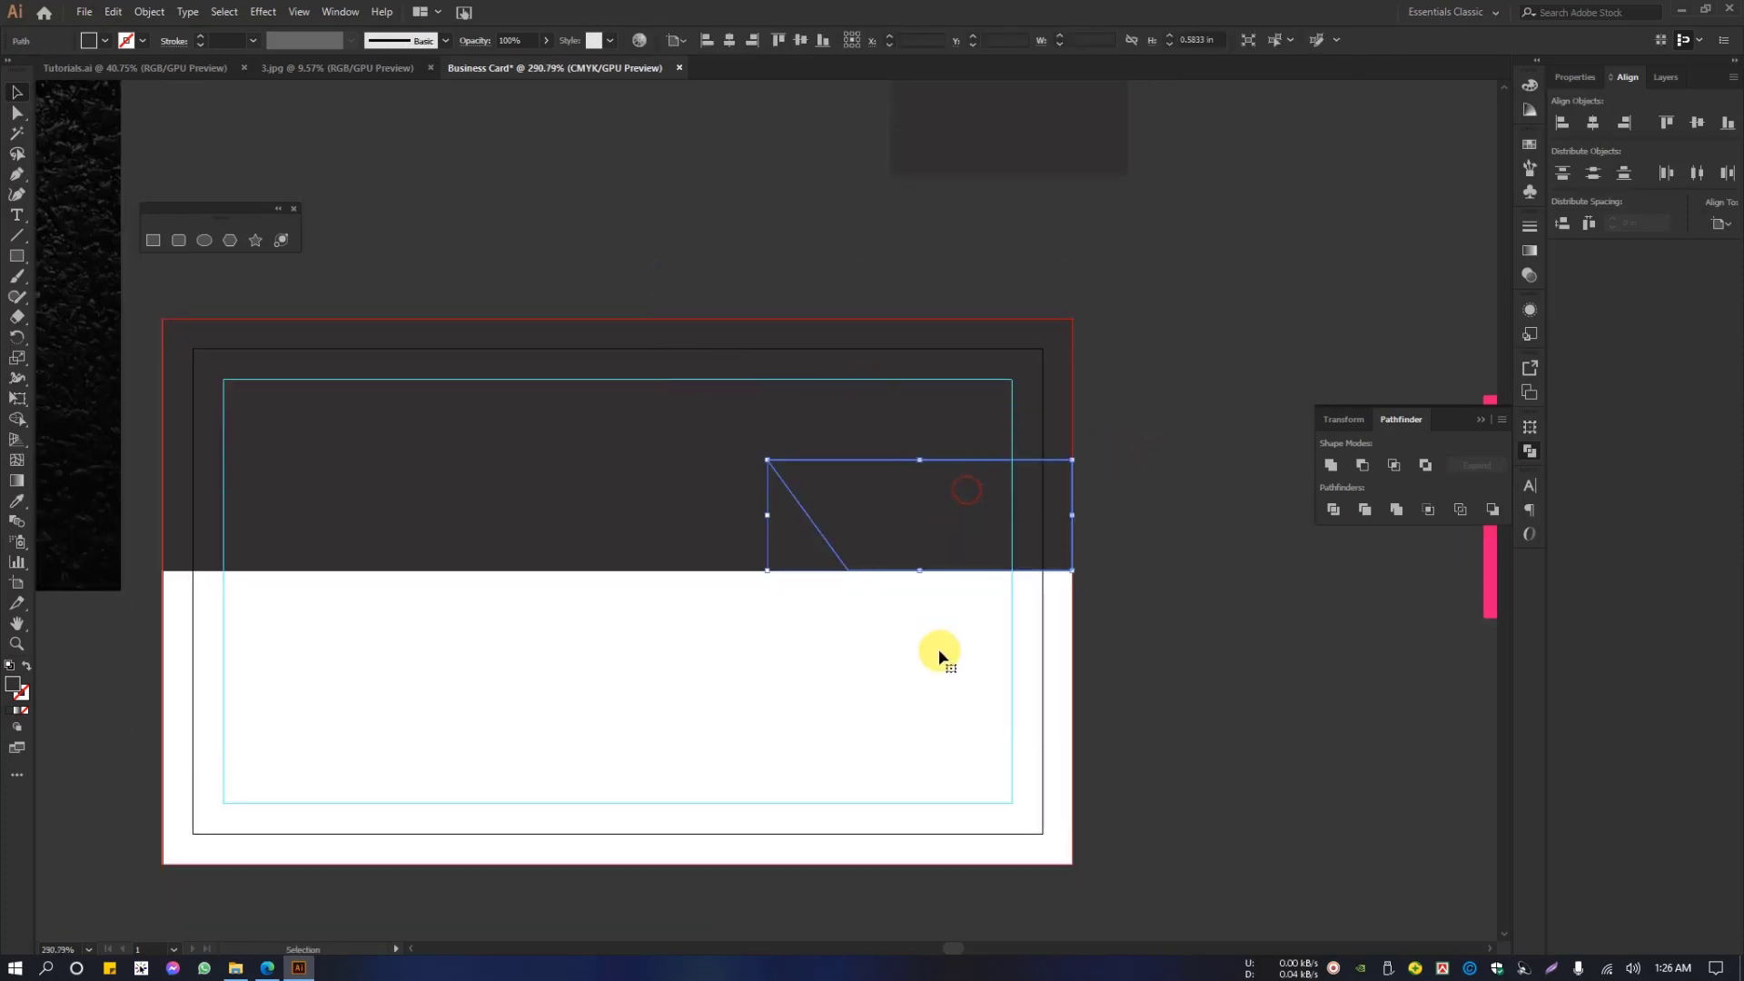
# Alt-drag a copy of the diagonal cutting path half an inch to the right
pyautogui.scroll(-3, 1017, 509)
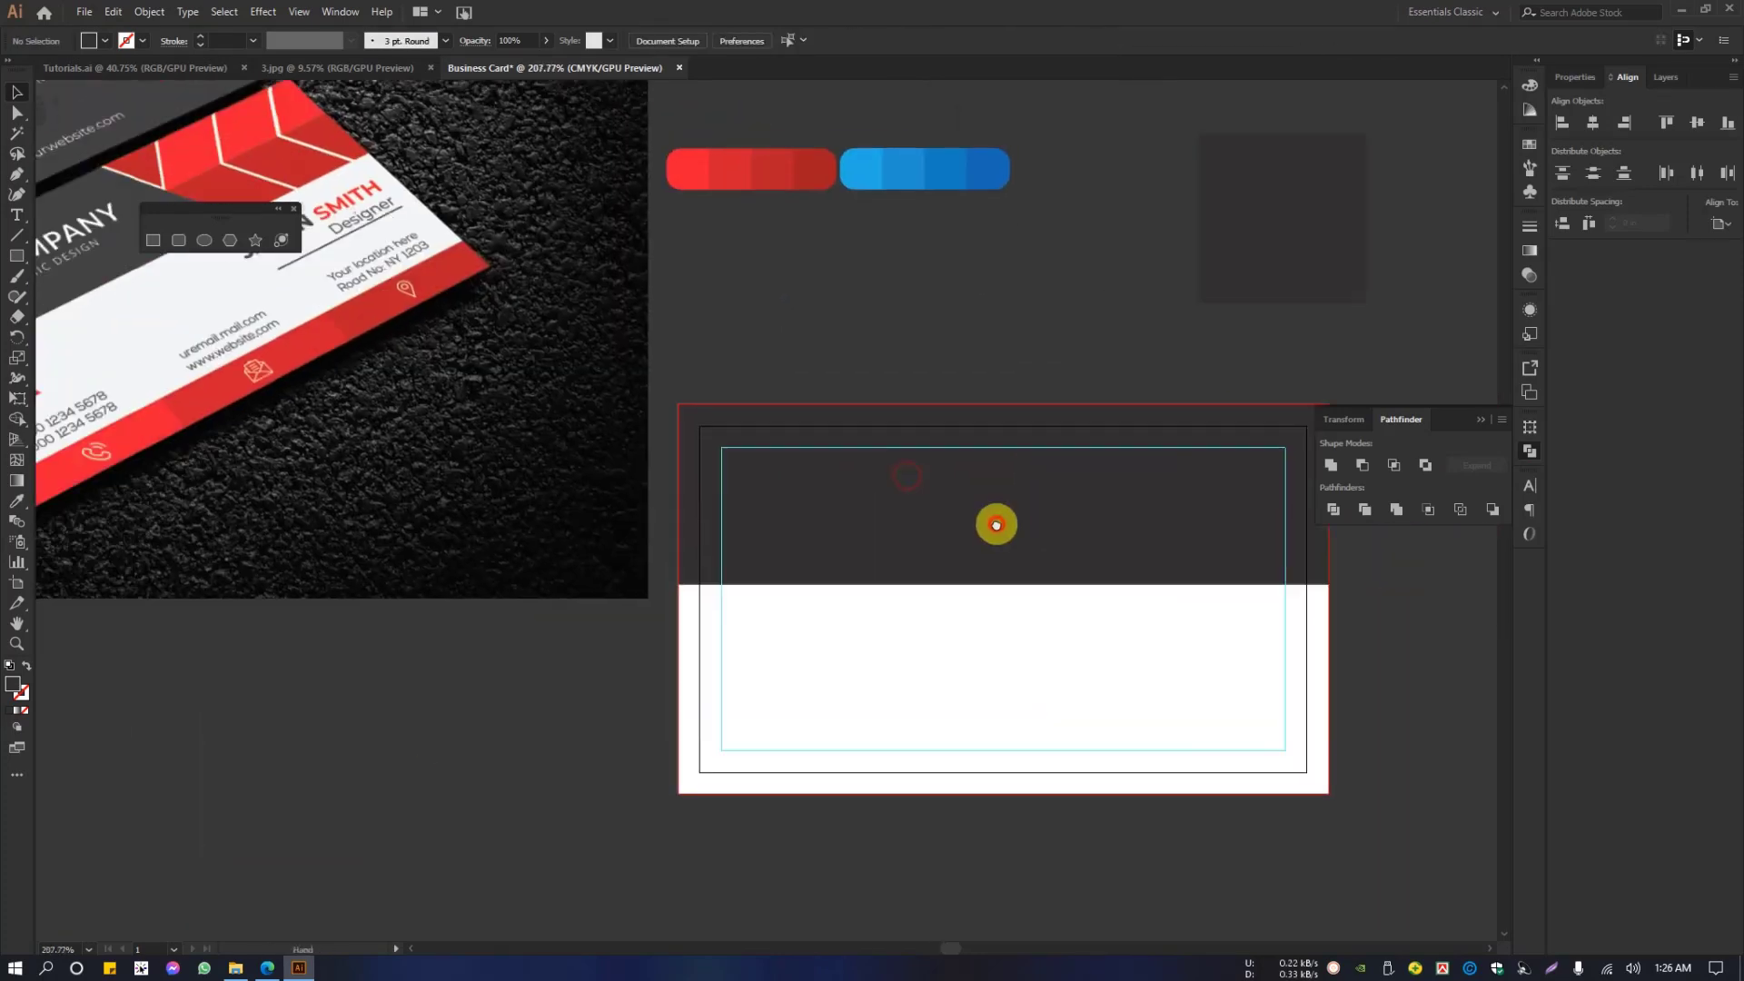
pyautogui.scroll(4, 471, 323)
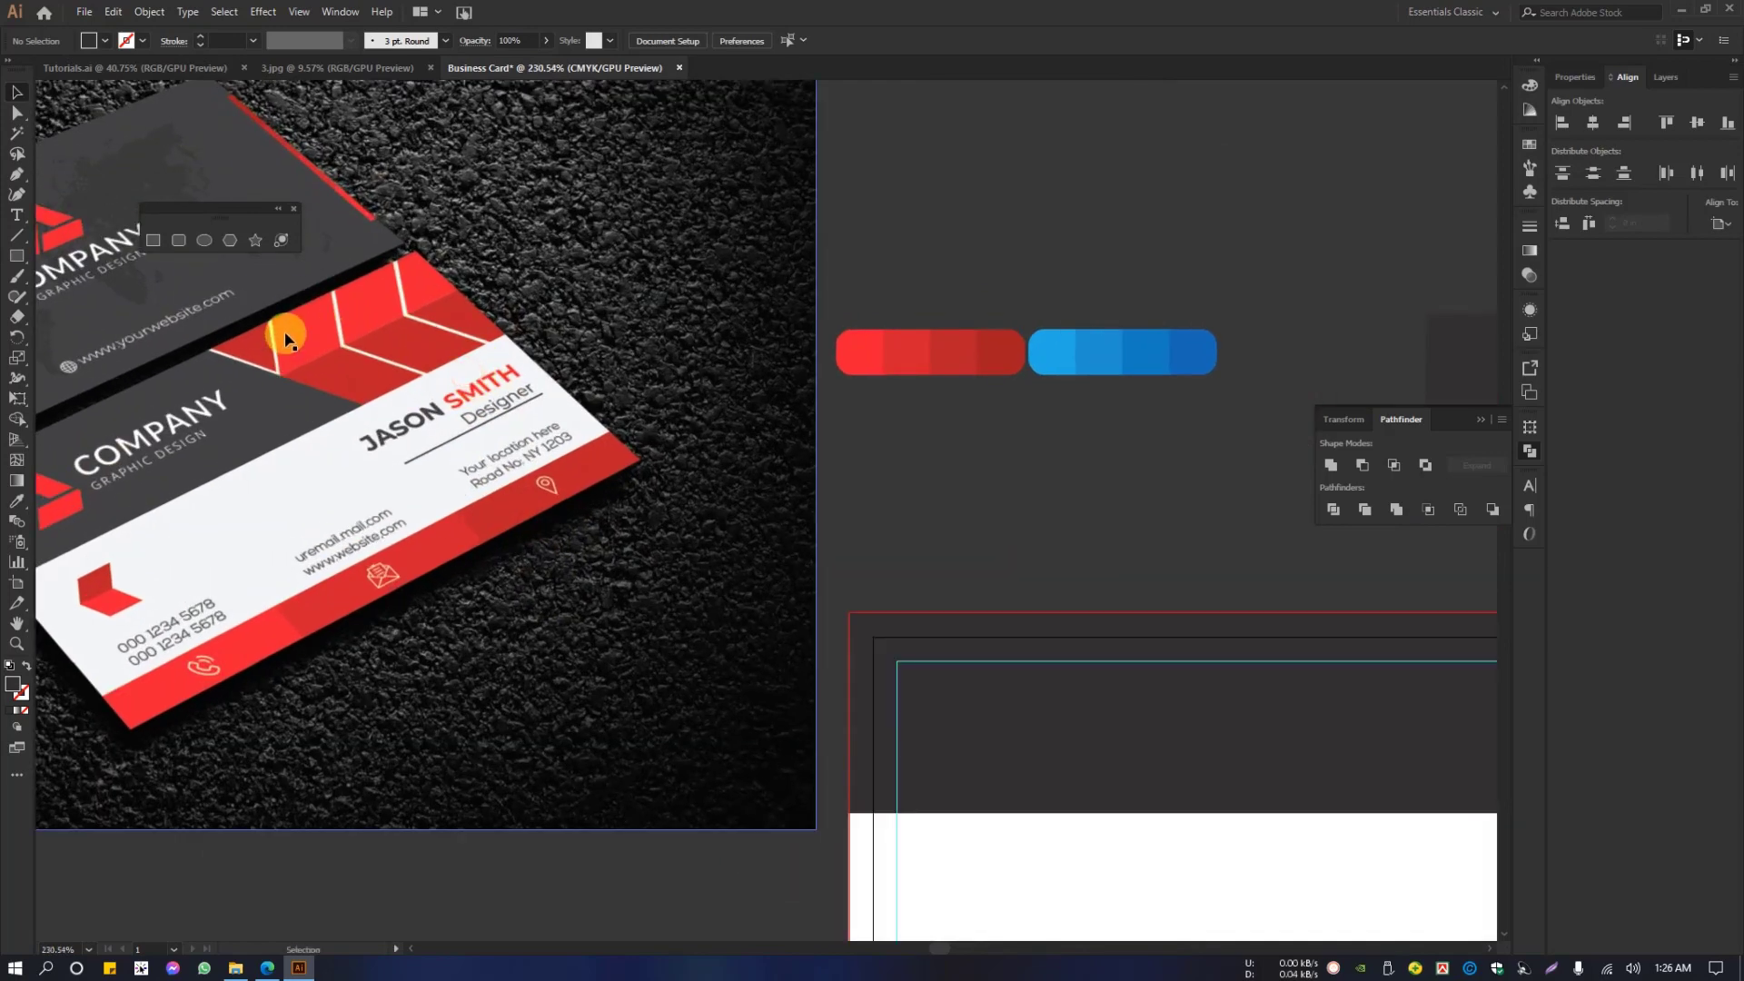
pyautogui.scroll(-2, 848, 498)
pyautogui.scroll(2, 673, 378)
pyautogui.click(627, 502)
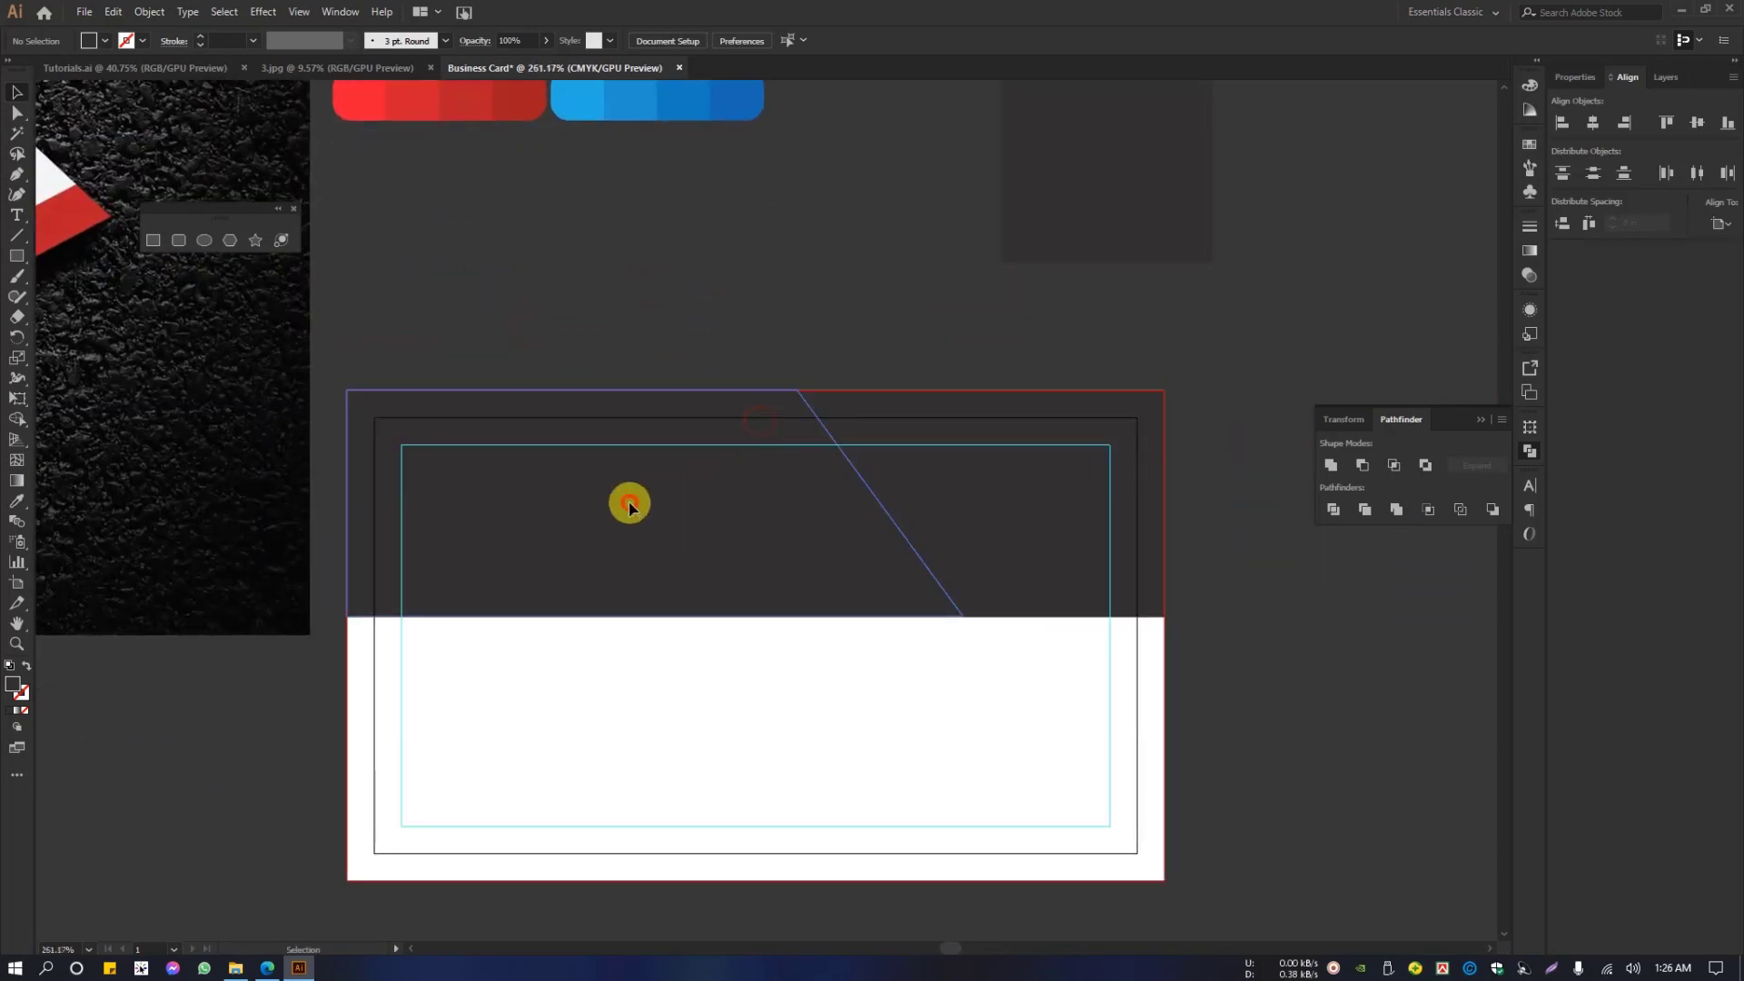
pyautogui.moveTo(741, 546); pyautogui.dragTo(853, 544)
pyautogui.click(1006, 352)
pyautogui.click(984, 420)
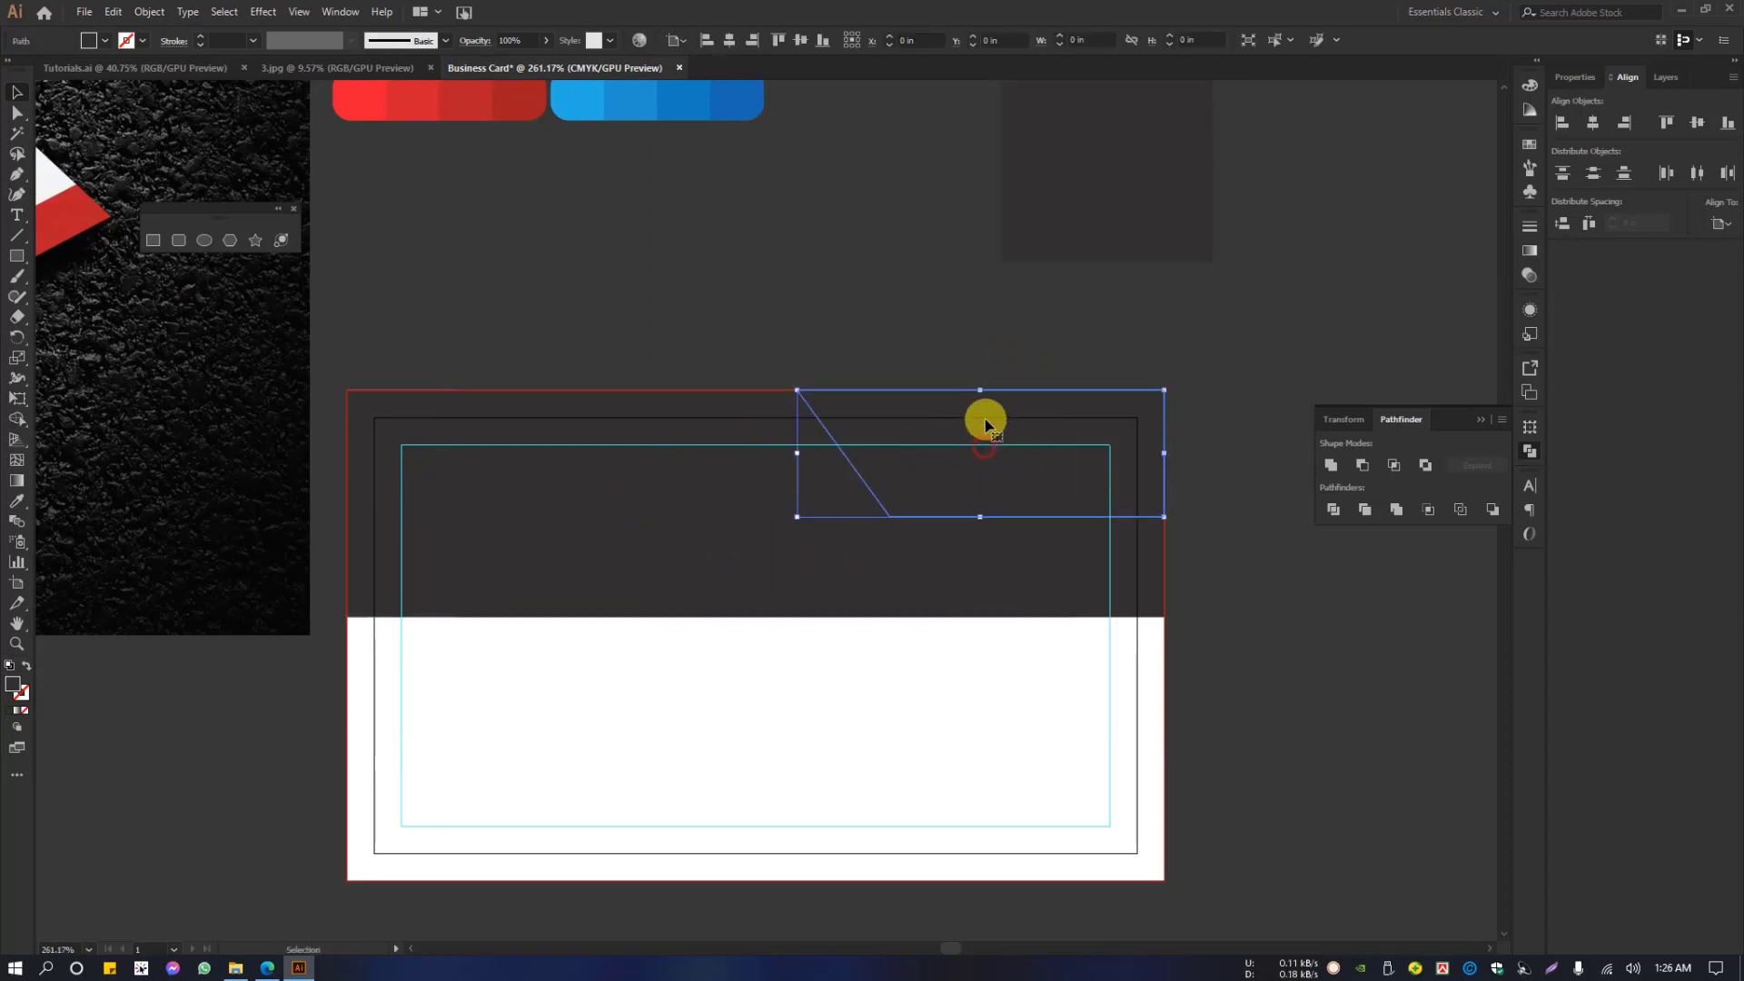
pyautogui.click(982, 341)
# Divide the dark band along both diagonal paths and ungroup the resulting pieces
pyautogui.moveTo(1104, 656); pyautogui.dragTo(1101, 652)
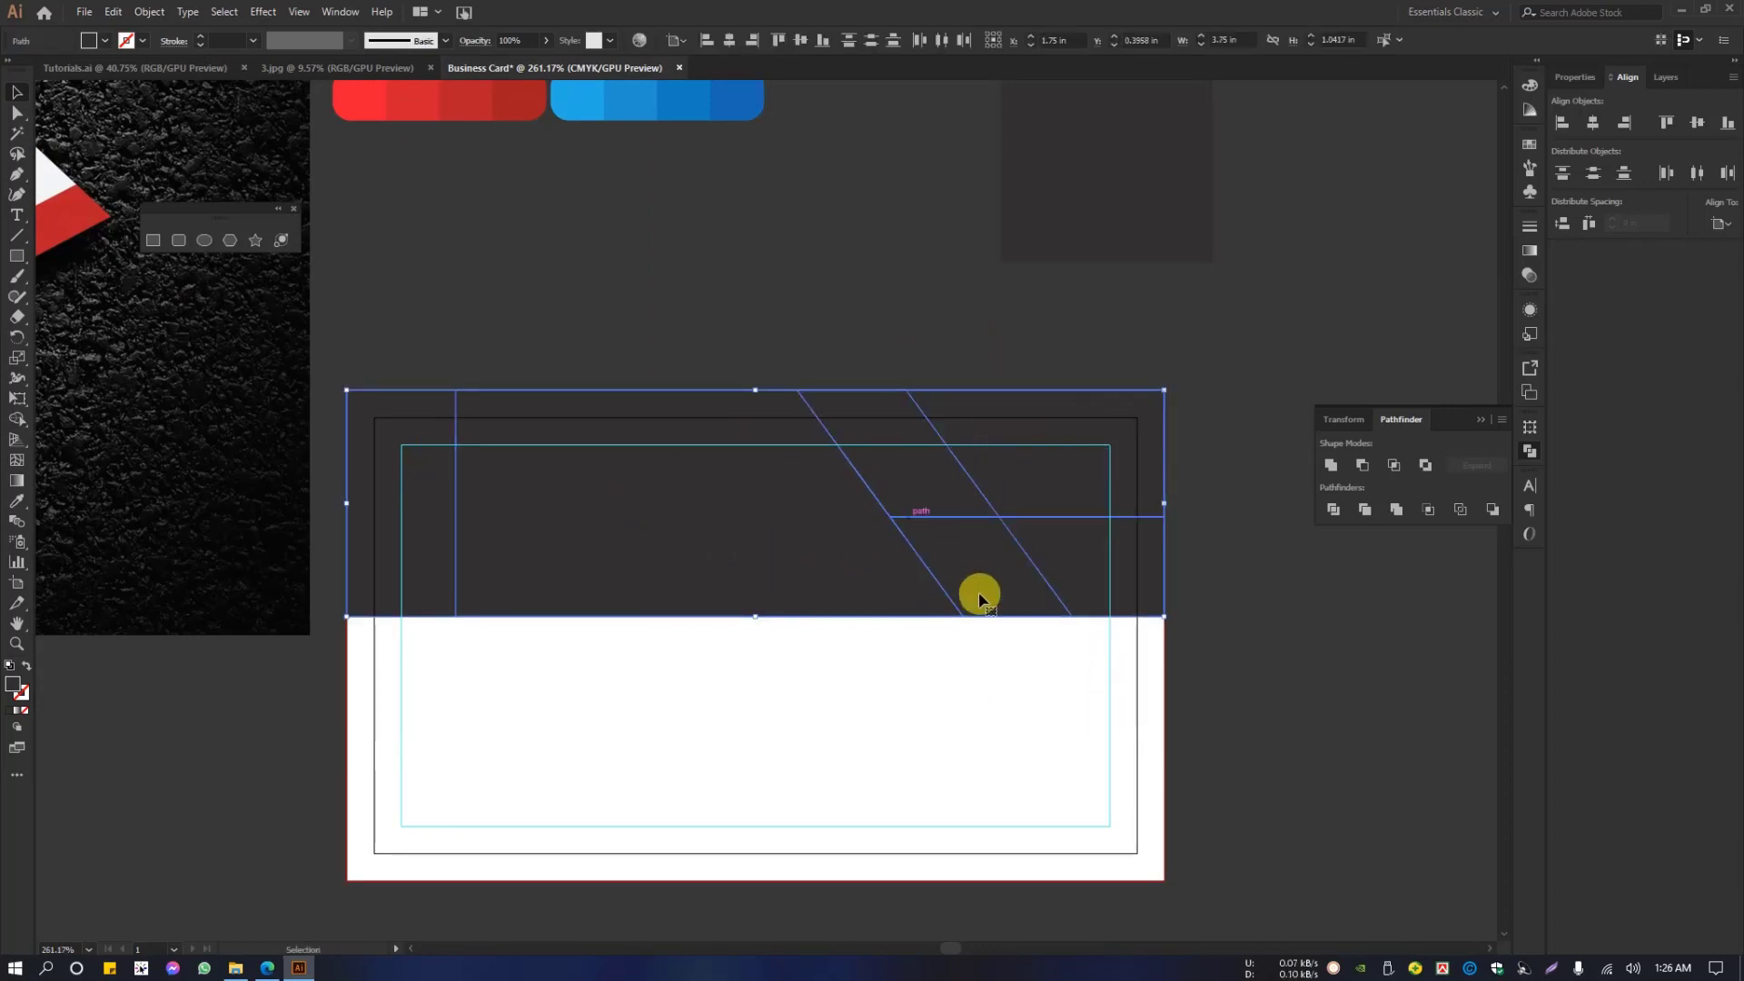
pyautogui.click(913, 345)
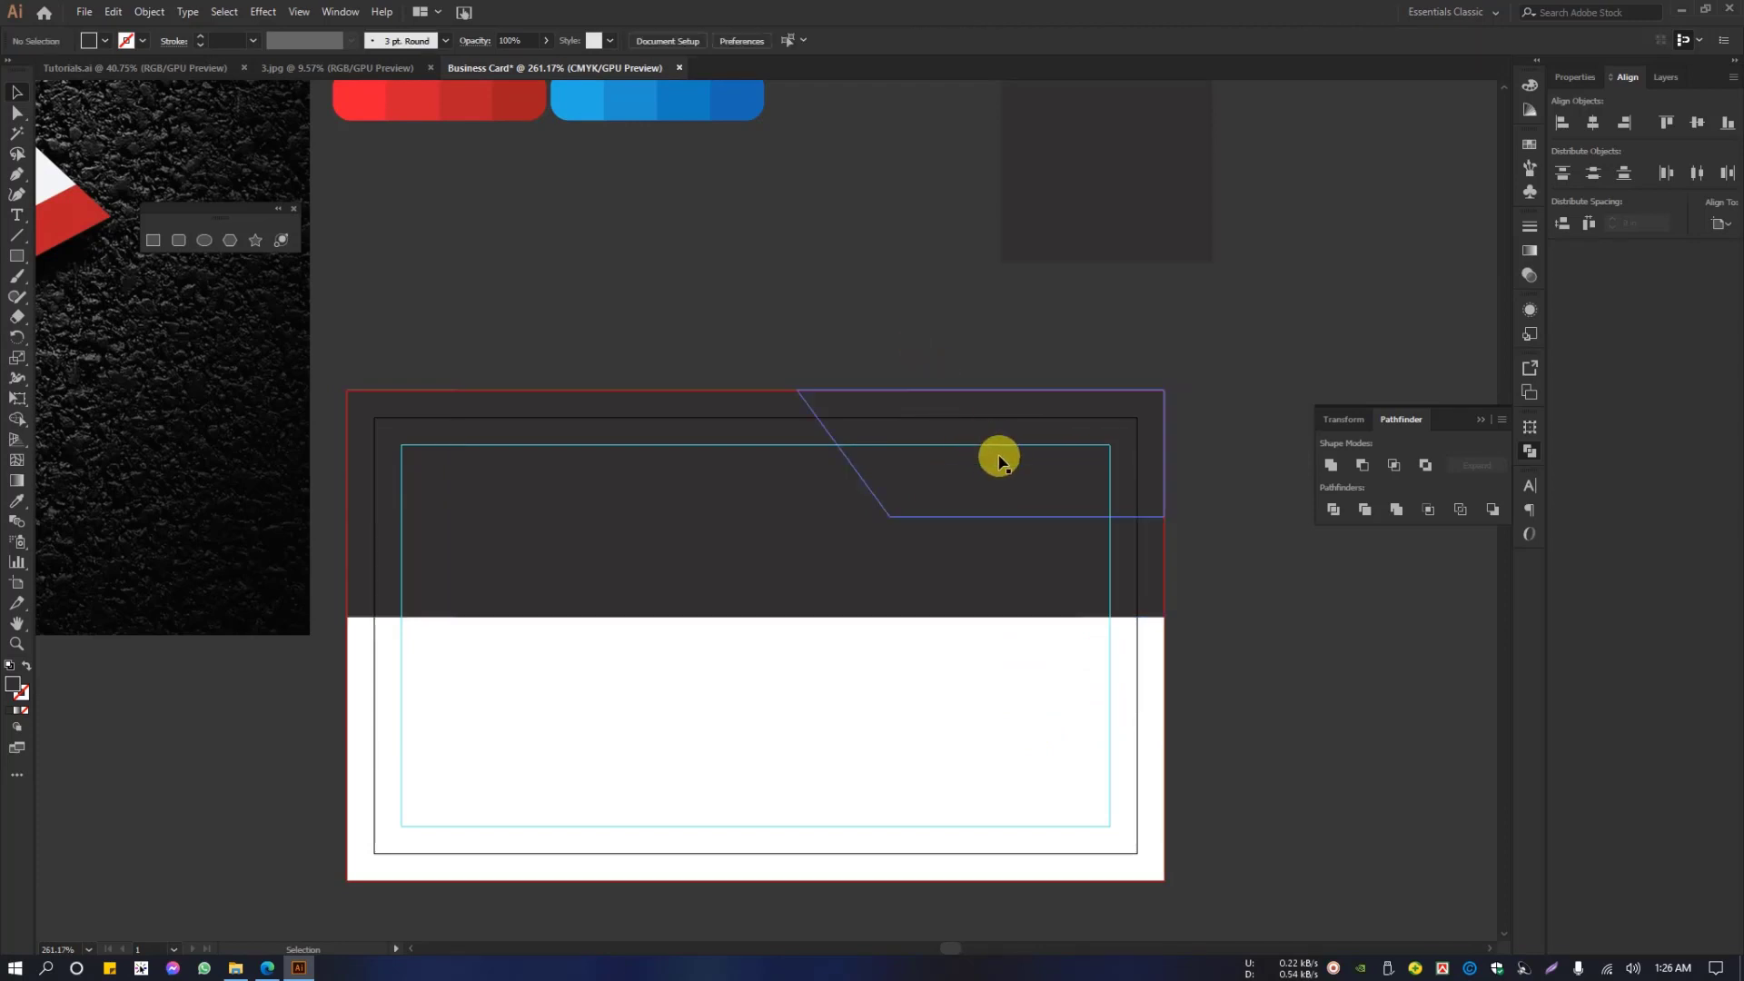
pyautogui.click(1015, 463)
pyautogui.keyDown('shift'); pyautogui.click(840, 519); pyautogui.keyUp('shift')
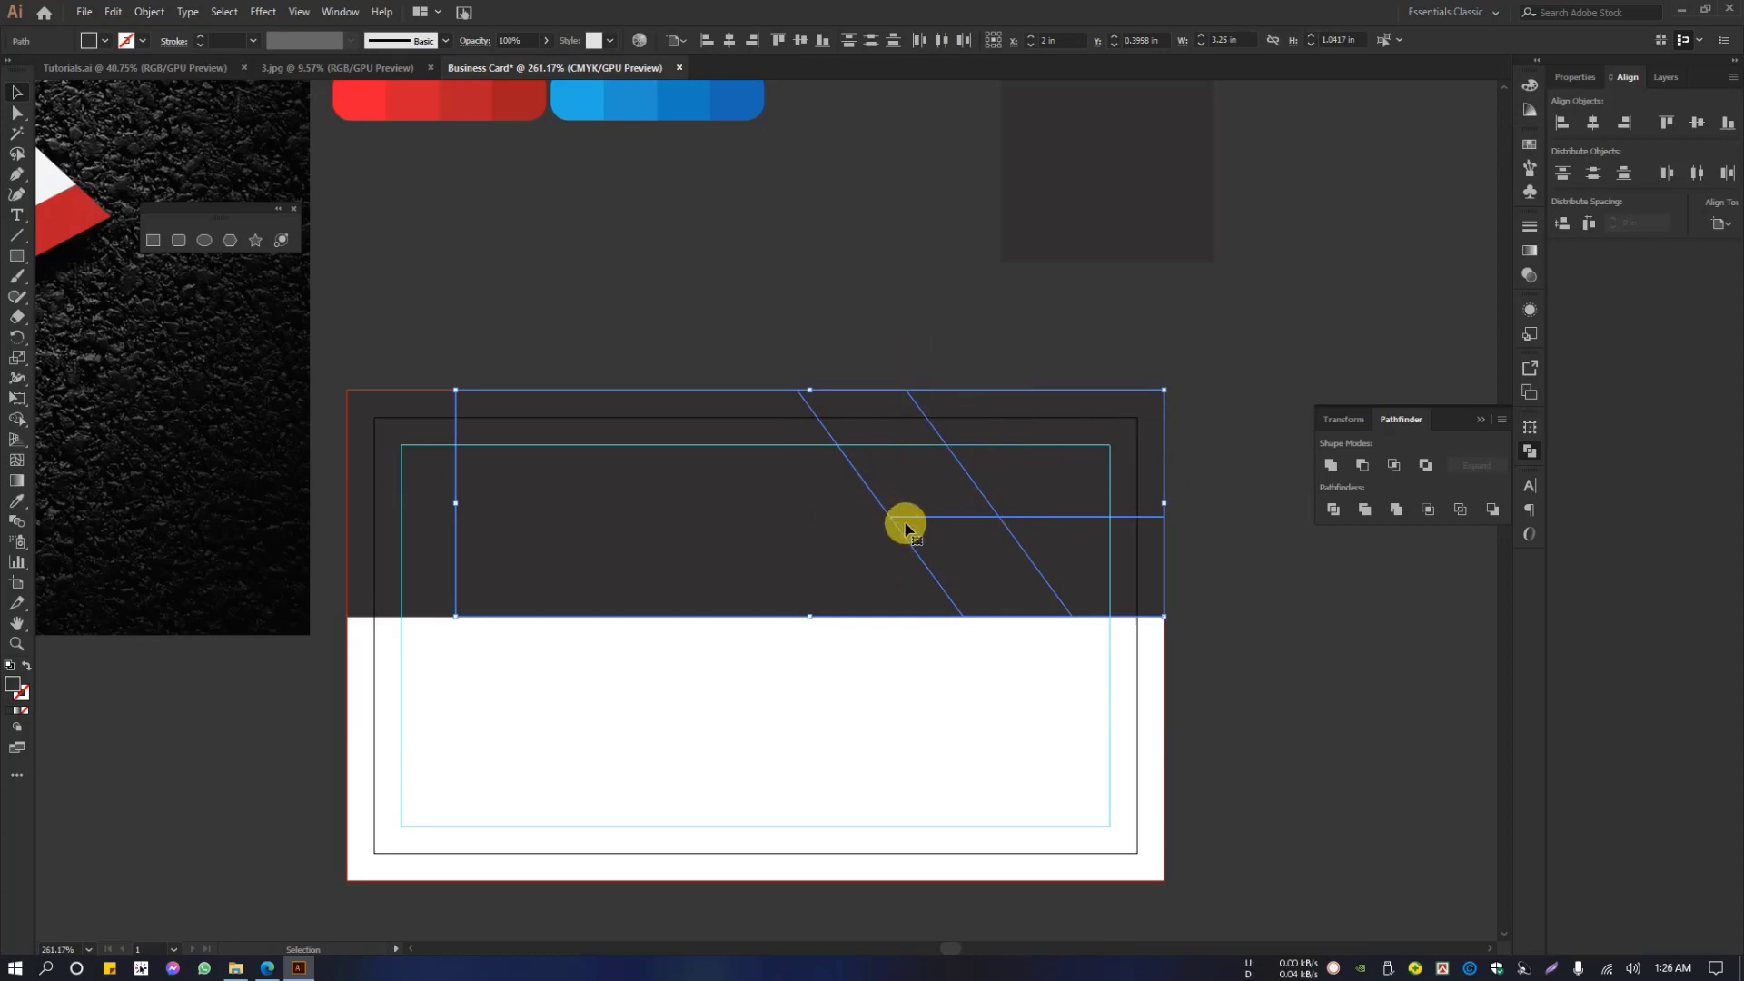
pyautogui.click(1333, 509)
pyautogui.rightClick(1077, 491)
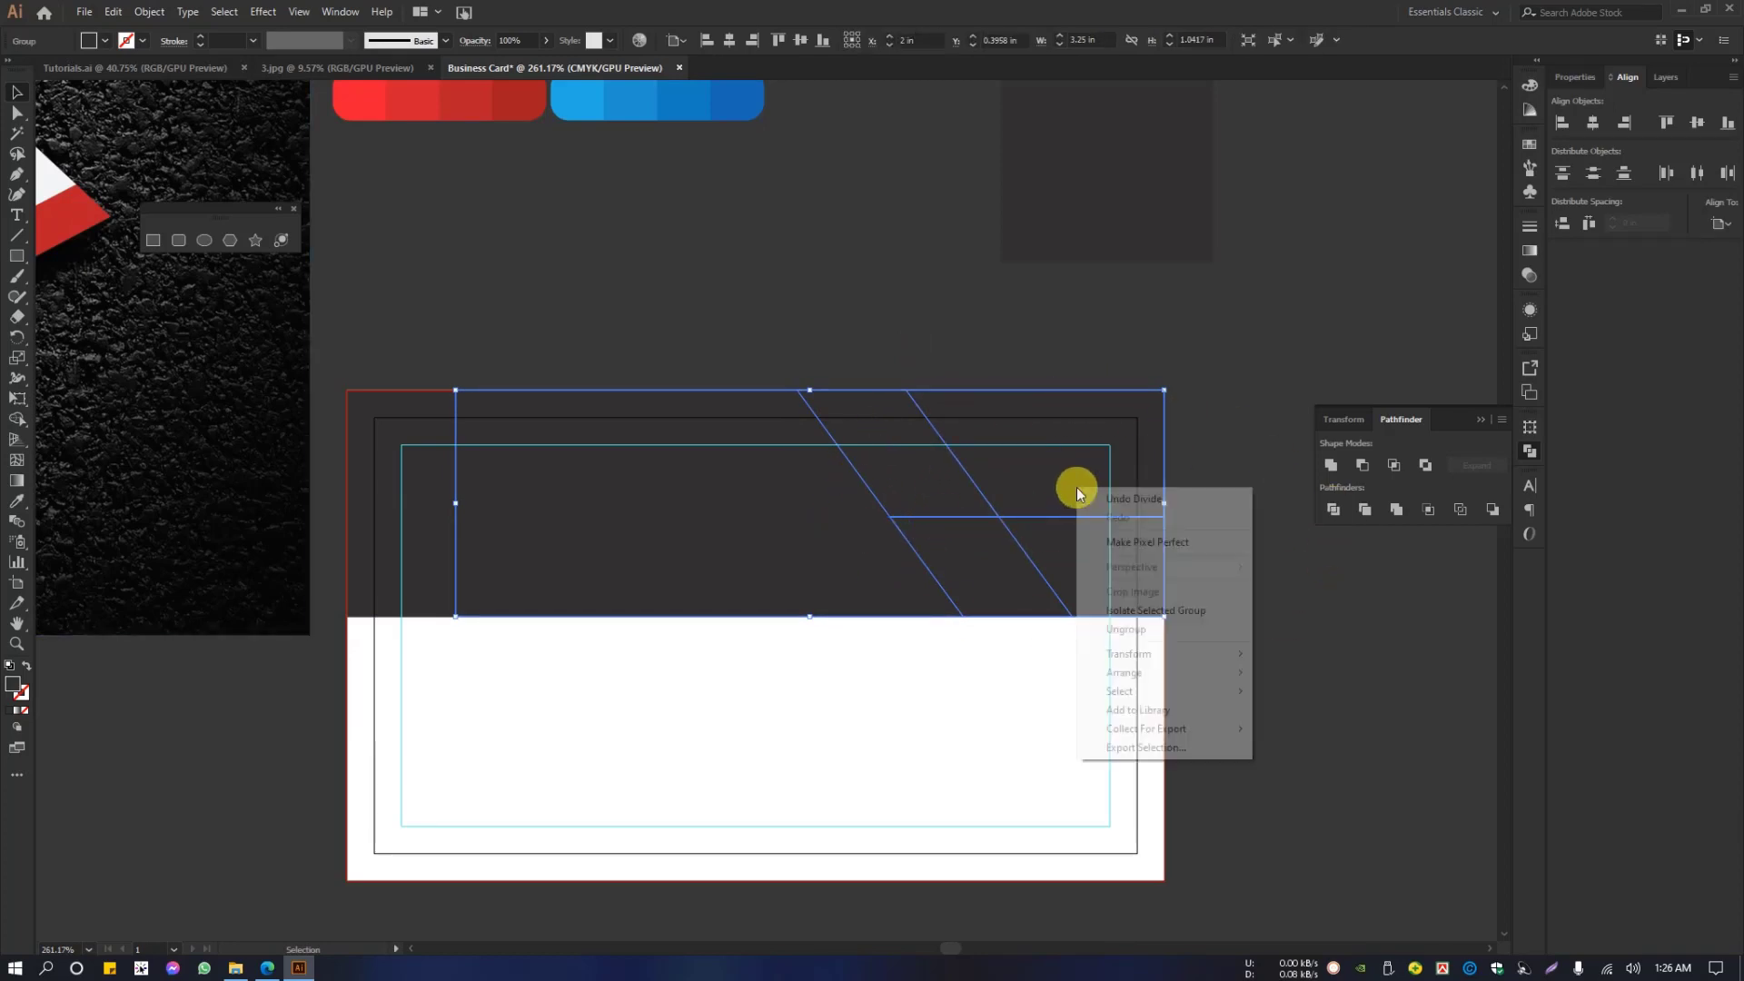
pyautogui.click(1126, 629)
# Delete the top-right corner piece of the dark band
pyautogui.click(1353, 635)
pyautogui.click(865, 566)
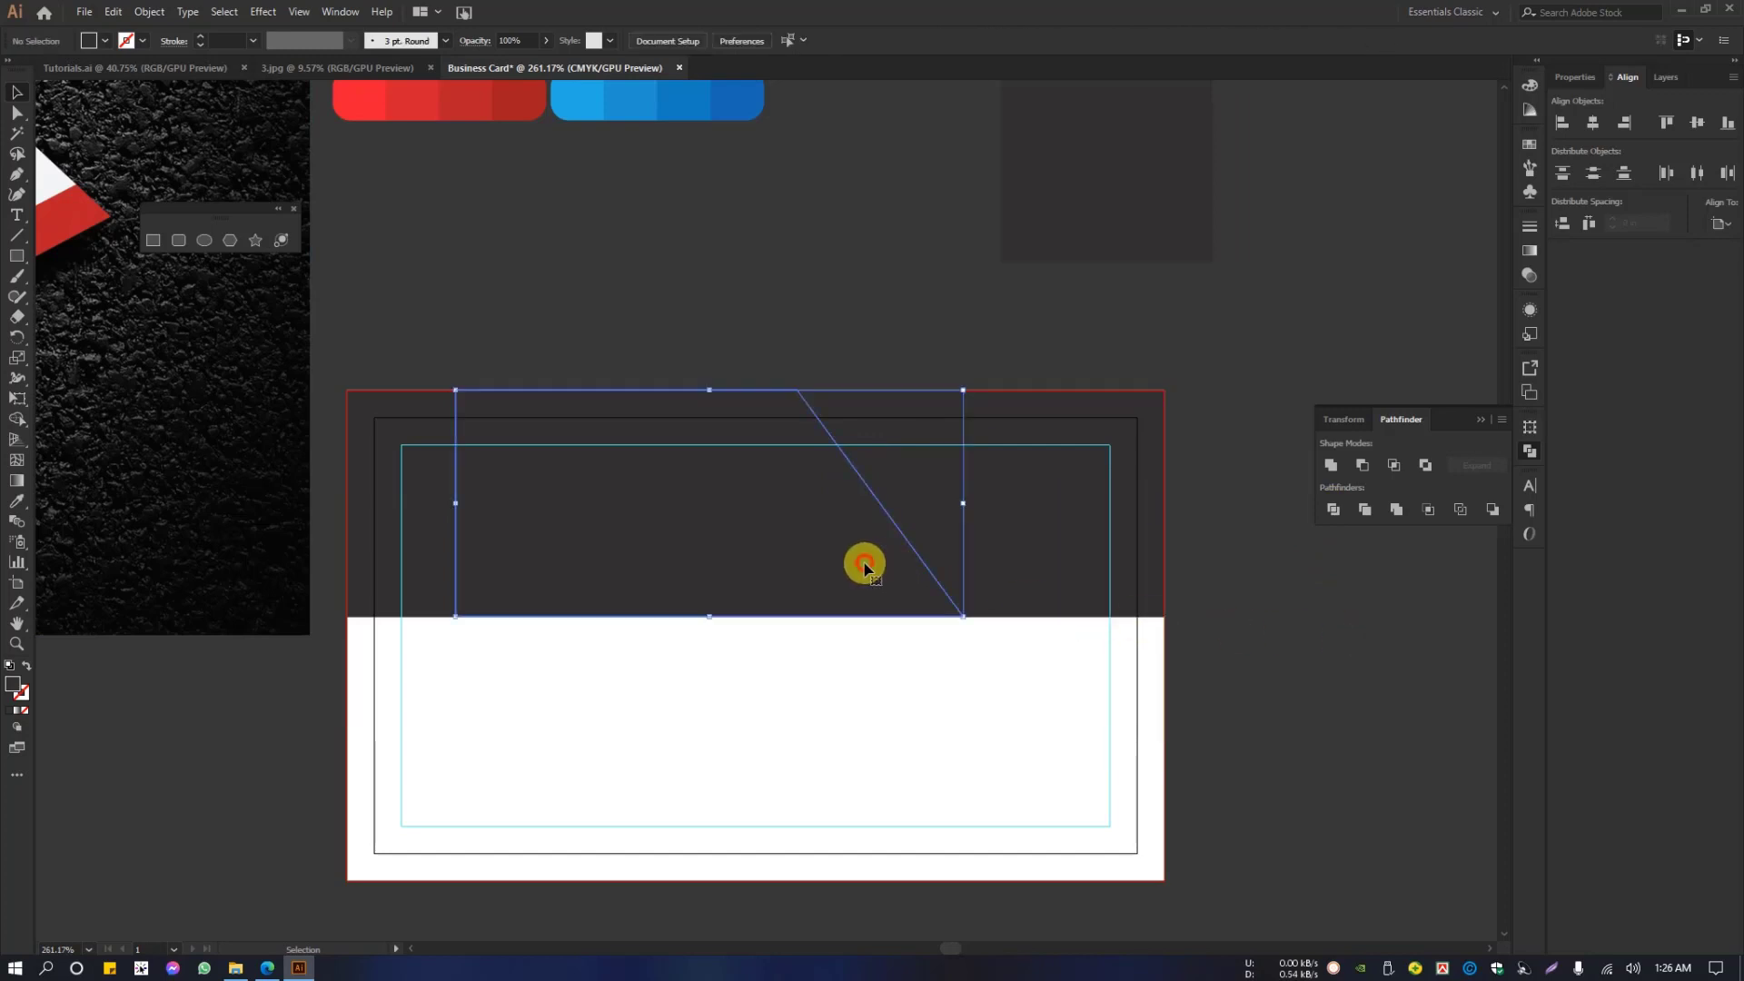
pyautogui.hotkey('ctrl', 'shift', 'a')
pyautogui.click(1053, 454)
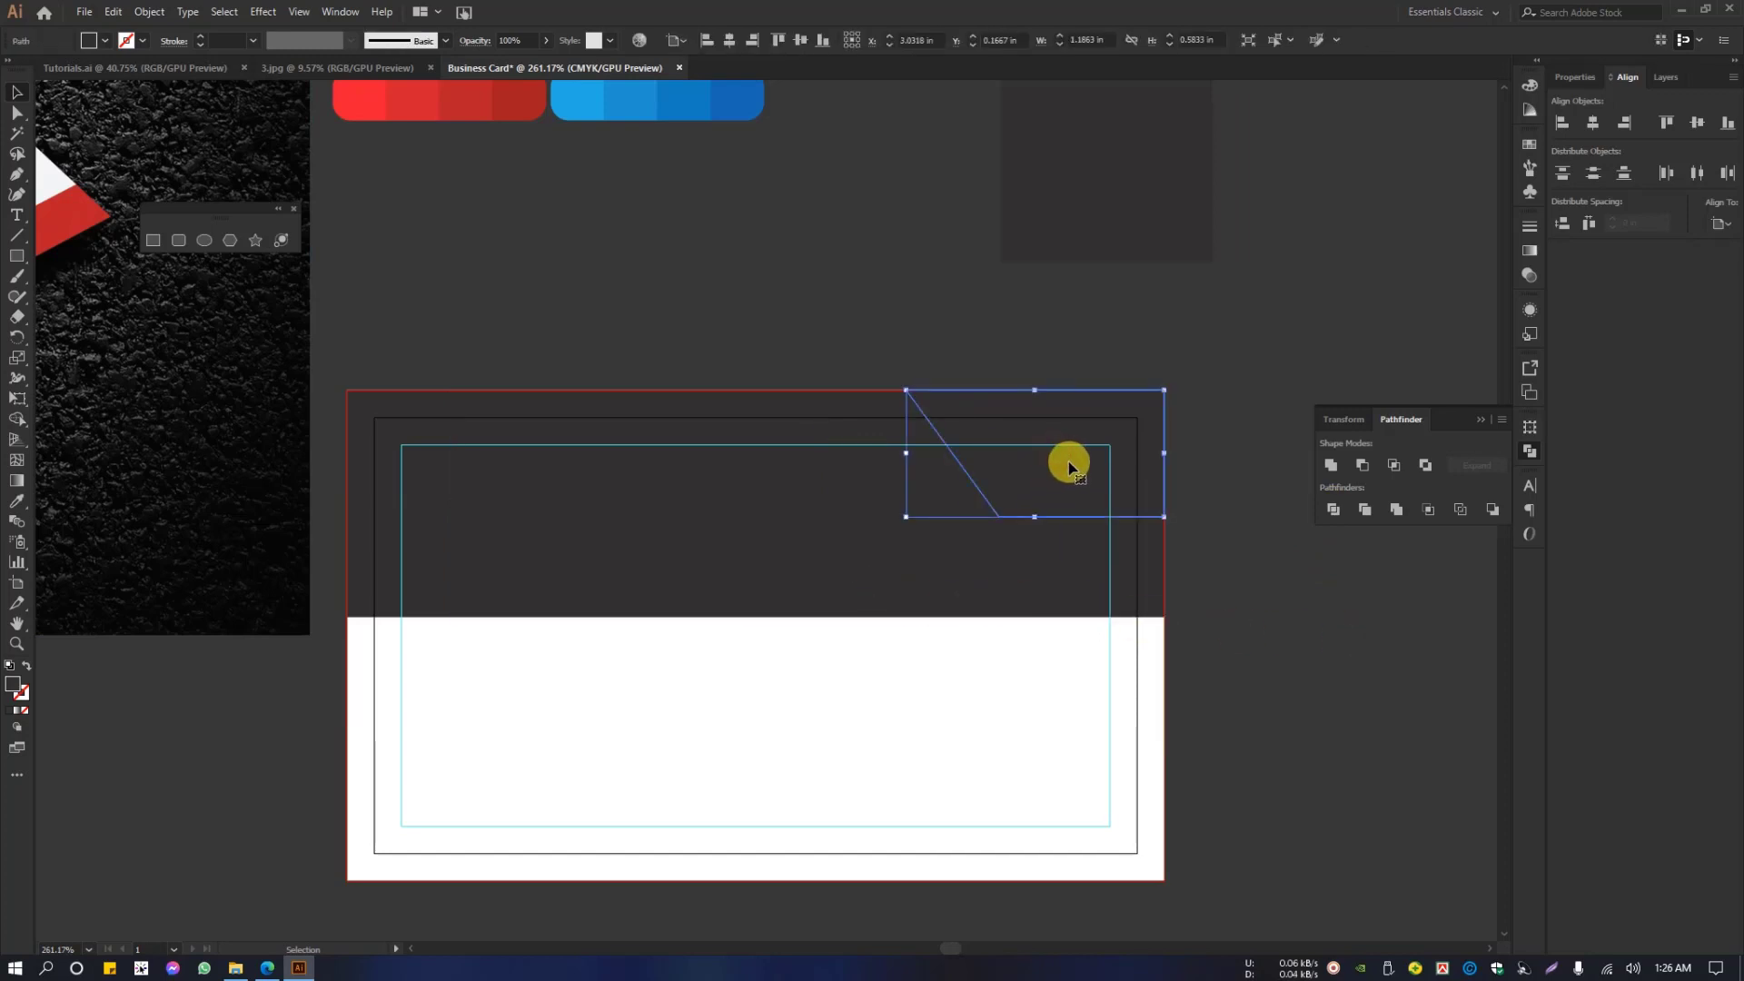
pyautogui.press('Delete')
# Test-move the divided pieces to verify the cut, undoing each move, and re-centre the card
pyautogui.moveTo(1077, 563); pyautogui.dragTo(1214, 495)
pyautogui.hotkey('ctrl', 'z')
pyautogui.click(829, 556)
pyautogui.moveTo(829, 557); pyautogui.dragTo(828, 642)
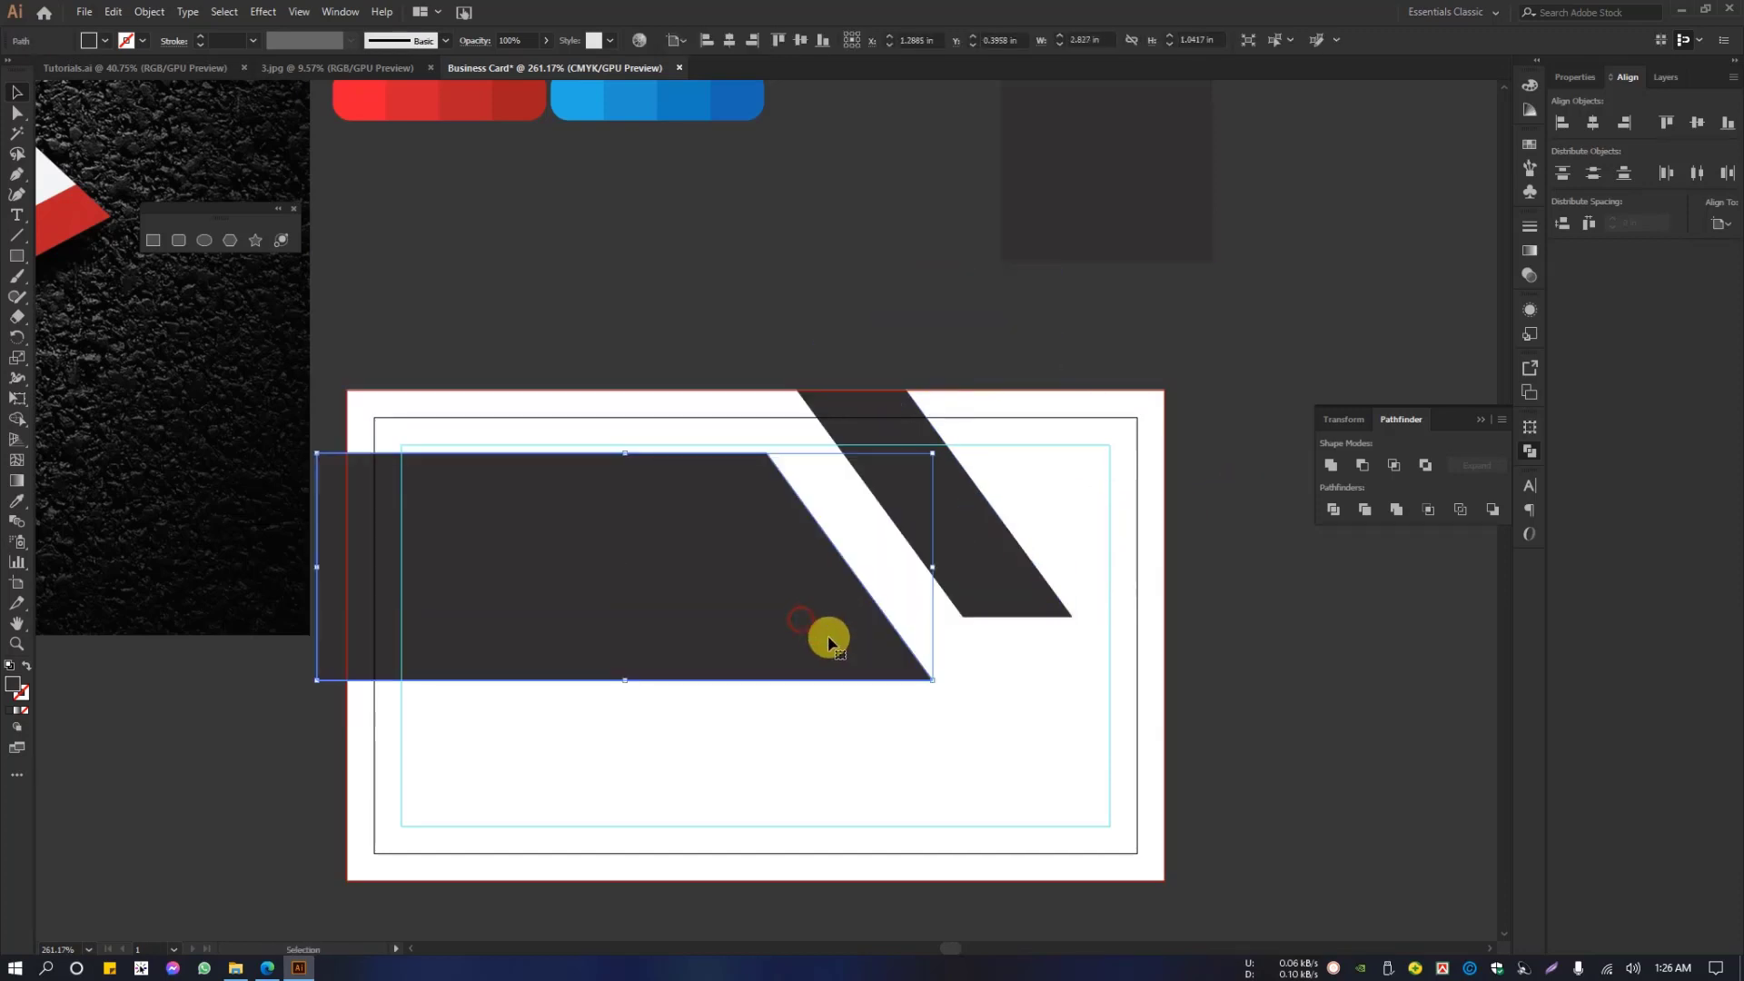
pyautogui.hotkey('ctrl', 'z')
pyautogui.click(1060, 383)
pyautogui.scroll(-2, 987, 497)
pyautogui.moveTo(994, 498); pyautogui.dragTo(968, 567)
pyautogui.scroll(2, 936, 553)
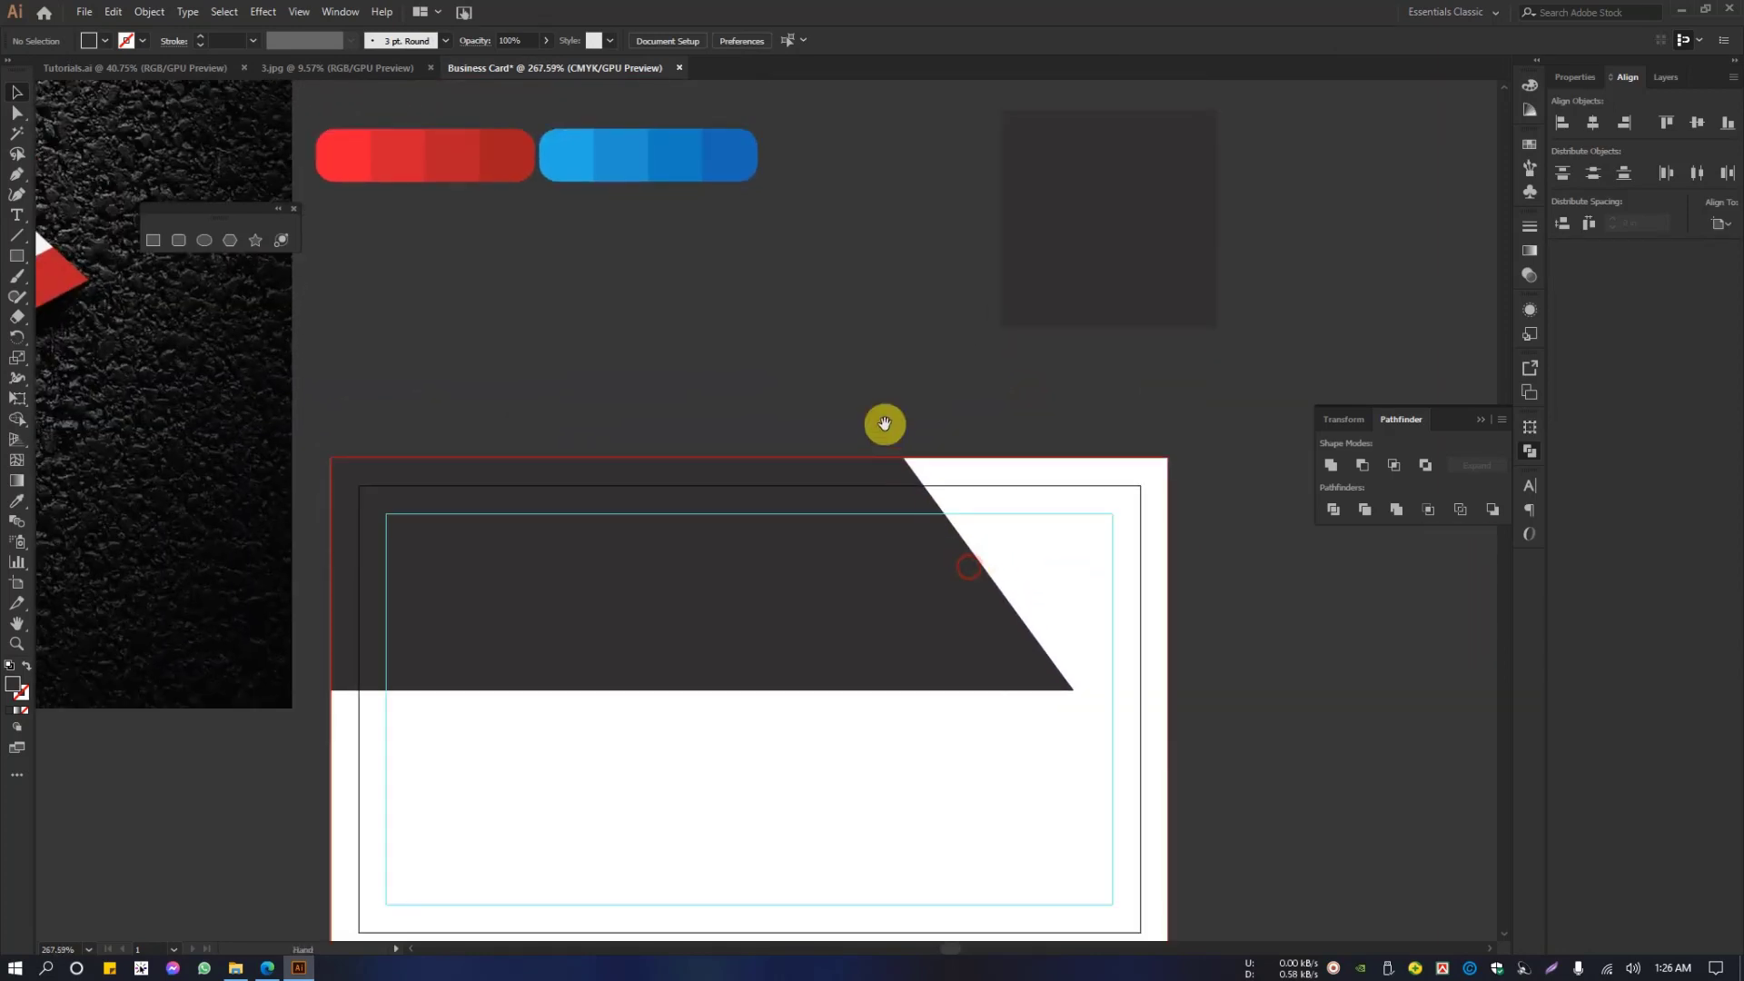
# Fill the small upper slanted piece with light blue sampled from the swatch bar
pyautogui.moveTo(860, 405); pyautogui.dragTo(902, 472)
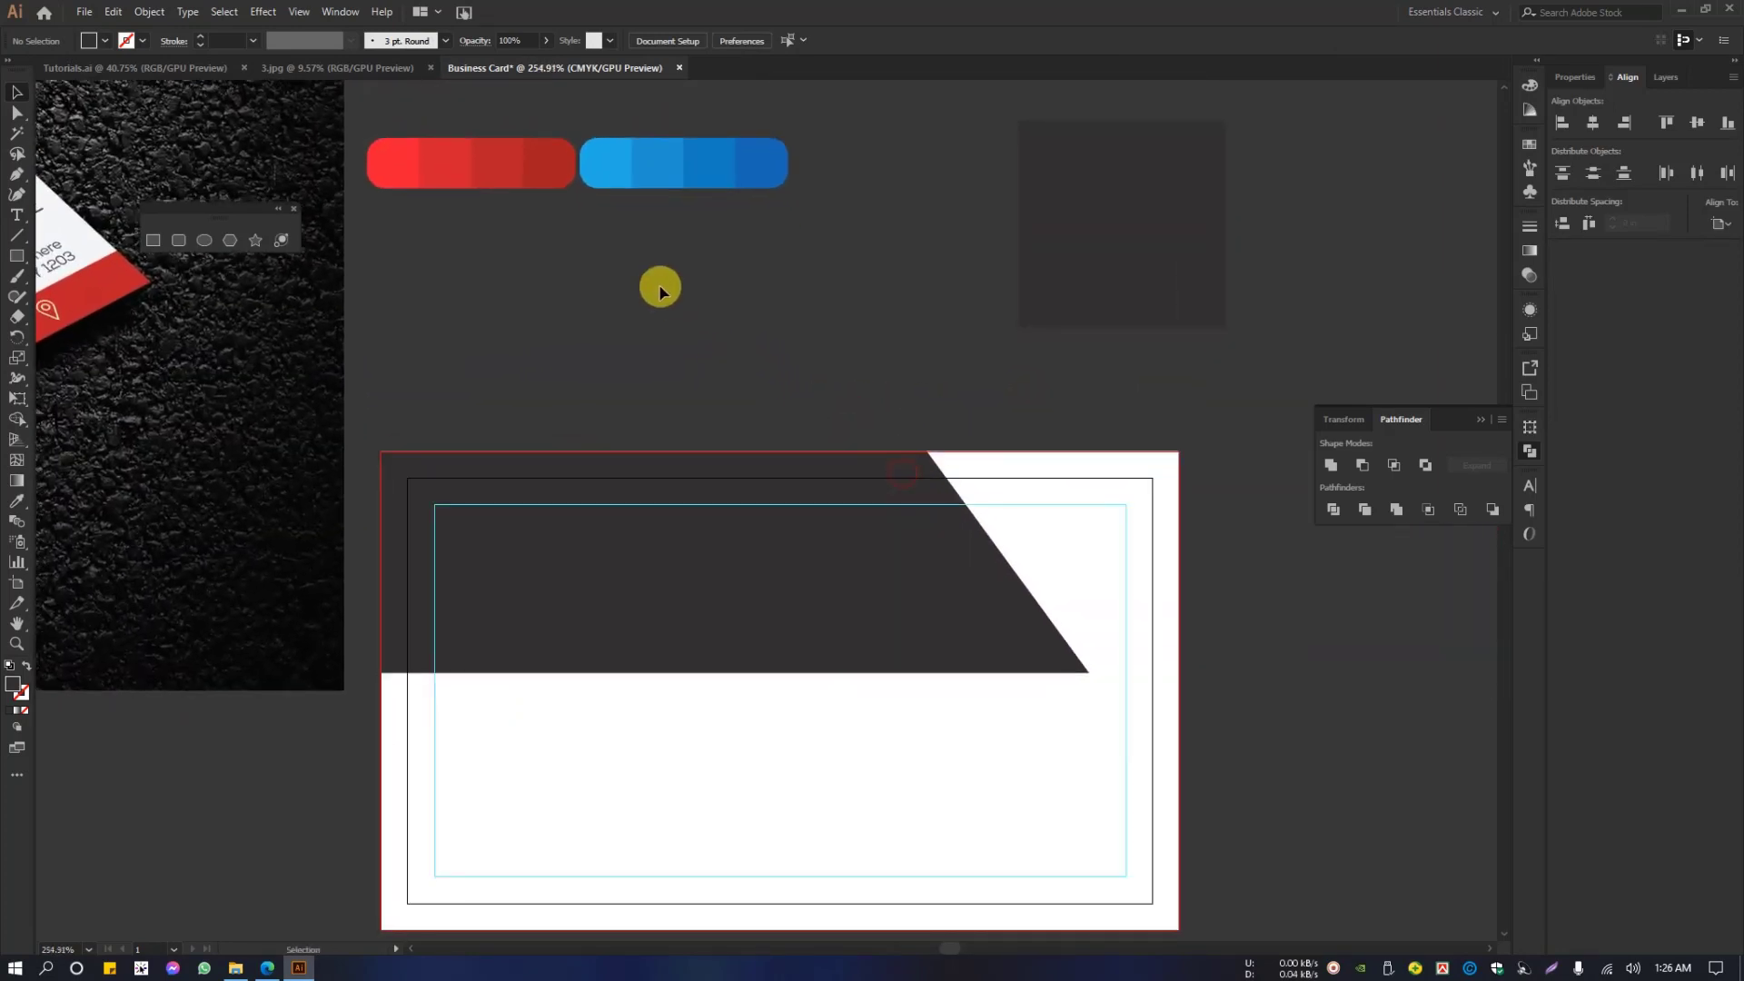
pyautogui.scroll(-2, 918, 400)
pyautogui.scroll(2, 911, 405)
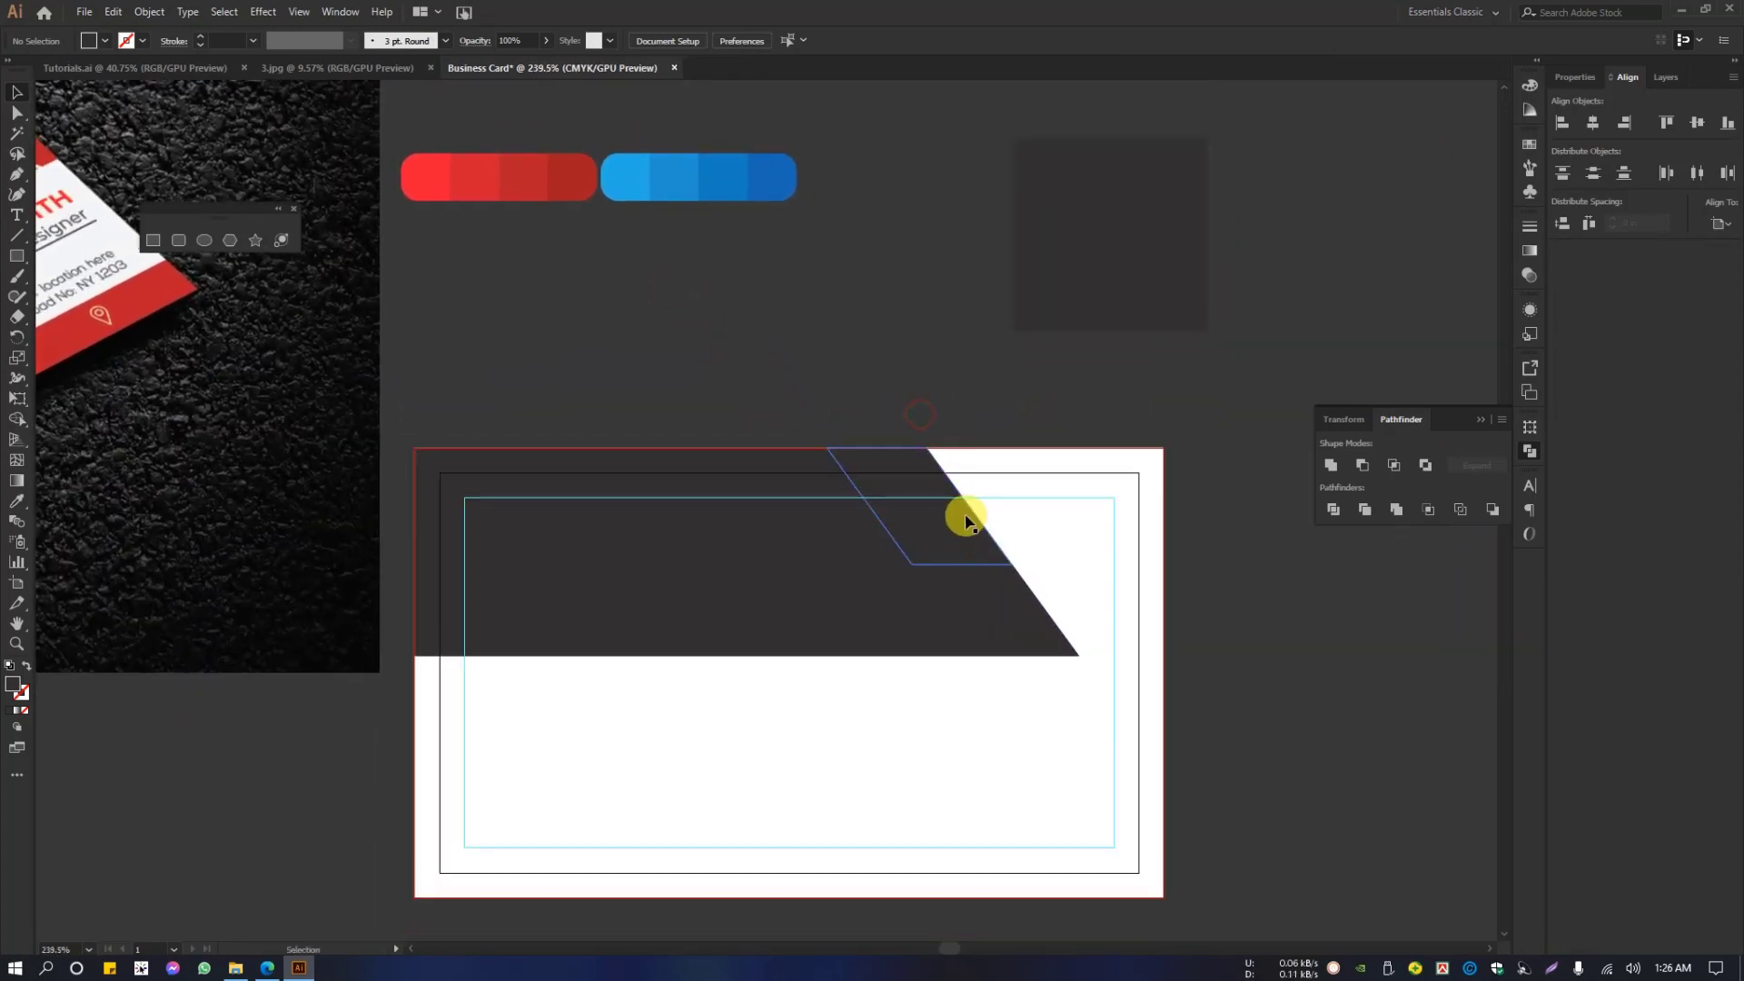
pyautogui.scroll(-2, 967, 520)
pyautogui.moveTo(891, 455); pyautogui.dragTo(970, 537)
pyautogui.scroll(-1, 946, 514)
pyautogui.scroll(1, 820, 489)
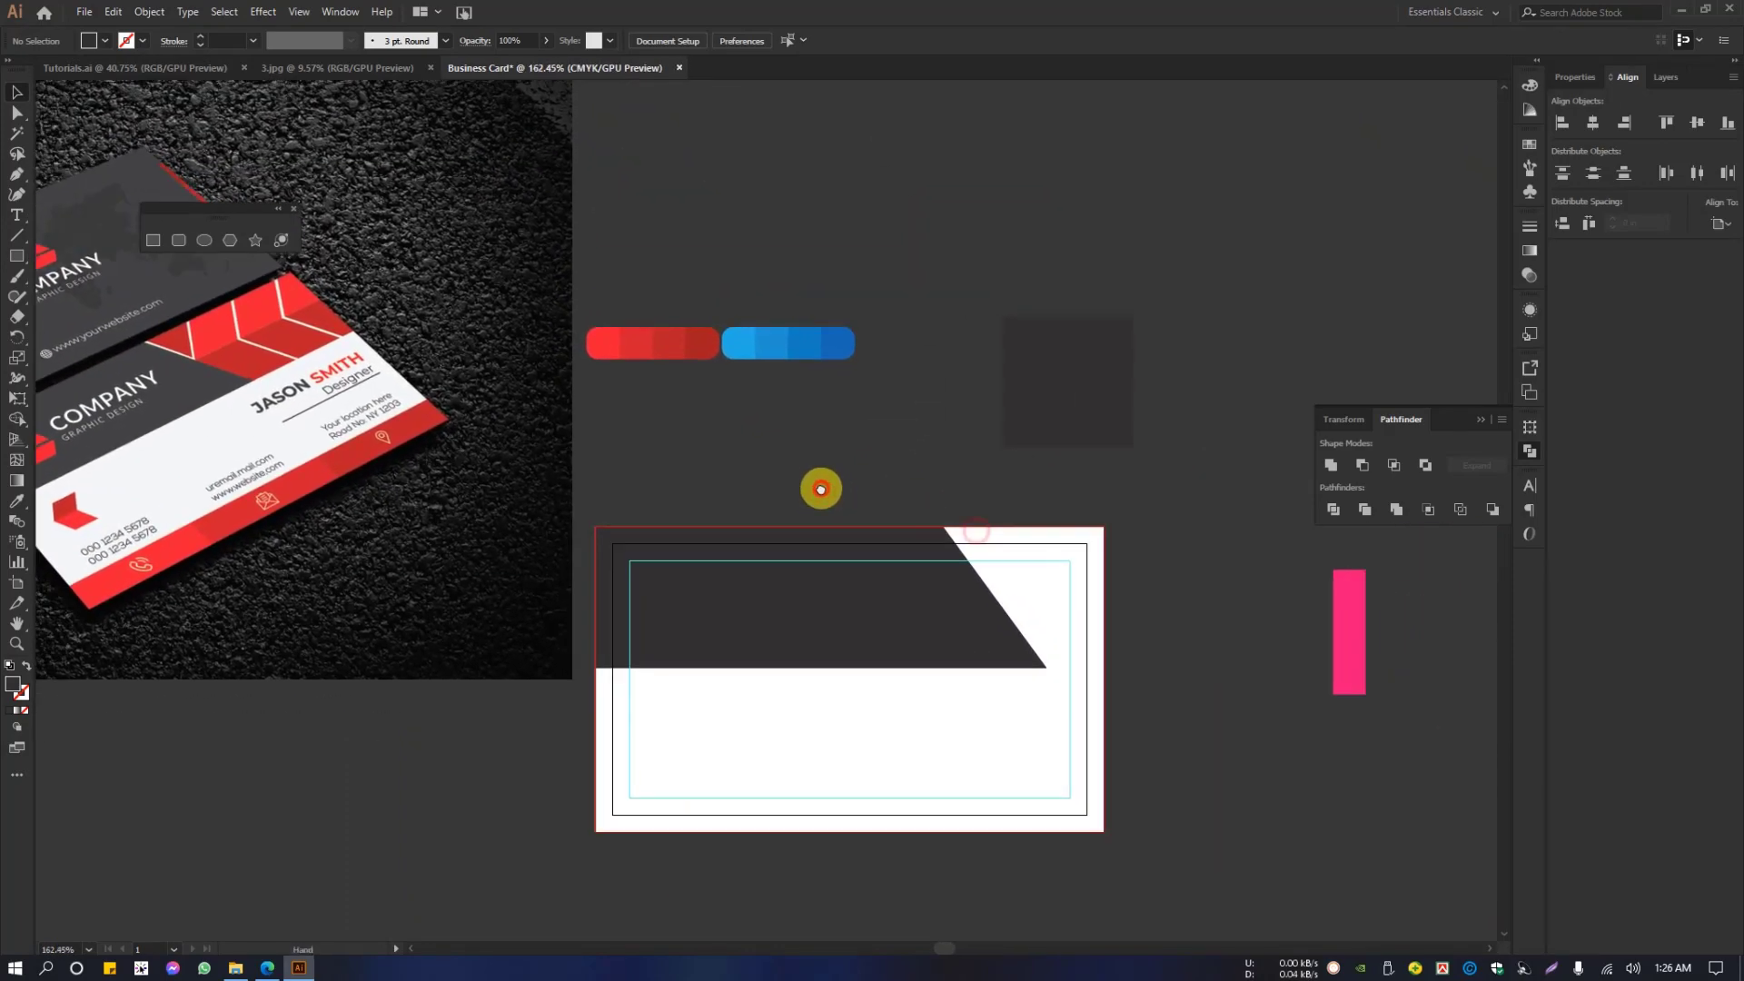
pyautogui.scroll(1, 863, 522)
pyautogui.click(897, 550)
pyautogui.press('i')
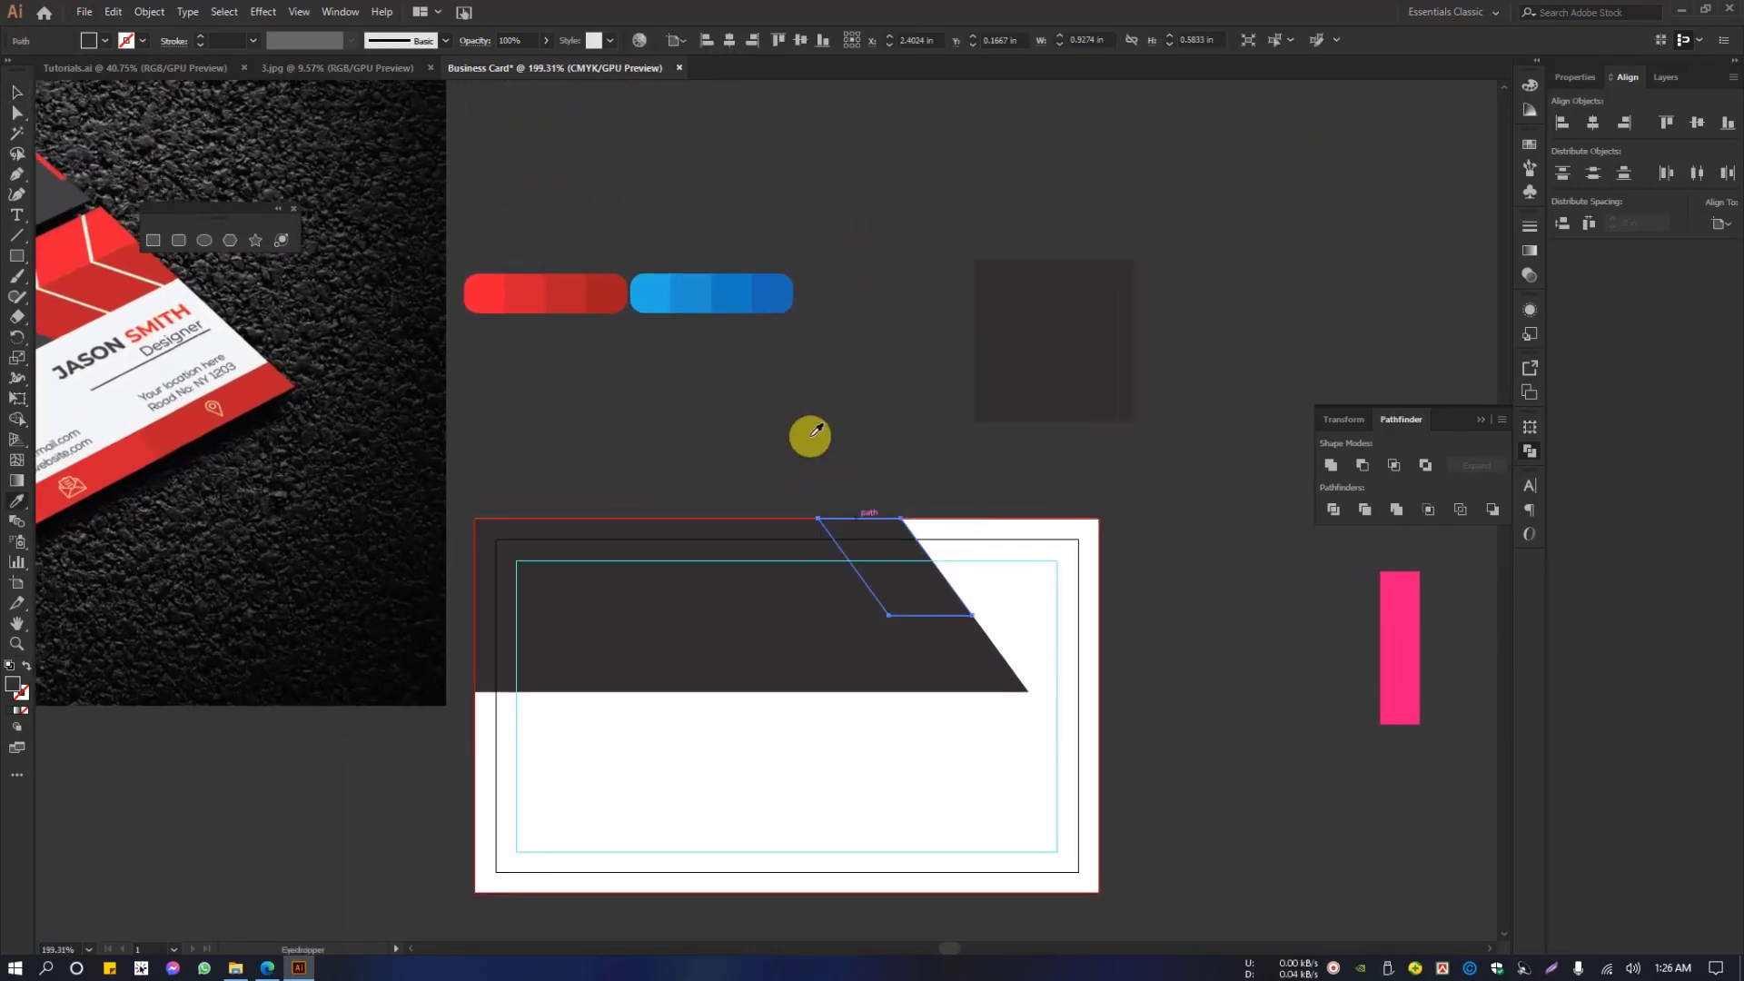
pyautogui.click(654, 293)
pyautogui.click(17, 91)
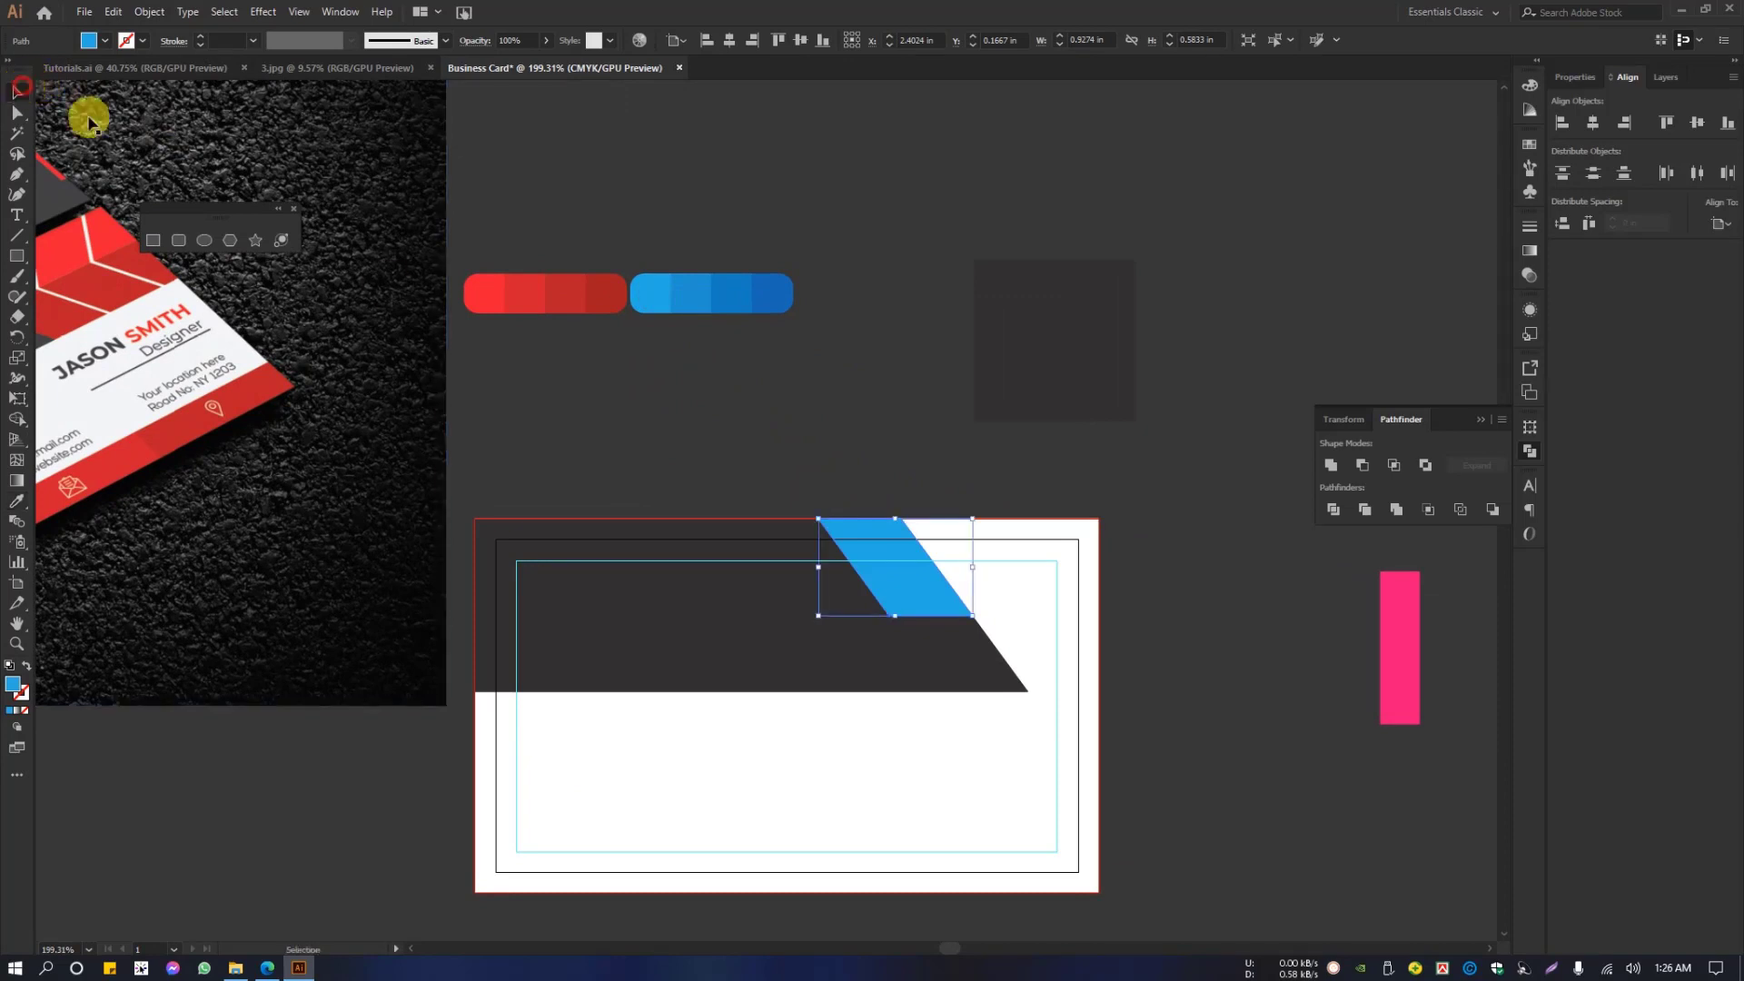
pyautogui.click(848, 412)
# Fill the lower slanted piece with a darker blue swatch using the Eyedropper
pyautogui.click(976, 642)
pyautogui.press('i')
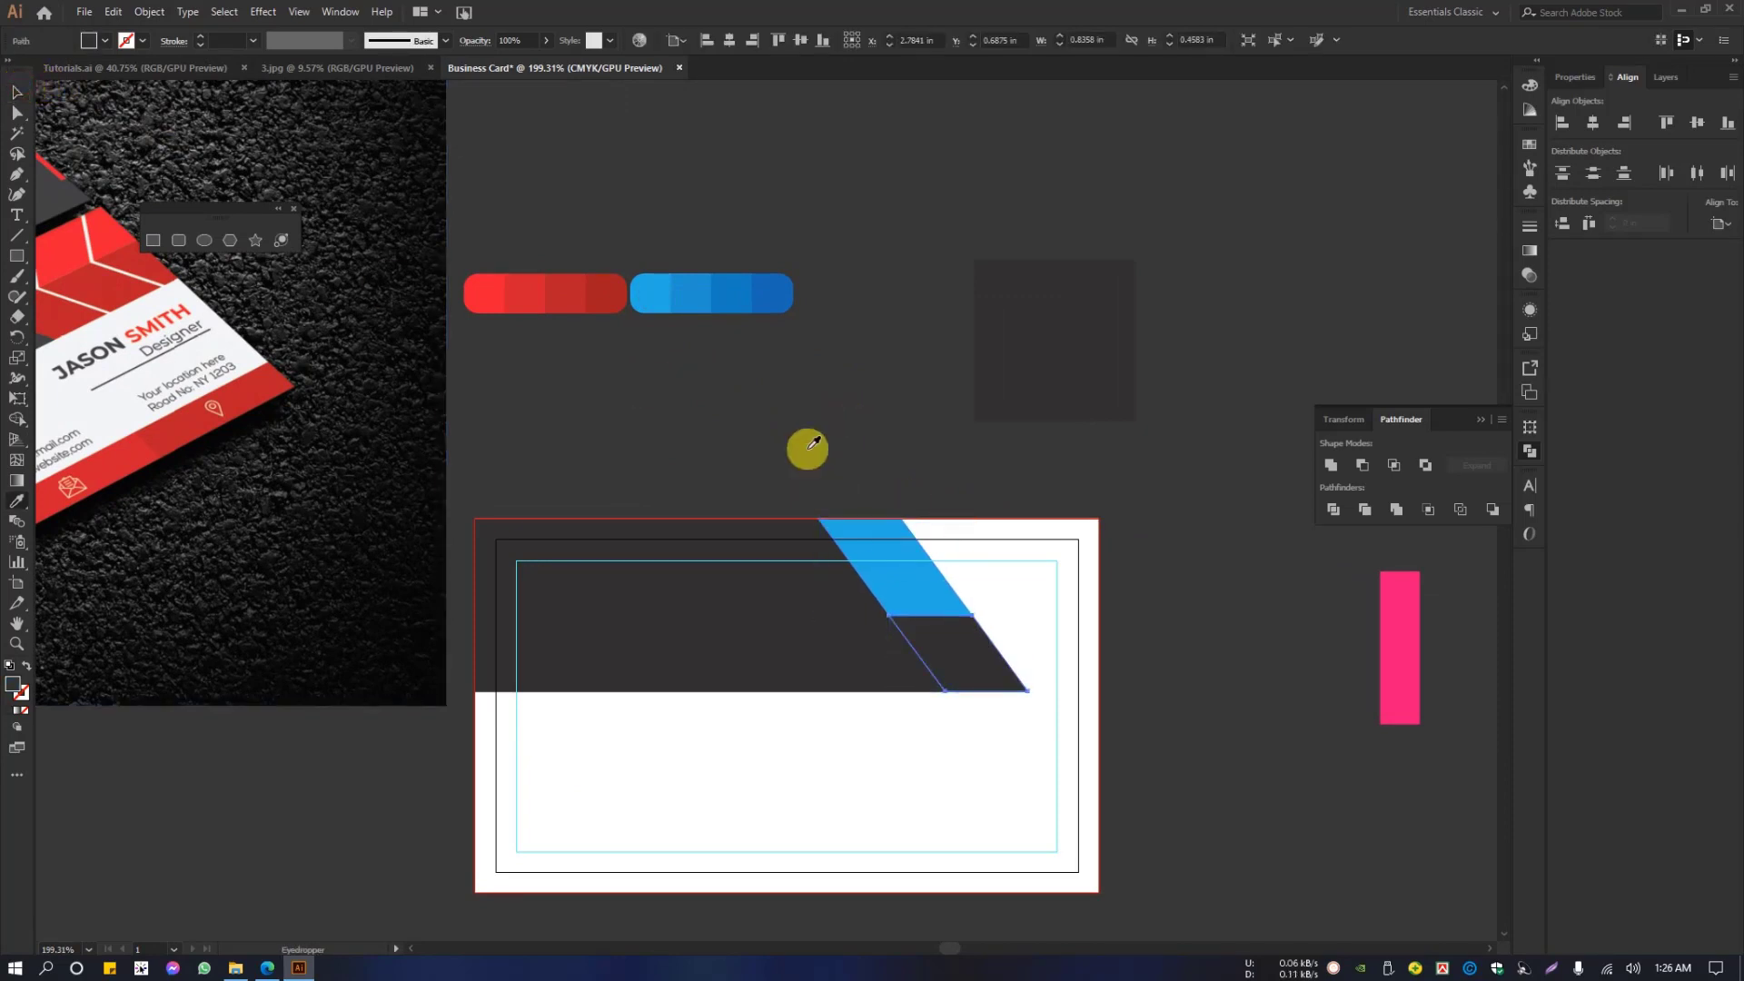
pyautogui.click(689, 294)
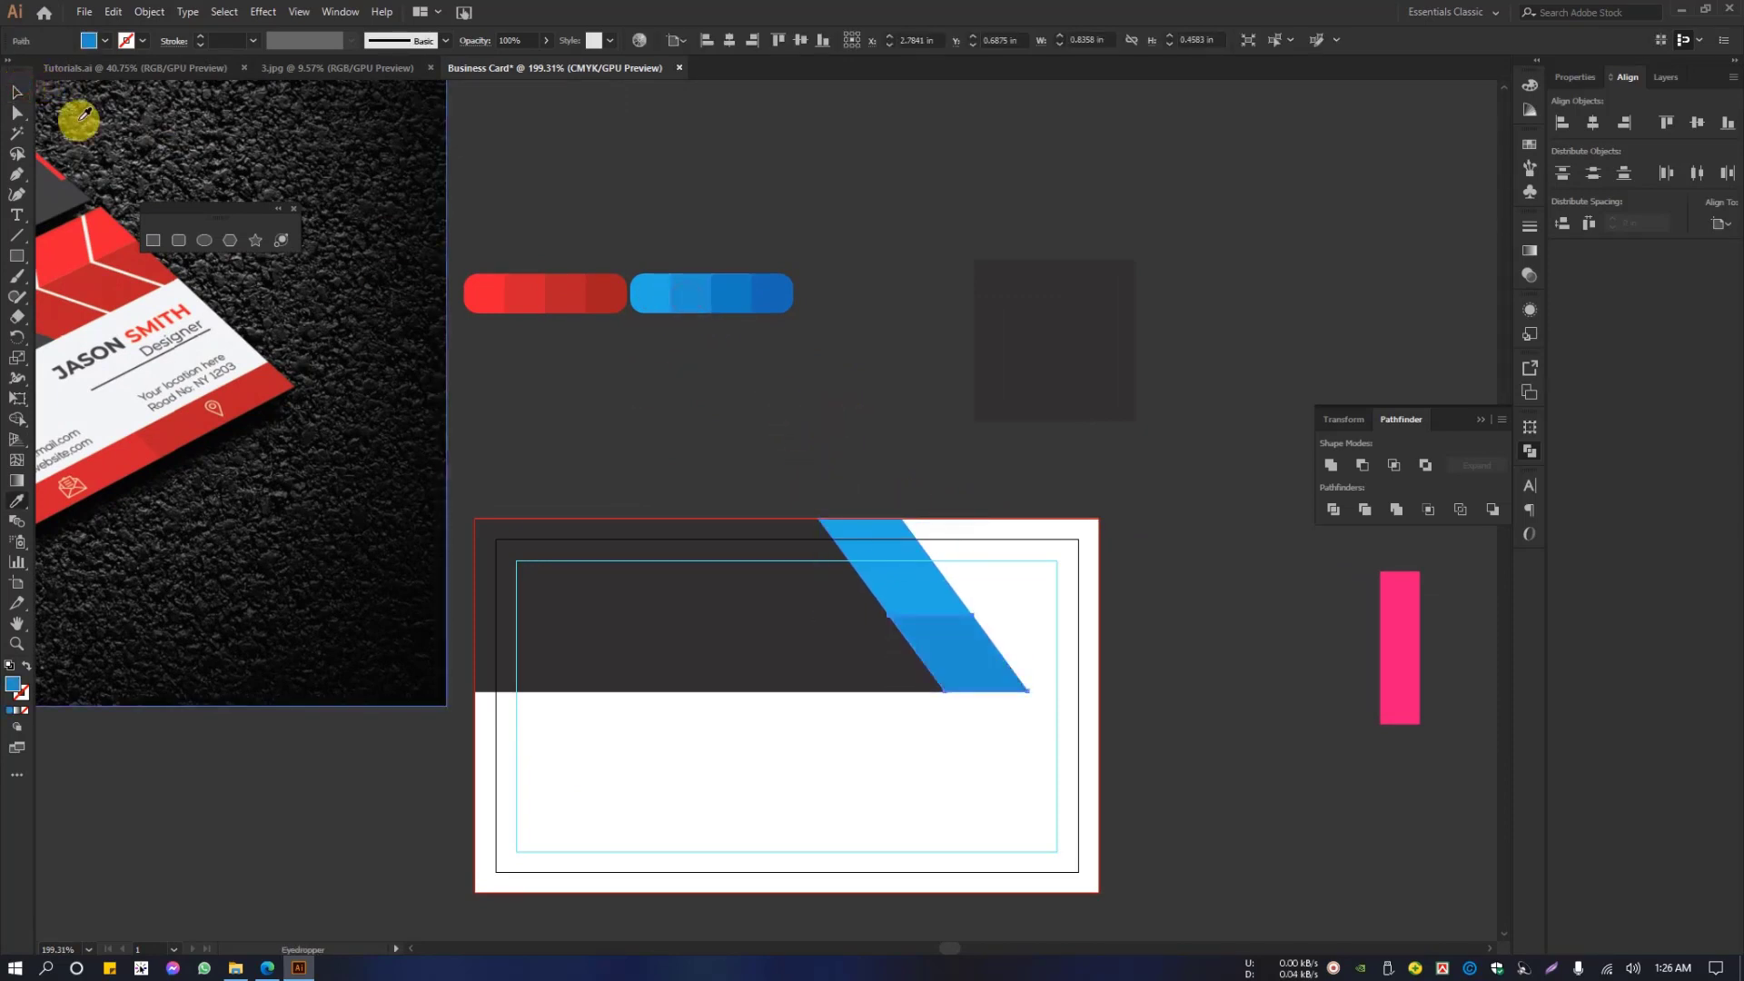
pyautogui.click(16, 92)
pyautogui.click(778, 463)
pyautogui.scroll(2, 844, 471)
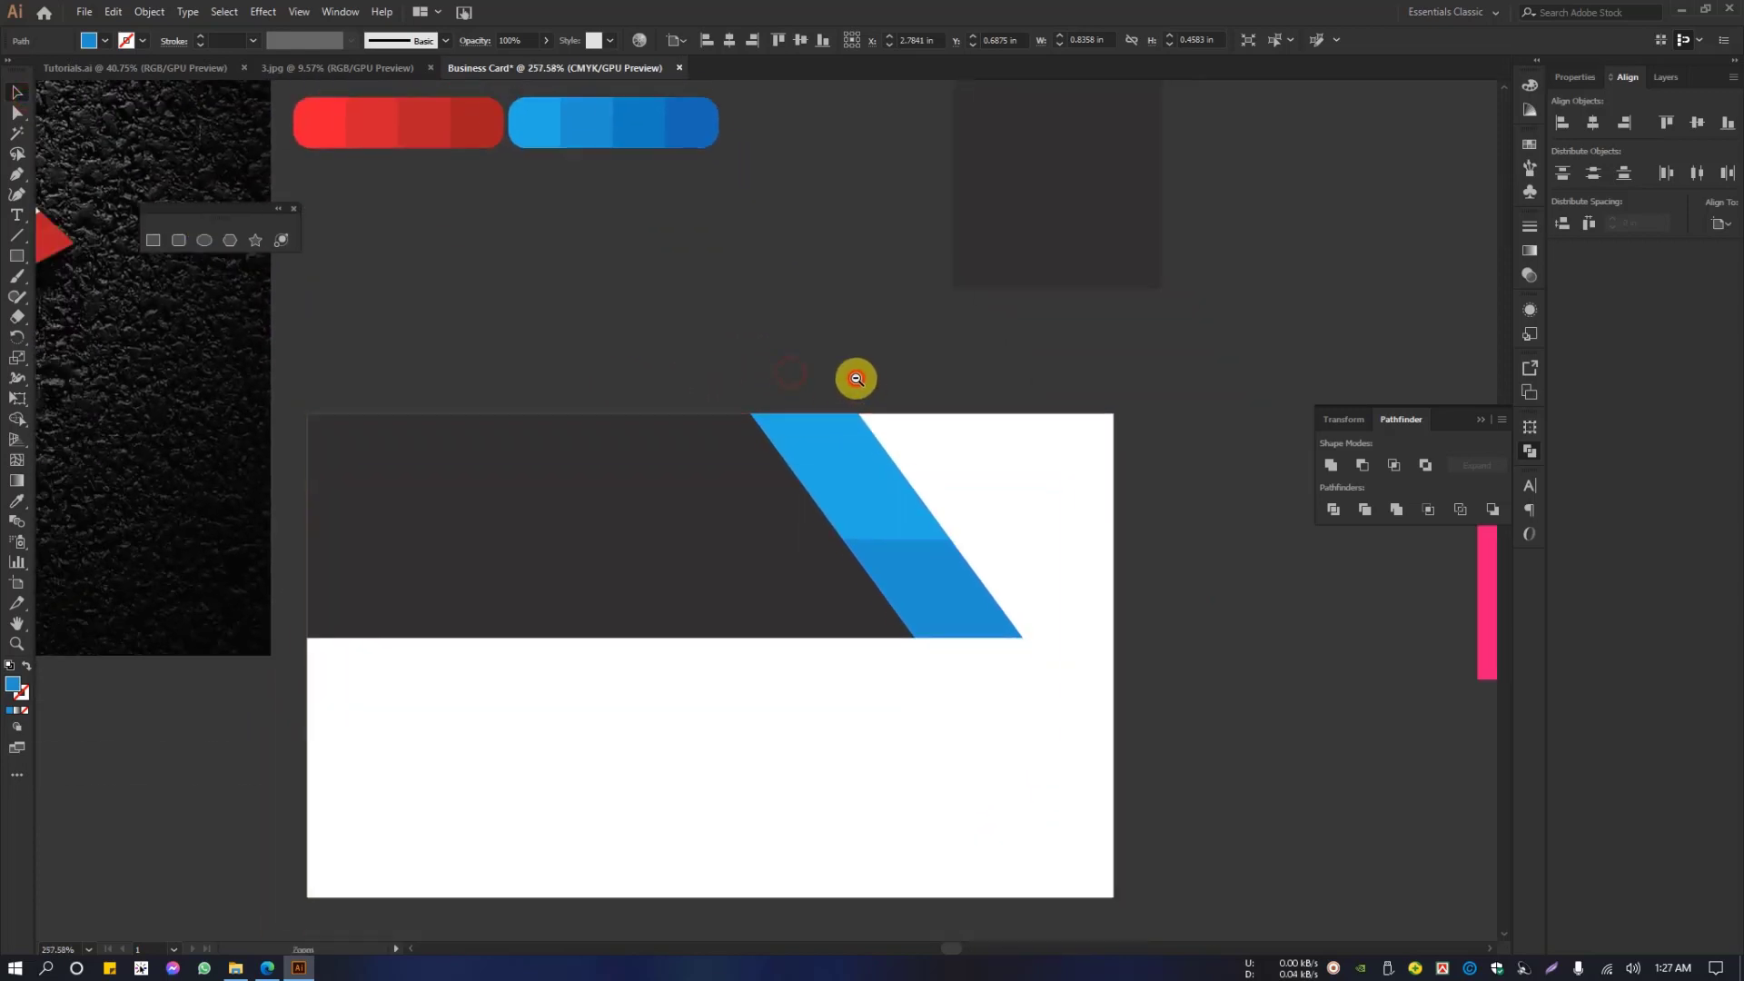
pyautogui.click(849, 502)
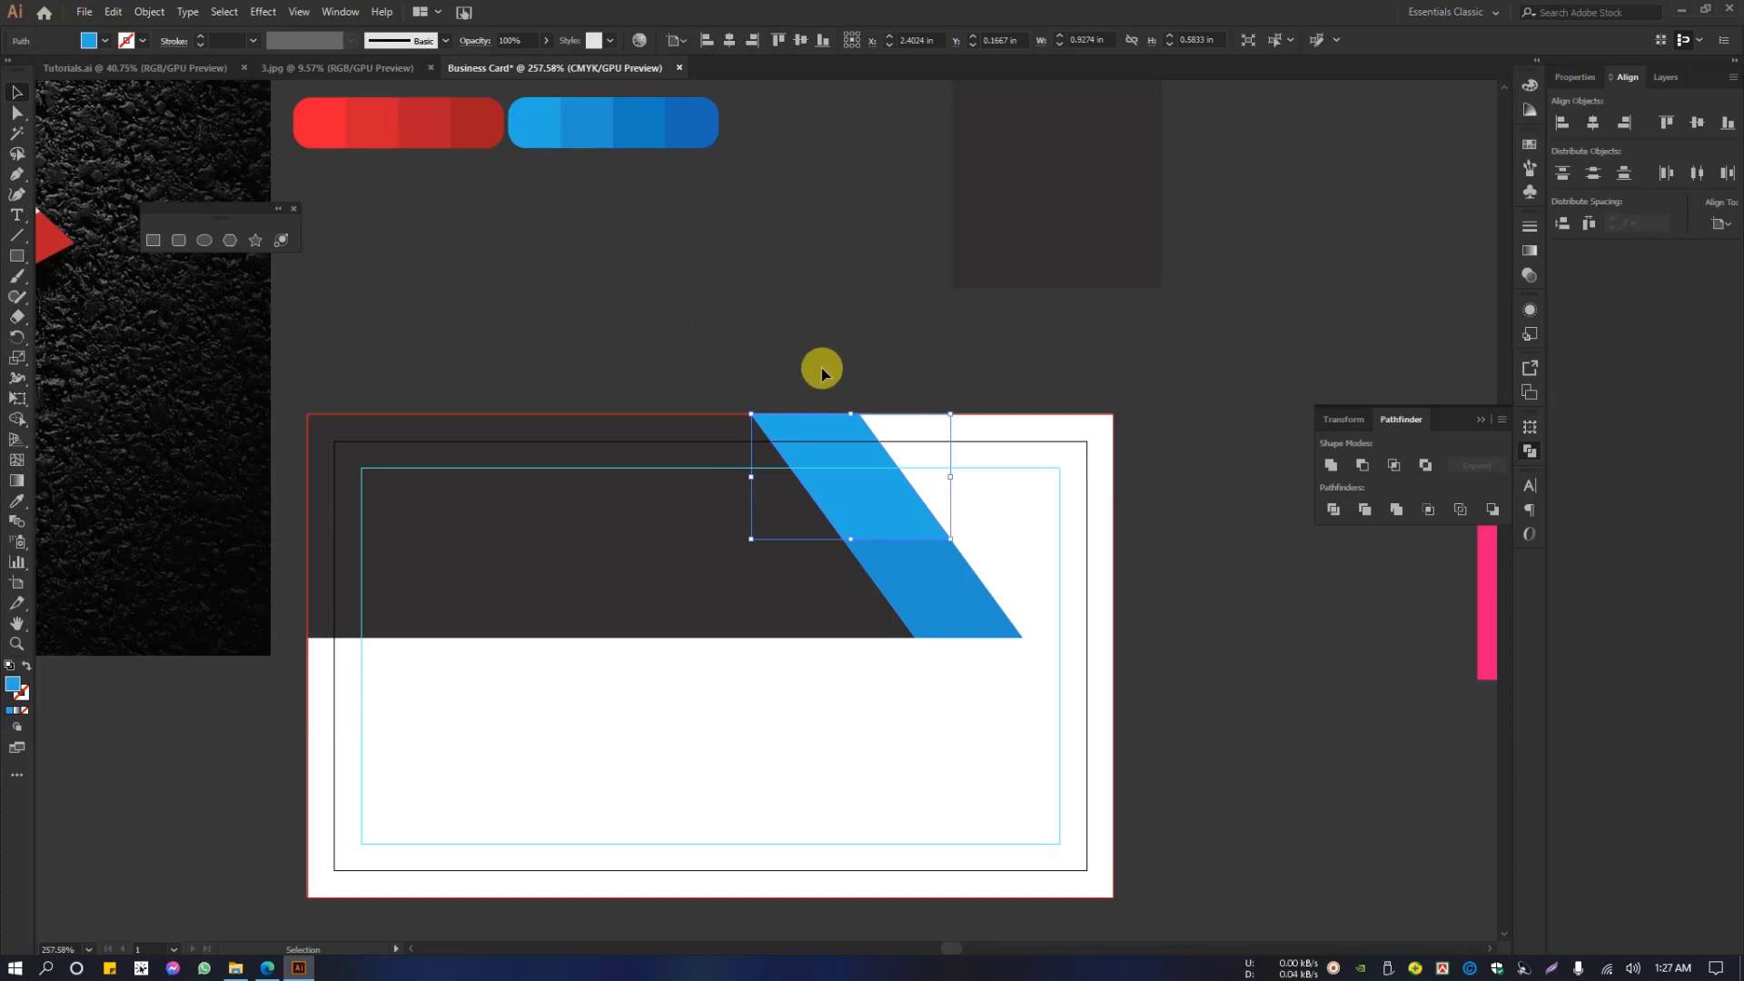
# Reflect the light blue upper parallelogram across a vertical axis with the Reflect tool (O)
pyautogui.press('o')
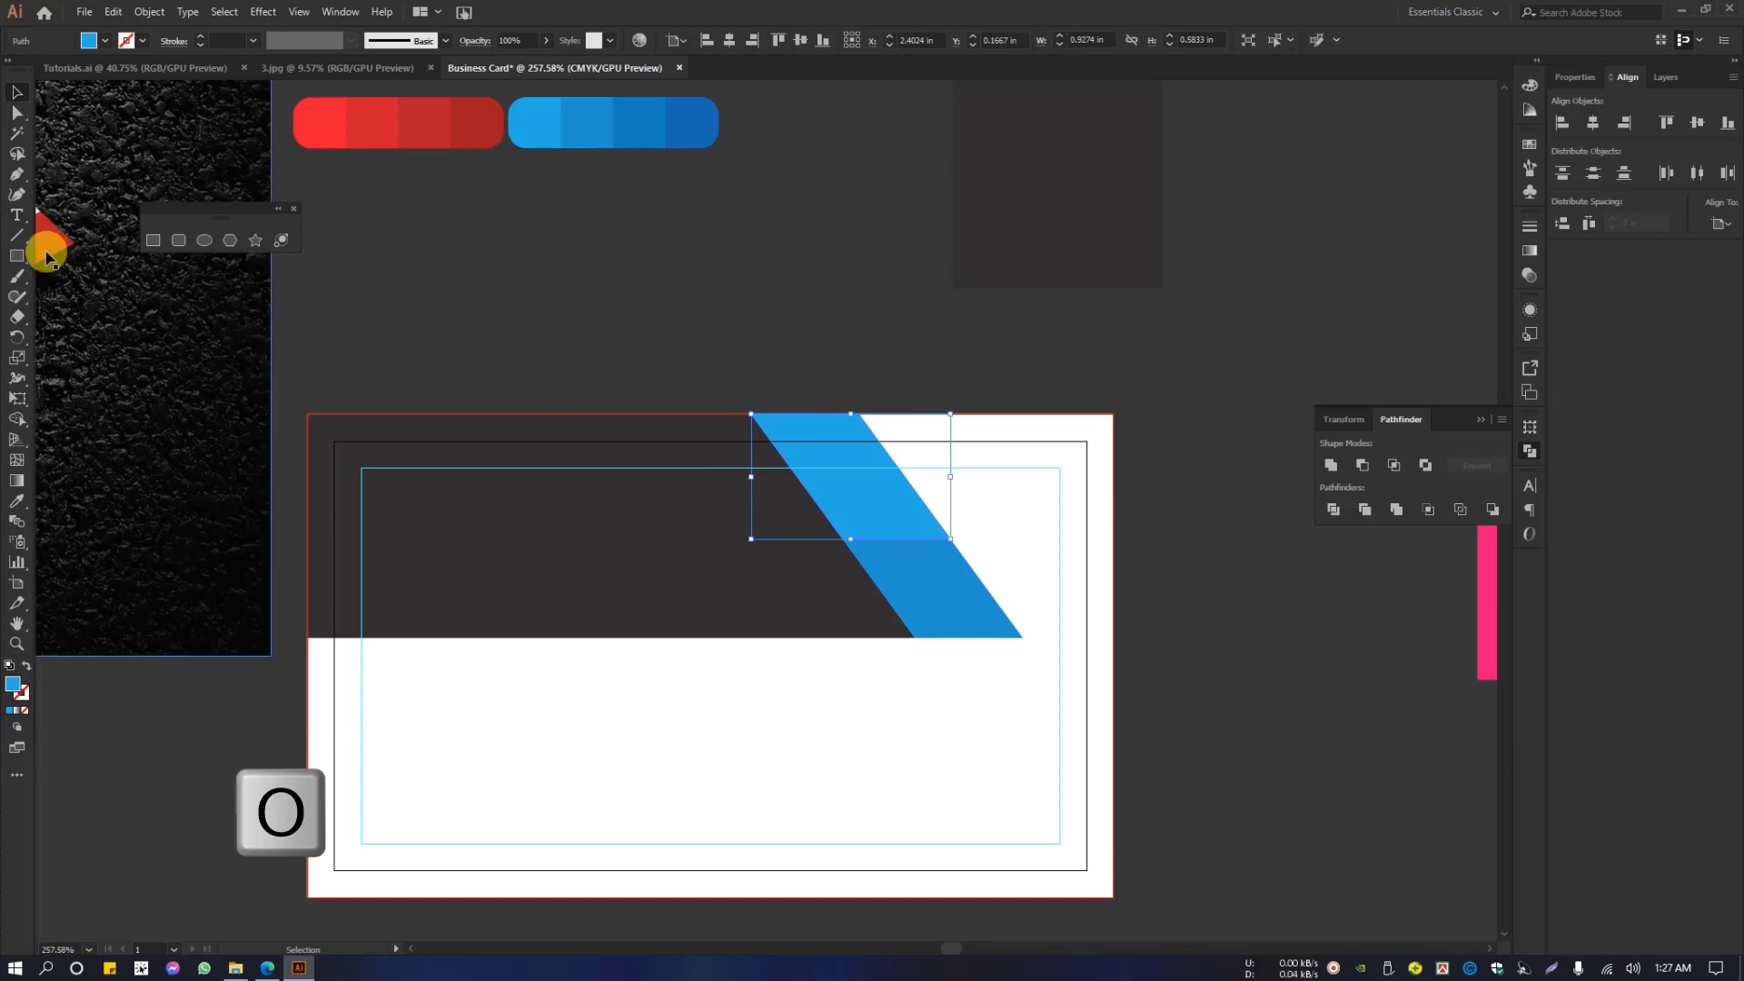
pyautogui.click(19, 336)
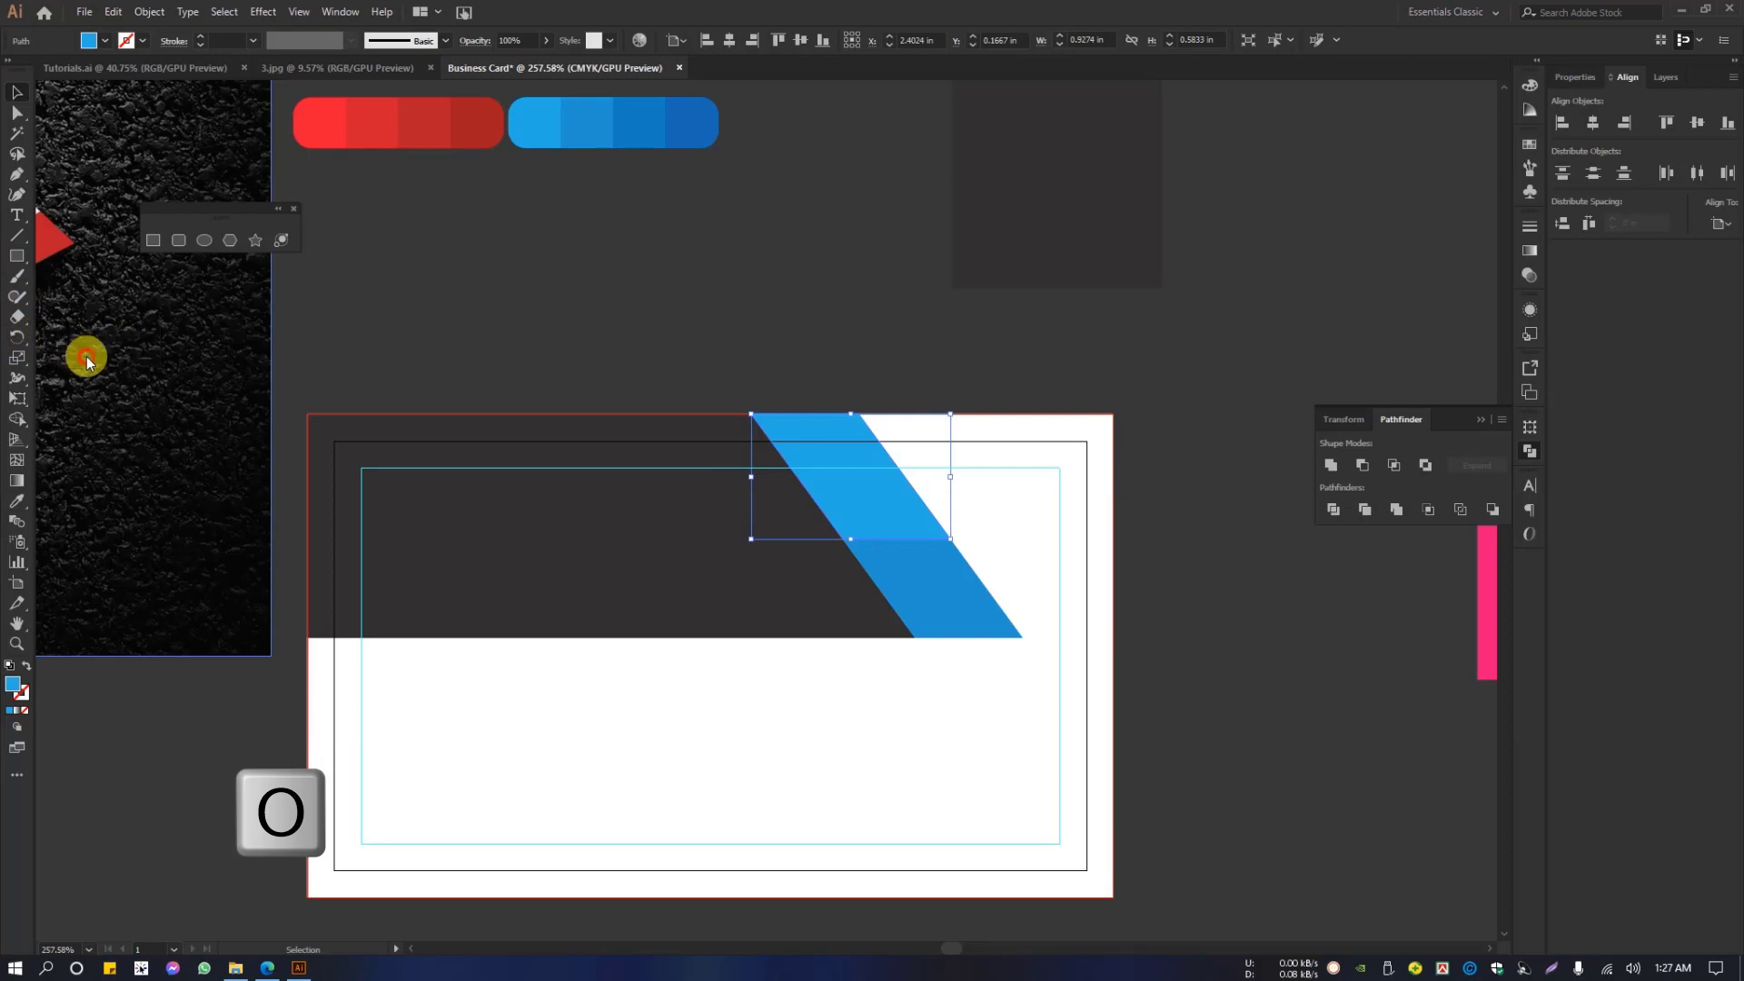
pyautogui.press('Return')
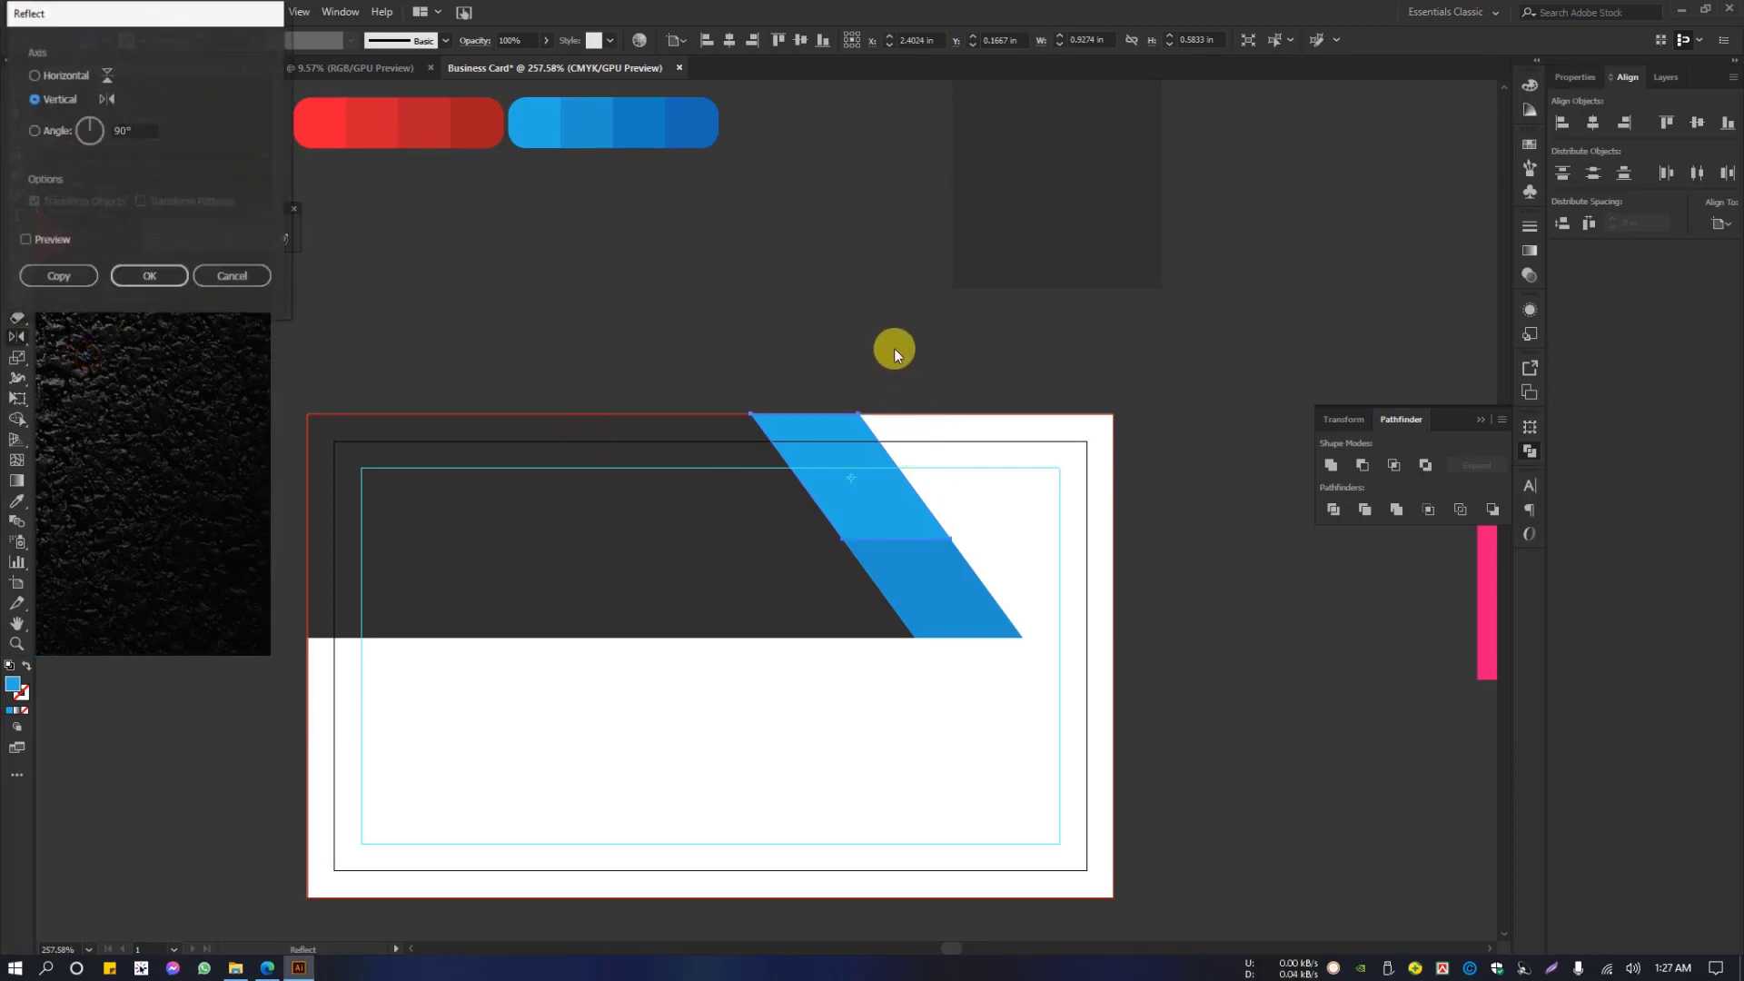
pyautogui.moveTo(227, 41); pyautogui.dragTo(742, 111)
pyautogui.click(616, 341)
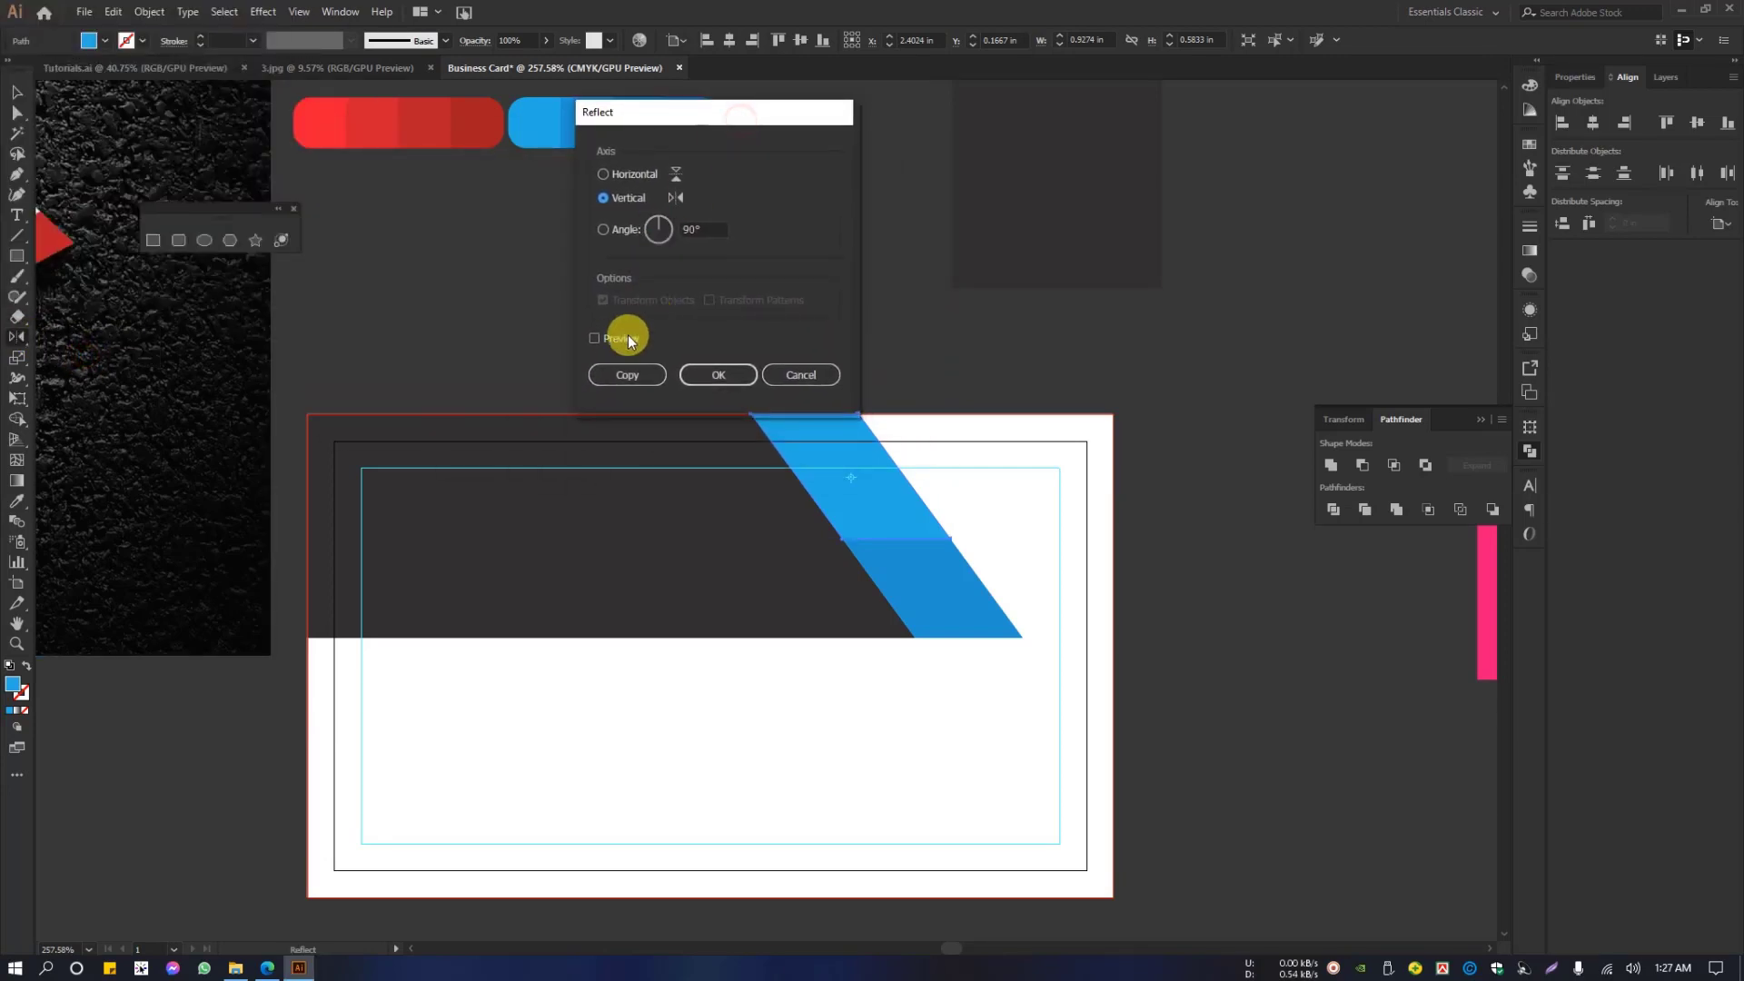
pyautogui.click(714, 377)
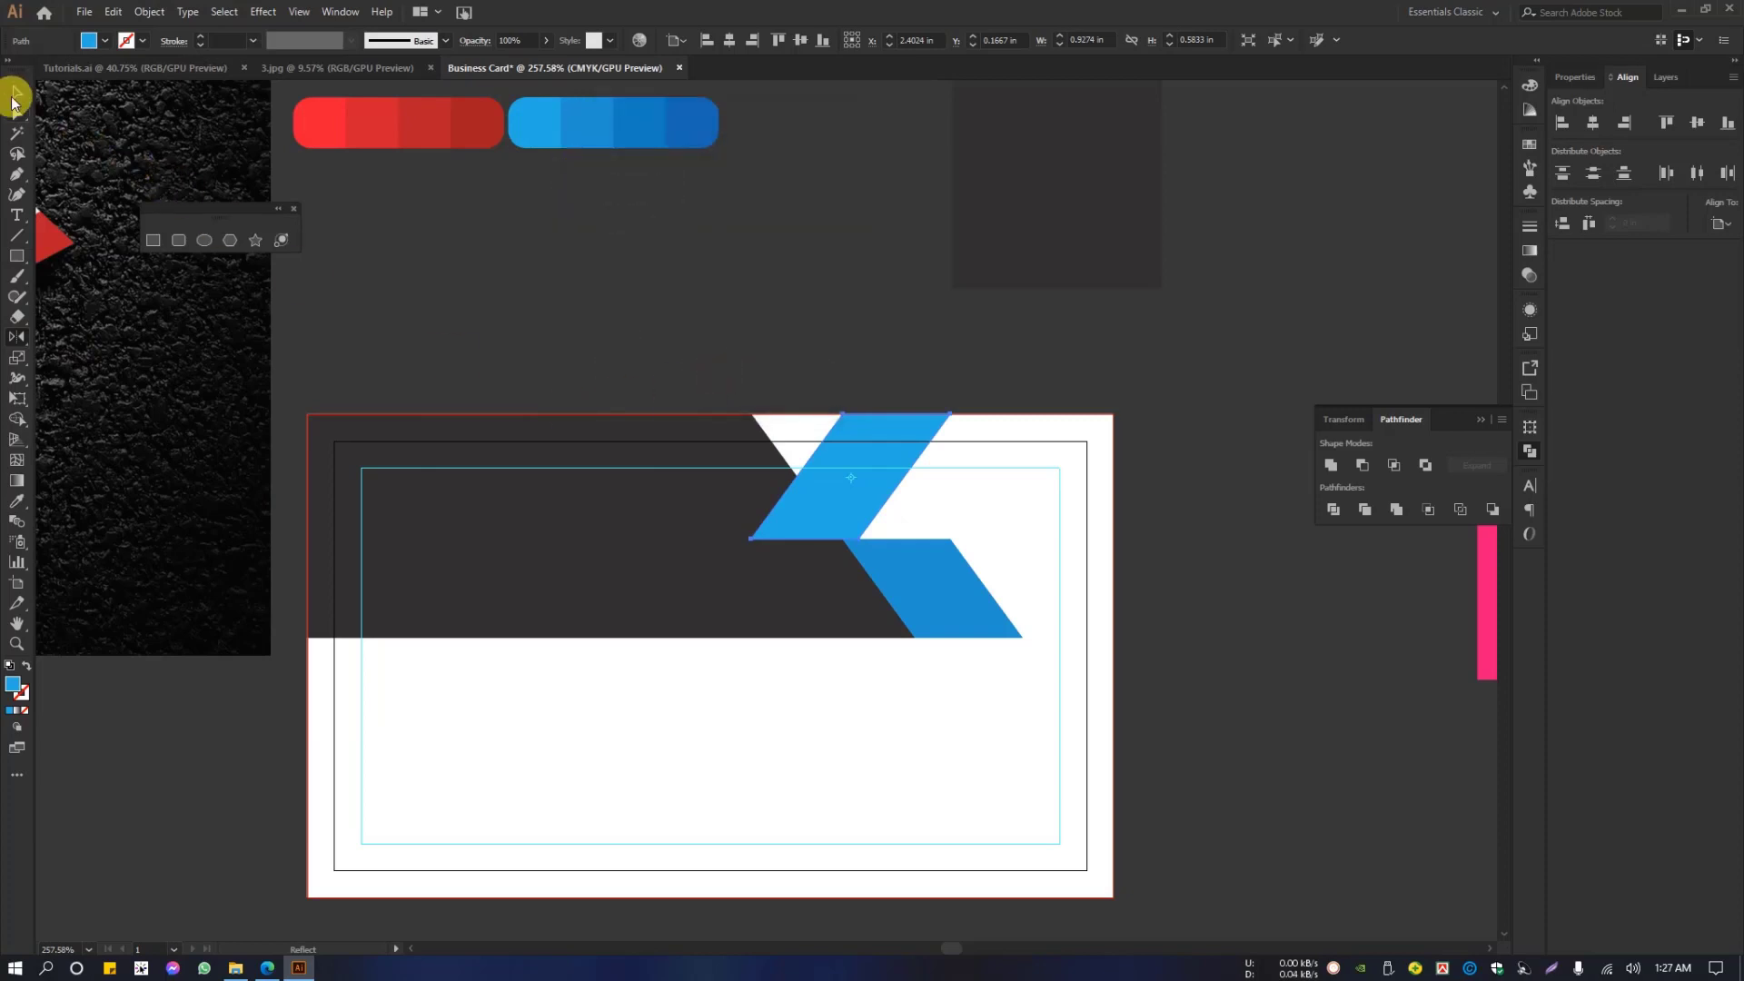
# Shift the mirrored piece right to meet the lower piece, then nudge it up to open a gap
pyautogui.click(20, 98)
pyautogui.scroll(3, 946, 576)
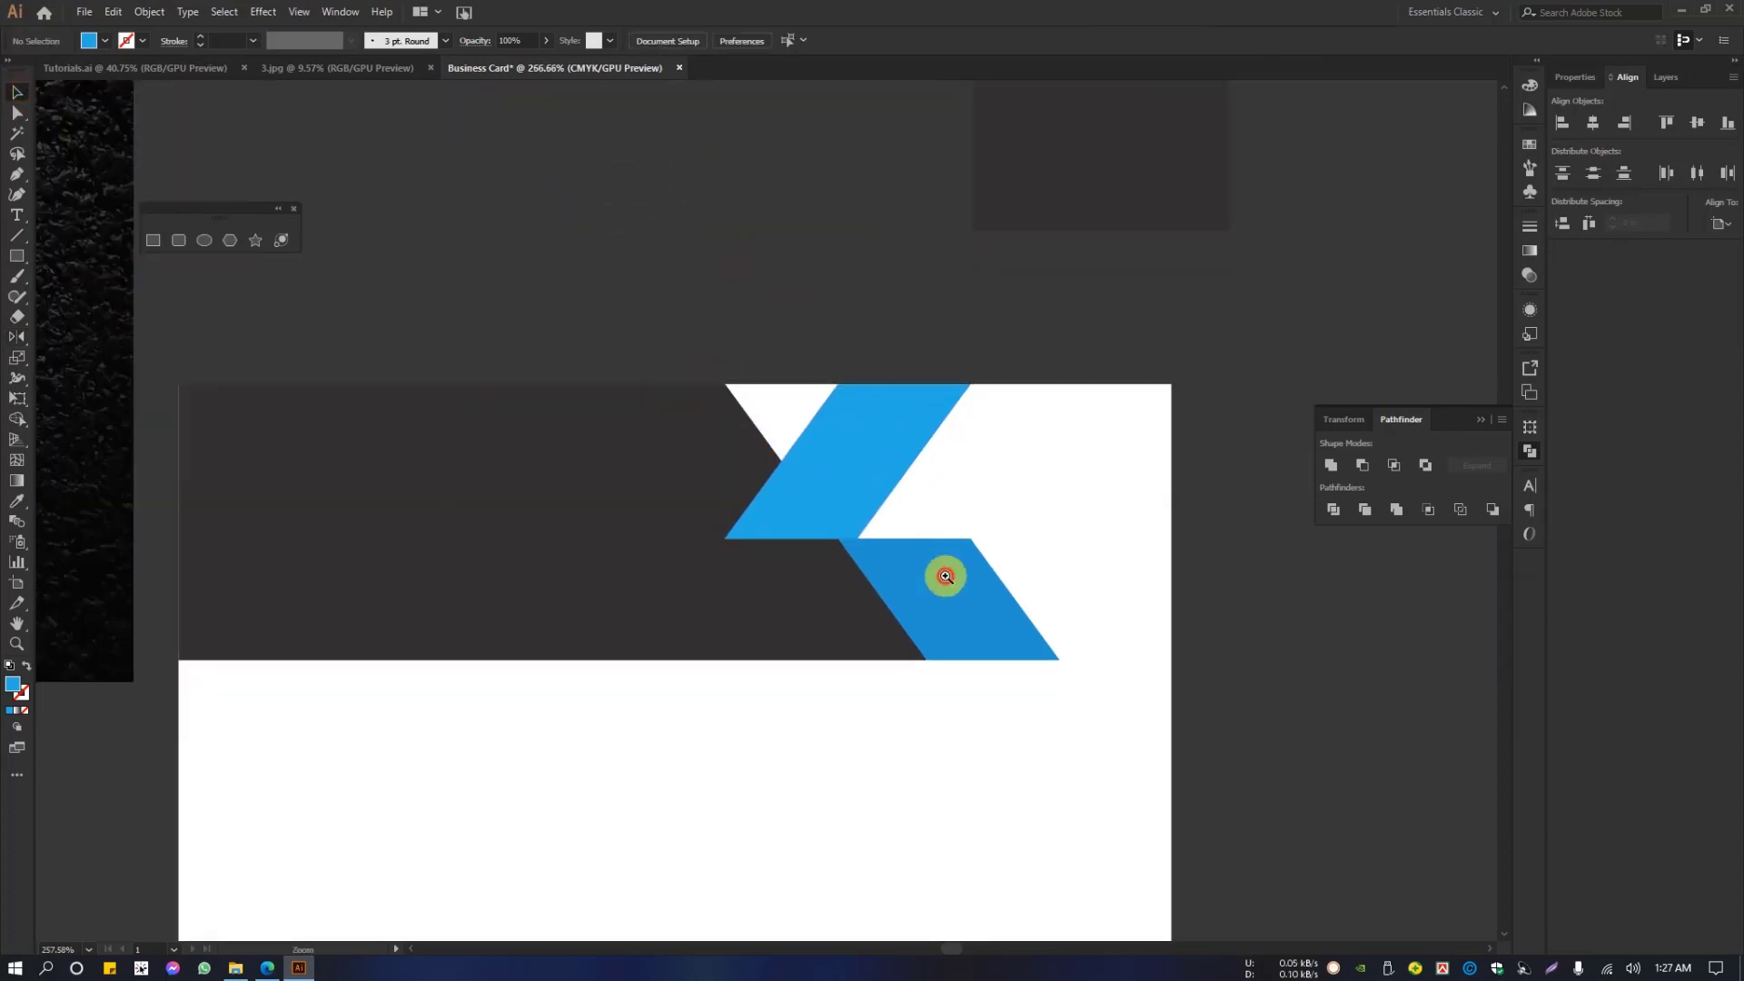
pyautogui.scroll(2, 899, 540)
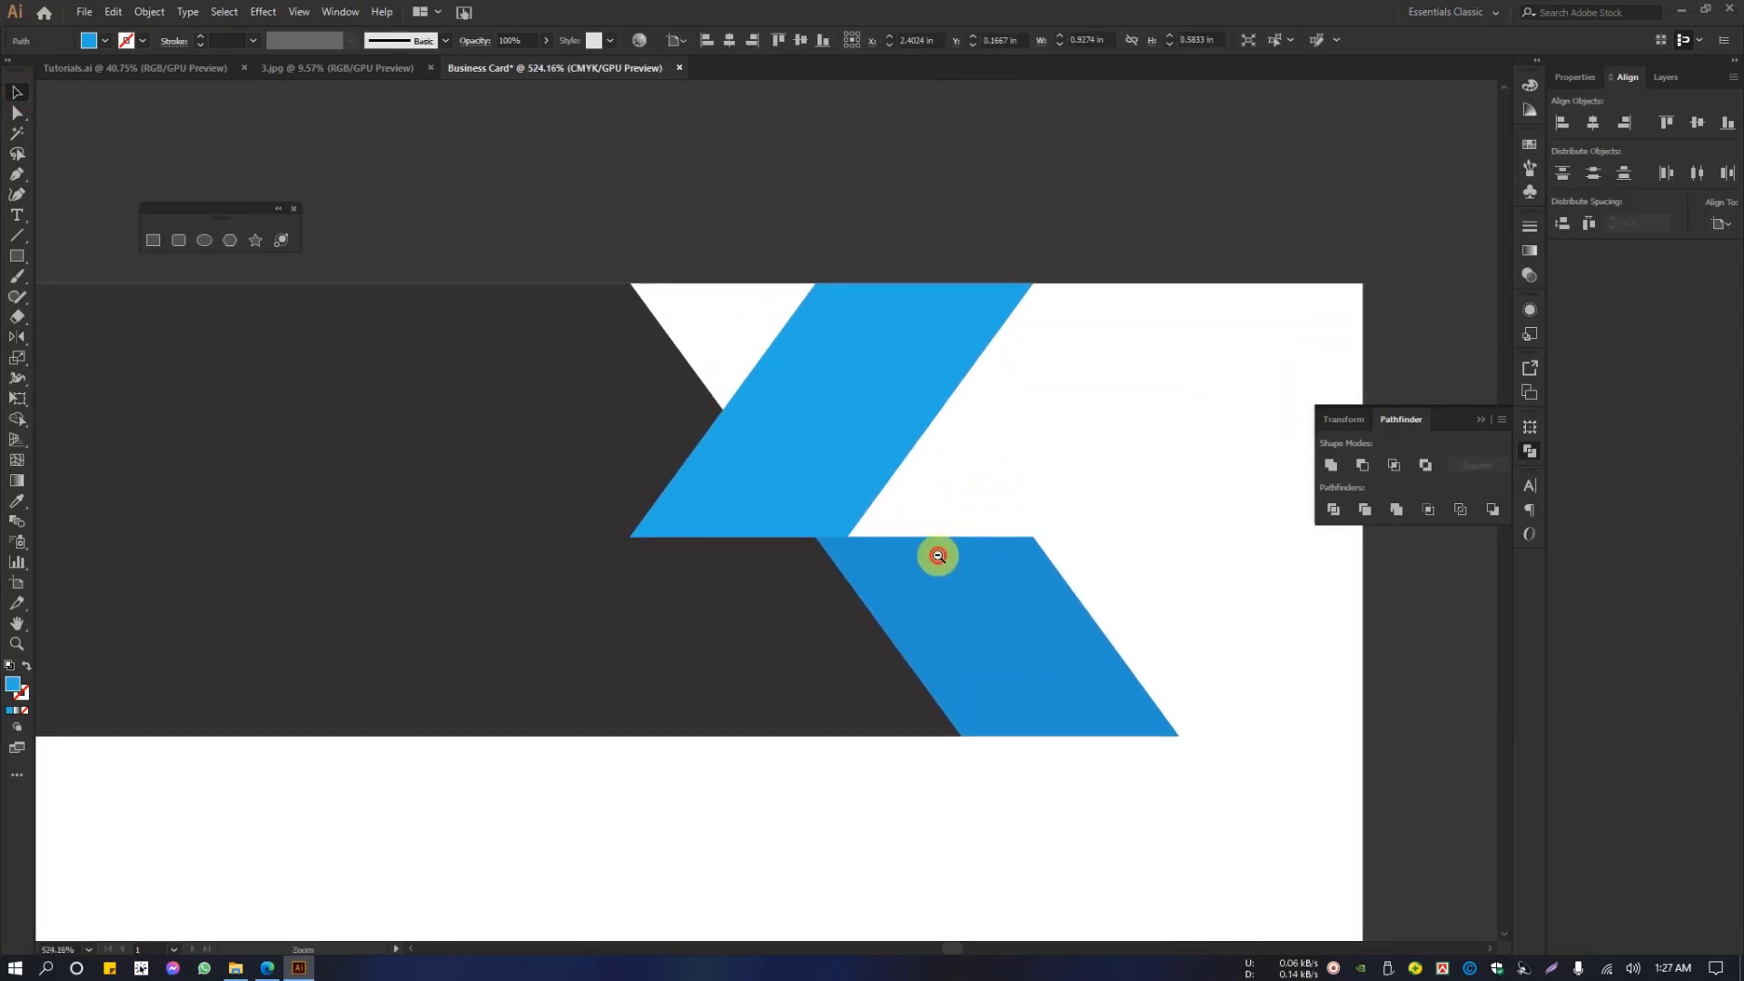
pyautogui.moveTo(826, 463); pyautogui.dragTo(1010, 490)
pyautogui.scroll(10, 1210, 615)
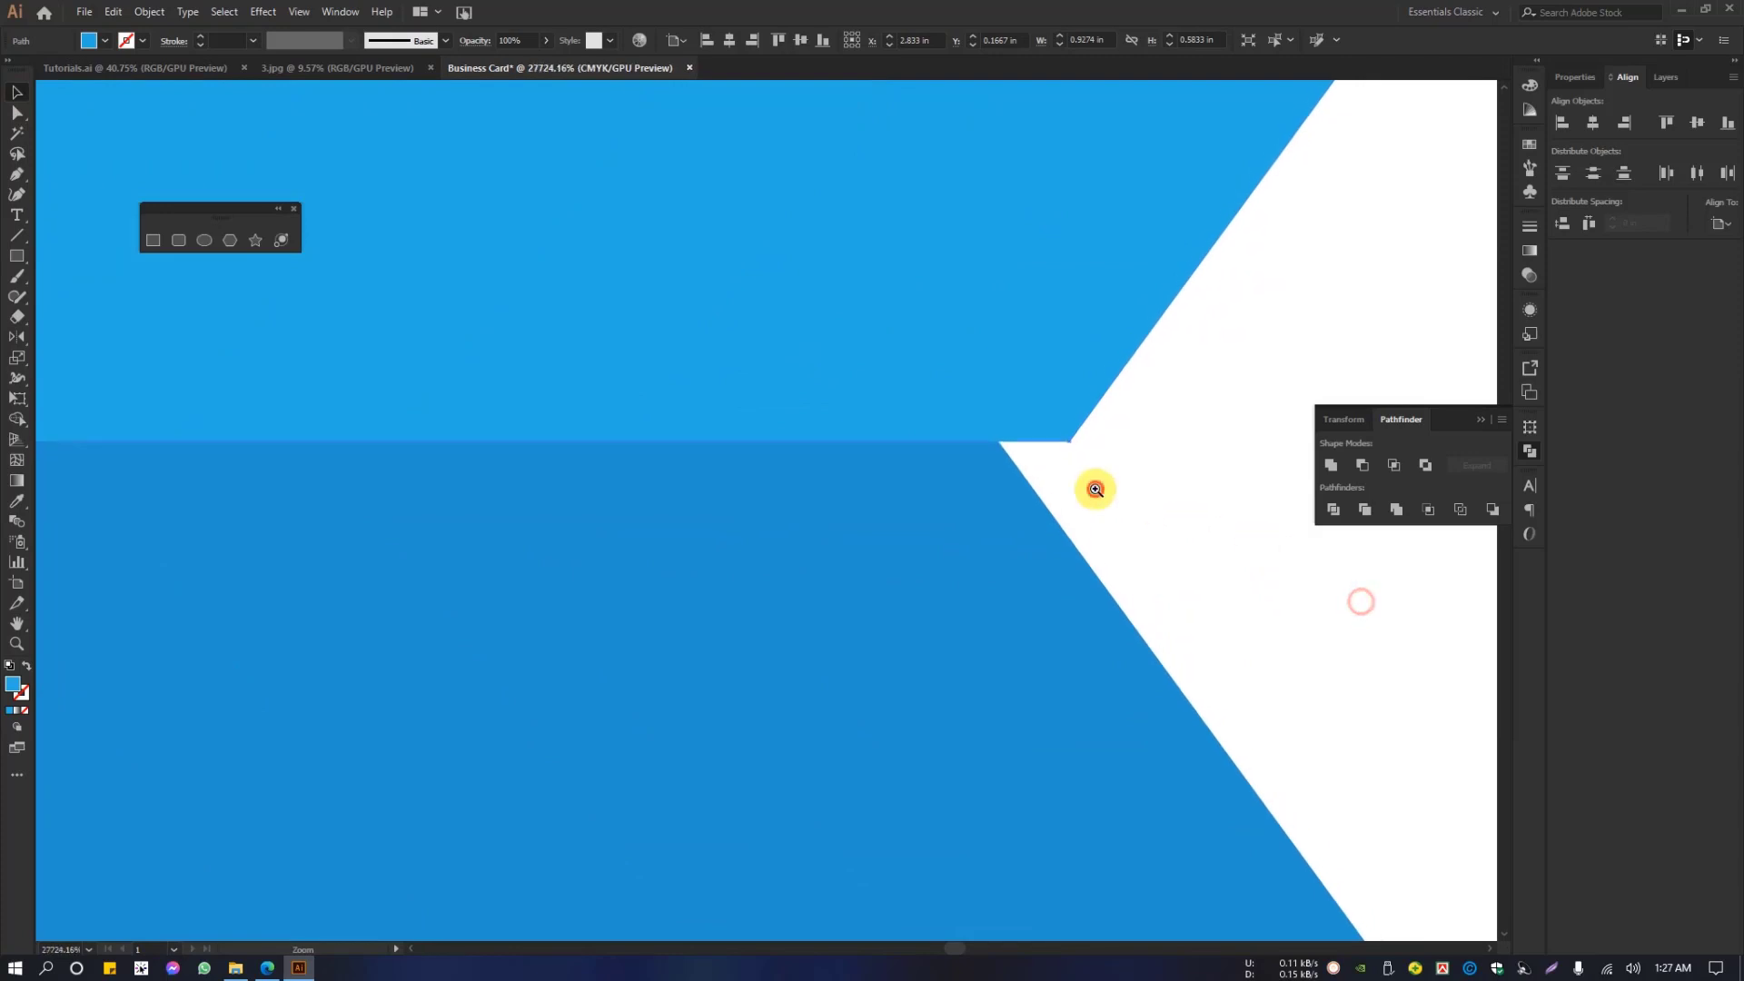
pyautogui.scroll(2, 1095, 490)
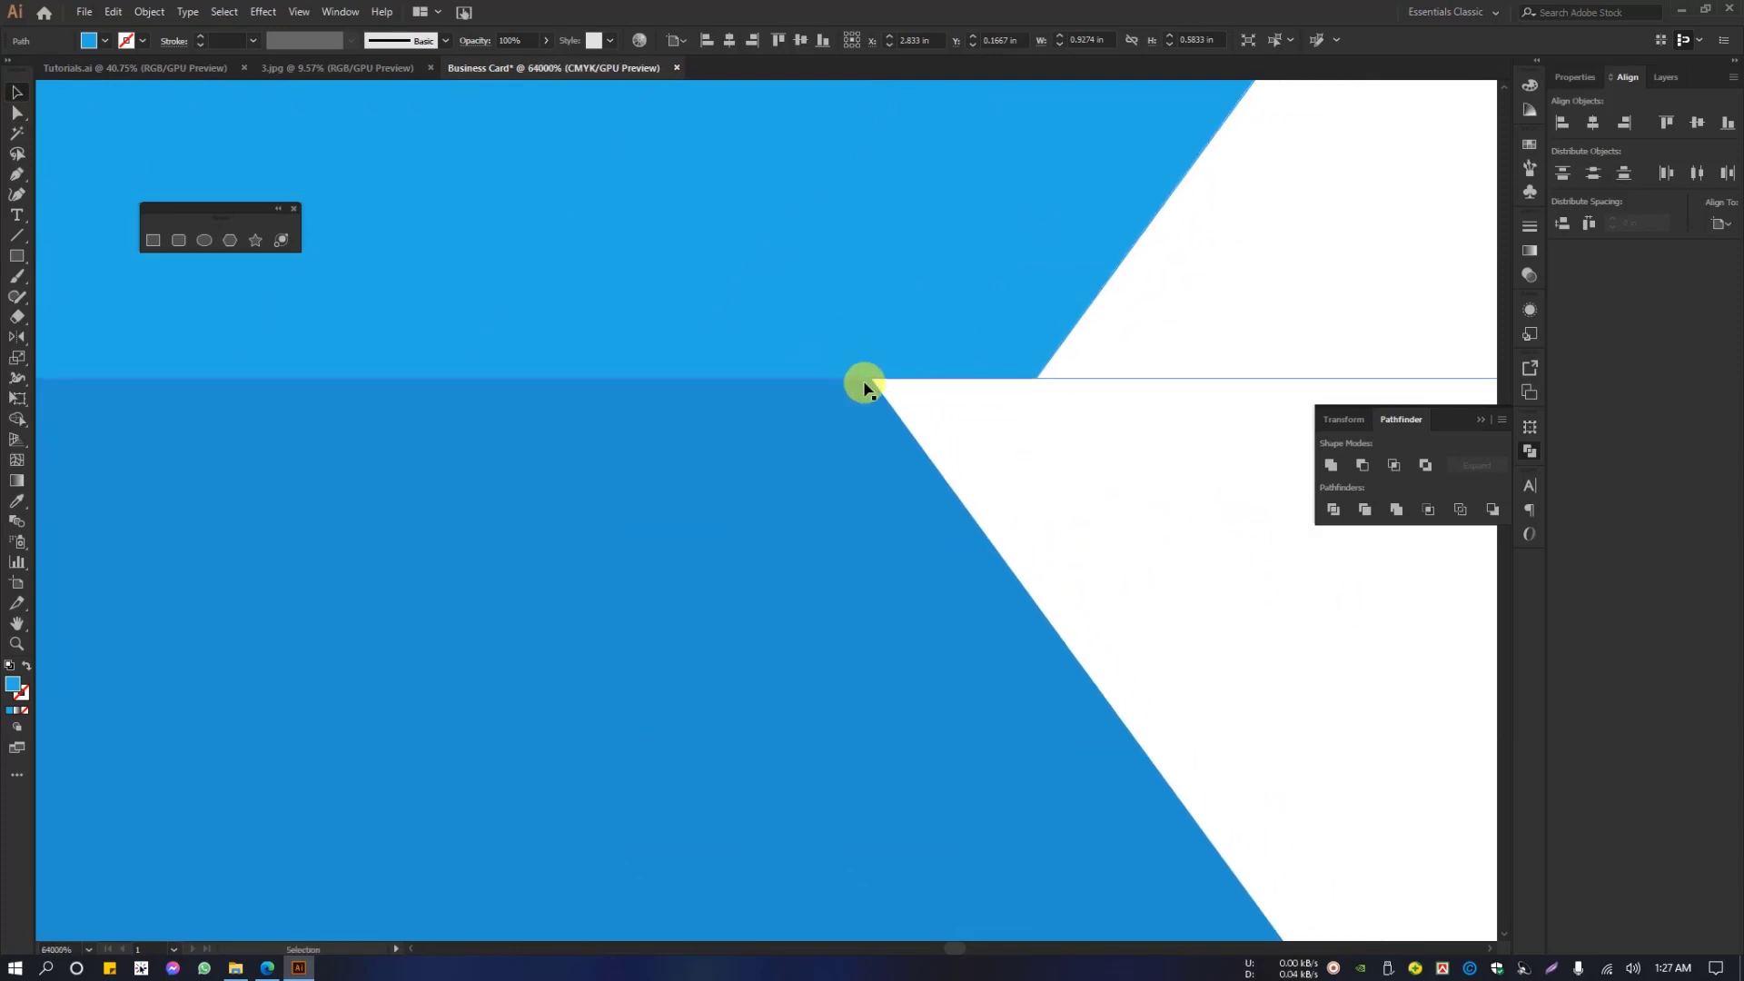
pyautogui.scroll(-10, 864, 386)
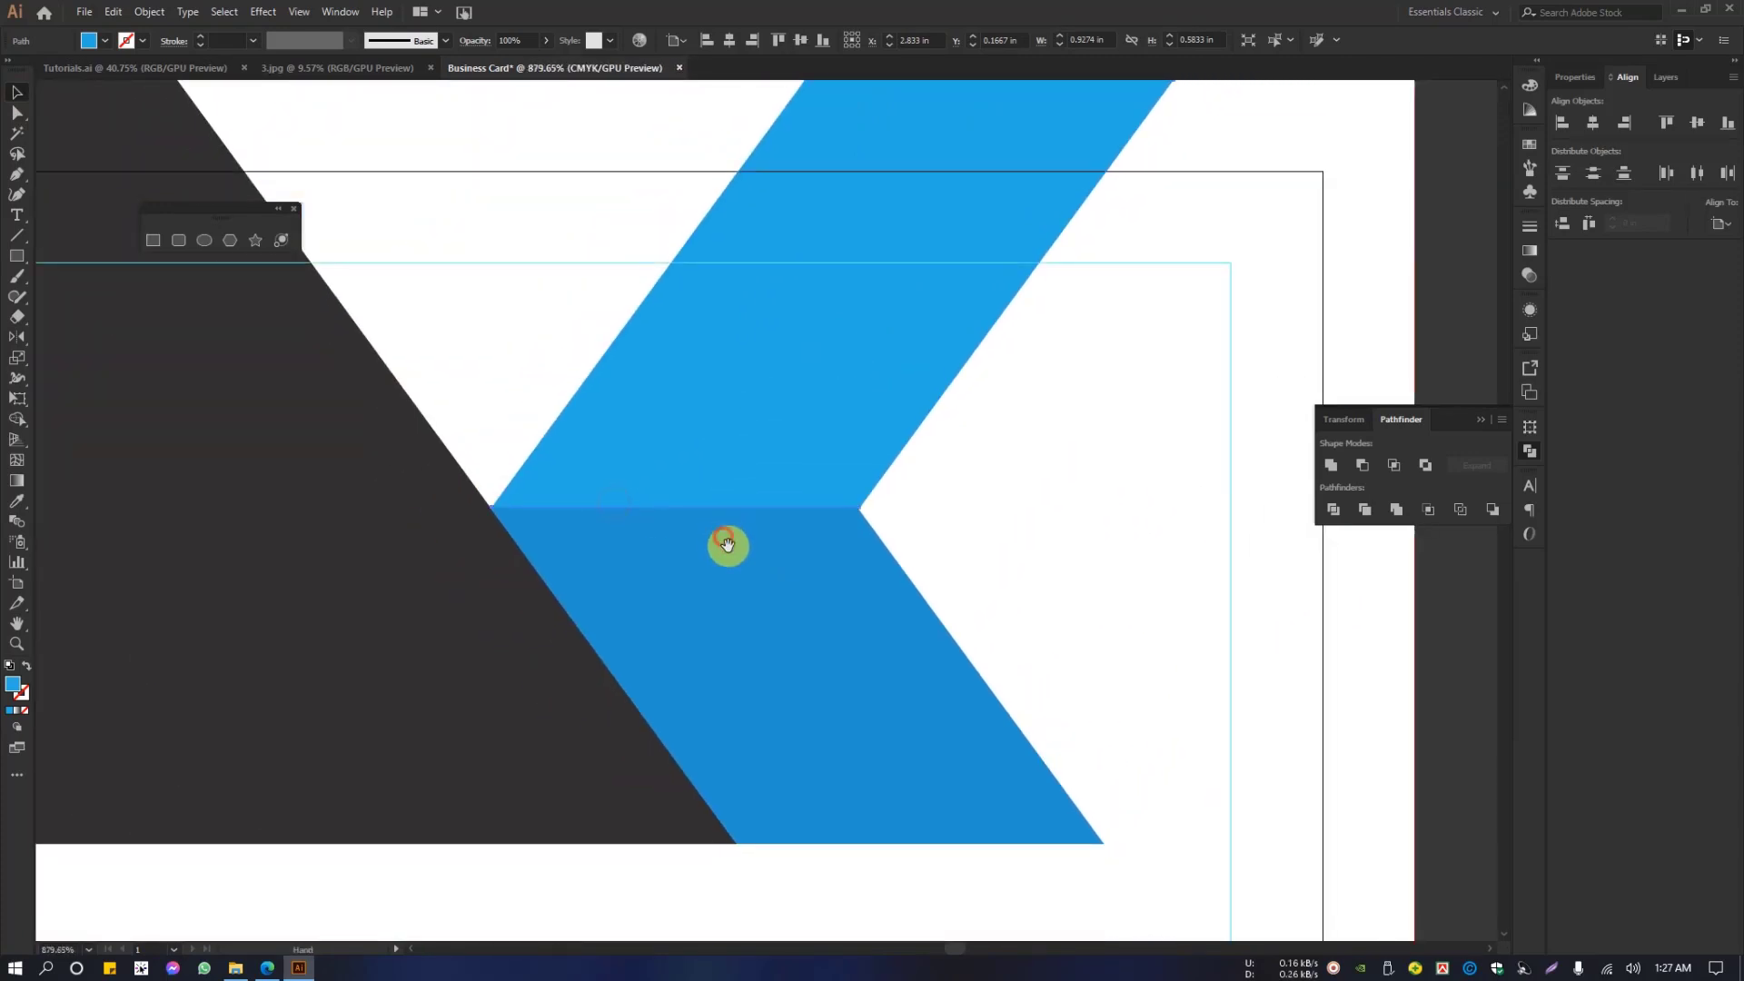
pyautogui.press('Up')
pyautogui.press('Up')
pyautogui.press('Up')
pyautogui.press('Up')
pyautogui.scroll(-3, 781, 500)
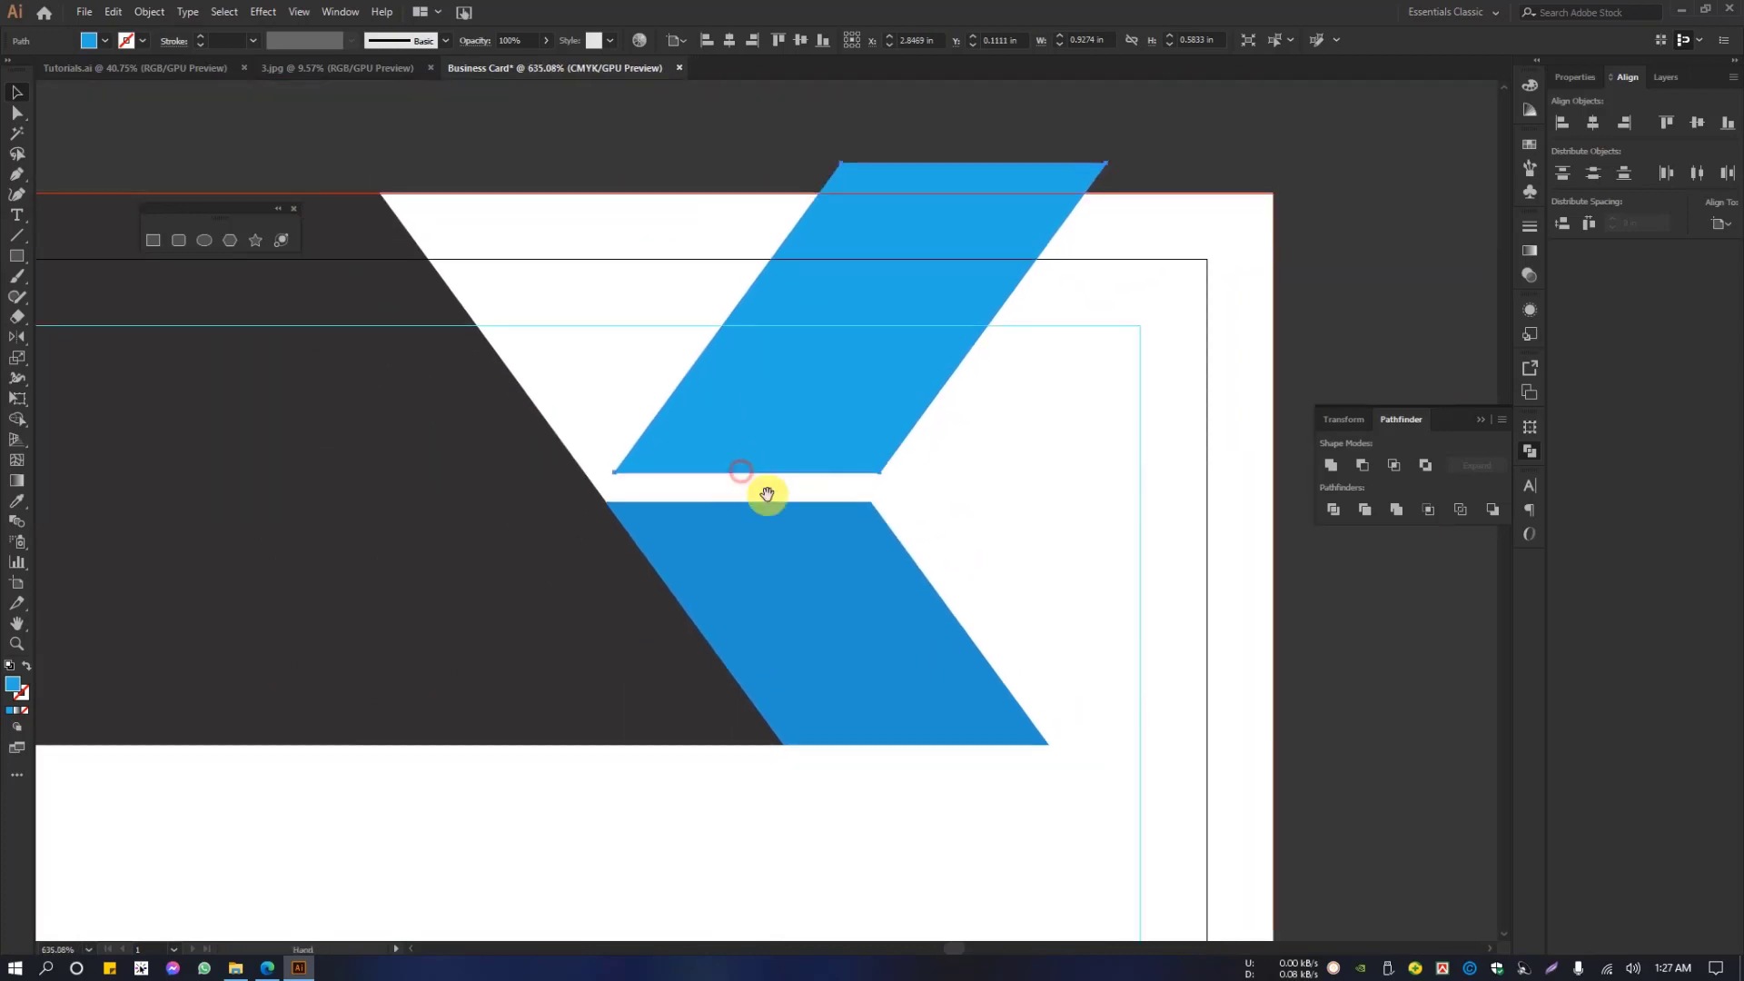
# Show the rulers and select the dark top band
pyautogui.click(662, 802)
pyautogui.click(791, 614)
pyautogui.click(563, 855)
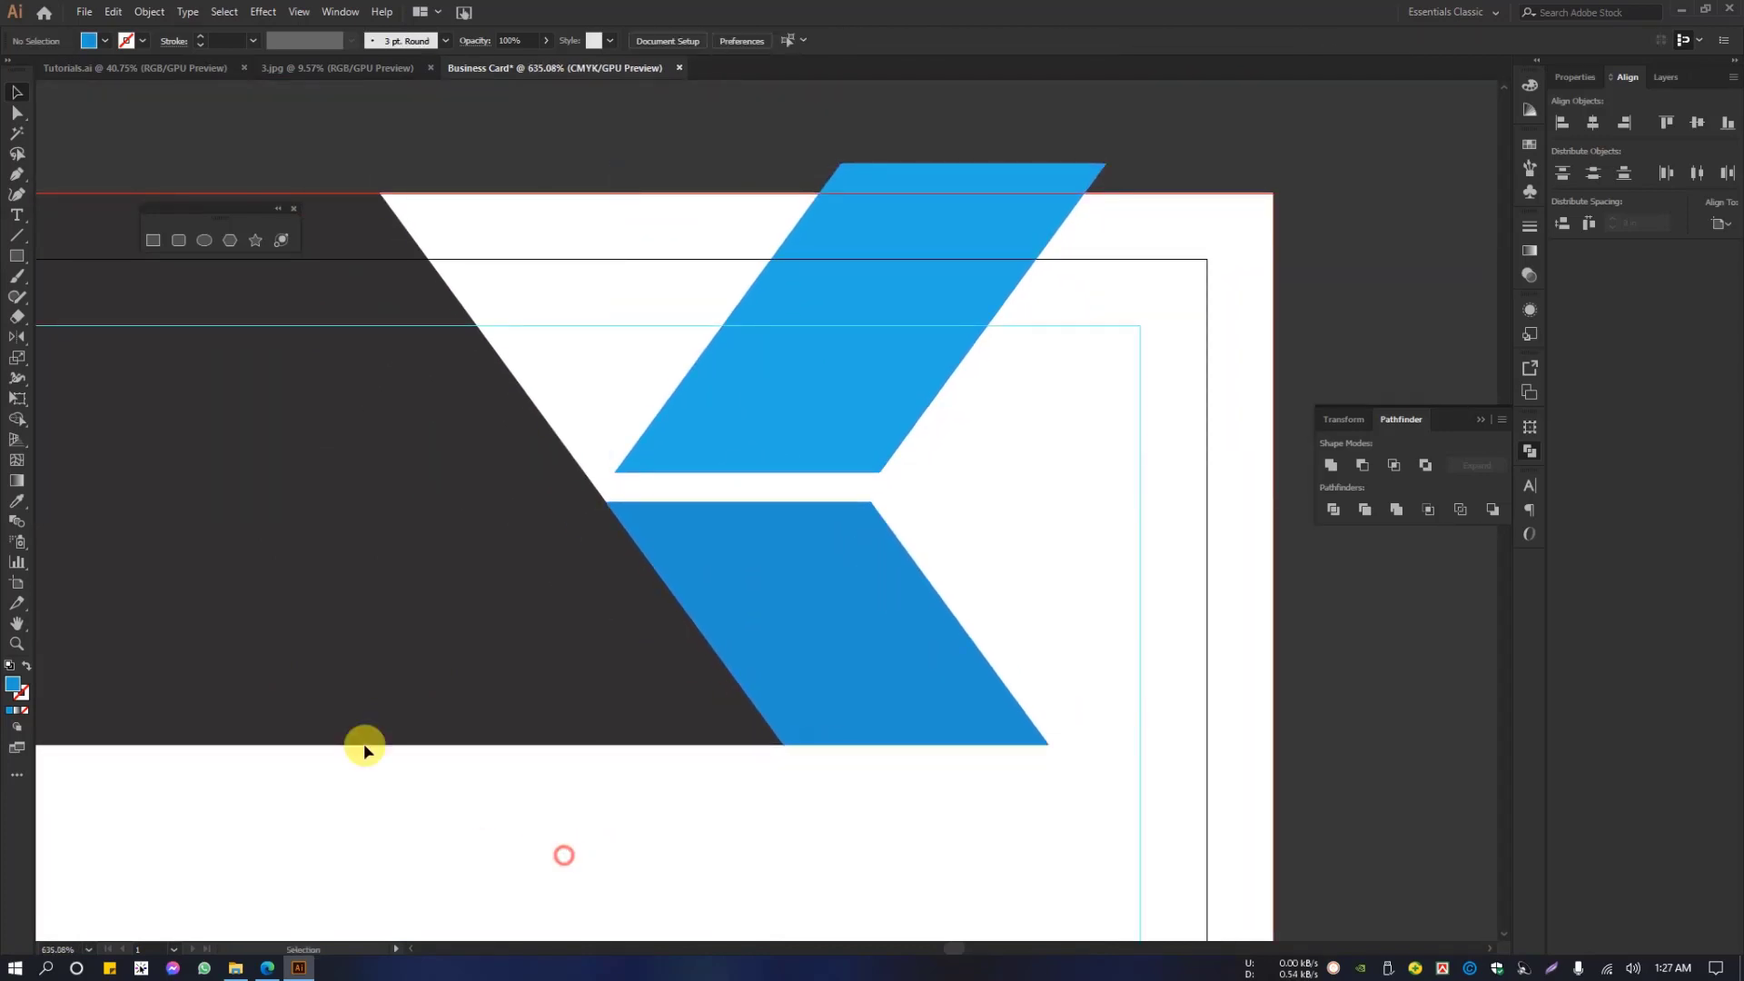
pyautogui.hotkey('ctrl', 'r')
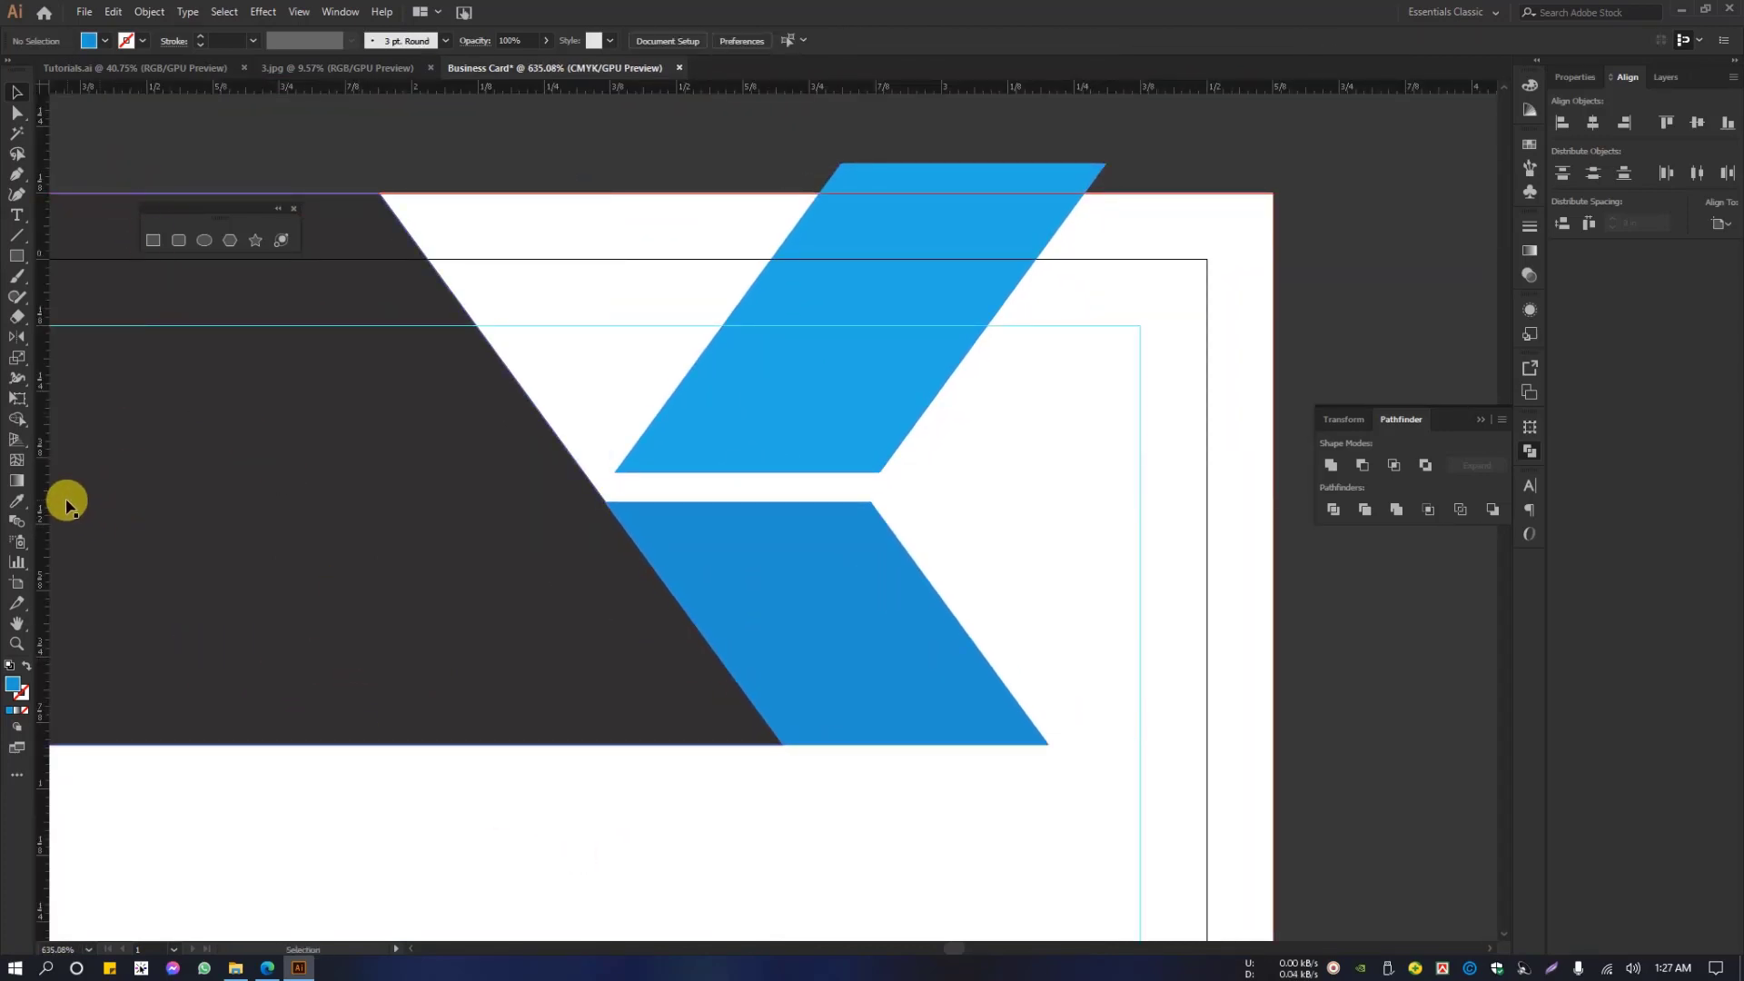
pyautogui.click(50, 393)
pyautogui.scroll(-5, 537, 455)
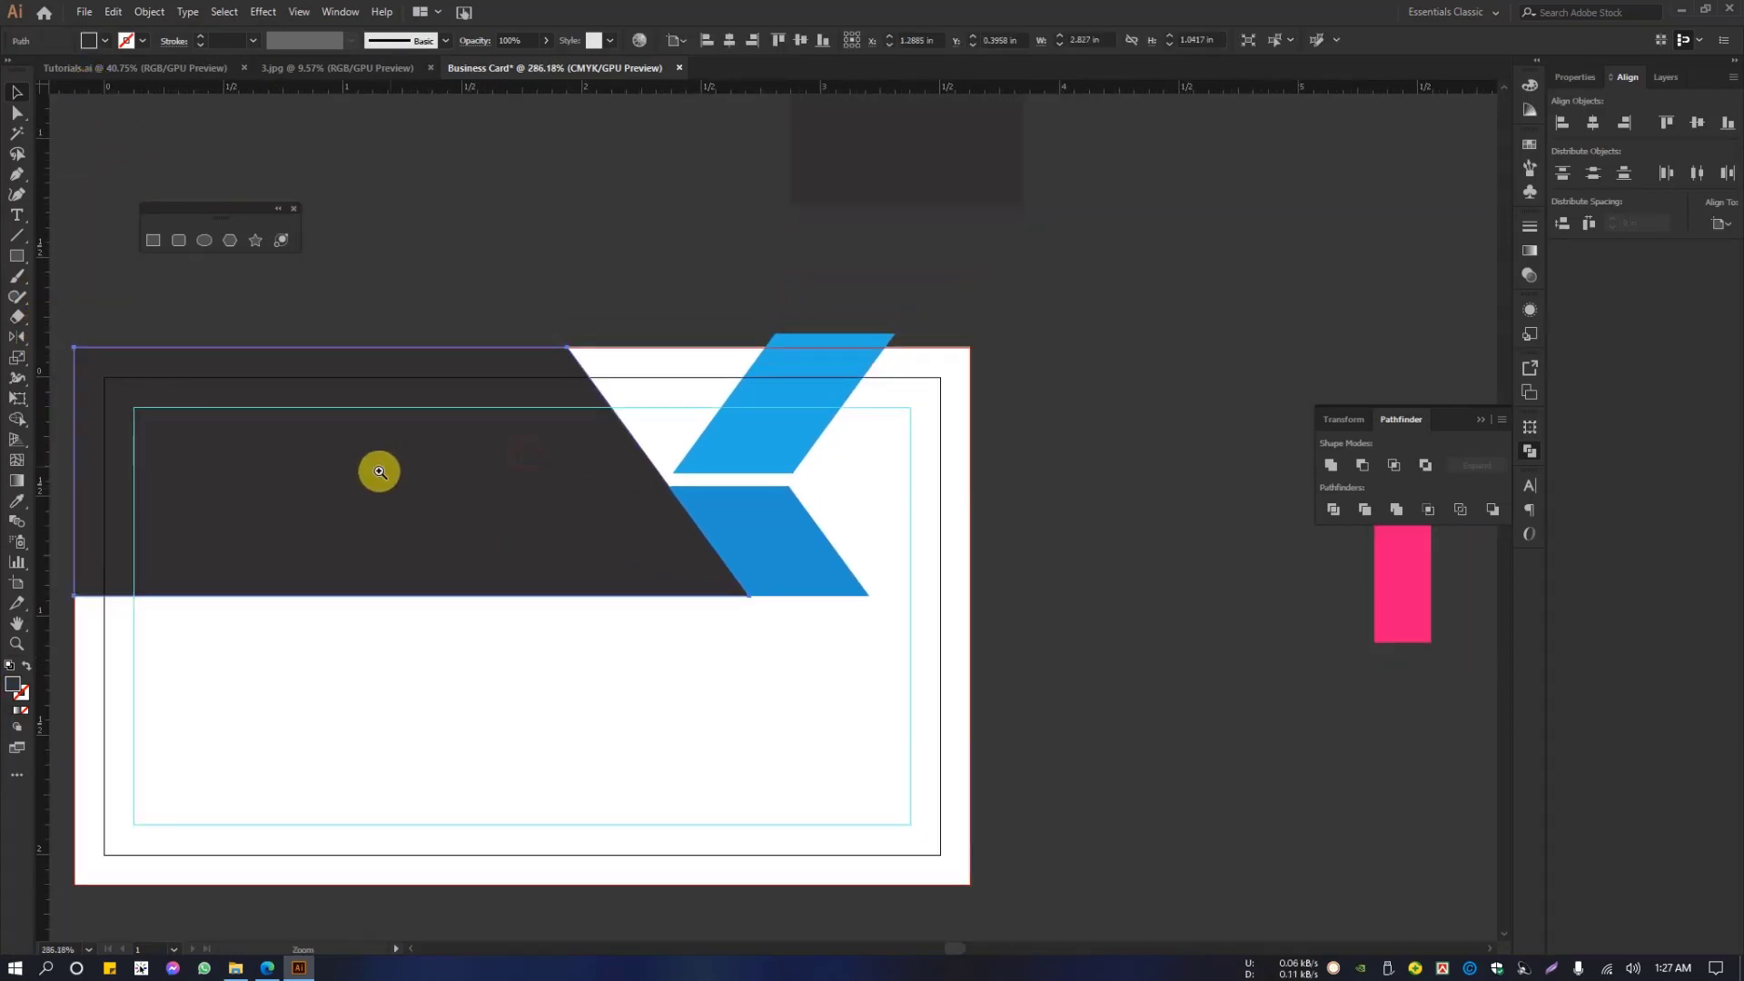
pyautogui.scroll(1, 630, 482)
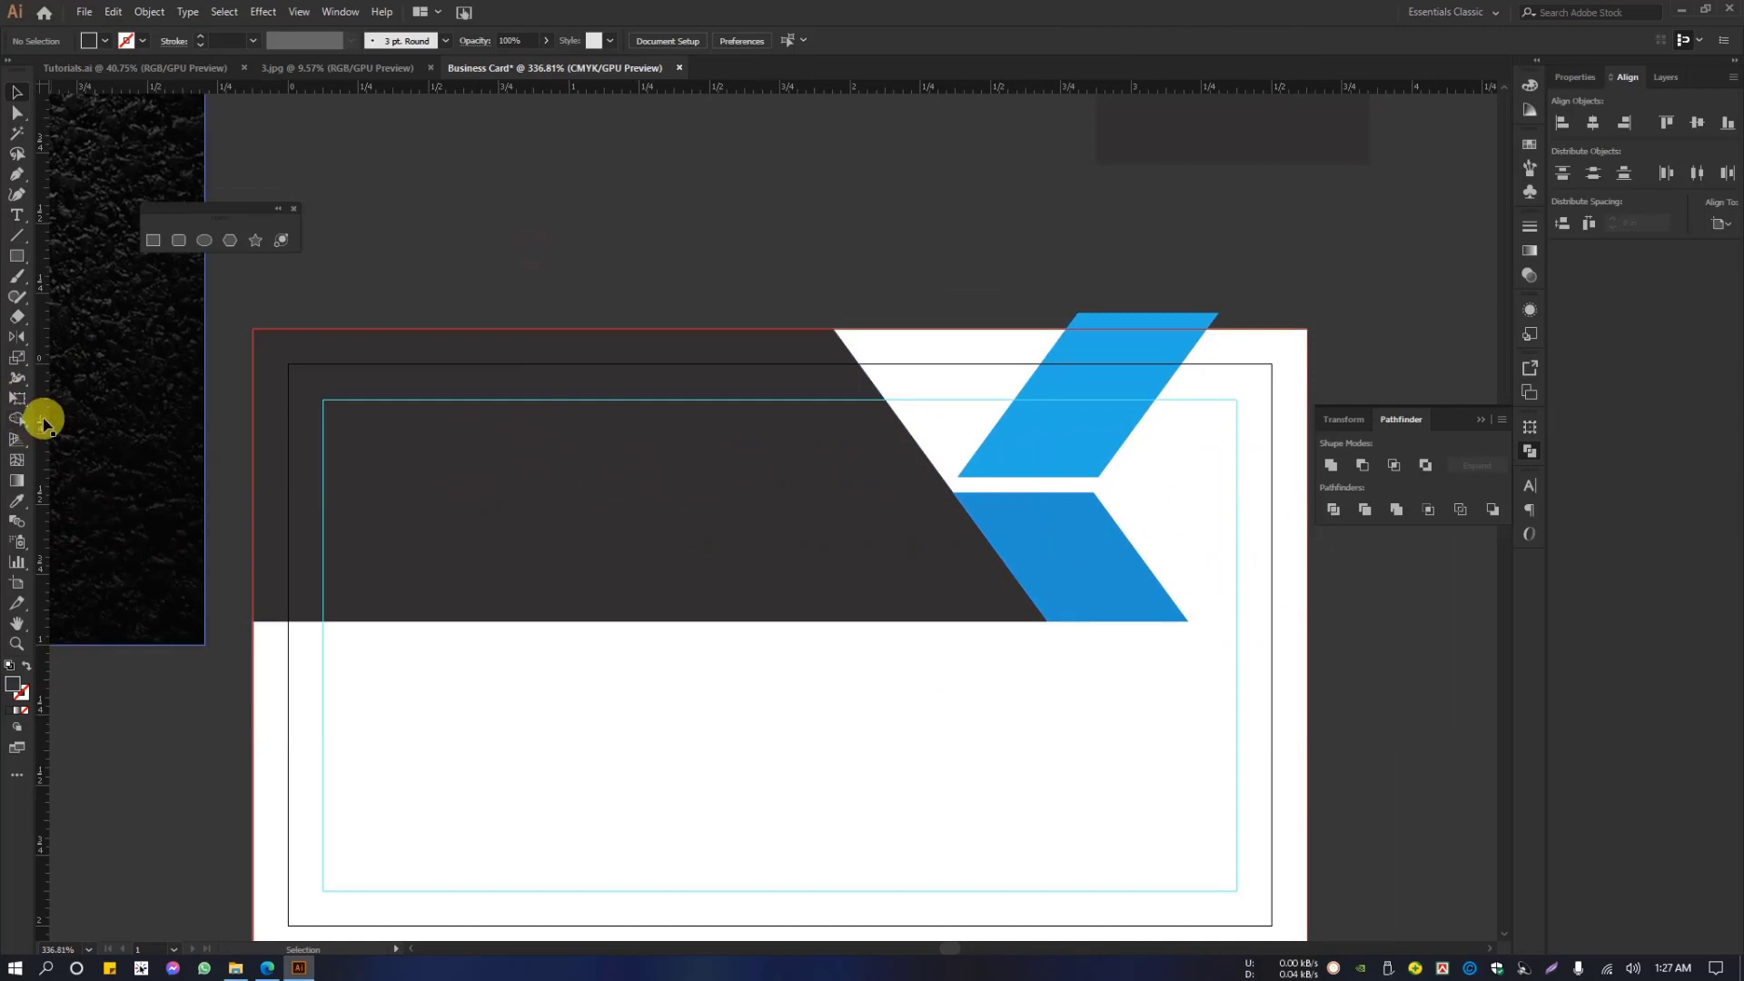
# Drag a vertical ruler guide across the card and unlock the guides
pyautogui.moveTo(39, 415); pyautogui.dragTo(947, 473)
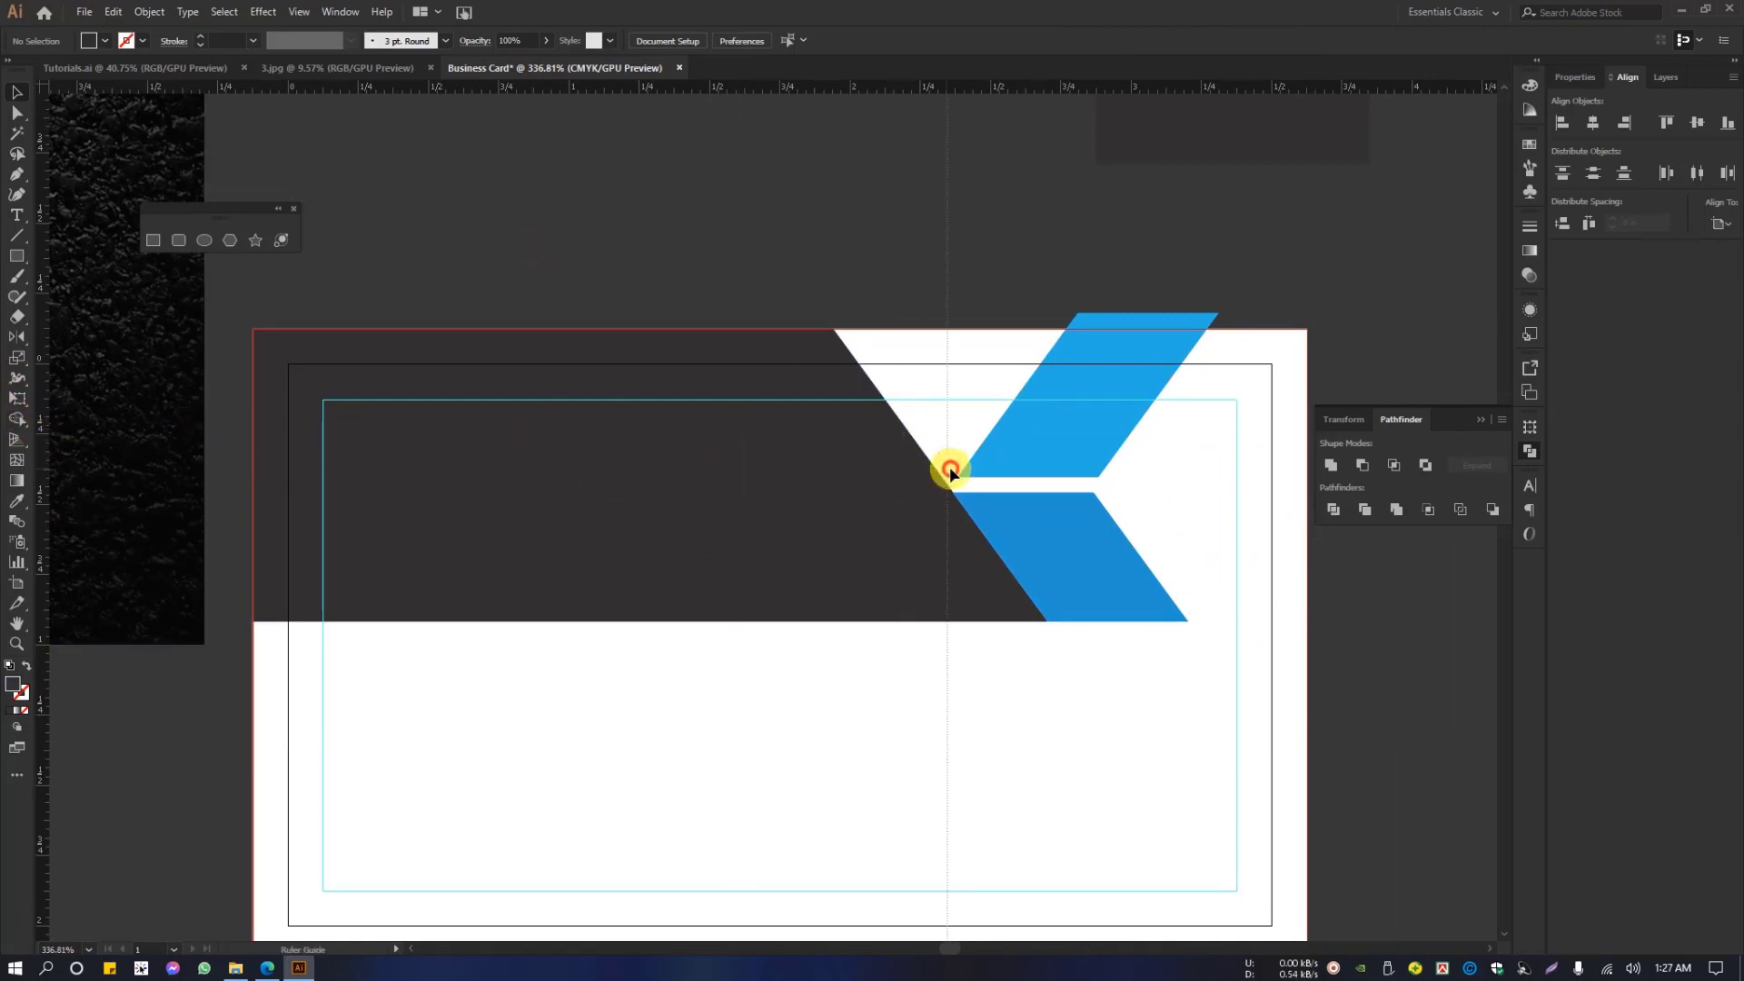
pyautogui.scroll(2, 1094, 572)
pyautogui.moveTo(1094, 572); pyautogui.dragTo(926, 564)
pyautogui.click(941, 557)
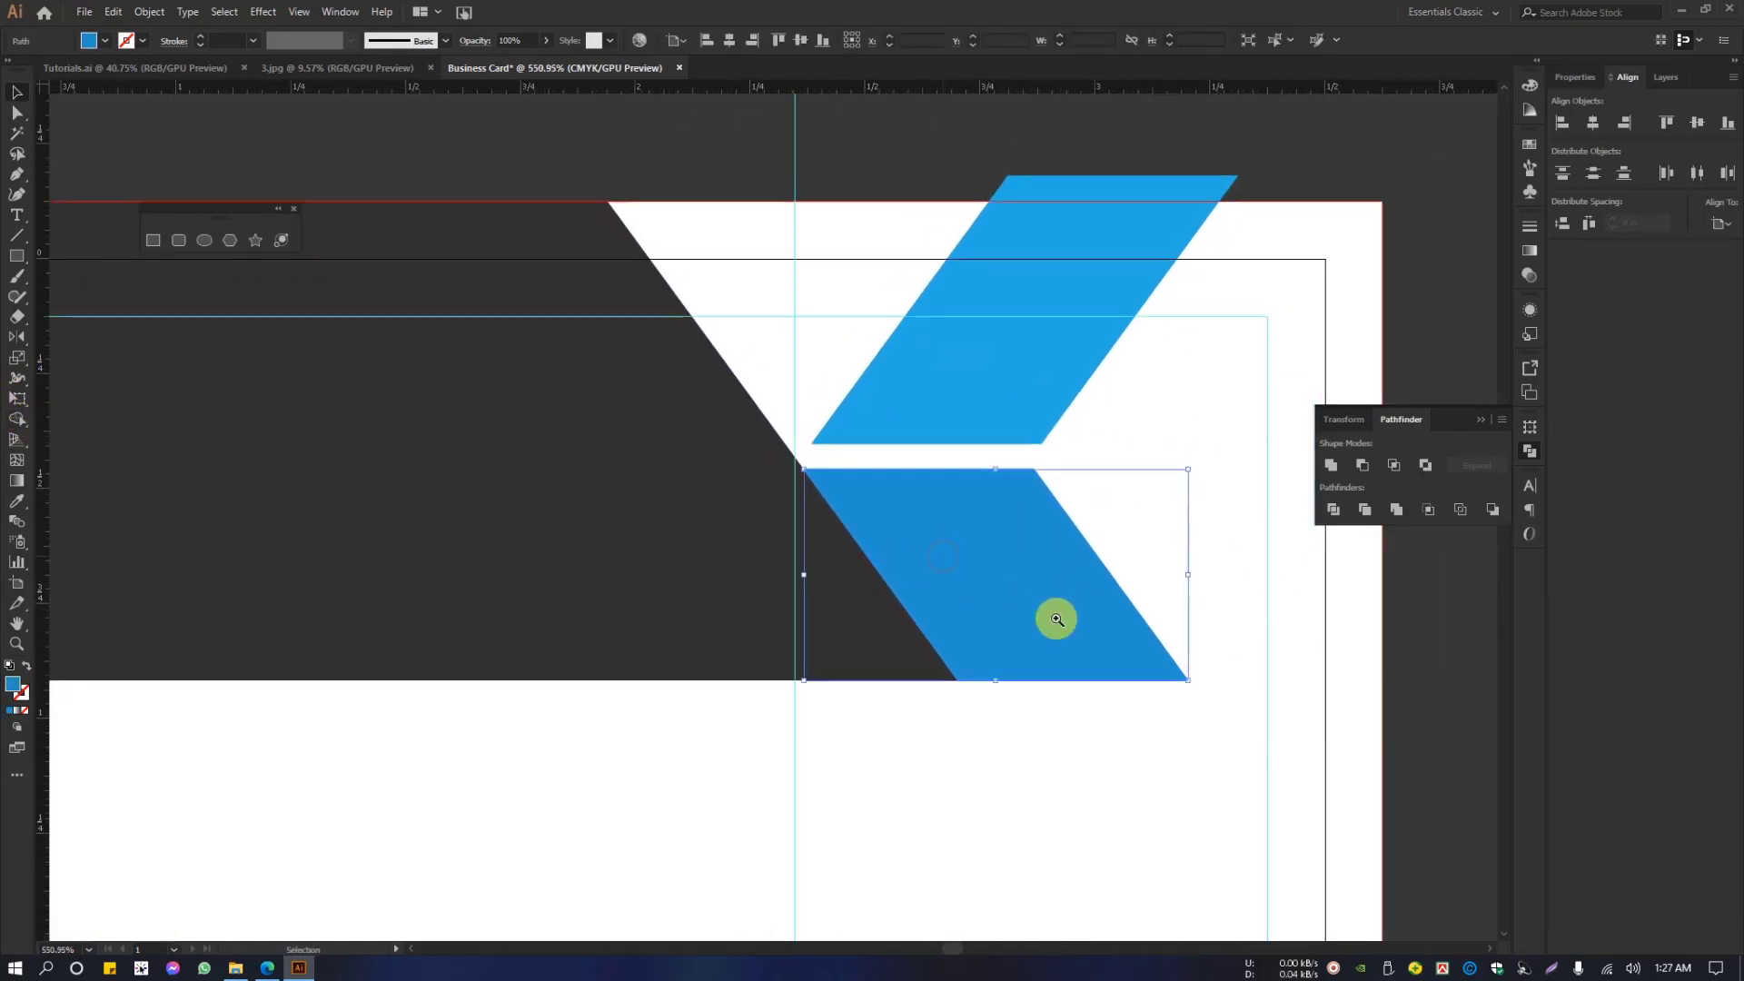
pyautogui.scroll(-1, 1056, 619)
pyautogui.rightClick(1172, 449)
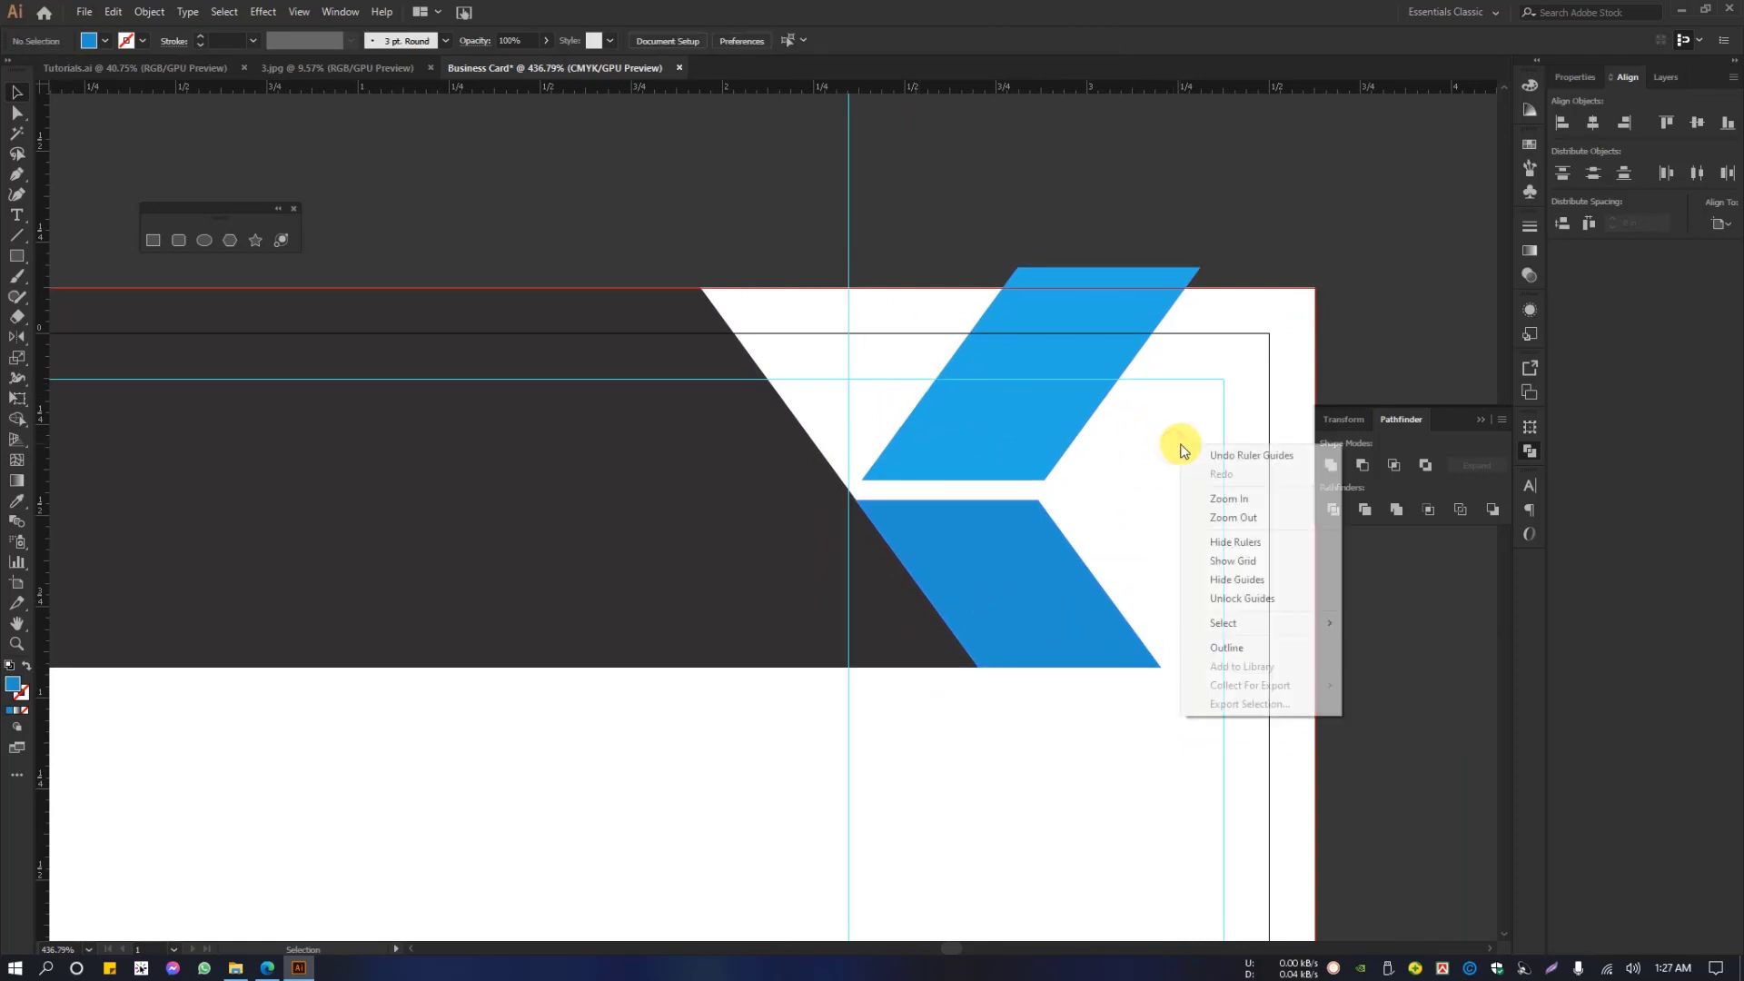
pyautogui.click(1242, 597)
# Align the lower blue parallelogram's left edge with the vertical guide
pyautogui.click(1000, 581)
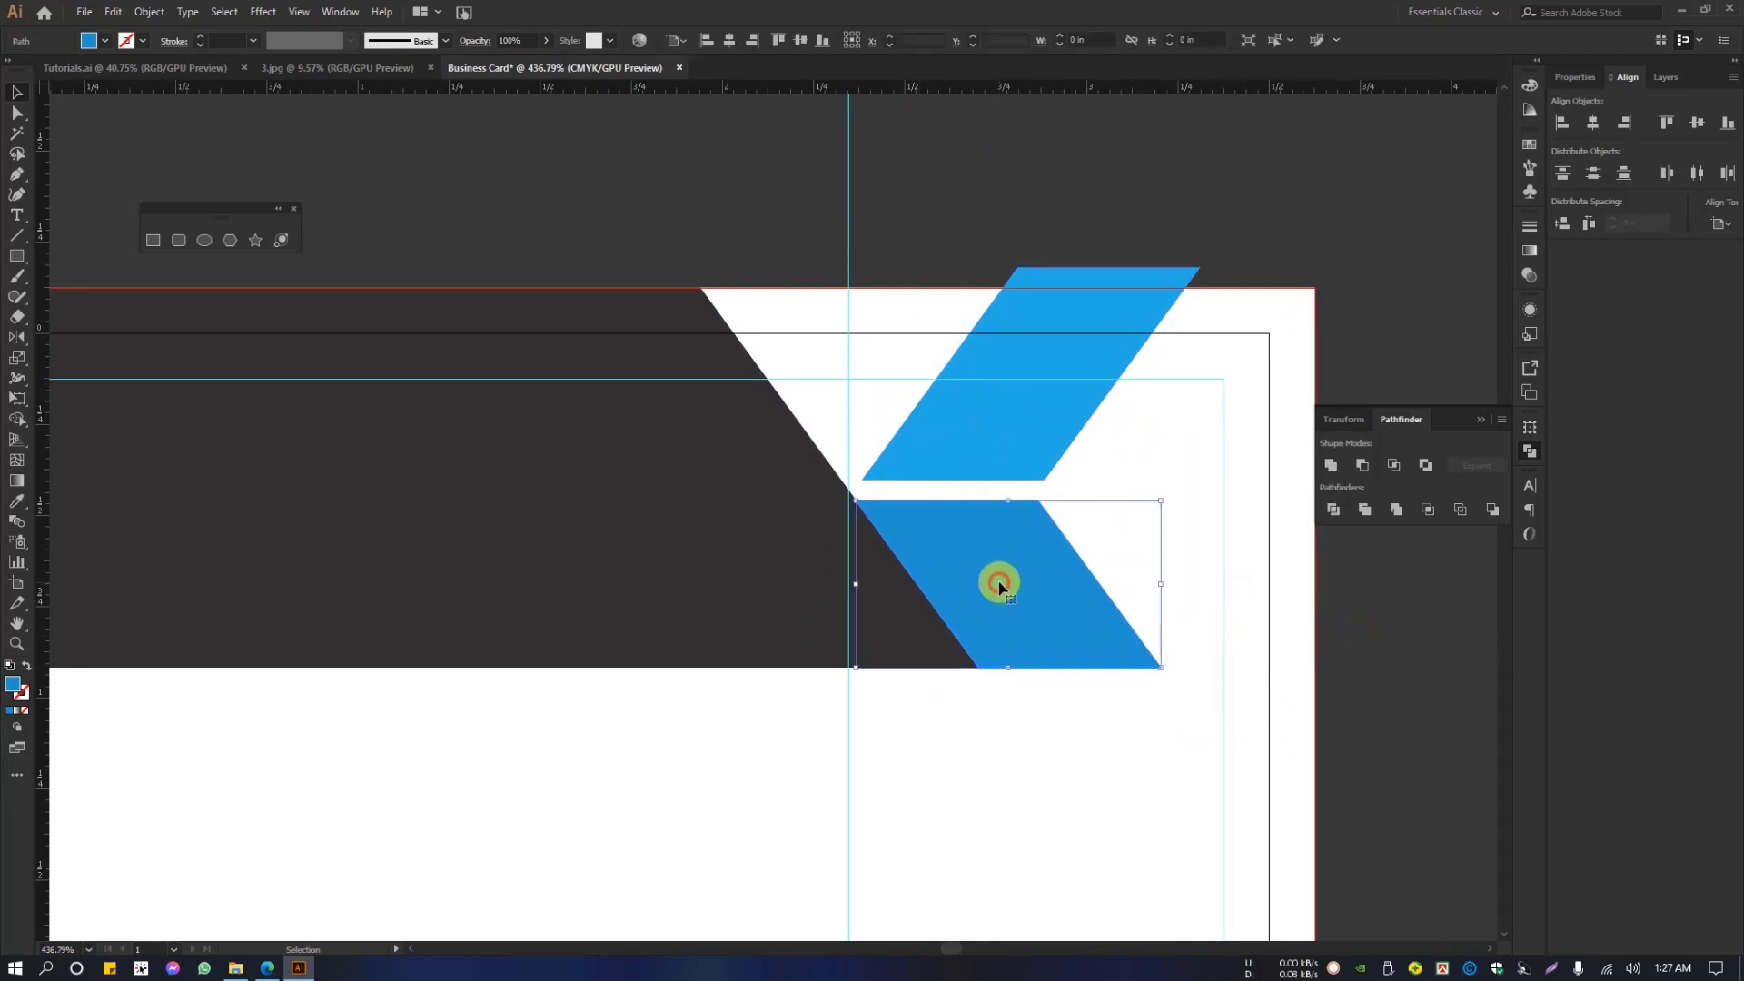
pyautogui.keyDown('shift'); pyautogui.click(848, 245); pyautogui.keyUp('shift')
pyautogui.click(967, 574)
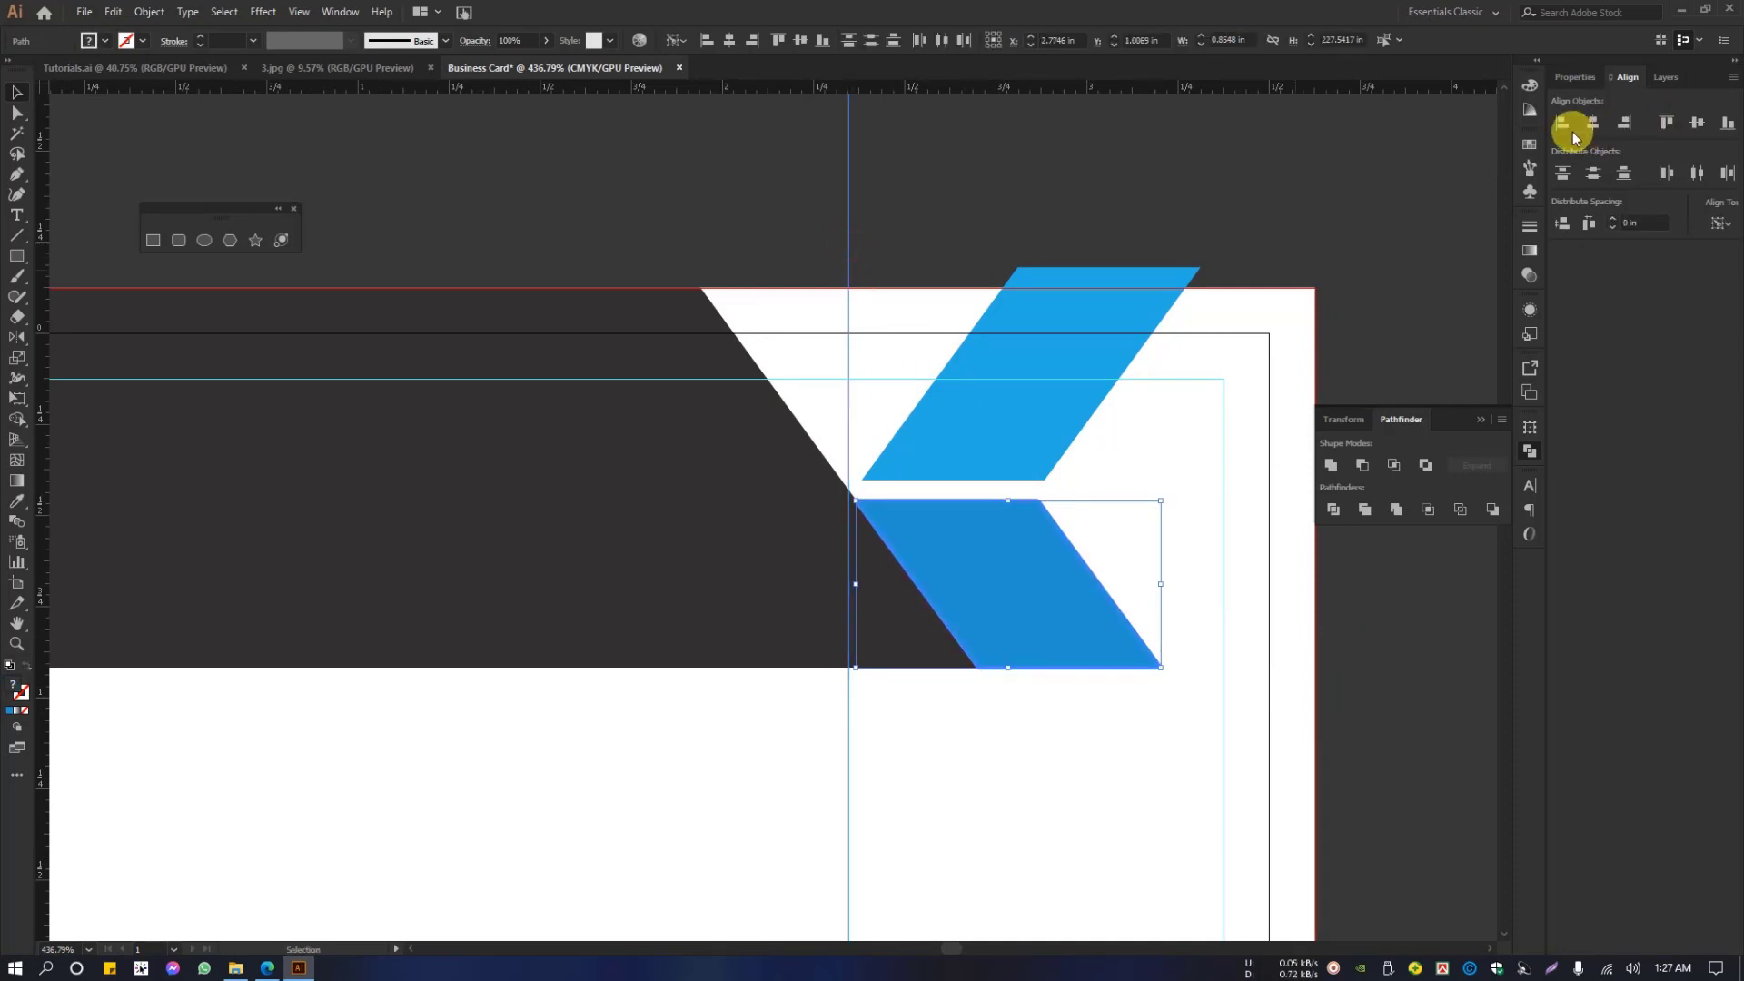
pyautogui.click(1564, 123)
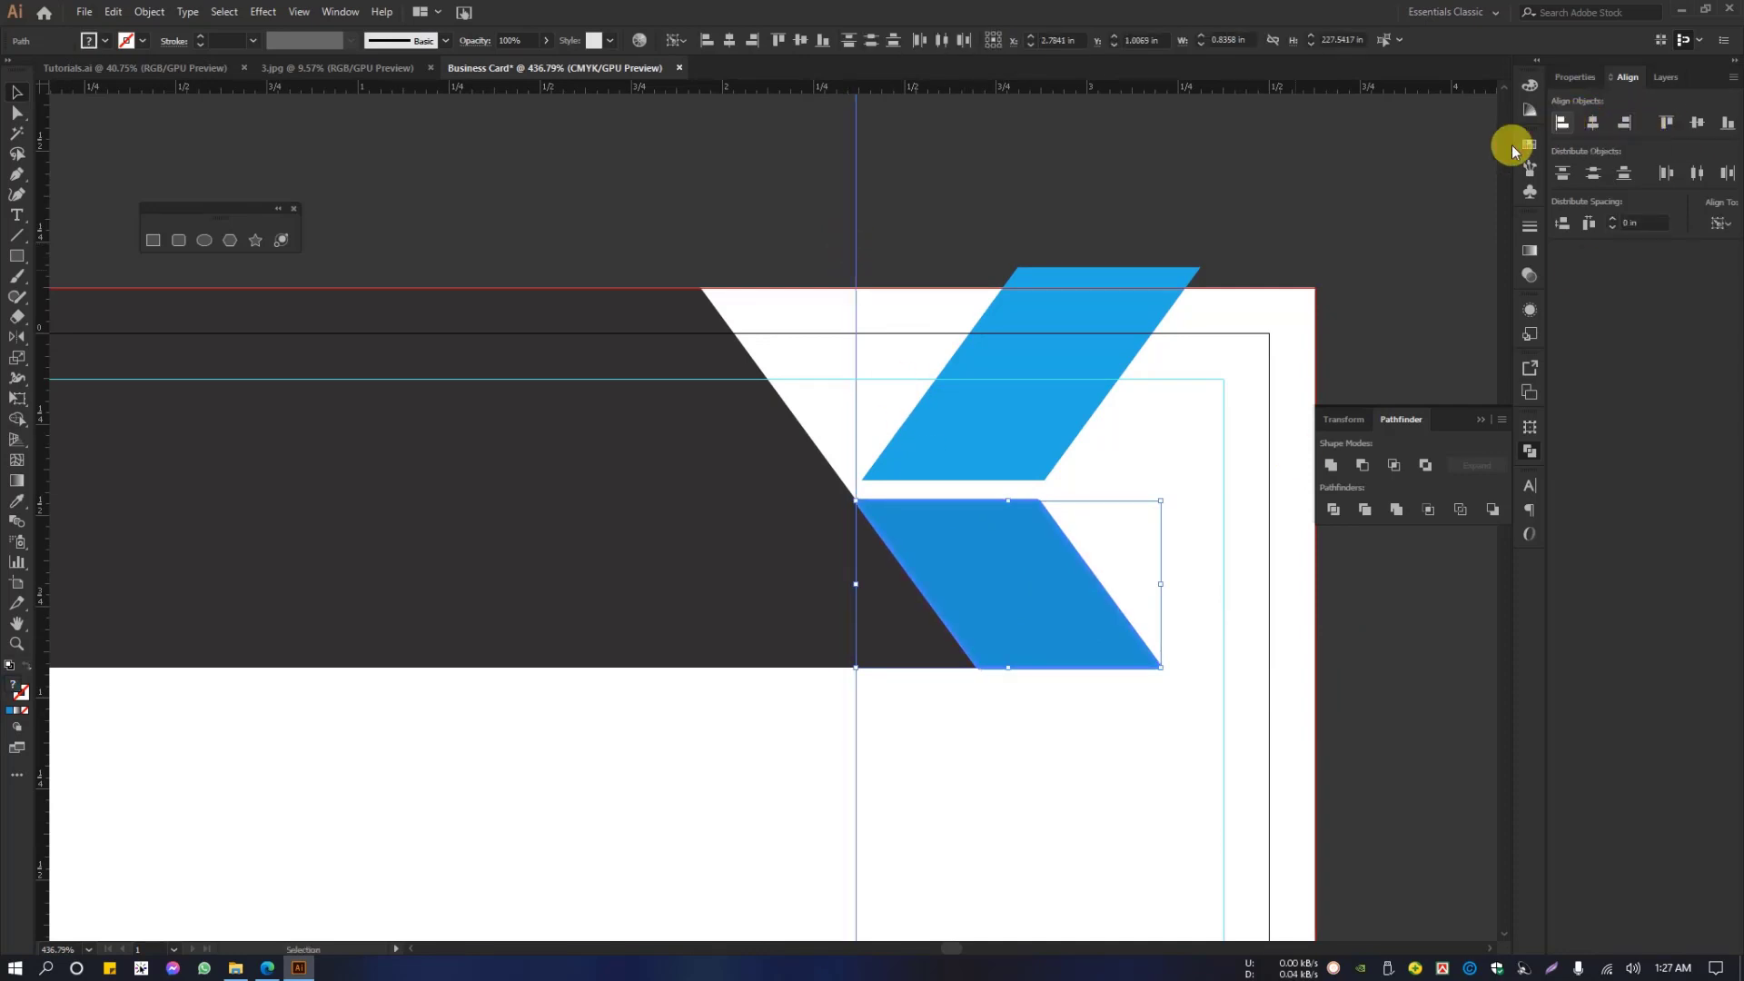
pyautogui.click(1148, 475)
pyautogui.press('z')
pyautogui.click(1009, 573)
pyautogui.click(996, 569)
pyautogui.press('v')
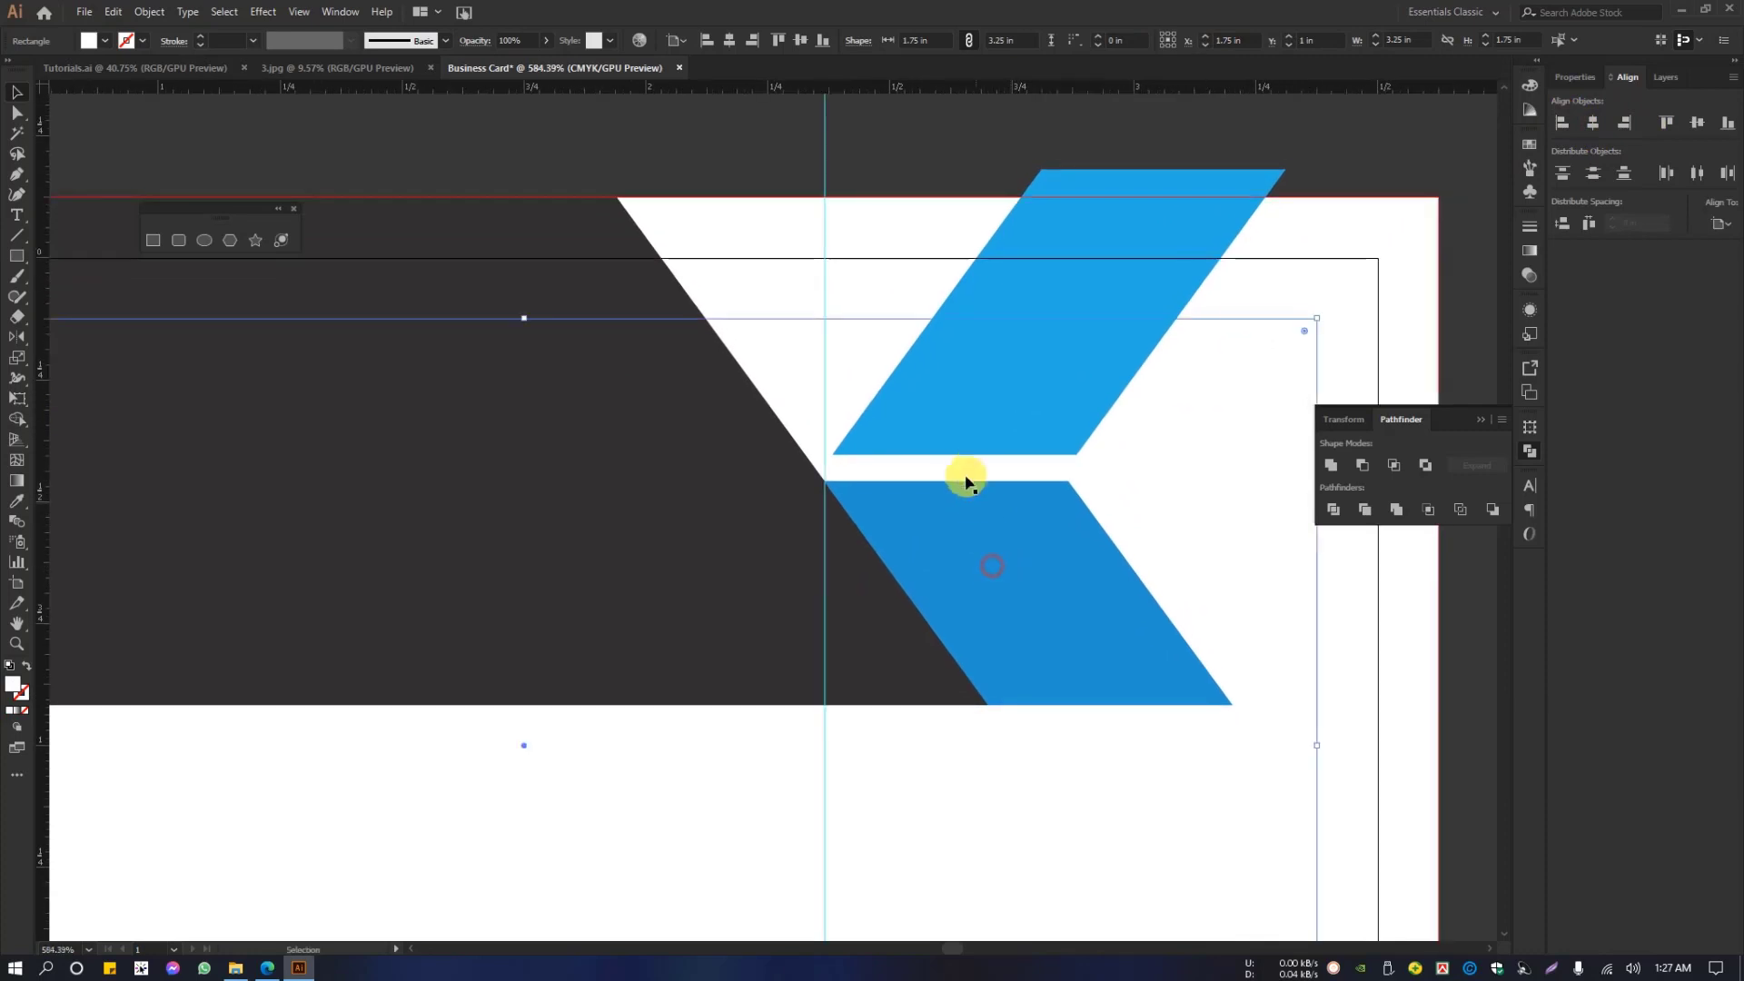
# Align both parallelograms' left edges to the guide as key object
pyautogui.moveTo(946, 437); pyautogui.dragTo(940, 473)
pyautogui.scroll(1, 942, 480)
pyautogui.keyDown('shift'); pyautogui.click(970, 532); pyautogui.keyUp('shift')
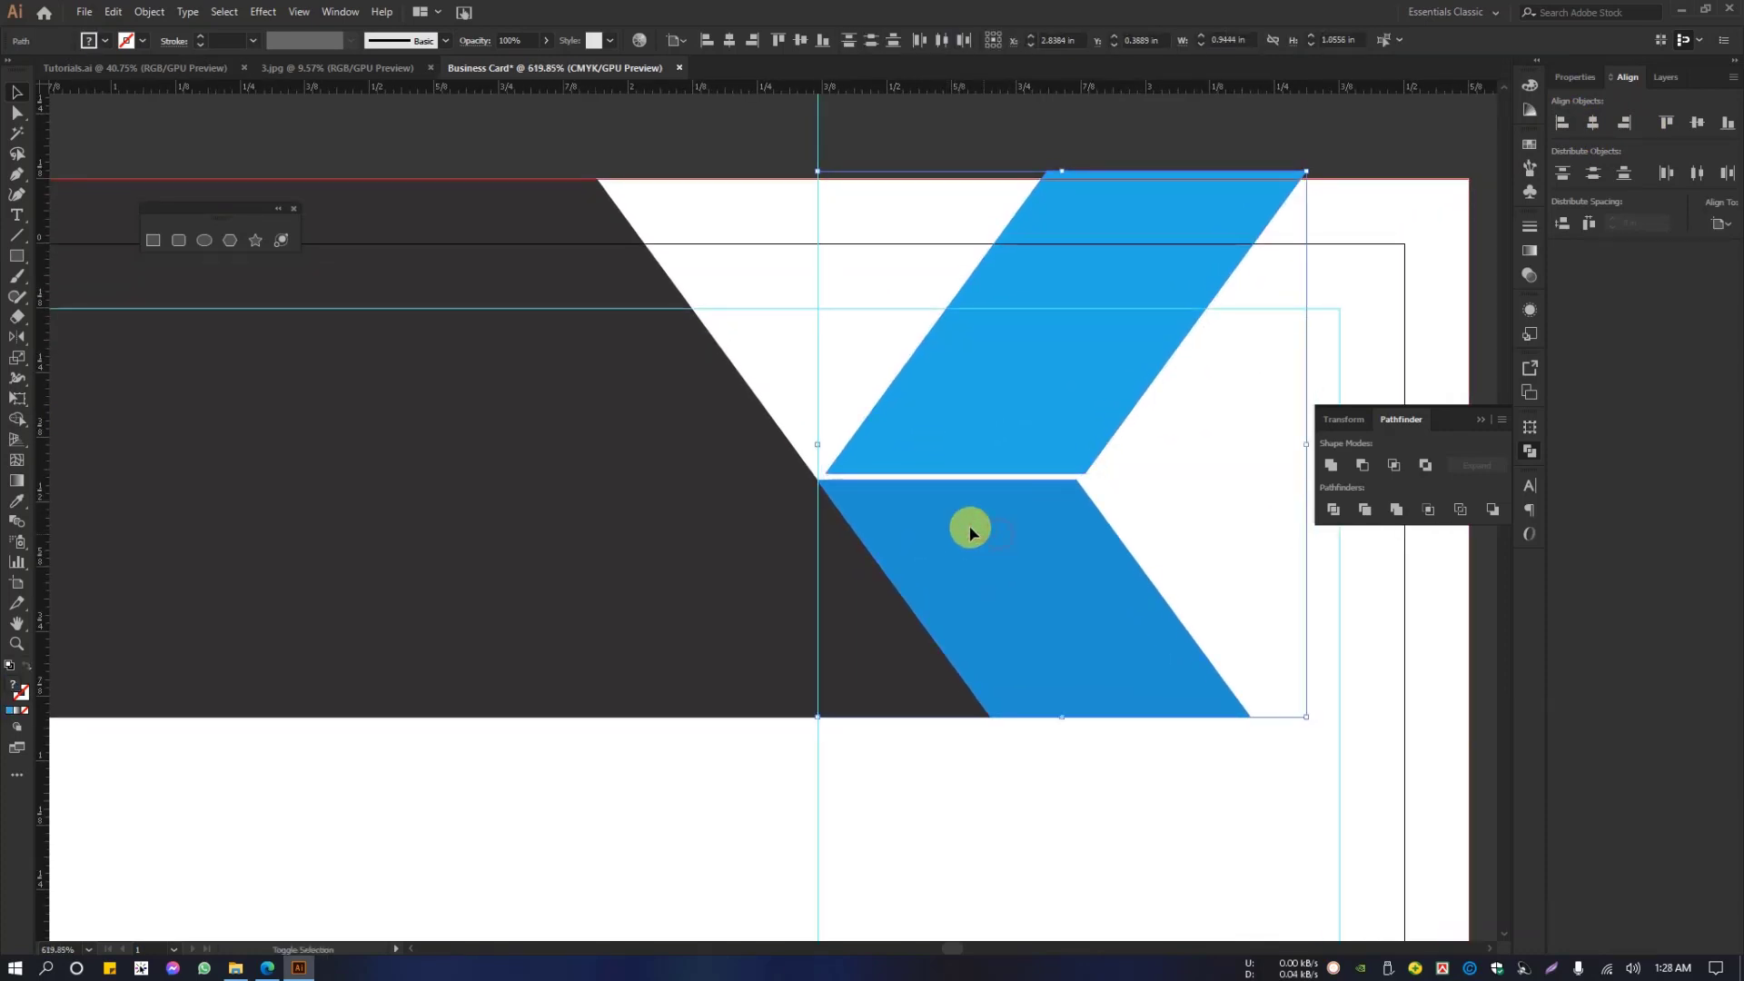
pyautogui.keyDown('shift'); pyautogui.click(819, 341); pyautogui.keyUp('shift')
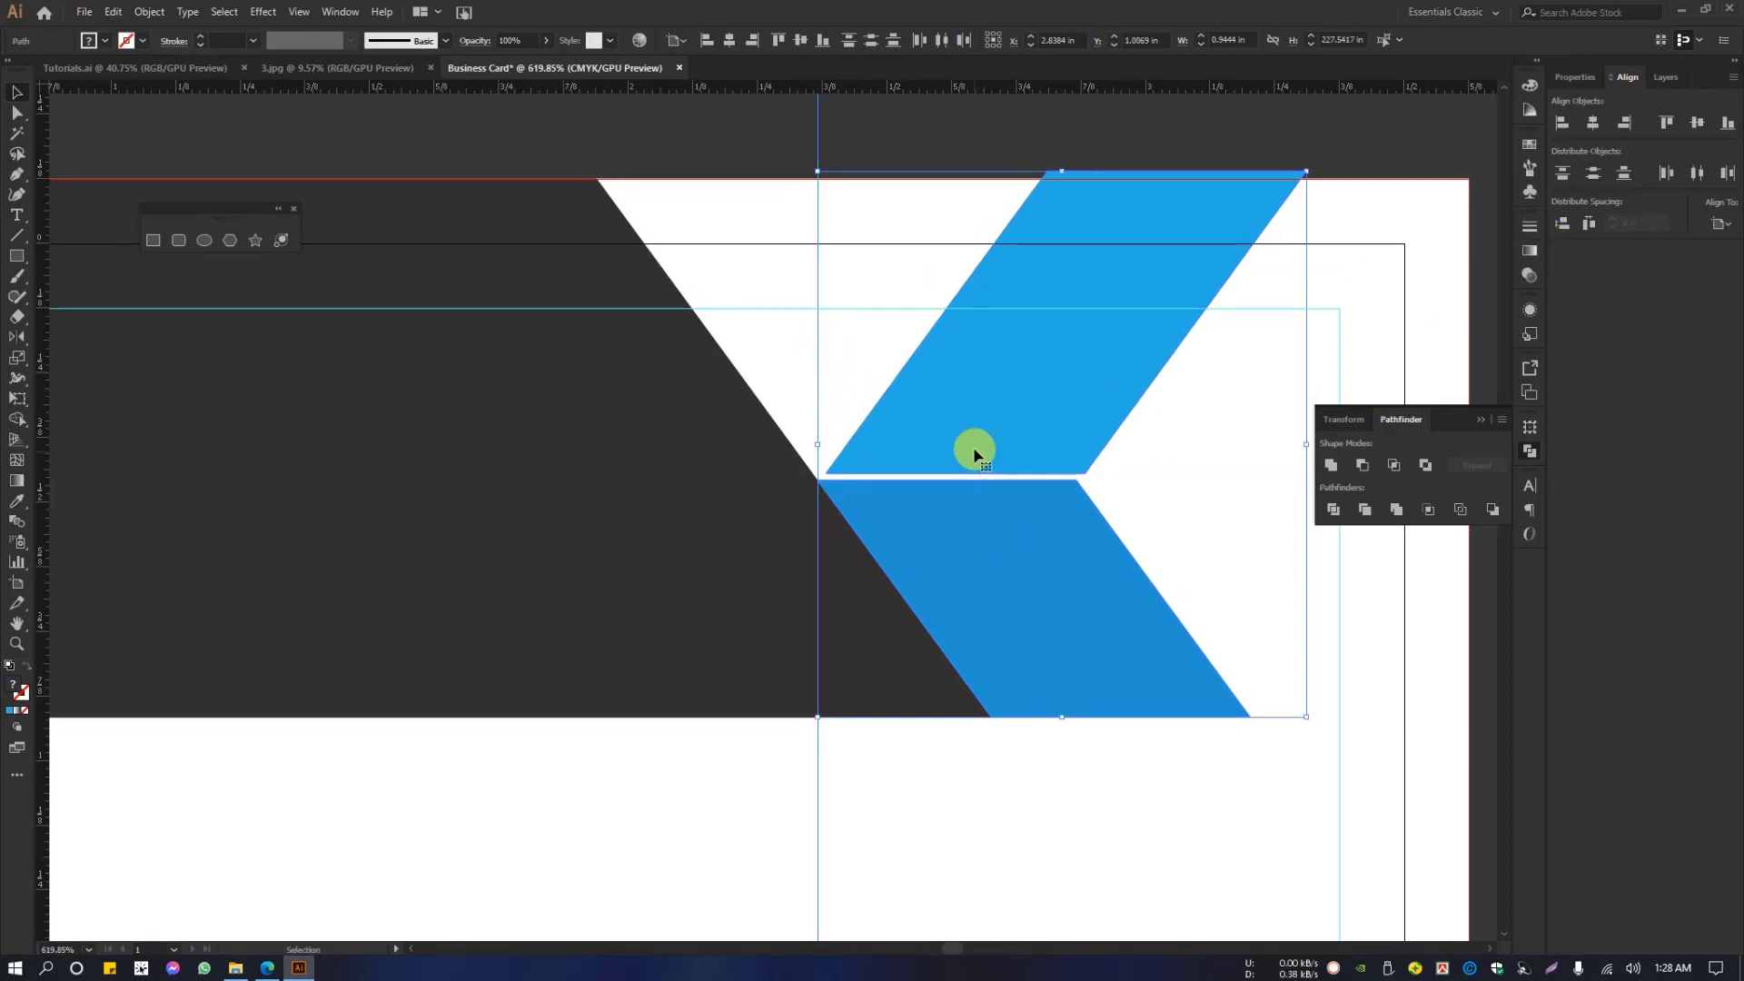
pyautogui.click(819, 346)
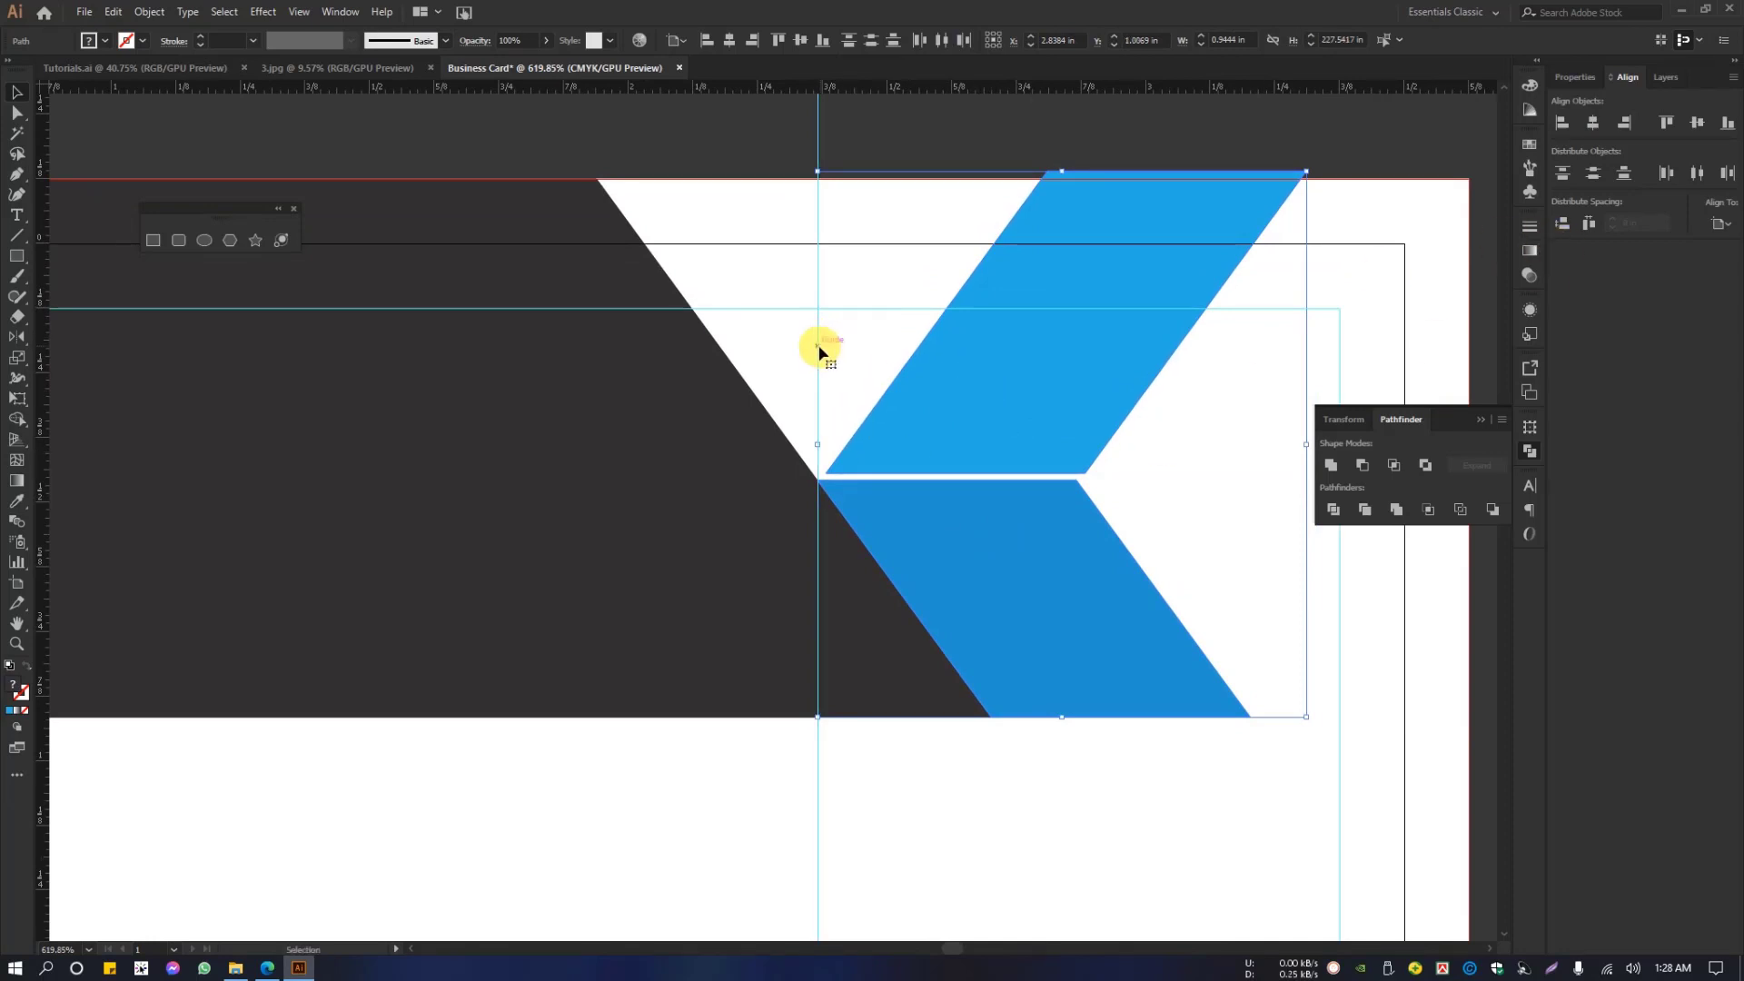
pyautogui.click(1559, 123)
# Move the upper parallelogram down to close the gap at the chevron's inner corner
pyautogui.moveTo(916, 536); pyautogui.dragTo(904, 350)
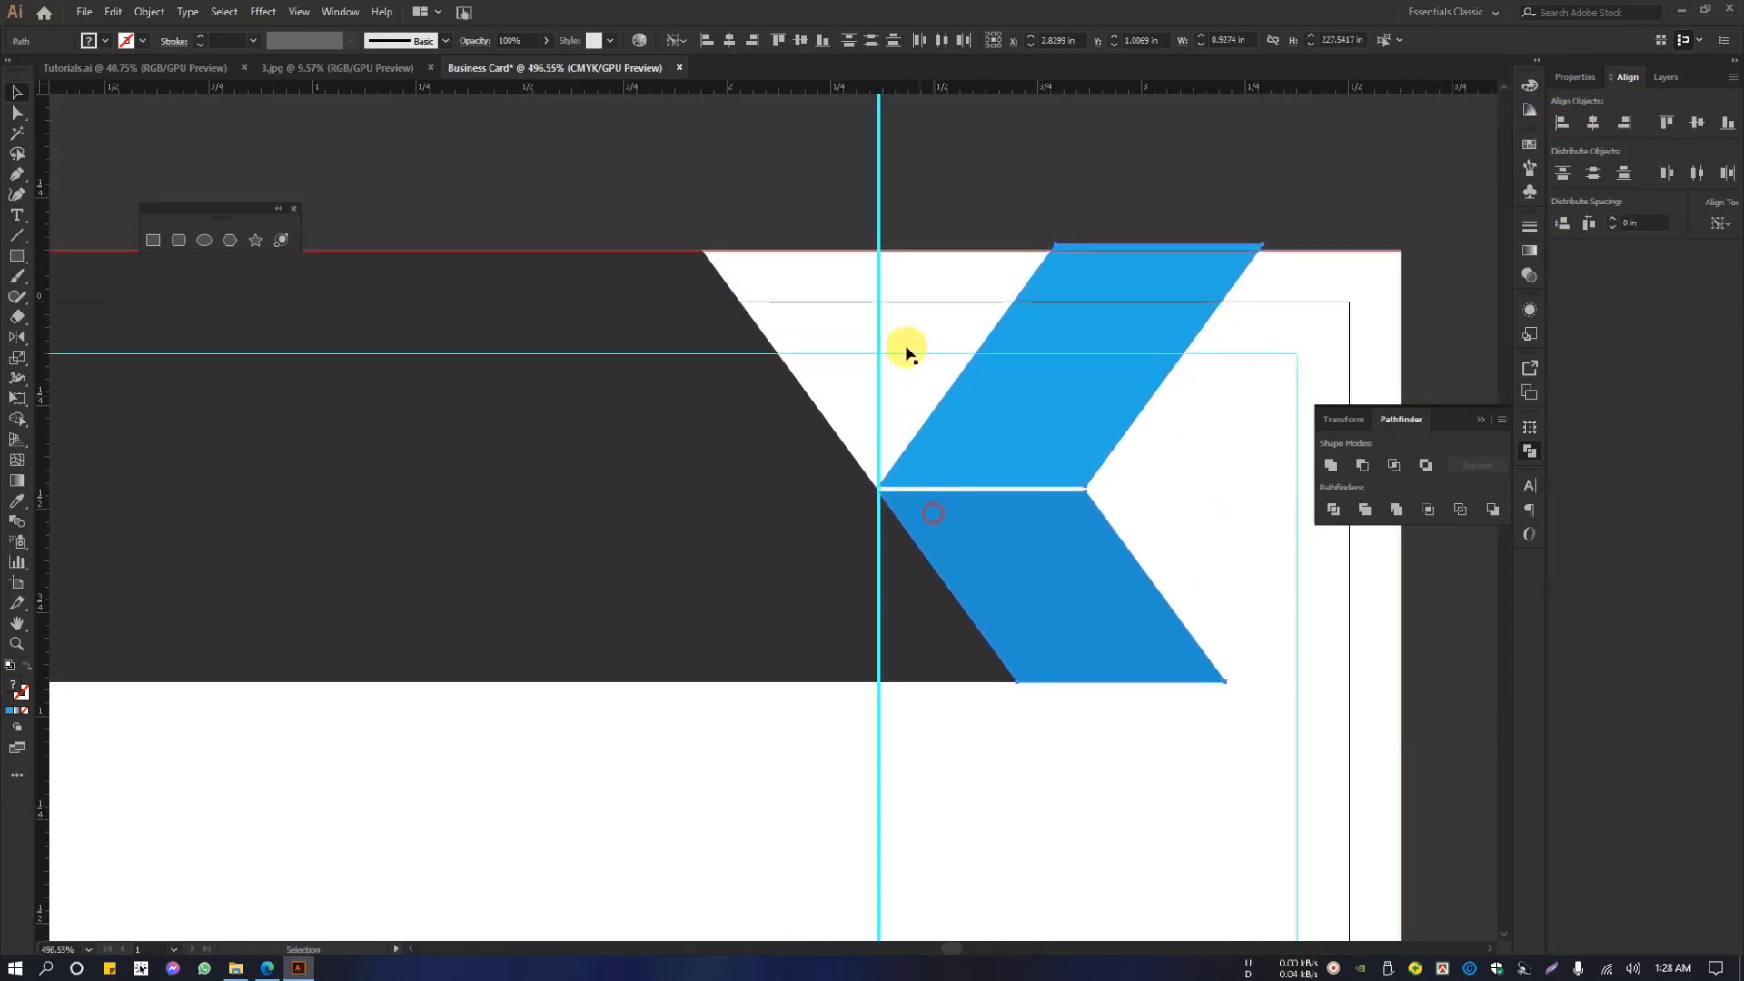
pyautogui.click(904, 350)
pyautogui.moveTo(979, 477); pyautogui.dragTo(1083, 476)
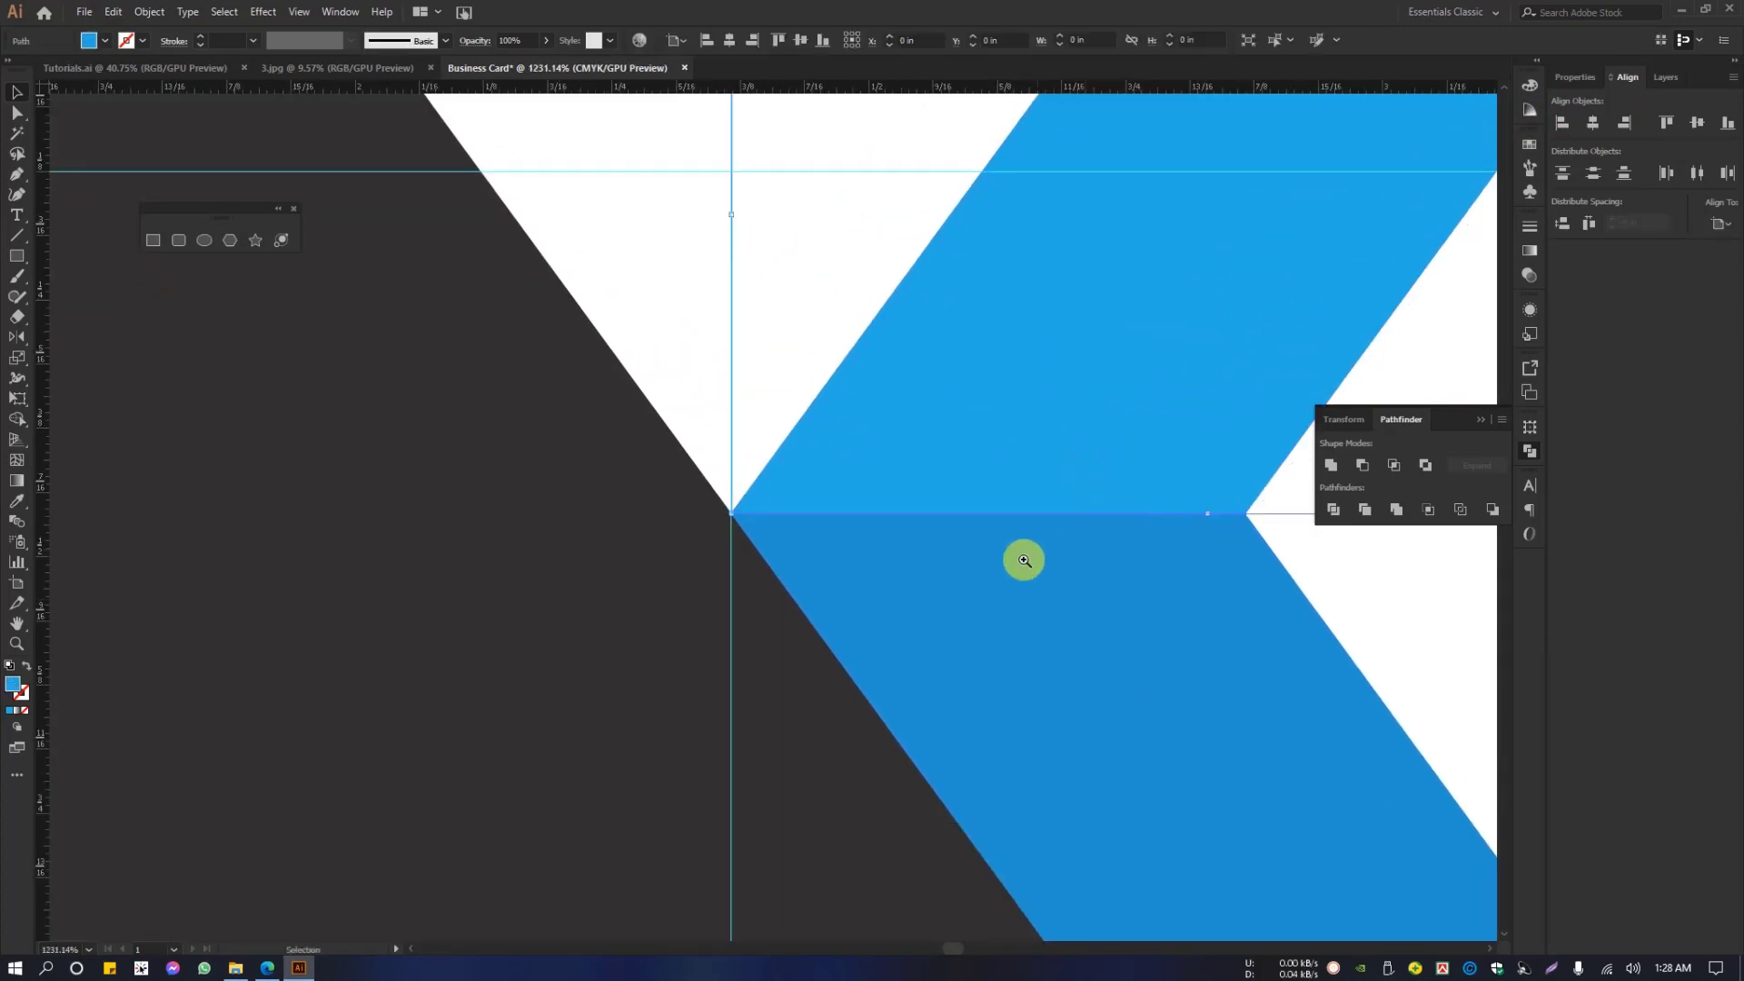
pyautogui.moveTo(1020, 560); pyautogui.dragTo(835, 462)
pyautogui.scroll(-6, 836, 462)
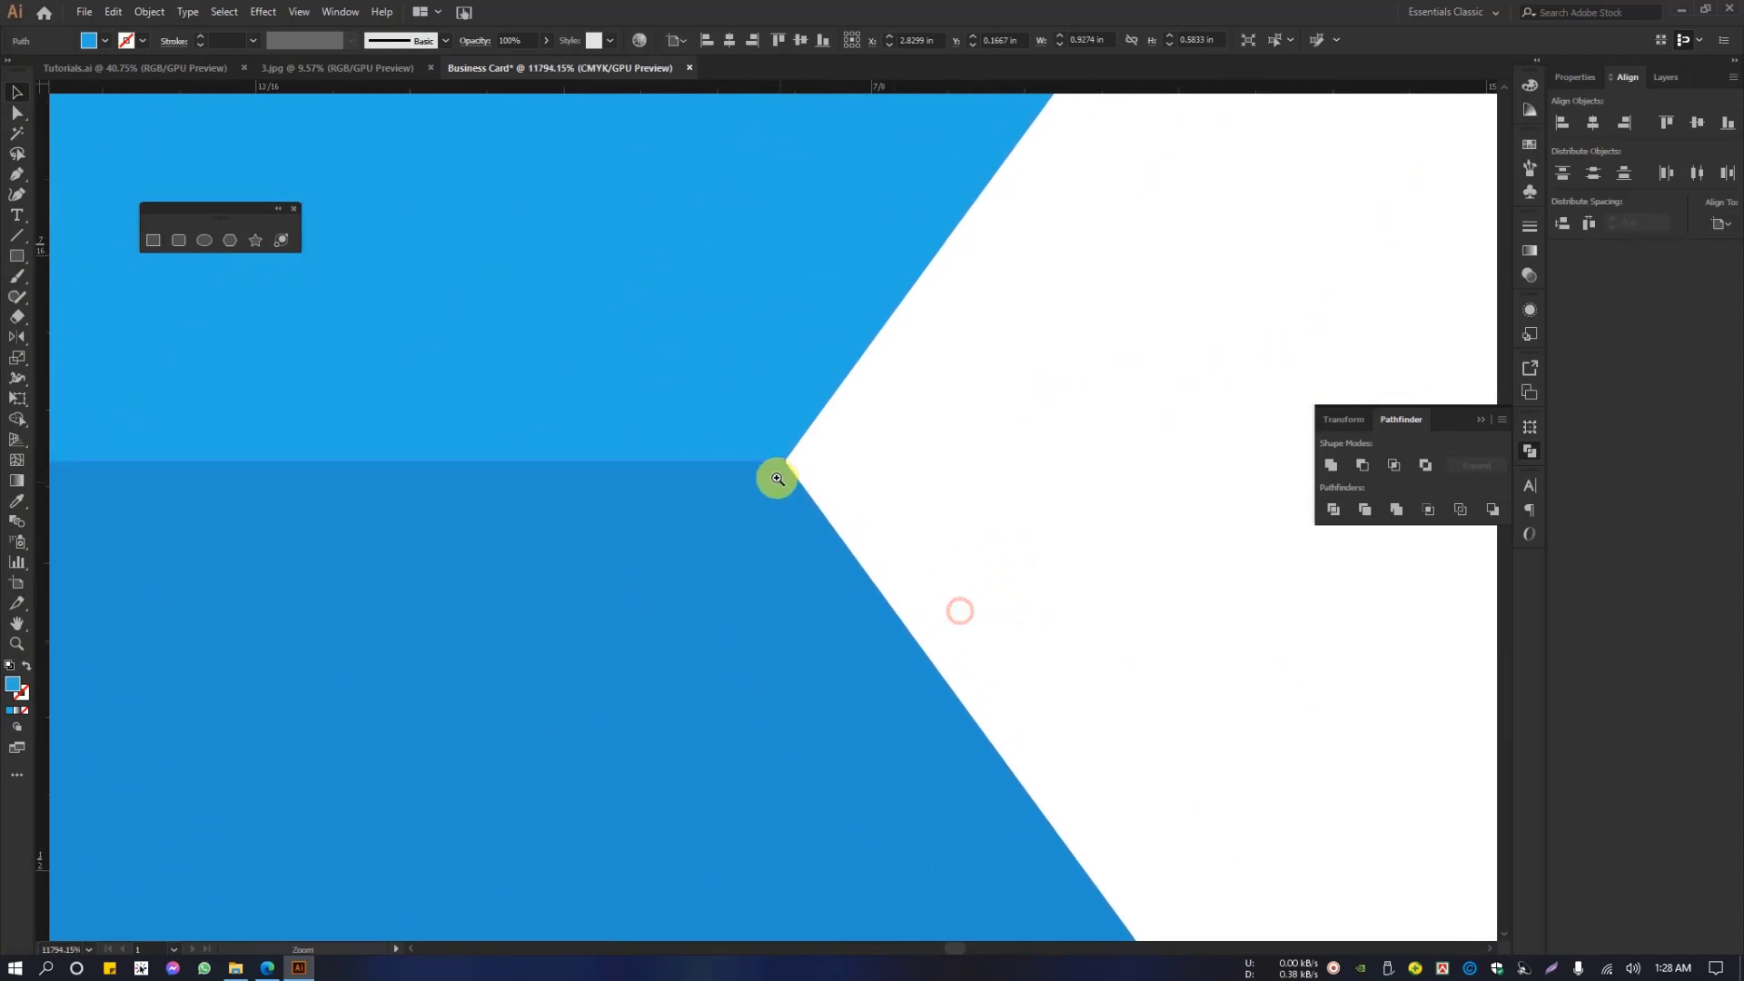
pyautogui.scroll(-3, 1091, 465)
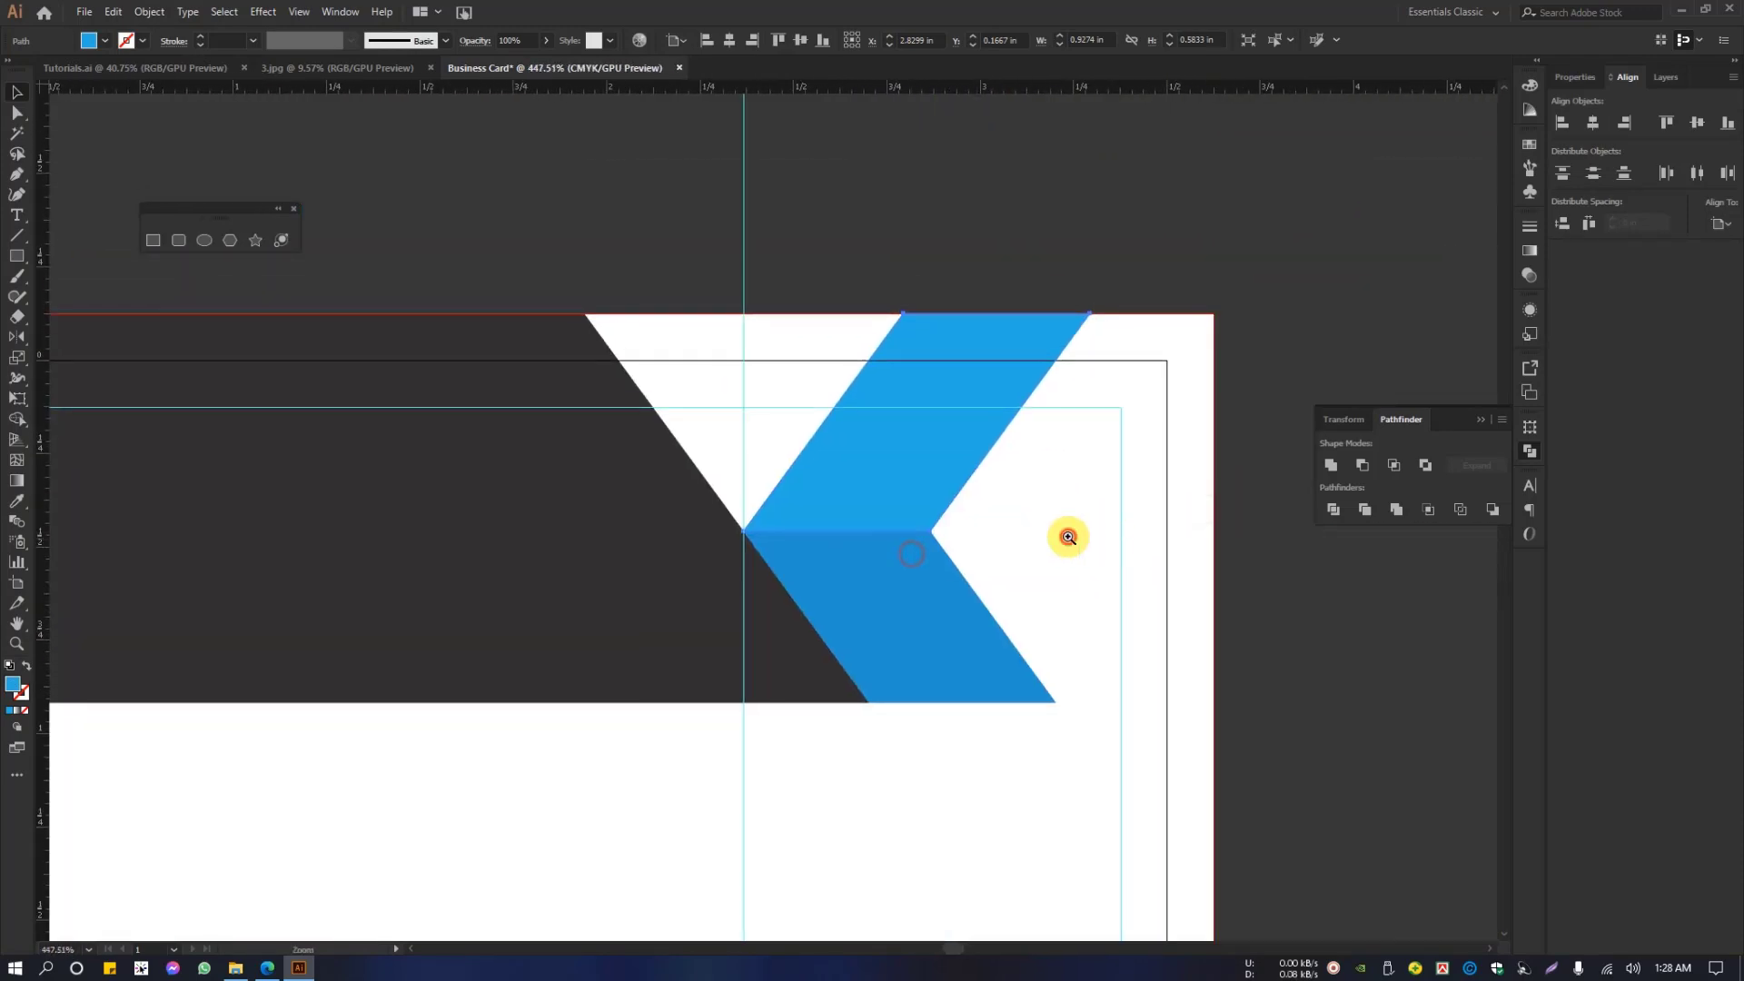
# Delete the vertical guide, relock guides, and duplicate the blue chevron to its right
pyautogui.click(678, 217)
pyautogui.click(838, 283)
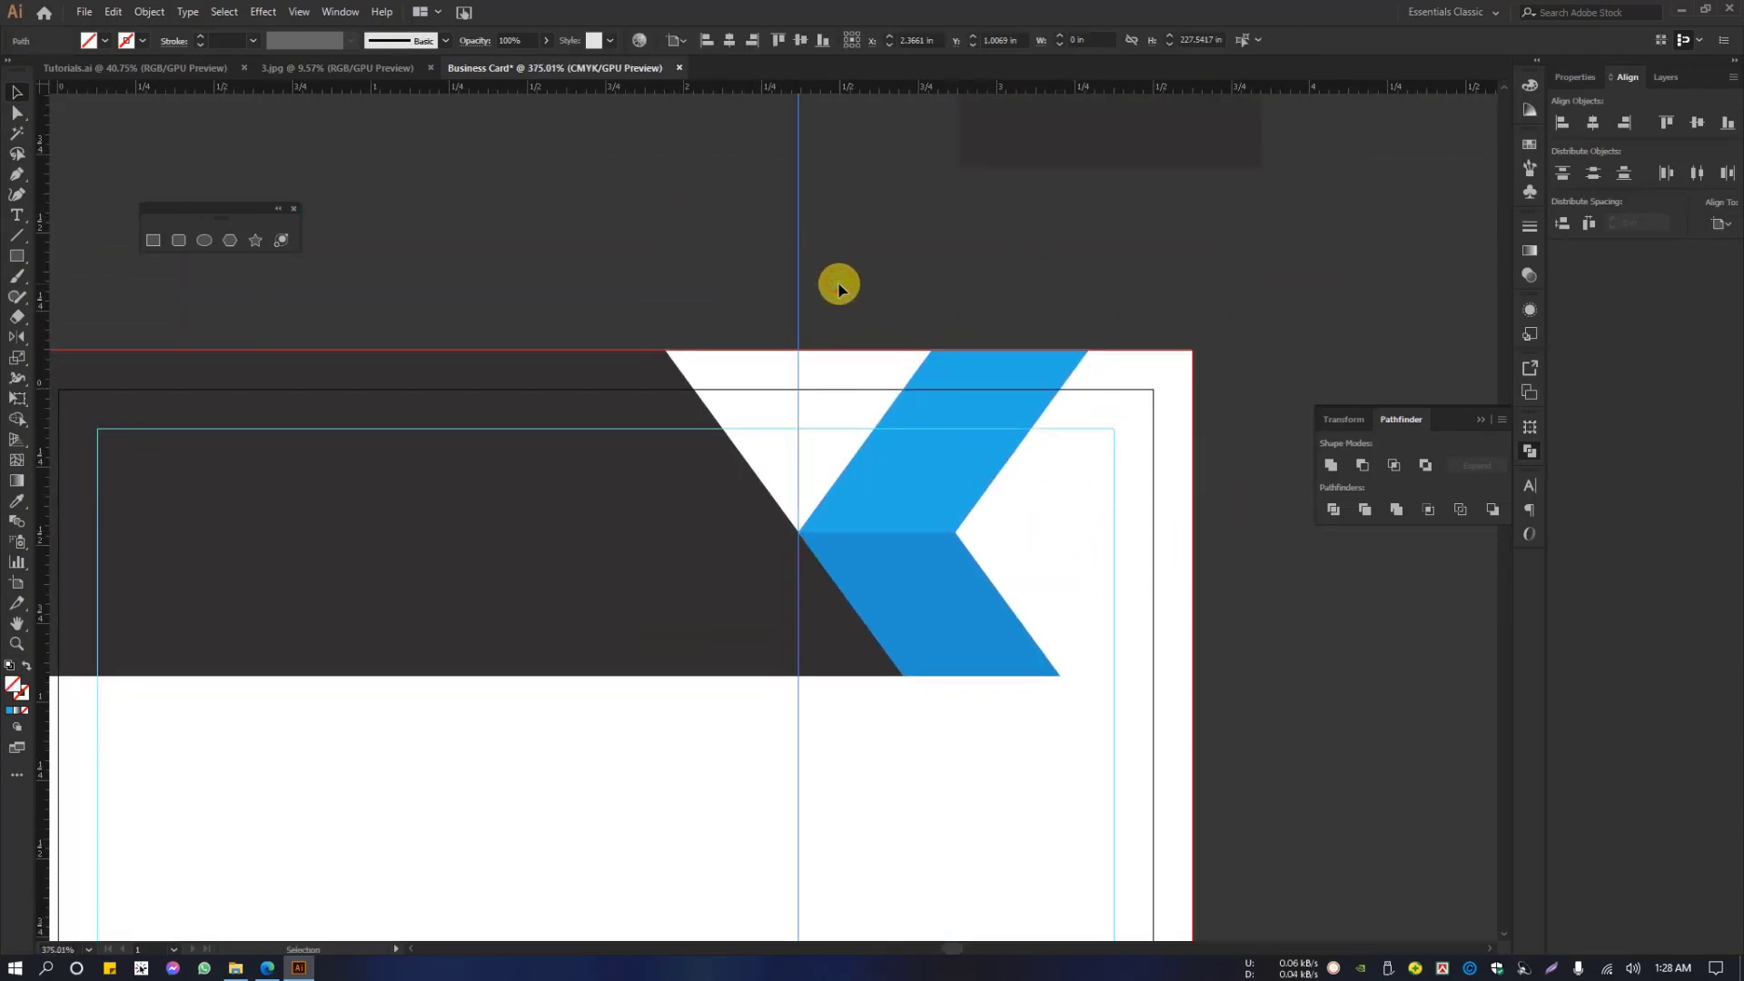
pyautogui.press('Delete')
pyautogui.rightClick(1015, 435)
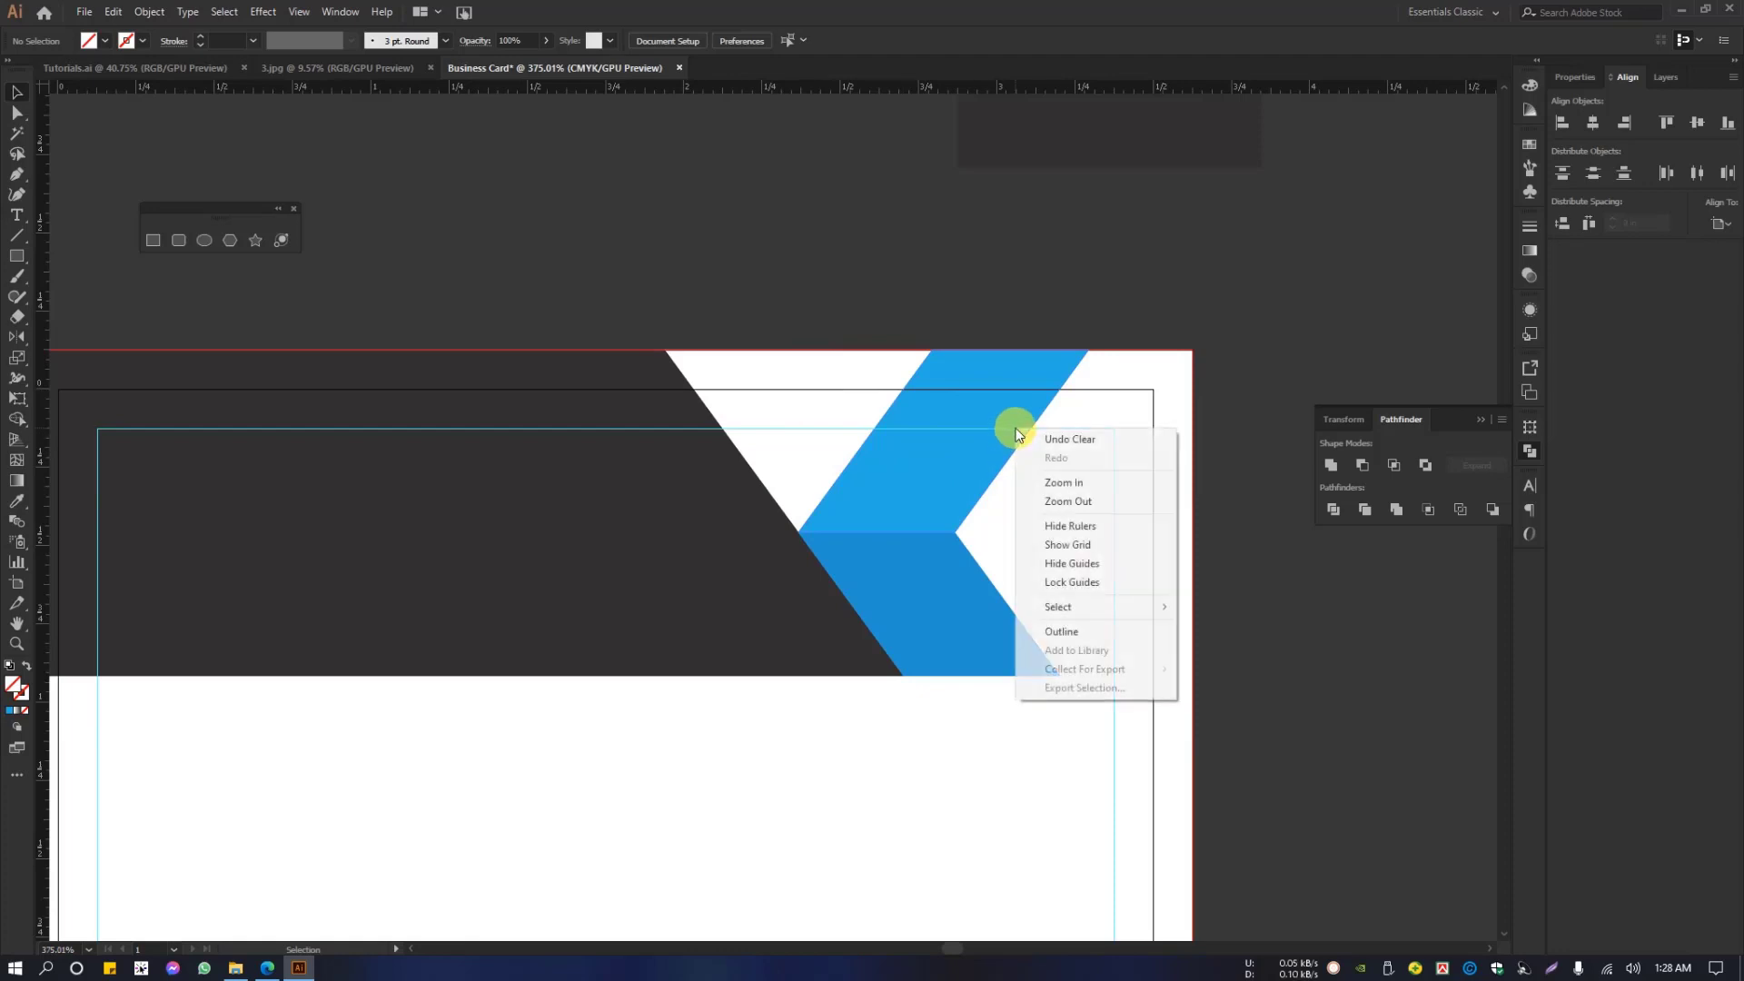
pyautogui.click(1058, 575)
pyautogui.moveTo(1027, 564); pyautogui.dragTo(884, 527)
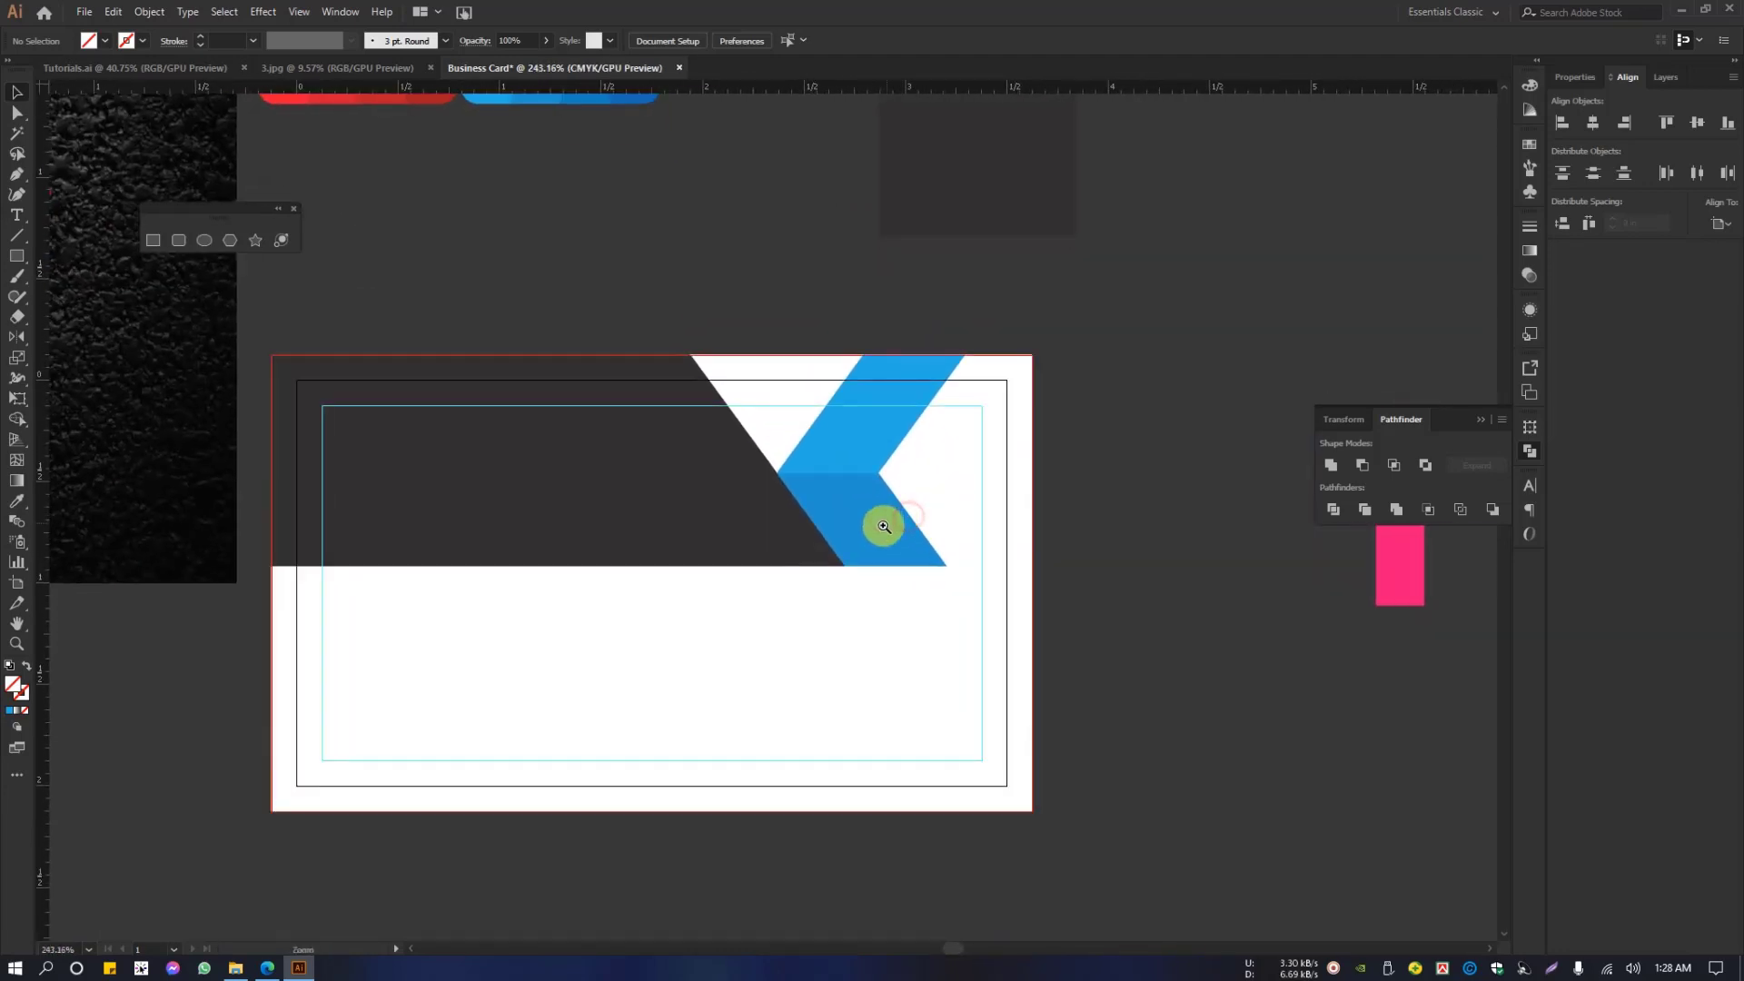
pyautogui.click(858, 459)
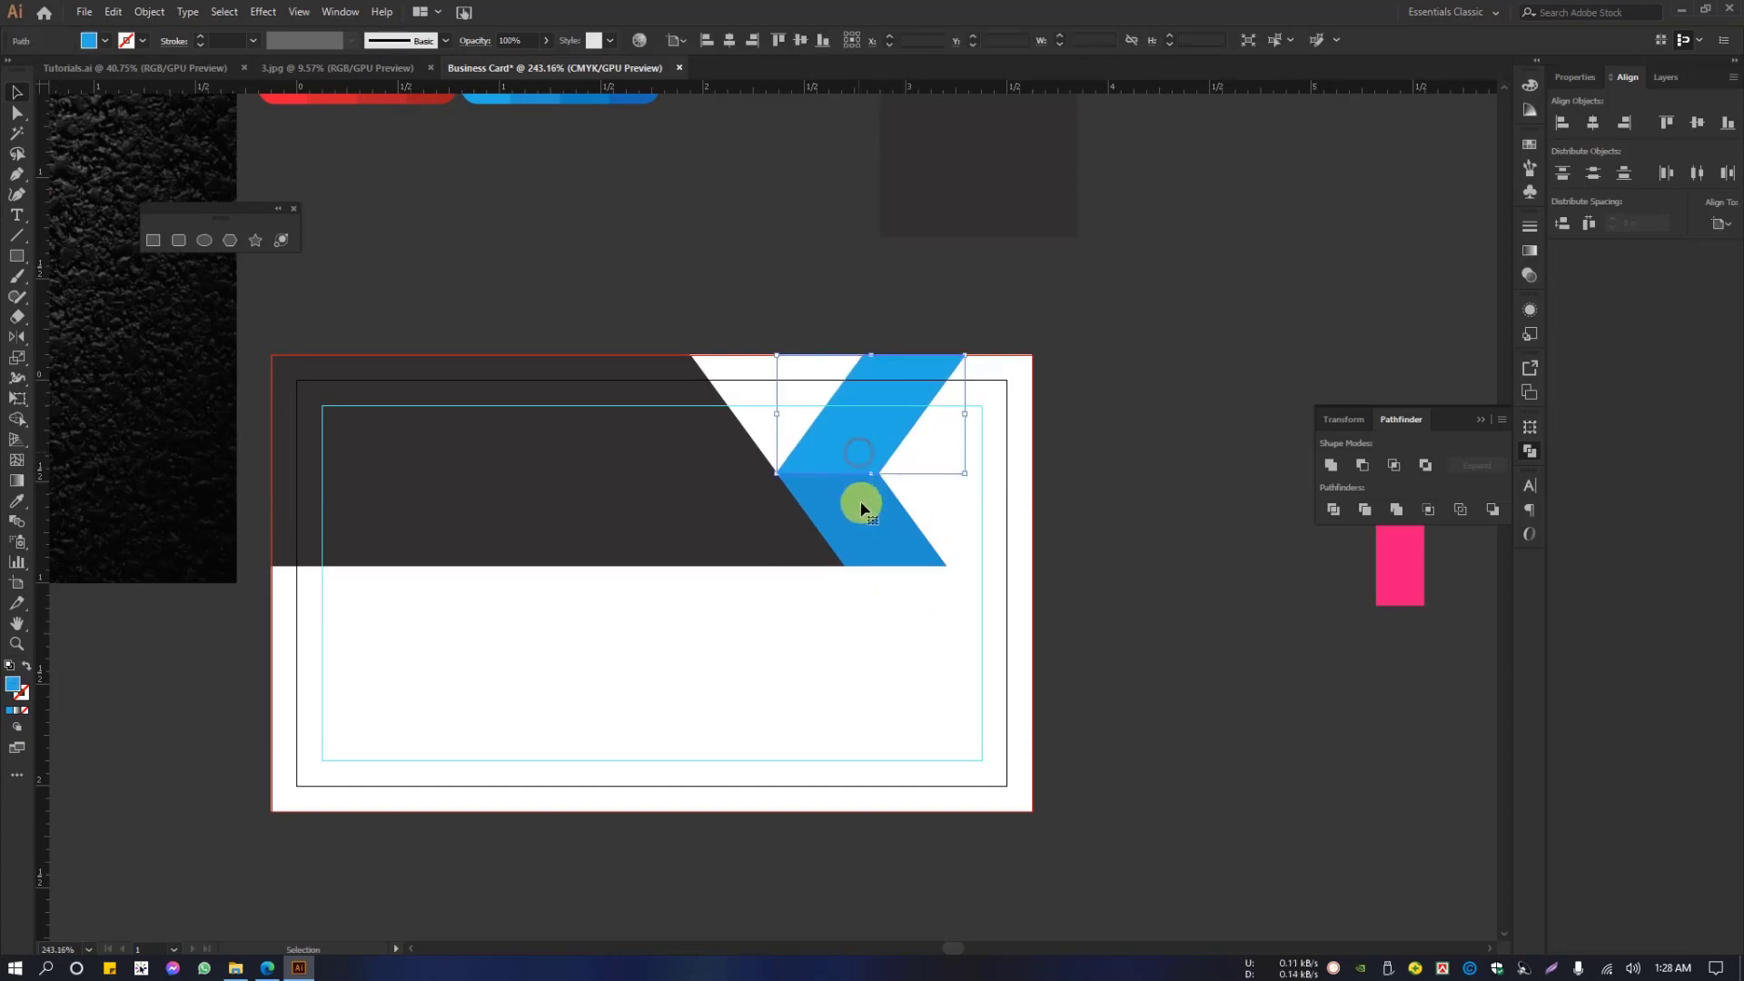
pyautogui.moveTo(872, 510); pyautogui.dragTo(993, 515)
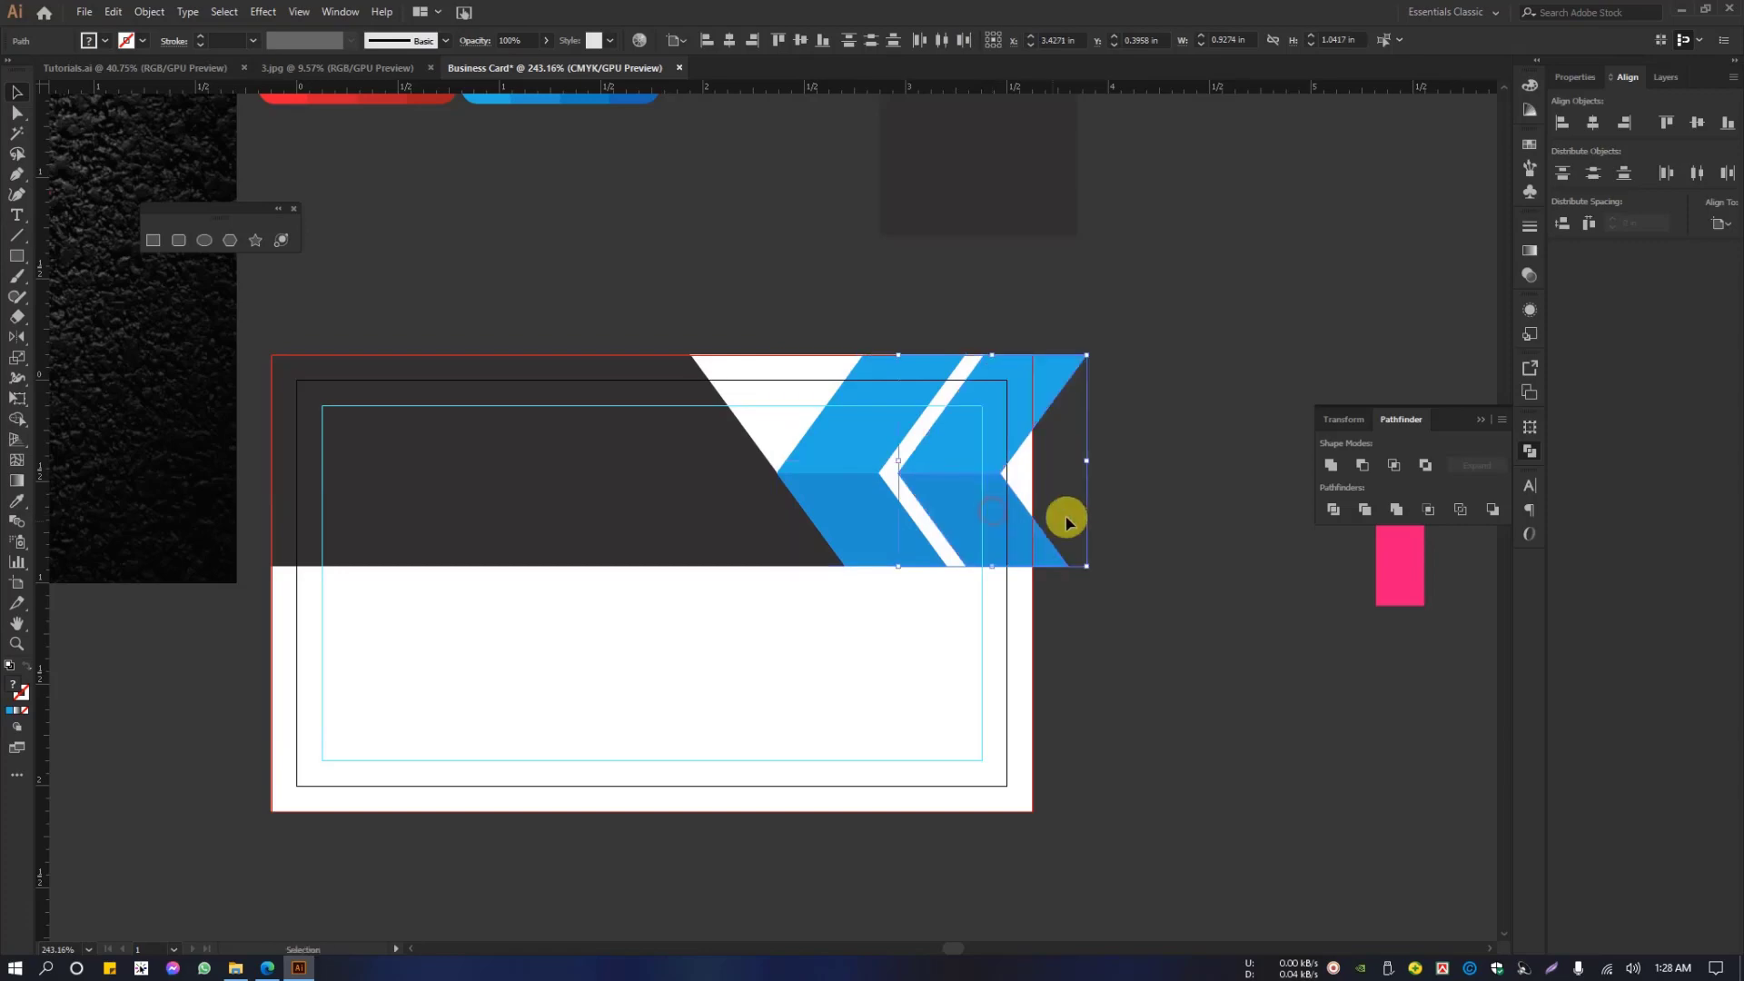
# Replace the misplaced chevron copy with evenly spaced copies, making a row of three chevrons
pyautogui.scroll(-4, 1059, 534)
pyautogui.scroll(3, 459, 331)
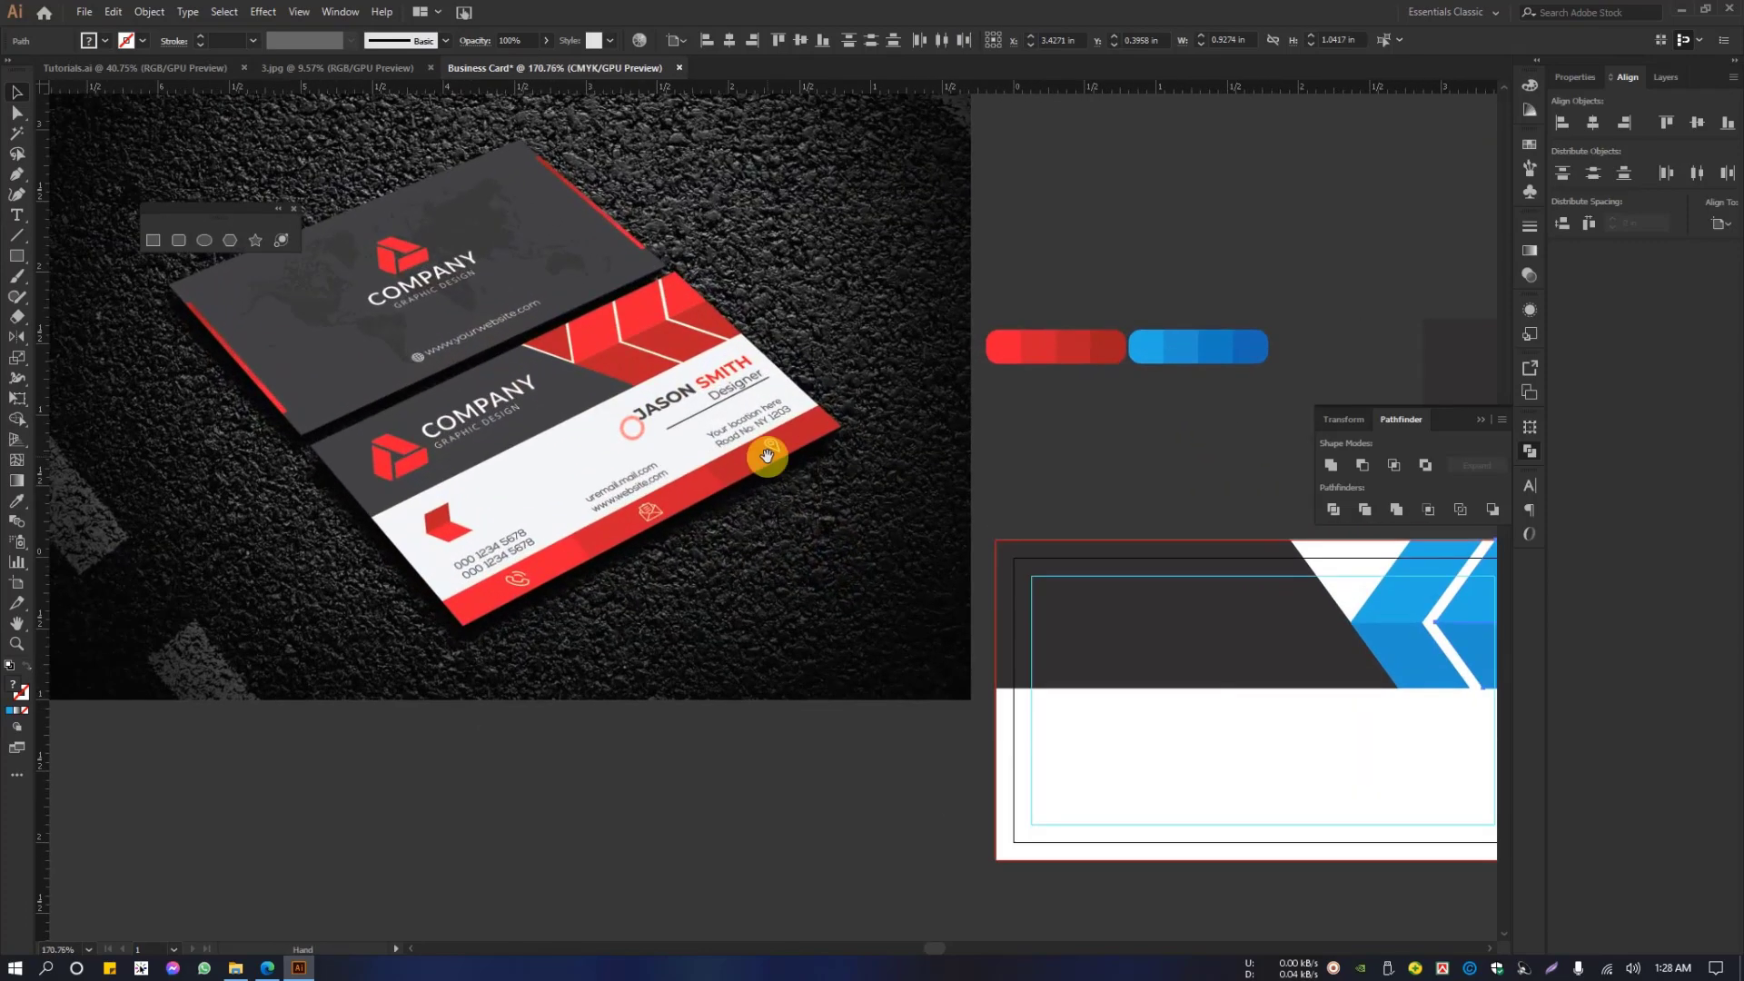
pyautogui.scroll(3, 868, 493)
pyautogui.hotkey('ctrl', 'z')
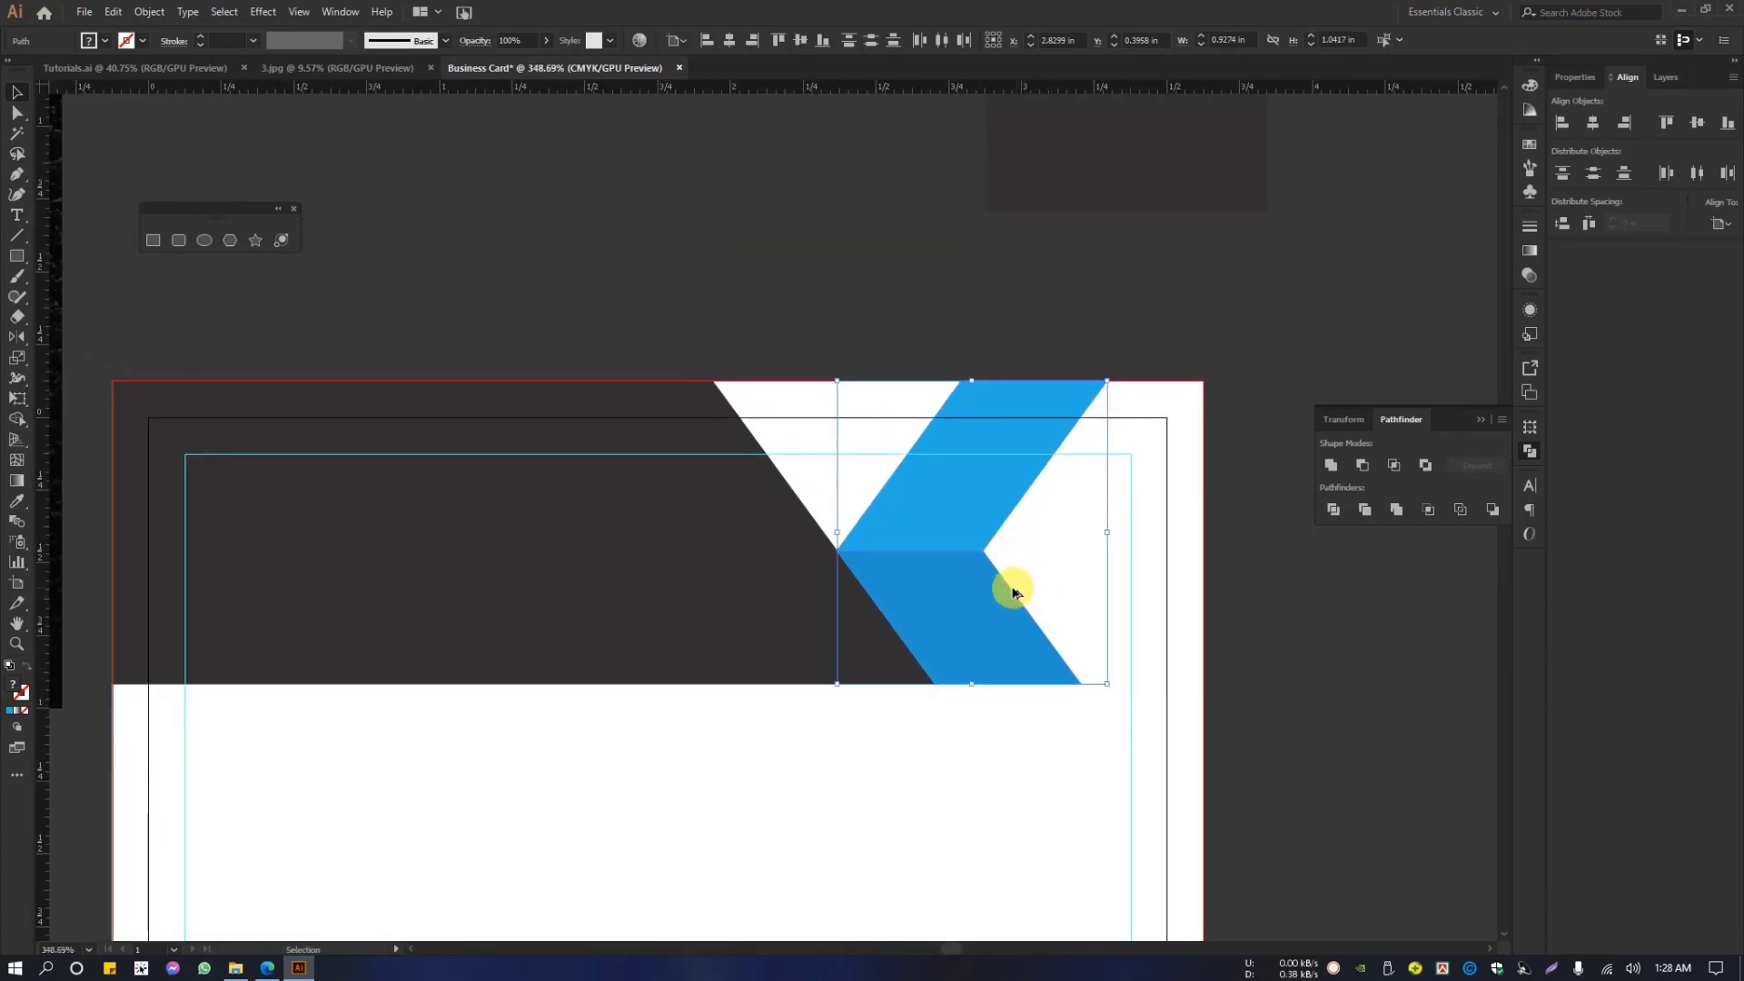
pyautogui.moveTo(999, 591); pyautogui.dragTo(1135, 614)
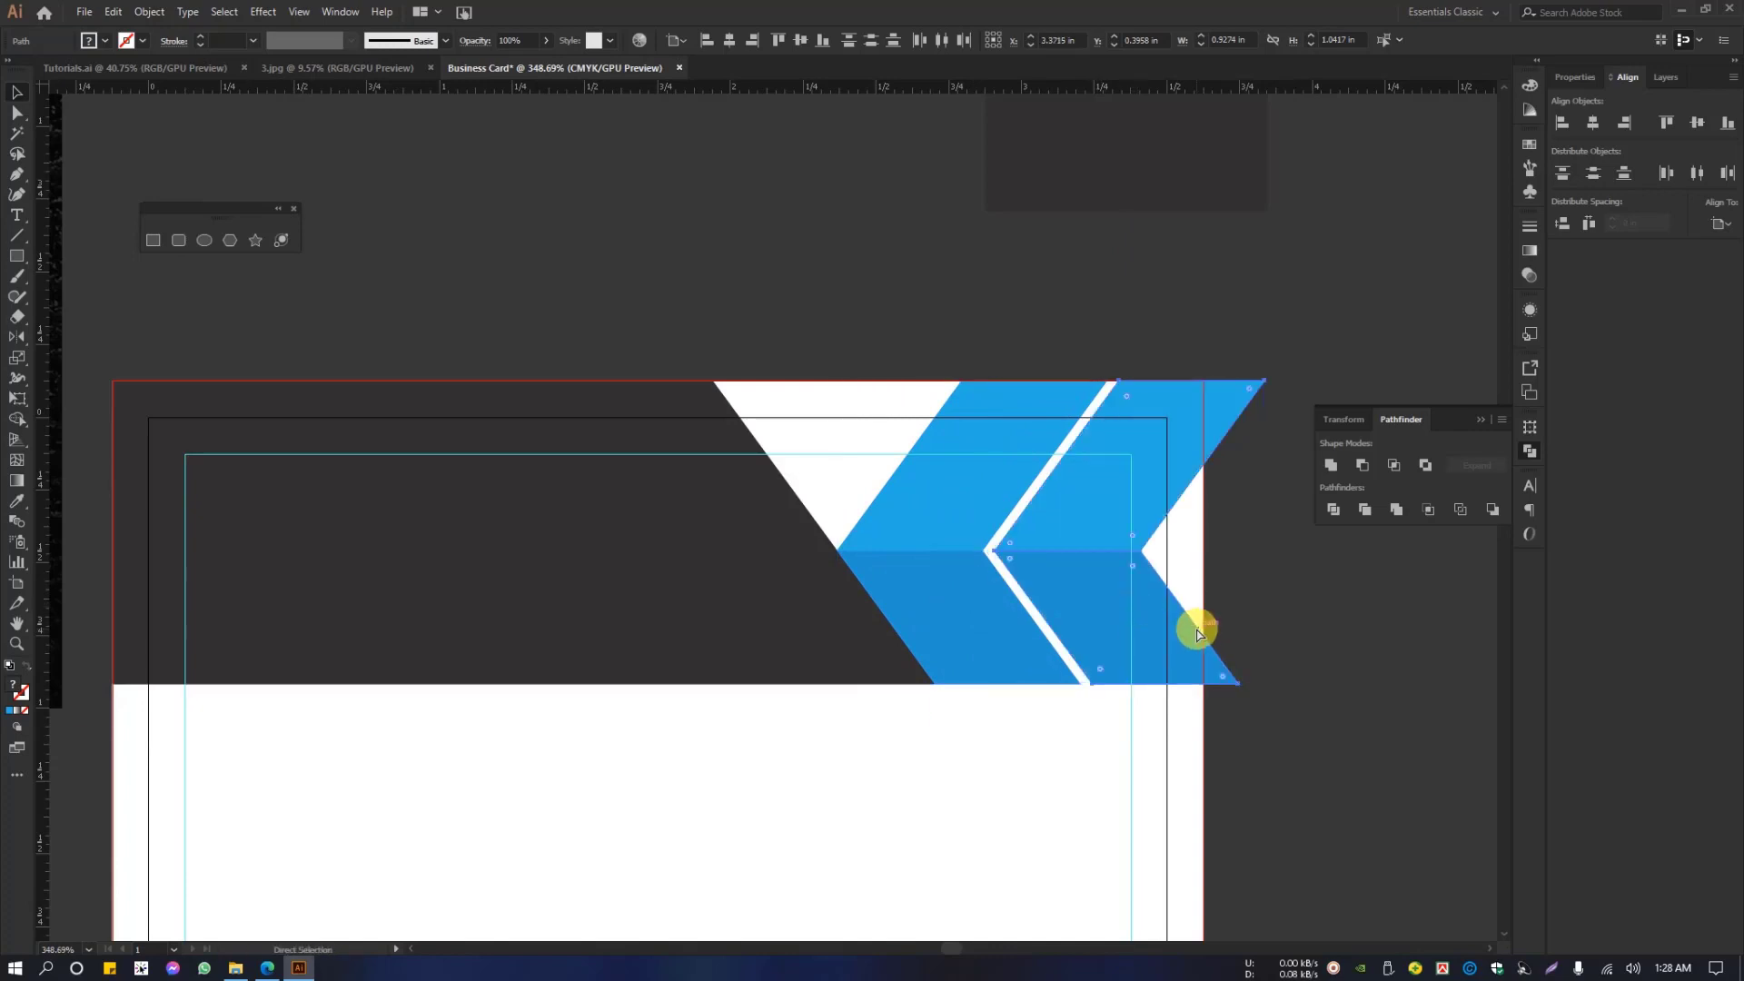
pyautogui.hotkey('ctrl', 'd')
pyautogui.scroll(-2, 1006, 582)
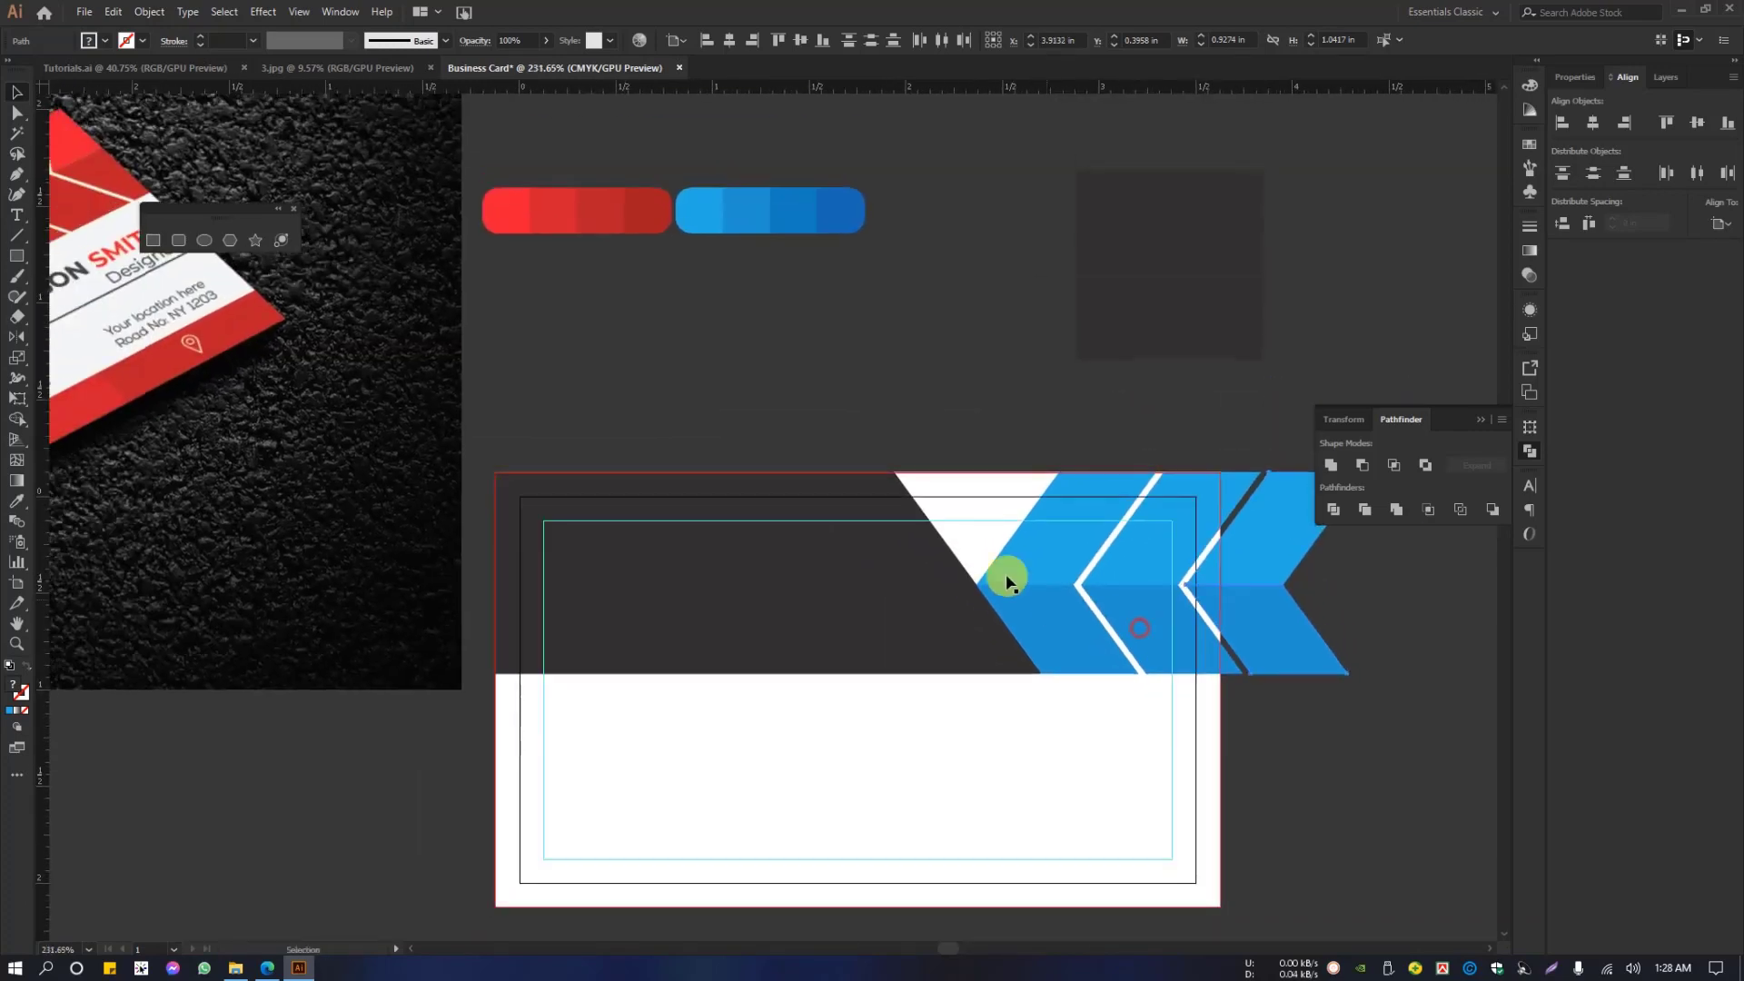
# Move the reference business-card photo up out of the way
pyautogui.click(740, 433)
pyautogui.scroll(-5, 717, 454)
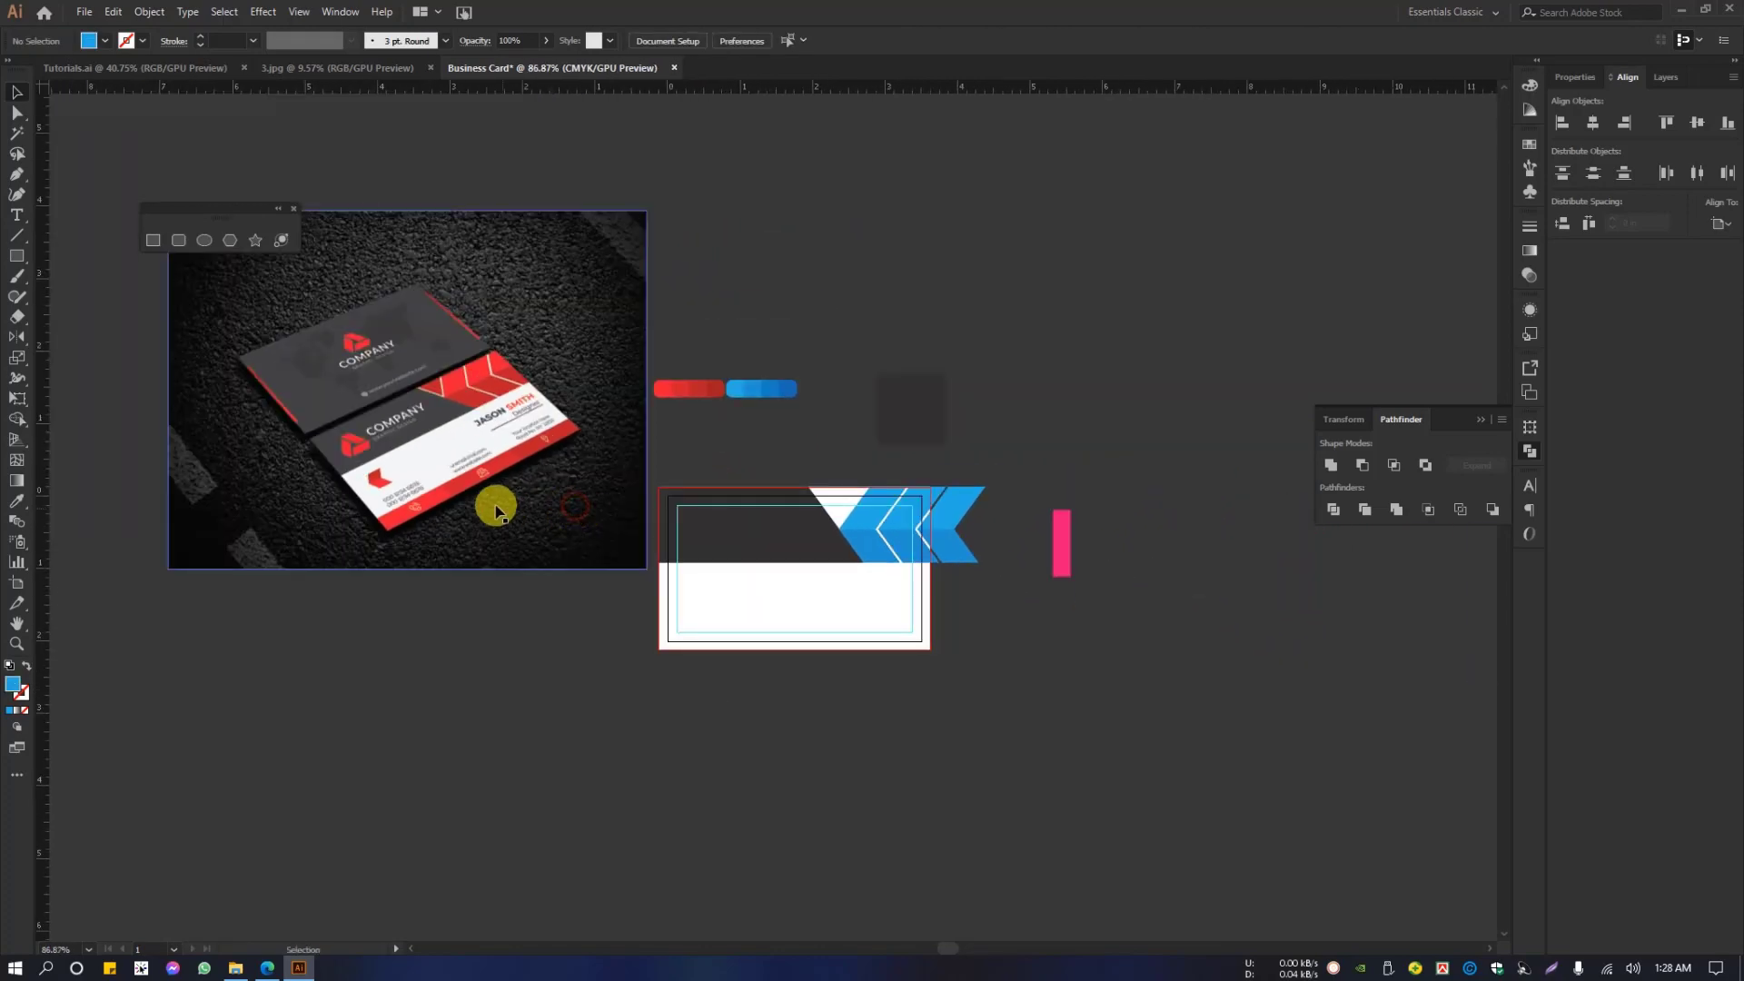
pyautogui.moveTo(498, 499); pyautogui.dragTo(813, 257)
pyautogui.scroll(2, 900, 476)
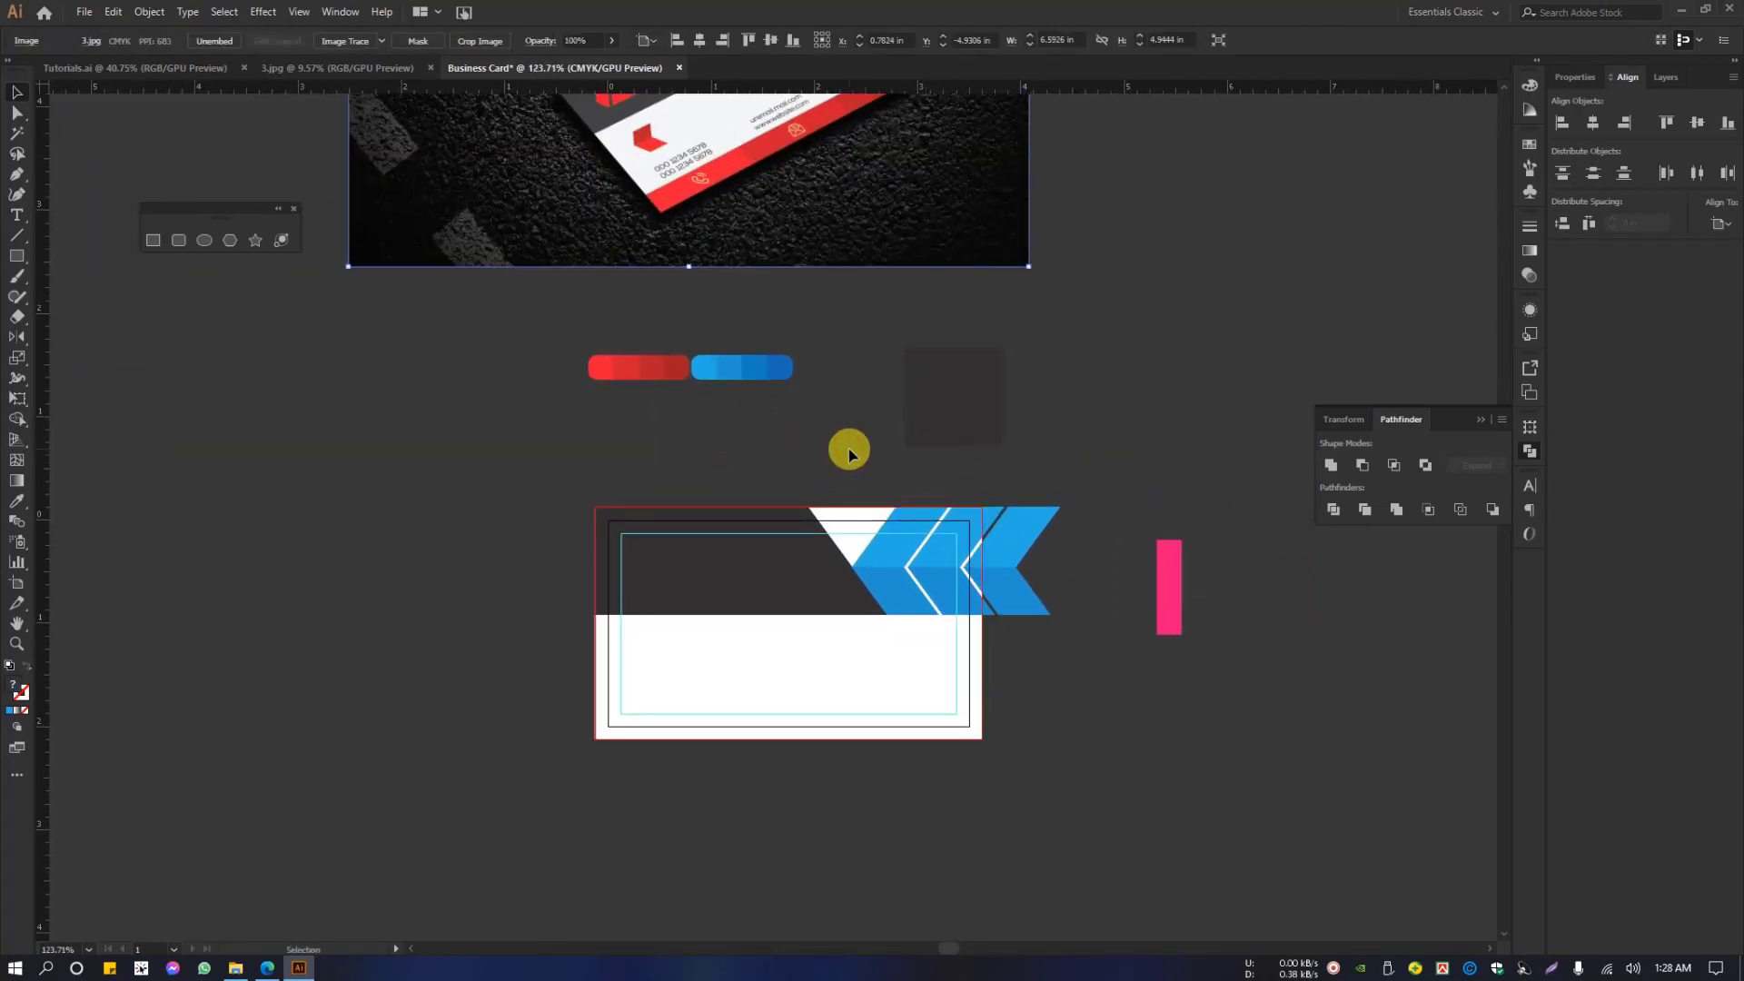
pyautogui.scroll(3, 849, 452)
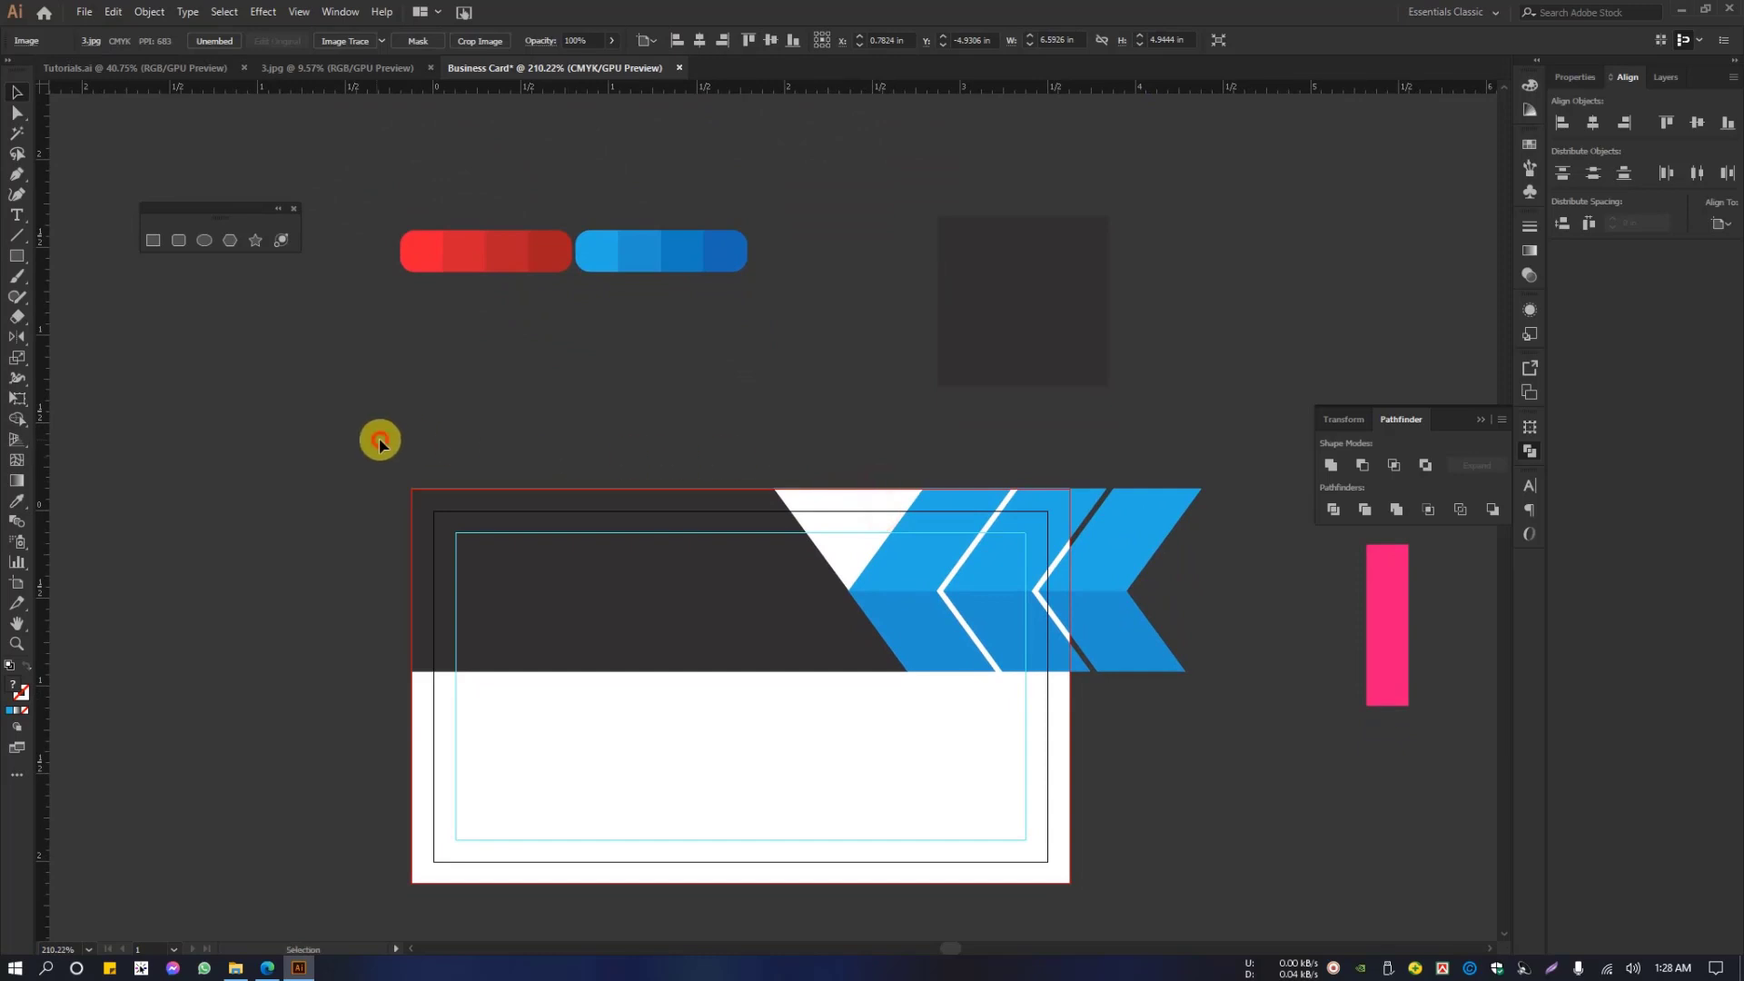
# Select the dark top band with its chevrons and nudge them left
pyautogui.click(1104, 589)
pyautogui.click(1107, 603)
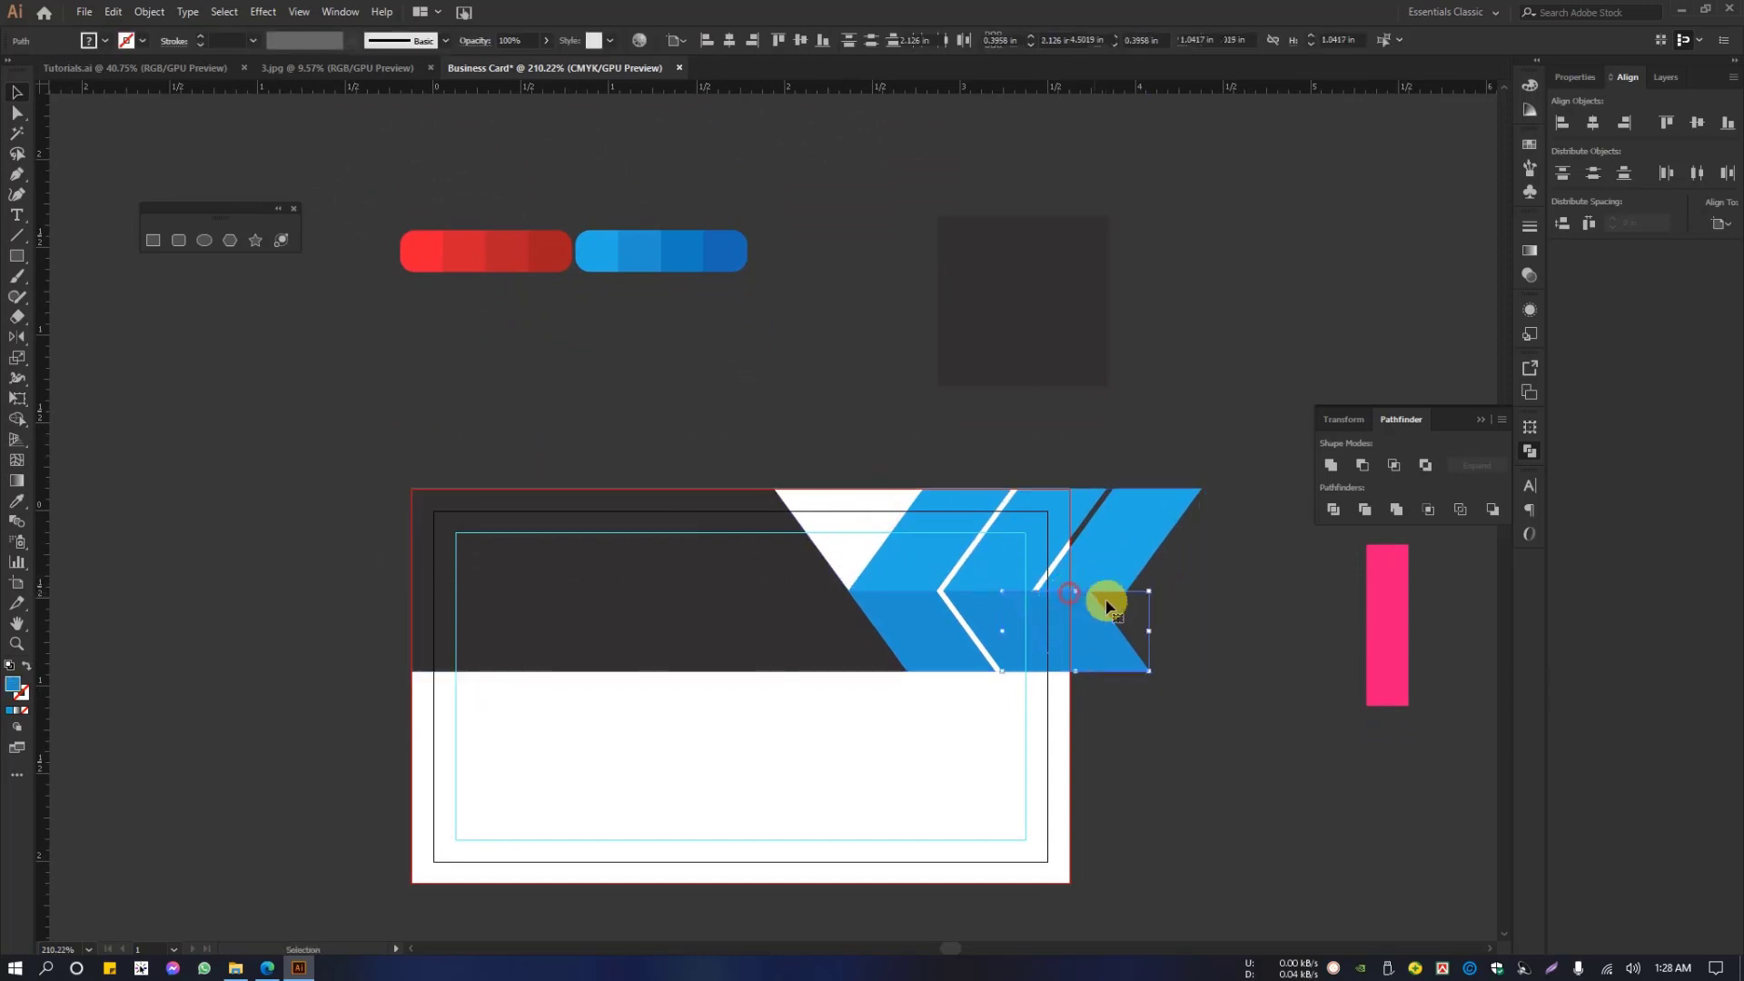
pyautogui.click(1268, 613)
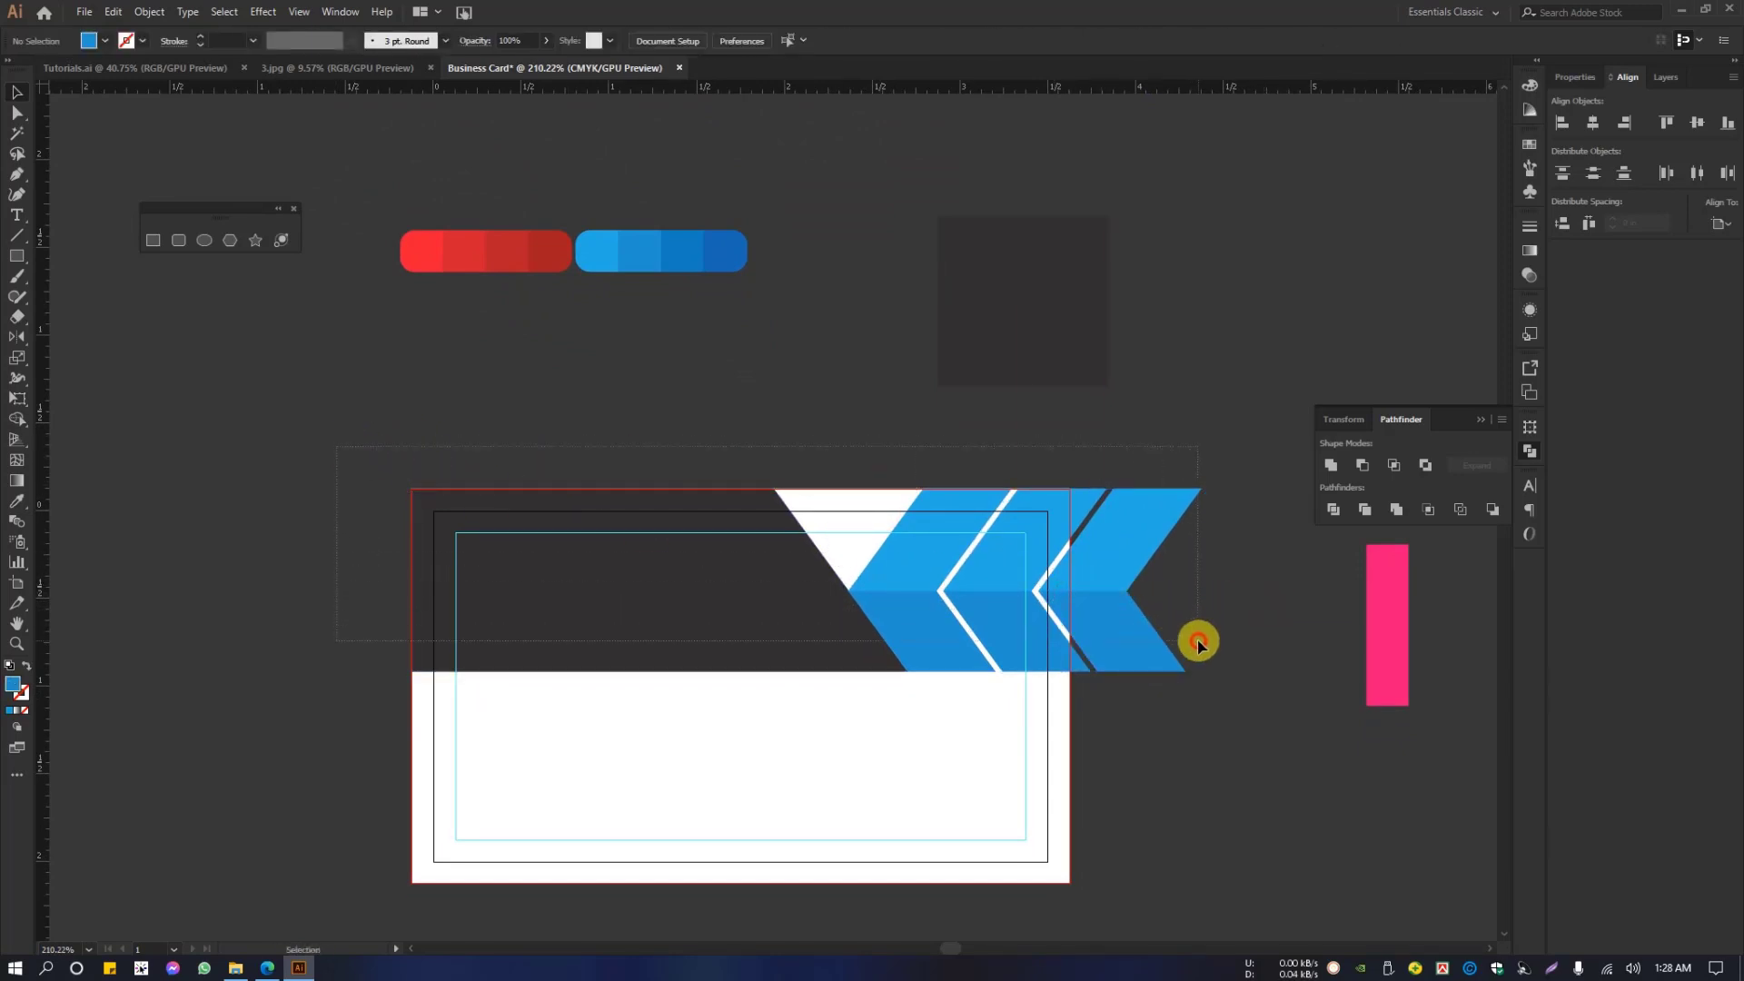
pyautogui.click(1138, 643)
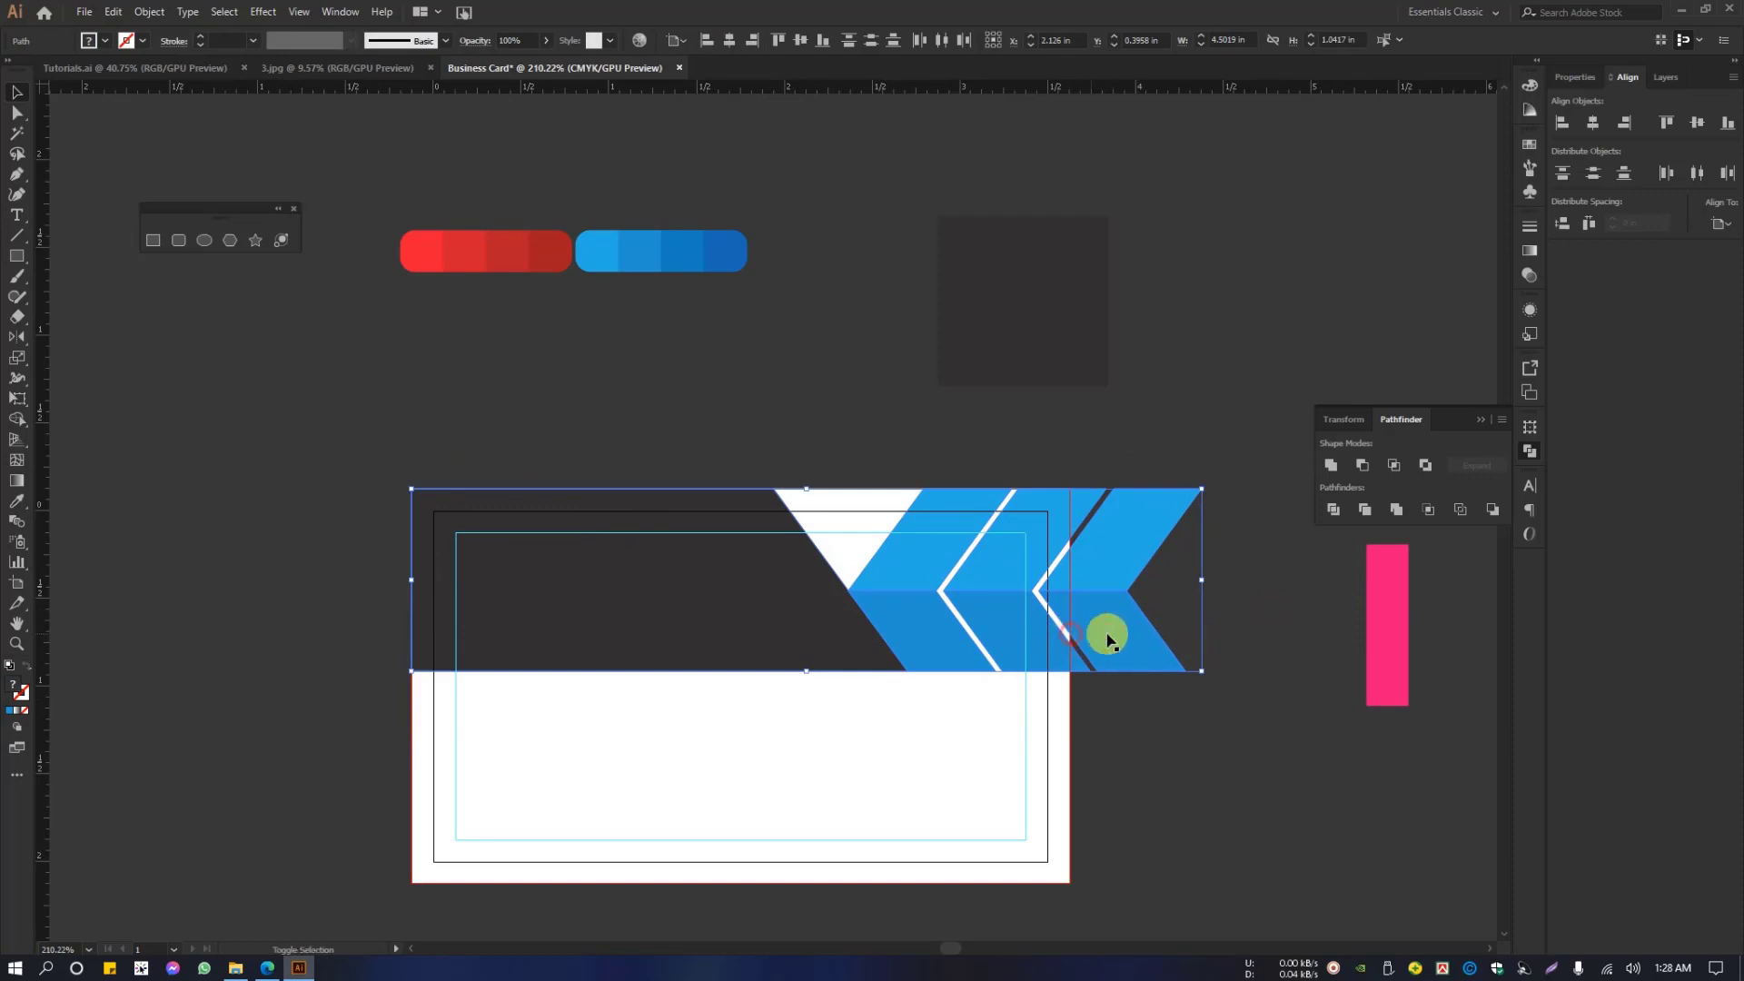
pyautogui.click(1077, 624)
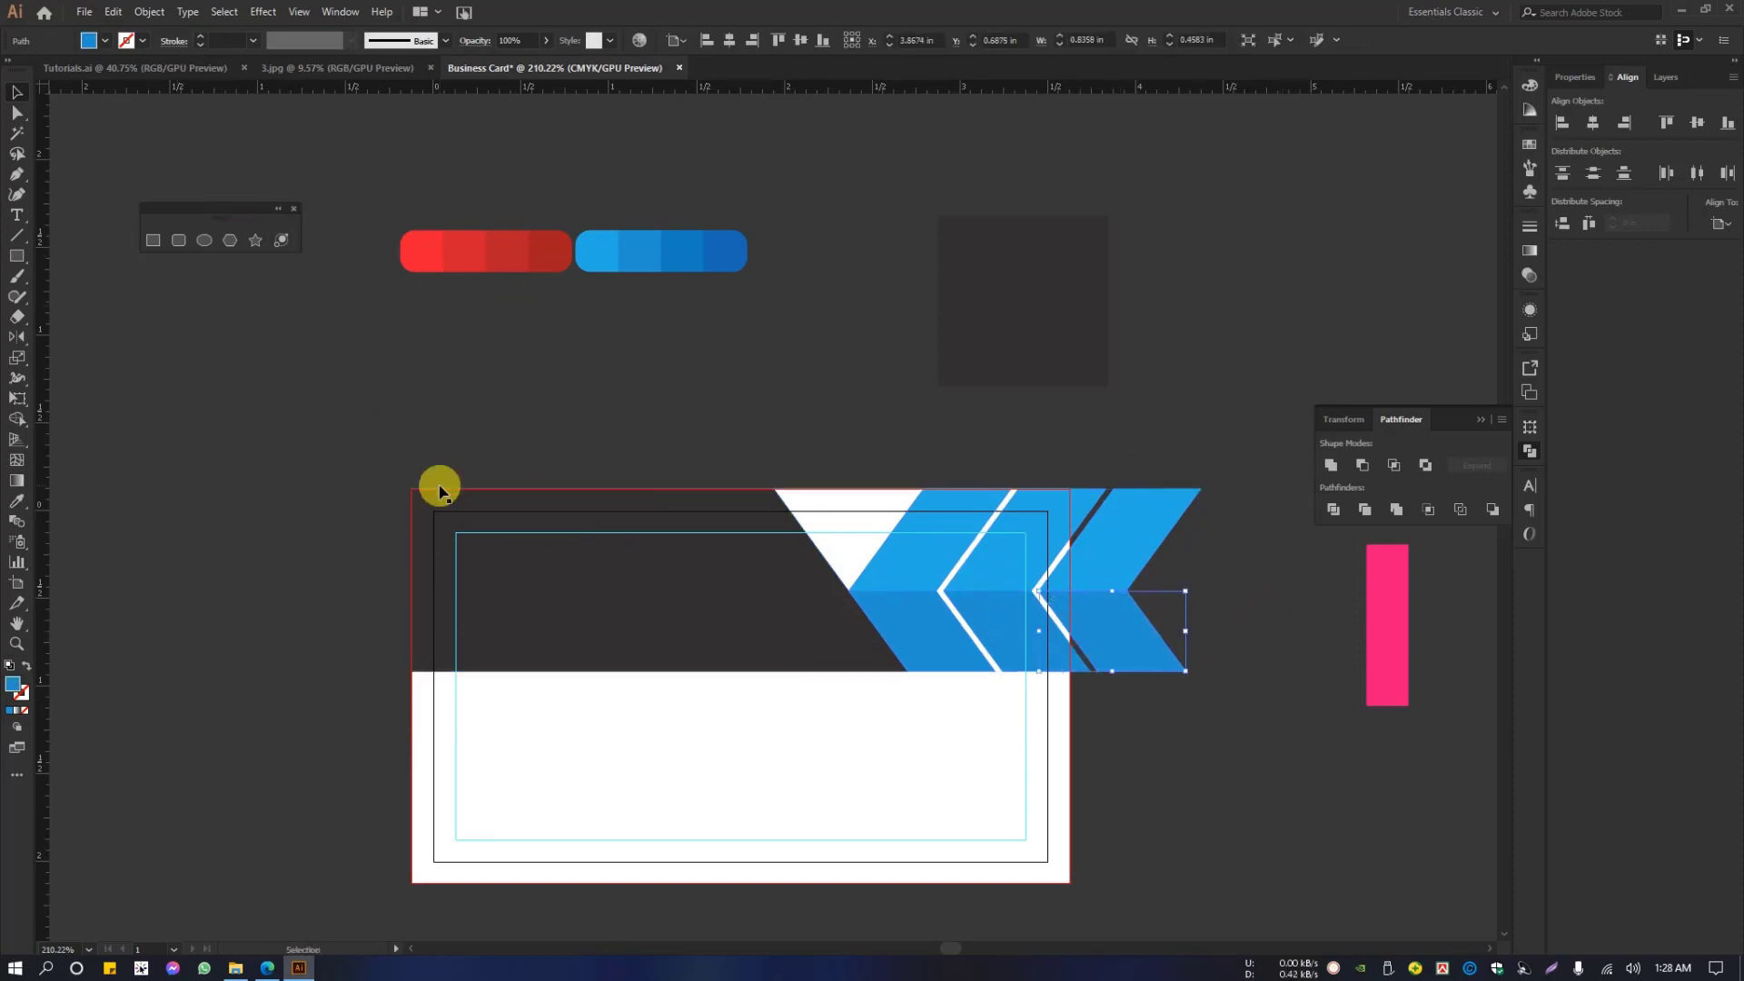
pyautogui.moveTo(327, 427); pyautogui.dragTo(747, 508)
pyautogui.click(312, 454)
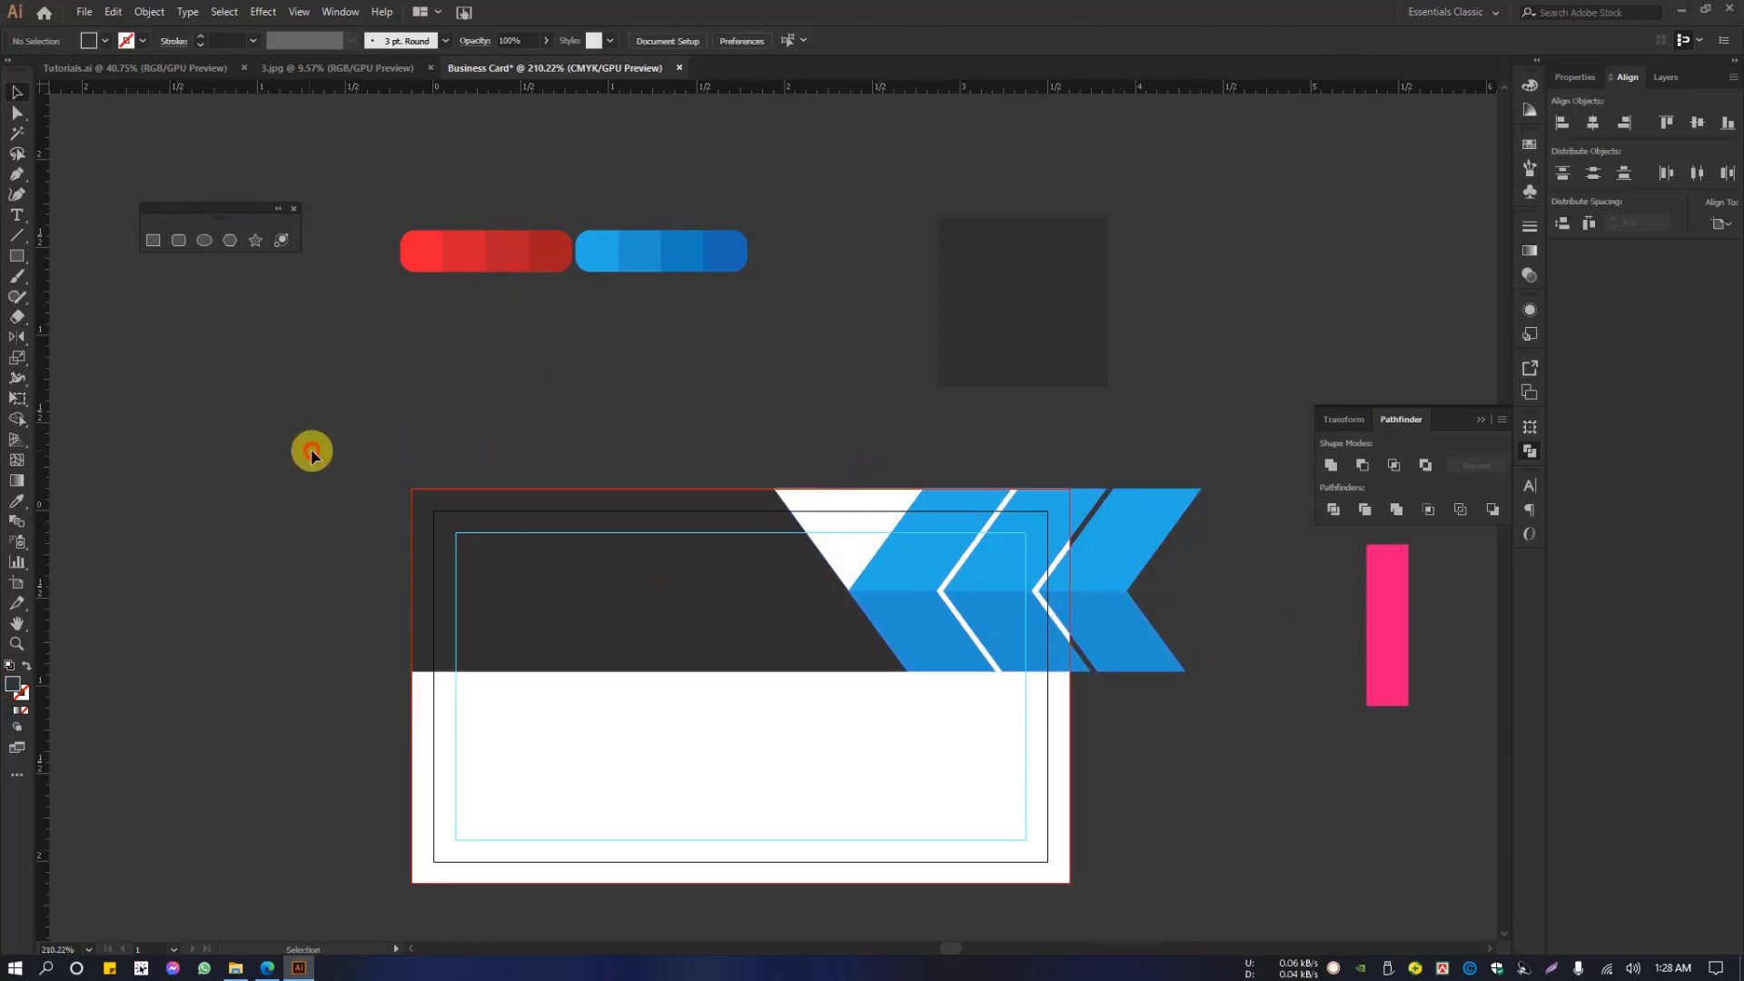
pyautogui.moveTo(1226, 620); pyautogui.dragTo(1230, 623)
pyautogui.press('Left')
pyautogui.press('Left')
pyautogui.press('Left')
pyautogui.press('Left')
pyautogui.press('Left')
pyautogui.press('Left')
pyautogui.press('Left')
pyautogui.press('Left')
pyautogui.press('Left')
pyautogui.press('Left')
pyautogui.press('Left')
pyautogui.press('Left')
pyautogui.press('Left')
pyautogui.press('Left')
pyautogui.press('Left')
pyautogui.press('Left')
pyautogui.press('Left')
pyautogui.press('Left')
pyautogui.press('Left')
pyautogui.press('Left')
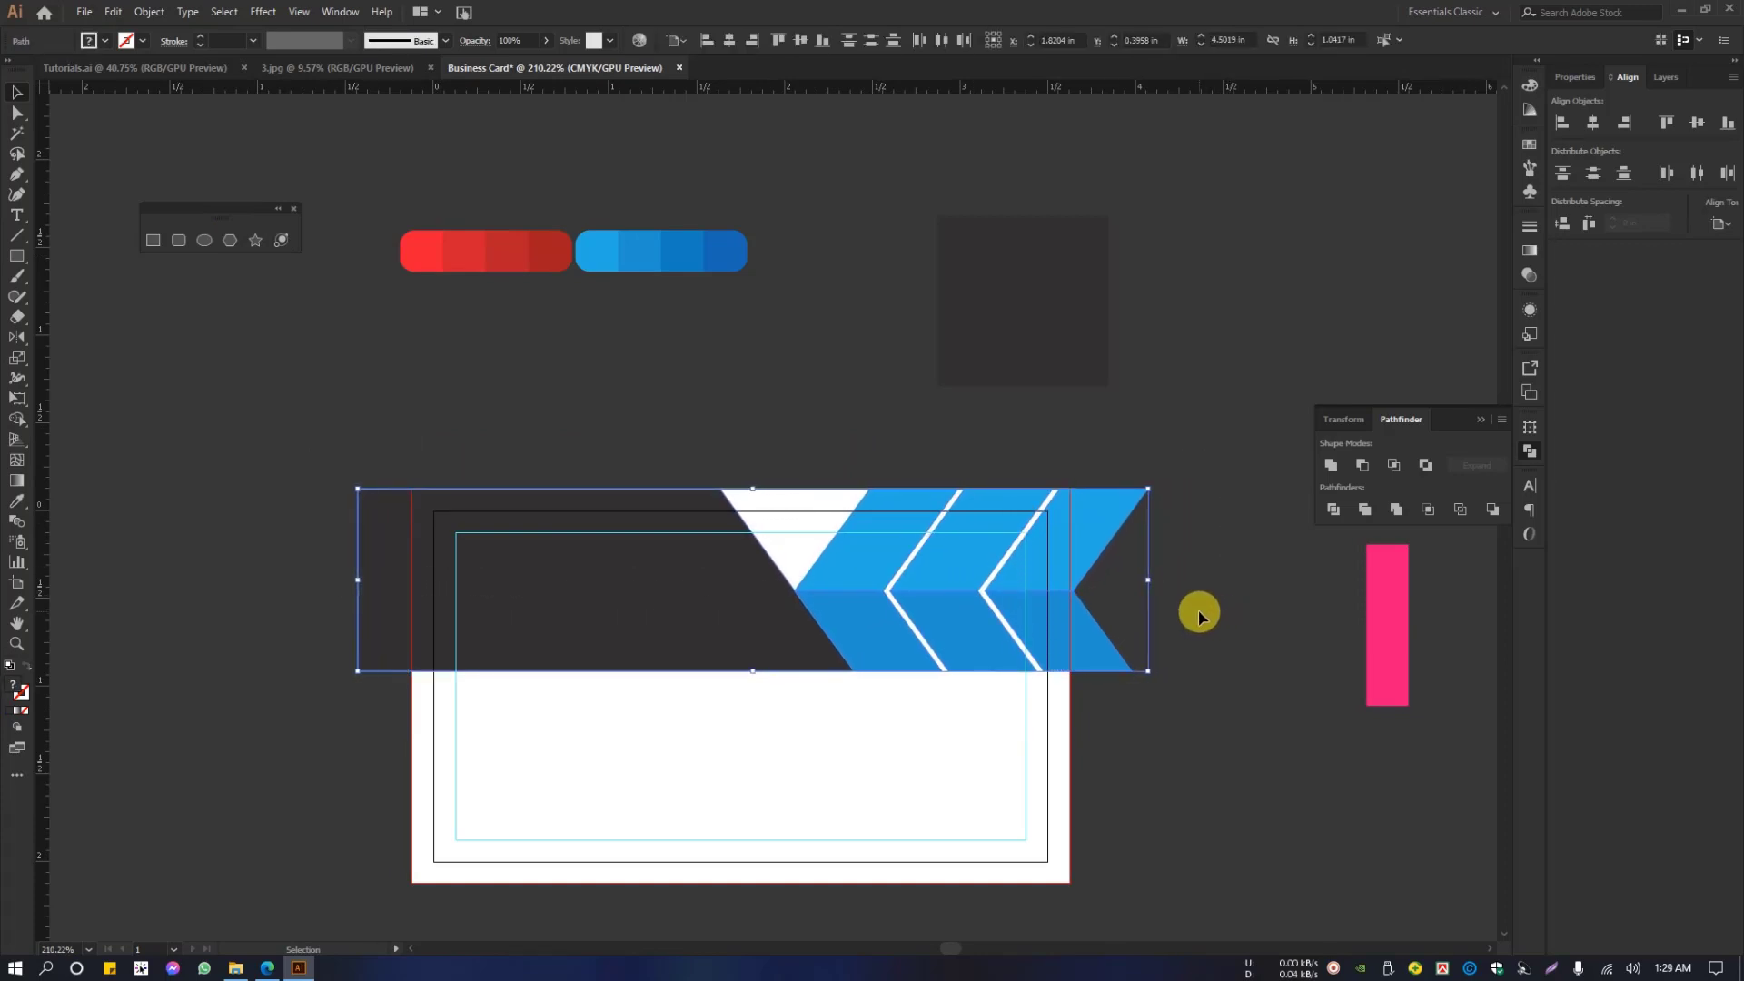
# Zoom in on the card and select the spare dark square above it
pyautogui.press('z')
pyautogui.moveTo(813, 587); pyautogui.dragTo(647, 320)
pyautogui.press('v')
pyautogui.click(934, 296)
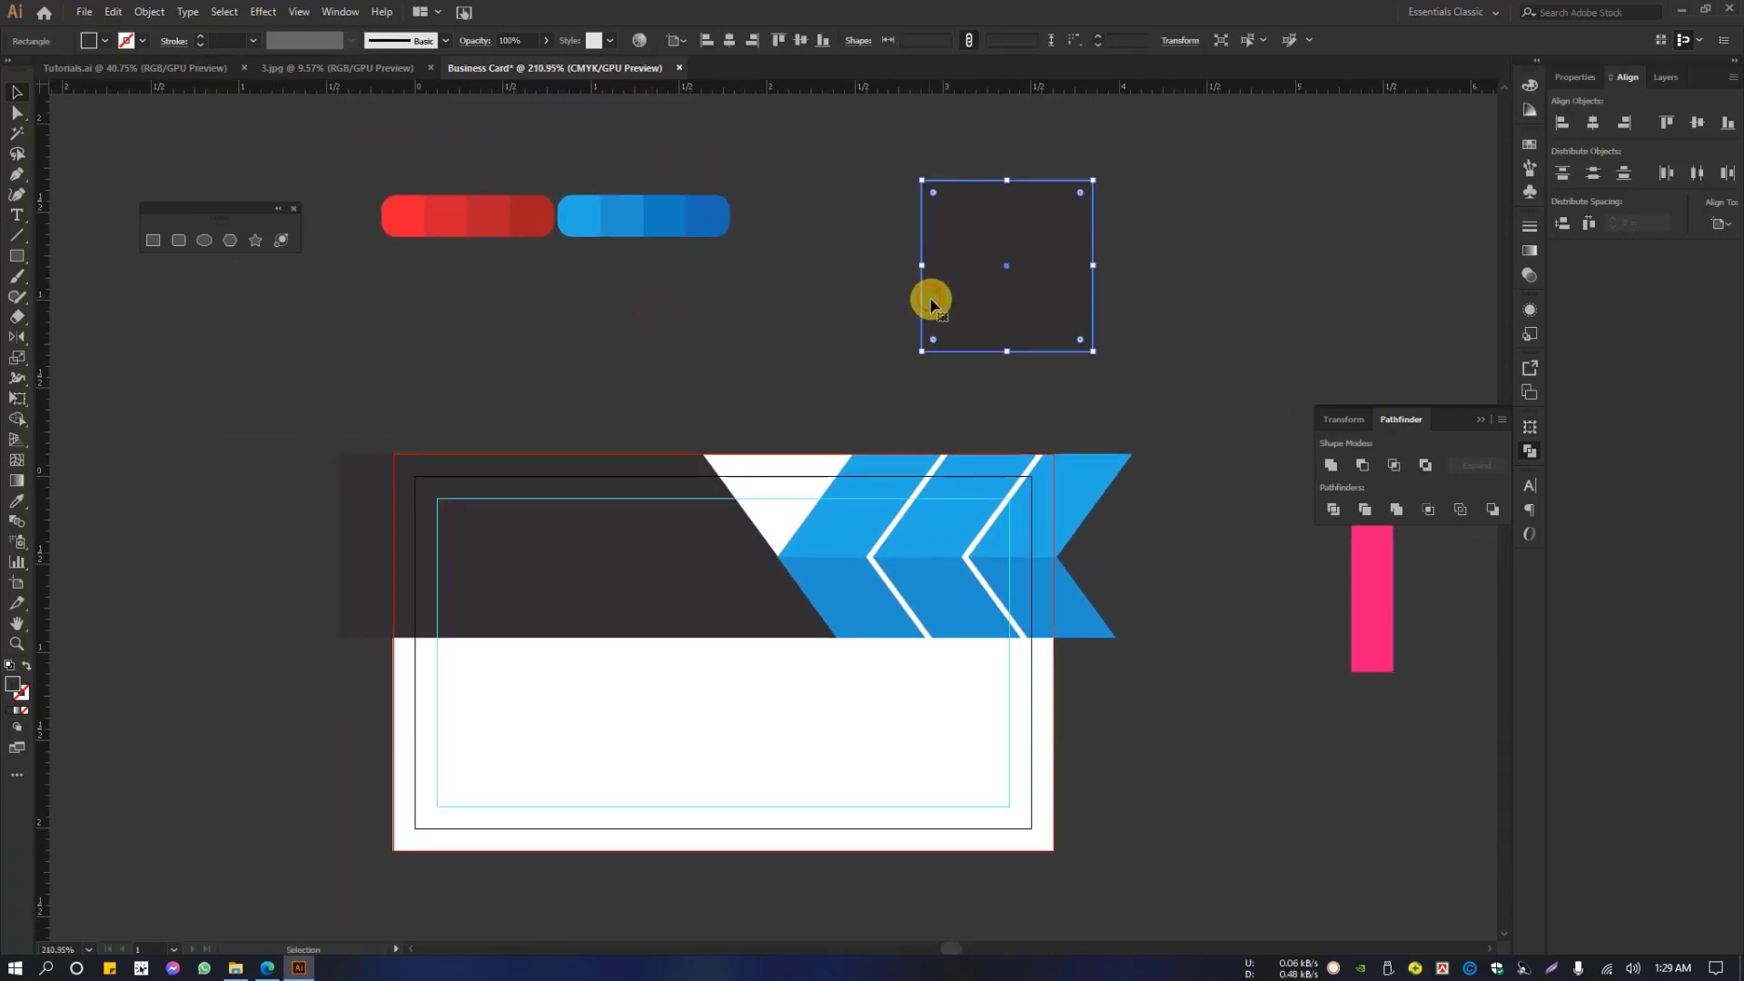
# Delete the spare dark square, then draw a tall rectangle over the band's left overhang and select both
pyautogui.press('Delete')
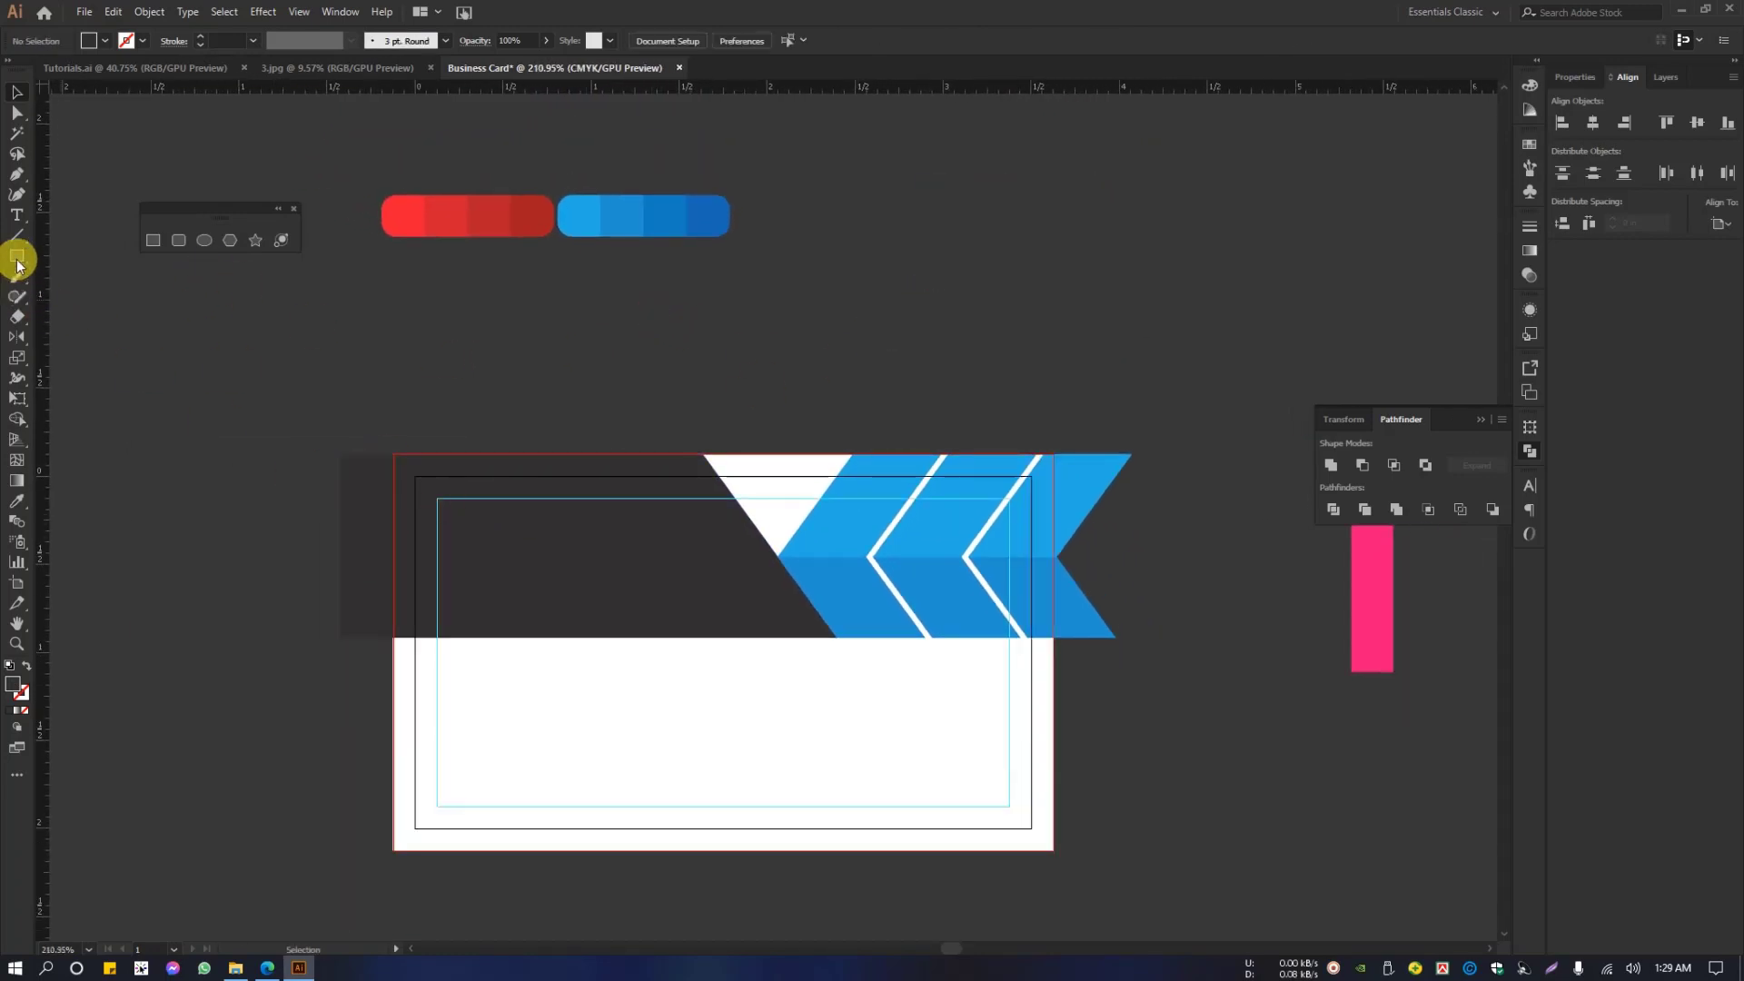
pyautogui.moveTo(222, 365); pyautogui.dragTo(393, 708)
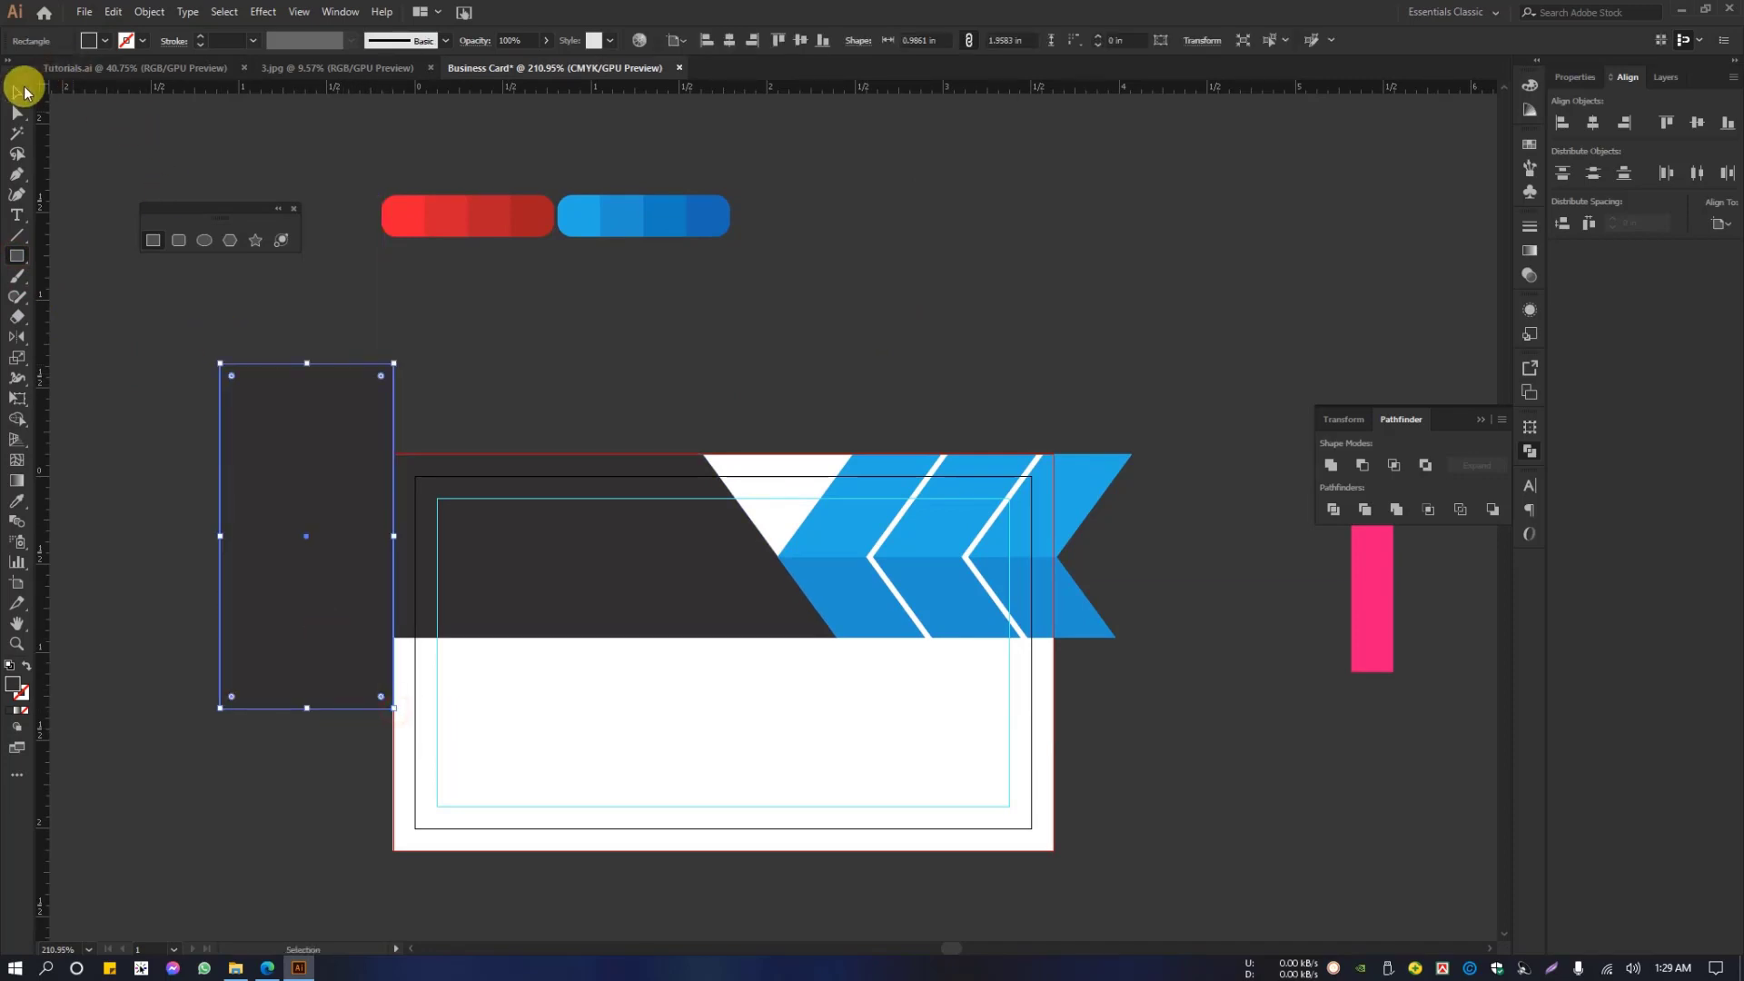
pyautogui.click(18, 91)
pyautogui.scroll(3, 436, 587)
pyautogui.scroll(-4, 249, 557)
pyautogui.click(258, 563)
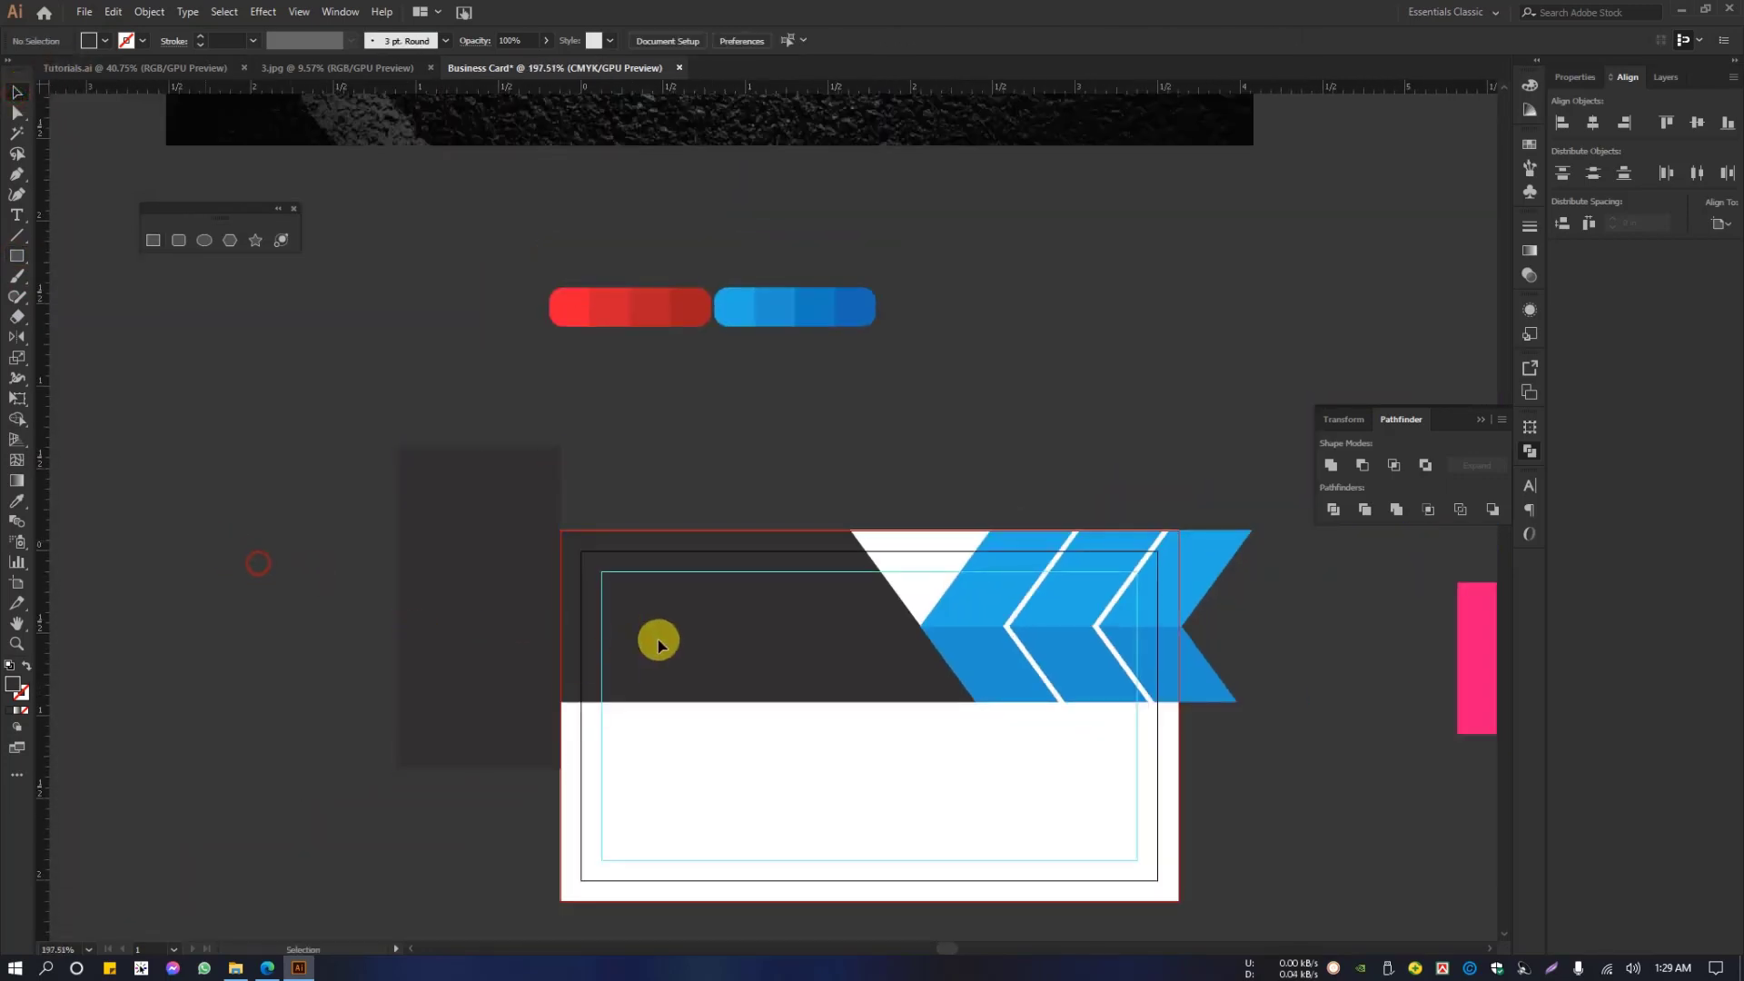
pyautogui.click(658, 643)
pyautogui.keyDown('shift'); pyautogui.click(475, 611); pyautogui.keyUp('shift')
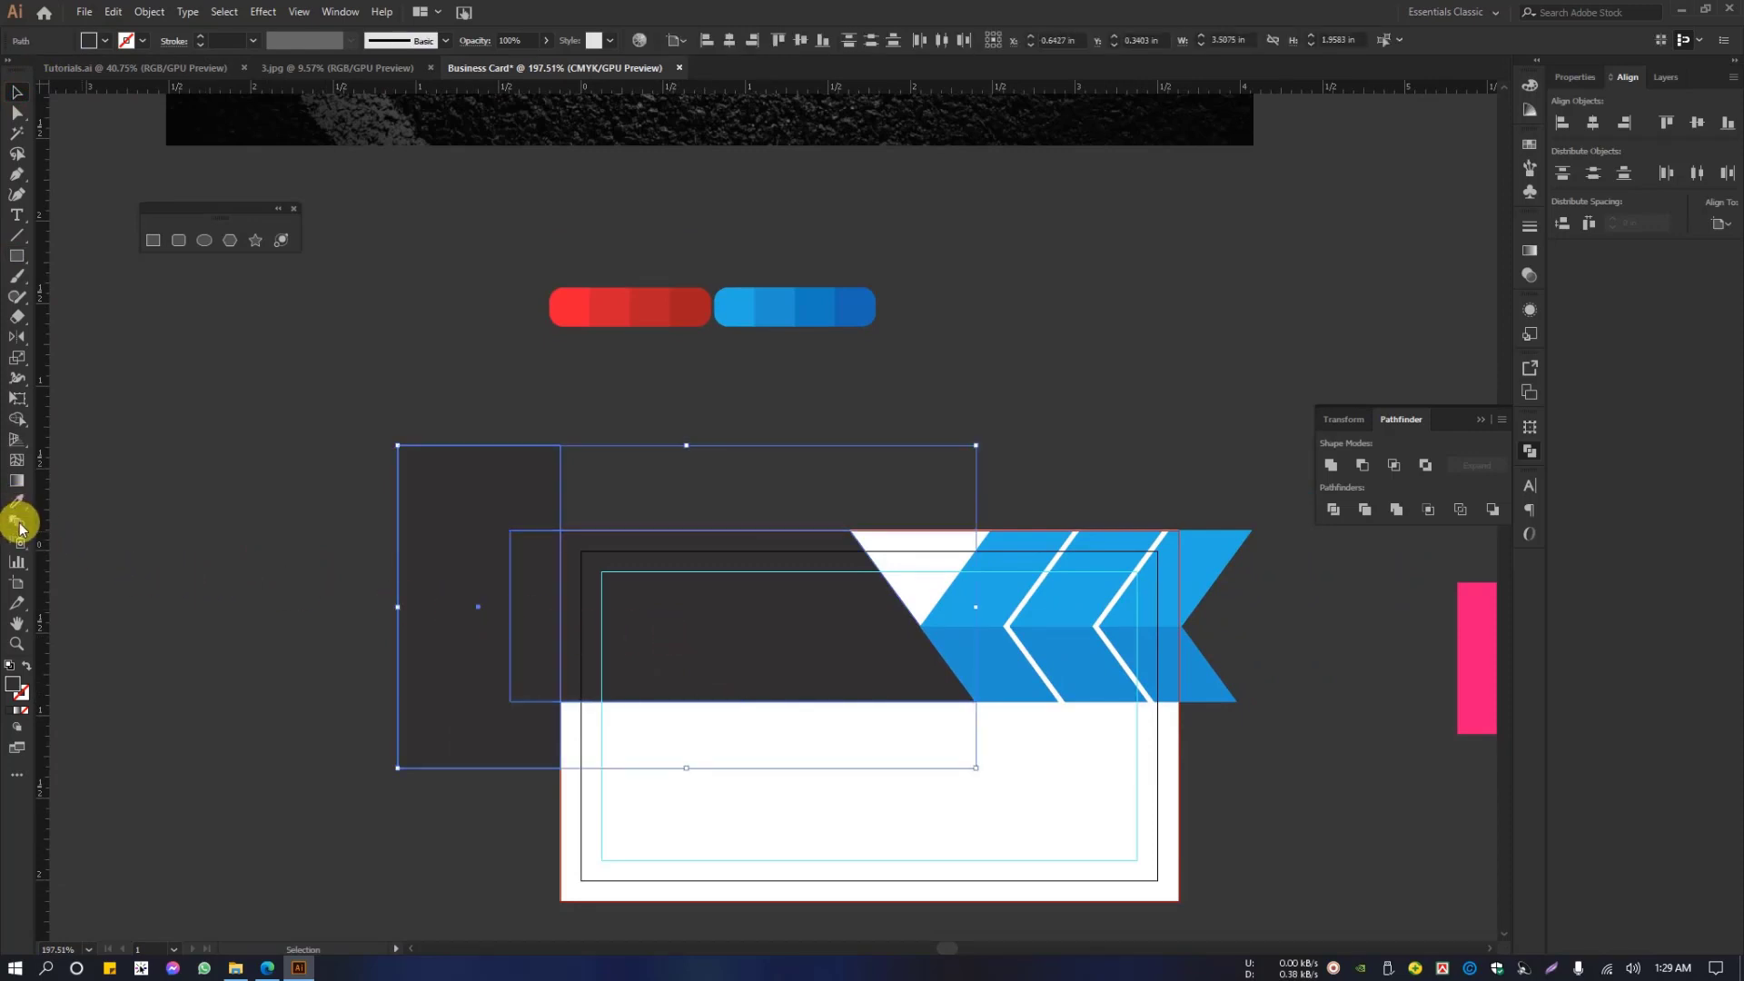
# Remove the band's overhang left of the card with Shape Builder
pyautogui.hotkey('ctrl', 'm')
pyautogui.hotkey('shift', 'm')
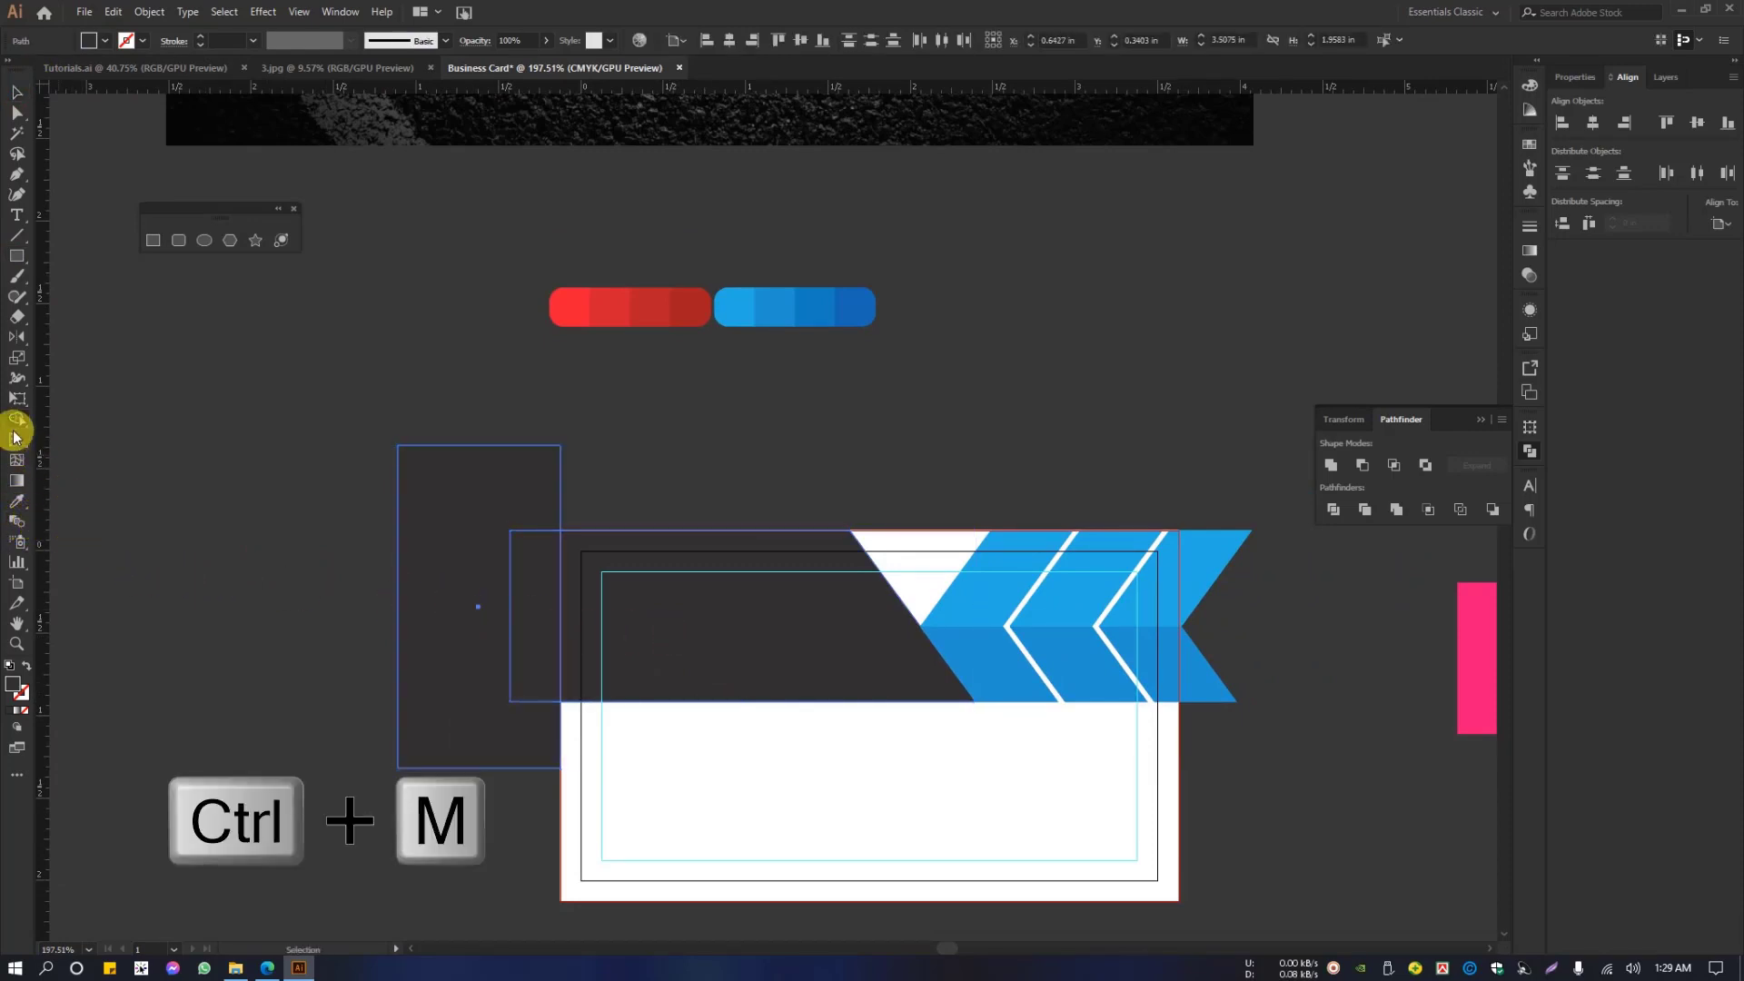
pyautogui.moveTo(13, 437); pyautogui.dragTo(99, 421)
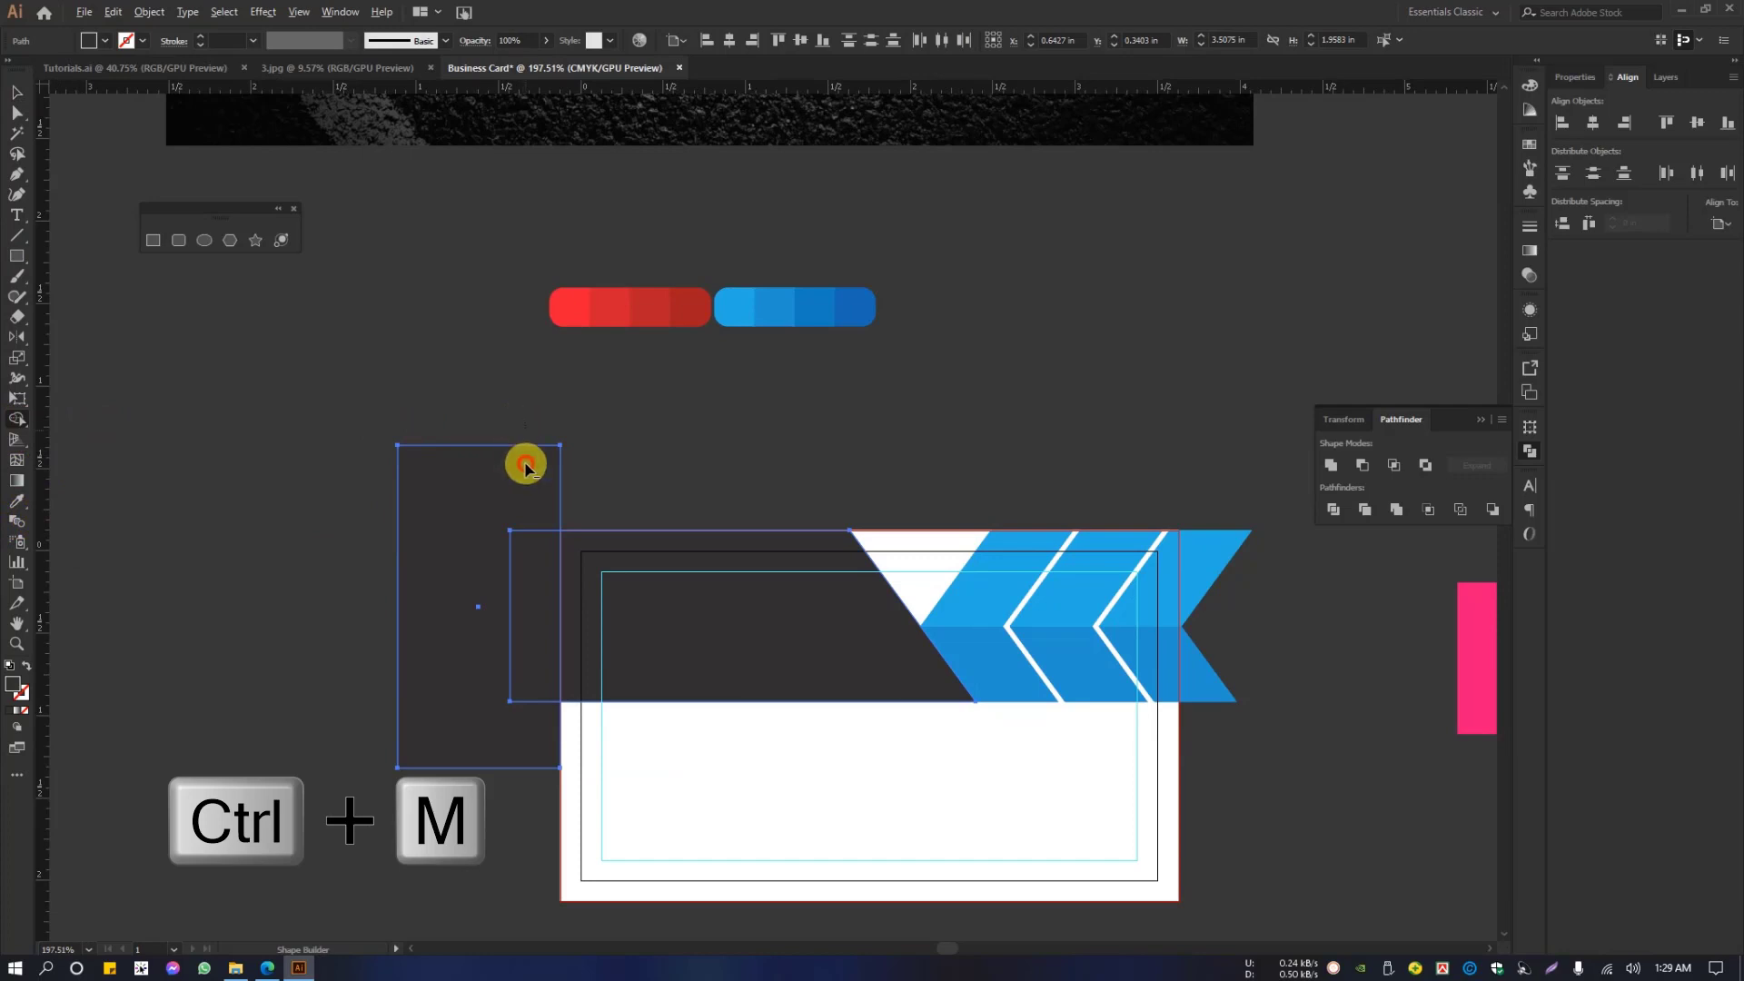
pyautogui.moveTo(524, 467); pyautogui.dragTo(526, 821)
pyautogui.click(20, 93)
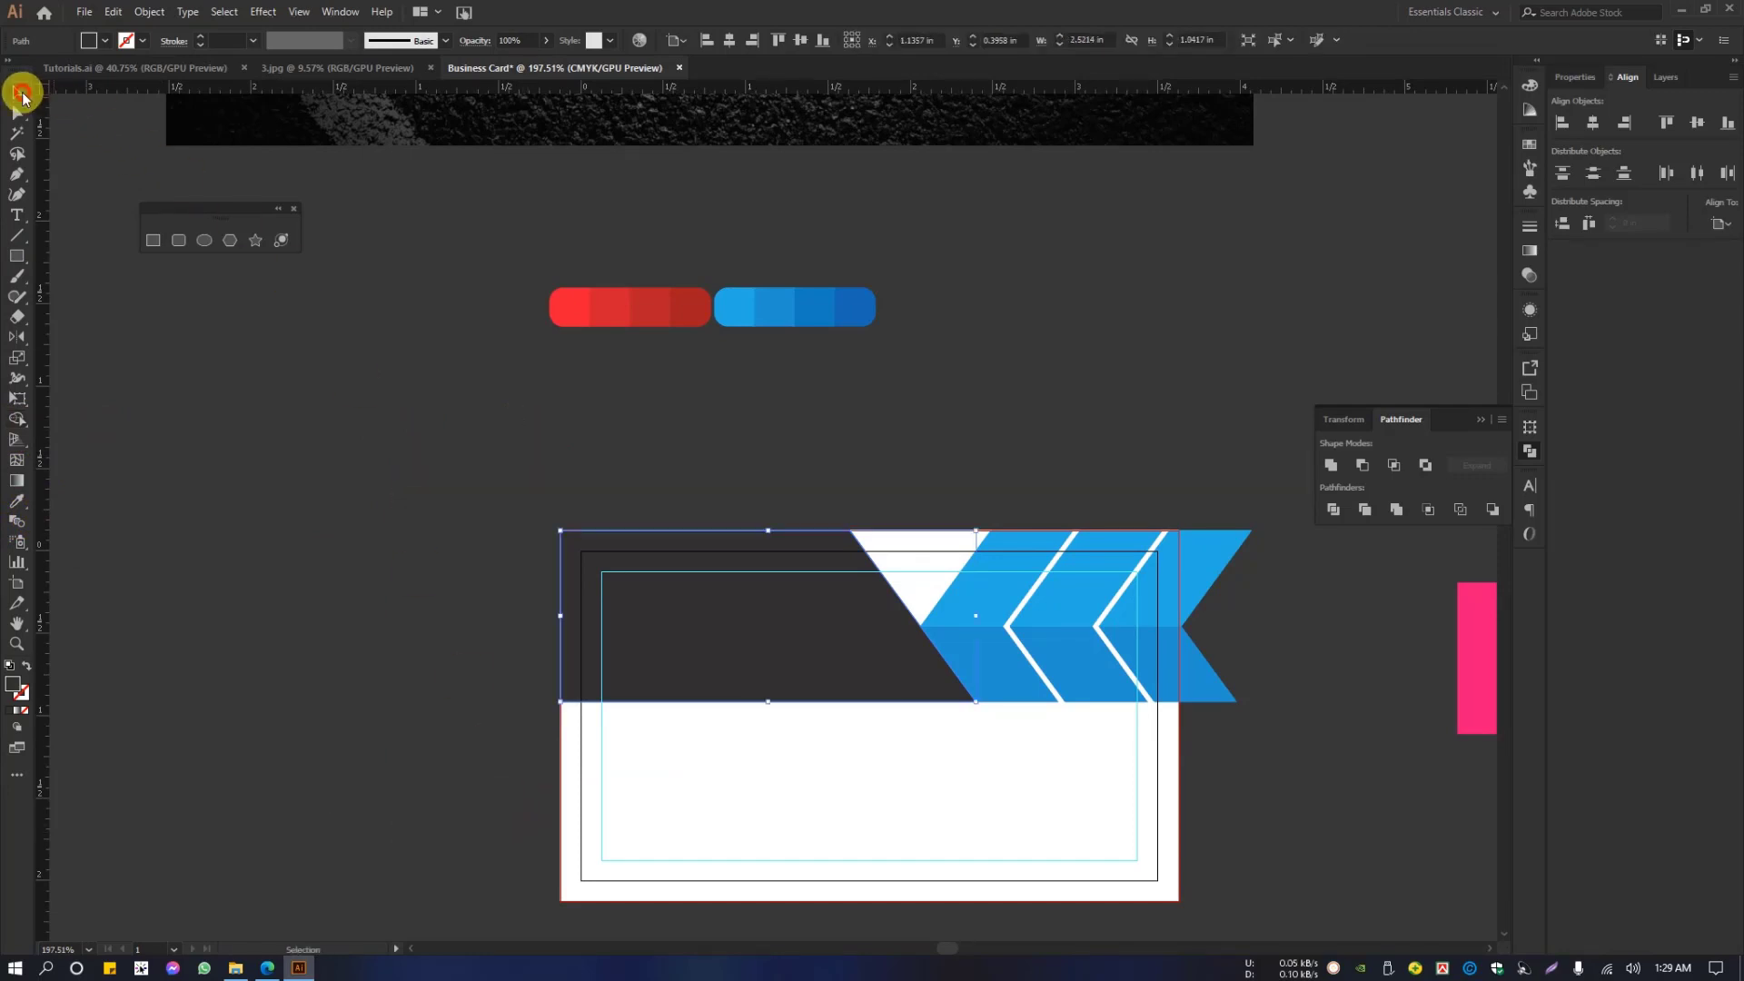
pyautogui.click(940, 380)
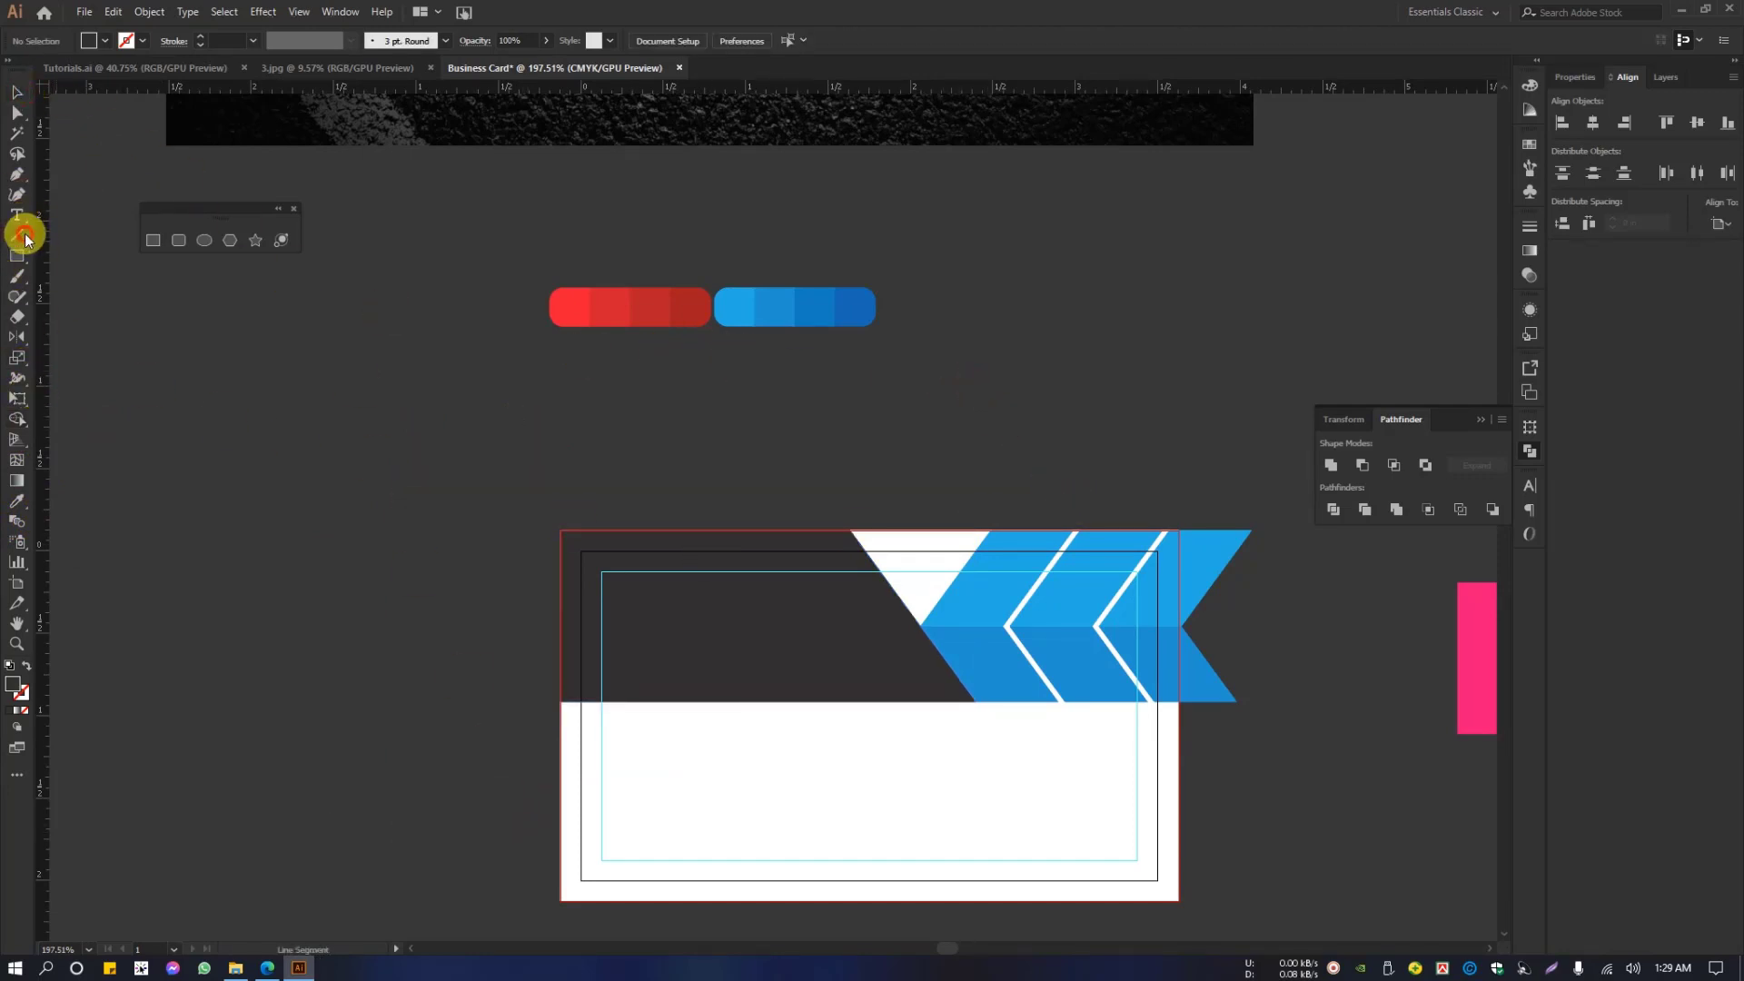
# Trim the chevrons' overhang past the card's right edge with a rectangle and Shape Builder
pyautogui.click(152, 240)
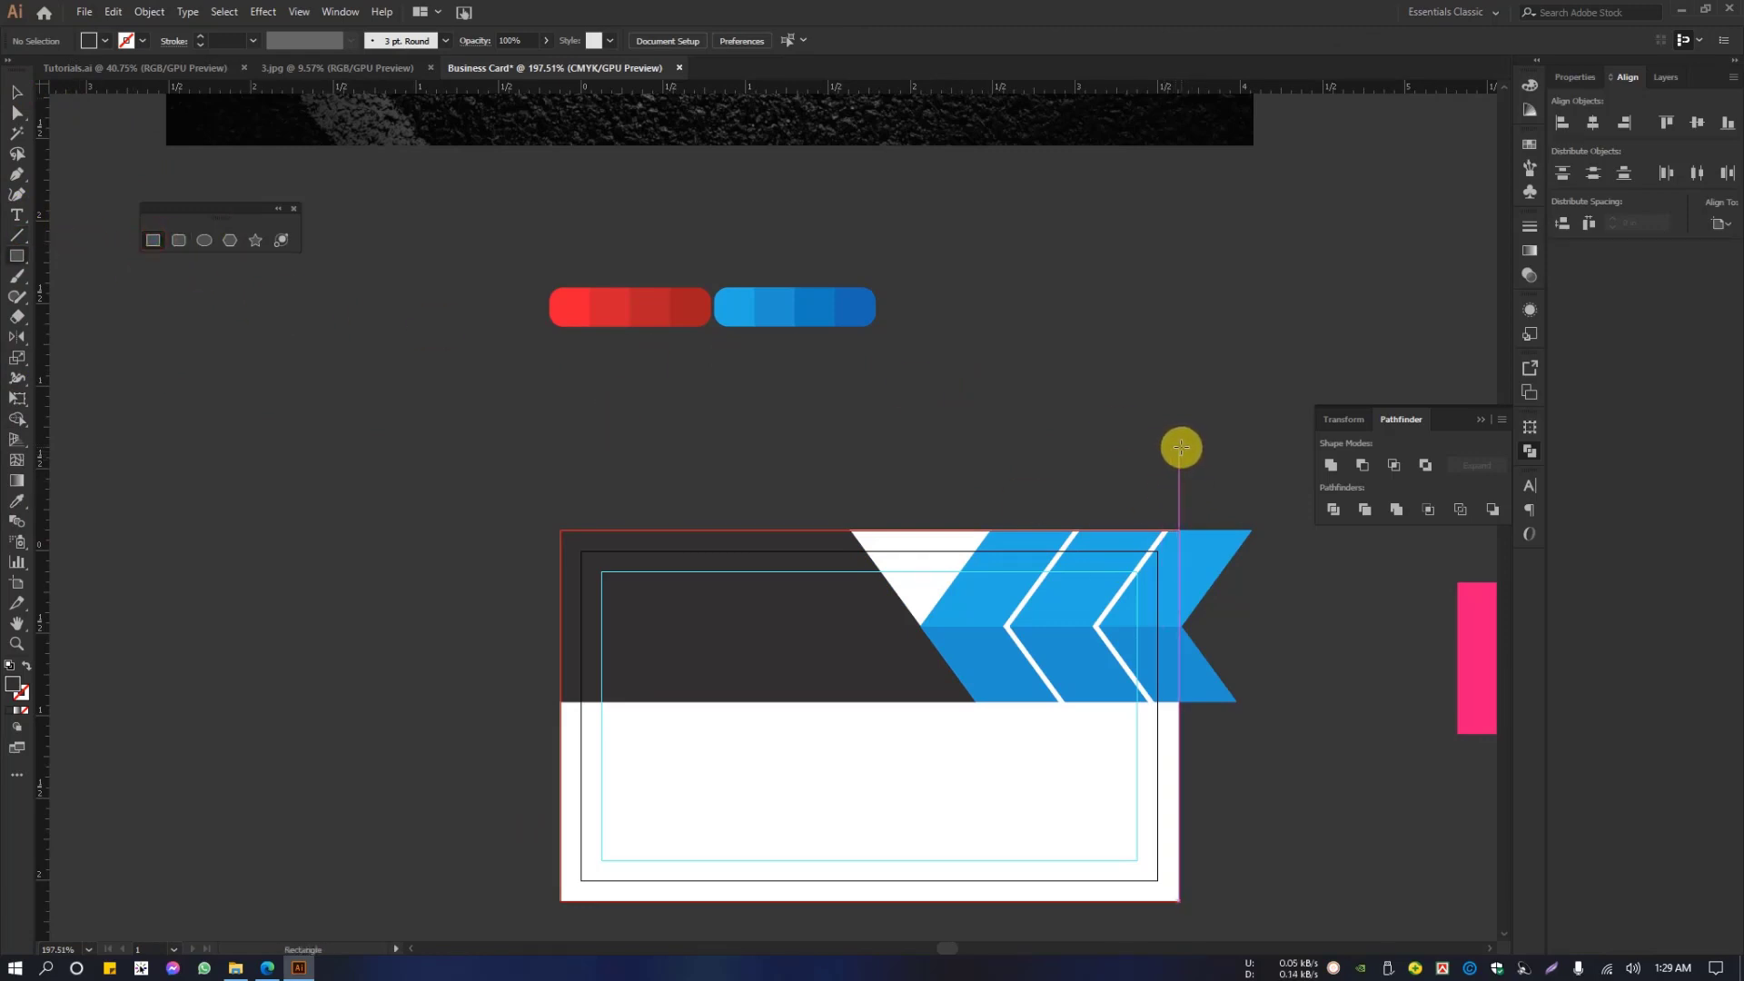
pyautogui.moveTo(1184, 451); pyautogui.dragTo(1306, 758)
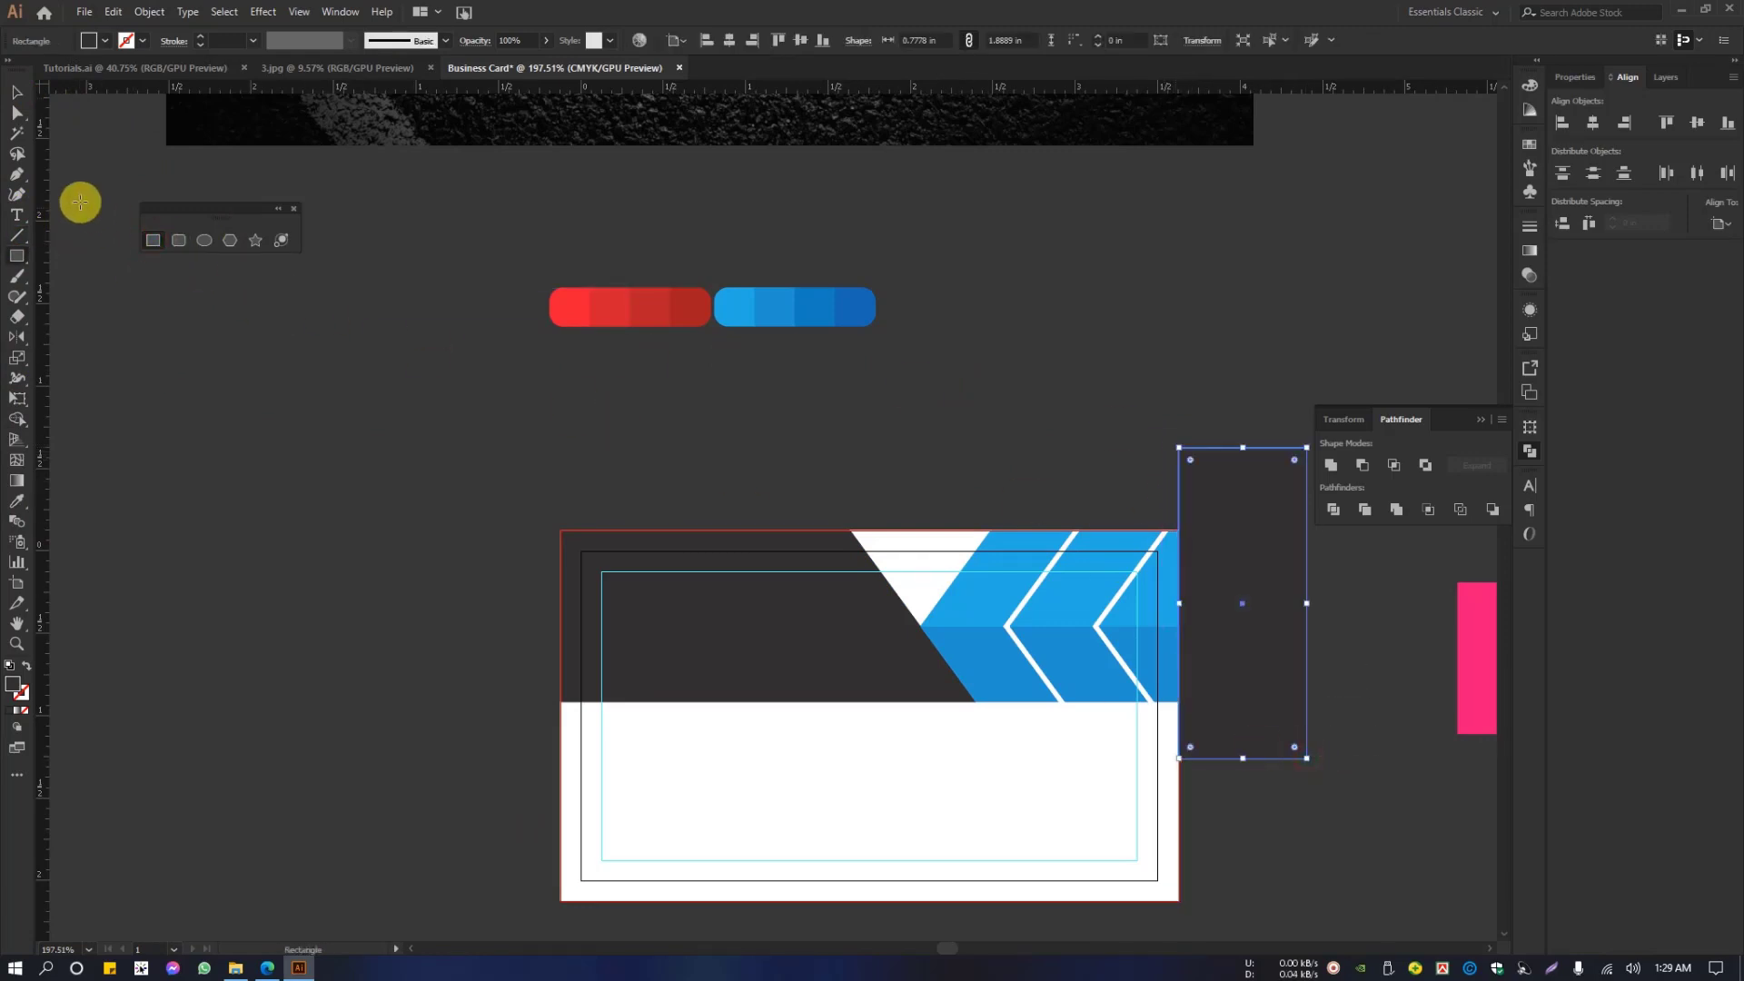
pyautogui.click(1147, 448)
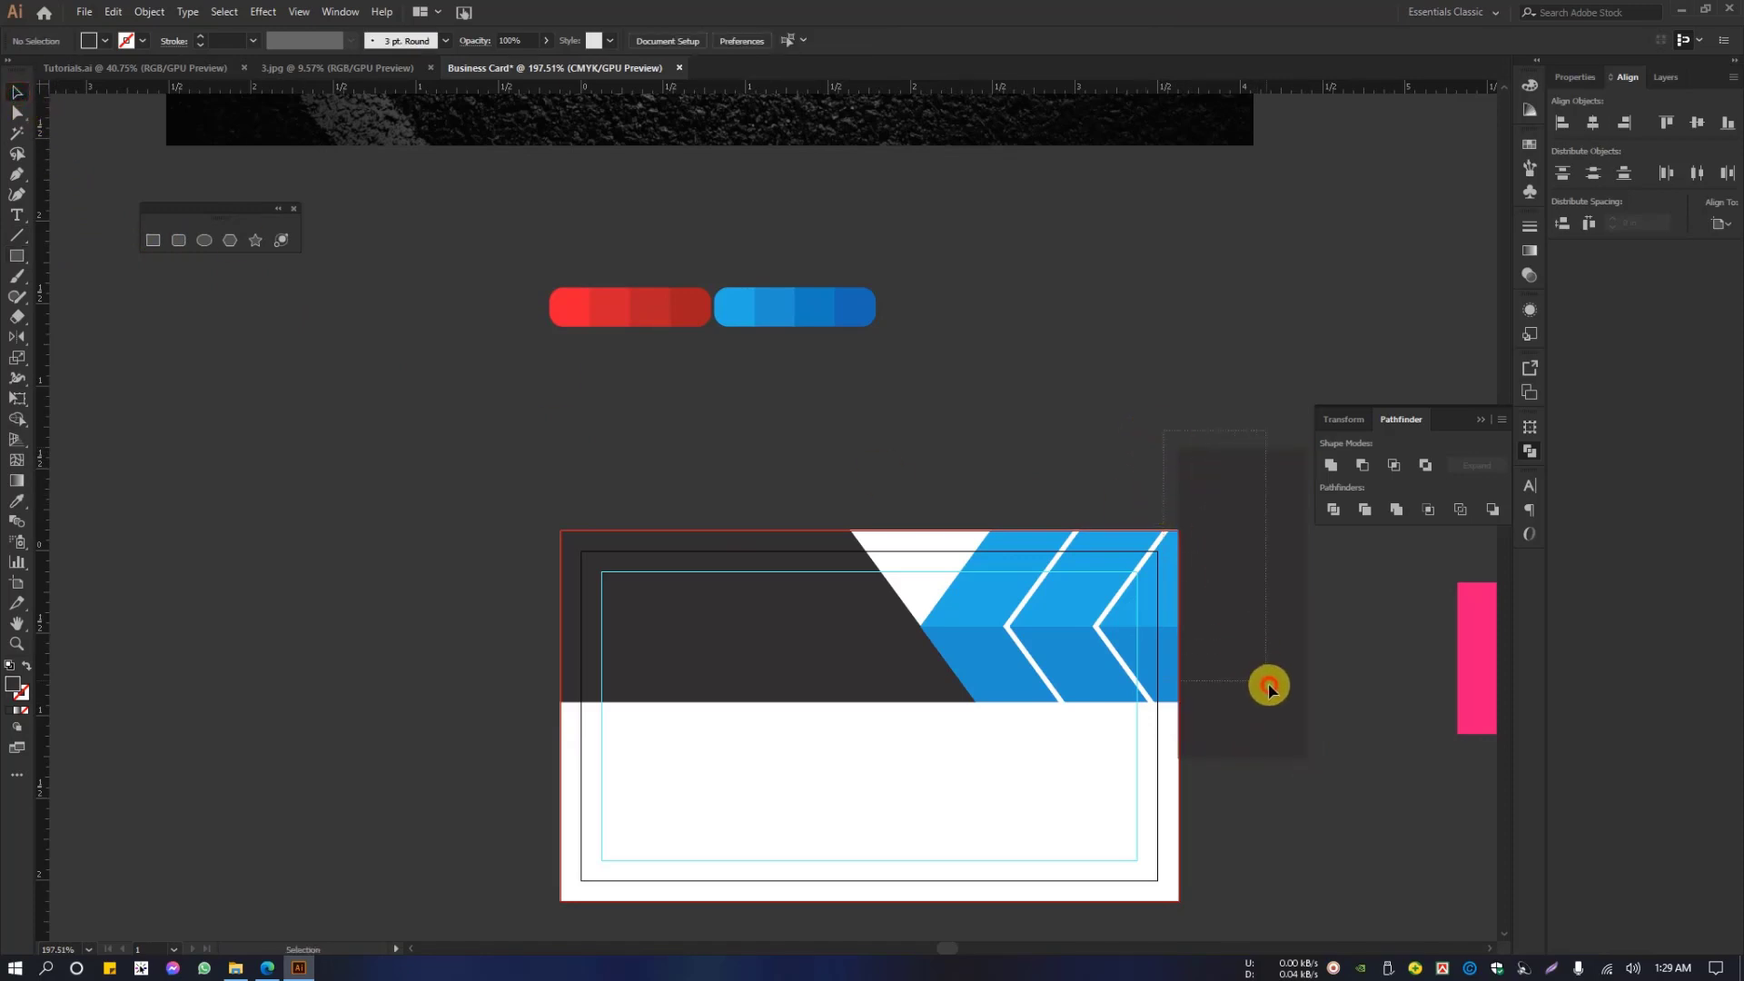
pyautogui.moveTo(1279, 711); pyautogui.dragTo(1282, 719)
pyautogui.hotkey('shift', 'm')
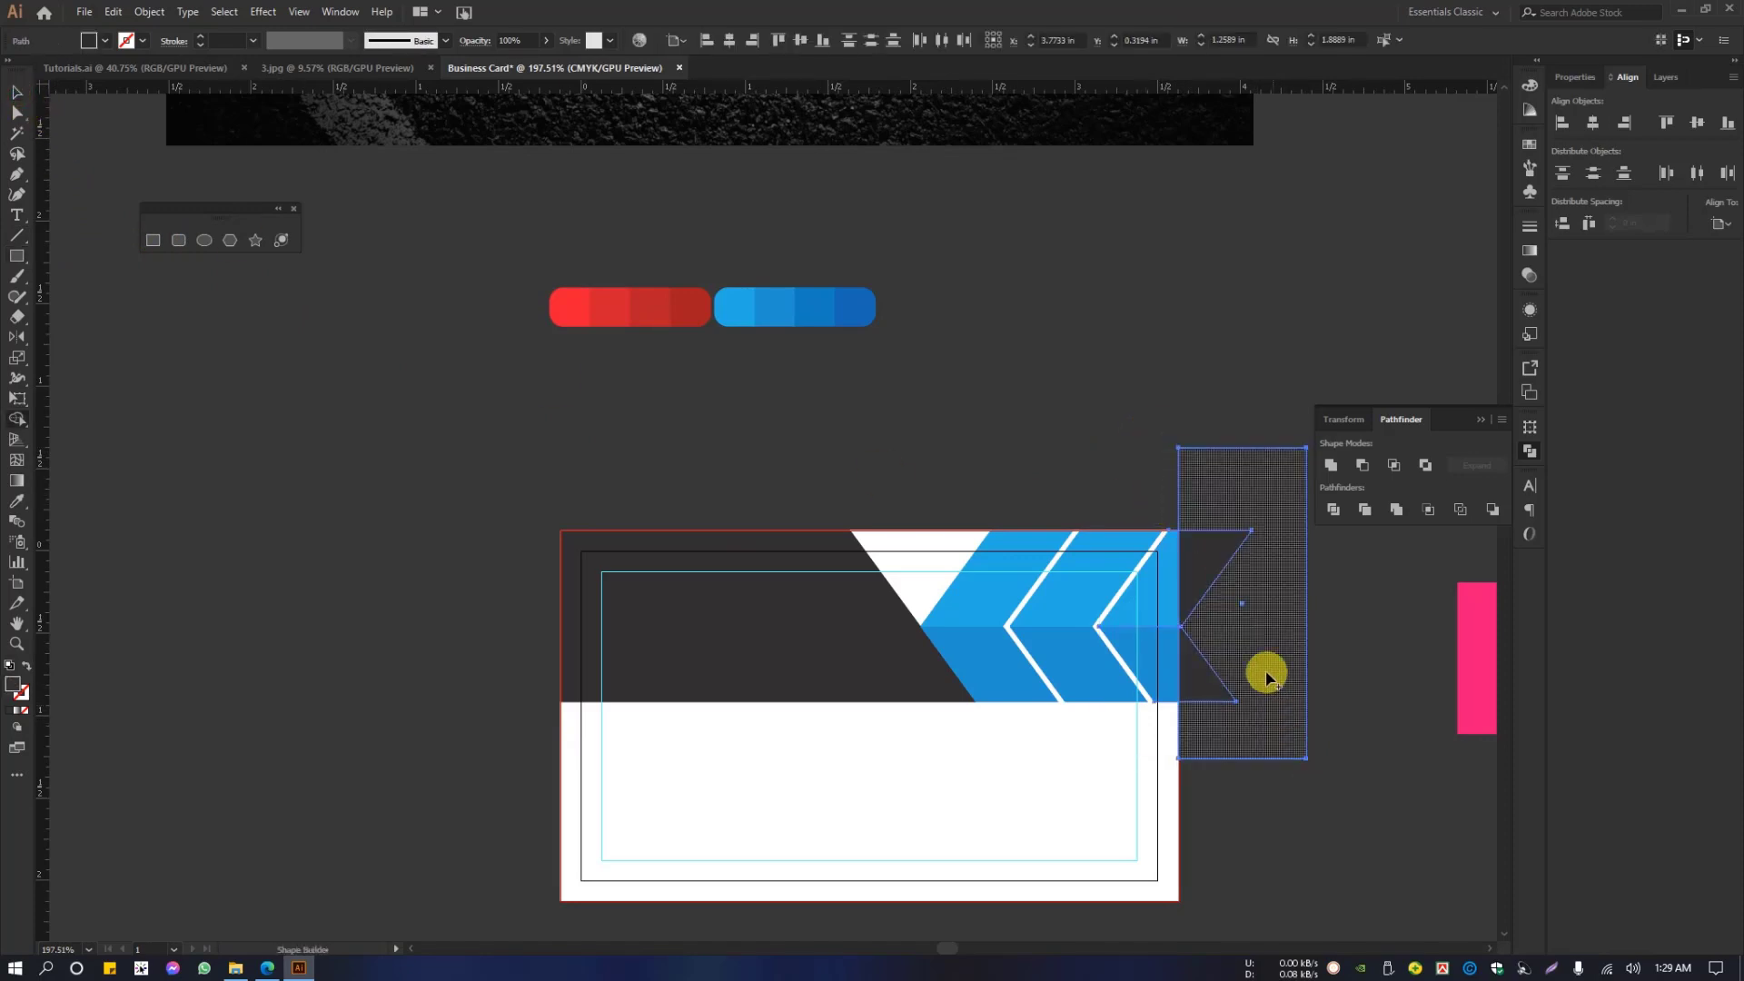
pyautogui.moveTo(1193, 449); pyautogui.dragTo(1226, 761)
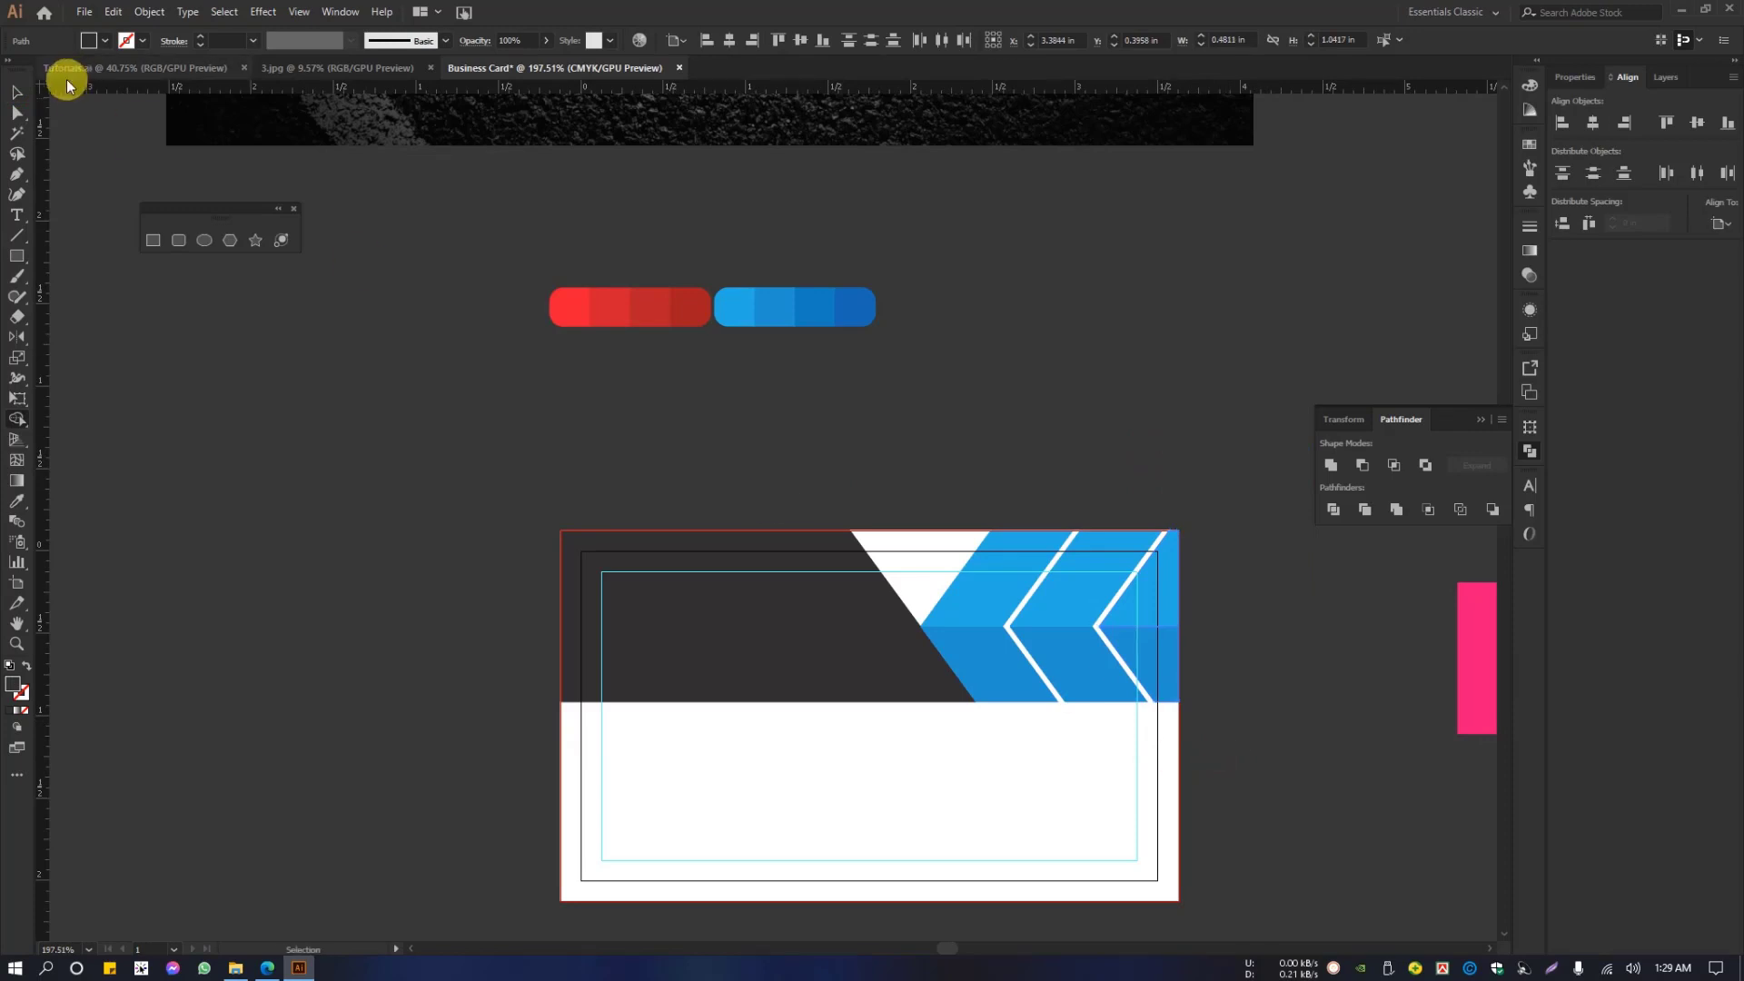
pyautogui.click(977, 431)
pyautogui.moveTo(842, 423); pyautogui.dragTo(791, 391)
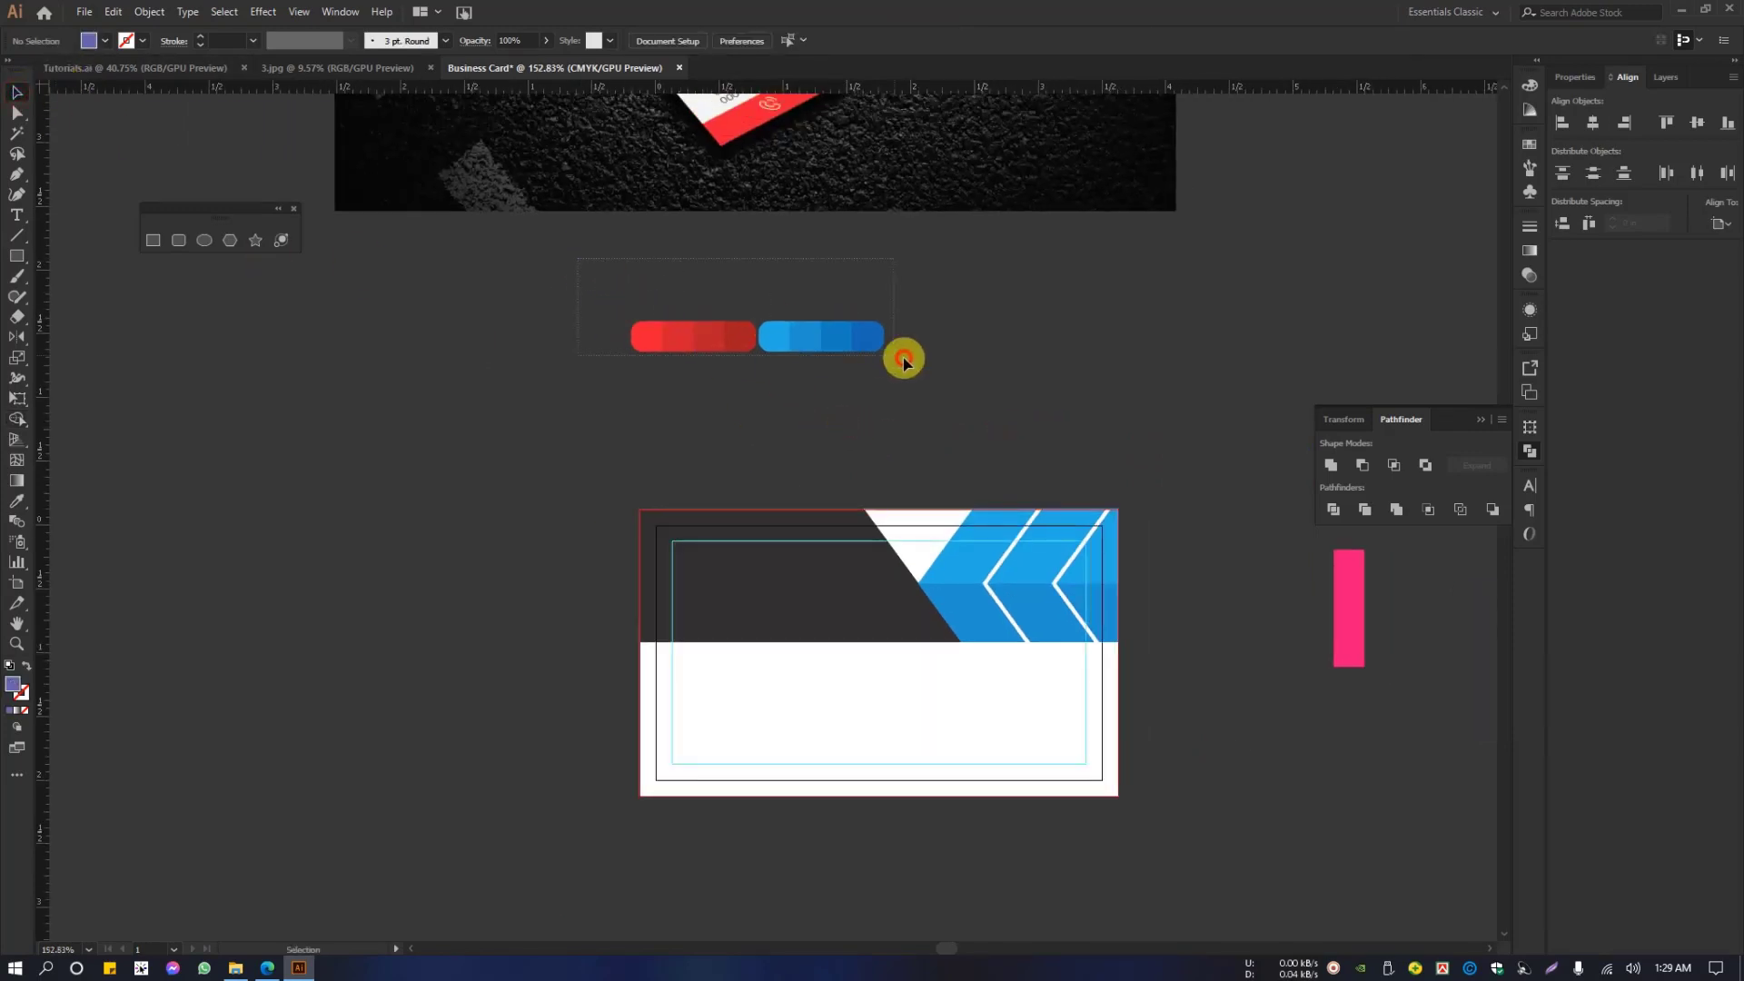
# Move the red and blue swatch bars left and look over the red mockup photo
pyautogui.moveTo(904, 360); pyautogui.dragTo(427, 399)
pyautogui.click(875, 451)
pyautogui.moveTo(816, 447); pyautogui.dragTo(922, 482)
pyautogui.moveTo(940, 518); pyautogui.dragTo(821, 460)
pyautogui.moveTo(962, 458); pyautogui.dragTo(851, 442)
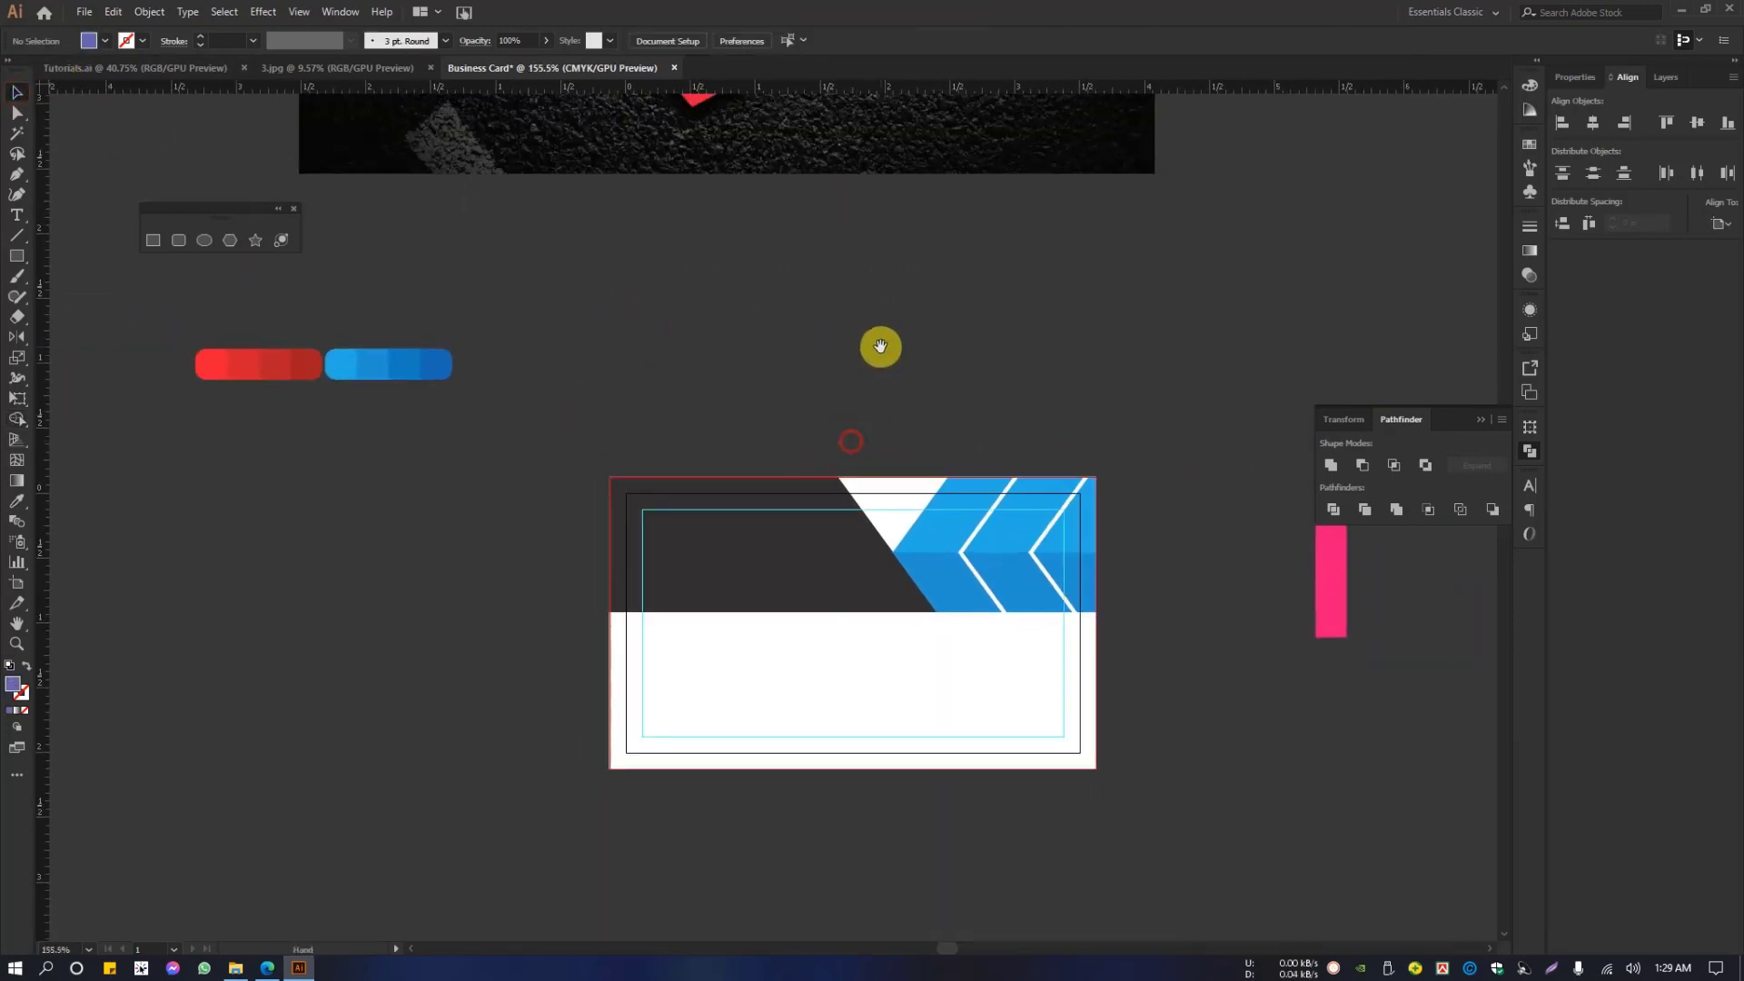
pyautogui.moveTo(880, 346); pyautogui.dragTo(881, 641)
pyautogui.moveTo(813, 309); pyautogui.dragTo(839, 518)
pyautogui.moveTo(797, 322); pyautogui.dragTo(1071, 443)
pyautogui.moveTo(872, 440); pyautogui.dragTo(700, 433)
pyautogui.moveTo(952, 542); pyautogui.dragTo(876, 409)
pyautogui.moveTo(992, 793); pyautogui.dragTo(869, 400)
pyautogui.moveTo(830, 536)
pyautogui.mouseDown()
pyautogui.moveTo(943, 592)
pyautogui.moveTo(891, 506)
pyautogui.moveTo(823, 508)
pyautogui.mouseUp()
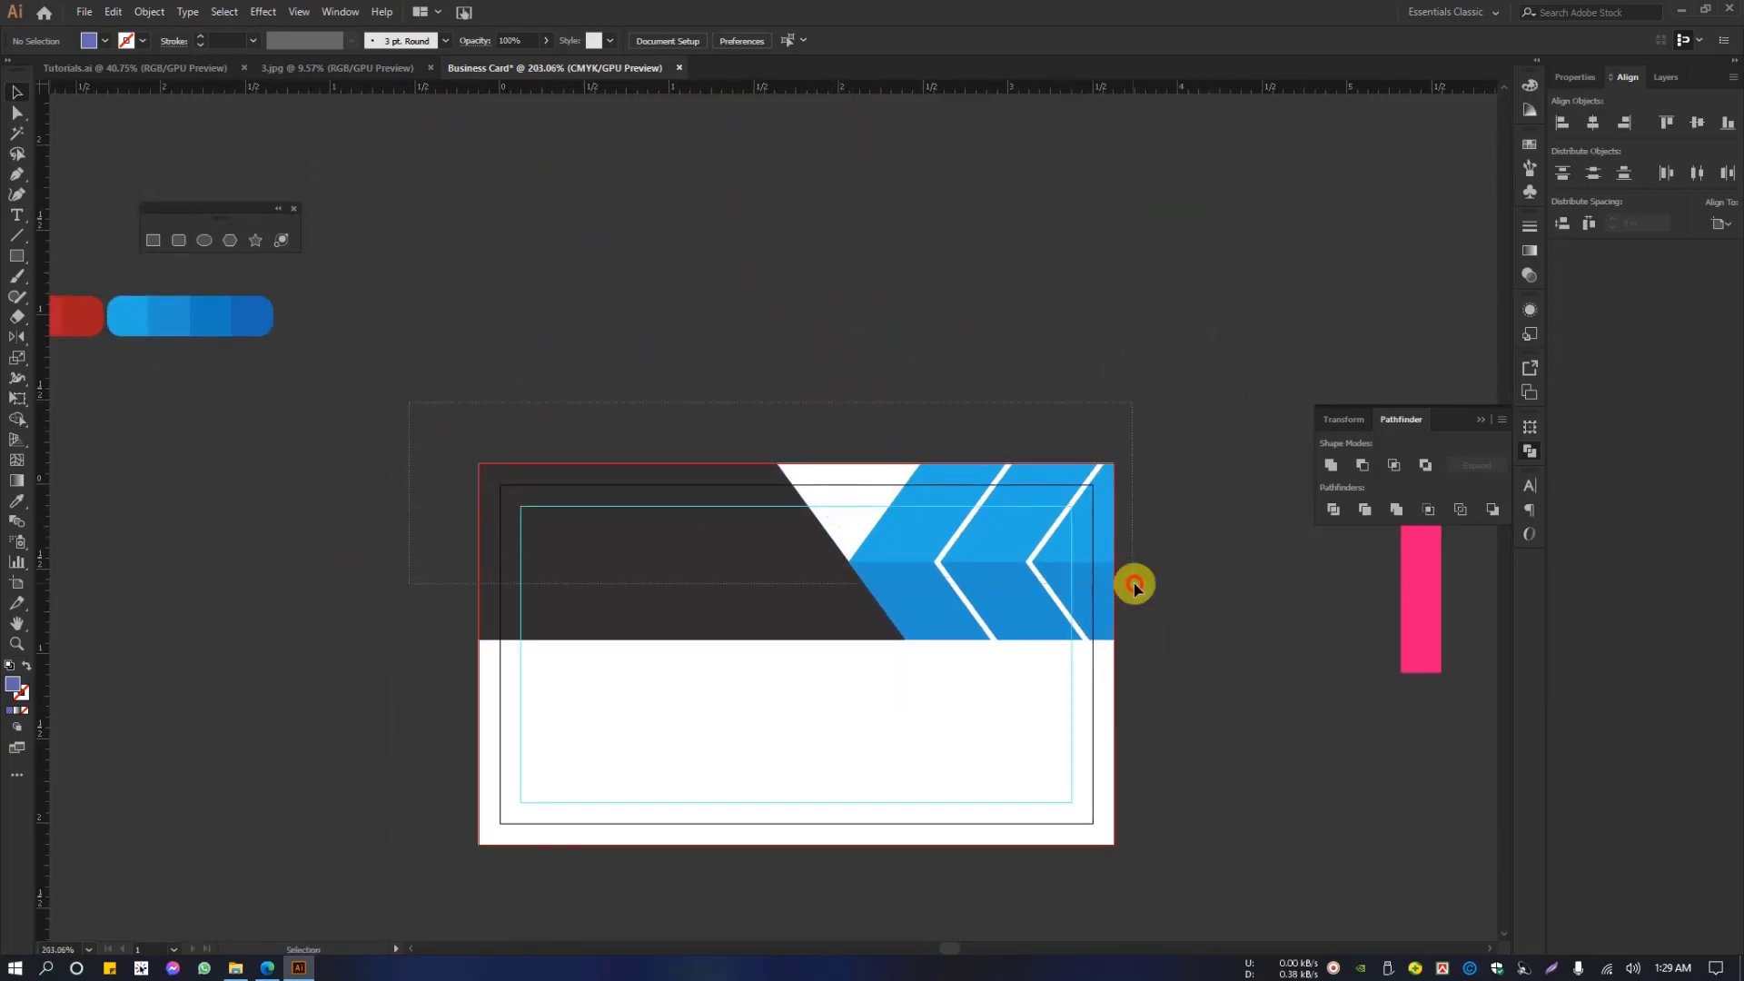
# Copy the top band straight up above the card and draw a purple rectangle over its middle
pyautogui.moveTo(1078, 589); pyautogui.dragTo(1019, 353)
pyautogui.scroll(-2, 1055, 509)
pyautogui.scroll(2, 1089, 518)
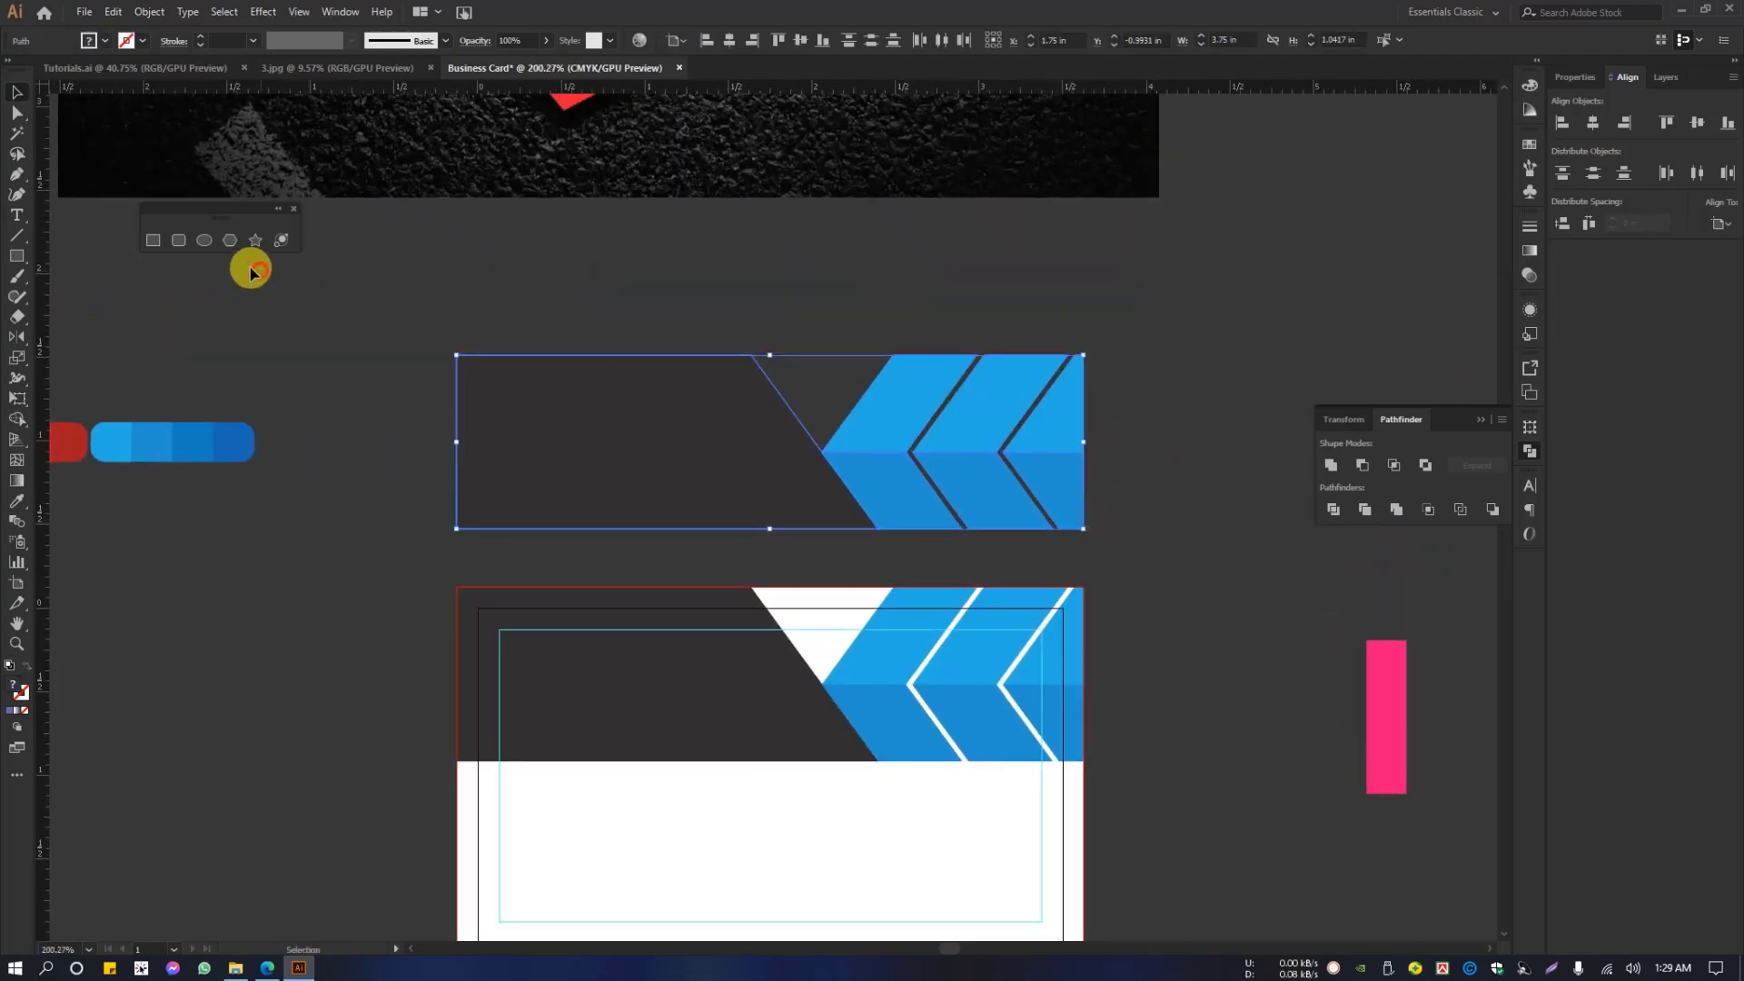
pyautogui.click(153, 240)
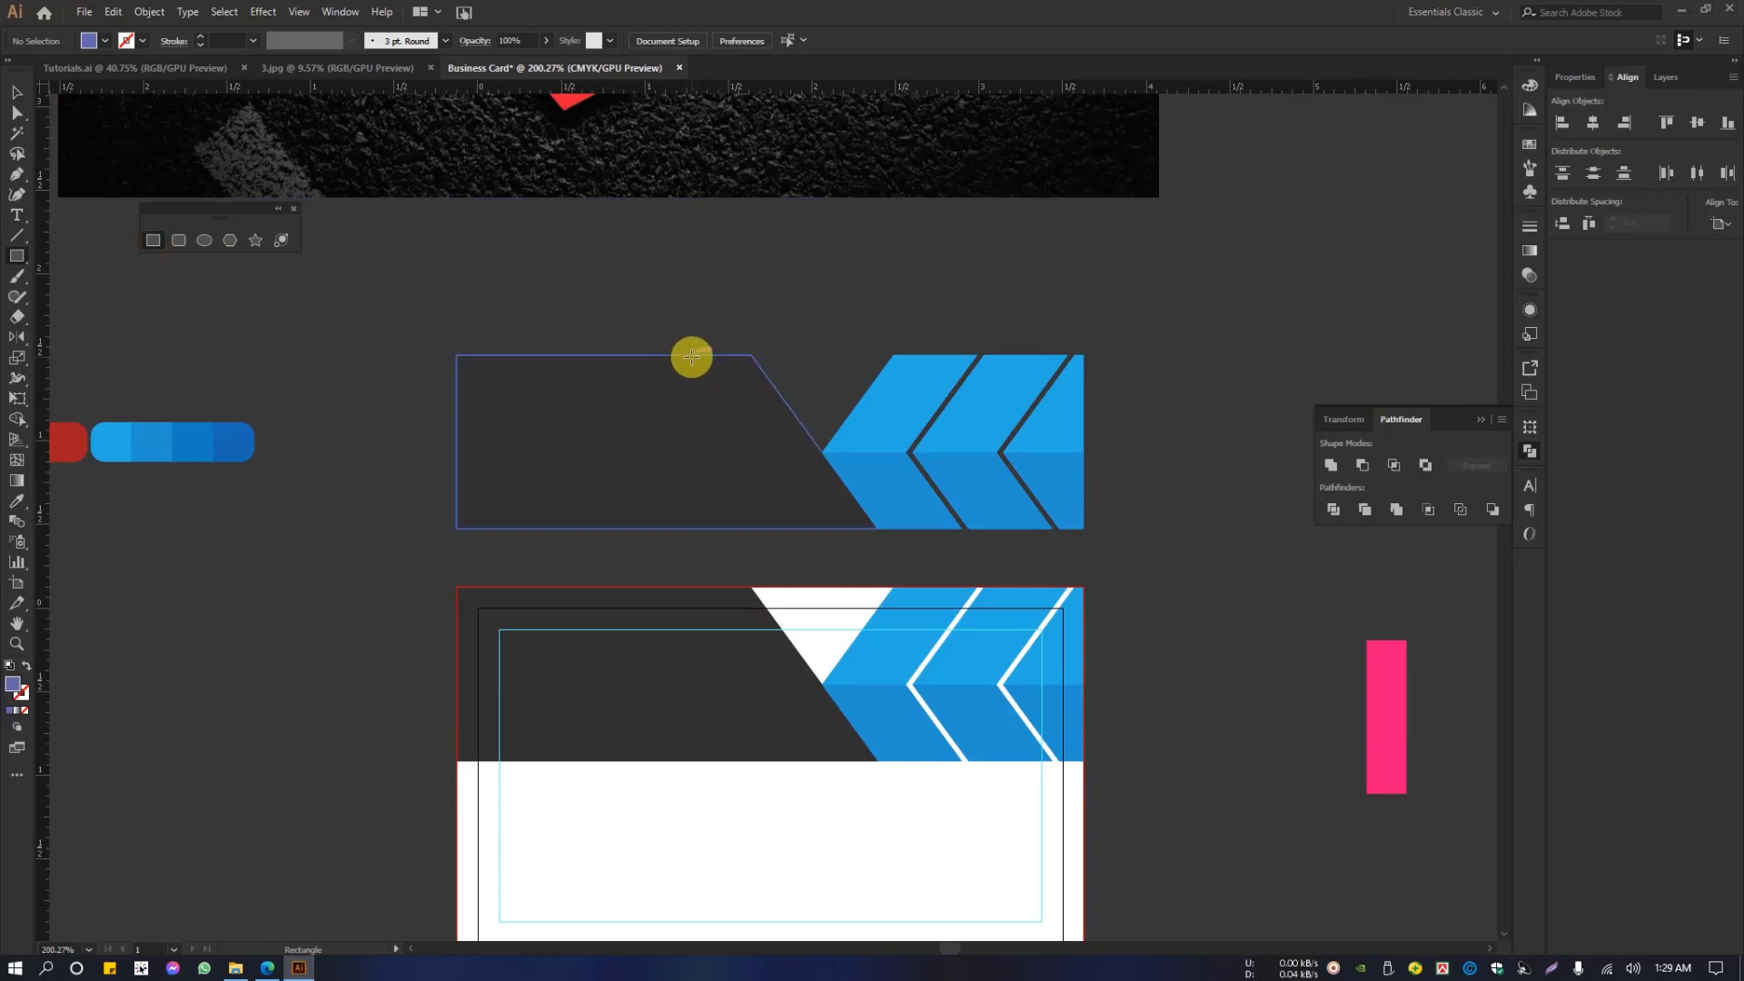
pyautogui.moveTo(691, 356); pyautogui.dragTo(926, 471)
pyautogui.click(16, 92)
pyautogui.click(488, 330)
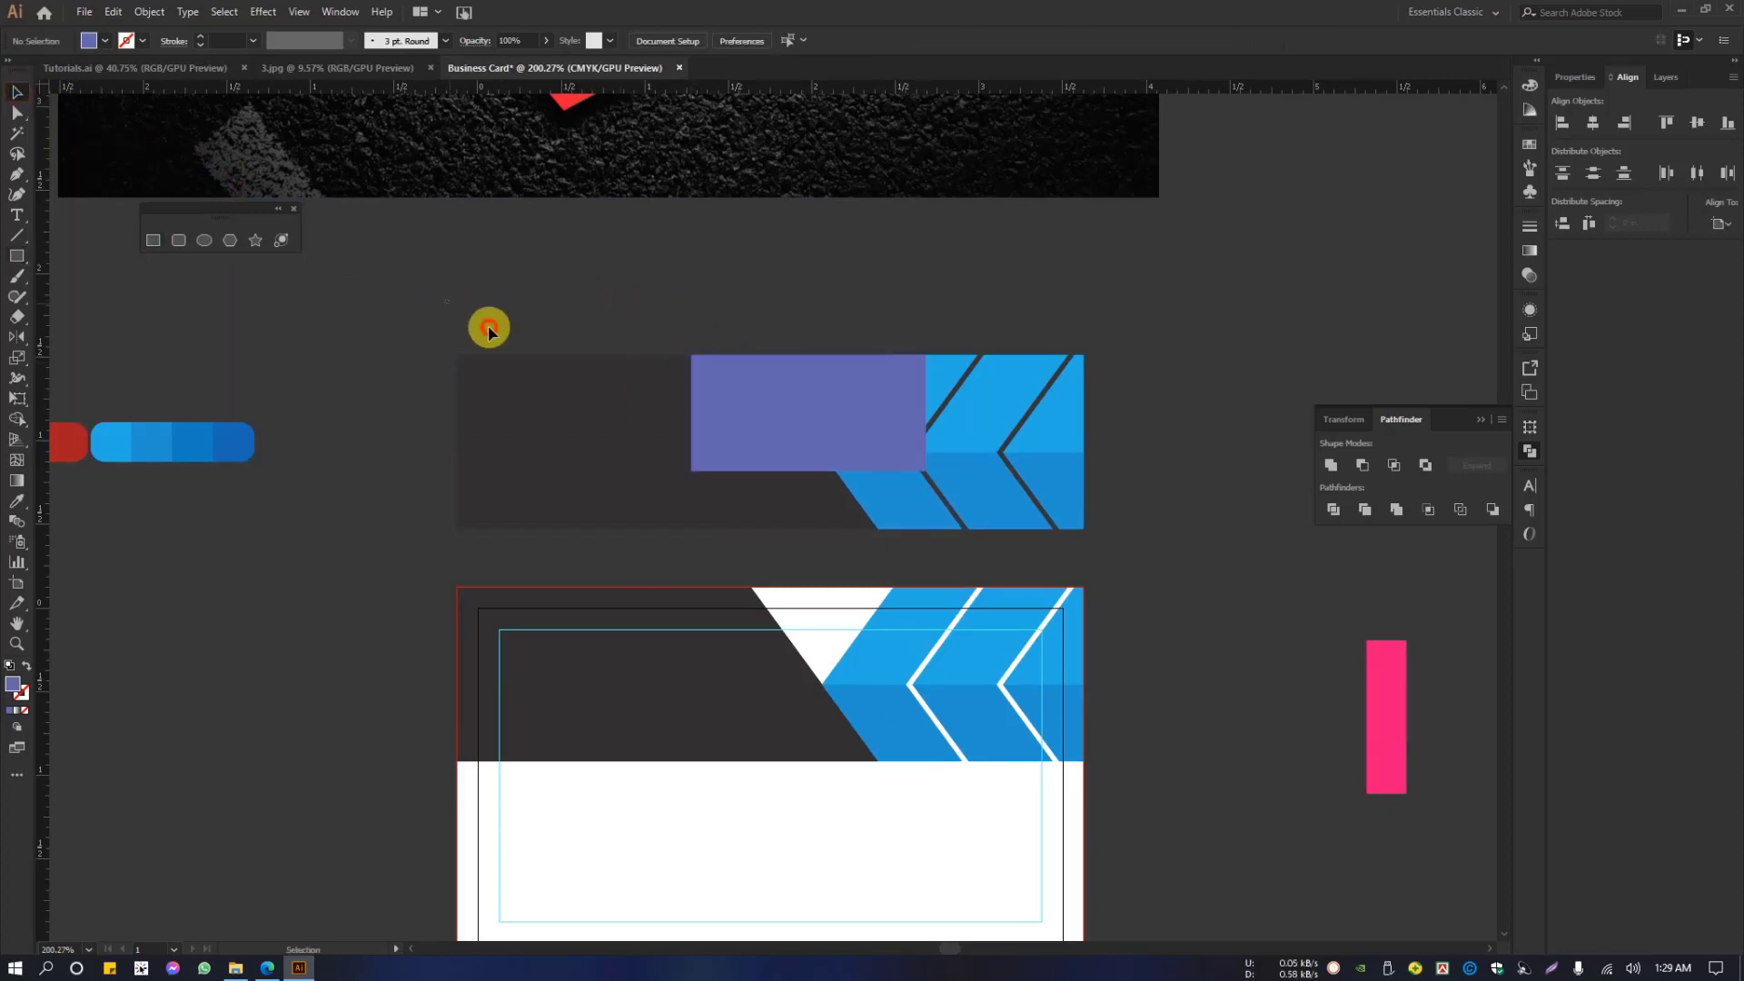
# Carve the band copy into a purple downward triangle, deleting the unwanted pieces and leftover fragments
pyautogui.moveTo(1126, 537); pyautogui.dragTo(1126, 534)
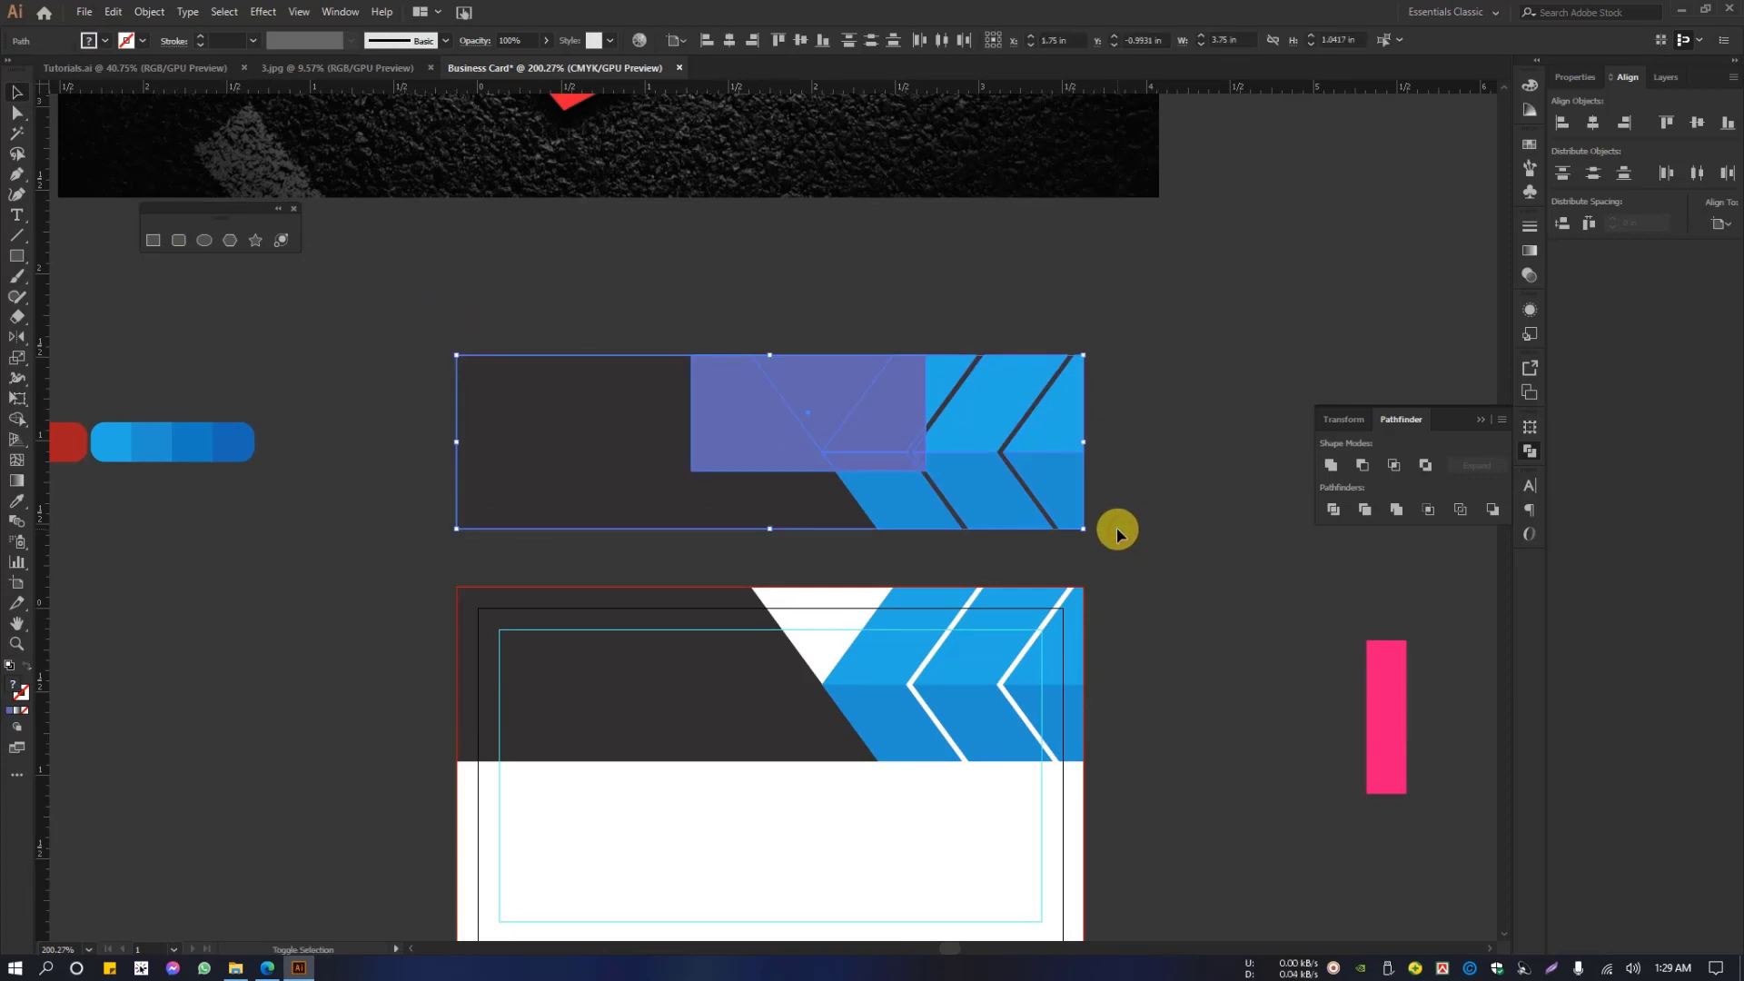
pyautogui.hotkey('shift', 'm')
pyautogui.keyDown('alt'); pyautogui.click(581, 506); pyautogui.keyUp('alt')
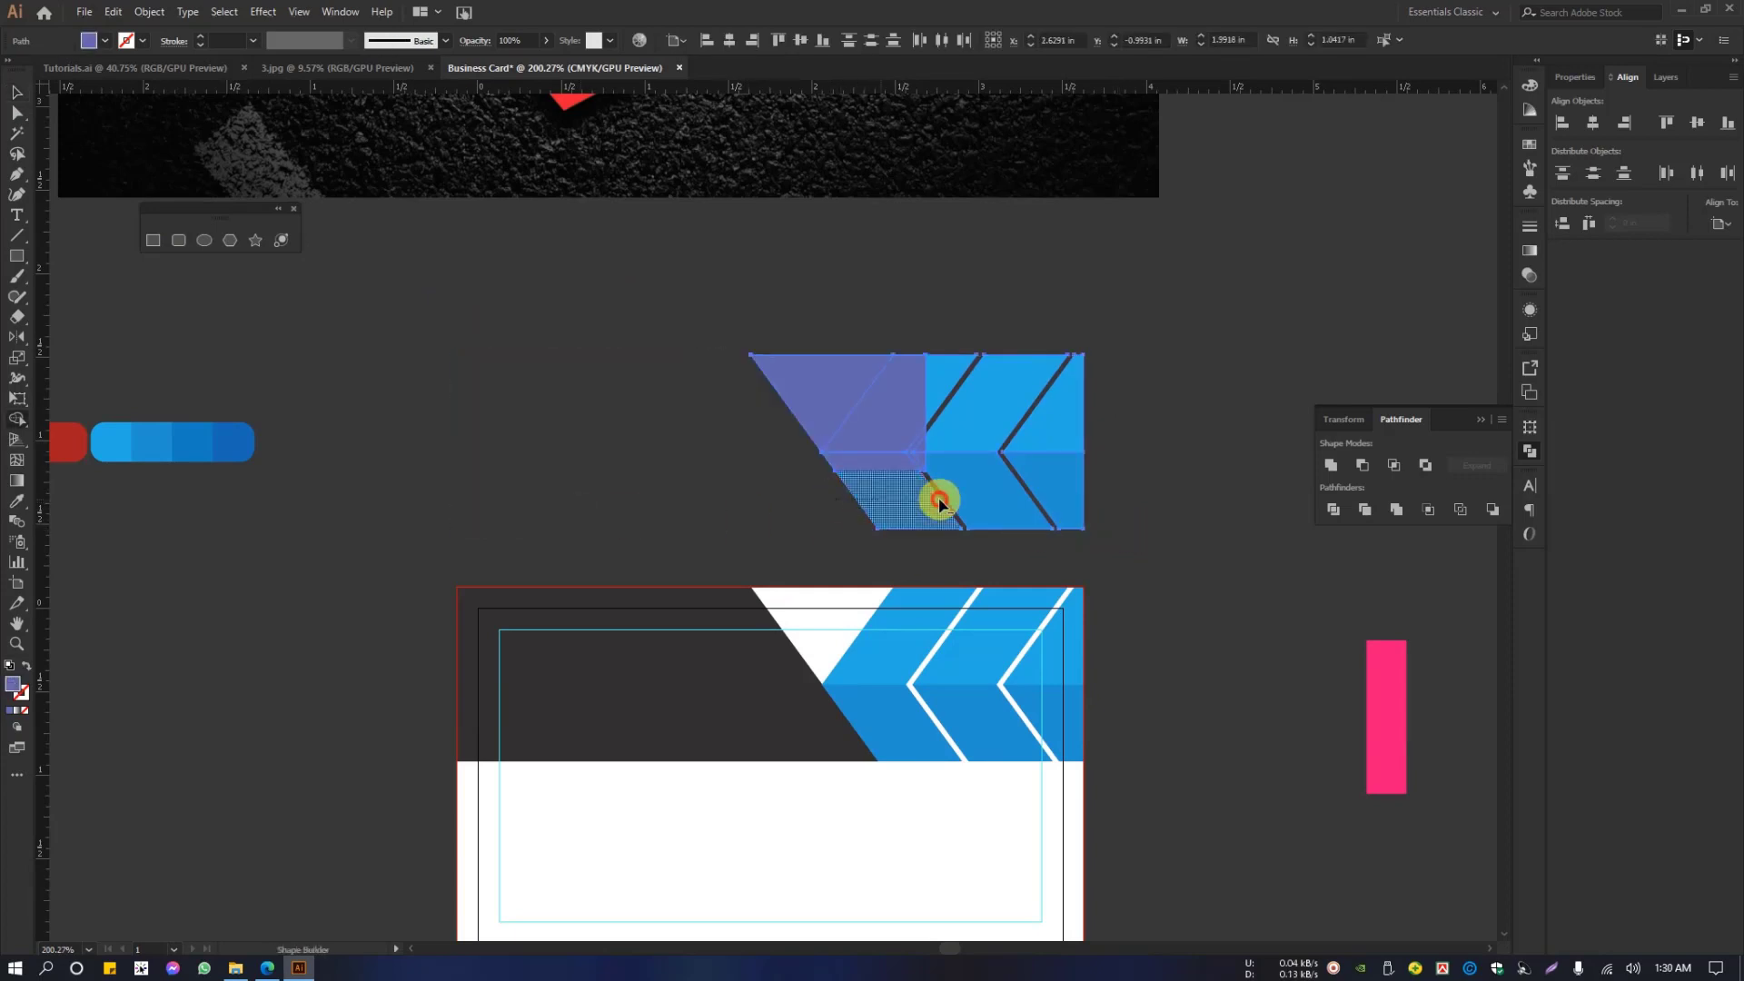
pyautogui.keyDown('alt'); pyautogui.moveTo(938, 500); pyautogui.dragTo(1080, 498); pyautogui.keyUp('alt')
pyautogui.keyDown('alt'); pyautogui.click(906, 364); pyautogui.keyUp('alt')
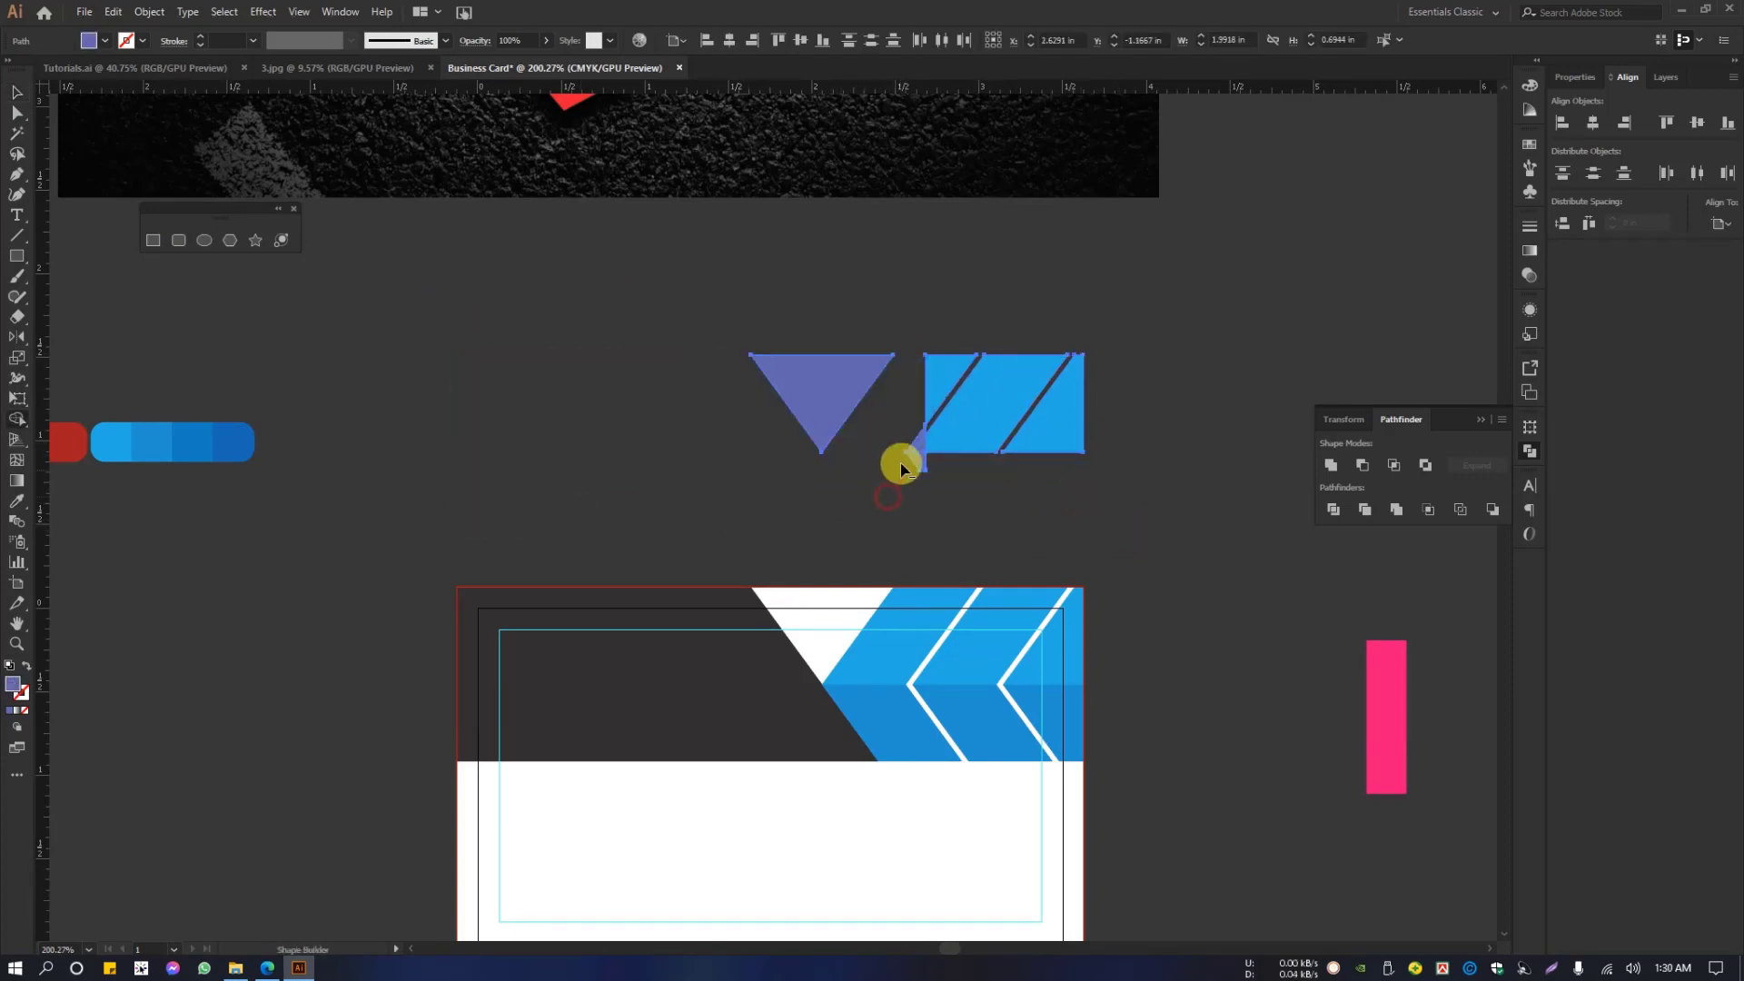
pyautogui.keyDown('alt'); pyautogui.click(979, 449); pyautogui.keyUp('alt')
pyautogui.click(14, 98)
pyautogui.click(912, 325)
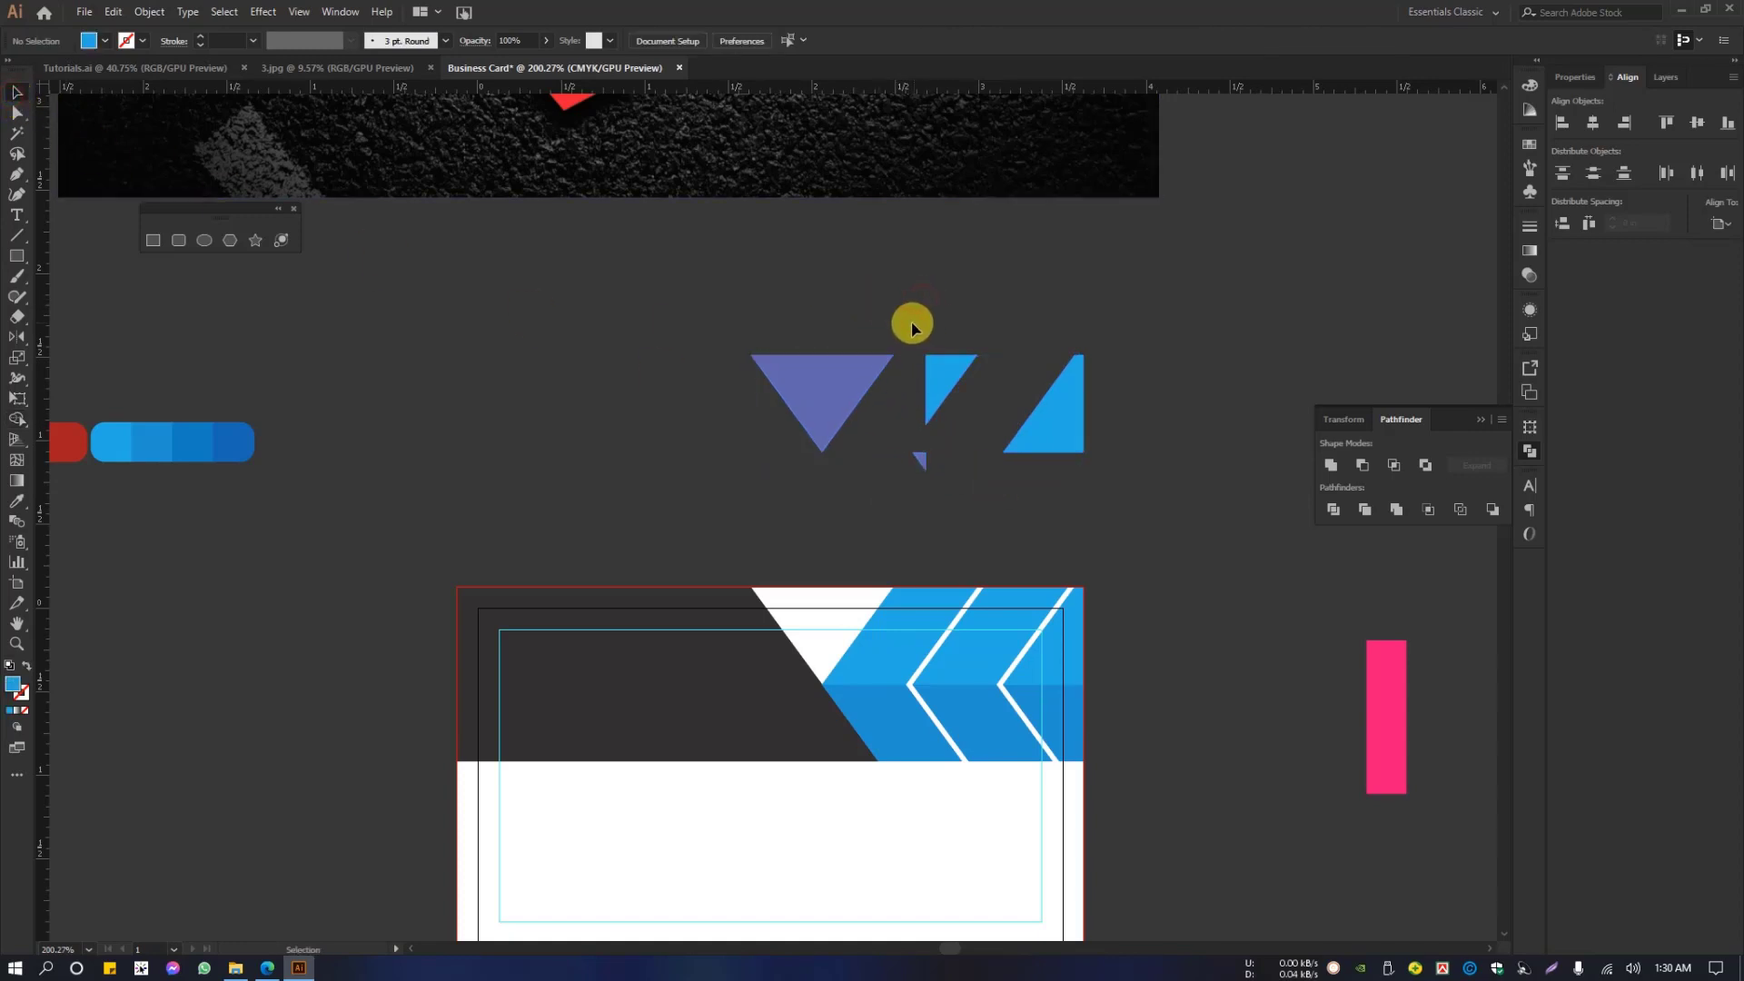
pyautogui.moveTo(1086, 521); pyautogui.dragTo(1089, 520)
pyautogui.press('Delete')
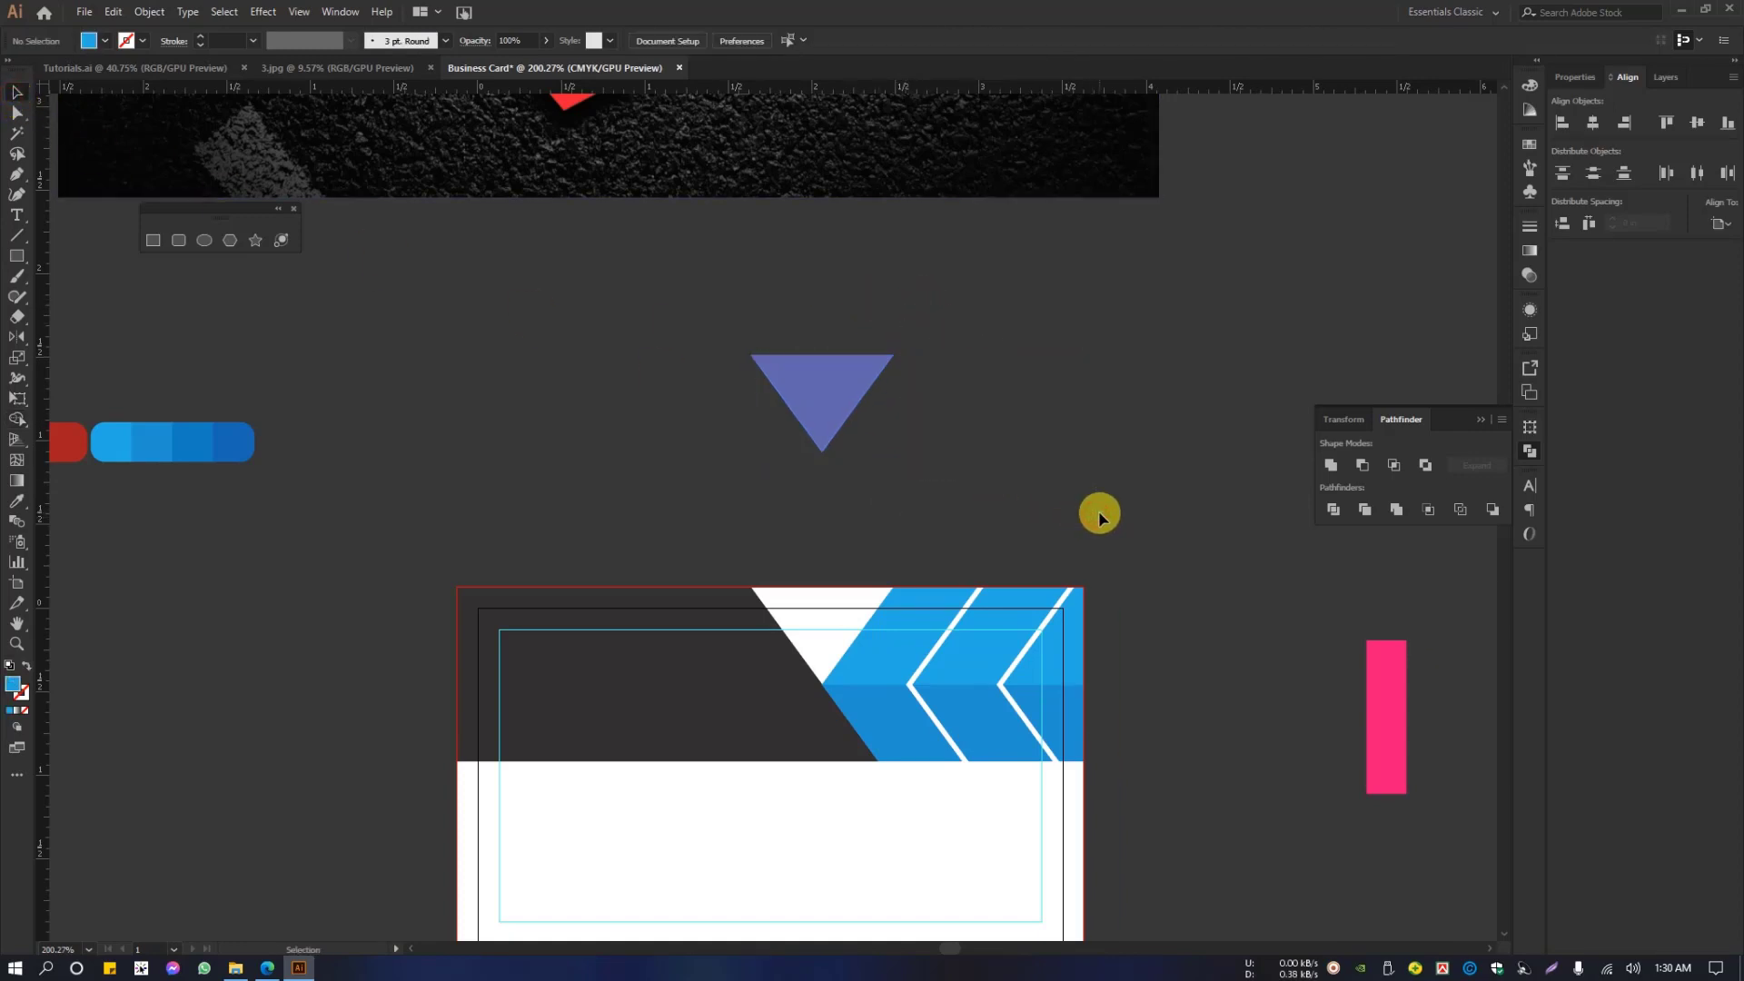
# Give the triangle the bands' darker blue and move it down onto the card's top edge
pyautogui.scroll(-1, 1053, 501)
pyautogui.scroll(1, 908, 471)
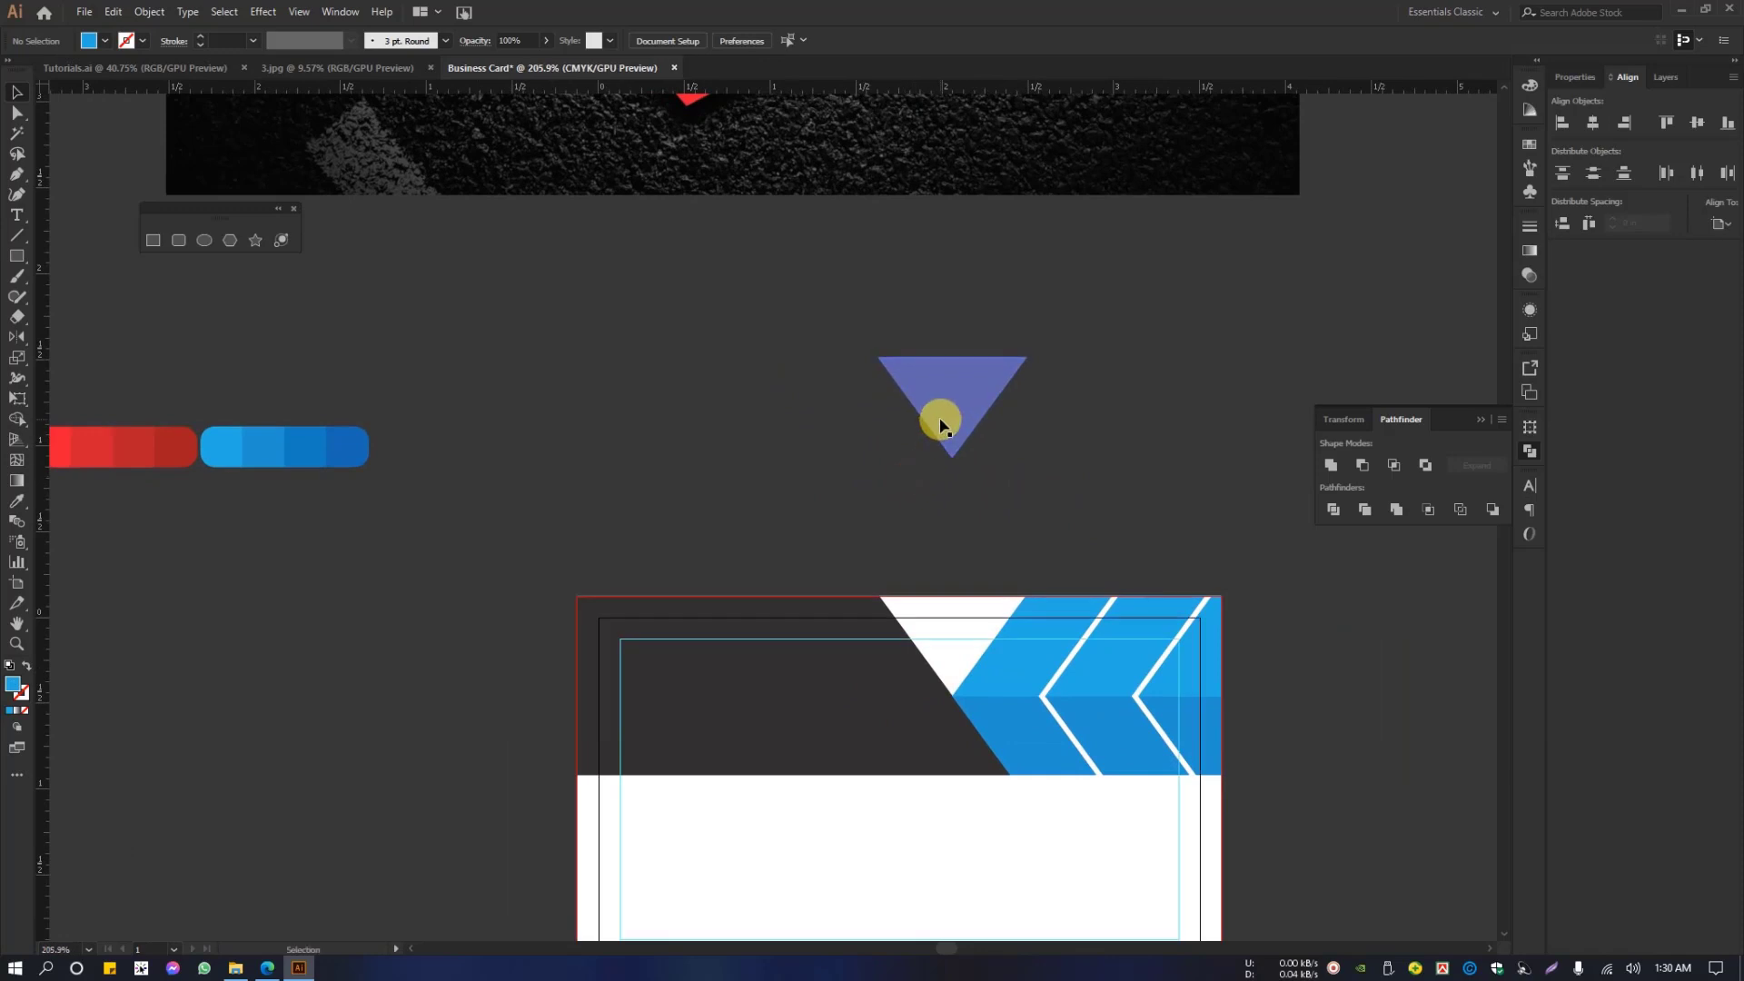
pyautogui.press('i')
pyautogui.click(350, 435)
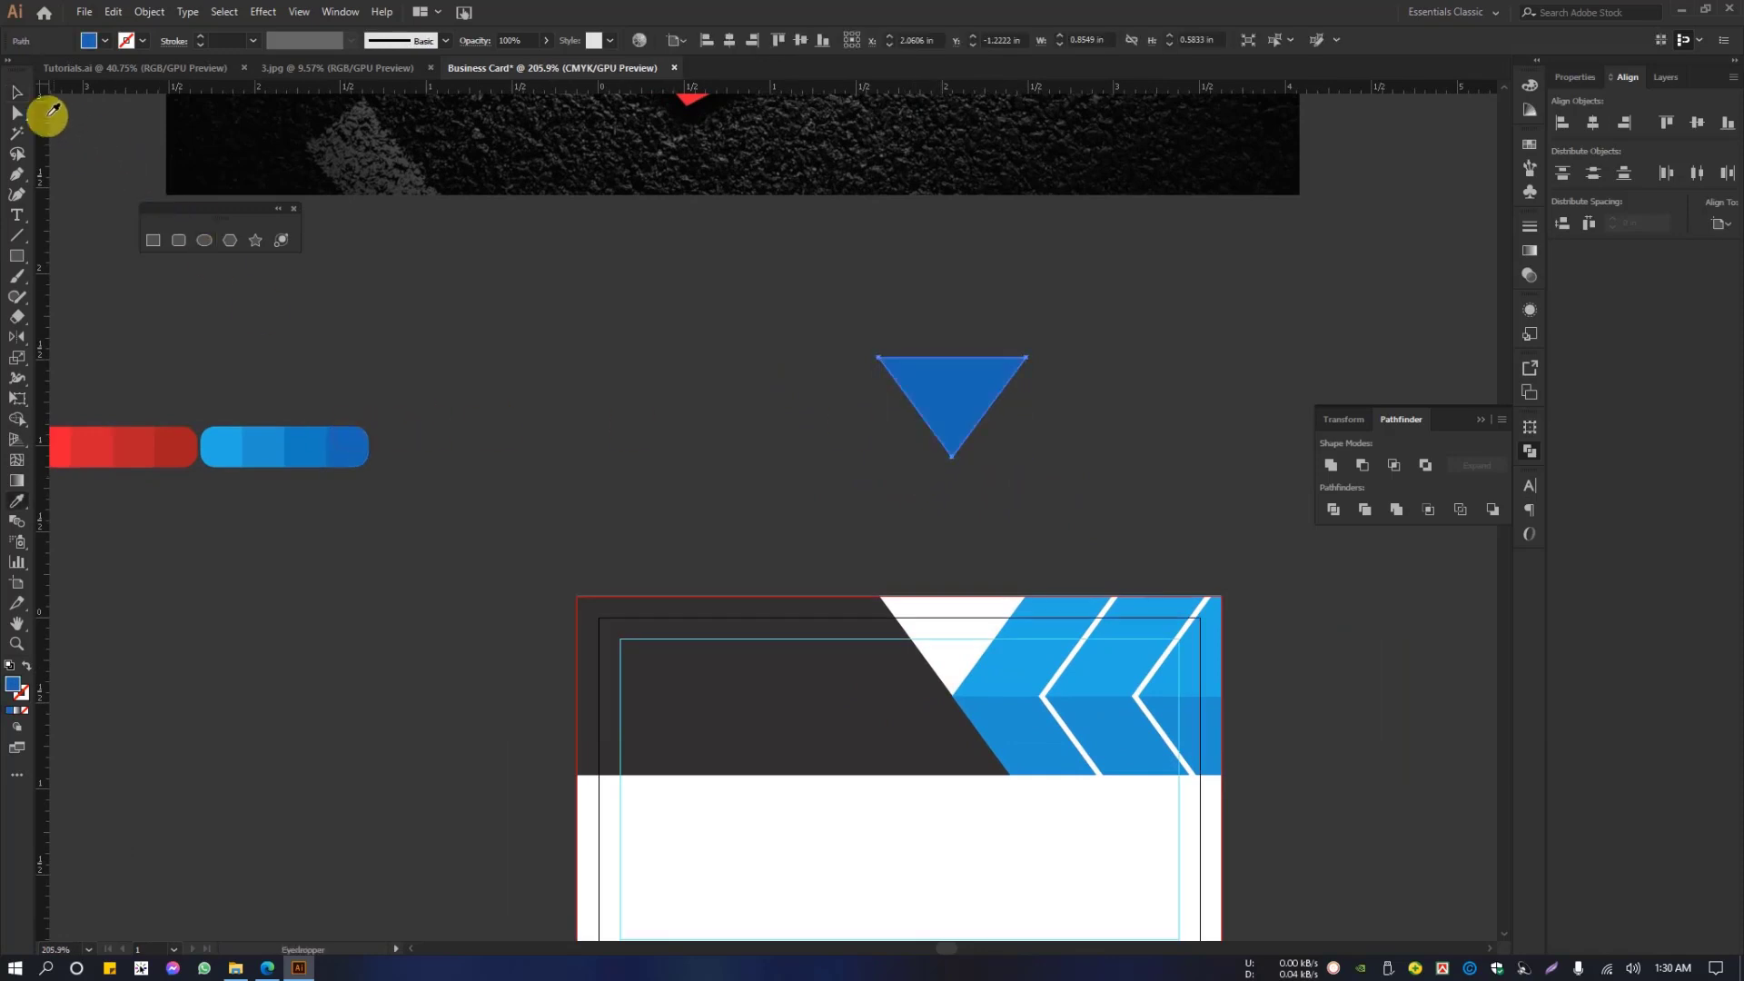
pyautogui.press('v')
pyautogui.click(1016, 529)
pyautogui.scroll(2, 915, 455)
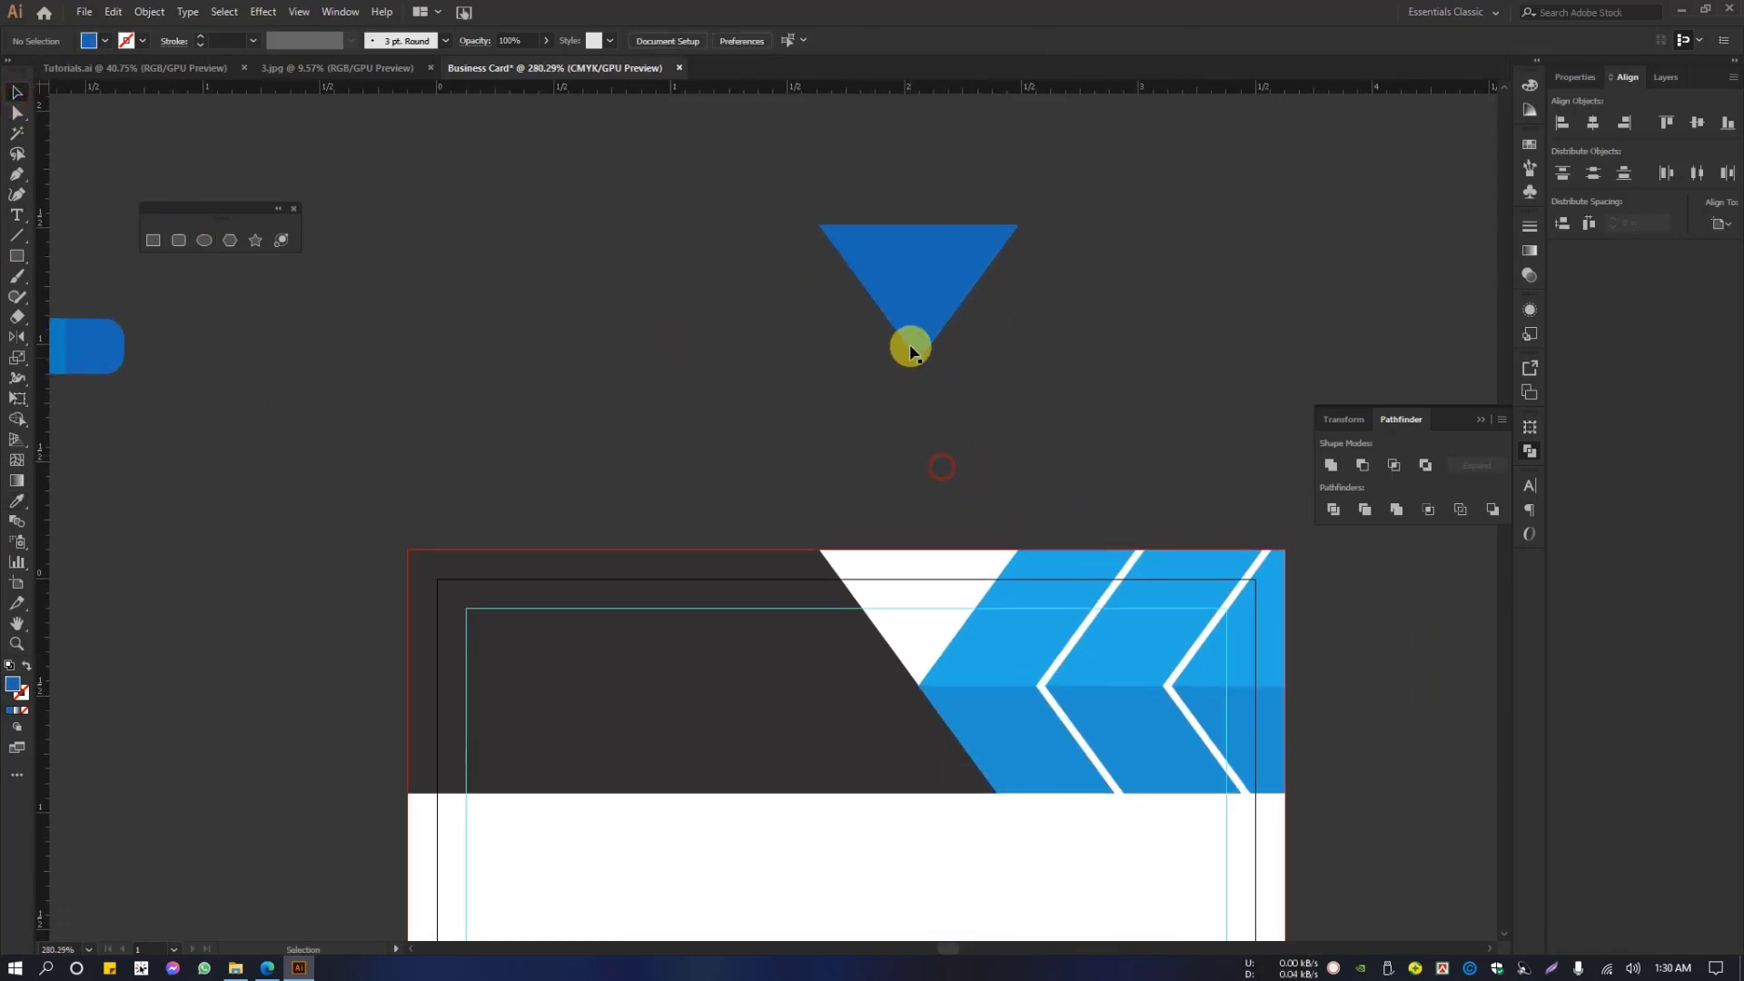
pyautogui.moveTo(911, 349); pyautogui.dragTo(902, 518)
# Zoom in and draw a rectangle covering the triangle's part above the card
pyautogui.scroll(4, 926, 642)
pyautogui.scroll(1, 897, 481)
pyautogui.scroll(2, 1194, 459)
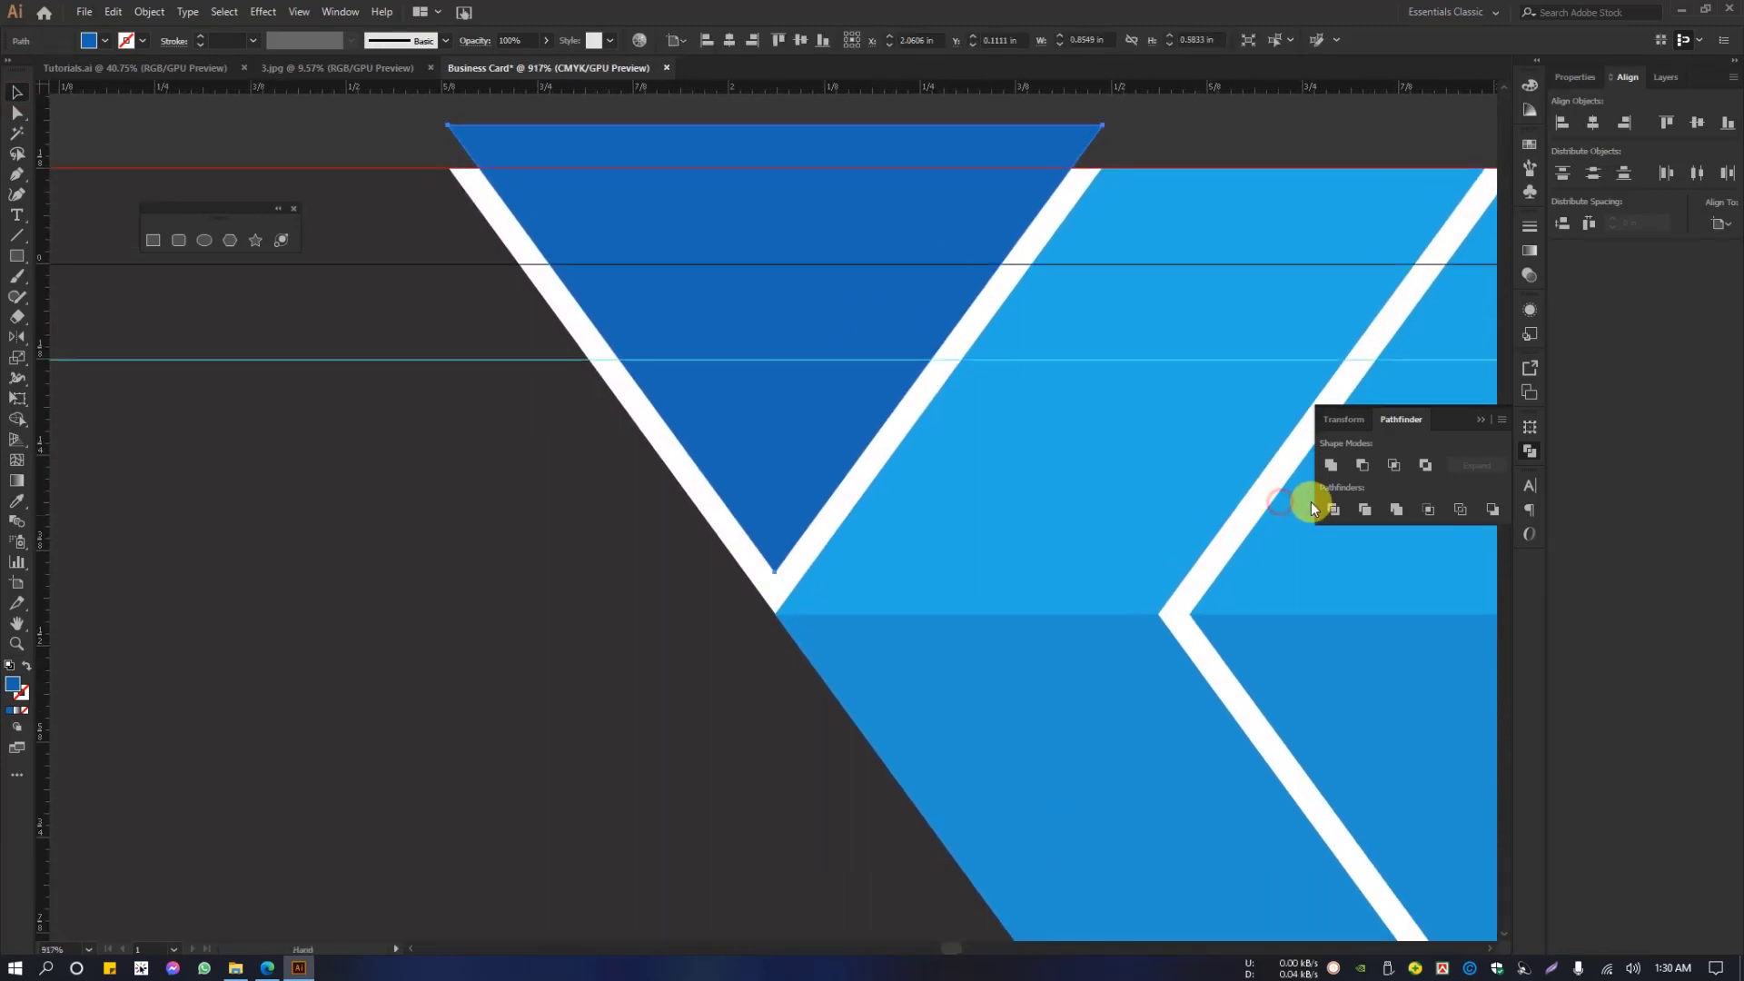
pyautogui.scroll(-9, 1311, 502)
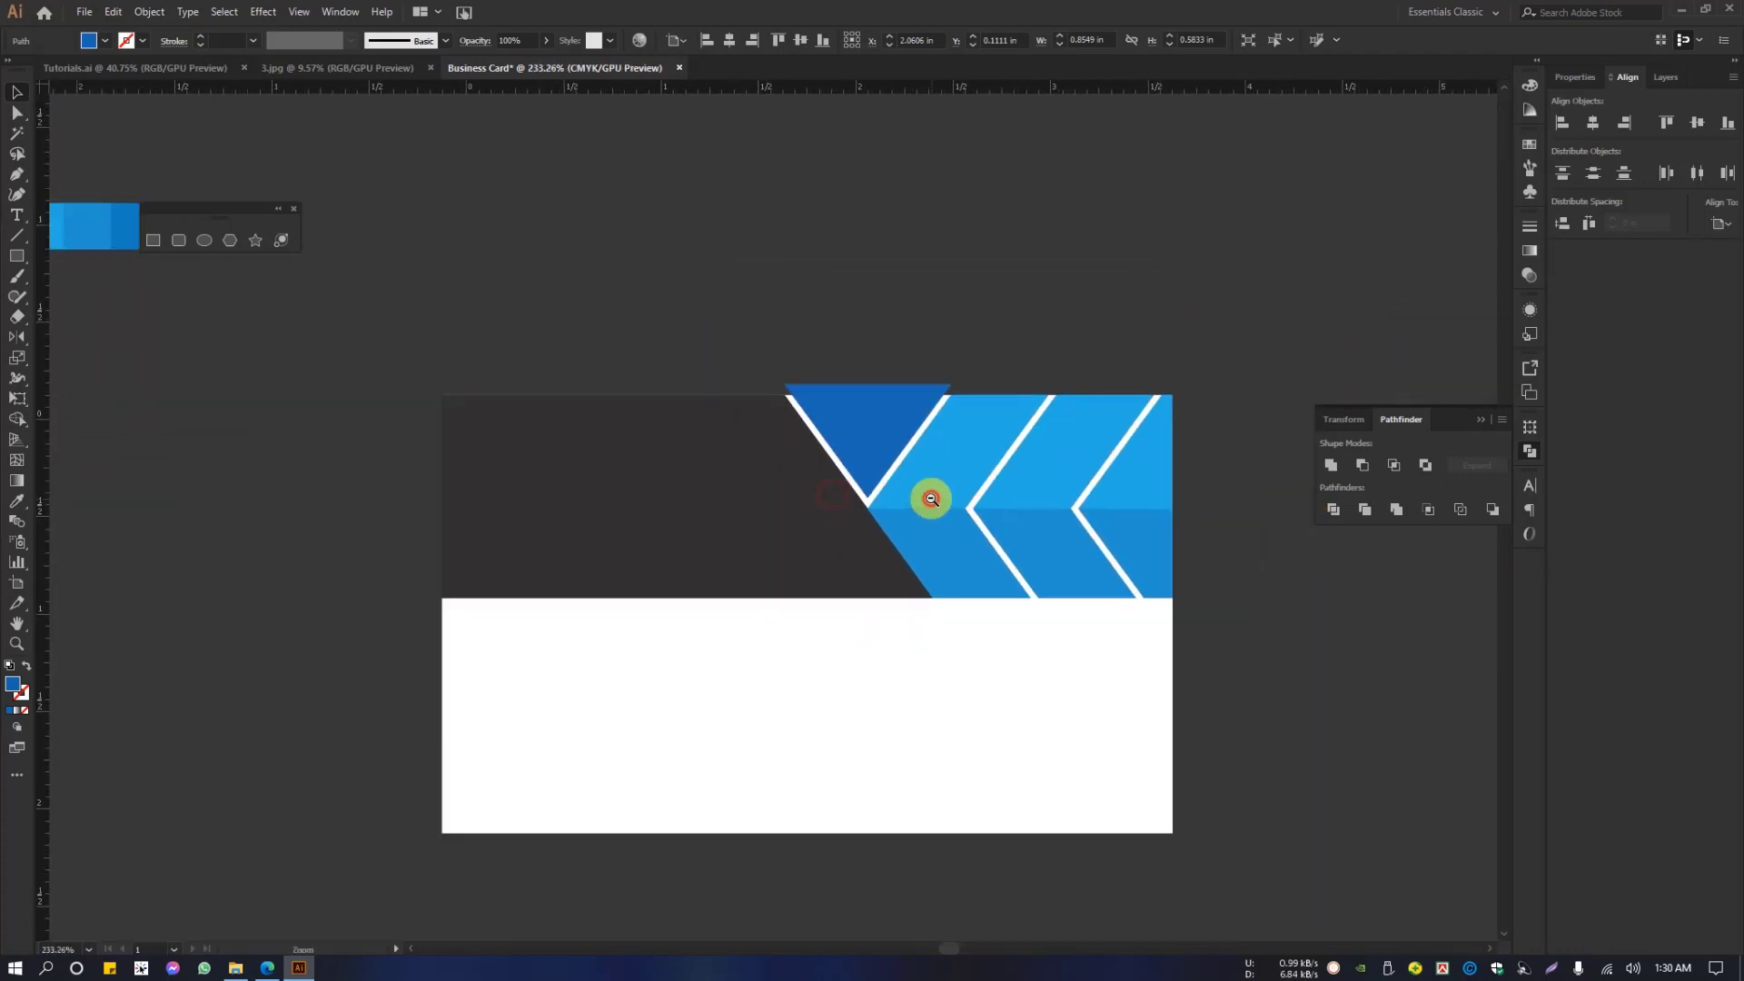
pyautogui.moveTo(931, 499); pyautogui.dragTo(989, 335)
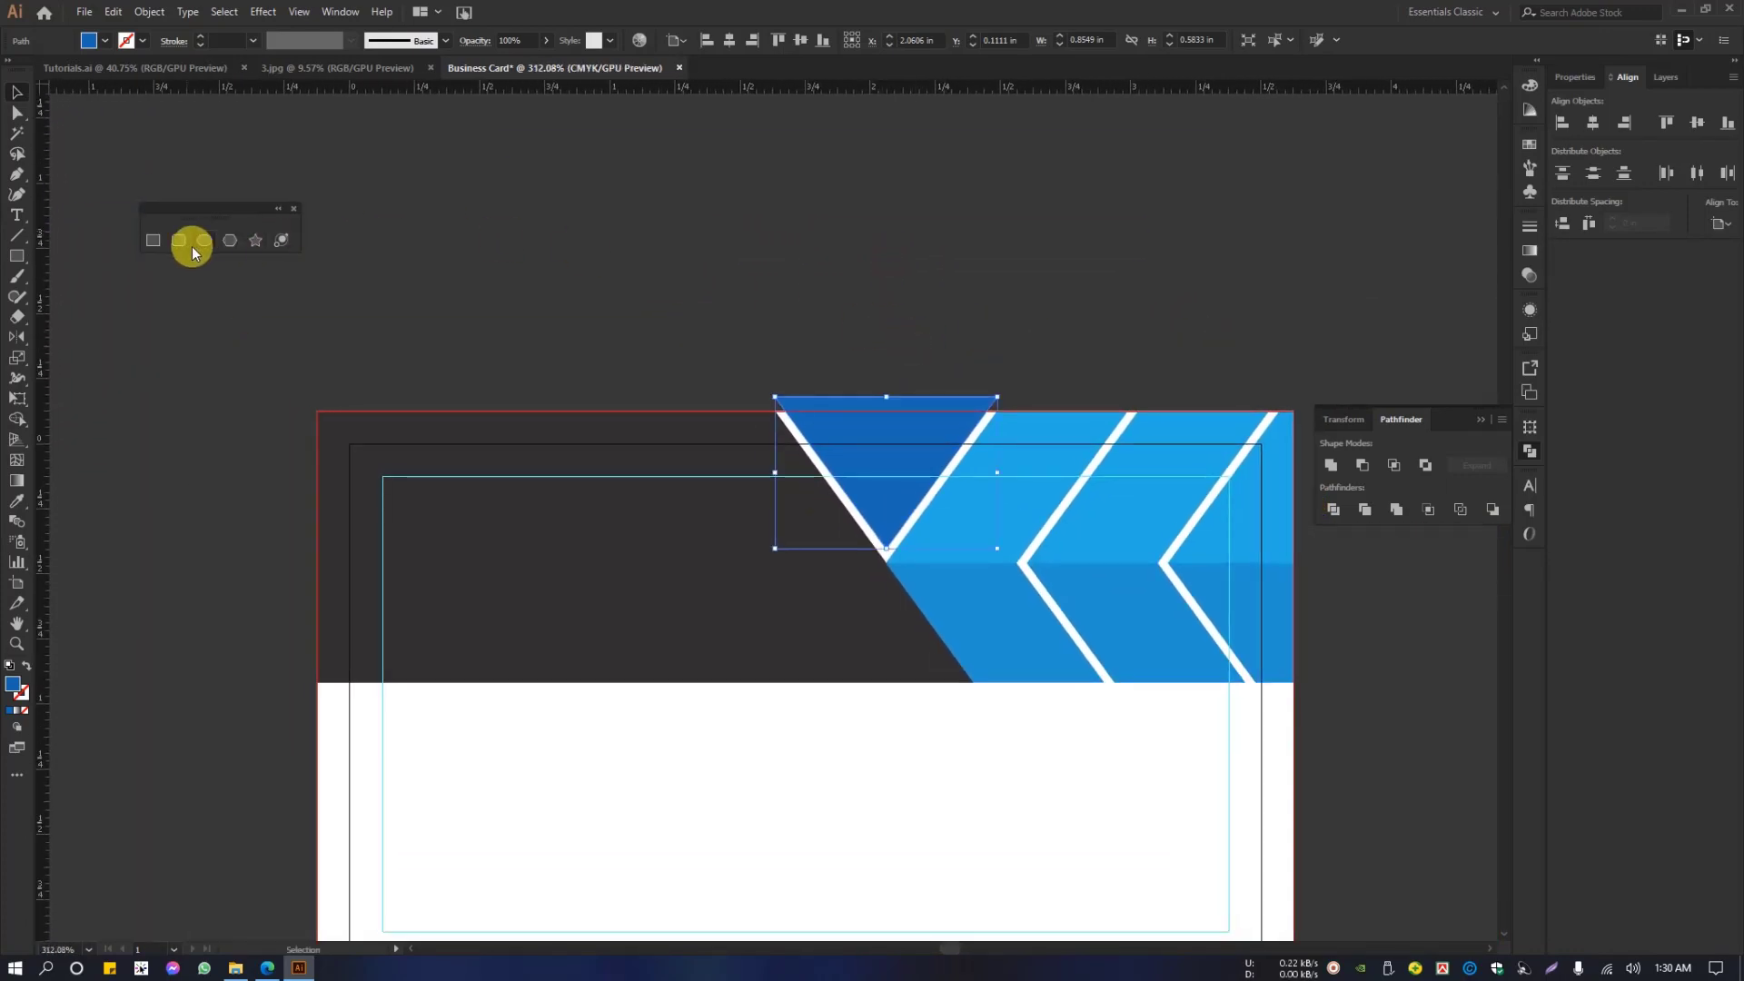
pyautogui.moveTo(676, 239)
pyautogui.mouseDown()
pyautogui.moveTo(938, 401)
pyautogui.moveTo(1033, 411)
pyautogui.mouseUp()
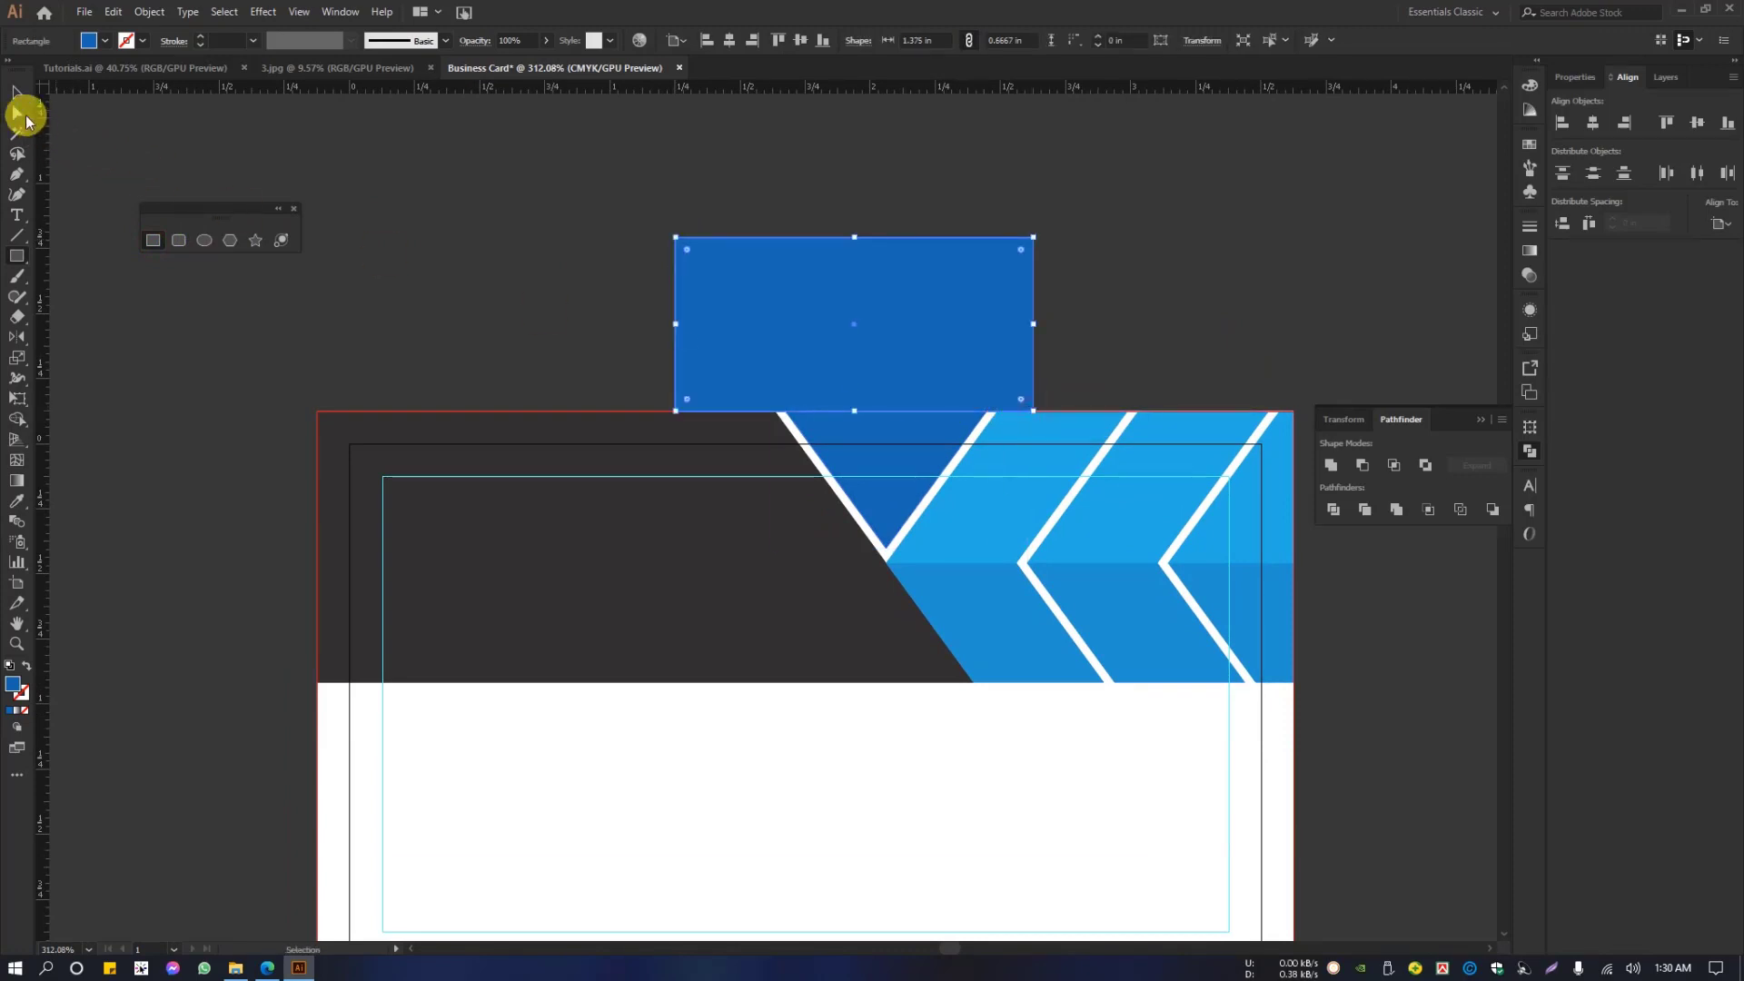
# Delete the triangle's overhang above the card edge with Shape Builder, then zoom out
pyautogui.click(23, 115)
pyautogui.click(447, 183)
pyautogui.click(854, 436)
pyautogui.keyDown('shift'); pyautogui.click(868, 349); pyautogui.keyUp('shift')
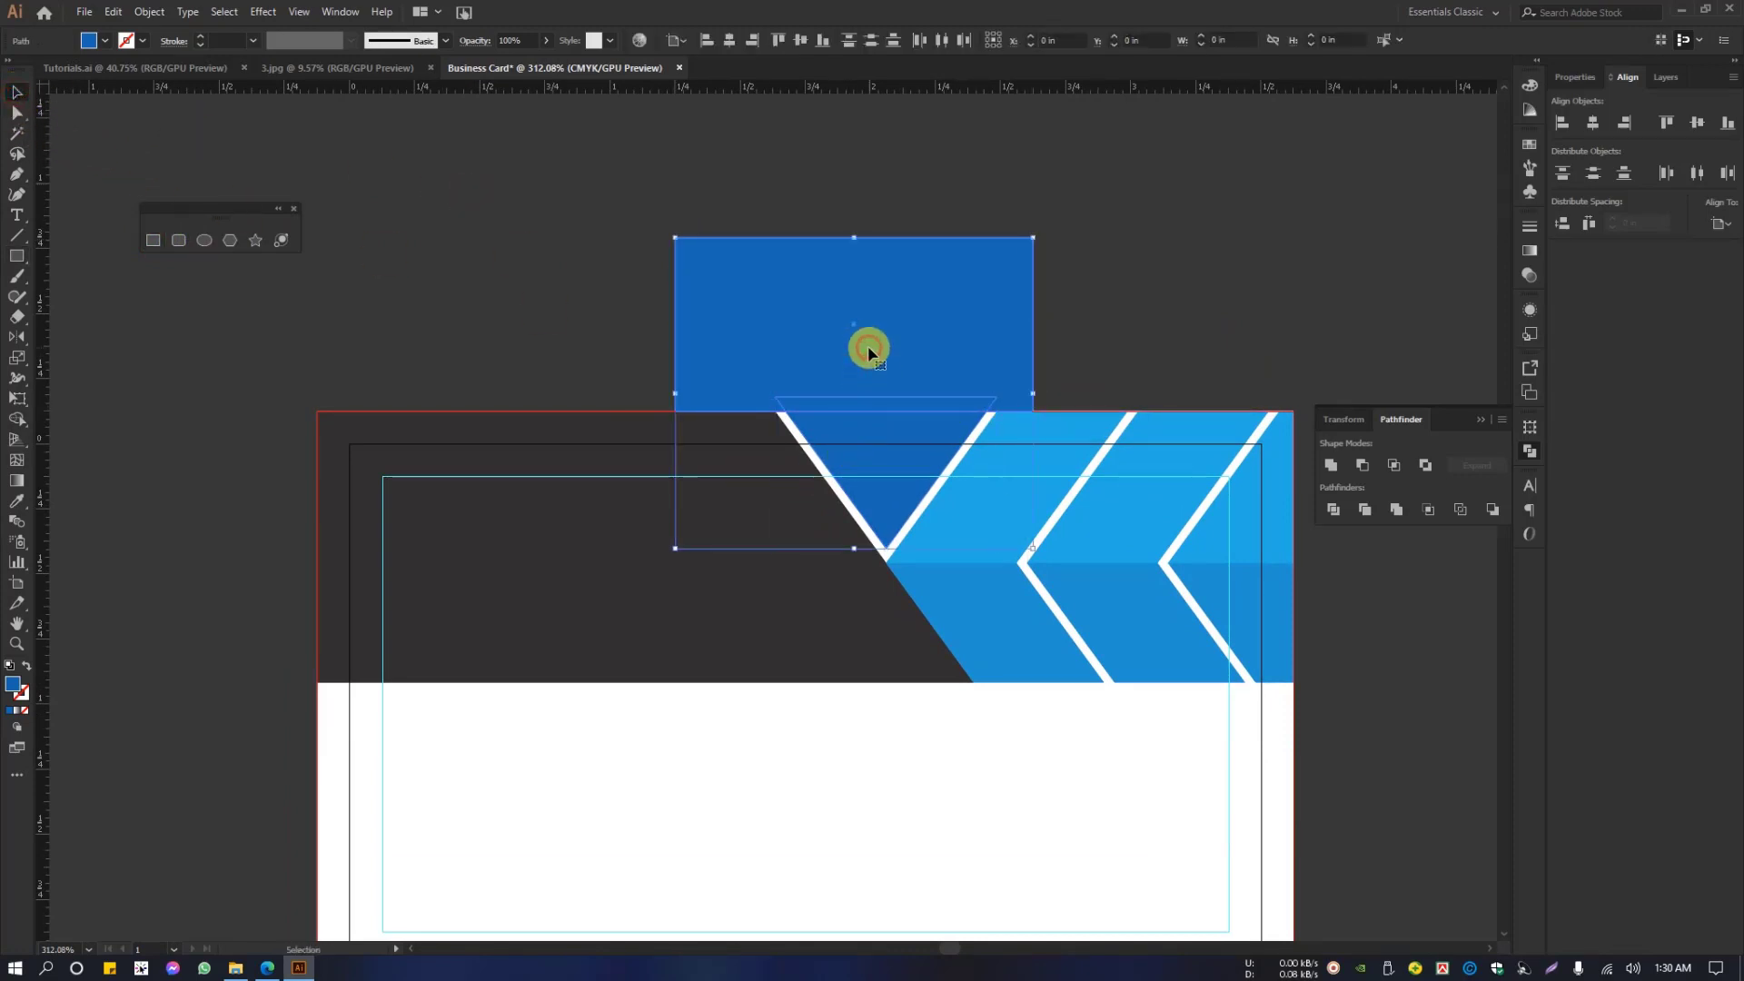
pyautogui.hotkey('shift', 'm')
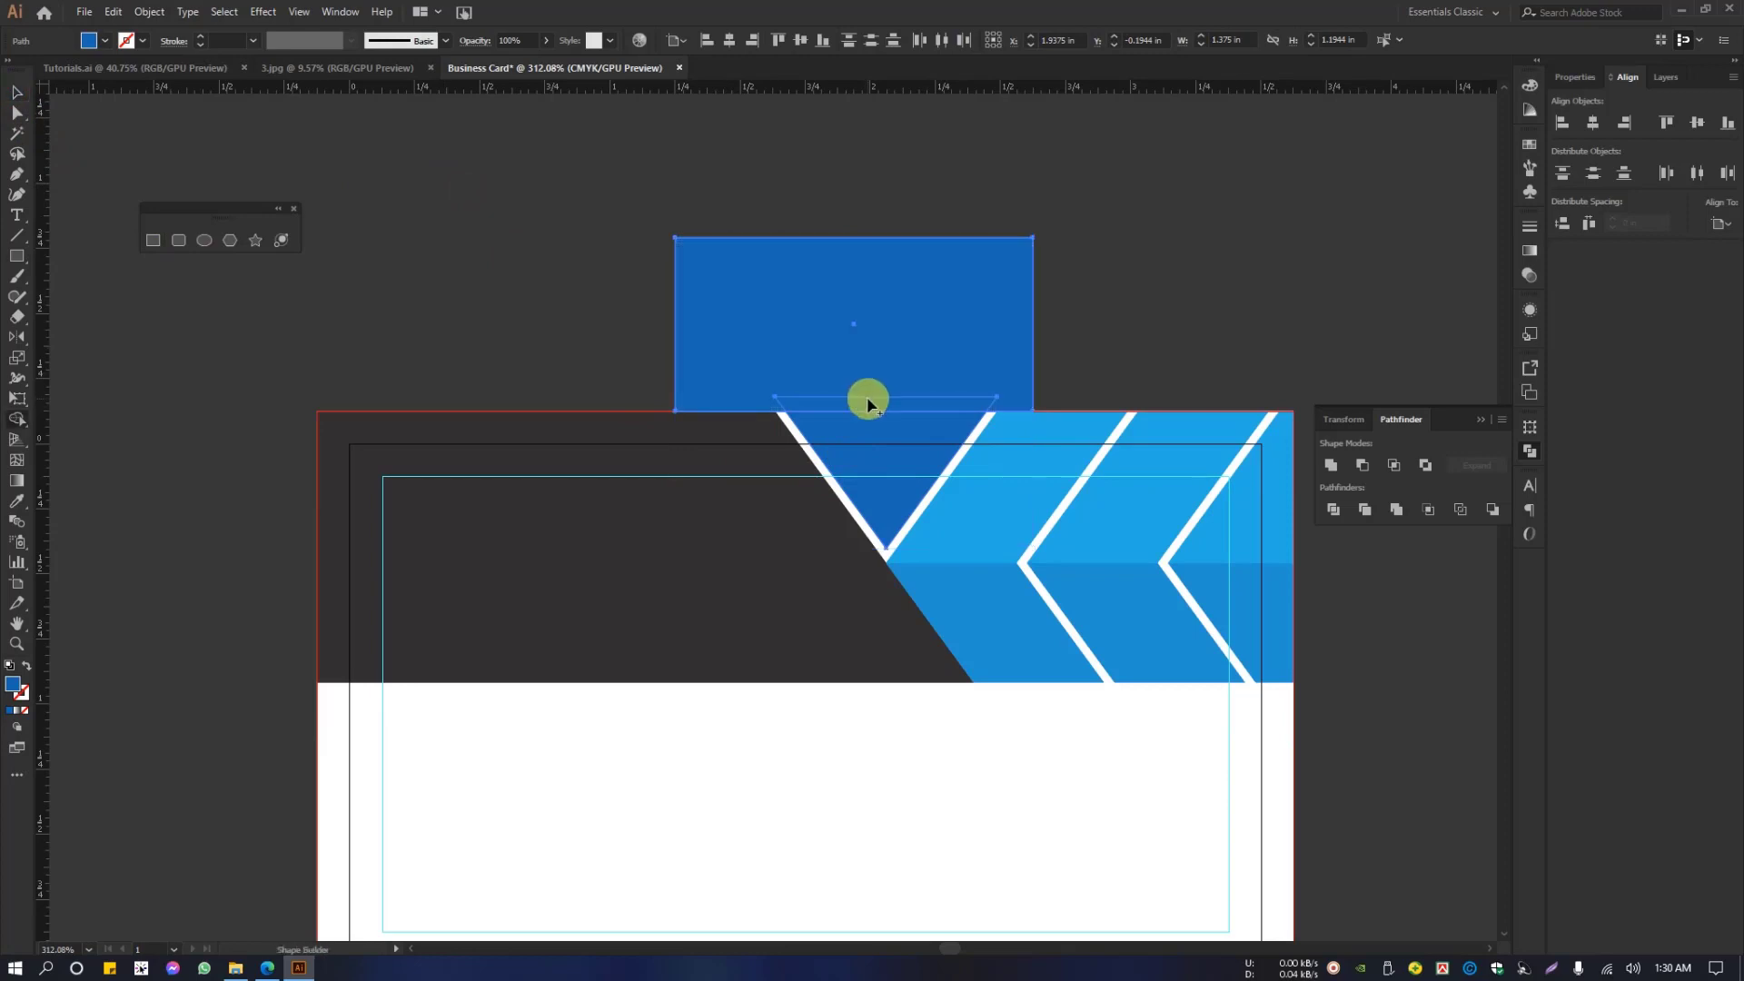
pyautogui.keyDown('alt'); pyautogui.click(854, 298); pyautogui.keyUp('alt')
pyautogui.click(26, 109)
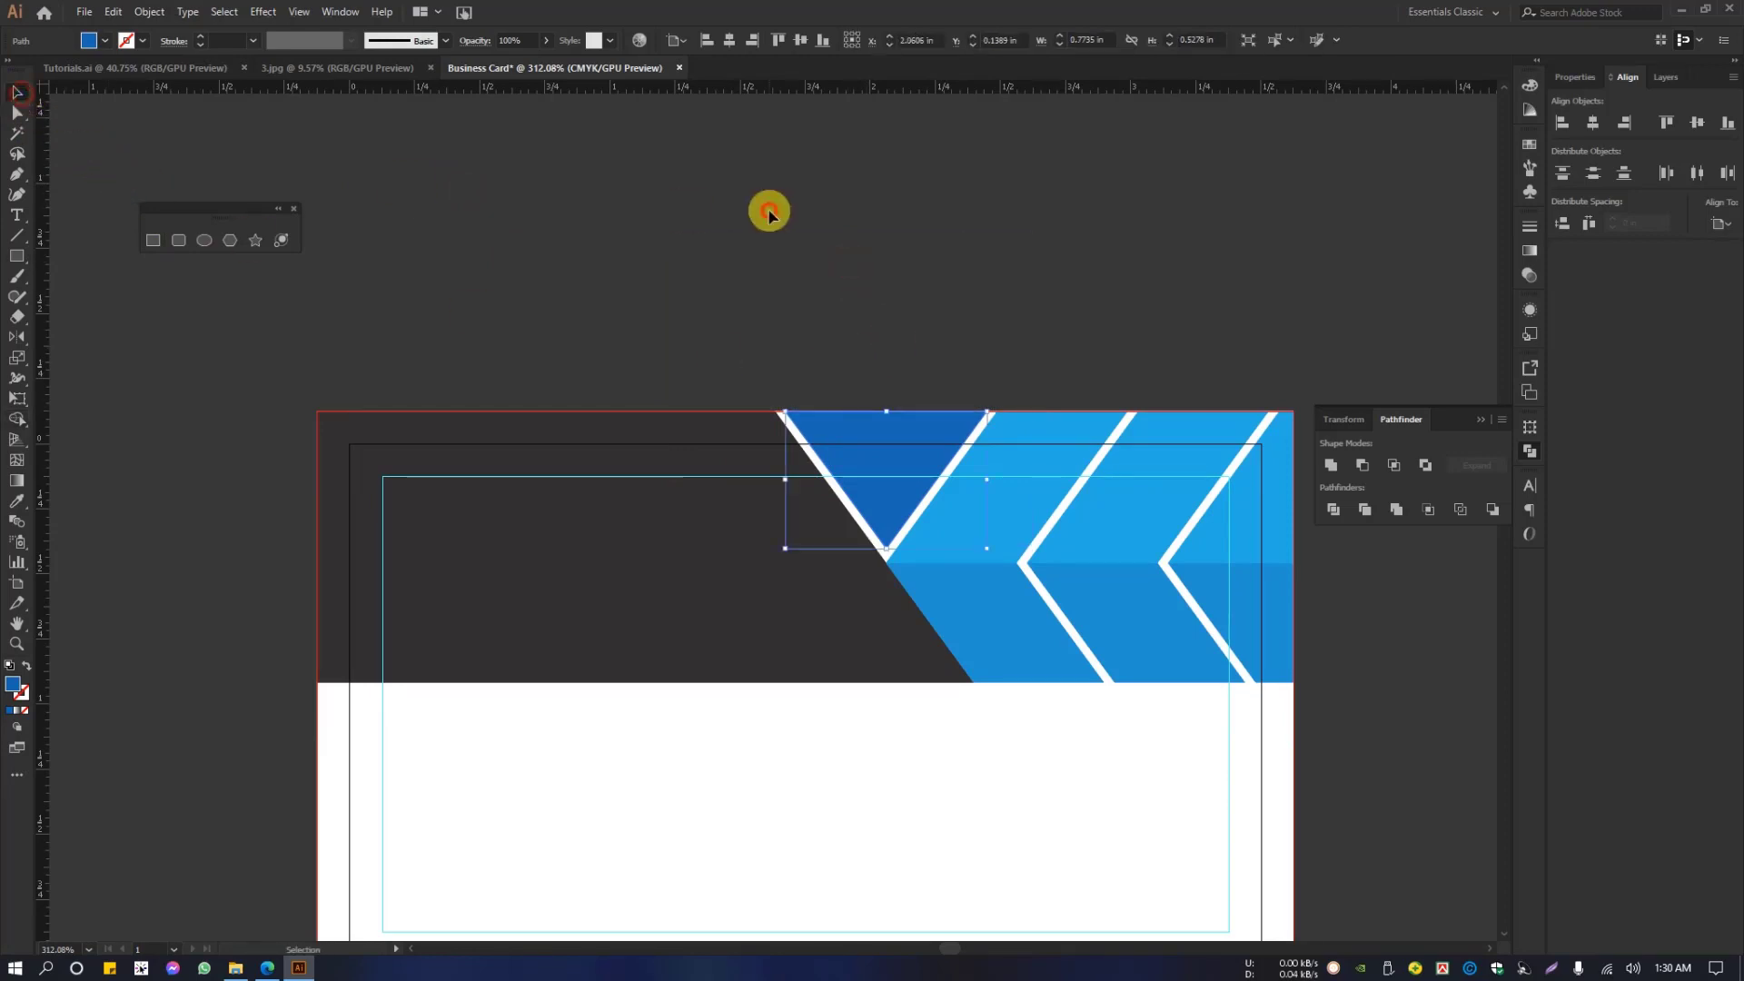
pyautogui.click(768, 211)
pyautogui.press('z')
pyautogui.scroll(-3, 739, 362)
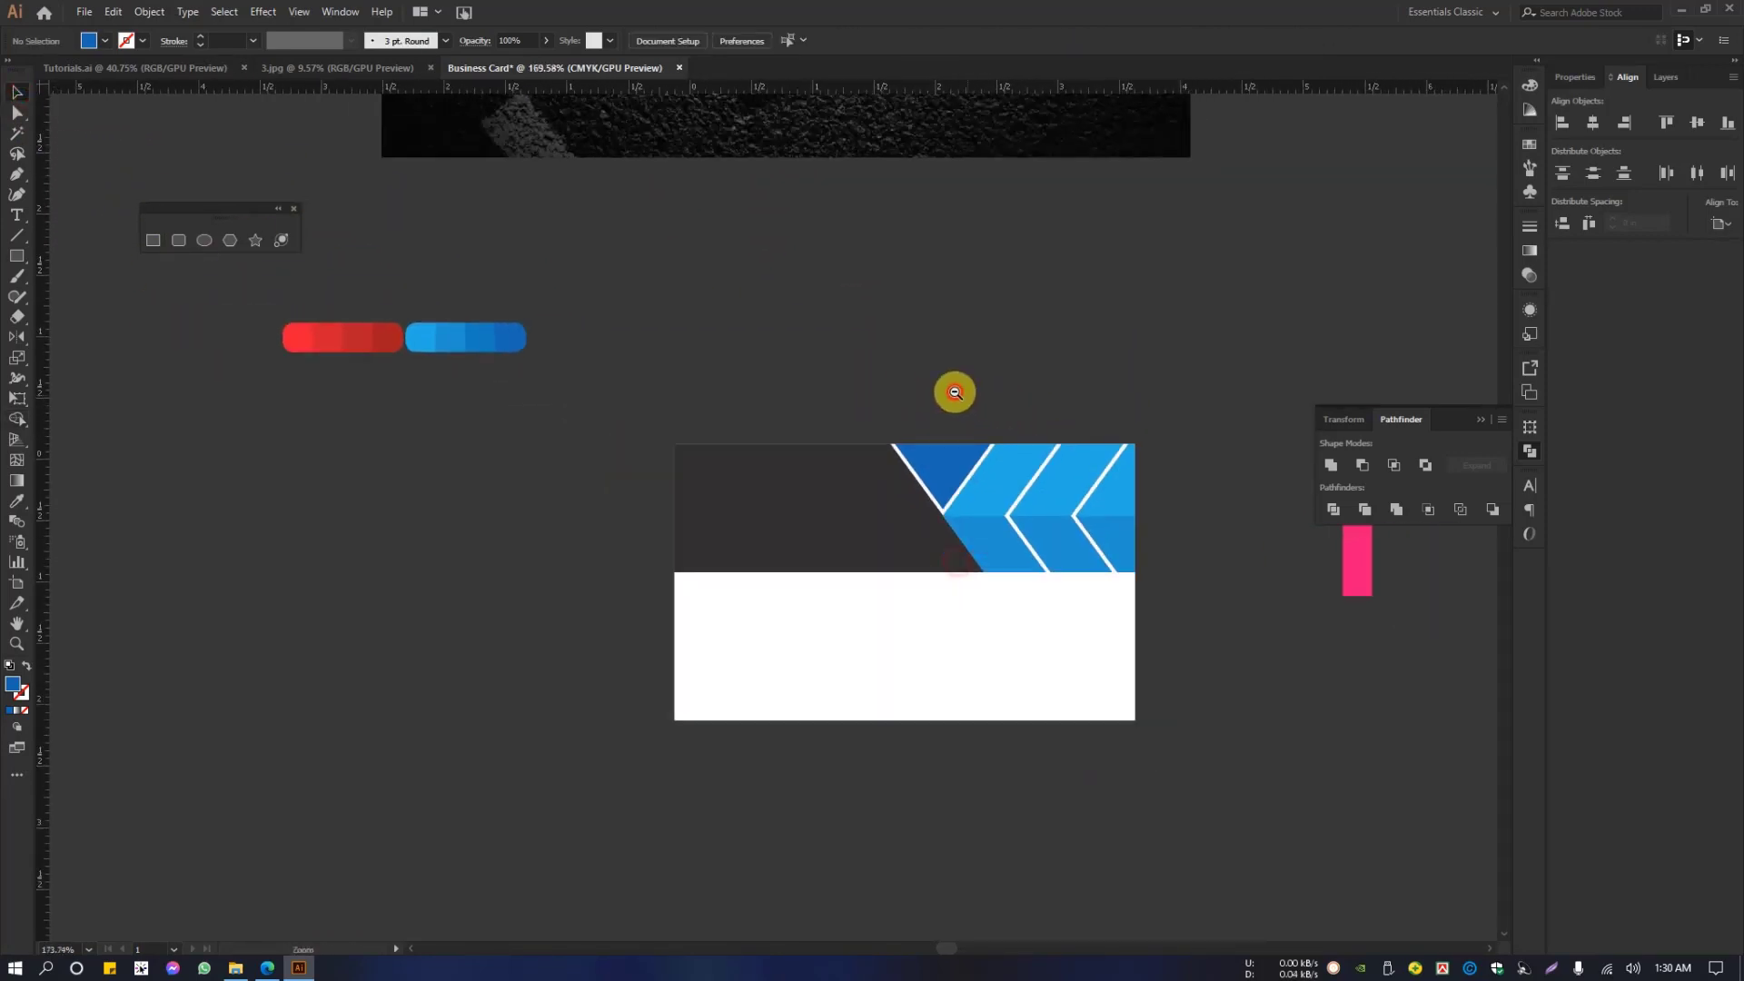
# Move the red and blue swatch strips down and to the left
pyautogui.scroll(-2, 955, 393)
pyautogui.scroll(3, 955, 392)
pyautogui.press('v')
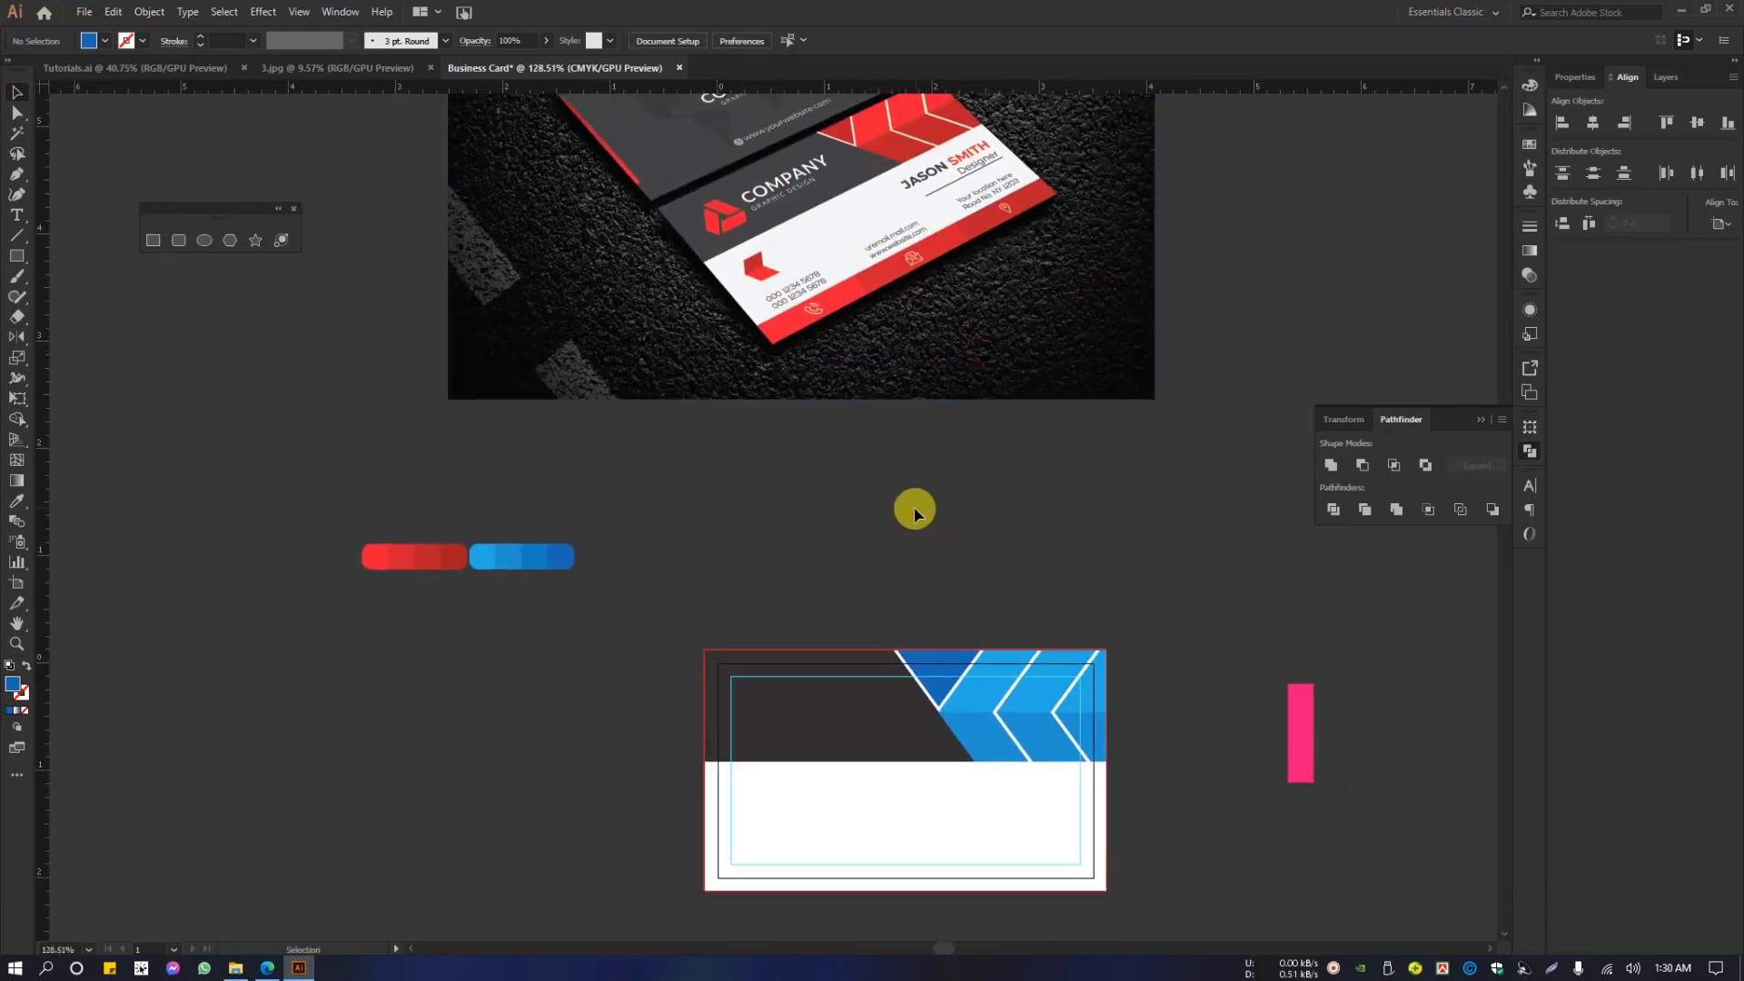
pyautogui.scroll(1, 947, 410)
pyautogui.scroll(3, 918, 405)
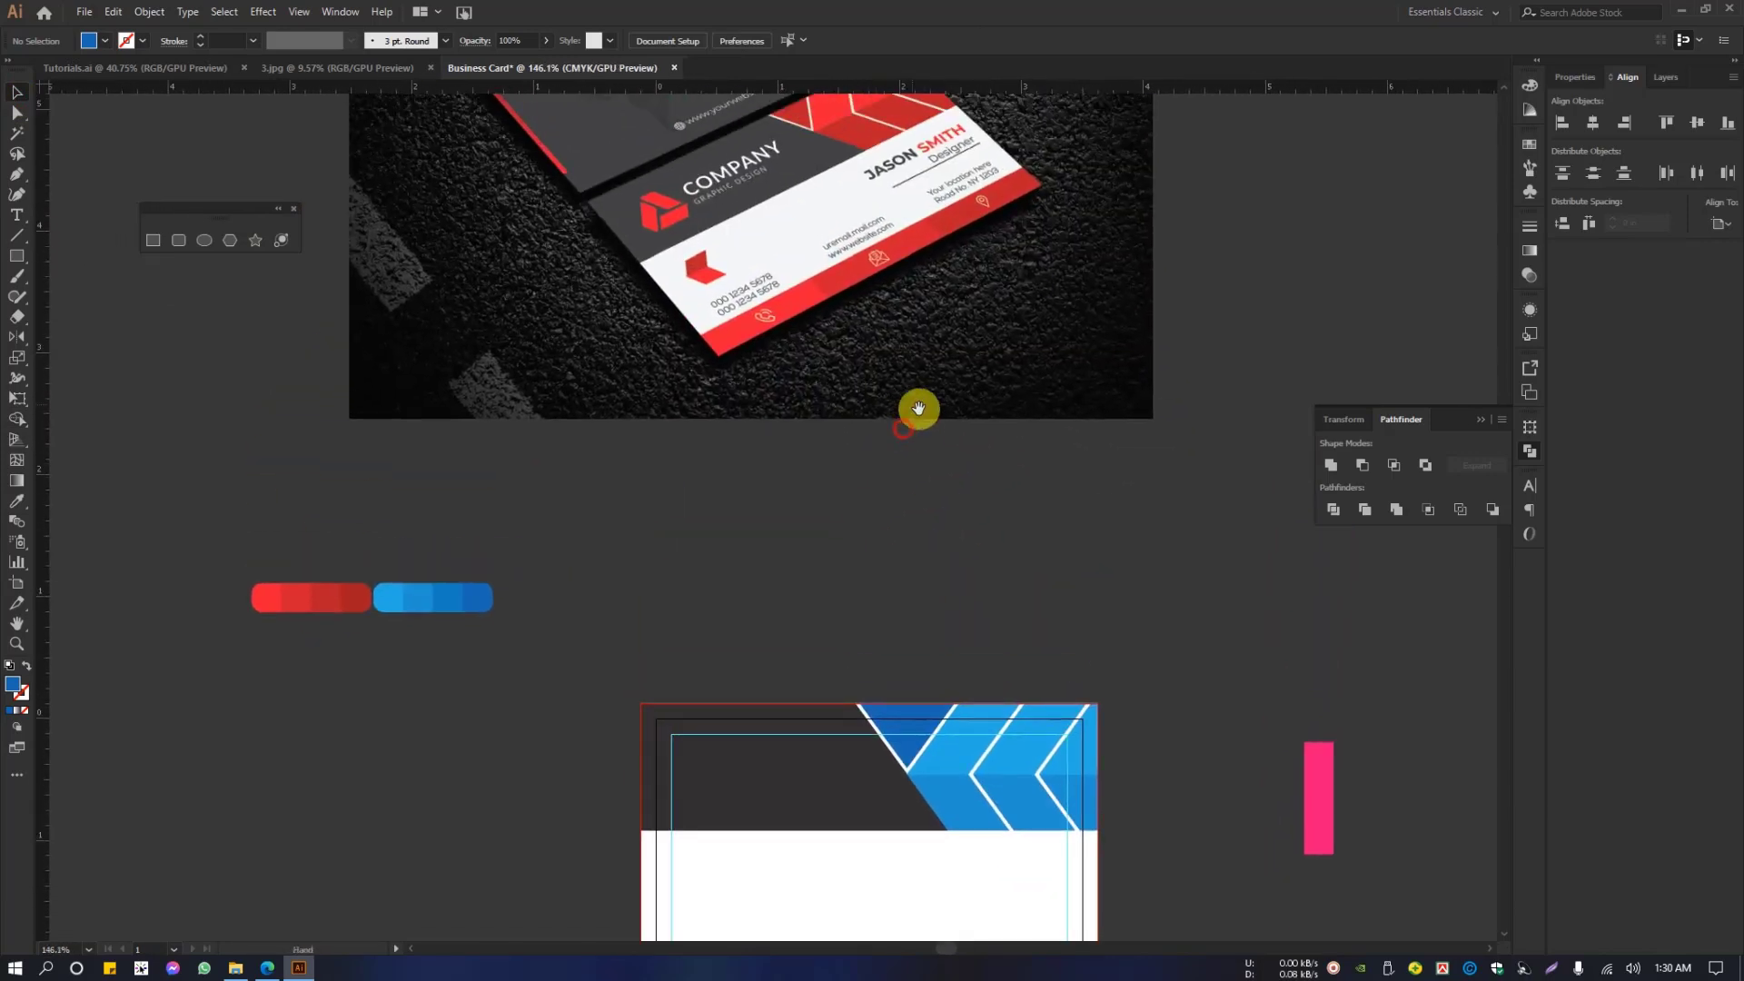
pyautogui.scroll(-1, 849, 494)
pyautogui.scroll(-1, 378, 428)
pyautogui.moveTo(622, 527); pyautogui.dragTo(502, 633)
# Move the reference business-card photo lower, just above the card
pyautogui.click(767, 444)
pyautogui.moveTo(833, 315); pyautogui.dragTo(829, 531)
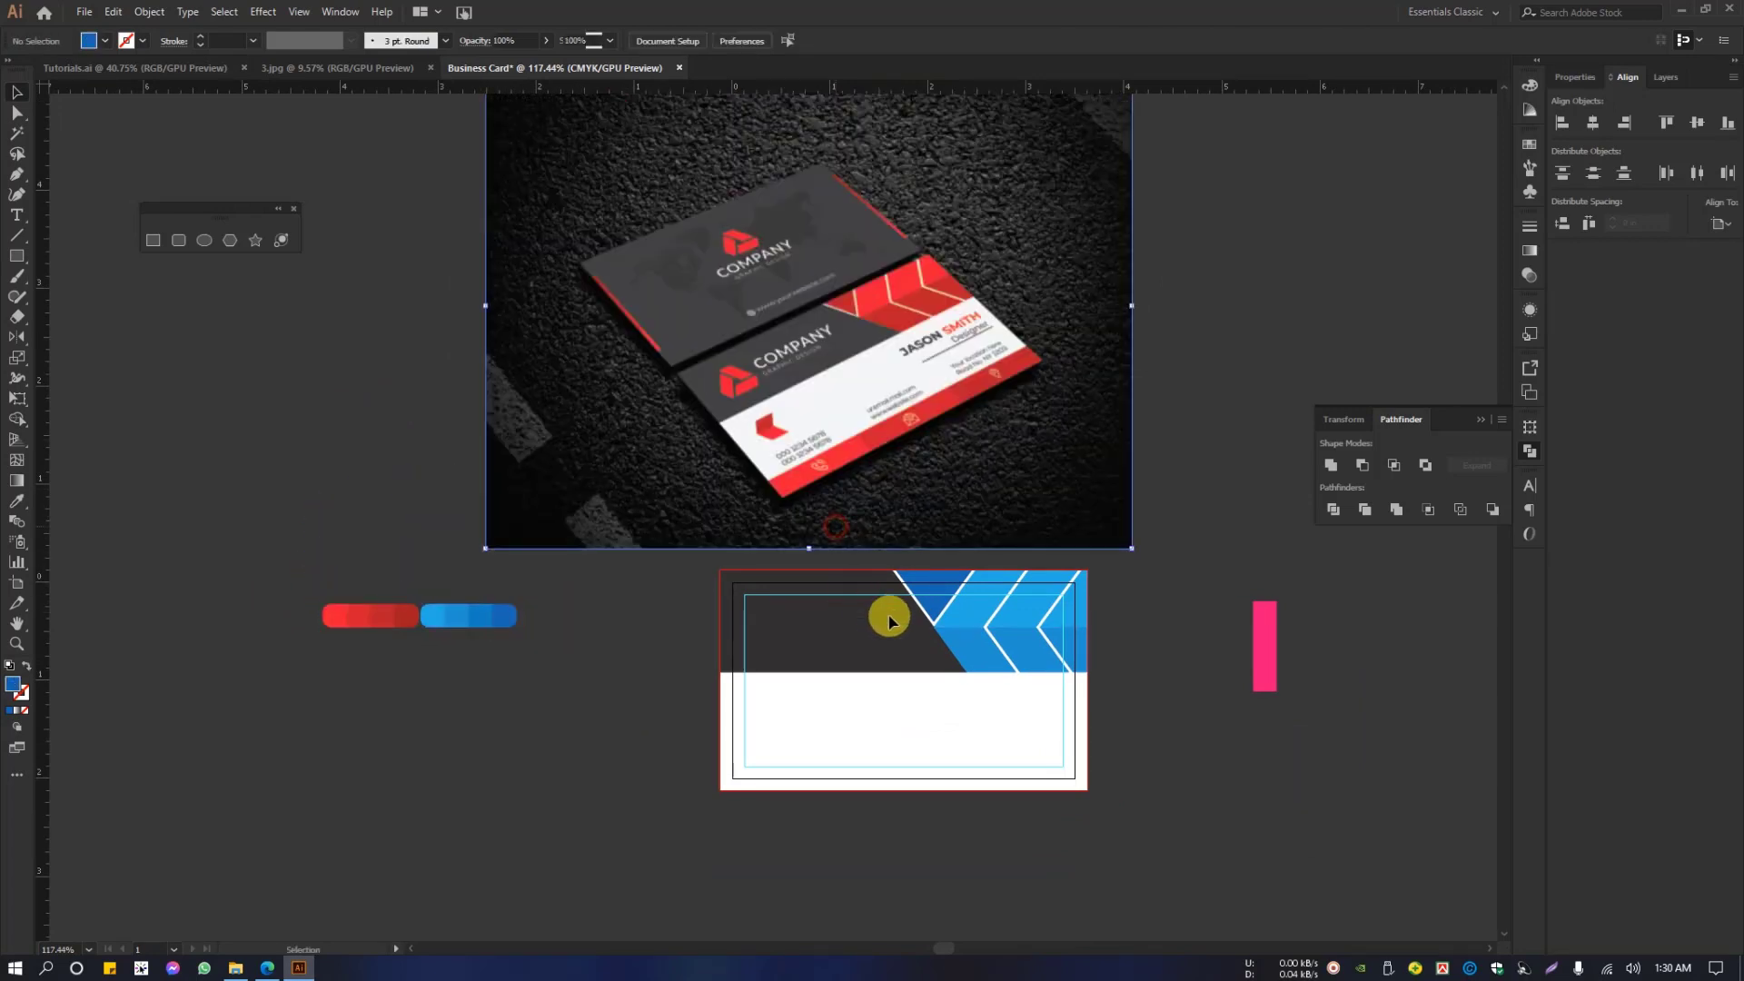
pyautogui.scroll(3, 950, 630)
pyautogui.scroll(1, 723, 656)
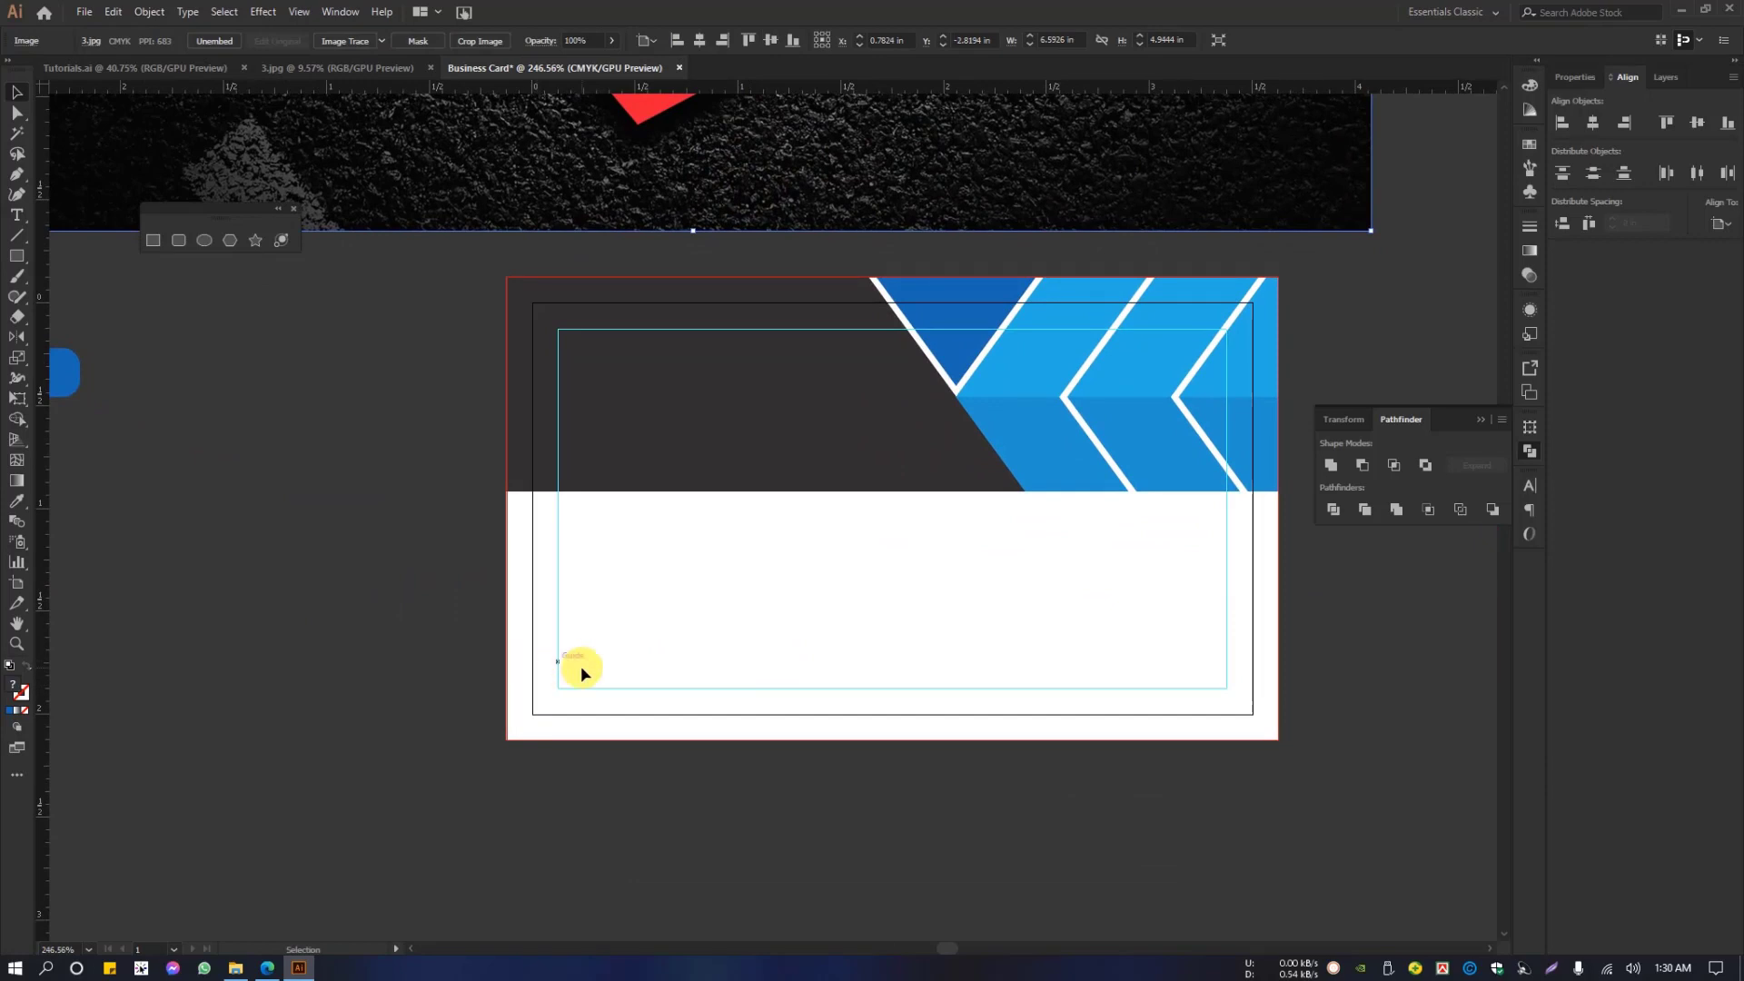
# Place the blue swatch strip just left of the card, beside its lower half
pyautogui.click(153, 240)
pyautogui.scroll(-1, 732, 570)
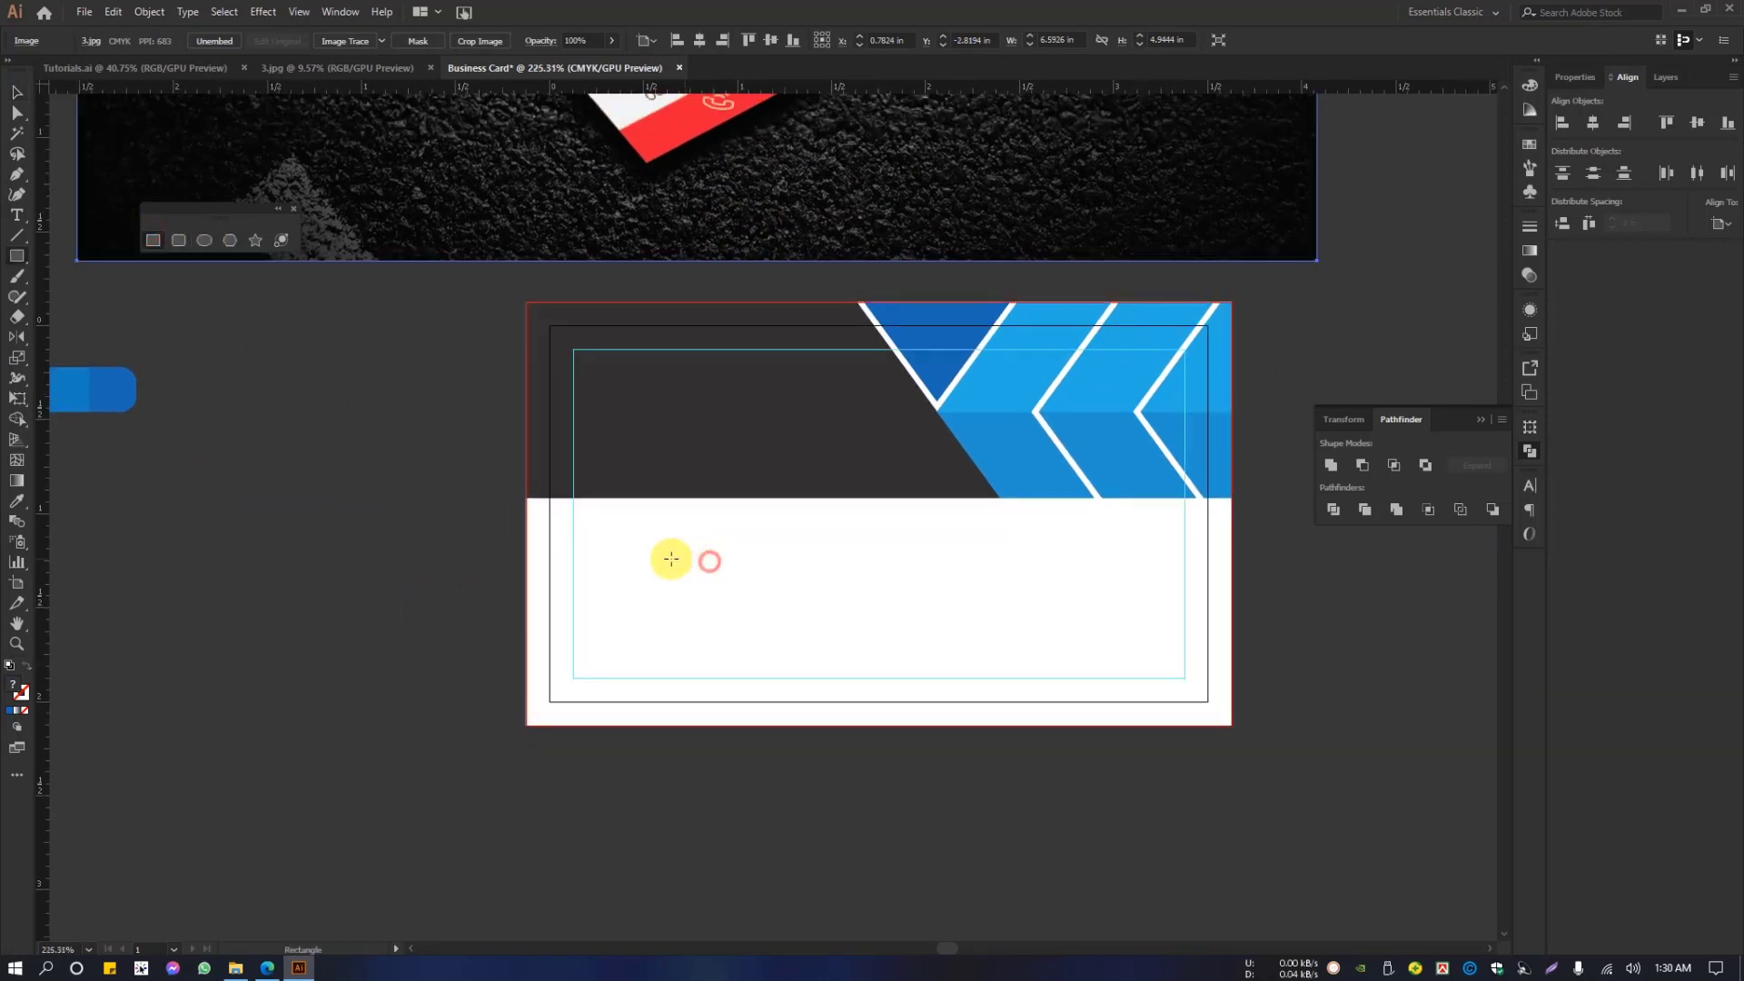
pyautogui.hscroll(-3, 690, 565)
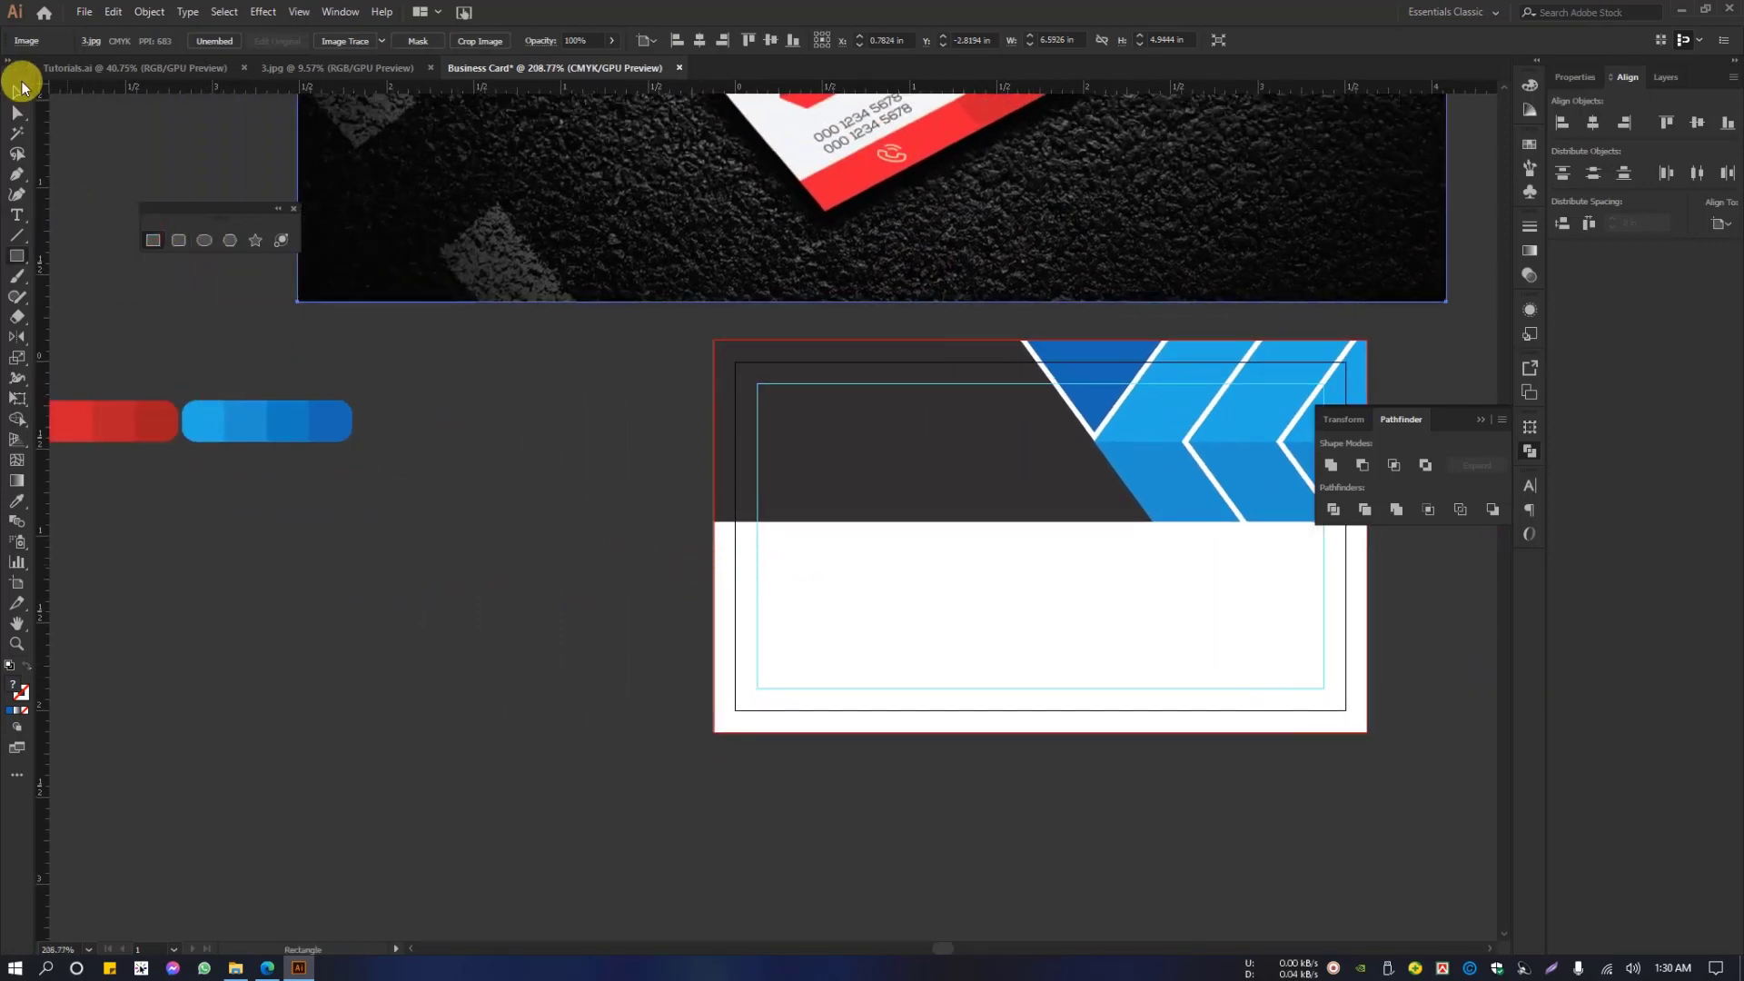
pyautogui.click(20, 94)
pyautogui.click(156, 277)
pyautogui.click(263, 427)
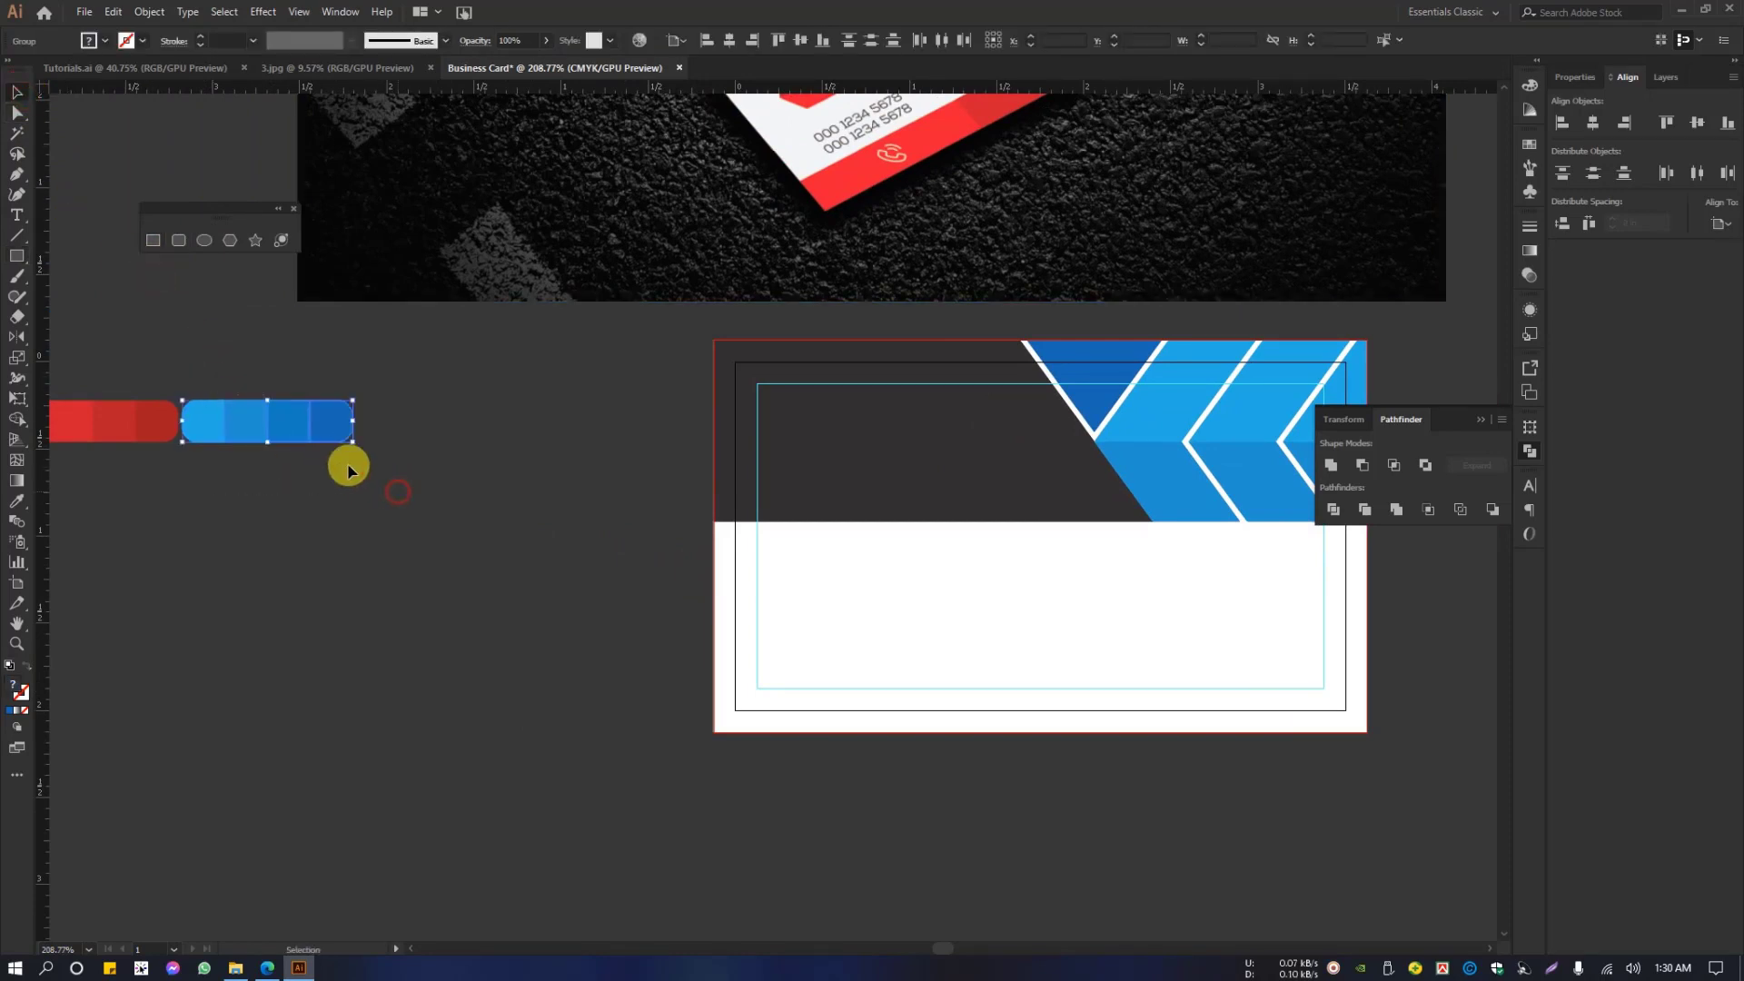
pyautogui.moveTo(350, 425); pyautogui.dragTo(618, 600)
pyautogui.scroll(2, 681, 650)
pyautogui.moveTo(777, 679); pyautogui.dragTo(633, 634)
pyautogui.scroll(-1, 672, 646)
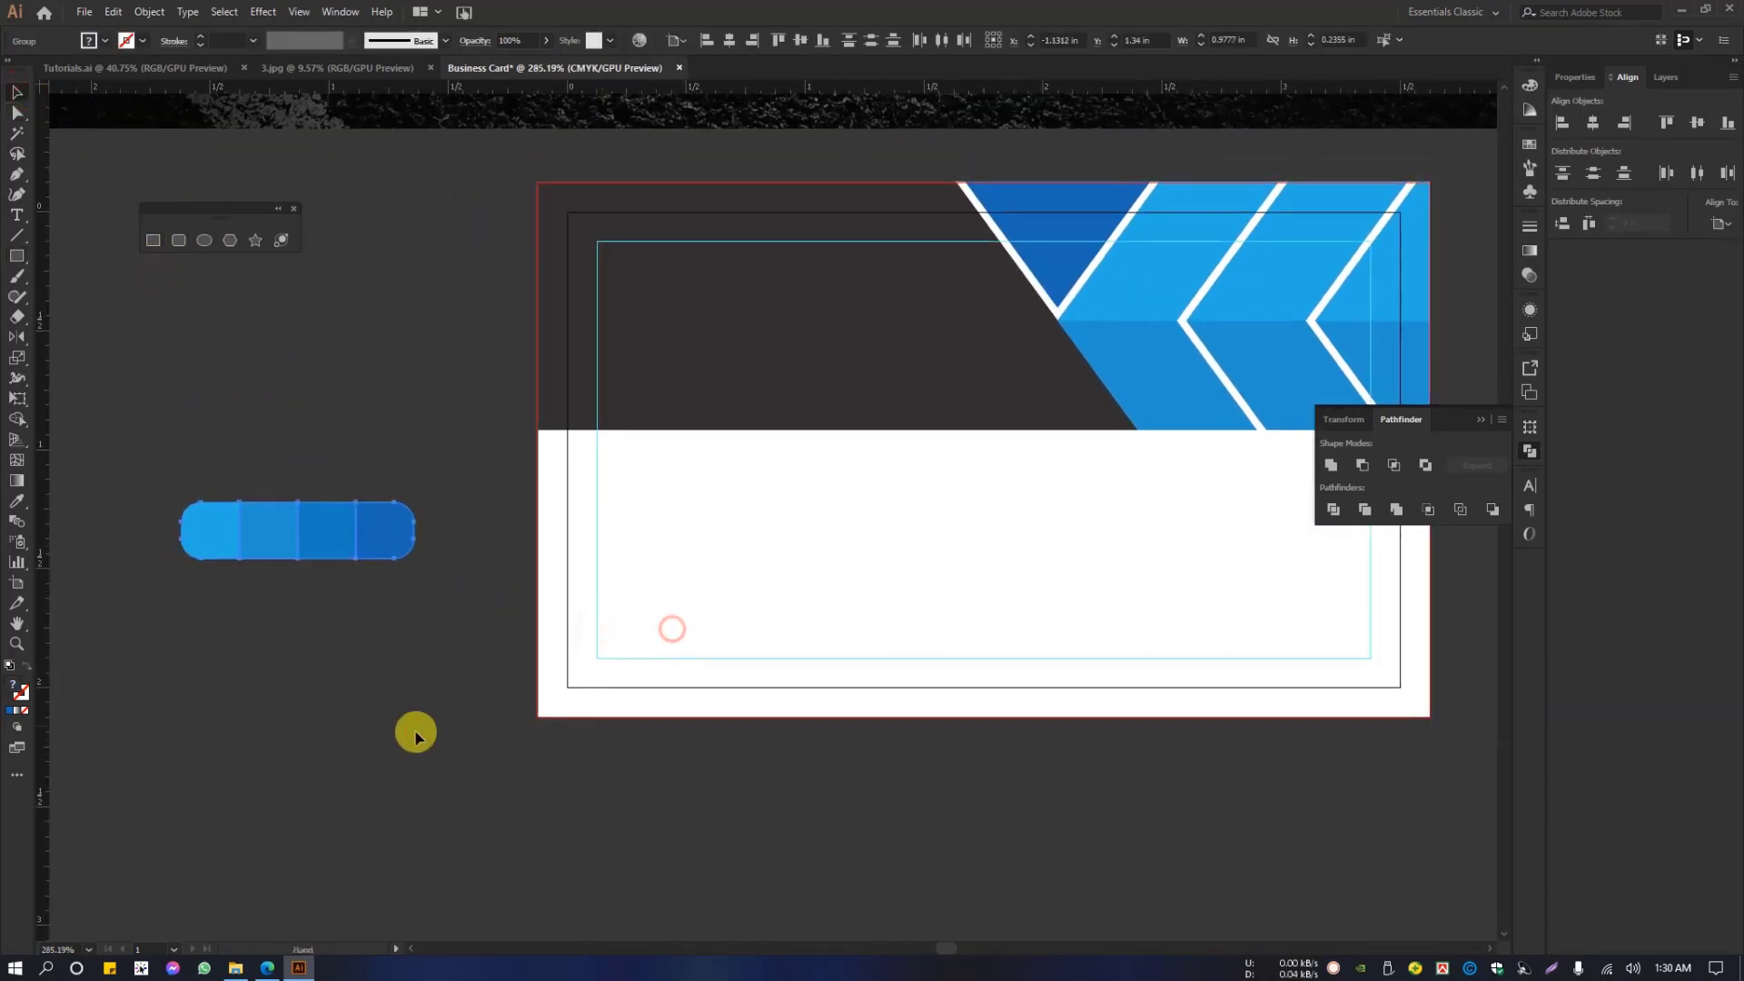
pyautogui.click(413, 713)
pyautogui.click(153, 240)
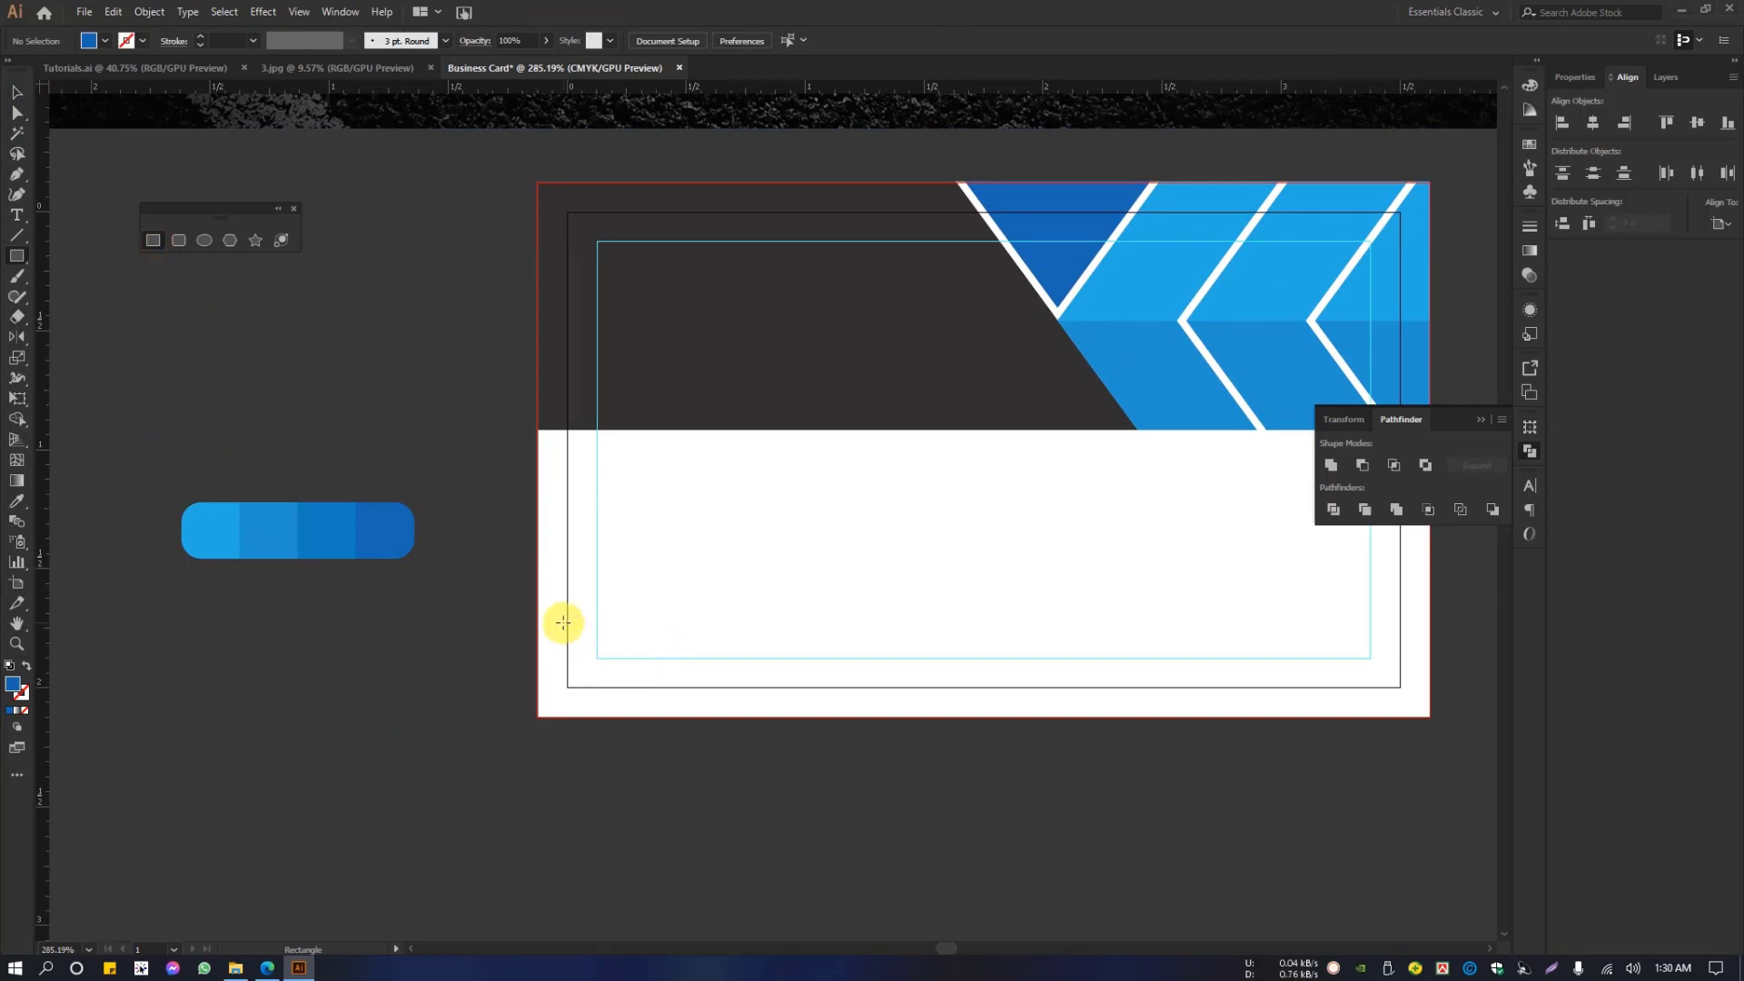
# Draw a rectangle at the card's bottom-left and duplicate it into three adjoining rectangles
pyautogui.moveTo(566, 616); pyautogui.dragTo(725, 690)
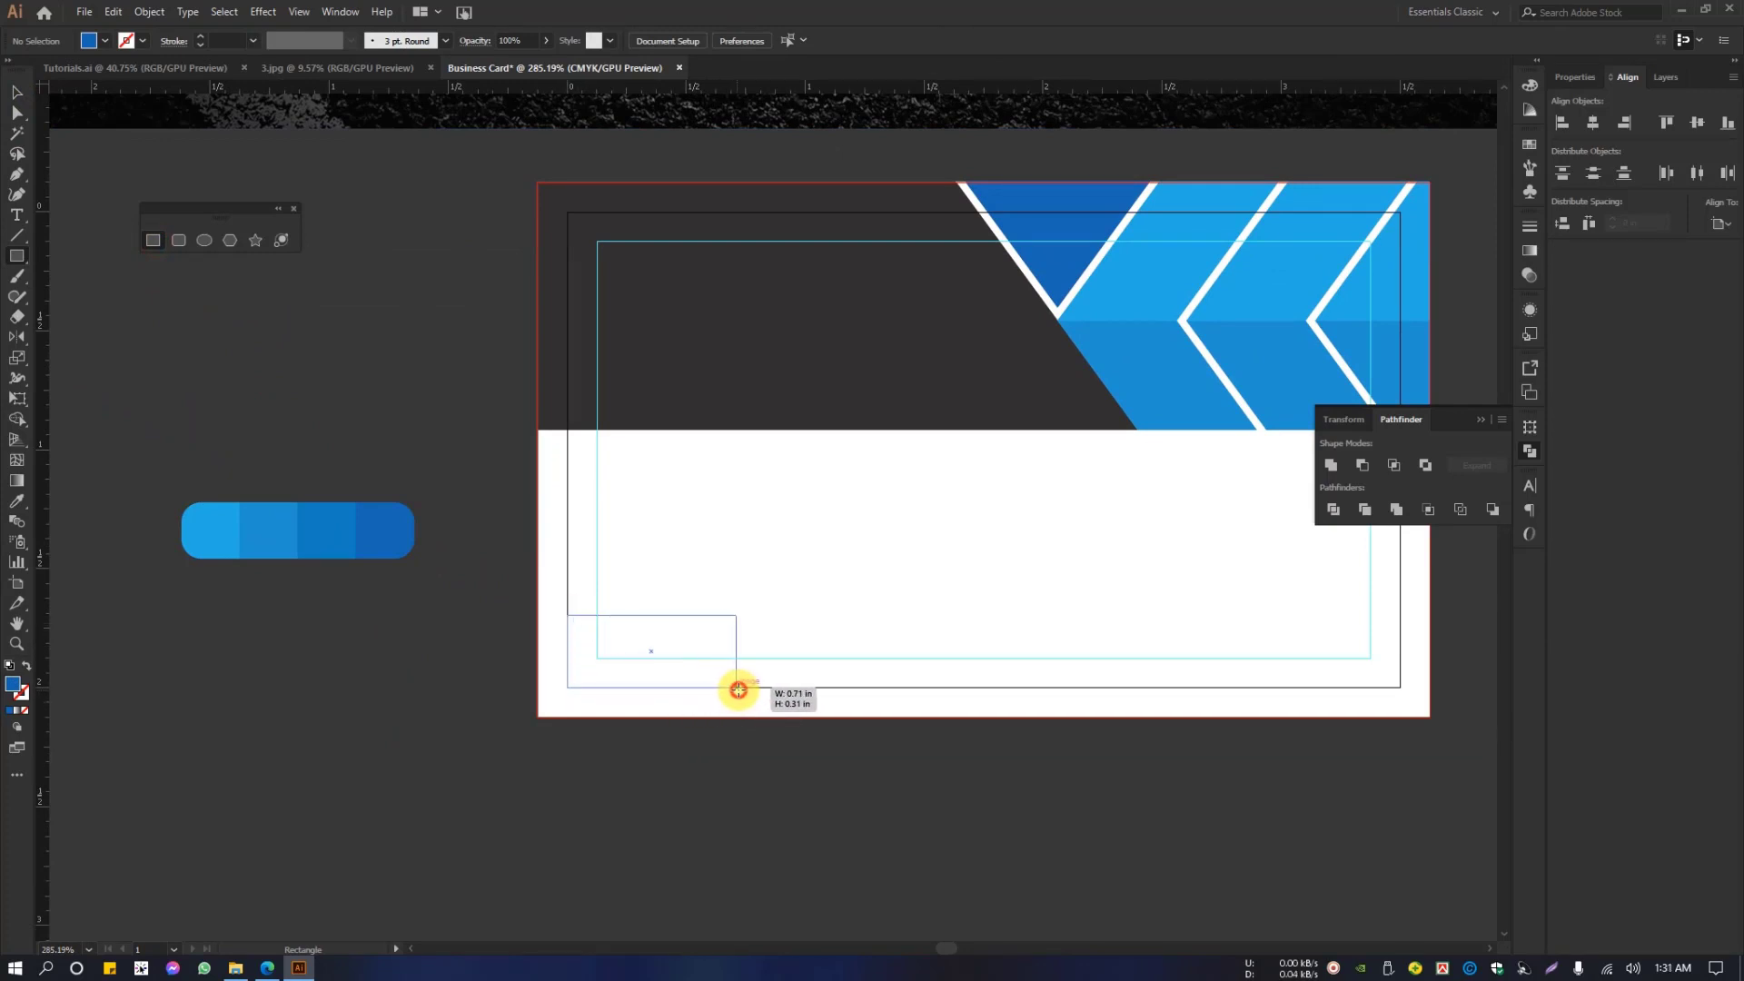
pyautogui.moveTo(738, 690); pyautogui.dragTo(783, 669)
pyautogui.click(16, 91)
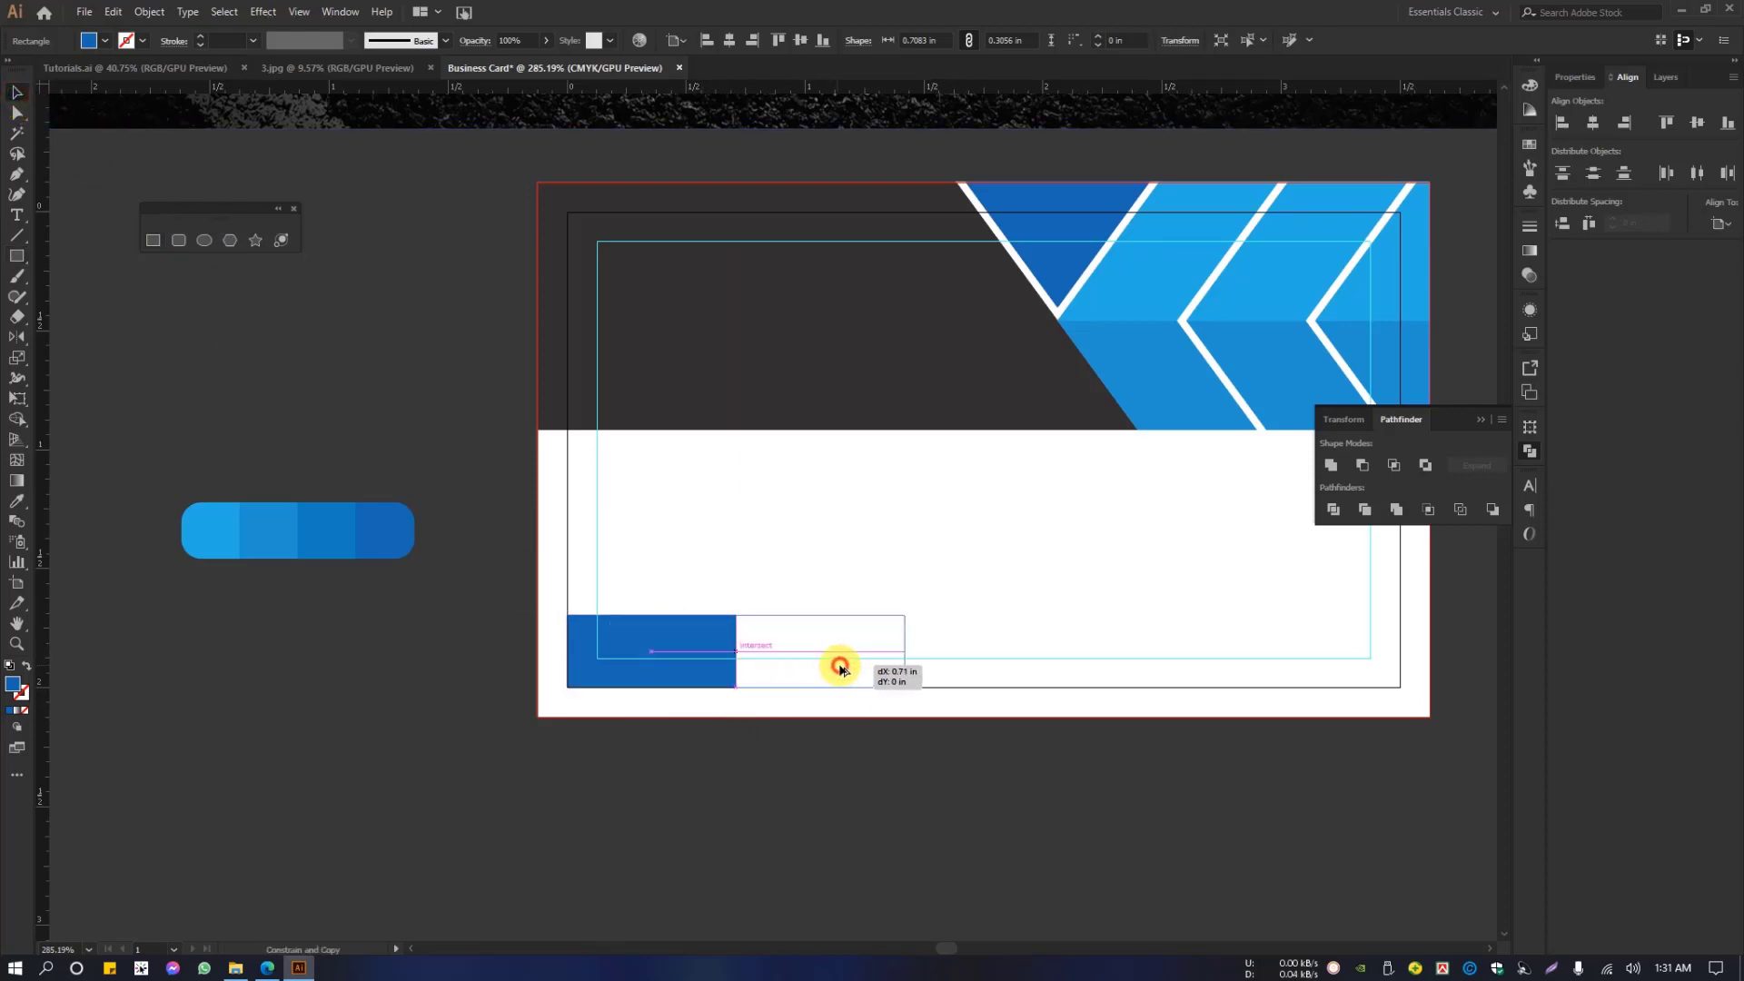
pyautogui.moveTo(840, 669); pyautogui.dragTo(888, 705)
pyautogui.hotkey('ctrl', 'd')
pyautogui.click(628, 750)
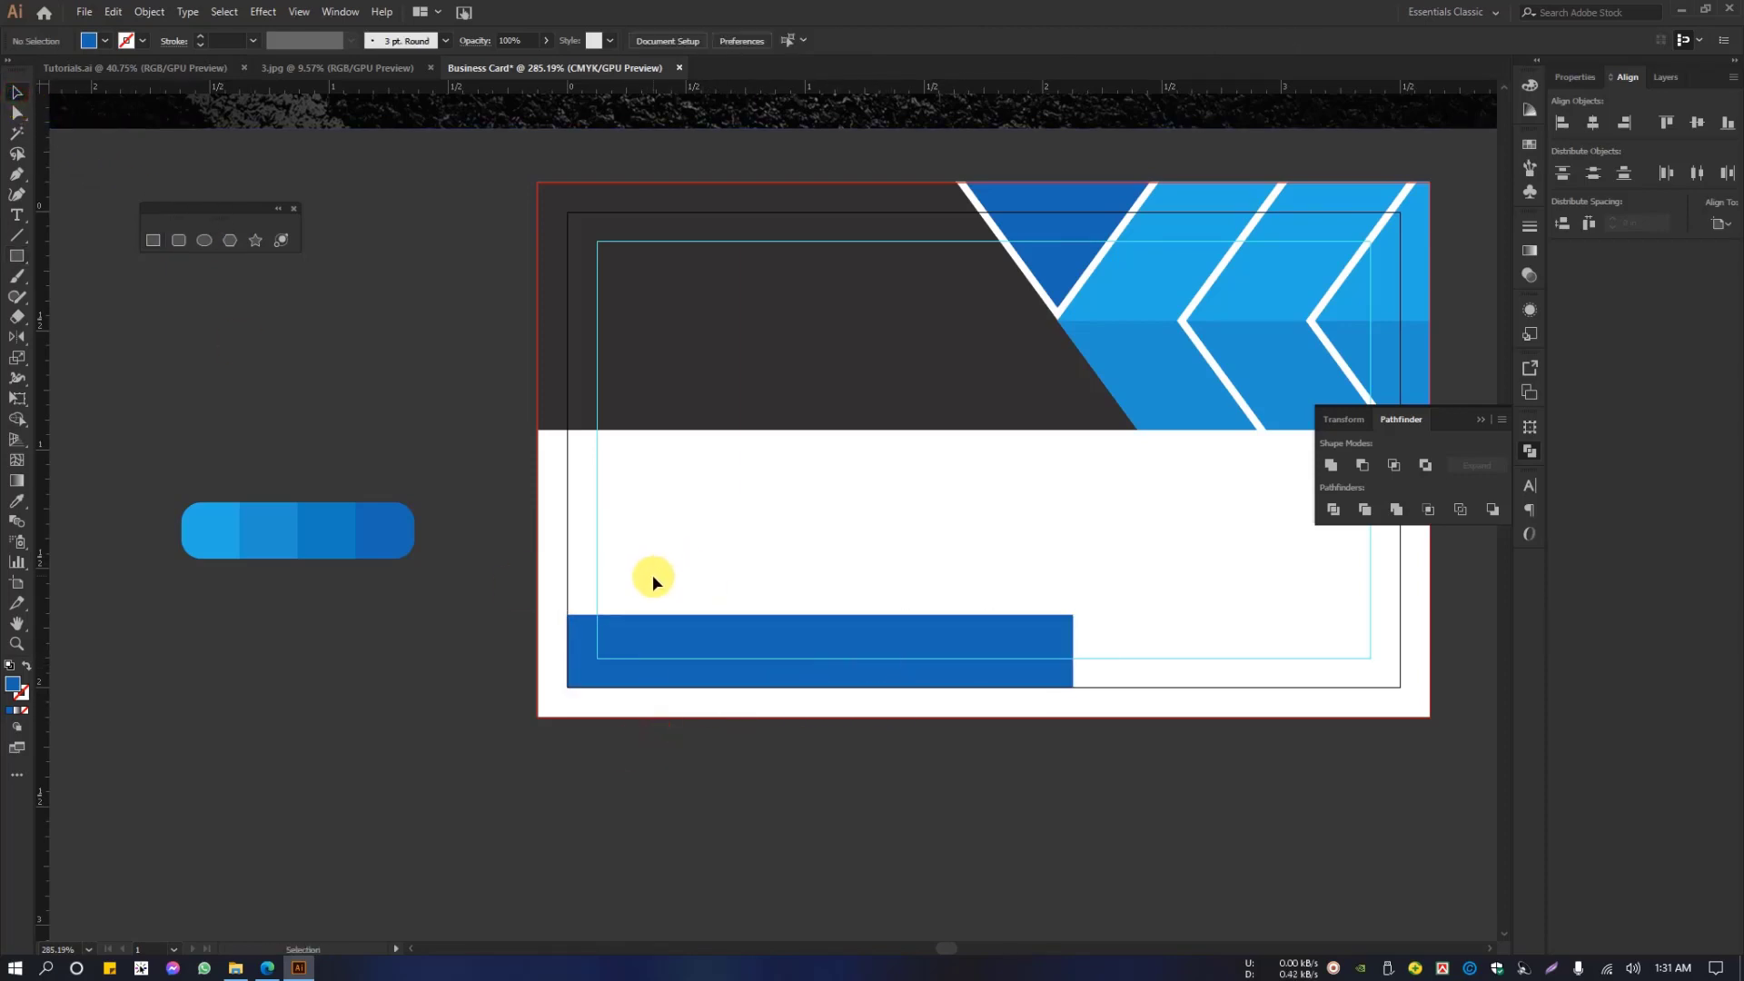
# Colour the three bottom rectangles light, medium and darker blue from the swatches, then select them together
pyautogui.click(673, 666)
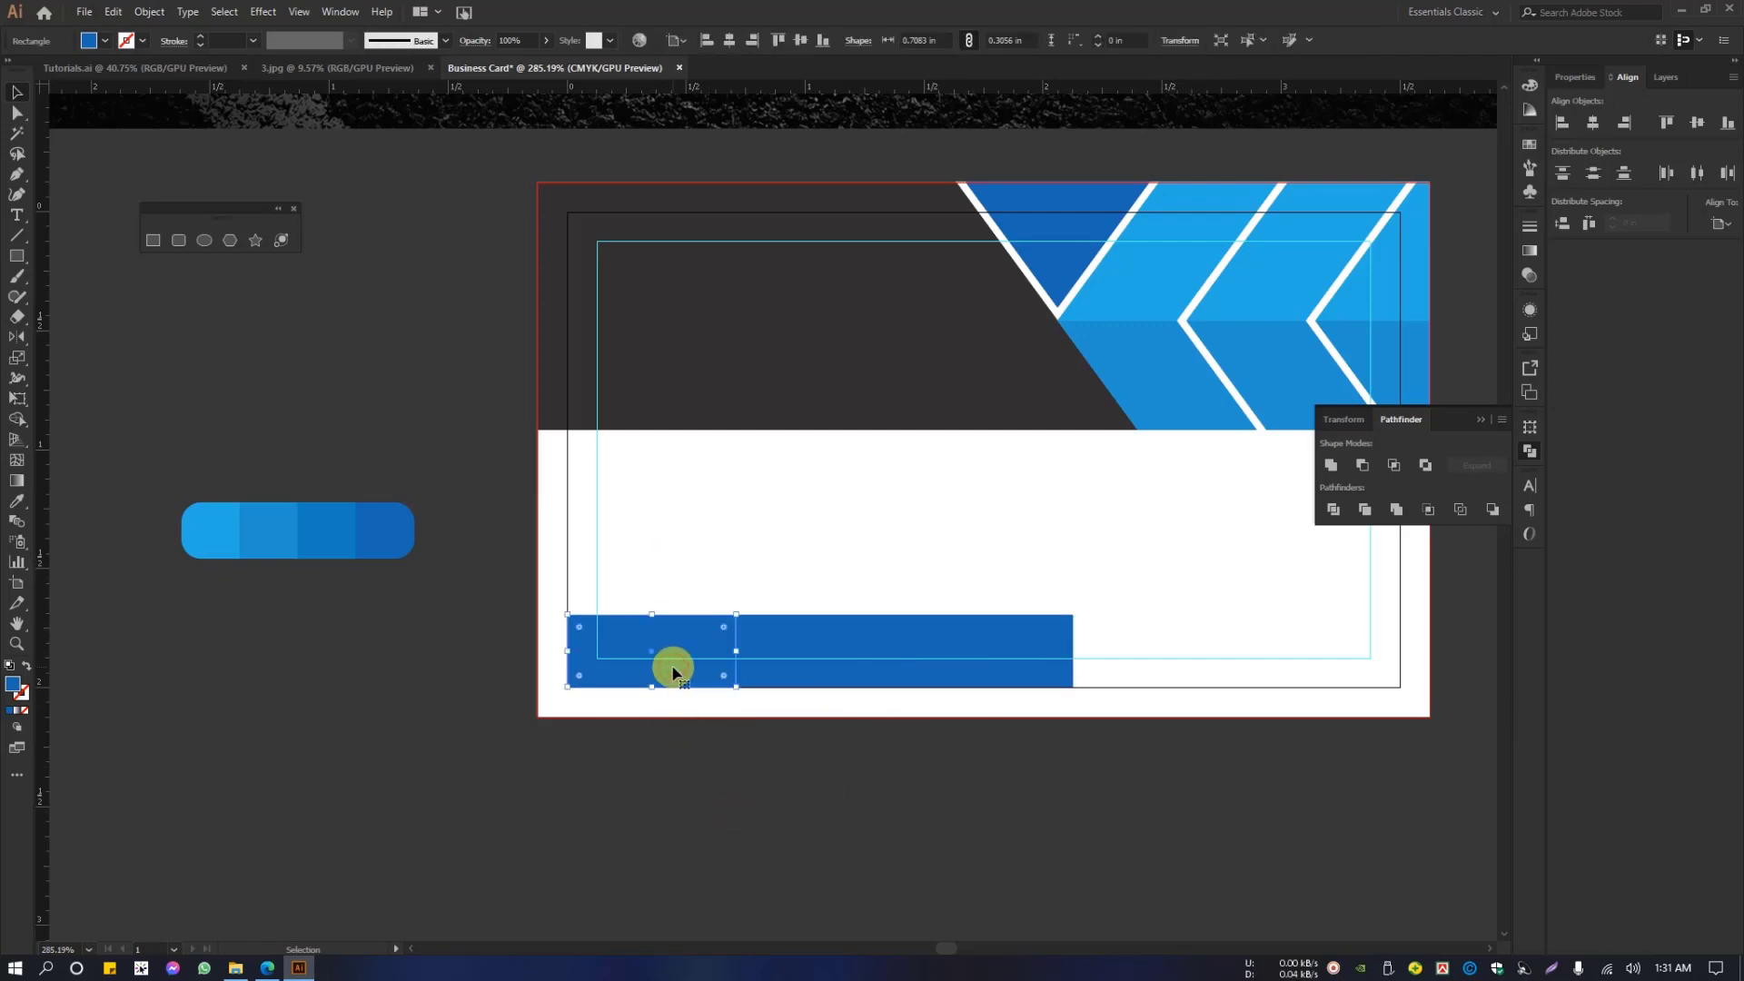
pyautogui.click(211, 519)
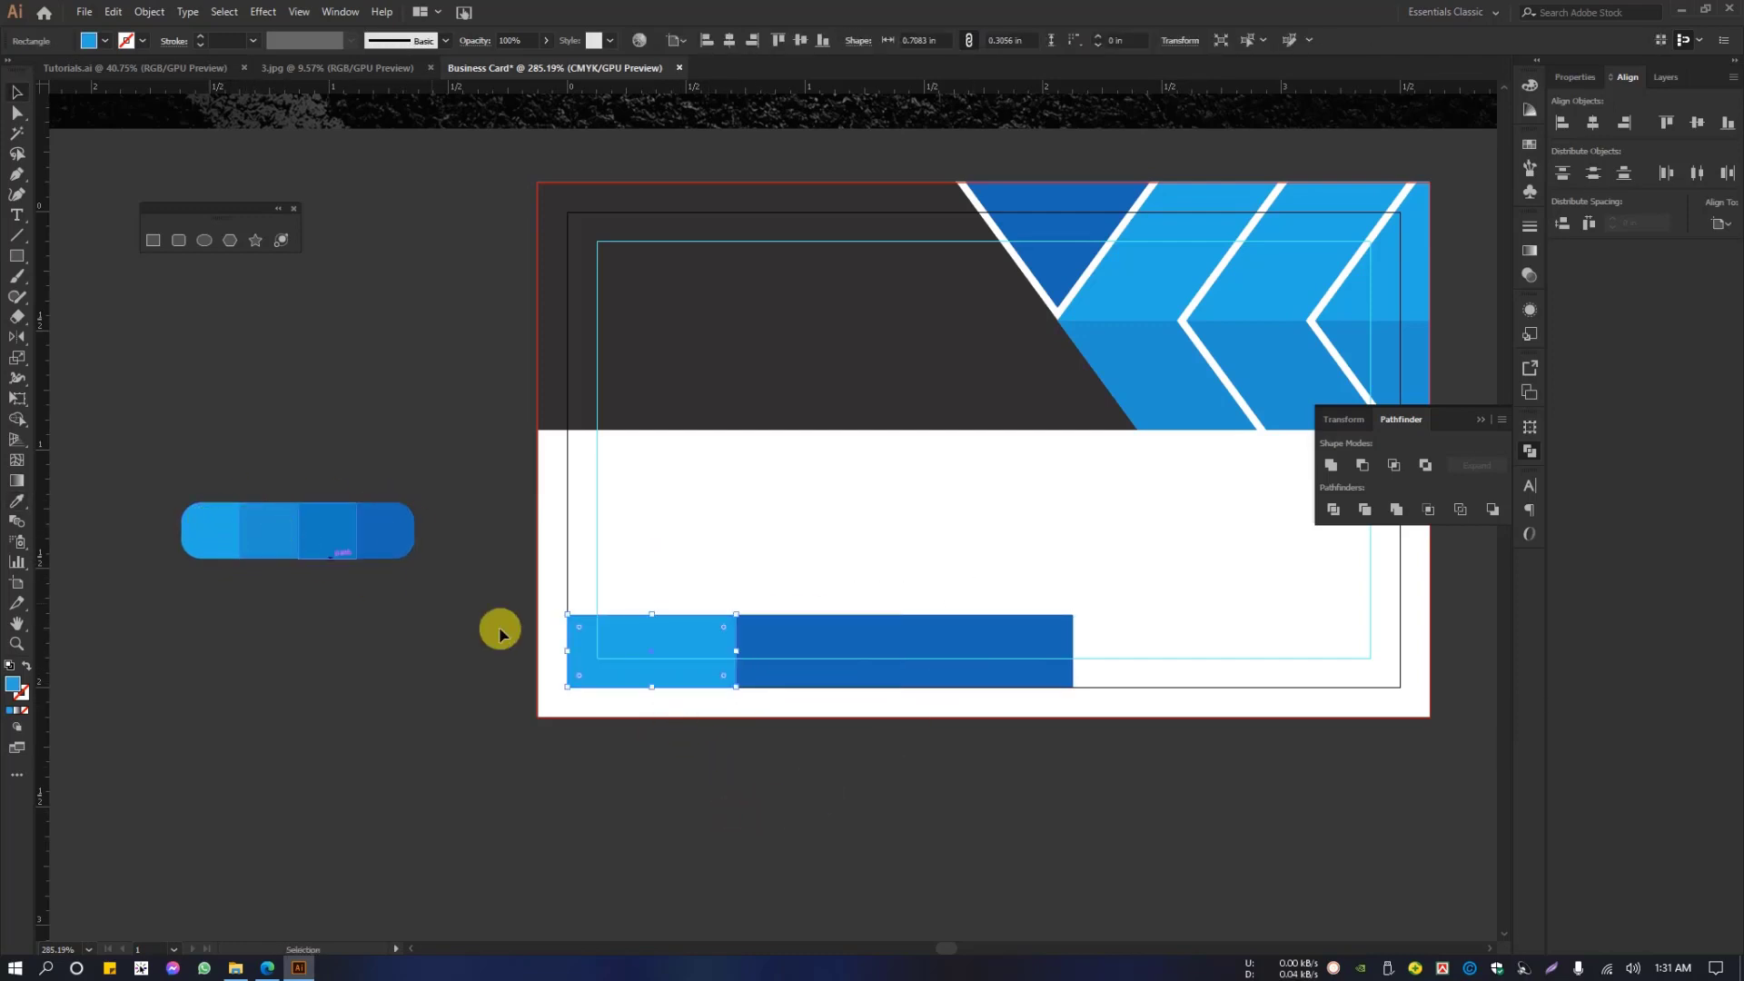
pyautogui.press('i')
pyautogui.click(275, 534)
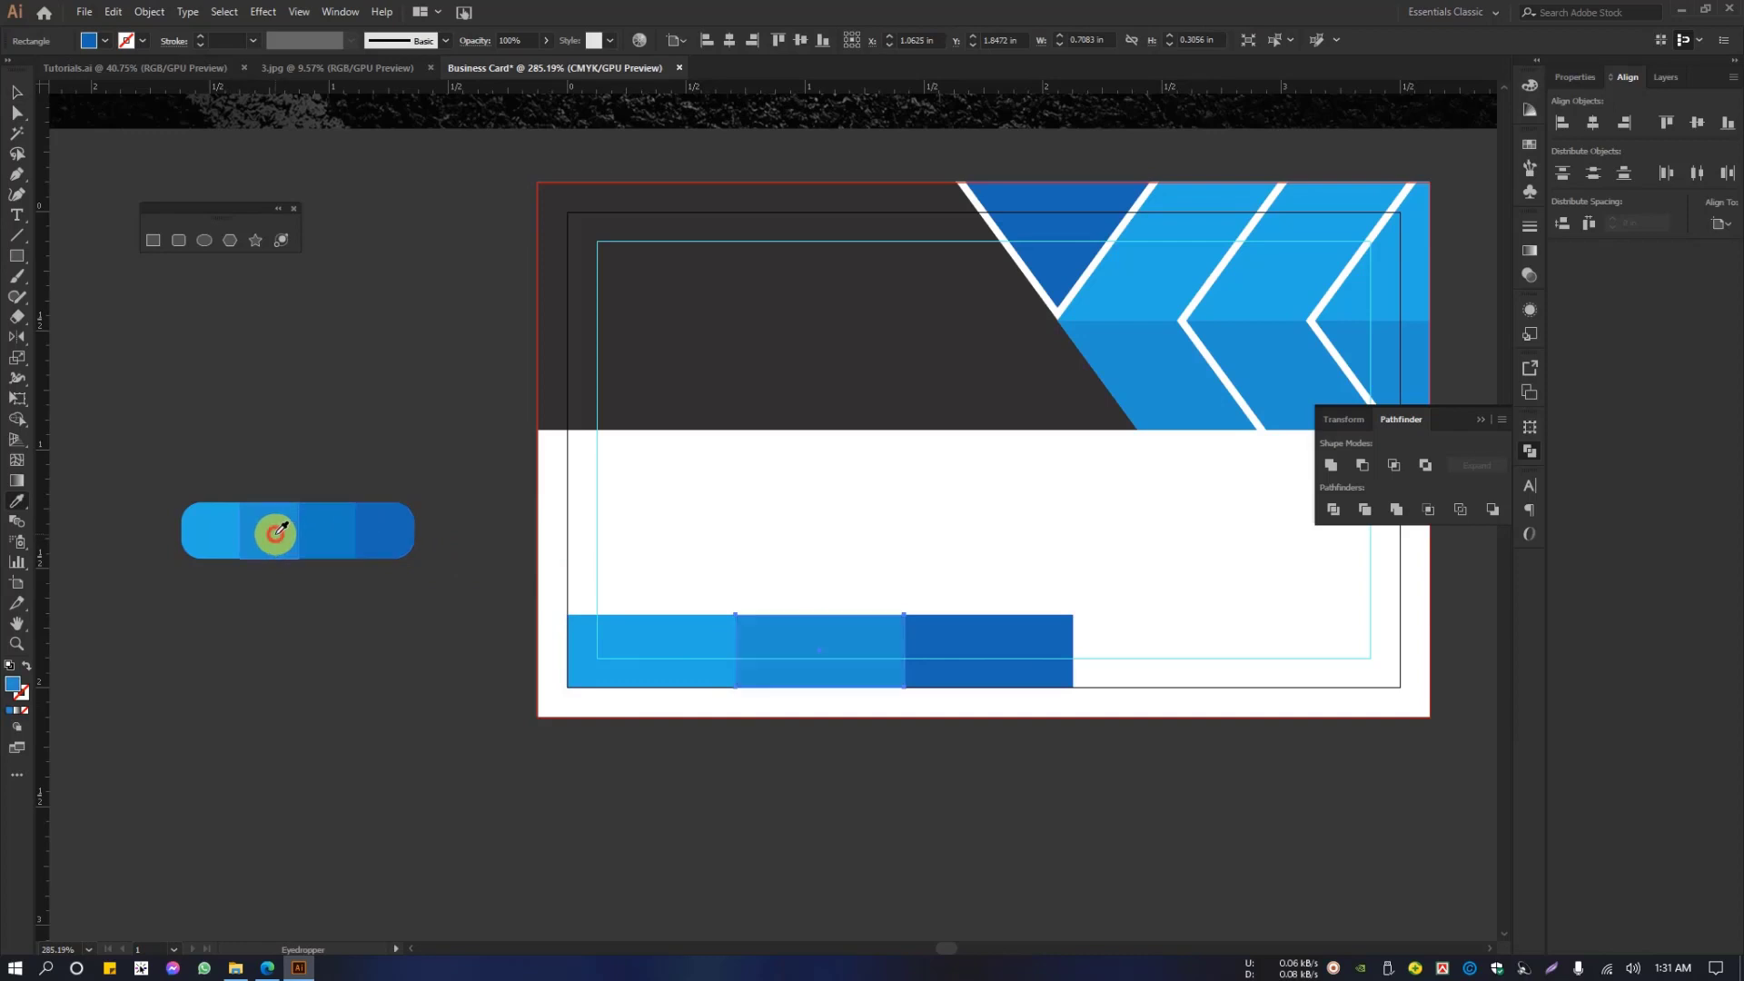
pyautogui.press('v')
pyautogui.press('i')
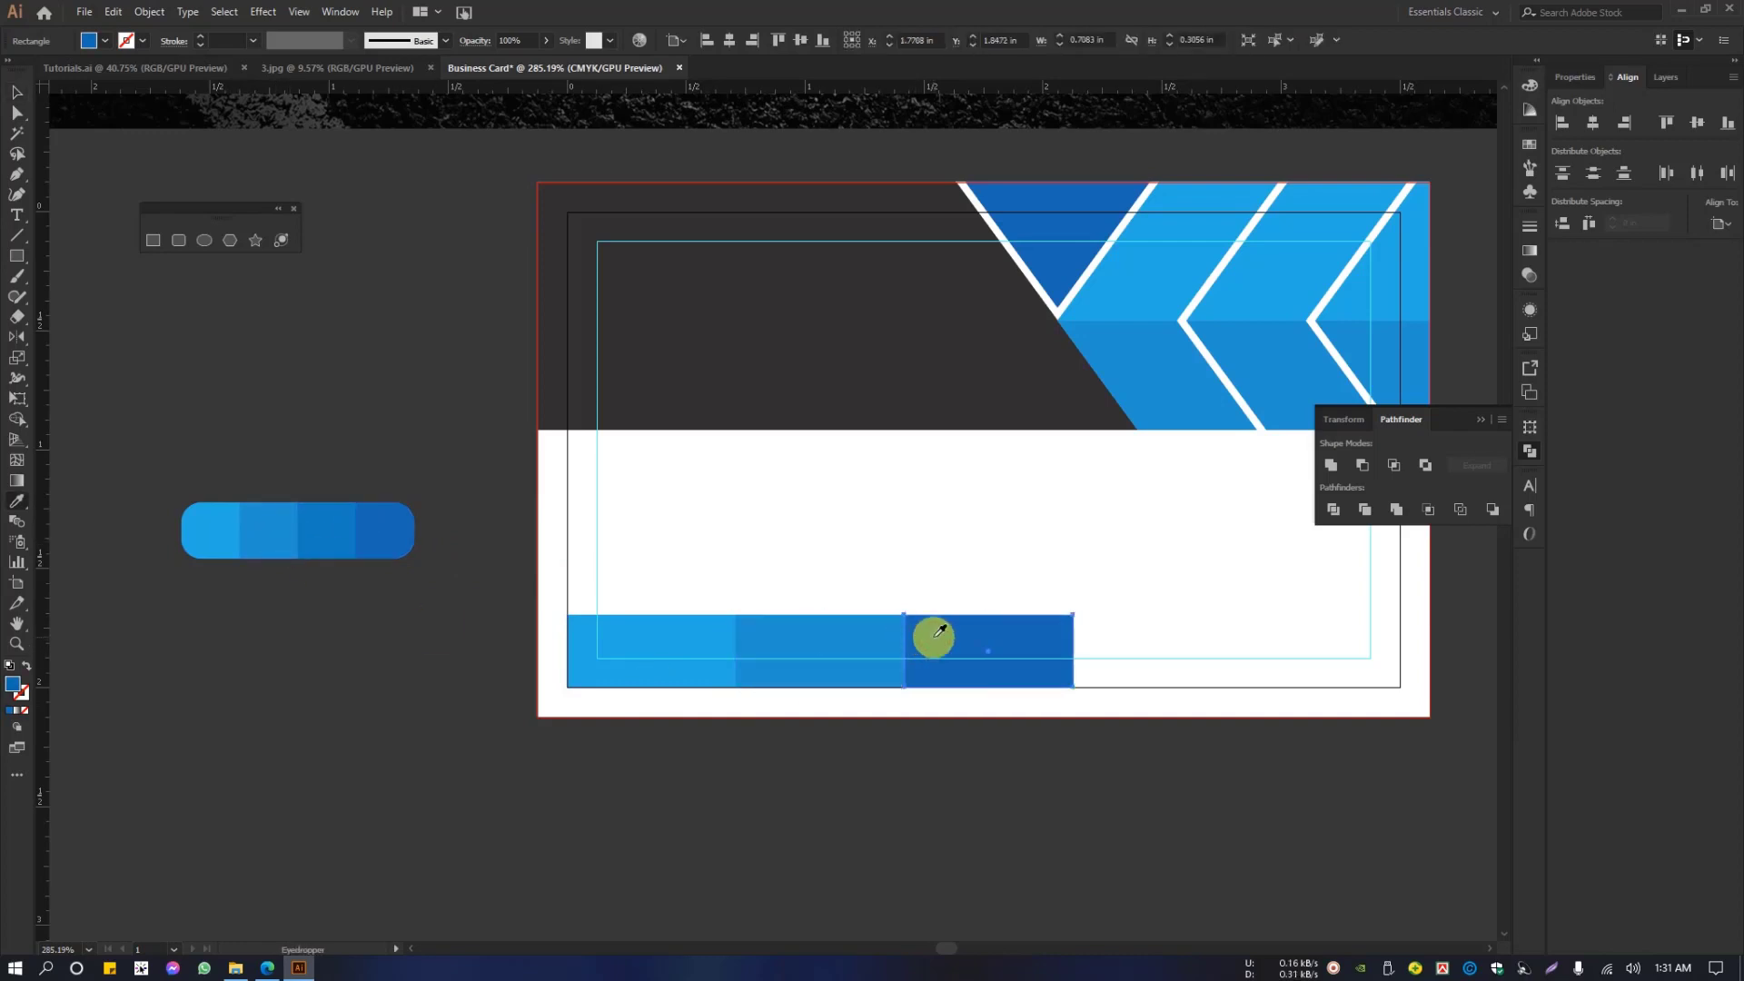
pyautogui.click(330, 534)
pyautogui.click(17, 94)
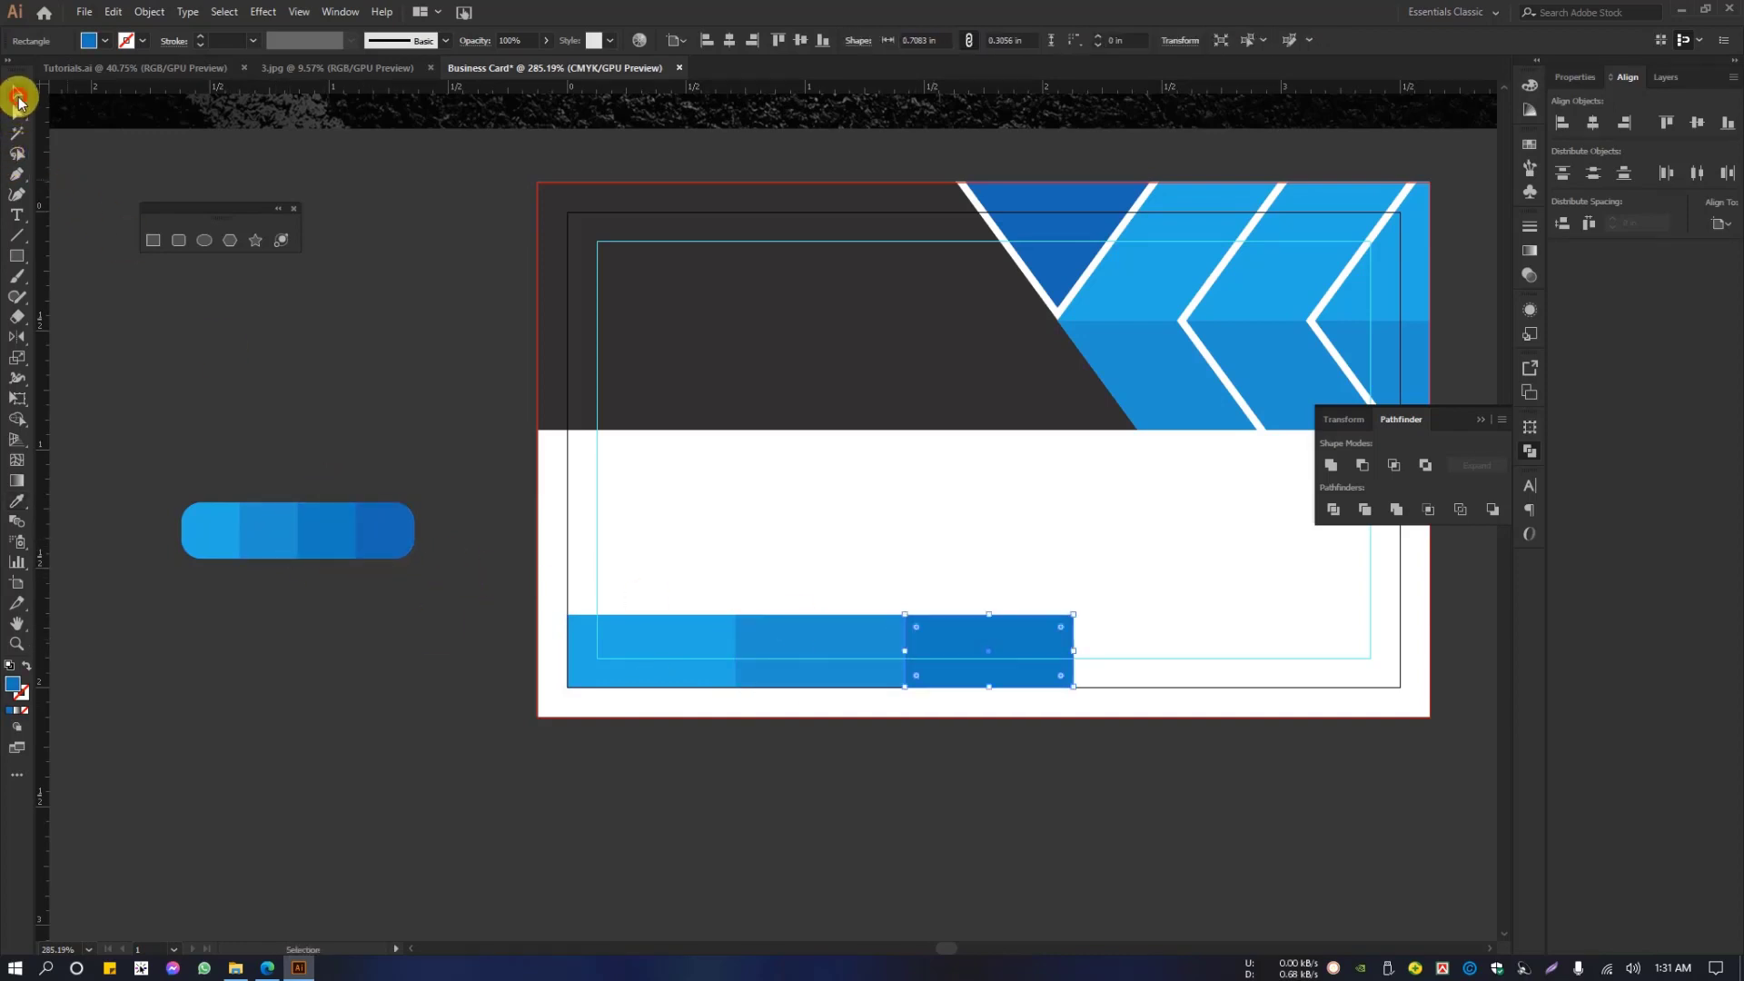
pyautogui.moveTo(642, 604); pyautogui.dragTo(1400, 655)
# Stretch the bottom band's outer blue rectangles out to the card's left and right edges
pyautogui.click(1210, 772)
pyautogui.scroll(-3, 1090, 727)
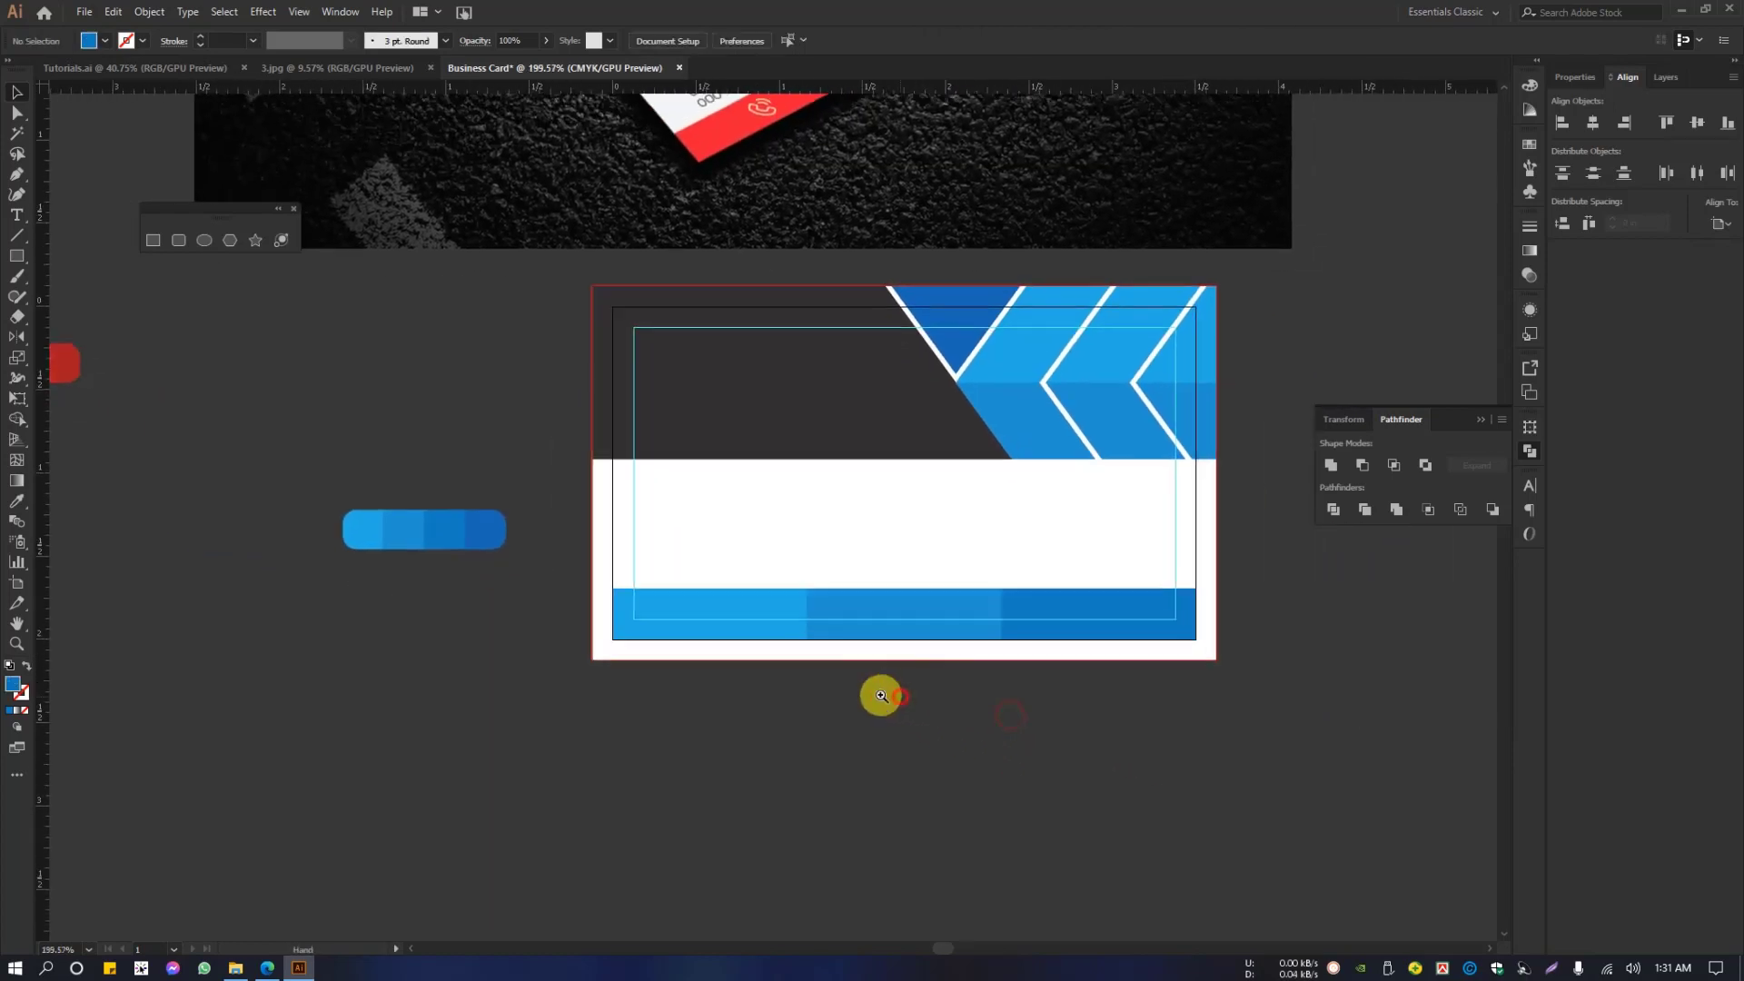
pyautogui.scroll(3, 875, 692)
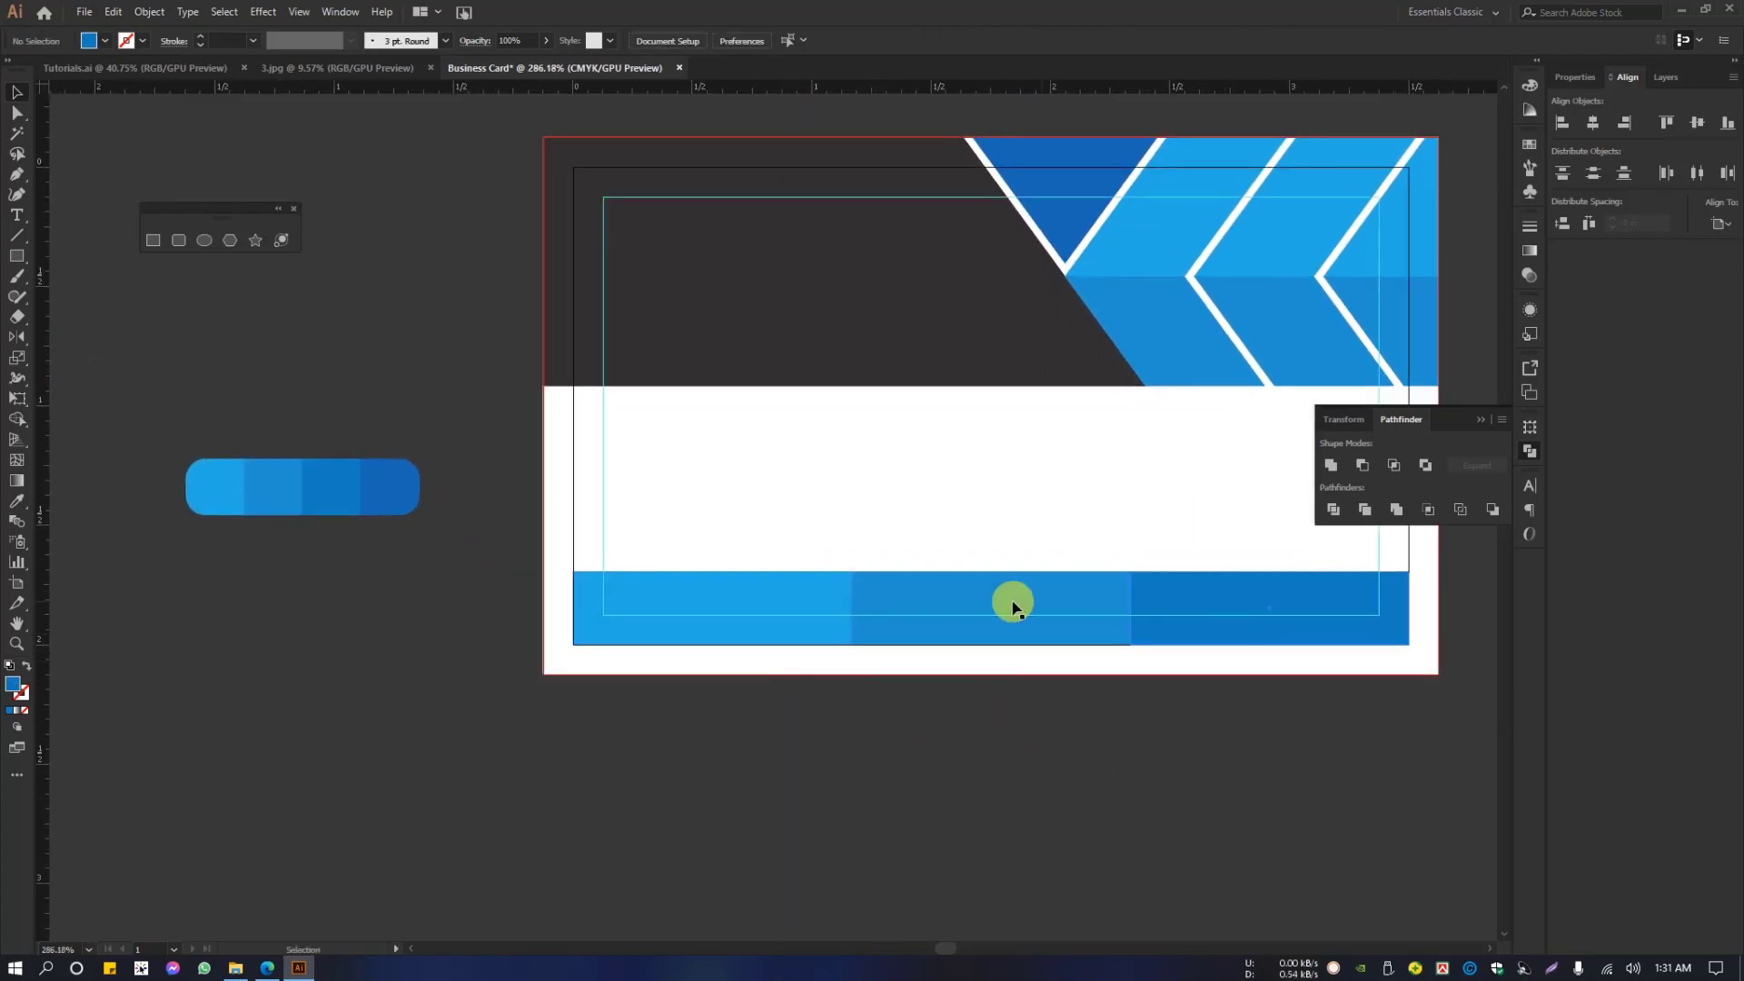
pyautogui.scroll(-2, 1039, 572)
pyautogui.scroll(2, 961, 569)
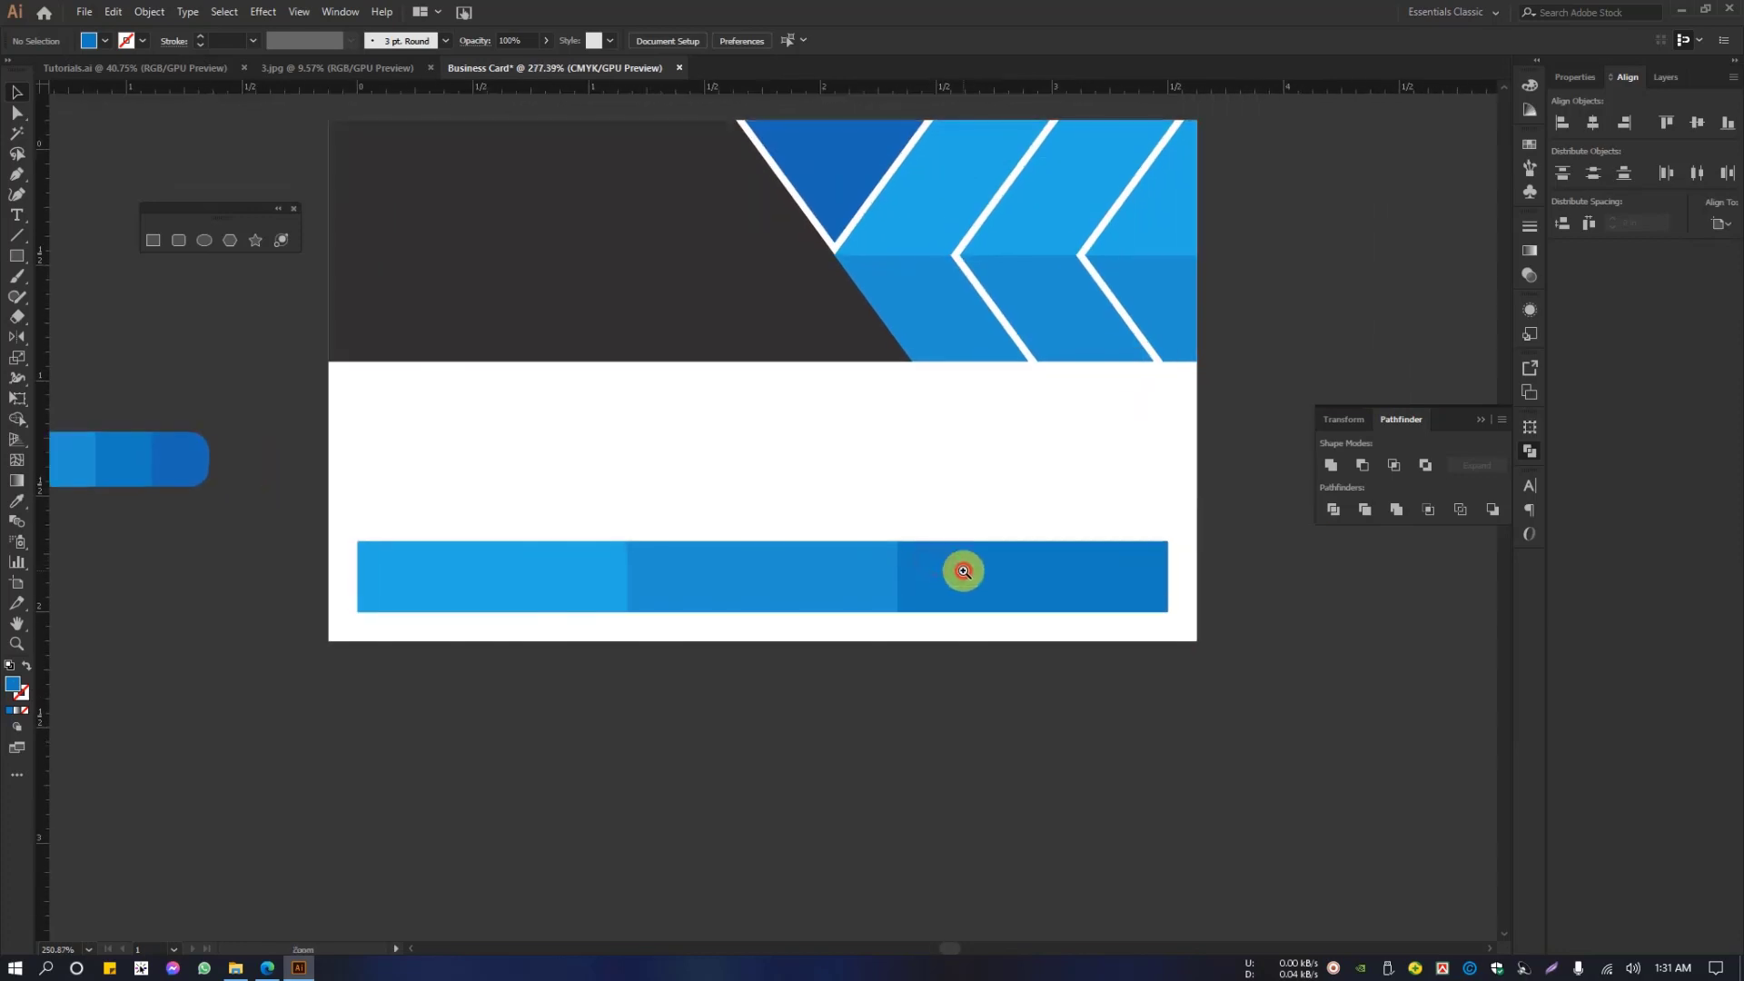
pyautogui.click(814, 592)
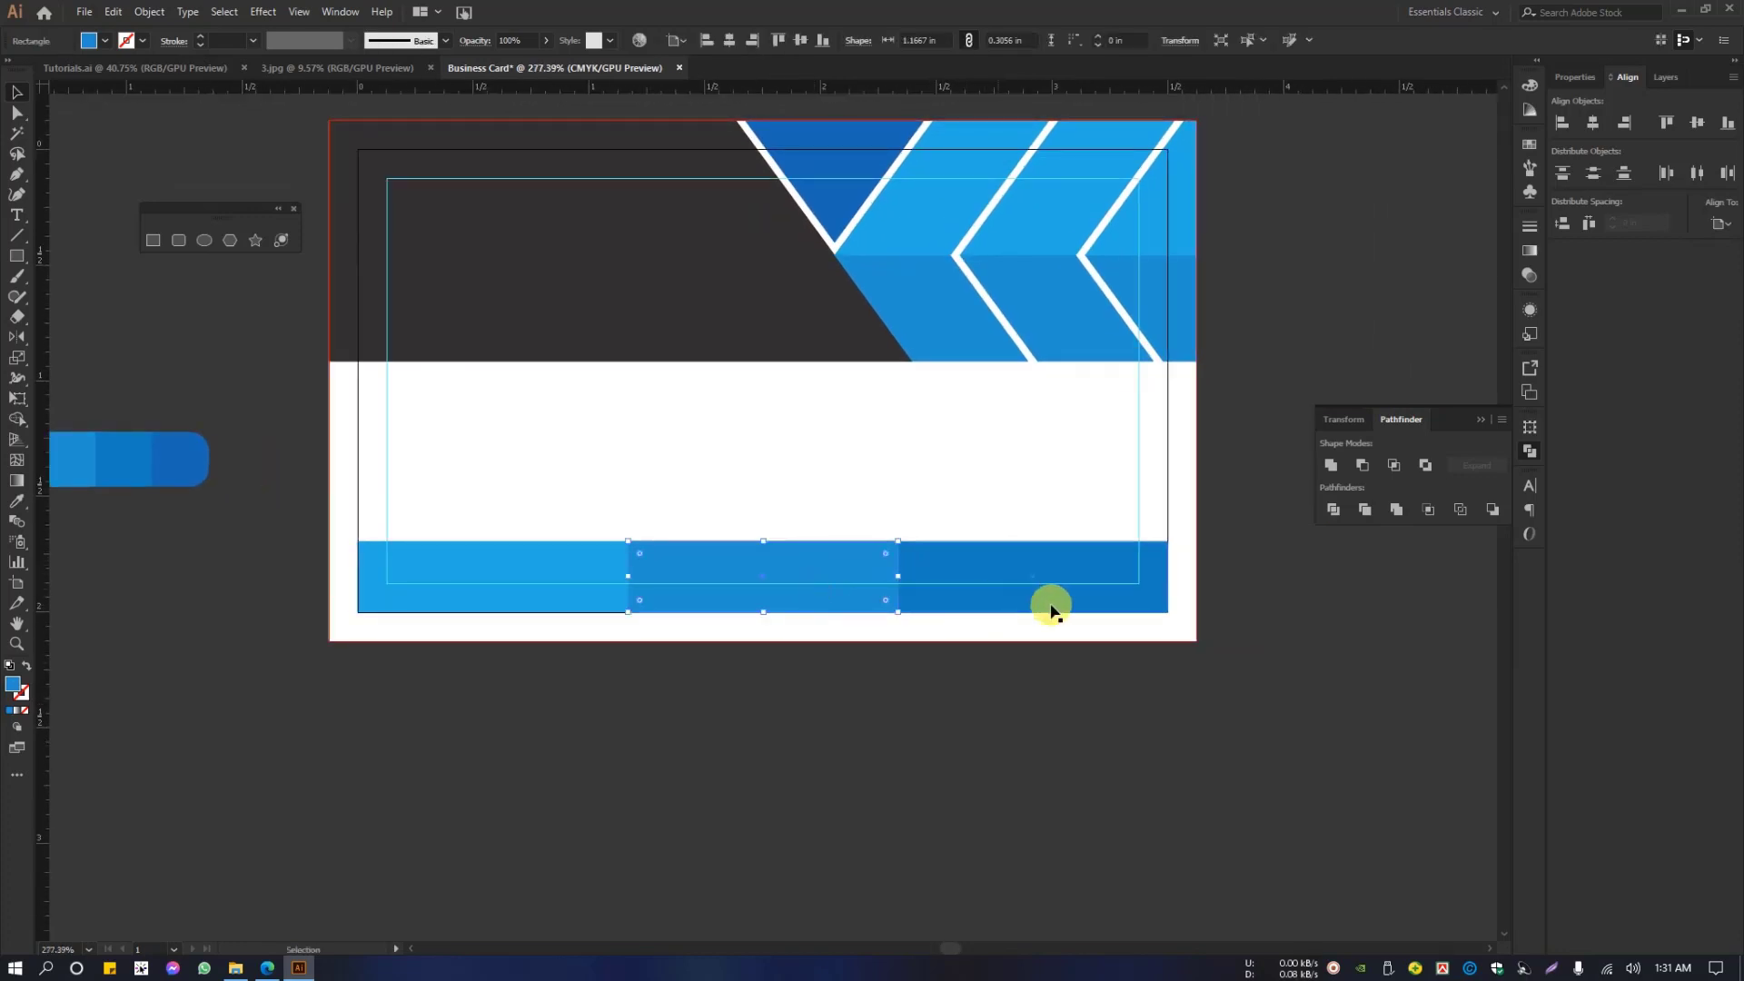
pyautogui.click(1115, 563)
pyautogui.moveTo(1172, 575); pyautogui.dragTo(1196, 579)
pyautogui.scroll(2, 1035, 611)
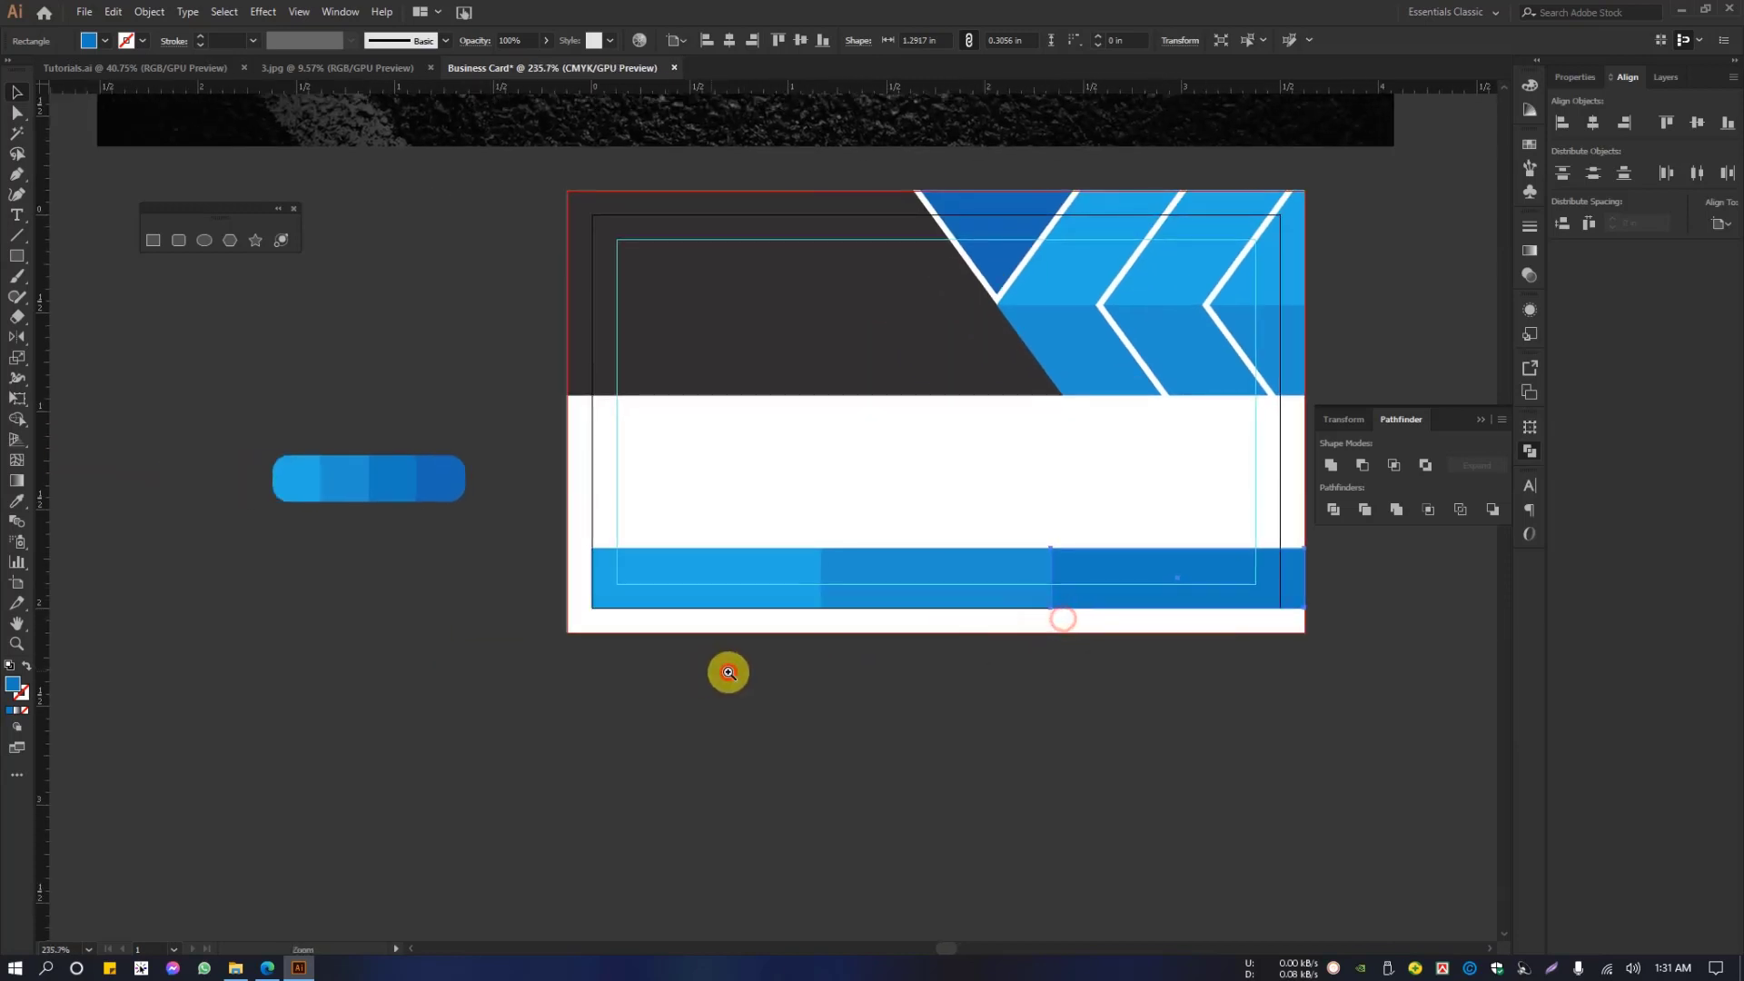
pyautogui.moveTo(561, 555); pyautogui.dragTo(532, 556)
pyautogui.click(666, 701)
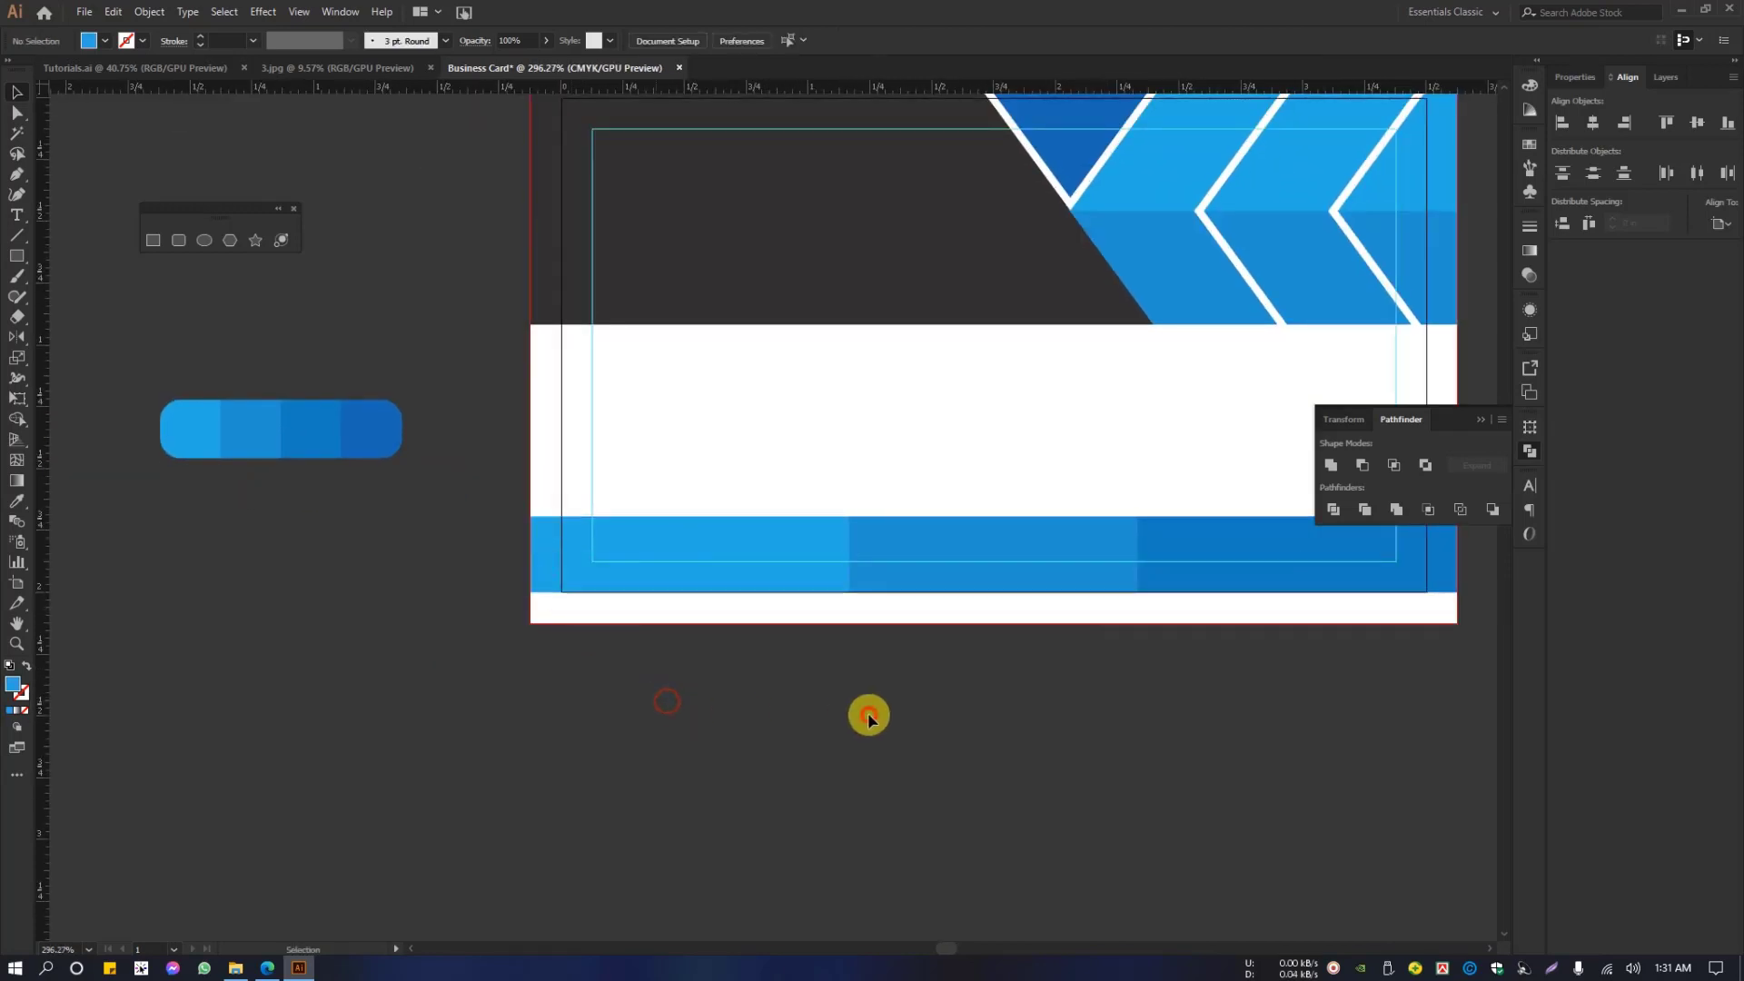
# Zoom out to review the whole card layout on the artboard
pyautogui.keyDown('alt'); pyautogui.click(863, 712); pyautogui.keyUp('alt')
pyautogui.scroll(-1, 855, 706)
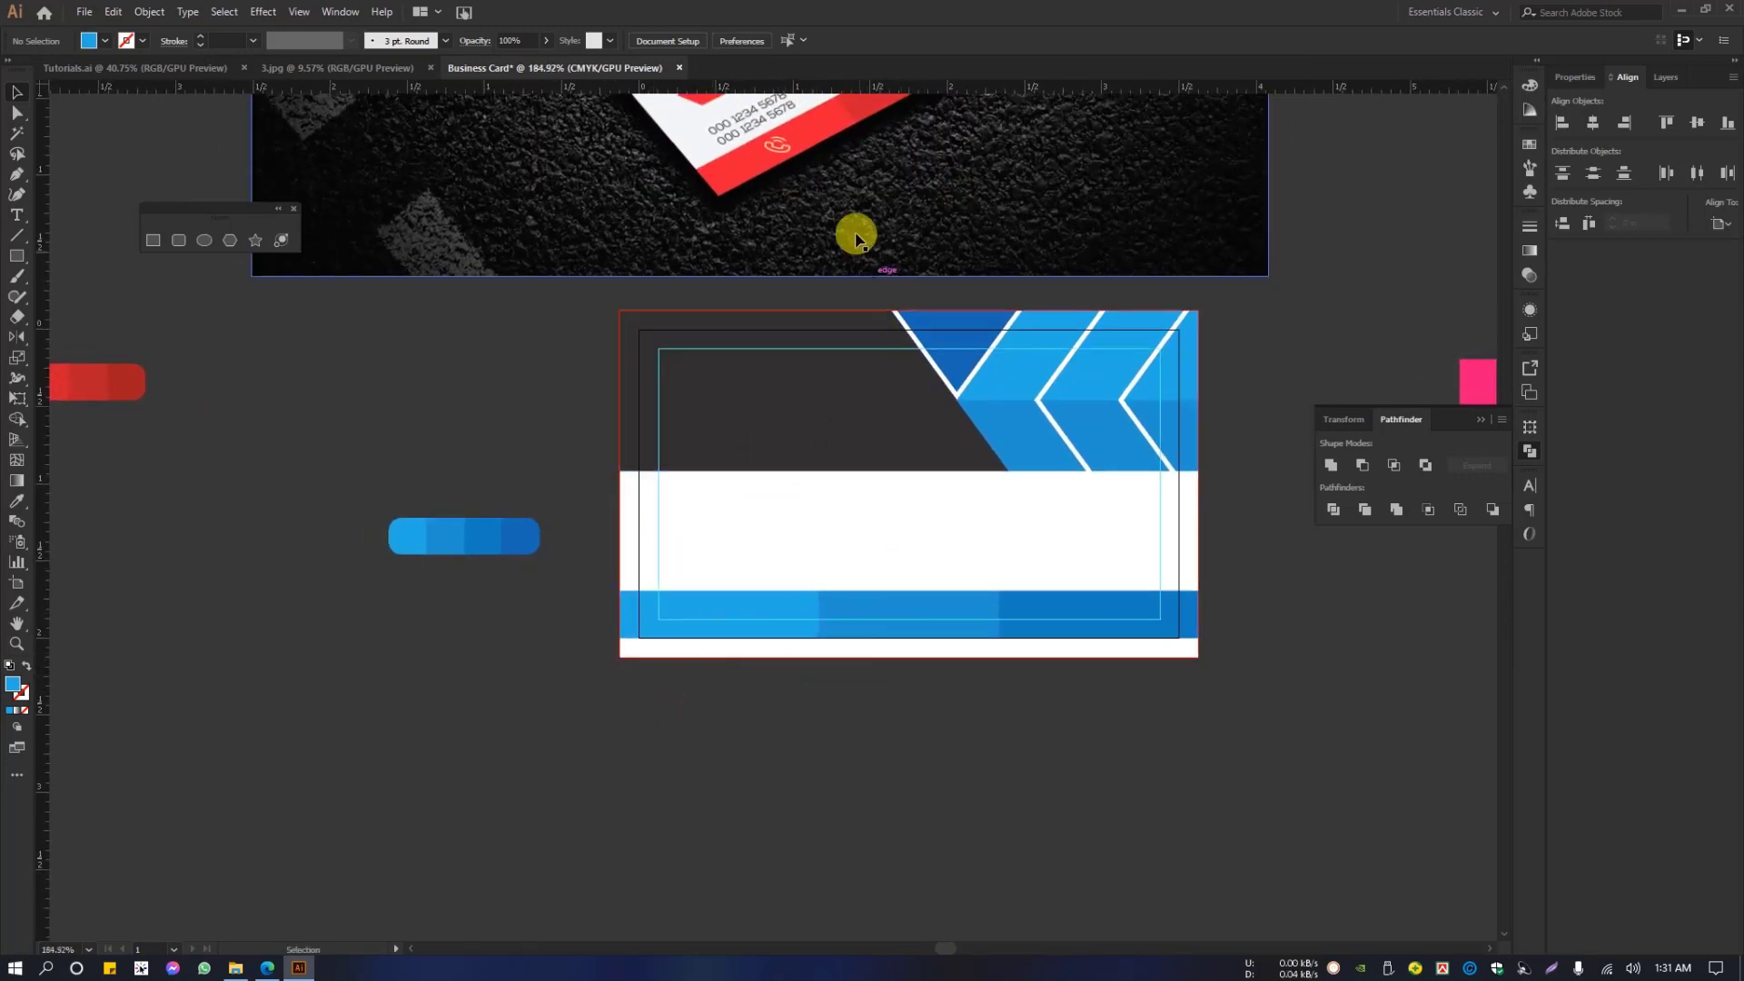
pyautogui.scroll(5, 853, 233)
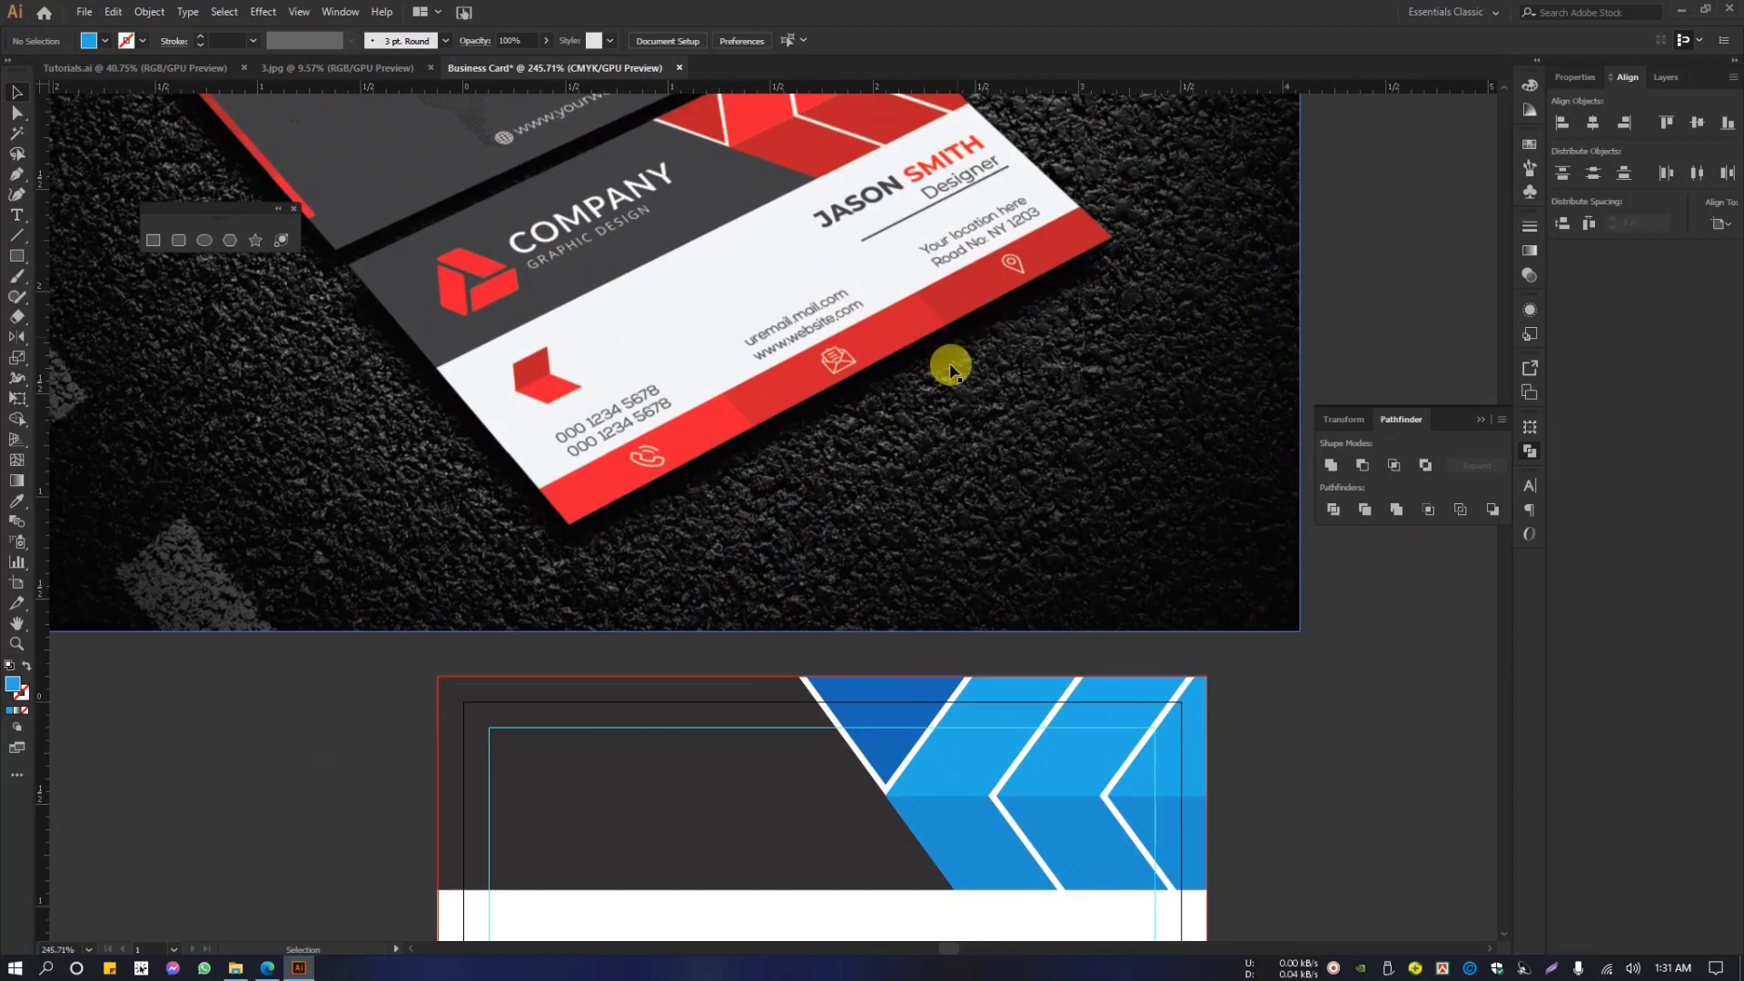
pyautogui.scroll(-3, 951, 368)
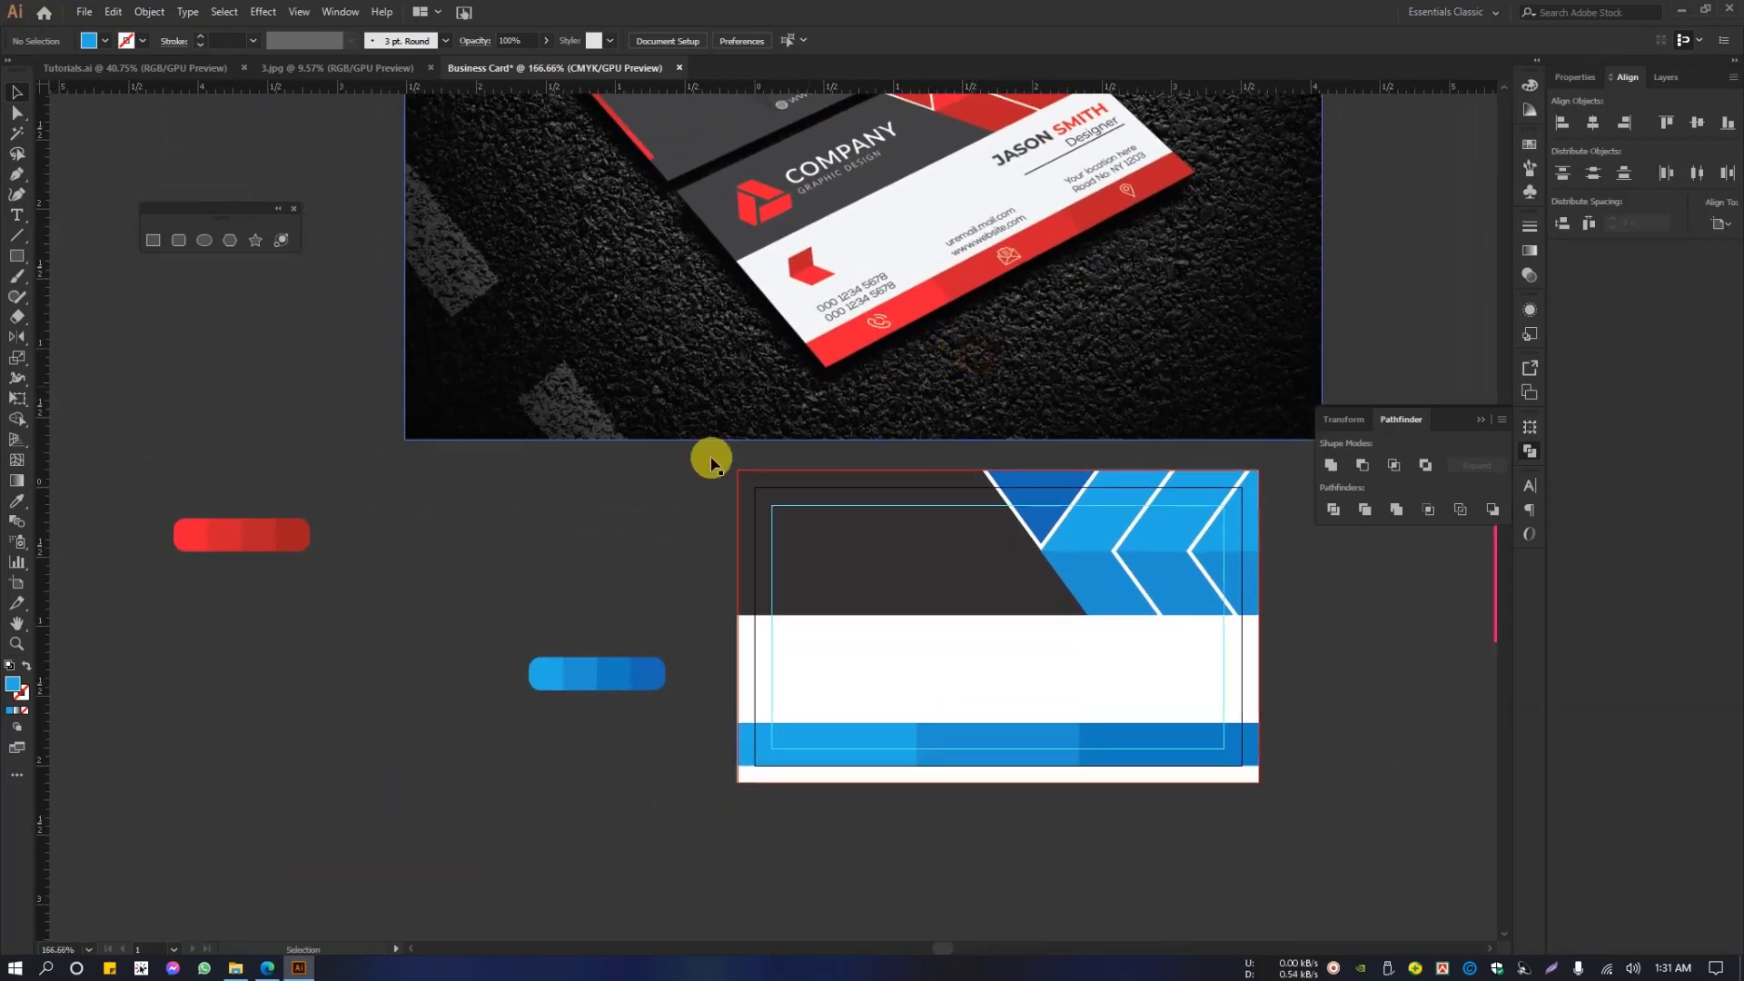
pyautogui.moveTo(278, 964)
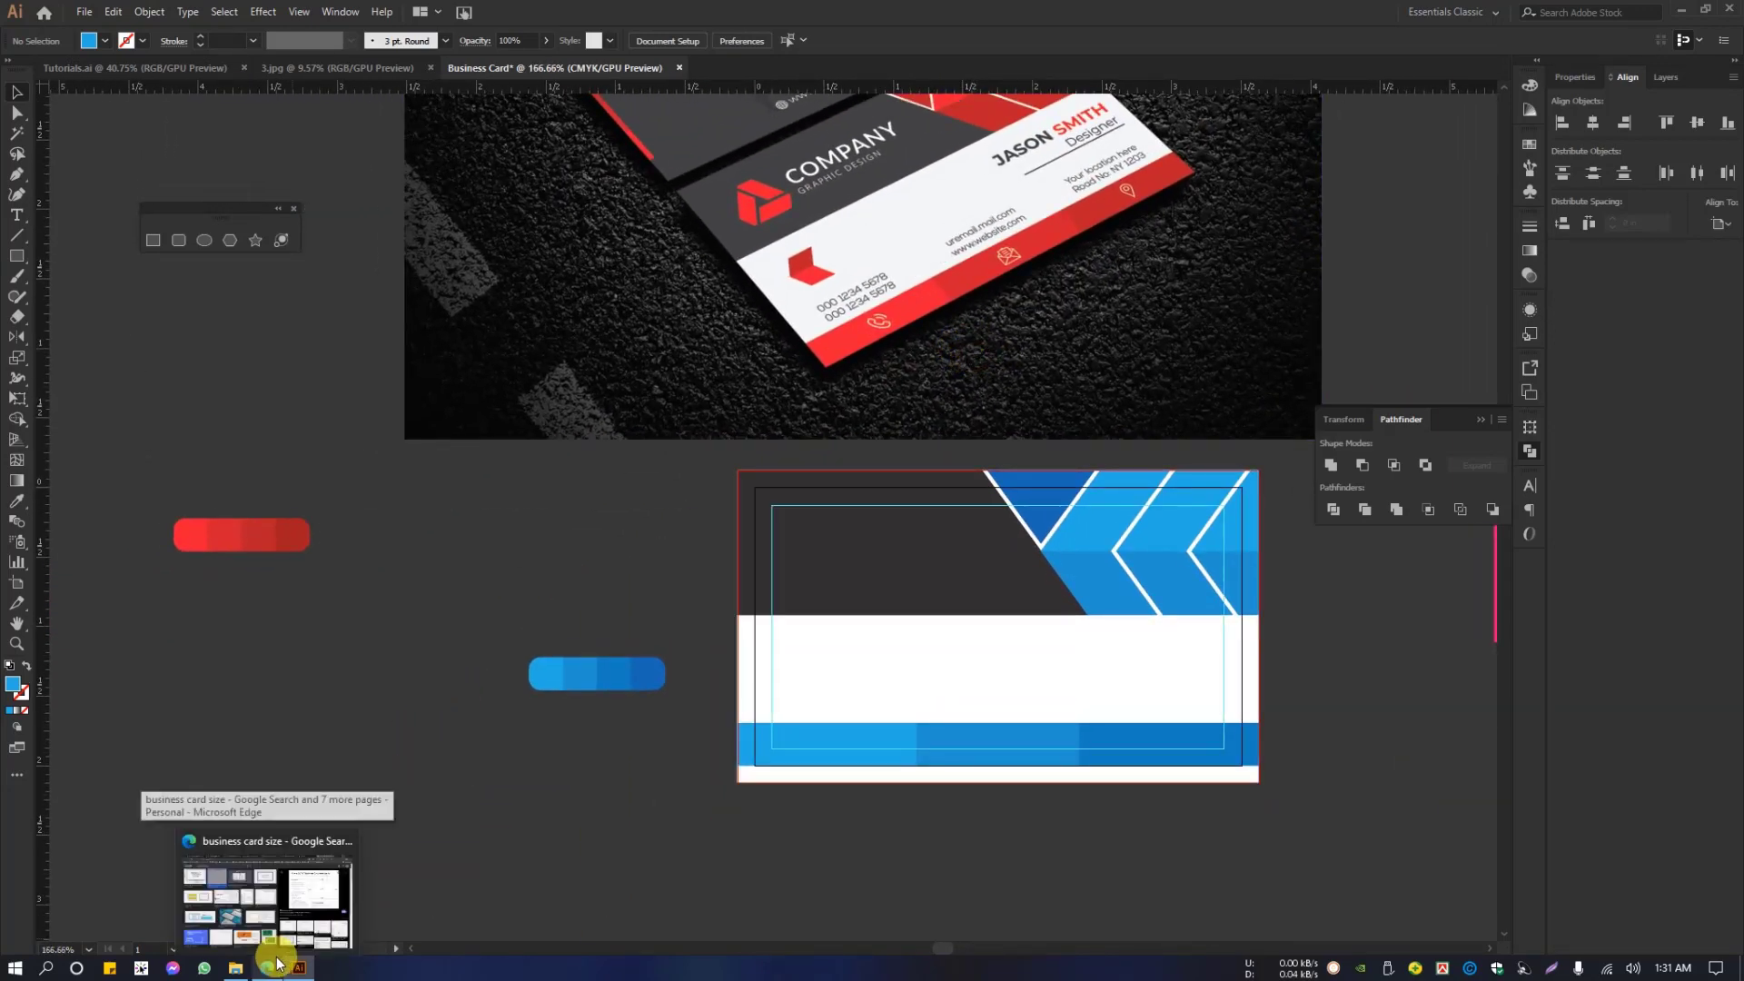
pyautogui.click(296, 904)
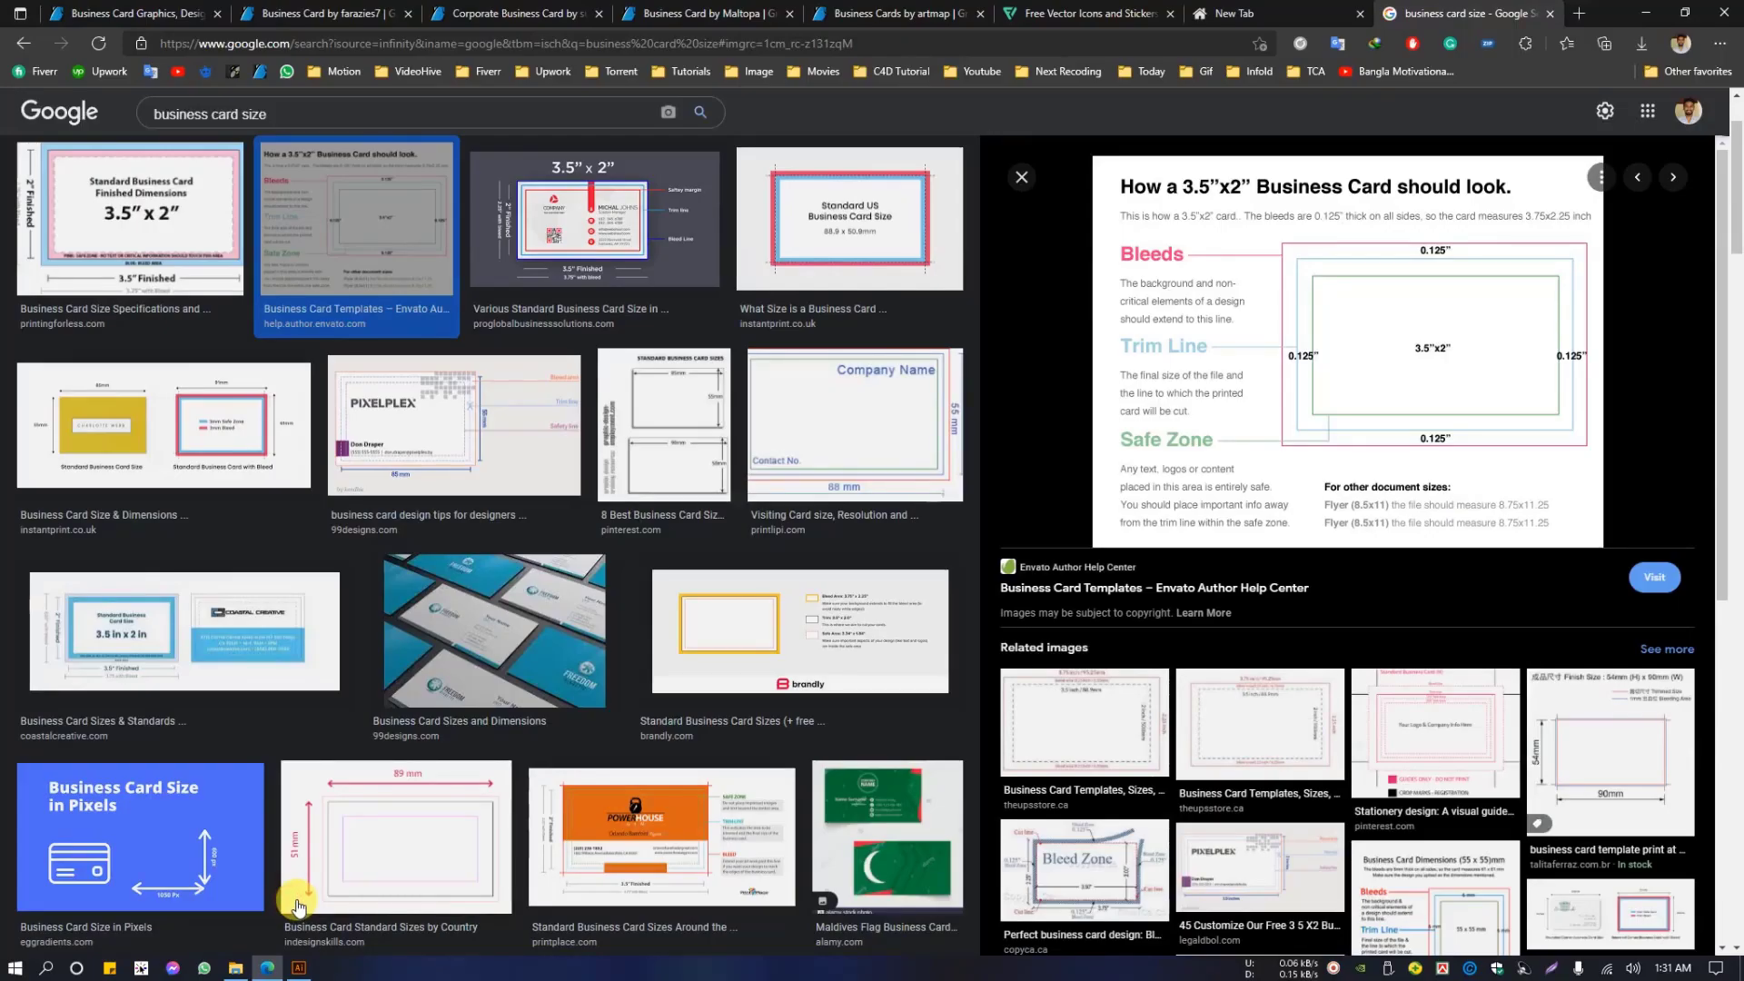
pyautogui.click(1056, 14)
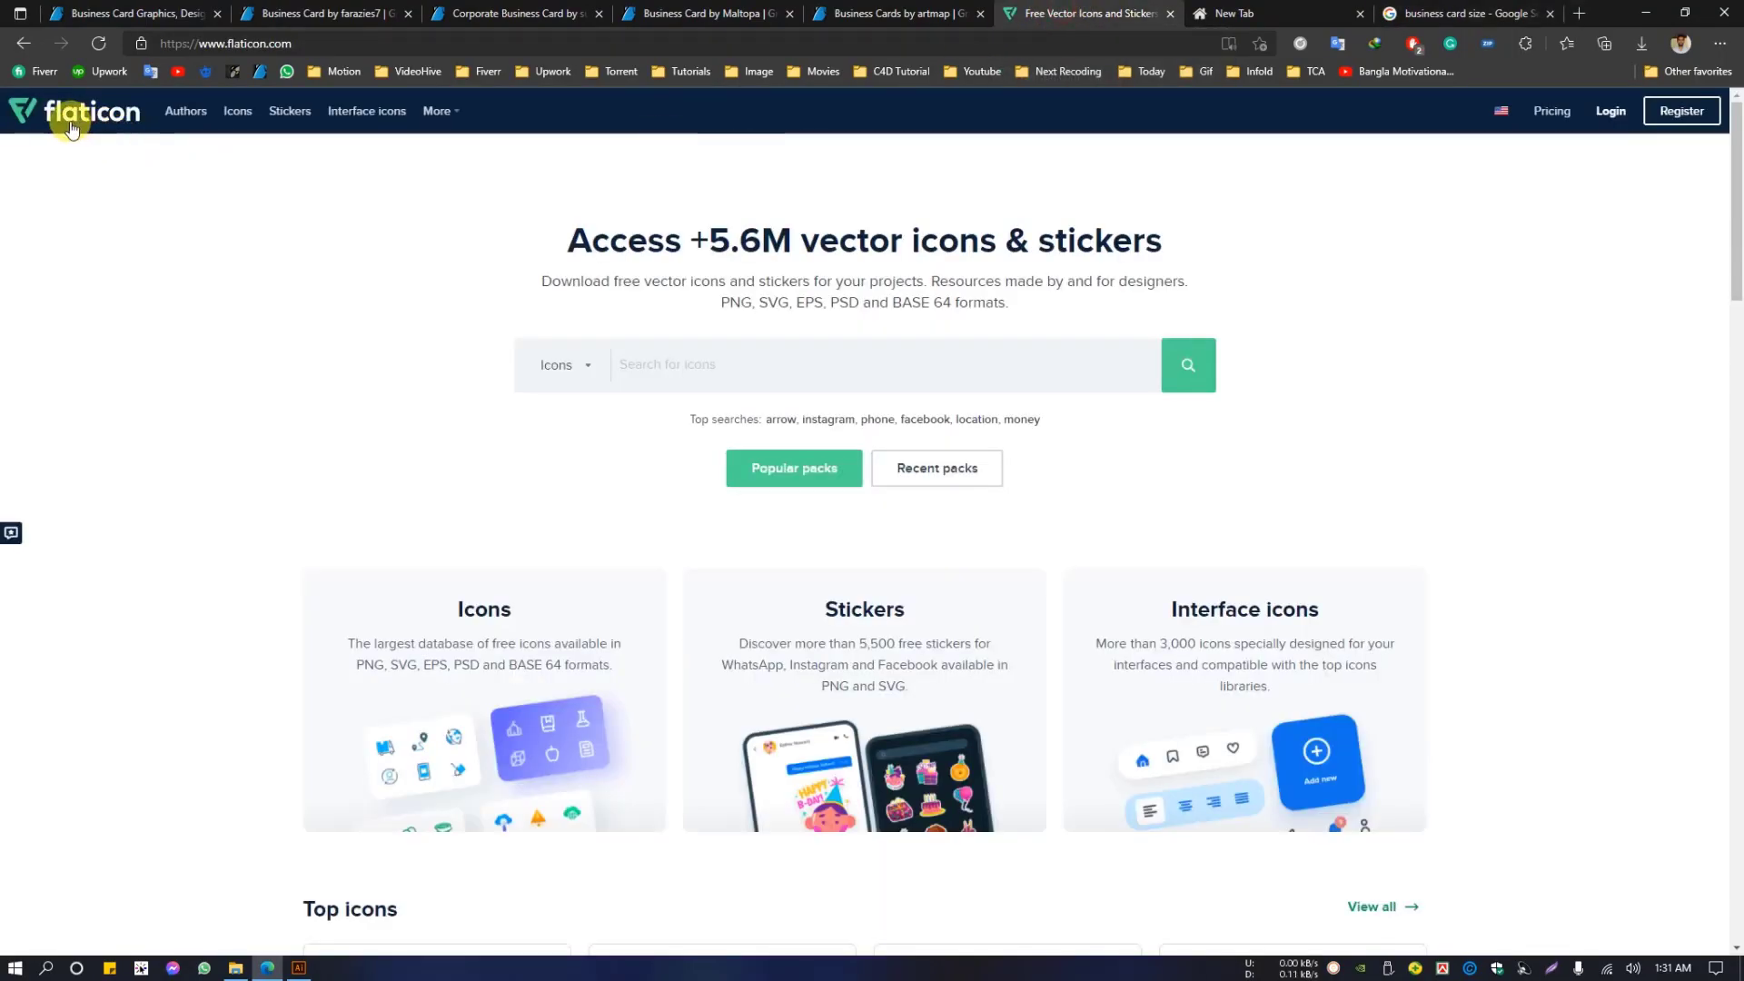
pyautogui.click(755, 364)
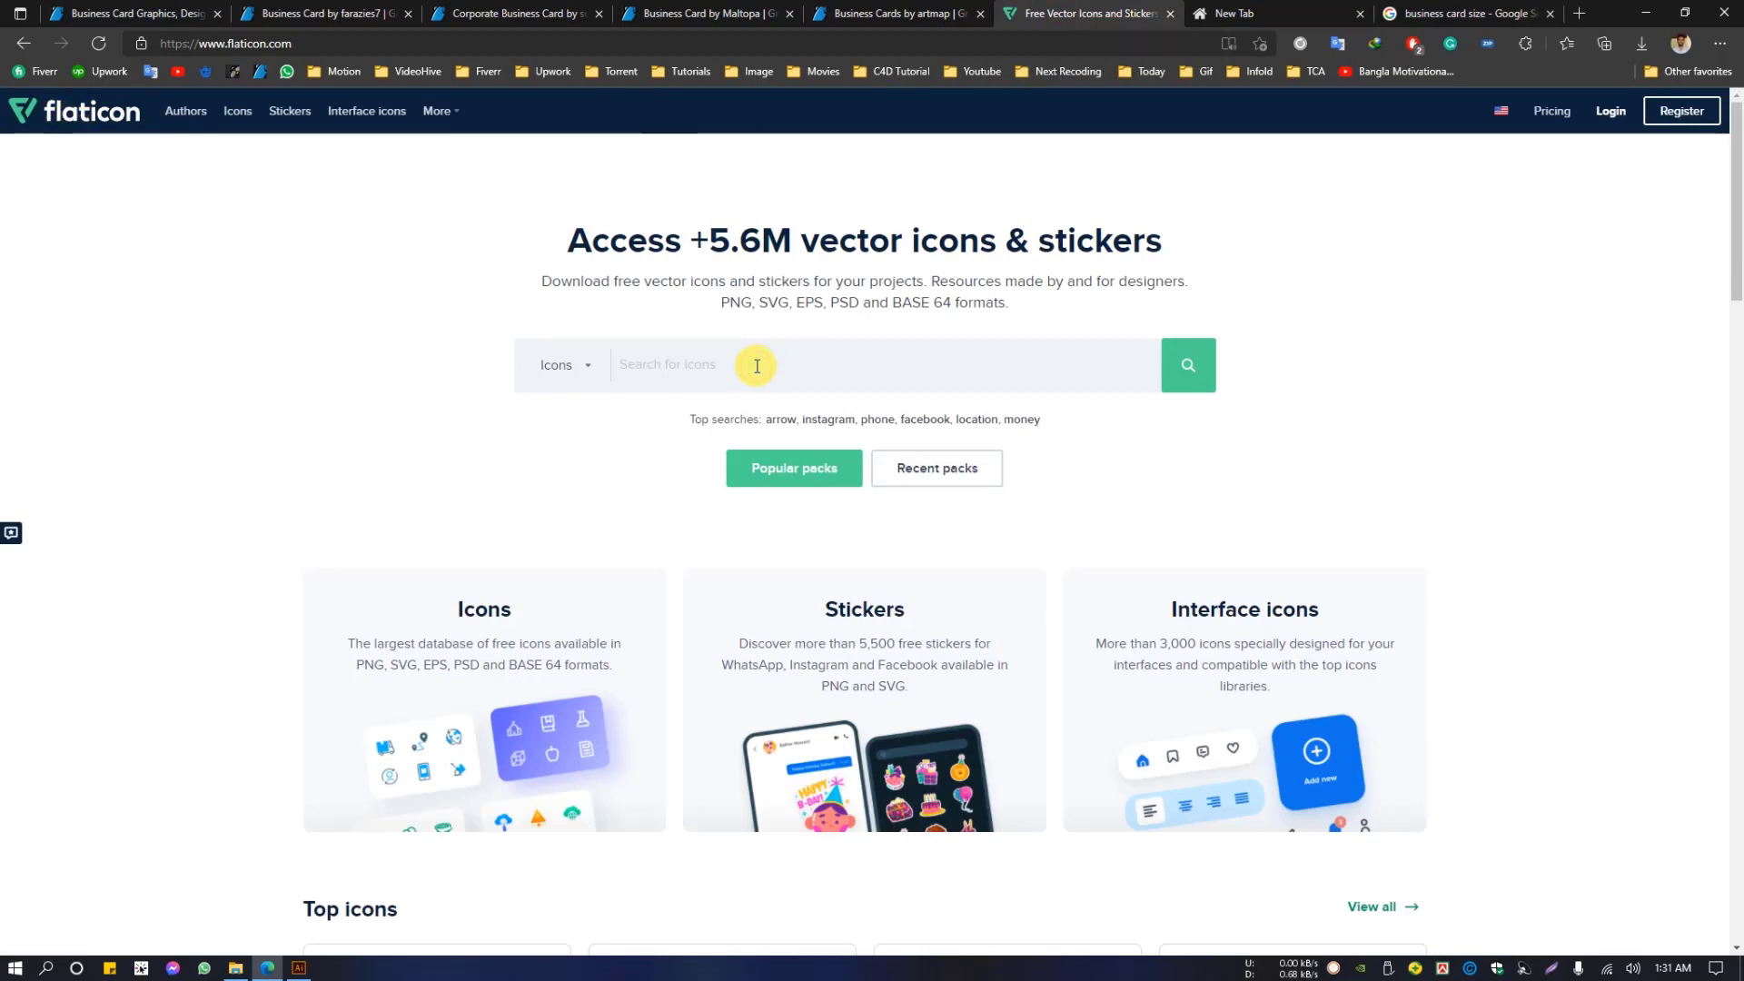
pyautogui.write('phone')
pyautogui.press('Return')
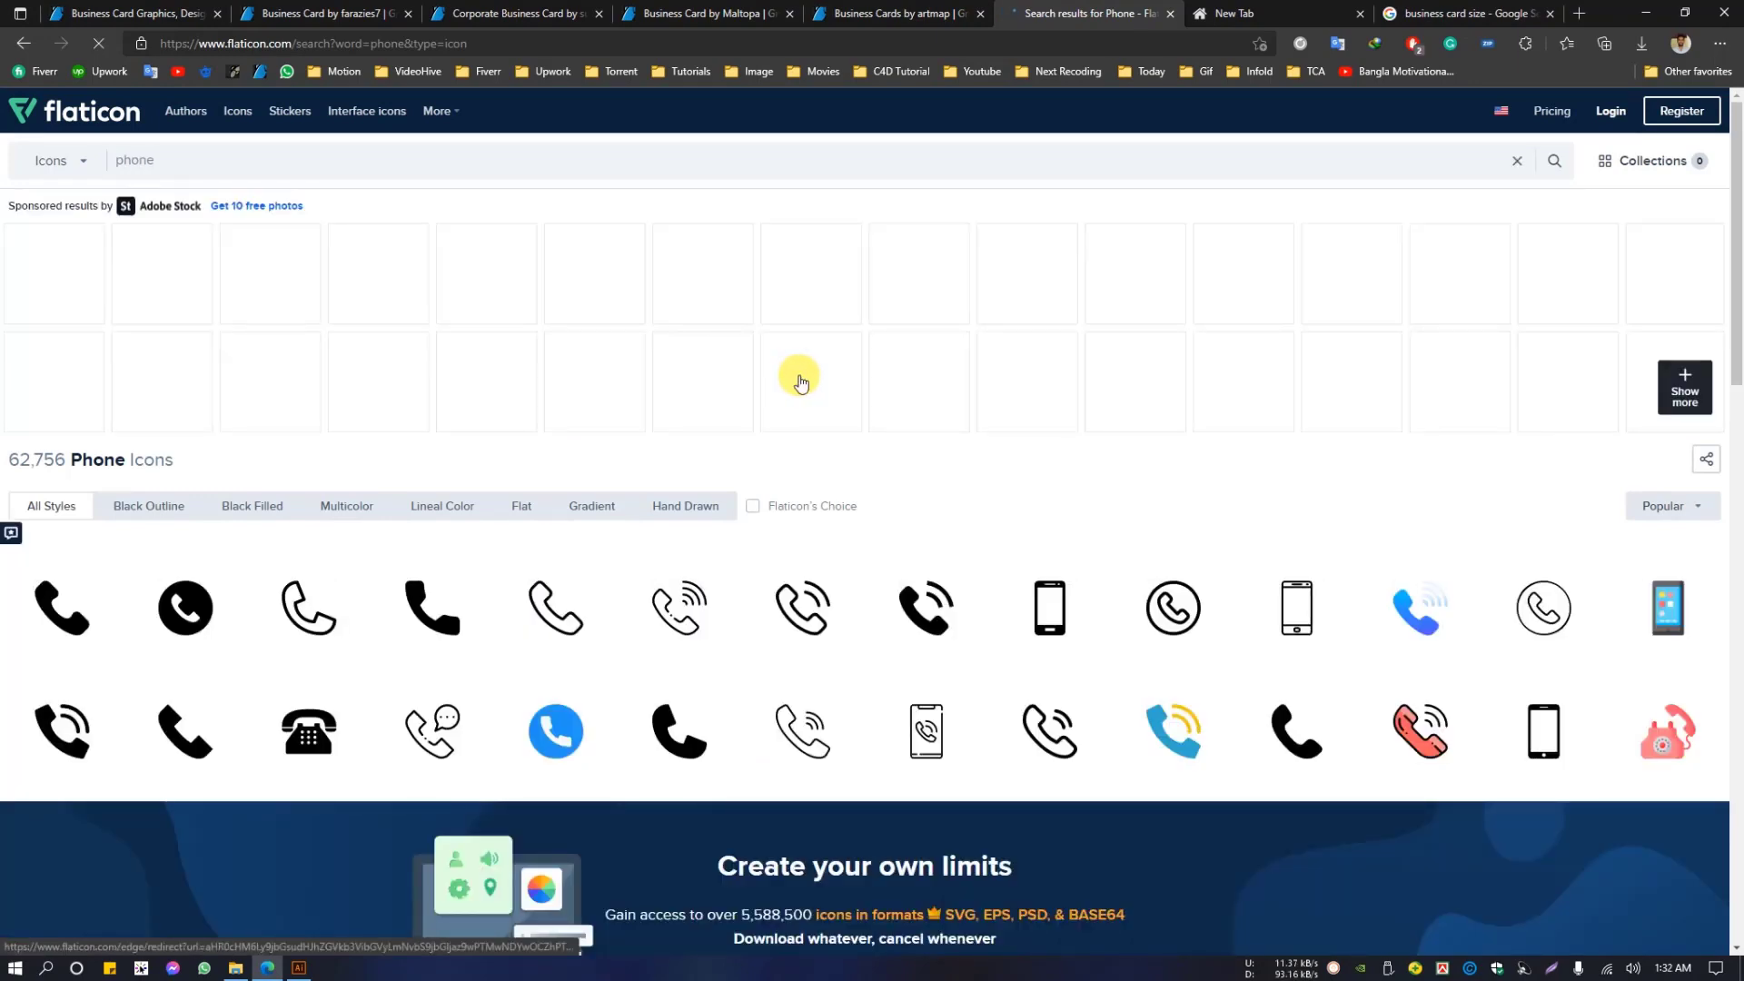
pyautogui.scroll(-3, 804, 372)
pyautogui.scroll(3, 491, 454)
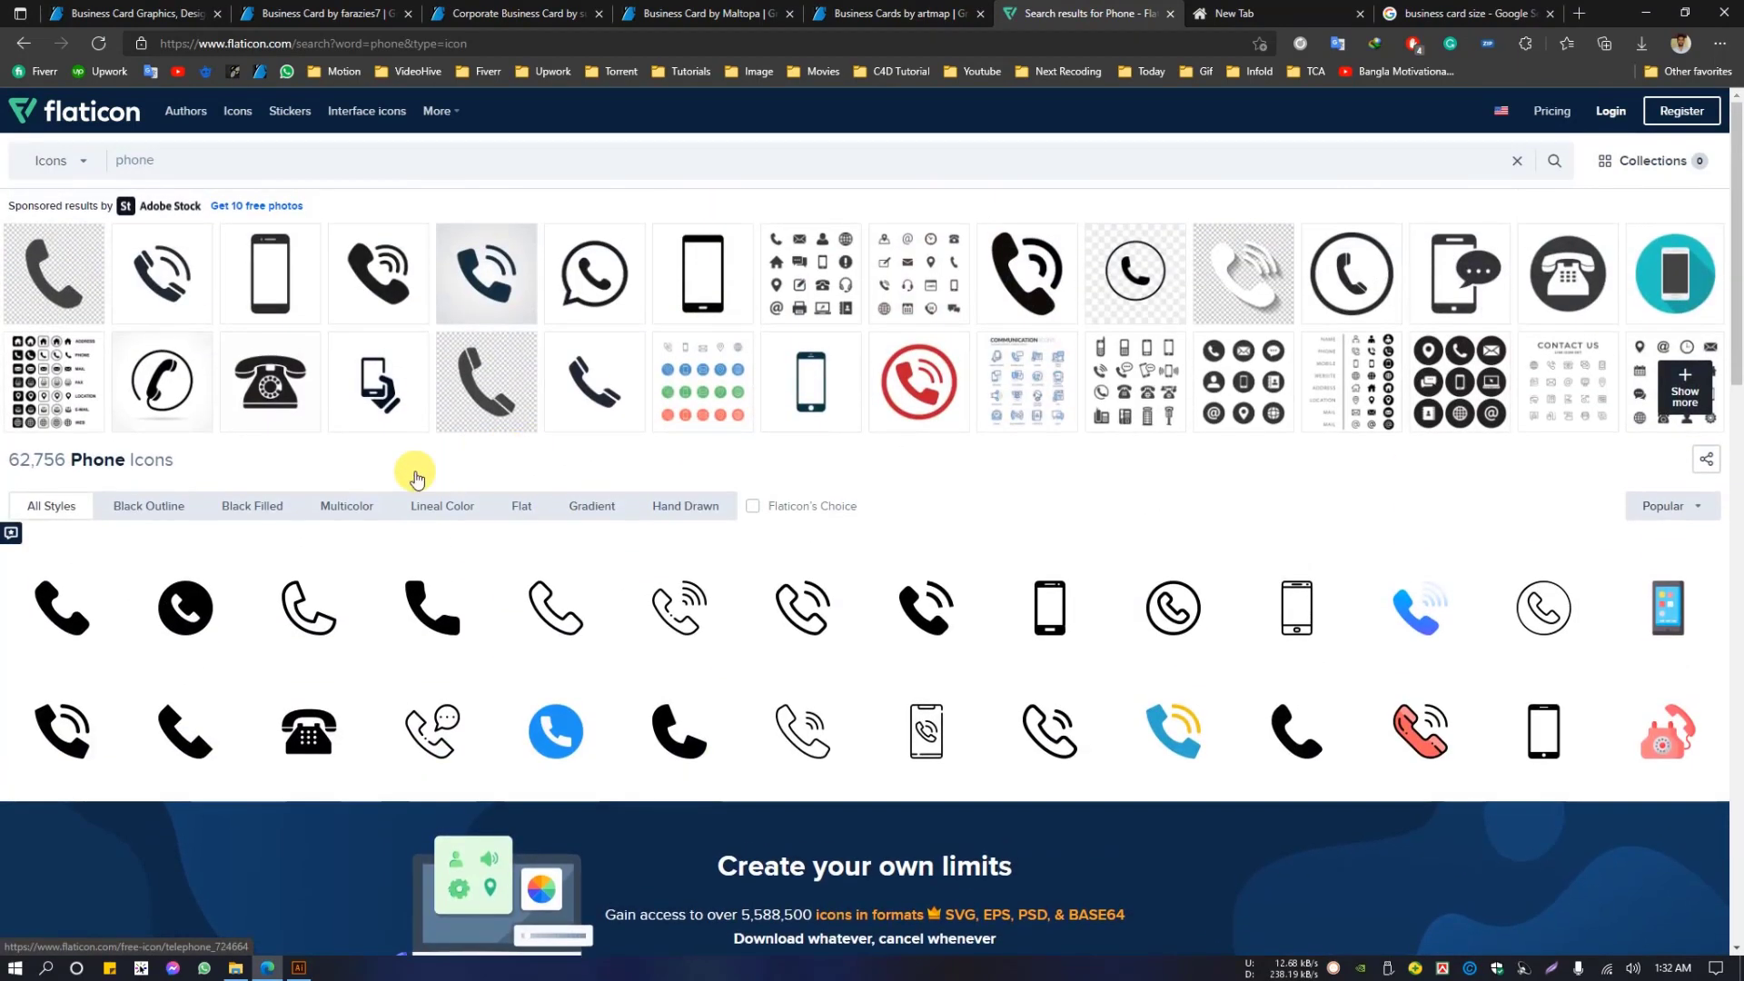
pyautogui.scroll(-1, 545, 470)
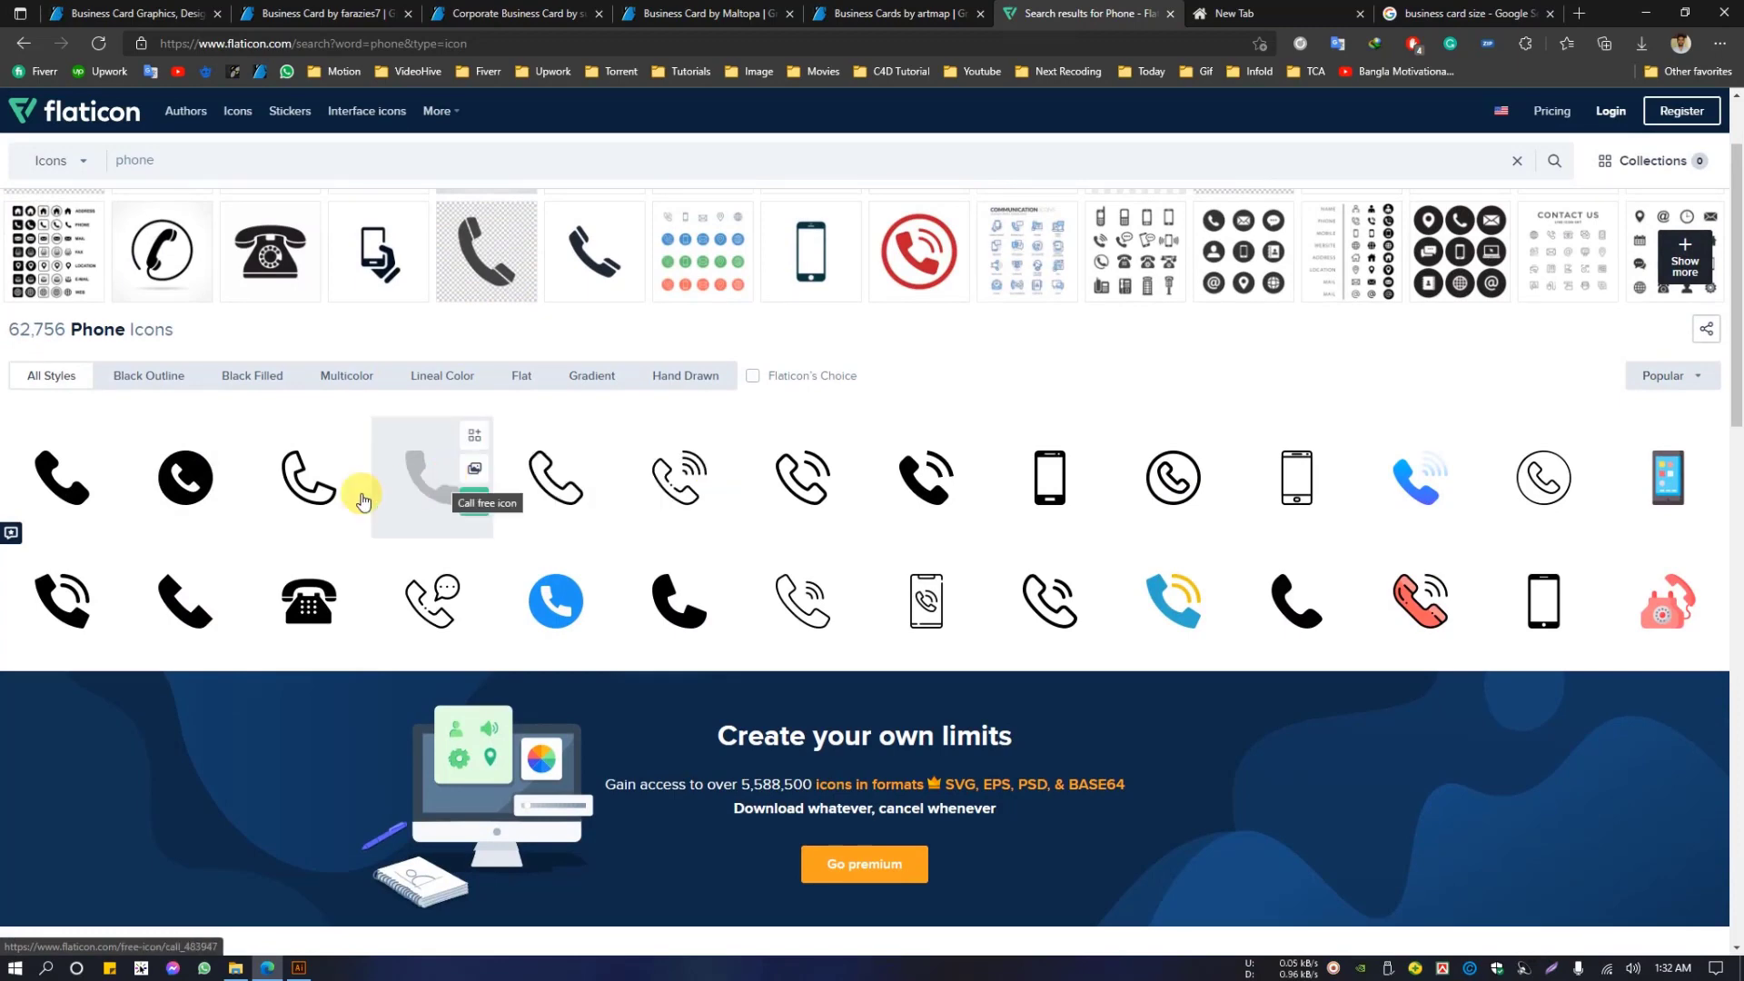
pyautogui.scroll(-4, 458, 445)
pyautogui.scroll(-1, 466, 617)
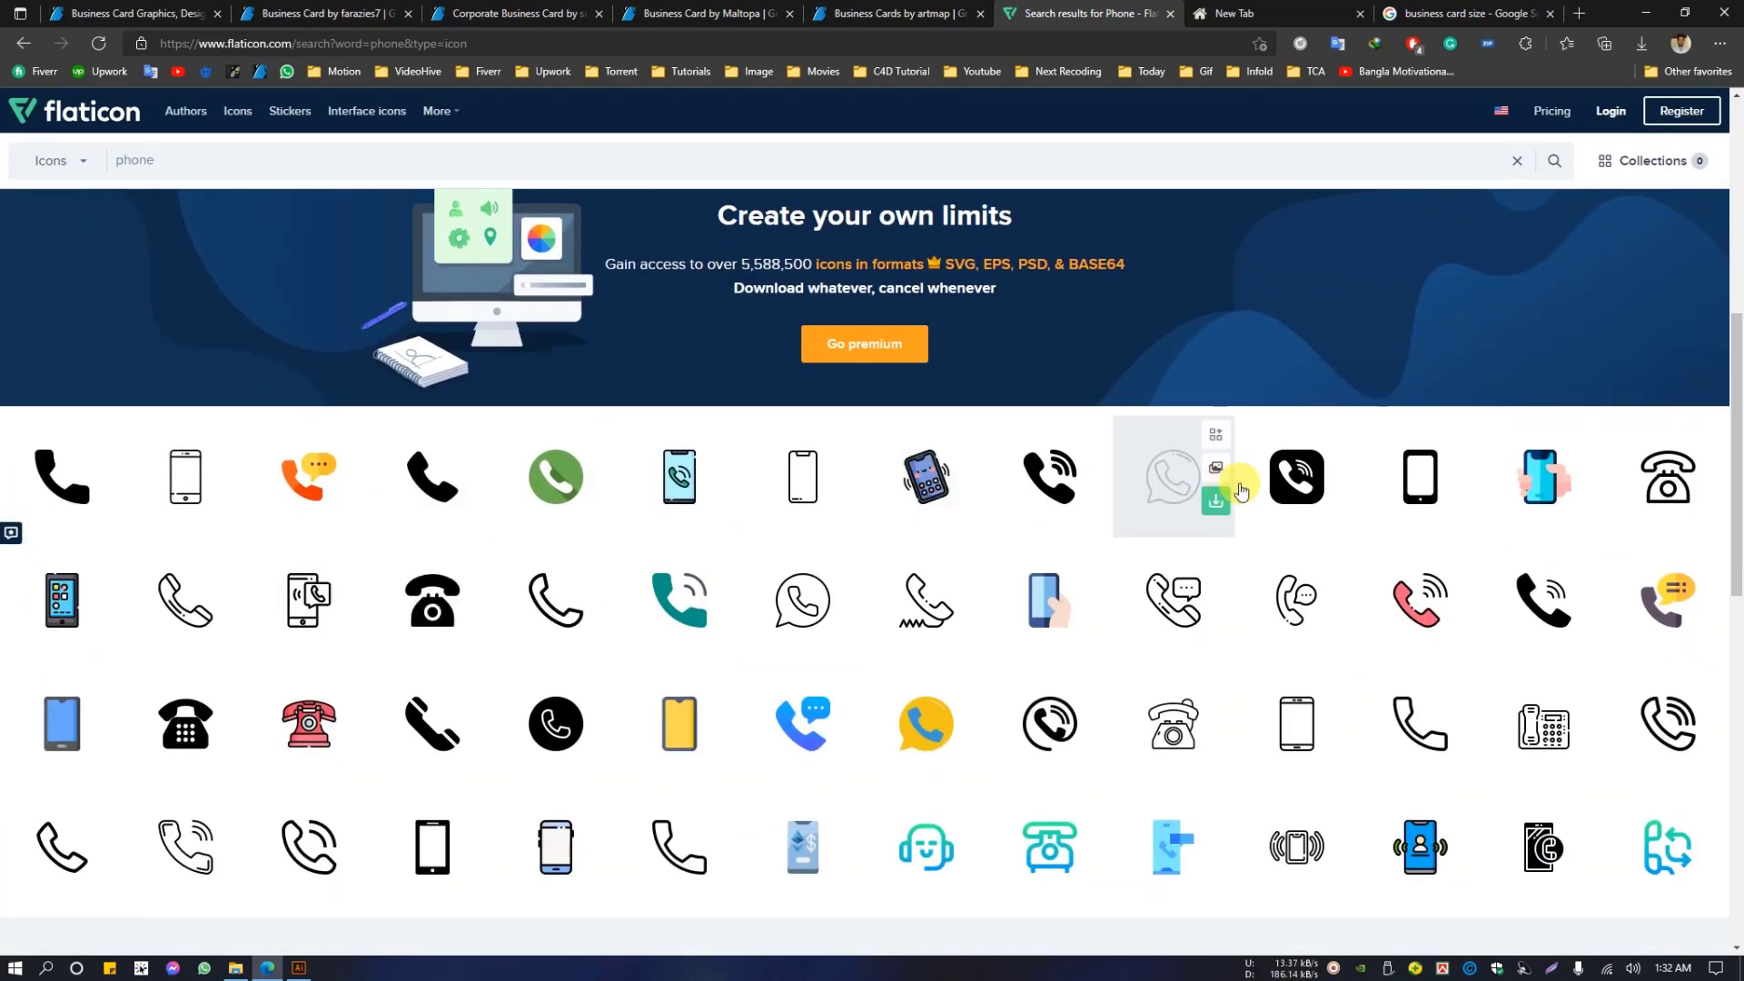
pyautogui.click(1645, 13)
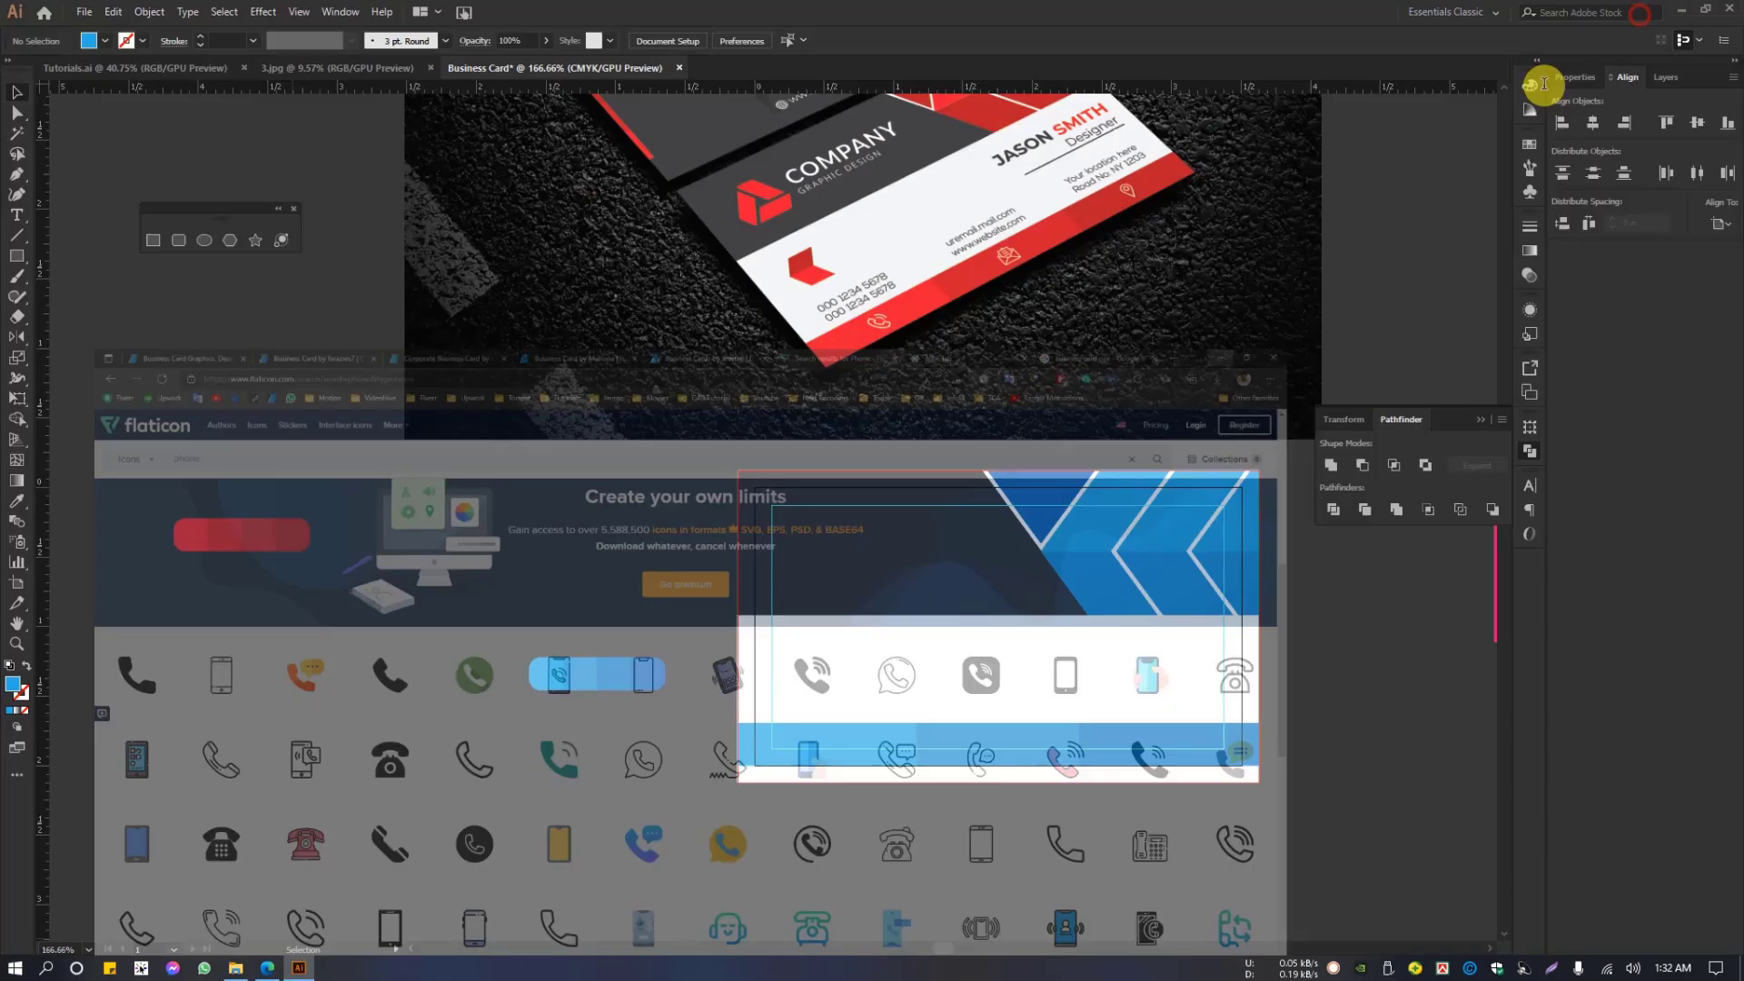
# Bring the phone, envelope and pin icons from Tutorials.ai onto the card's blue bottom band
pyautogui.click(168, 73)
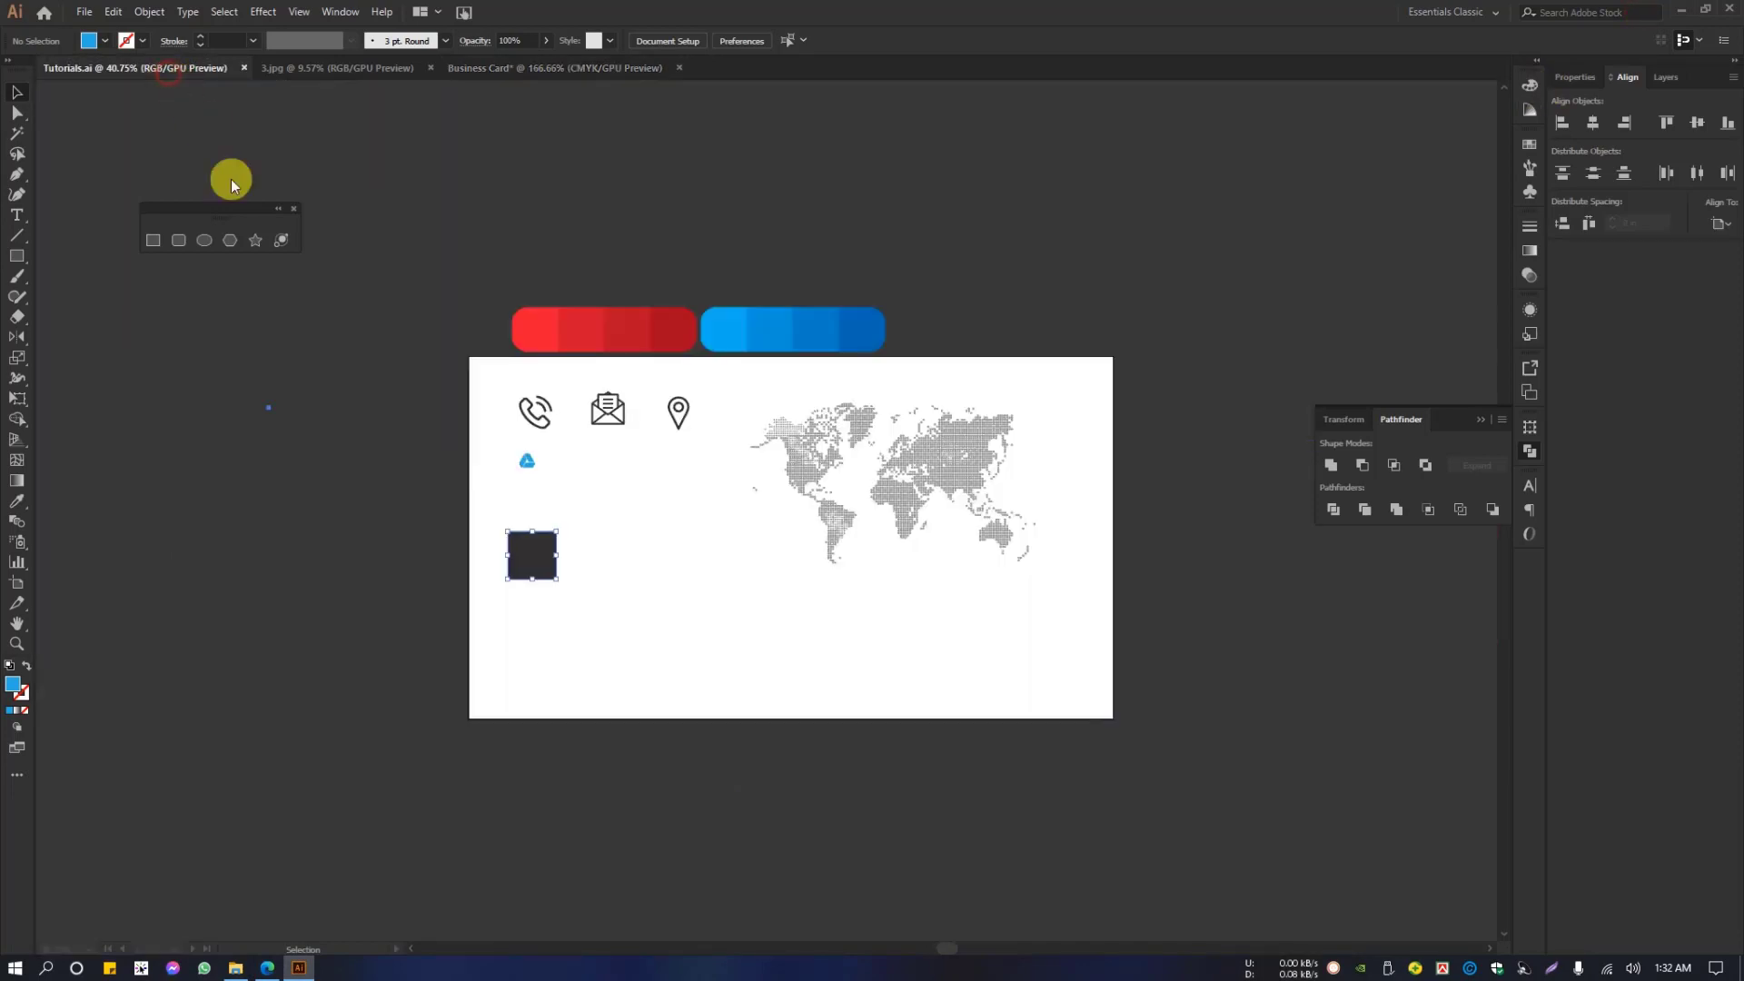
pyautogui.moveTo(686, 416); pyautogui.dragTo(693, 417)
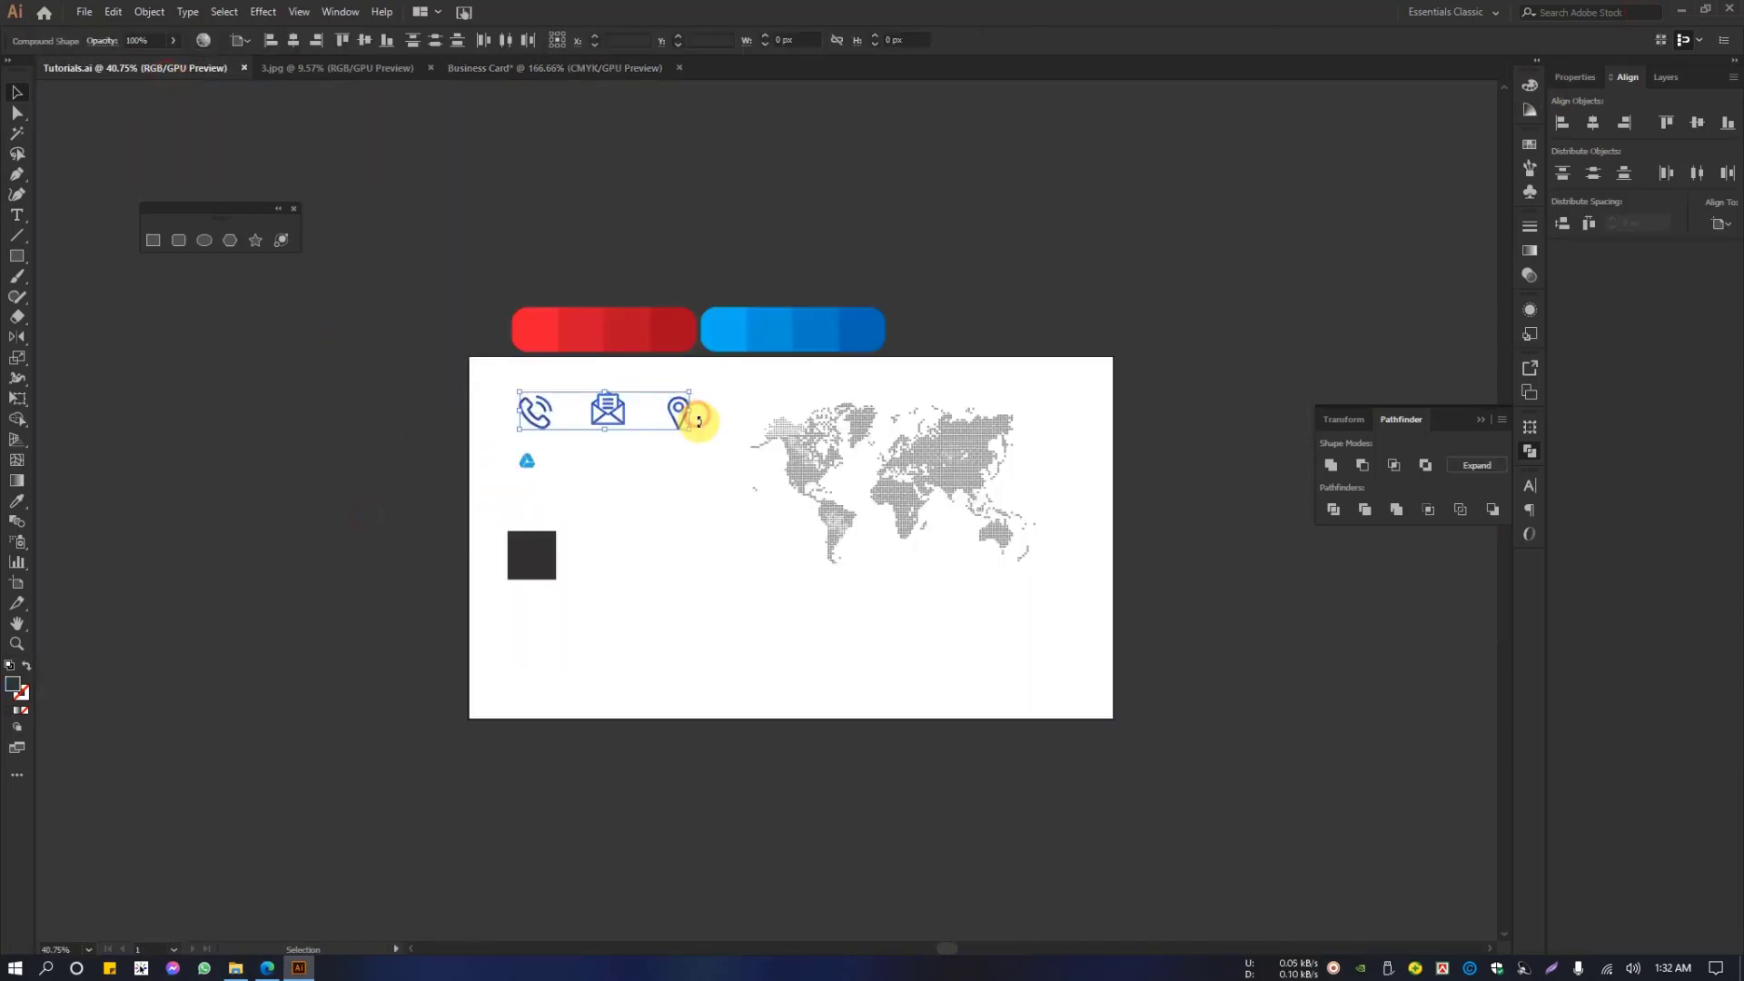
pyautogui.moveTo(490, 79); pyautogui.dragTo(657, 799)
pyautogui.moveTo(699, 688); pyautogui.dragTo(359, 811)
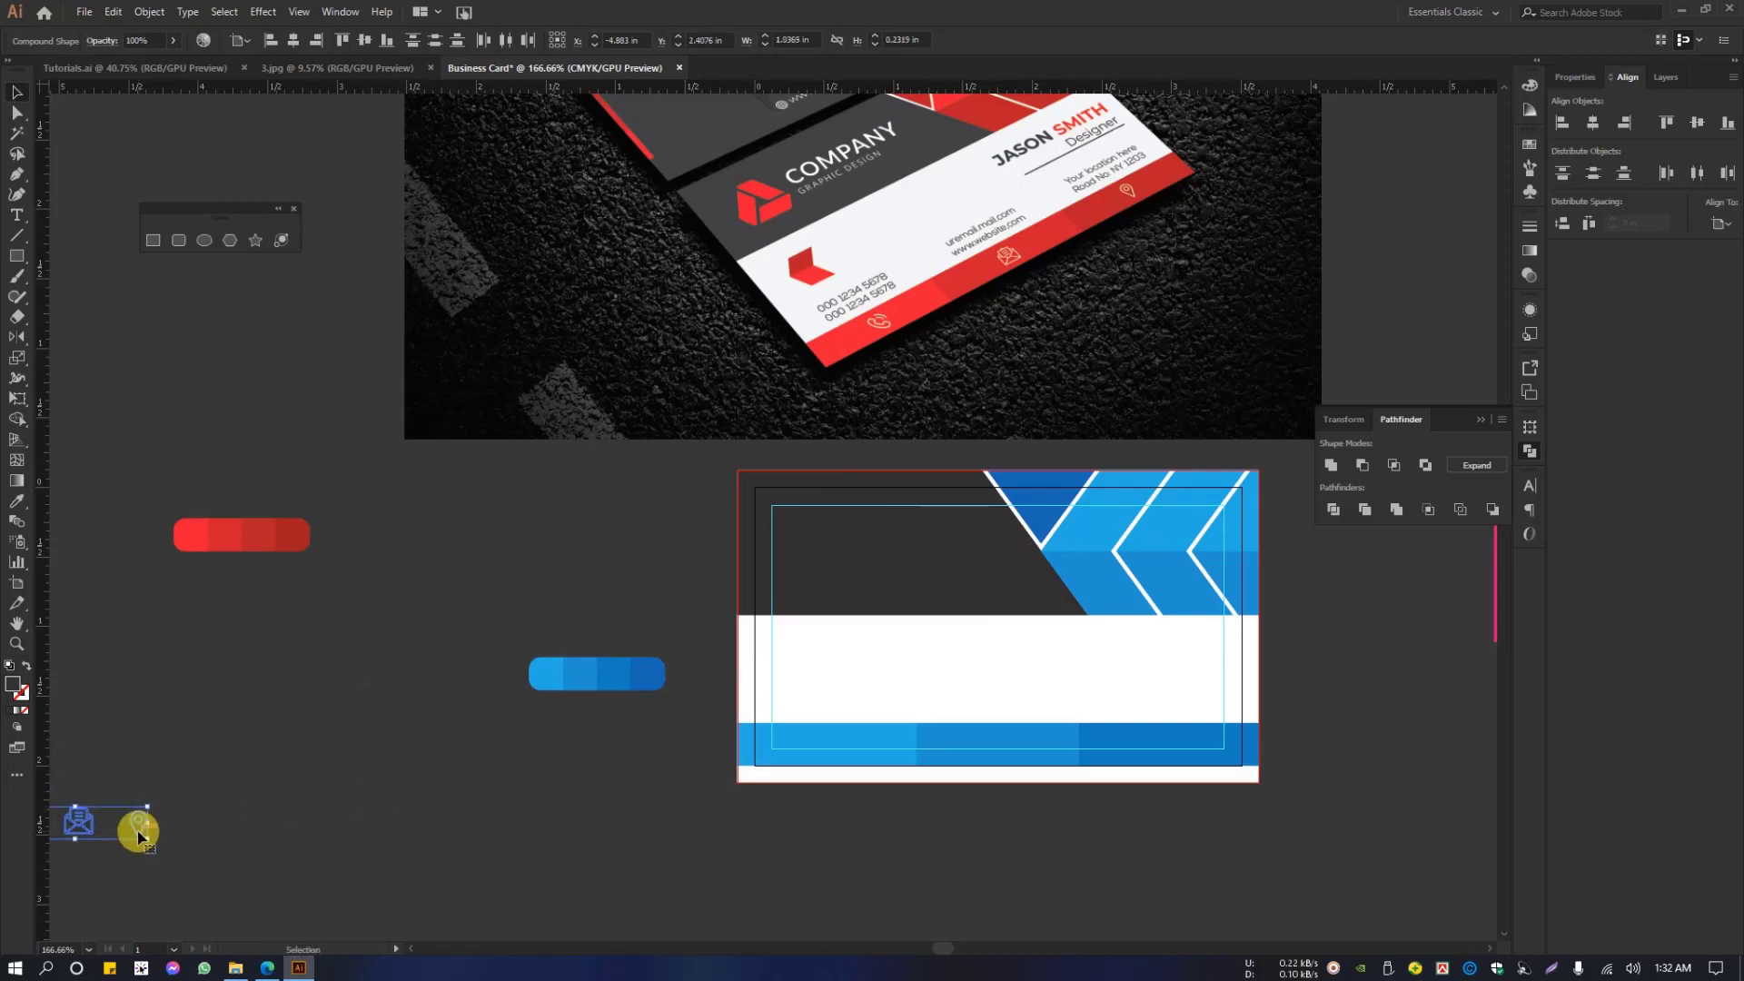
pyautogui.moveTo(140, 837); pyautogui.dragTo(968, 749)
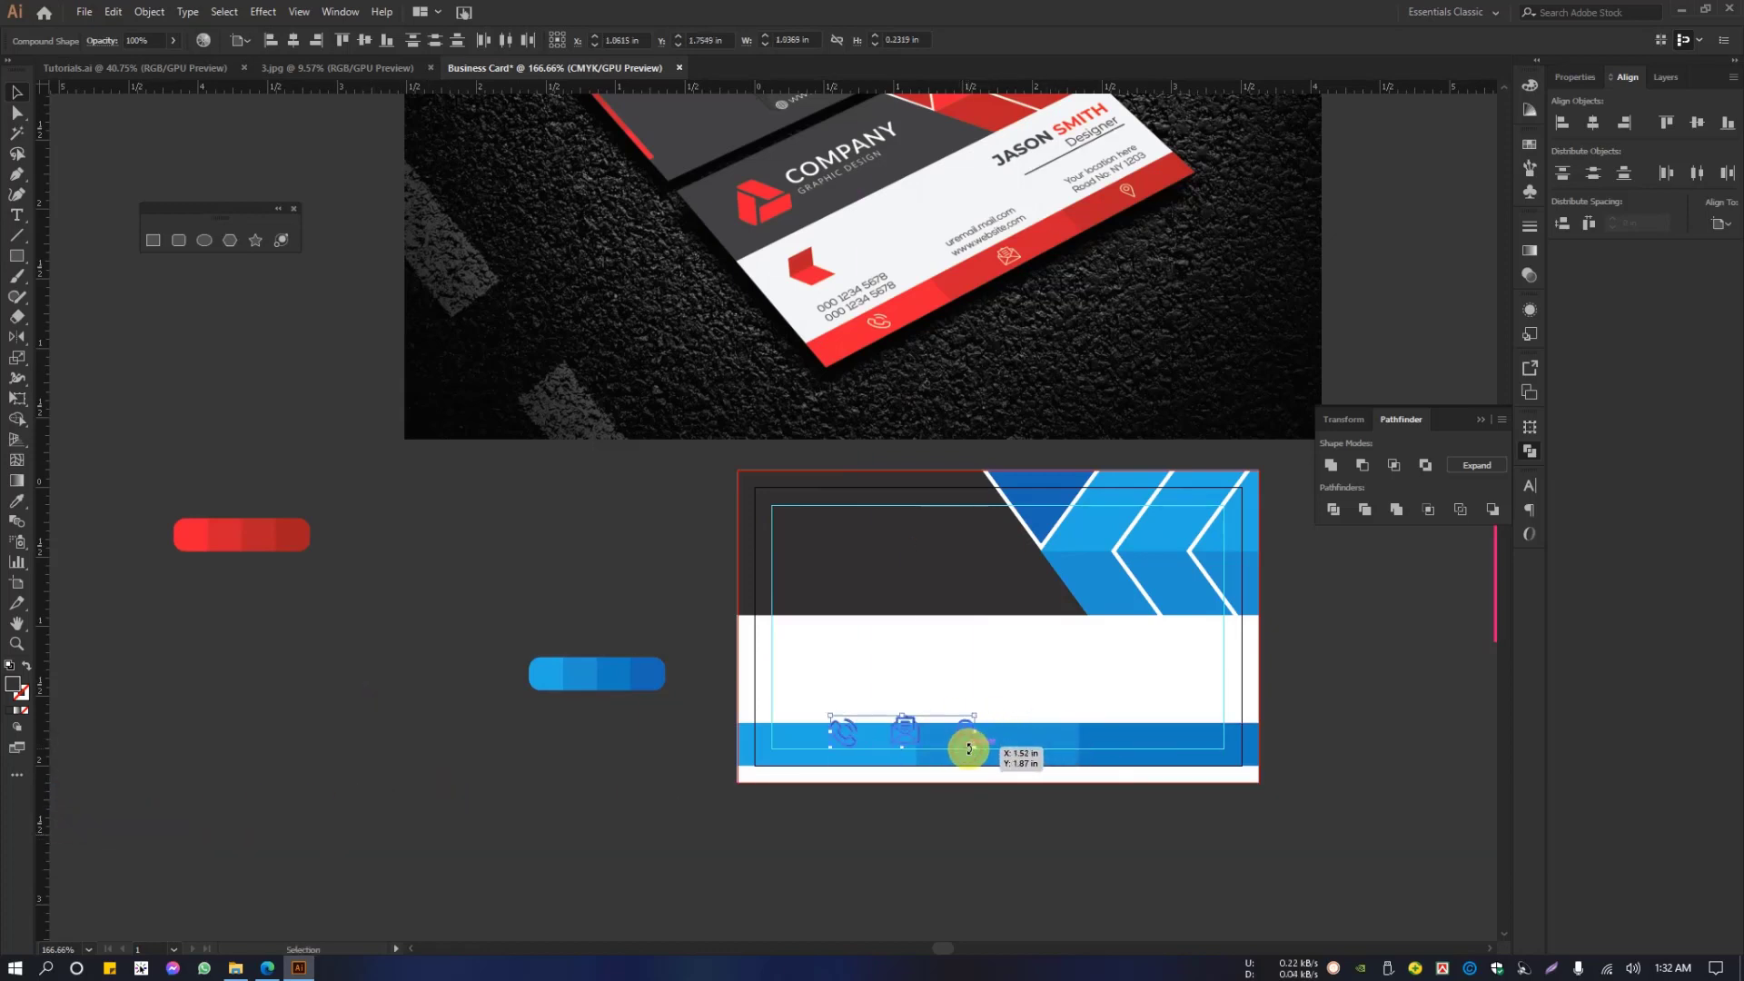
# Scale the icon group down, nudge it into place, and recolor it white with the Eyedropper
pyautogui.scroll(5, 944, 731)
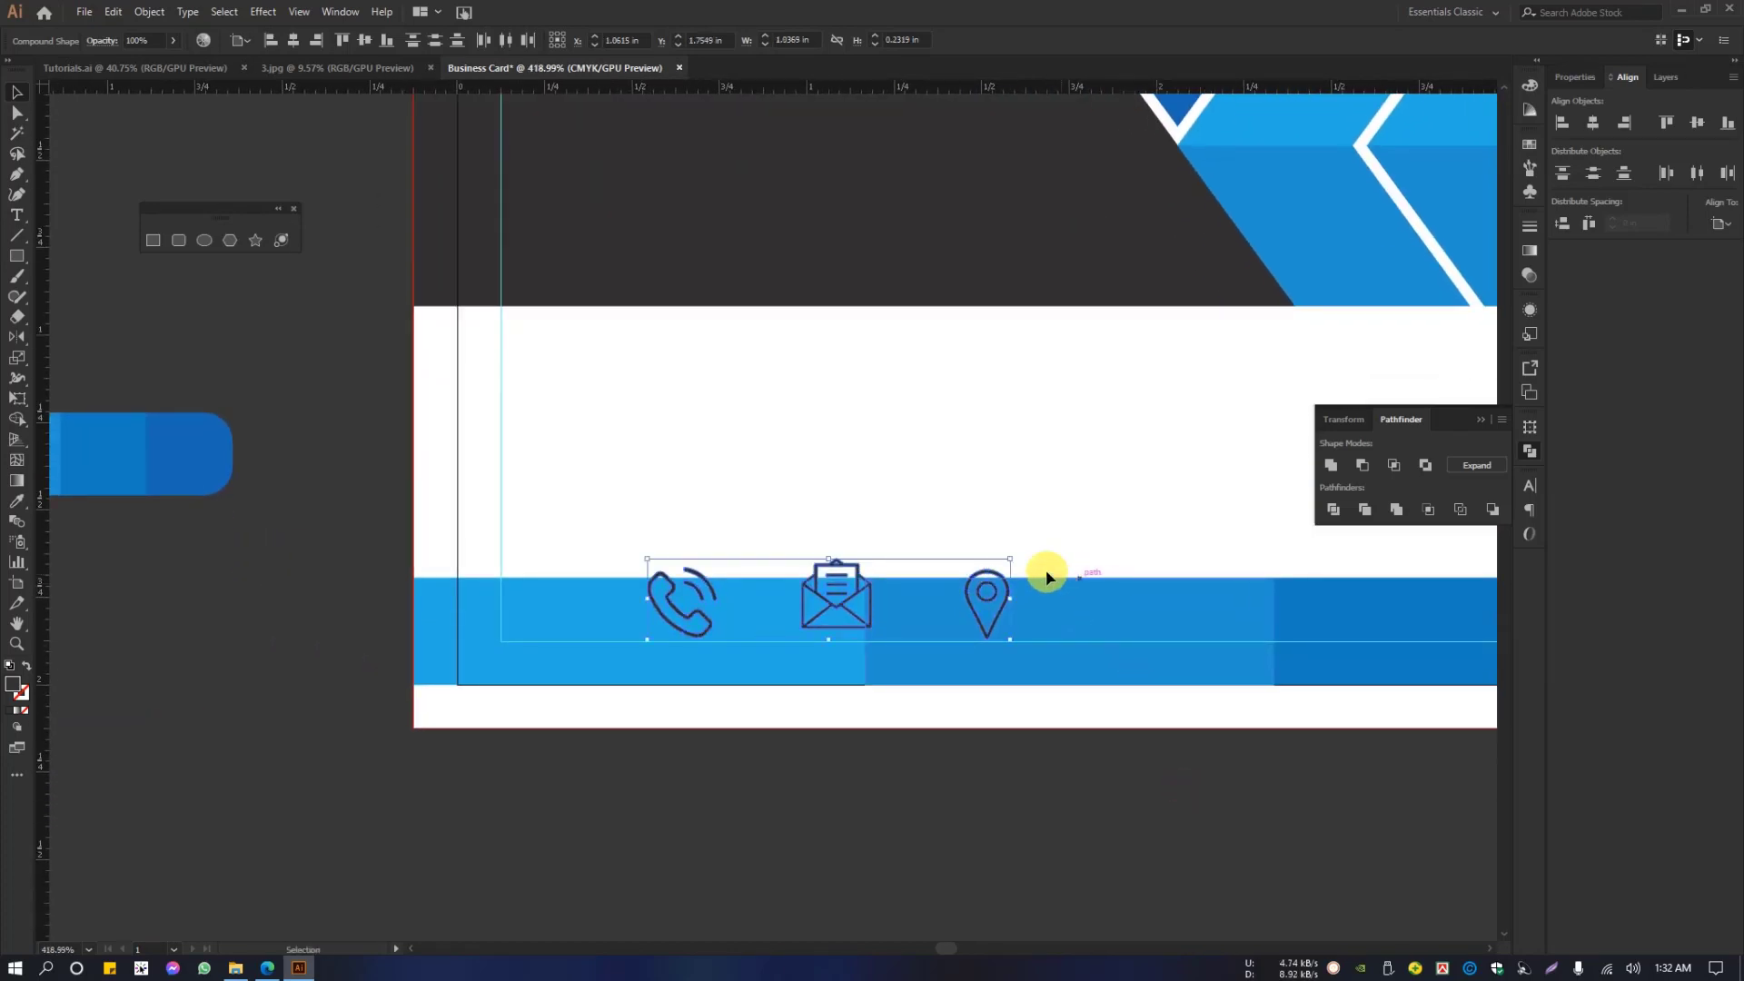
pyautogui.moveTo(1012, 560); pyautogui.dragTo(945, 572)
pyautogui.moveTo(787, 608); pyautogui.dragTo(779, 611)
pyautogui.scroll(-3, 767, 599)
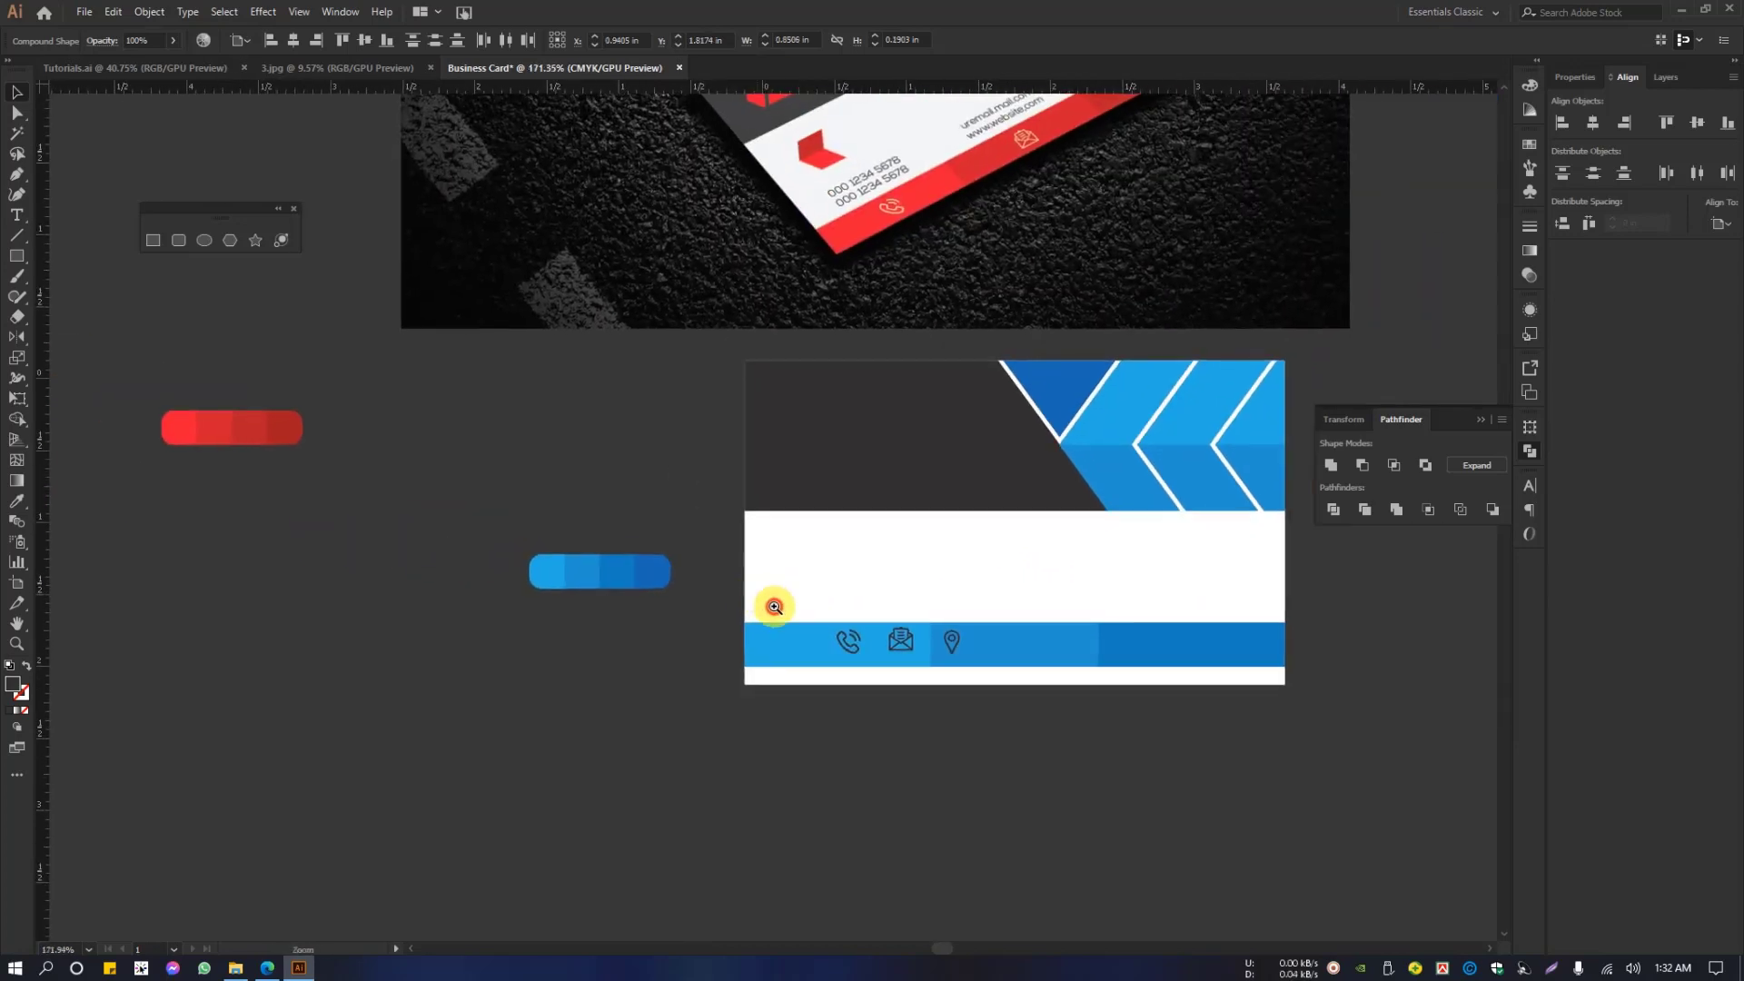
pyautogui.scroll(-1, 845, 608)
pyautogui.scroll(3, 888, 609)
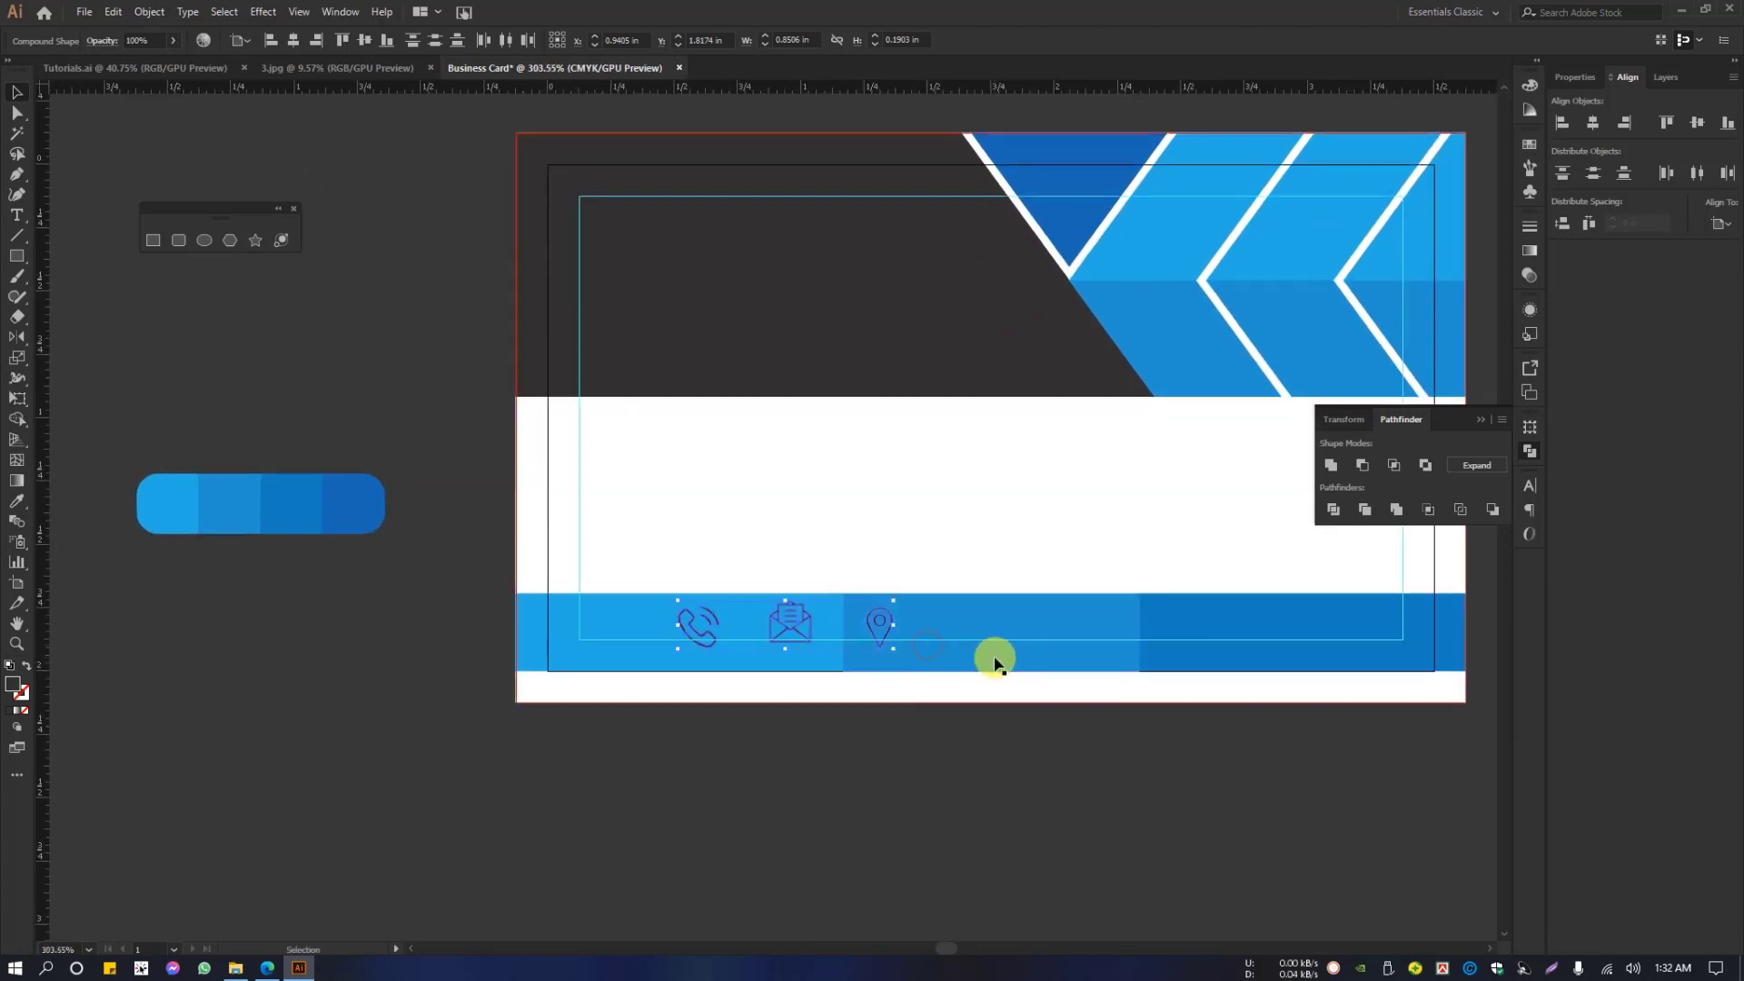
pyautogui.press('i')
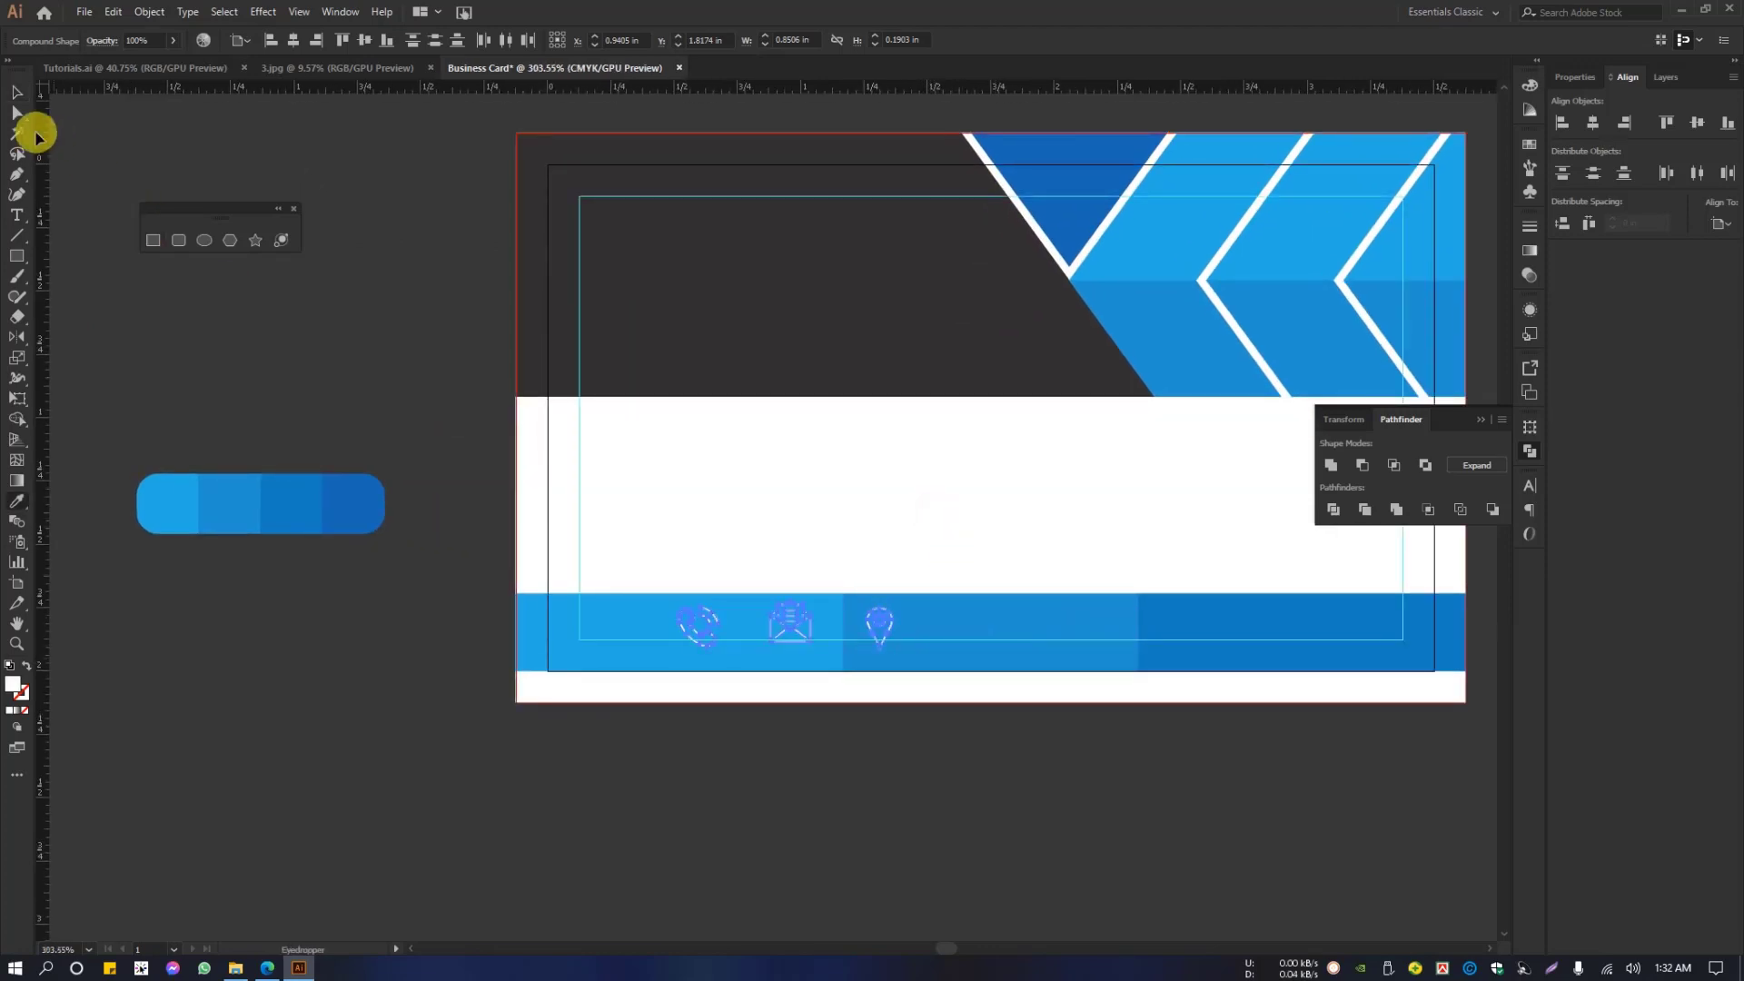
pyautogui.click(13, 93)
pyautogui.click(335, 690)
# Spread the icons out, moving the envelope to the middle section and the pin to the right
pyautogui.scroll(2, 720, 728)
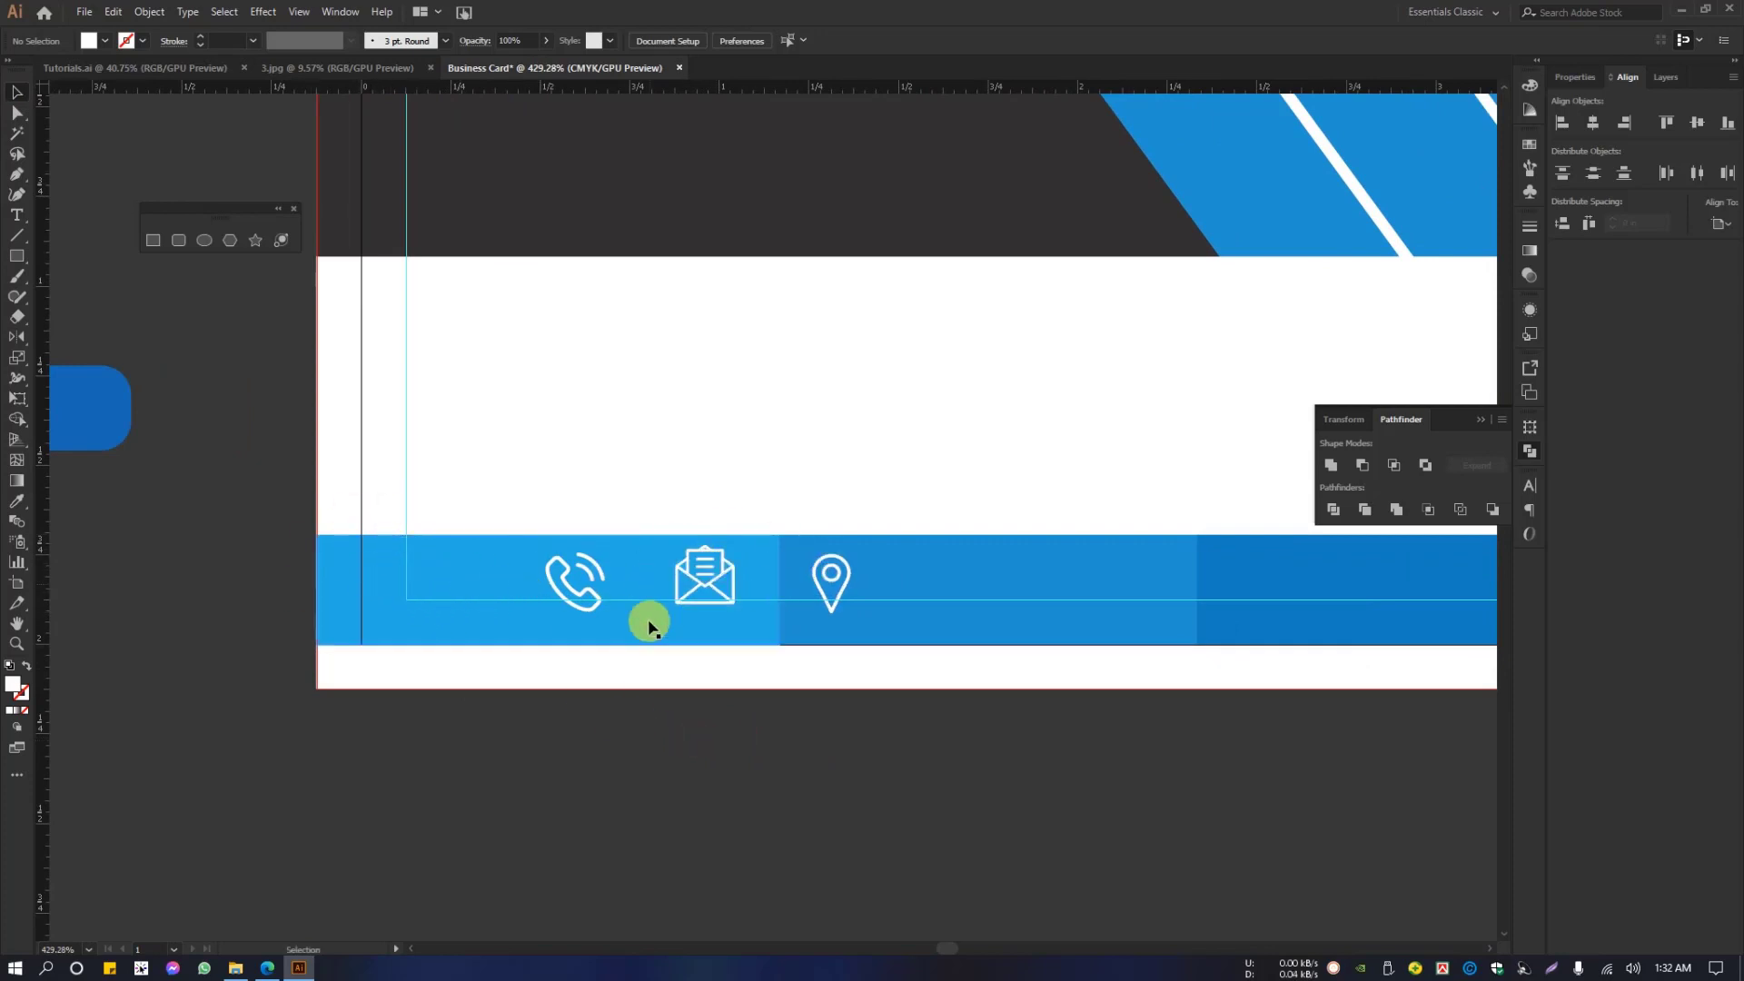
pyautogui.scroll(-1, 730, 668)
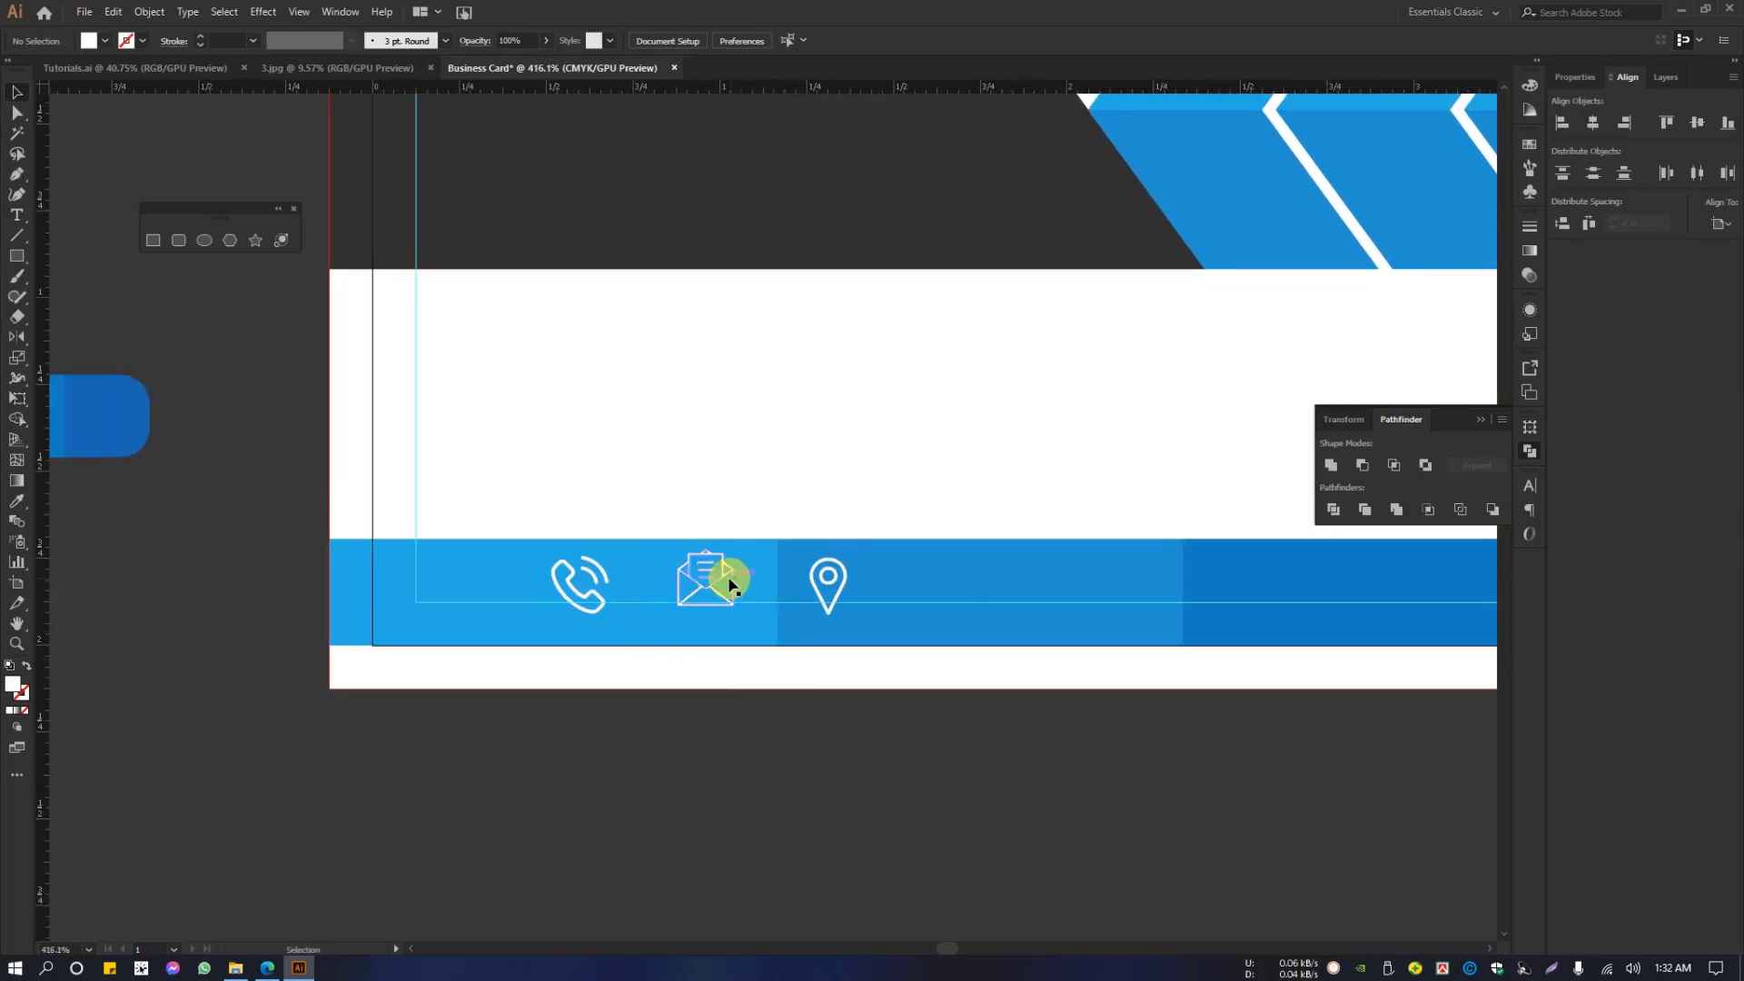
pyautogui.moveTo(729, 581); pyautogui.dragTo(972, 584)
pyautogui.moveTo(844, 584); pyautogui.dragTo(1273, 584)
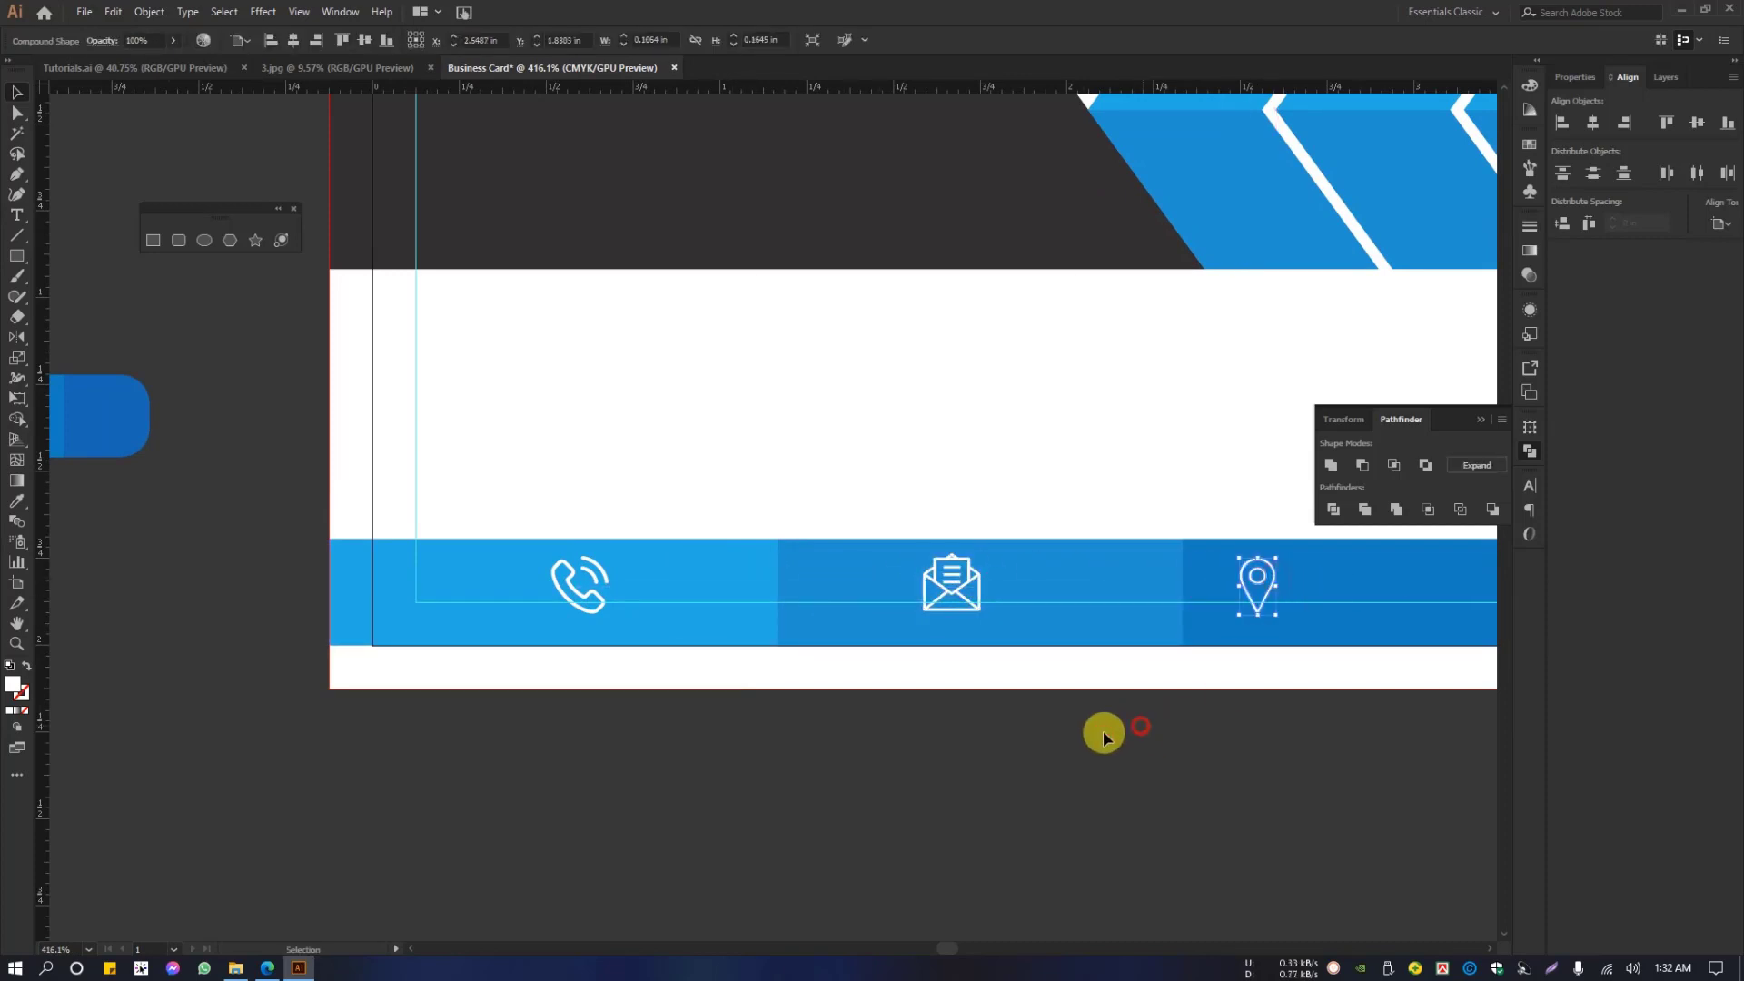
pyautogui.click(1105, 732)
pyautogui.scroll(1, 534, 570)
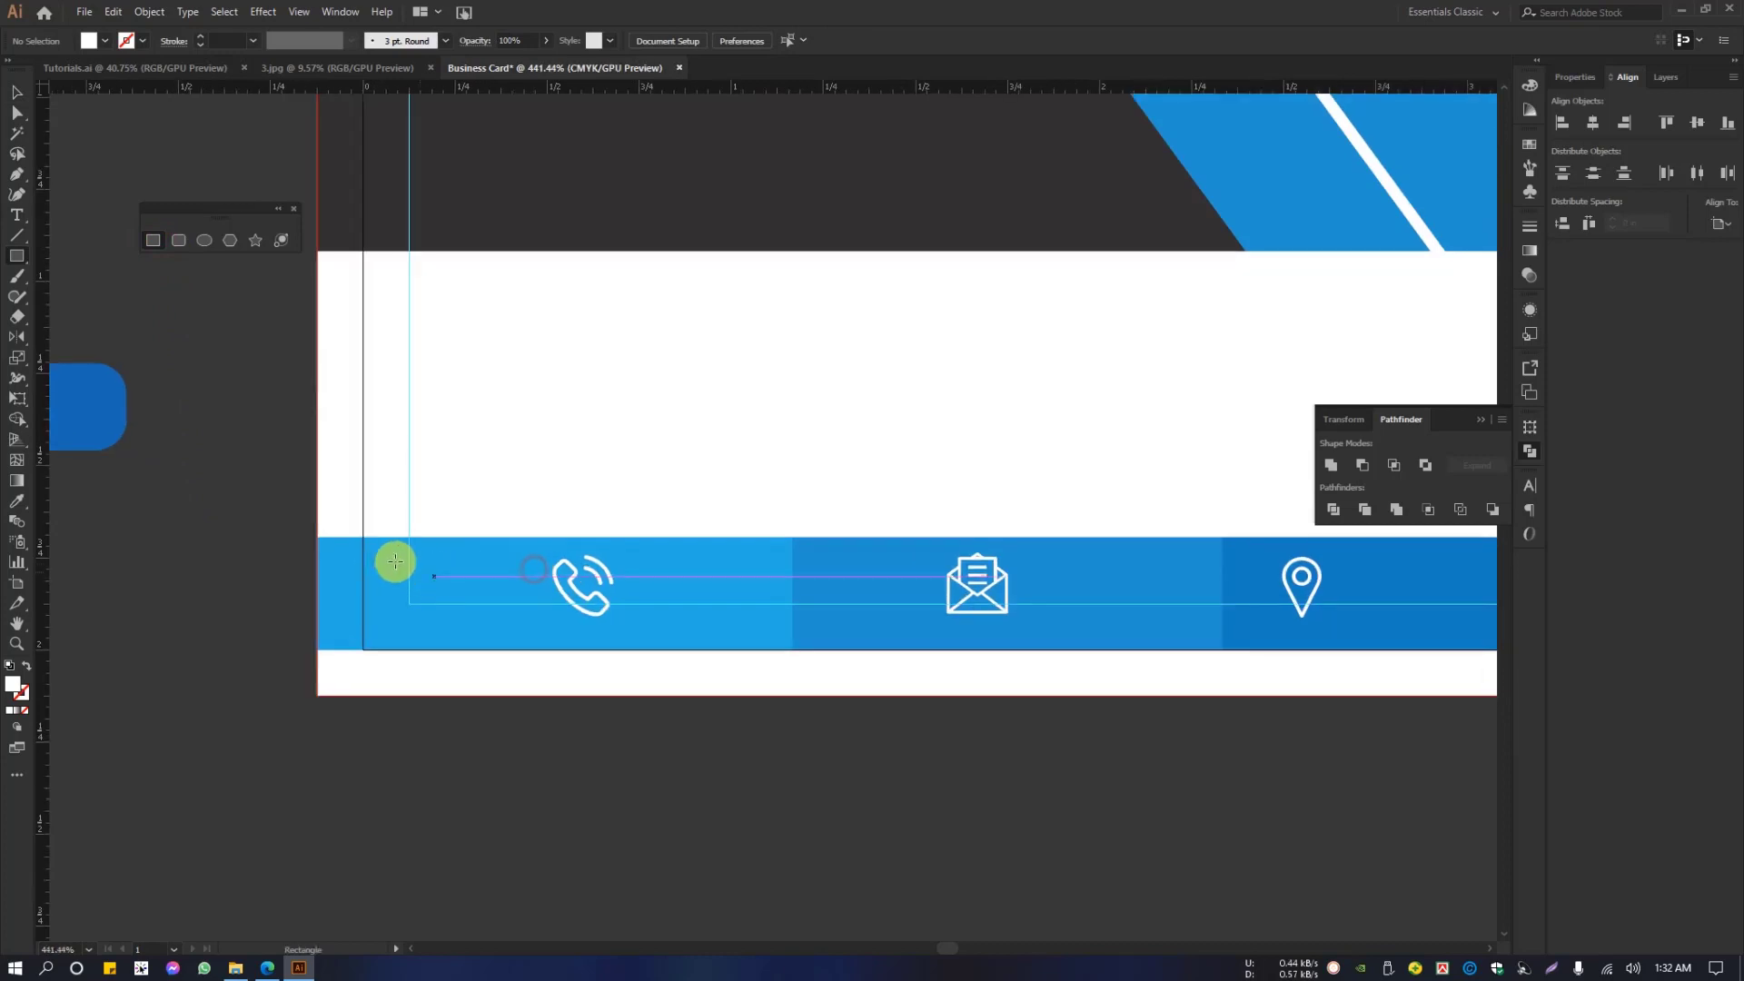
# Draw a rectangle, fill it red from Swatches, and move it off the card to the lower left
pyautogui.moveTo(365, 537)
pyautogui.mouseDown()
pyautogui.moveTo(390, 591)
pyautogui.moveTo(467, 654)
pyautogui.moveTo(793, 649)
pyautogui.mouseUp()
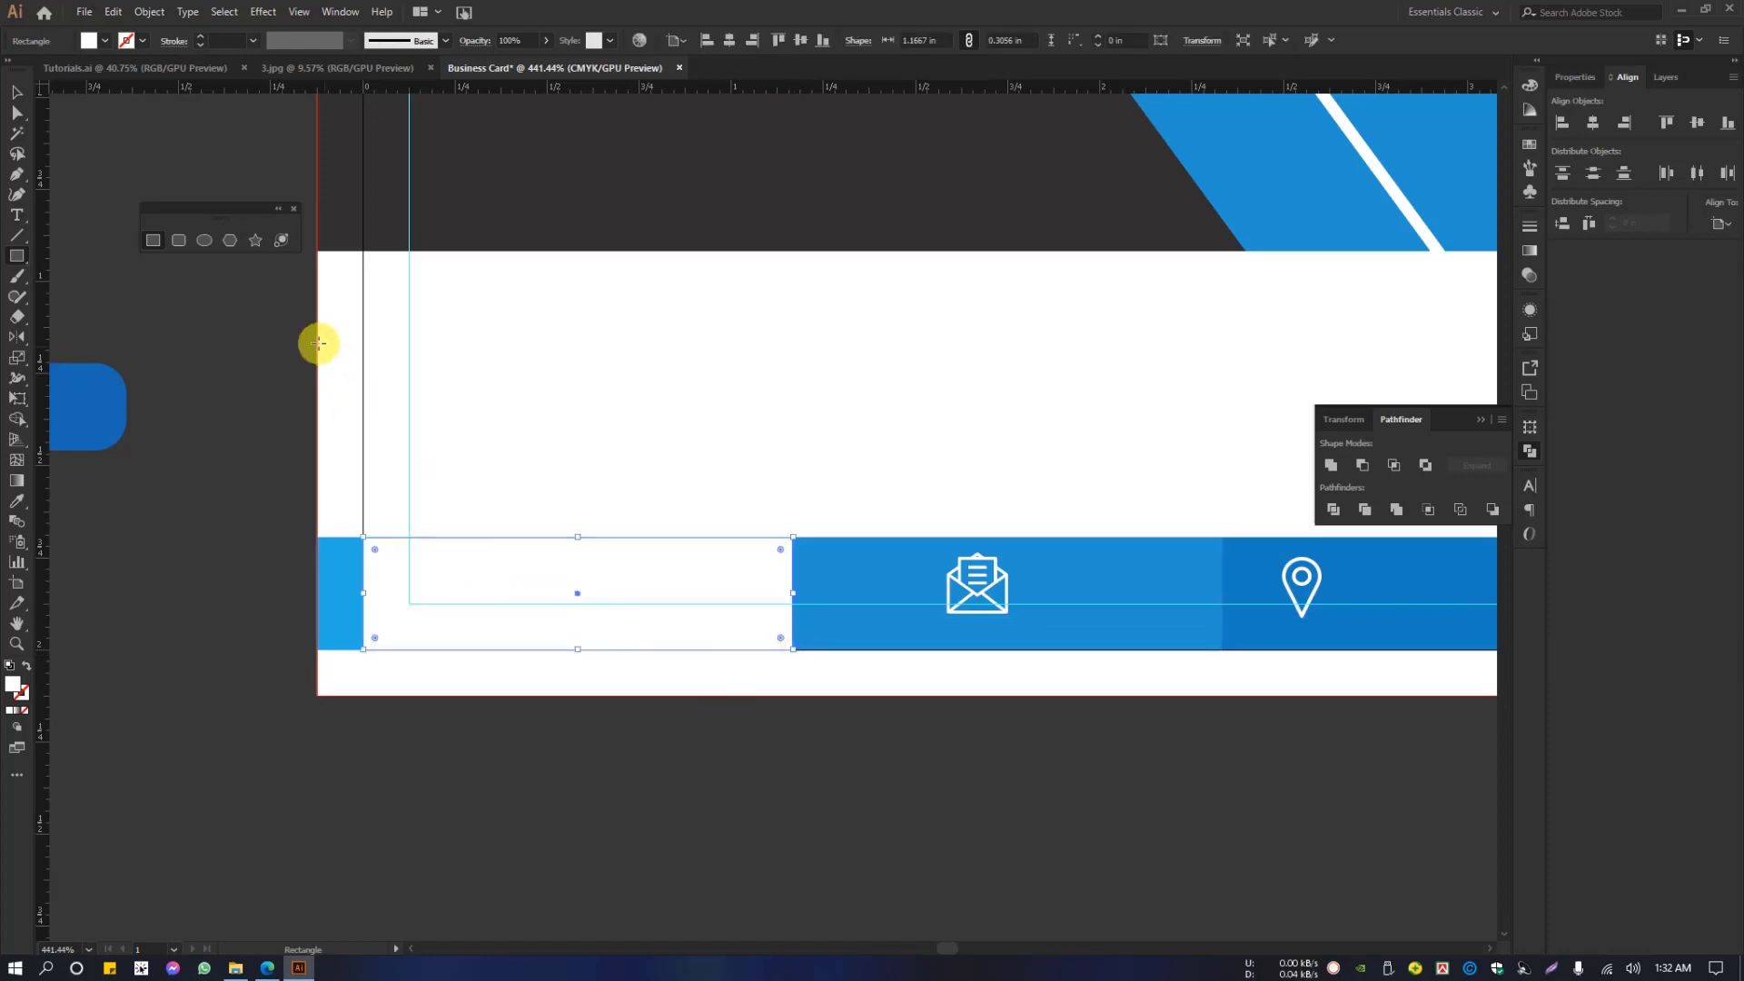
pyautogui.press('v')
pyautogui.keyDown('alt'); pyautogui.scroll(-3, 636, 436); pyautogui.keyUp('alt')
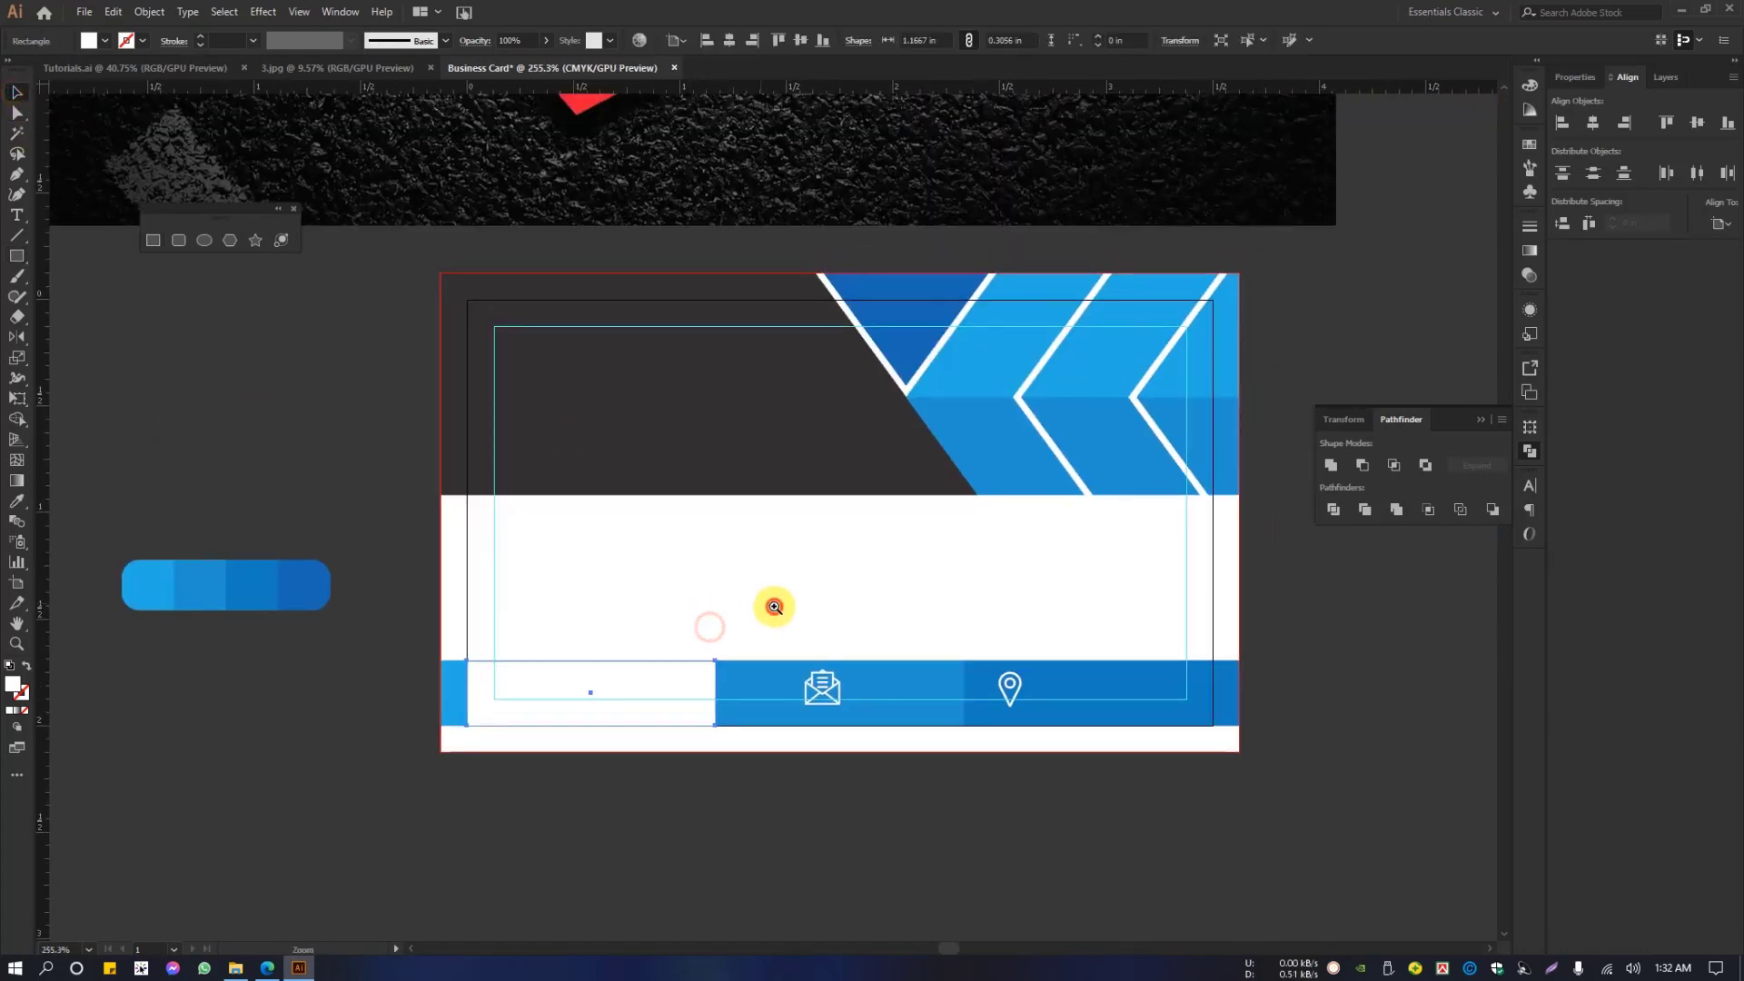
pyautogui.click(1529, 144)
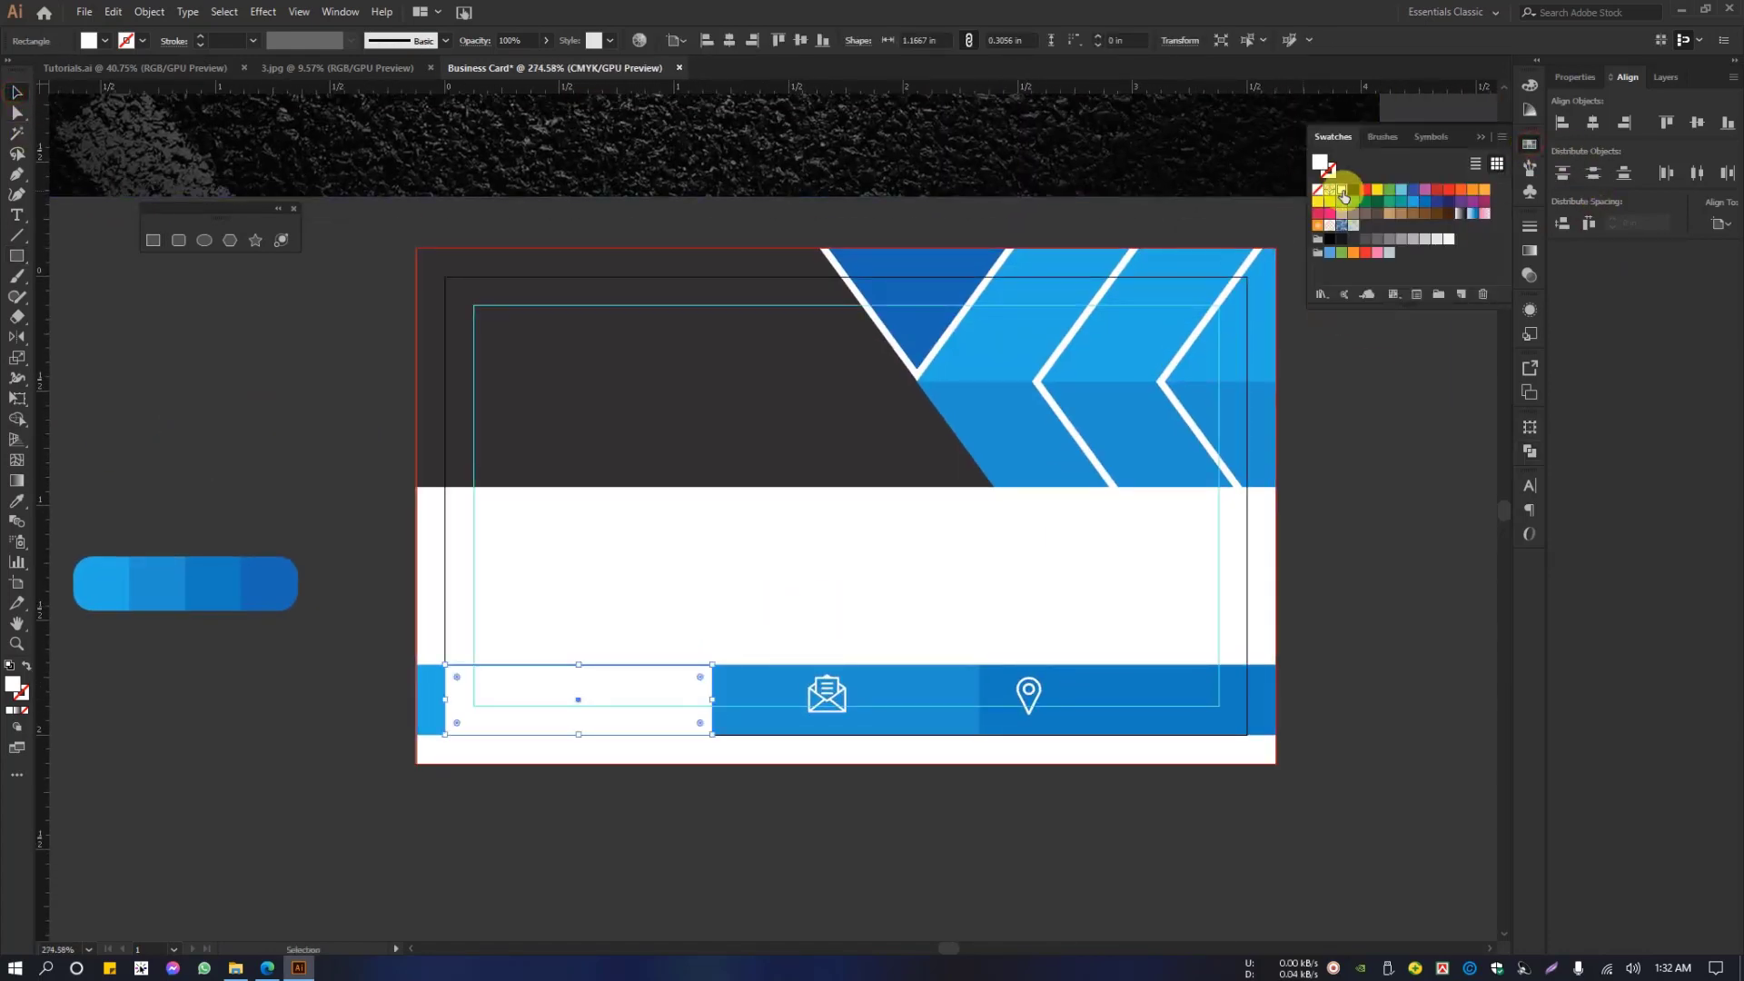
pyautogui.click(1367, 190)
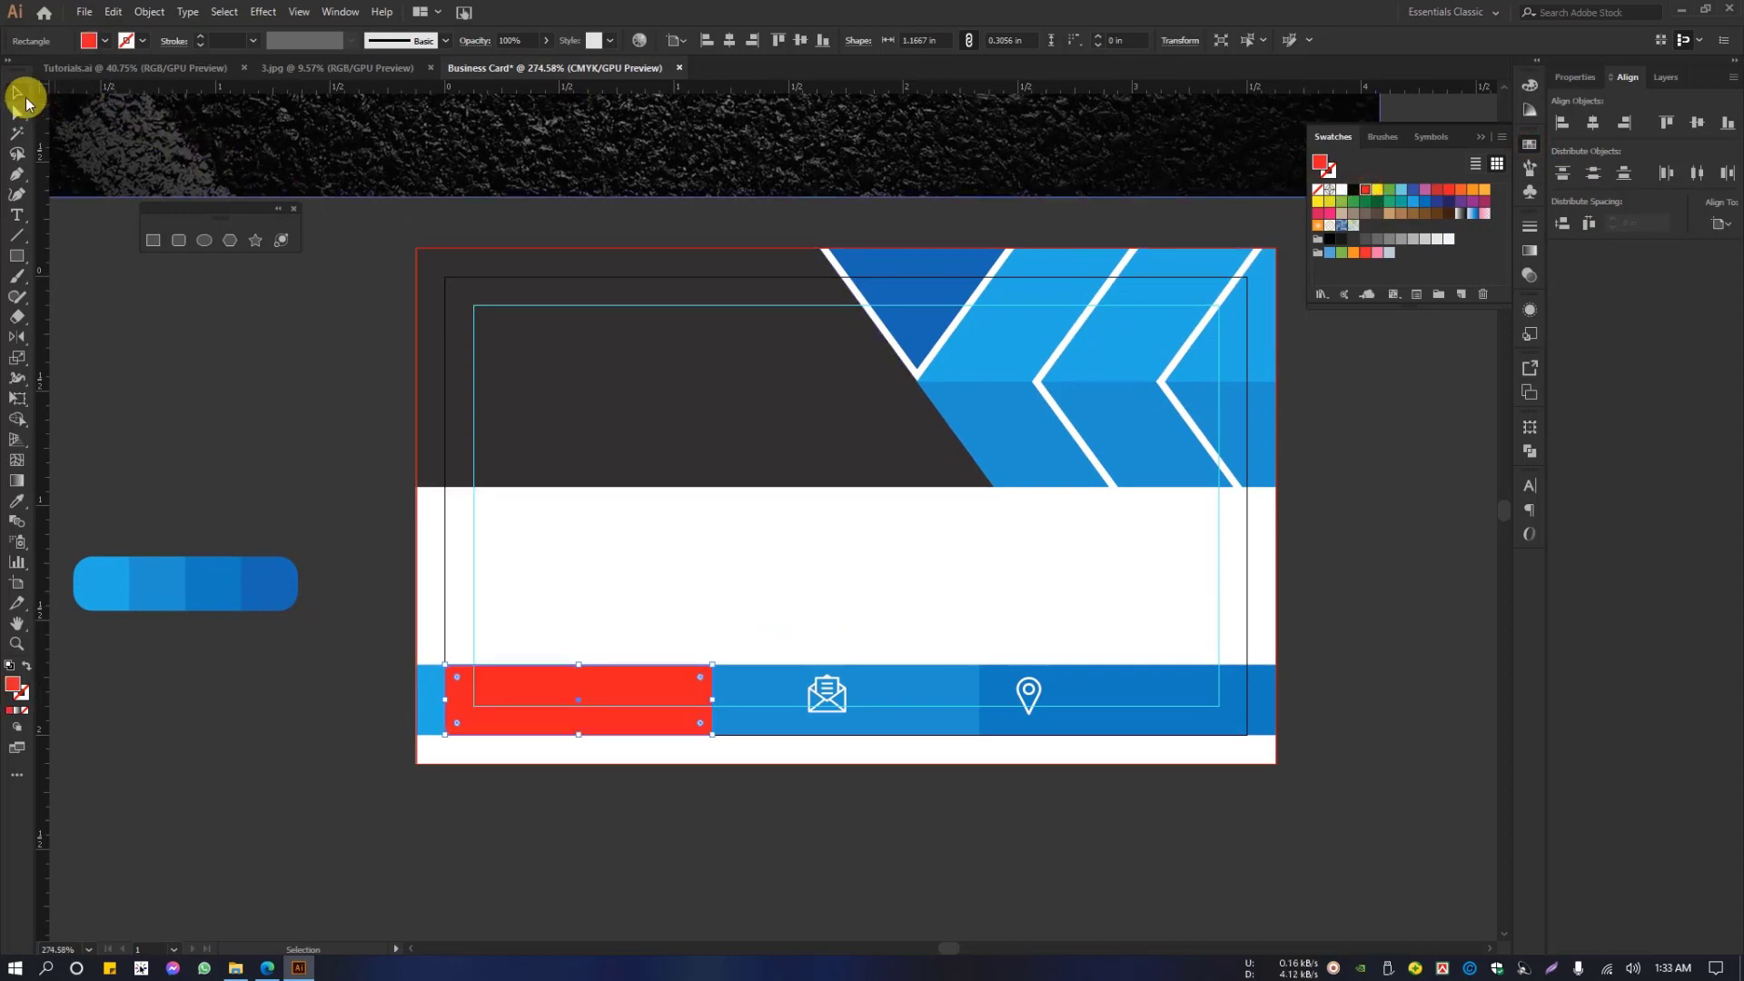
pyautogui.keyDown('alt'); pyautogui.scroll(1, 576, 759); pyautogui.keyUp('alt')
pyautogui.scroll(-3, 576, 760)
pyautogui.moveTo(615, 591); pyautogui.dragTo(266, 727)
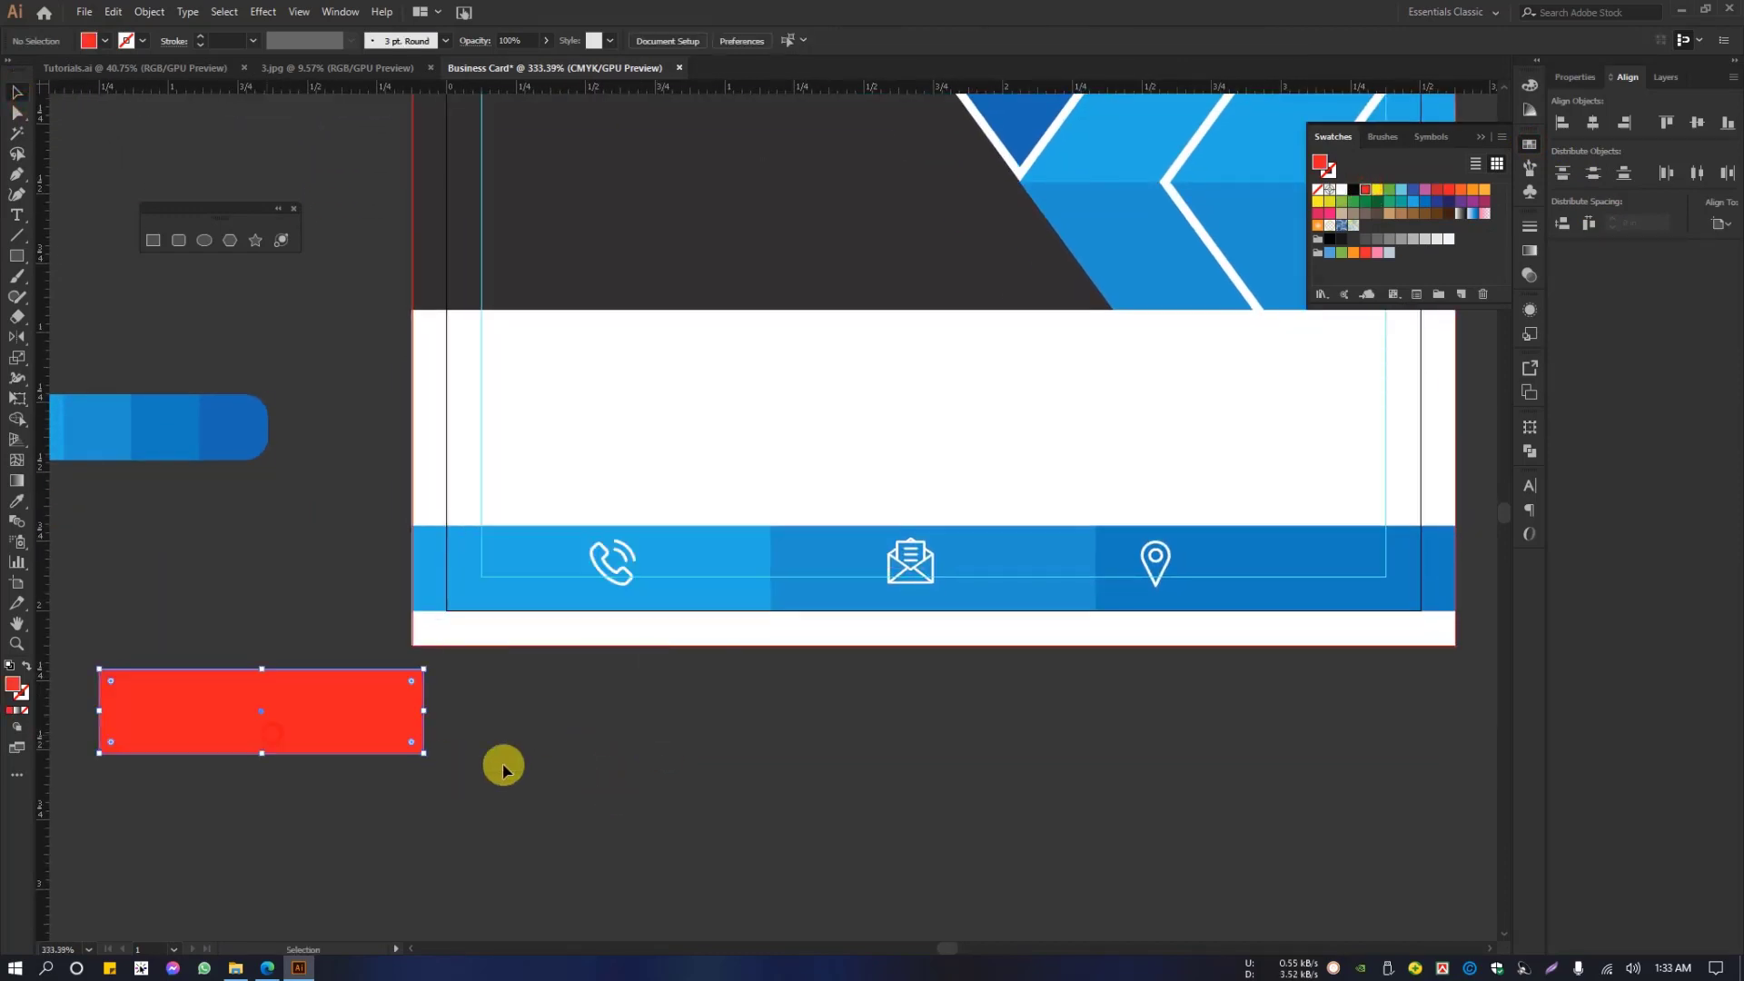
# Extend the bottom band's blue sections down to the card's bottom edge
pyautogui.click(636, 601)
pyautogui.moveTo(591, 610); pyautogui.dragTo(603, 662)
pyautogui.hotkey('ctrl', 'z')
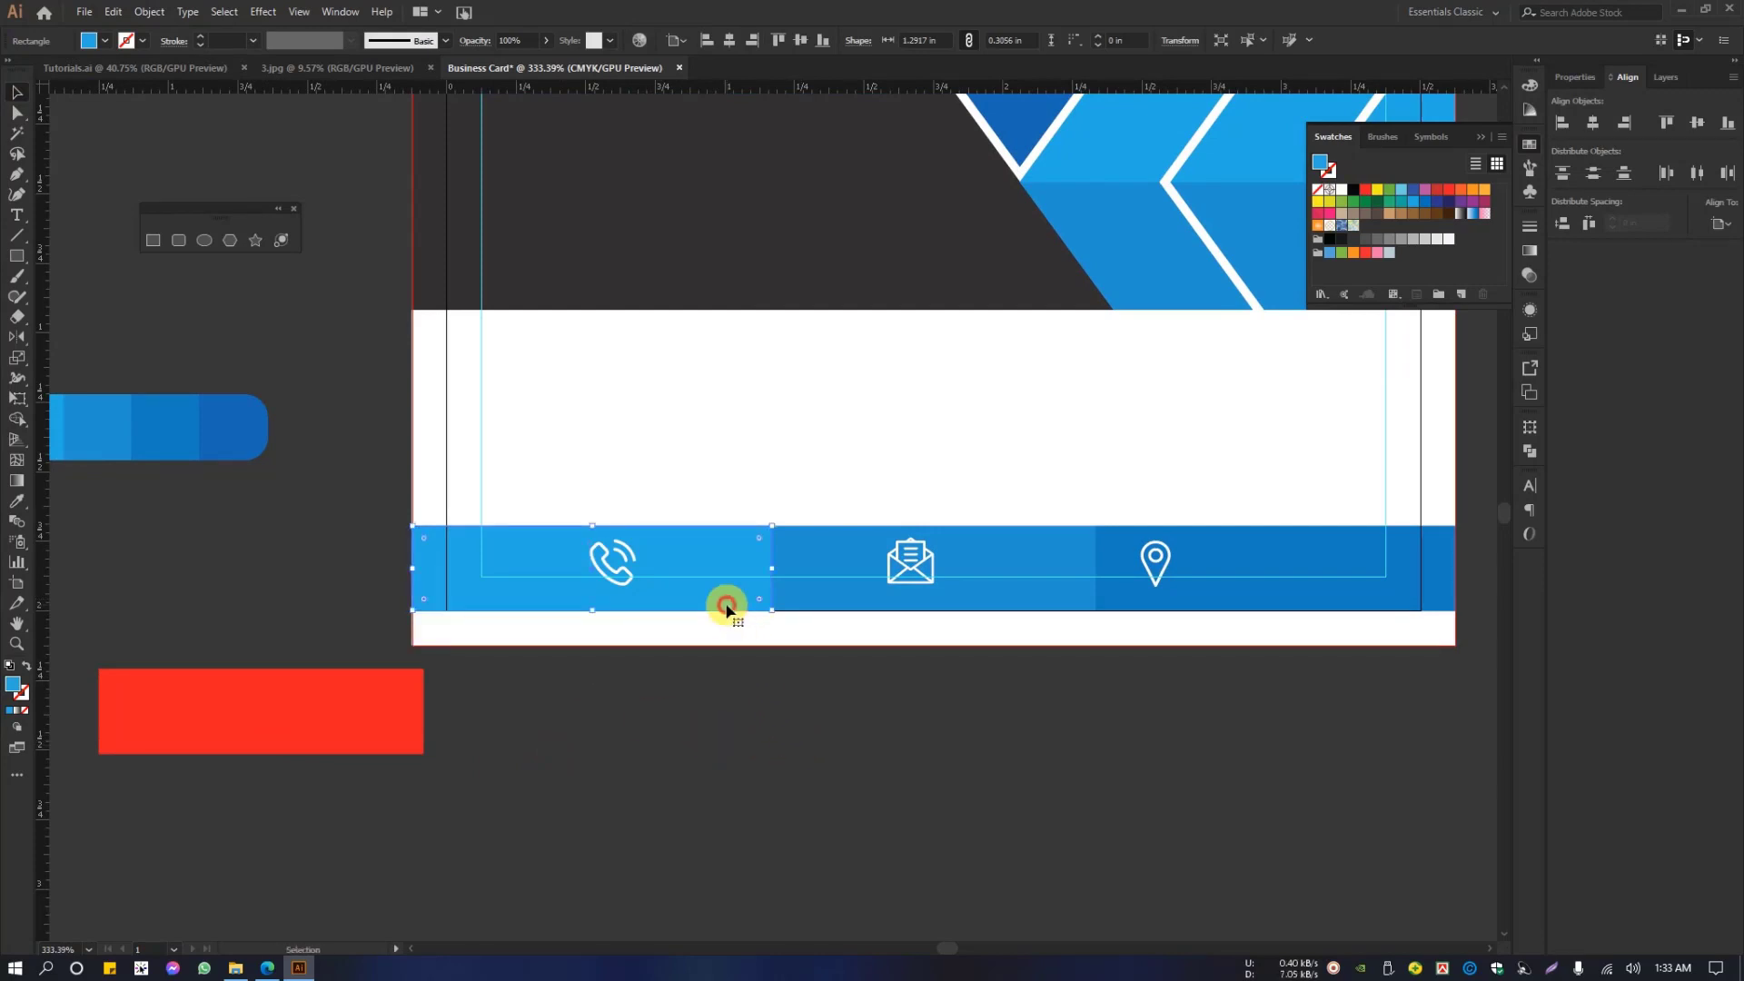
pyautogui.keyDown('shift'); pyautogui.click(849, 591); pyautogui.keyUp('shift')
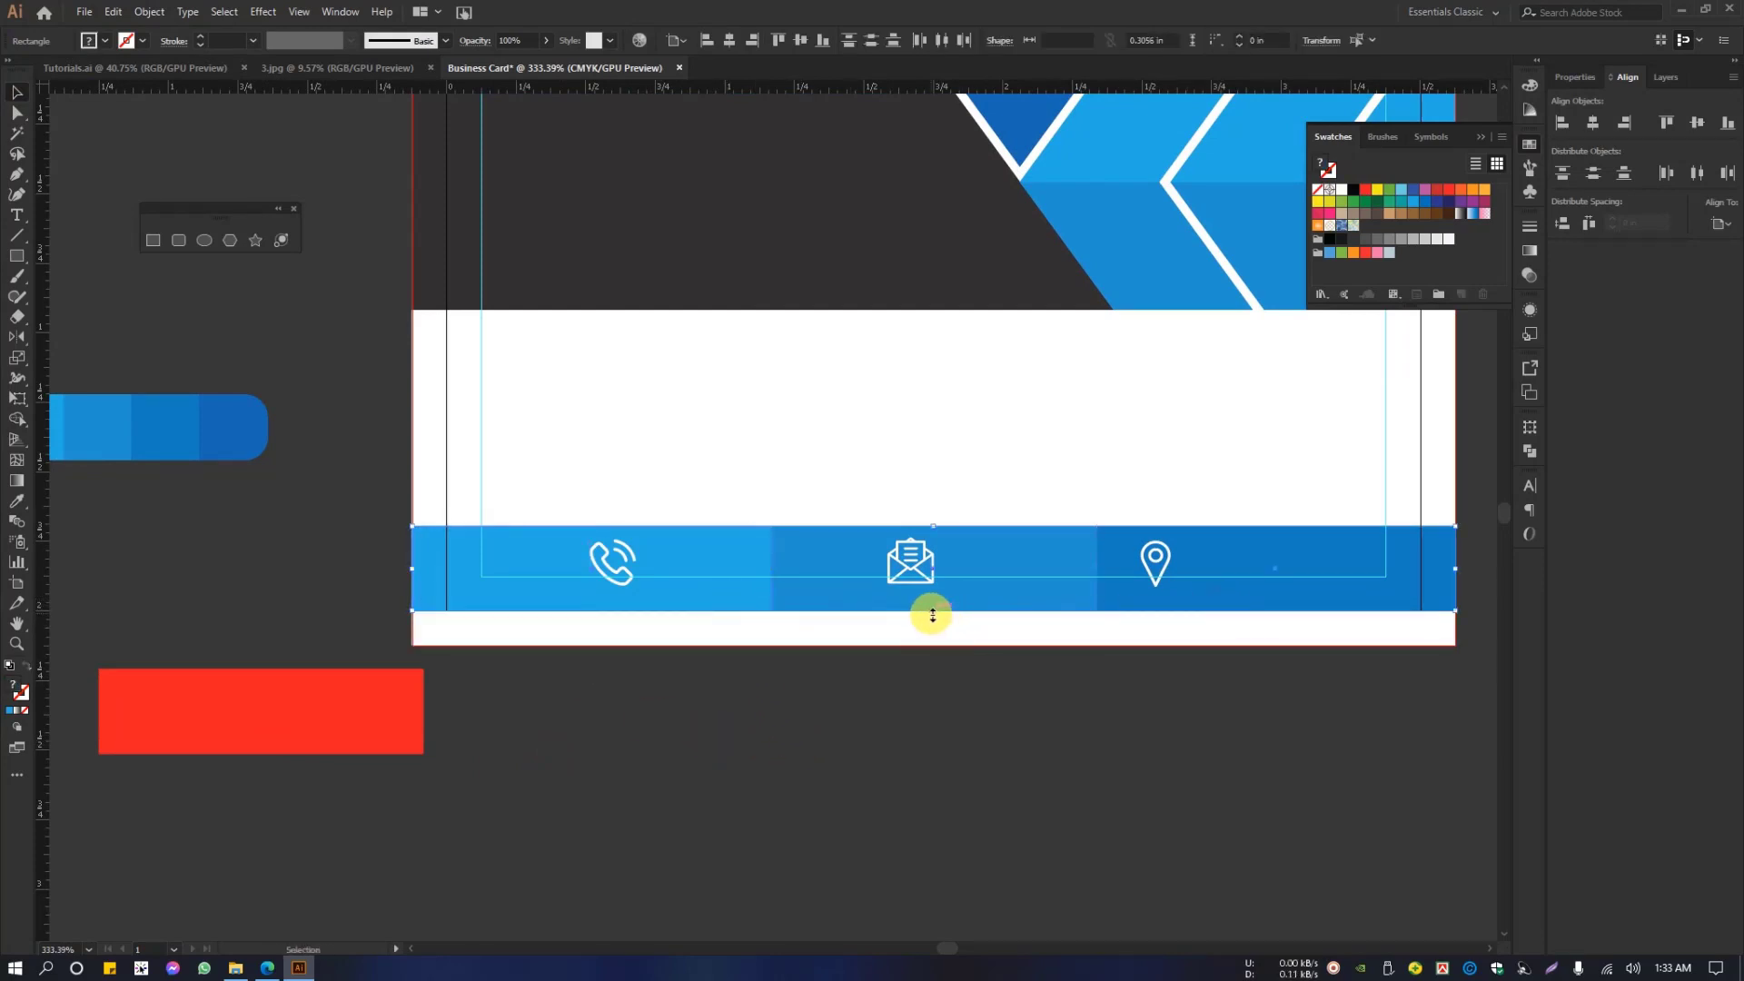
pyautogui.moveTo(933, 616); pyautogui.dragTo(932, 646)
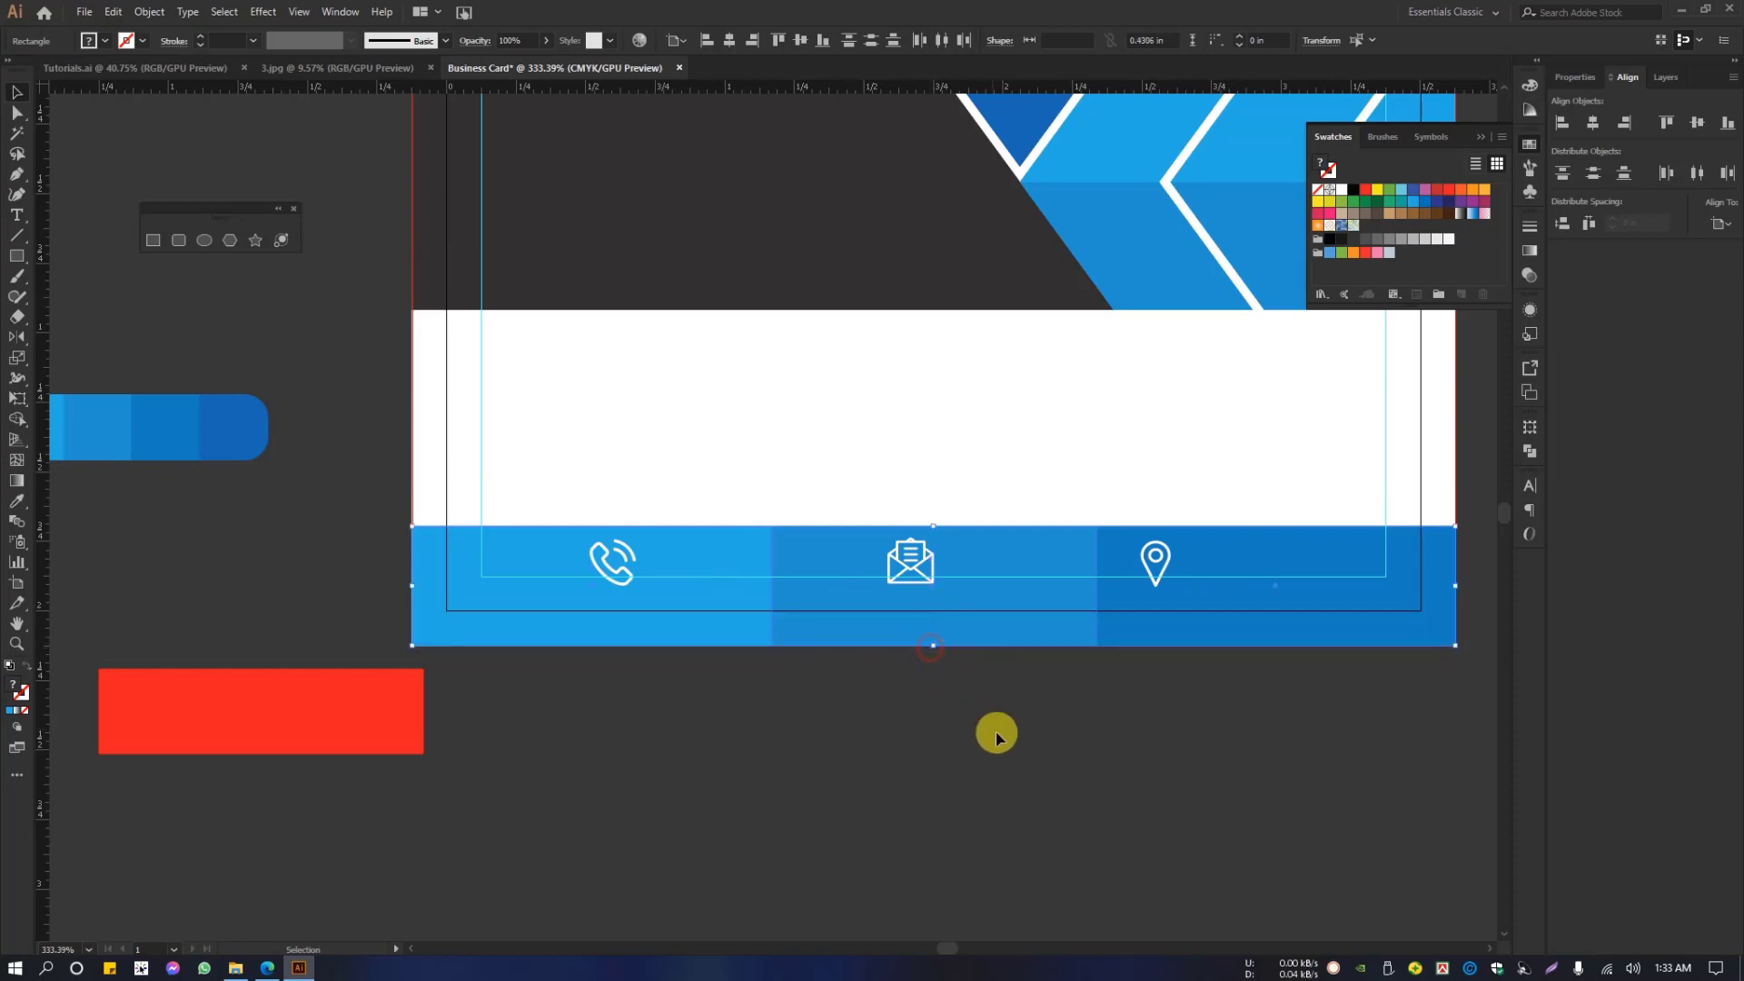
pyautogui.click(997, 733)
pyautogui.scroll(-3, 844, 712)
pyautogui.scroll(3, 957, 724)
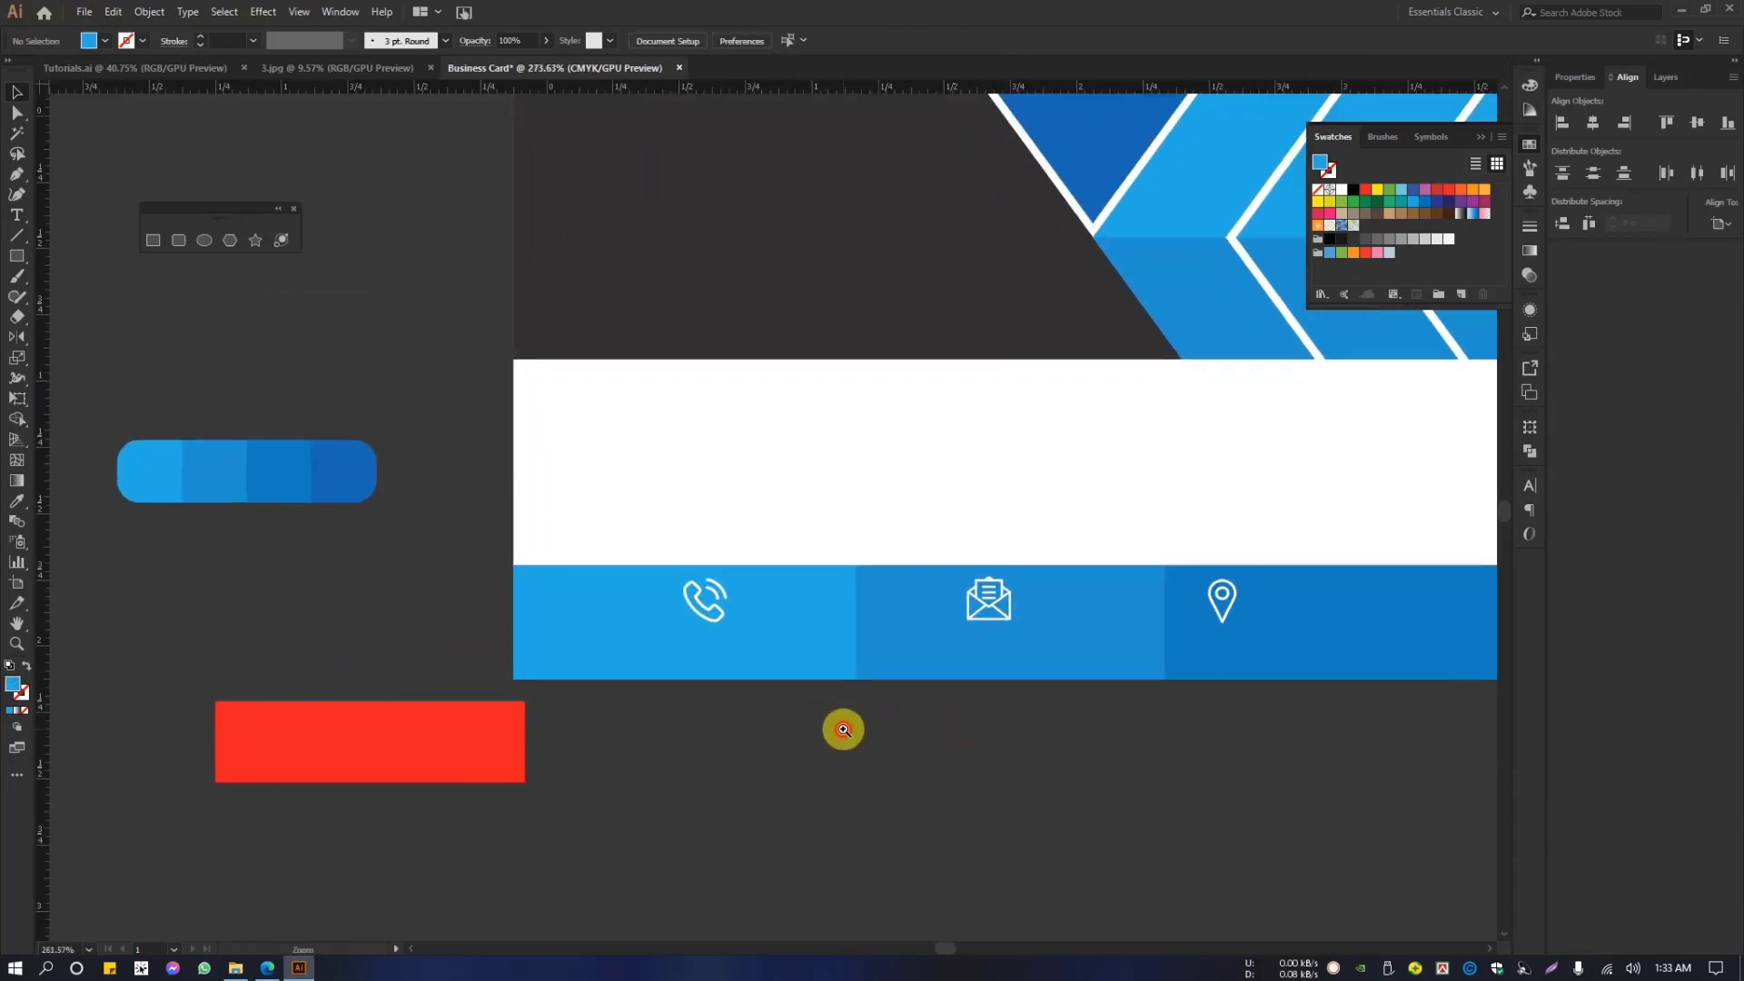
# Bring the phone, envelope and pin icons to the front with Arrange > Bring to Front
pyautogui.click(512, 748)
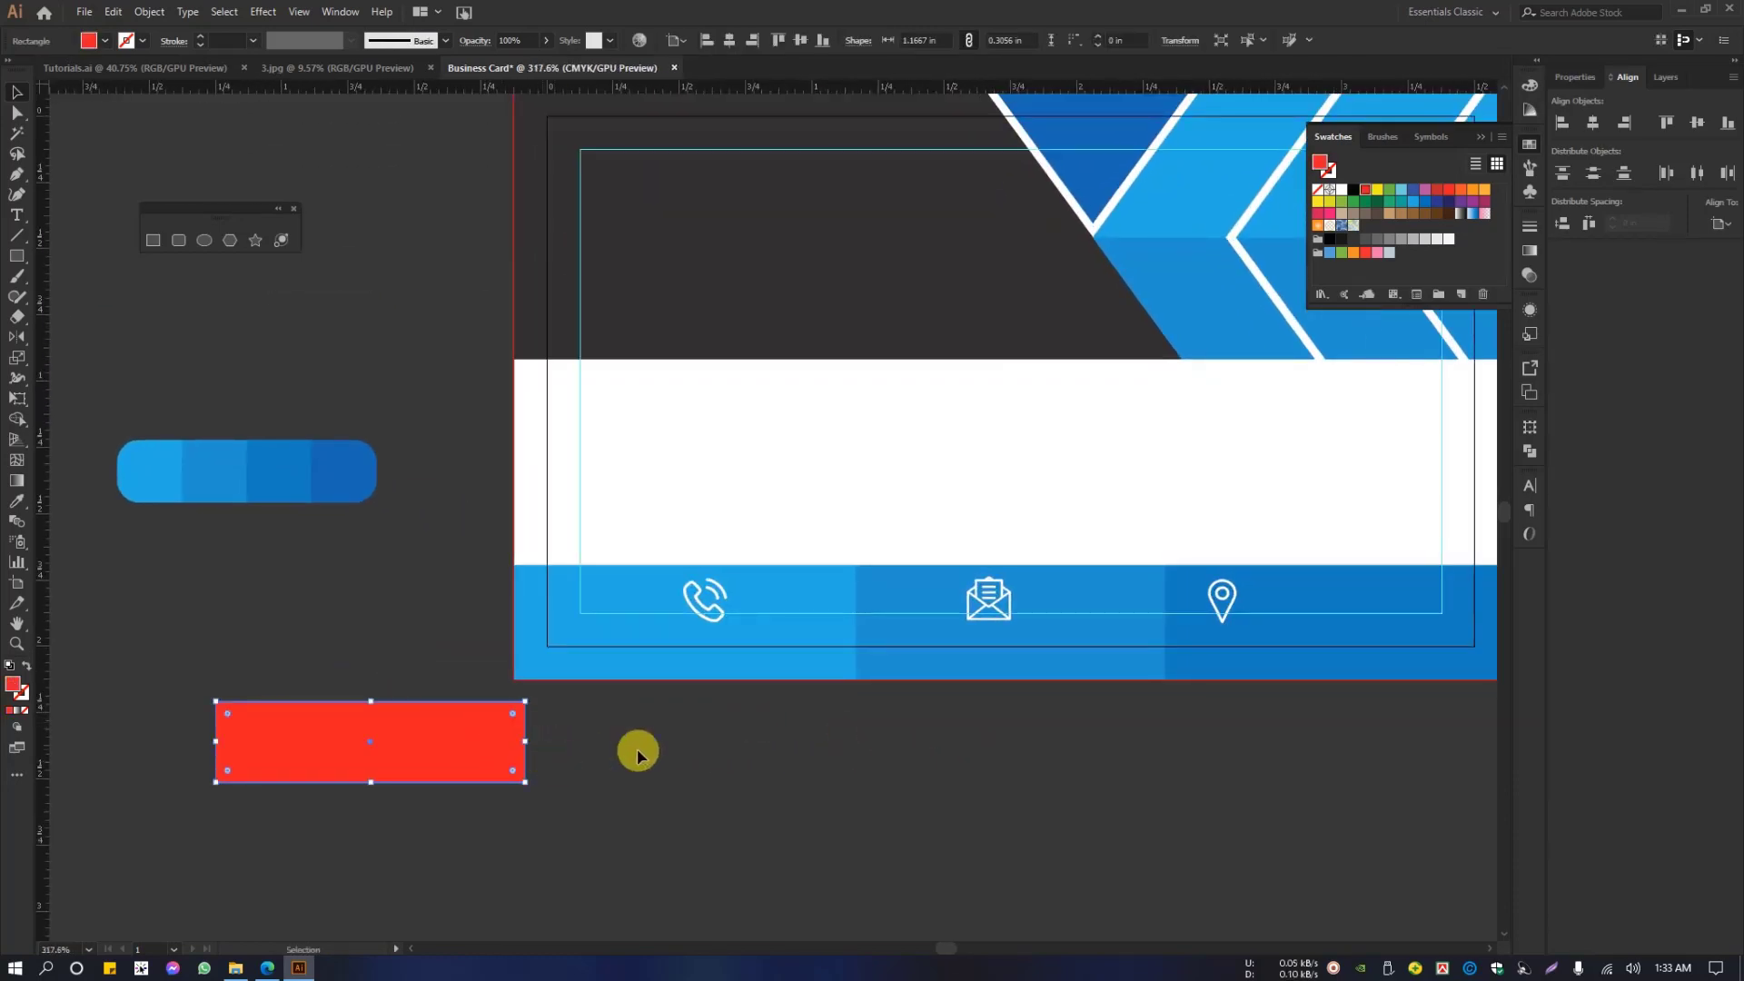
pyautogui.click(717, 595)
pyautogui.keyDown('shift'); pyautogui.click(977, 601); pyautogui.keyUp('shift')
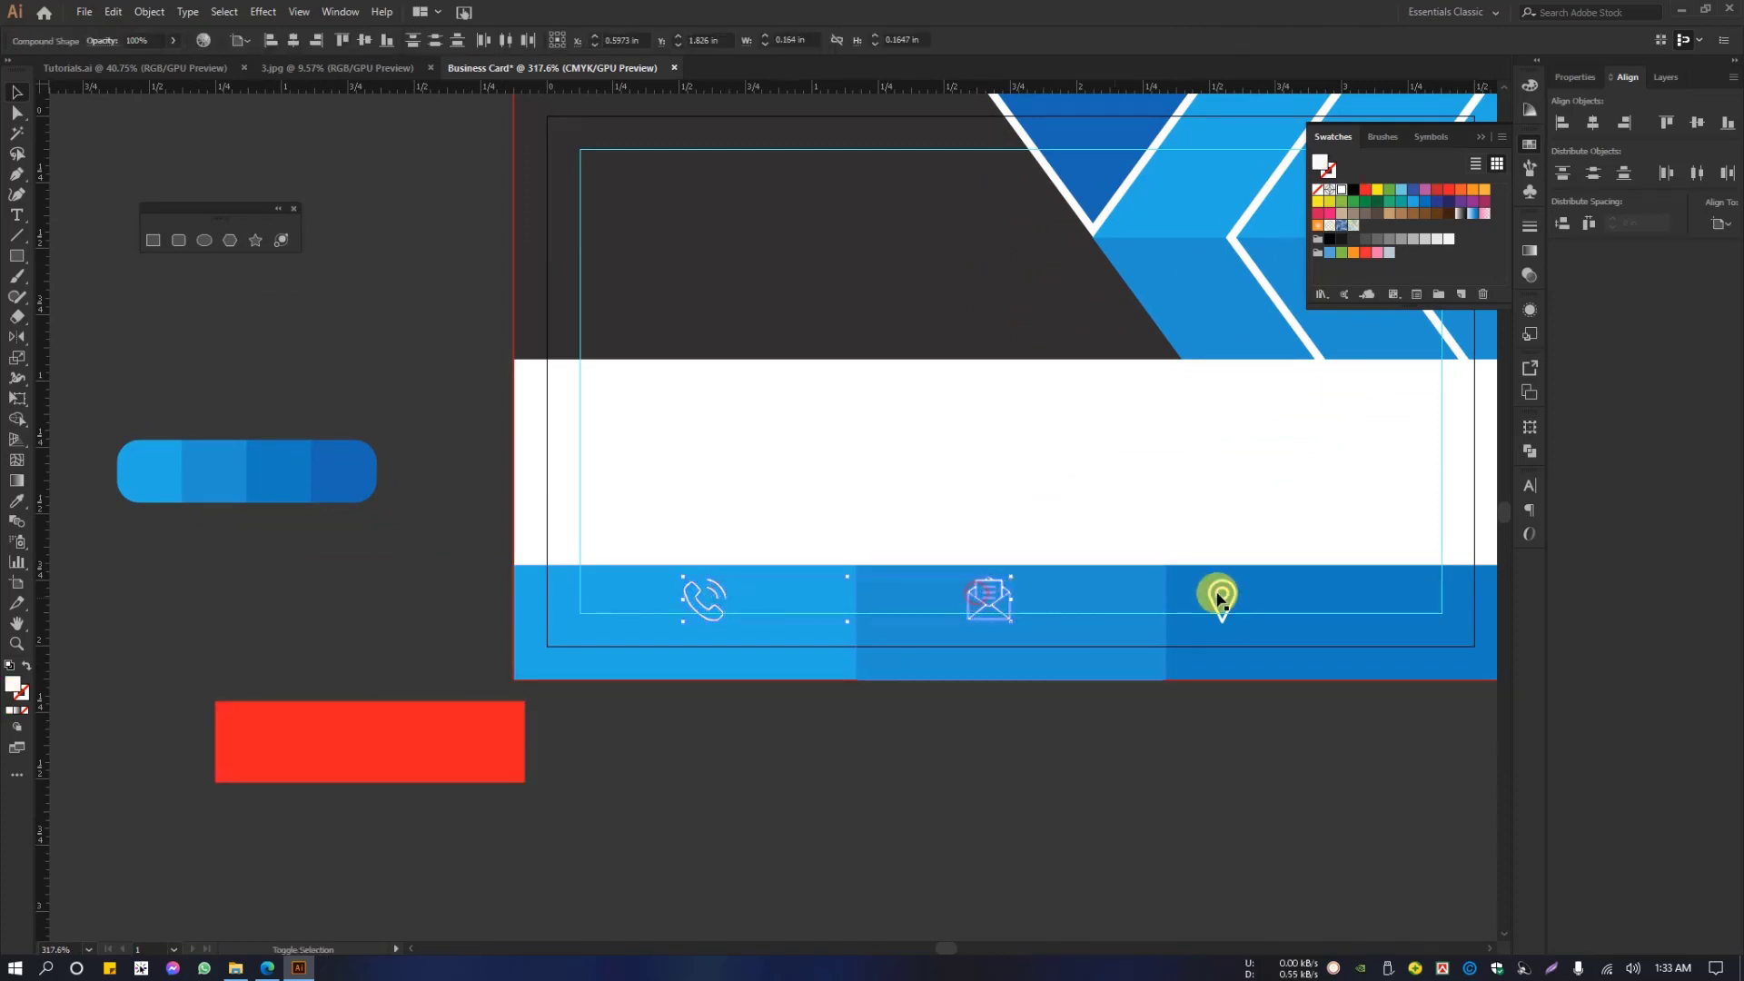
pyautogui.keyDown('shift'); pyautogui.click(1220, 597); pyautogui.keyUp('shift')
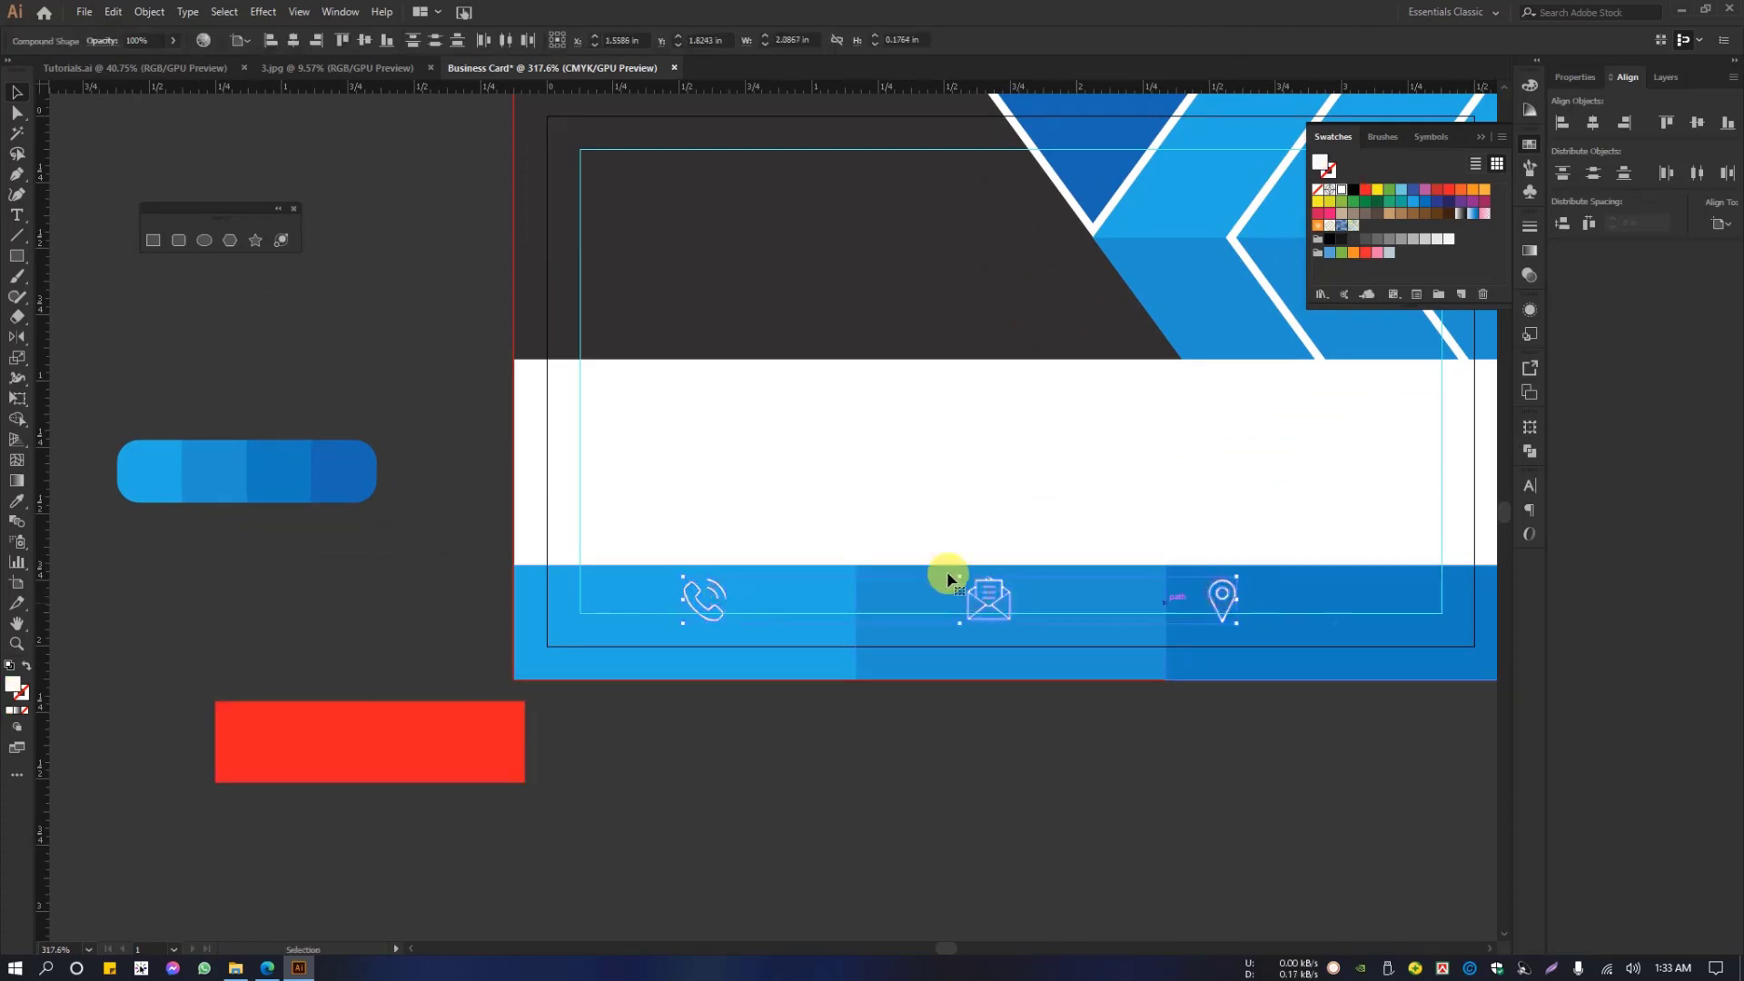
pyautogui.rightClick(1006, 598)
pyautogui.moveTo(1076, 715)
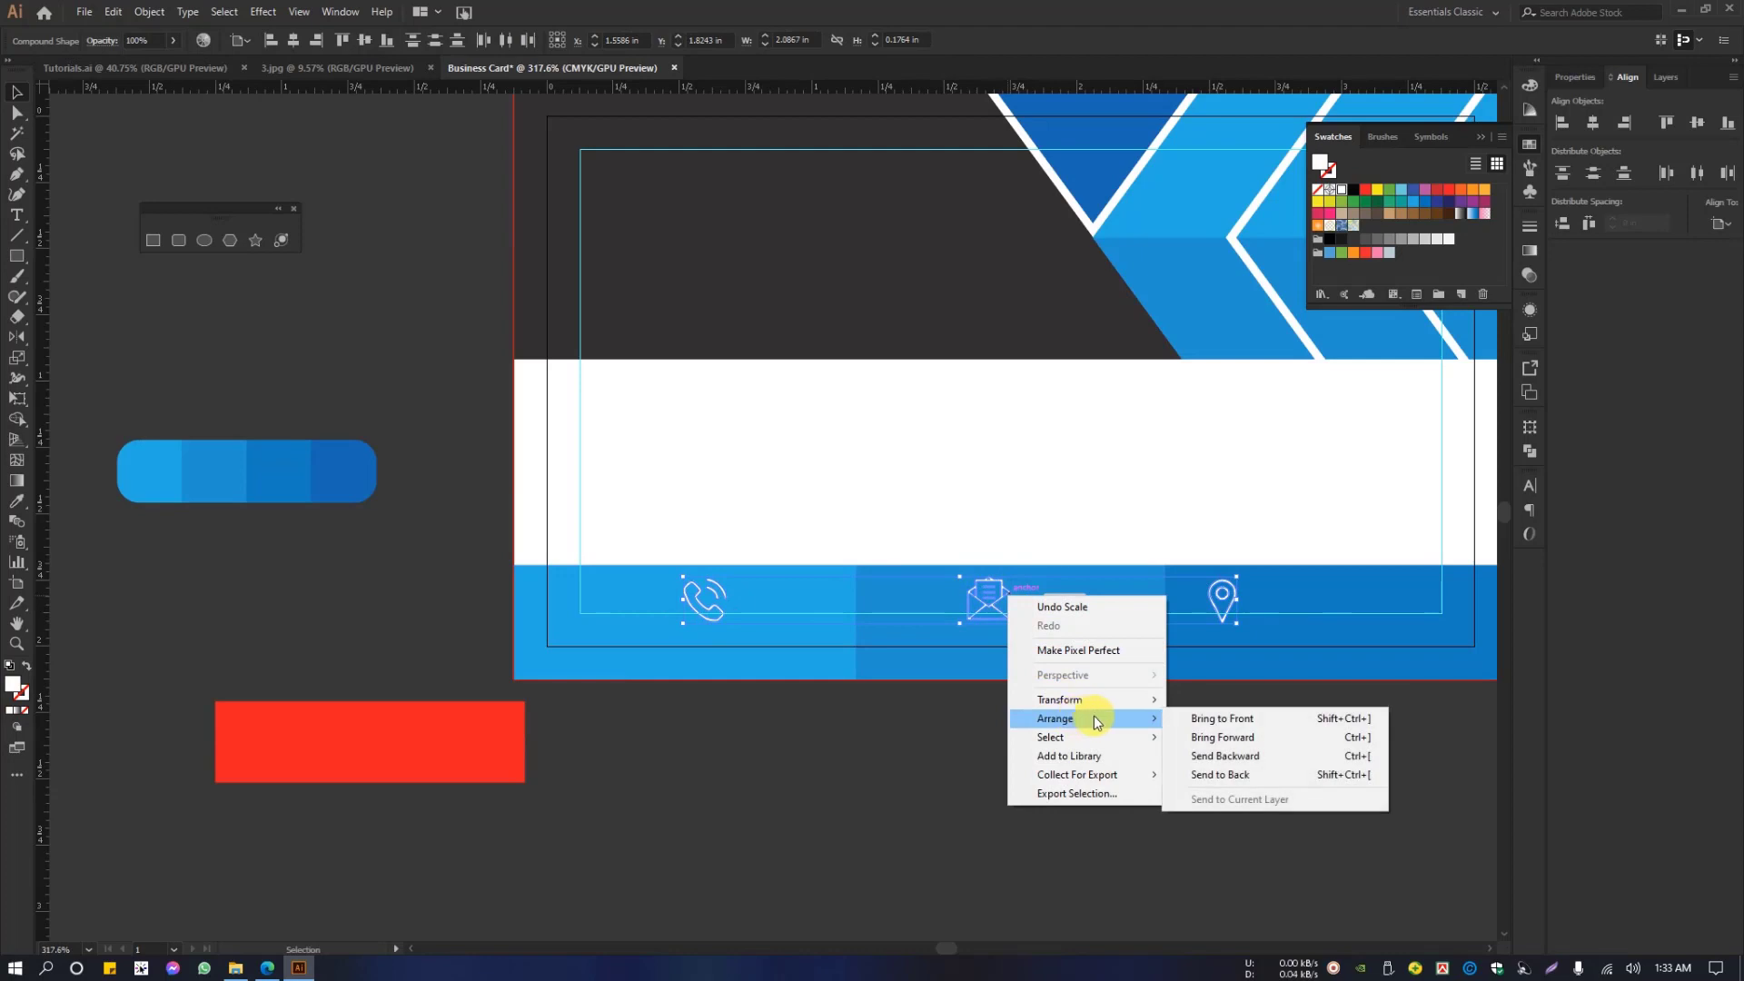
pyautogui.click(1222, 717)
# Place the red rectangle over the bottom band's phone section, behind the icon
pyautogui.click(973, 771)
pyautogui.scroll(2, 461, 718)
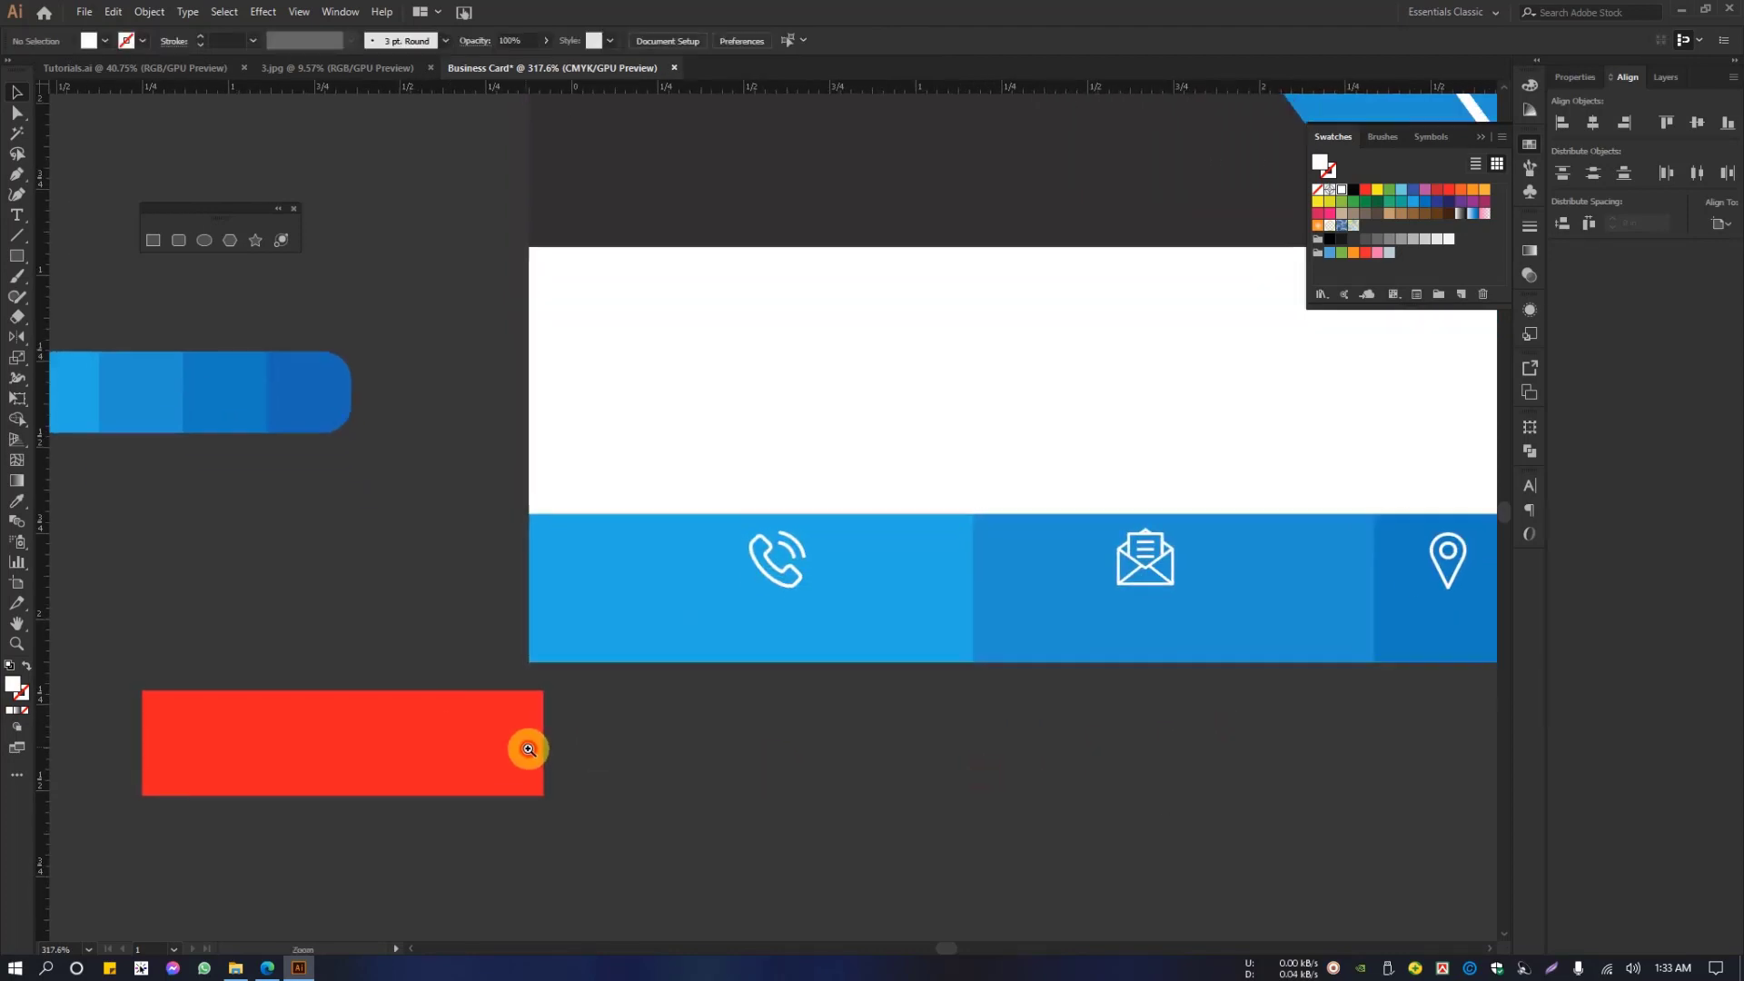
pyautogui.moveTo(543, 692); pyautogui.dragTo(880, 550)
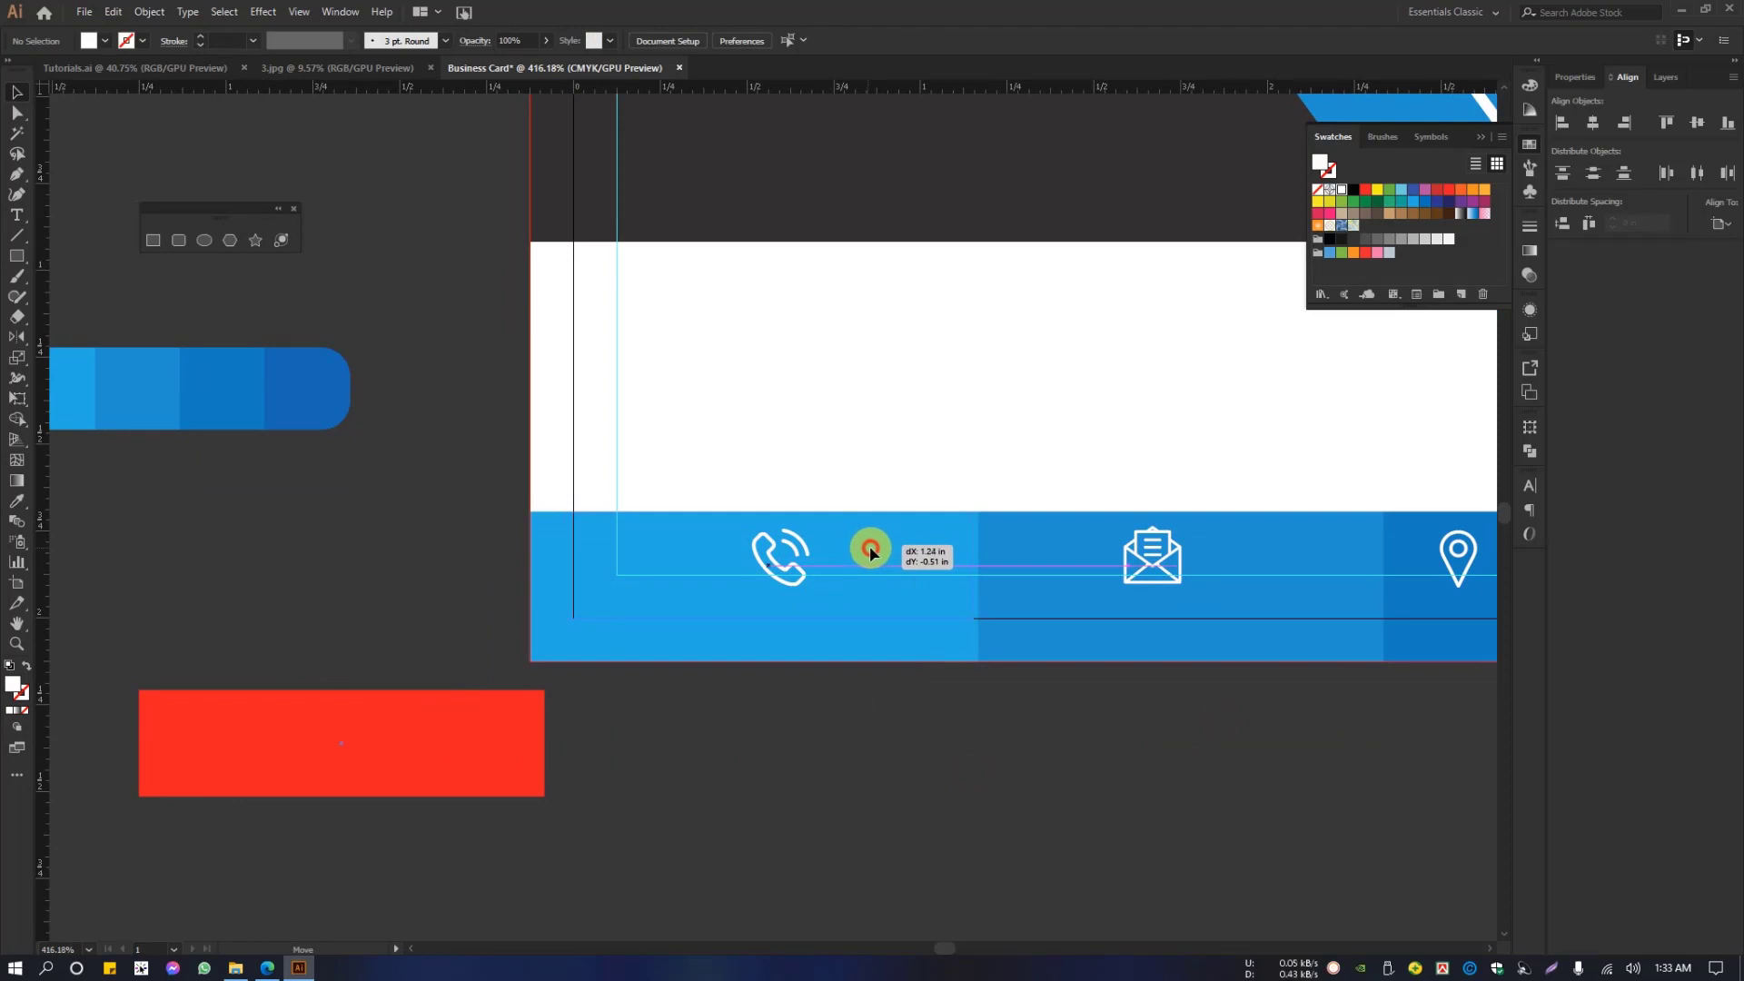
pyautogui.moveTo(871, 551); pyautogui.dragTo(874, 551)
pyautogui.scroll(3, 981, 608)
pyautogui.scroll(-2, 1090, 662)
pyautogui.click(889, 763)
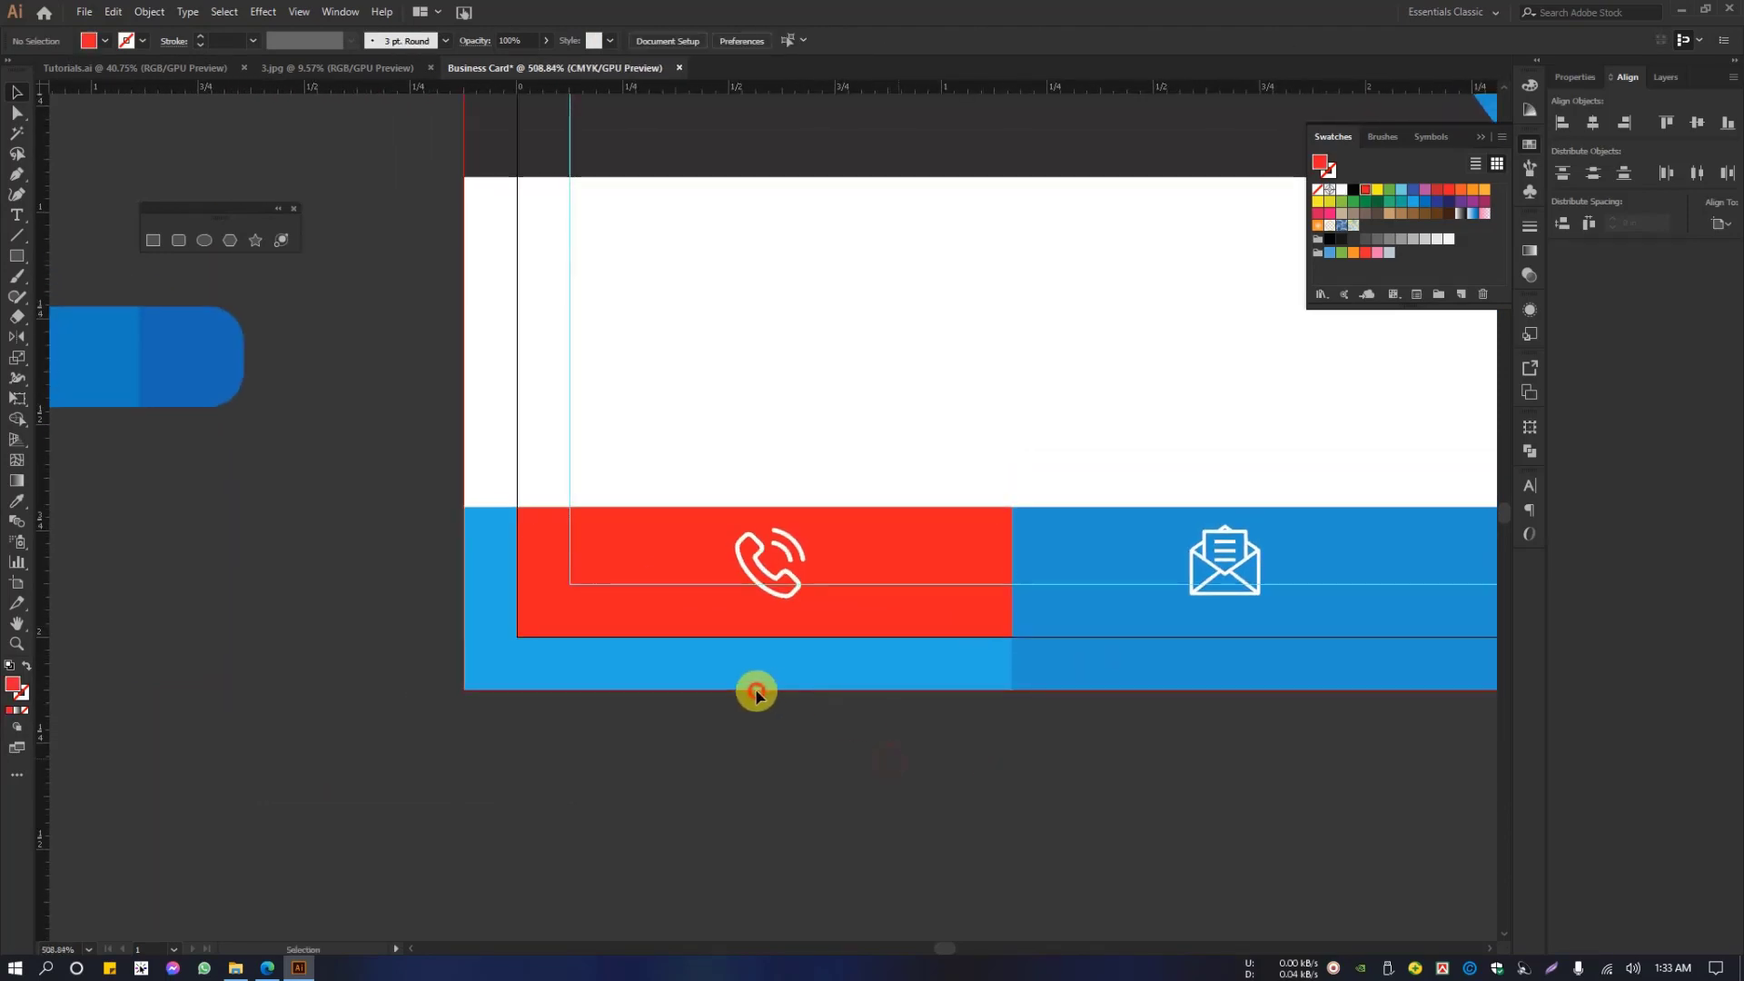
pyautogui.scroll(3, 817, 643)
pyautogui.scroll(-4, 747, 686)
pyautogui.scroll(1, 806, 716)
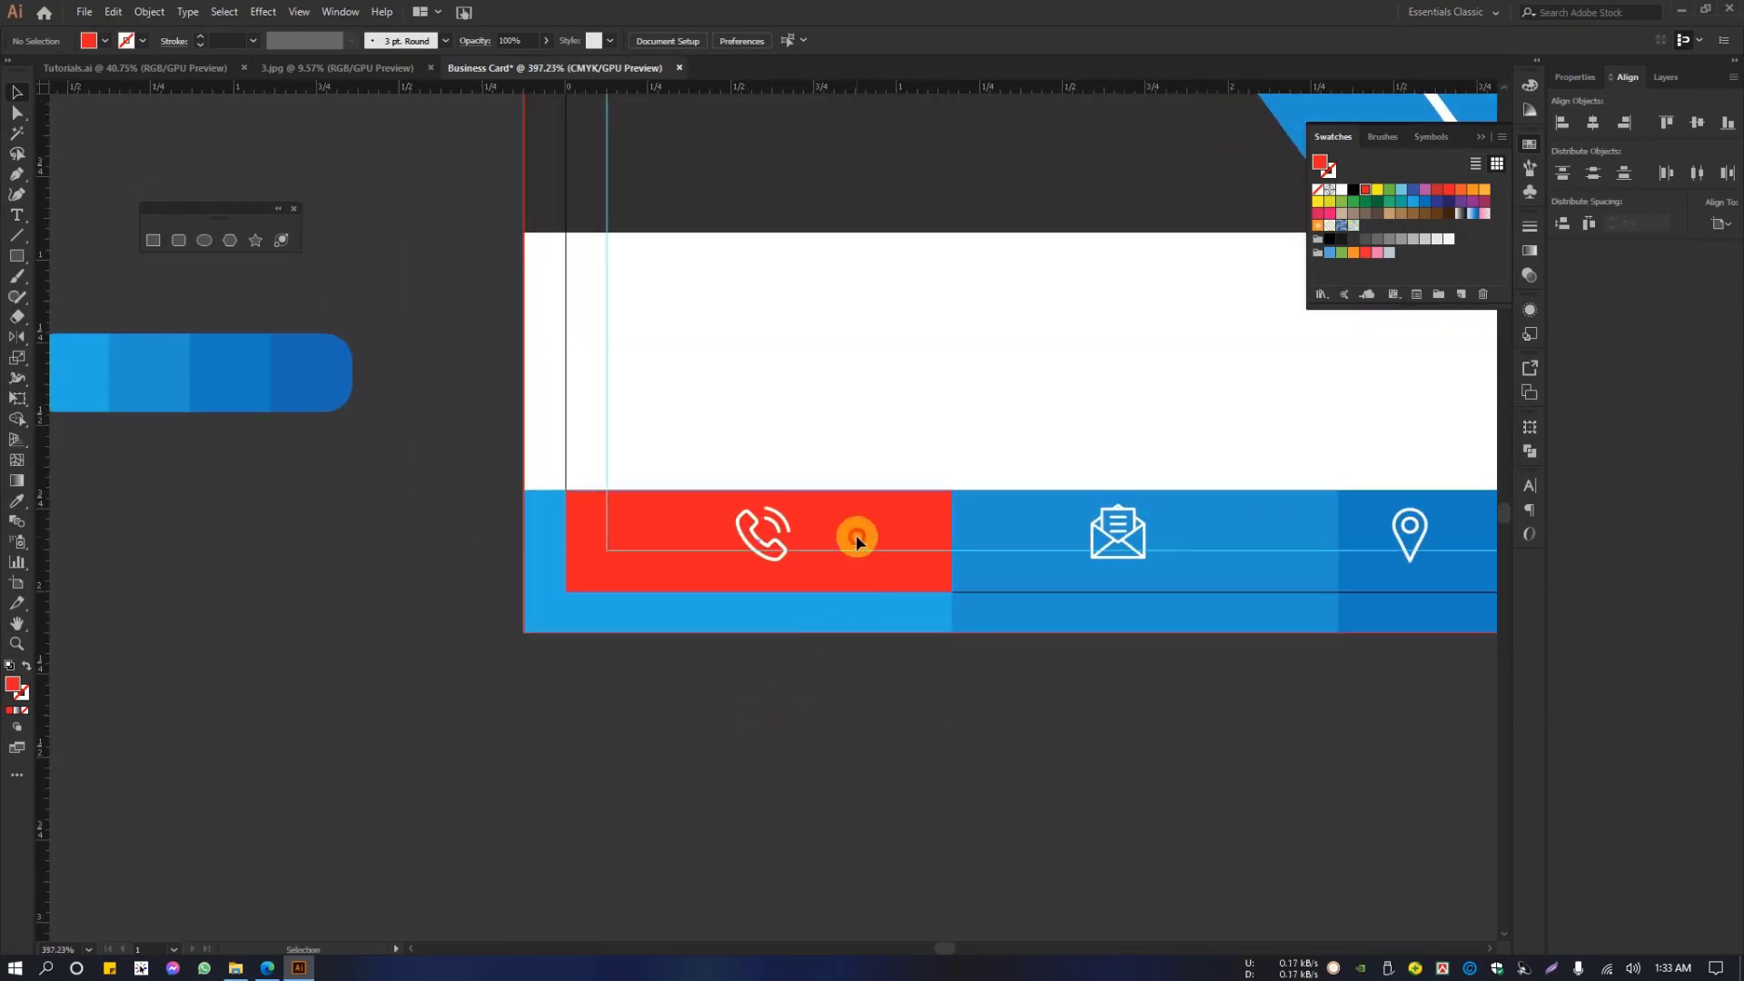
# Vertically centre the phone icon on the red rectangle with Align
pyautogui.click(856, 534)
pyautogui.keyDown('shift'); pyautogui.click(774, 530); pyautogui.keyUp('shift')
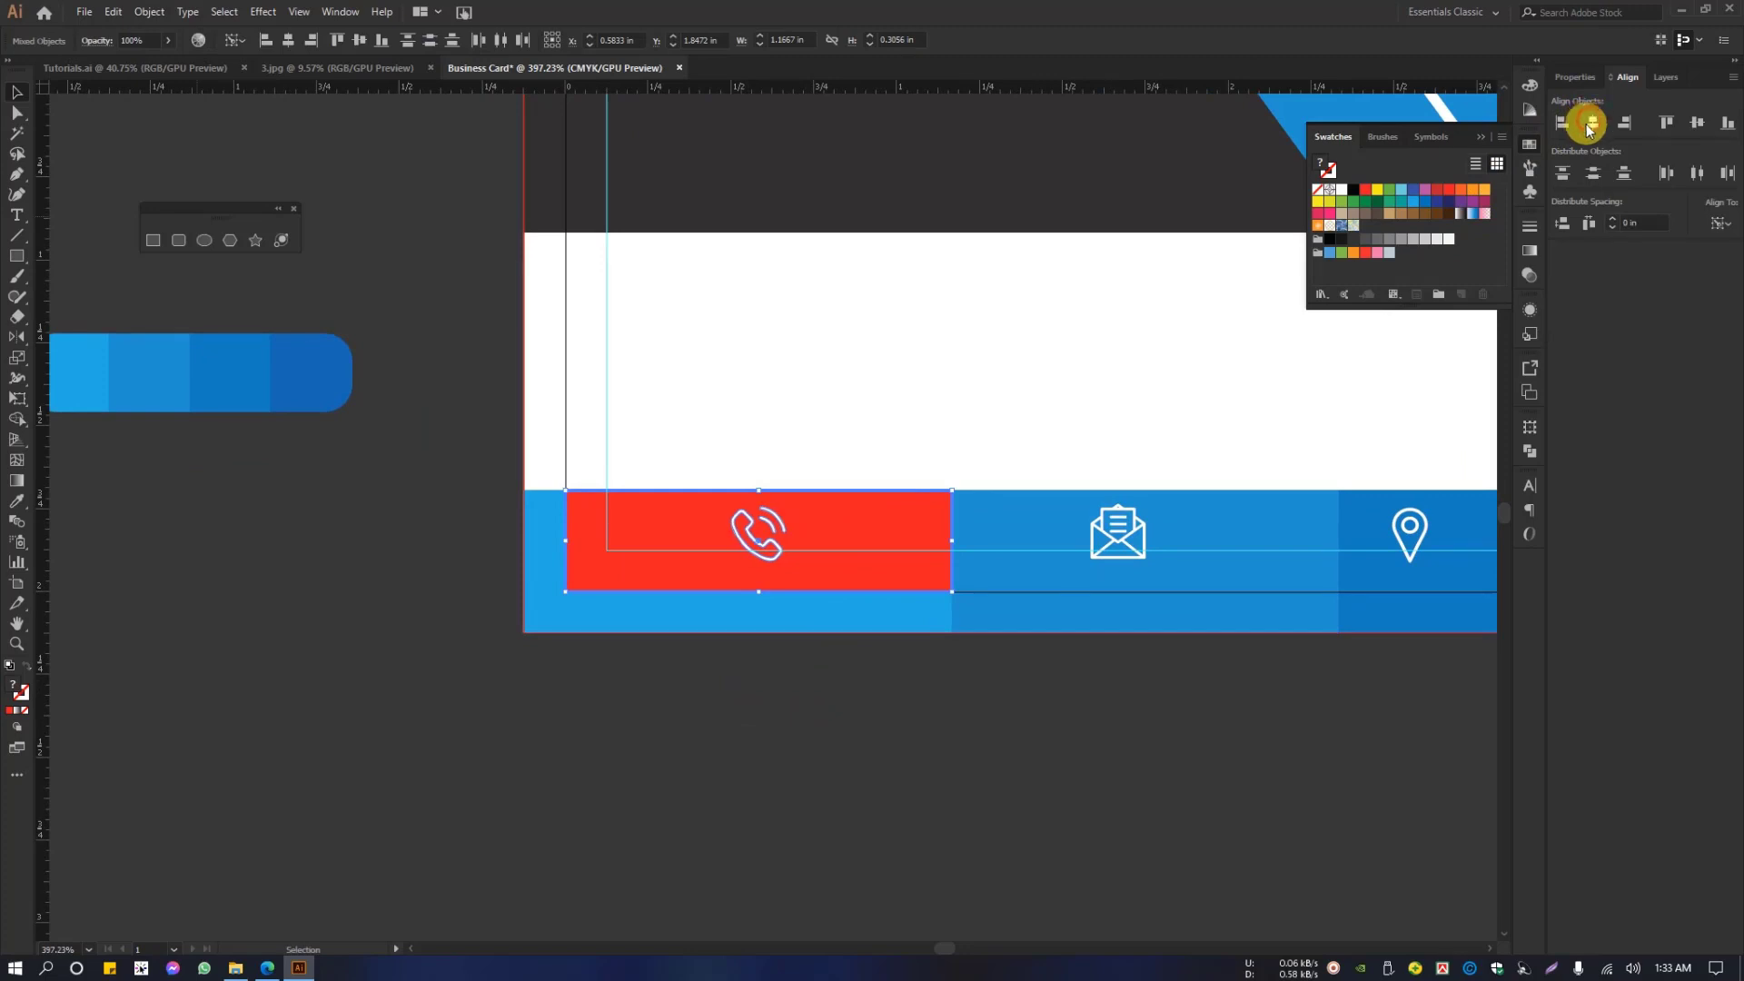
pyautogui.click(1699, 121)
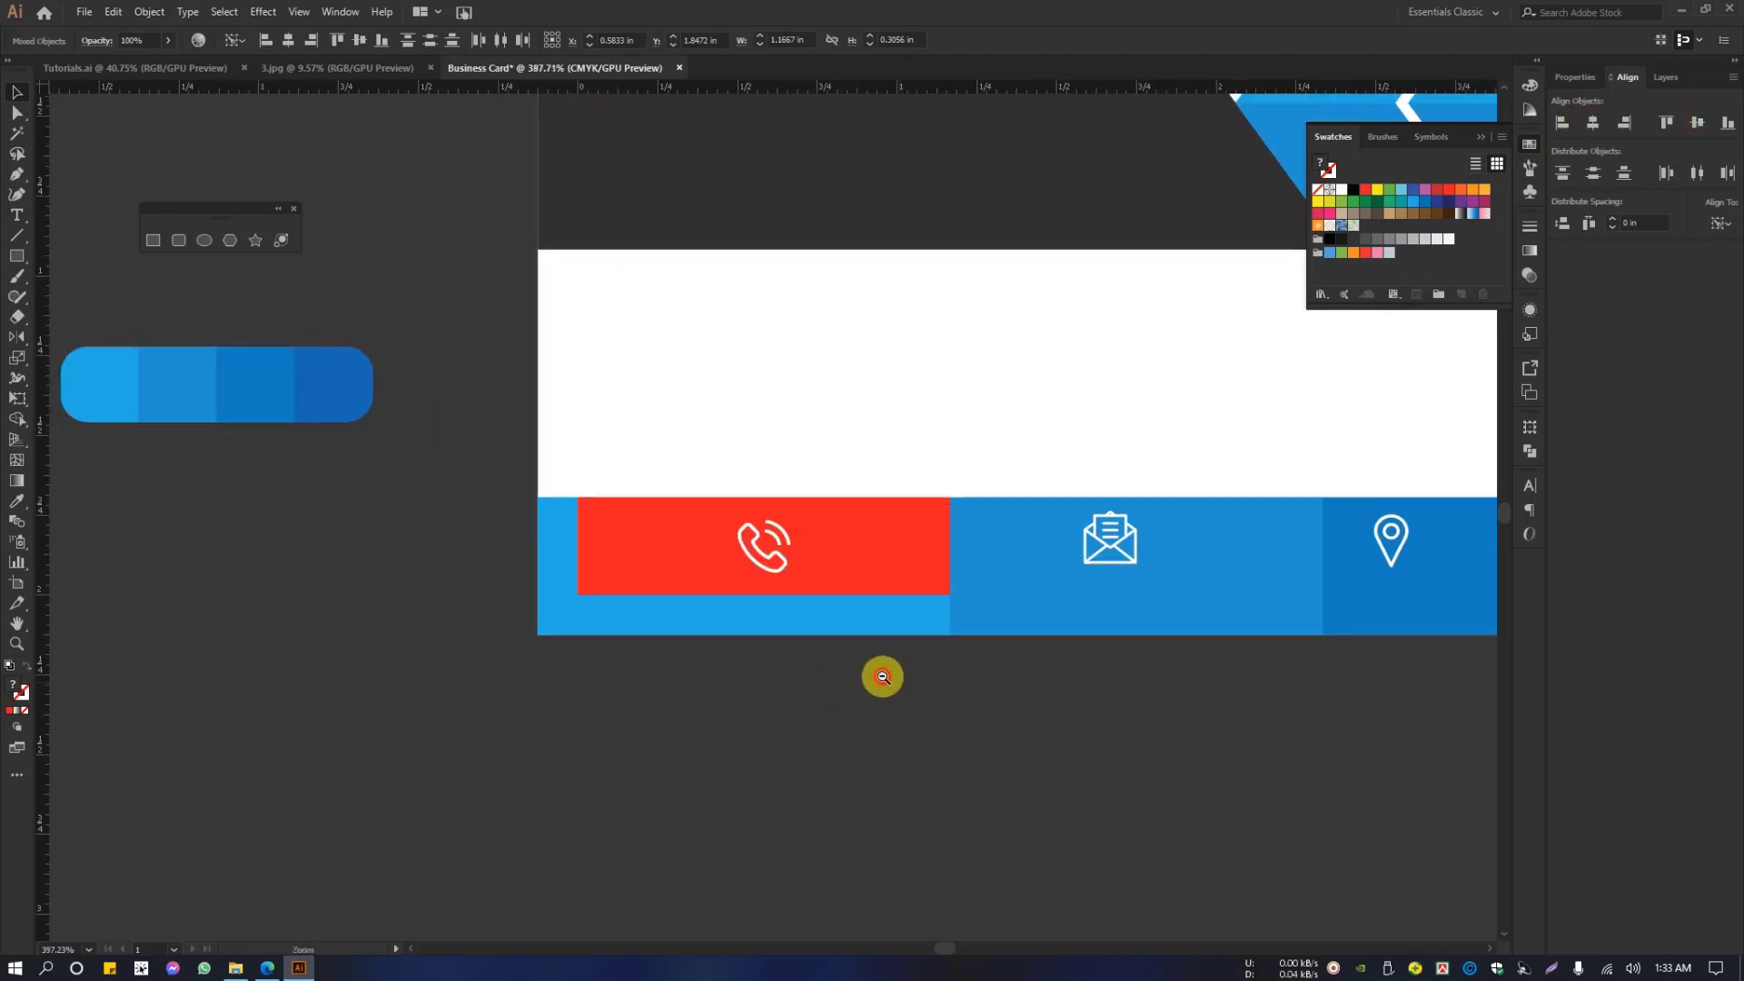
pyautogui.moveTo(825, 672); pyautogui.dragTo(789, 663)
pyautogui.click(730, 699)
pyautogui.moveTo(748, 718)
pyautogui.mouseDown()
pyautogui.moveTo(810, 700)
pyautogui.moveTo(718, 713)
pyautogui.mouseUp()
pyautogui.click(669, 588)
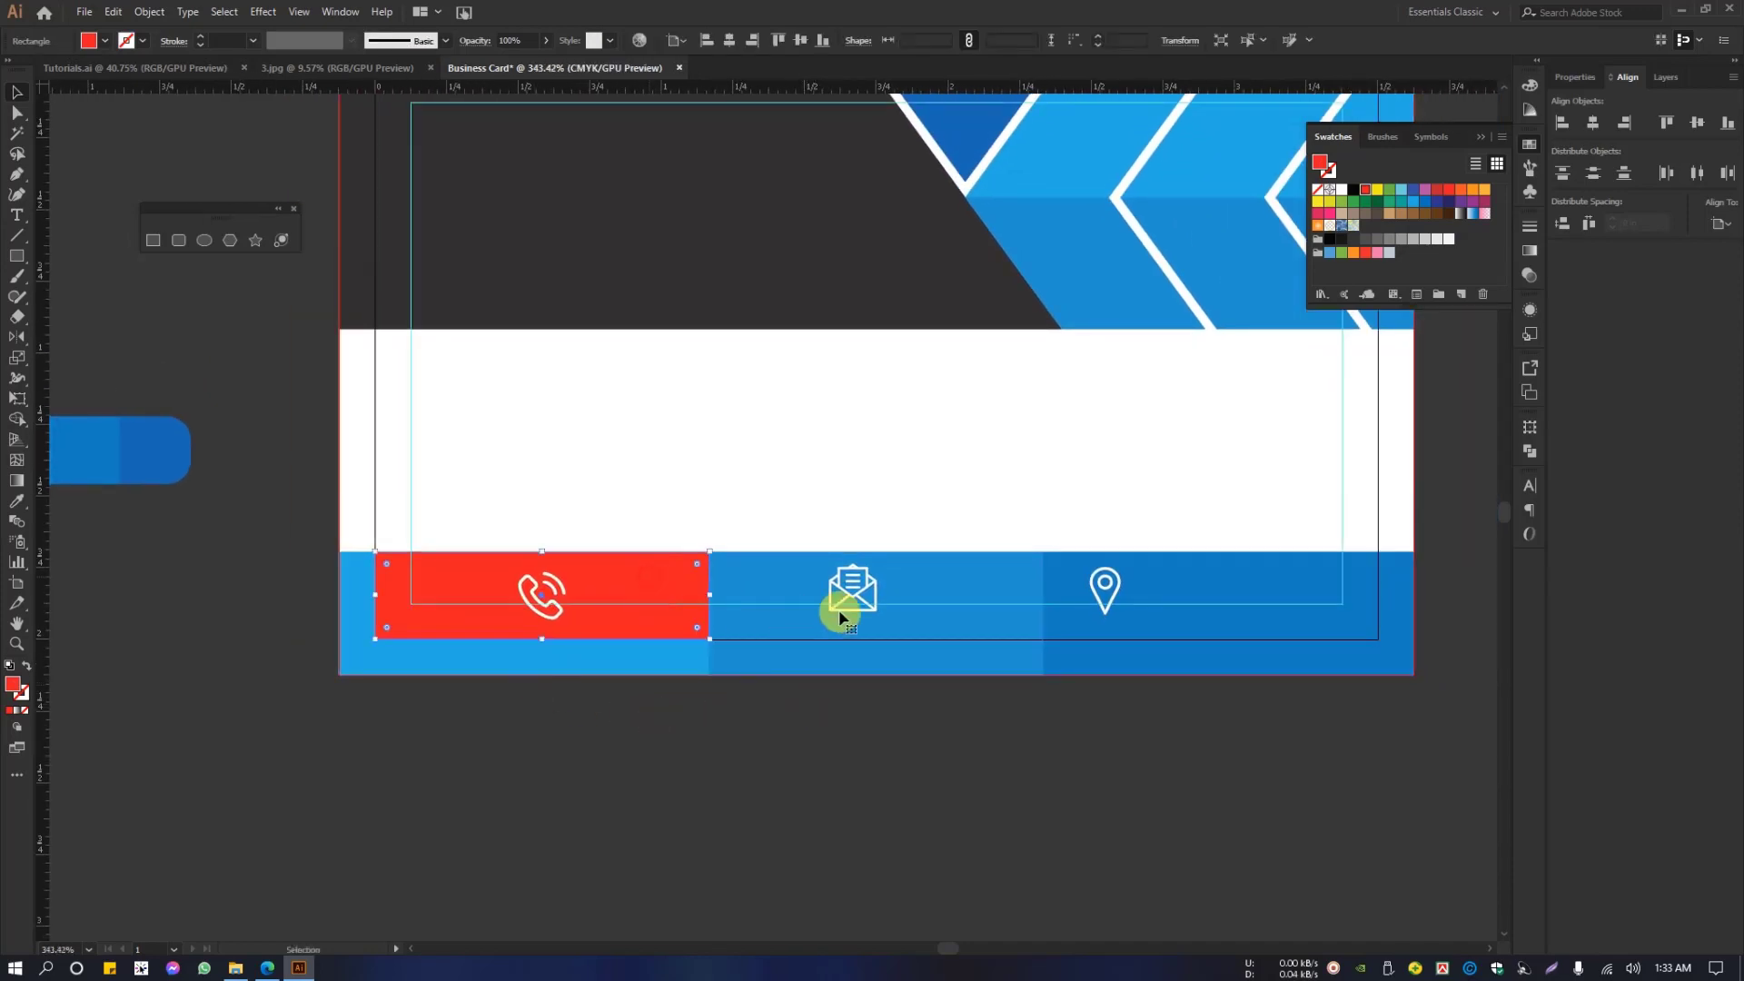
# Slide the red rectangle to the envelope section and centre the envelope icon on it
pyautogui.moveTo(685, 592); pyautogui.dragTo(1006, 582)
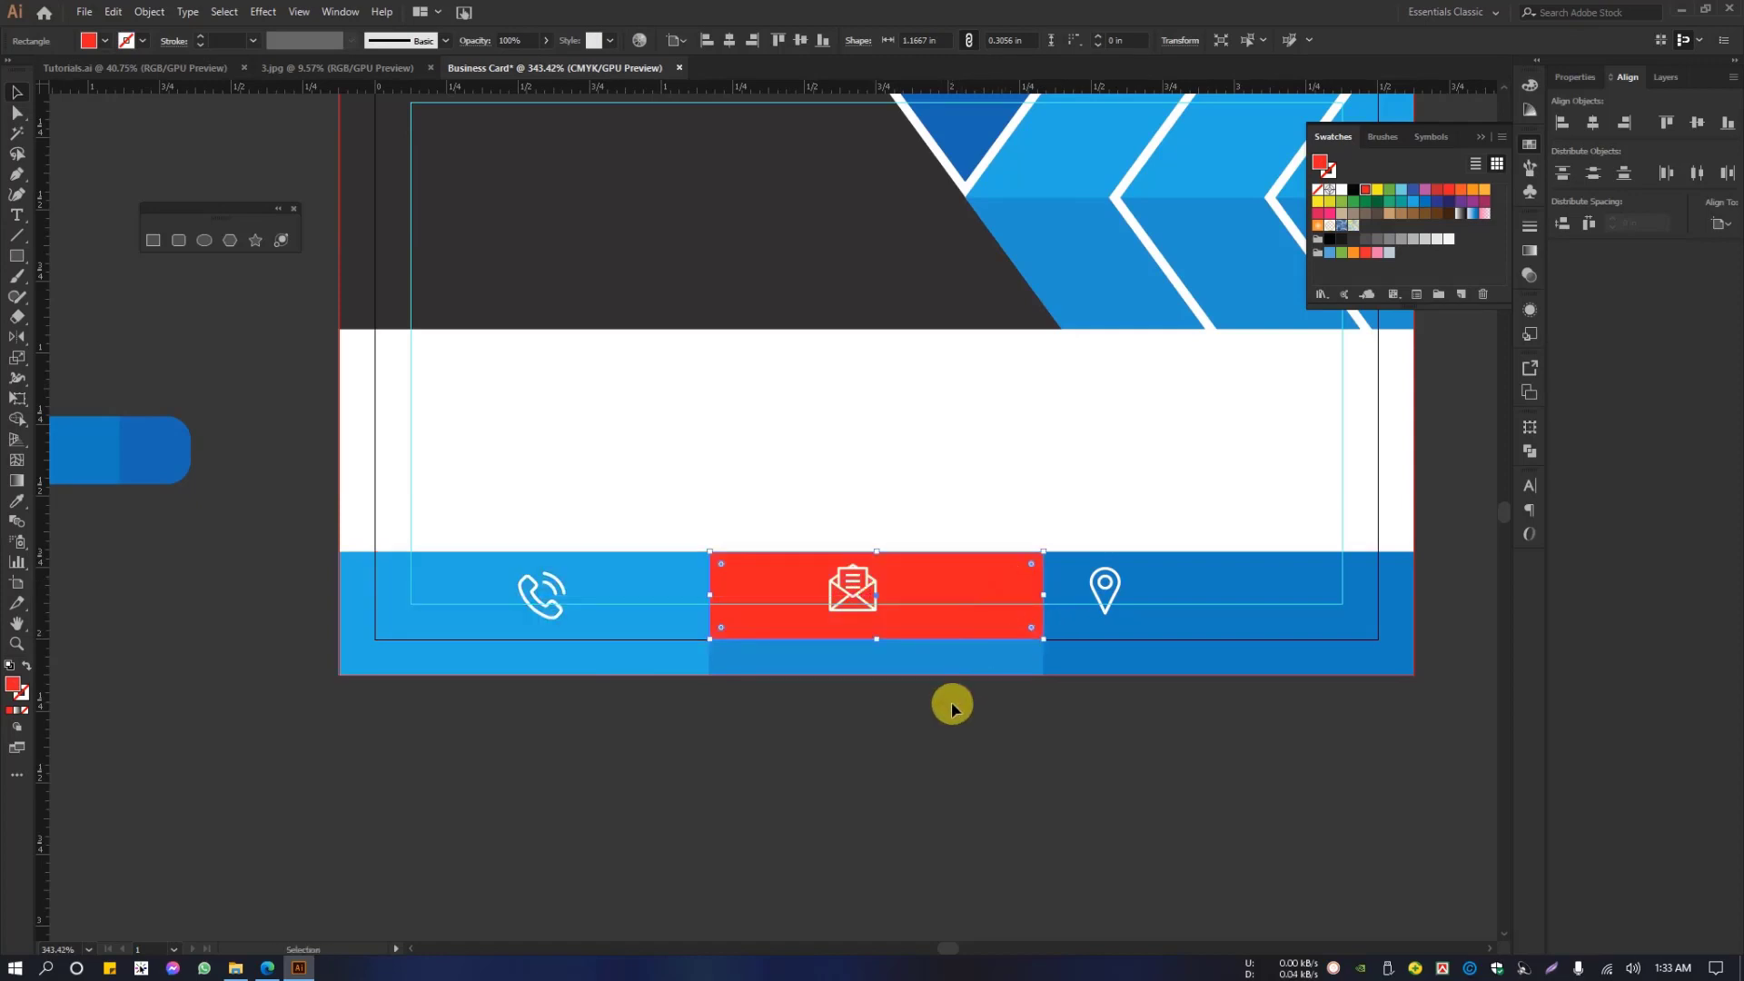
pyautogui.click(952, 705)
pyautogui.keyDown('shift'); pyautogui.click(852, 588); pyautogui.keyUp('shift')
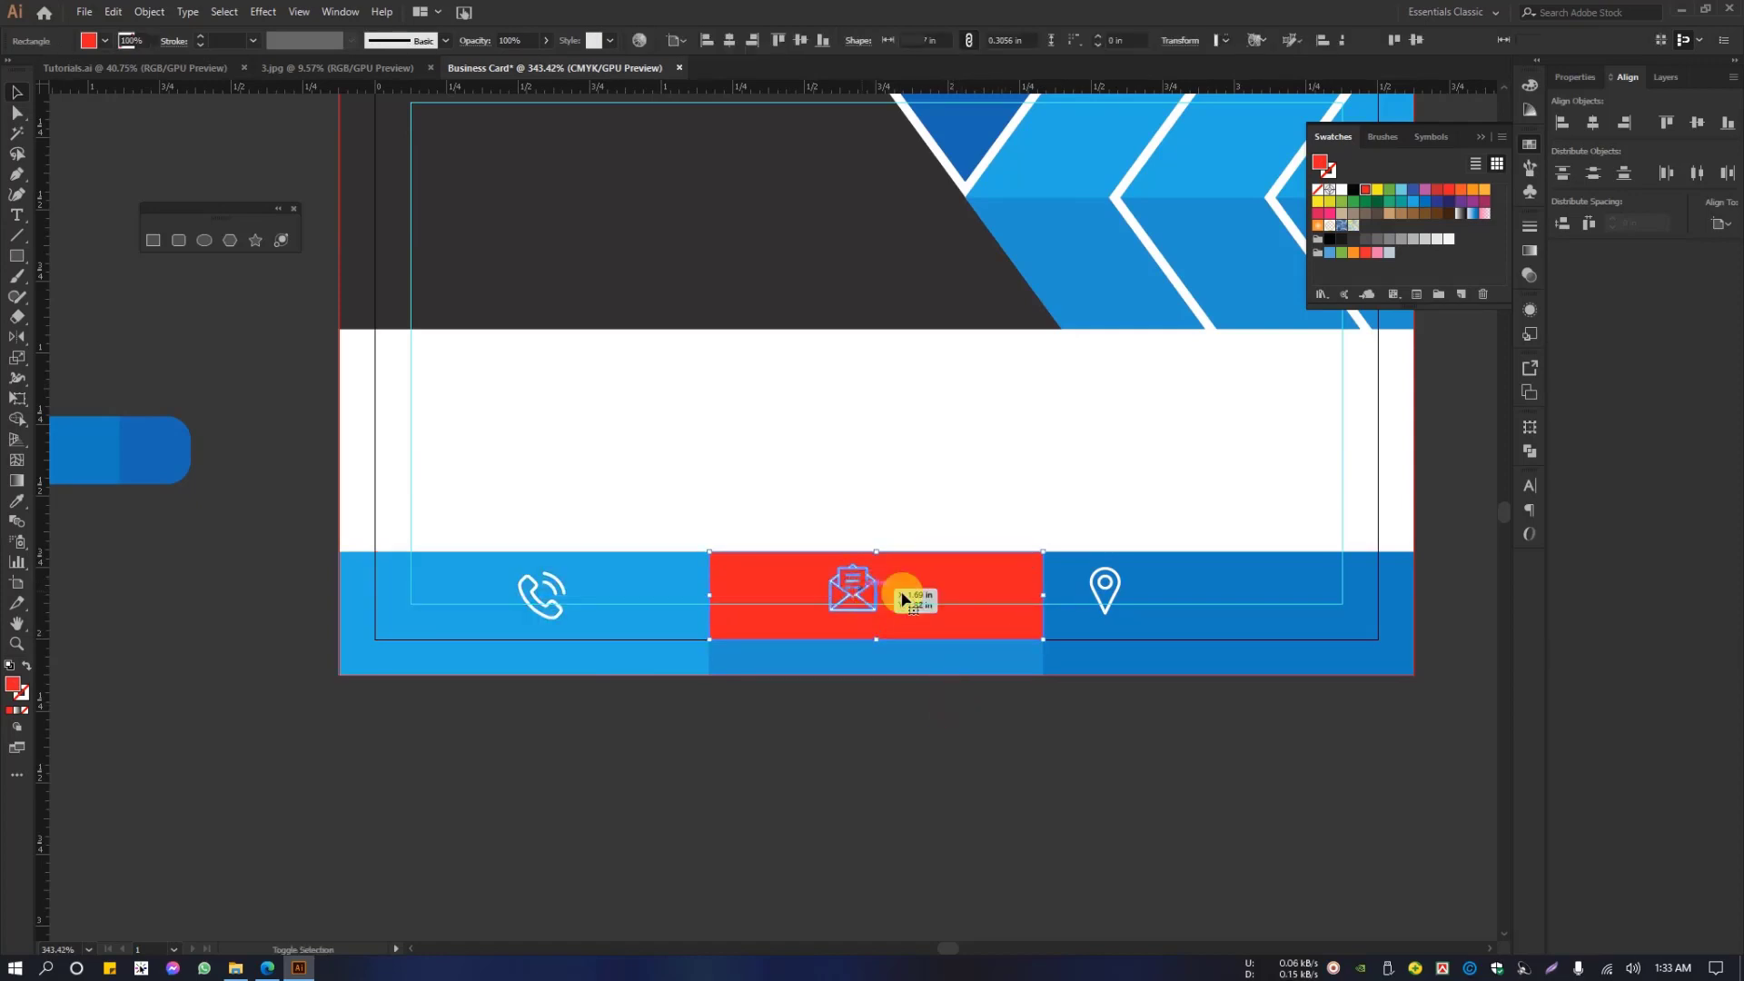
pyautogui.click(1593, 122)
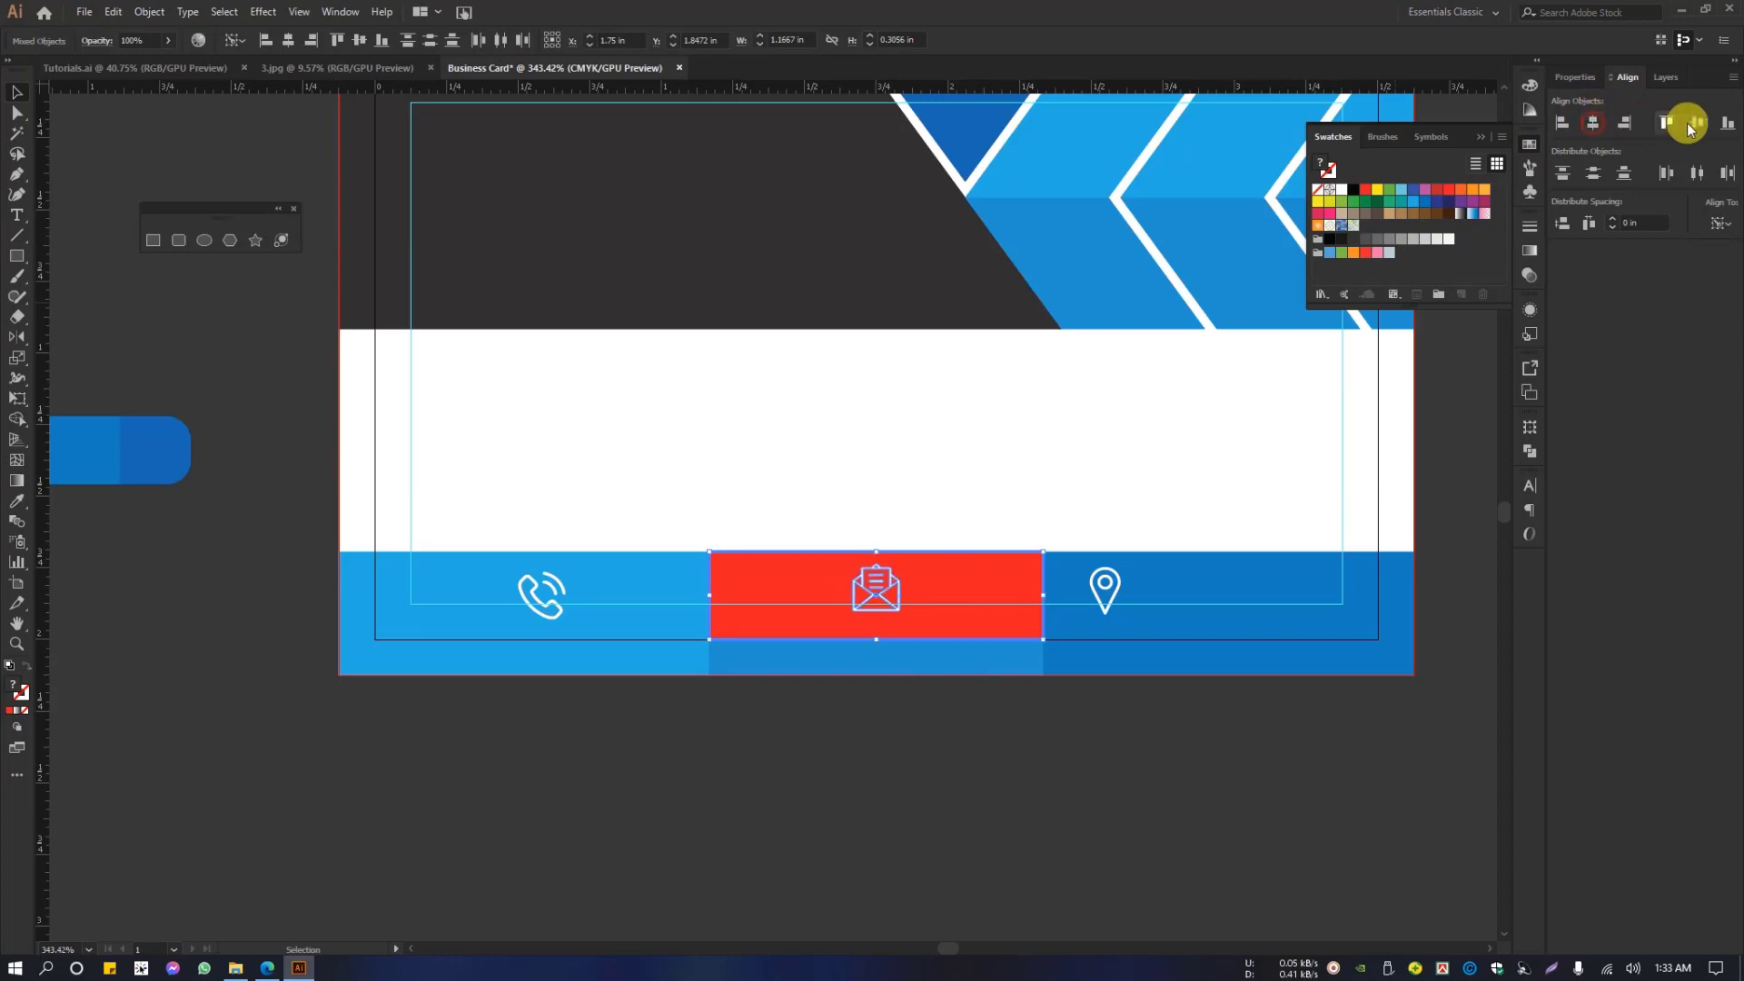
pyautogui.click(1697, 122)
pyautogui.click(1085, 668)
pyautogui.scroll(-3, 1024, 686)
pyautogui.moveTo(990, 549); pyautogui.dragTo(1019, 638)
pyautogui.click(1019, 639)
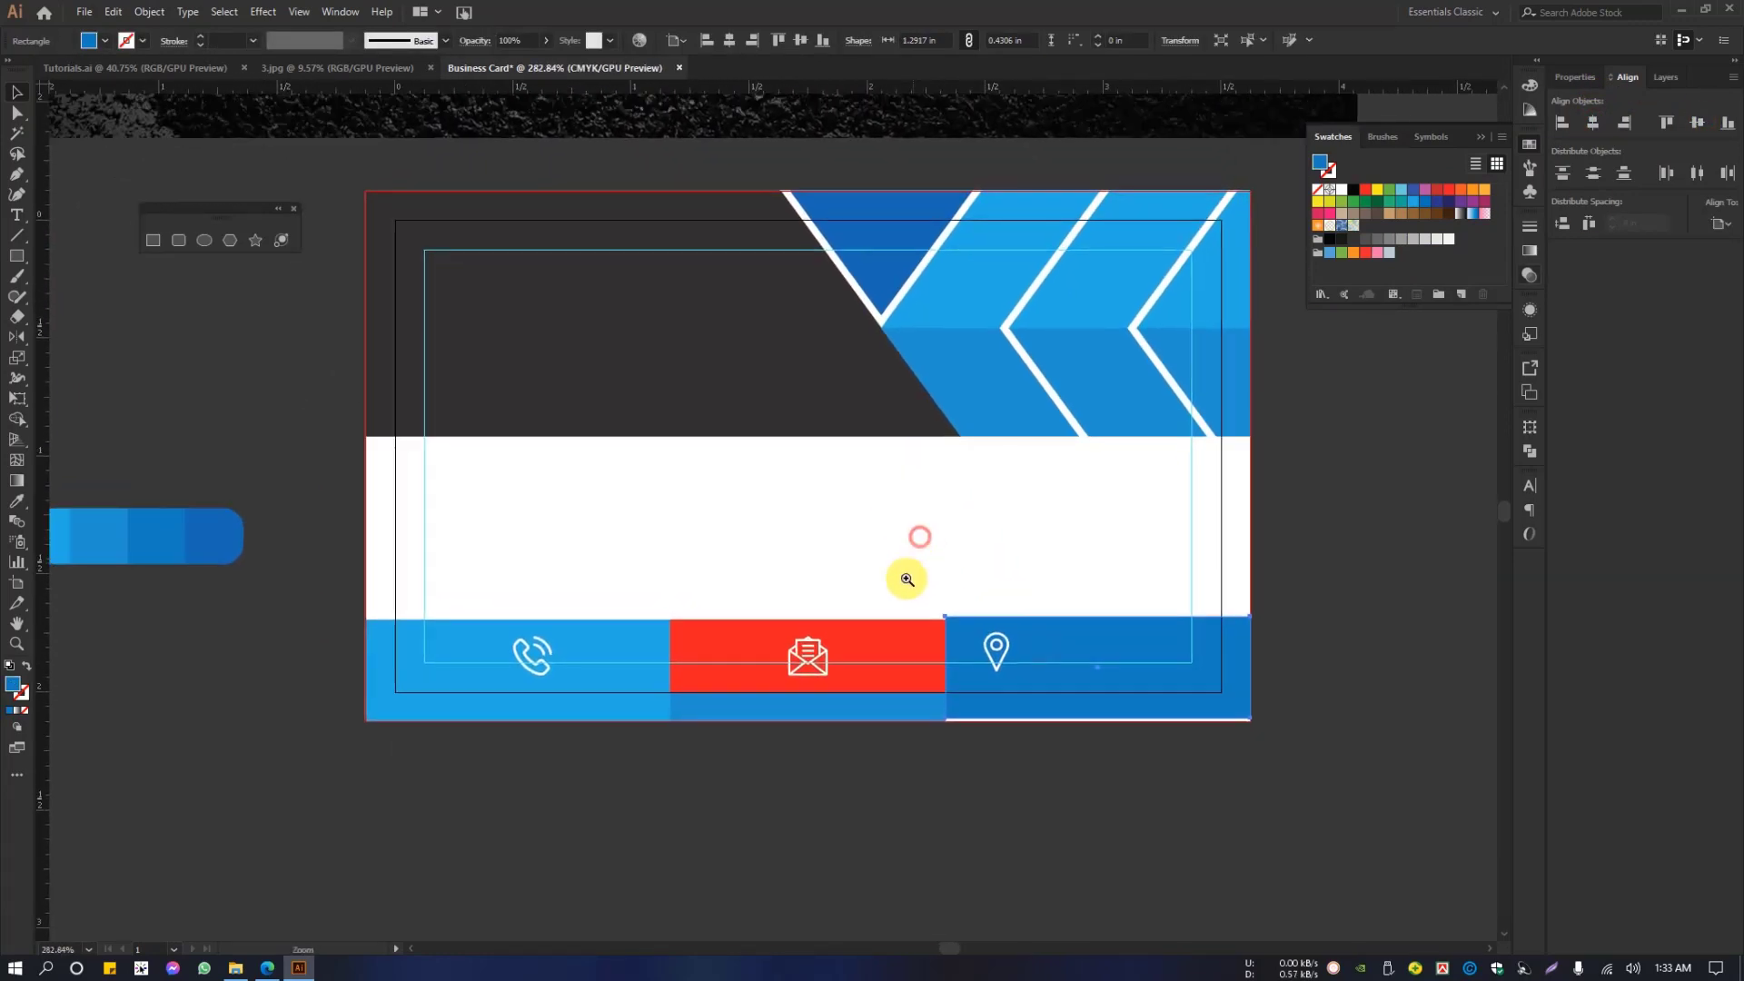
pyautogui.click(949, 792)
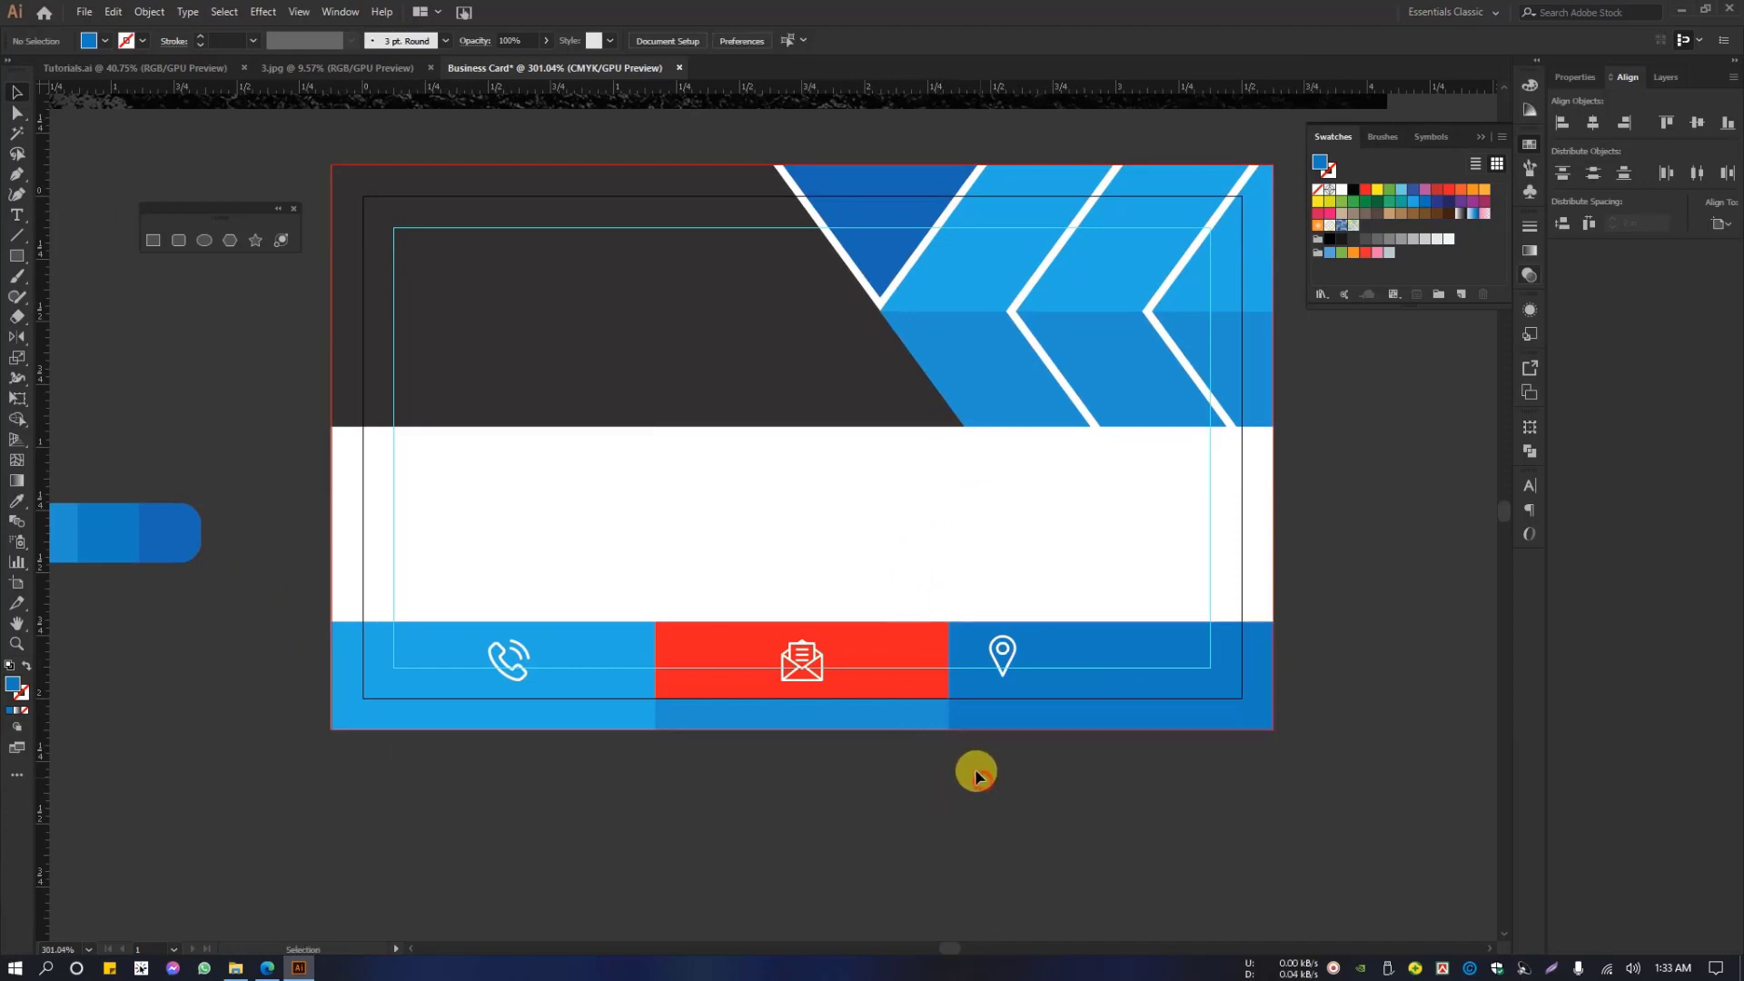
# Centre the pin icon in the right section, then move the red rectangle off the card, lower right
pyautogui.moveTo(897, 670); pyautogui.dragTo(1184, 677)
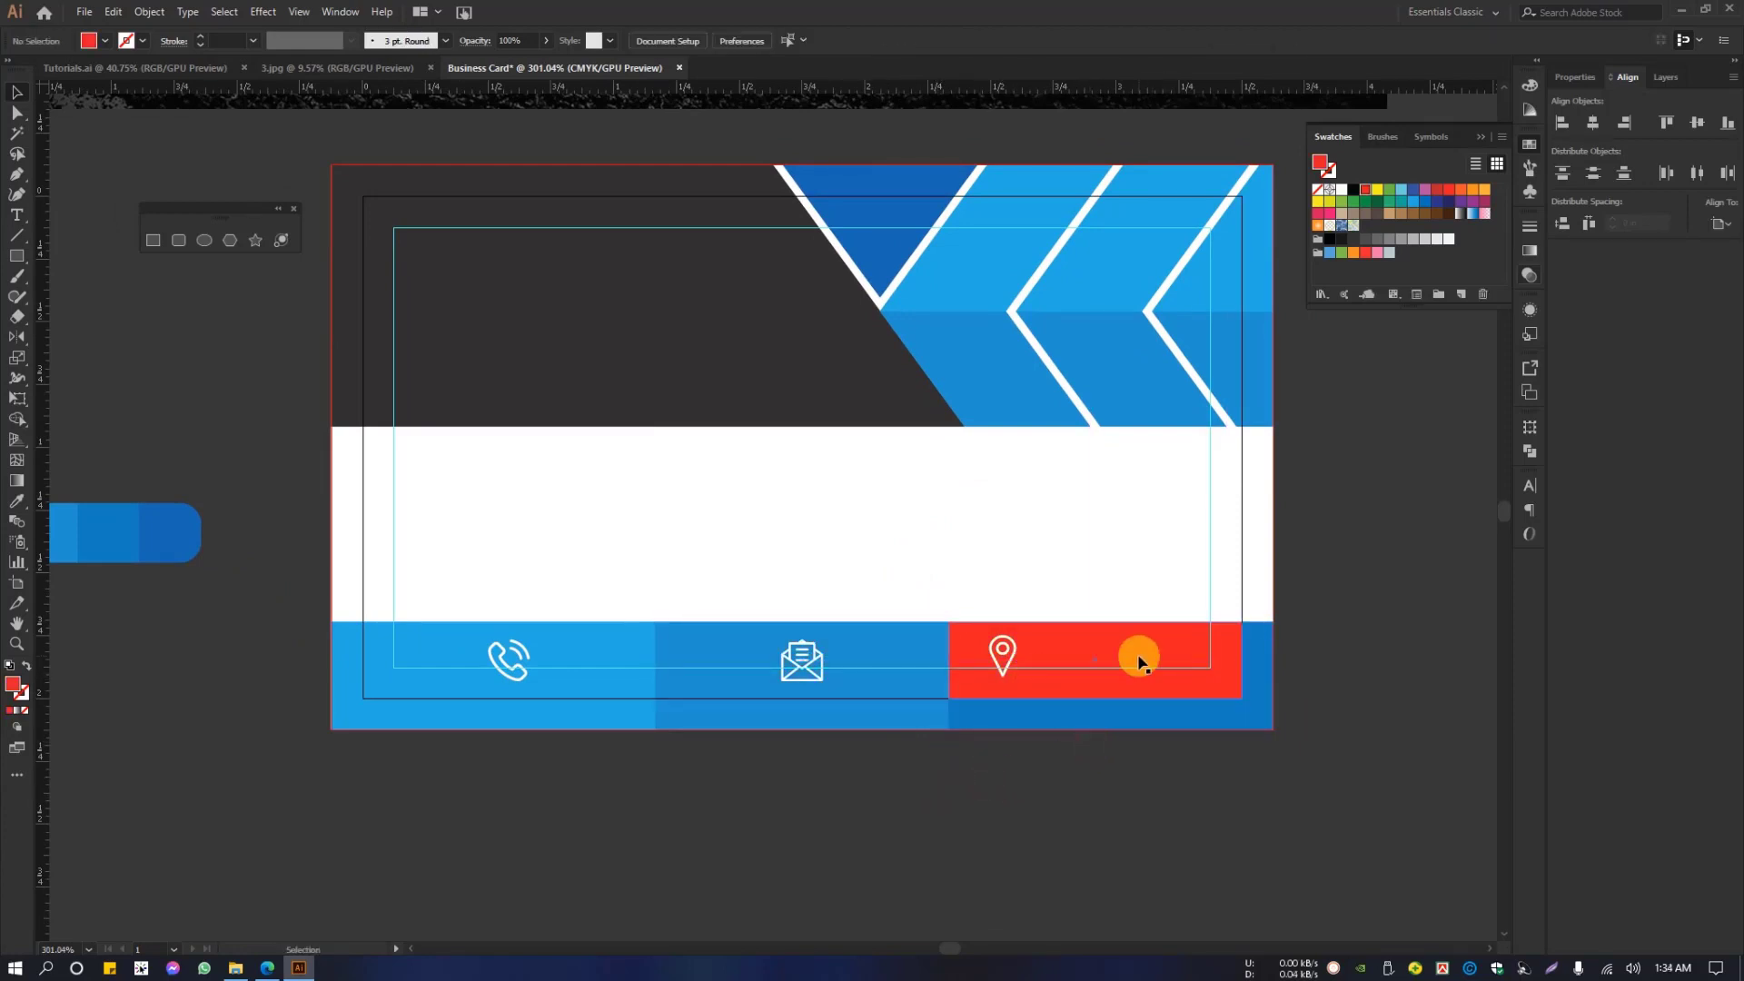
pyautogui.keyDown('shift'); pyautogui.click(1003, 656); pyautogui.keyUp('shift')
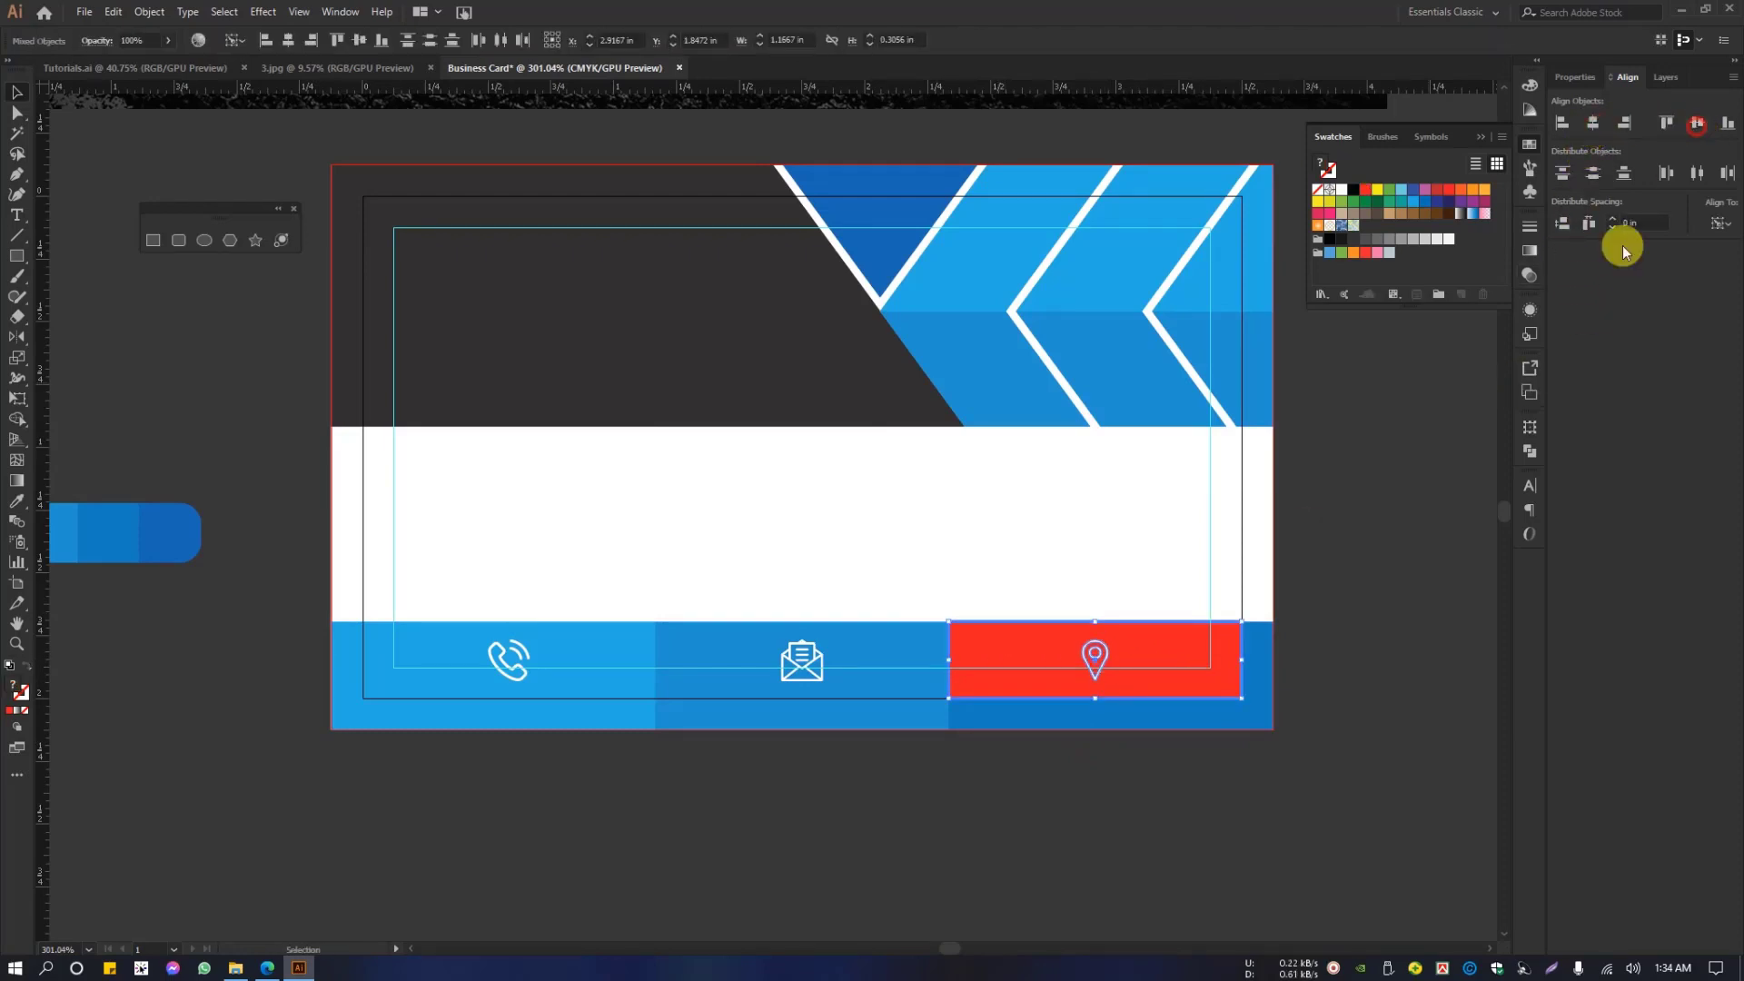
pyautogui.click(1200, 762)
pyautogui.scroll(-1, 1118, 747)
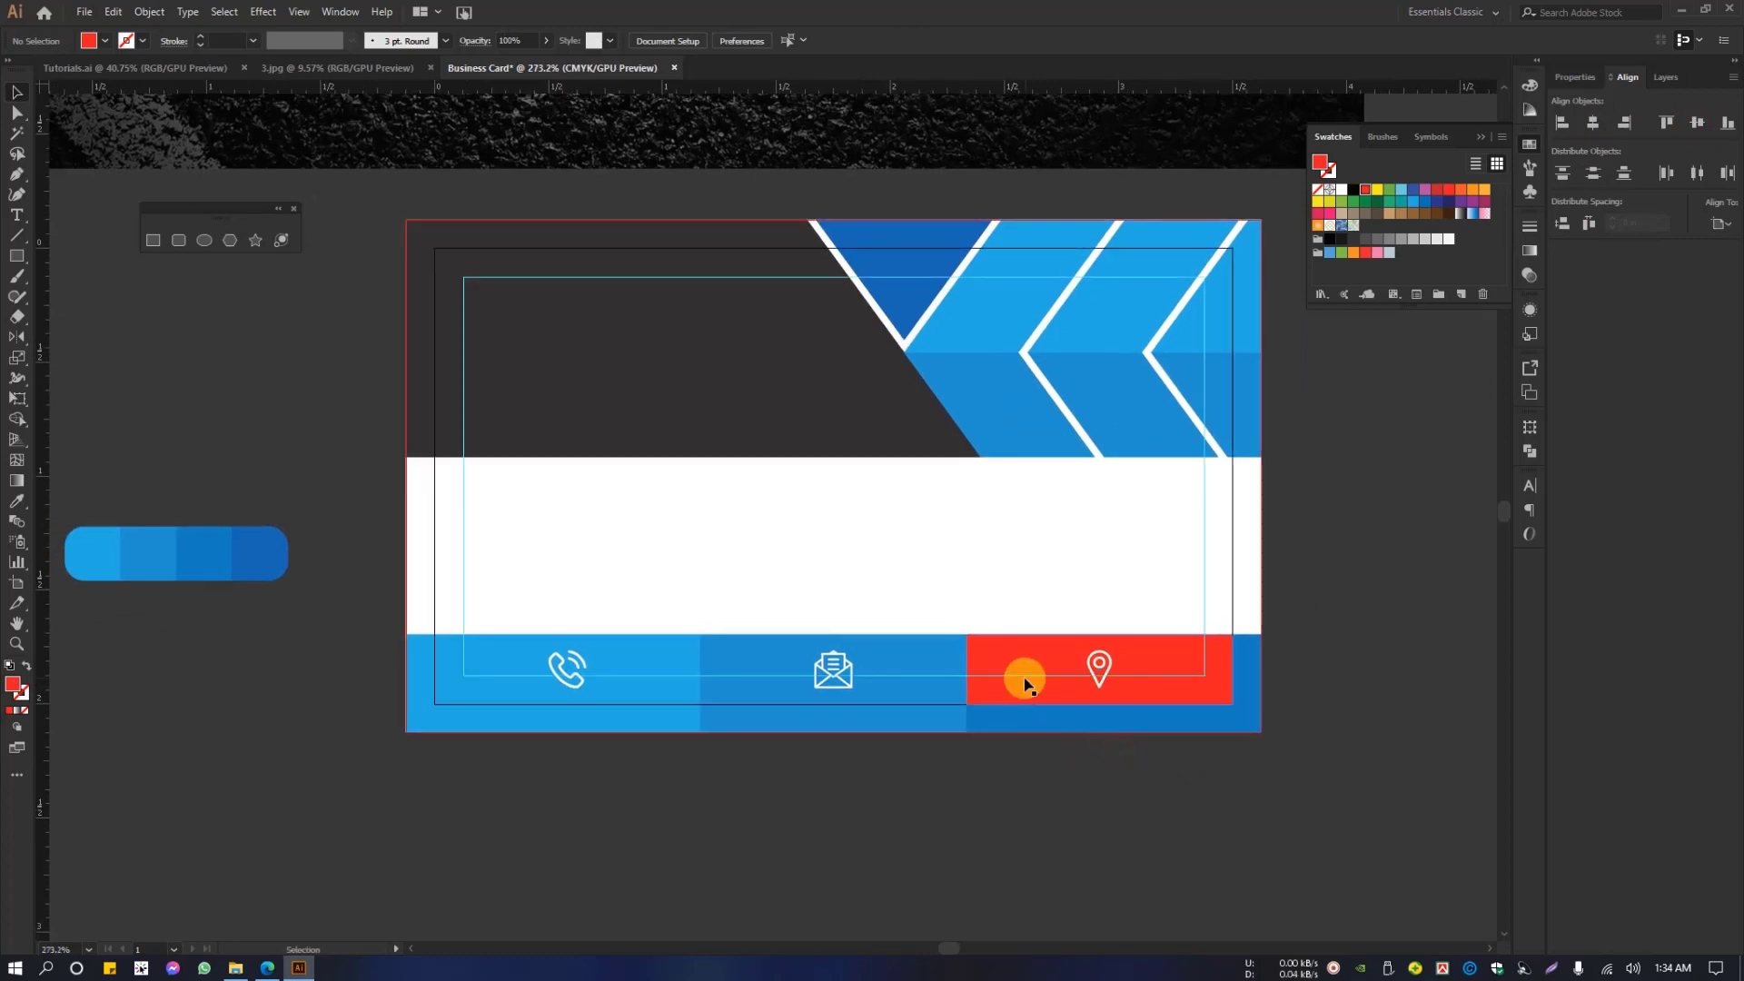
pyautogui.moveTo(1034, 681); pyautogui.dragTo(1206, 824)
pyautogui.scroll(-5, 915, 775)
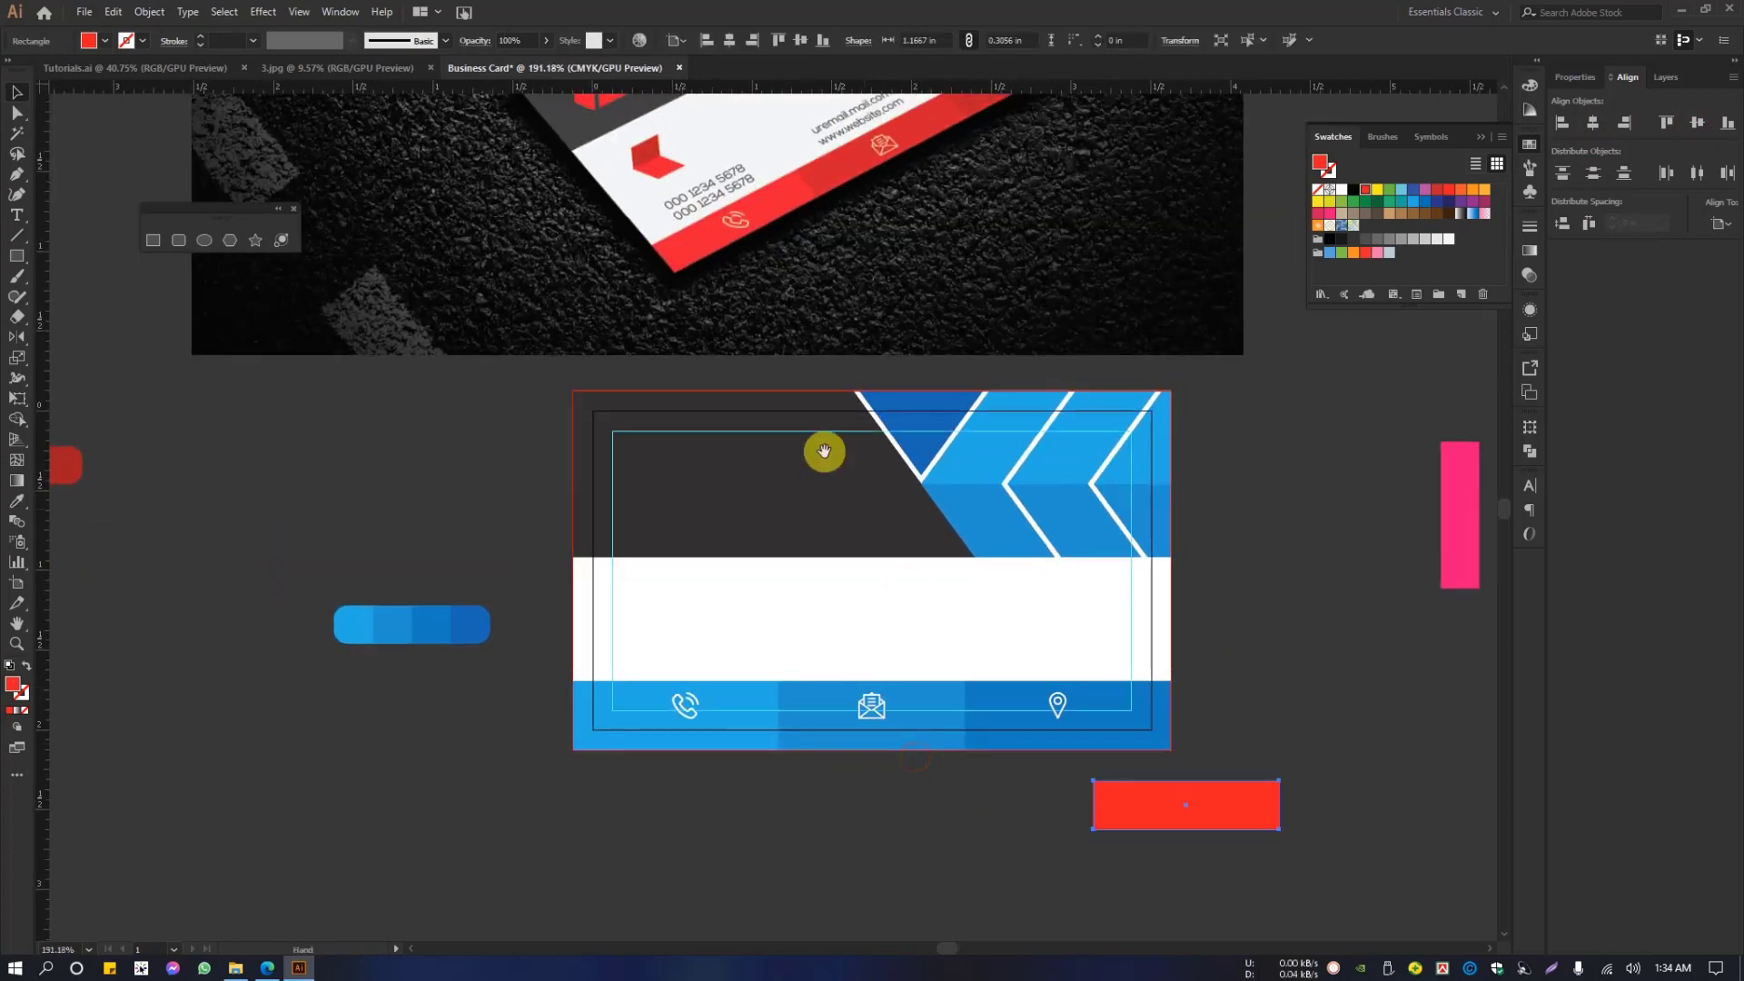
# Delete the red colour strip left of the card and zoom in on the card
pyautogui.scroll(-1, 960, 578)
pyautogui.click(961, 440)
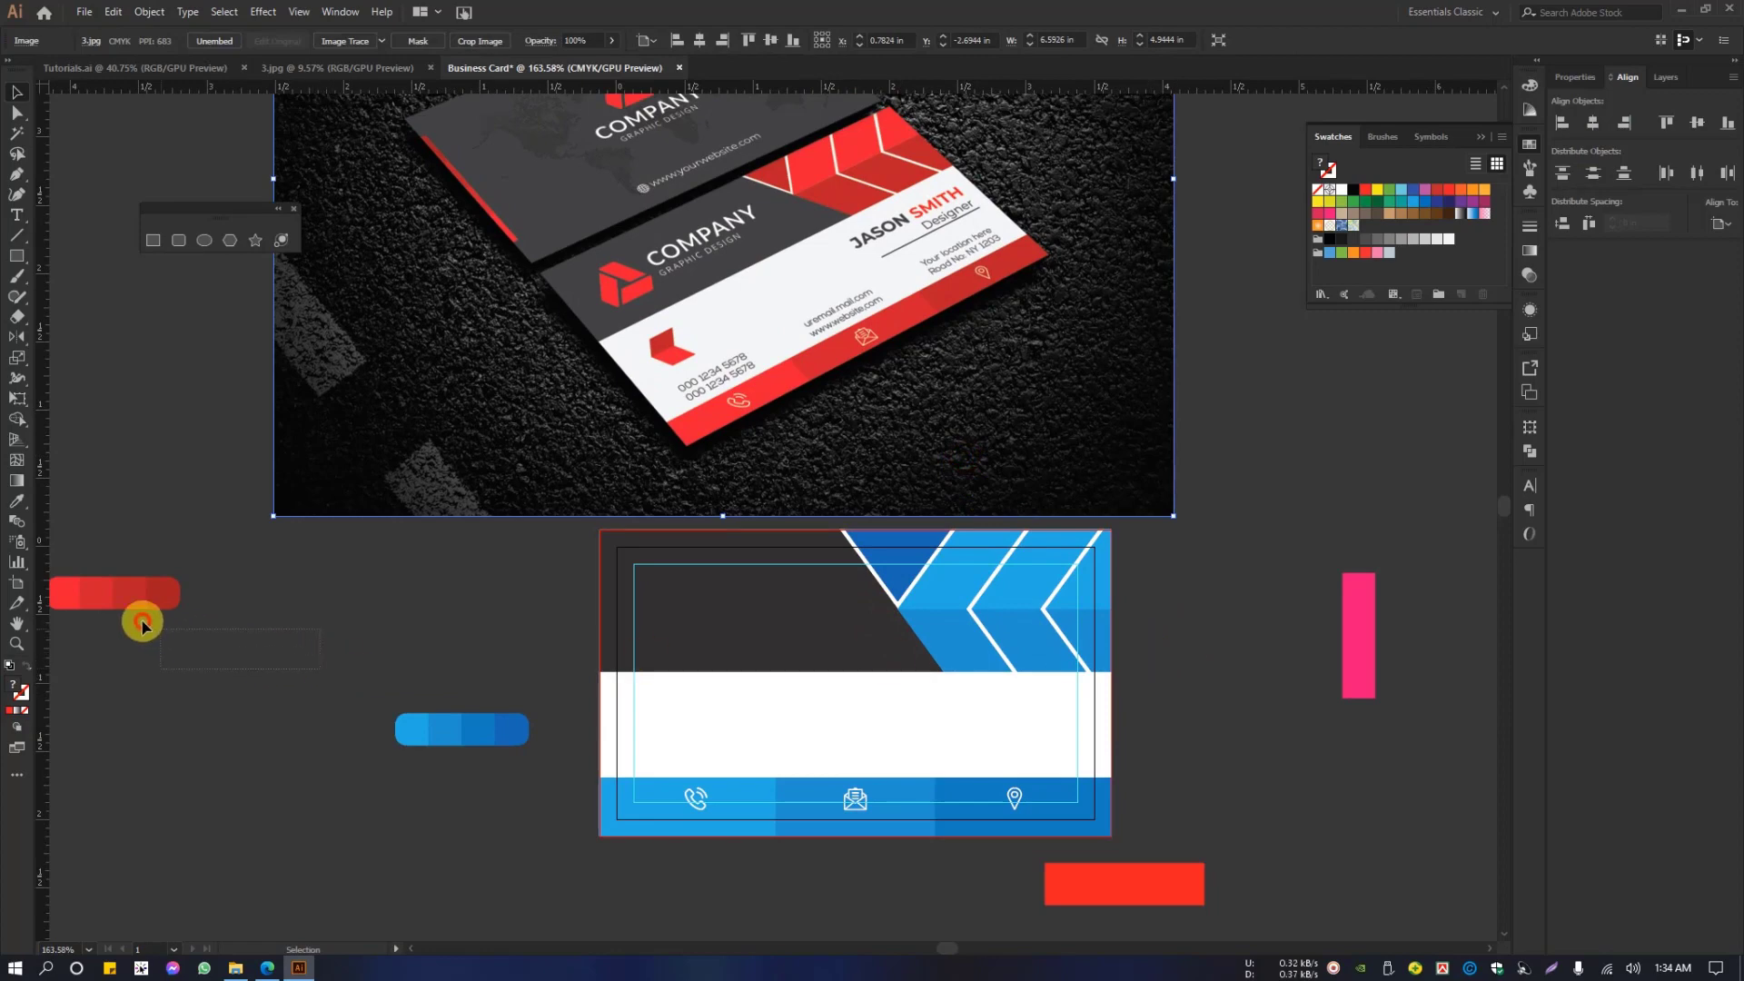
pyautogui.moveTo(320, 669); pyautogui.dragTo(50, 555)
pyautogui.press('Delete')
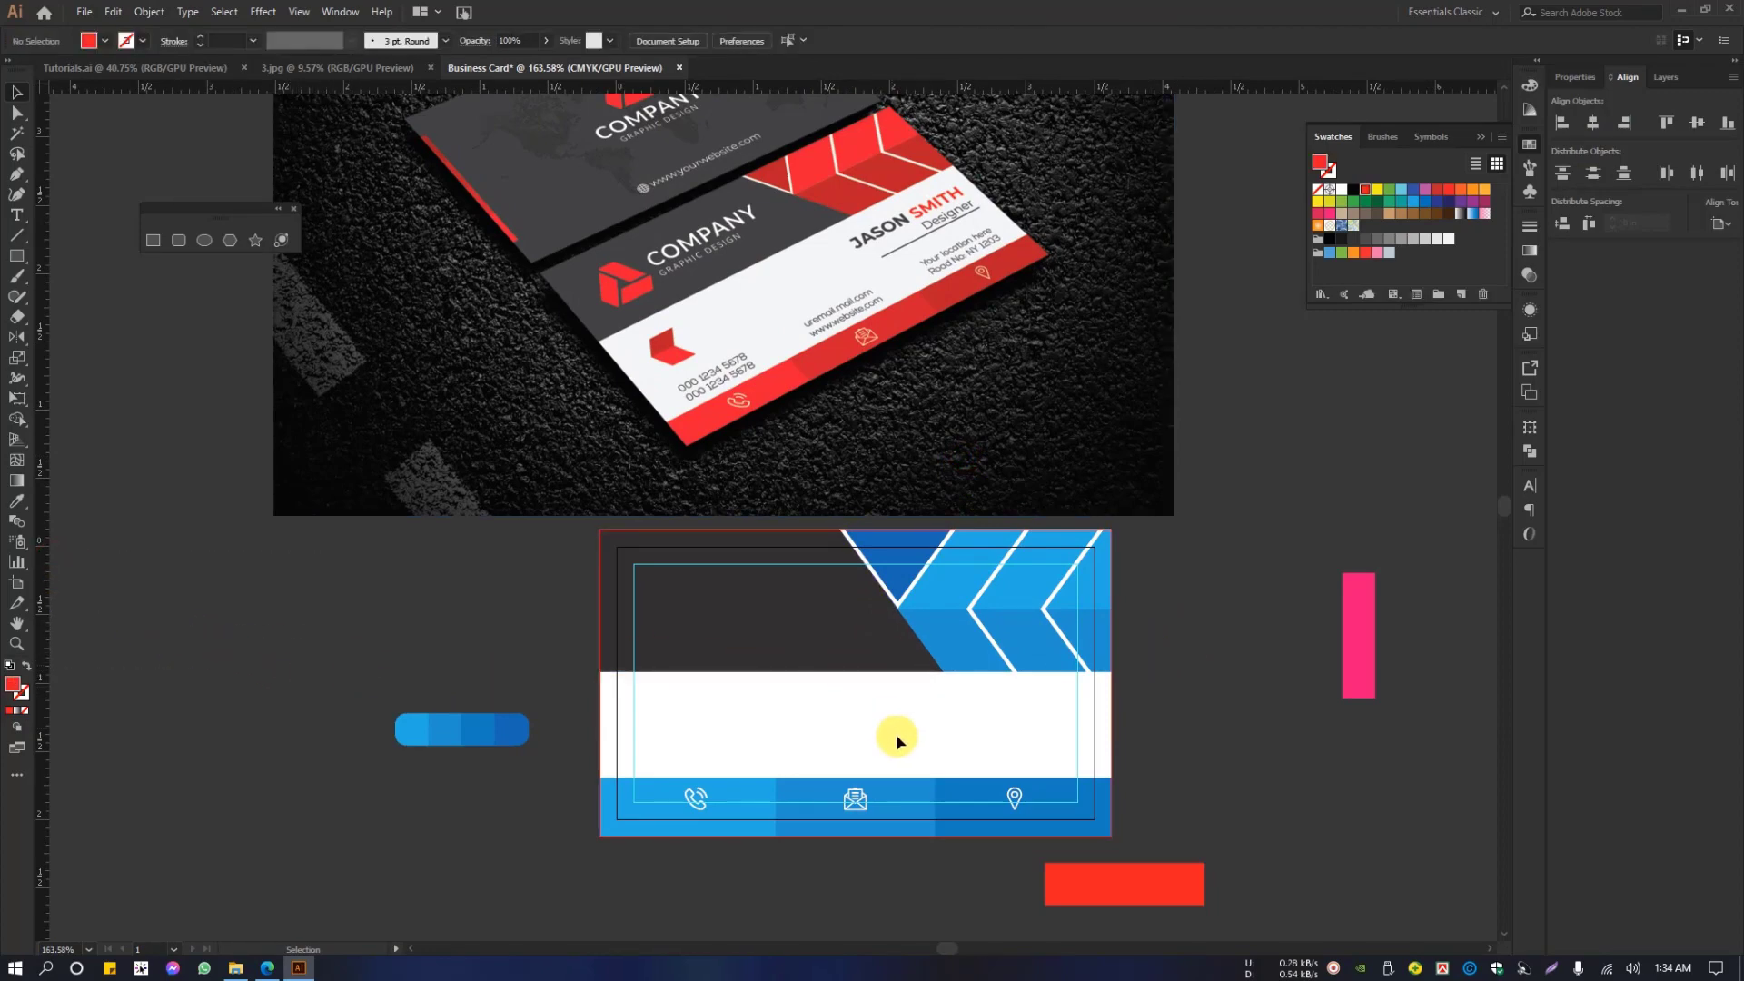
pyautogui.moveTo(916, 674); pyautogui.dragTo(936, 614)
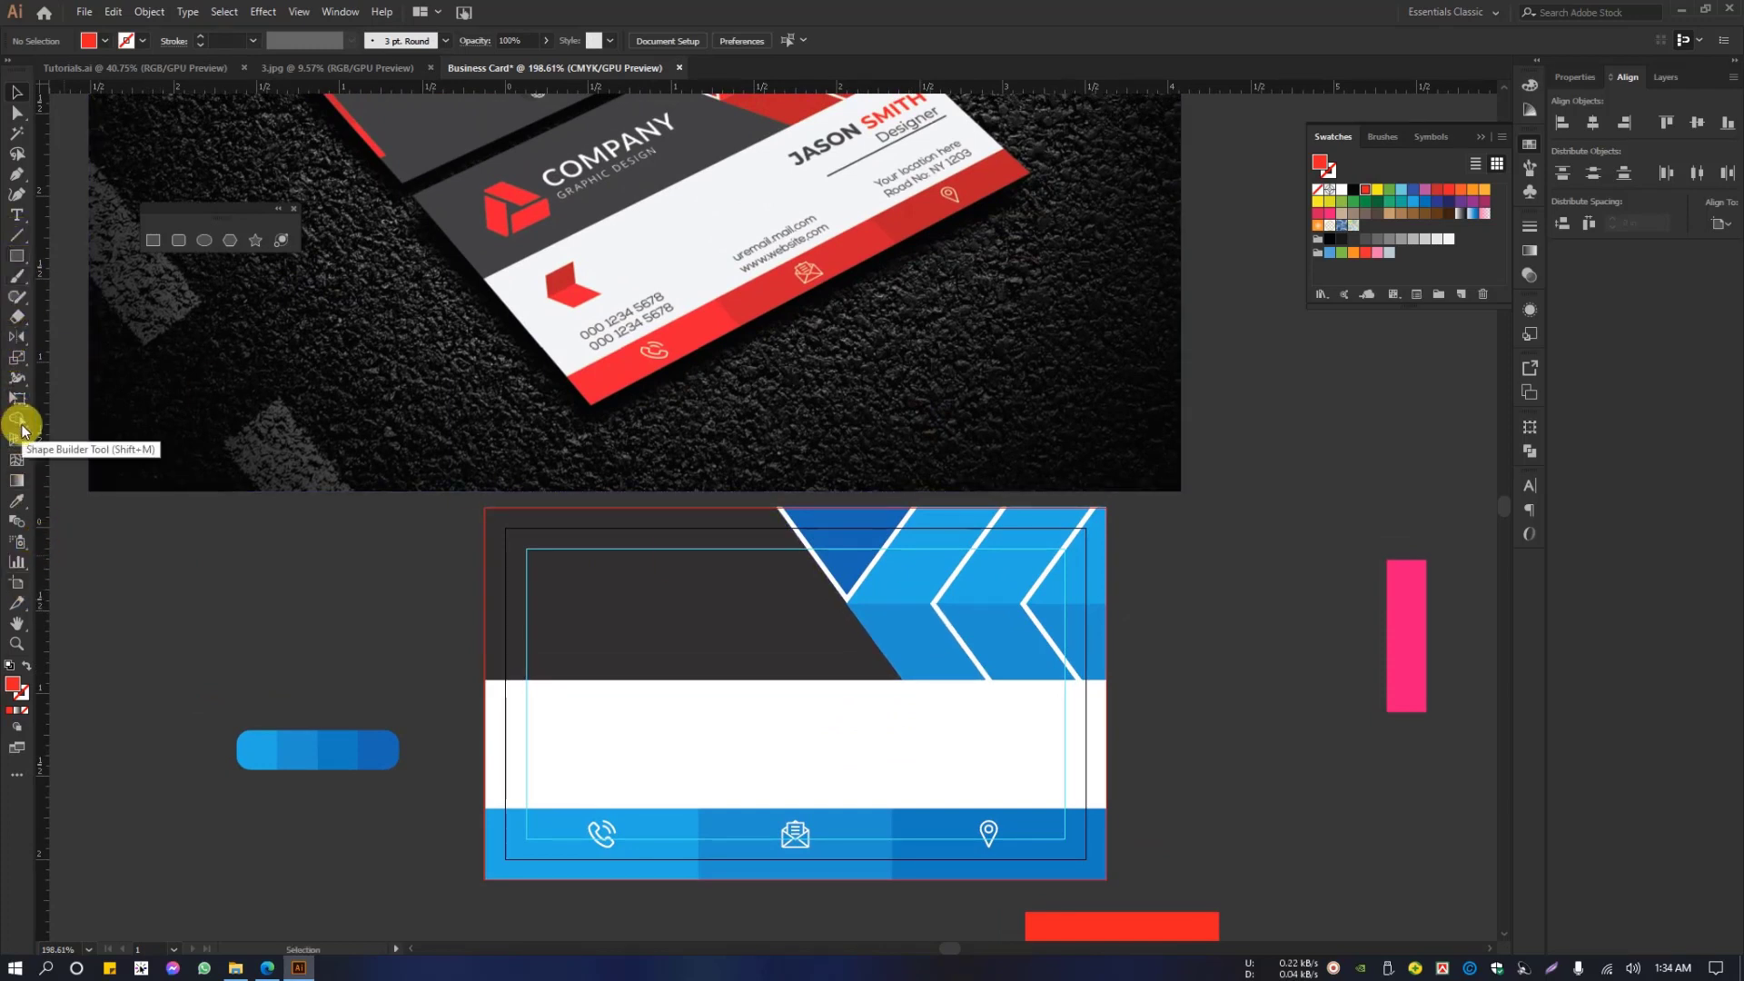
# Set the Type tool to Montserrat Bold 11 pt, right-aligned, and start typing the name in the white band
pyautogui.click(17, 214)
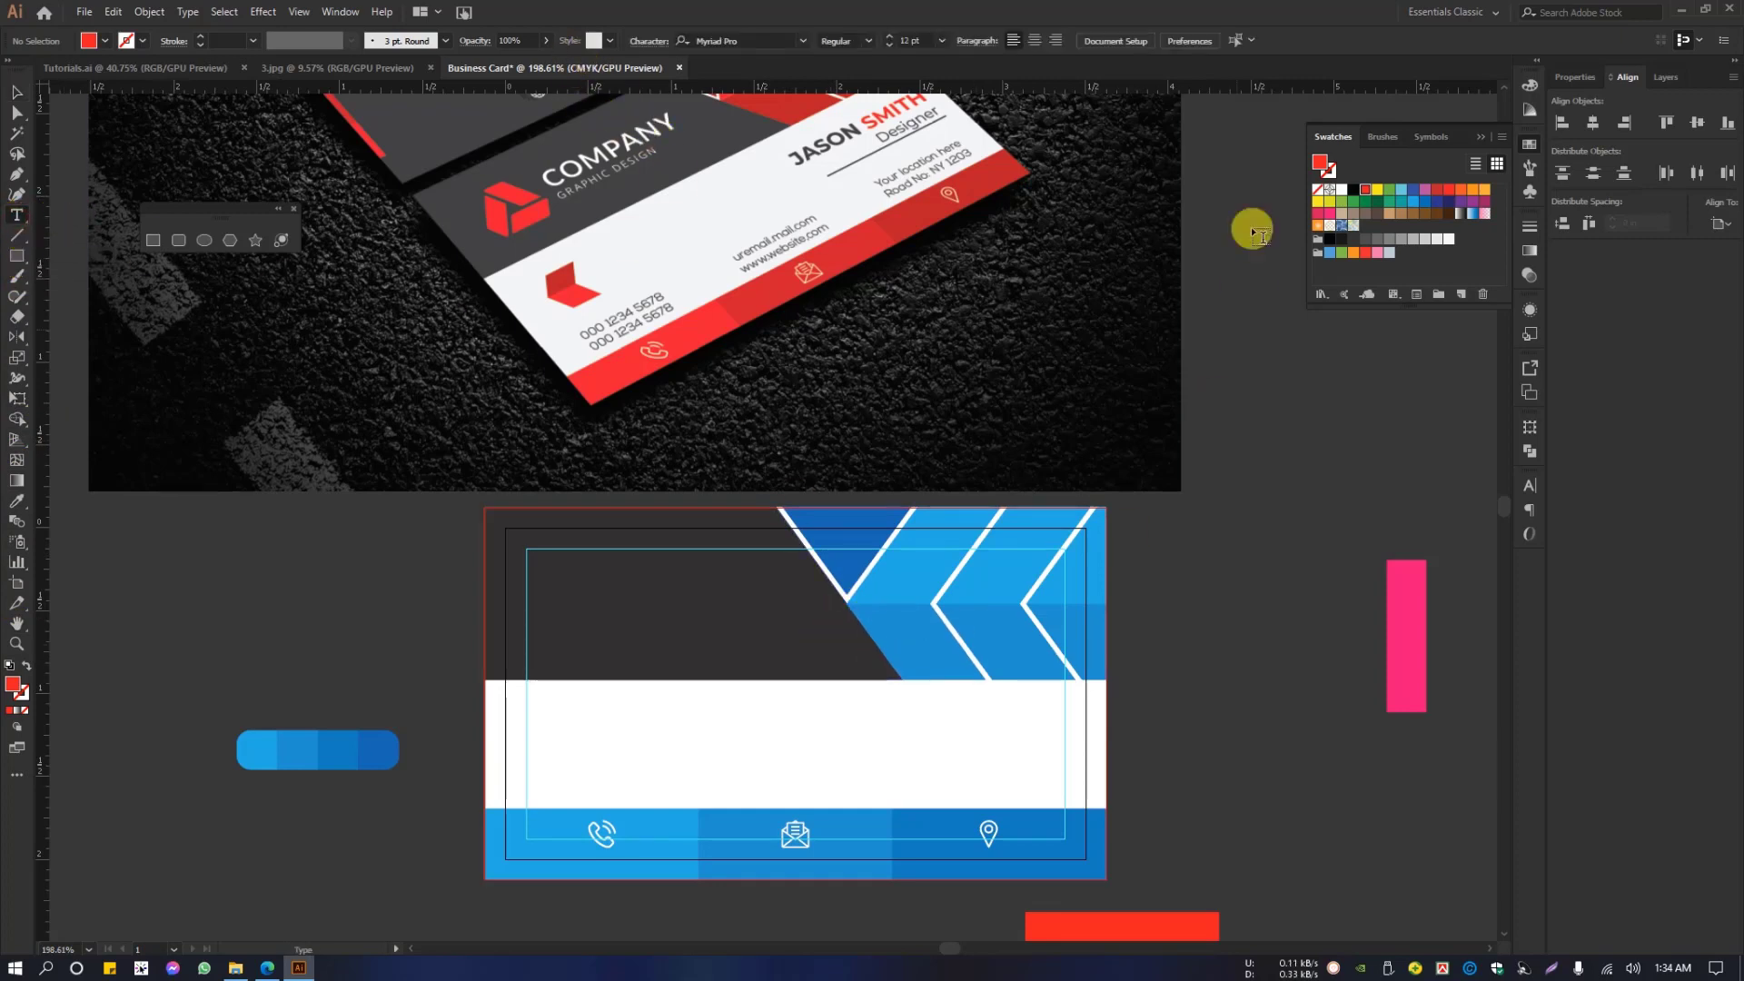
pyautogui.scroll(1, 939, 179)
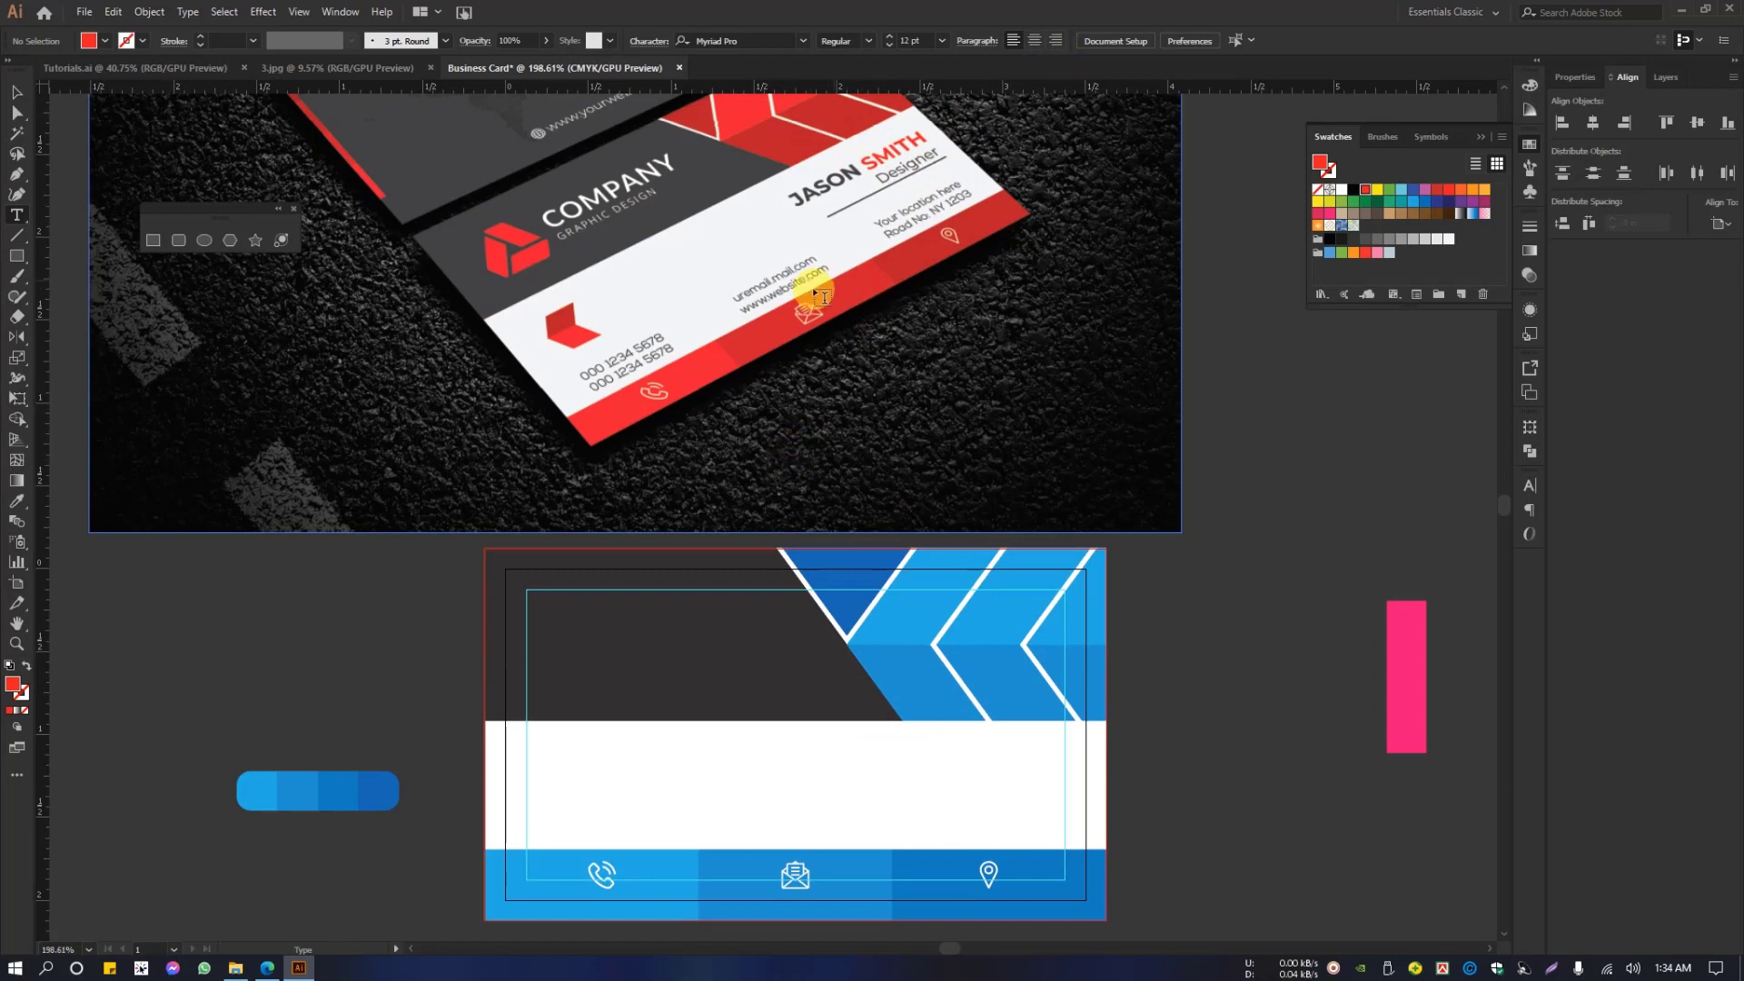
pyautogui.click(1055, 41)
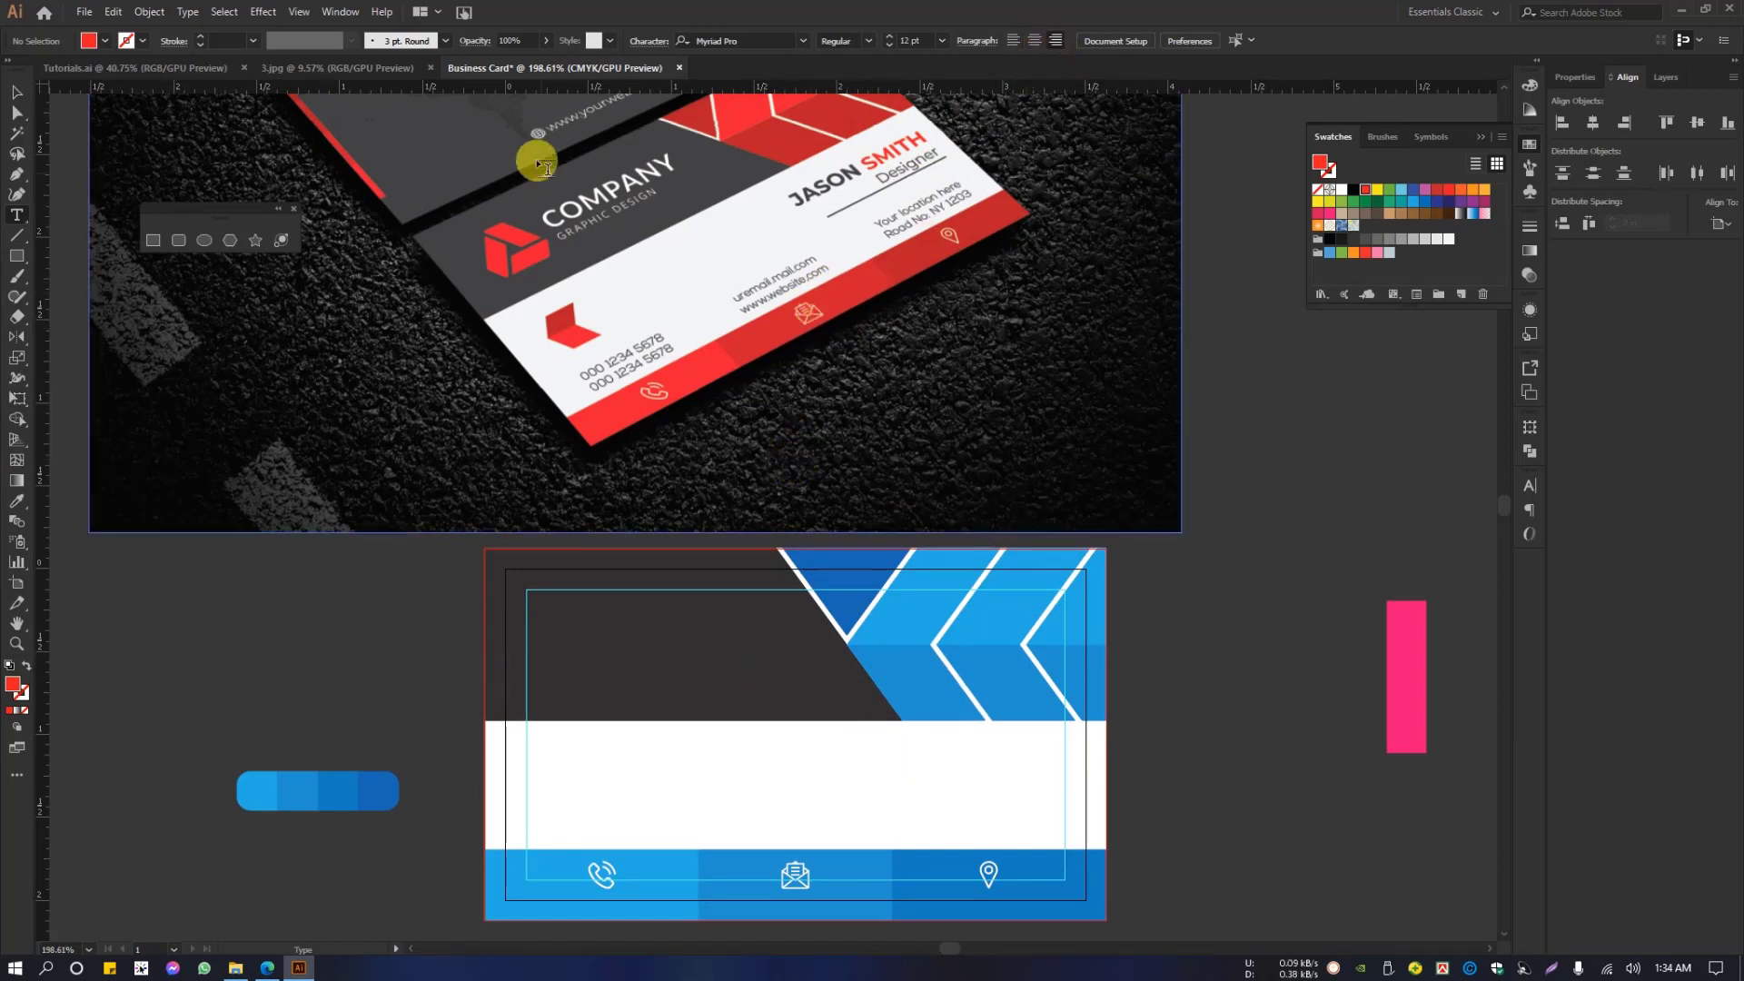
pyautogui.doubleClick(908, 41)
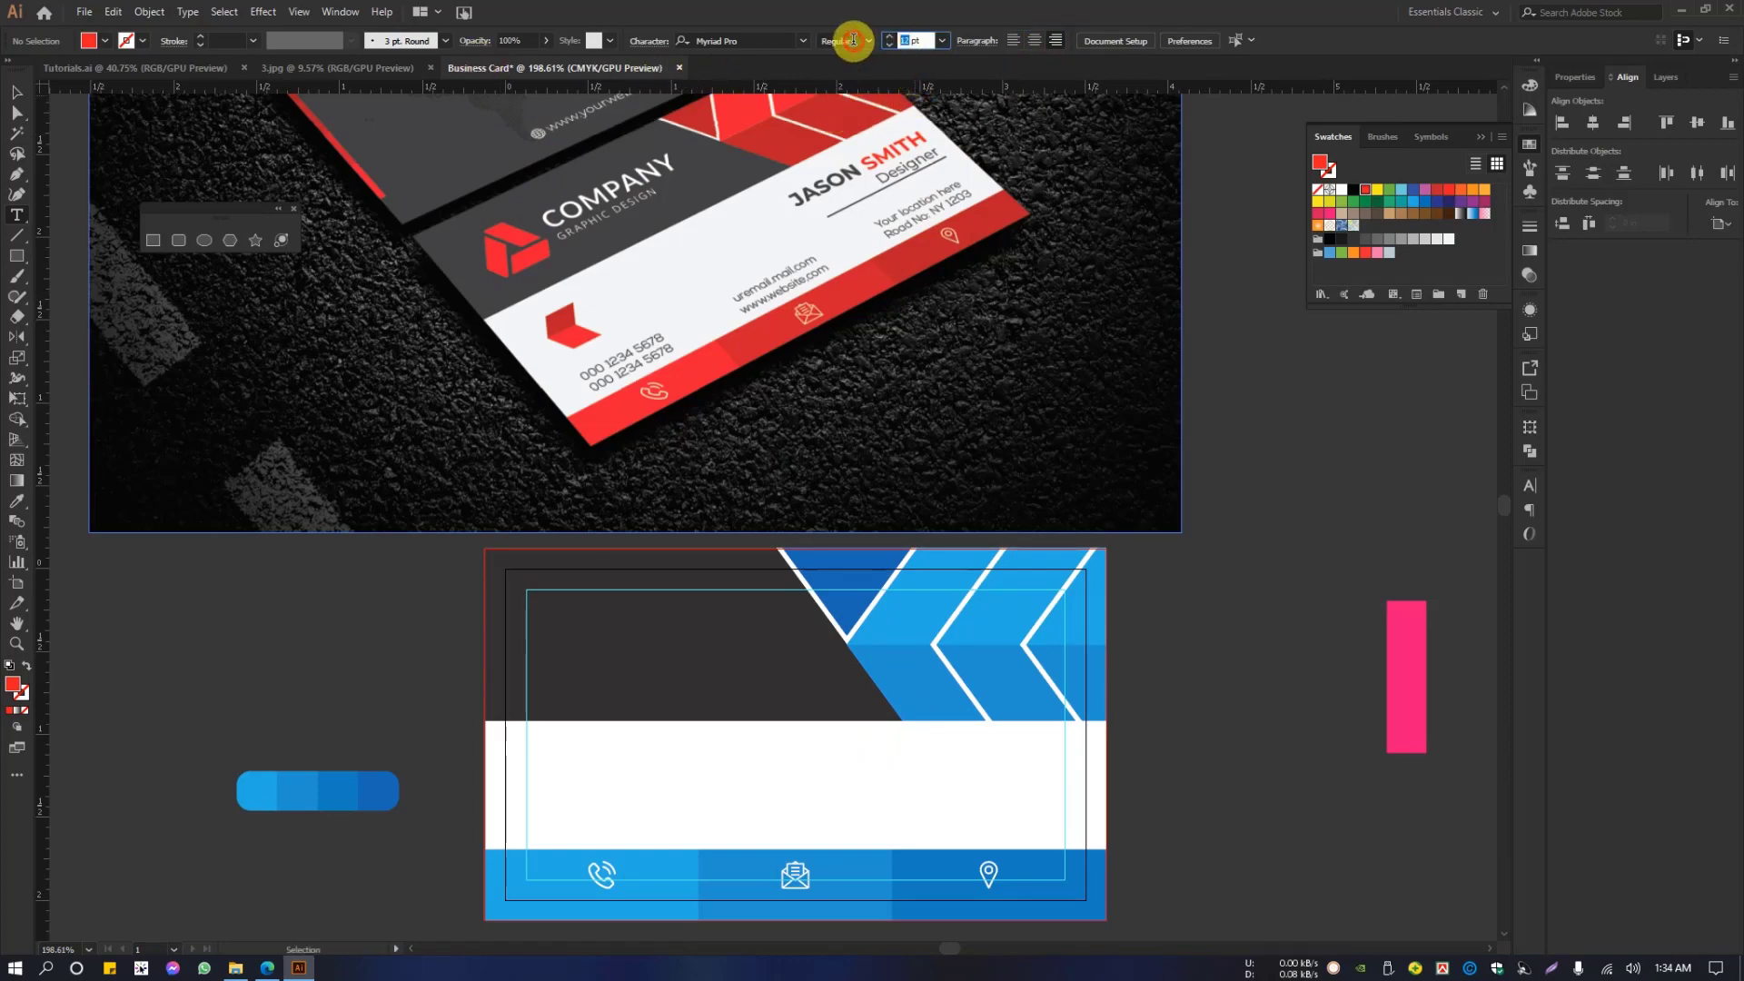
pyautogui.click(747, 41)
pyautogui.write('mon')
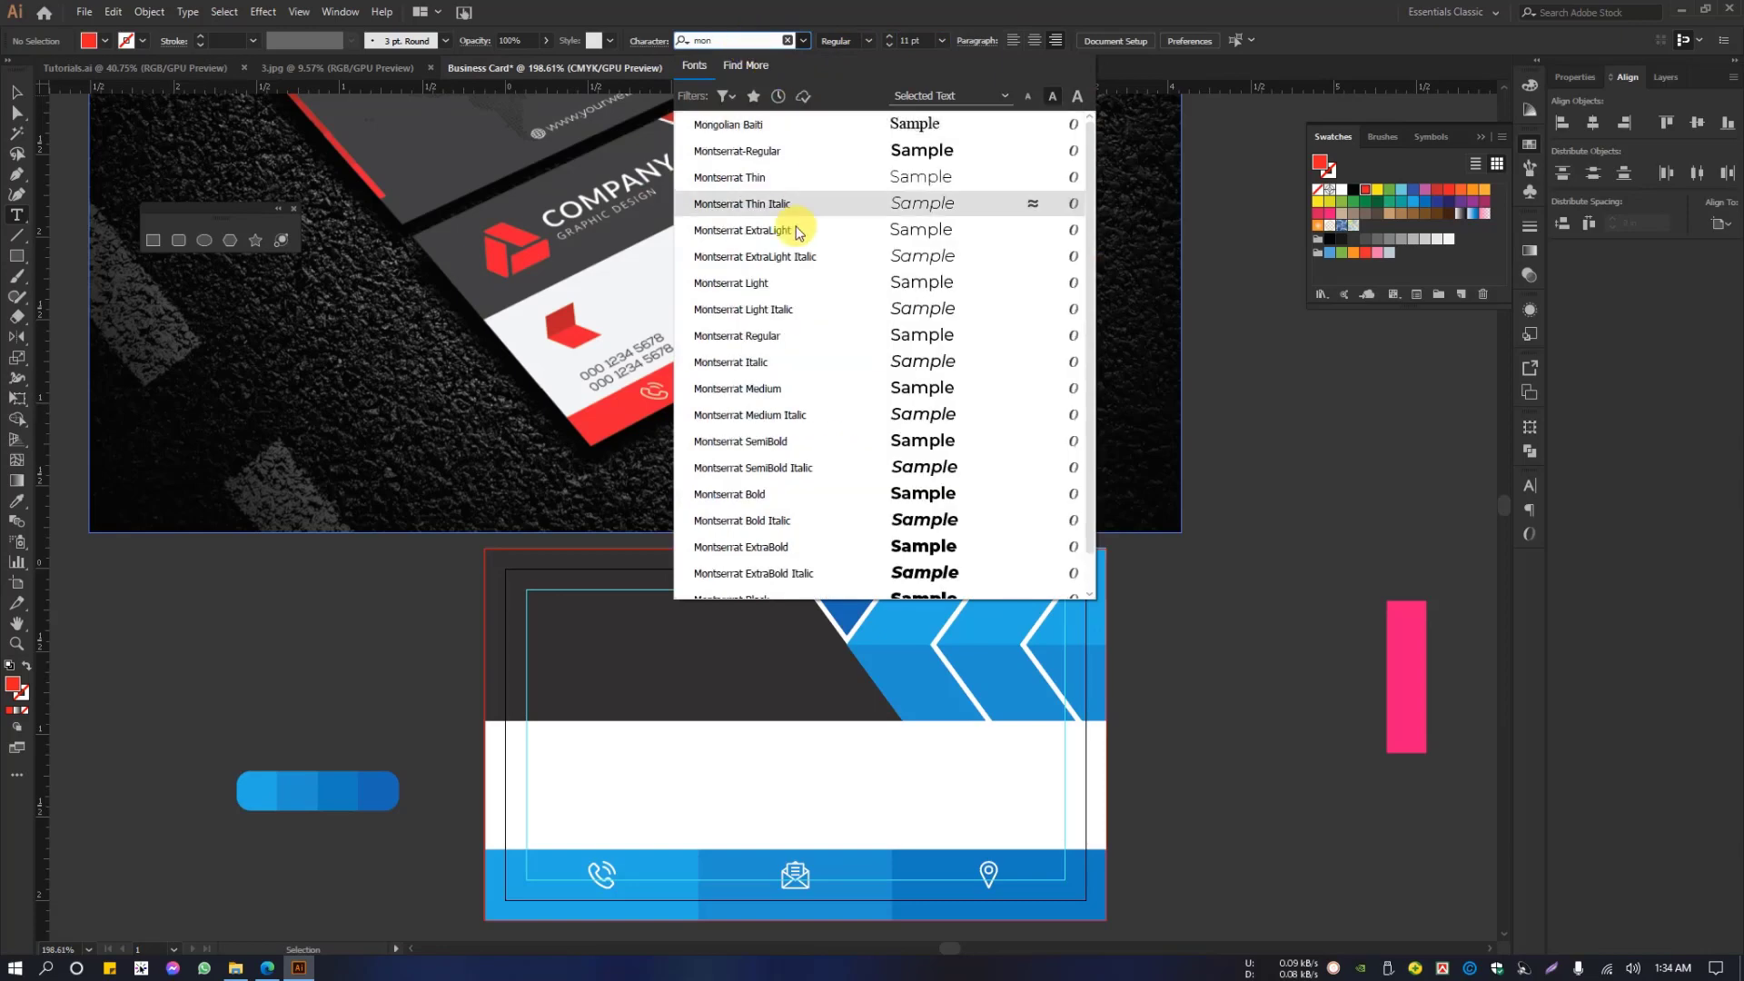
pyautogui.click(781, 501)
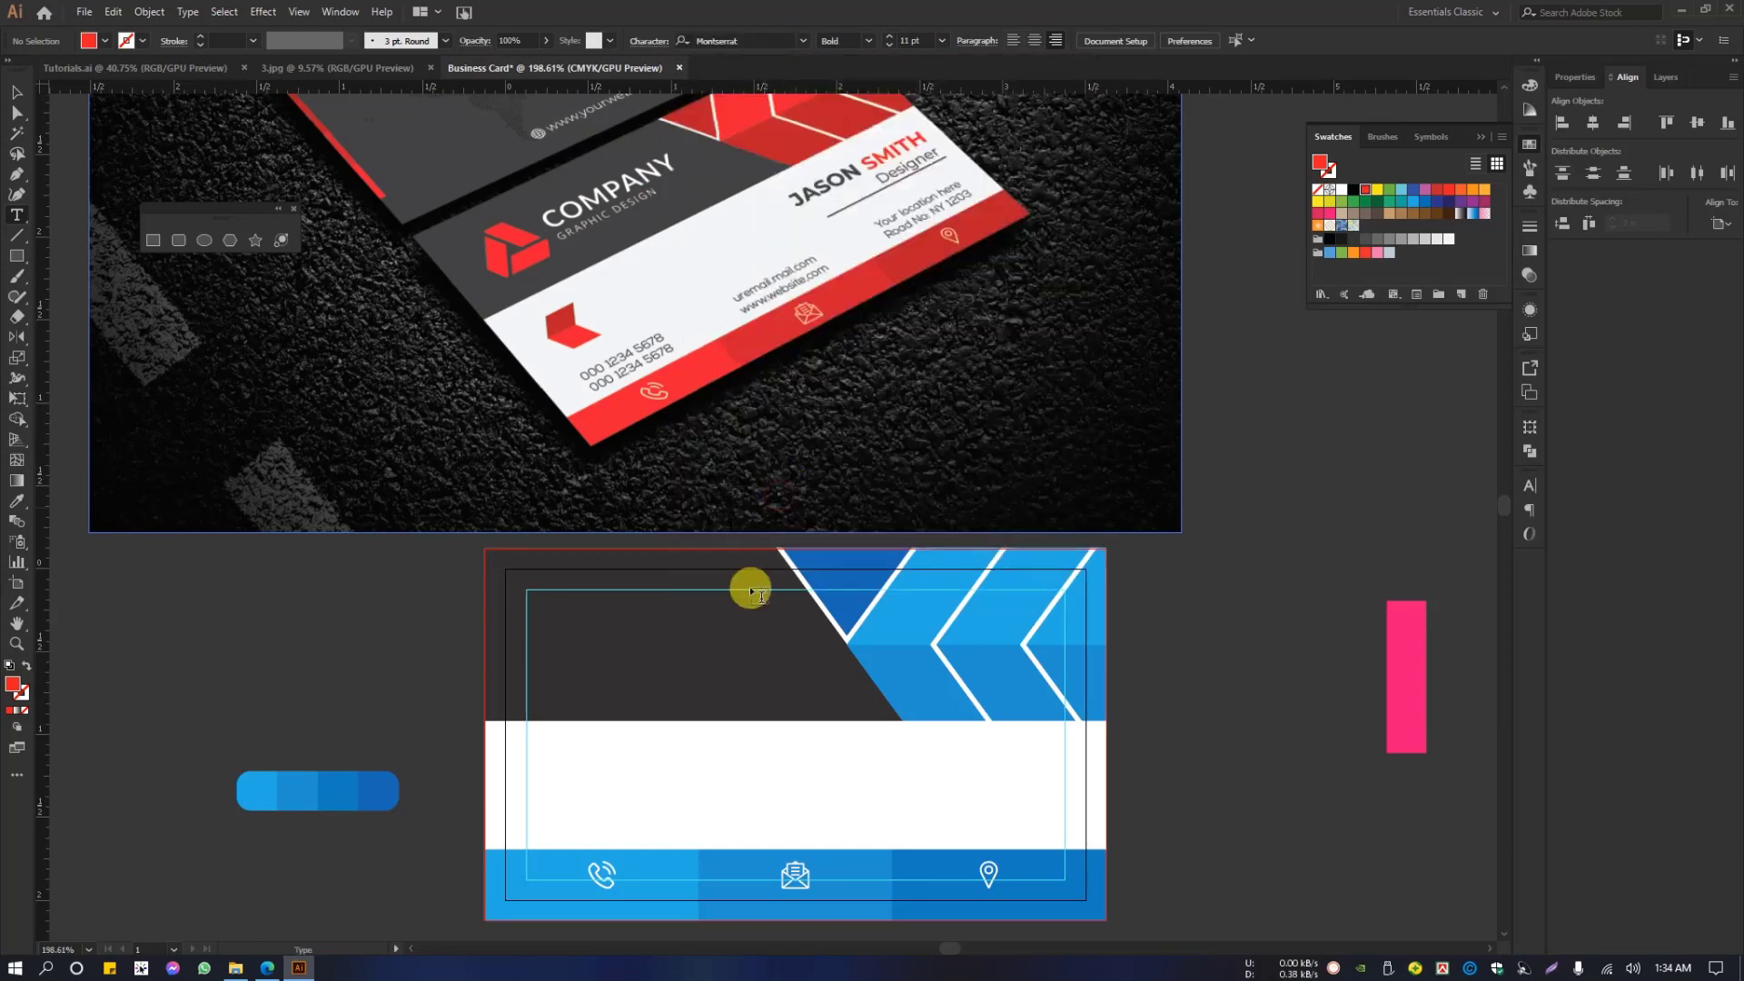
pyautogui.click(880, 761)
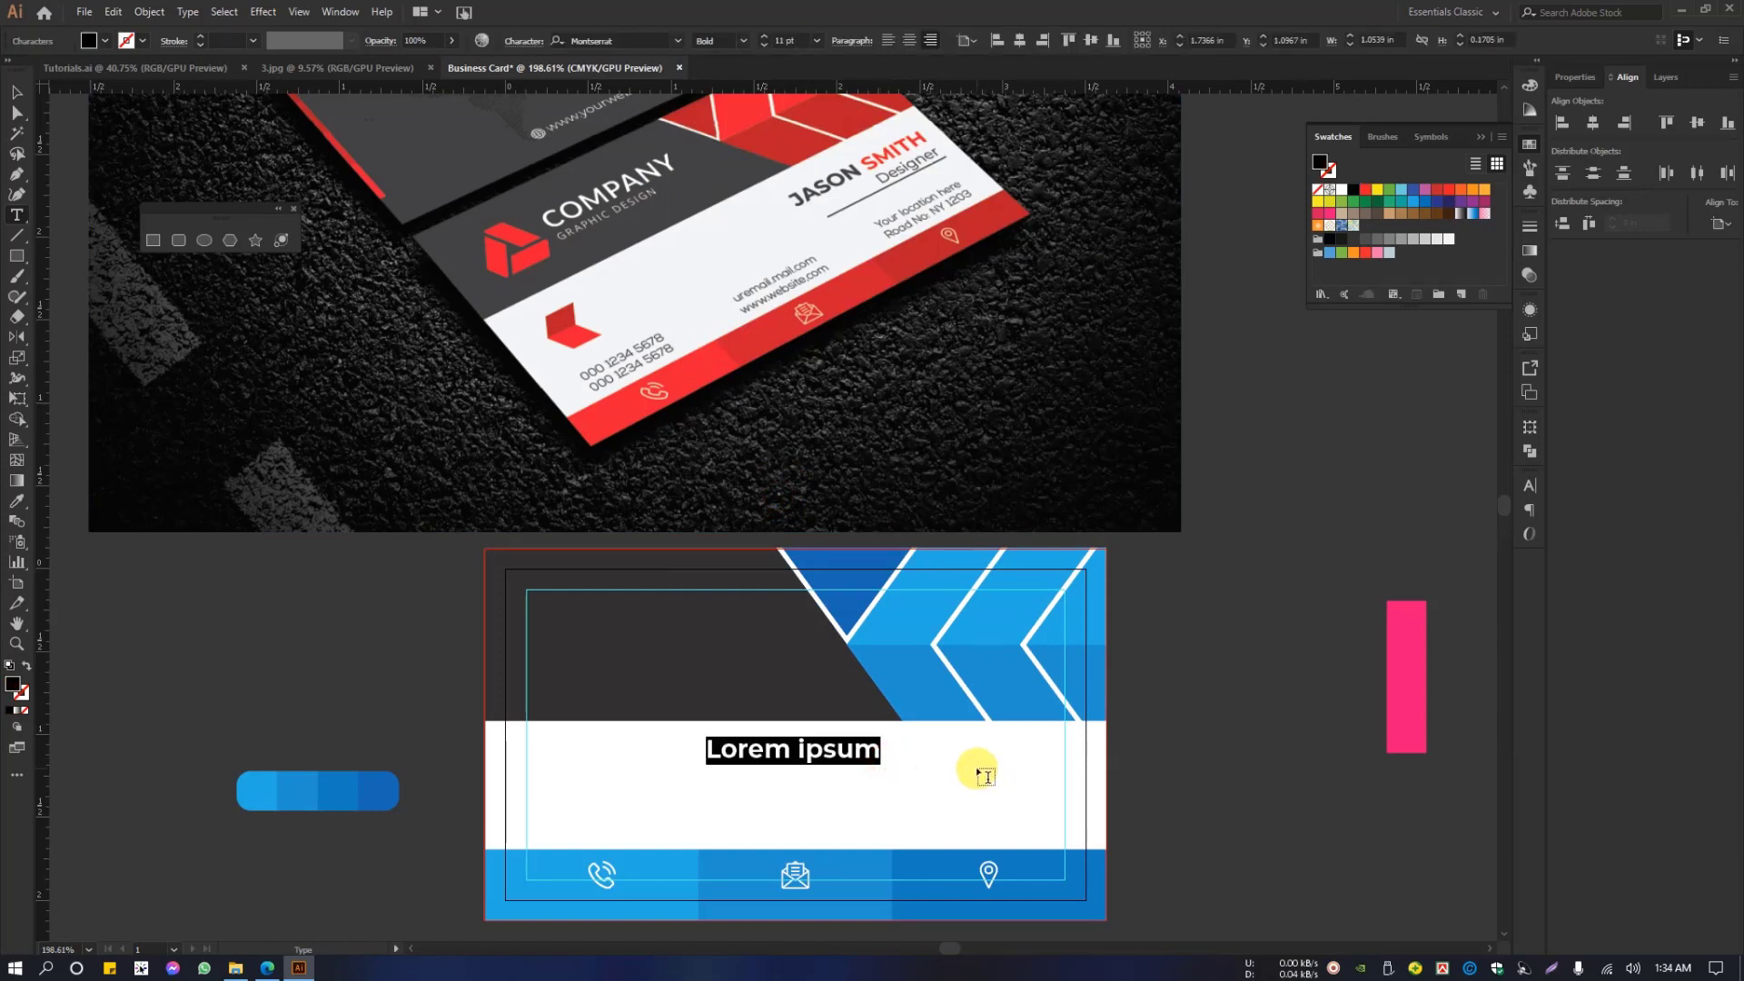
pyautogui.write('Jason Smith')
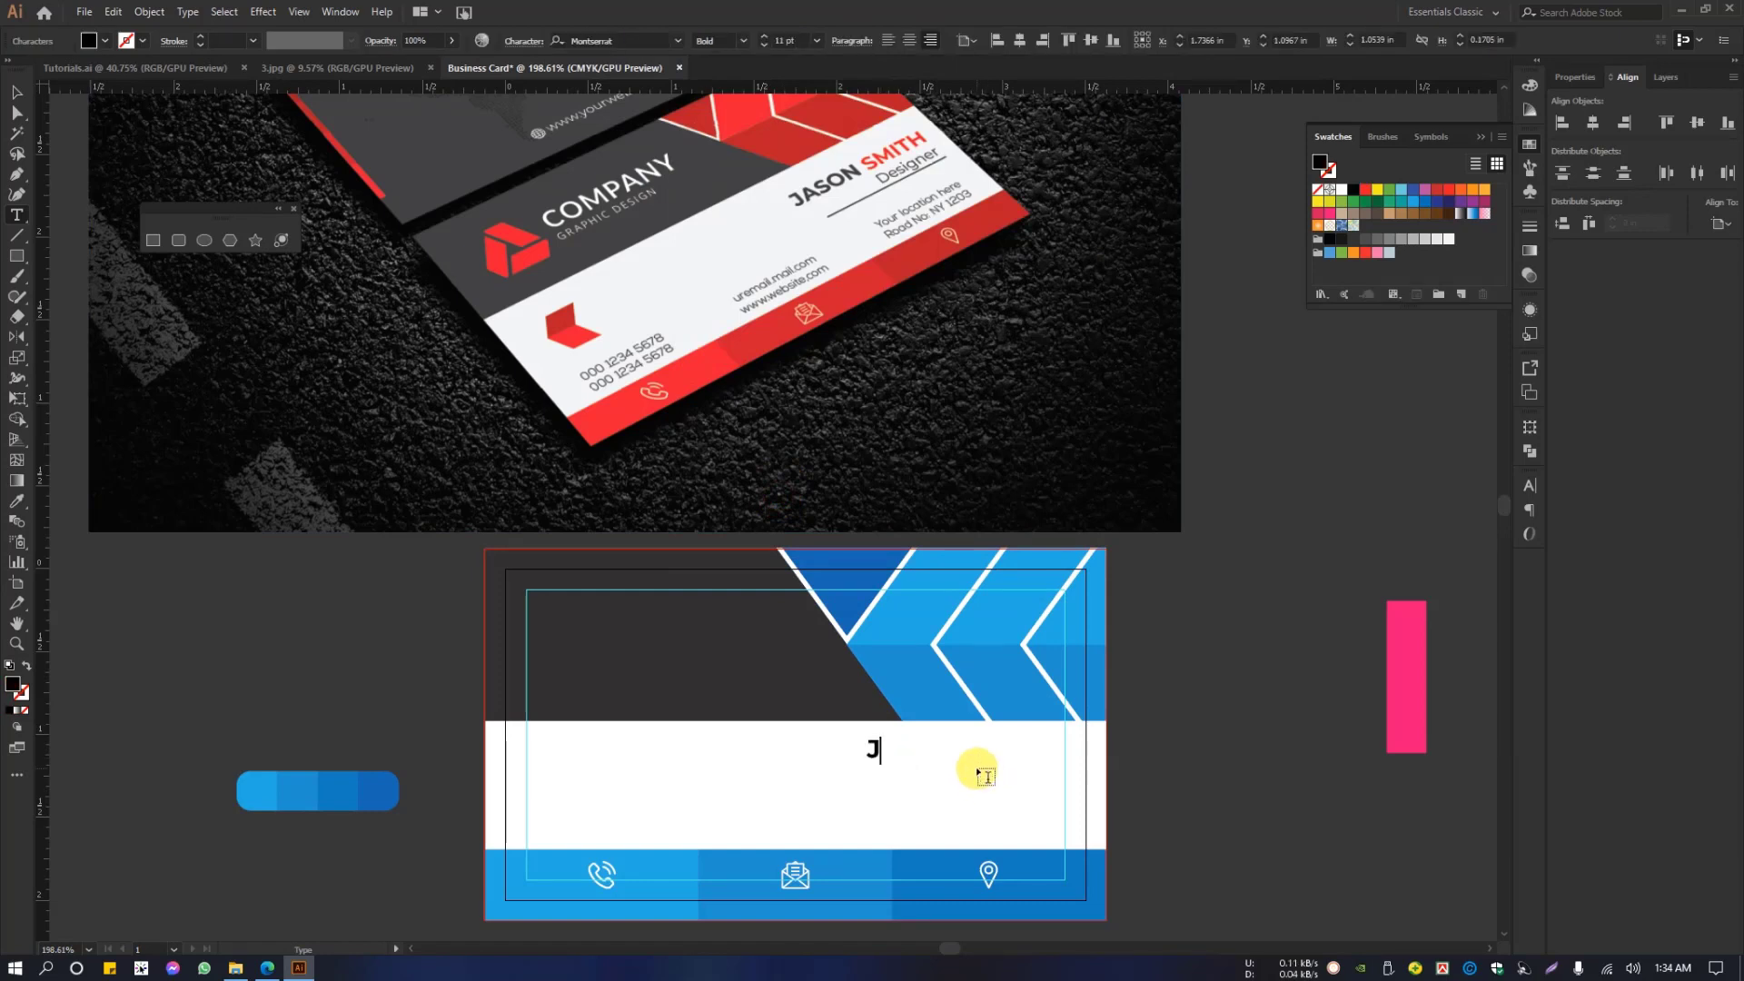
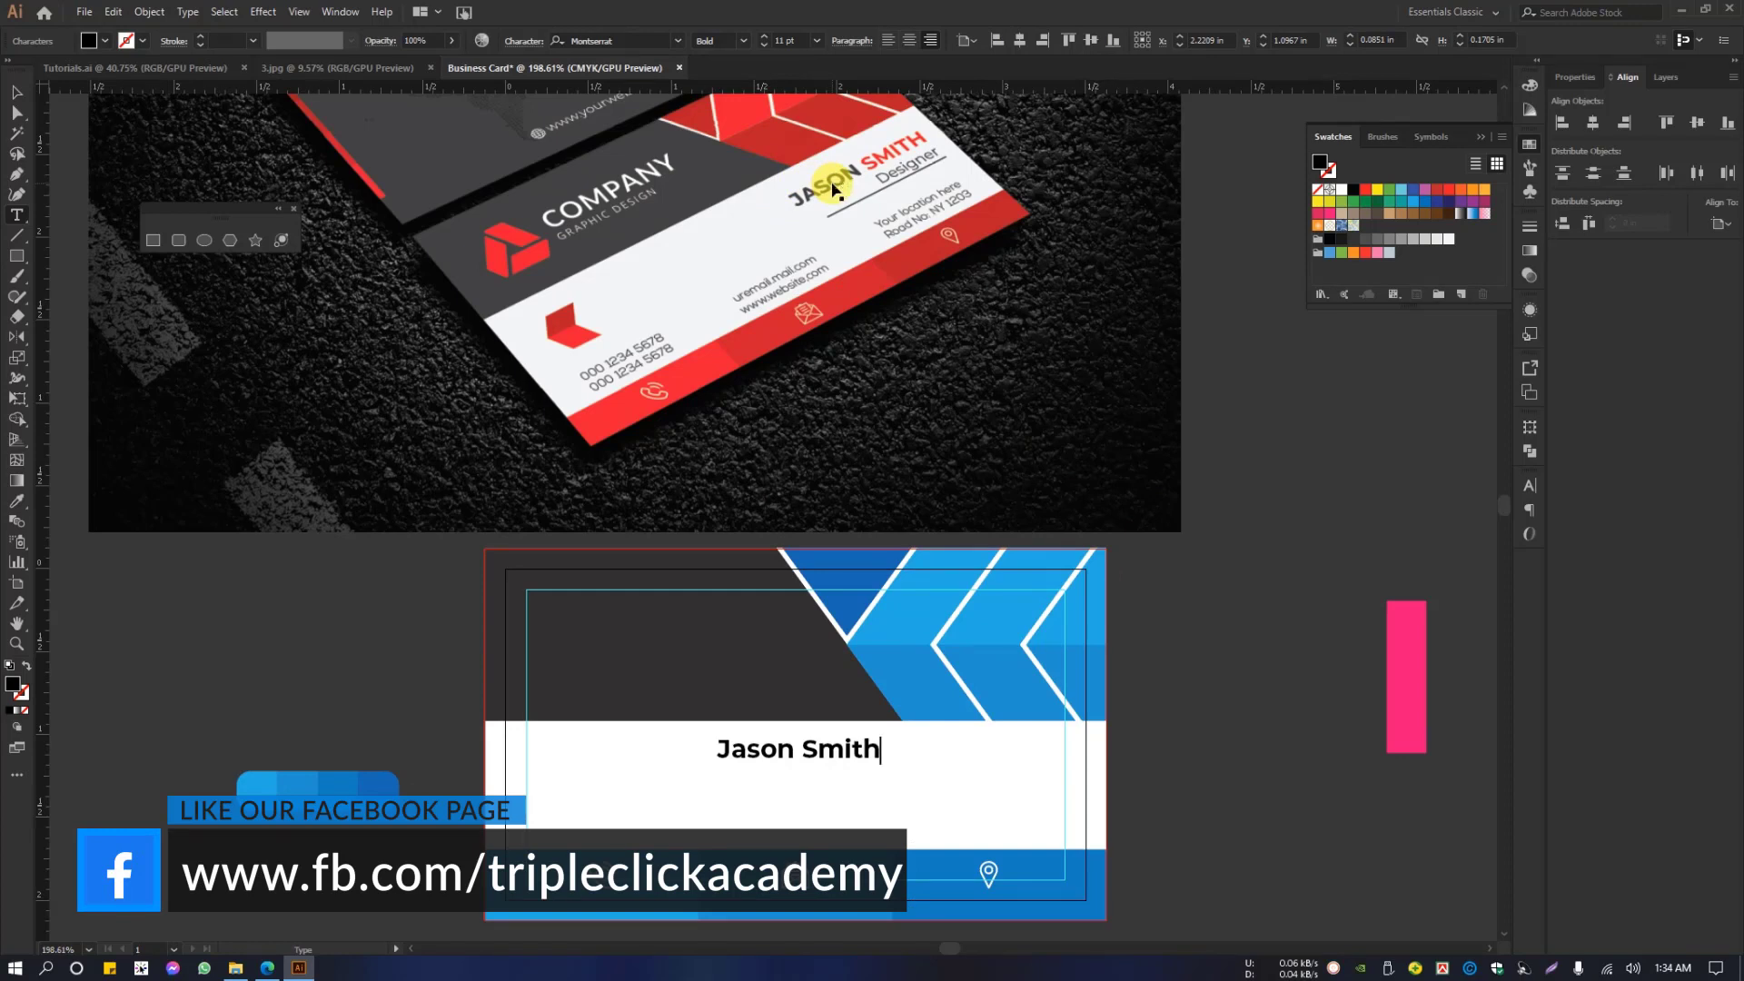
# Switch the whole name text to All Caps so it reads JASON SMITH
pyautogui.hotkey('ctrl', 'a')
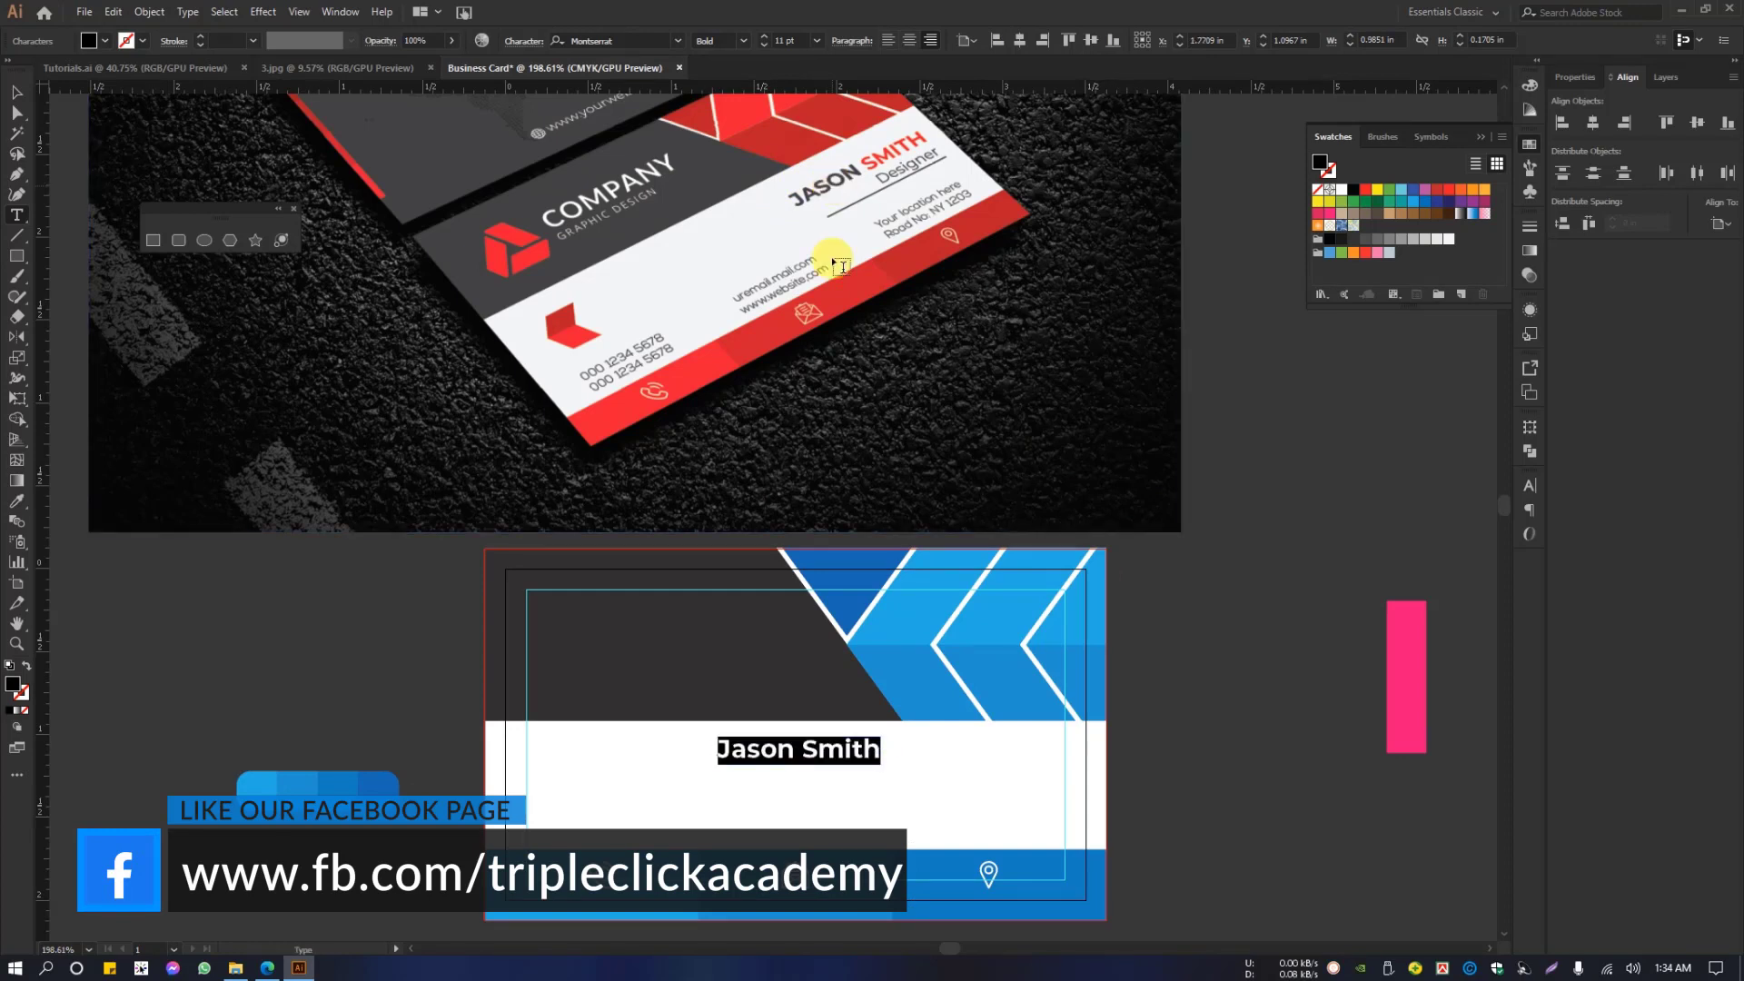
pyautogui.click(1525, 487)
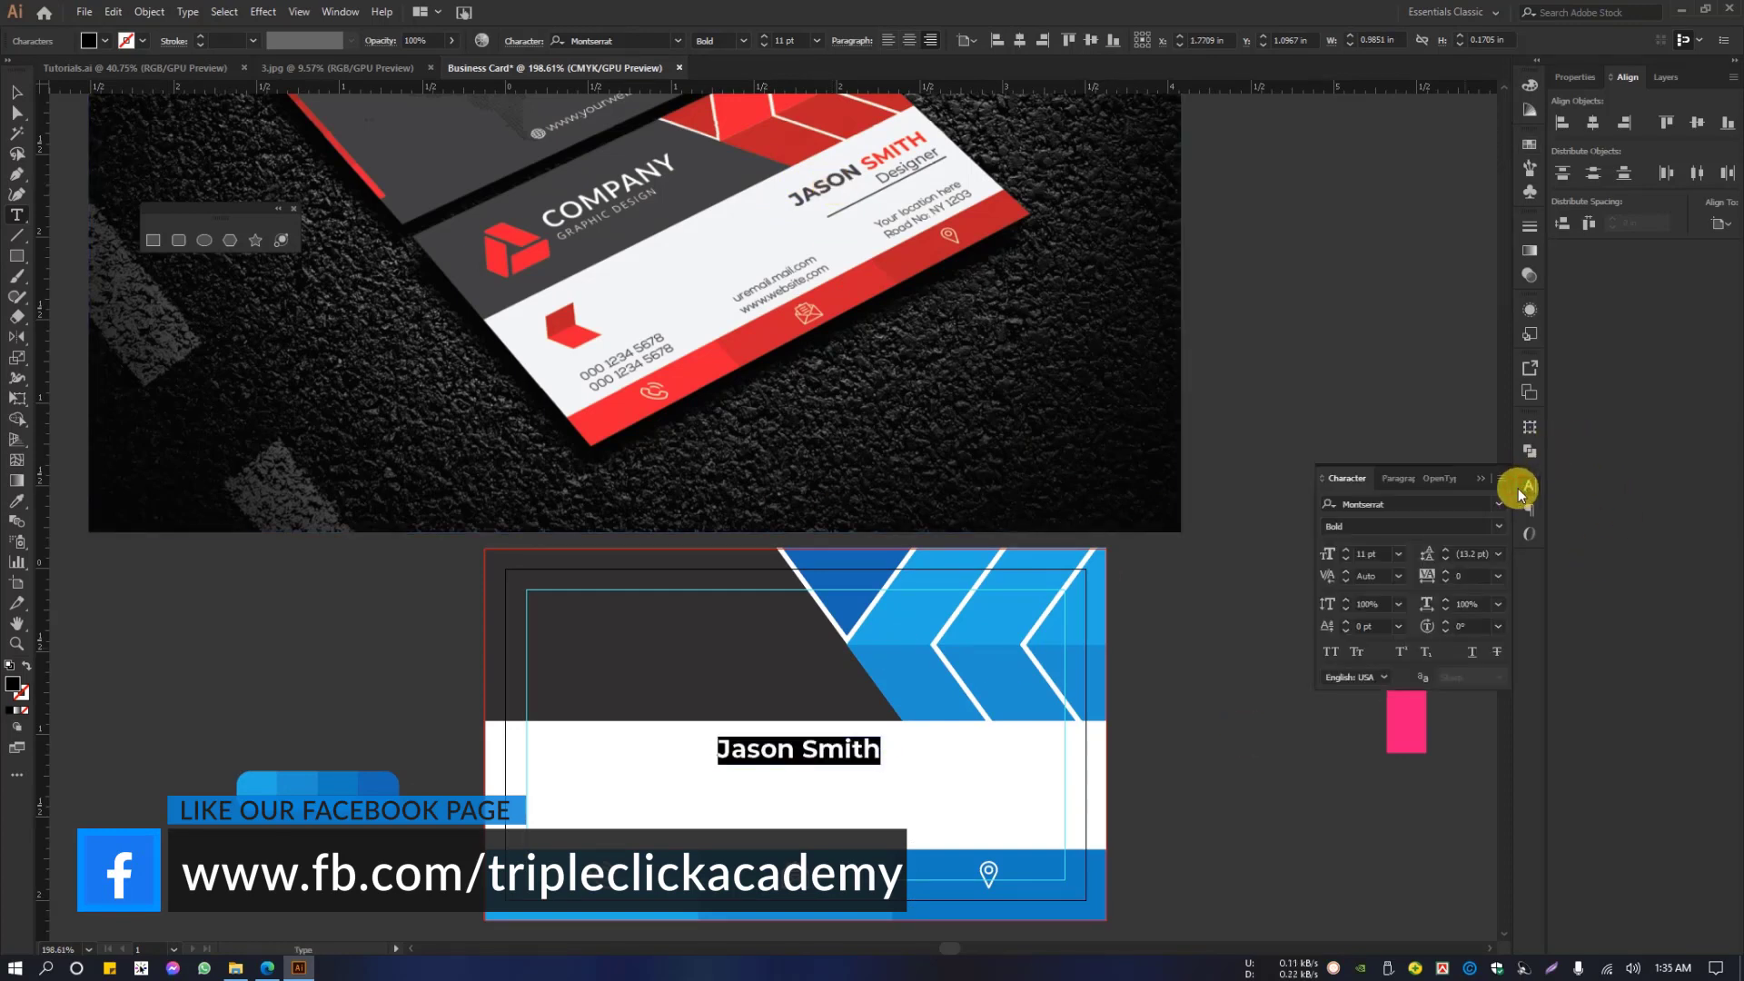
pyautogui.click(1328, 652)
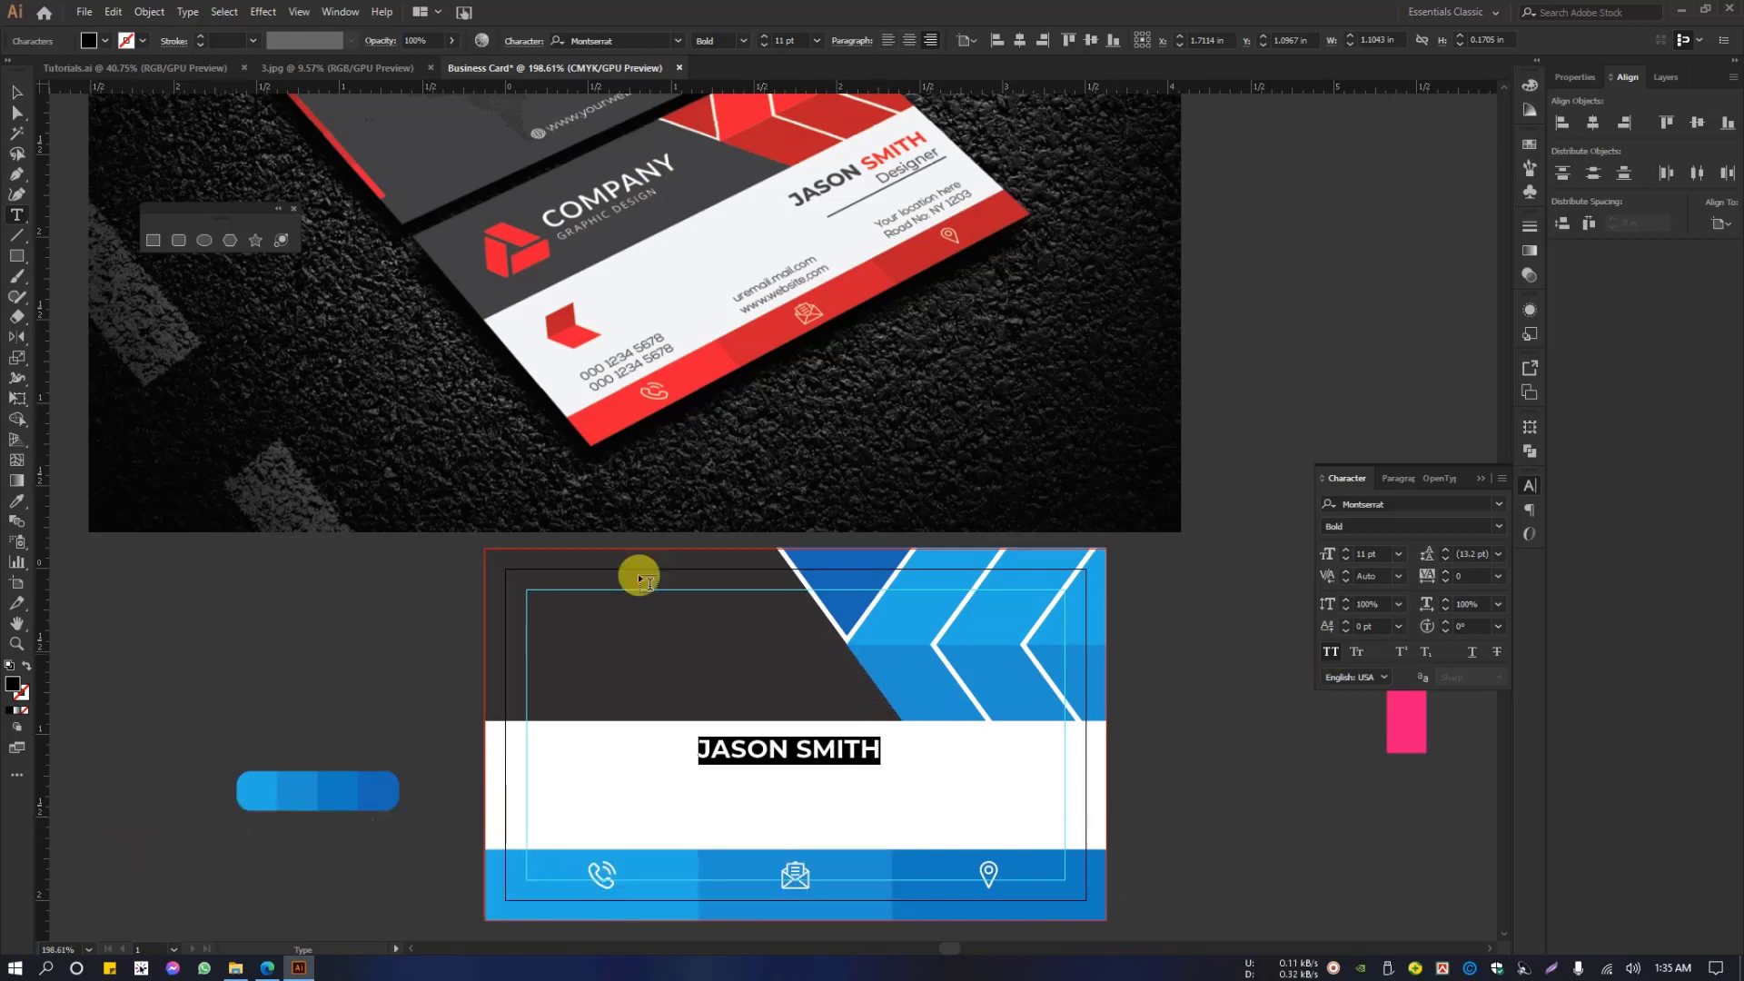
pyautogui.click(18, 91)
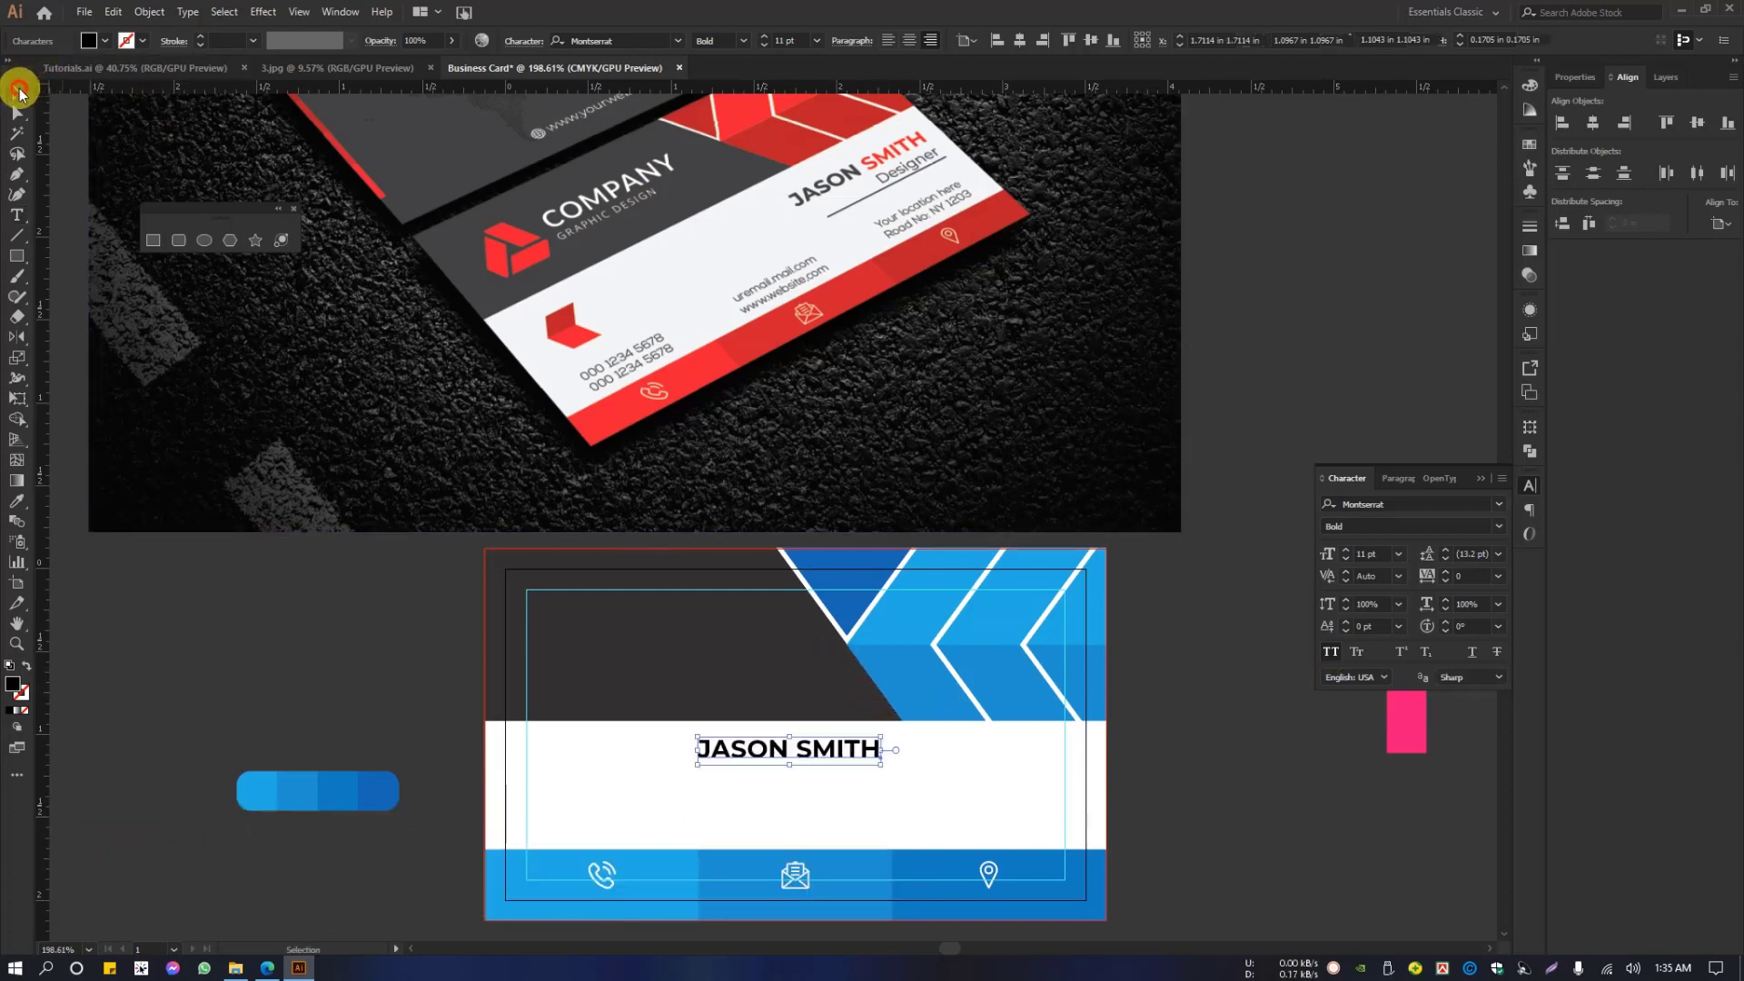
# Give the name the dark grey fill of the top panel with the Eyedropper
pyautogui.click(797, 760)
pyautogui.press('i')
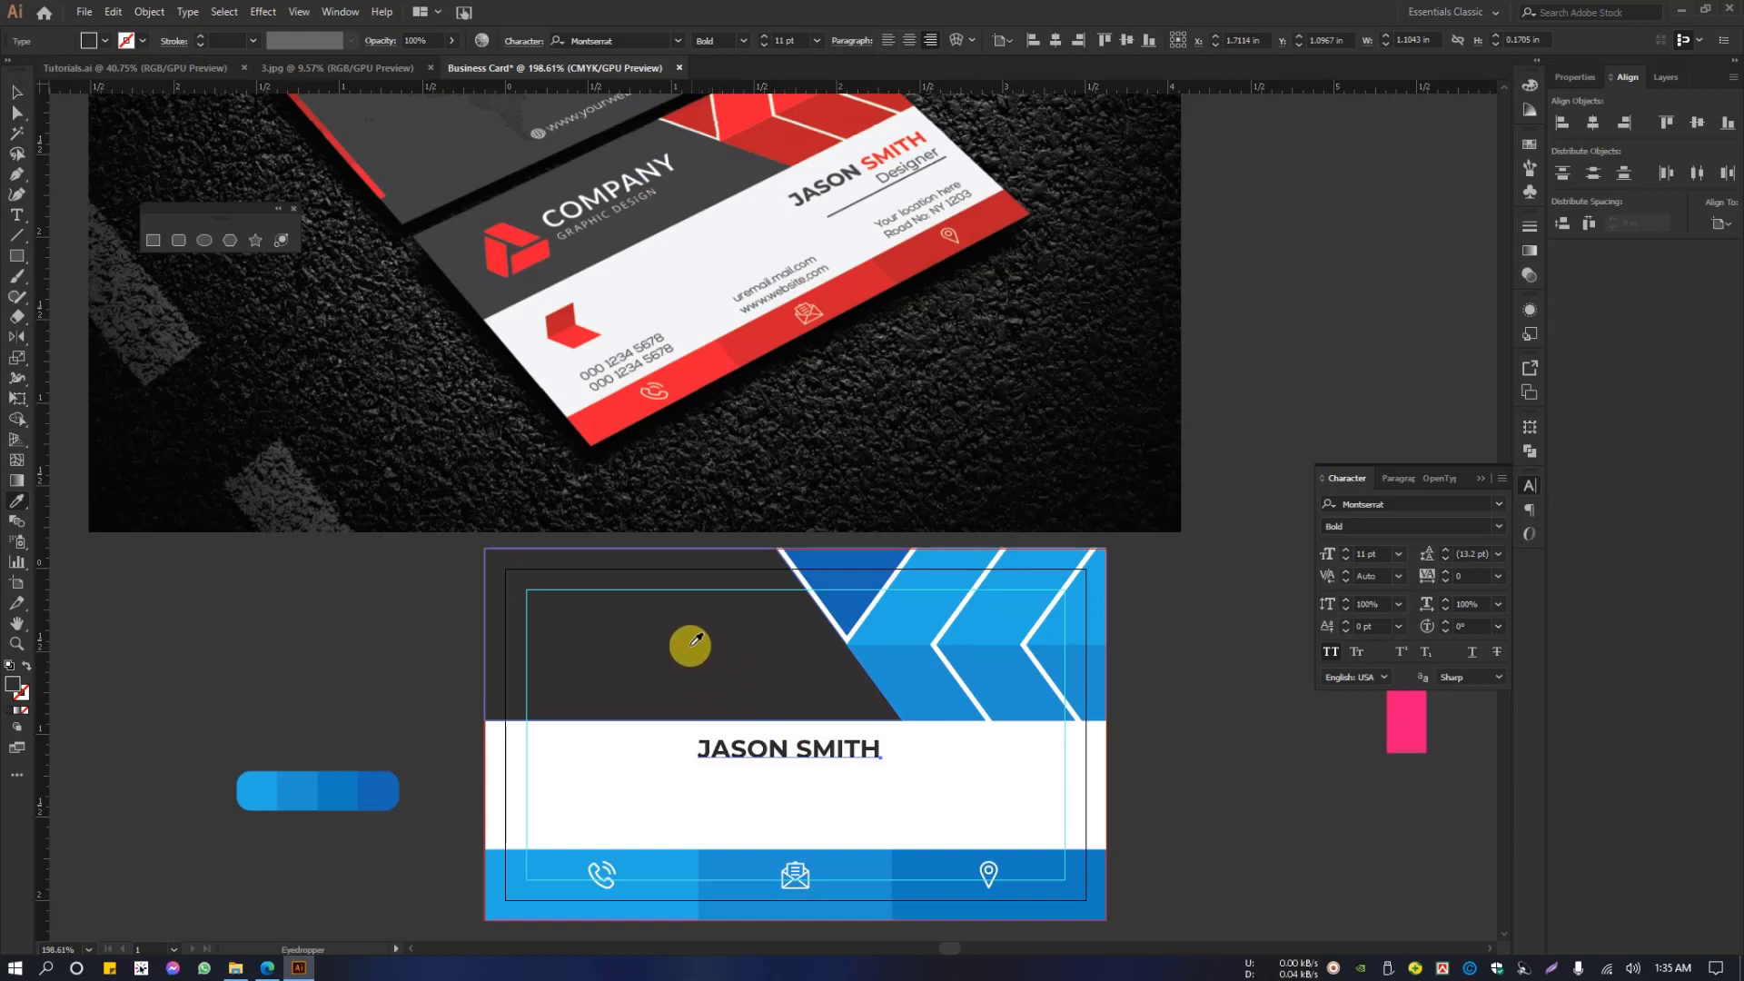
pyautogui.click(16, 92)
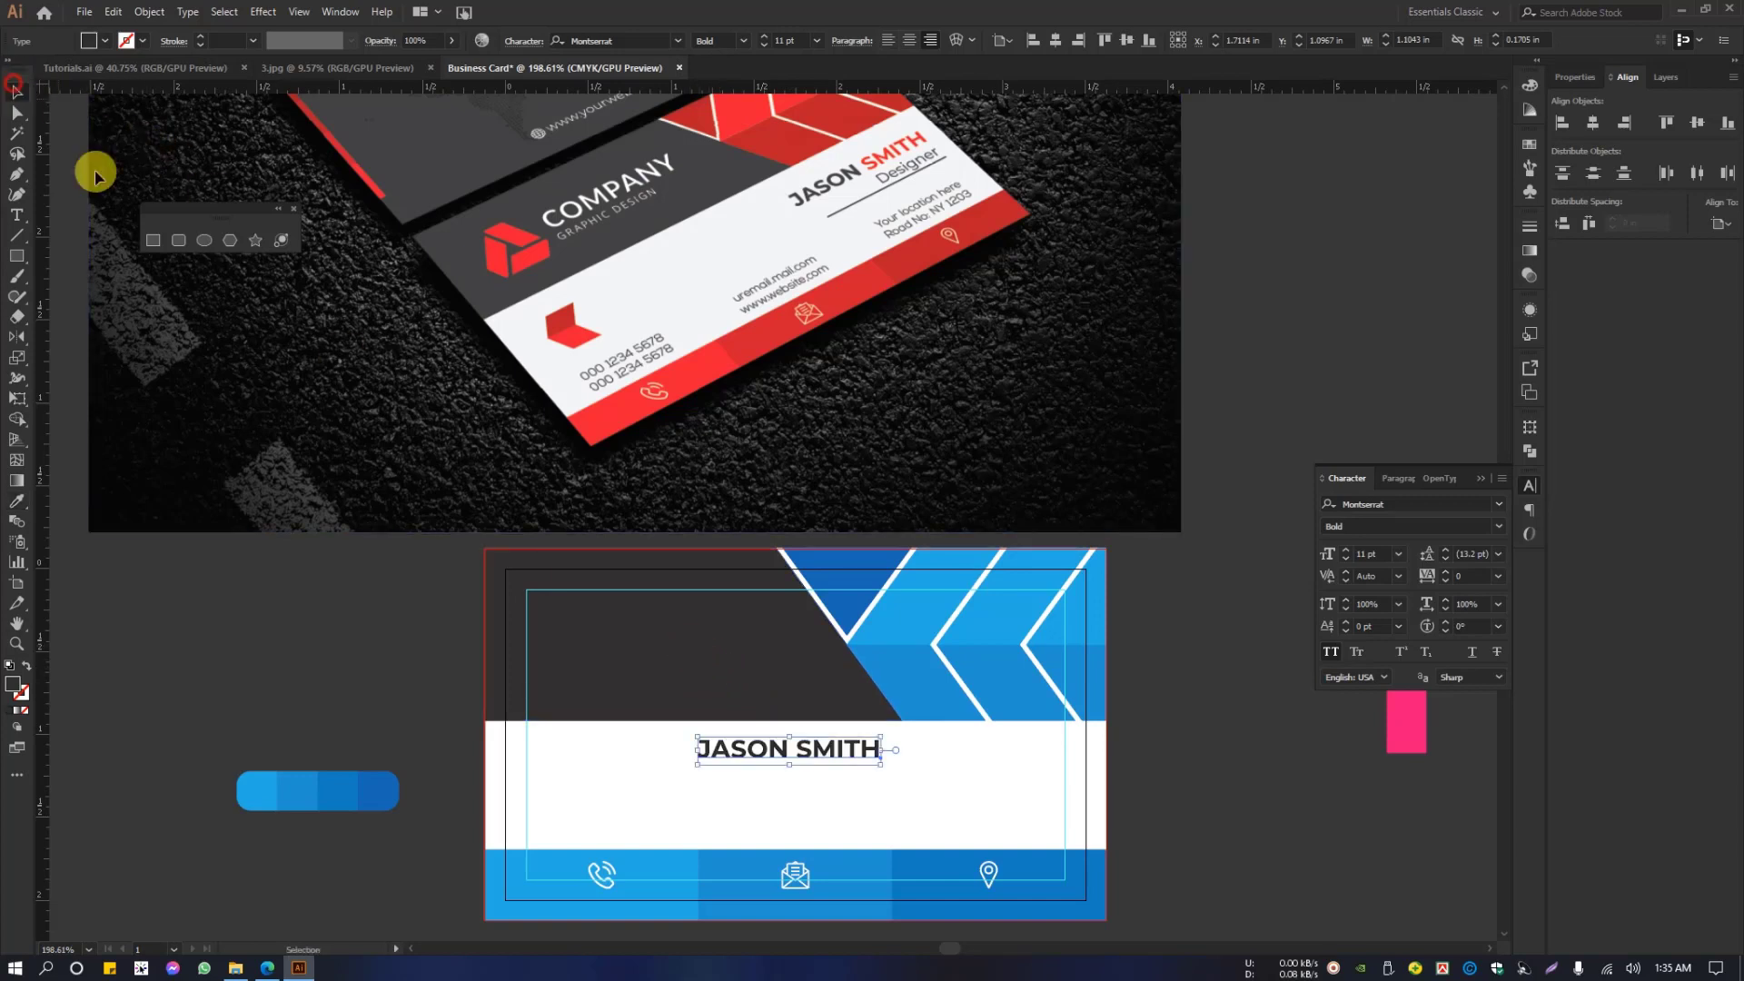
pyautogui.click(1223, 673)
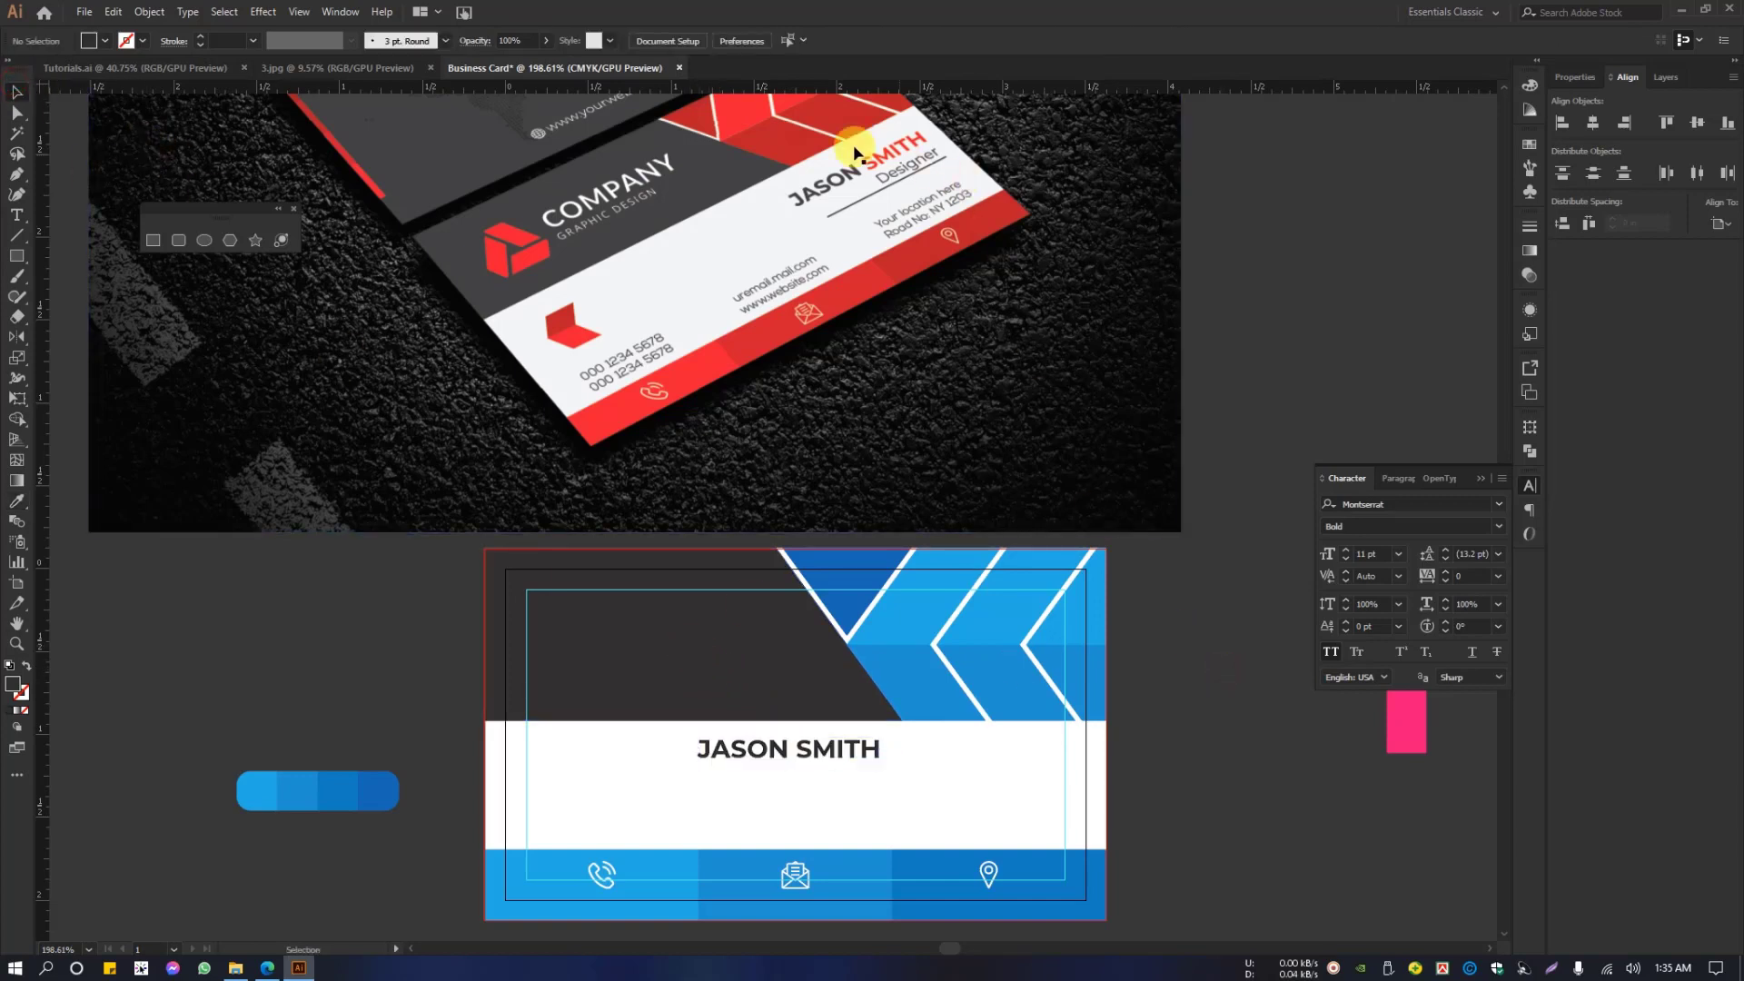
# Sample the top triangle's blue and copy its hex code from the Color Picker
pyautogui.click(18, 218)
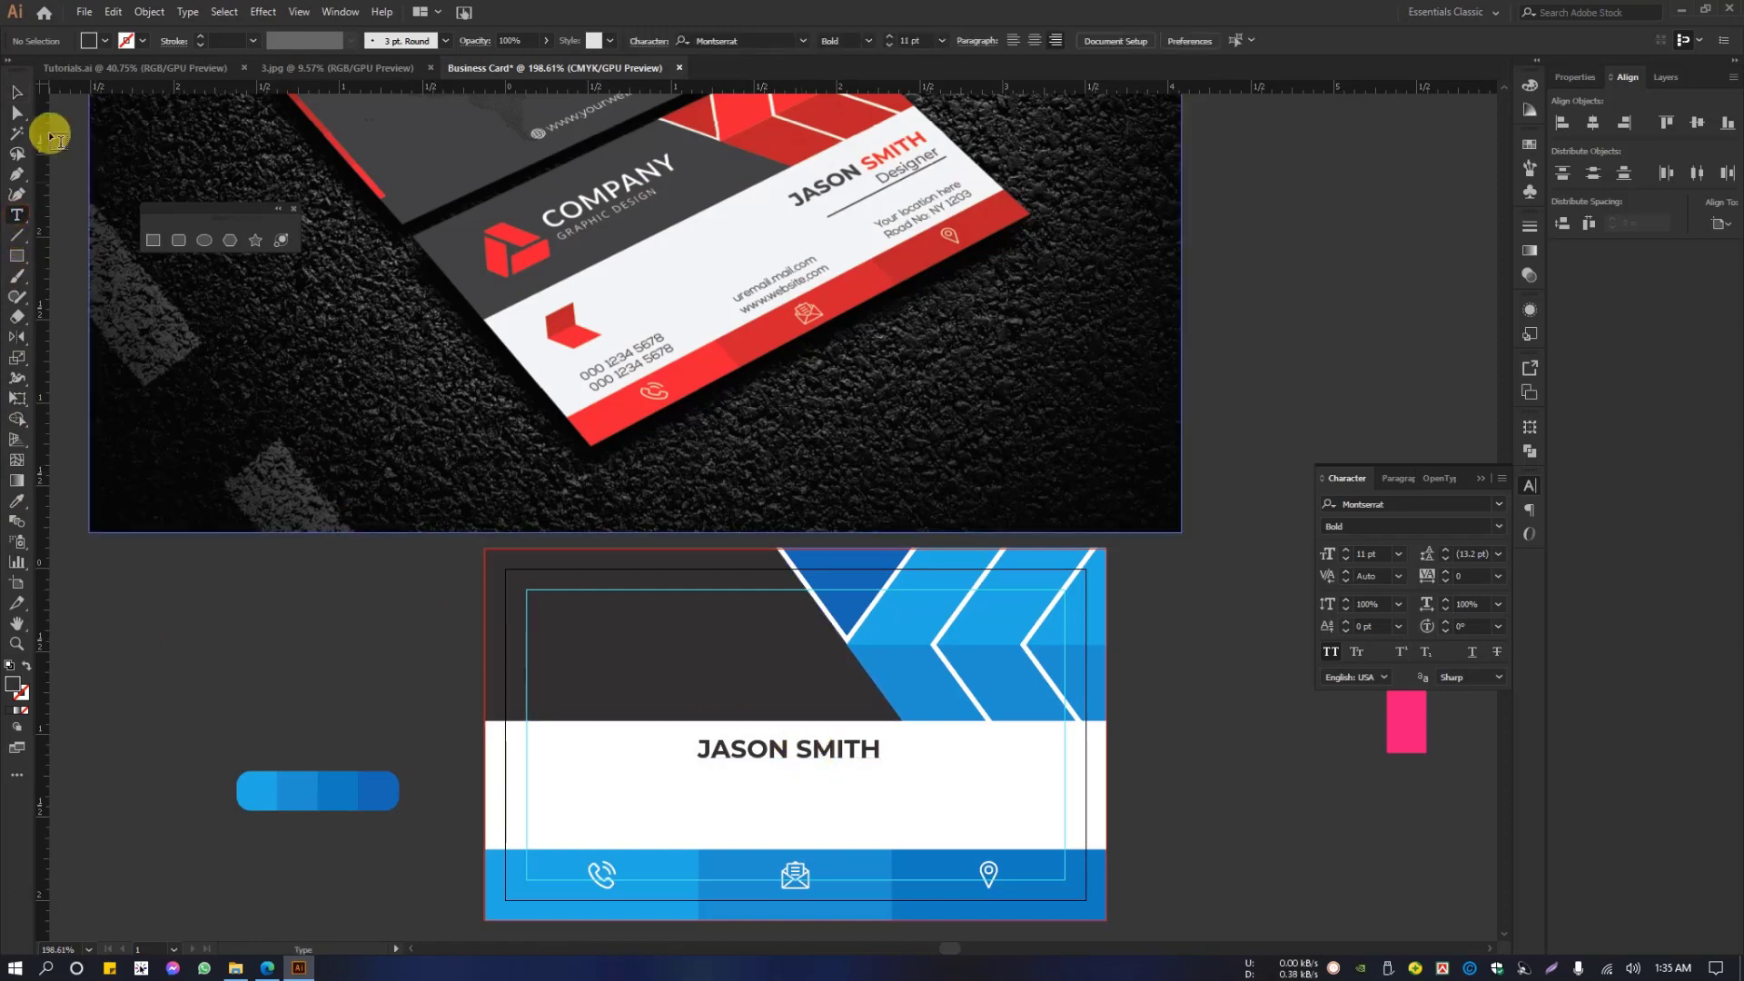
pyautogui.press('i')
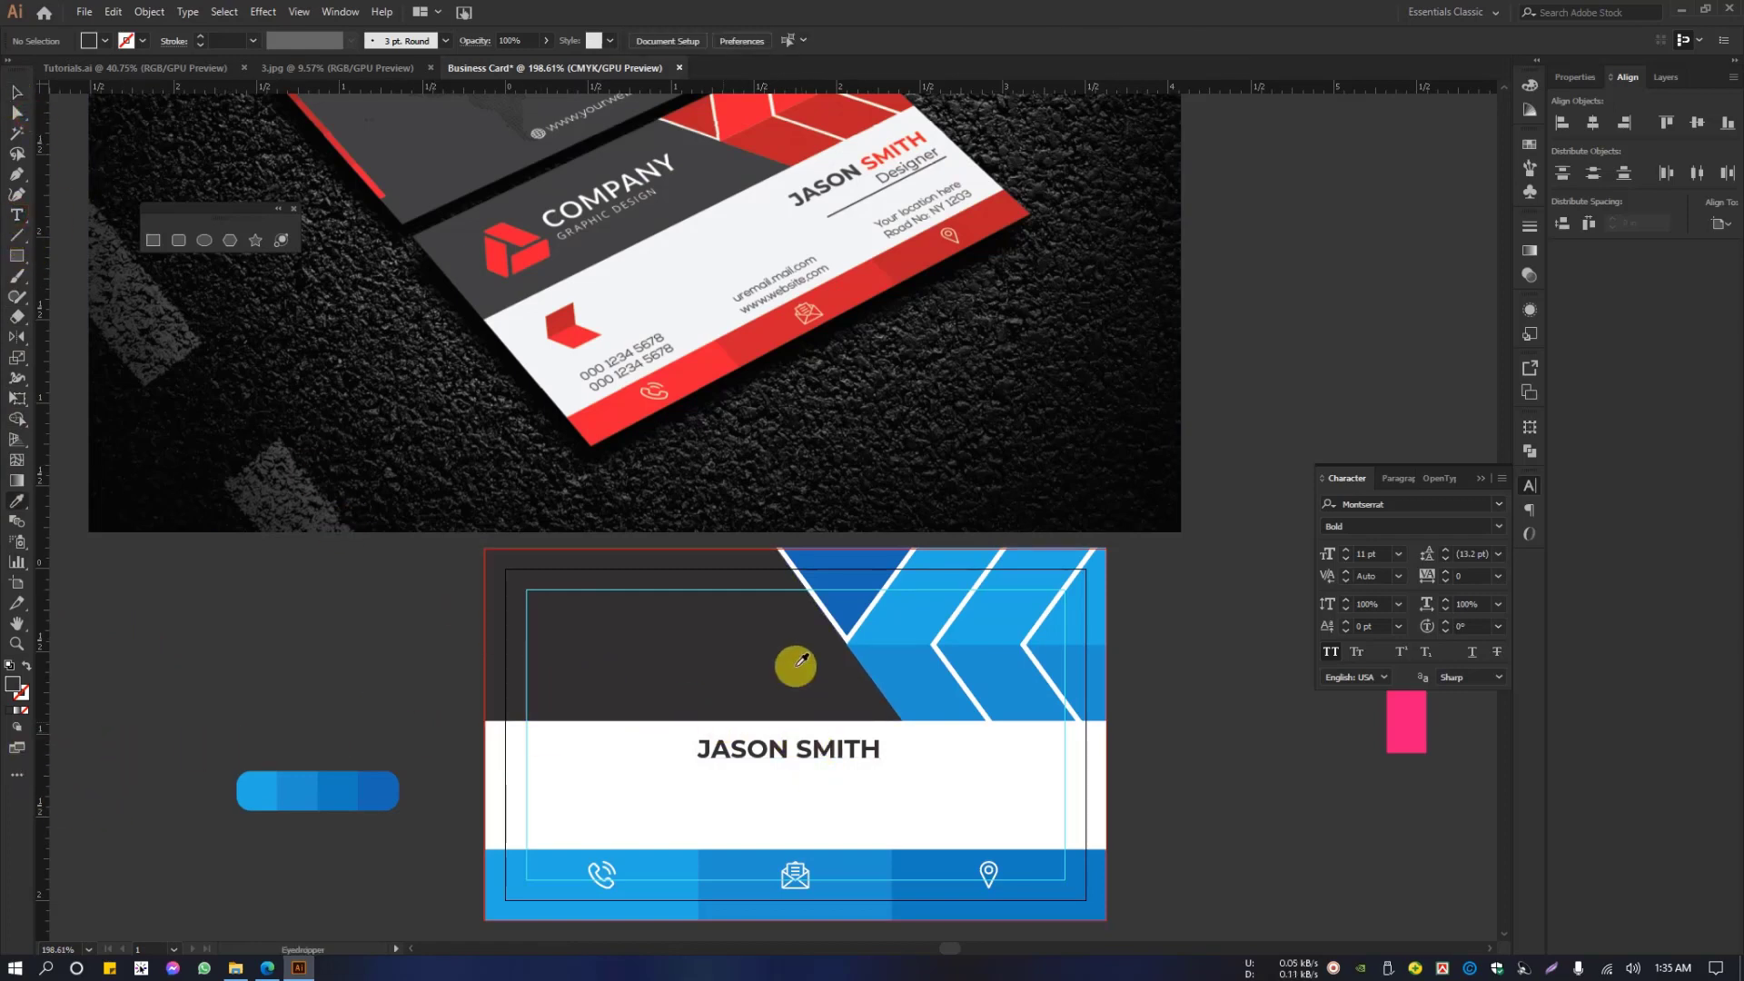
pyautogui.click(836, 603)
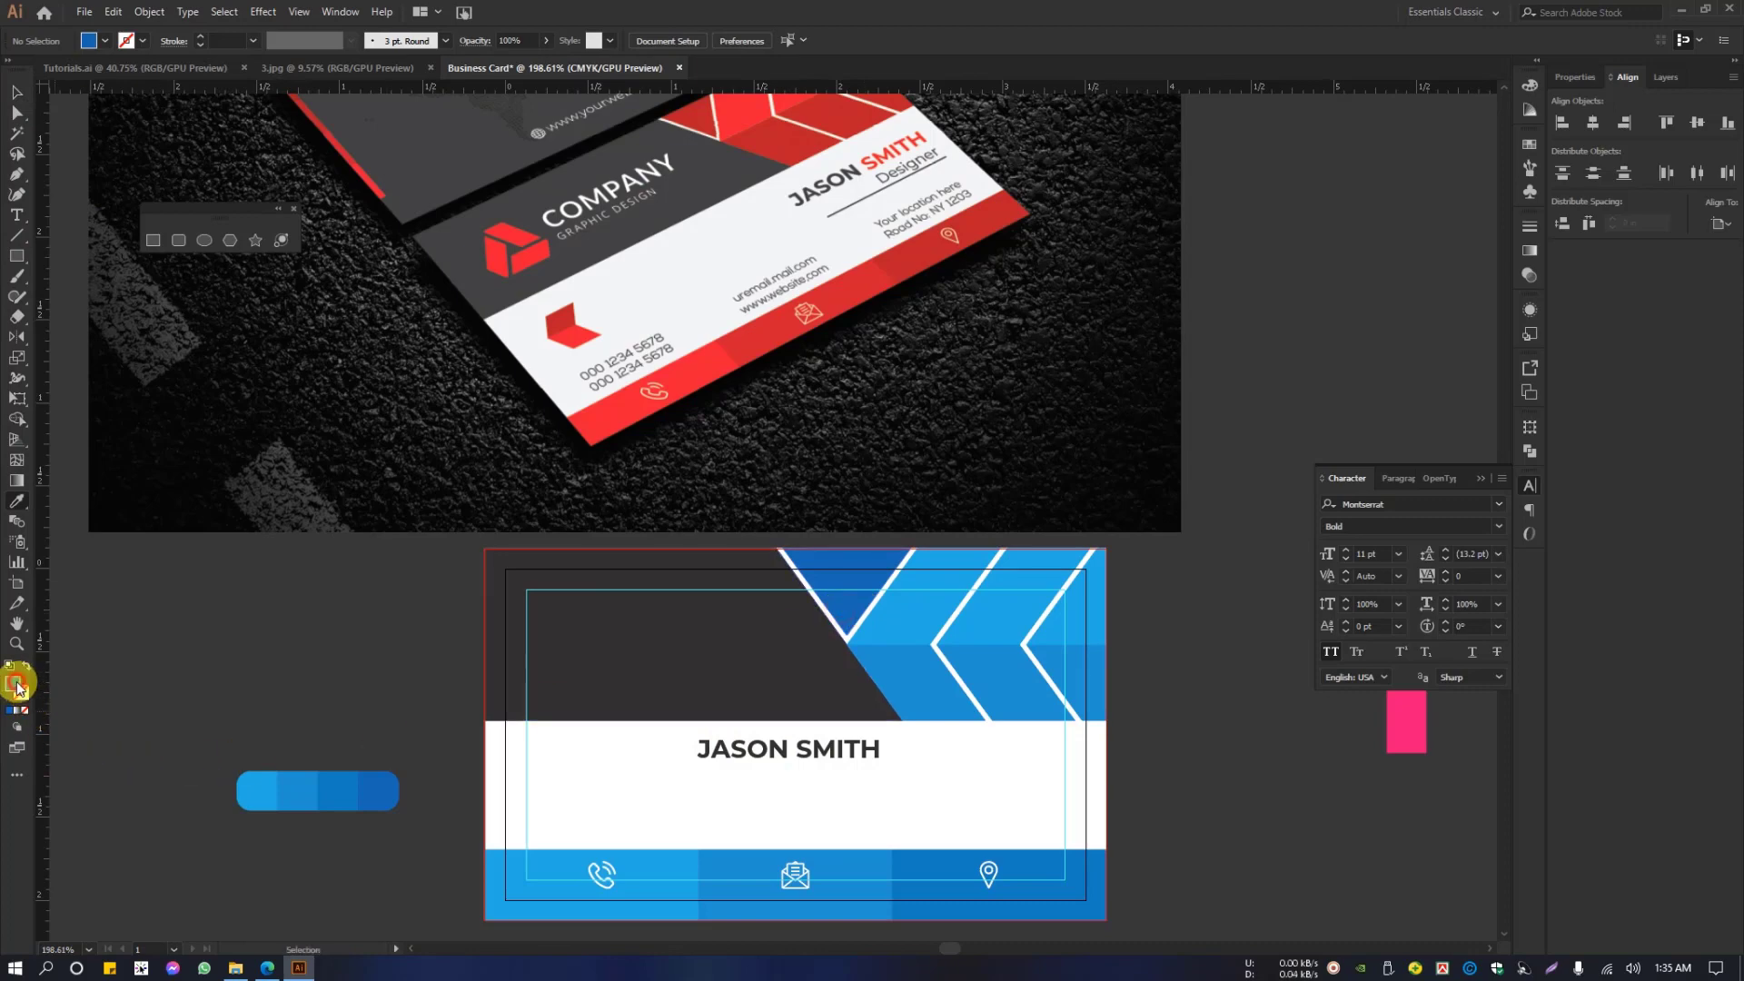
pyautogui.doubleClick(16, 684)
pyautogui.rightClick(952, 585)
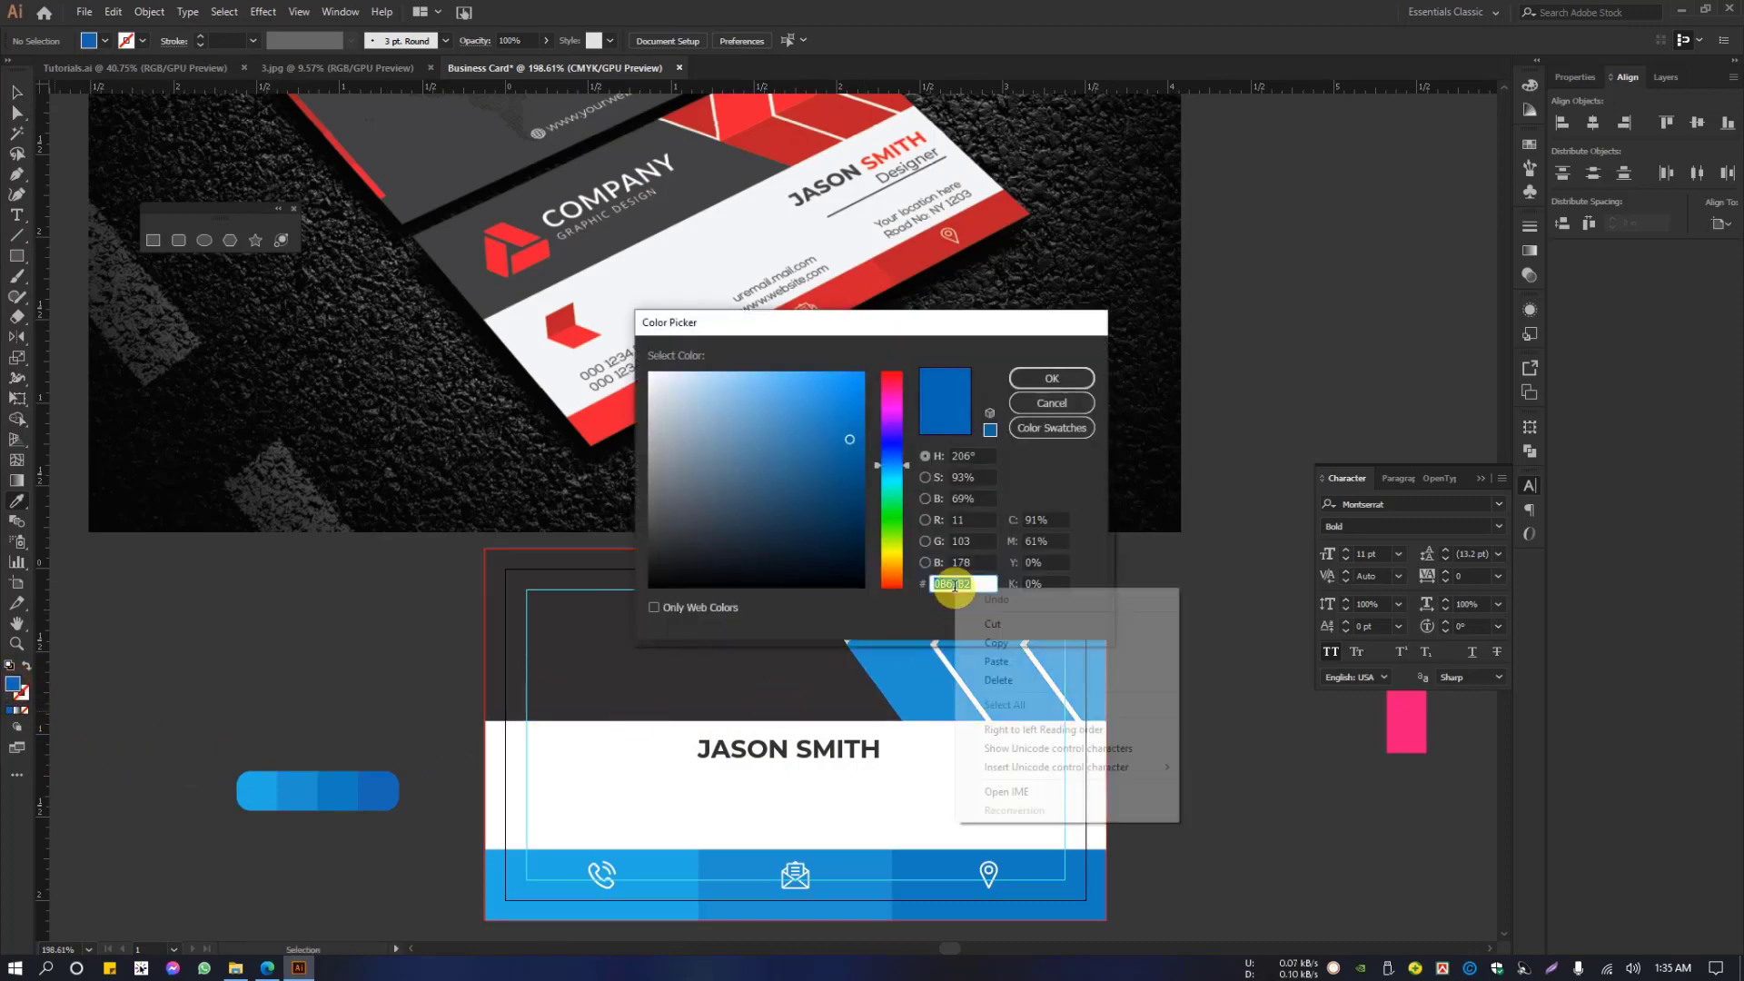
pyautogui.click(996, 642)
pyautogui.click(1052, 378)
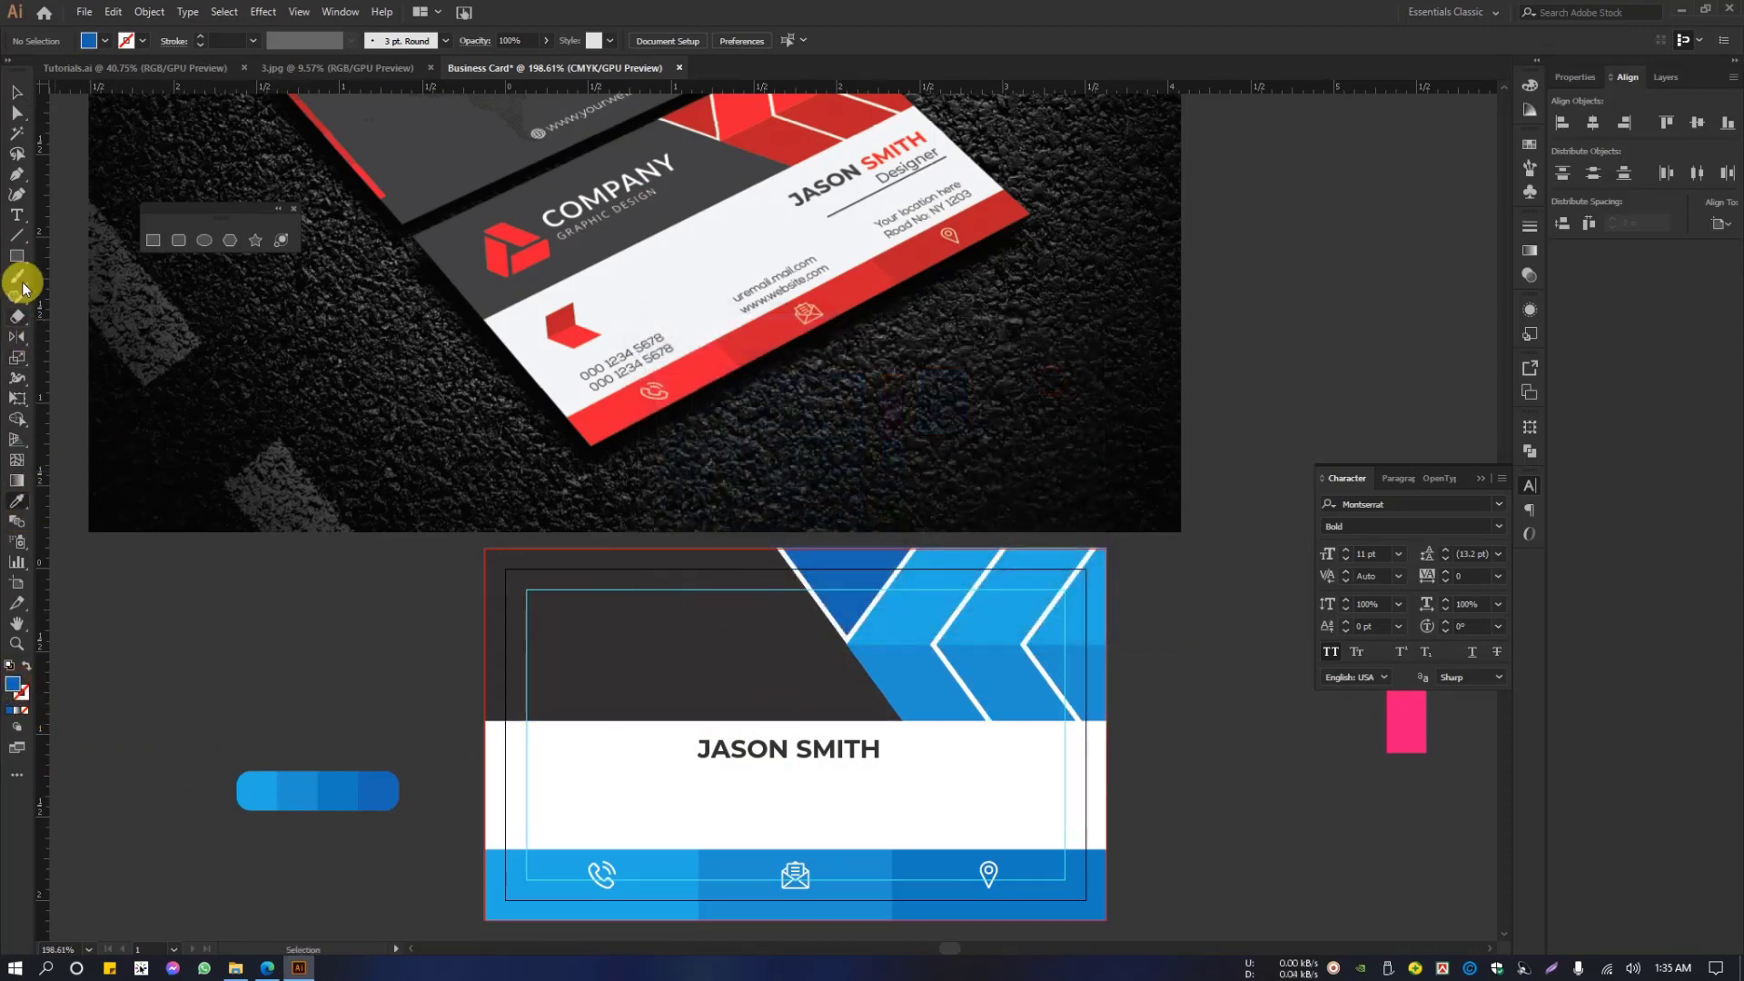
# Apply the copied triangle blue to the word SMITH
pyautogui.click(15, 213)
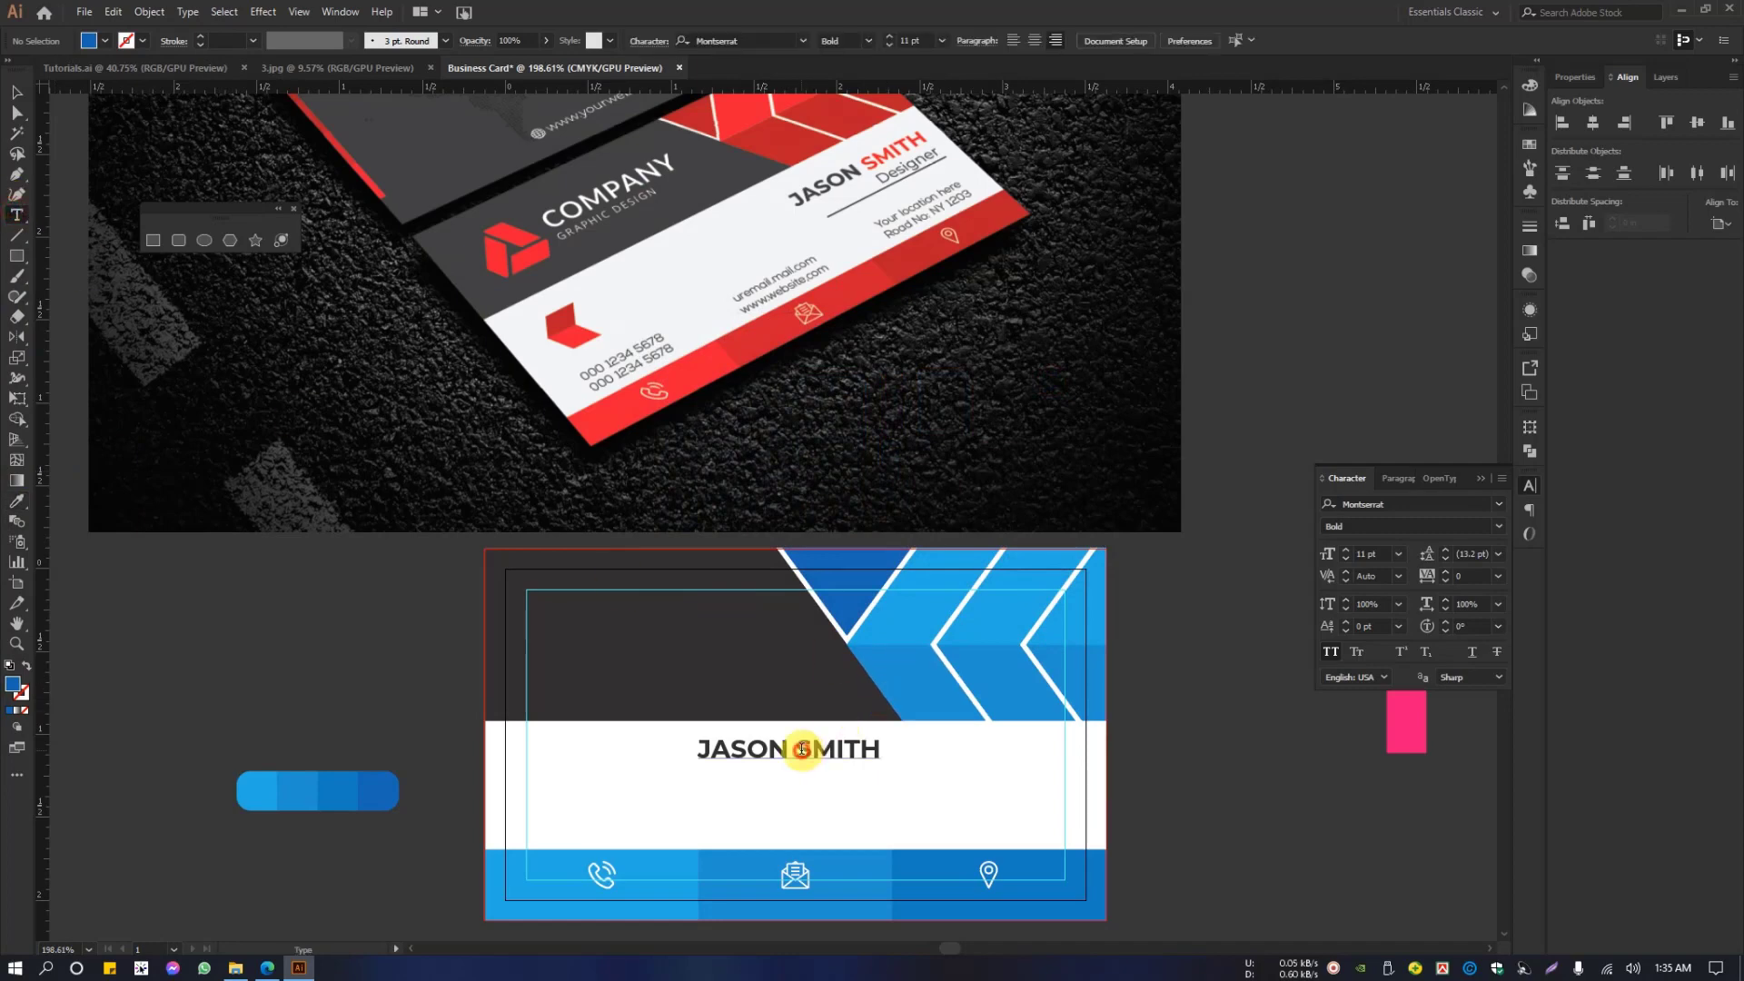
pyautogui.moveTo(802, 748); pyautogui.dragTo(883, 754)
pyautogui.doubleClick(14, 683)
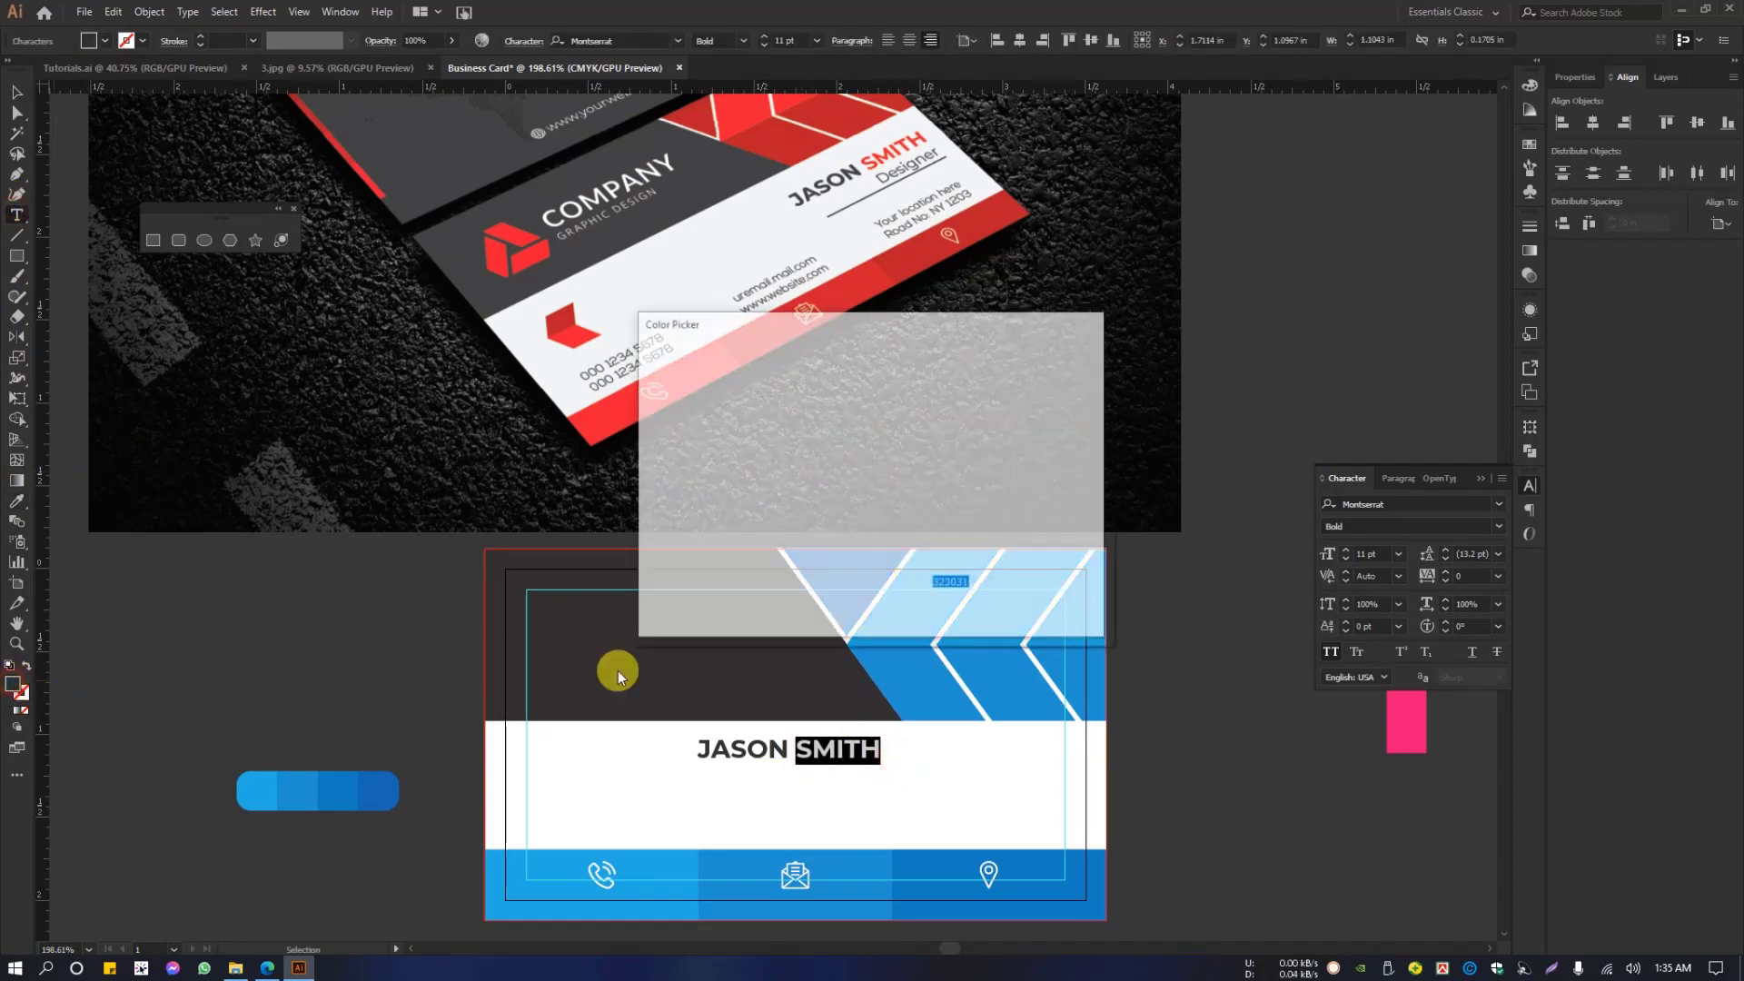
pyautogui.hotkey('ctrl', 'v')
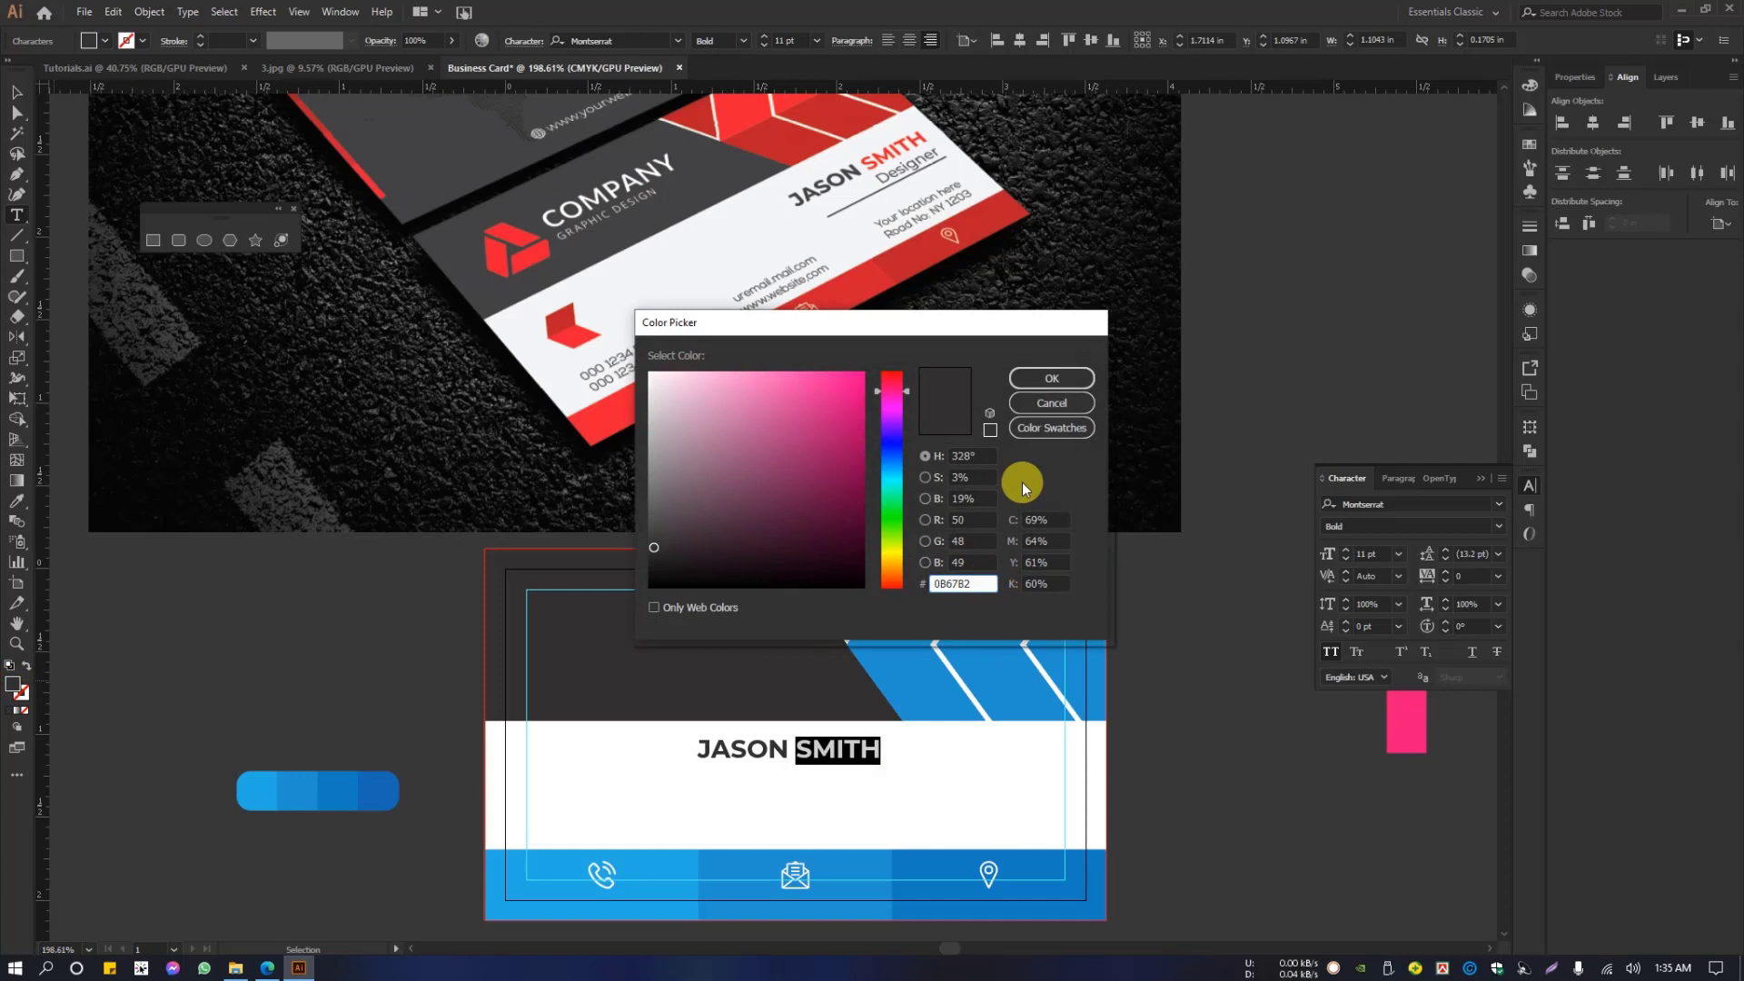
pyautogui.click(1046, 378)
pyautogui.click(16, 92)
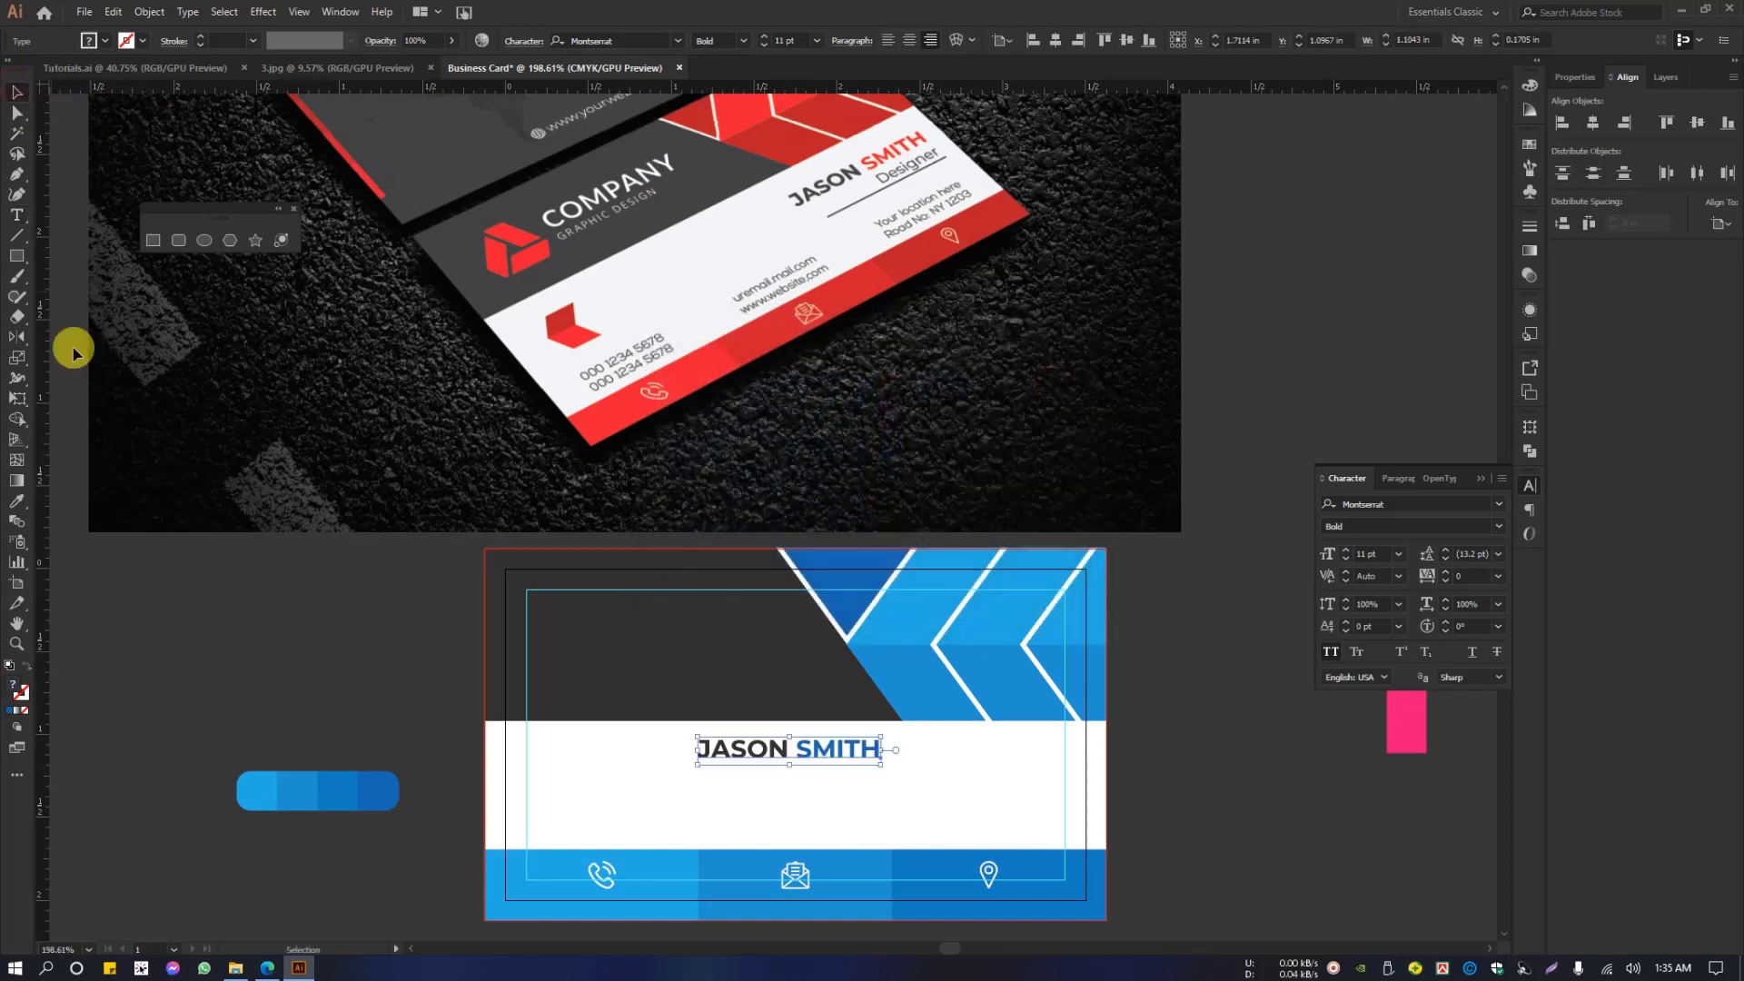
pyautogui.click(221, 517)
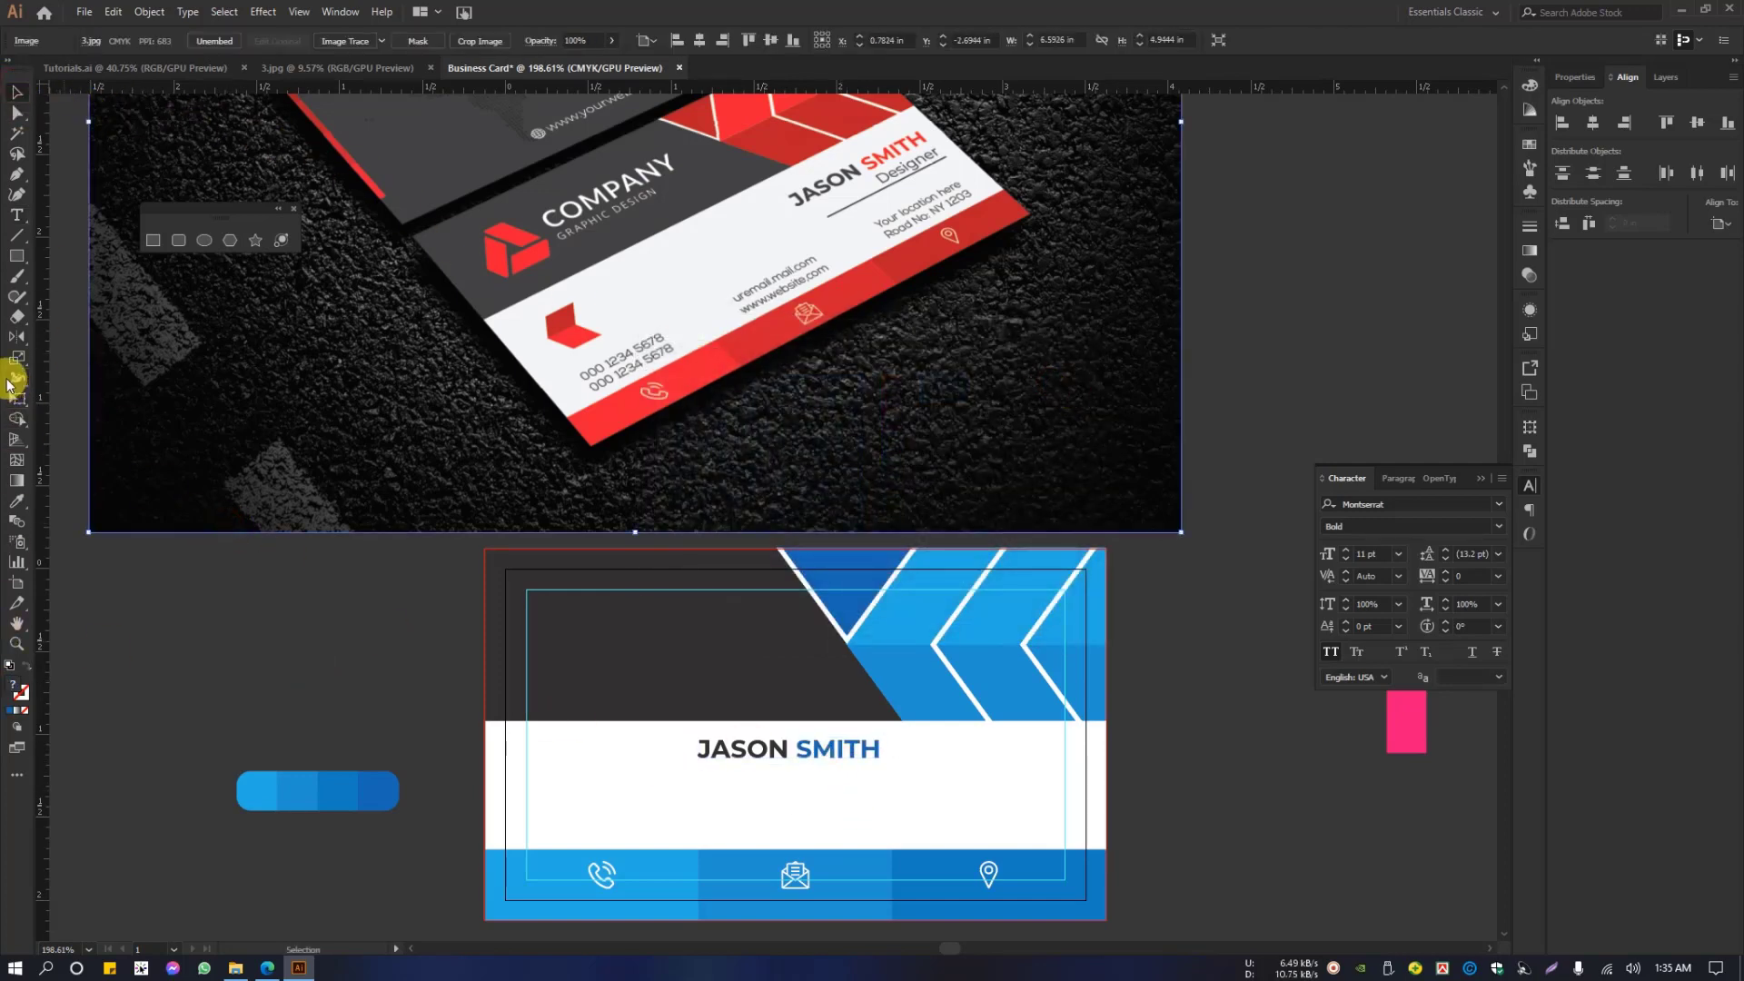
# Sample the lighter blue of the bar and copy its hex code
pyautogui.press('i')
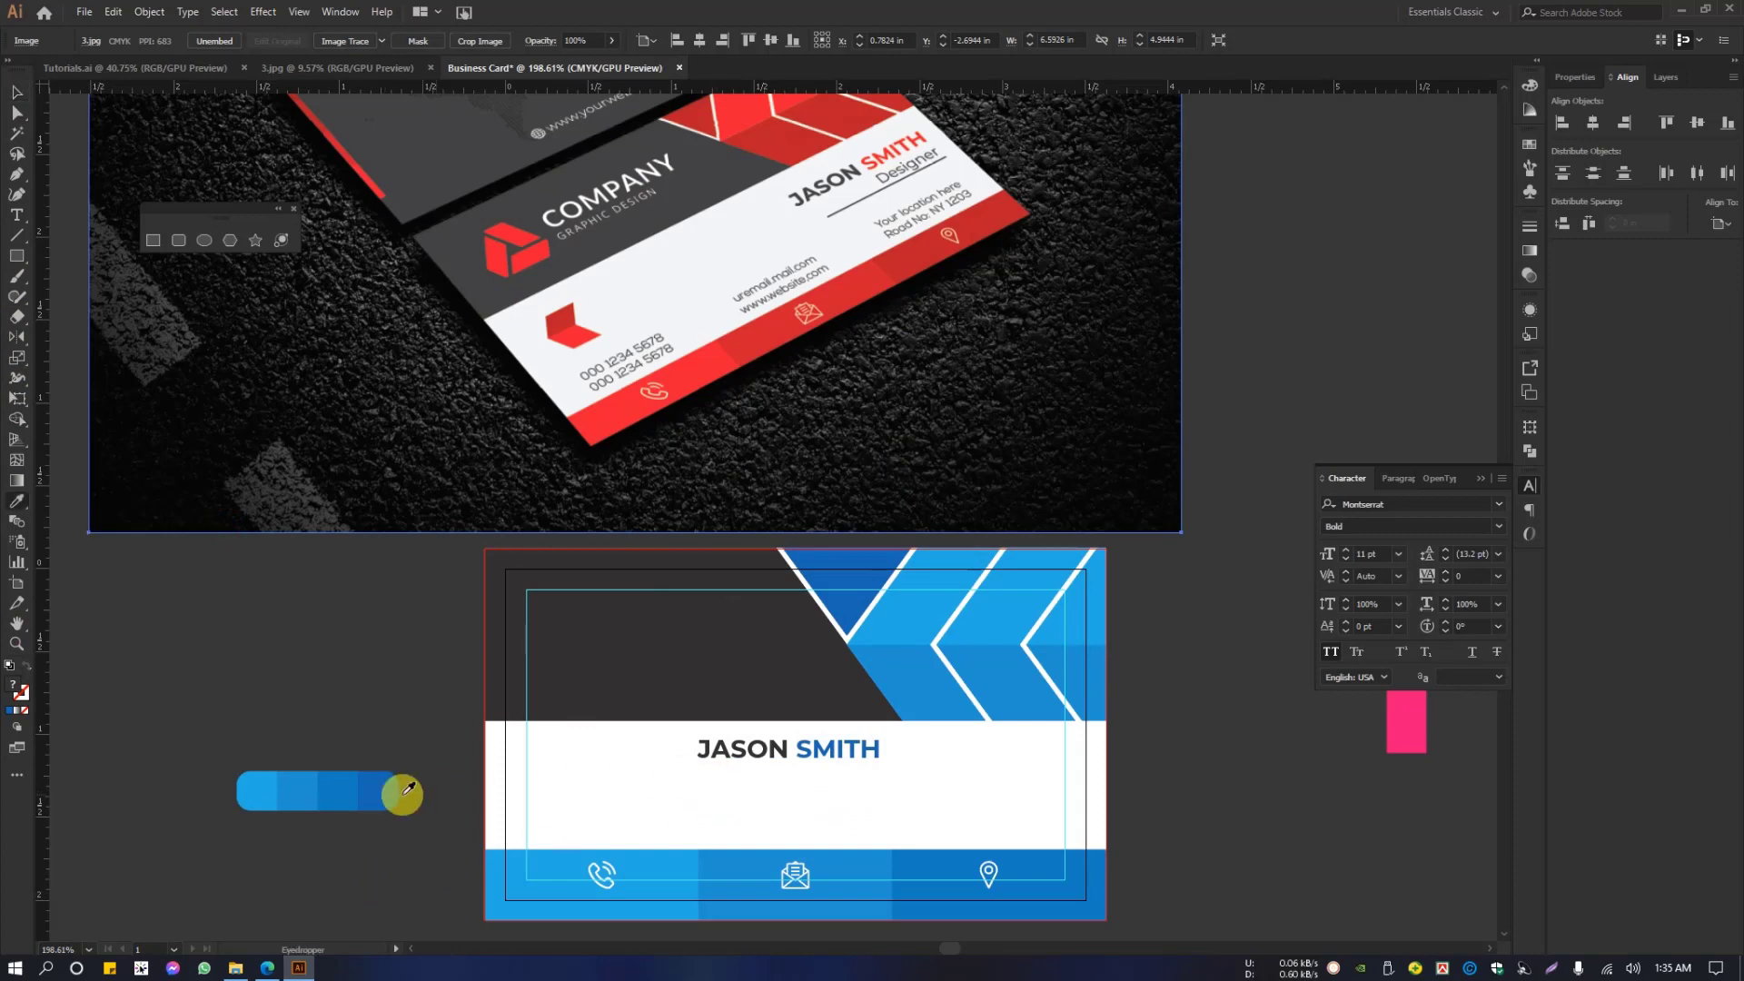
pyautogui.press('v')
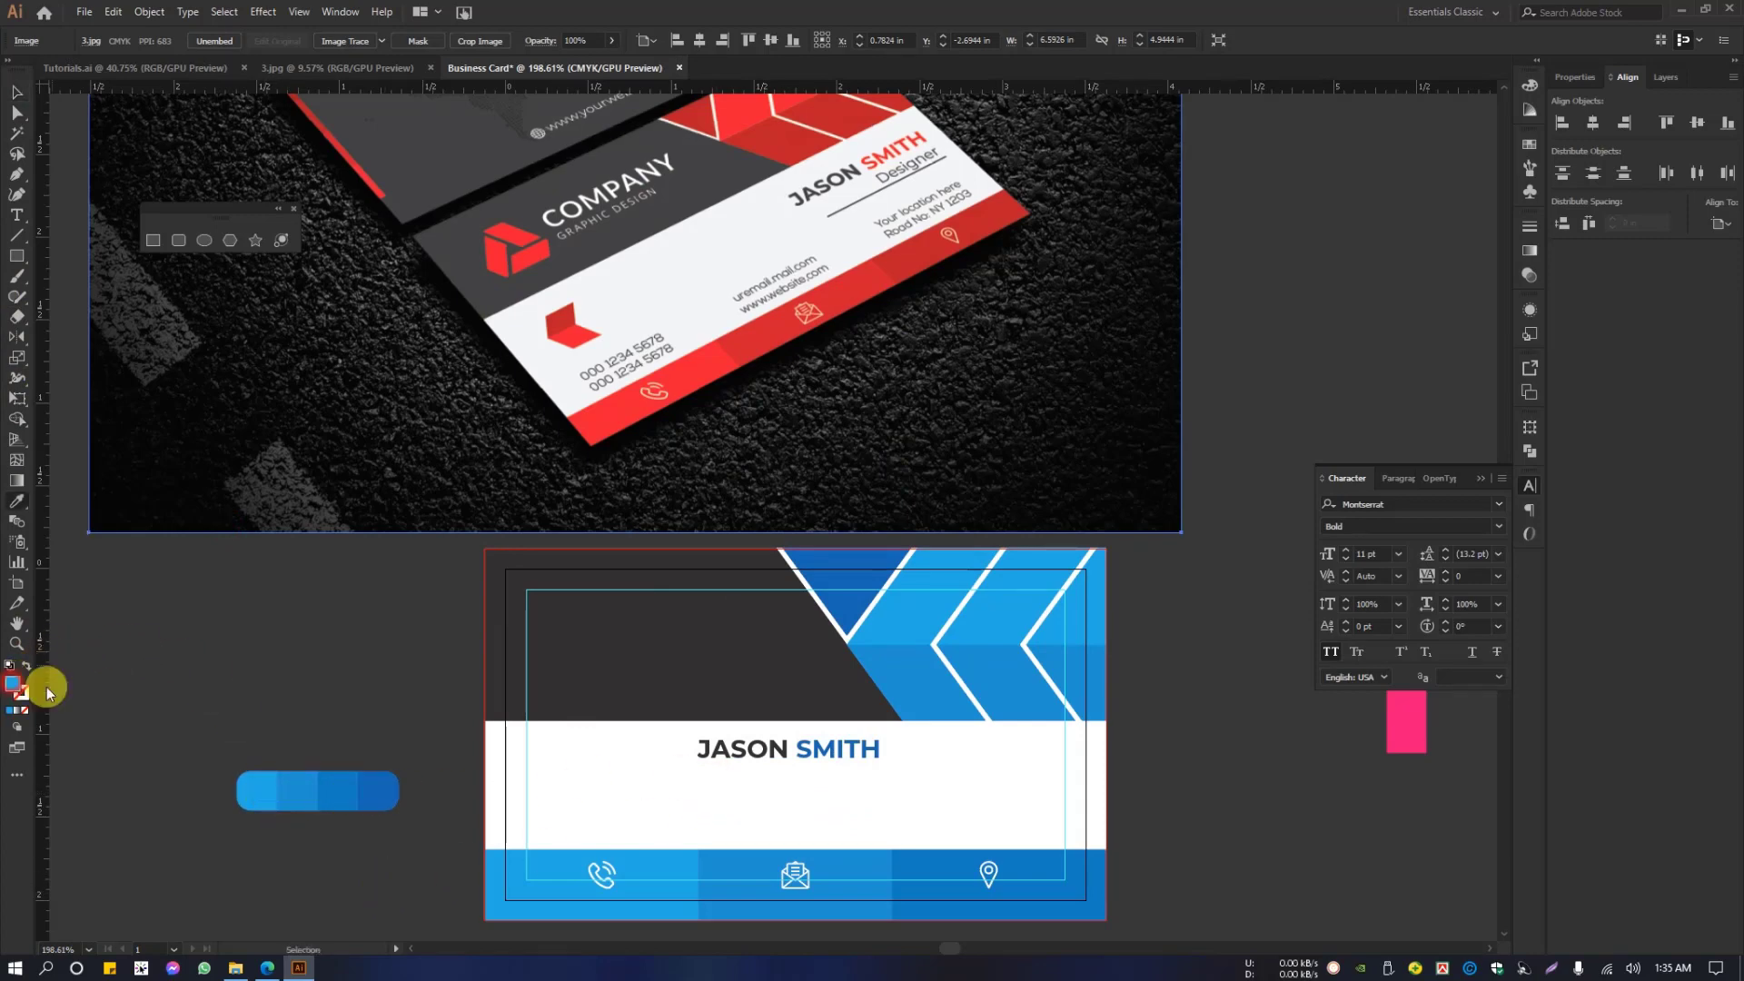
pyautogui.doubleClick(45, 689)
pyautogui.doubleClick(962, 583)
pyautogui.rightClick(968, 586)
pyautogui.click(1013, 643)
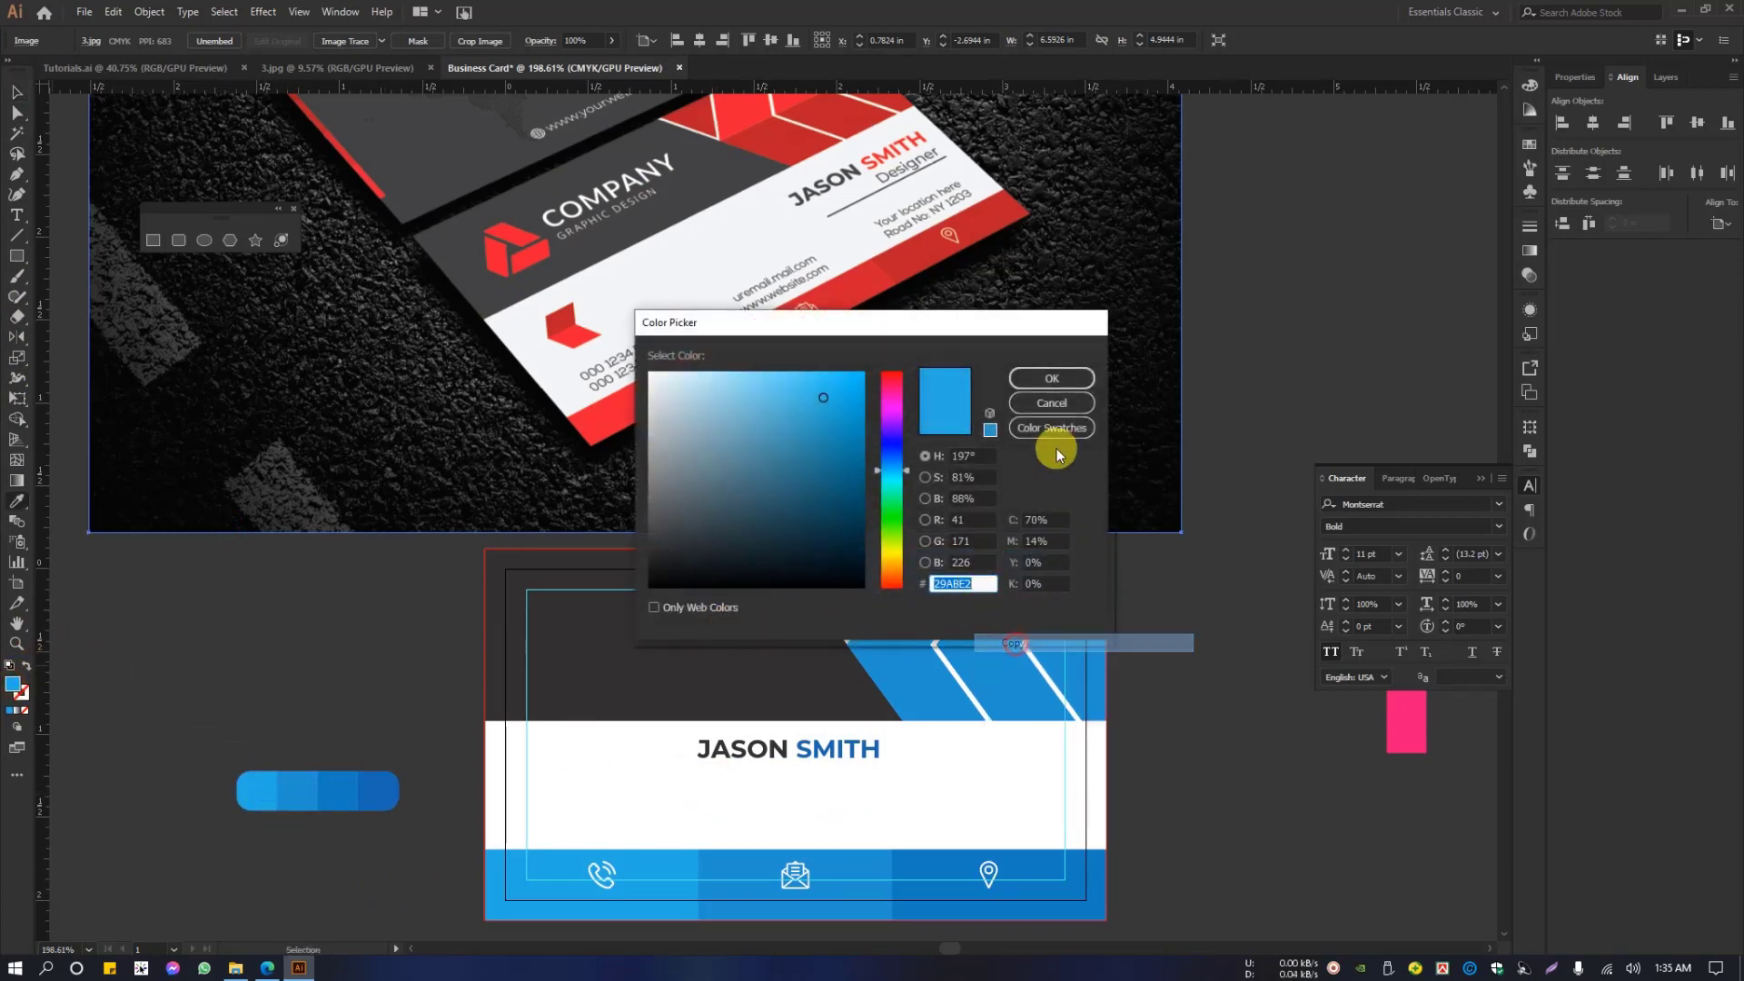
pyautogui.click(1051, 377)
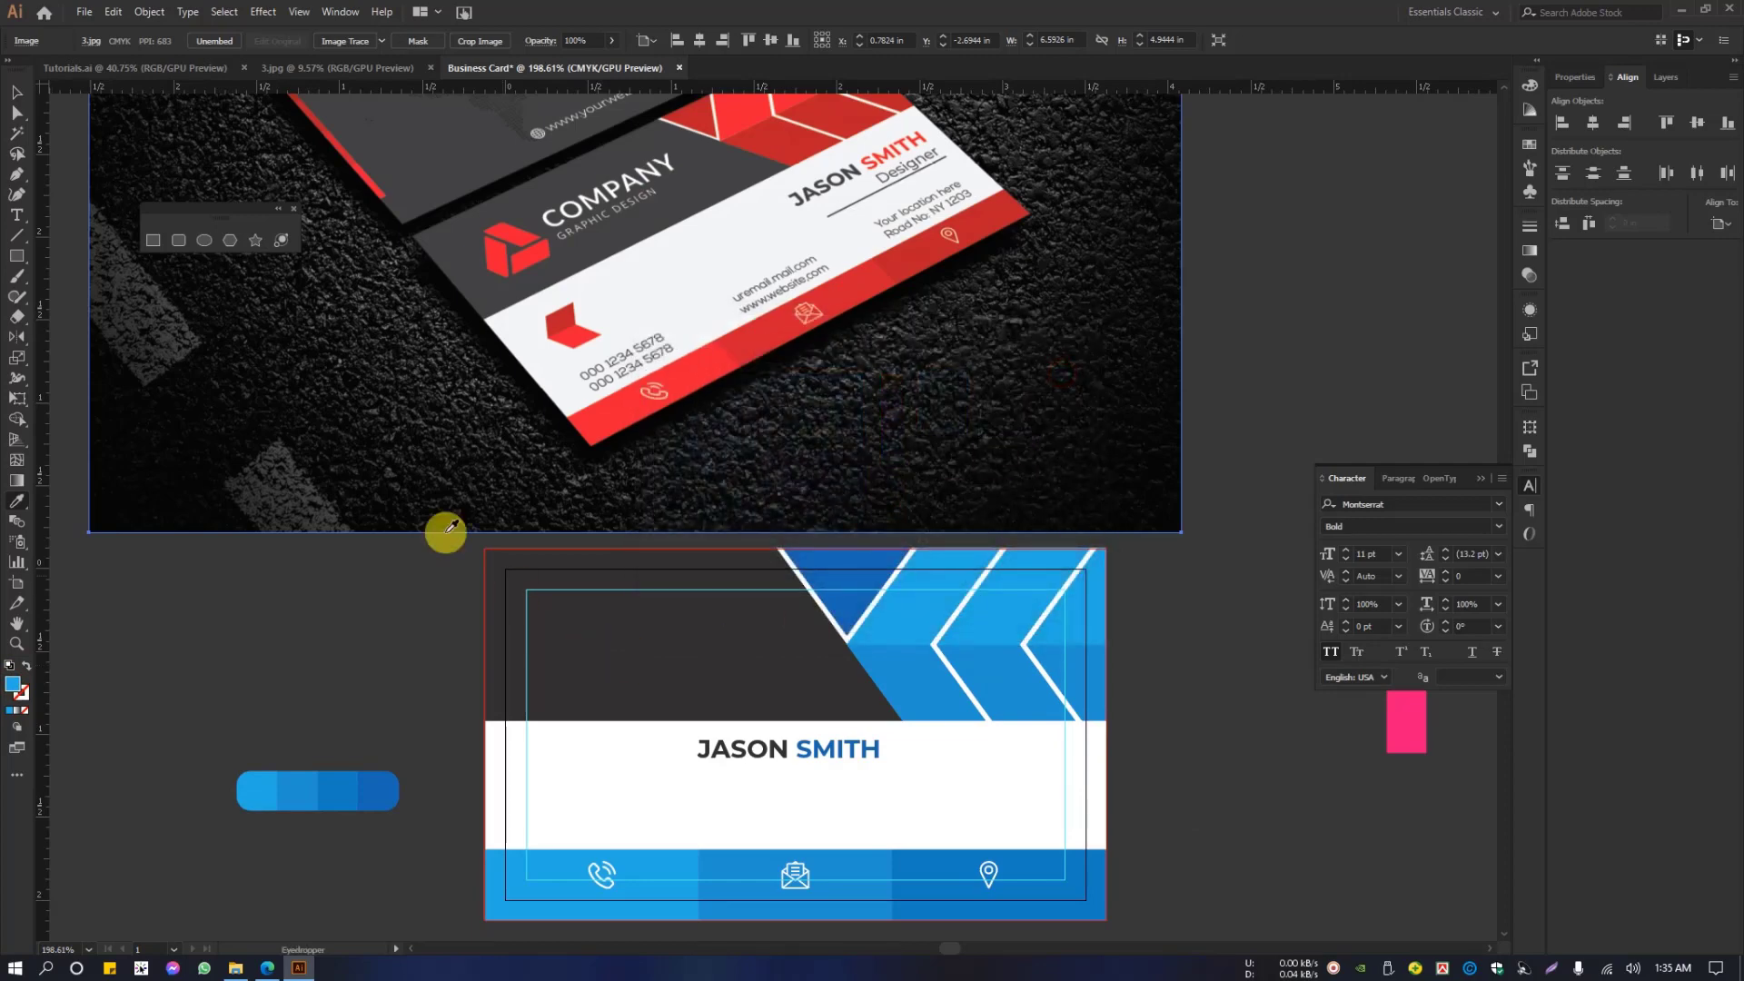
# Recolour SMITH with the lighter blue 29ABE2, leaving JASON dark grey
pyautogui.click(16, 218)
pyautogui.moveTo(794, 748); pyautogui.dragTo(888, 748)
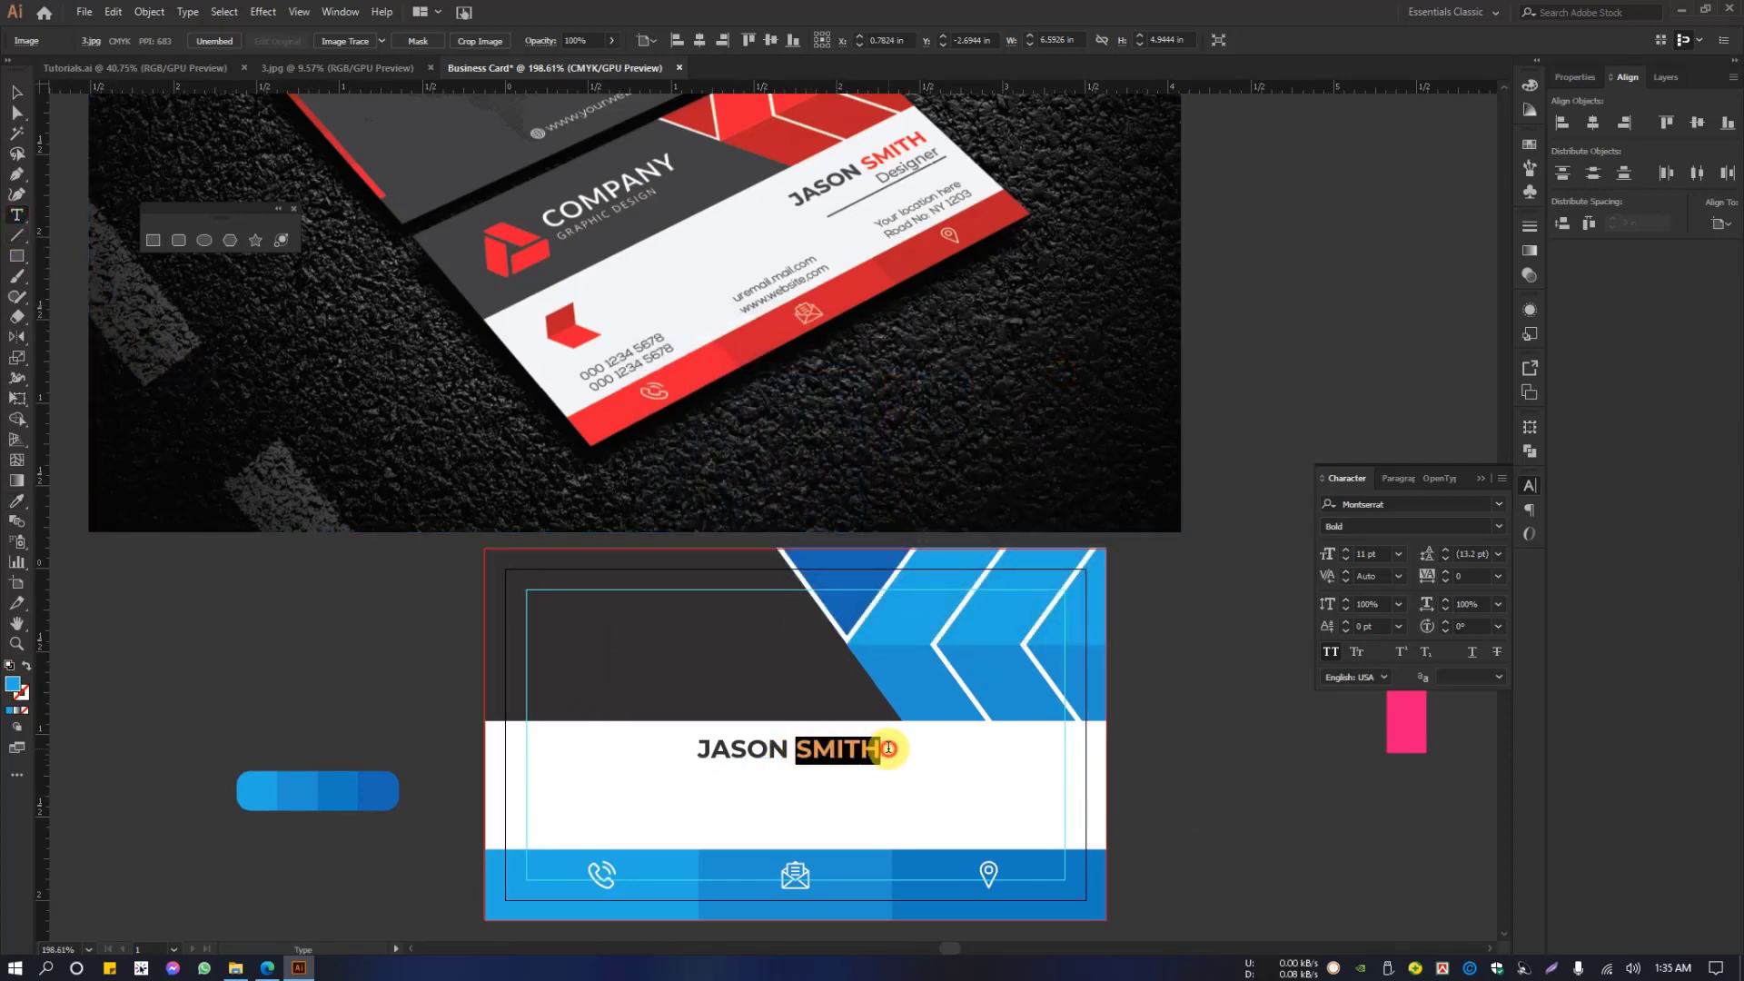
pyautogui.doubleClick(10, 683)
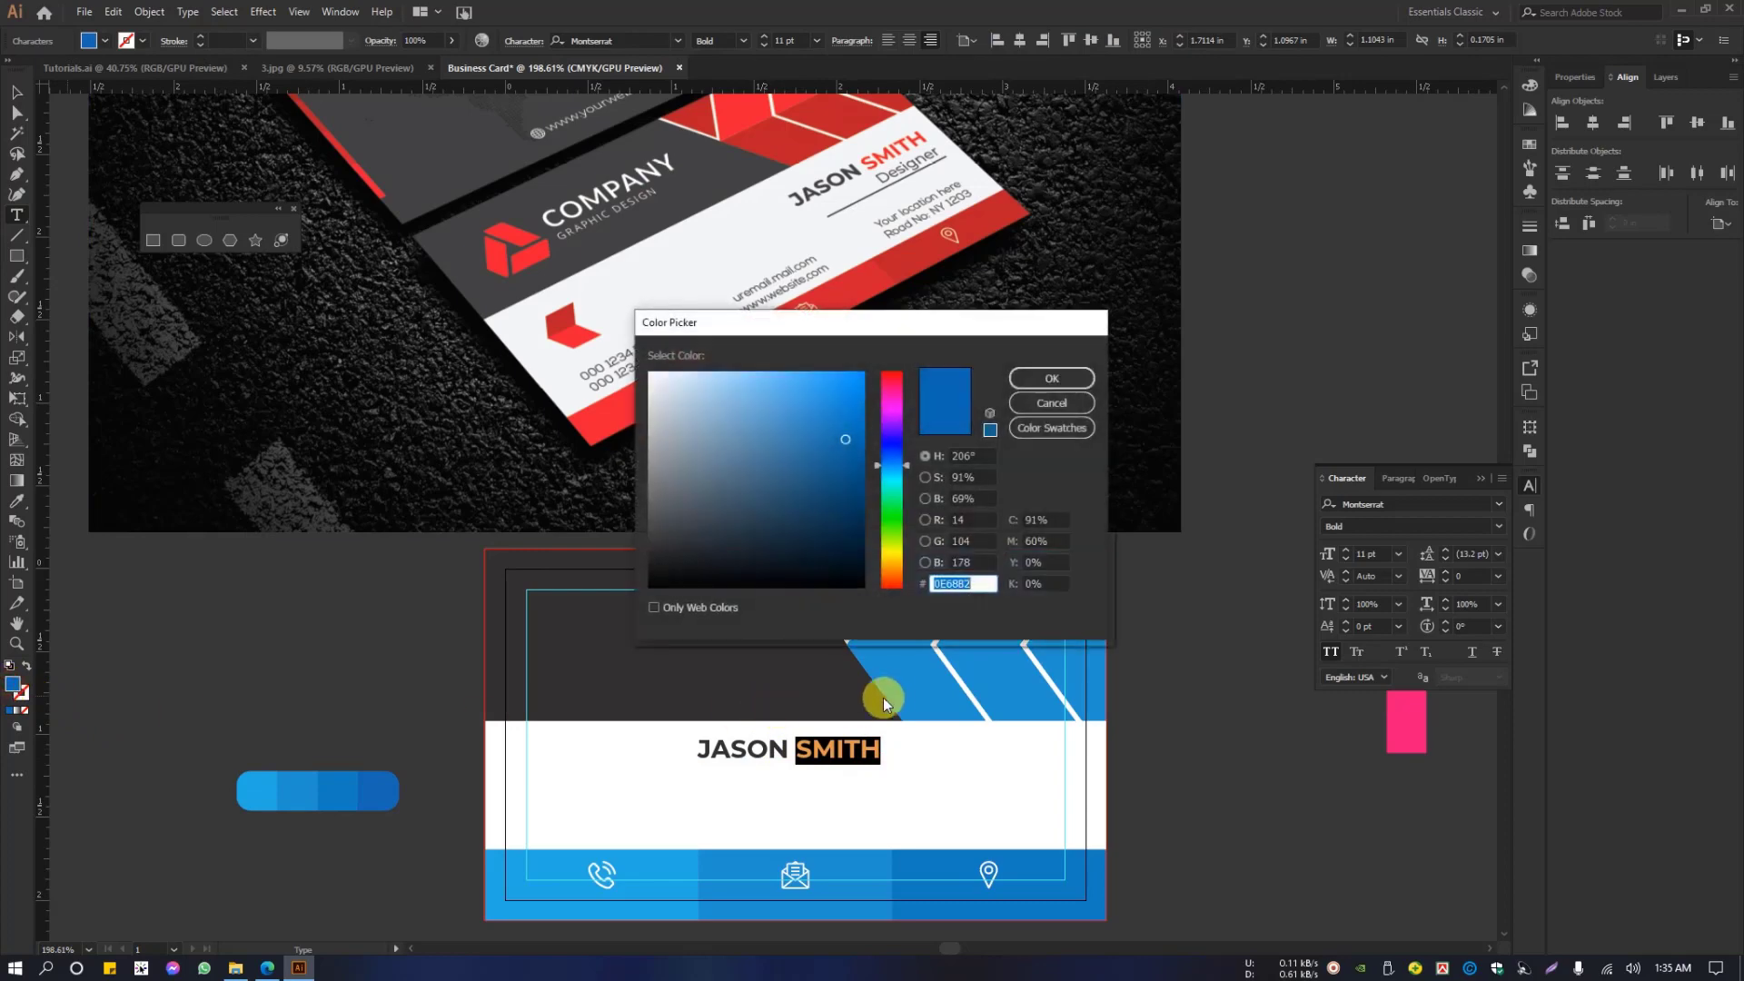
pyautogui.hotkey('ctrl', 'v')
pyautogui.click(1051, 378)
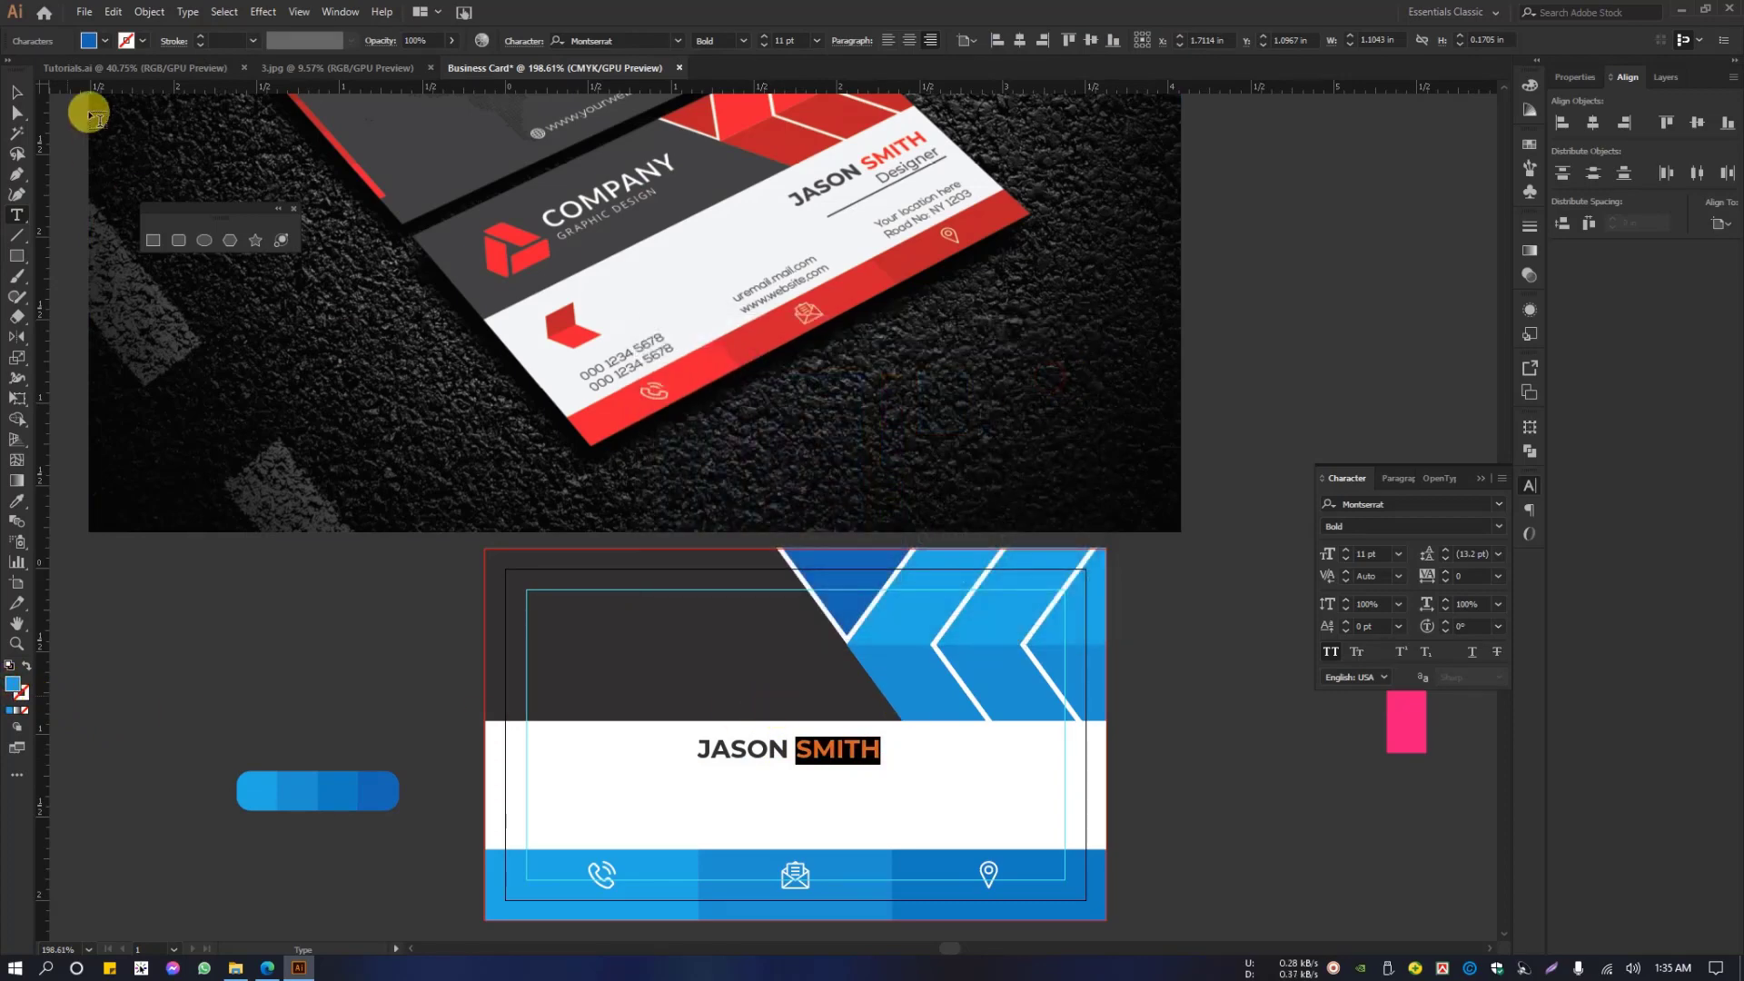
pyautogui.click(16, 91)
pyautogui.click(393, 648)
pyautogui.scroll(3, 847, 787)
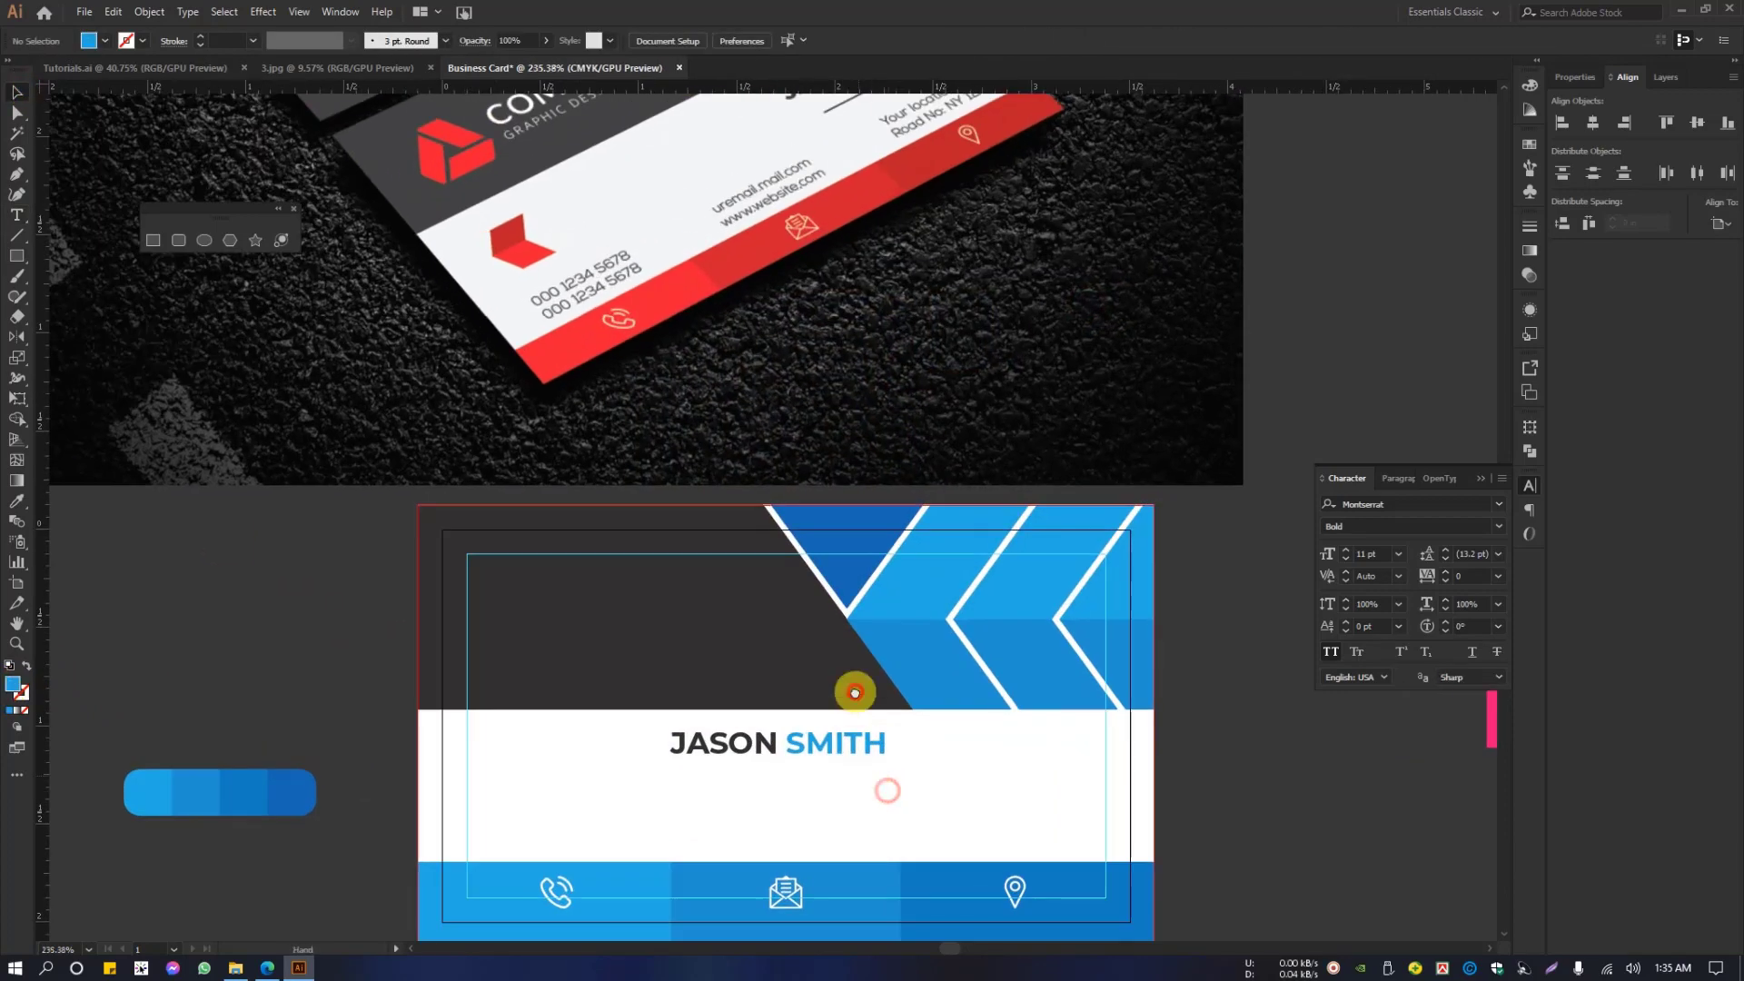
# Duplicate the name one line below, turn off All Caps and set it to a light weight
pyautogui.scroll(-3, 859, 636)
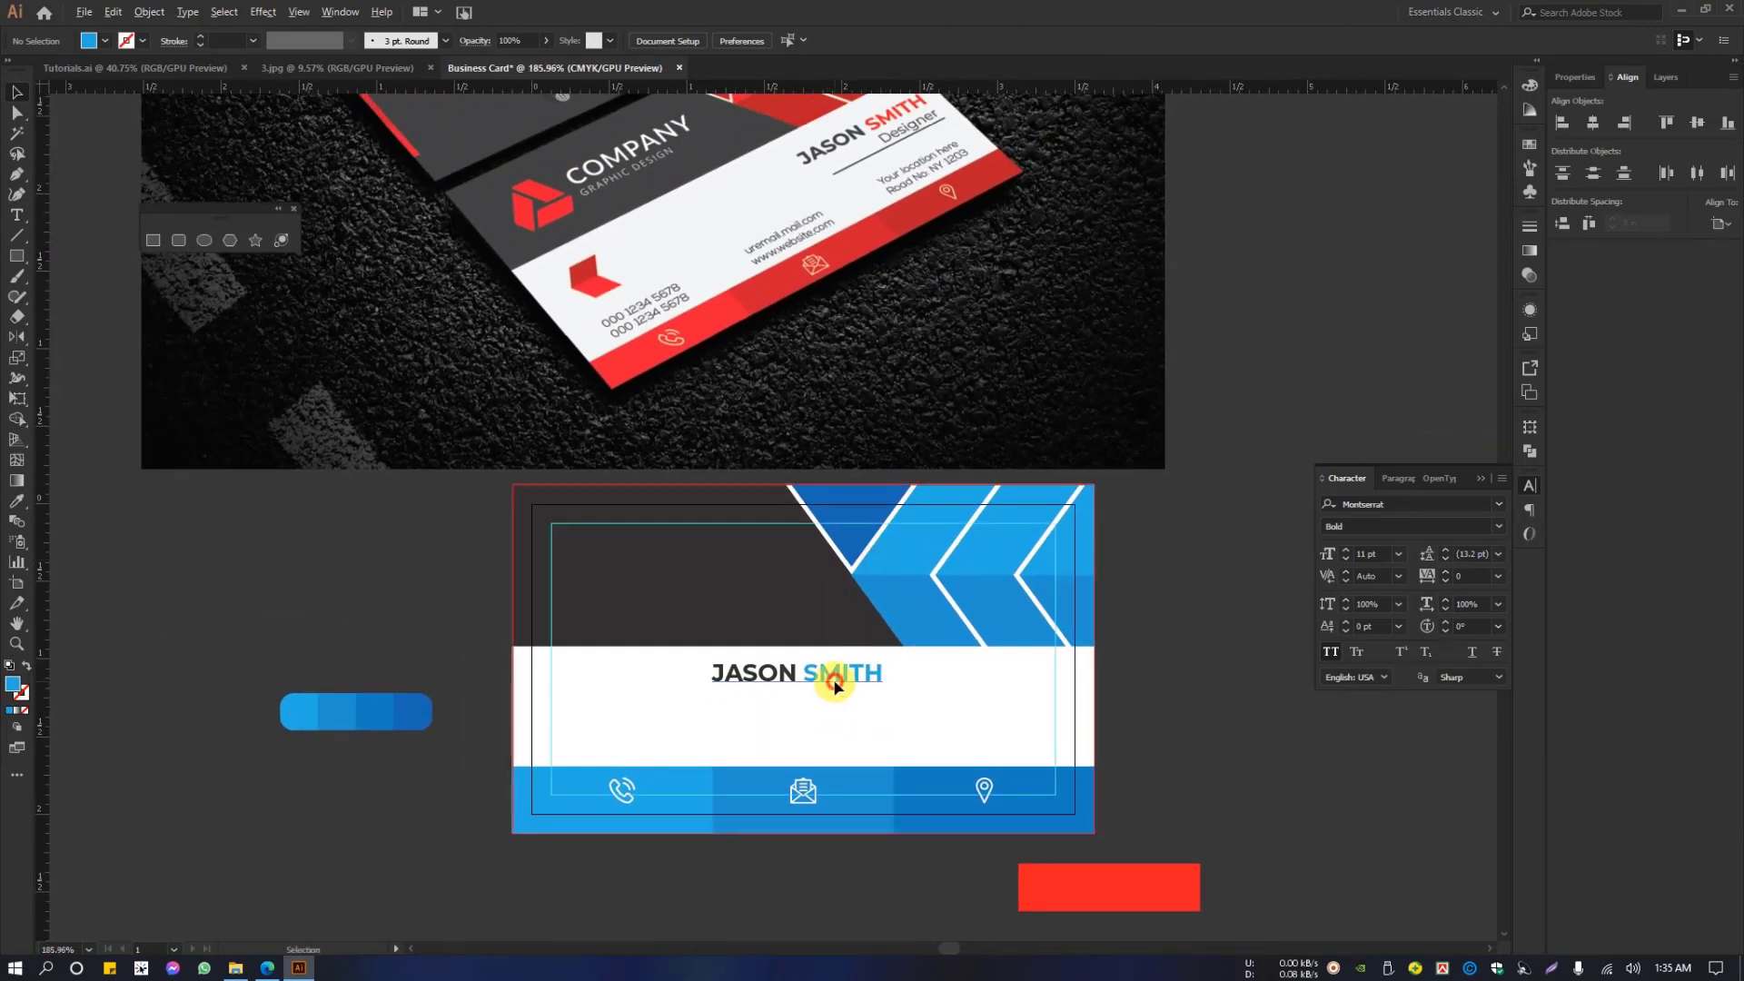
pyautogui.moveTo(836, 685); pyautogui.dragTo(837, 712)
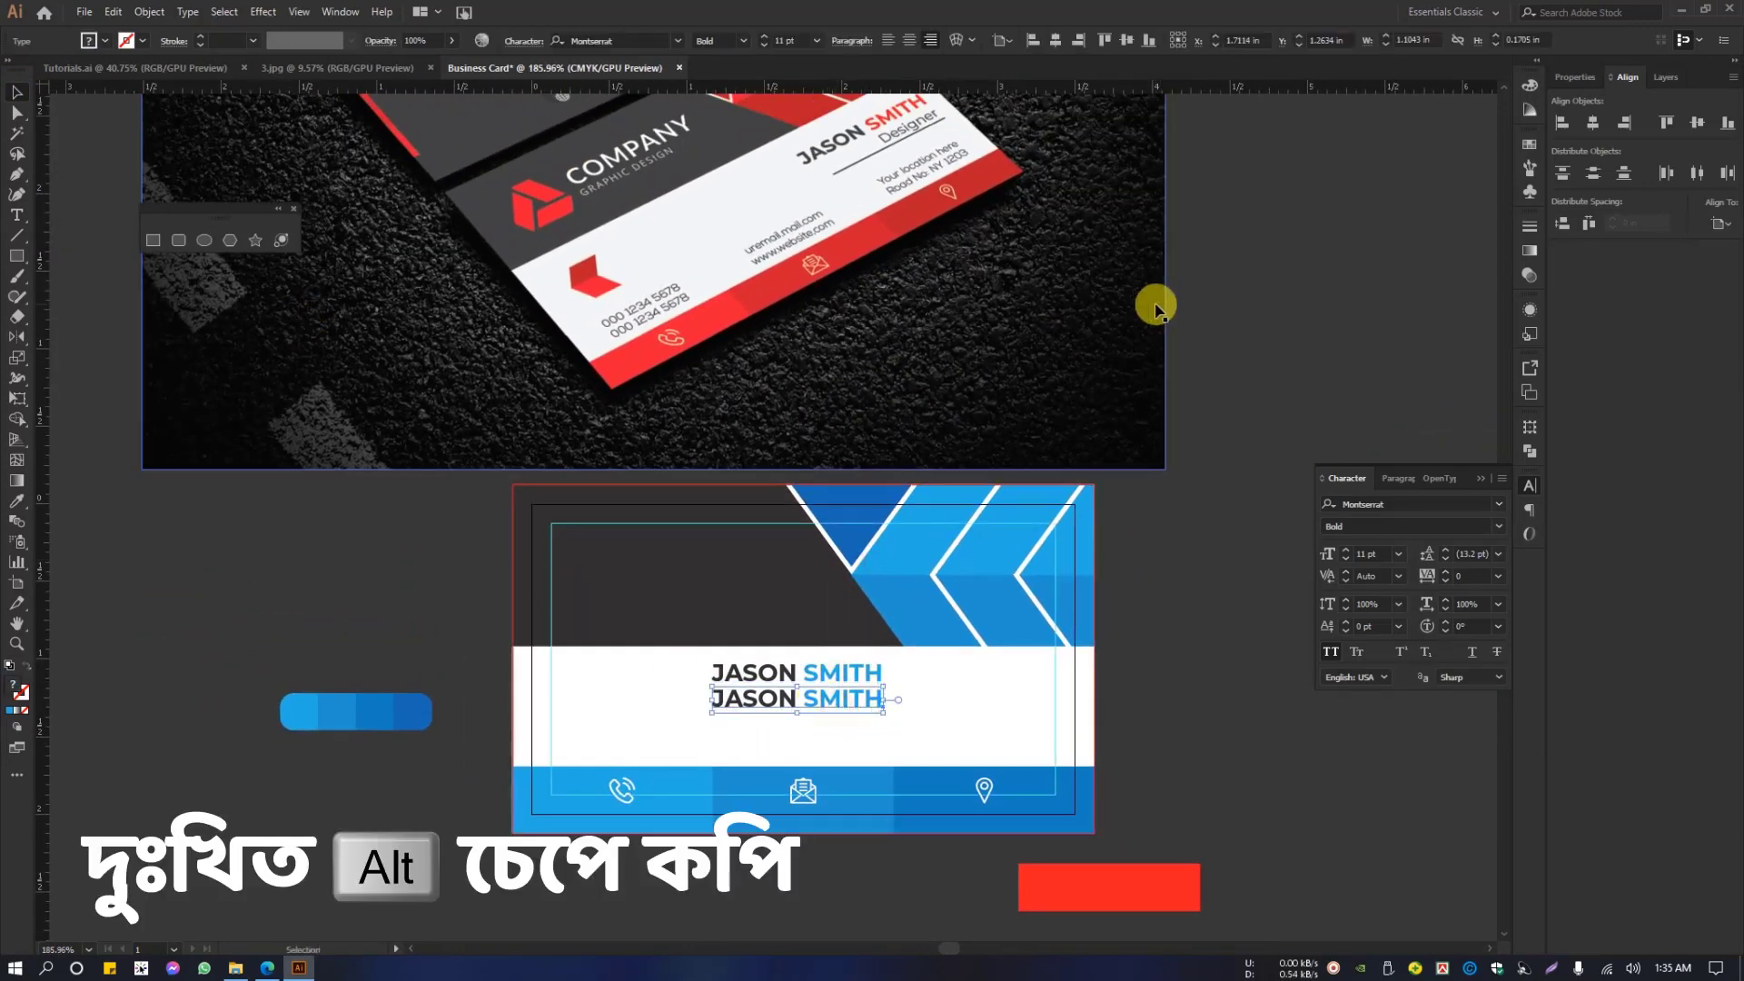
pyautogui.click(1331, 651)
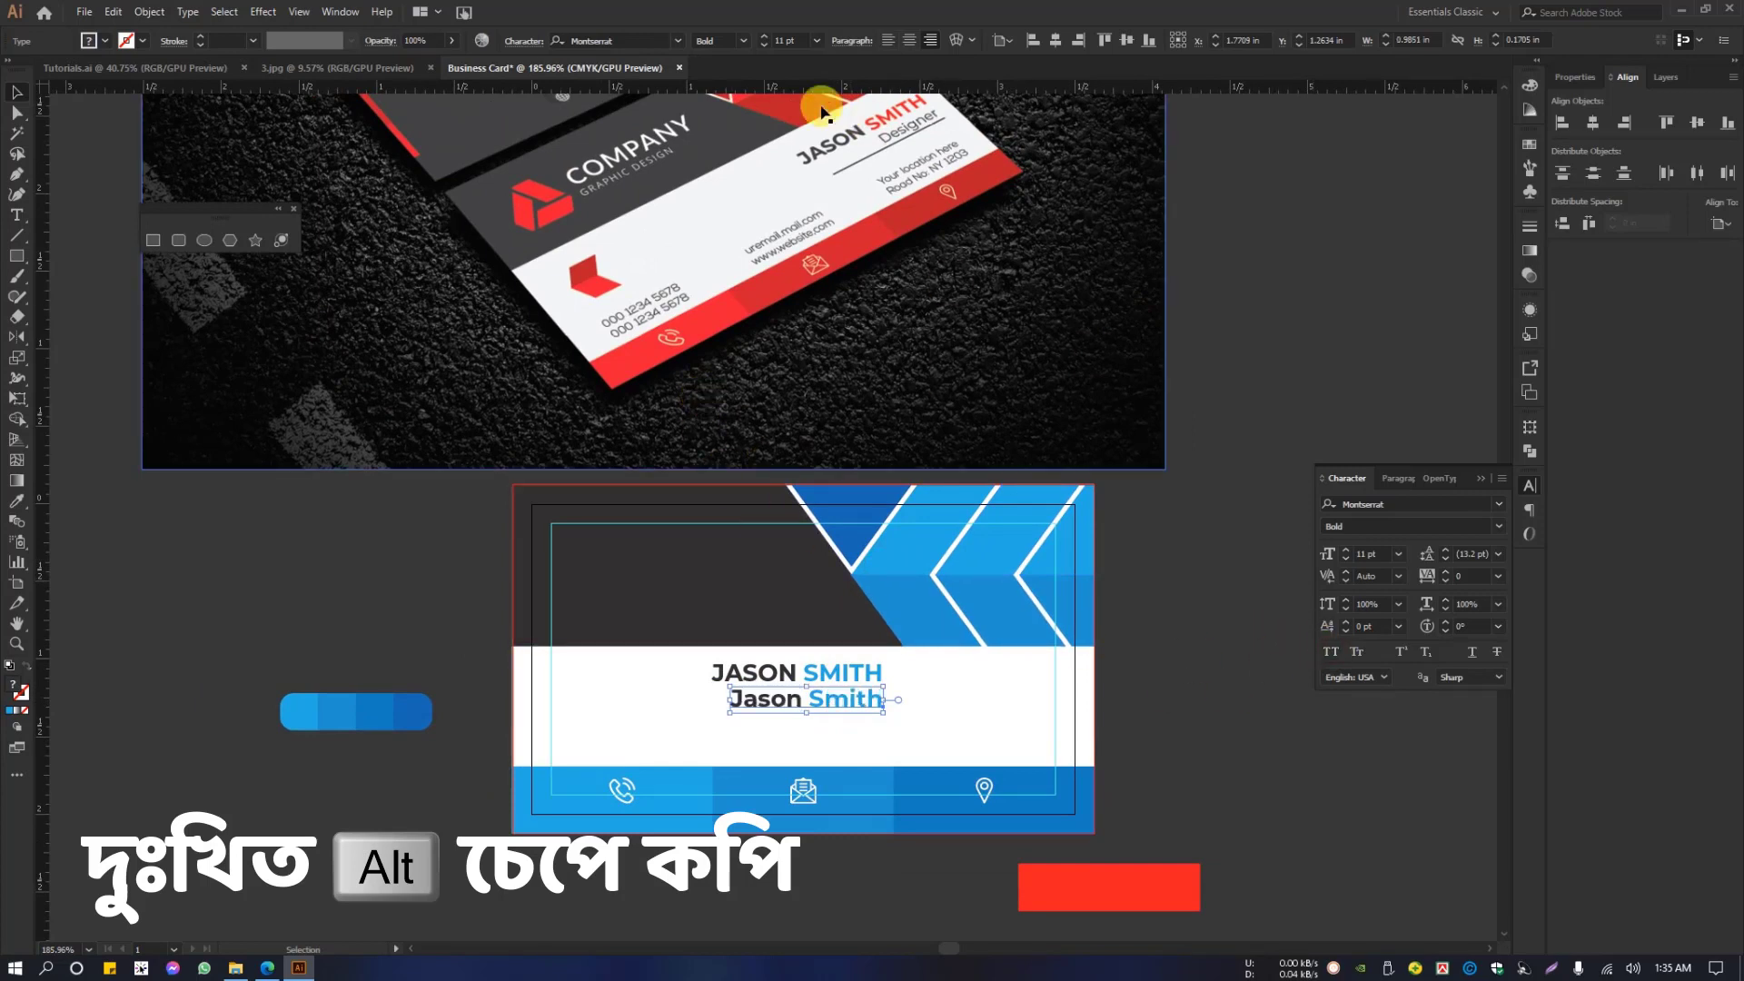
pyautogui.click(741, 41)
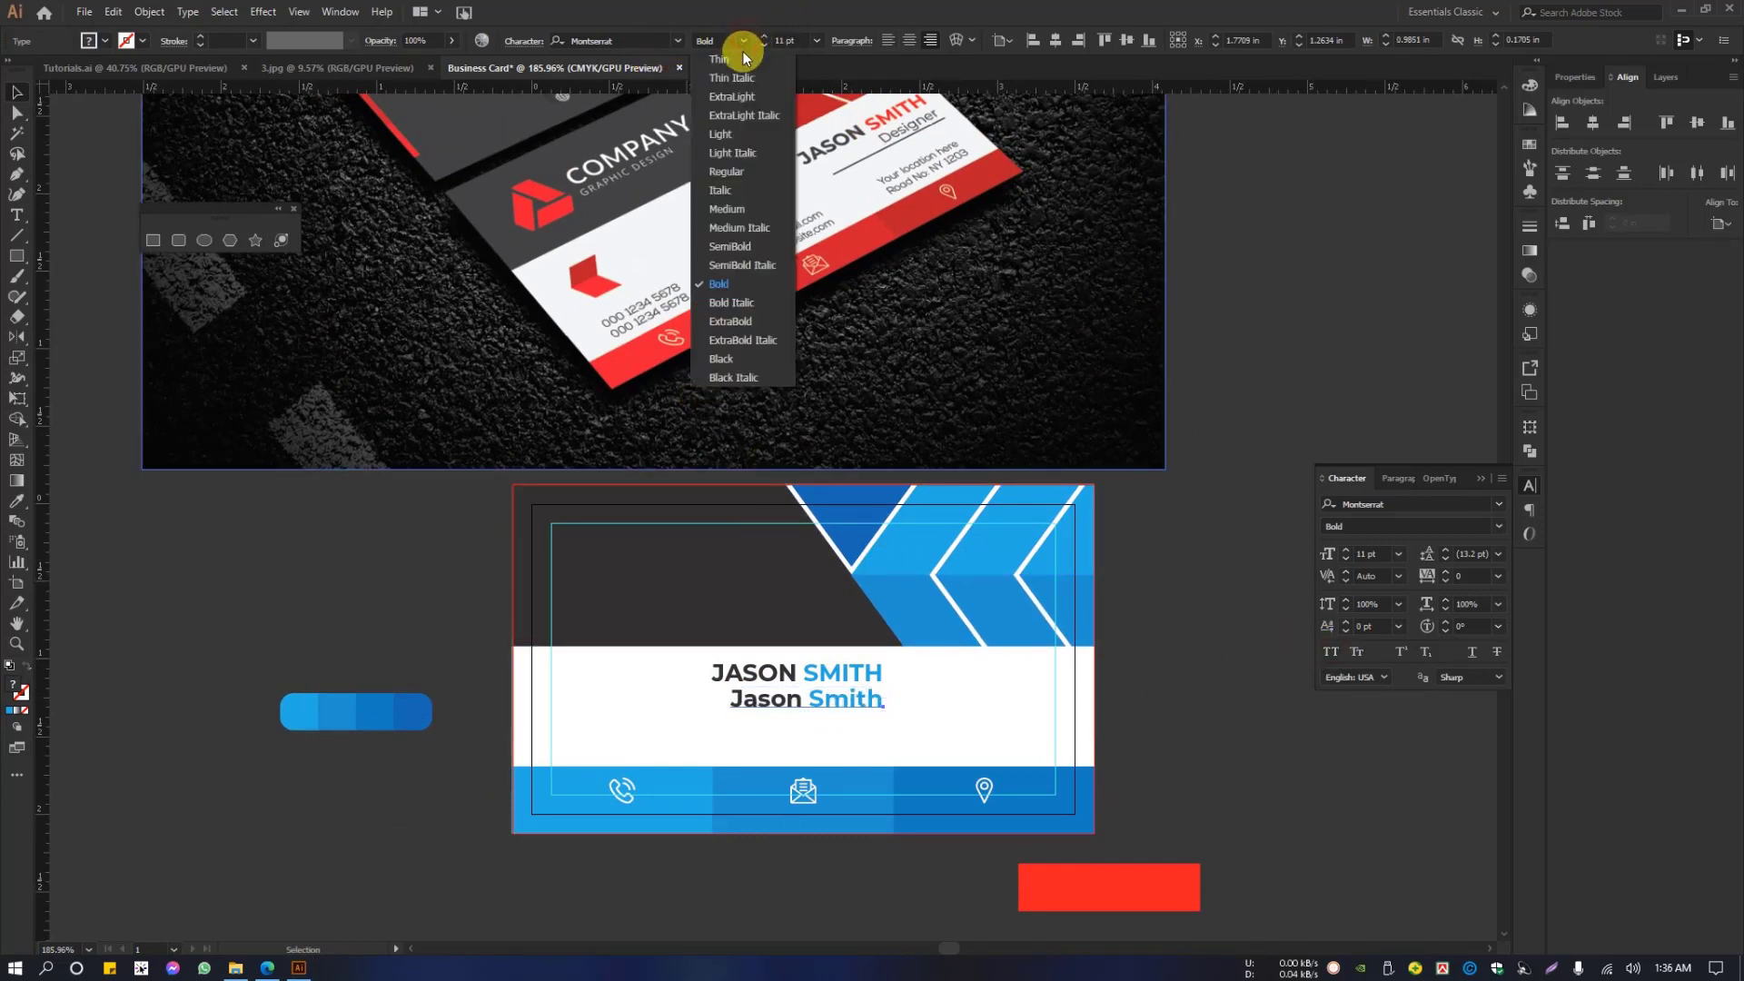
pyautogui.click(743, 133)
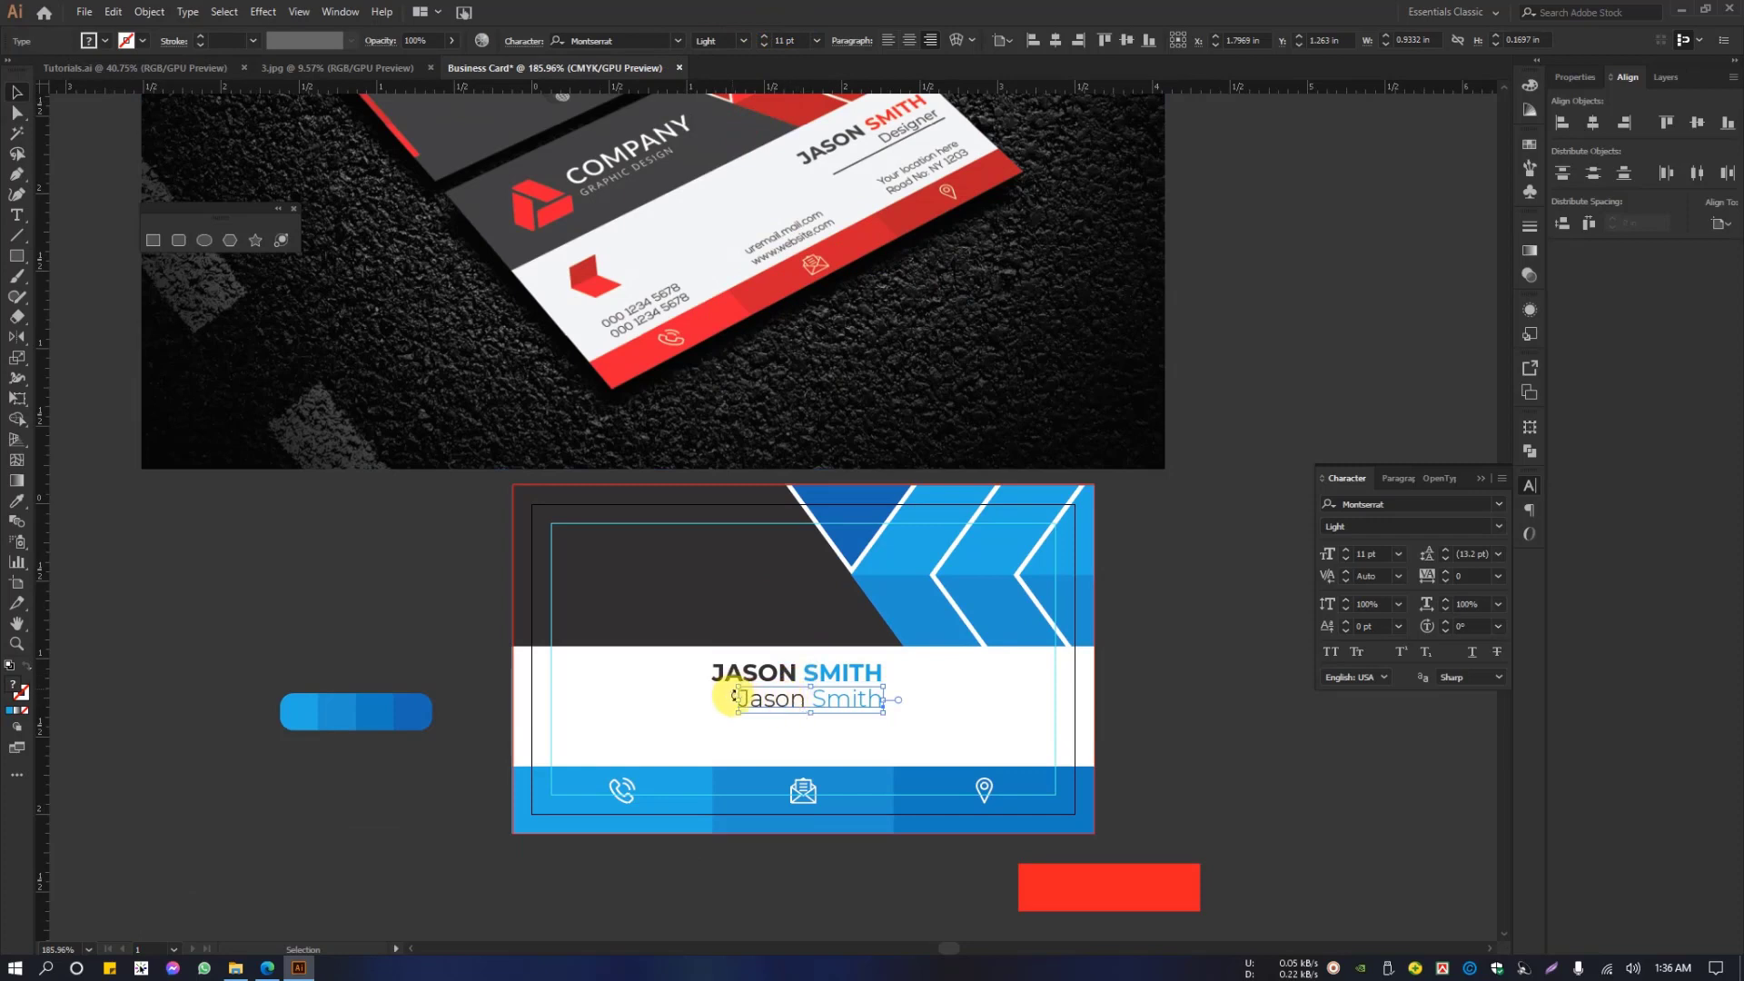
# Replace the second Jason Smith line with the word Designer
pyautogui.click(11, 214)
pyautogui.click(885, 687)
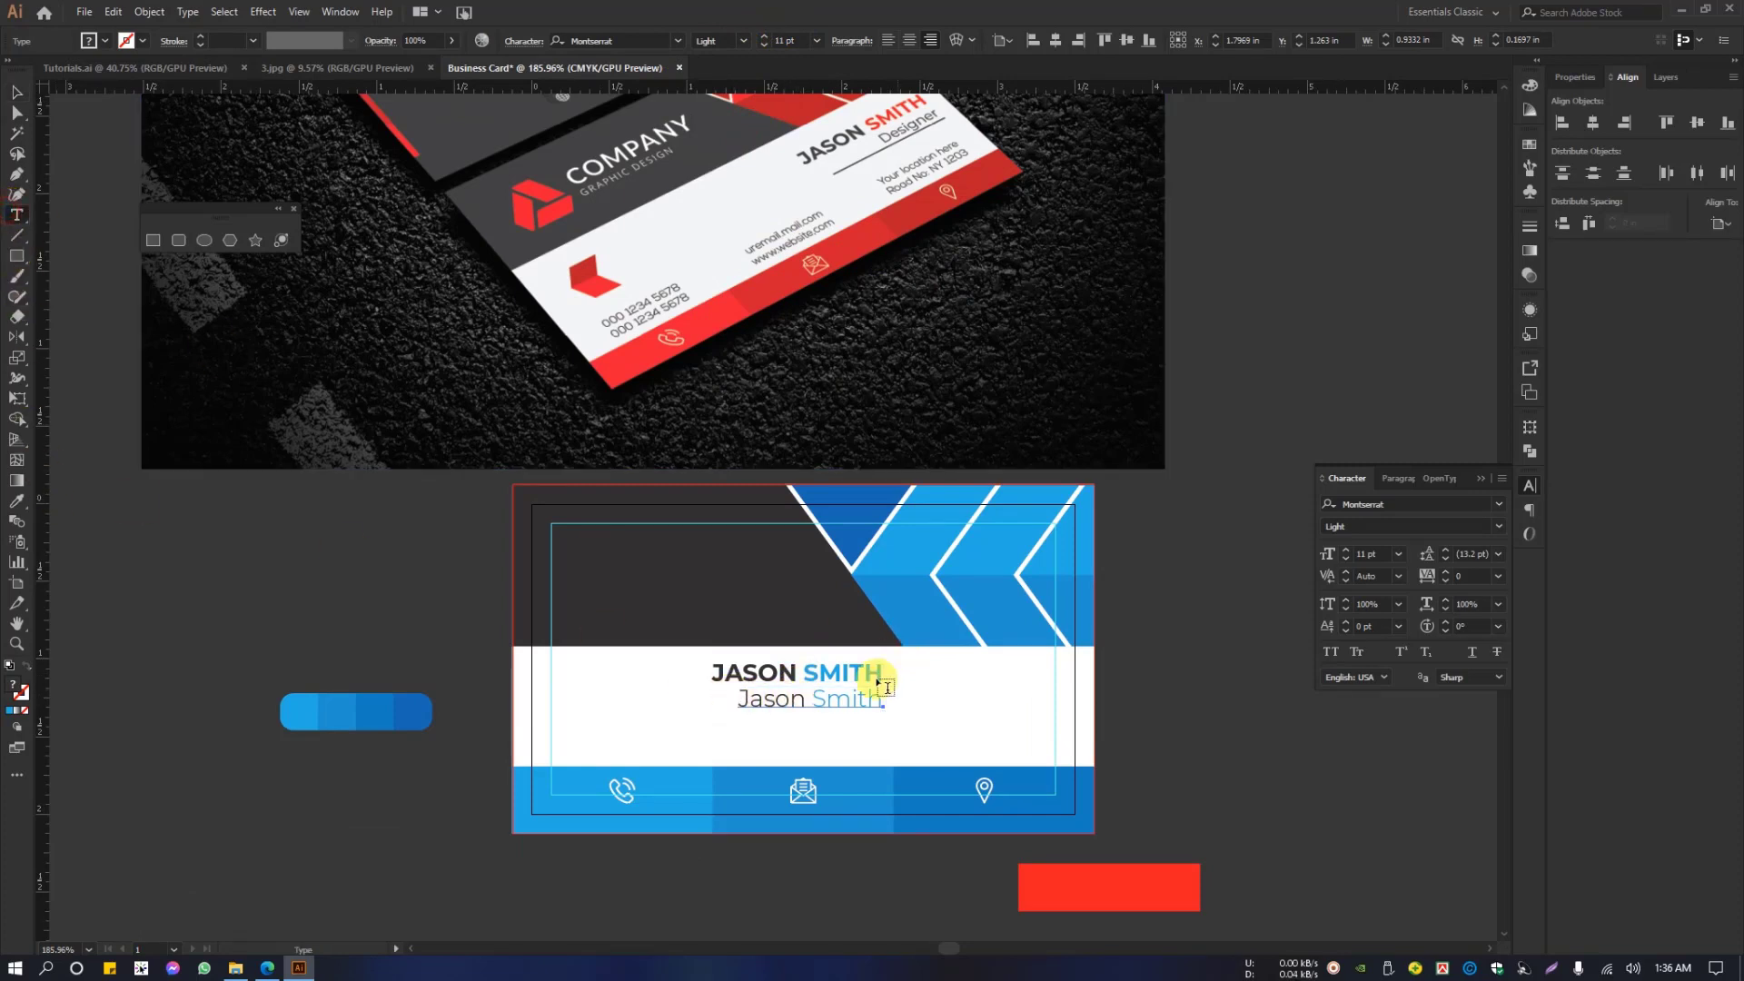
pyautogui.tripleClick(838, 701)
pyautogui.write('Designer')
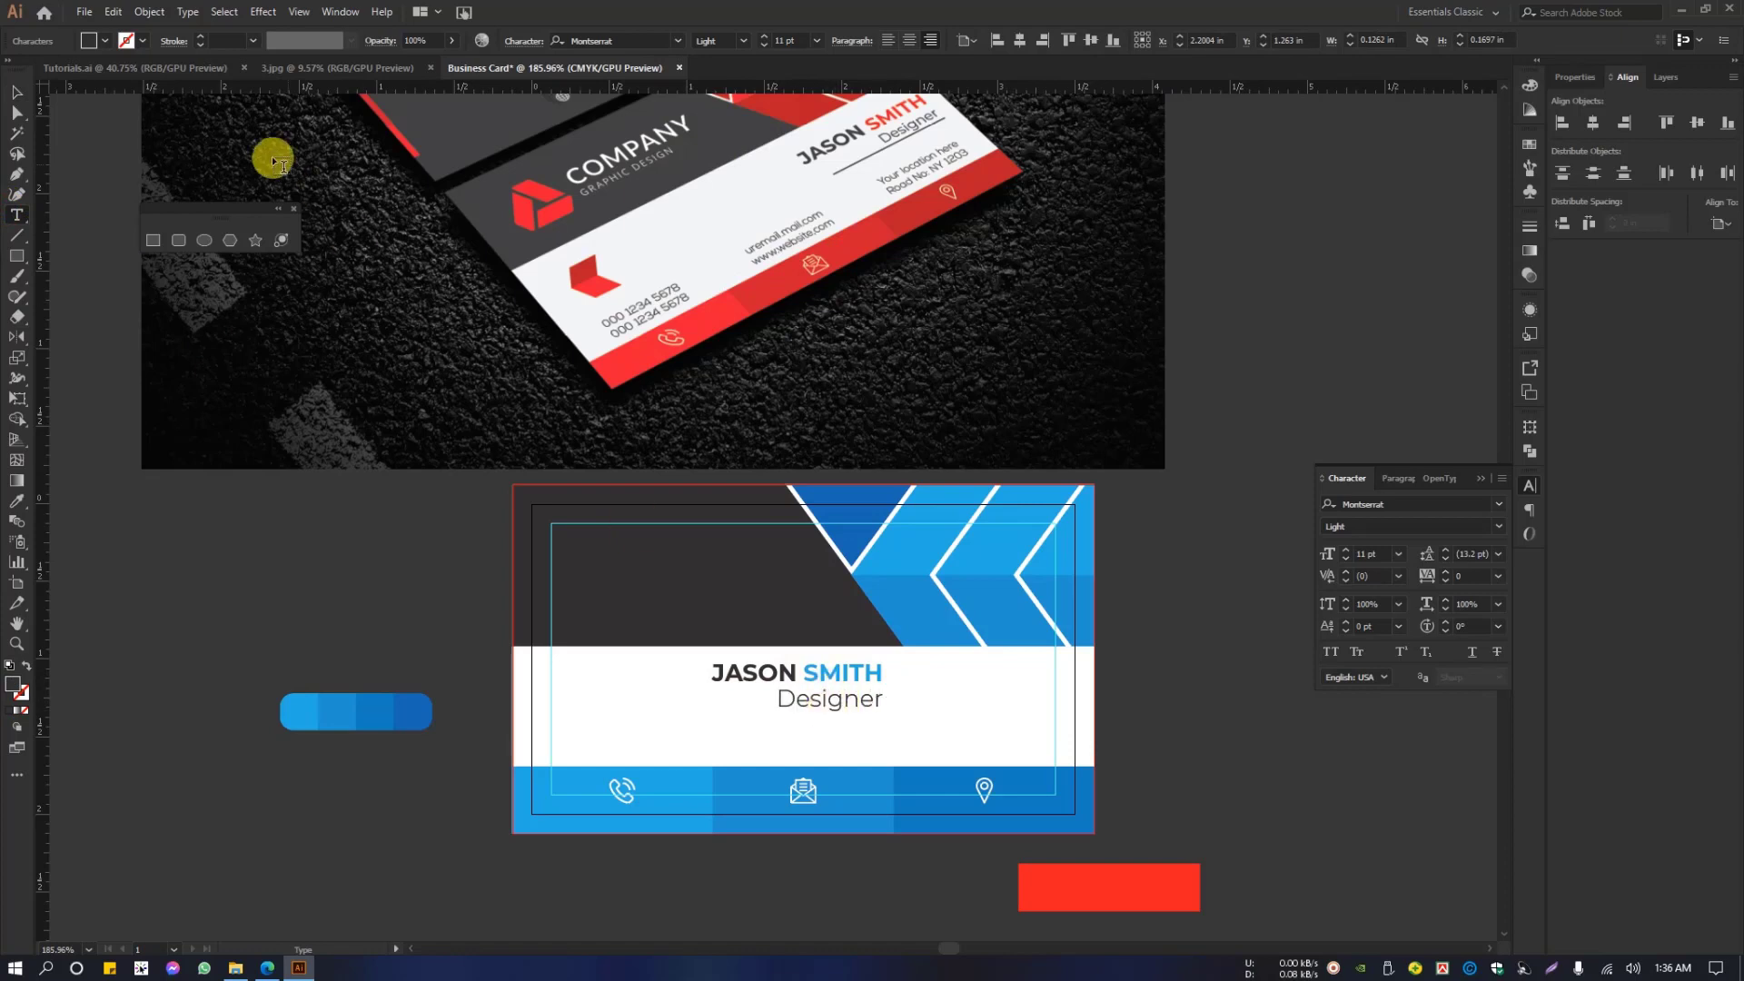
pyautogui.click(16, 91)
pyautogui.click(732, 860)
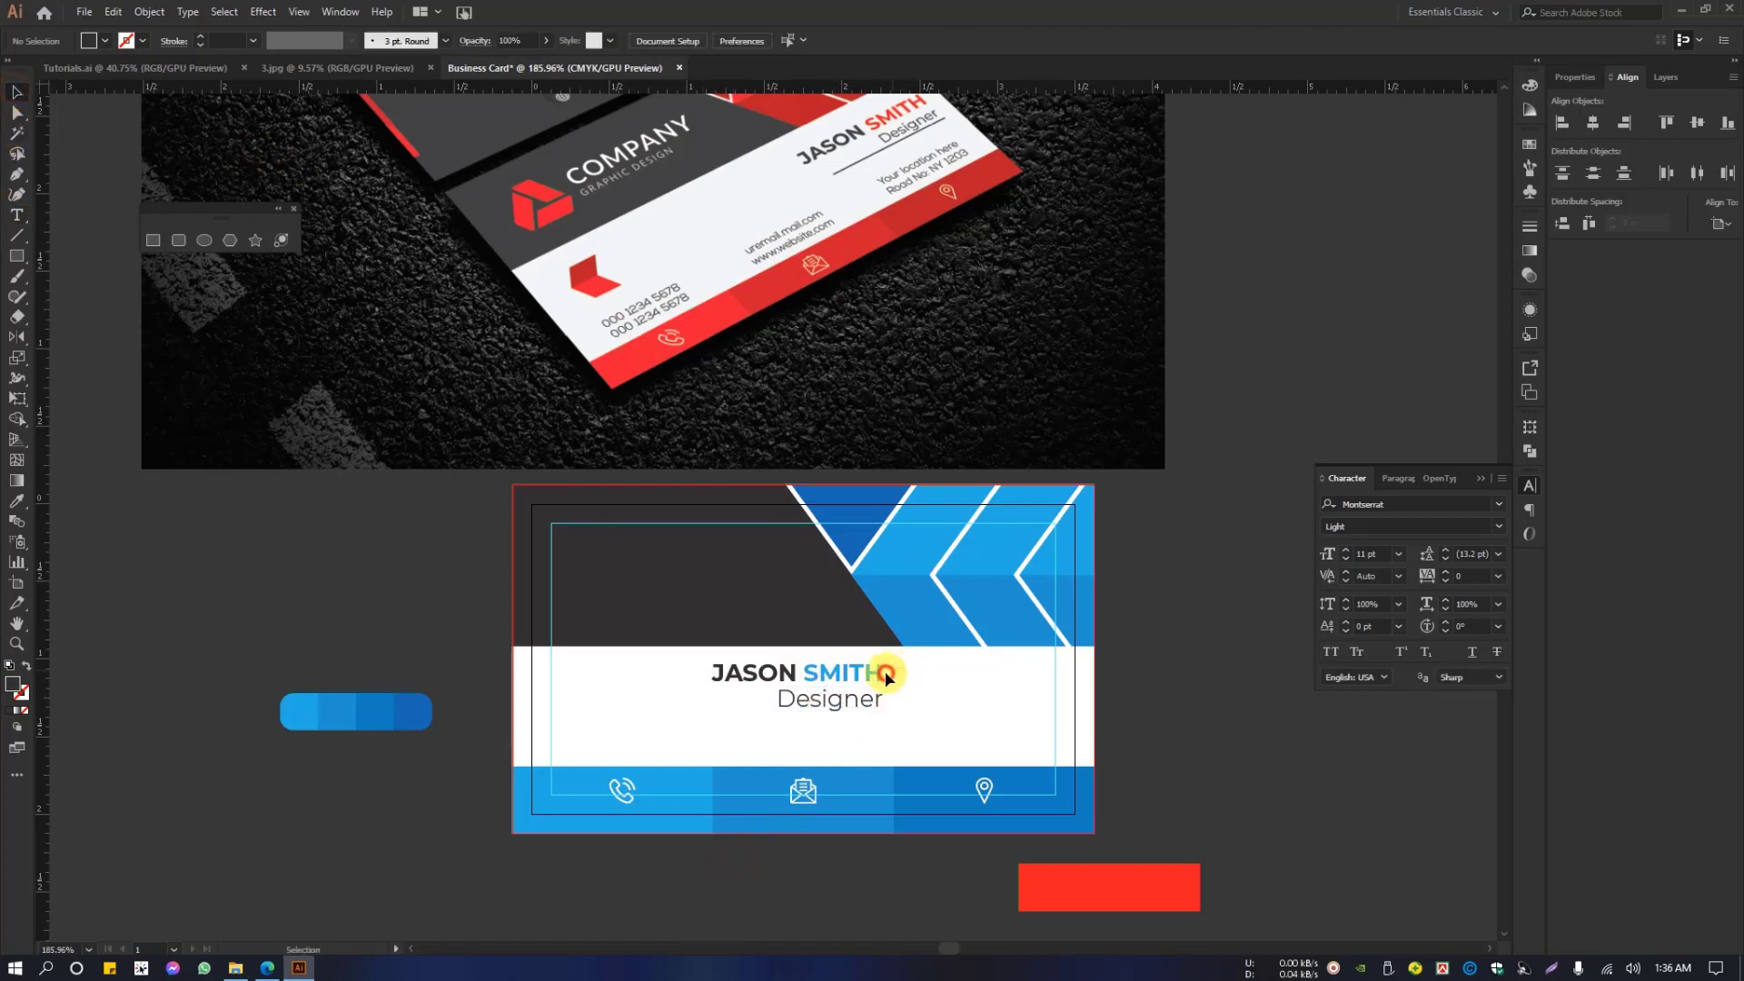
# Move JASON SMITH and Designer to the right side of the white band, nudged up
pyautogui.moveTo(843, 707); pyautogui.dragTo(1034, 741)
pyautogui.press('Up')
pyautogui.press('Up')
pyautogui.press('Up')
pyautogui.press('Up')
pyautogui.press('Up')
pyautogui.press('Up')
pyautogui.press('Up')
pyautogui.press('Up')
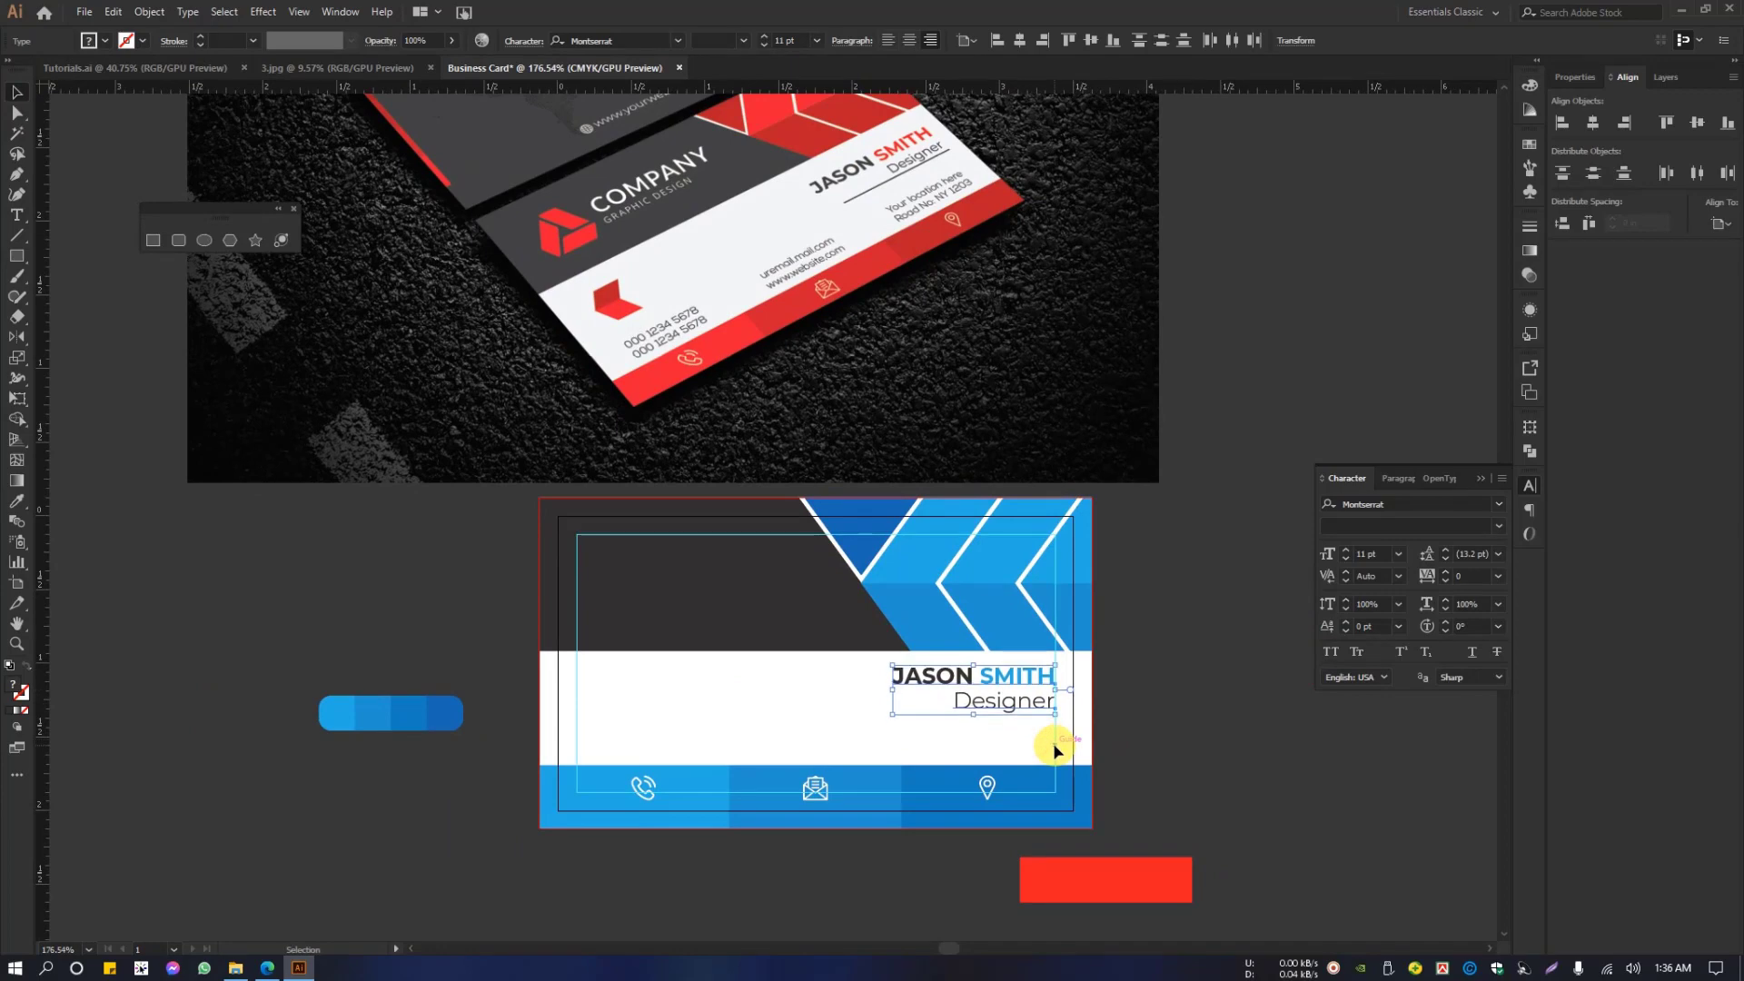
pyautogui.click(1197, 706)
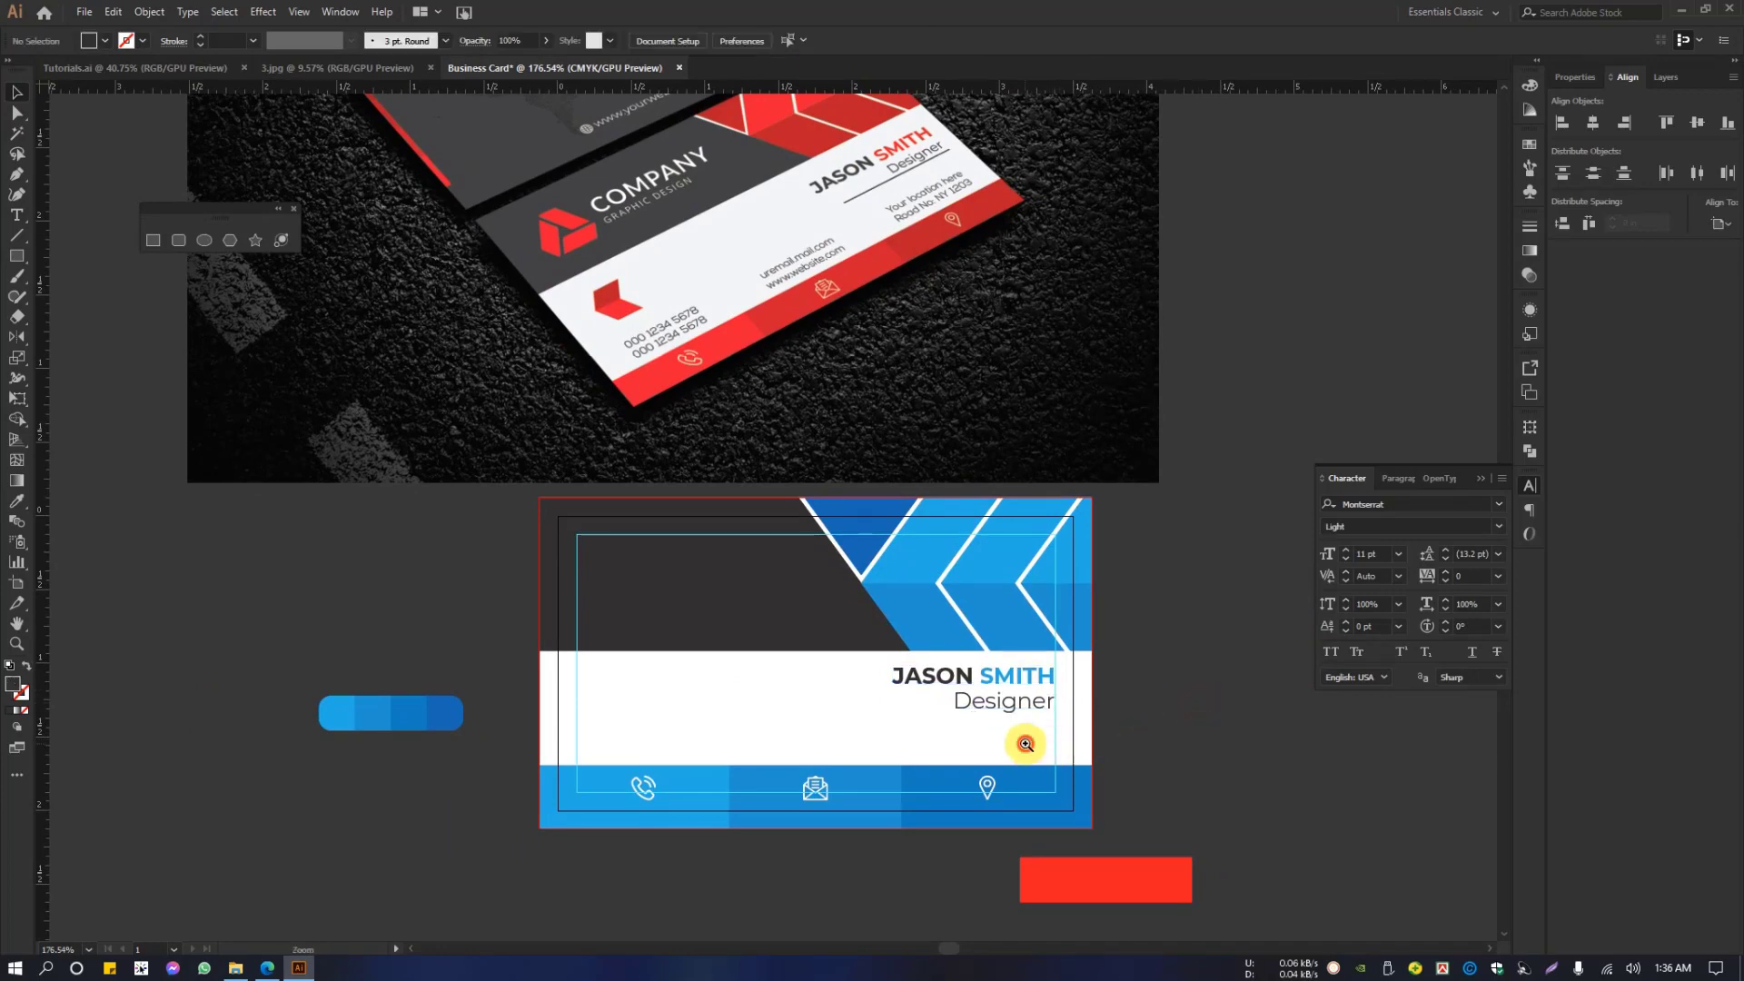
pyautogui.click(1014, 737)
pyautogui.moveTo(1013, 738); pyautogui.dragTo(822, 705)
pyautogui.moveTo(875, 508); pyautogui.dragTo(879, 467)
pyautogui.click(1137, 555)
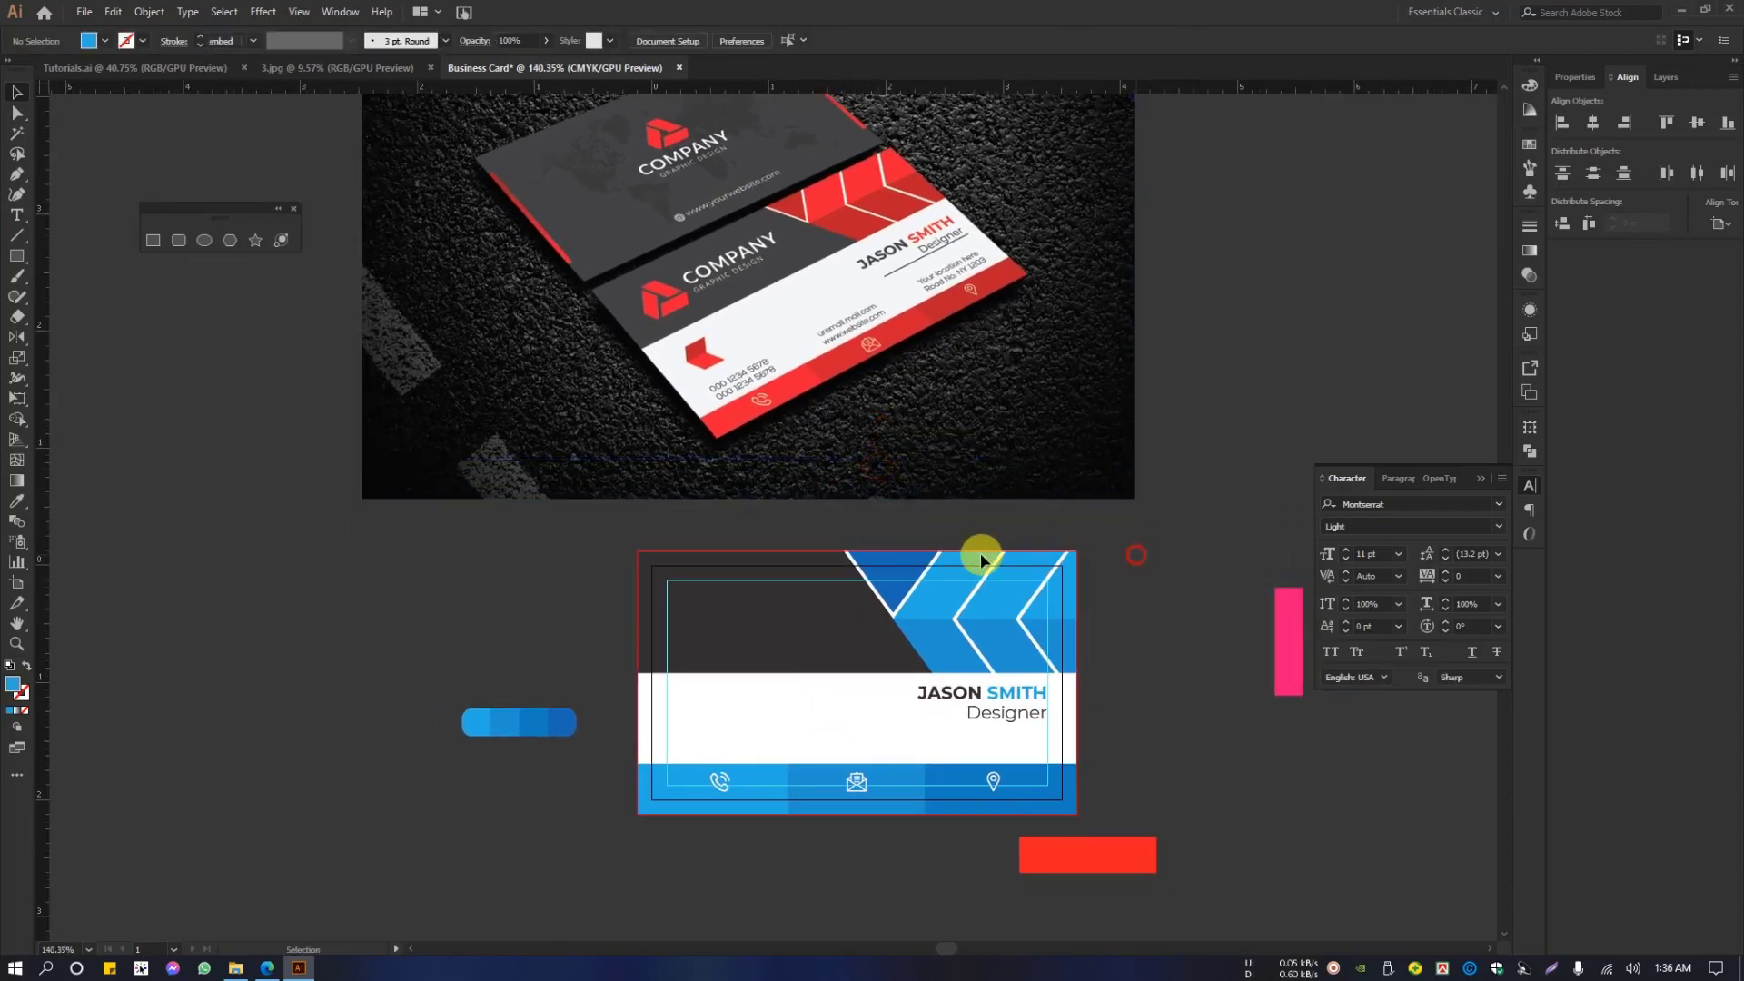
# Nudge all the dark-and-blue header artwork upward into the bleed above the card
pyautogui.click(1063, 608)
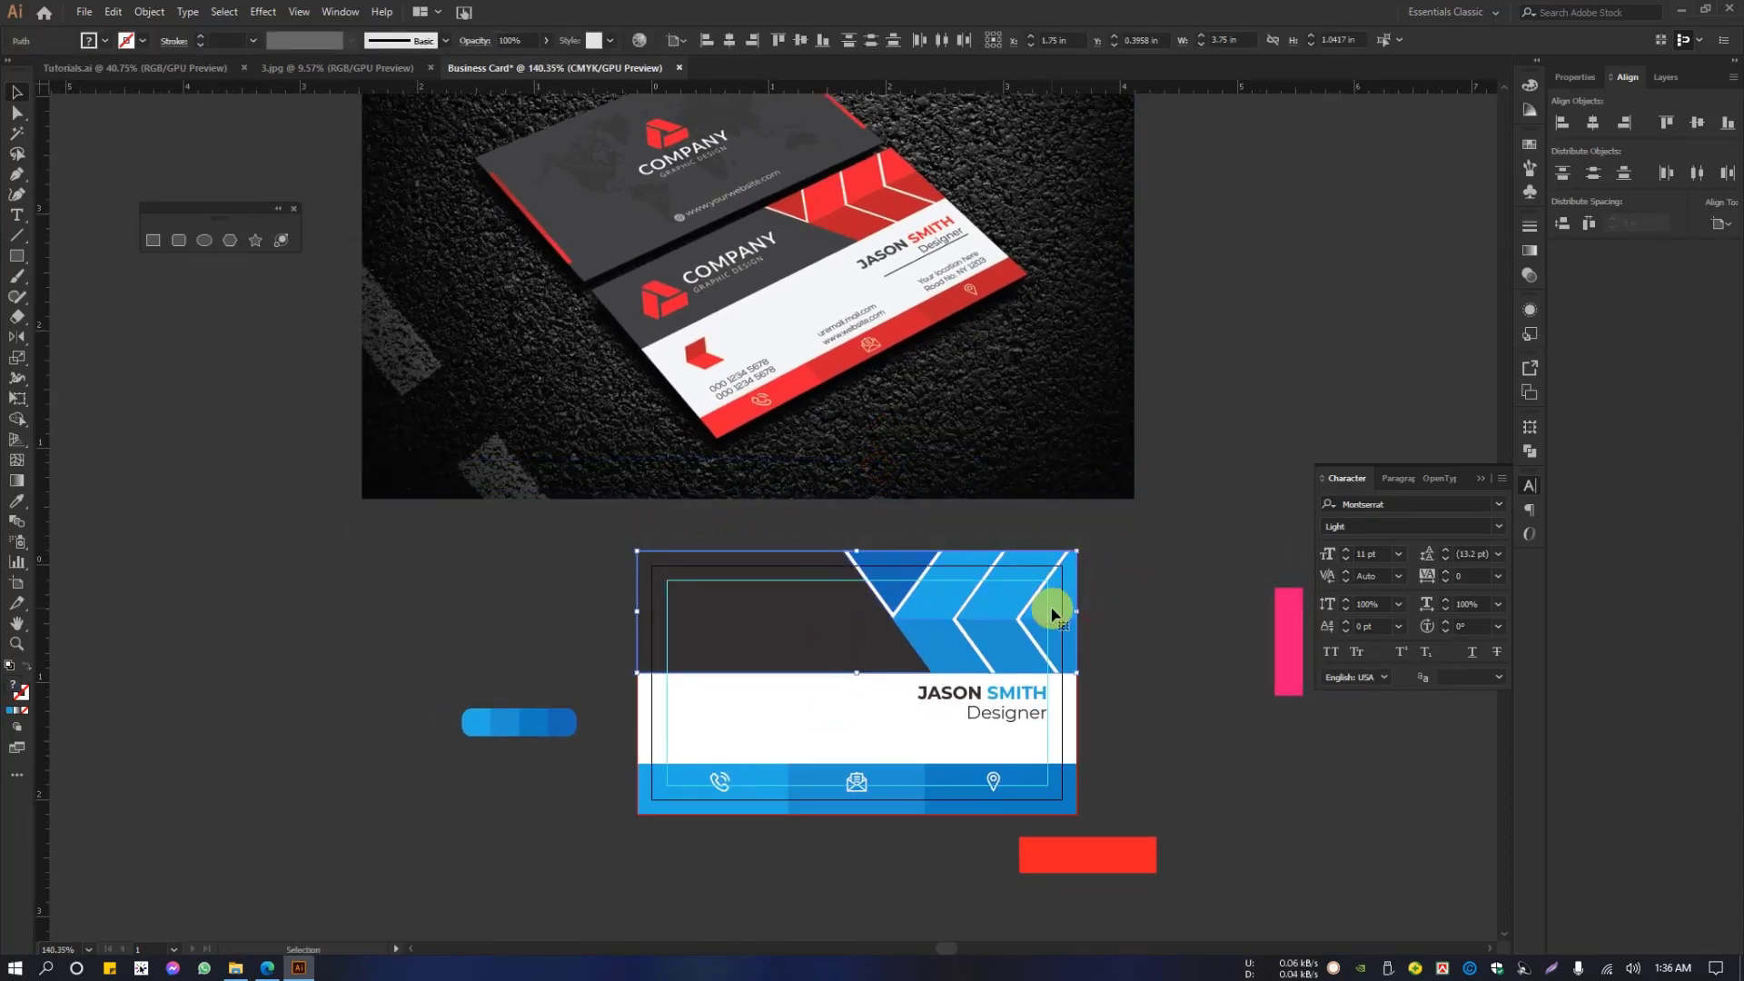
pyautogui.press('a')
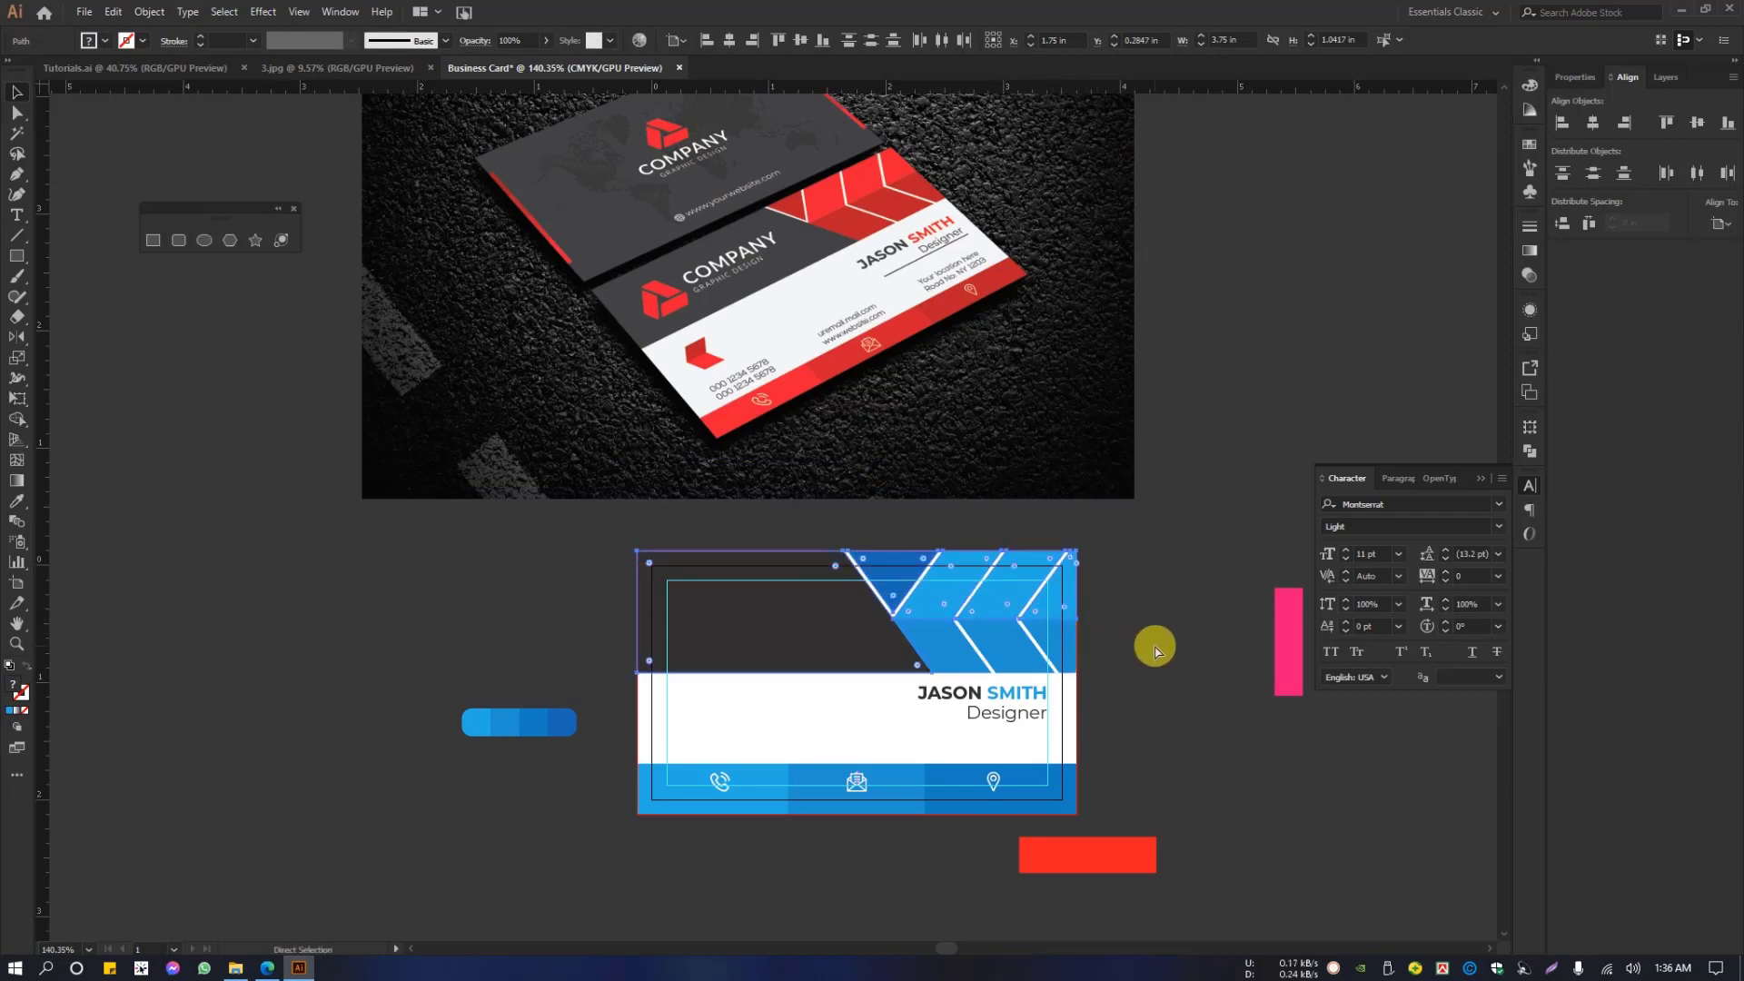
pyautogui.press('v')
pyautogui.moveTo(590, 536); pyautogui.dragTo(1139, 679)
pyautogui.press('Up')
pyautogui.press('Up')
pyautogui.press('Up')
pyautogui.press('Up')
pyautogui.press('Up')
pyautogui.press('Up')
pyautogui.press('Up')
pyautogui.press('Up')
pyautogui.press('Up')
pyautogui.press('Up')
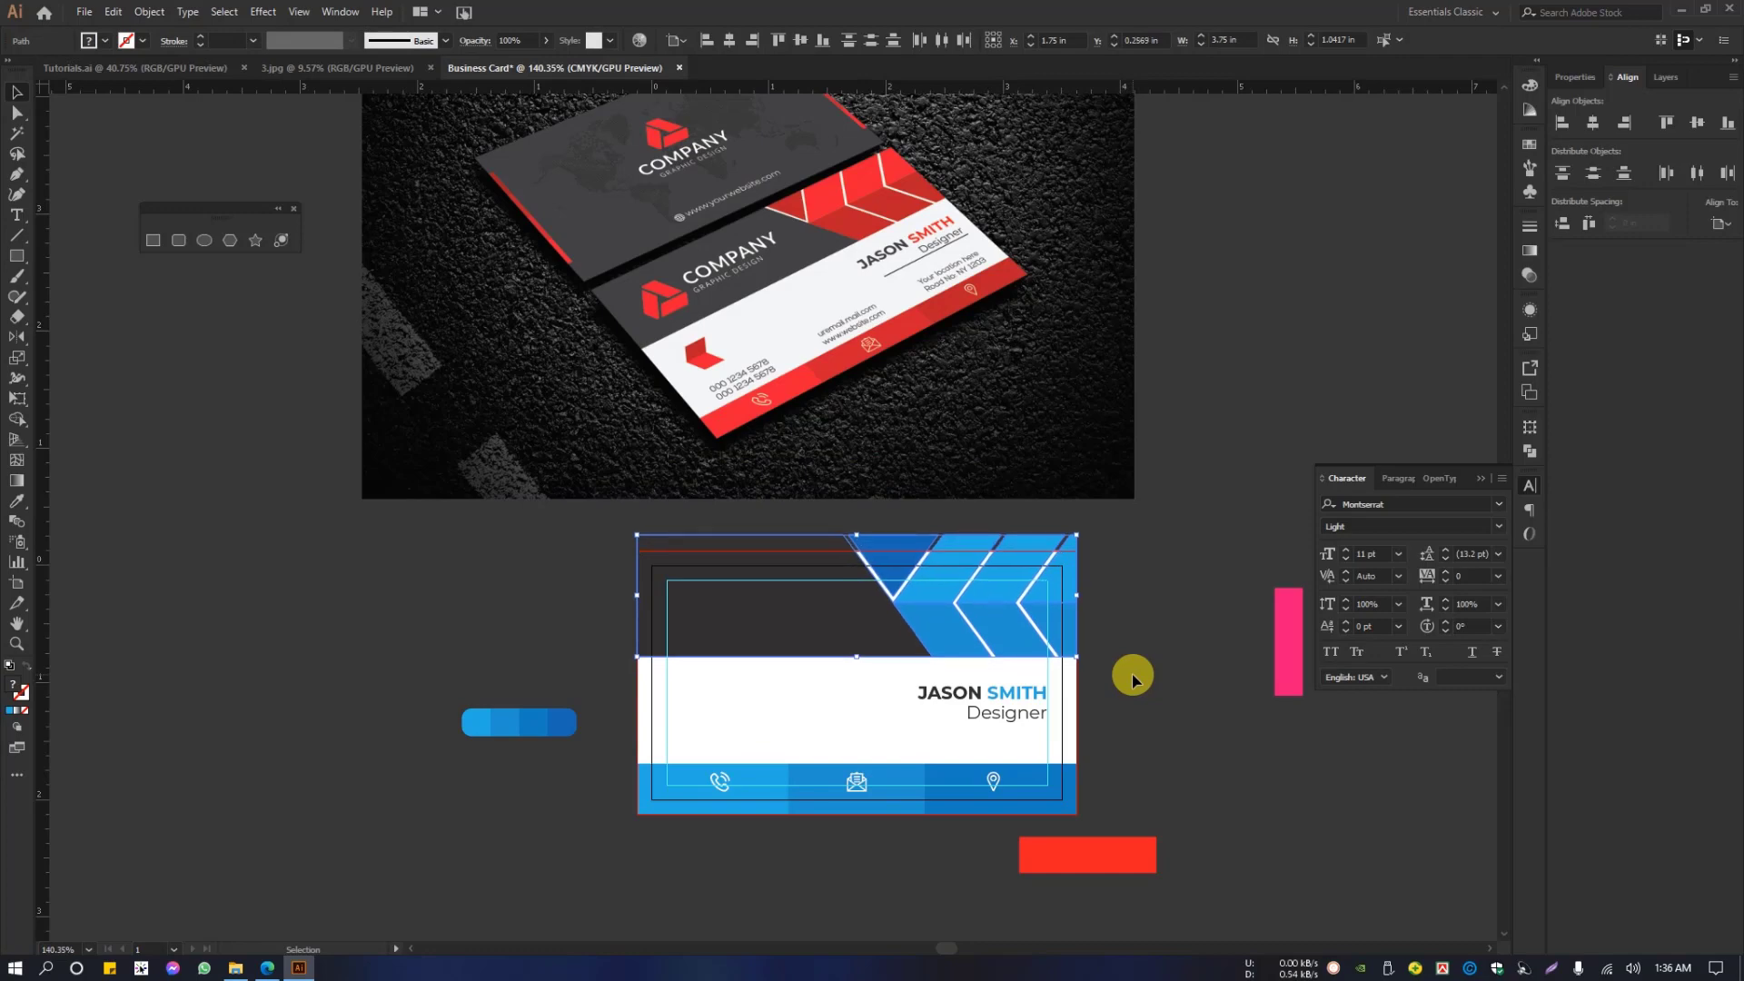
pyautogui.click(1133, 677)
# Nudge the name and title block up two more increments
pyautogui.scroll(3, 1004, 716)
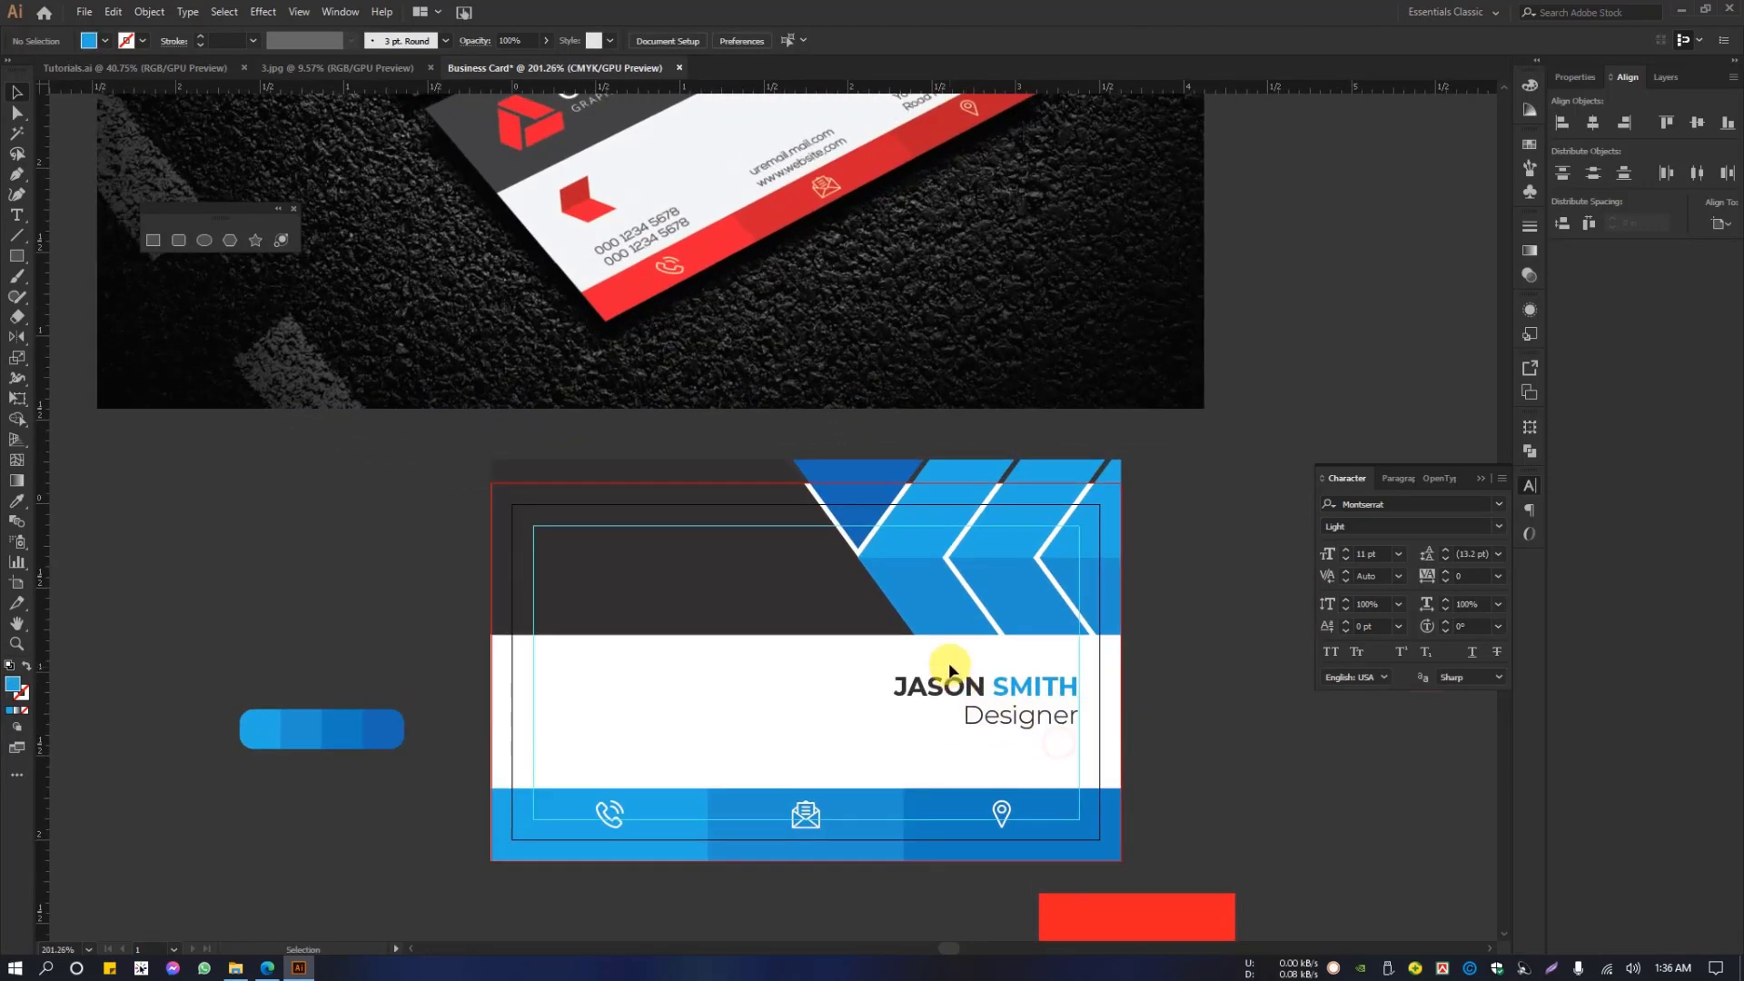
pyautogui.press('Up')
pyautogui.press('Up')
pyautogui.press('Up')
pyautogui.press('Up')
pyautogui.press('Up')
pyautogui.press('Up')
pyautogui.press('Up')
pyautogui.press('Up')
pyautogui.press('Up')
pyautogui.press('Up')
pyautogui.press('Up')
pyautogui.press('Up')
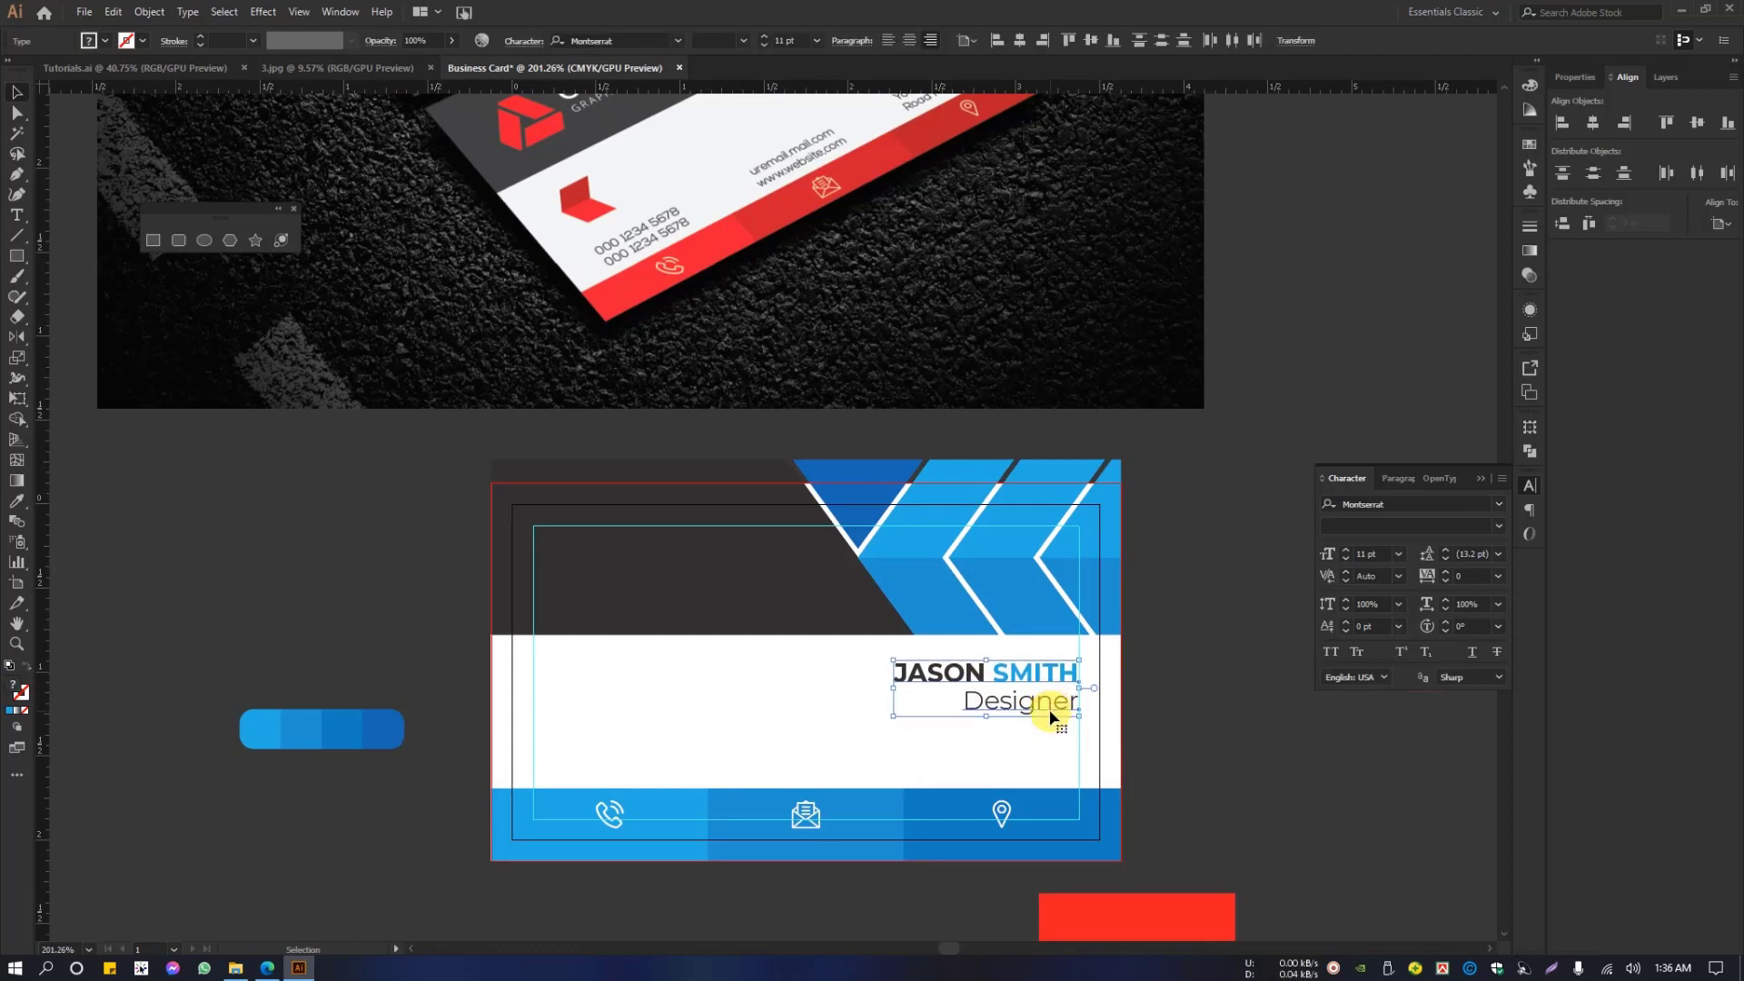
pyautogui.press('Up')
pyautogui.press('Up')
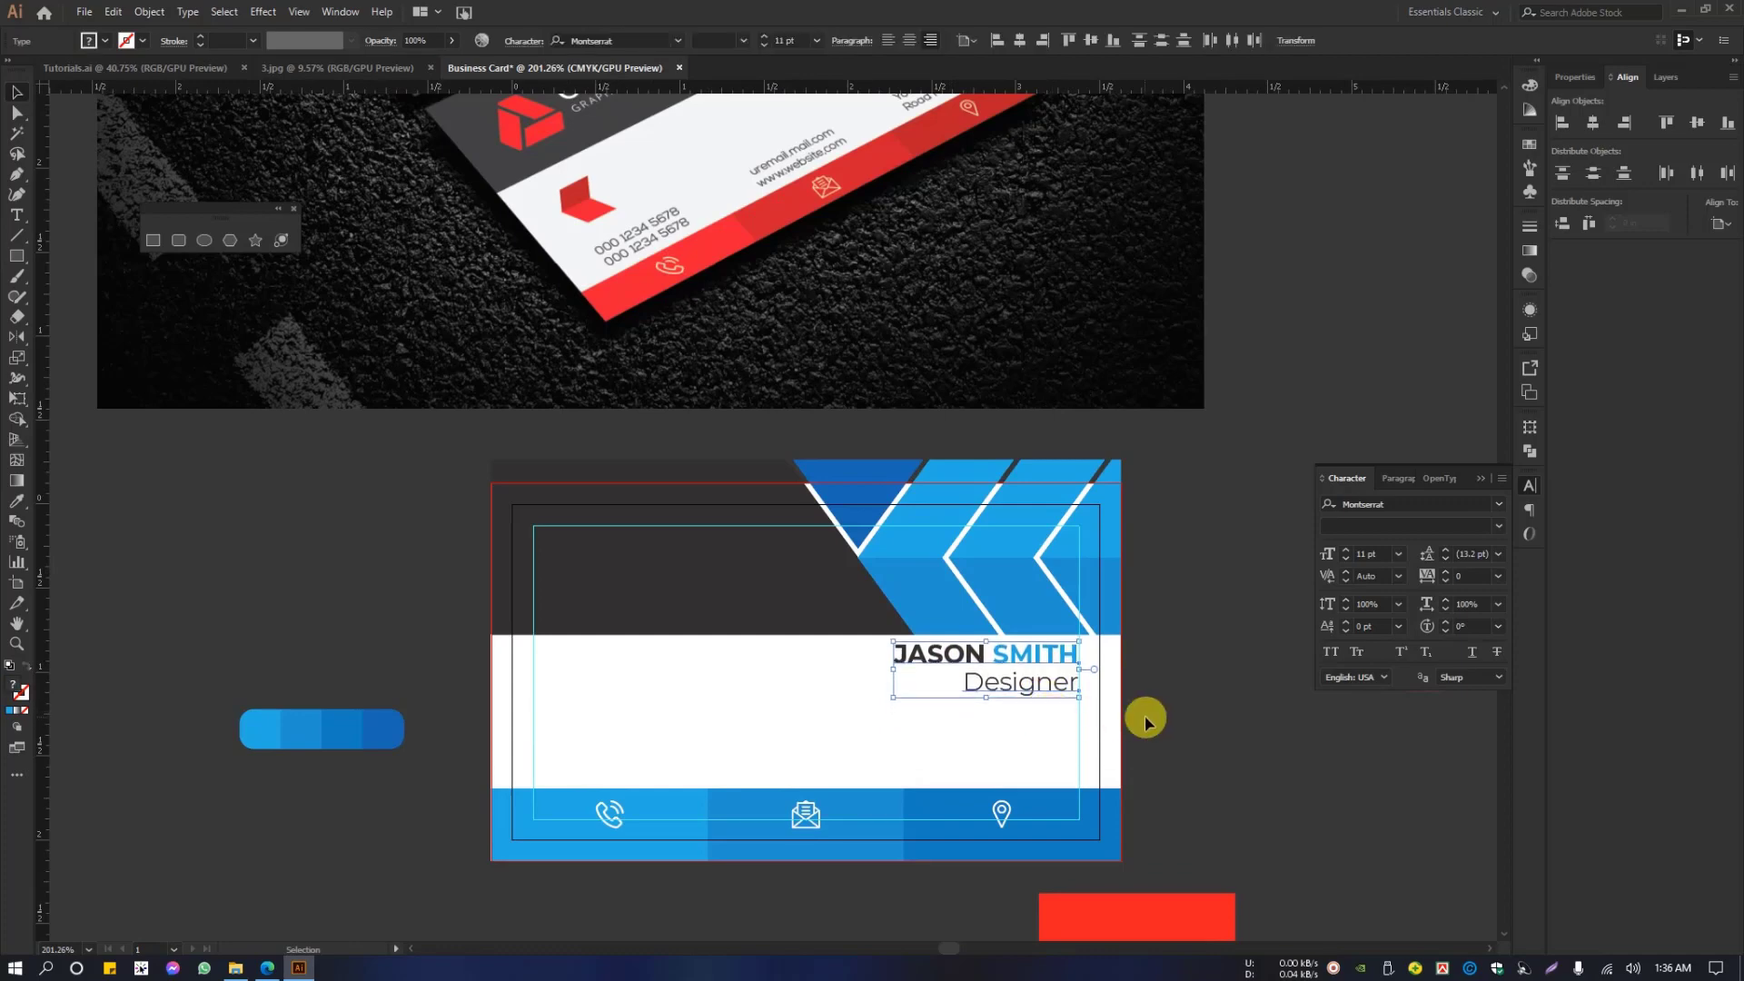
pyautogui.click(1185, 713)
pyautogui.scroll(1, 1044, 699)
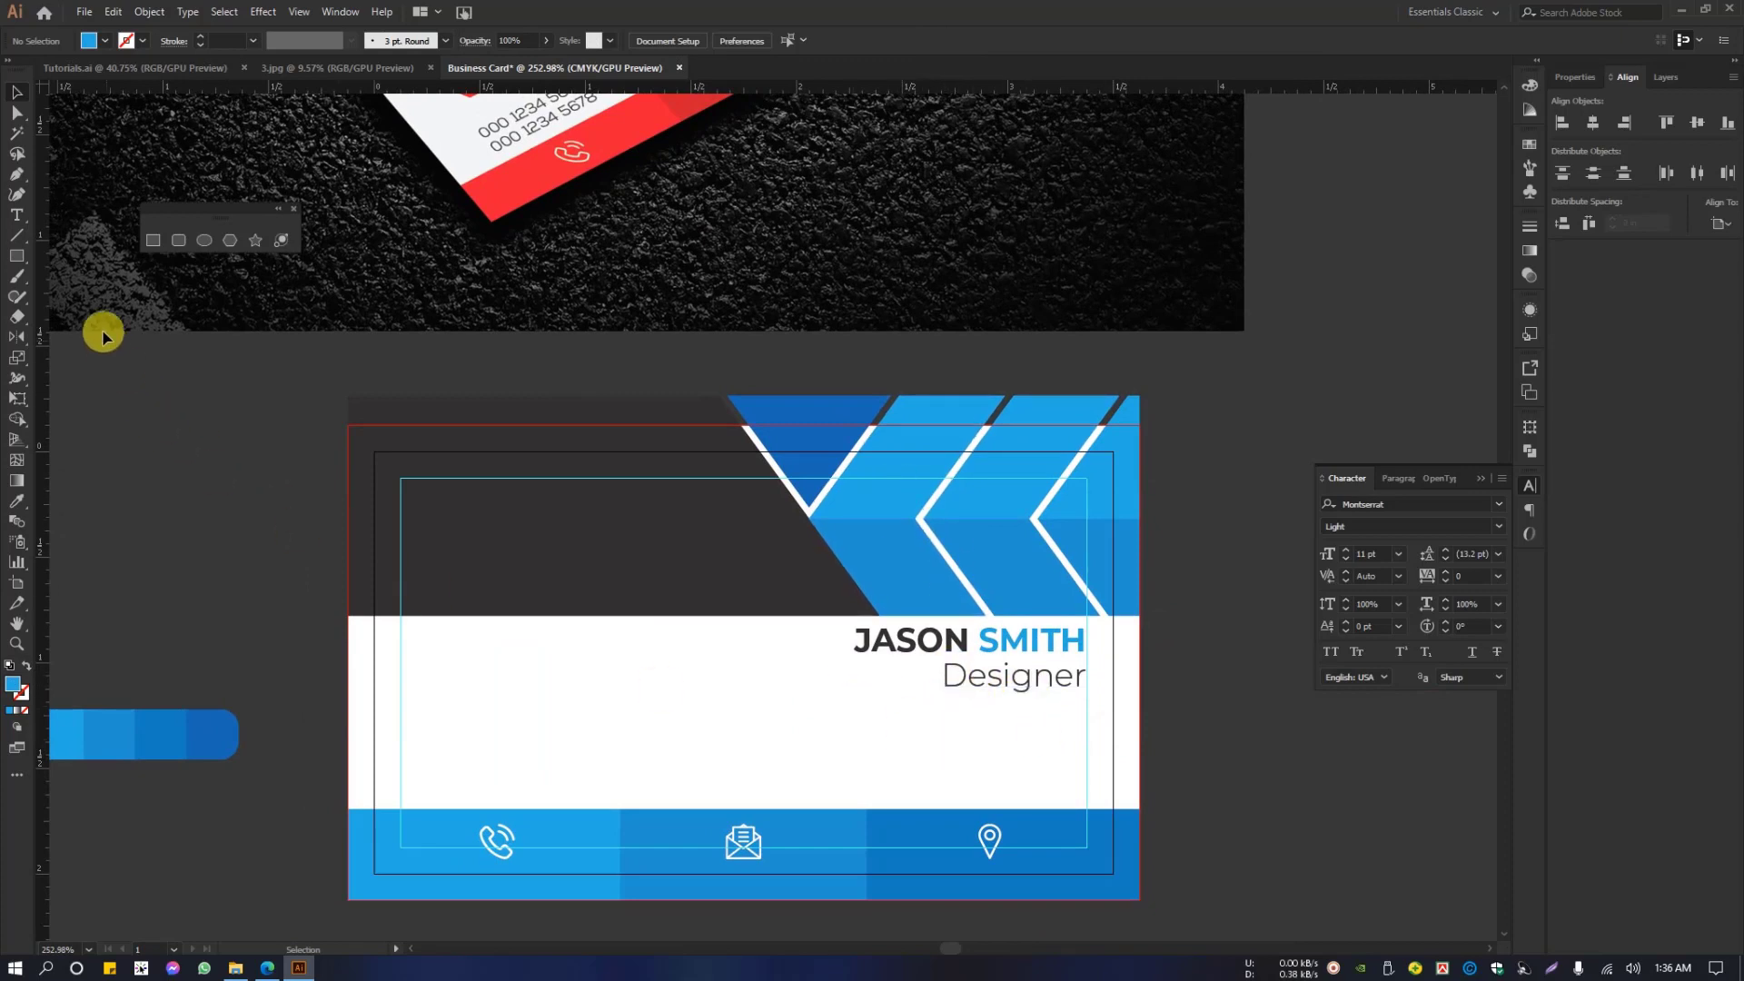
pyautogui.click(16, 234)
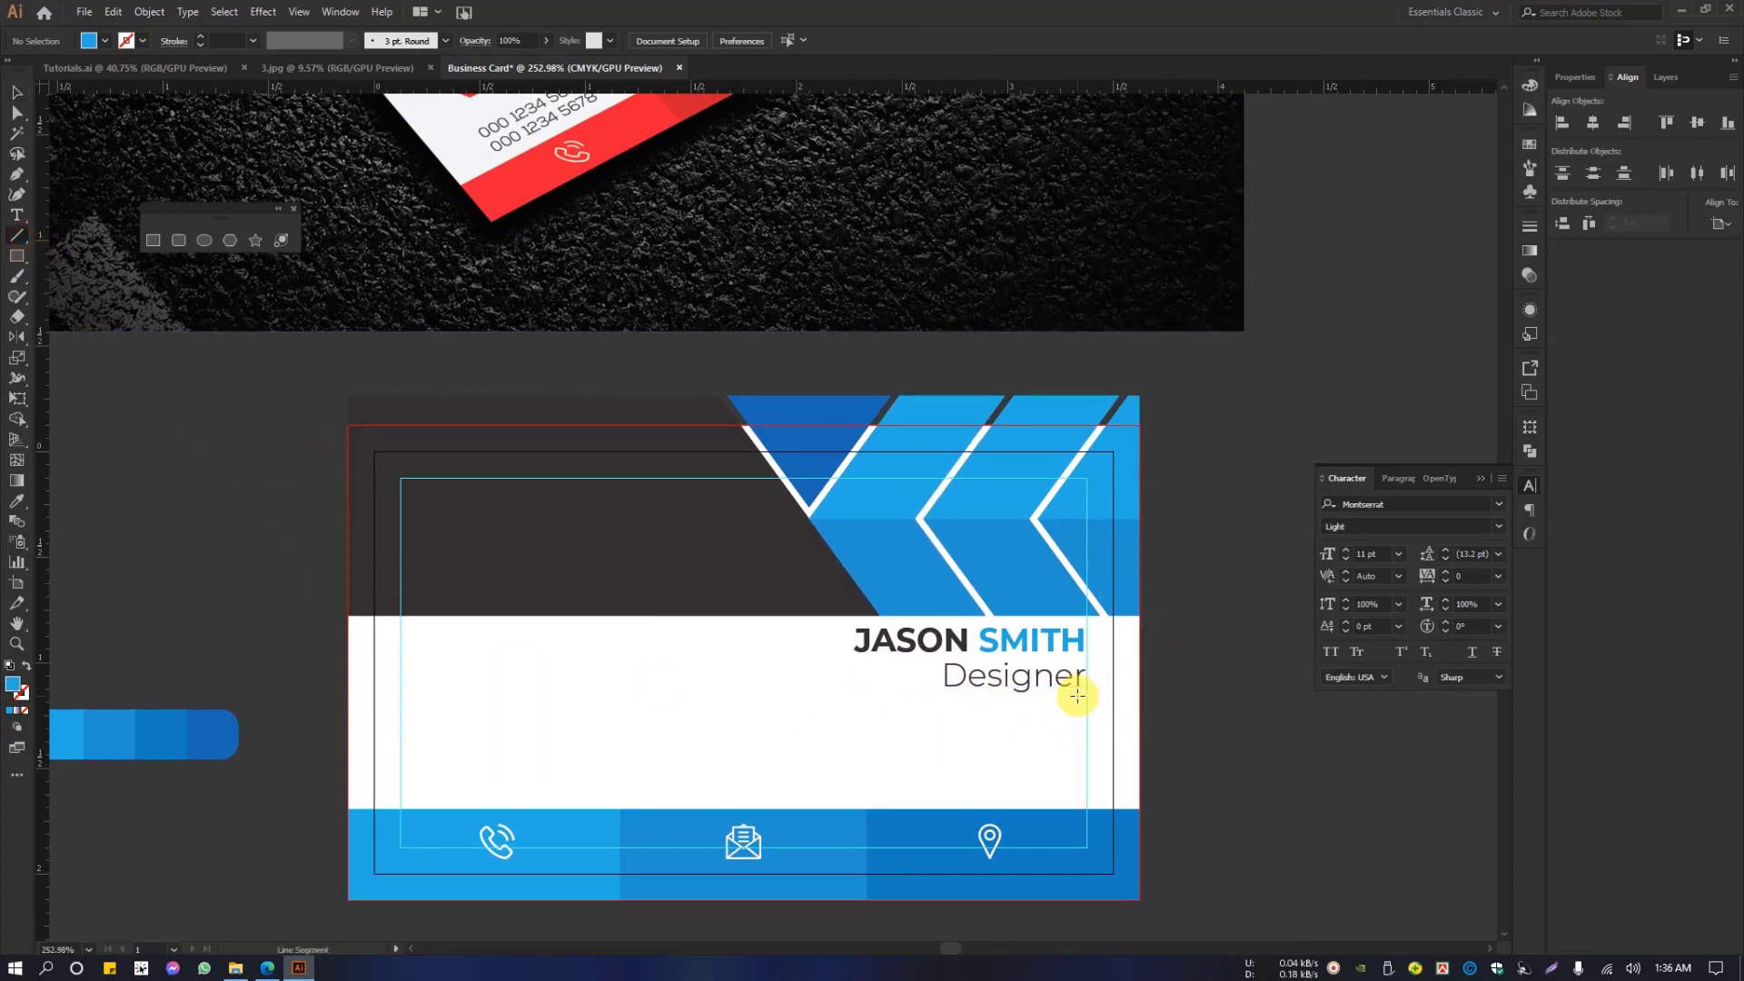
# Draw a horizontal line beneath the word Designer
pyautogui.moveTo(1079, 697); pyautogui.dragTo(873, 696)
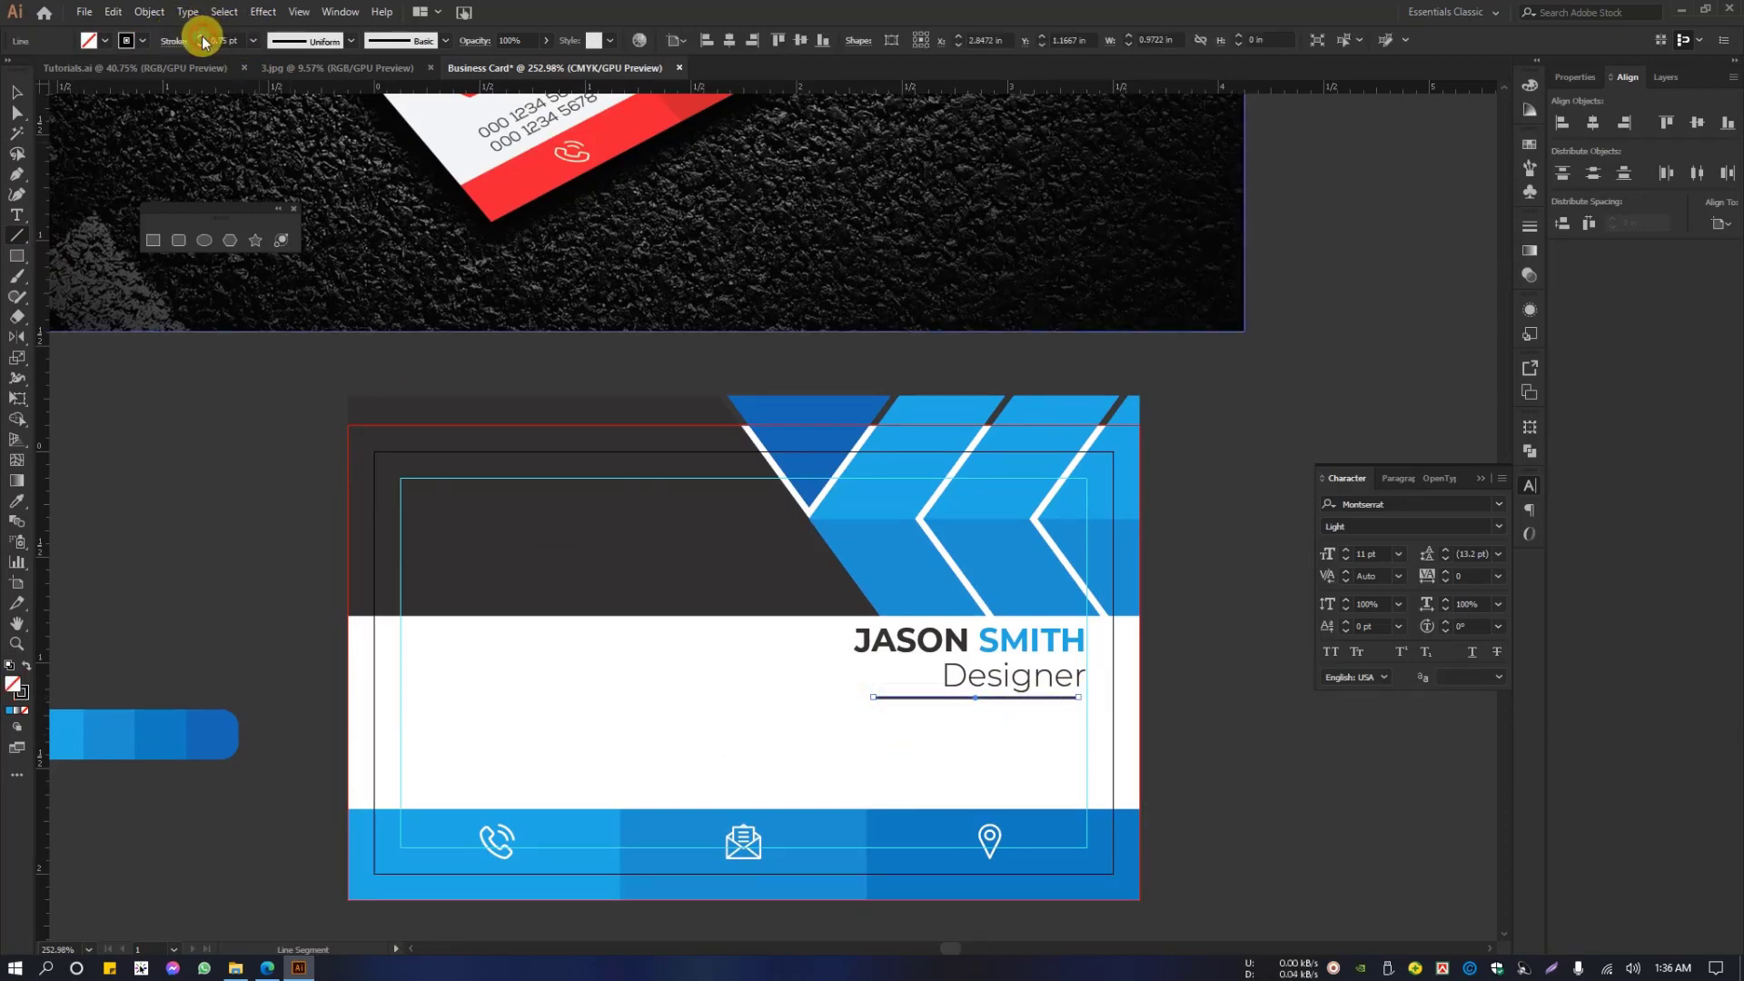
pyautogui.click(20, 87)
pyautogui.click(1218, 692)
pyautogui.moveTo(1117, 712); pyautogui.dragTo(997, 786)
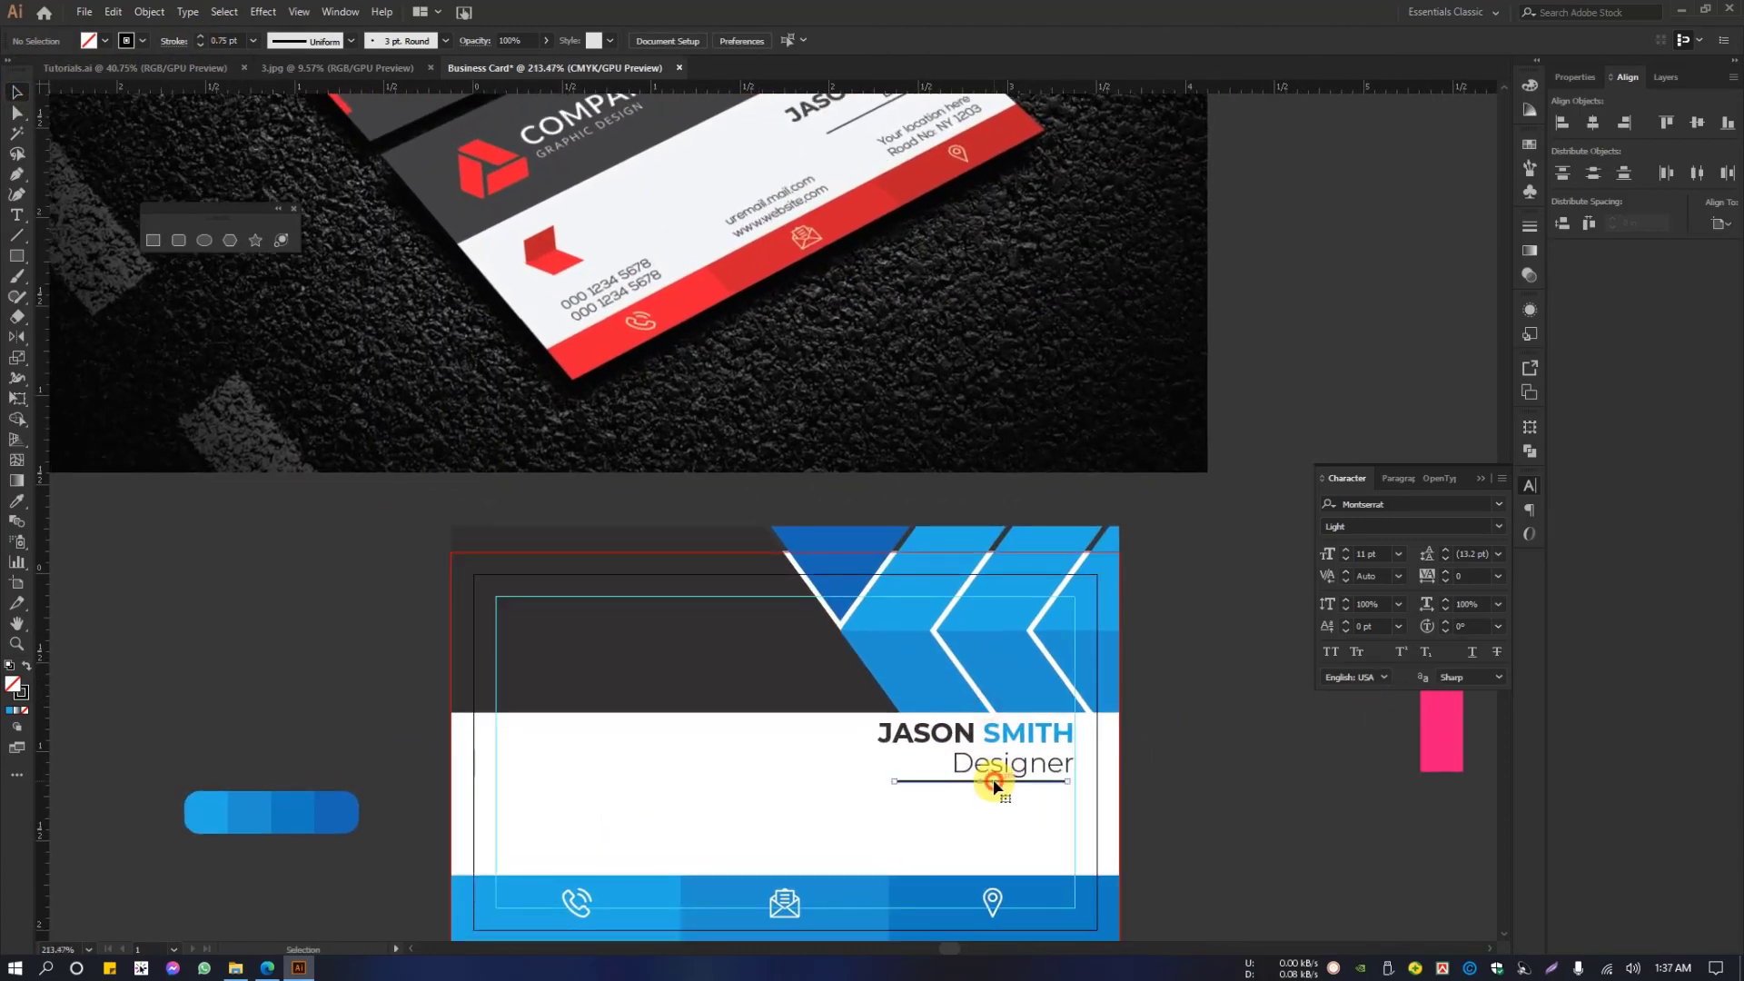
# Give the line under Designer a visible black stroke
pyautogui.click(997, 785)
pyautogui.click(19, 693)
pyautogui.press('i')
pyautogui.click(453, 660)
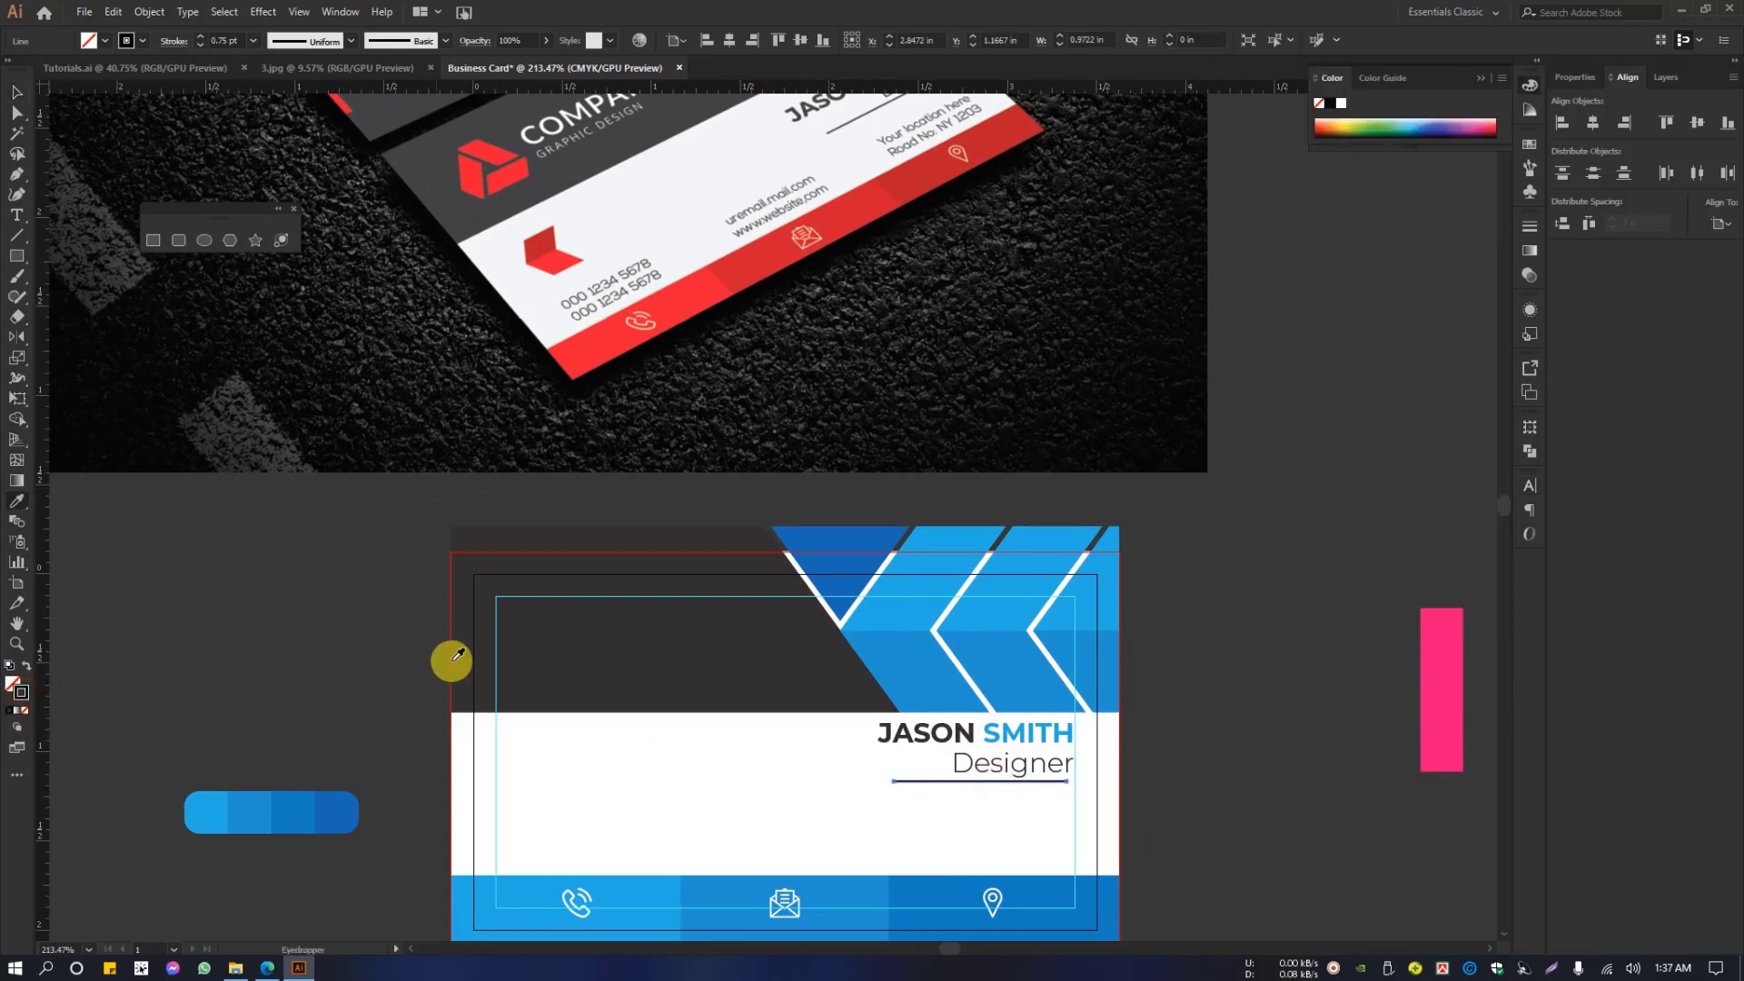
pyautogui.click(545, 654)
pyautogui.press('v')
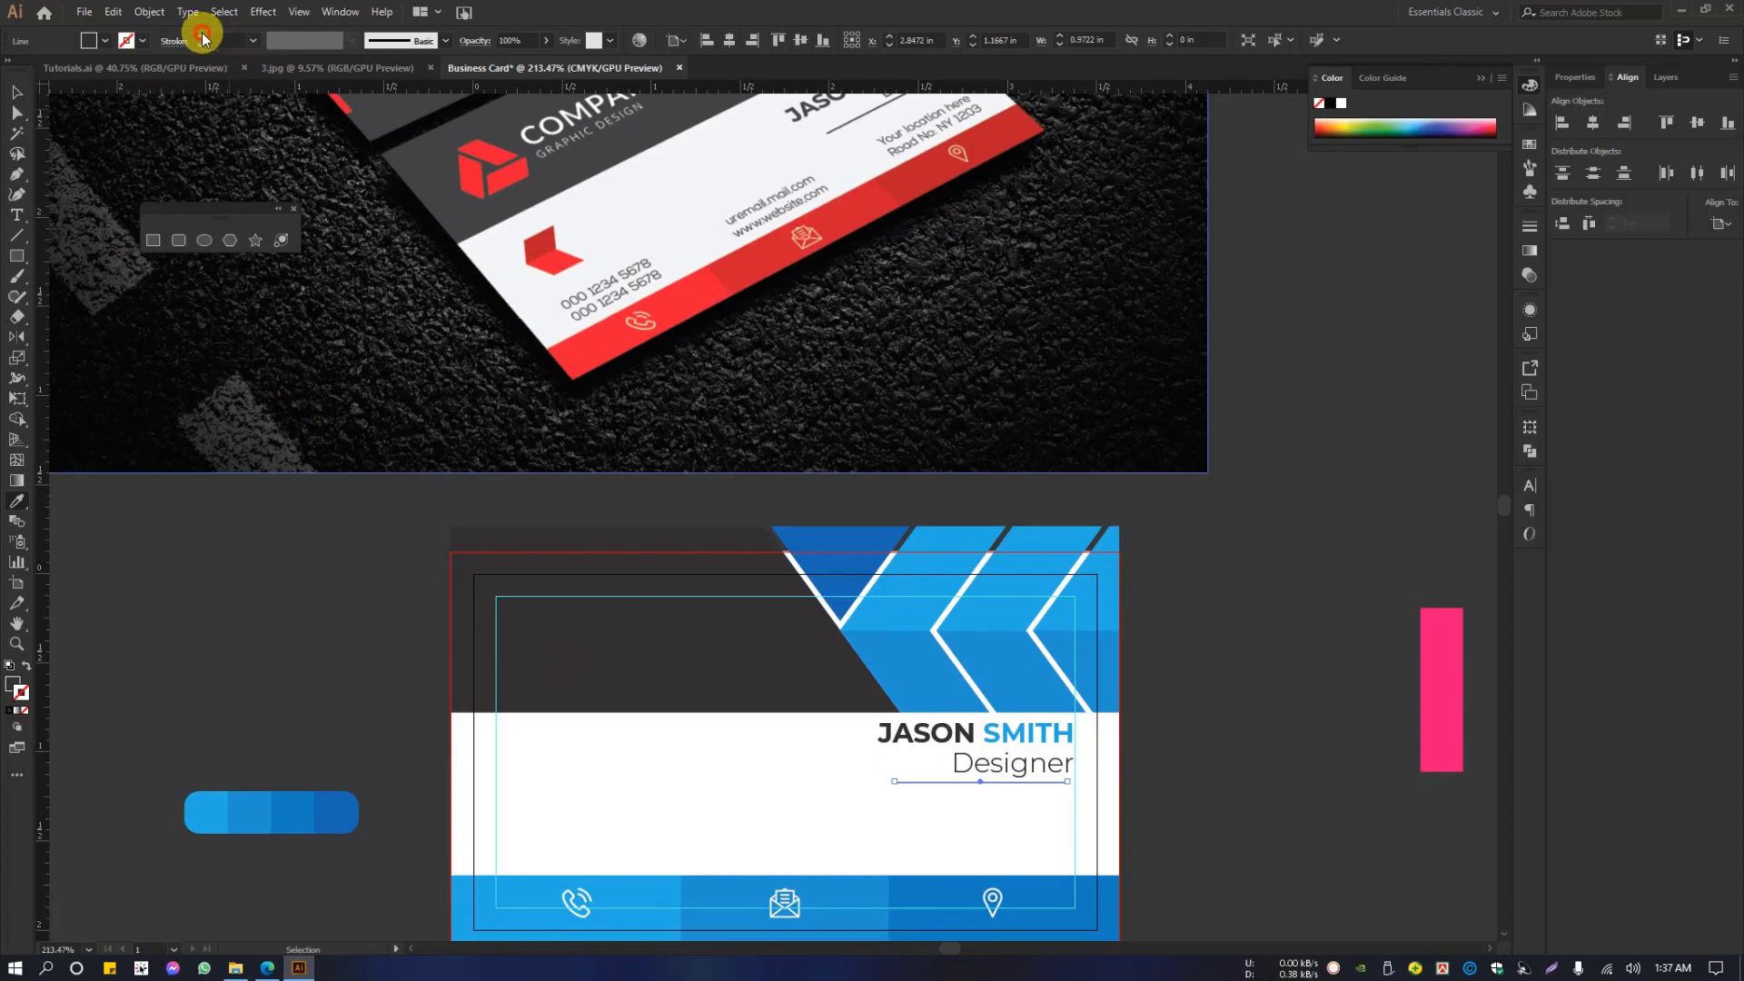
pyautogui.click(203, 36)
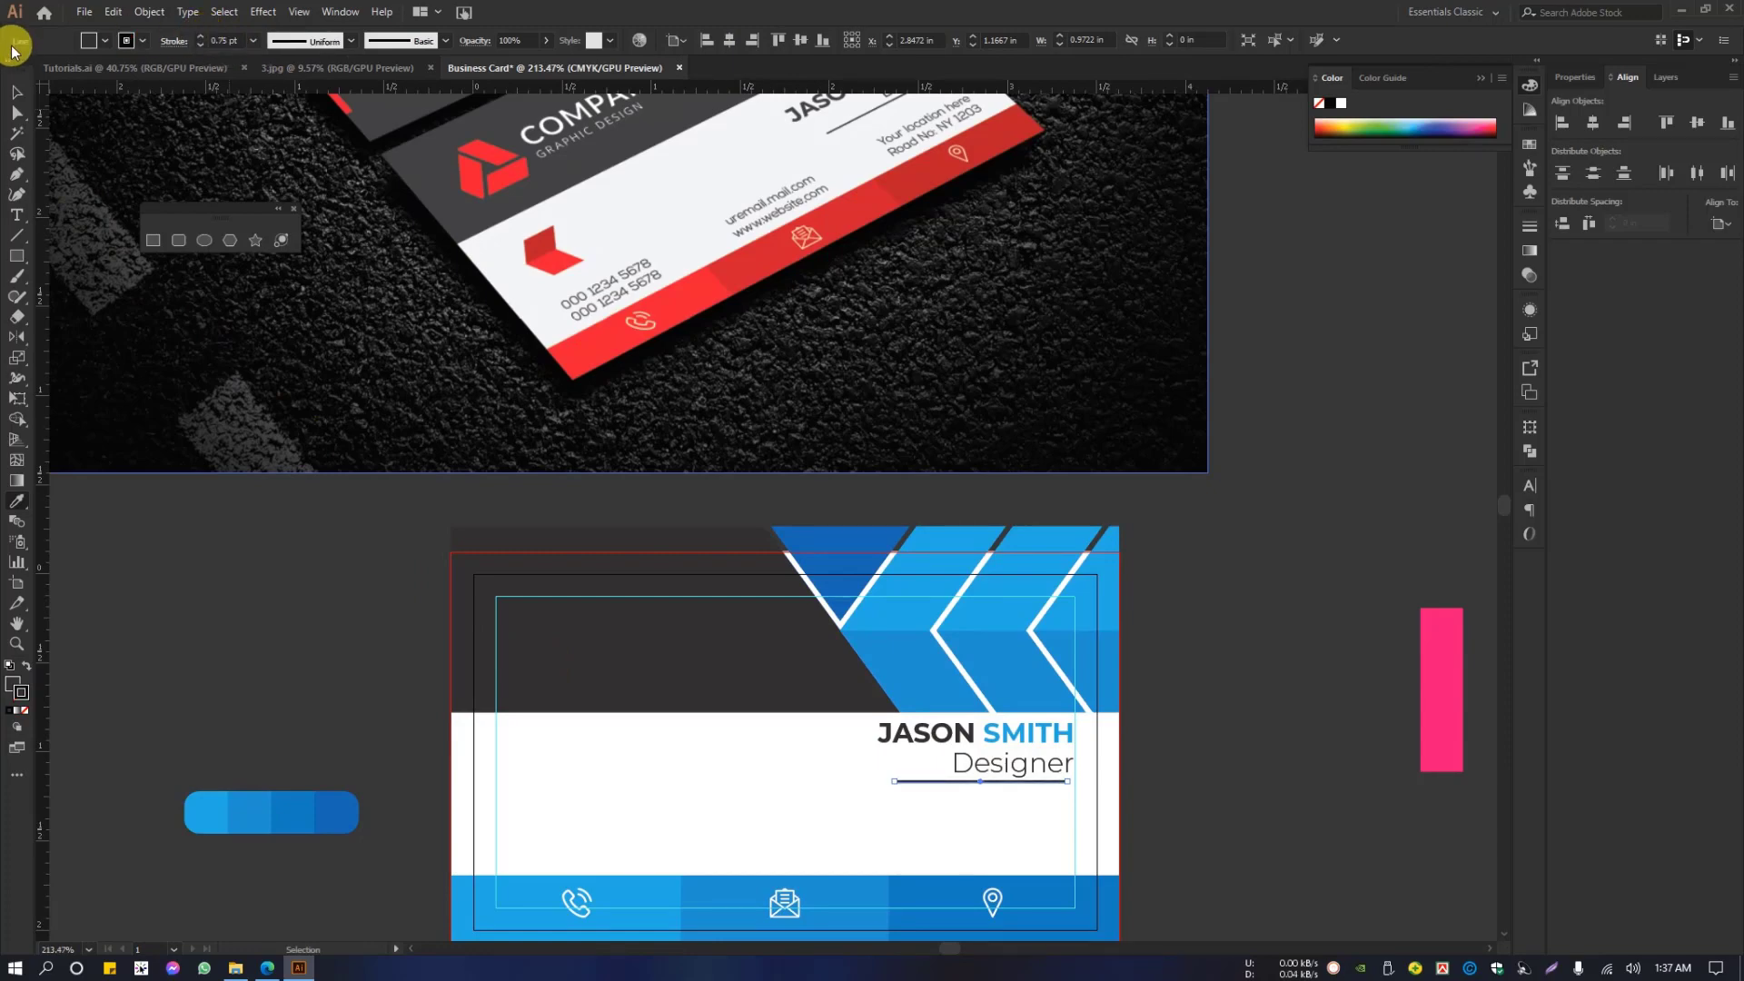
# Right-align the underline with the Designer text
pyautogui.moveTo(1199, 771); pyautogui.dragTo(1016, 653)
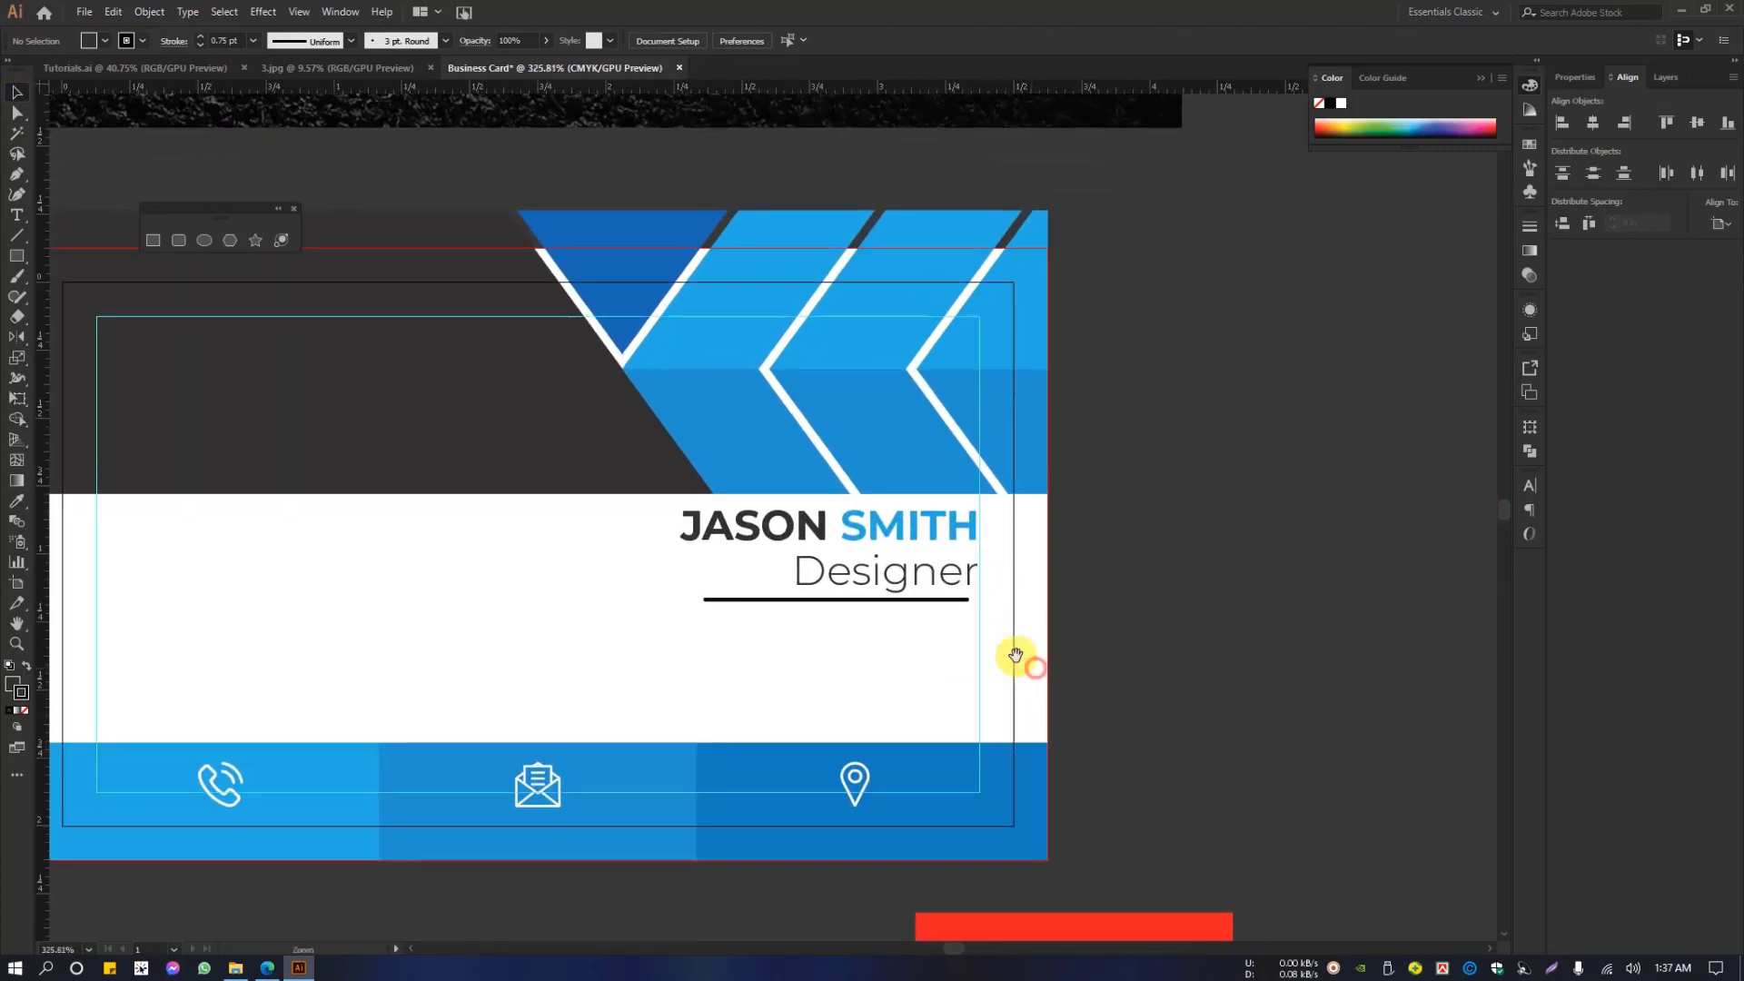
pyautogui.click(968, 584)
pyautogui.keyDown('shift'); pyautogui.click(979, 600); pyautogui.keyUp('shift')
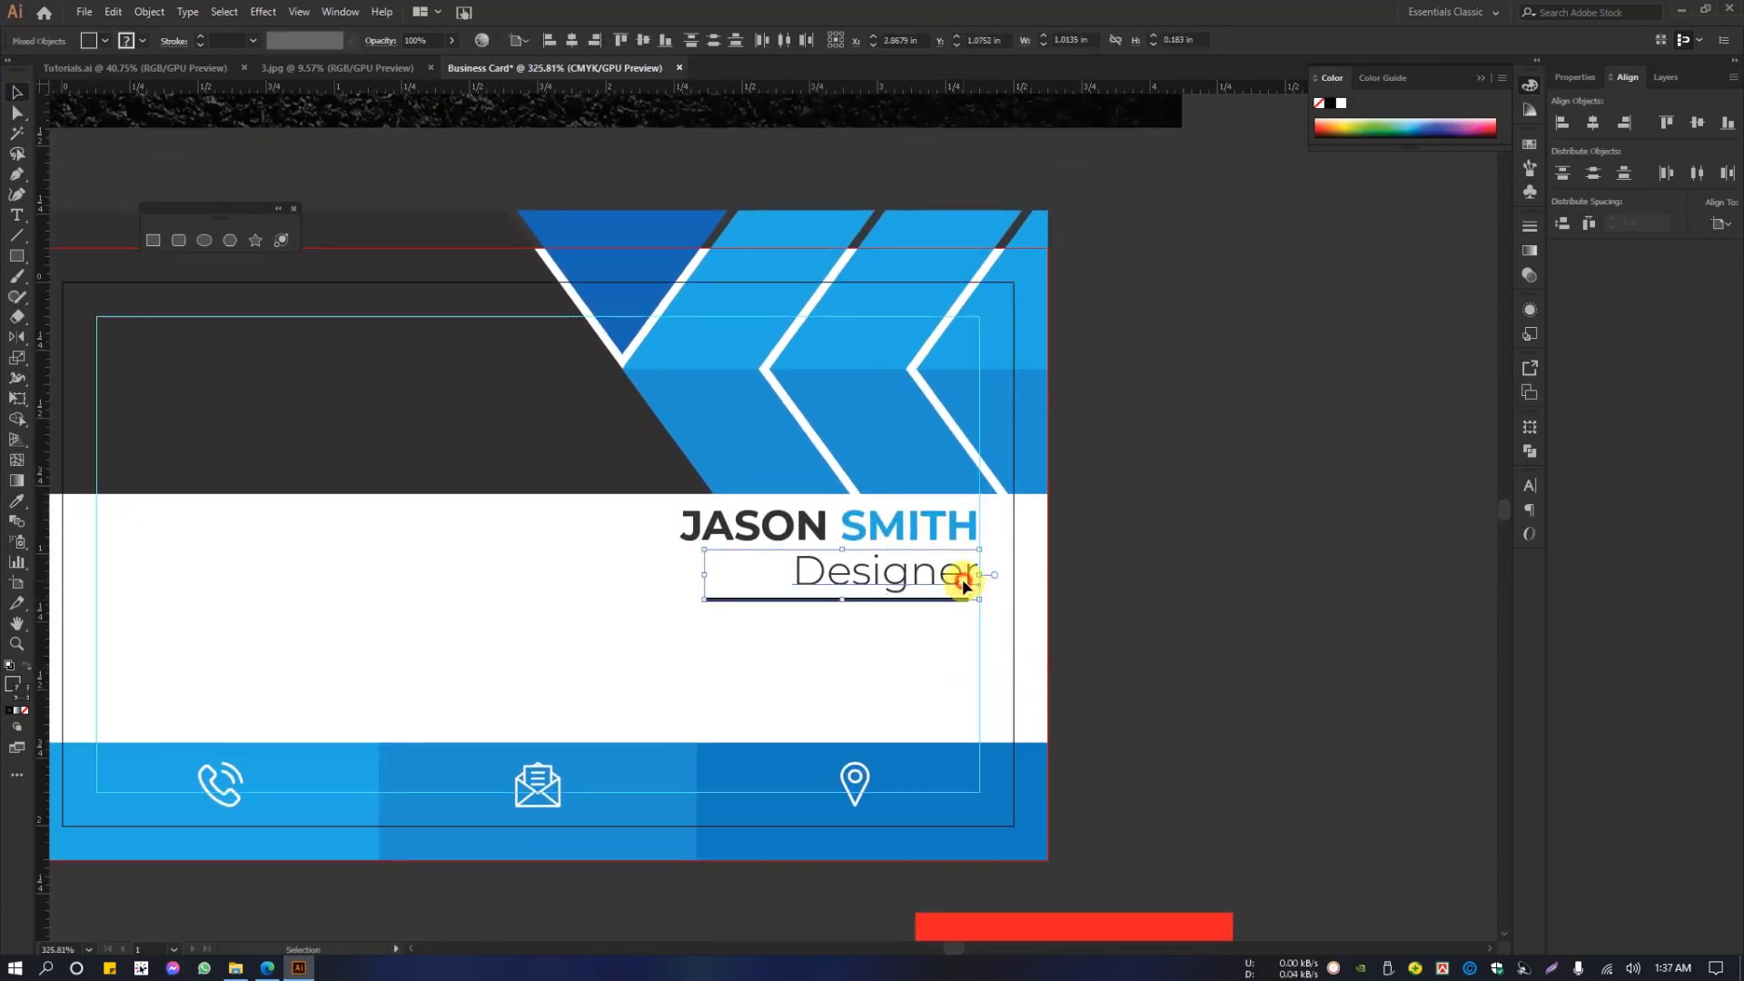
pyautogui.click(1624, 123)
pyautogui.click(1234, 534)
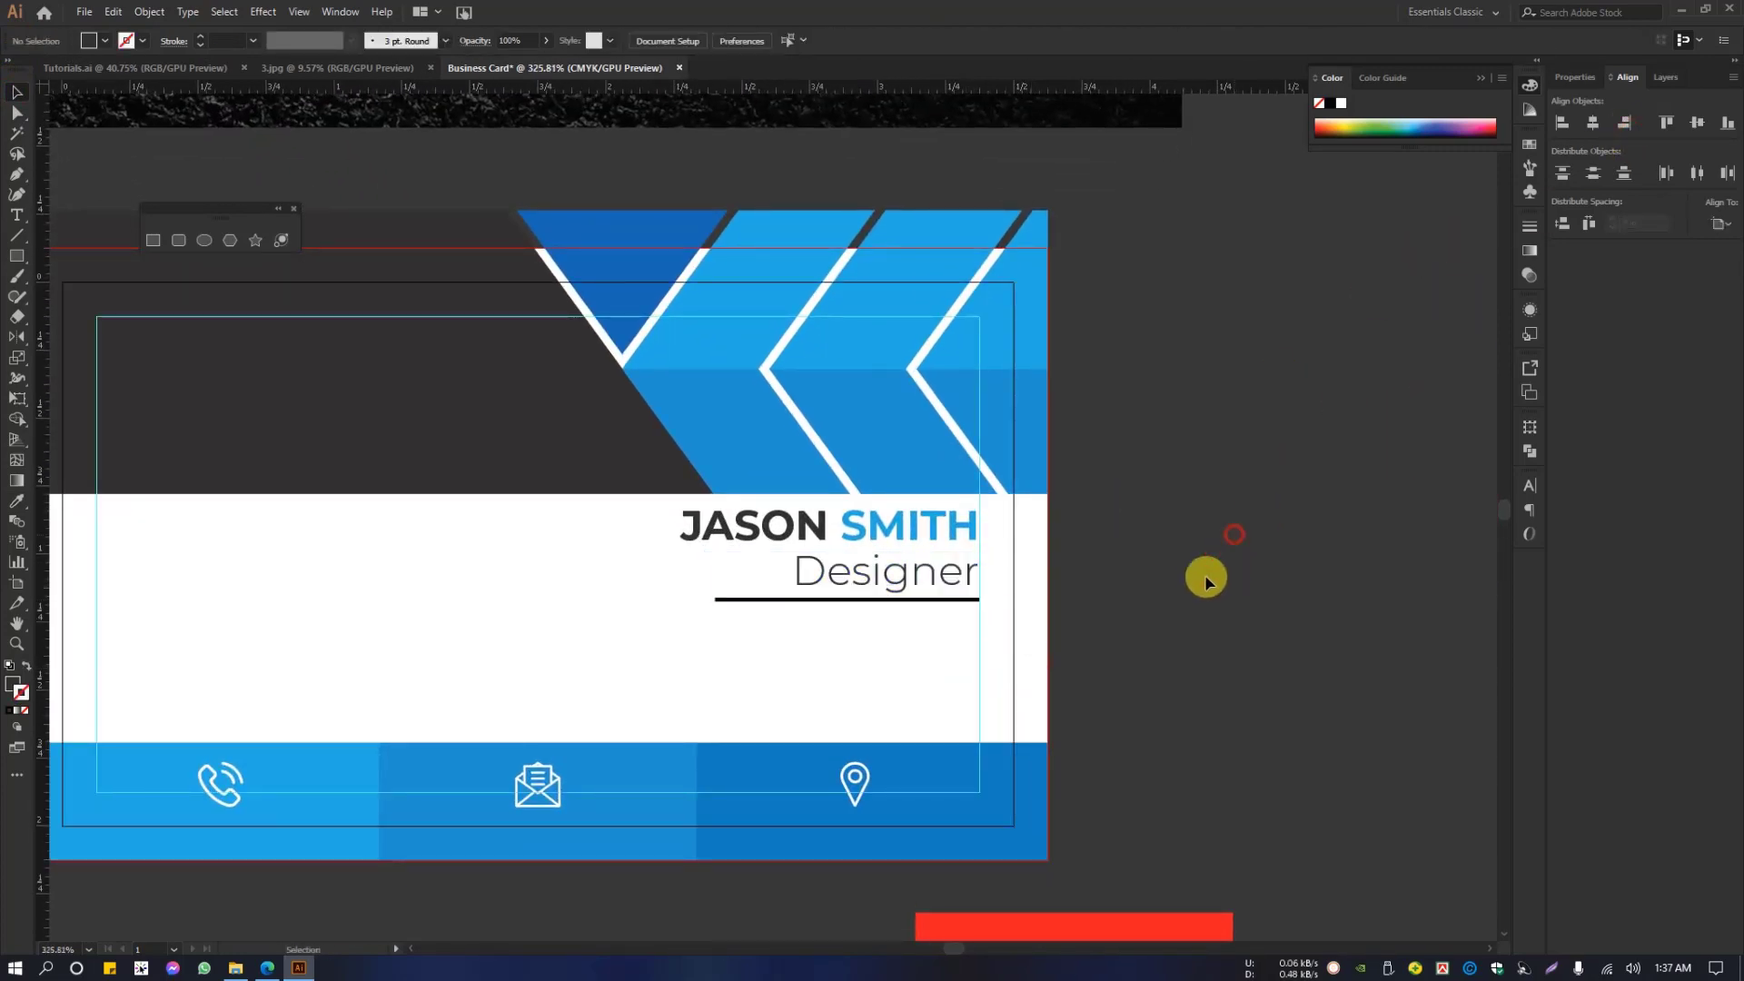
pyautogui.scroll(-4, 1206, 581)
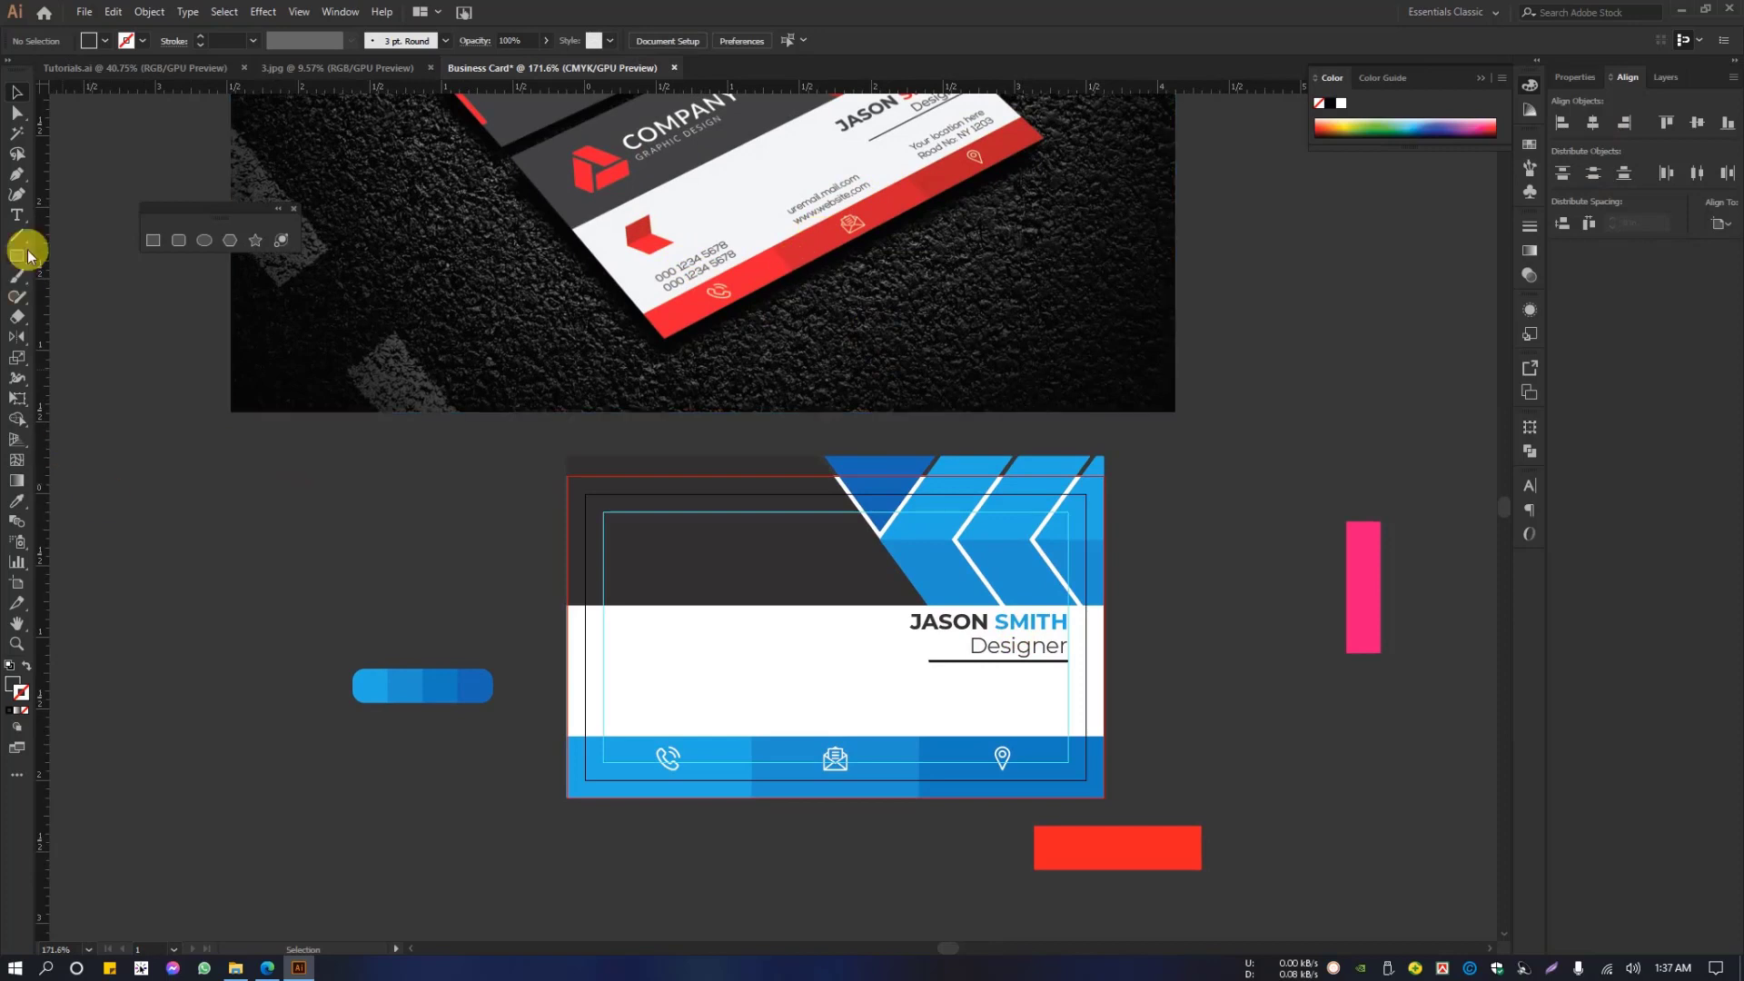
# Add centred placeholder text on the white band in Nexa-Light at 6 pt
pyautogui.click(17, 215)
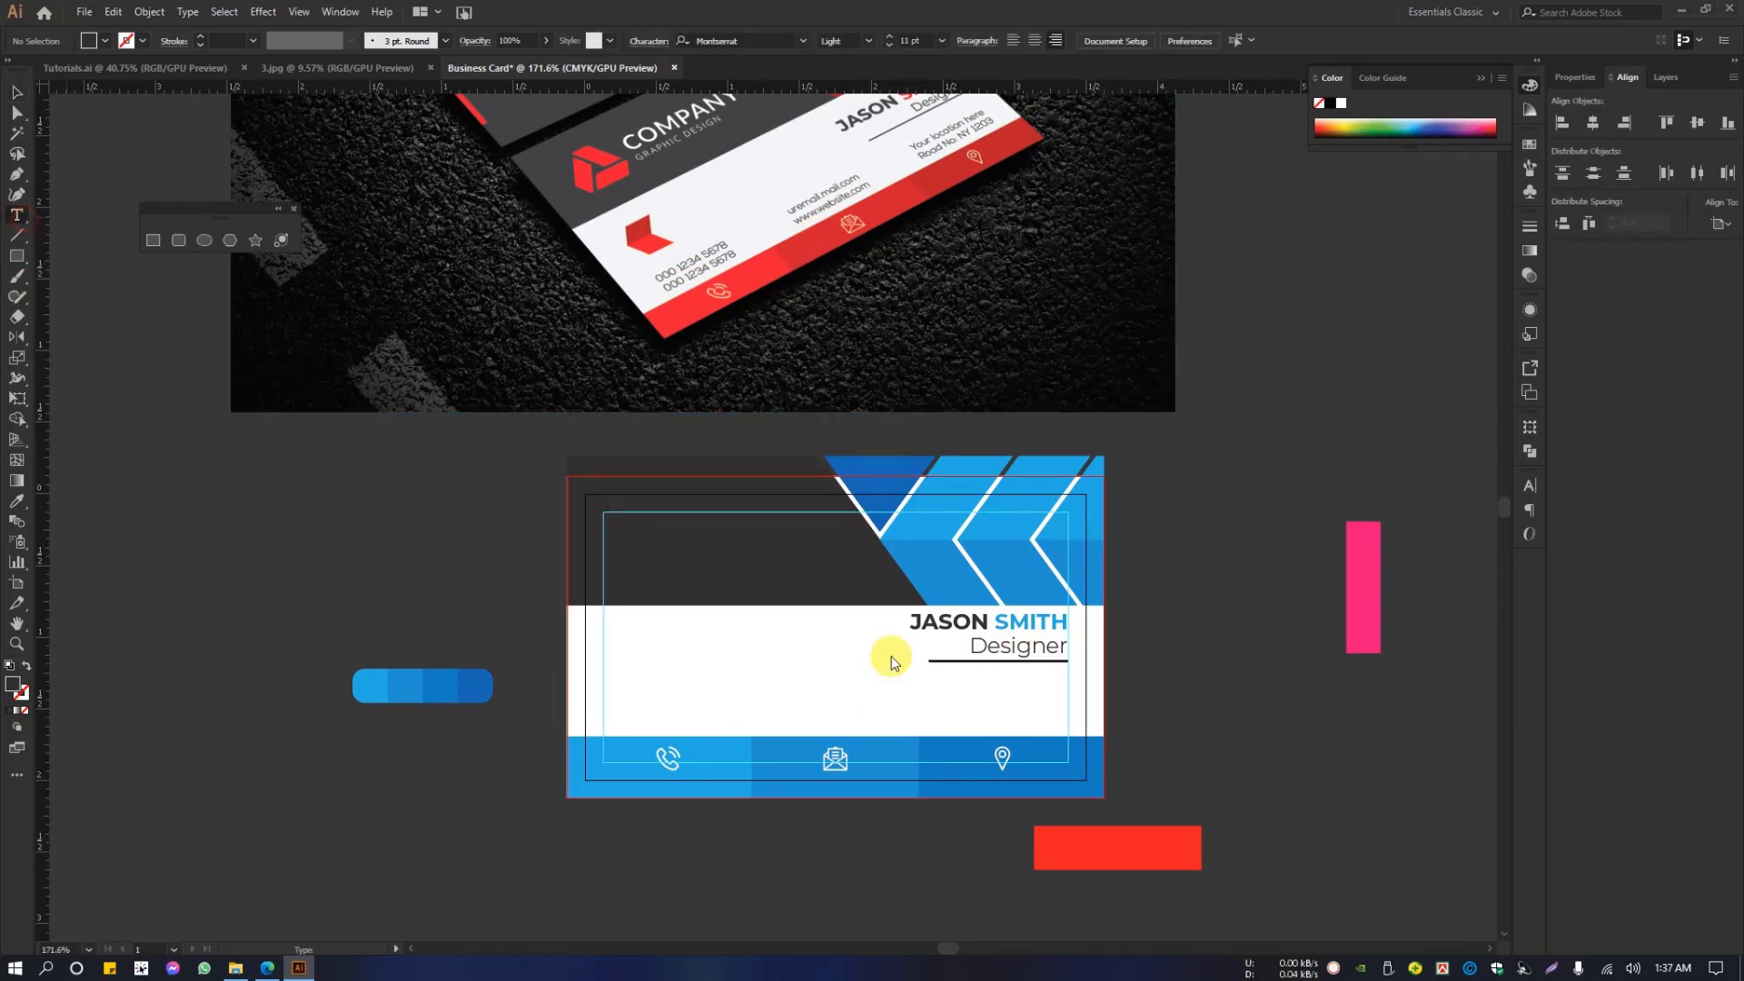
pyautogui.click(662, 687)
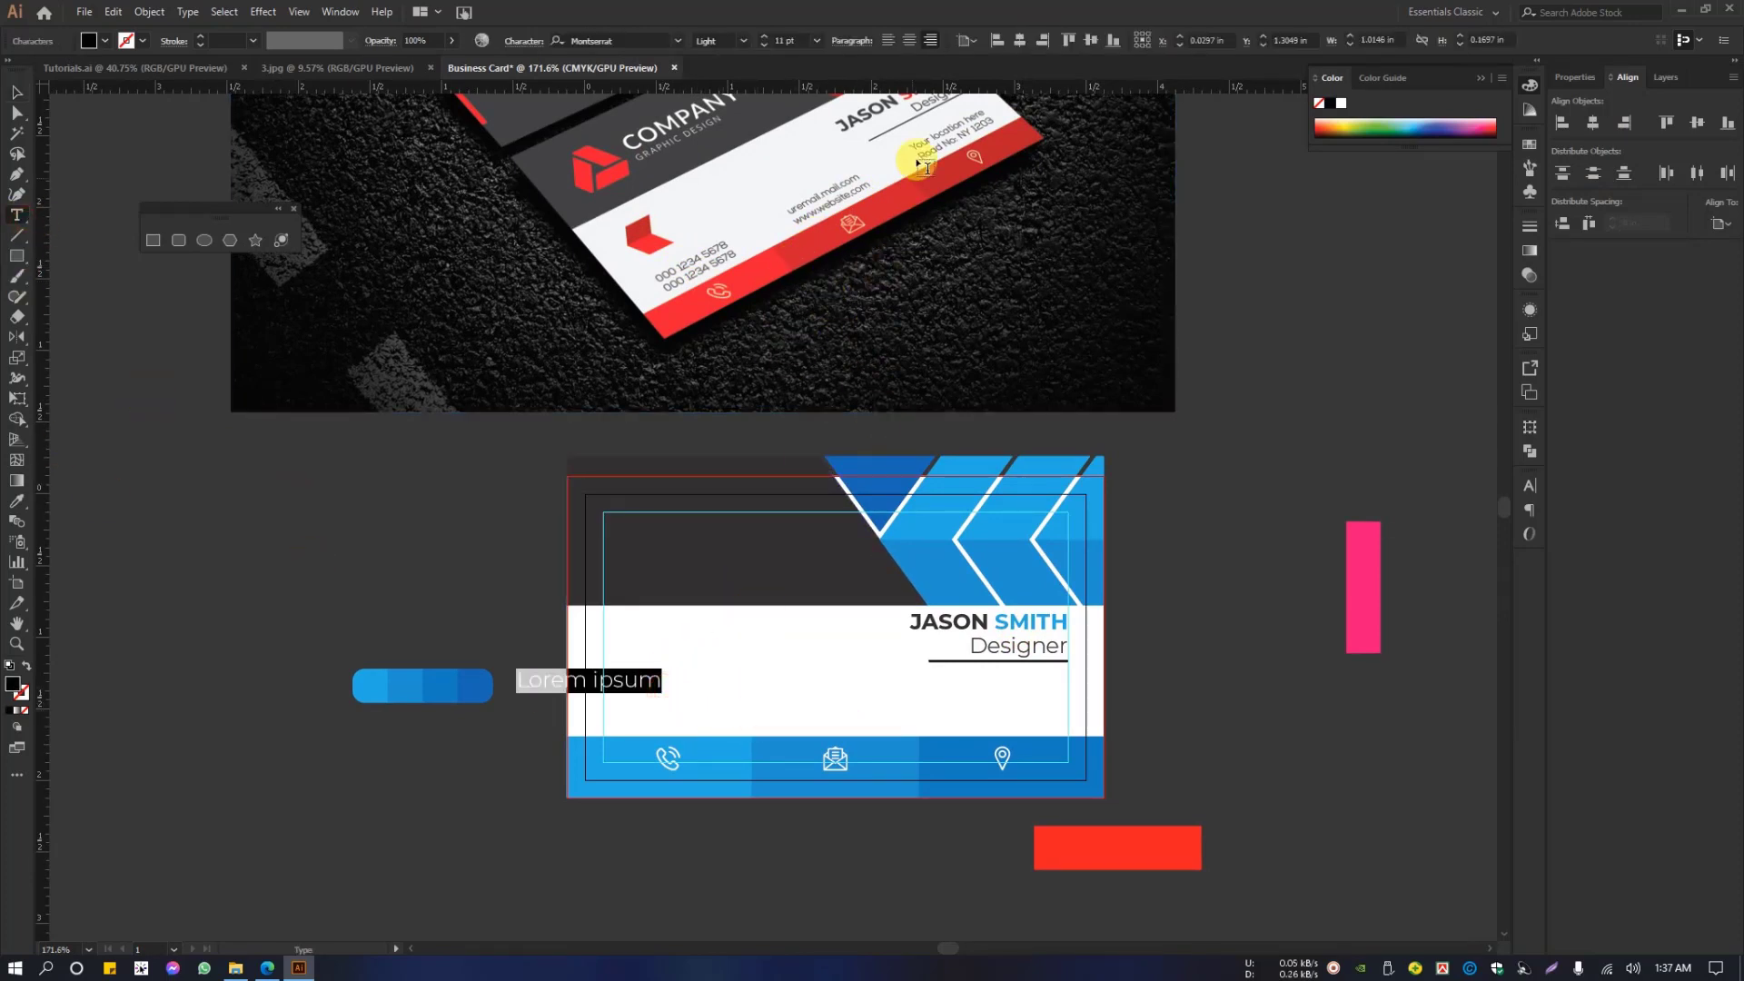
pyautogui.click(908, 40)
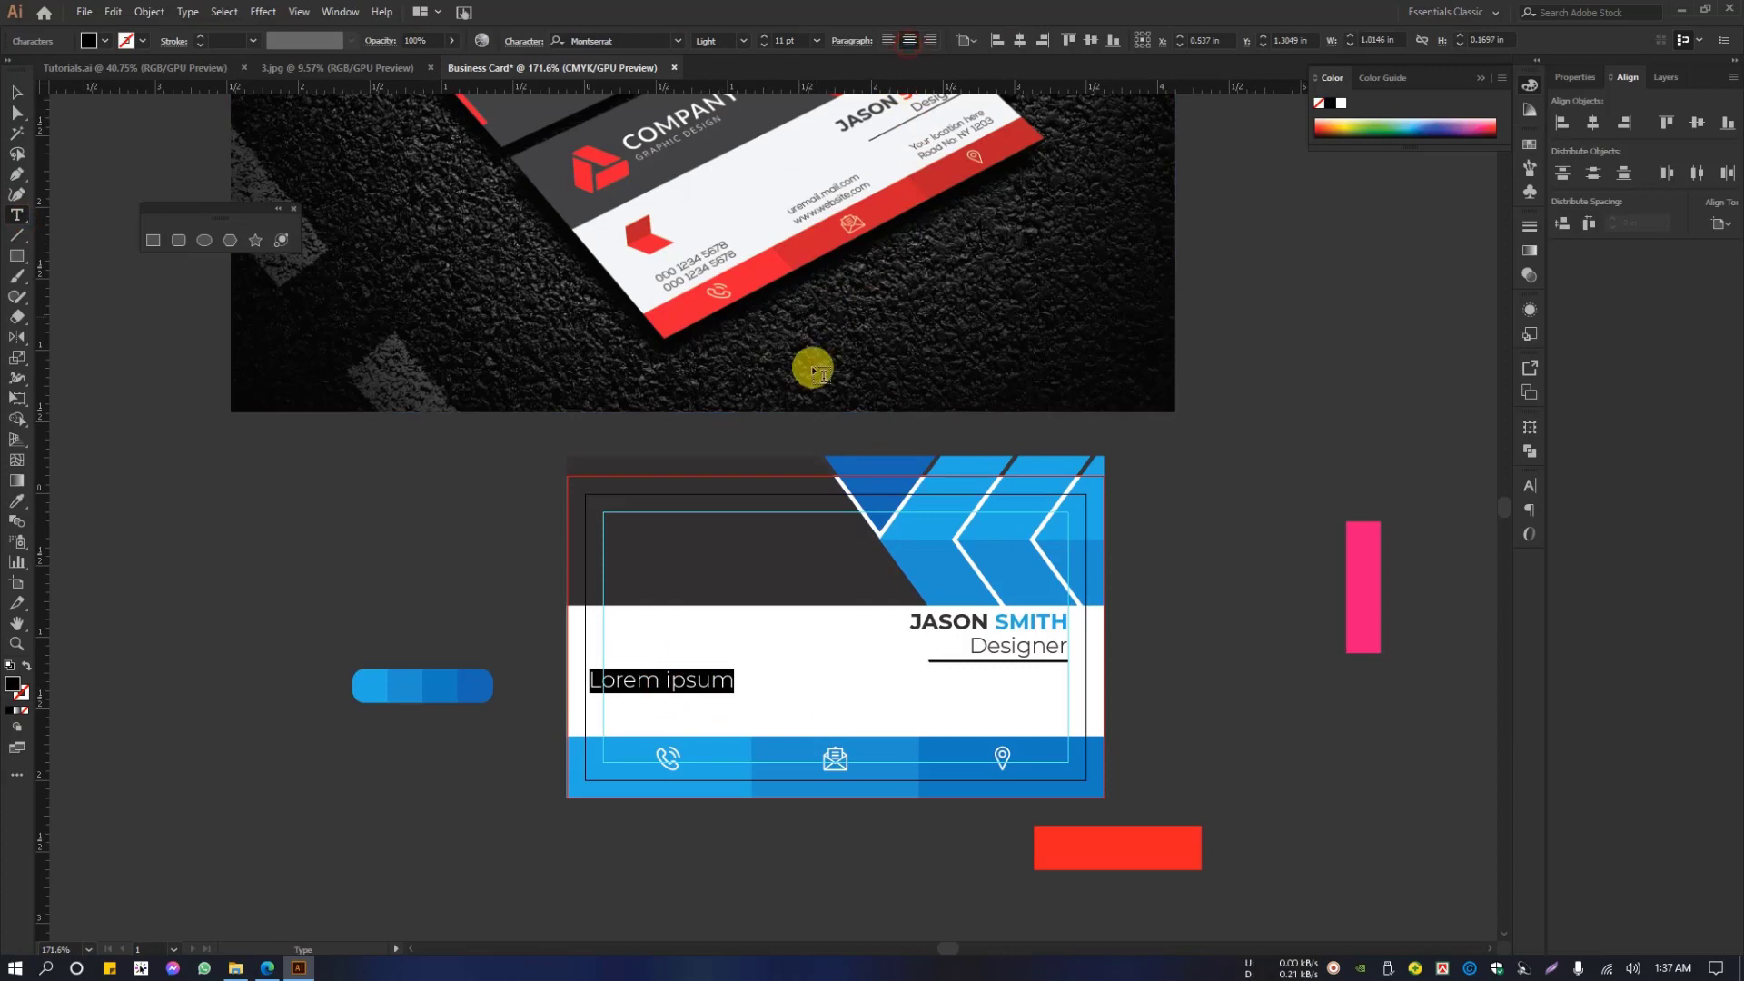
pyautogui.click(614, 38)
pyautogui.write('nex')
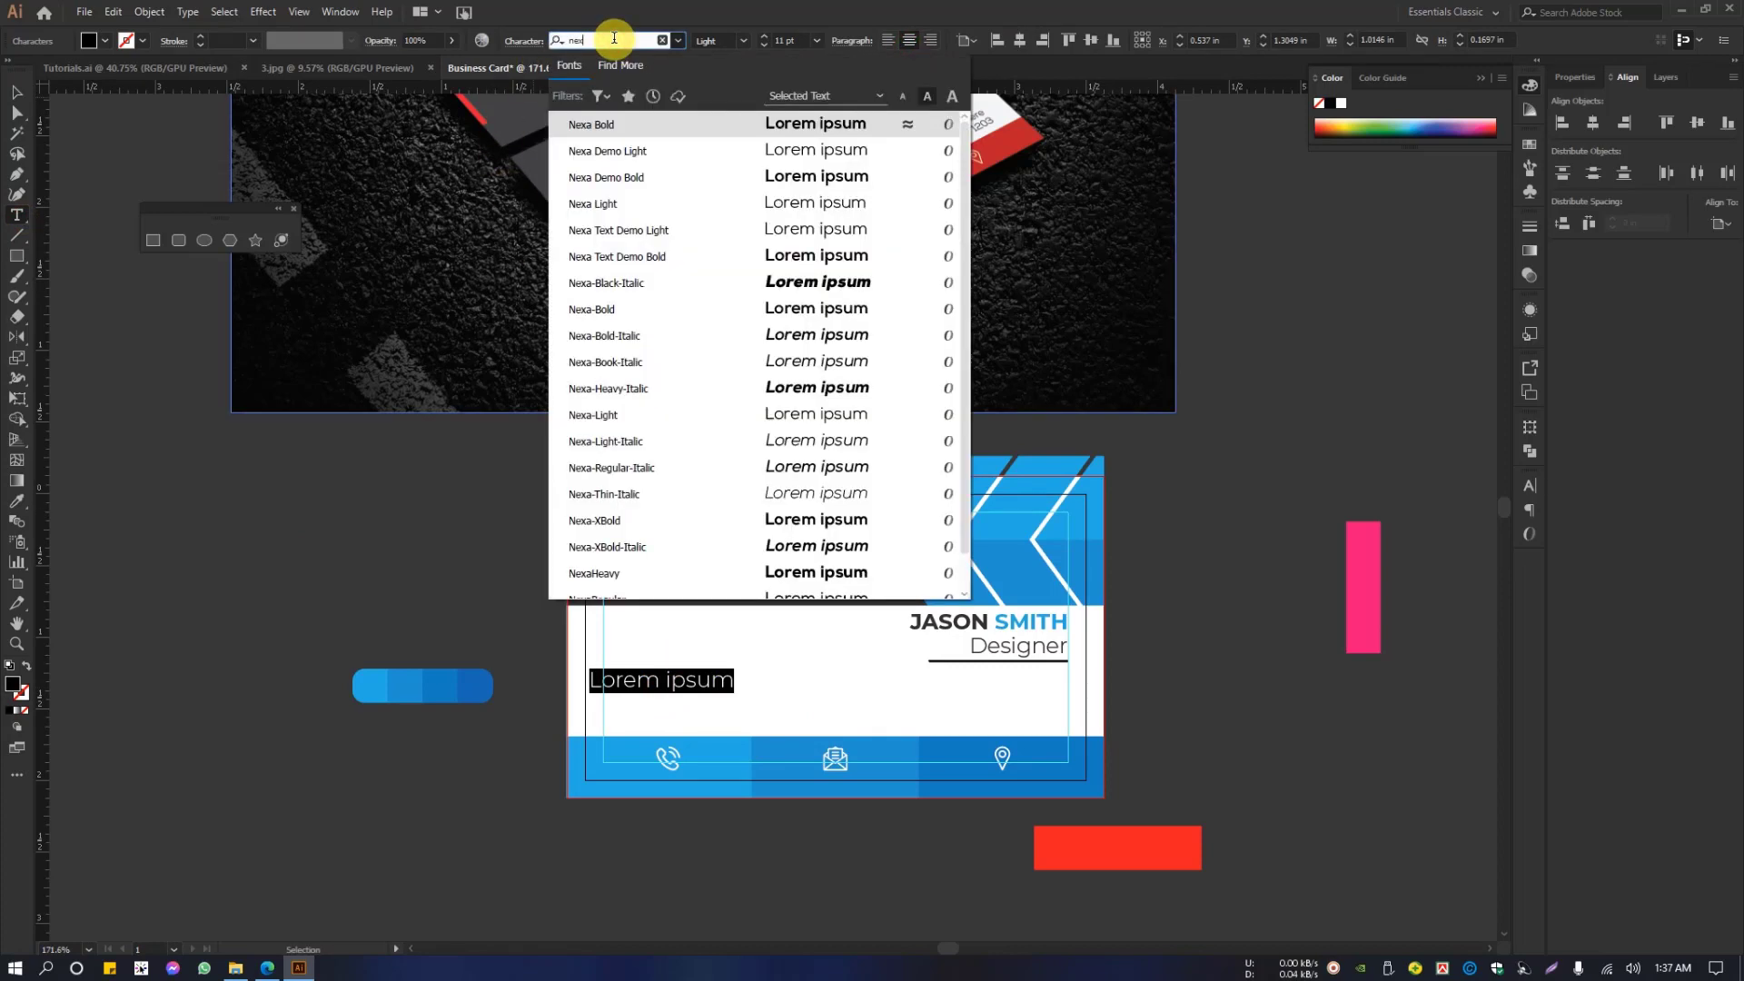
pyautogui.click(636, 415)
pyautogui.click(688, 678)
pyautogui.tripleClick(688, 679)
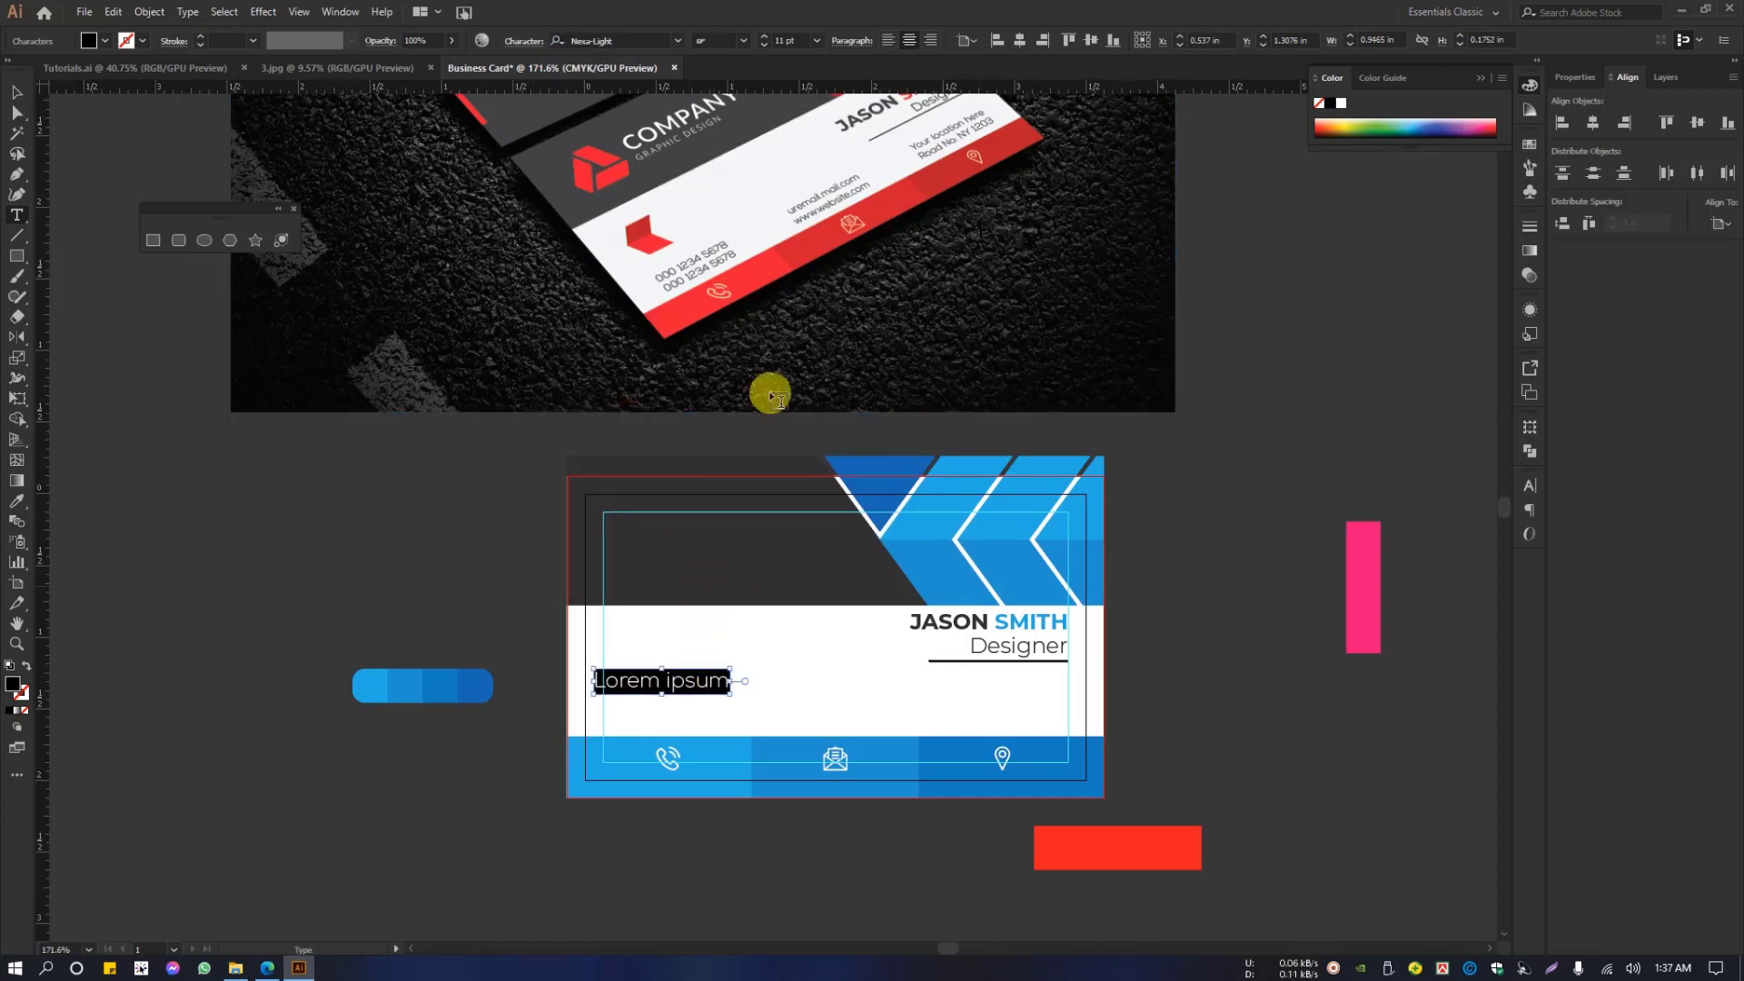
pyautogui.click(750, 39)
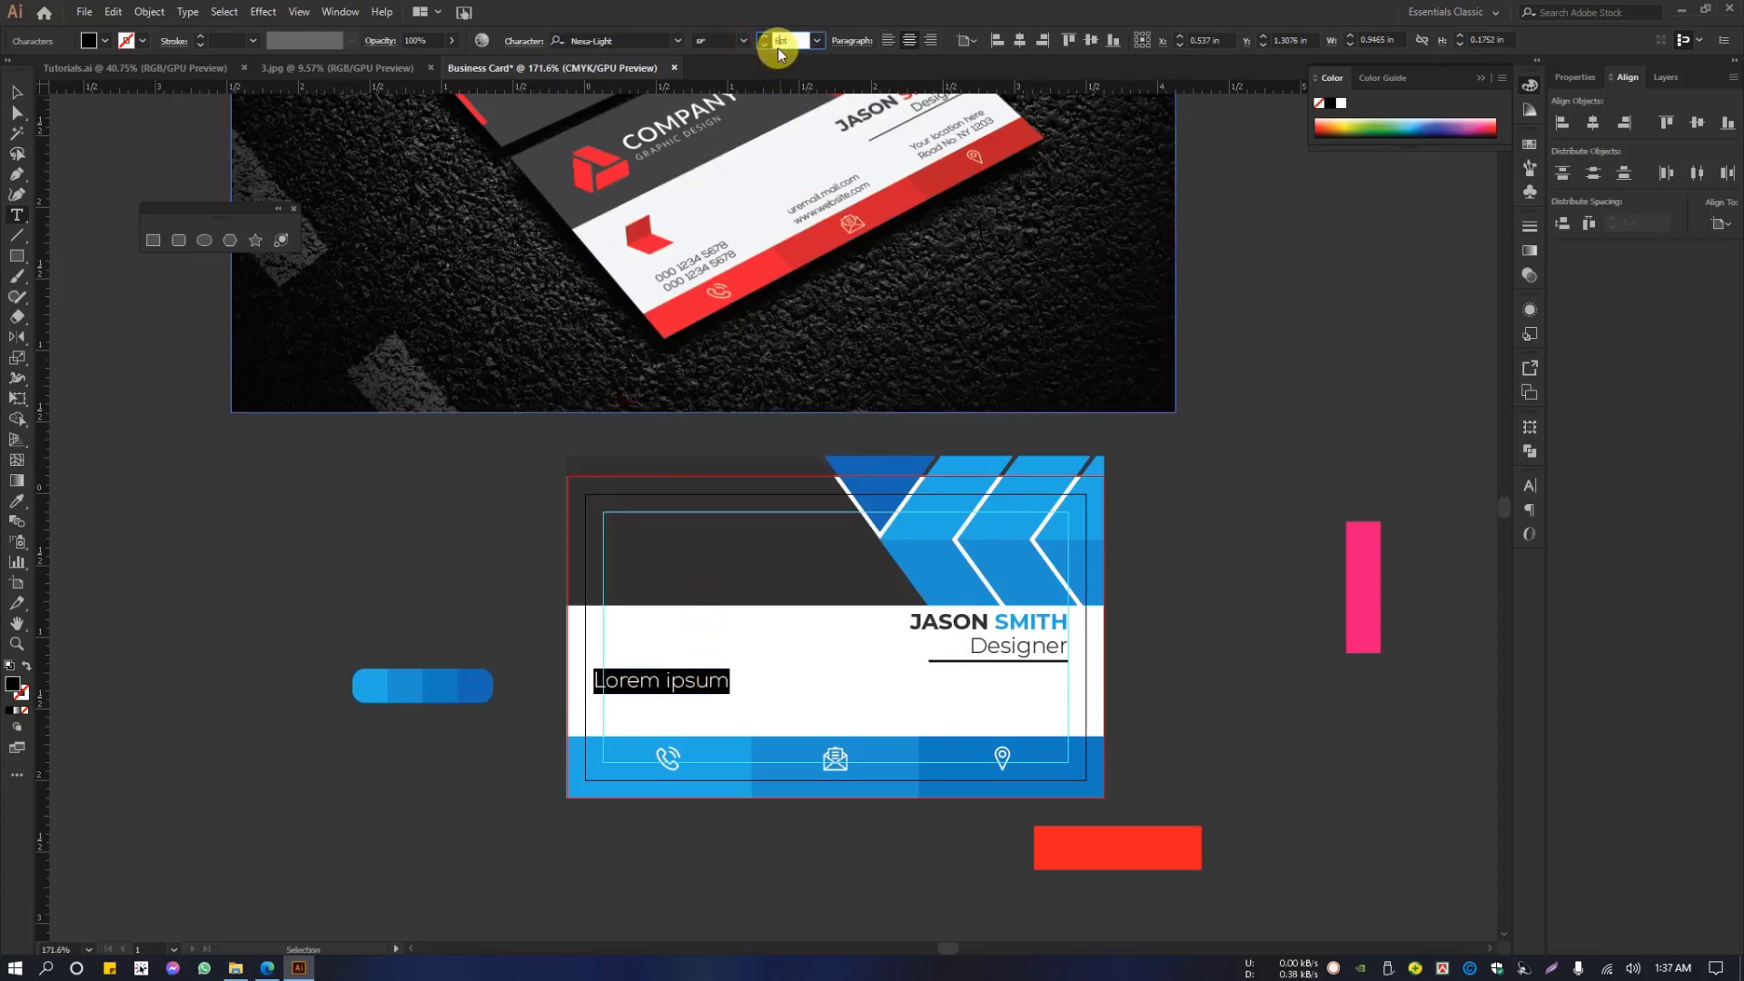
pyautogui.write('6')
pyautogui.press('Return')
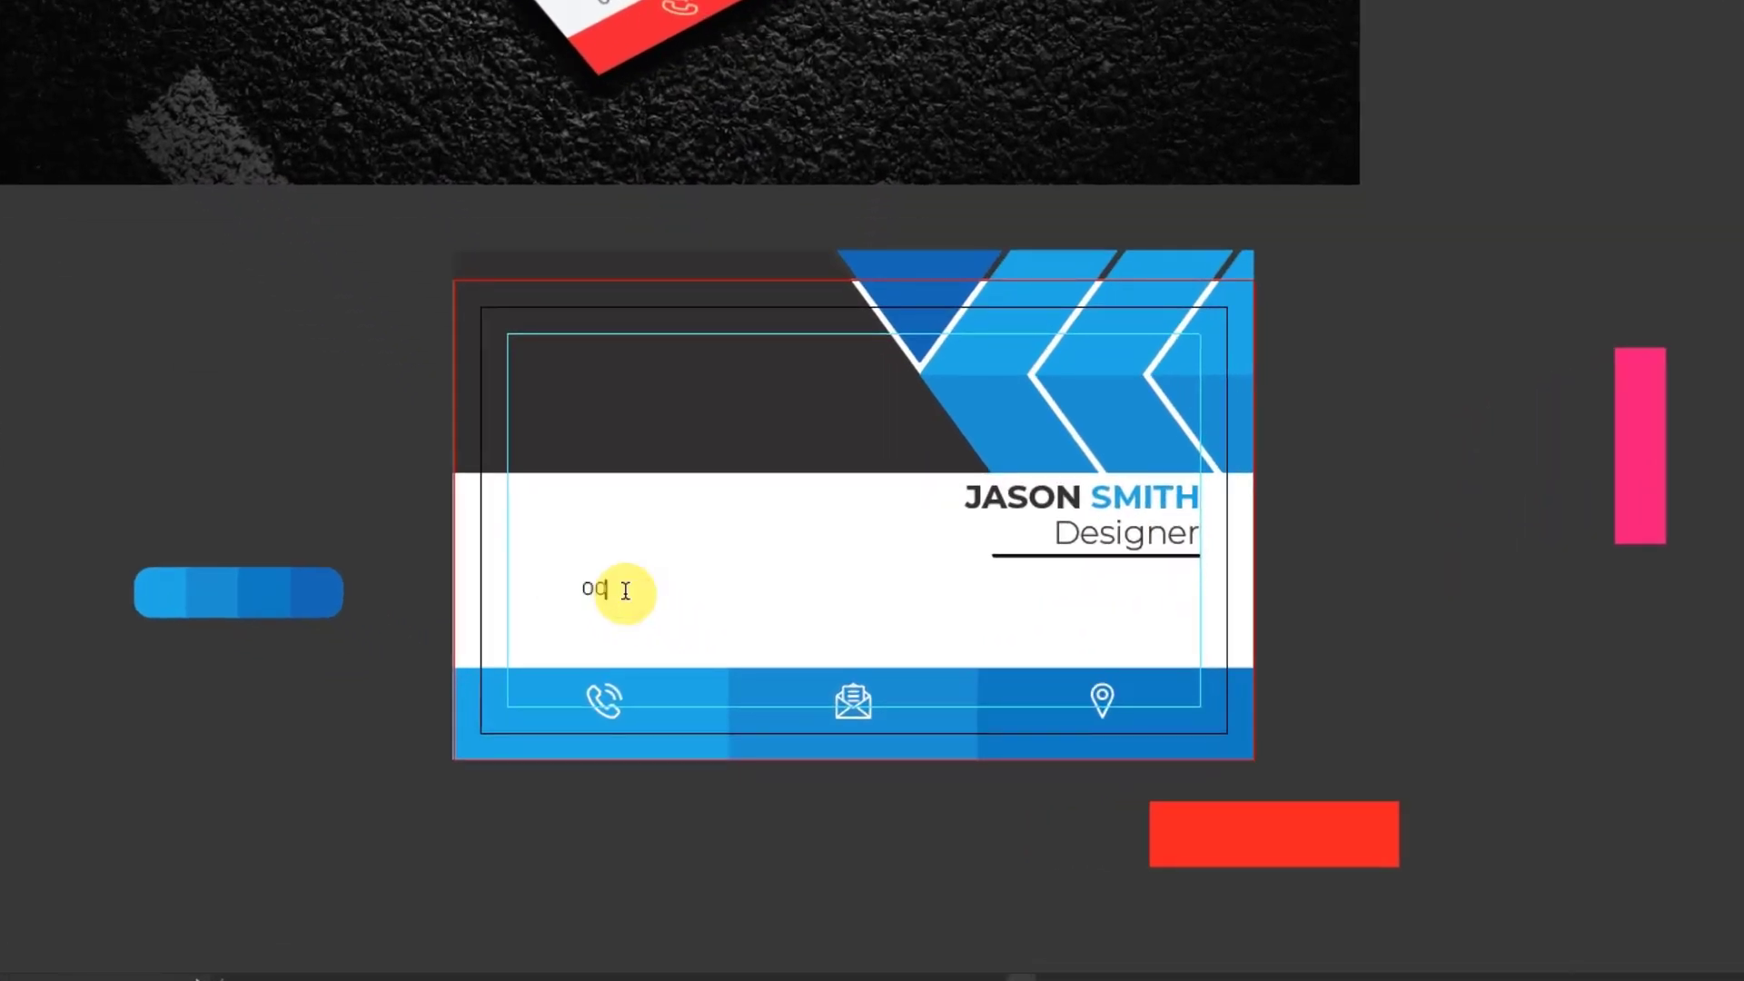
pyautogui.write('000 1234 567')
pyautogui.write('8')
pyautogui.hotkey('ctrl', 'a')
pyautogui.hotkey('ctrl', 'c')
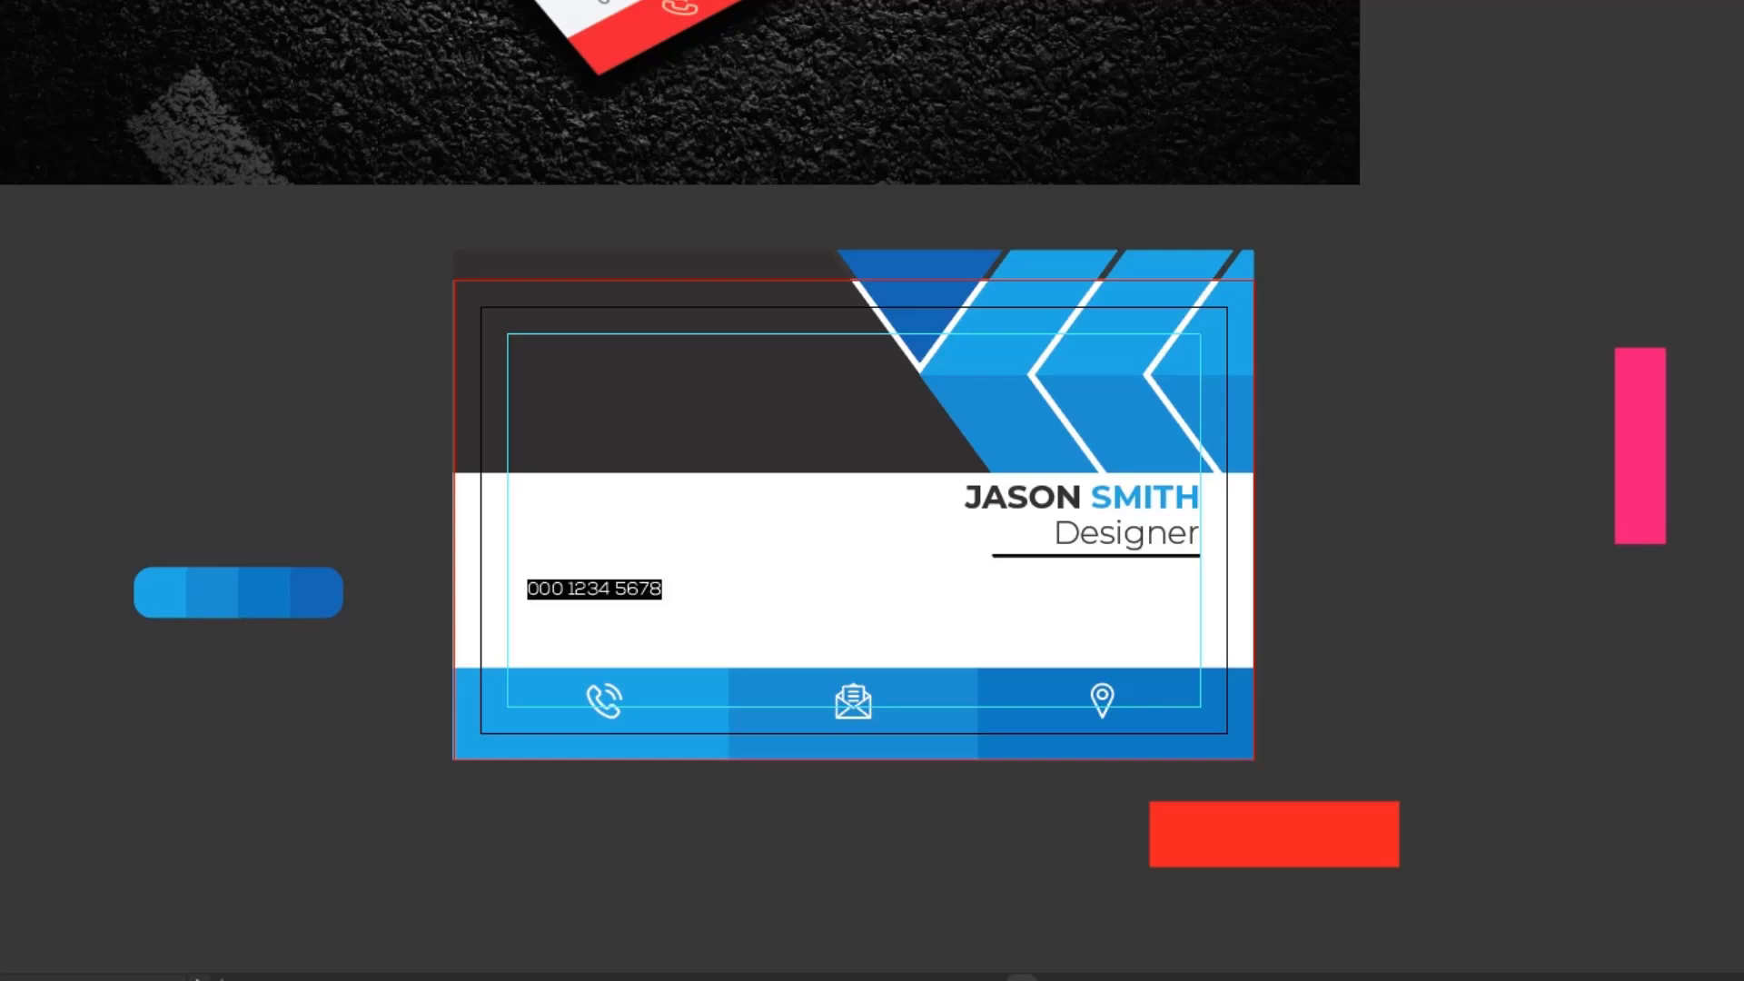
pyautogui.click(662, 589)
pyautogui.hotkey('ctrl', 'v')
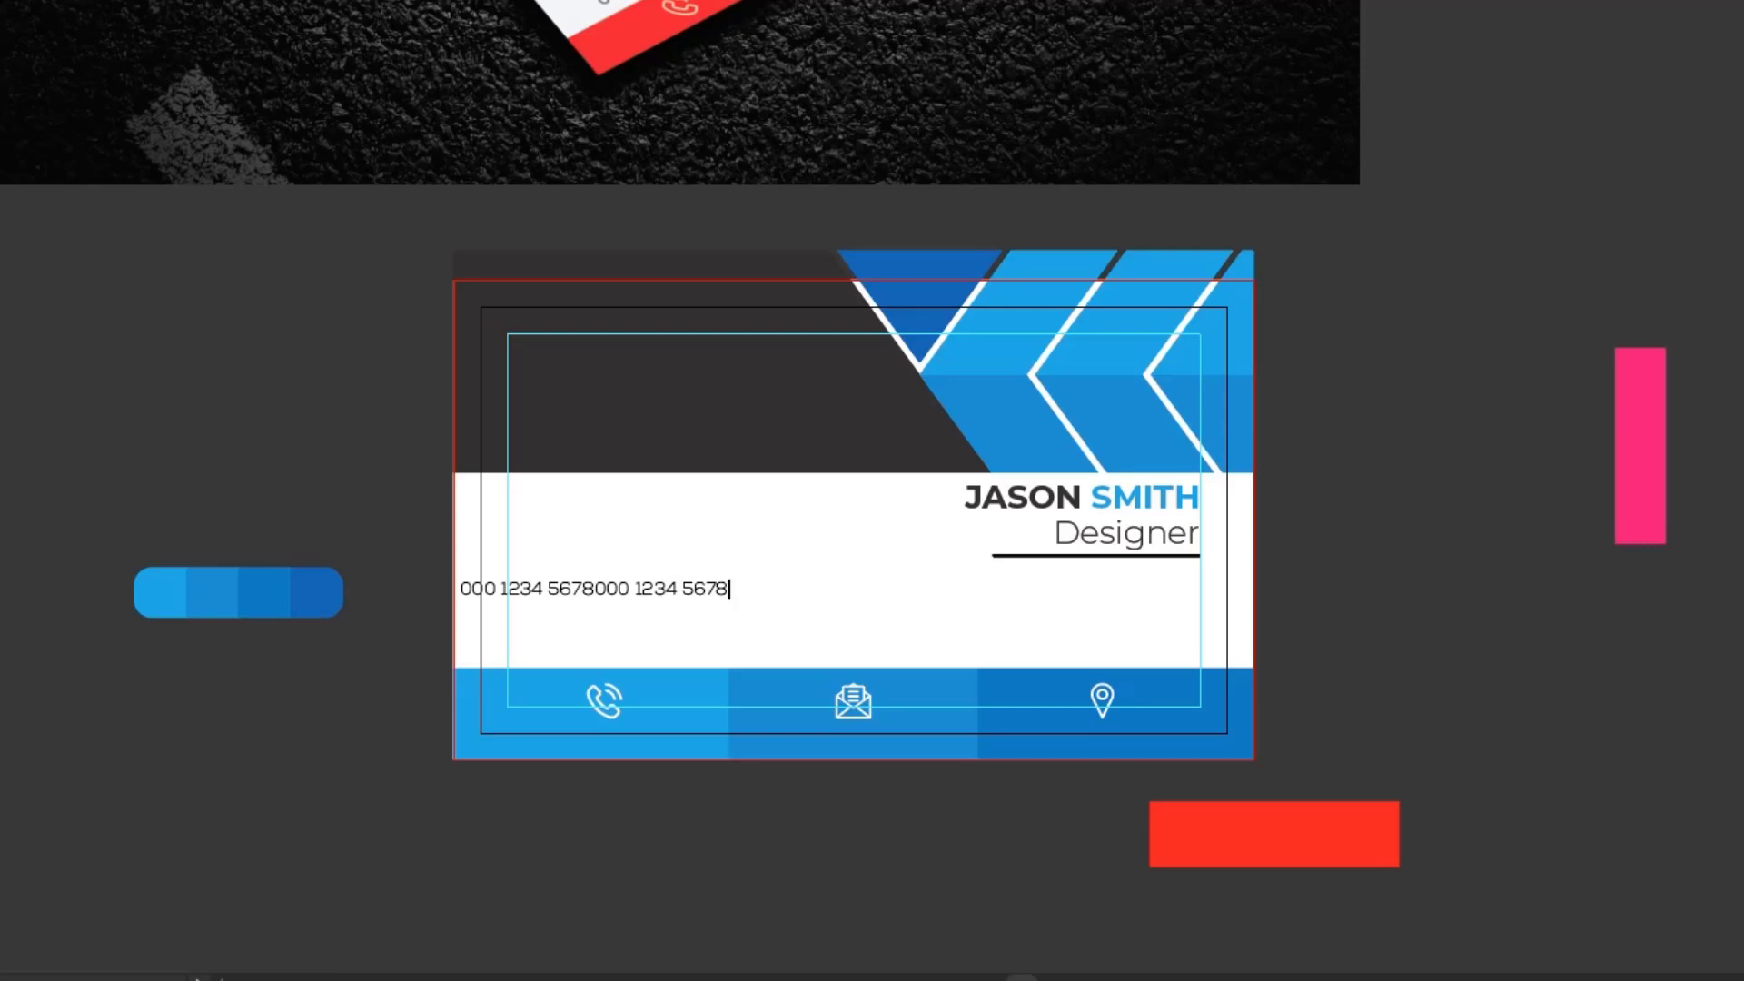
pyautogui.hotkey('ctrl', 'z')
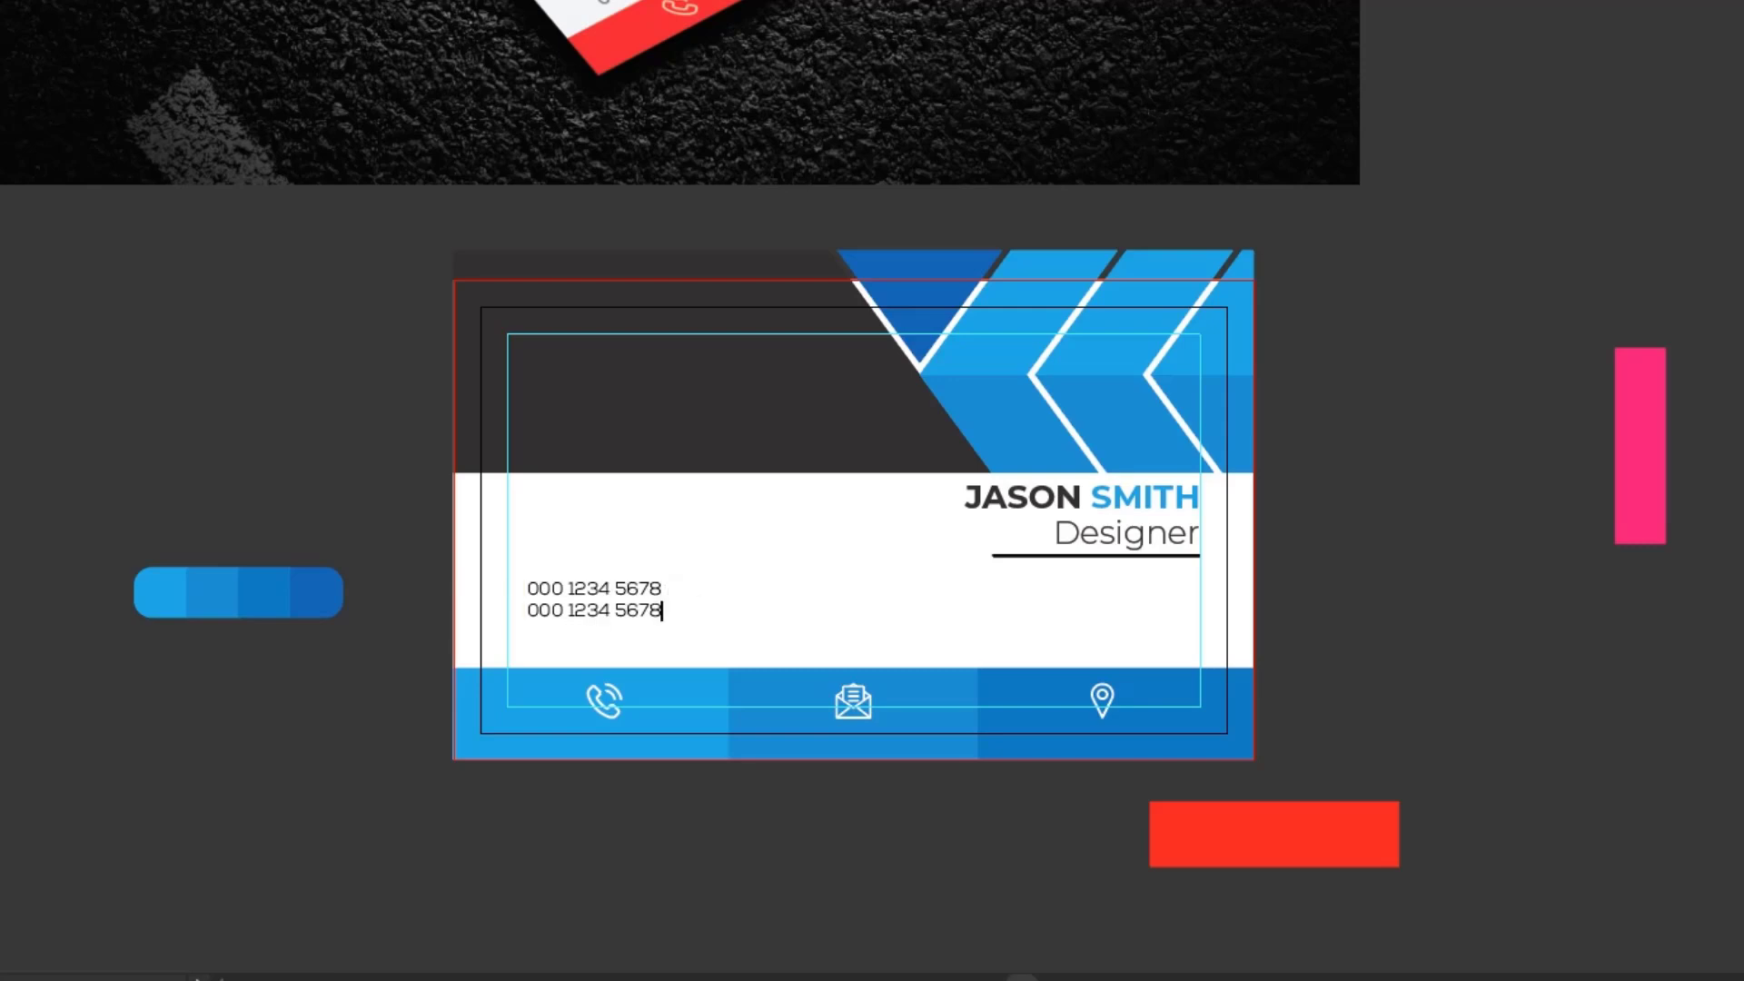
pyautogui.press('Escape')
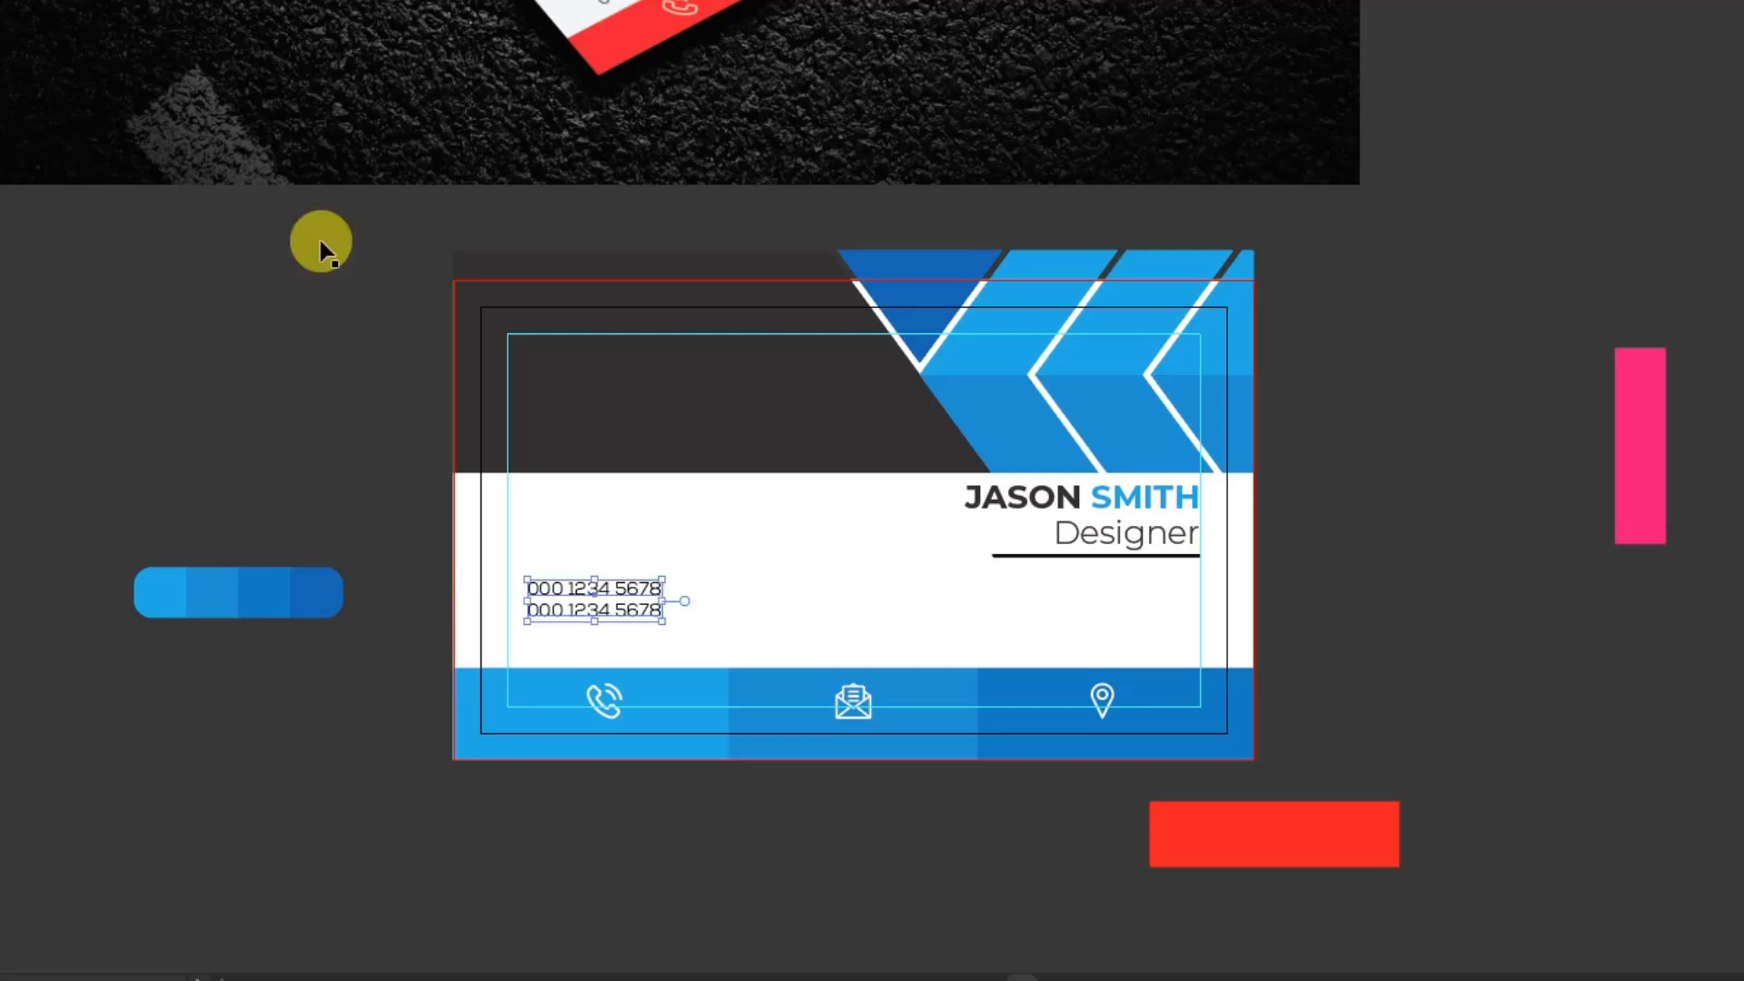
pyautogui.scroll(4, 806, 556)
pyautogui.moveTo(588, 423); pyautogui.dragTo(588, 472)
pyautogui.click(506, 722)
# Centre the phone number block horizontally over the phone icon
pyautogui.moveTo(536, 570); pyautogui.dragTo(525, 572)
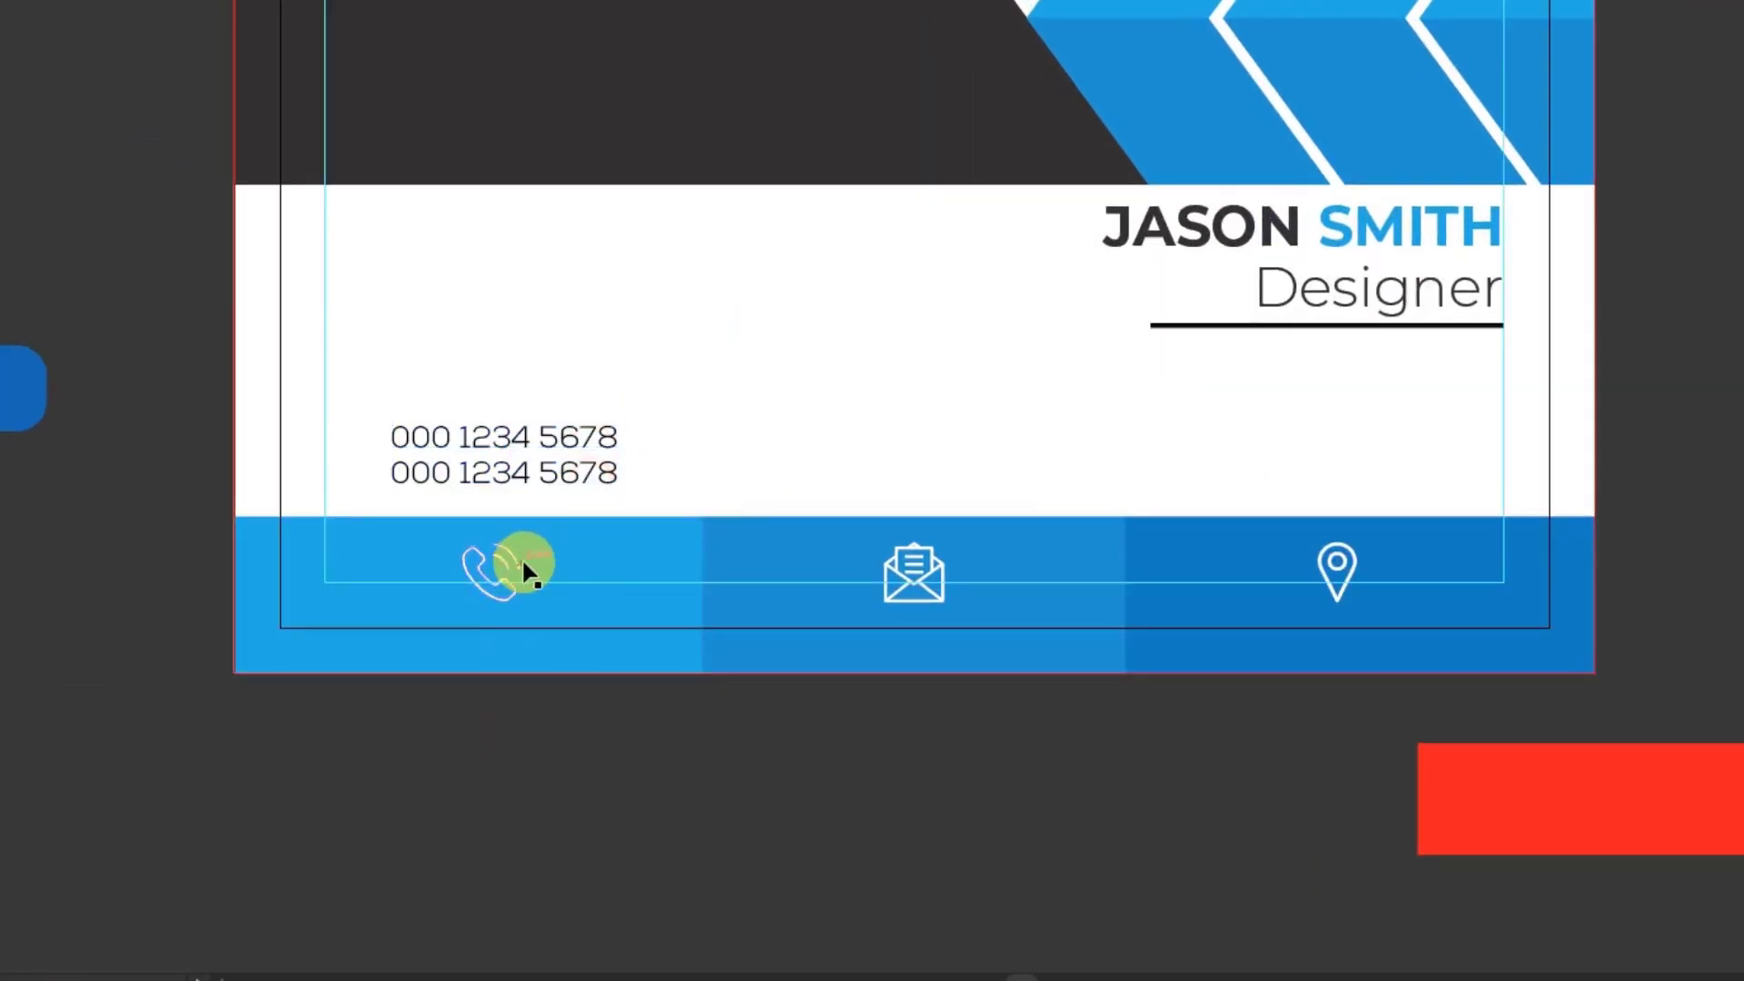
pyautogui.keyDown('shift'); pyautogui.click(530, 490); pyautogui.keyUp('shift')
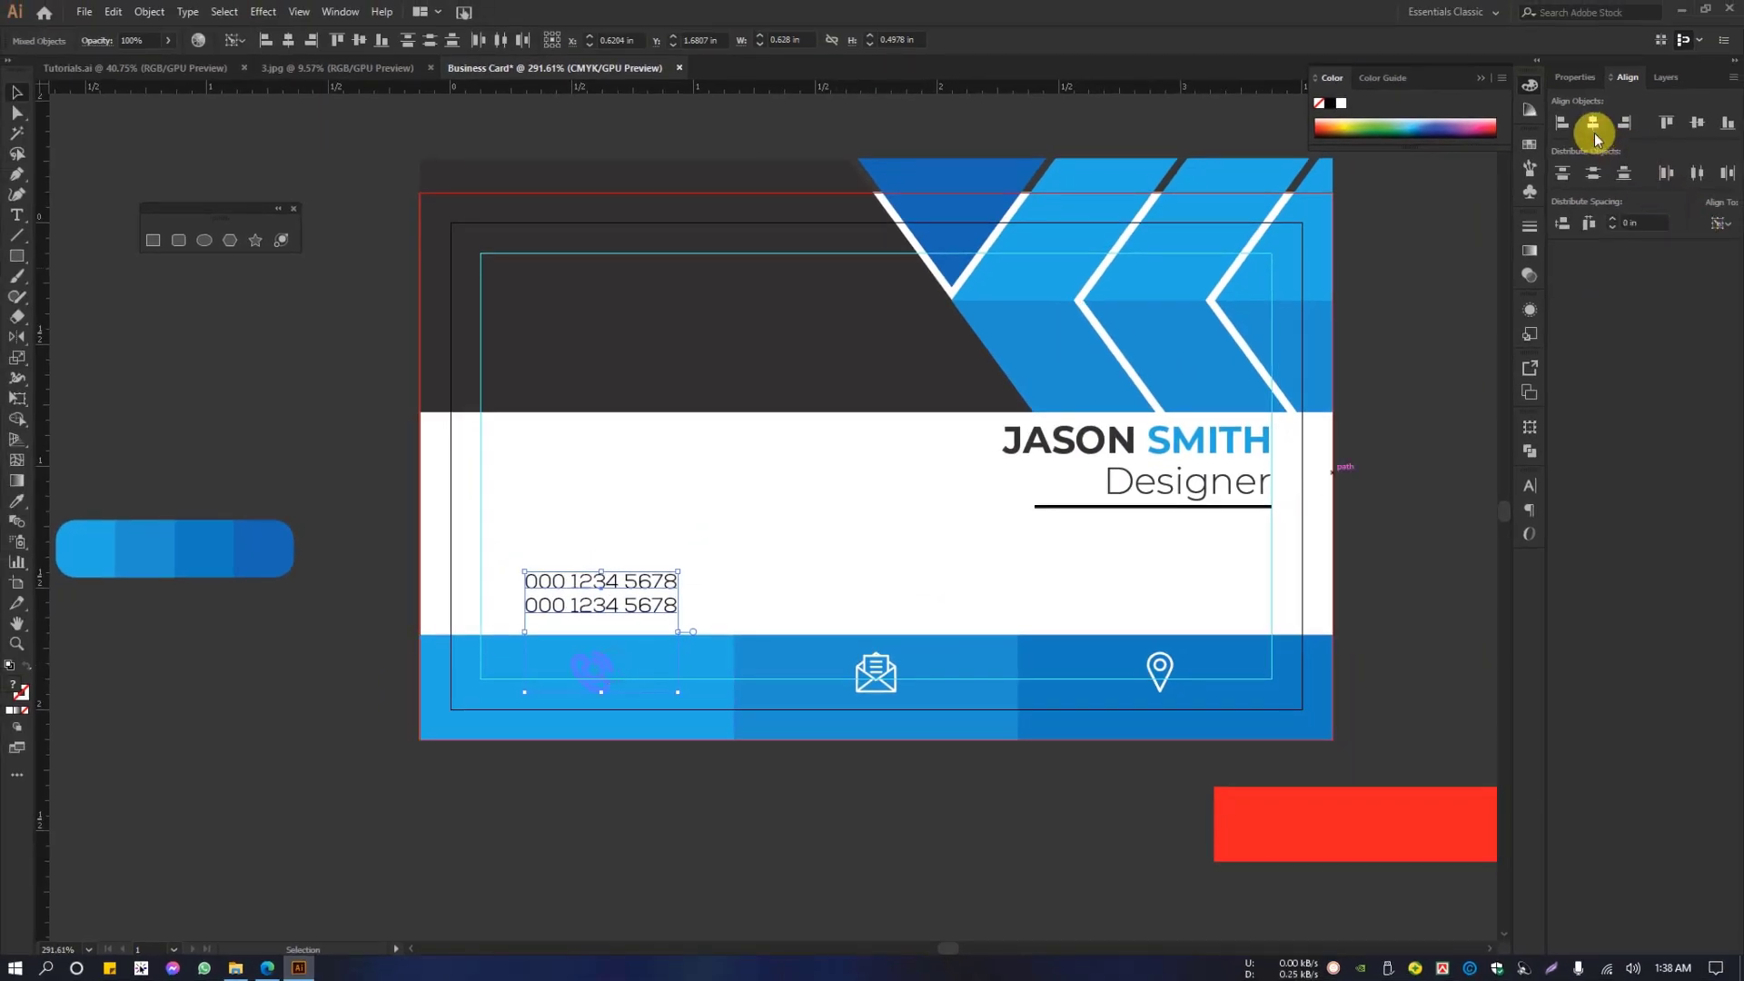
pyautogui.click(1594, 132)
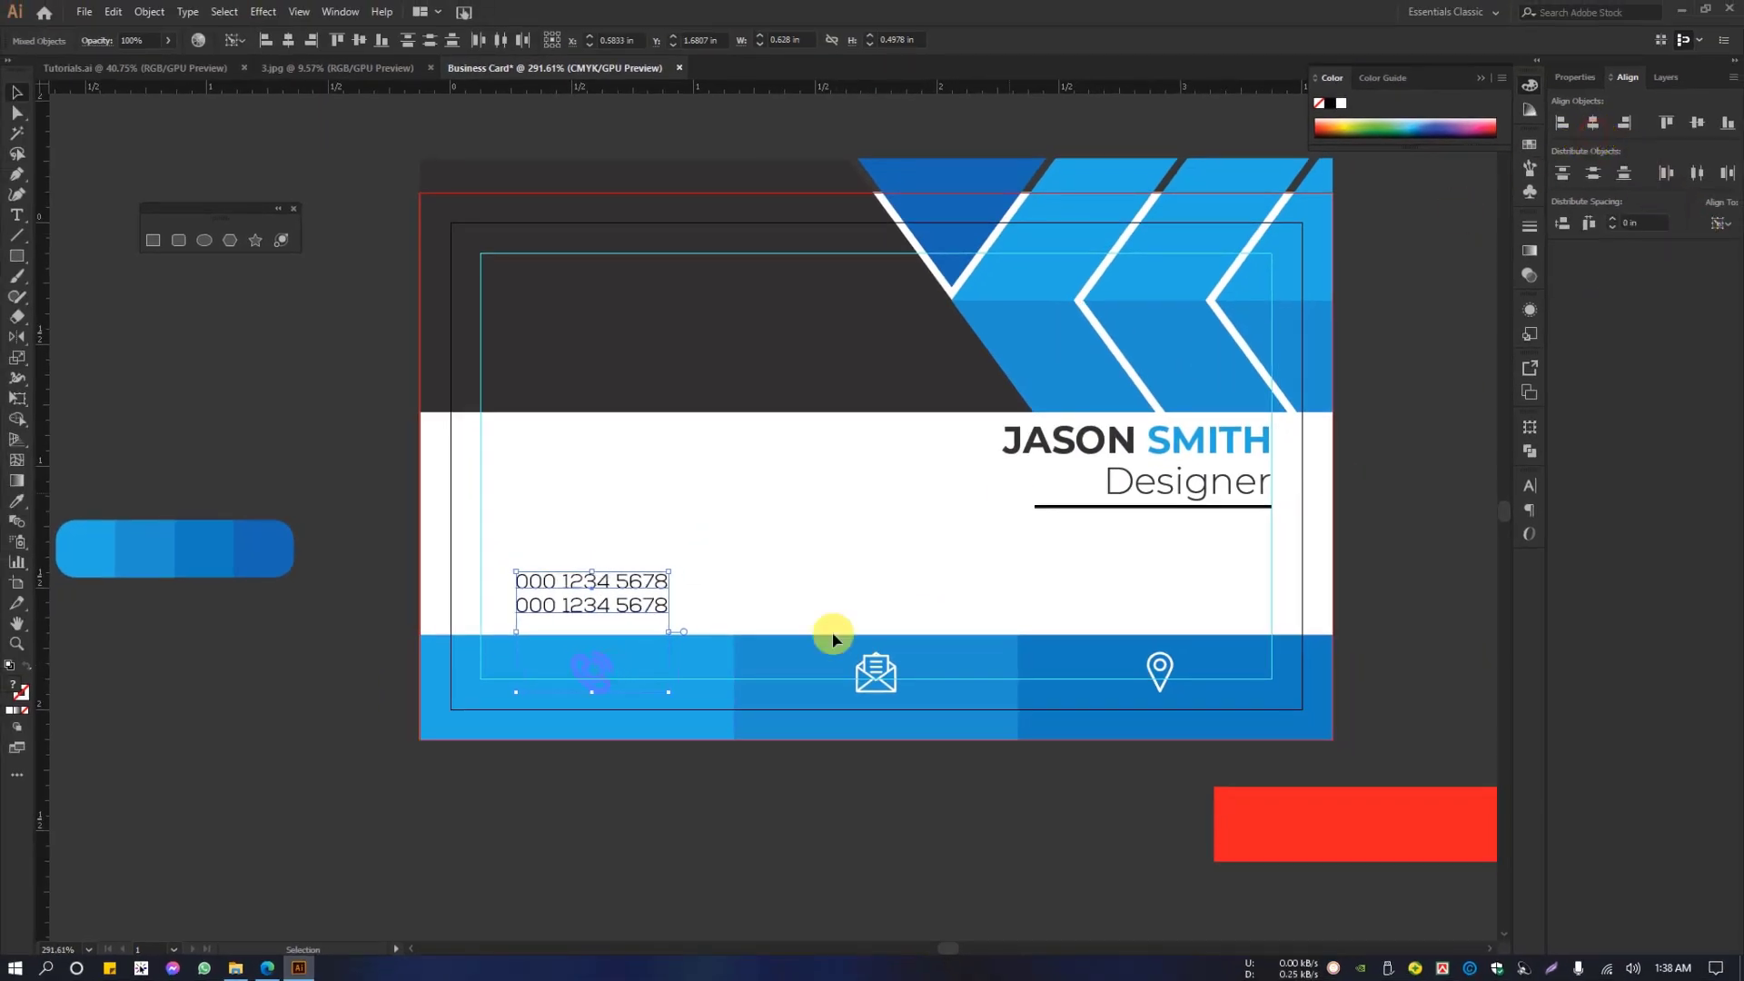
pyautogui.click(610, 733)
# Copy the number block to the middle column and centre it over the envelope icon
pyautogui.click(639, 588)
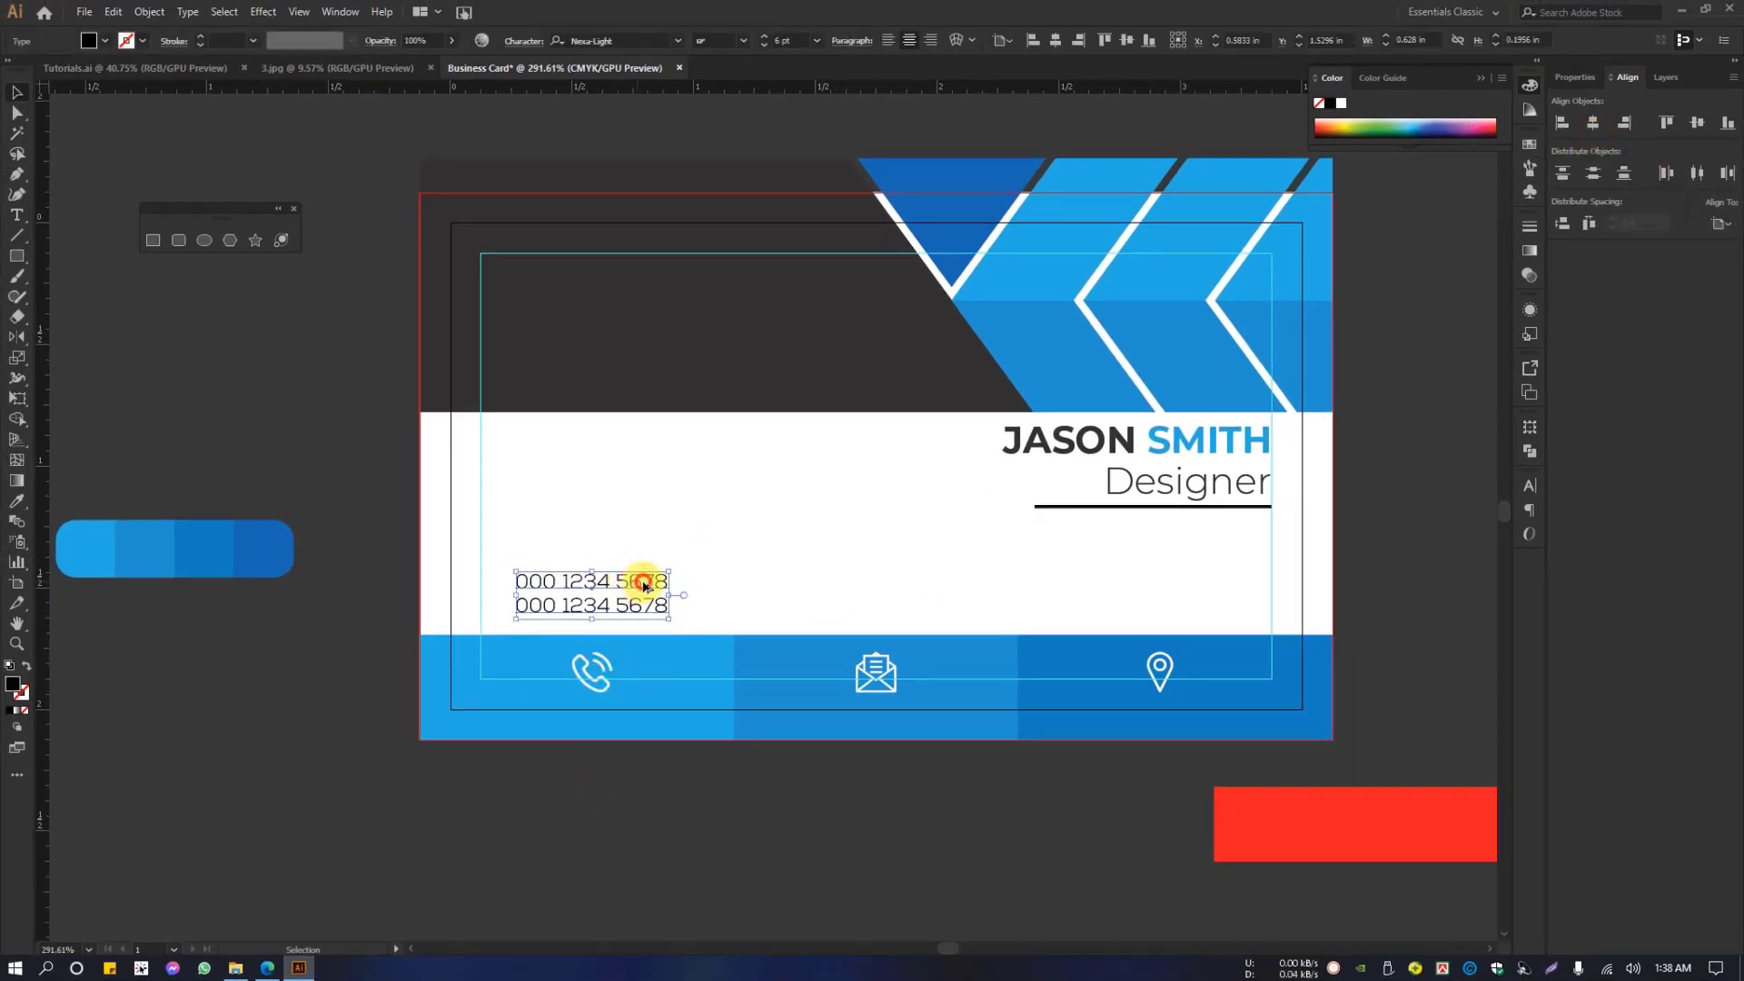
pyautogui.moveTo(638, 591); pyautogui.dragTo(910, 590)
pyautogui.click(880, 809)
pyautogui.click(880, 675)
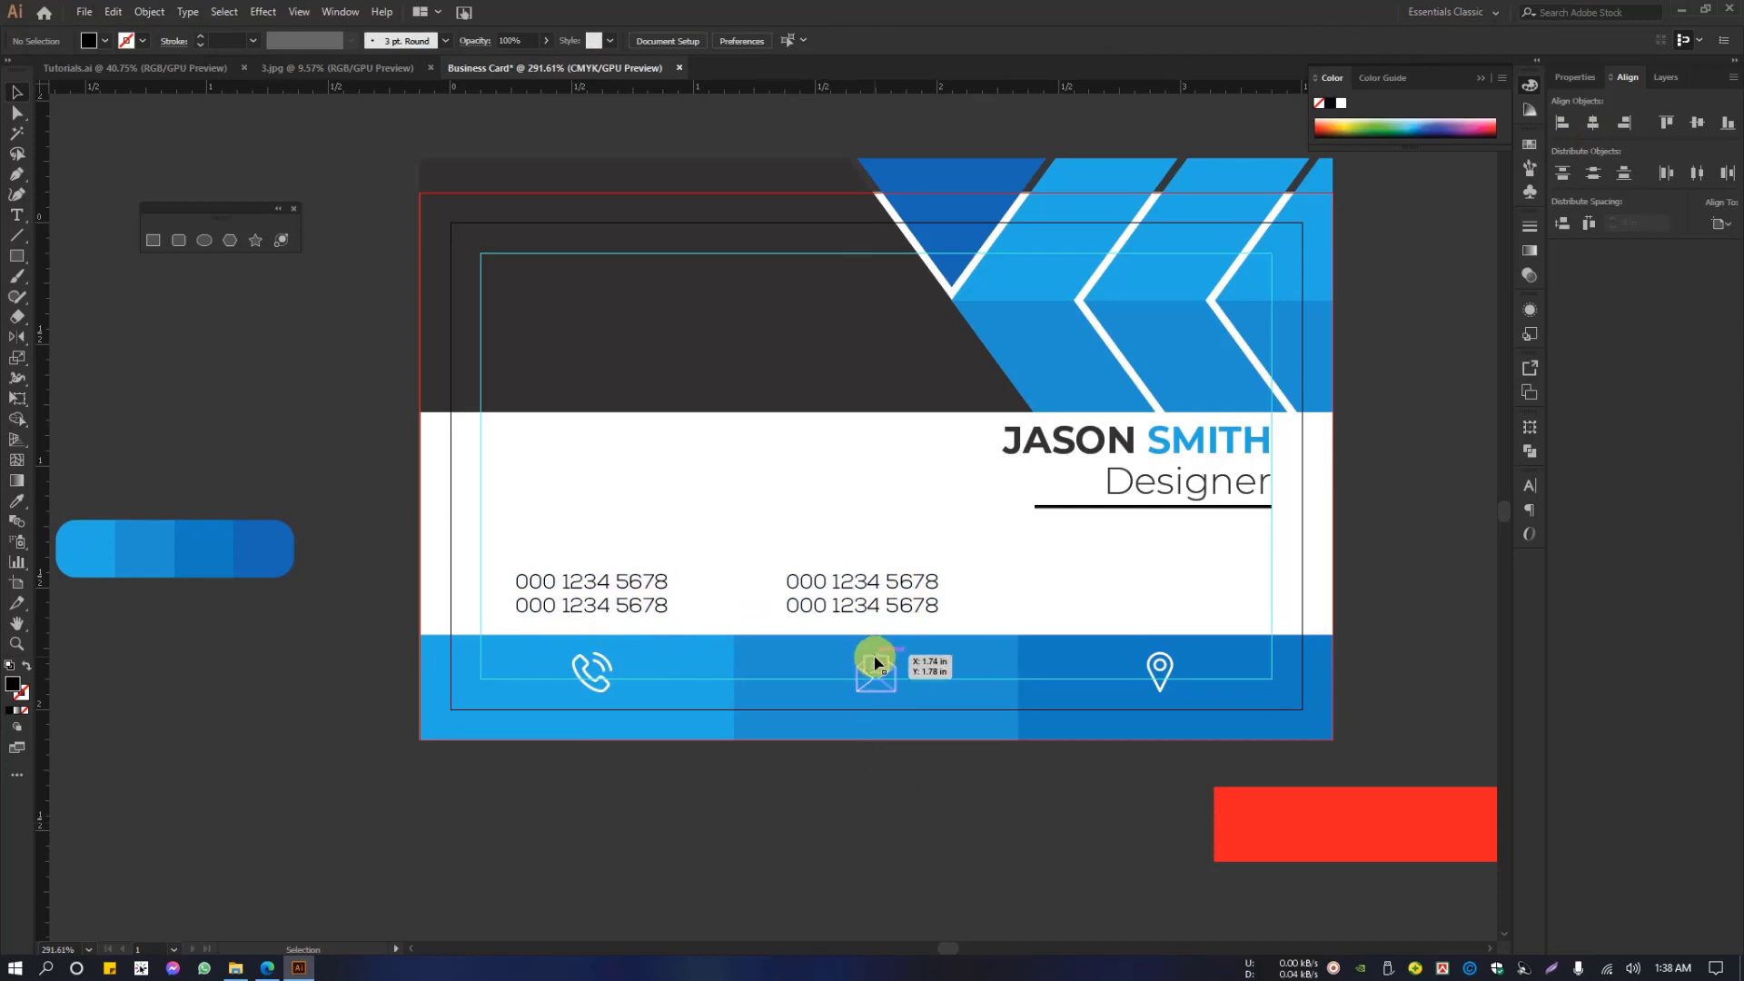
pyautogui.keyDown('shift'); pyautogui.click(874, 604); pyautogui.keyUp('shift')
pyautogui.click(886, 661)
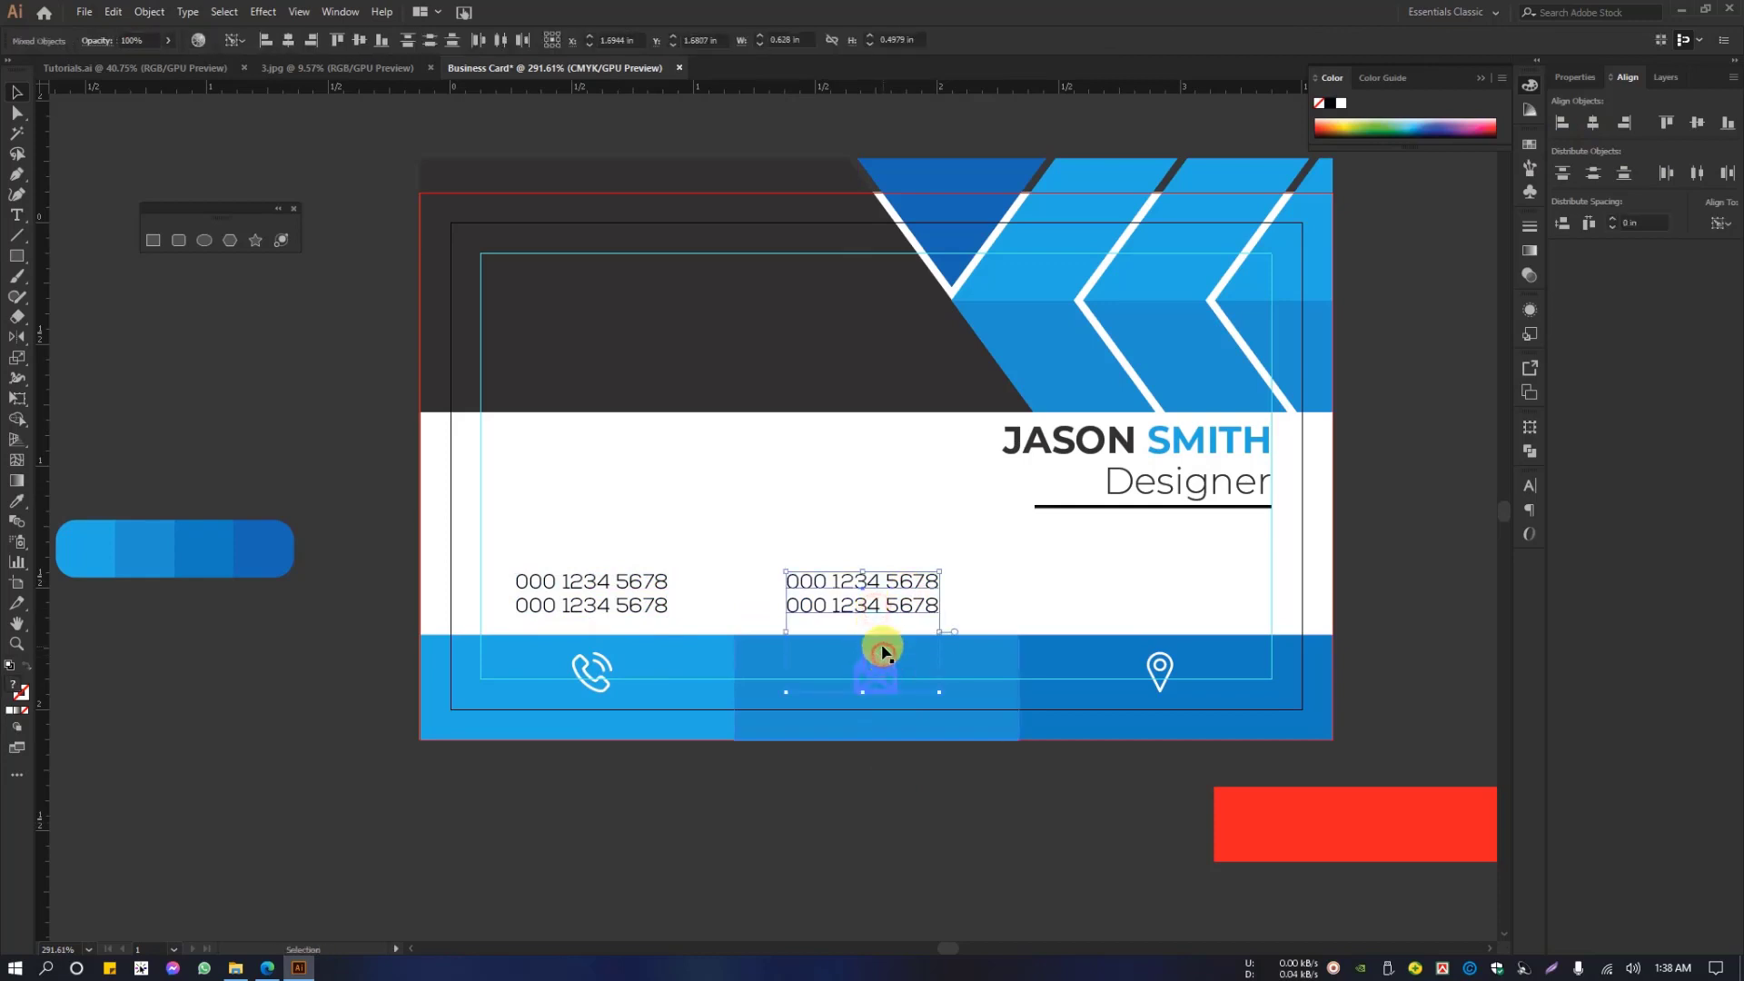
pyautogui.click(1606, 118)
pyautogui.click(827, 763)
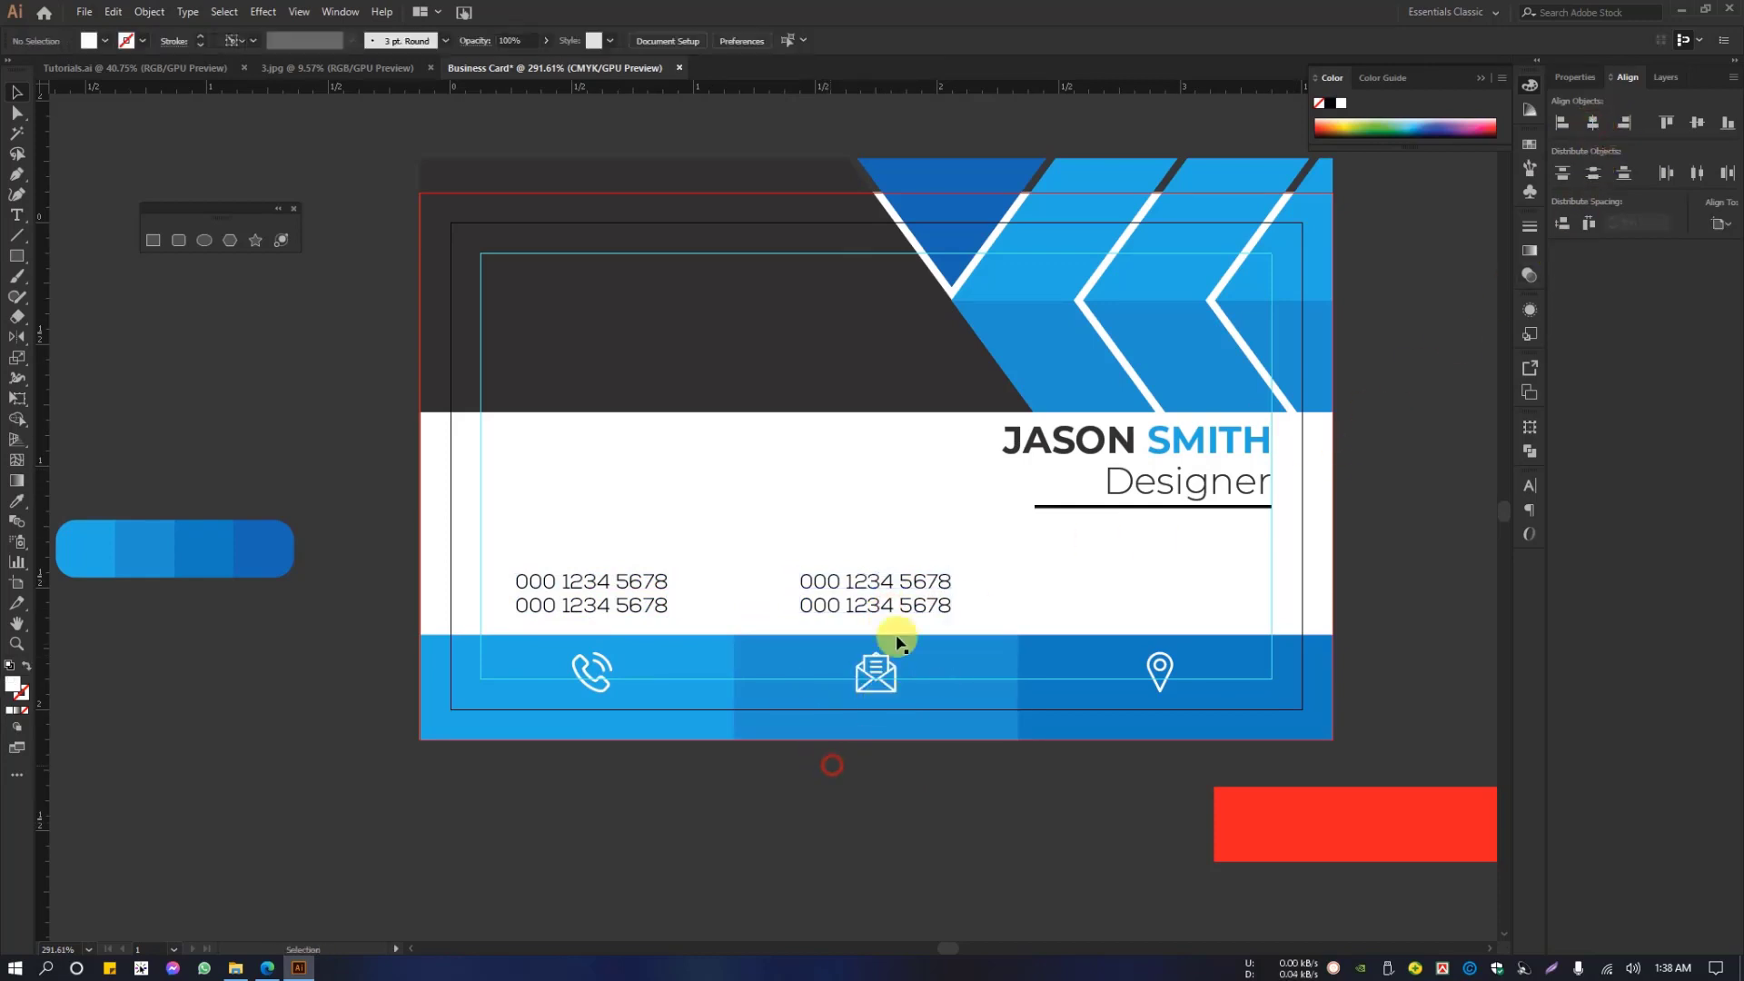
# Copy the number block to the right column and centre it over the location icon
pyautogui.moveTo(894, 604); pyautogui.dragTo(1185, 613)
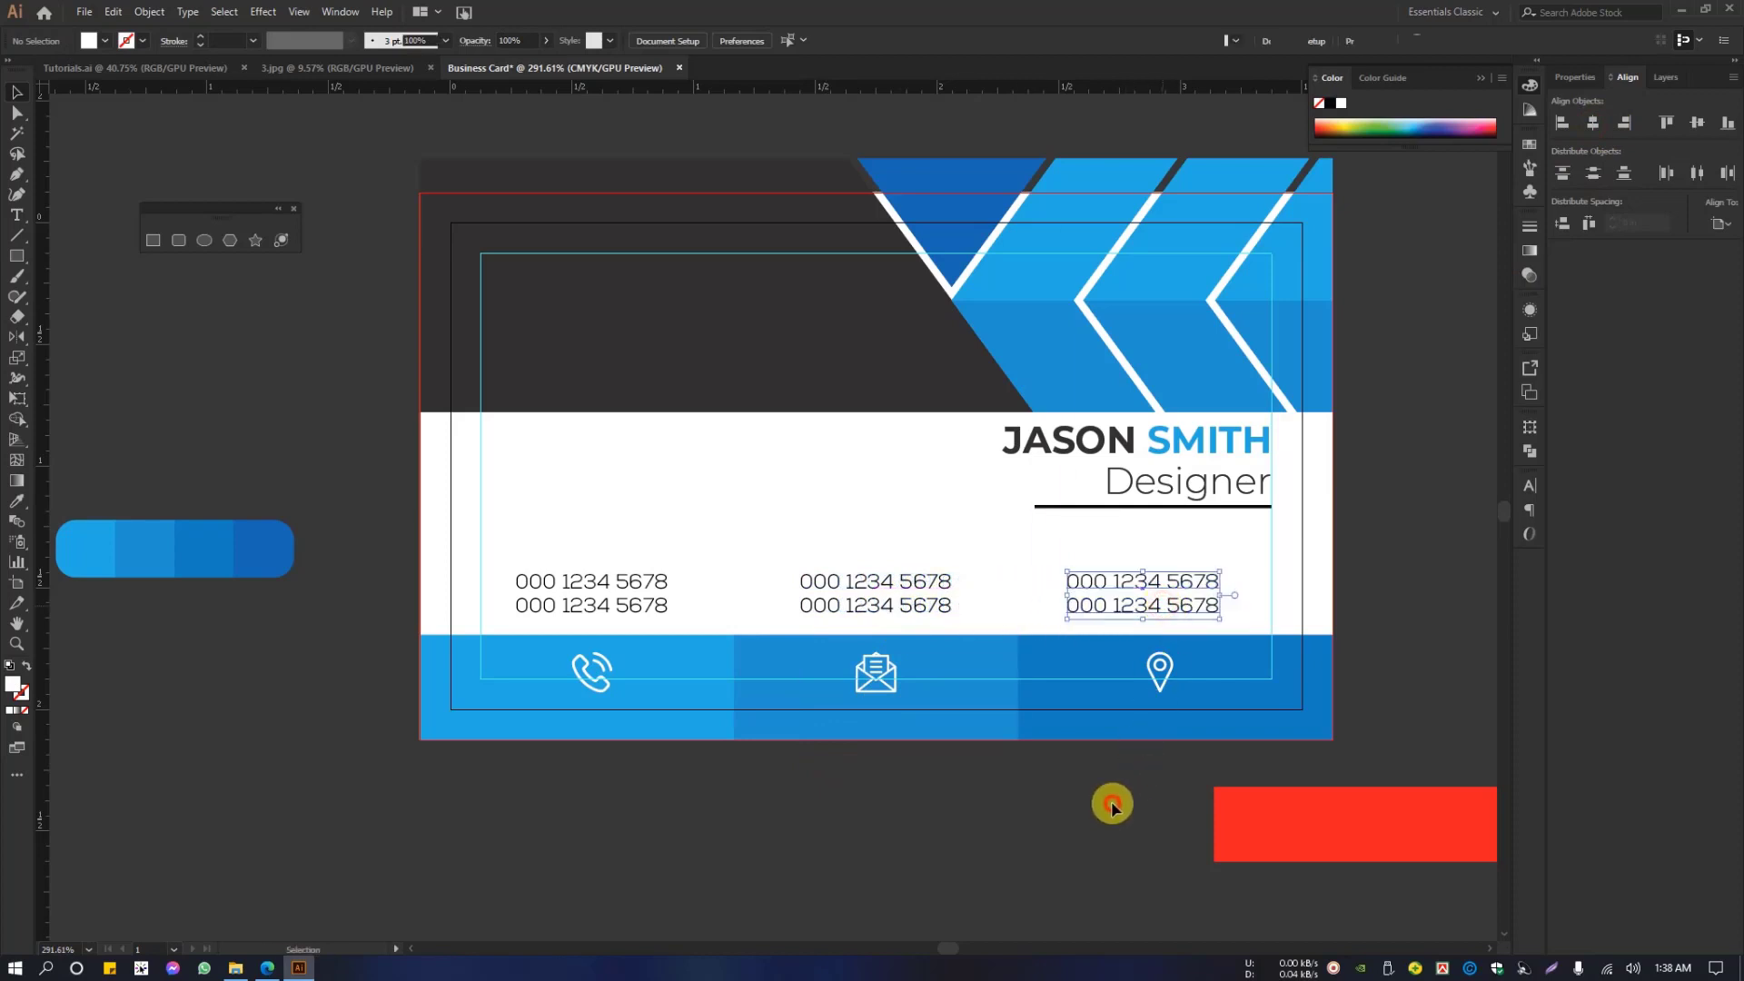
pyautogui.click(1113, 802)
pyautogui.click(1164, 672)
pyautogui.keyDown('shift'); pyautogui.click(1168, 603); pyautogui.keyUp('shift')
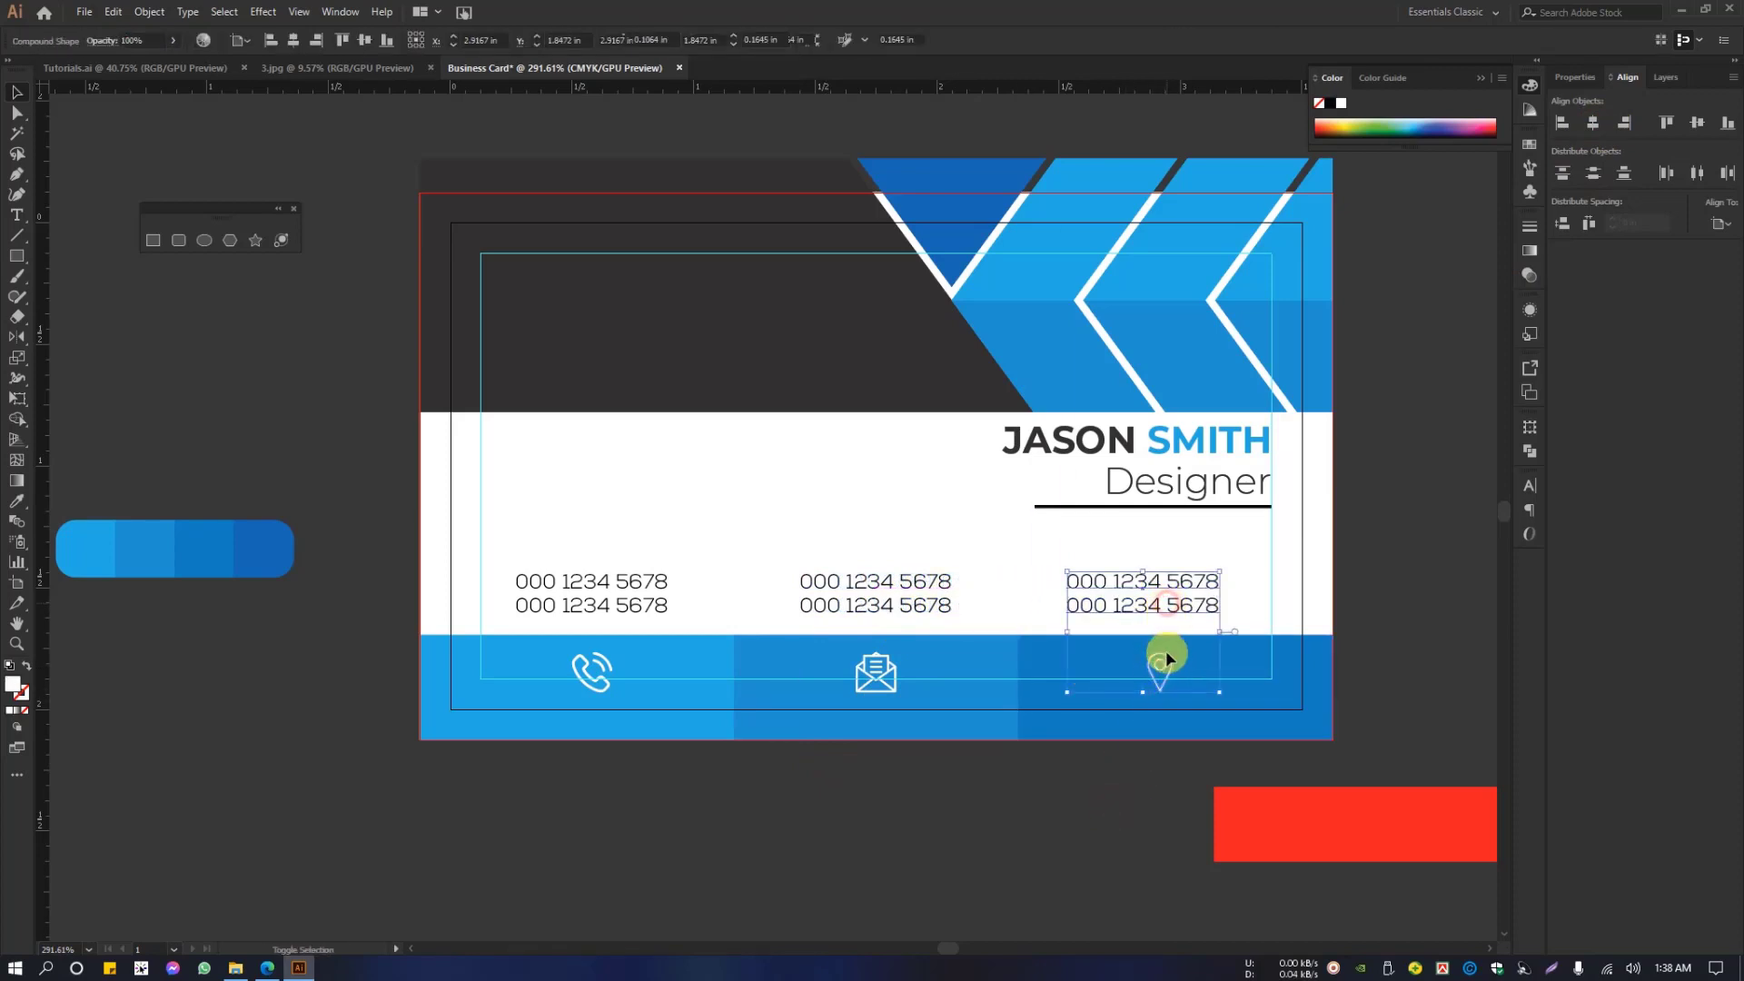
pyautogui.click(1164, 660)
pyautogui.click(1599, 126)
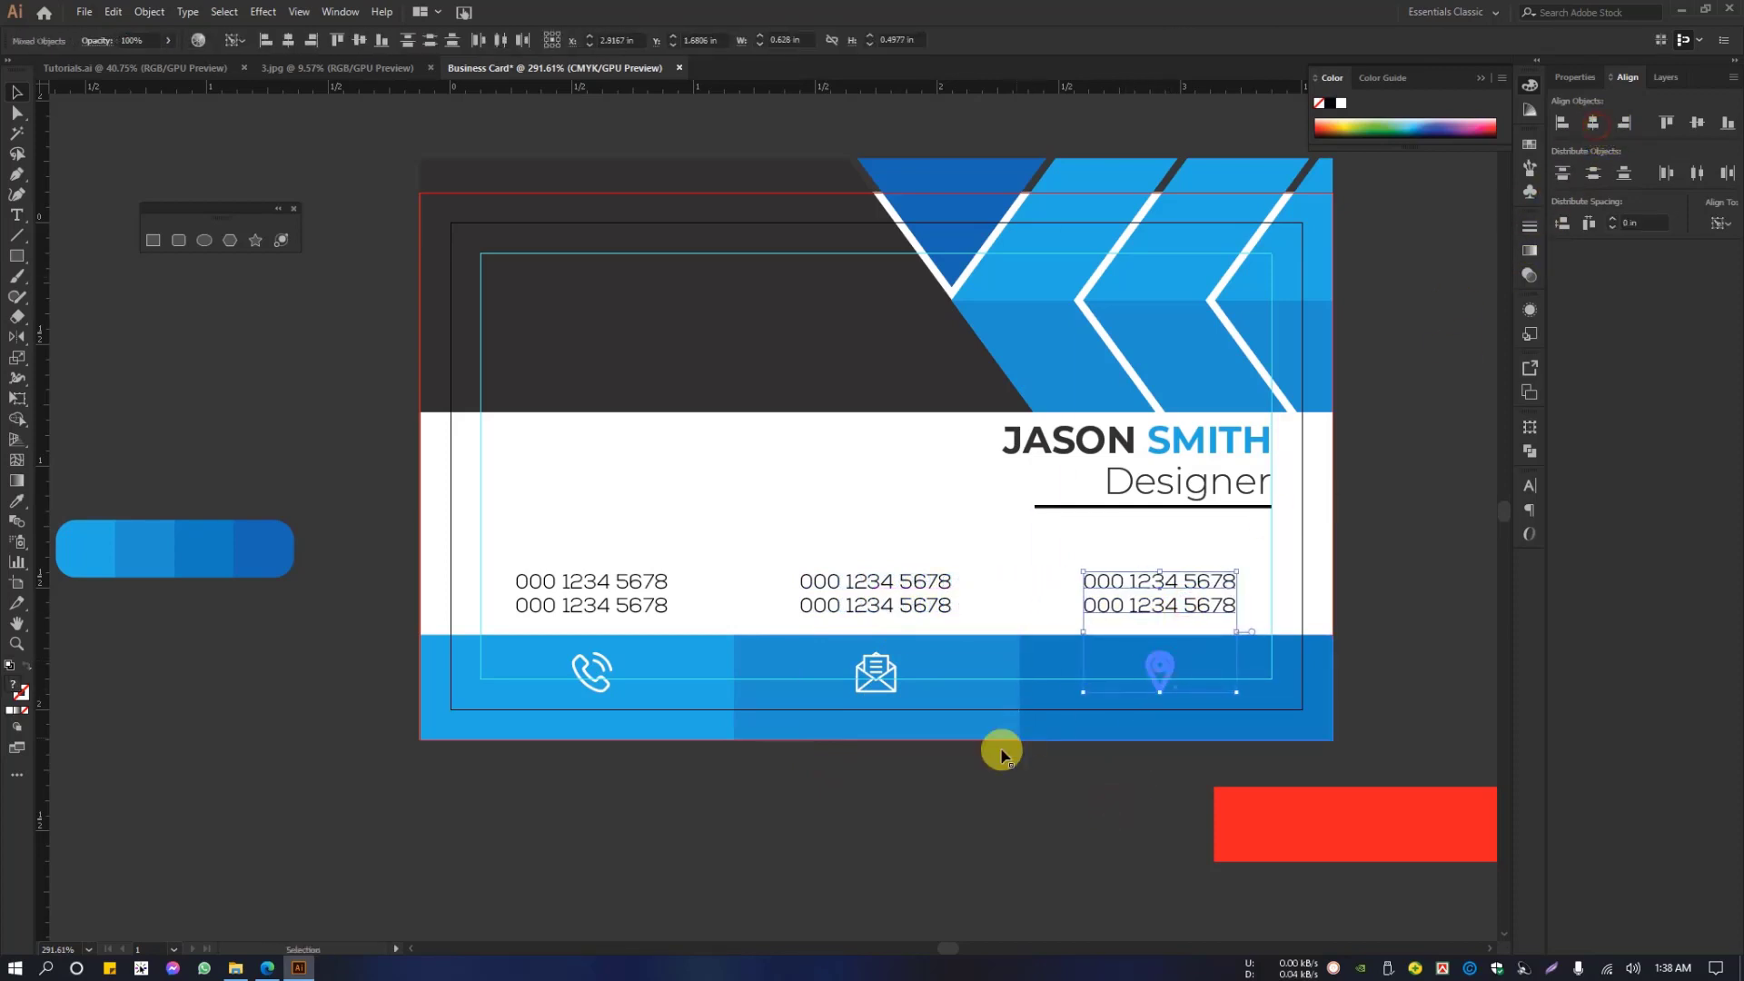
pyautogui.click(934, 779)
pyautogui.moveTo(958, 704); pyautogui.dragTo(845, 658)
pyautogui.moveTo(934, 608)
pyautogui.mouseDown()
pyautogui.moveTo(878, 682)
pyautogui.moveTo(922, 621)
pyautogui.mouseUp()
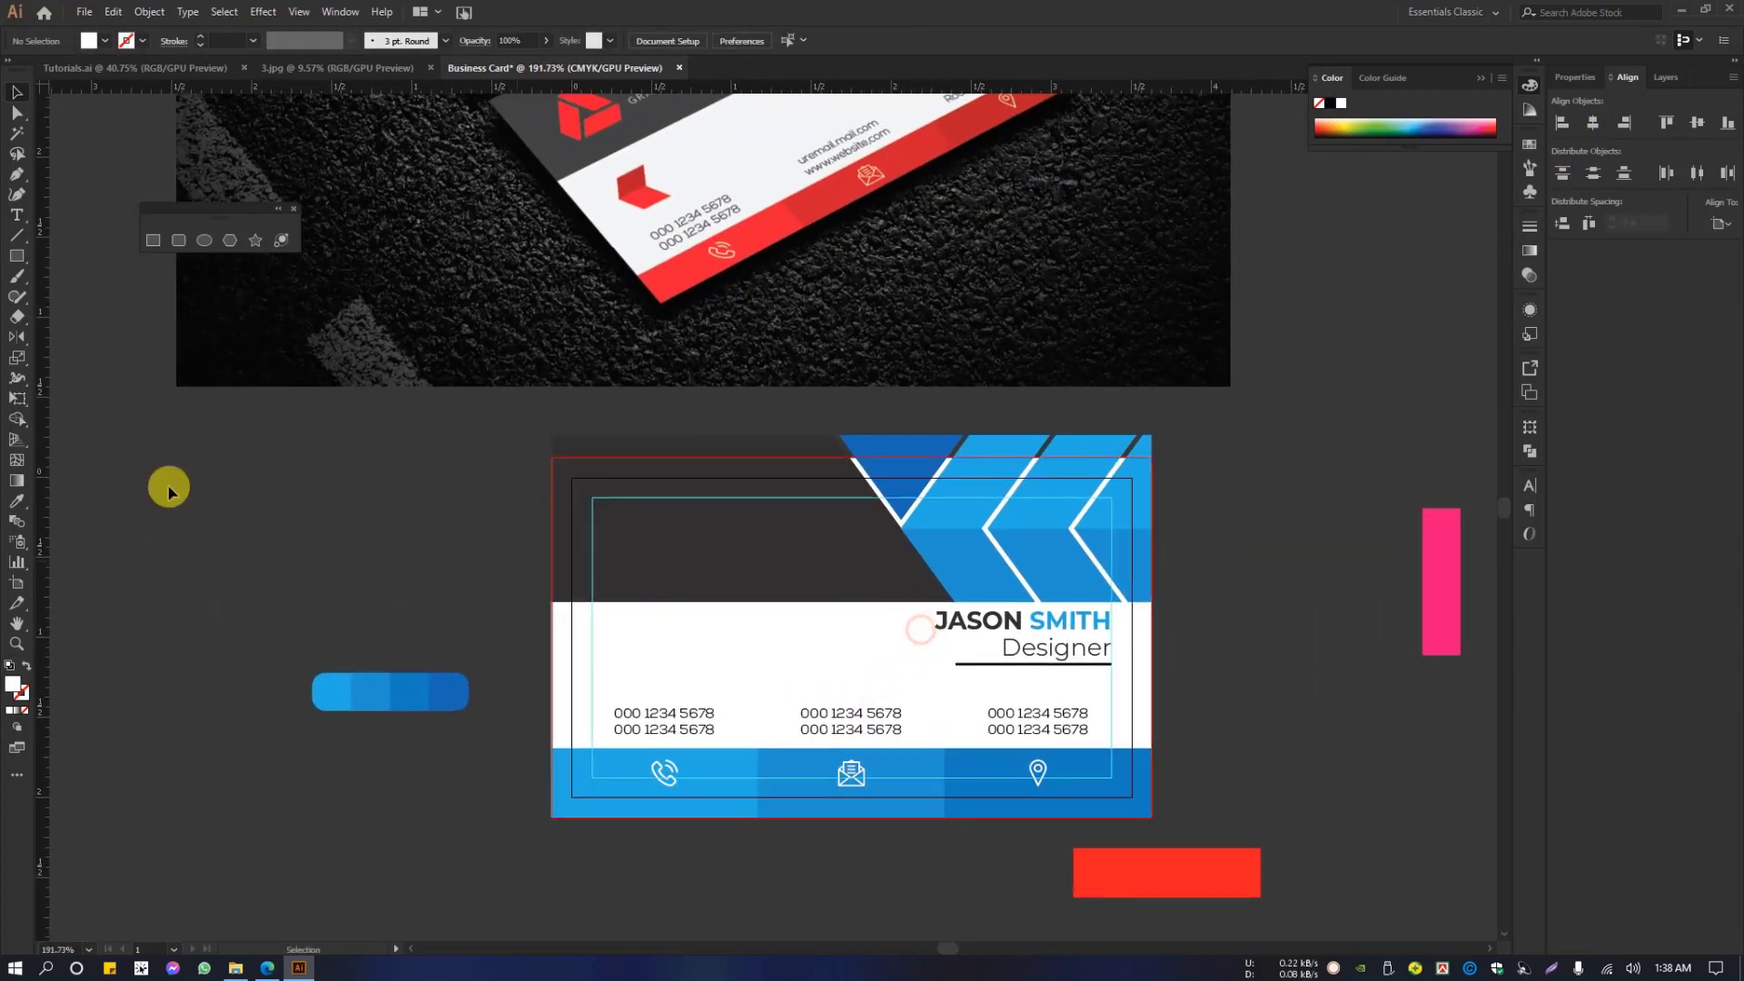
pyautogui.click(16, 215)
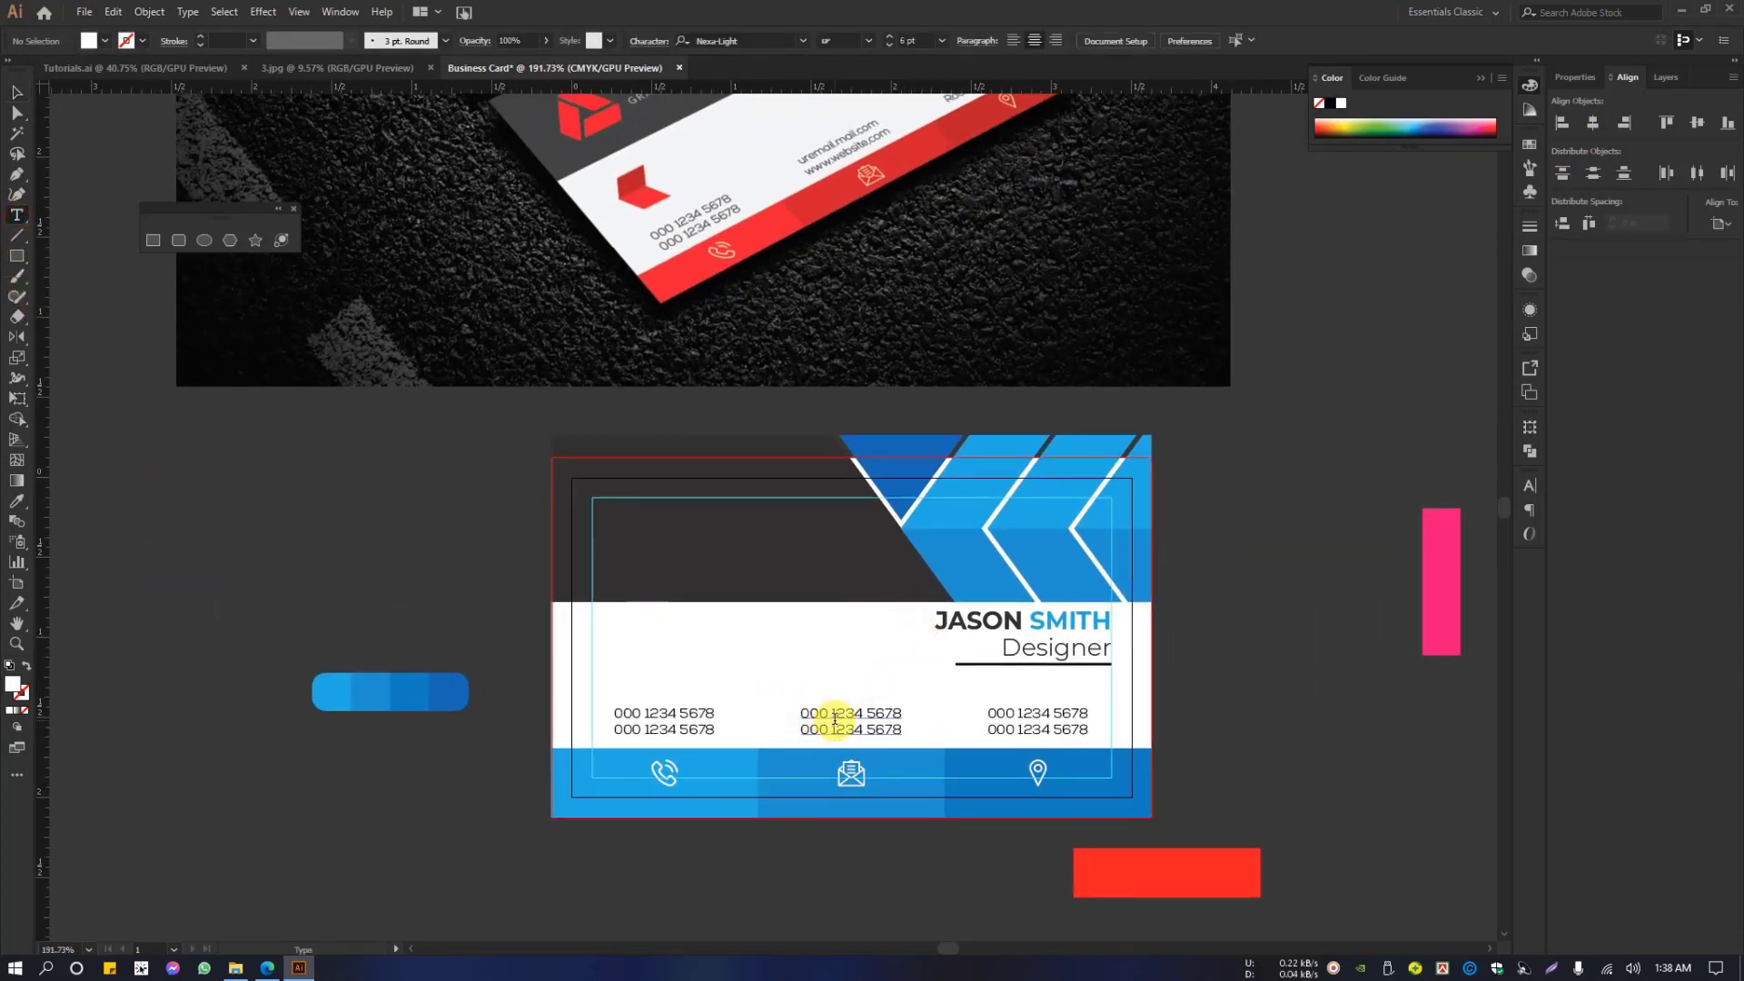
pyautogui.click(831, 713)
pyautogui.hotkey('ctrl', 'a')
pyautogui.write('ur')
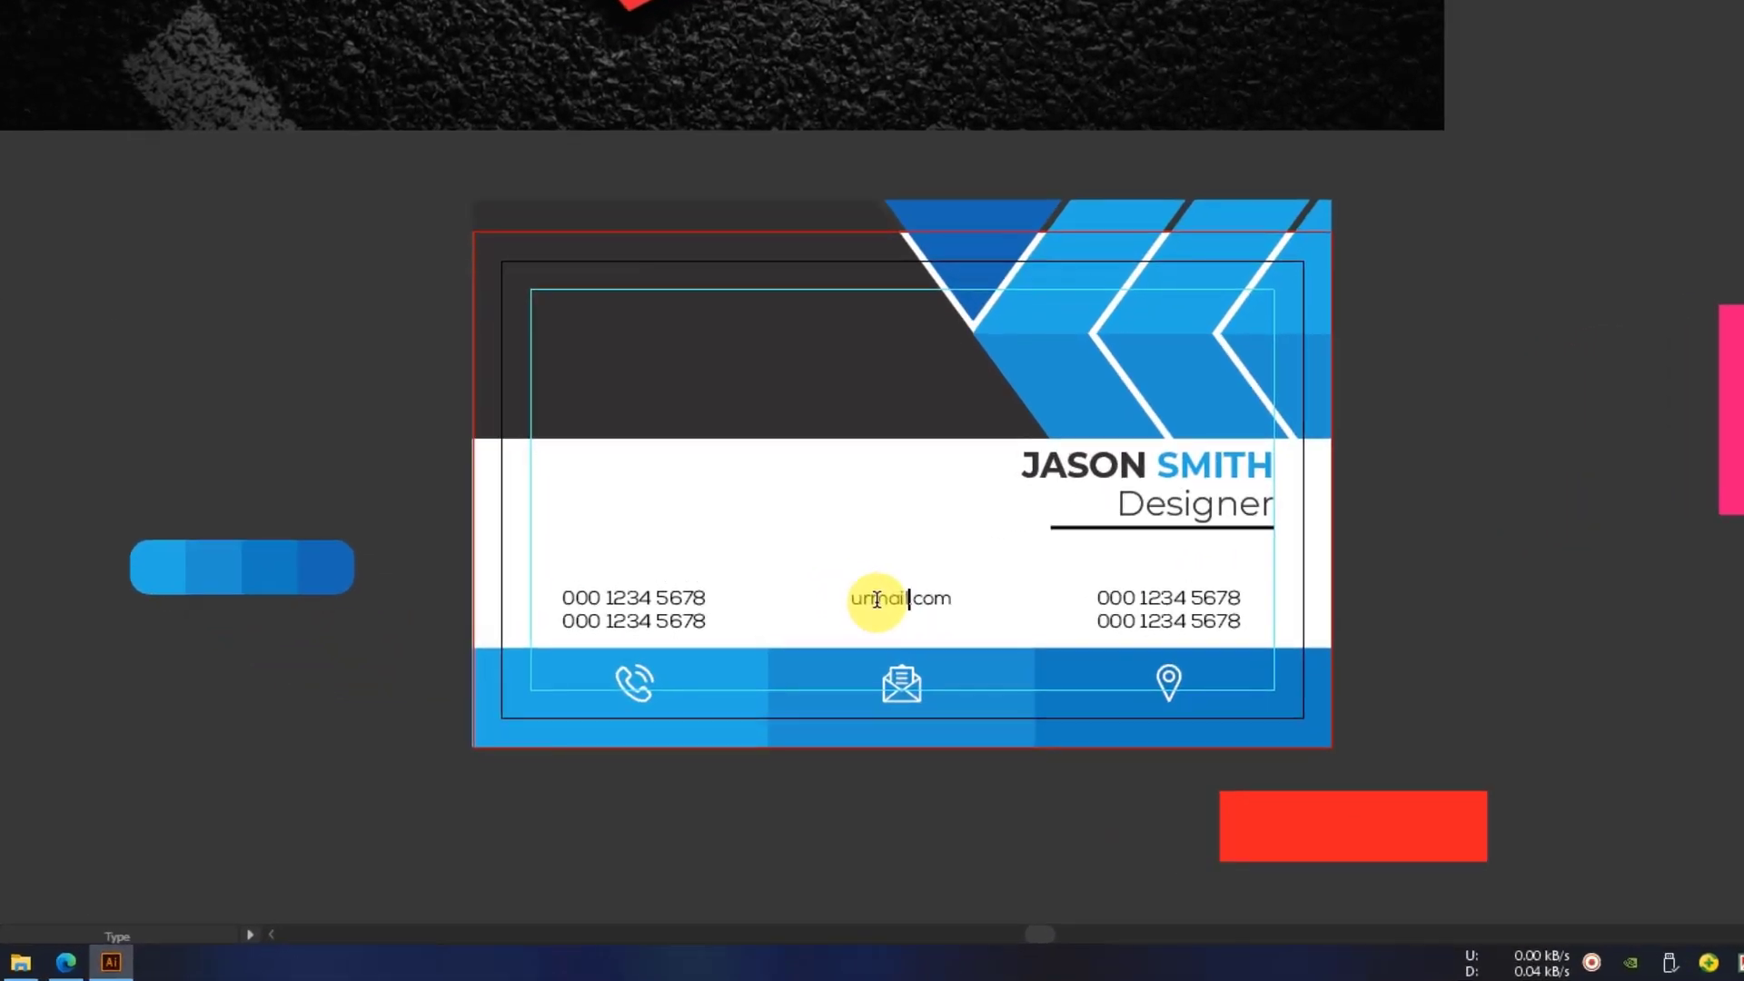
pyautogui.press('Left')
pyautogui.press('Left')
pyautogui.press('Left')
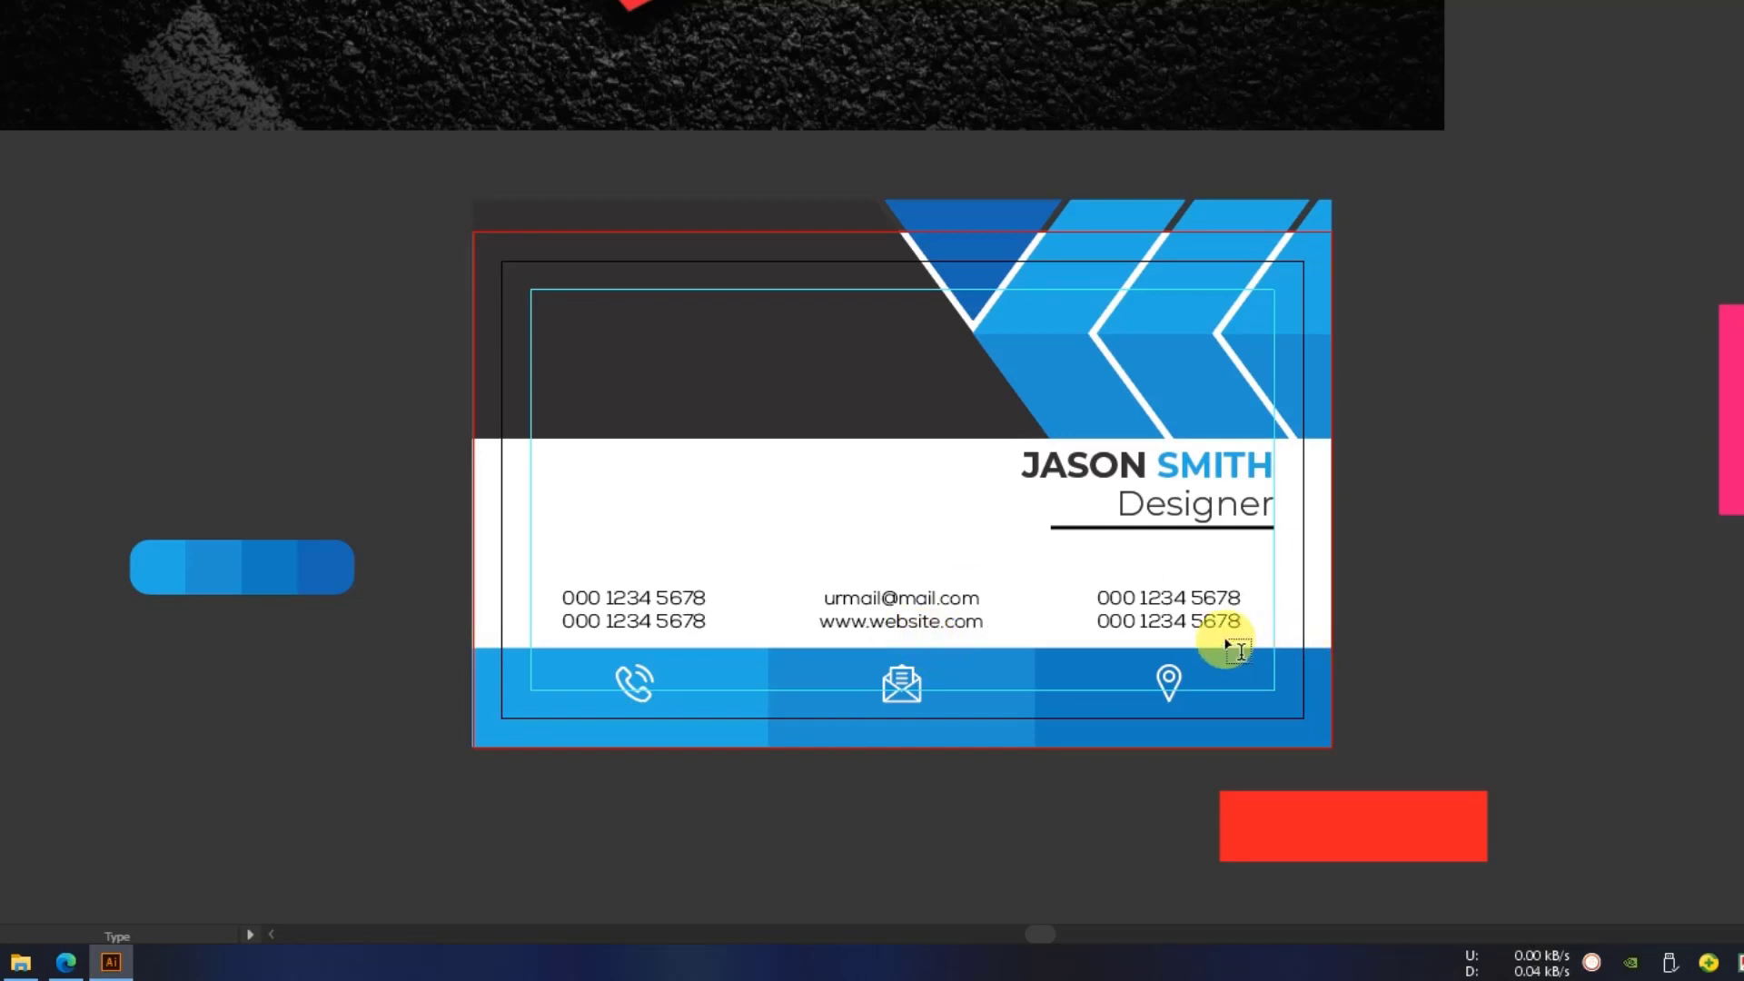
# Retype the right-hand block as a two-line placeholder address
pyautogui.click(1128, 595)
pyautogui.scroll(-3, 1171, 607)
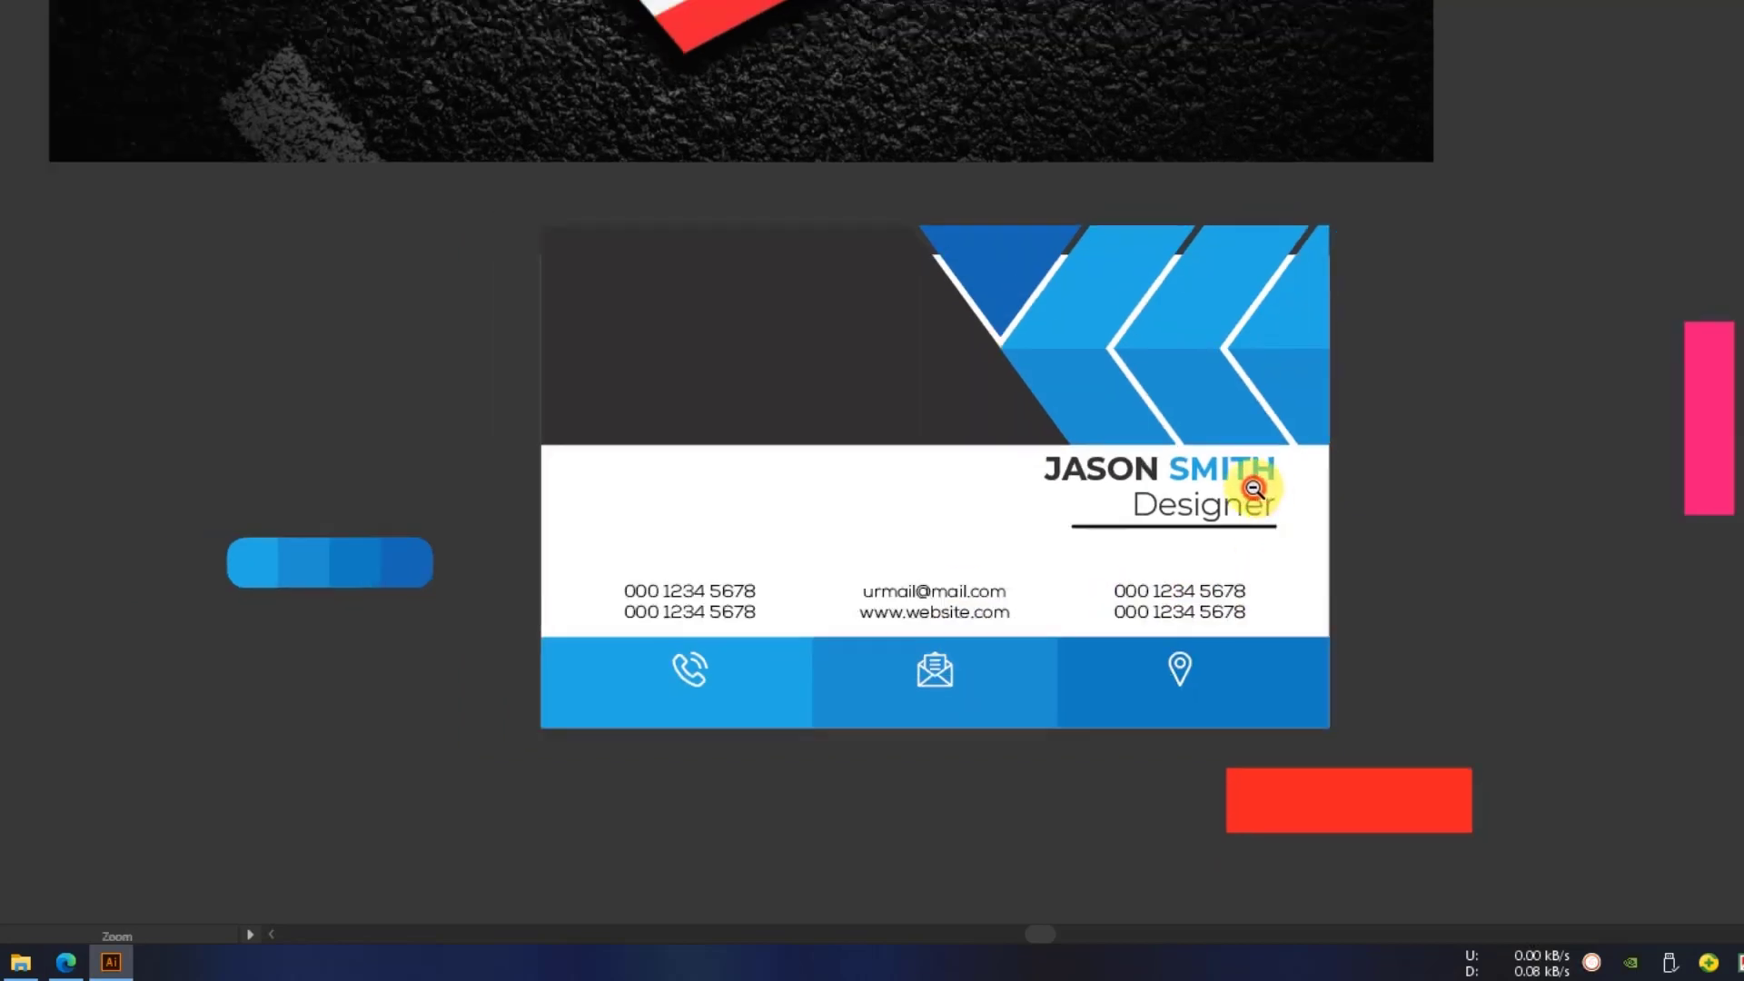
pyautogui.hotkey('ctrl', 'a')
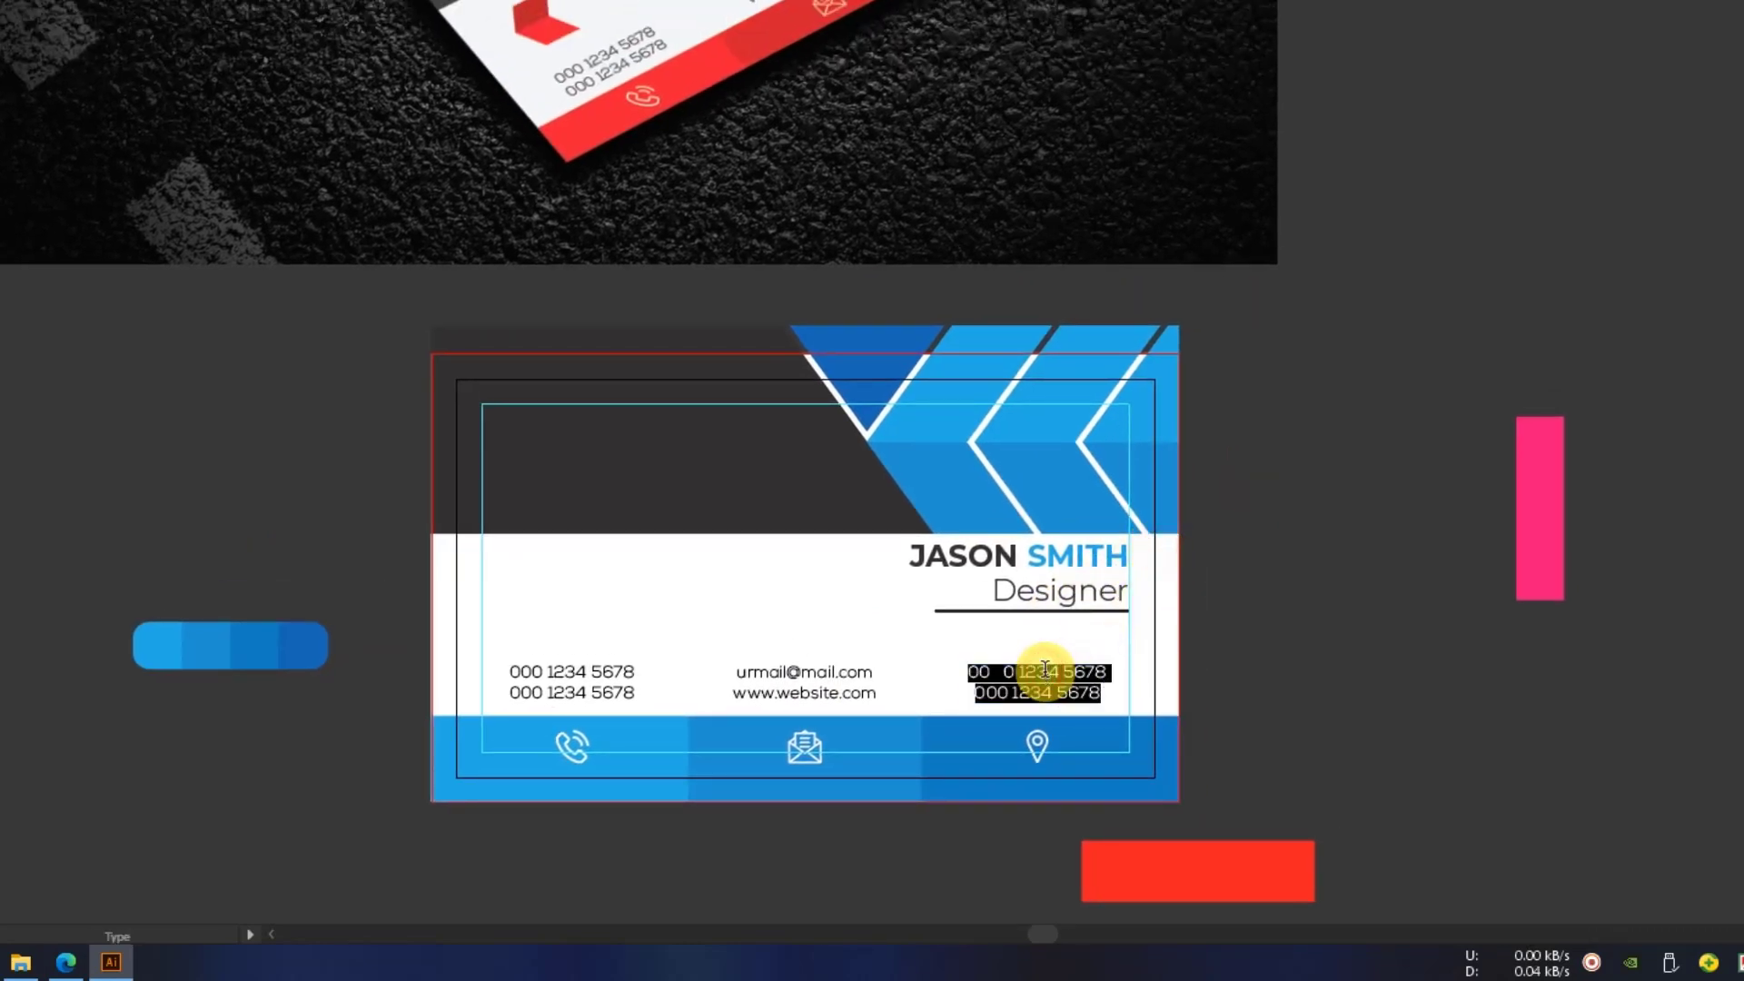
pyautogui.write('Your locaiton here')
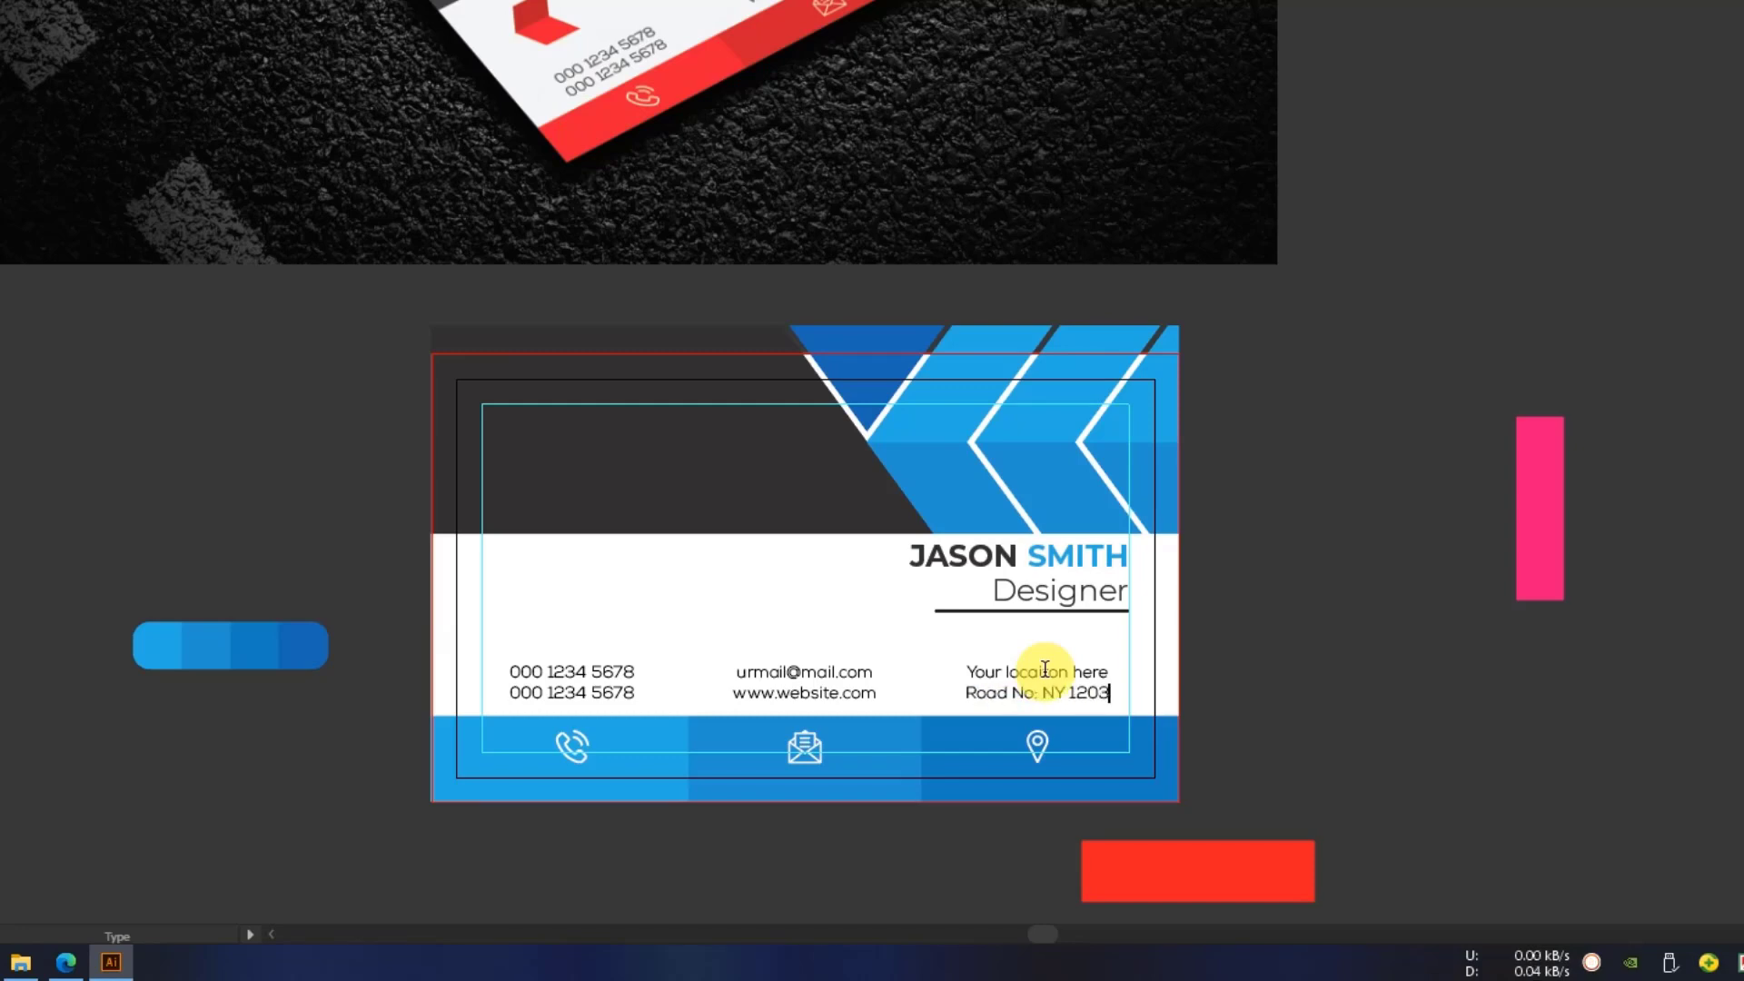
pyautogui.press('Escape')
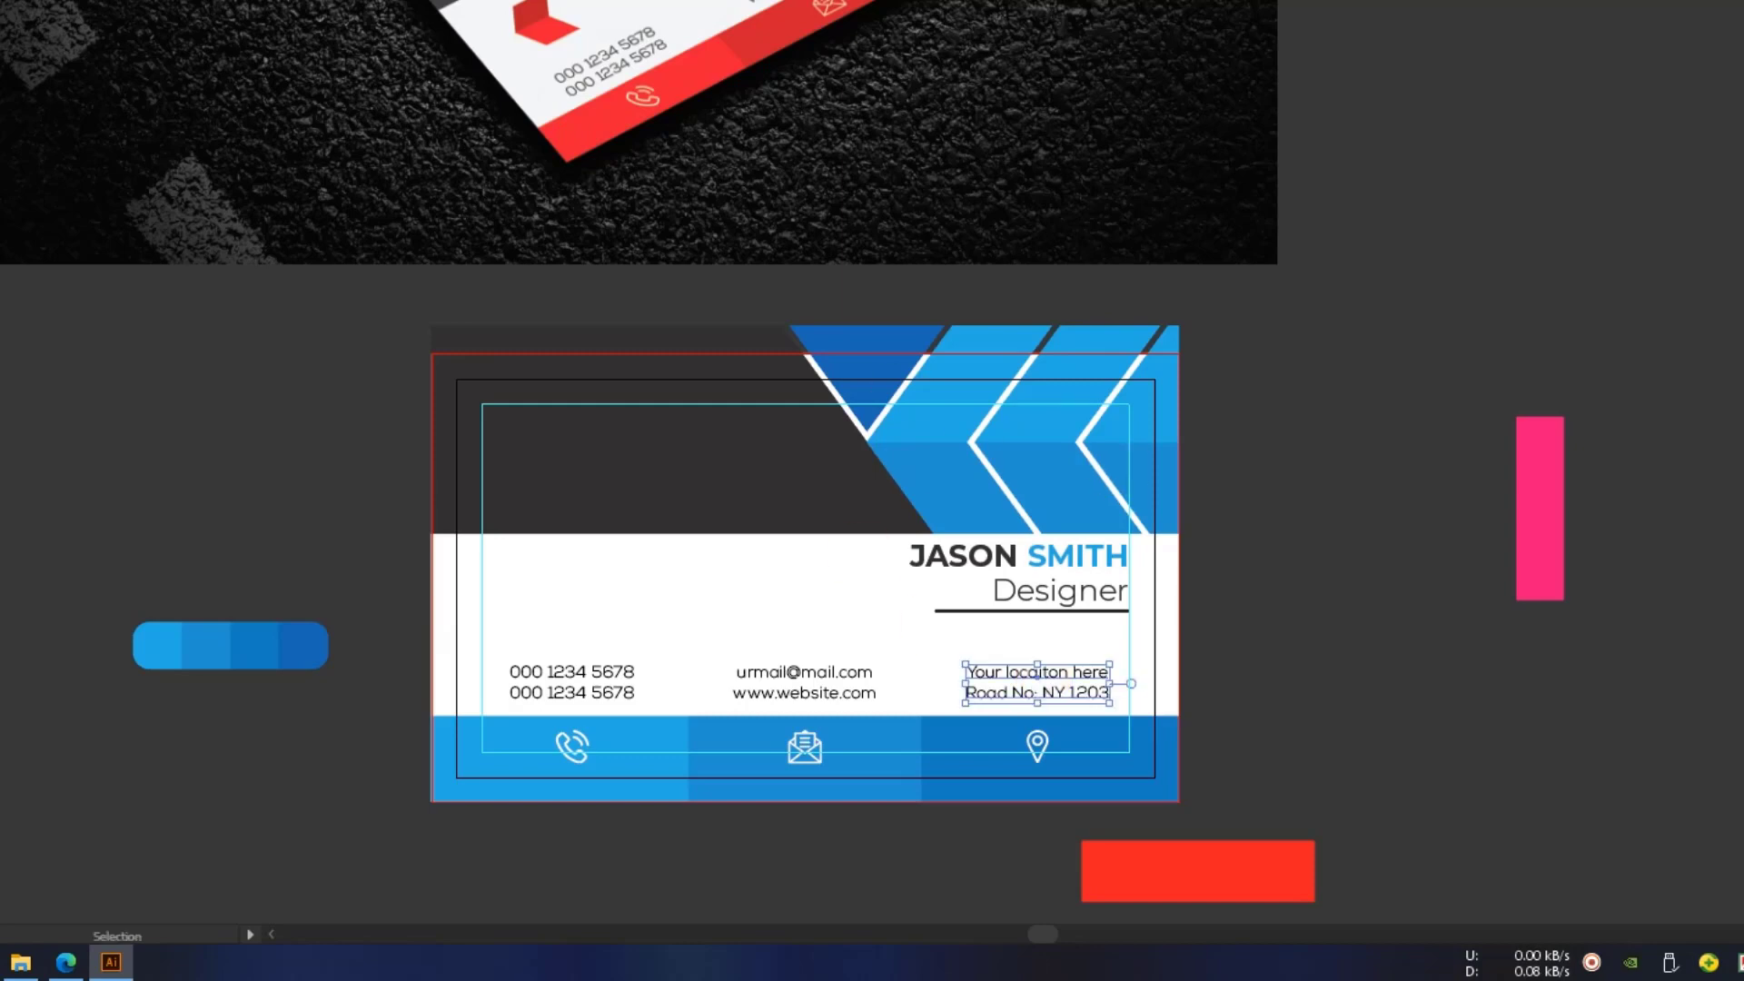
pyautogui.scroll(2, 864, 440)
pyautogui.scroll(-2, 902, 479)
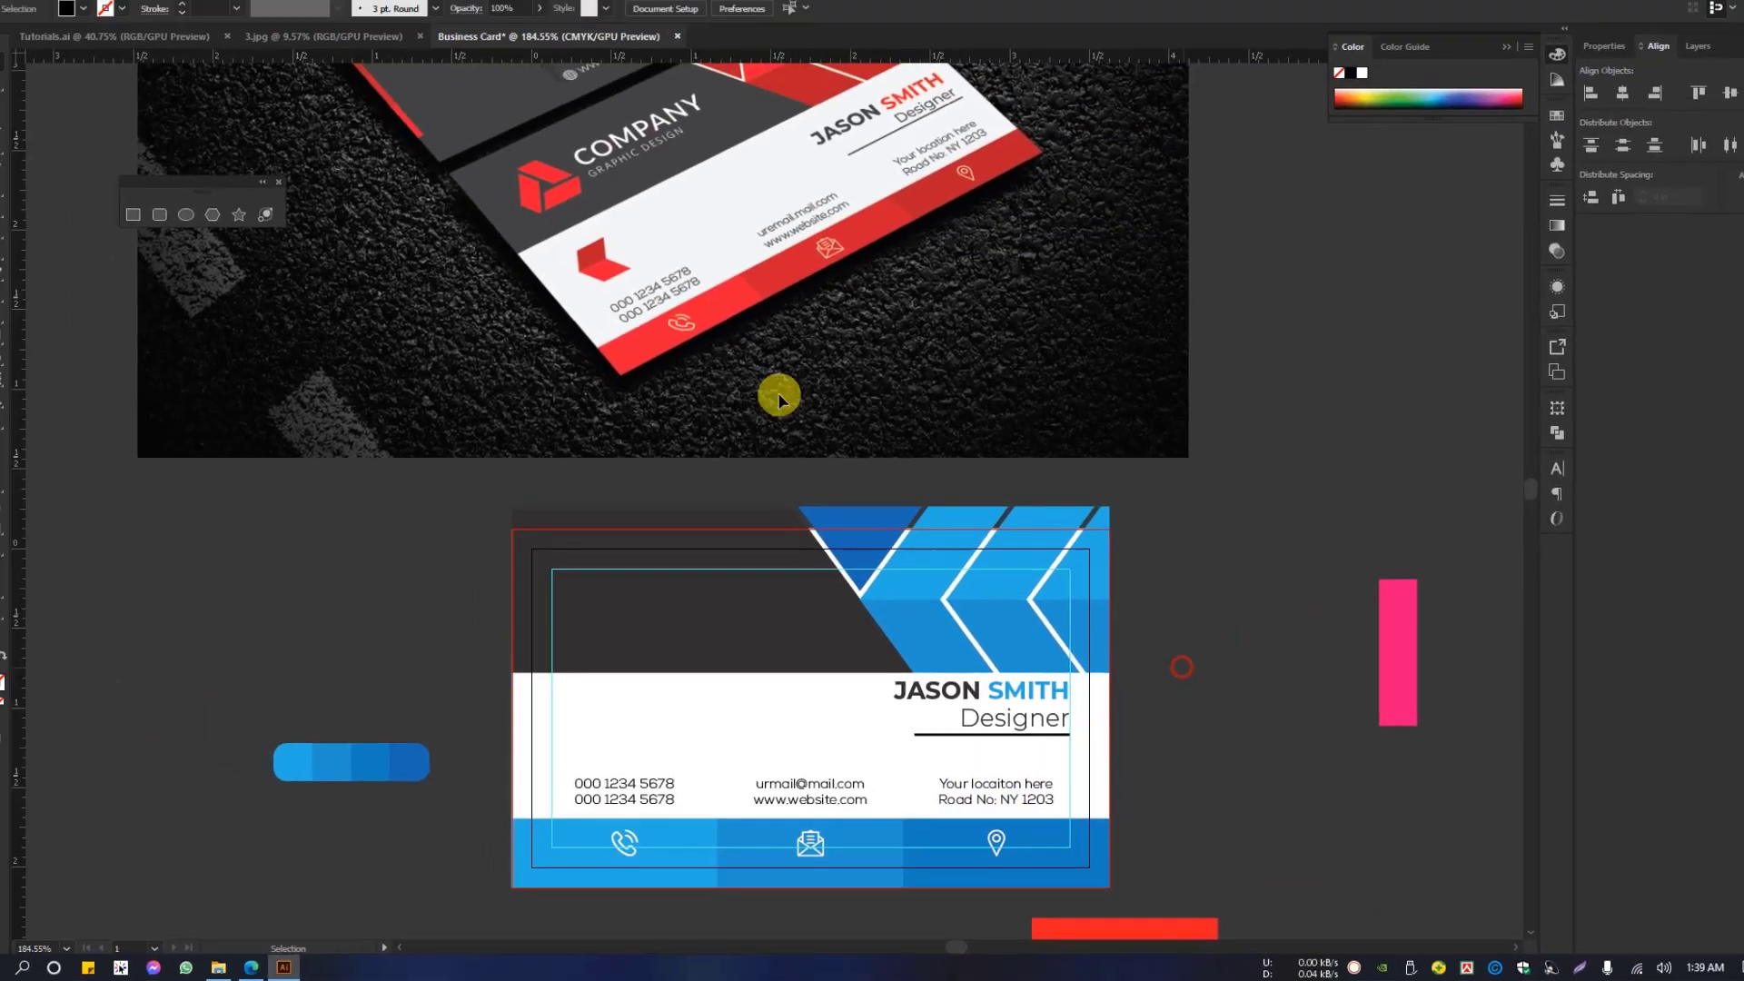
pyautogui.hotkey('ctrl', 'shift', 'a')
pyautogui.scroll(-1, 859, 549)
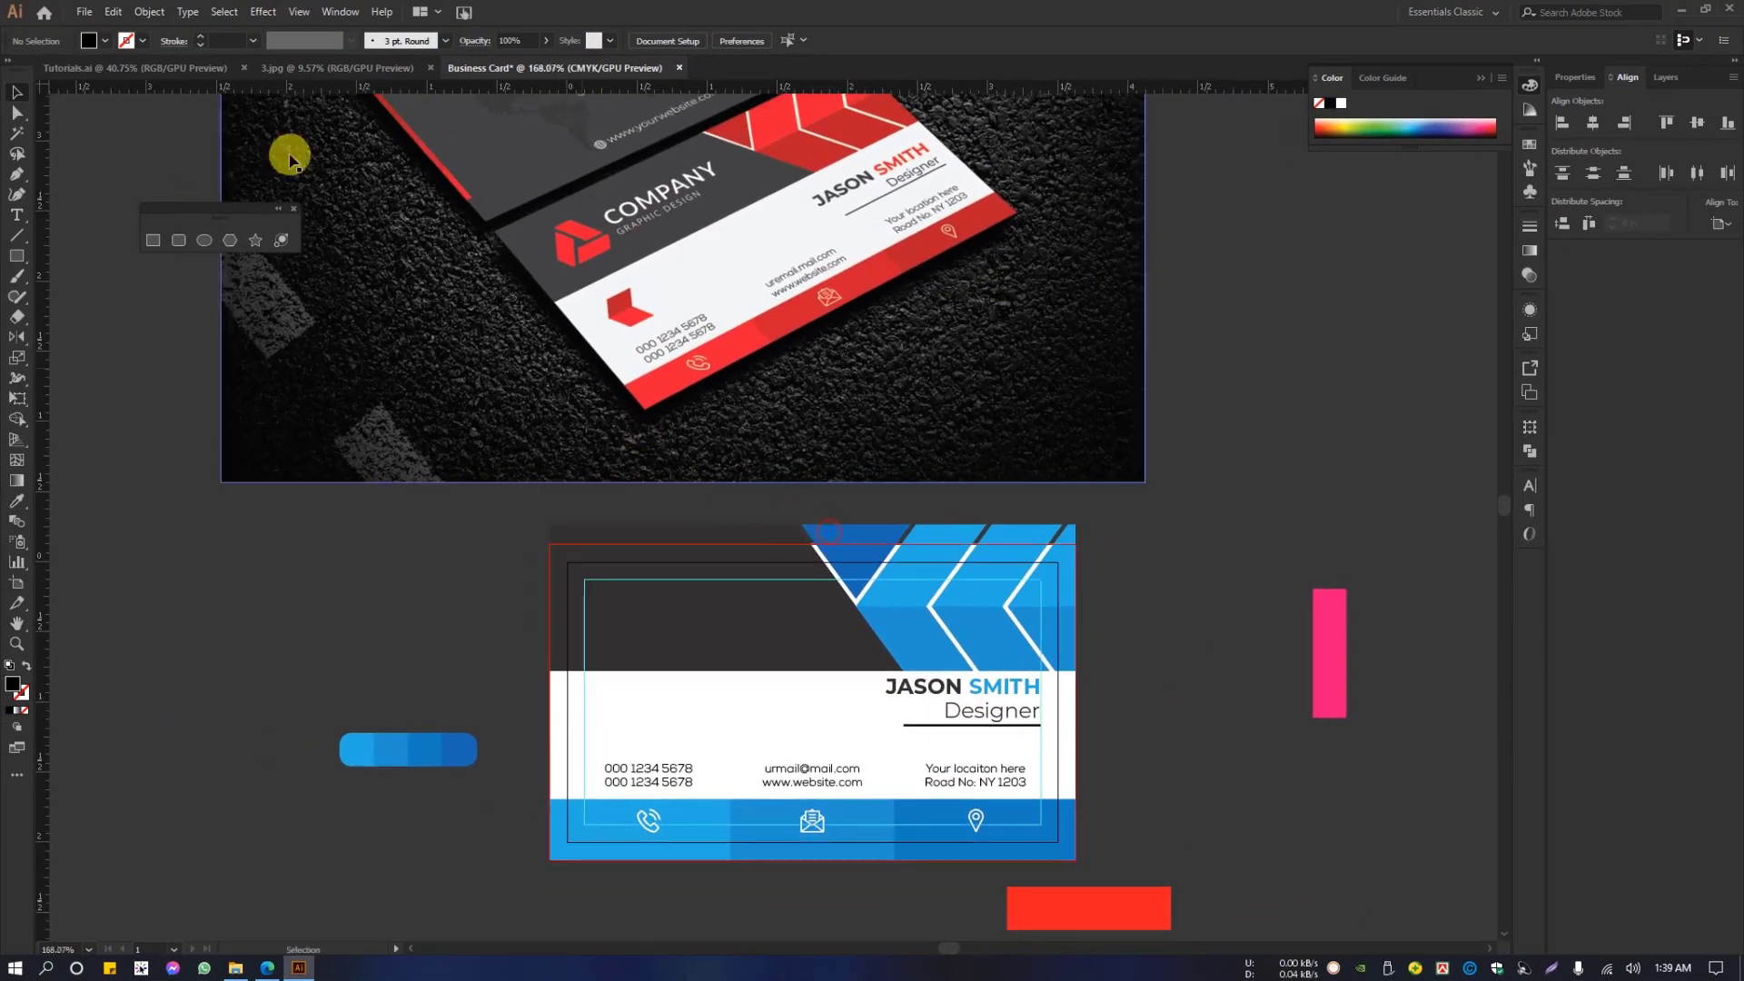
# Copy the blue triangle logo from Tutorials.ai and paste it onto the card's dark upper-left panel
pyautogui.click(171, 68)
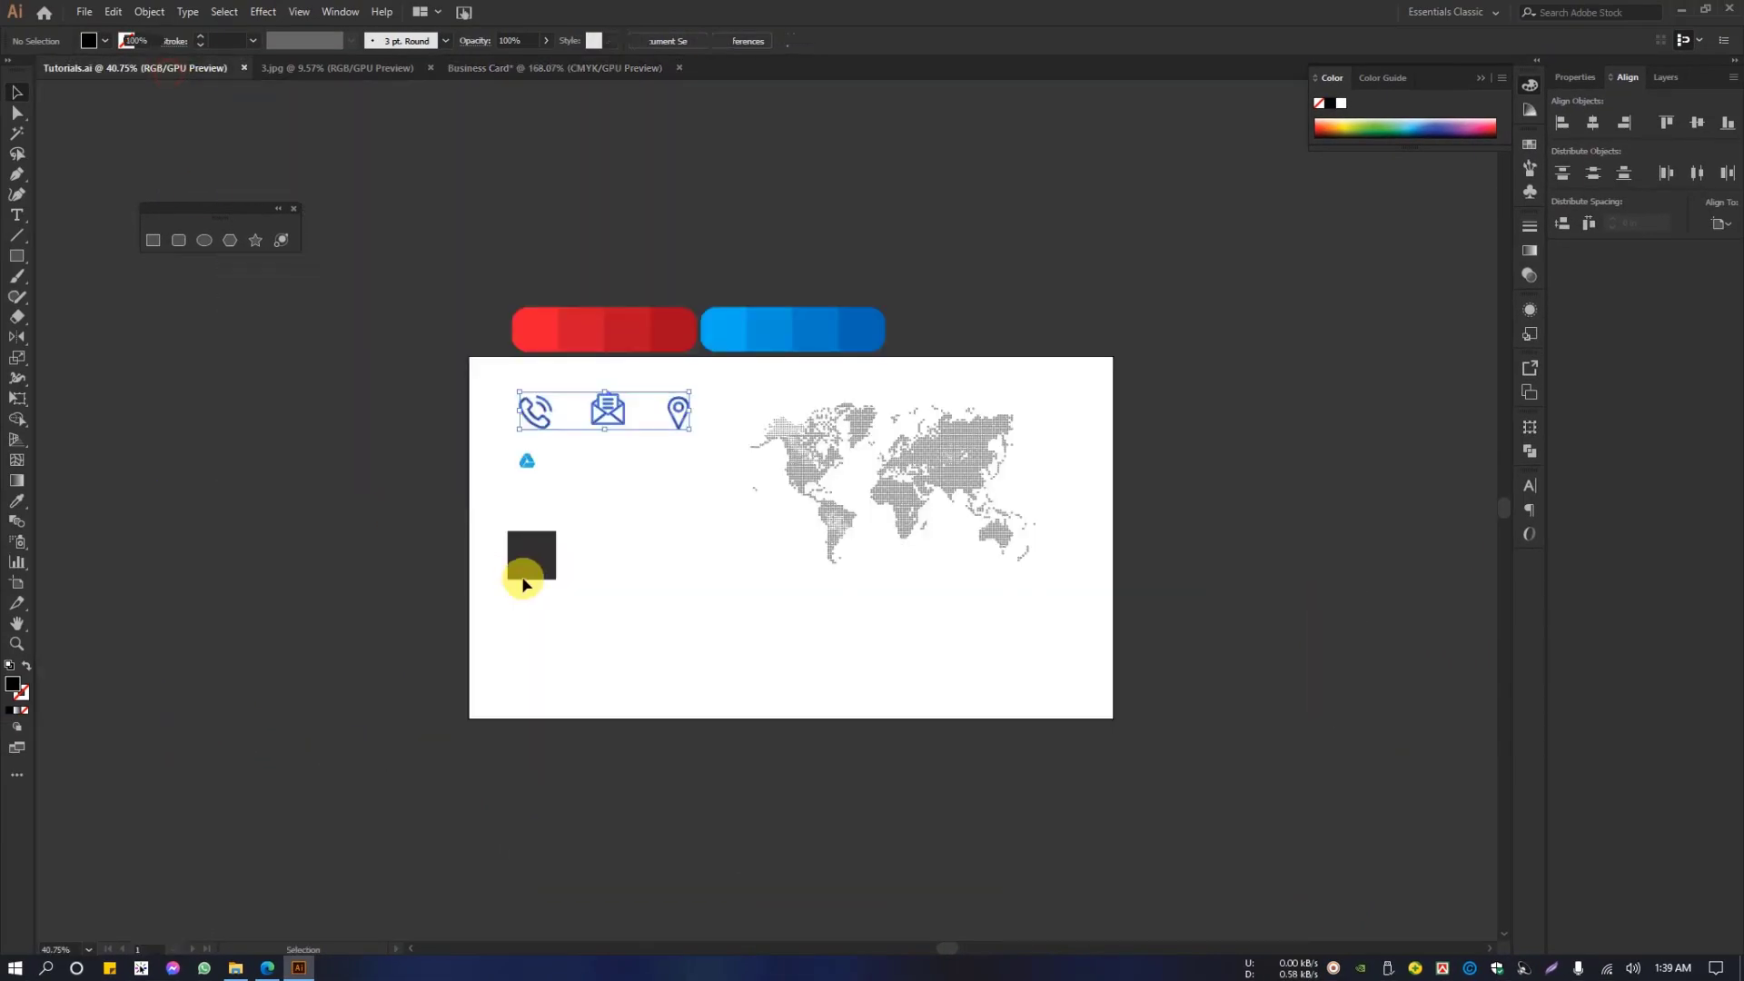
pyautogui.click(527, 460)
pyautogui.hotkey('ctrl', 'c')
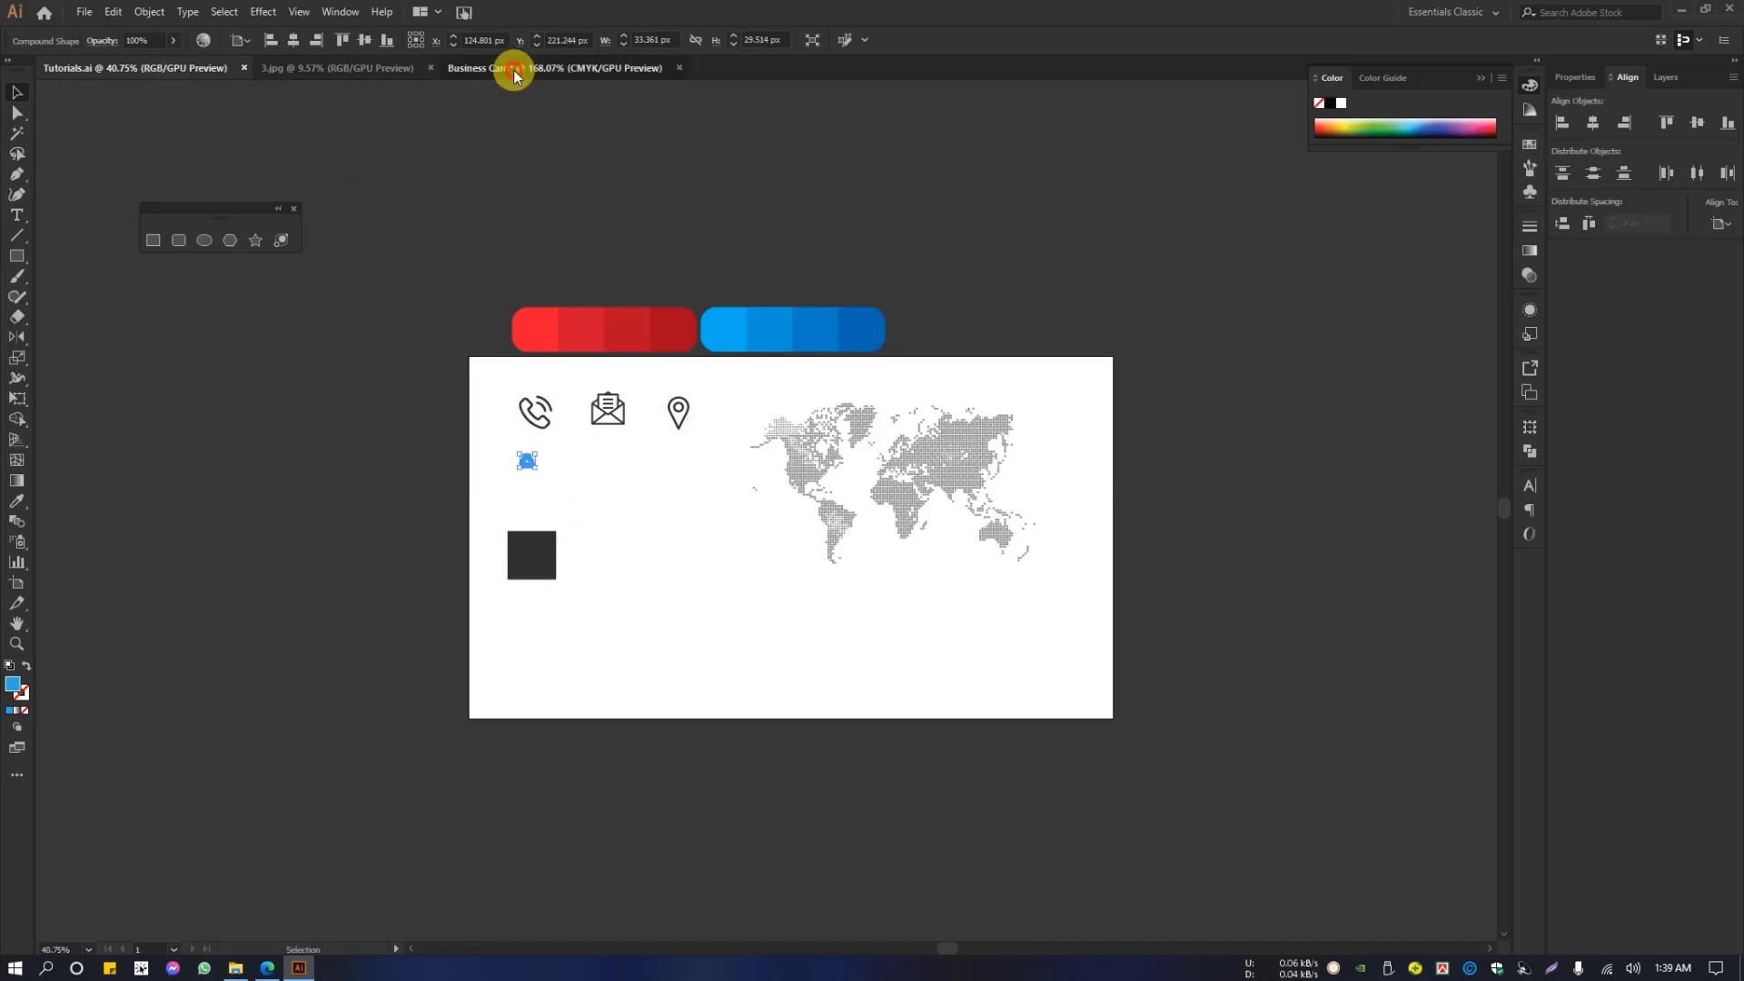
pyautogui.click(510, 68)
pyautogui.hotkey('ctrl', 'v')
pyautogui.moveTo(782, 523)
pyautogui.mouseDown()
pyautogui.moveTo(720, 556)
pyautogui.moveTo(674, 617)
pyautogui.moveTo(669, 663)
pyautogui.moveTo(775, 549)
pyautogui.moveTo(624, 571)
pyautogui.moveTo(763, 517)
pyautogui.mouseUp()
pyautogui.click(723, 657)
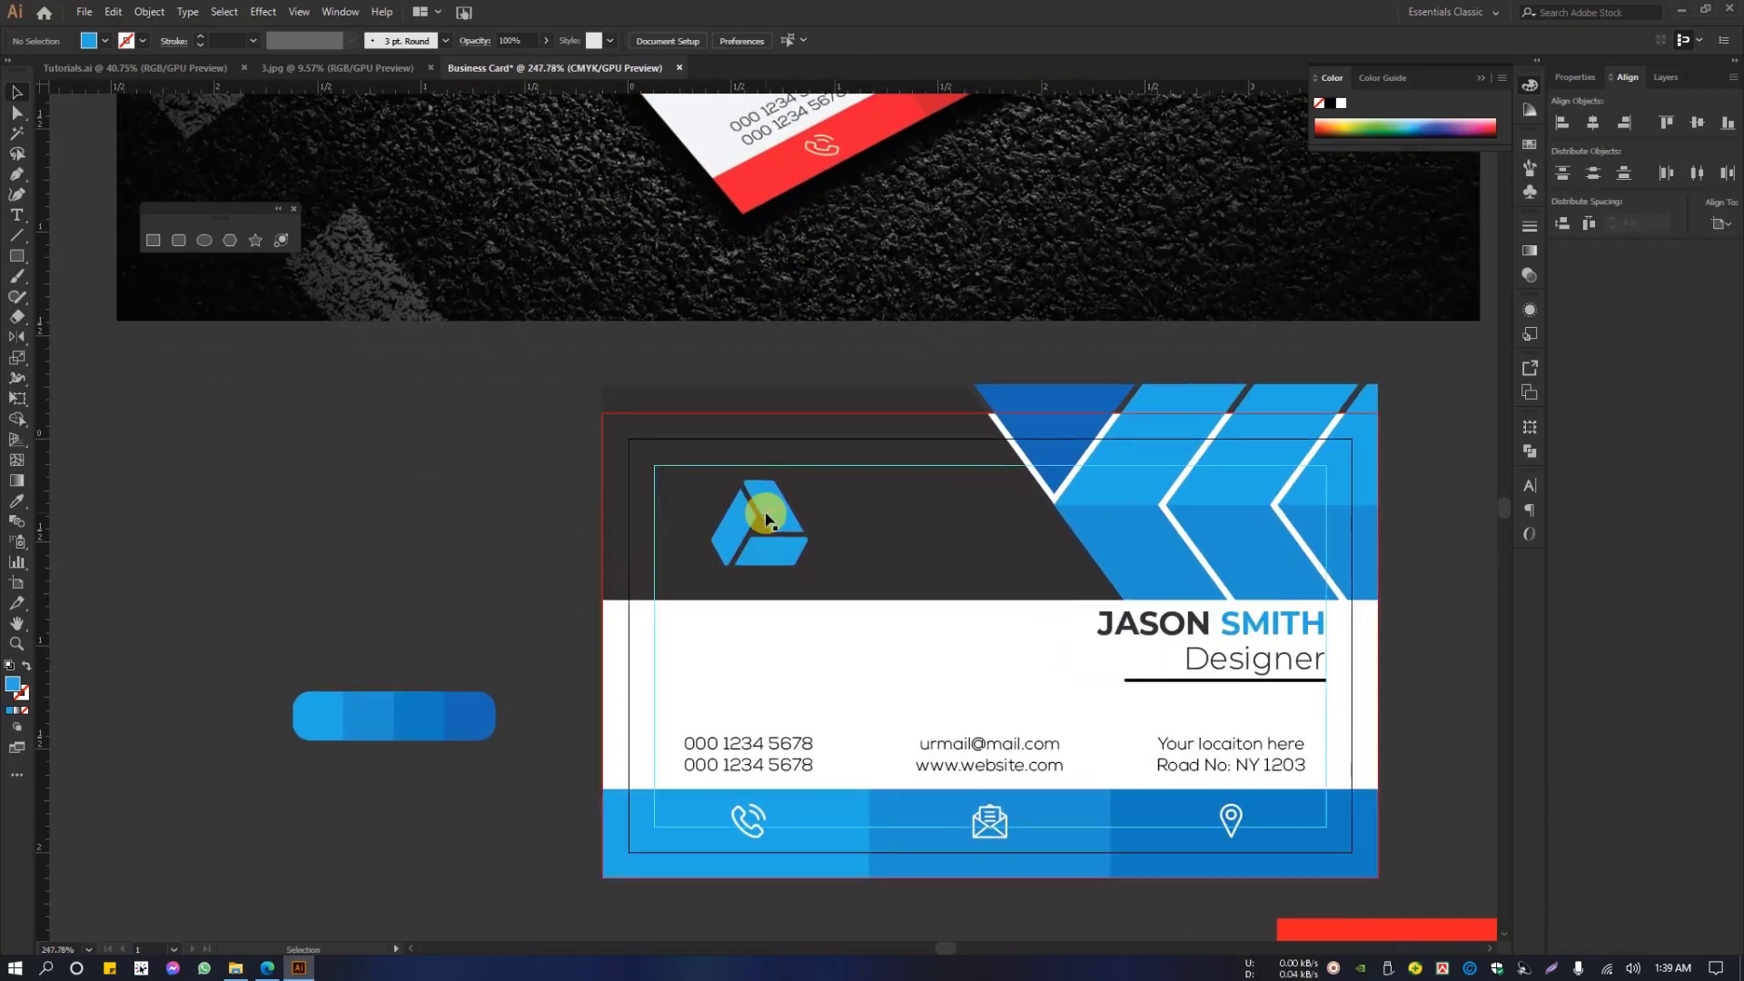
# Duplicate the JASON SMITH / Designer text, left-align it, and place it beside the logo
pyautogui.press('v')
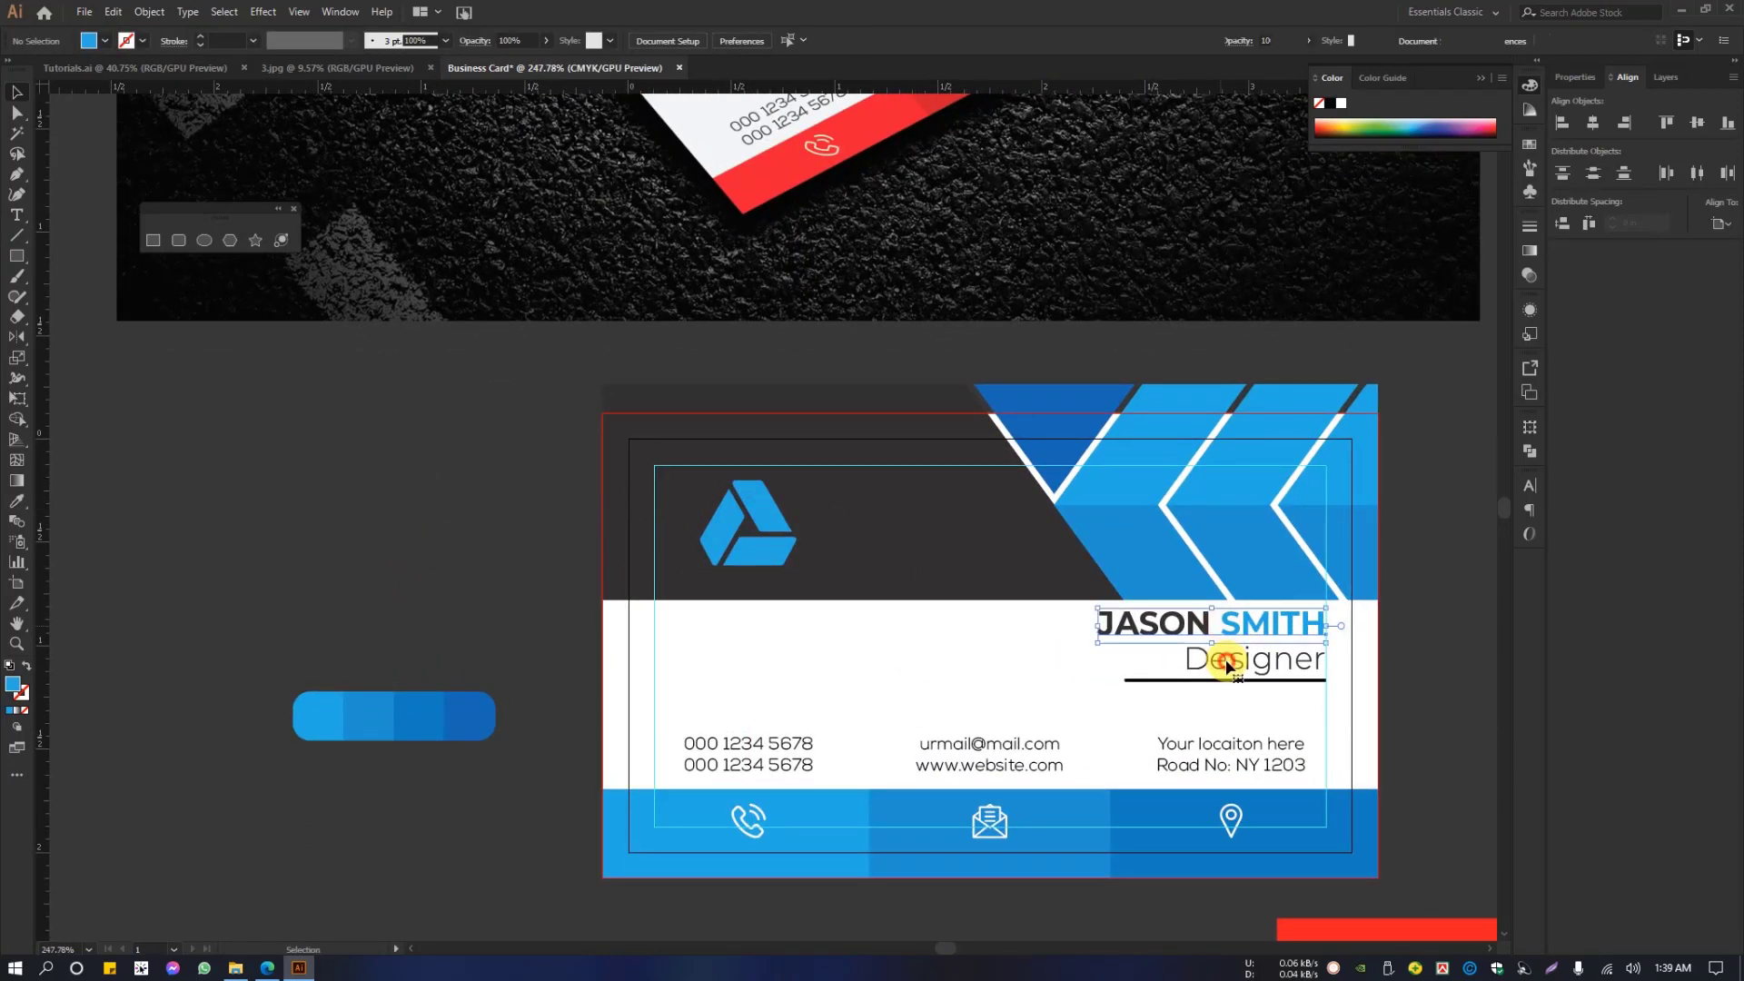
pyautogui.click(1217, 656)
pyautogui.keyDown('shift'); pyautogui.click(1225, 626); pyautogui.keyUp('shift')
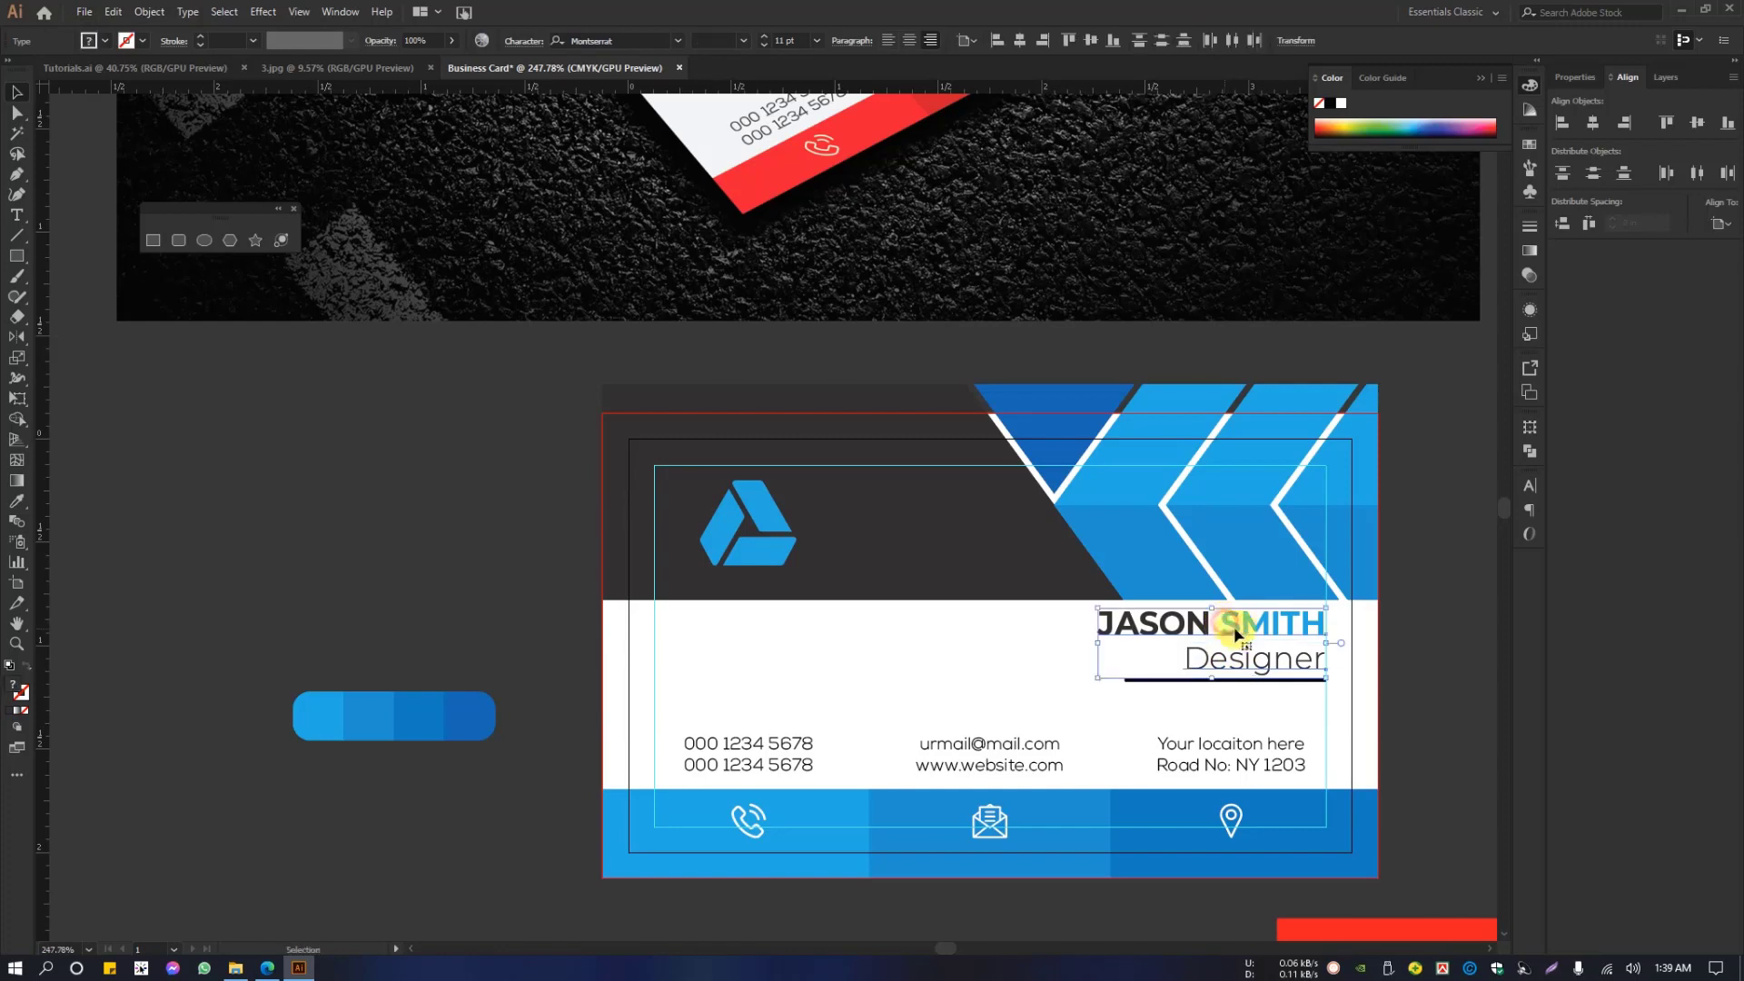
pyautogui.moveTo(1225, 627); pyautogui.dragTo(481, 531)
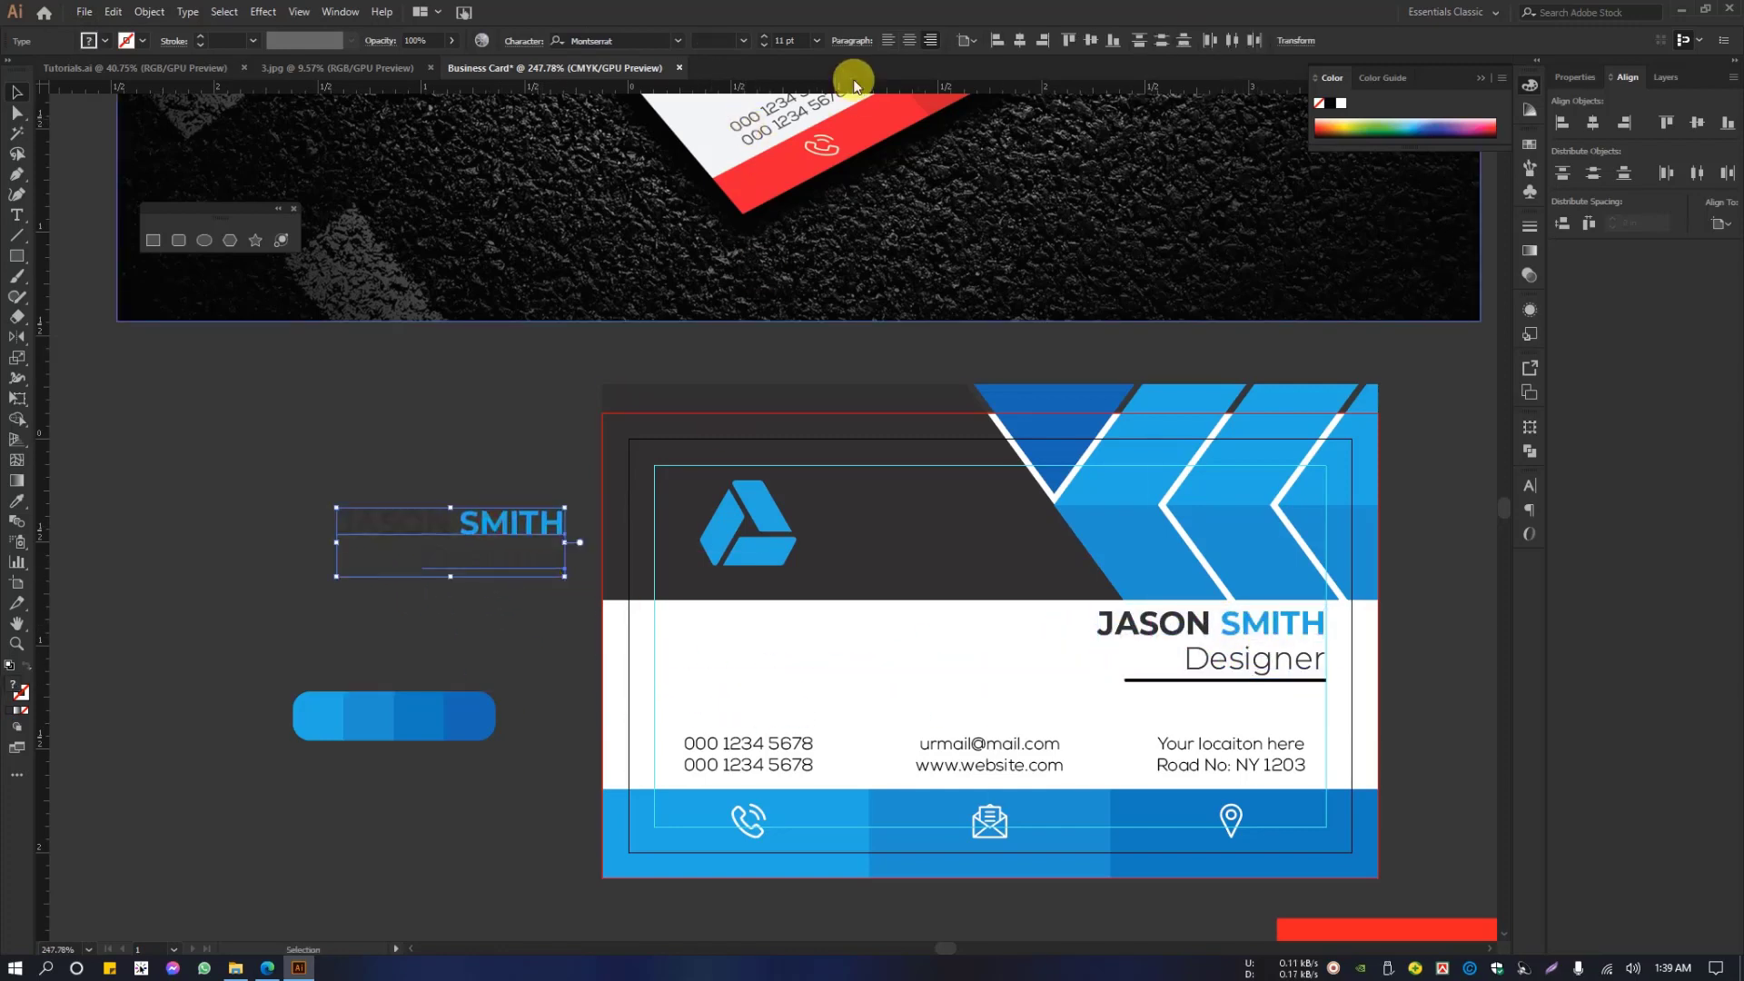
pyautogui.click(886, 41)
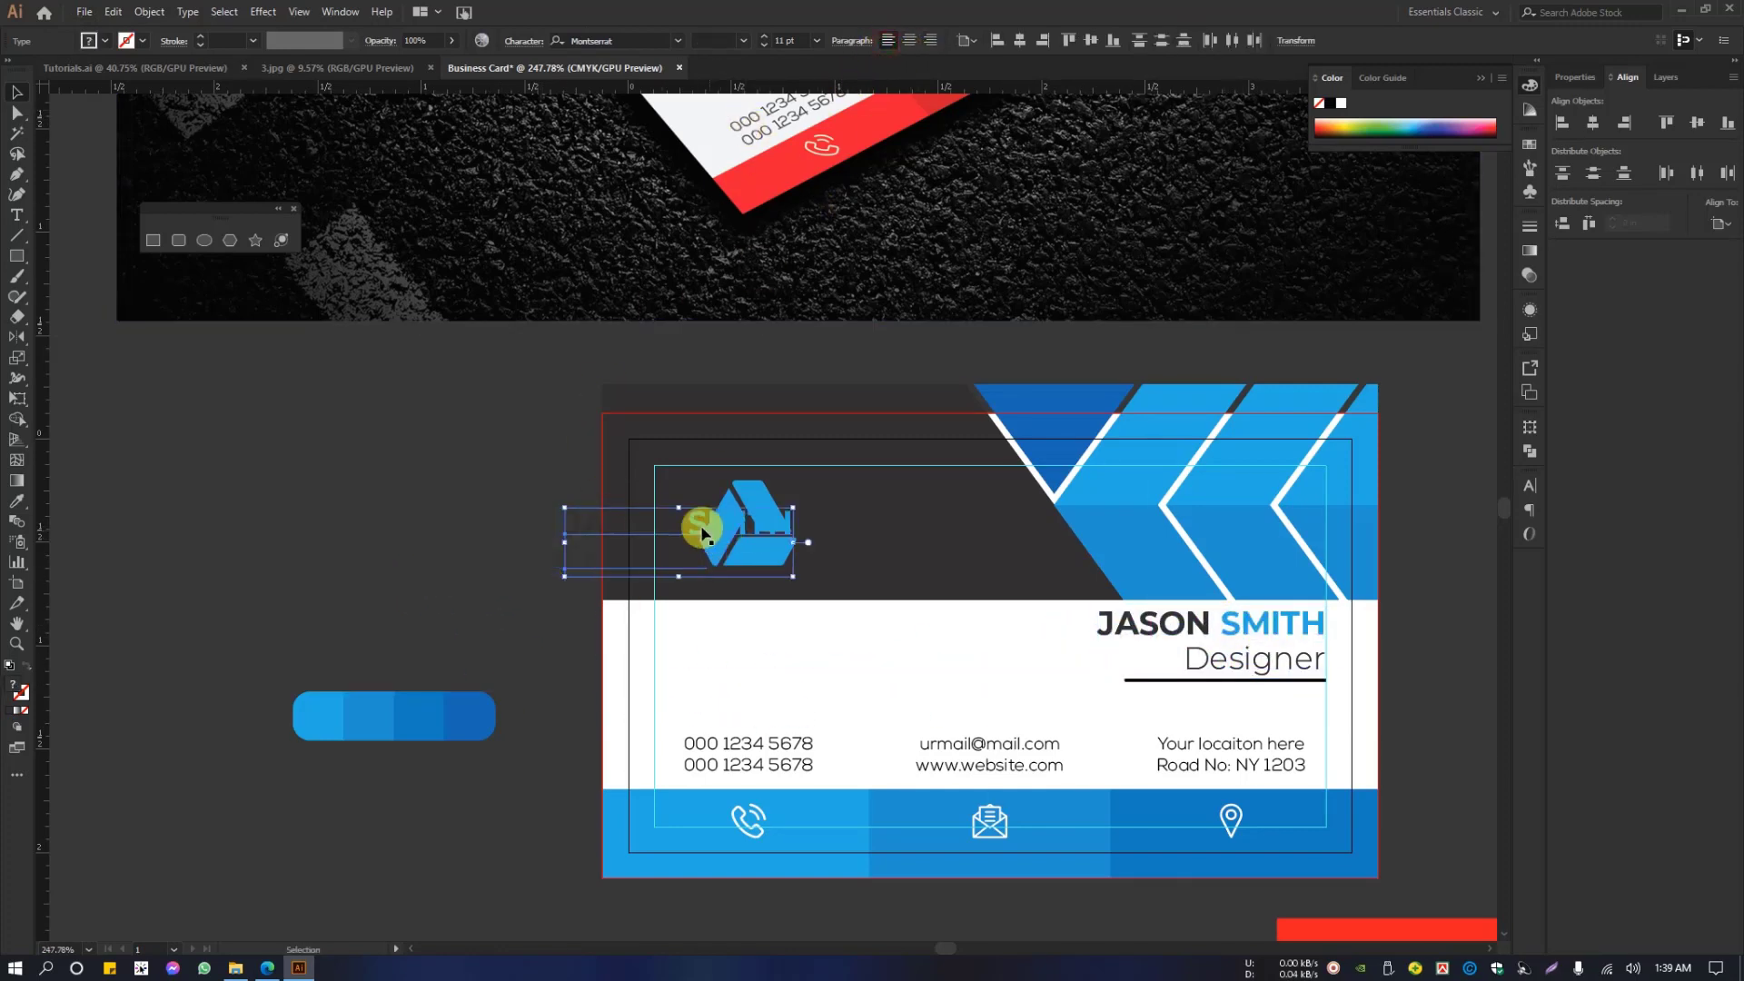
pyautogui.moveTo(711, 518); pyautogui.dragTo(885, 505)
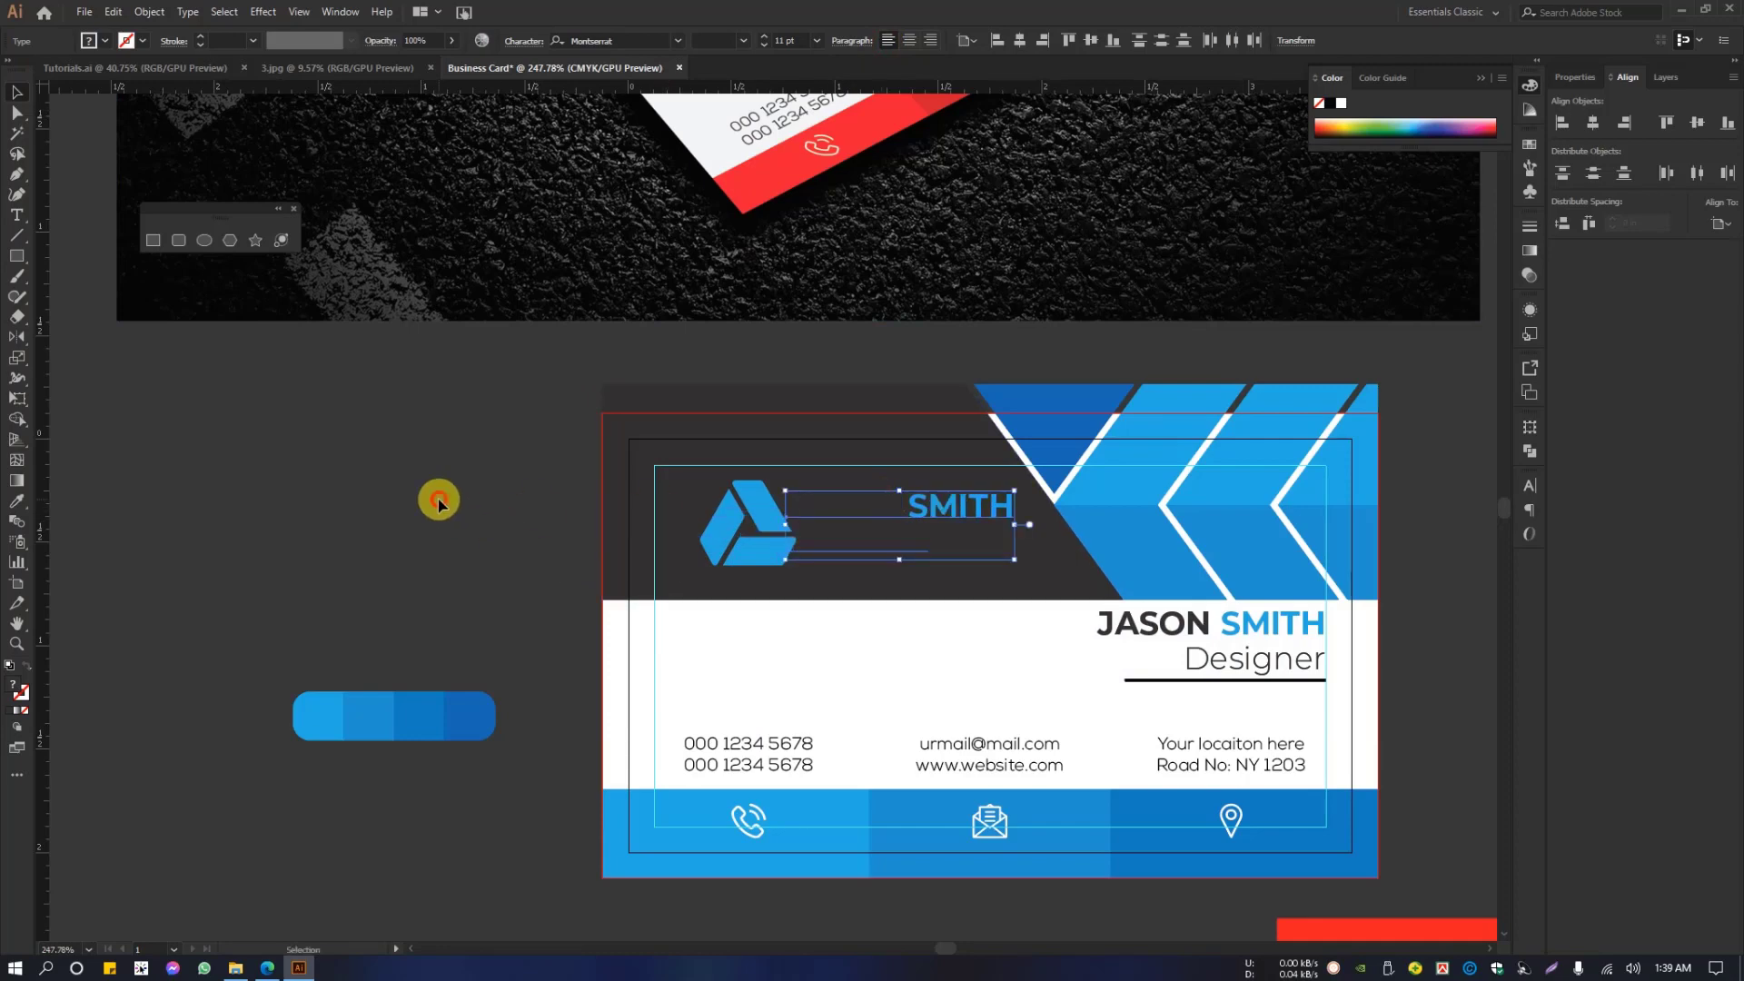
# Turn the duplicated name block white with the Eyedropper
pyautogui.click(439, 498)
pyautogui.click(888, 516)
pyautogui.scroll(-1, 981, 455)
pyautogui.scroll(2, 946, 455)
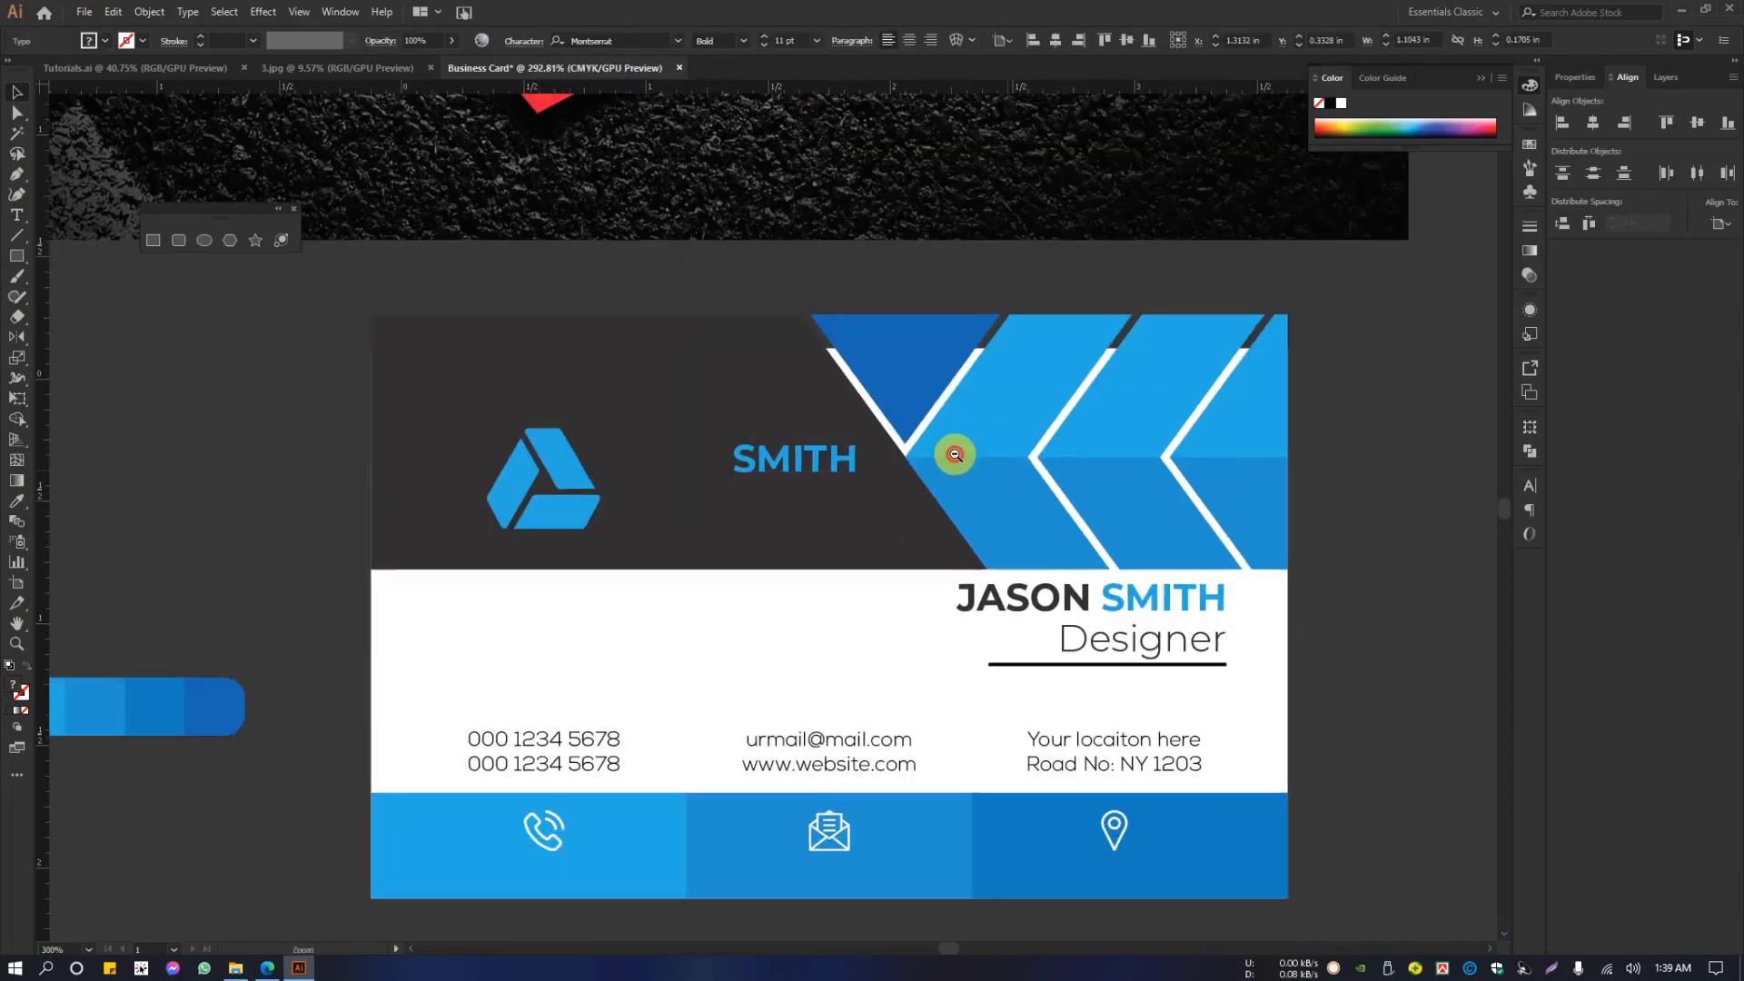
pyautogui.scroll(-3, 875, 487)
pyautogui.scroll(1, 838, 538)
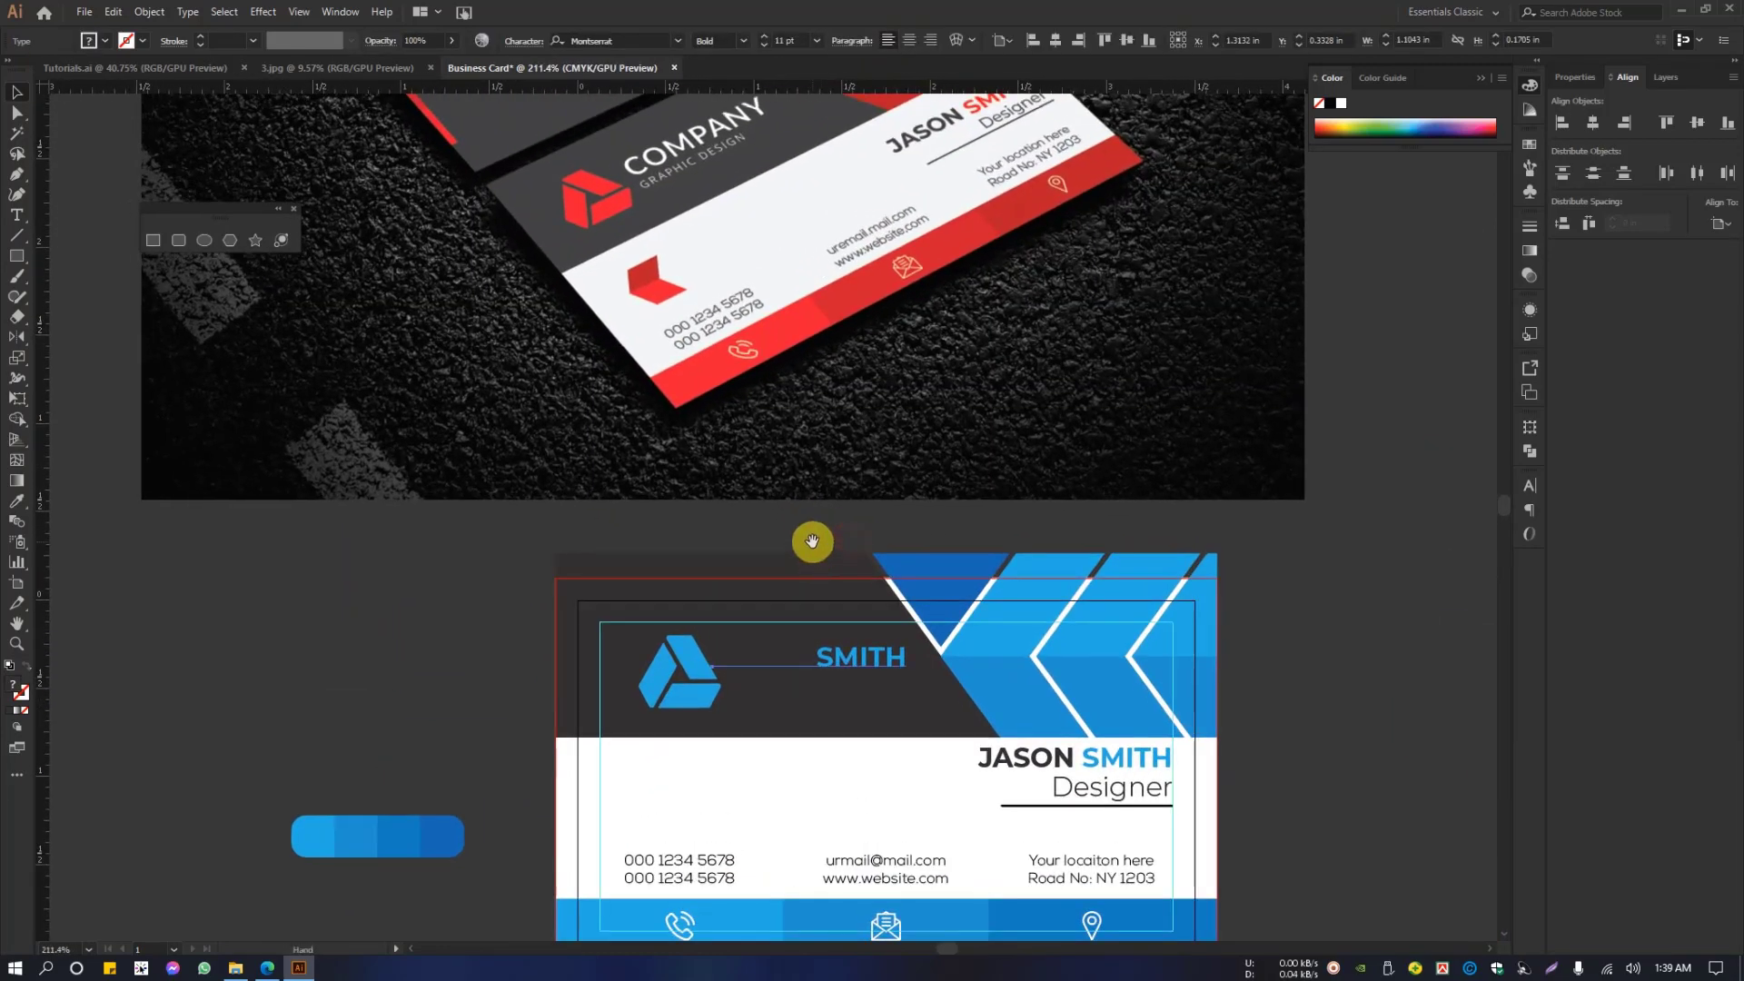
pyautogui.click(800, 668)
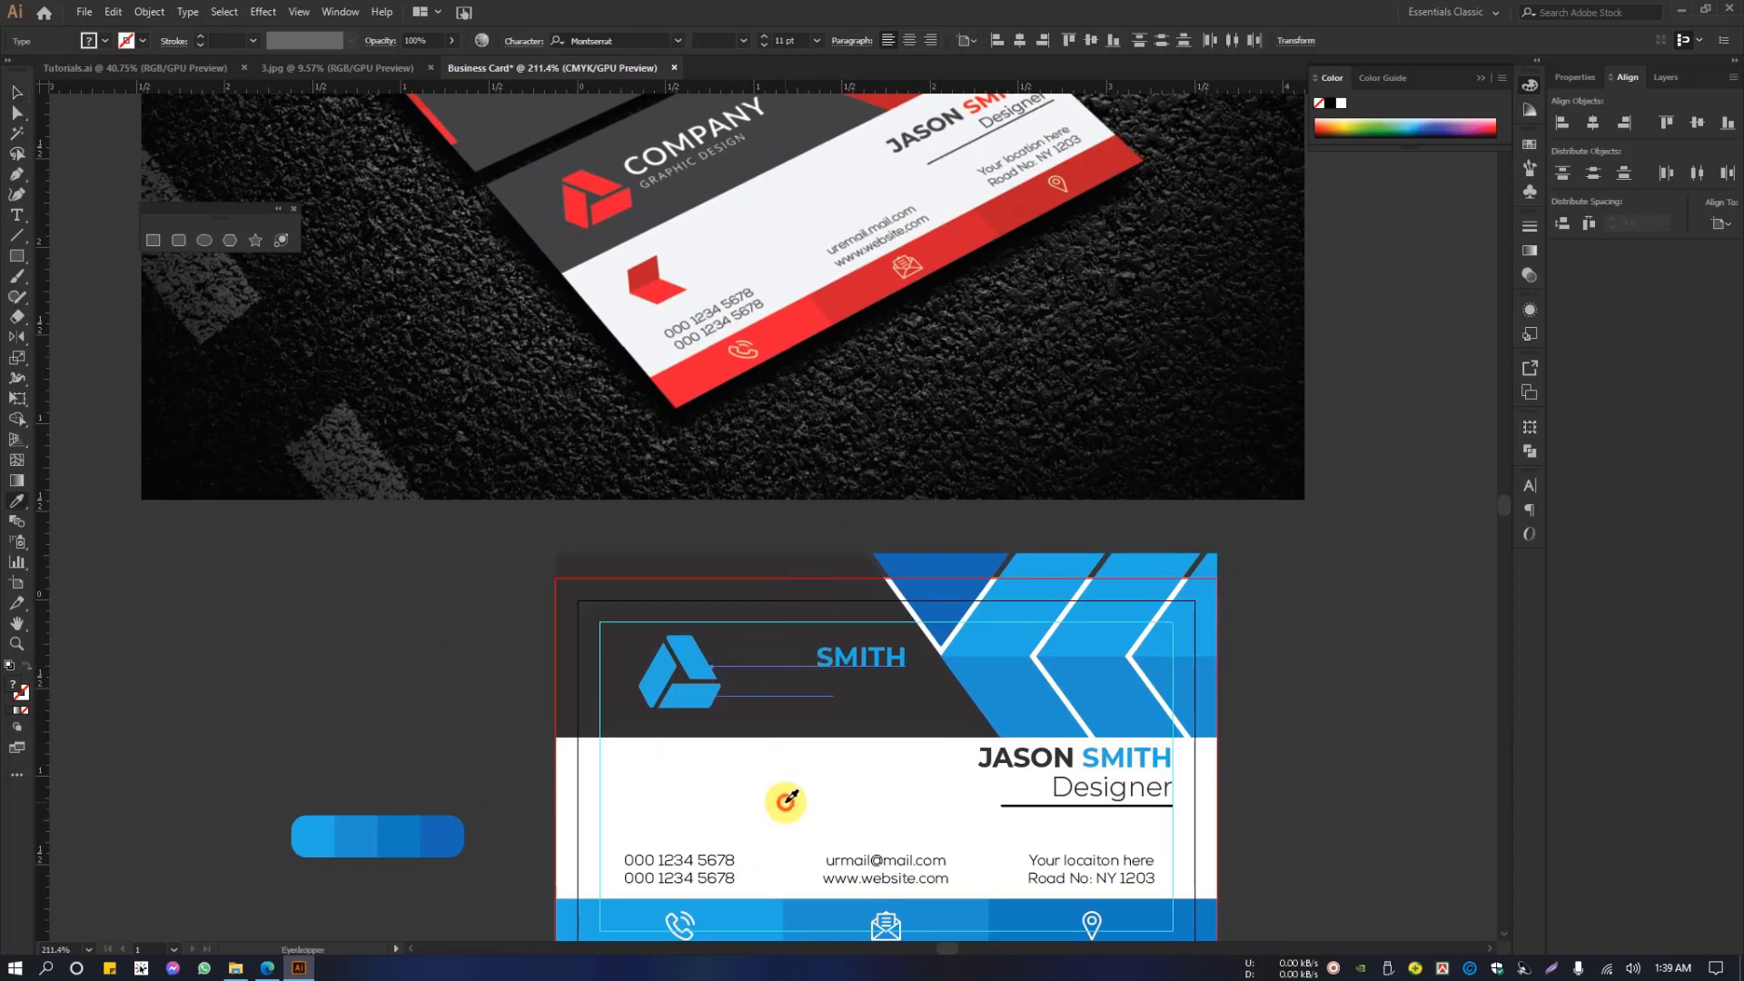
pyautogui.hotkey('ctrl', 'z')
pyautogui.click(16, 93)
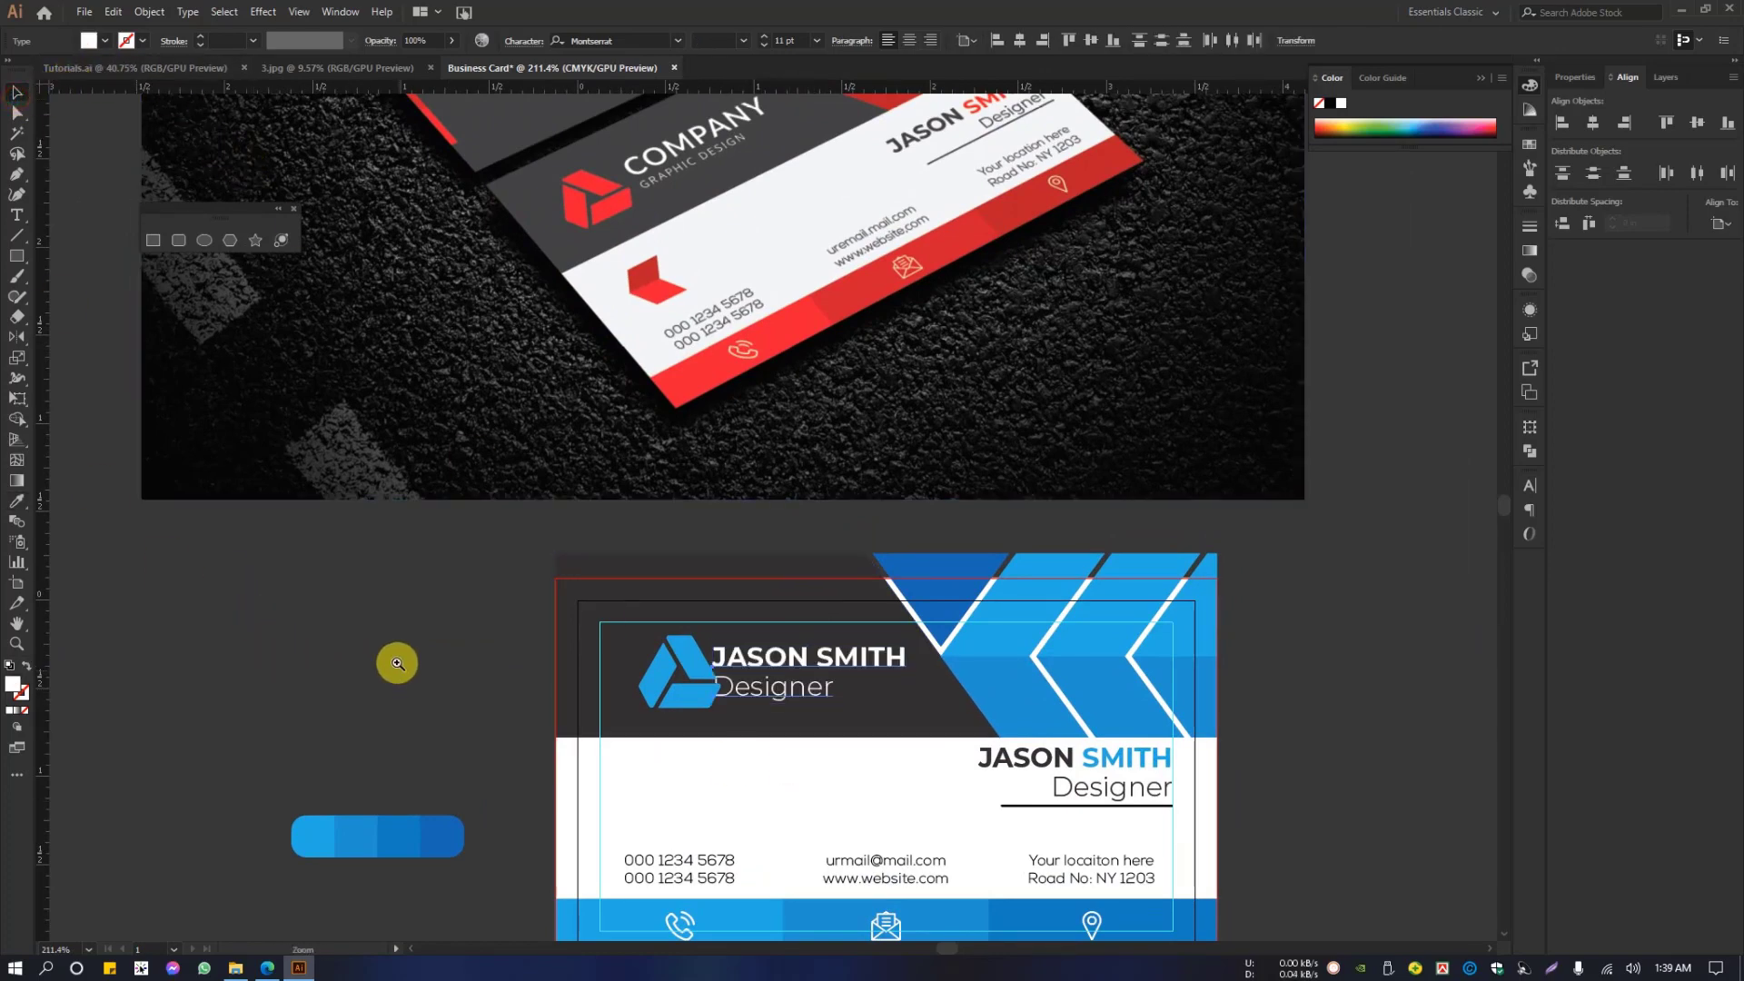
pyautogui.scroll(-1, 395, 663)
# Shift the blue logo slightly left, next to the name block
pyautogui.click(363, 623)
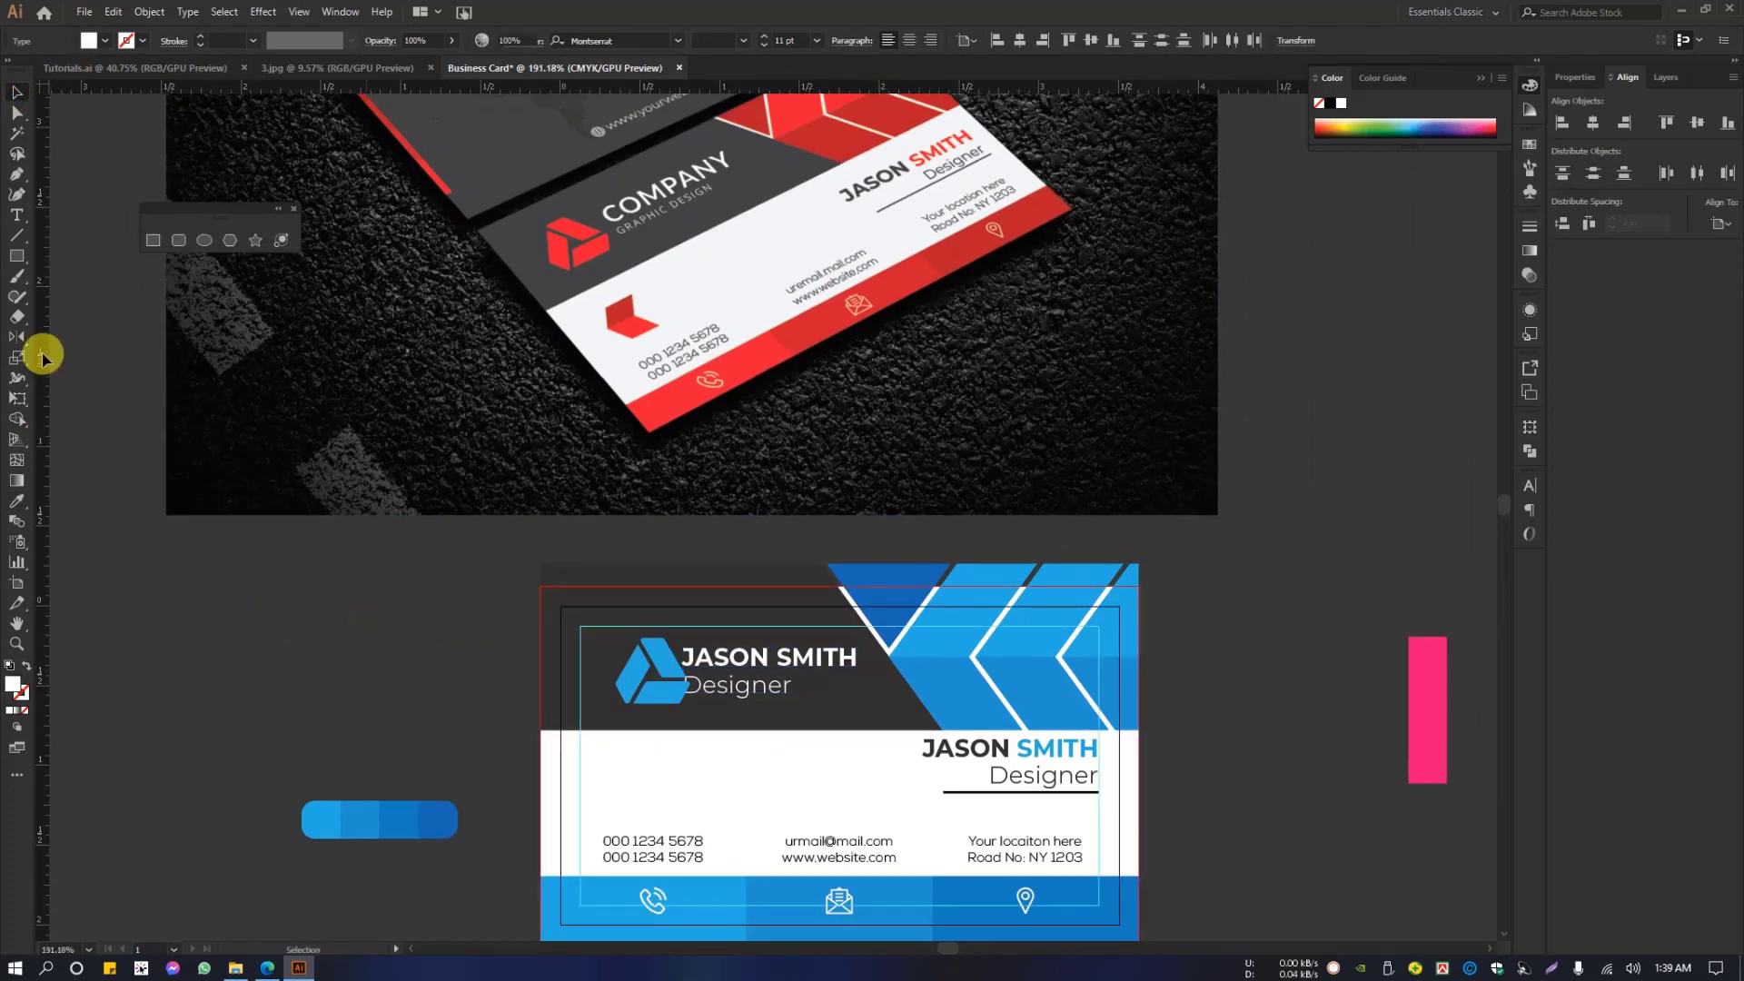
pyautogui.click(745, 682)
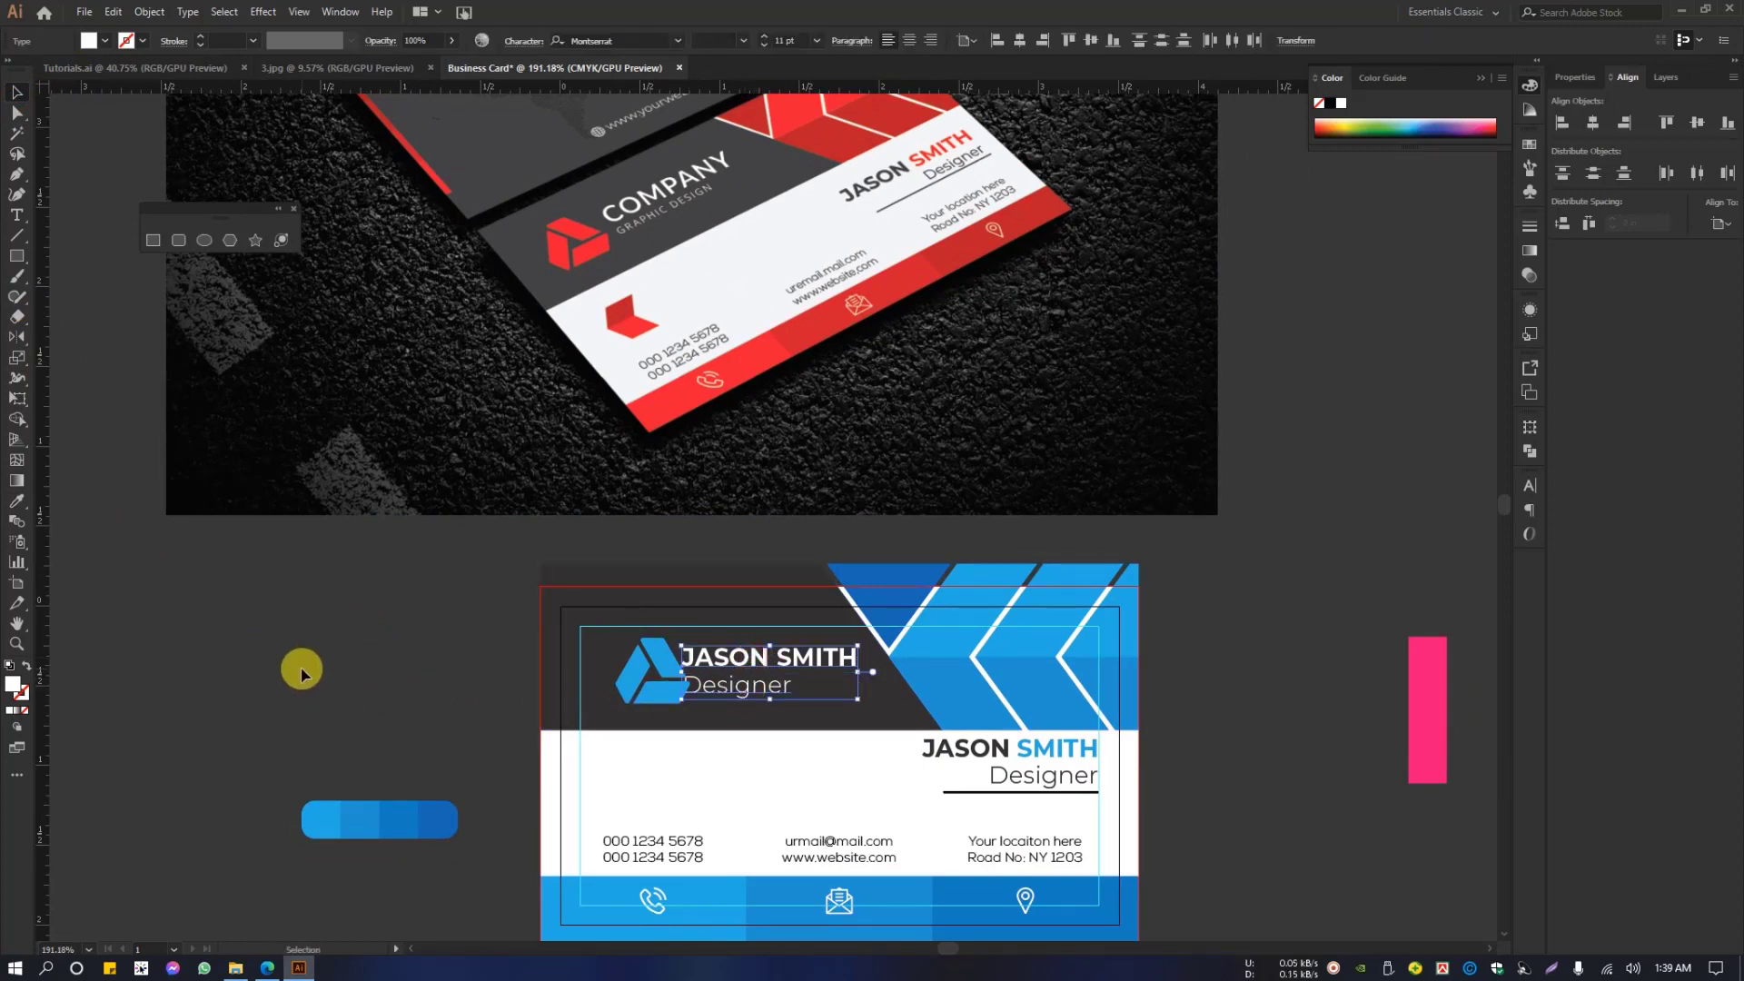
pyautogui.click(647, 698)
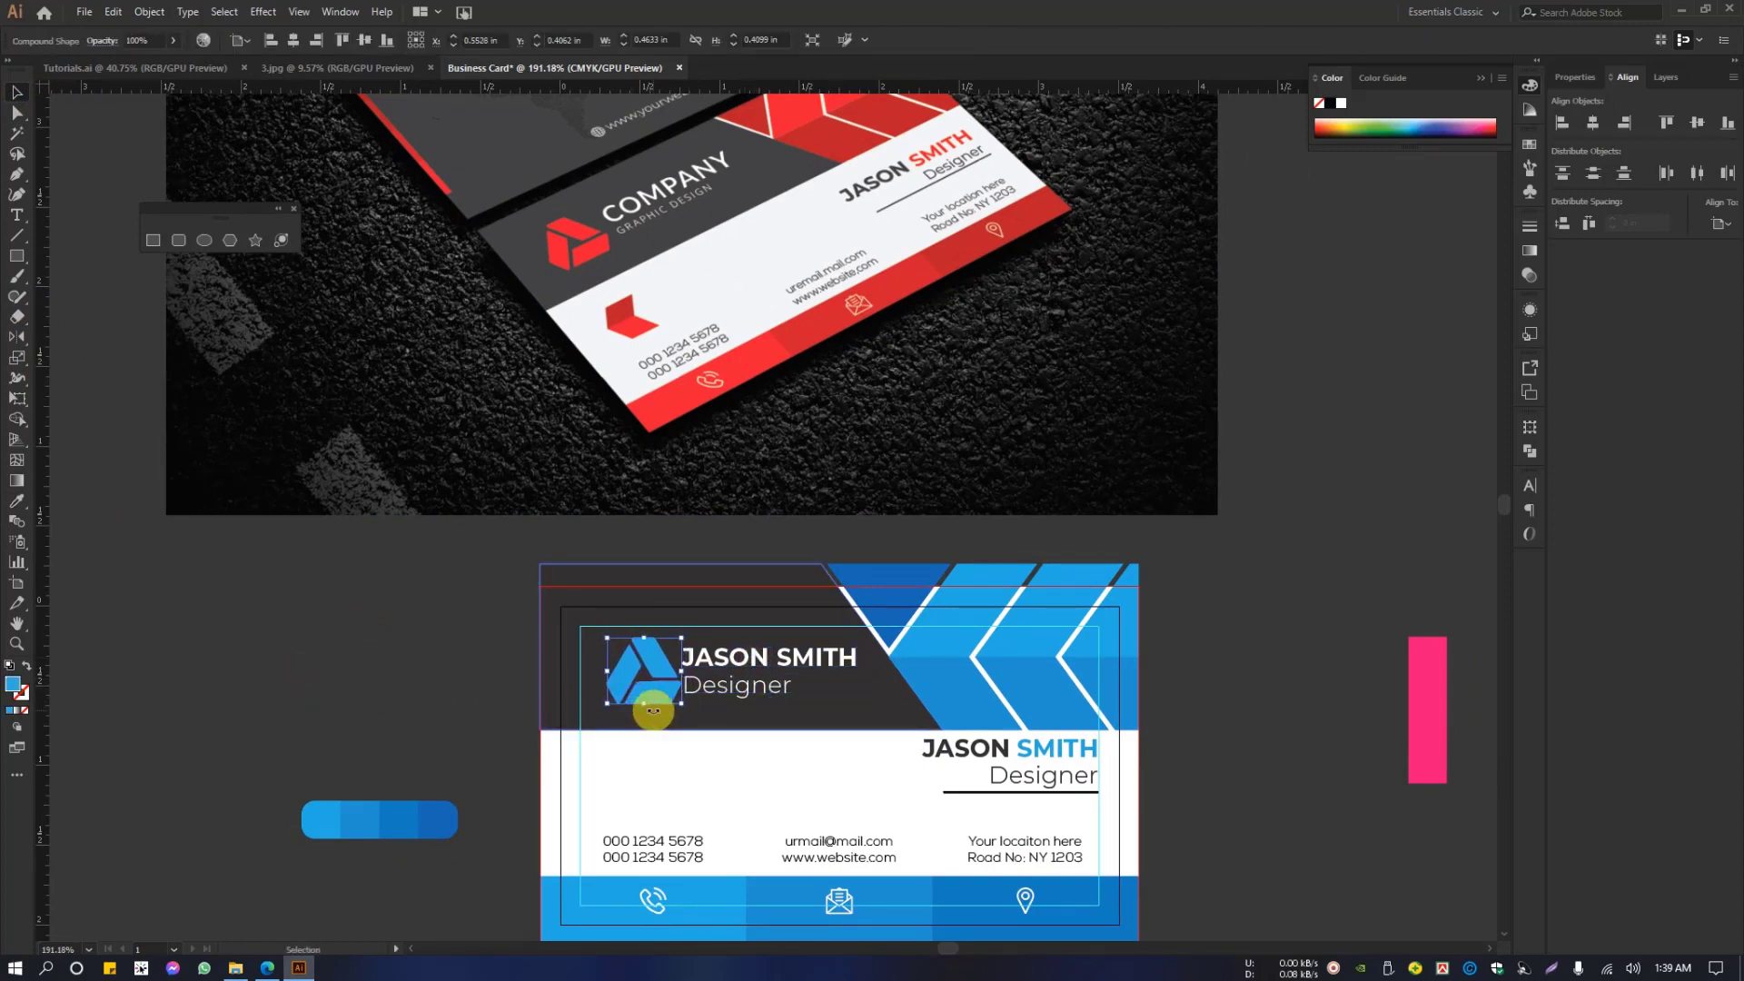
pyautogui.moveTo(652, 711); pyautogui.dragTo(646, 712)
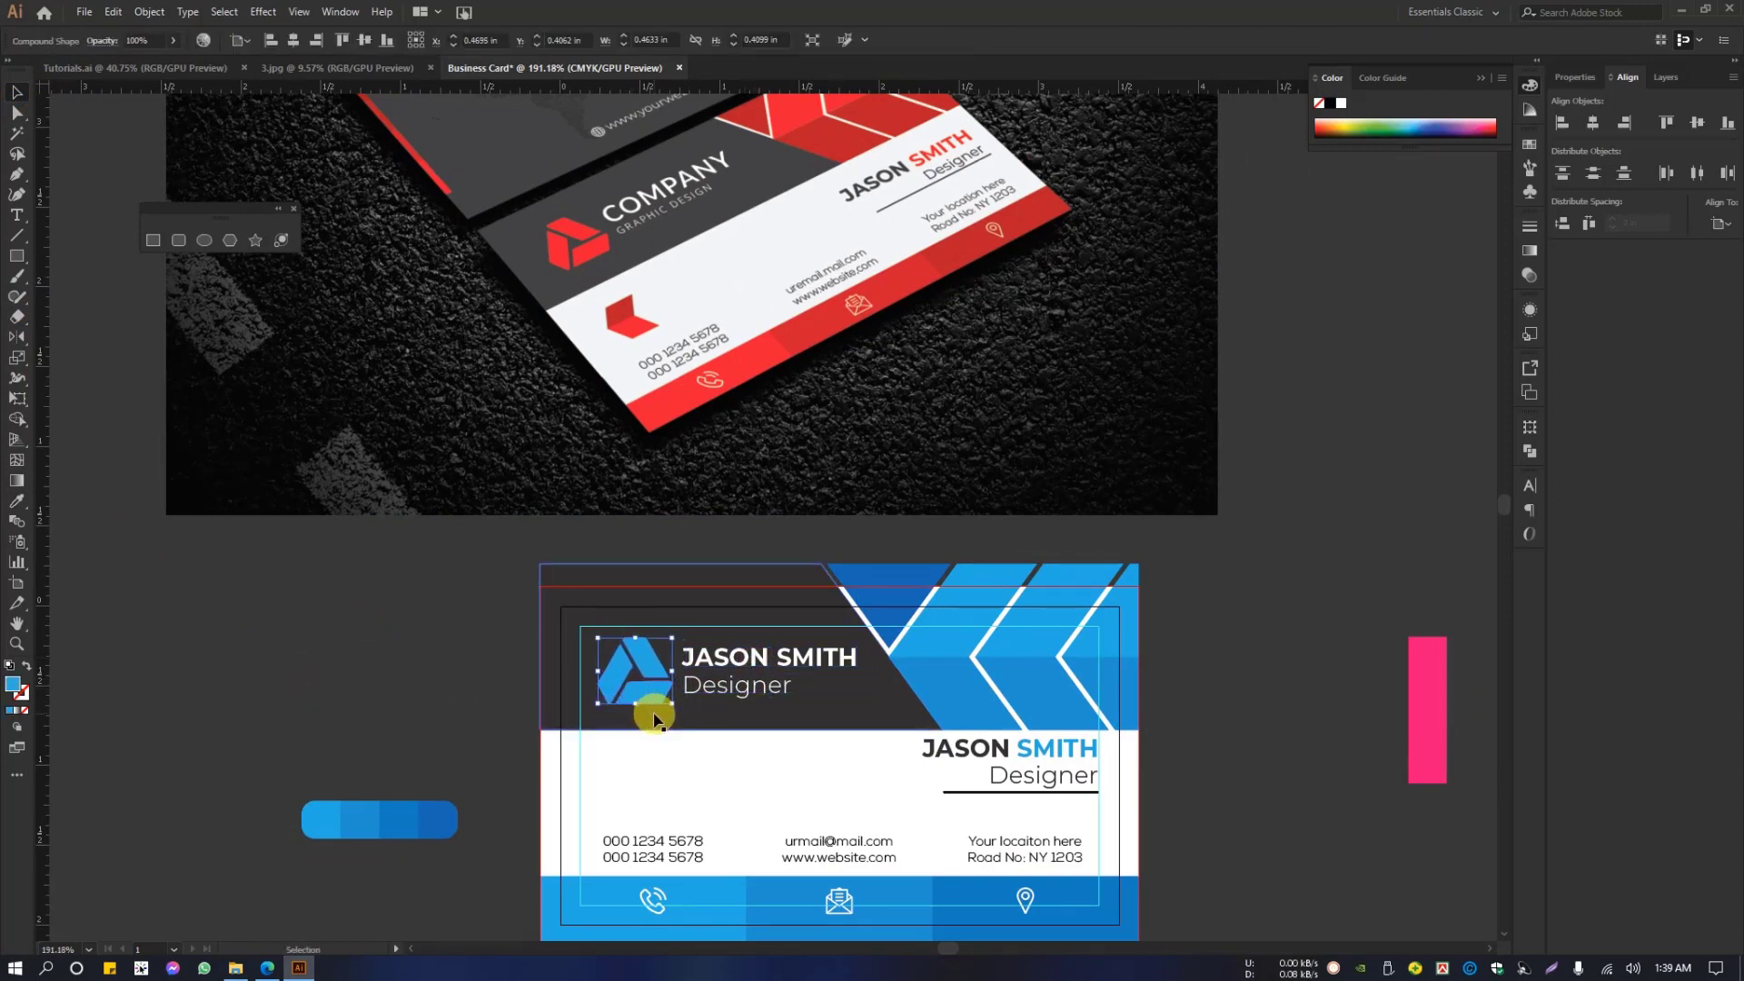
pyautogui.click(305, 647)
# Replace JASON SMITH with COMPANY and set it to 12 pt
pyautogui.click(16, 214)
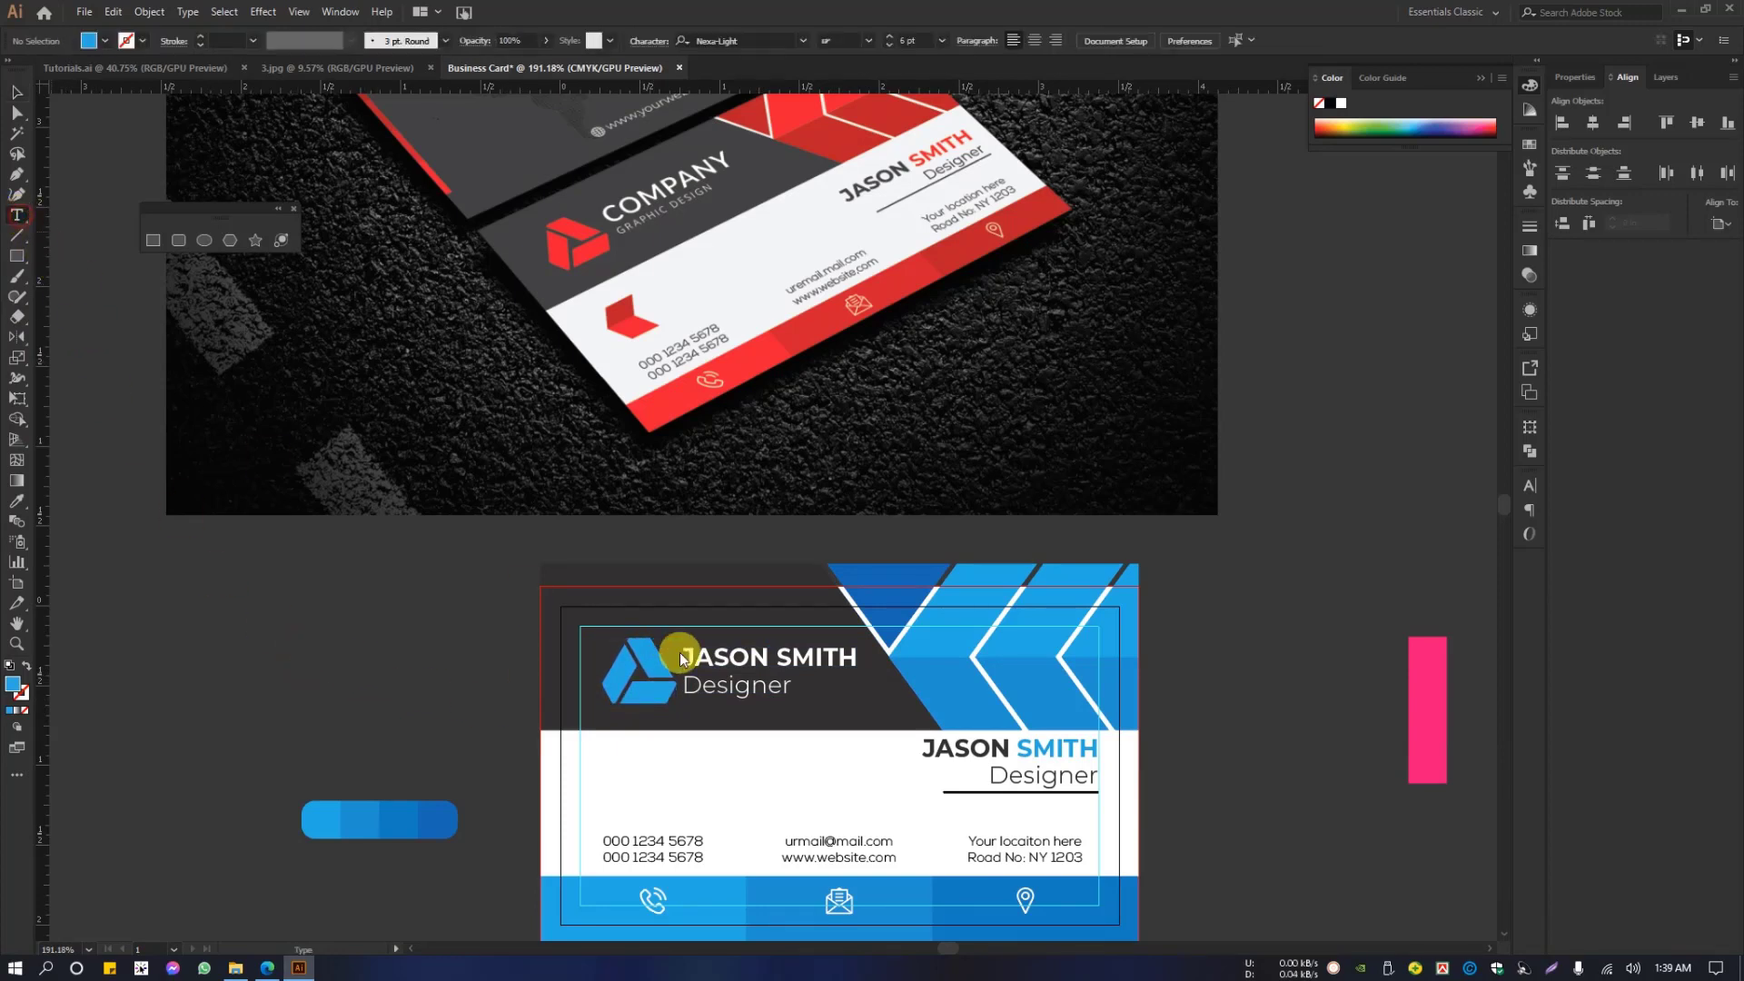
pyautogui.tripleClick(735, 650)
pyautogui.write('COMPANY')
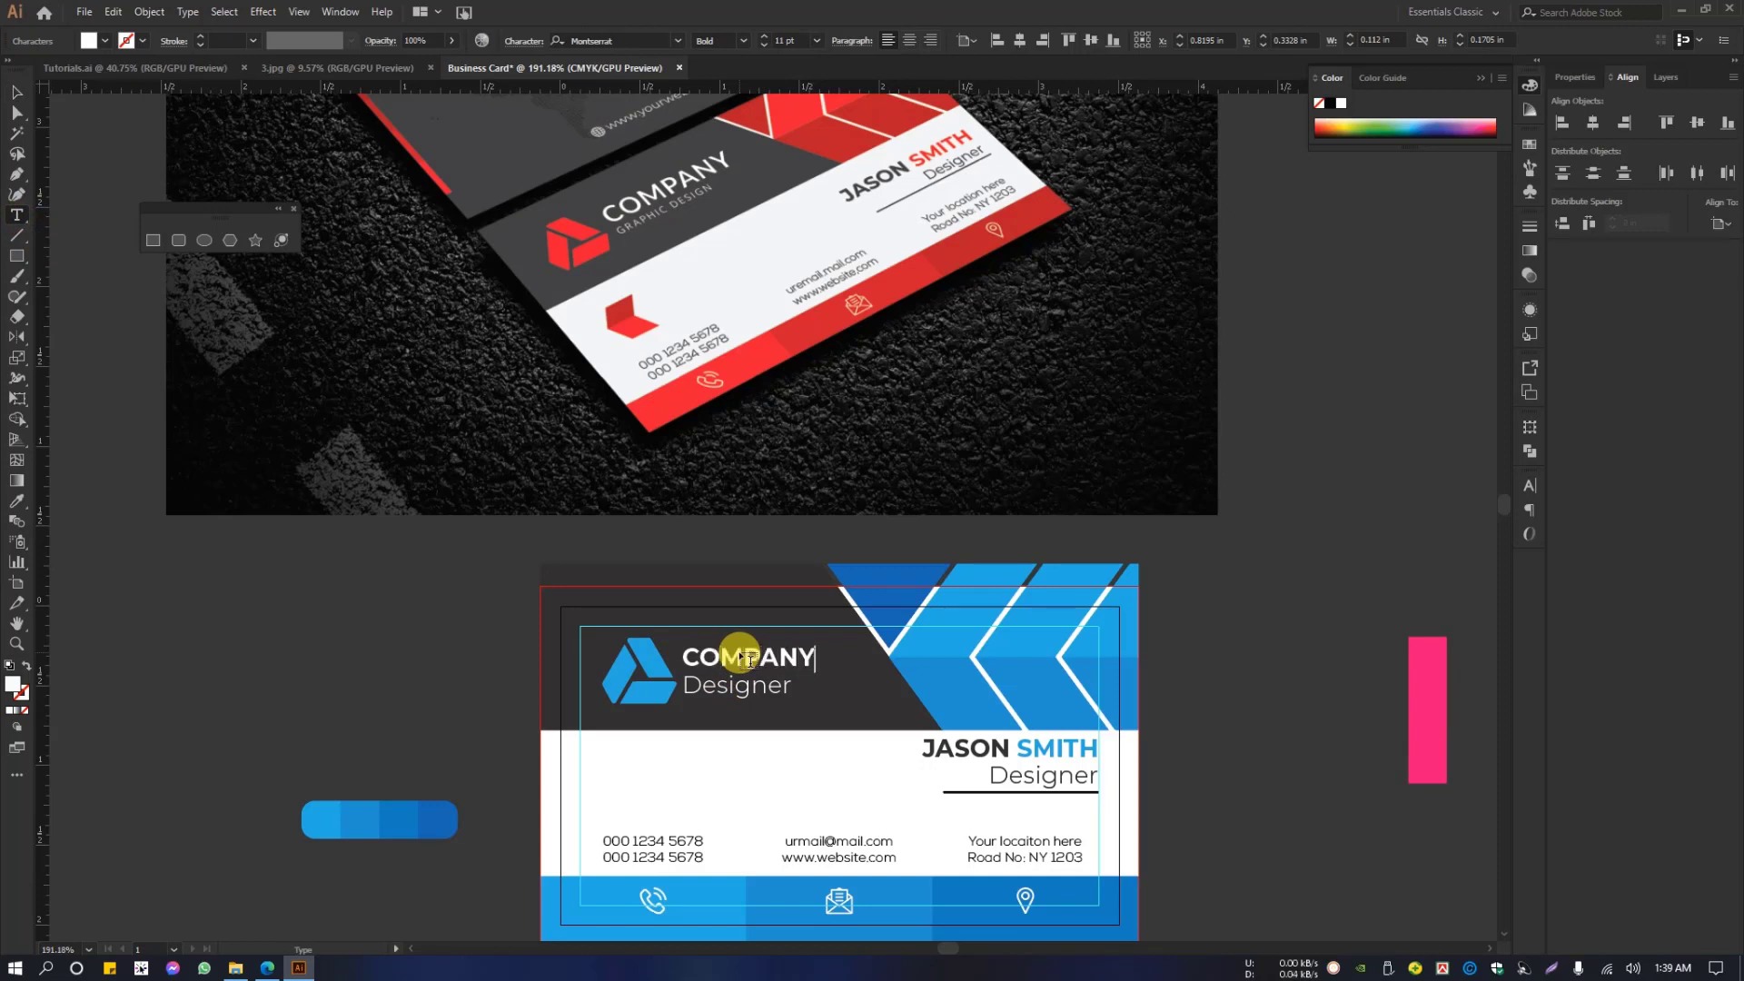
pyautogui.doubleClick(745, 655)
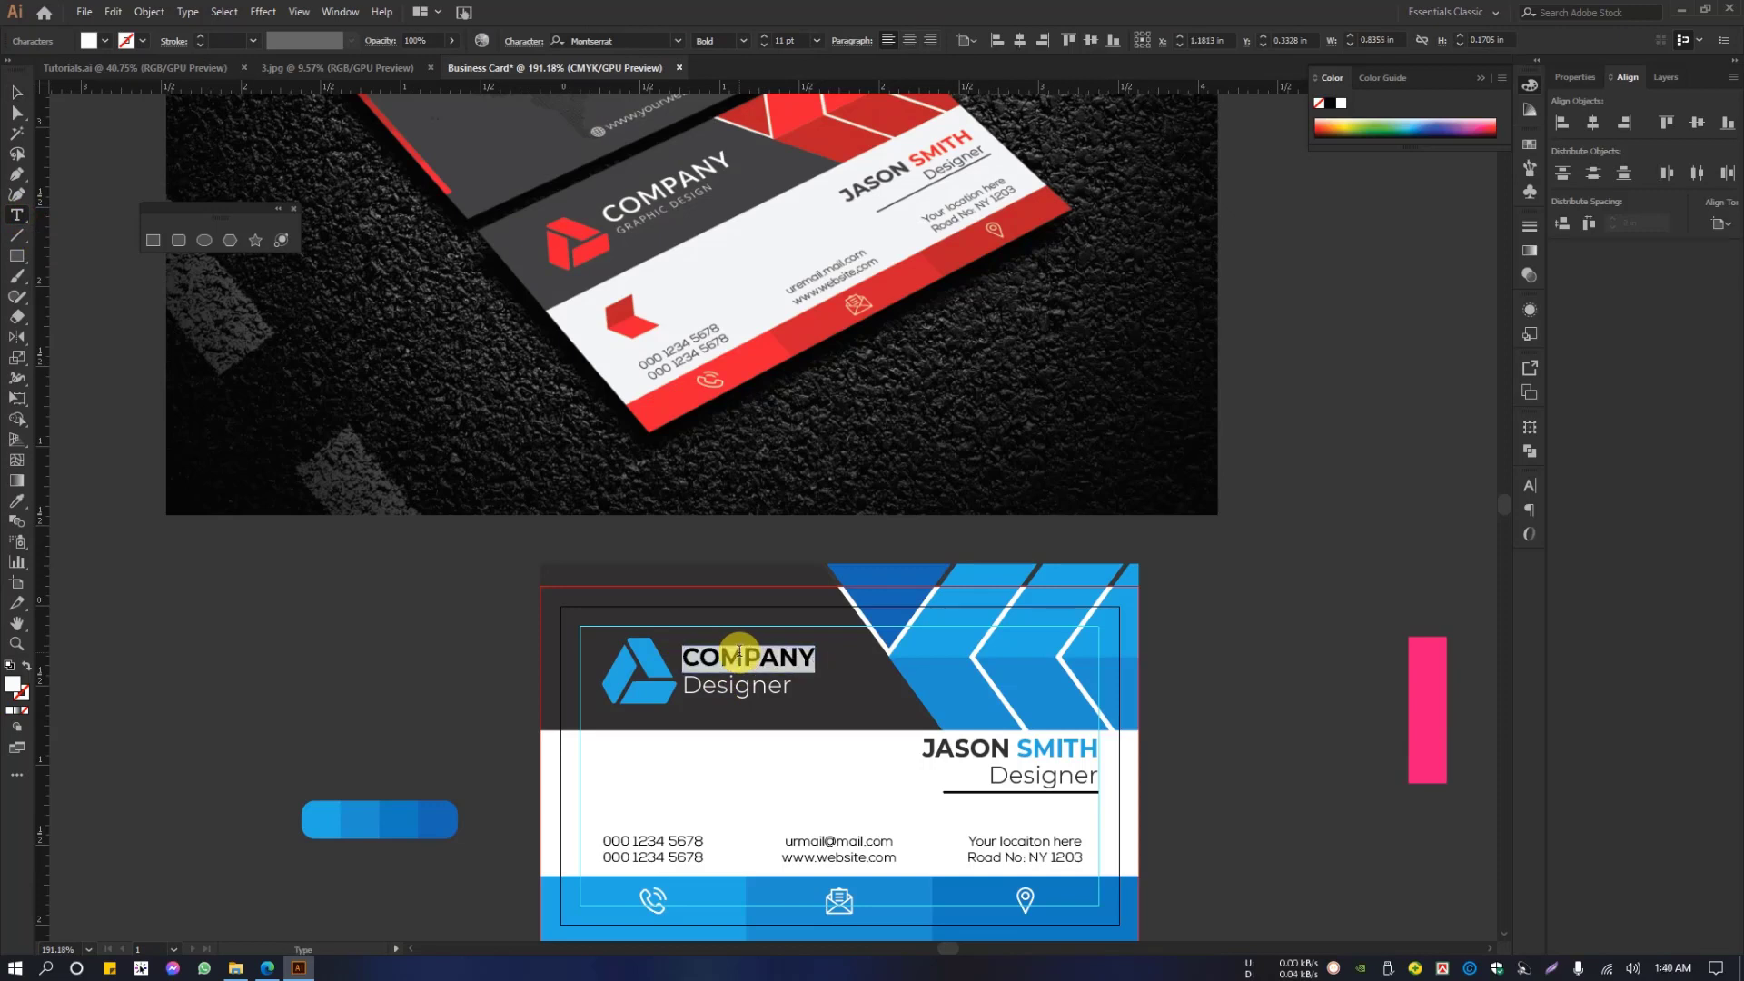
pyautogui.click(765, 40)
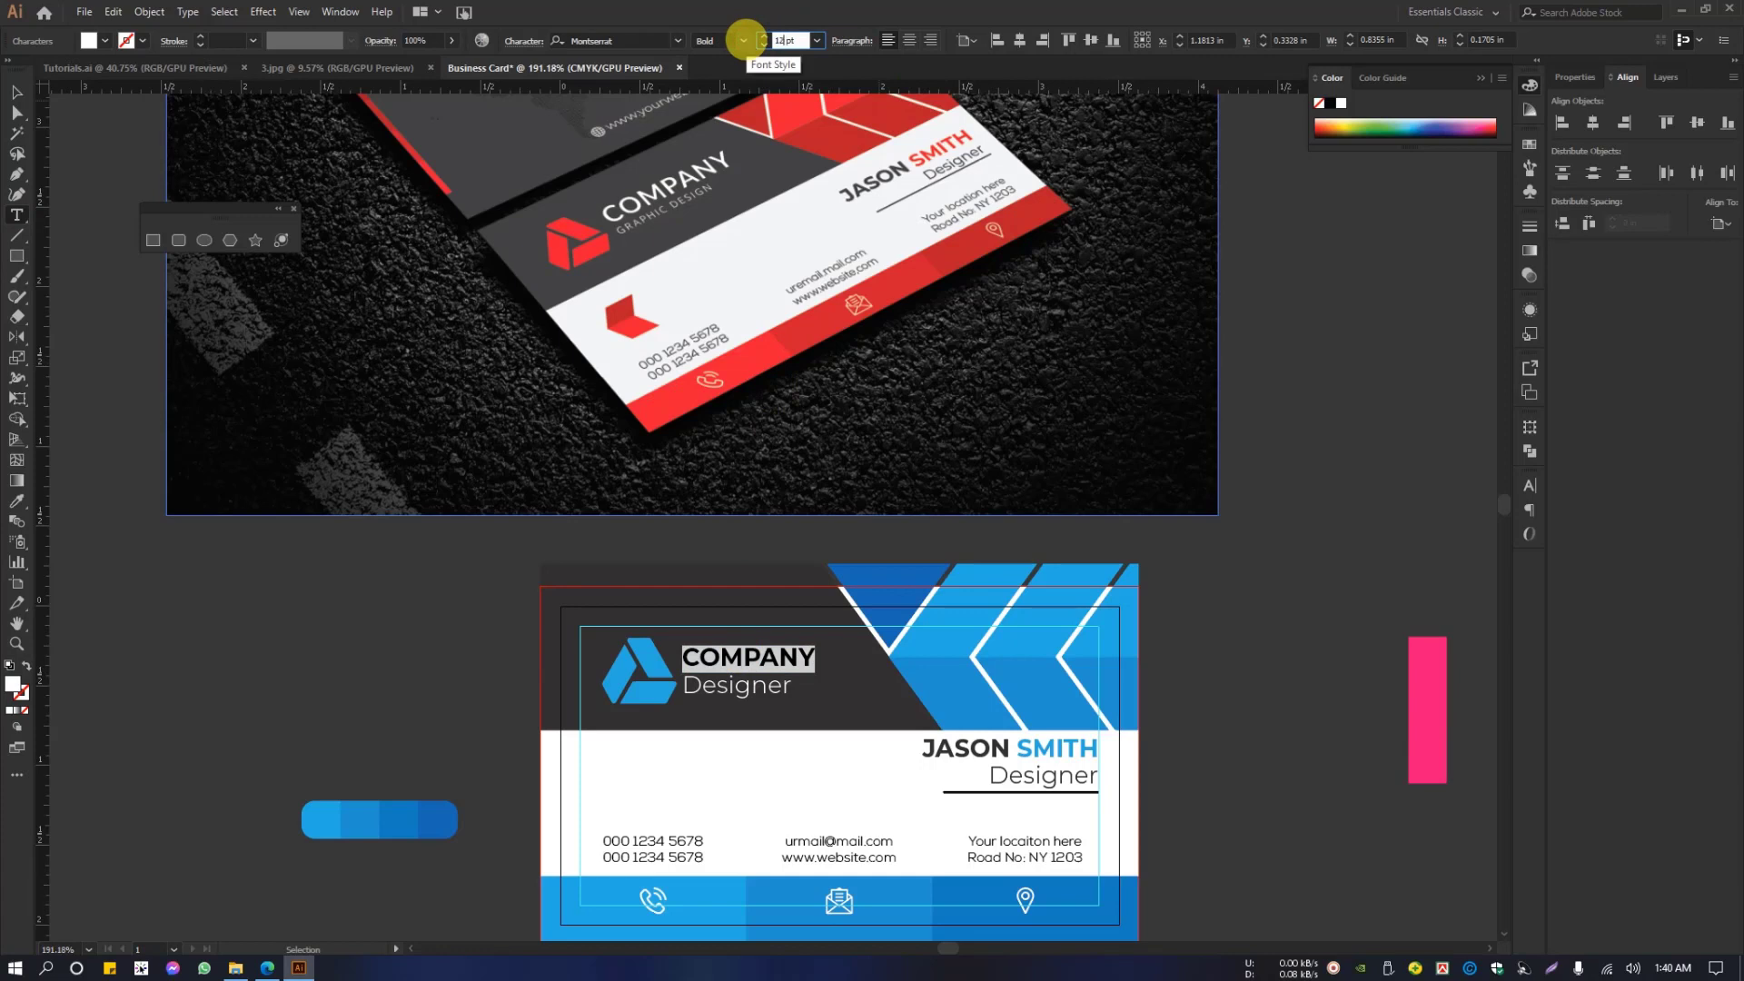
pyautogui.press('Return')
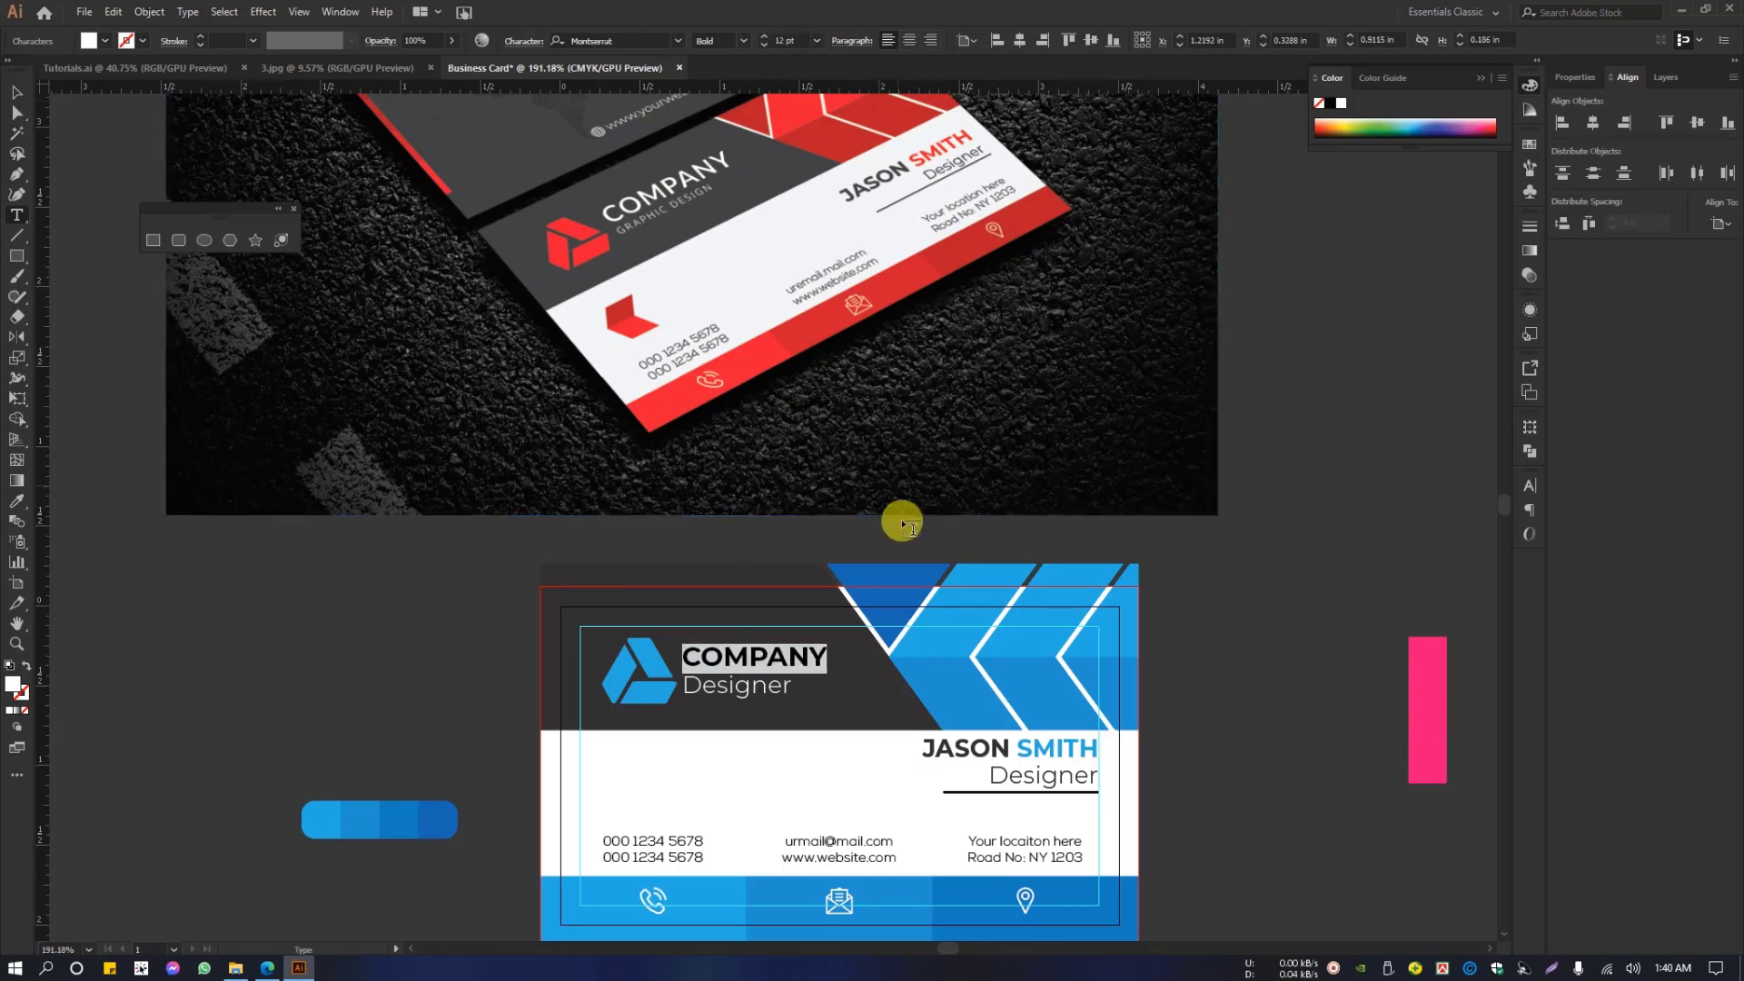
# Change Designer to Graphic Design and set that line to 7 pt
pyautogui.doubleClick(743, 688)
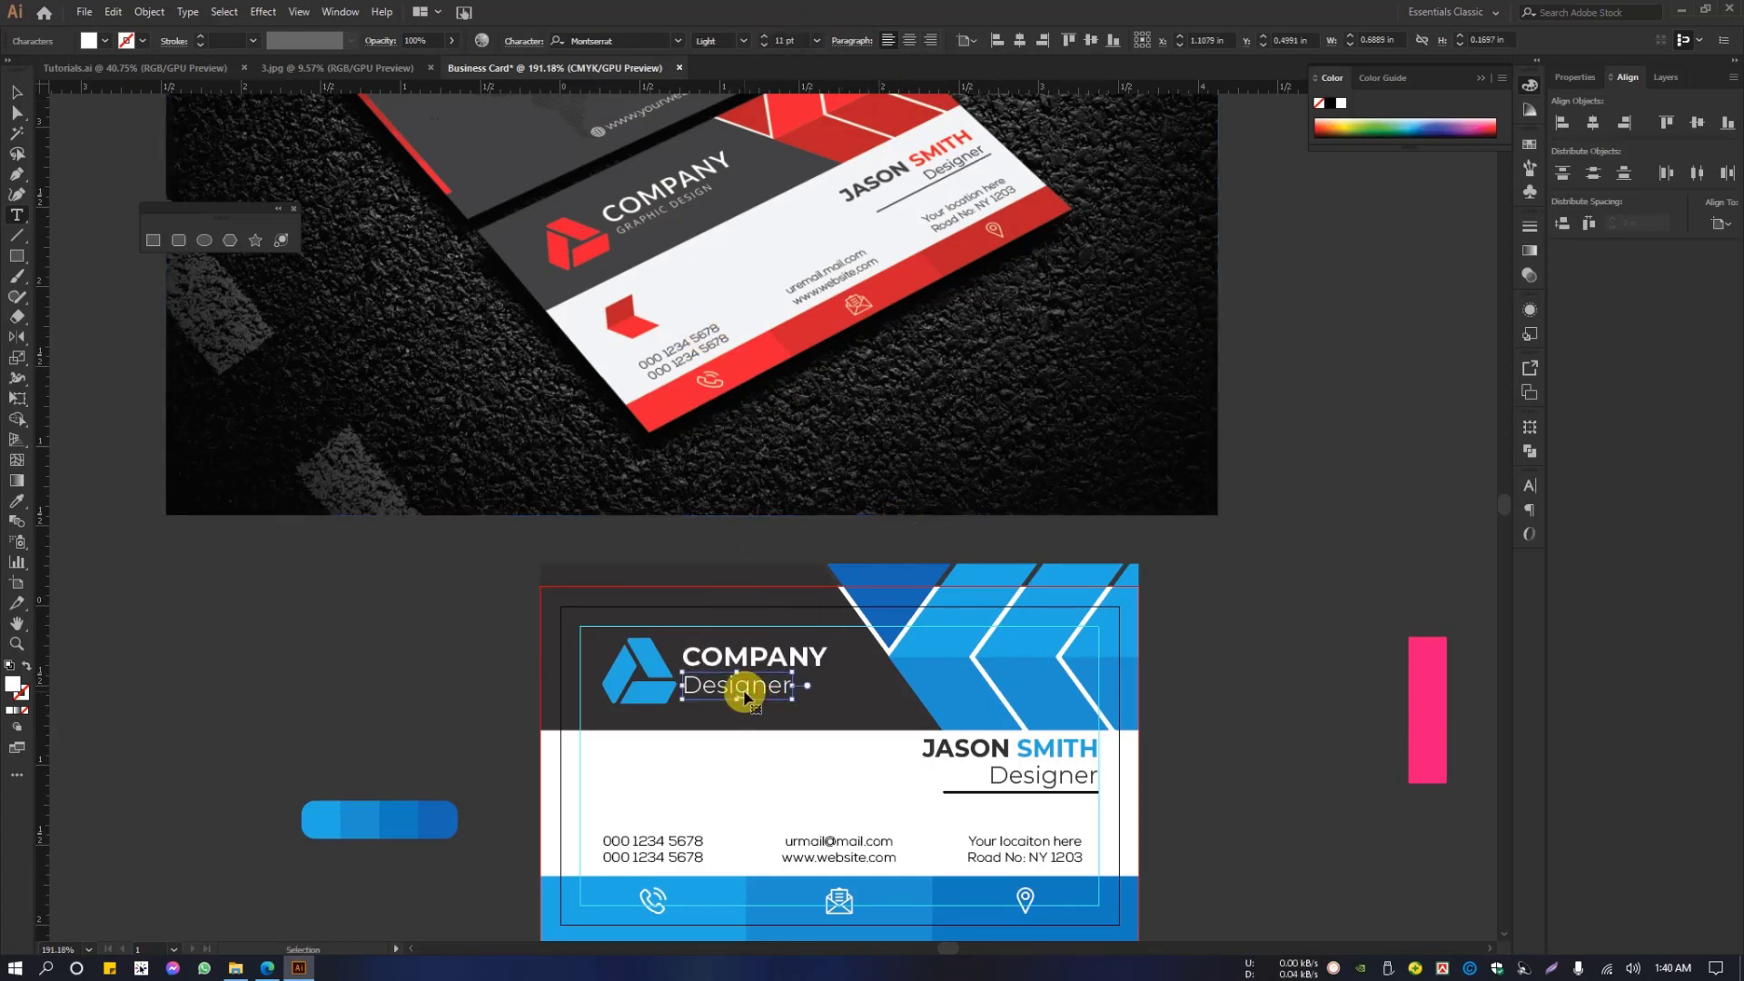
pyautogui.write('Graphic')
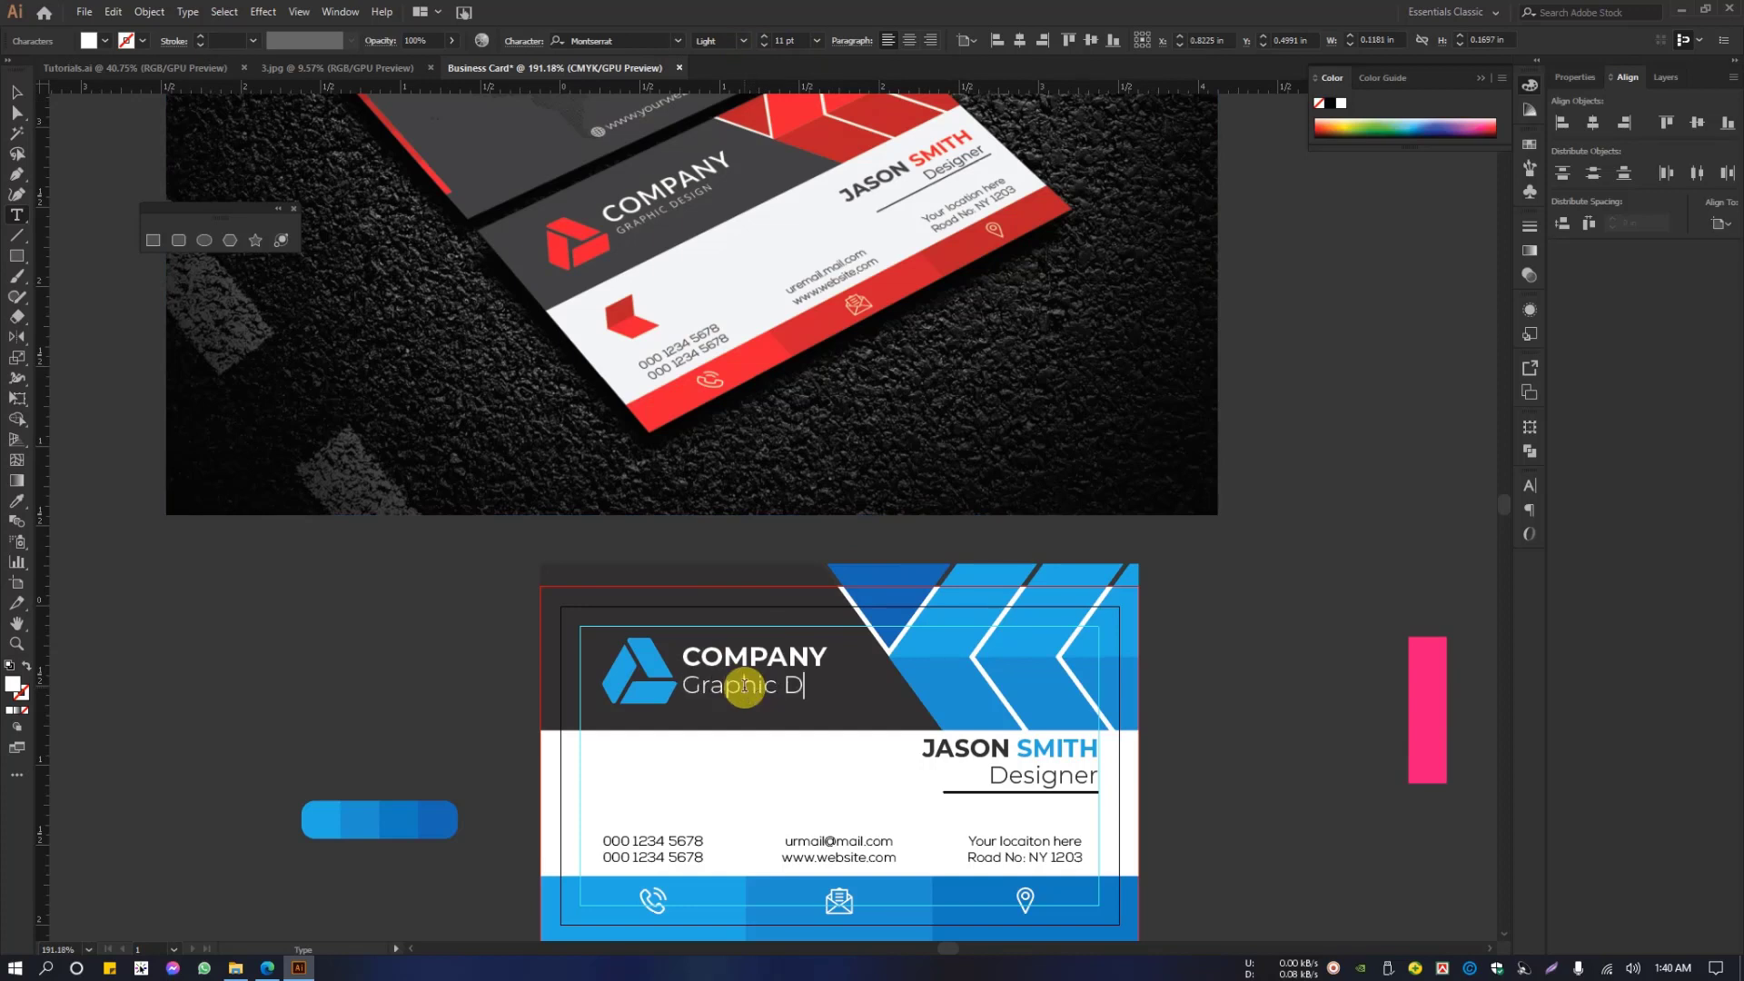
pyautogui.tripleClick(743, 688)
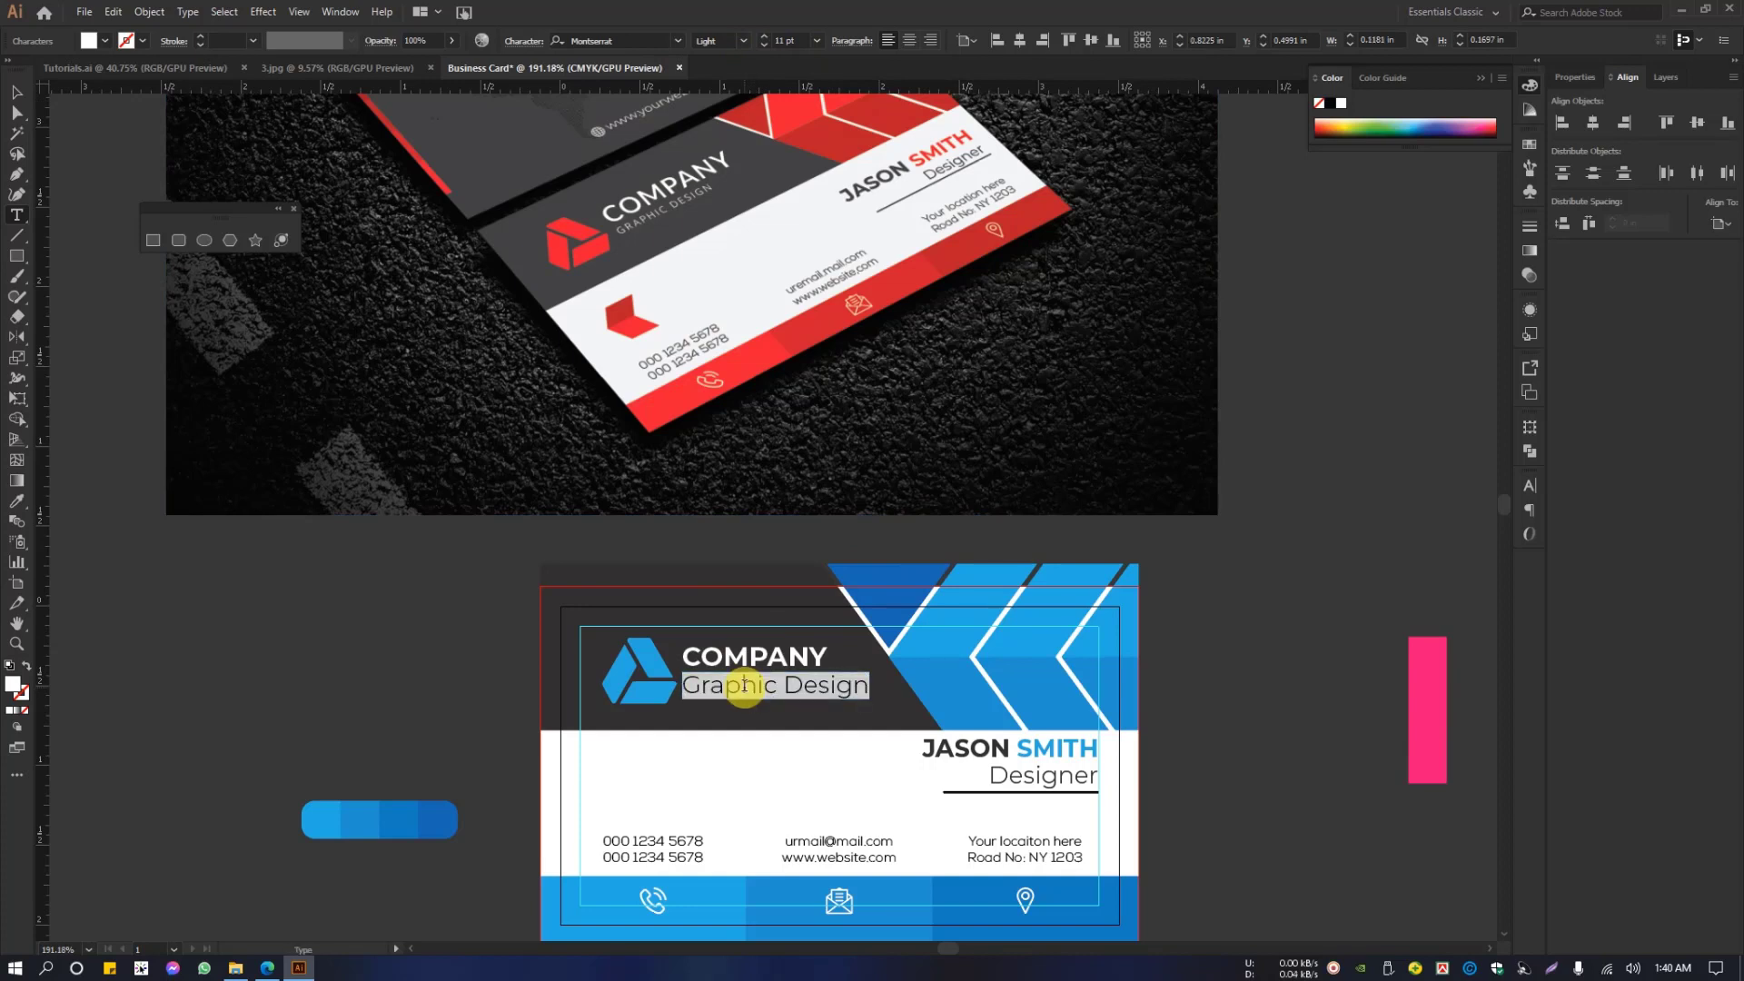
pyautogui.click(779, 39)
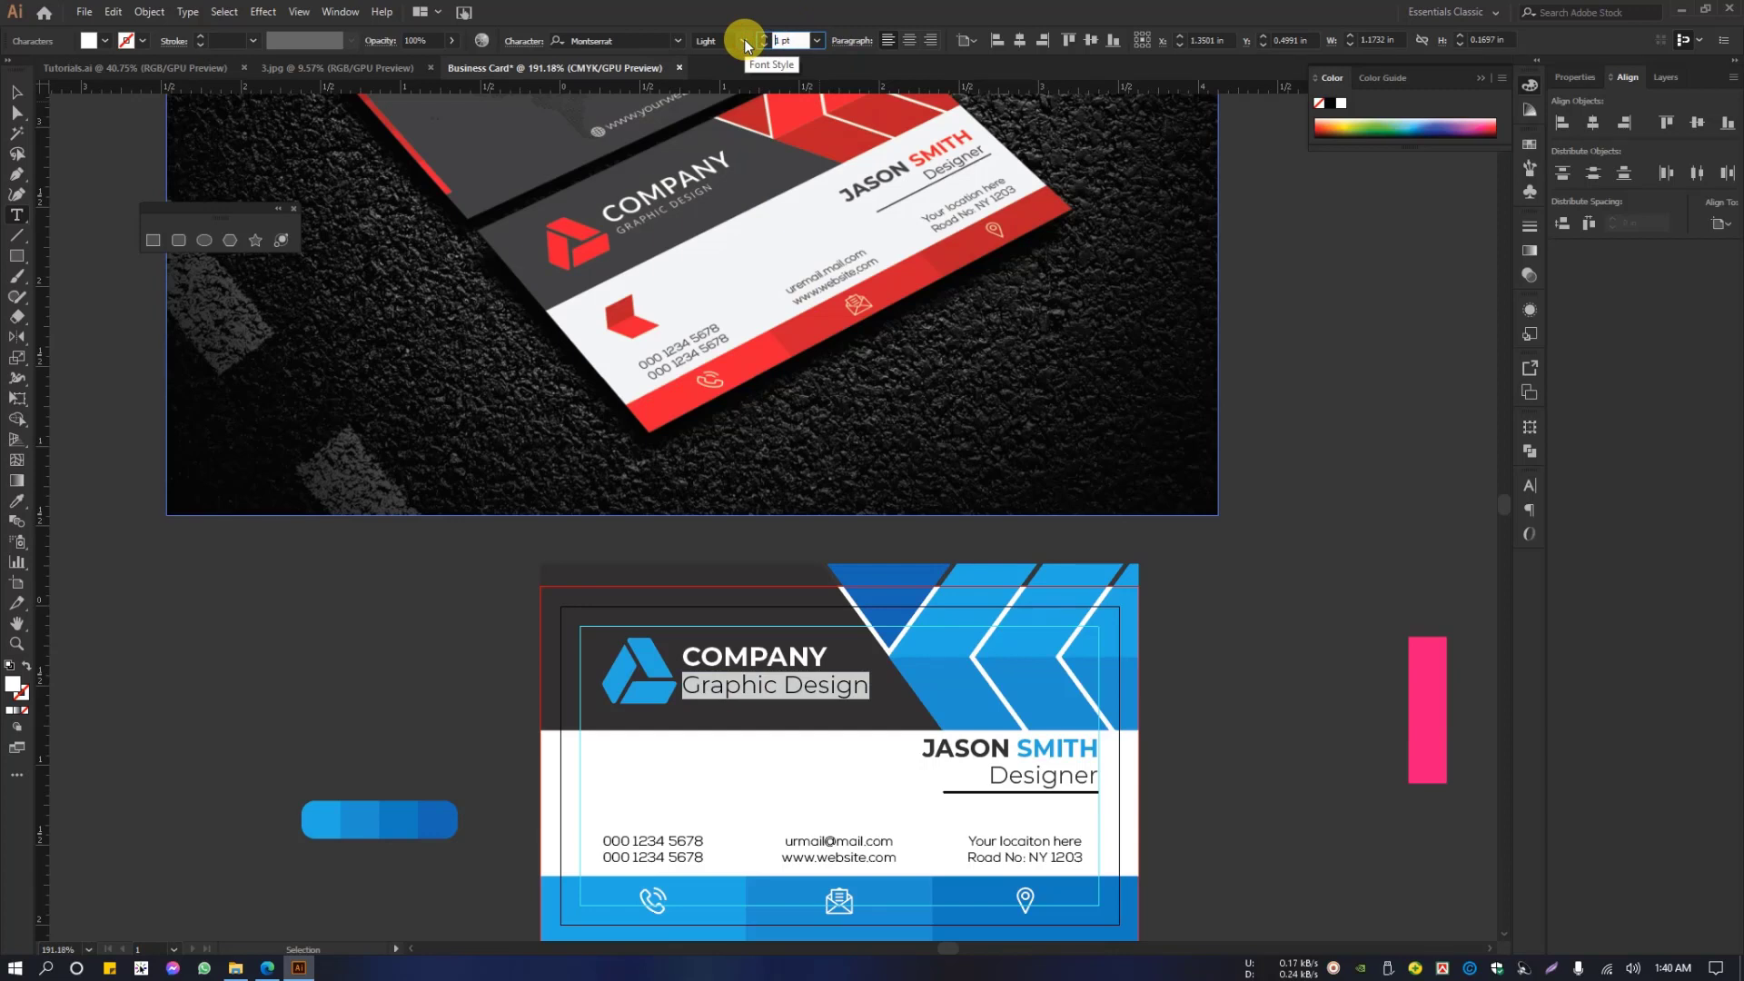
pyautogui.write('7')
pyautogui.press('Return')
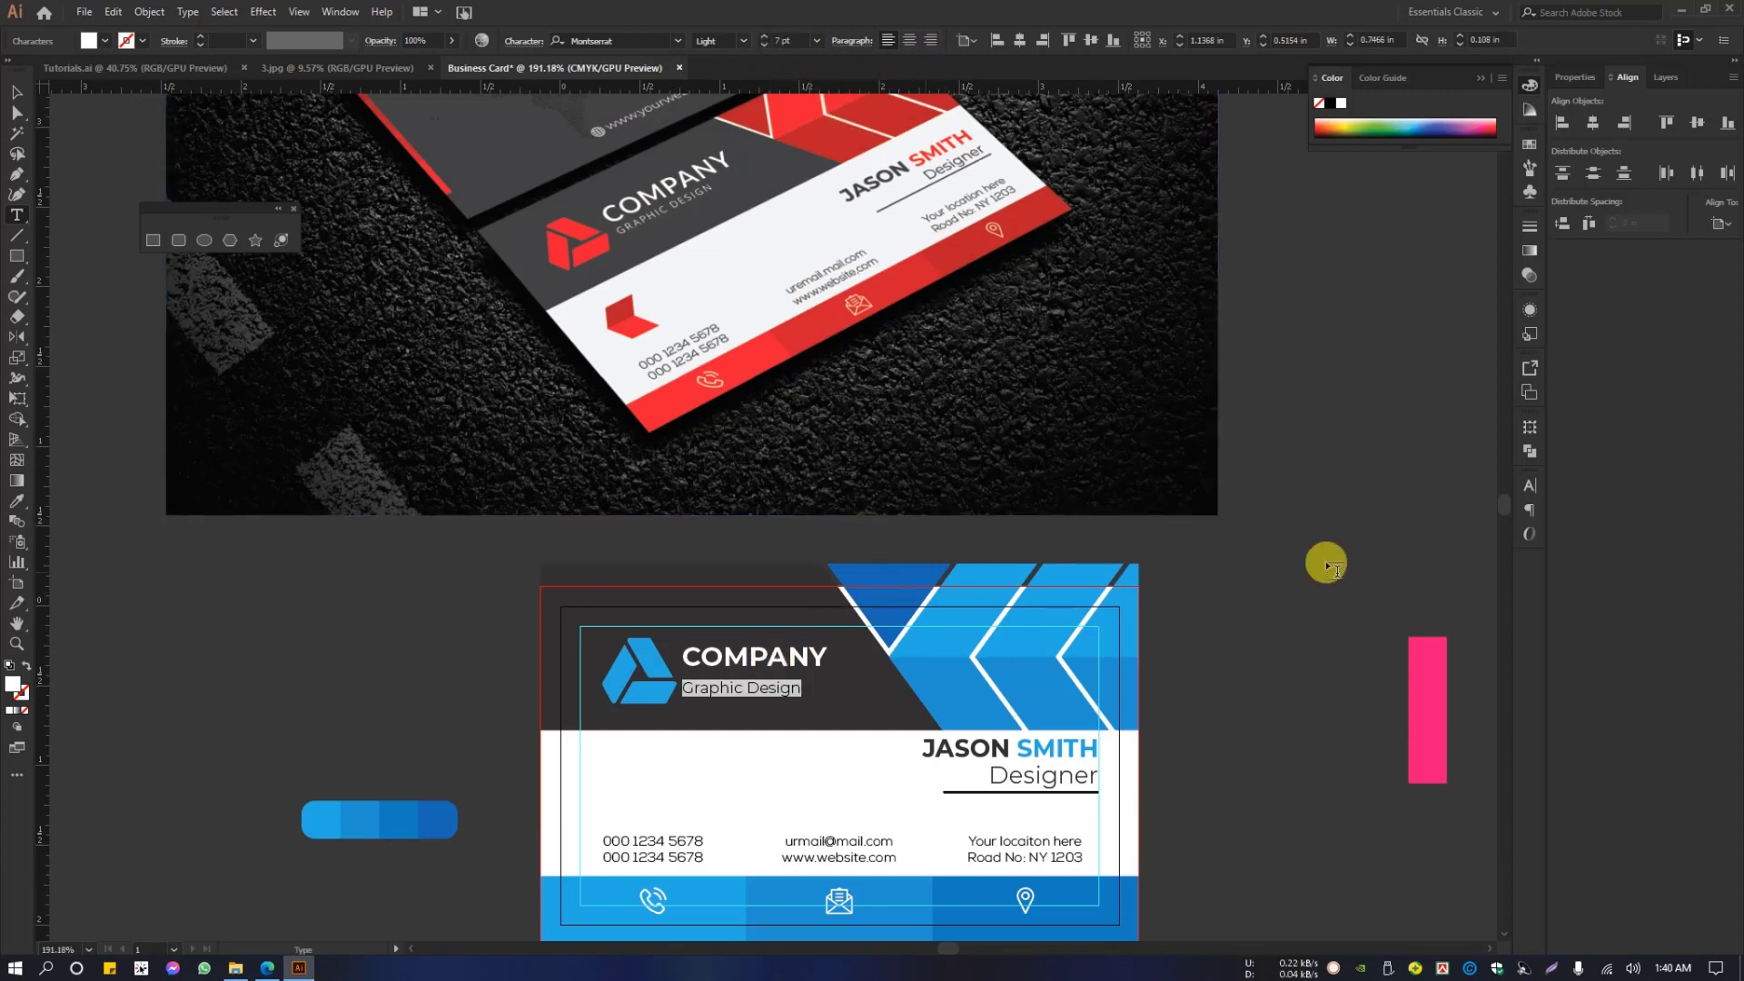
# Set the Graphic Design line to All Caps and nudge it up toward COMPANY
pyautogui.click(1531, 490)
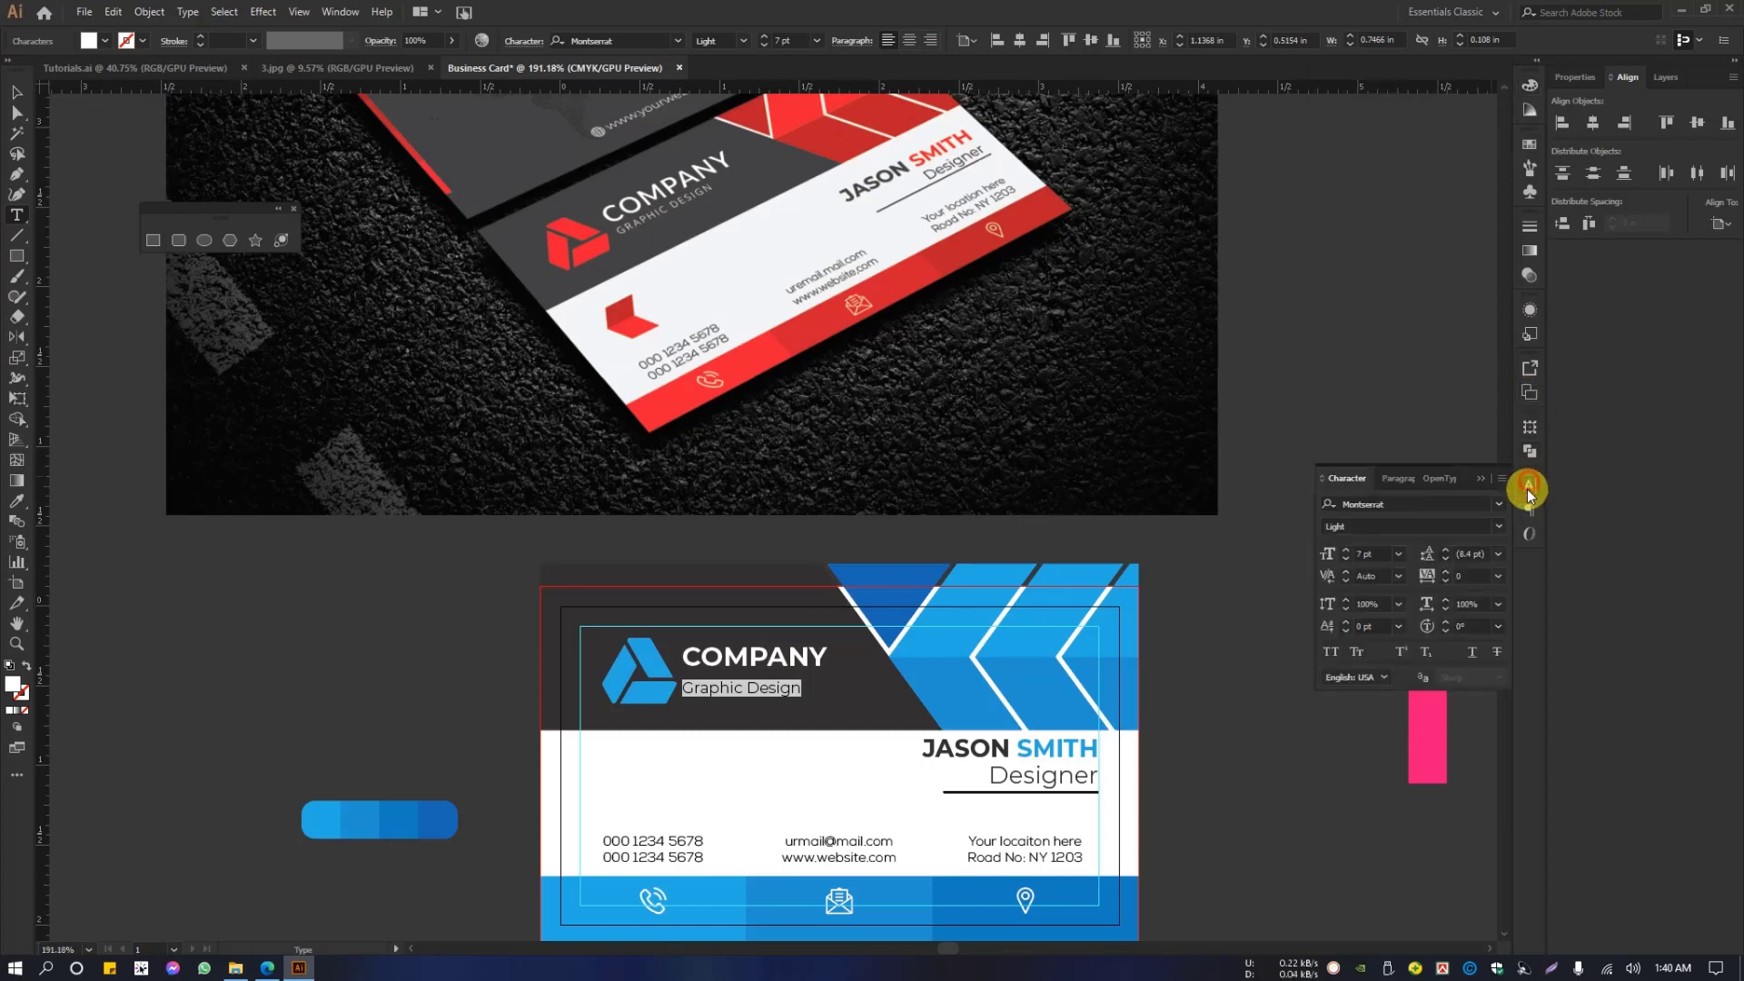
pyautogui.click(1330, 651)
pyautogui.click(16, 92)
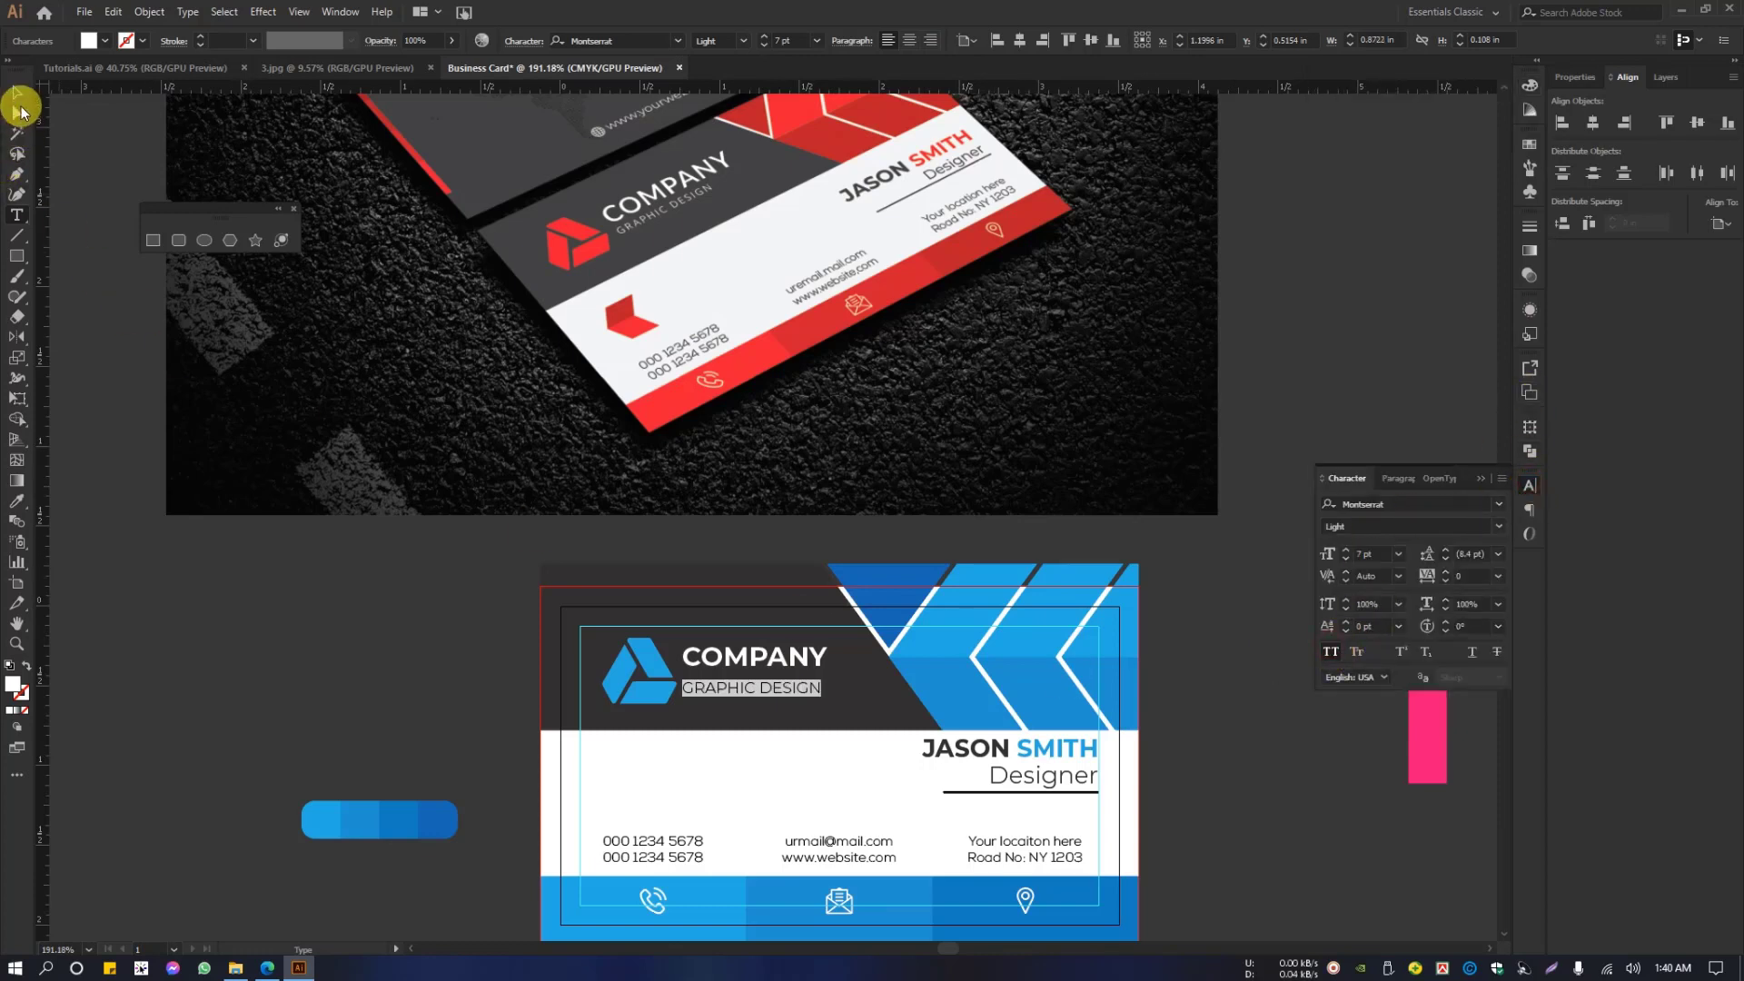
pyautogui.click(246, 498)
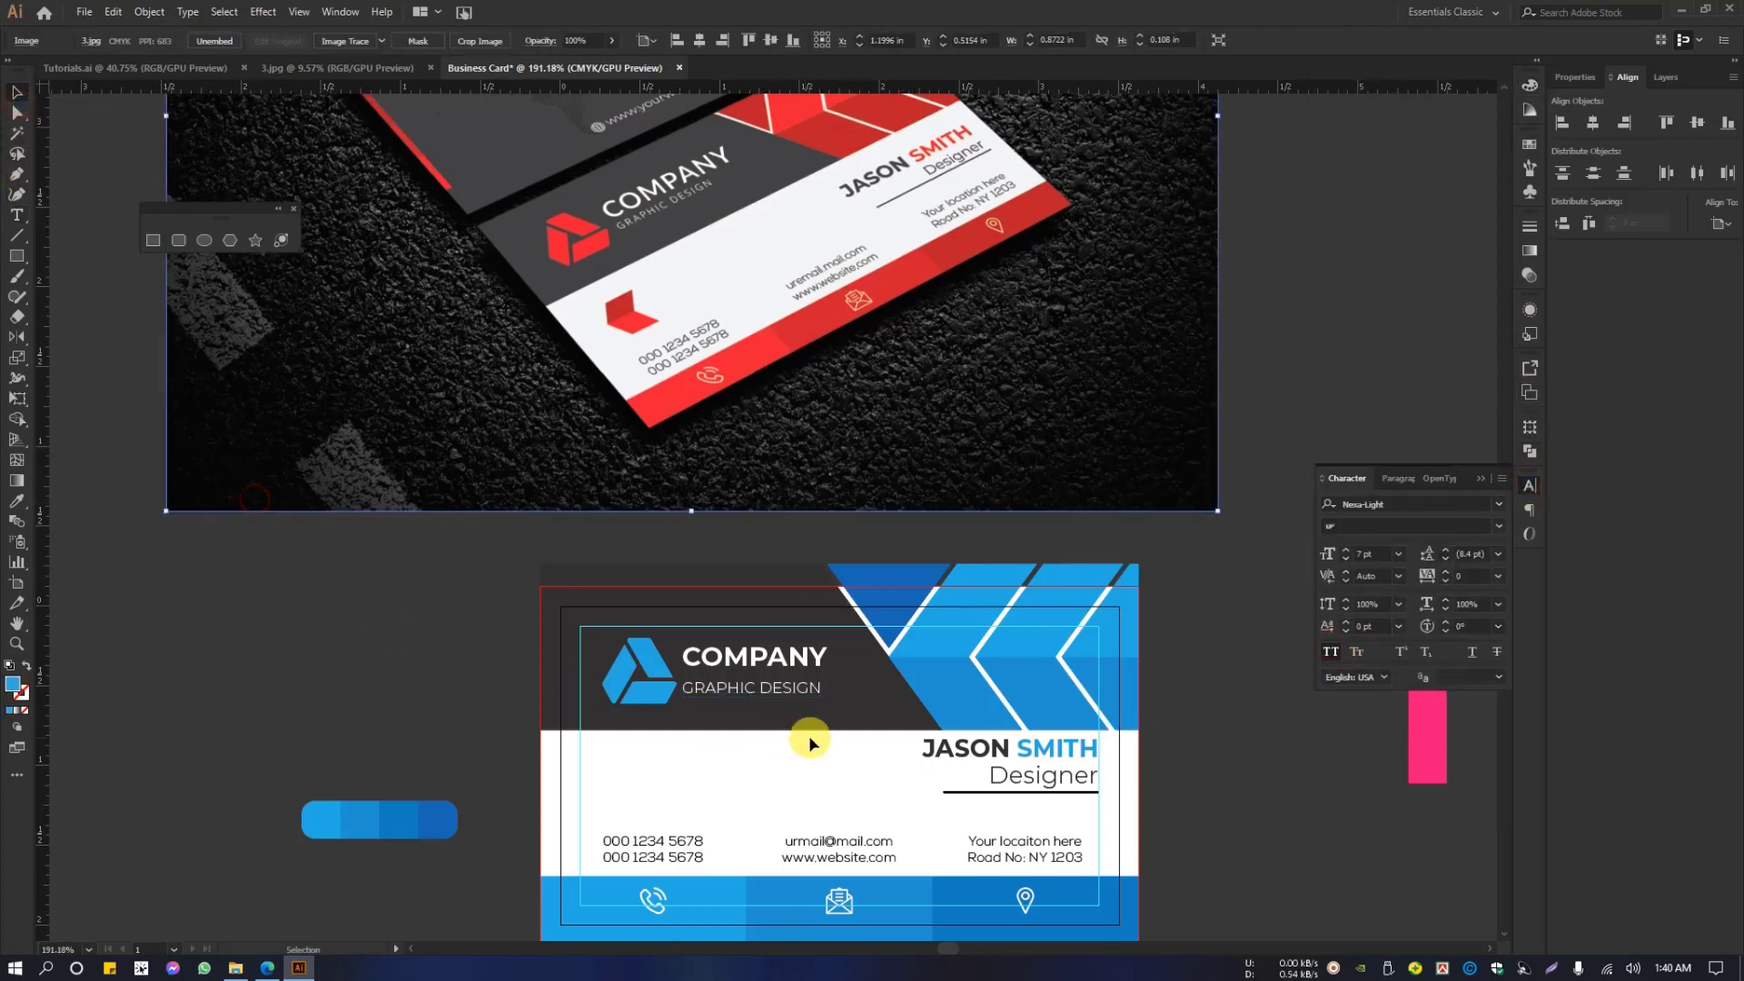
pyautogui.click(713, 688)
pyautogui.press('Up')
pyautogui.press('Up')
pyautogui.press('Up')
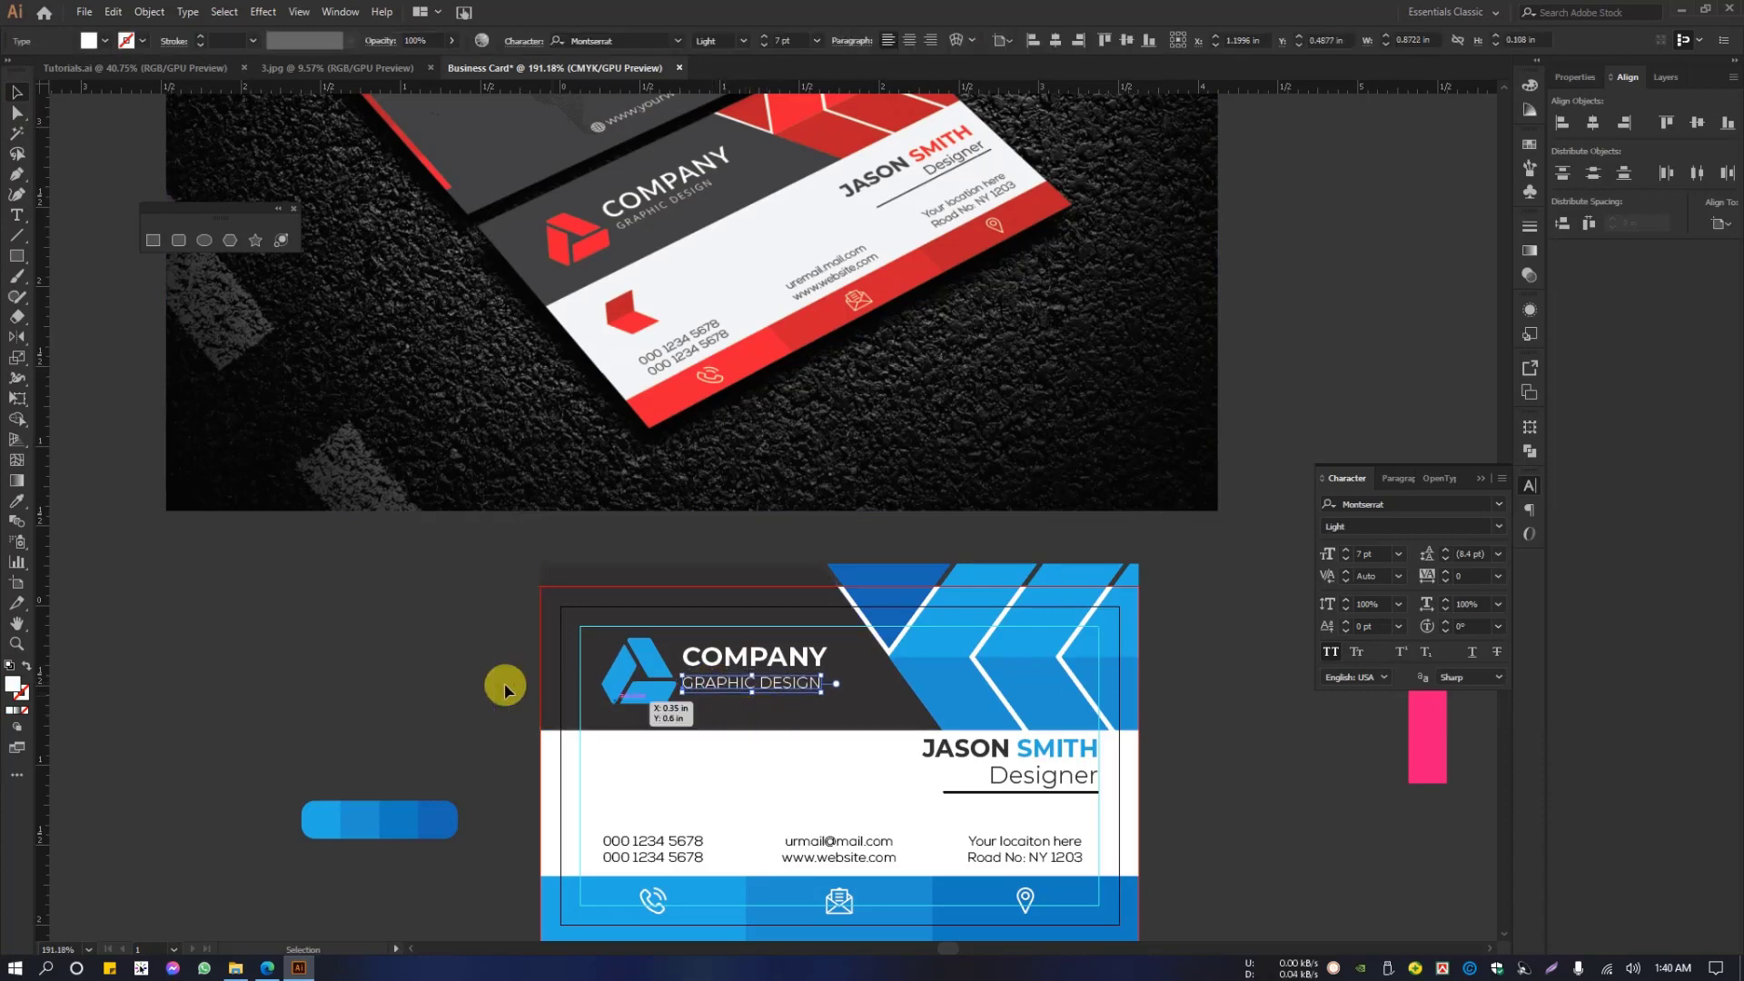
pyautogui.click(829, 712)
# Reduce the GRAPHIC DESIGN line to 6 pt
pyautogui.scroll(3, 829, 705)
pyautogui.scroll(-2, 790, 697)
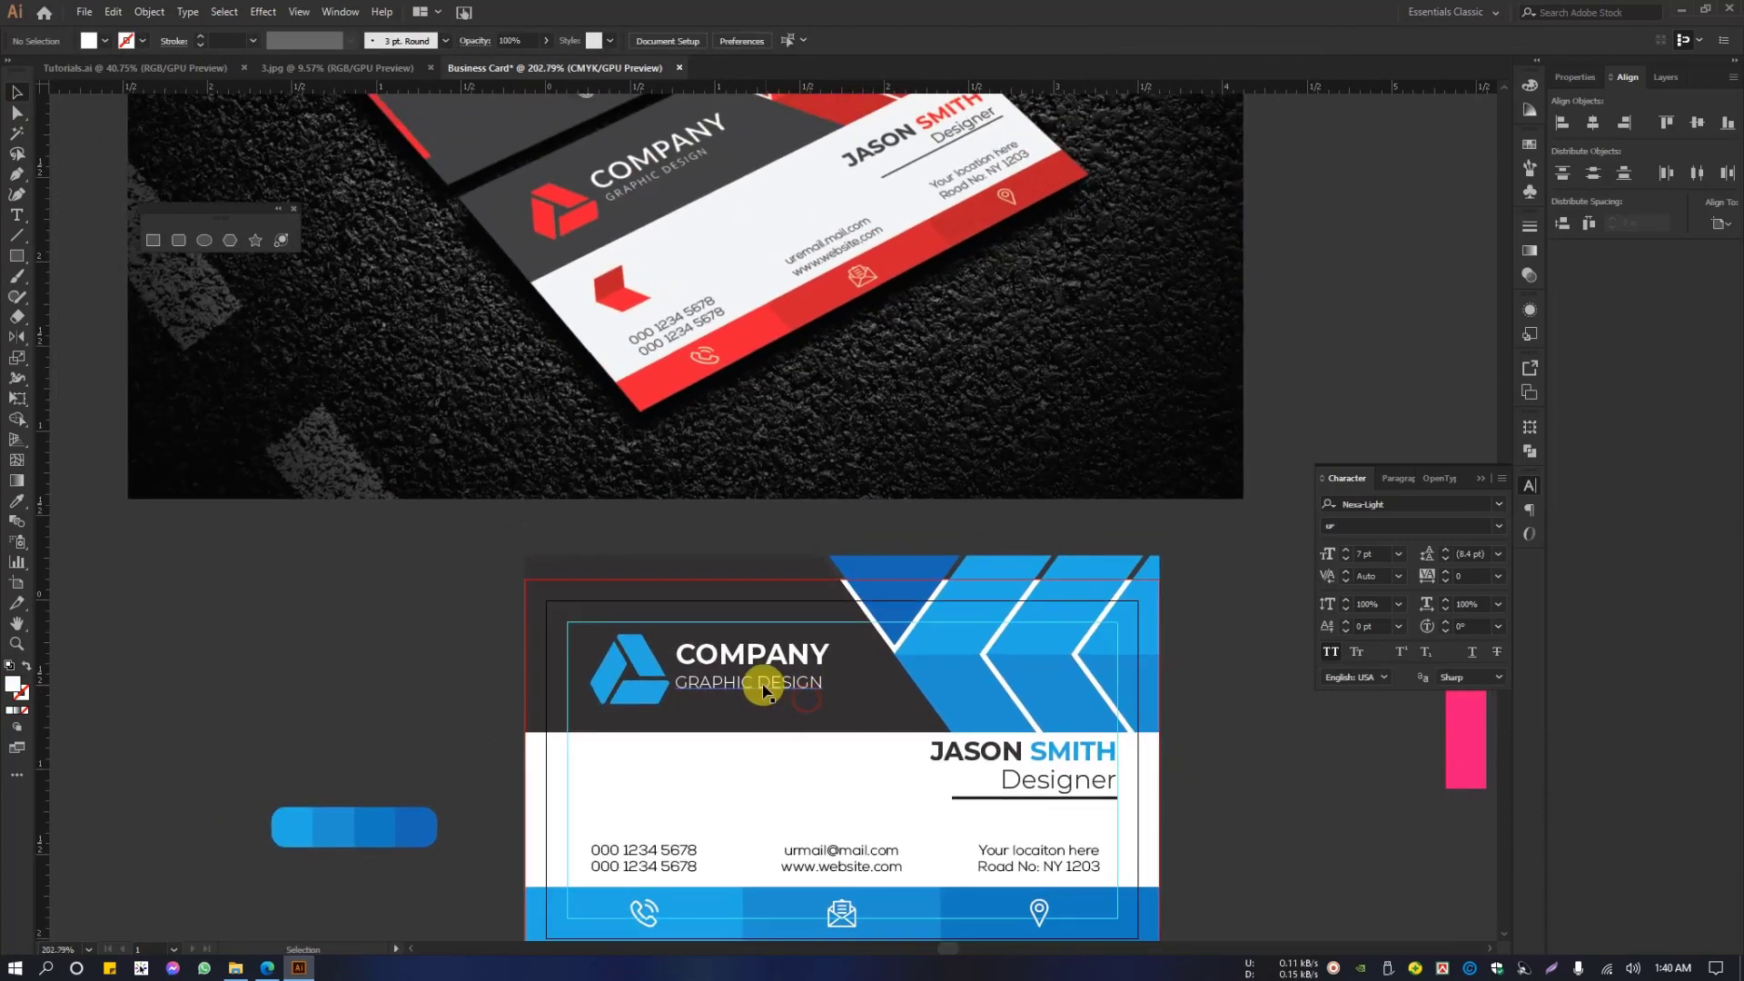
pyautogui.click(763, 691)
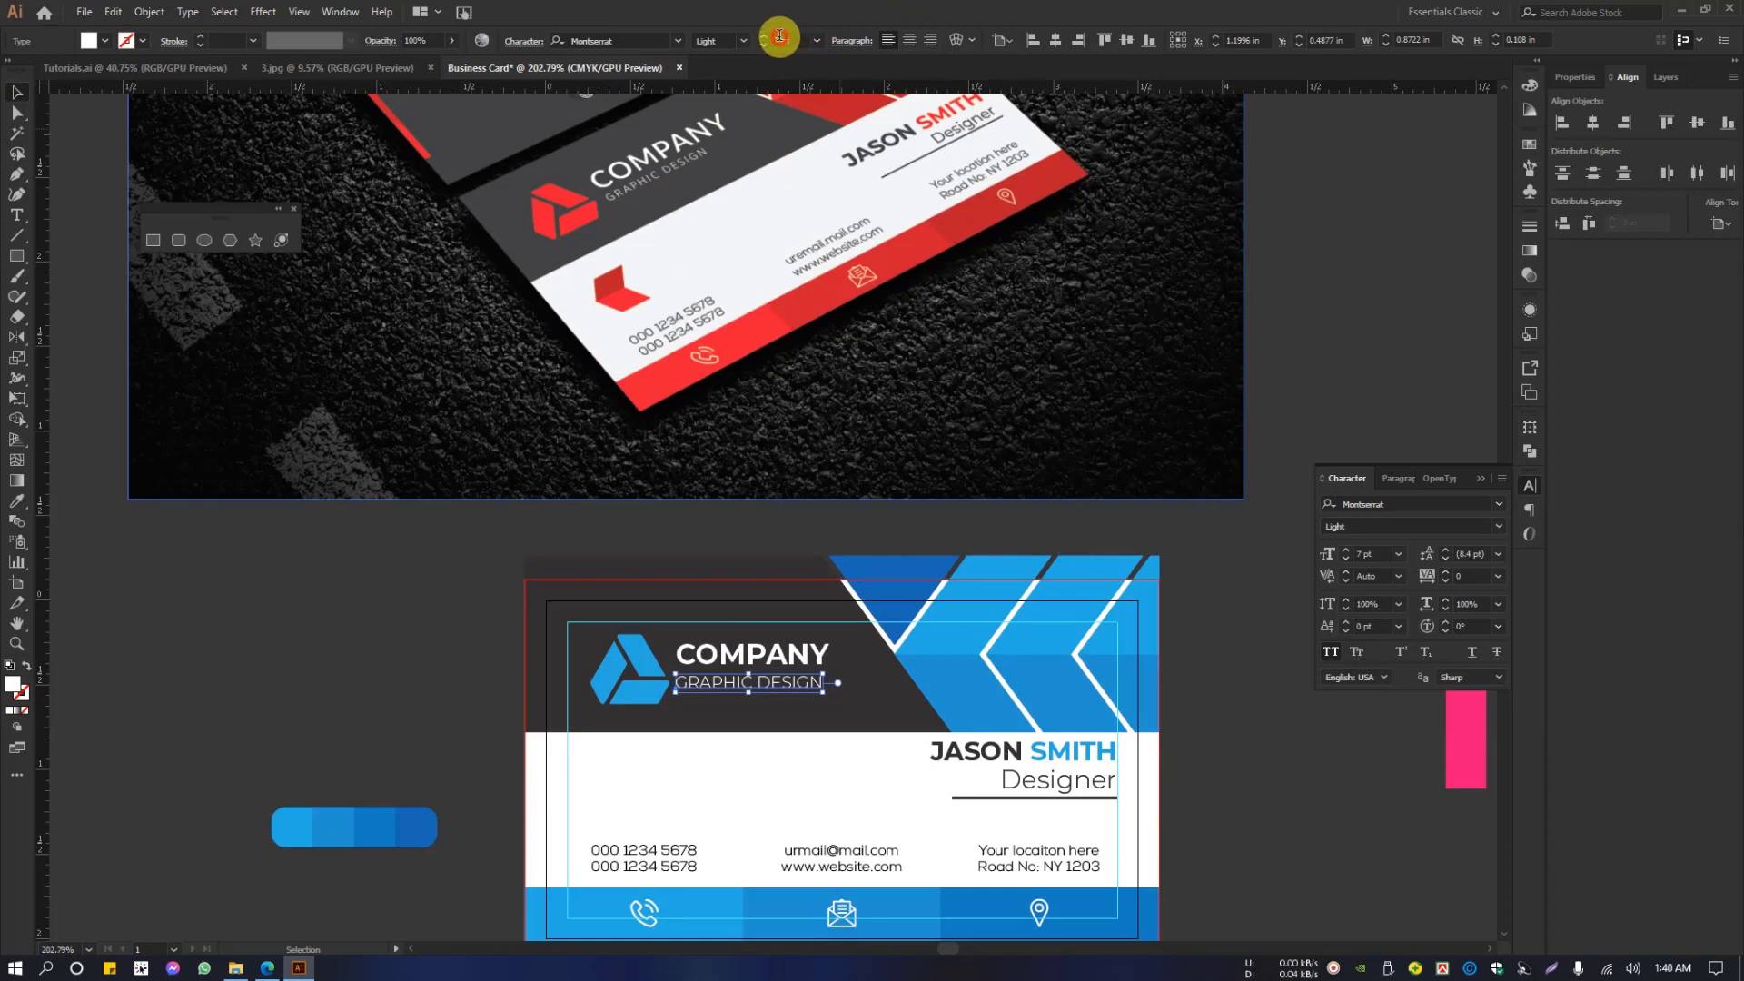
pyautogui.doubleClick(778, 40)
pyautogui.press('Return')
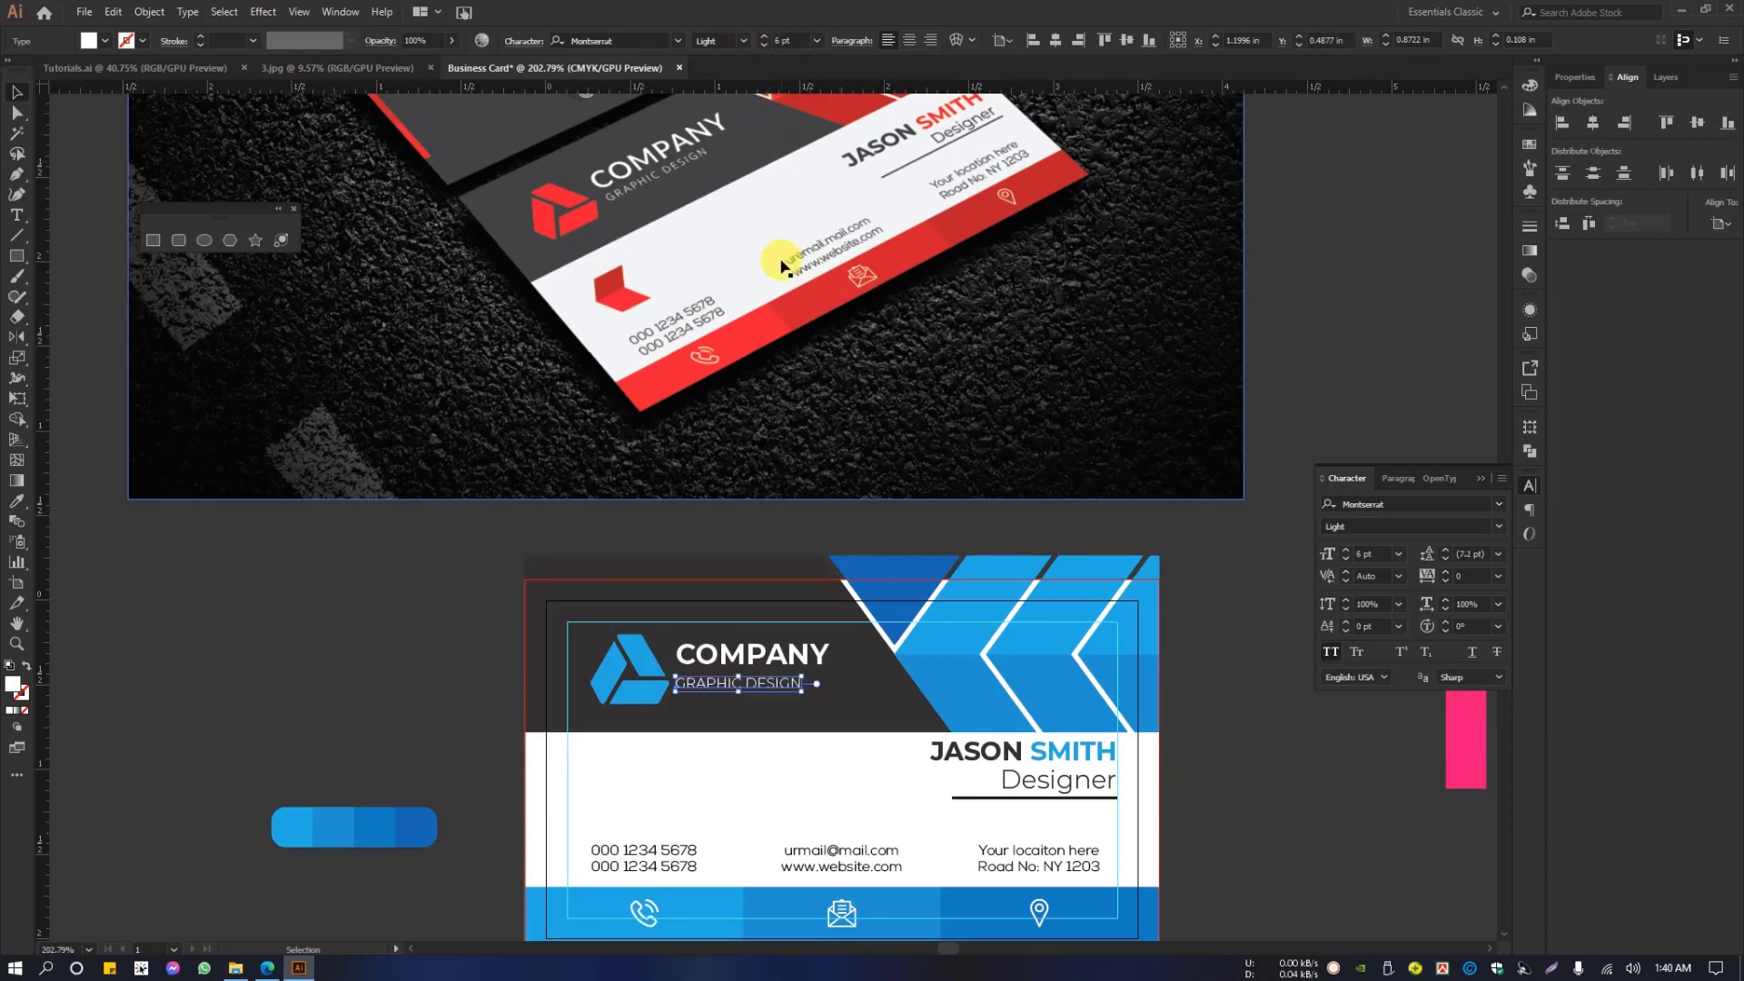
pyautogui.click(319, 526)
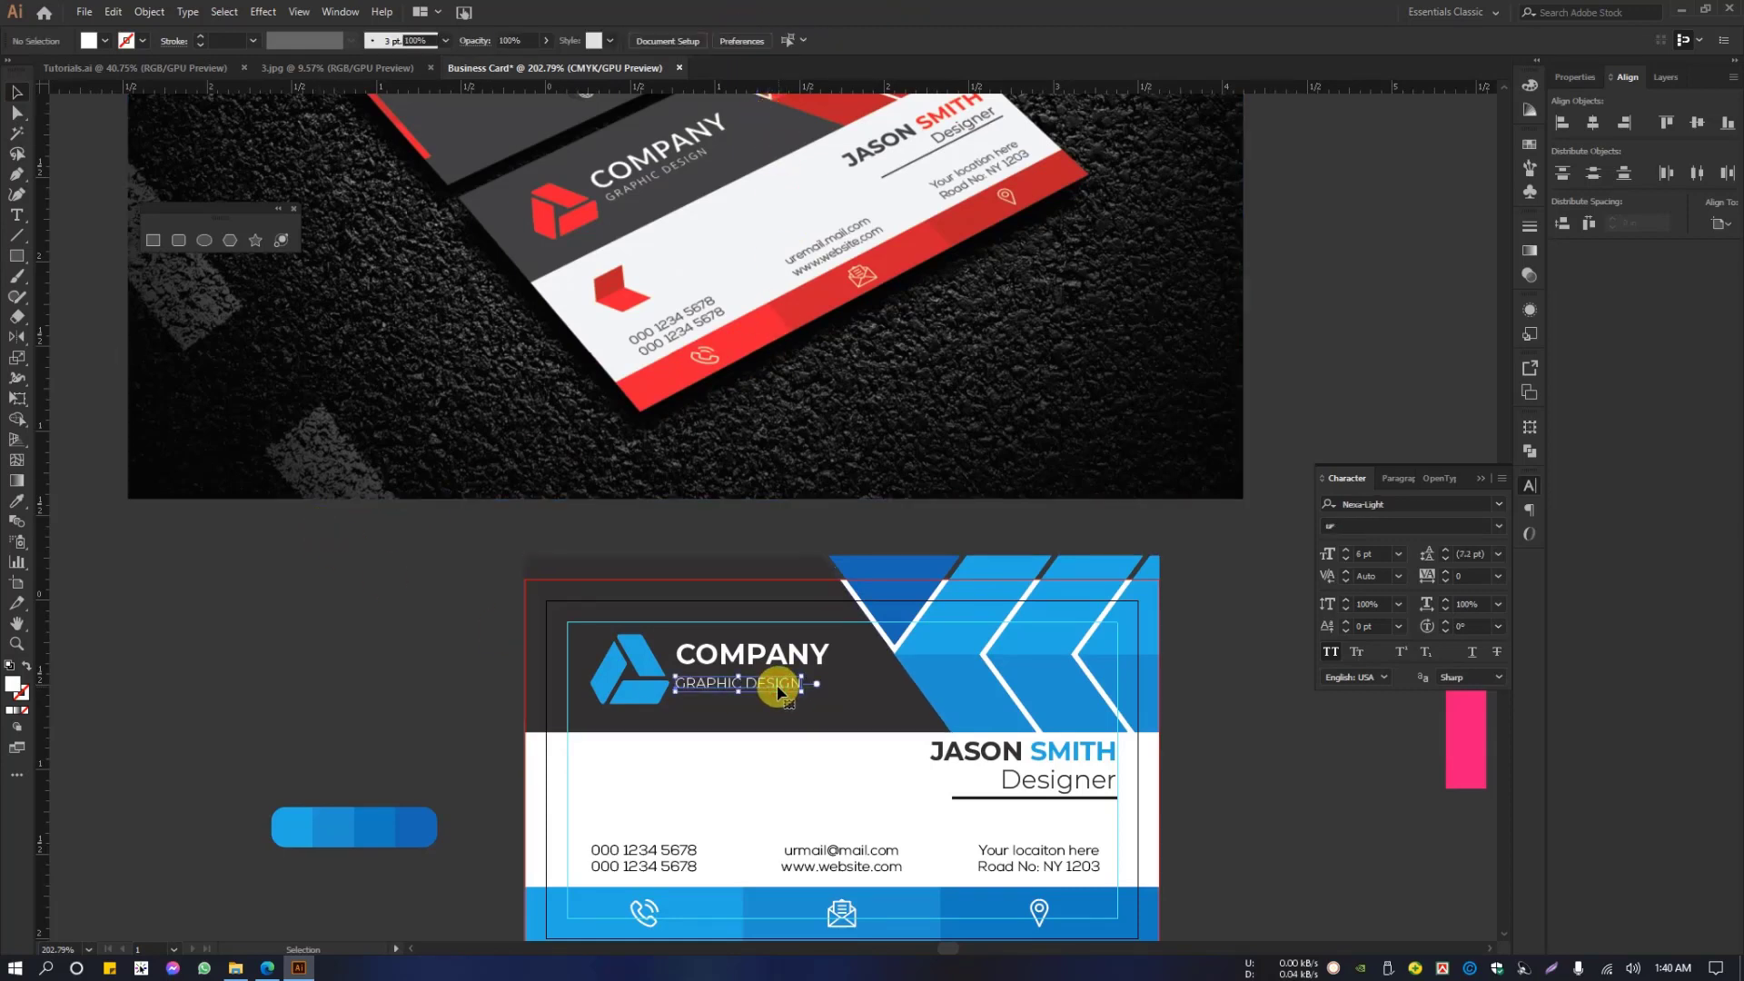
pyautogui.moveTo(704, 693); pyautogui.dragTo(764, 696)
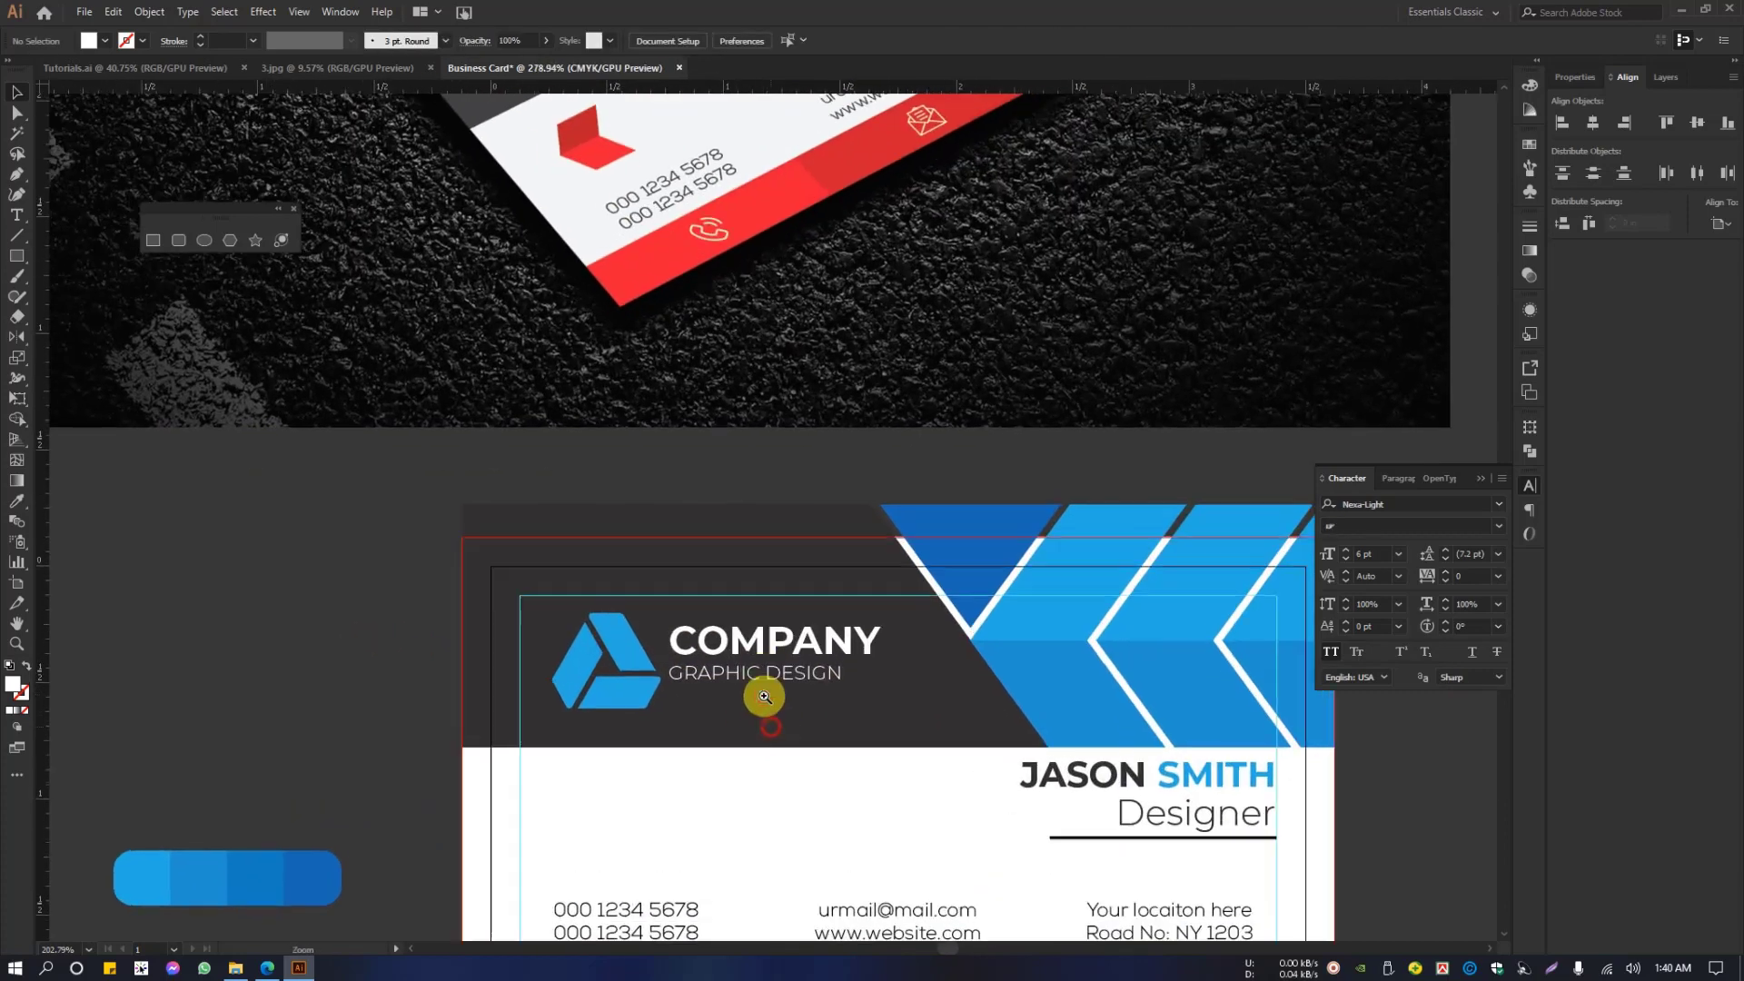
# Left-align COMPANY and GRAPHIC DESIGN to each other using Align To Selection
pyautogui.click(751, 649)
pyautogui.keyDown('shift'); pyautogui.click(751, 677); pyautogui.keyUp('shift')
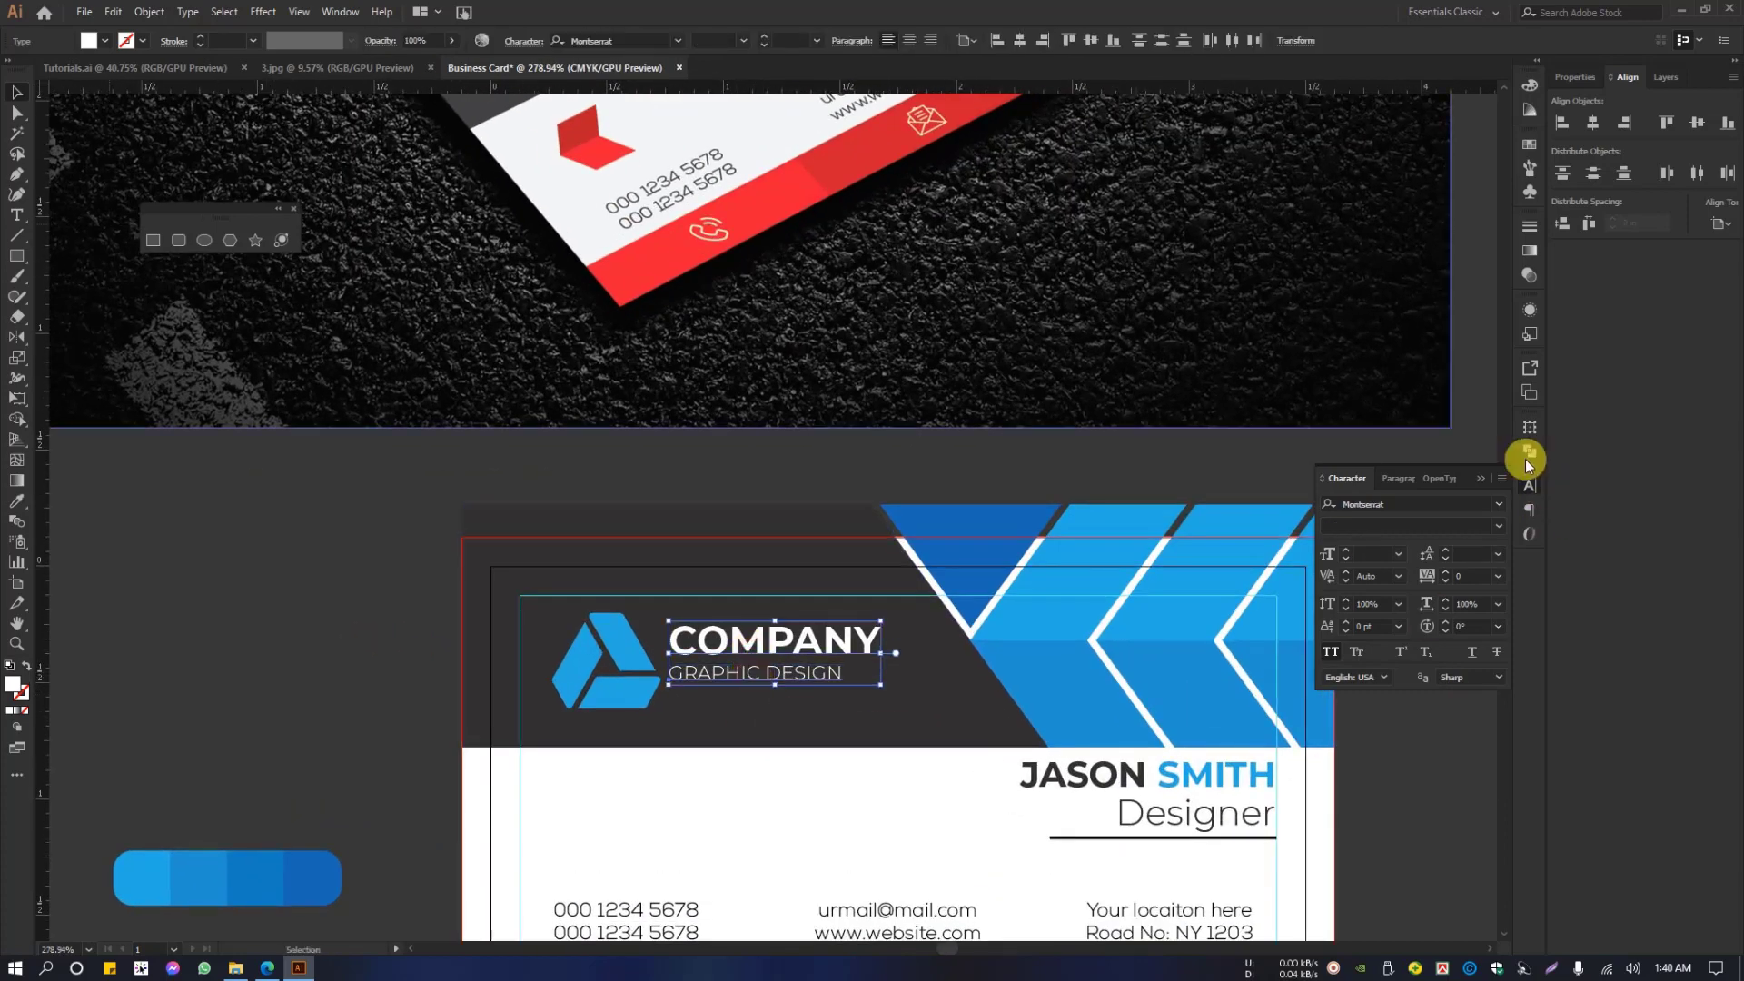
pyautogui.click(1565, 121)
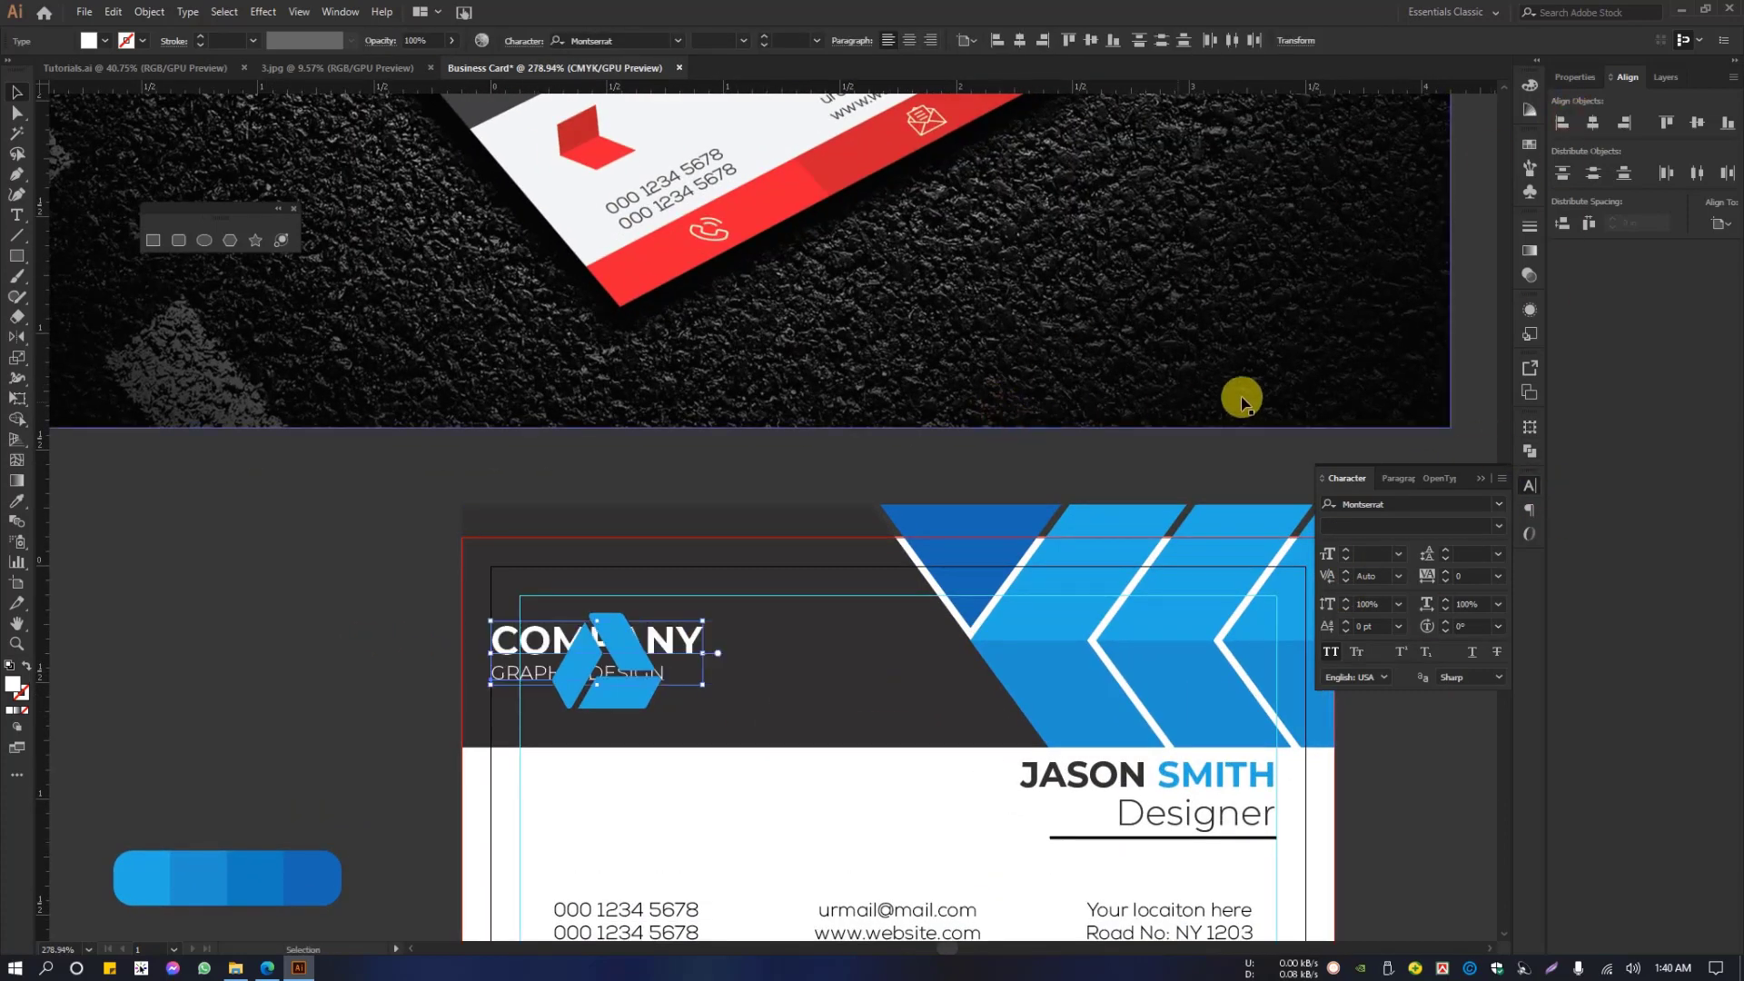
pyautogui.hotkey('ctrl', 'z')
pyautogui.click(1721, 223)
pyautogui.click(1674, 243)
pyautogui.click(1565, 121)
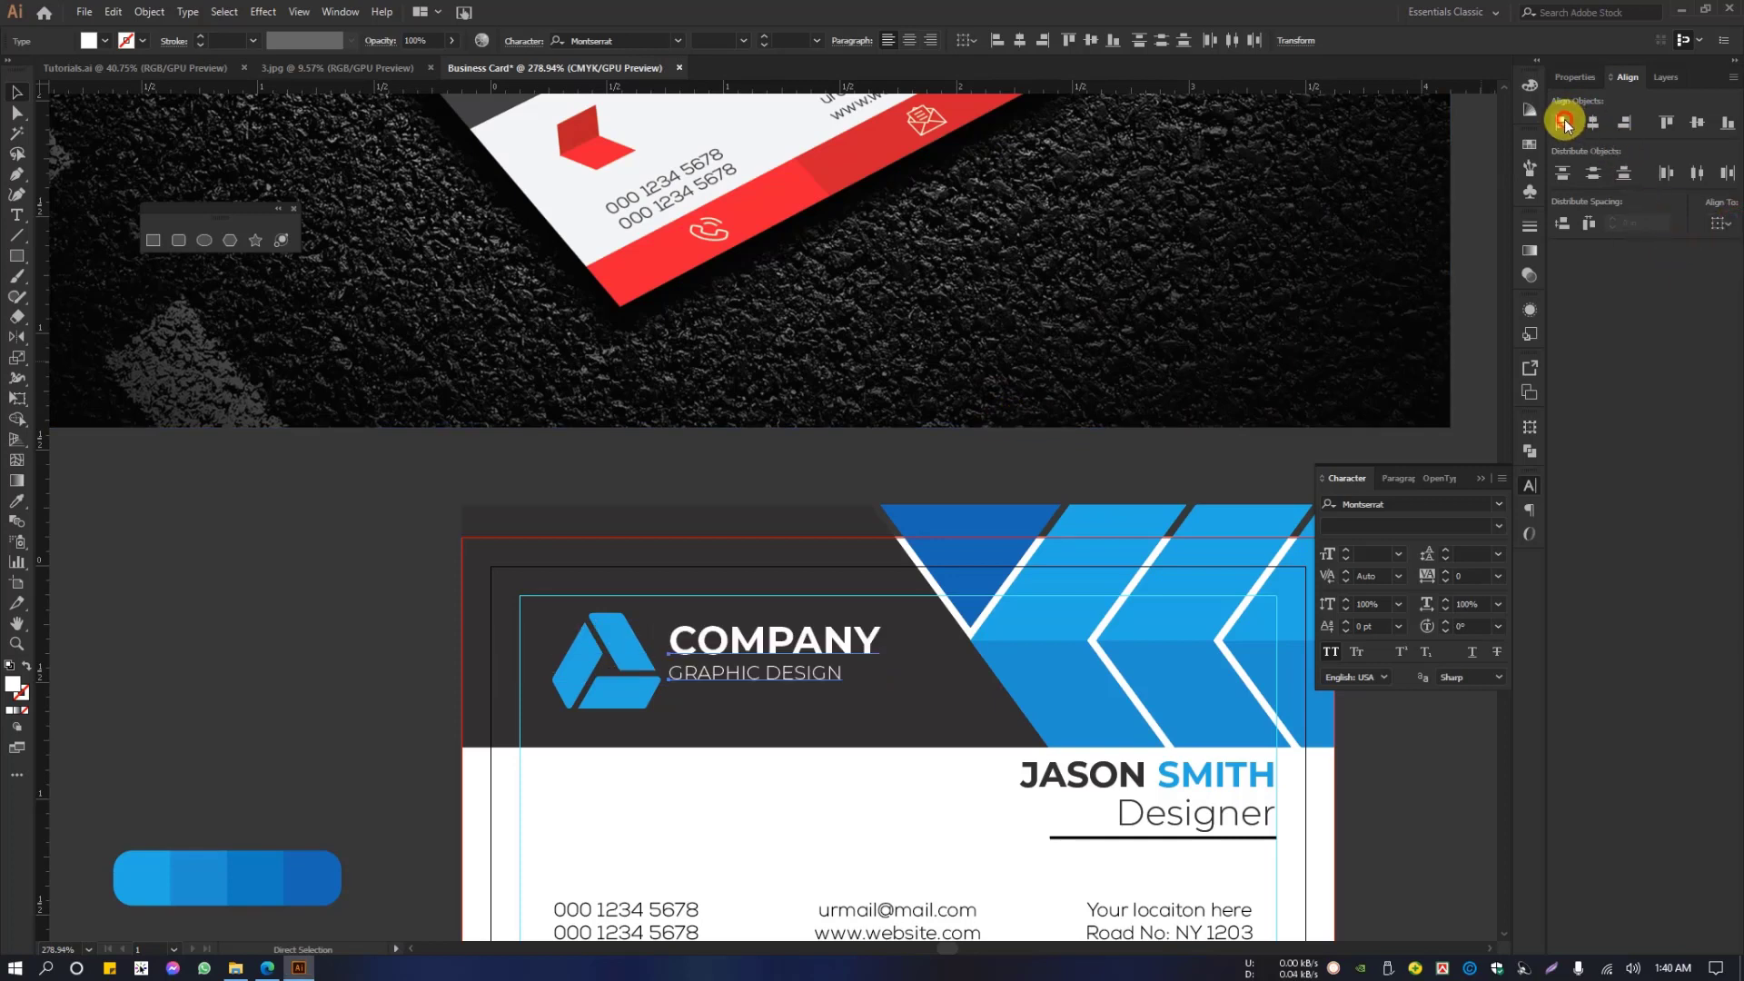
pyautogui.press('v')
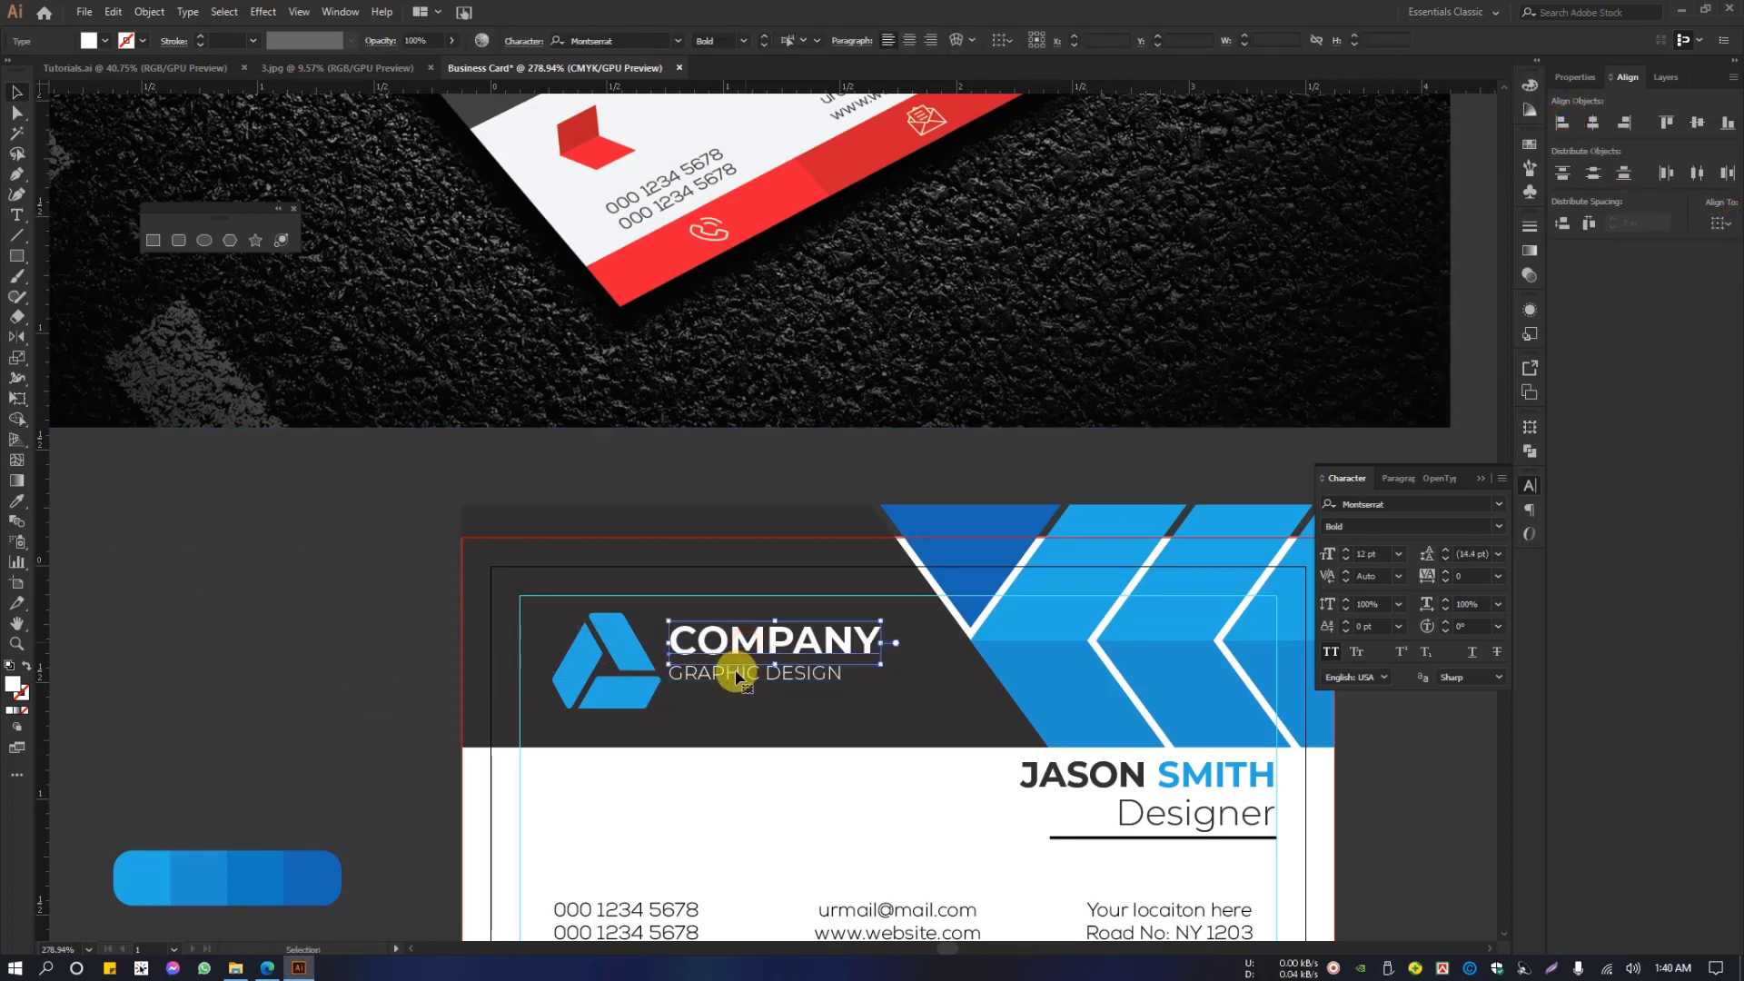
# Vertically centre the text on the blue logo, using the logo as key object
pyautogui.click(362, 670)
pyautogui.click(626, 672)
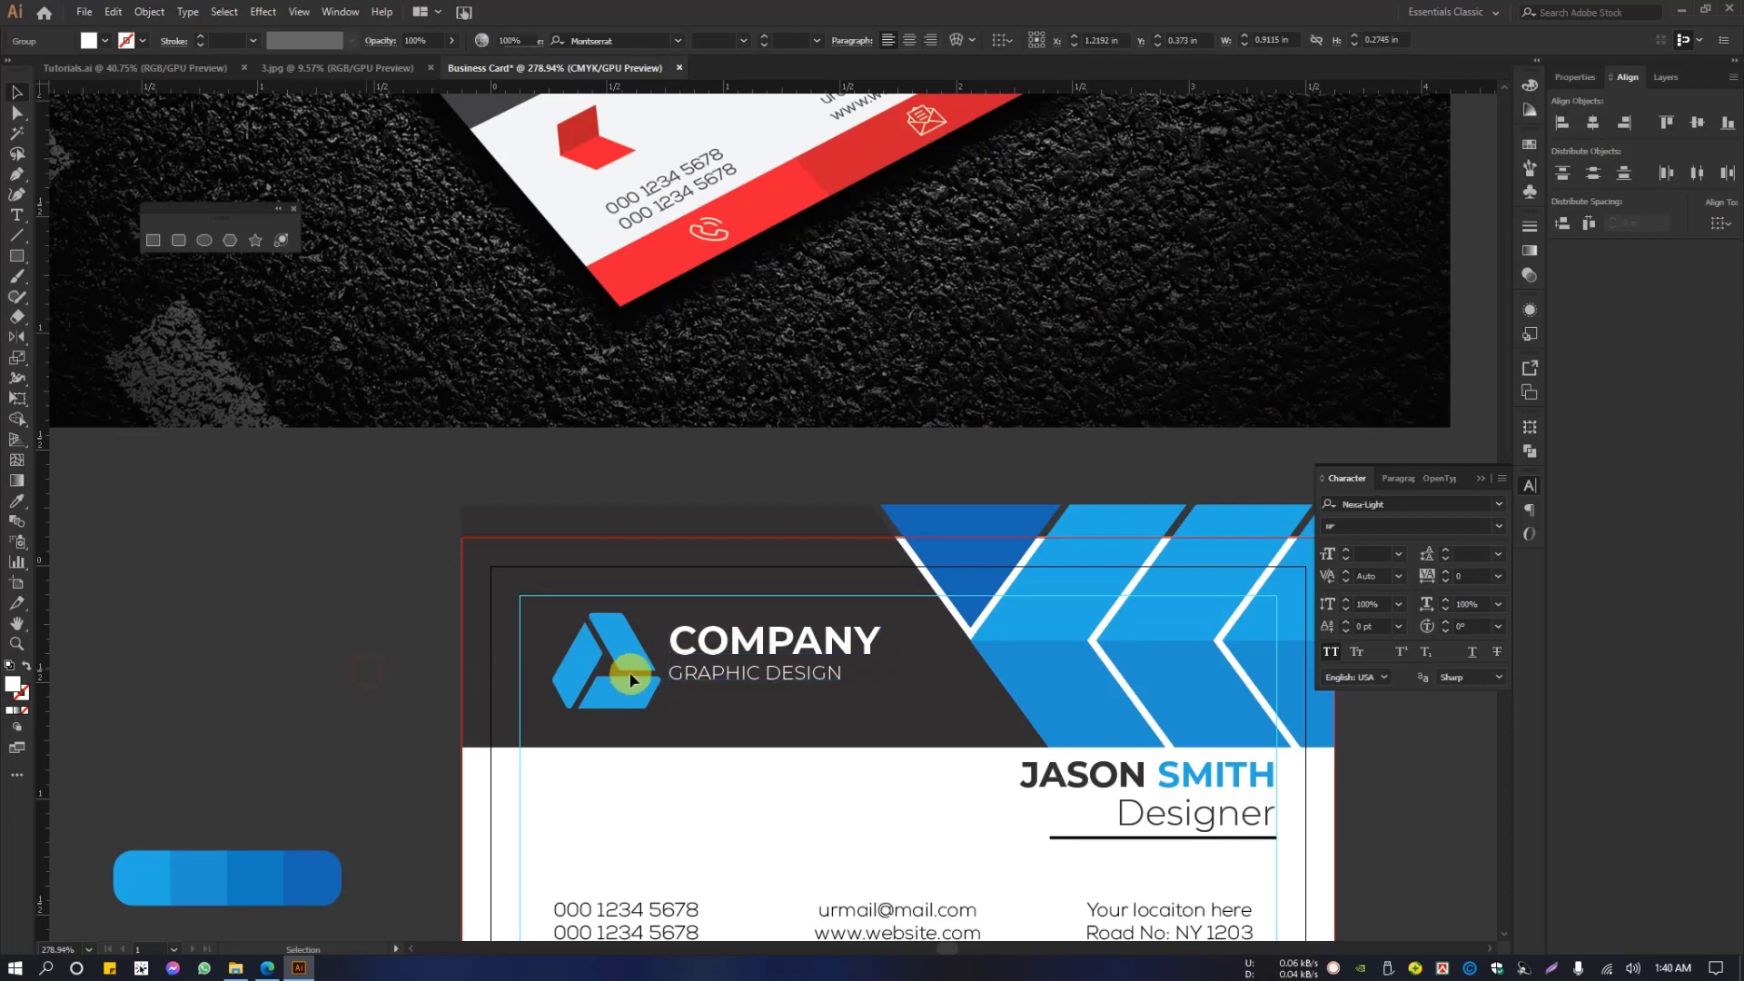
pyautogui.keyDown('shift'); pyautogui.click(741, 635); pyautogui.keyUp('shift')
pyautogui.click(625, 661)
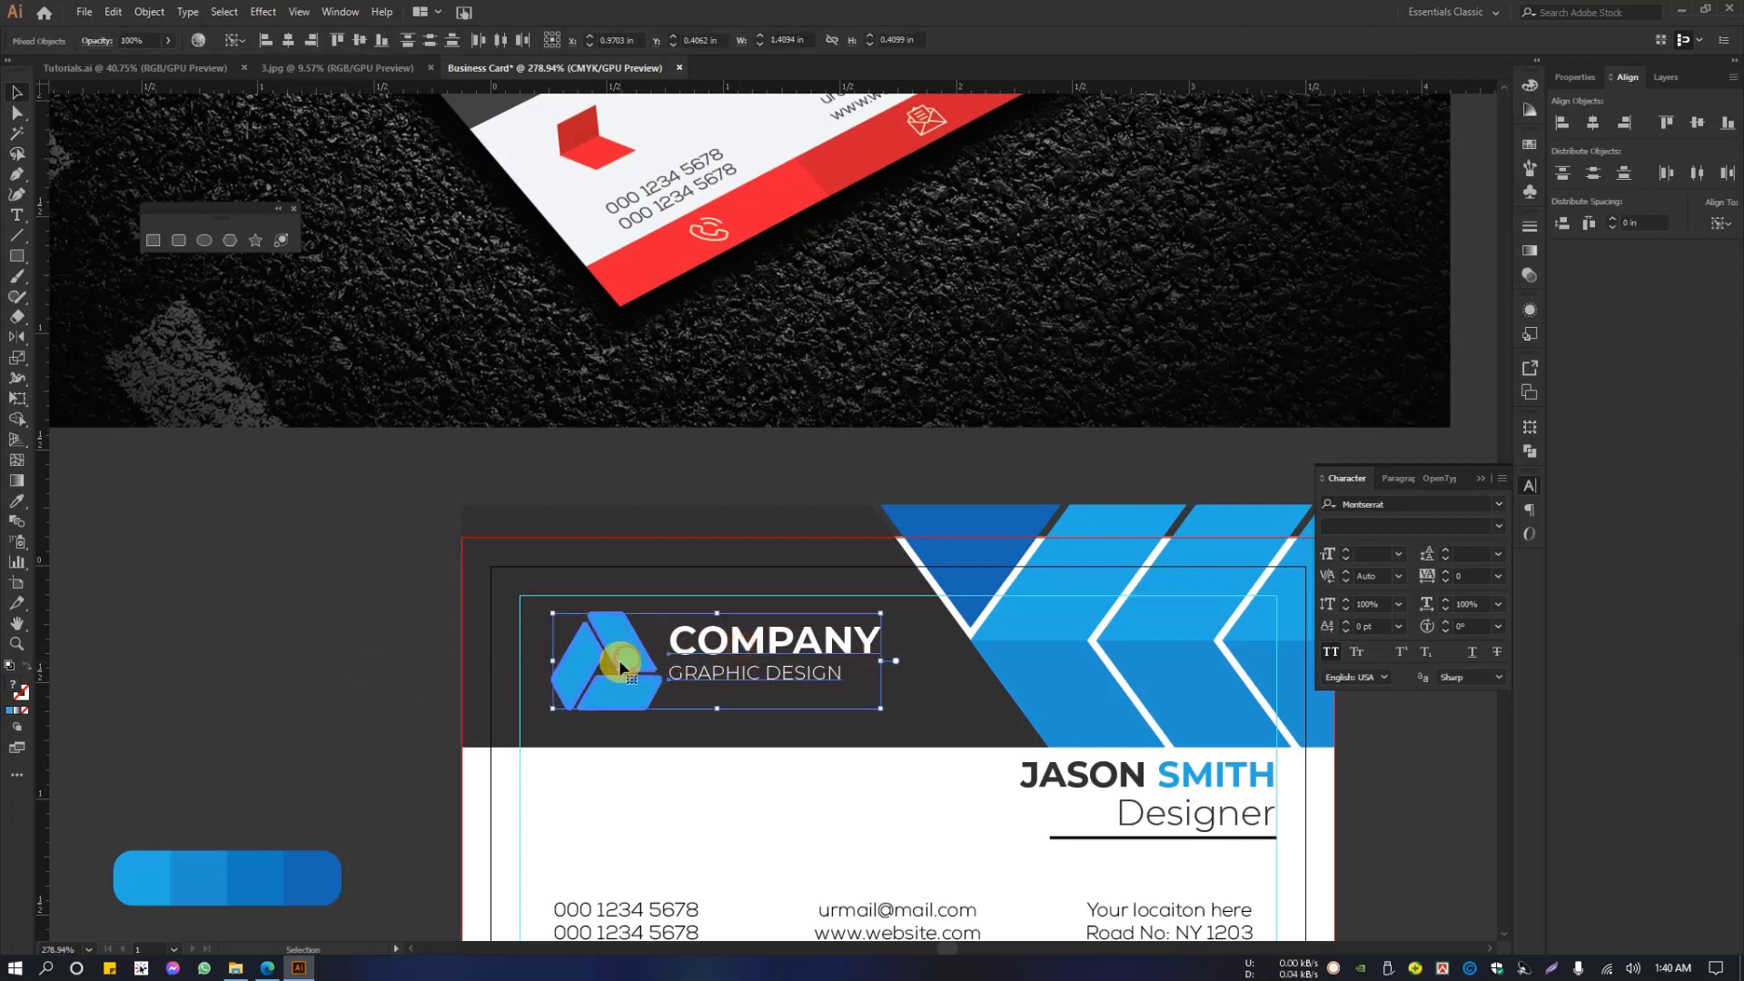
pyautogui.click(1669, 135)
pyautogui.click(1696, 122)
pyautogui.click(291, 669)
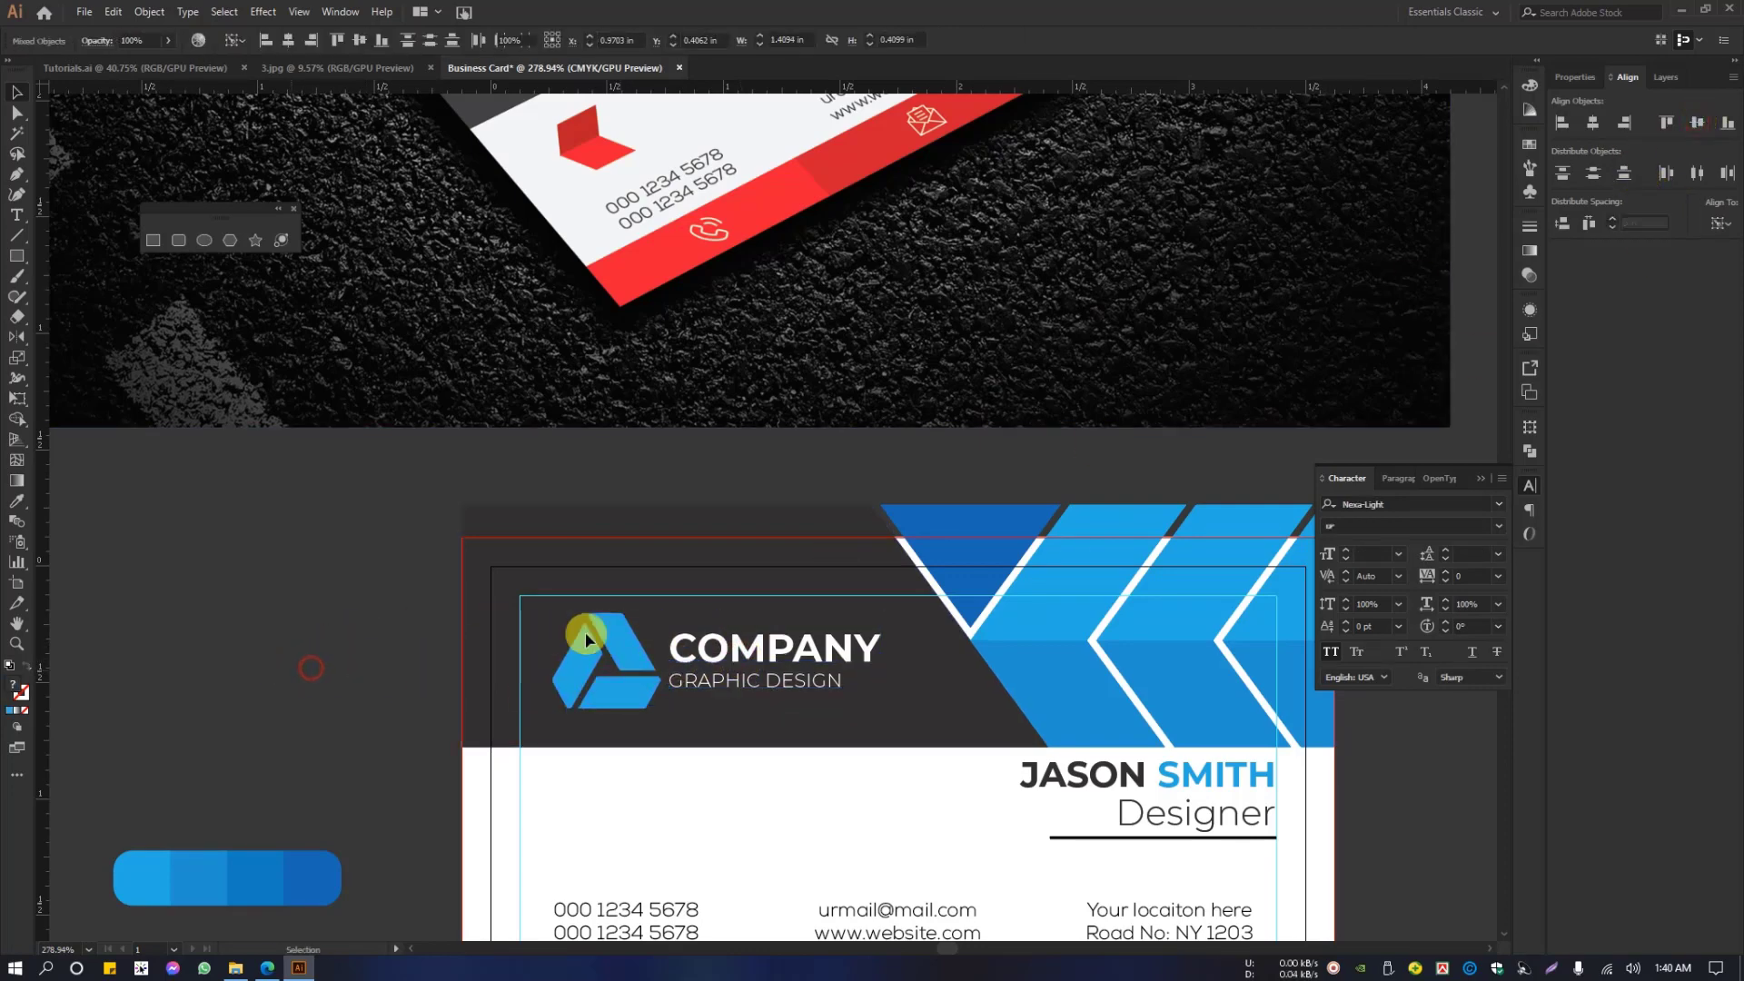
pyautogui.press('z')
pyautogui.keyDown('alt'); pyautogui.click(684, 570); pyautogui.keyUp('alt')
pyautogui.moveTo(684, 570); pyautogui.dragTo(804, 534)
pyautogui.moveTo(963, 529); pyautogui.dragTo(933, 526)
pyautogui.moveTo(872, 612); pyautogui.dragTo(938, 606)
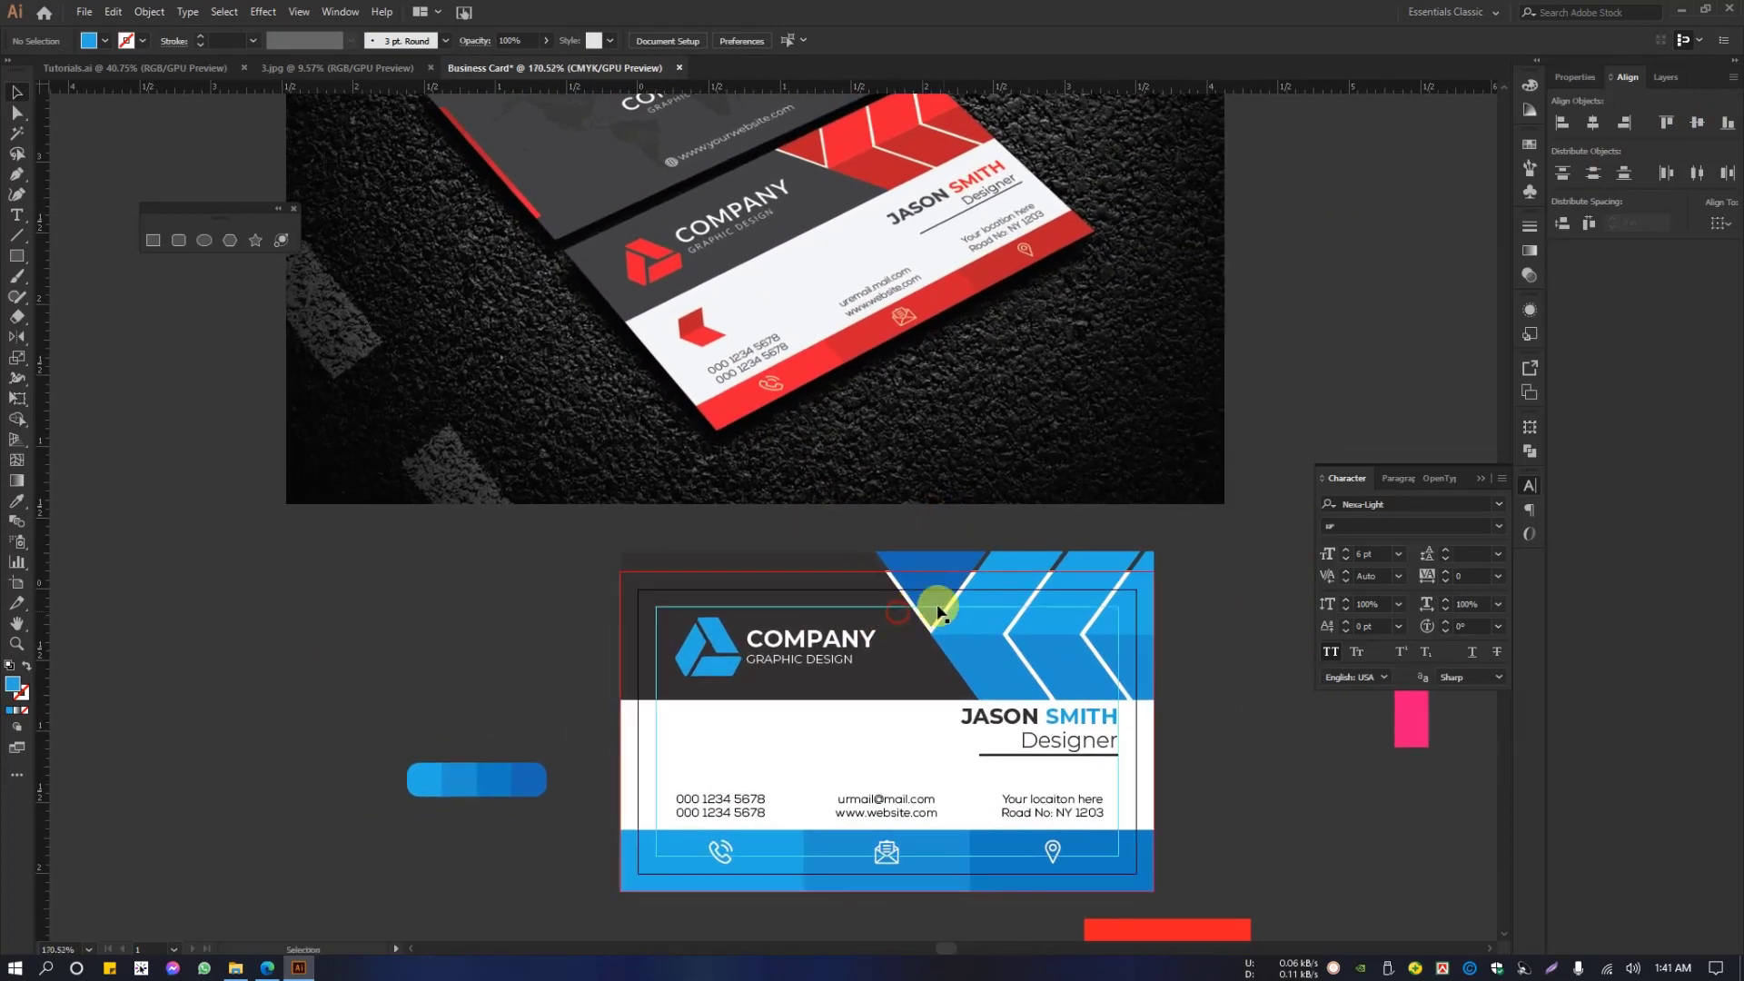
# Draw a wide rectangle covering the area above the card's top edge
pyautogui.scroll(-2, 663, 424)
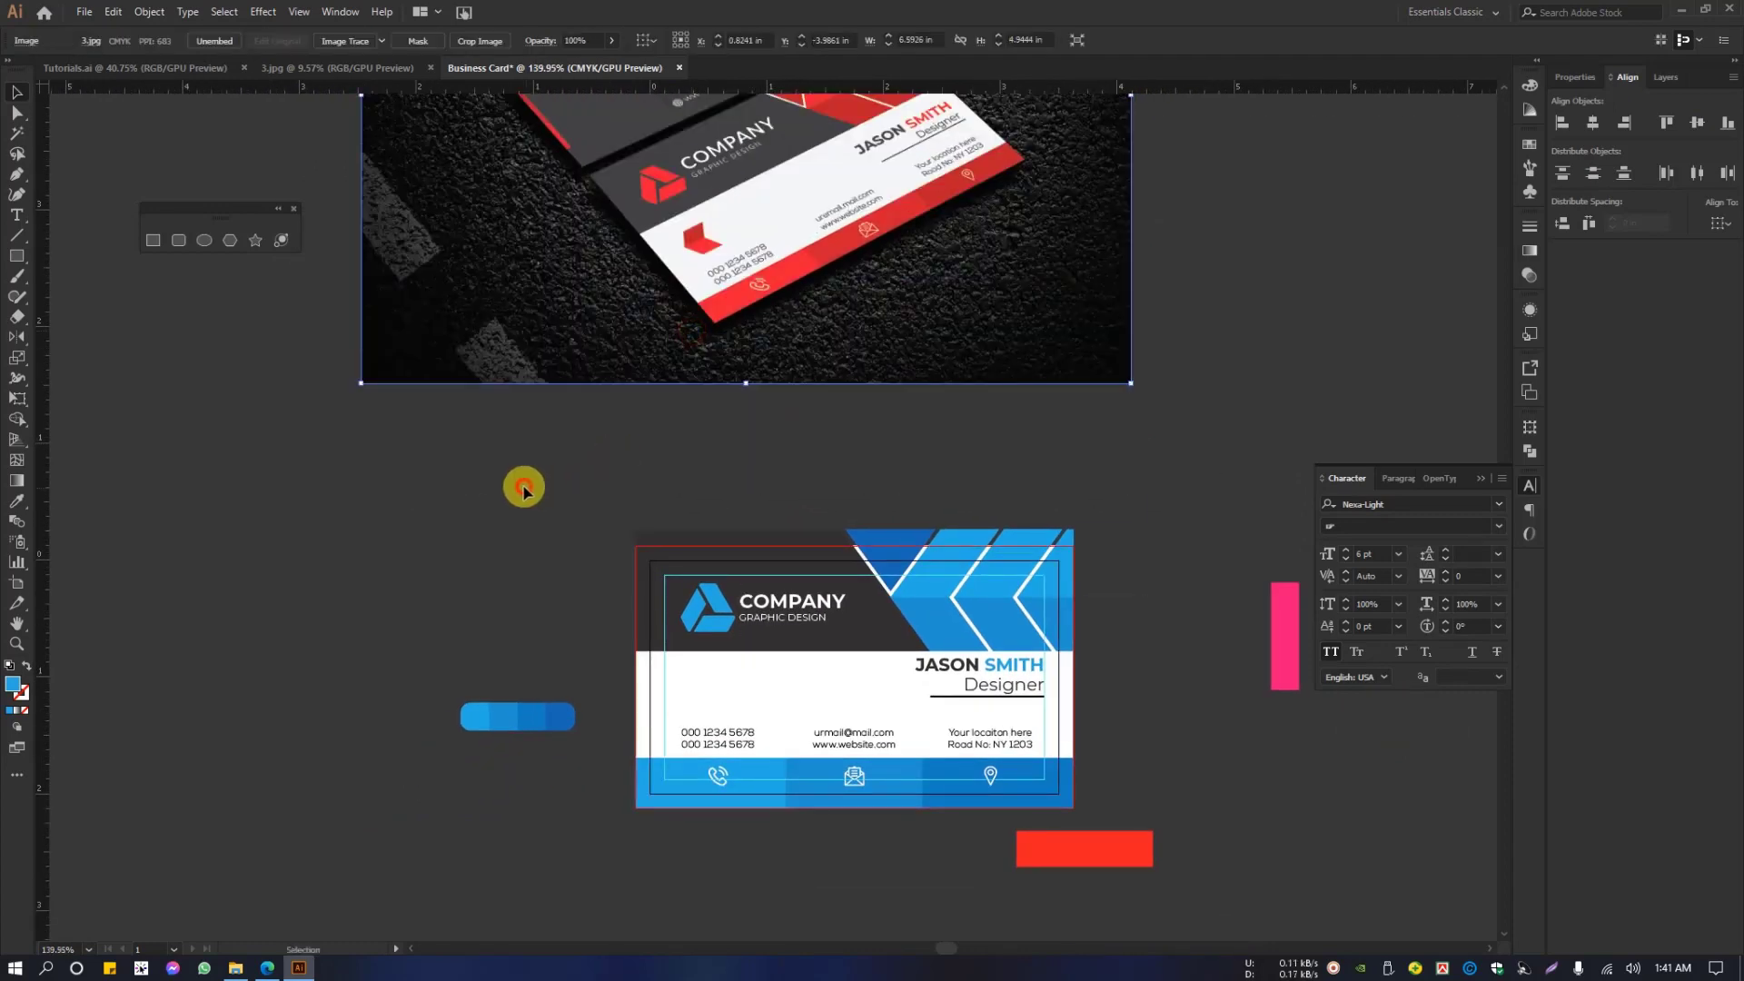
pyautogui.click(152, 239)
pyautogui.scroll(2, 668, 599)
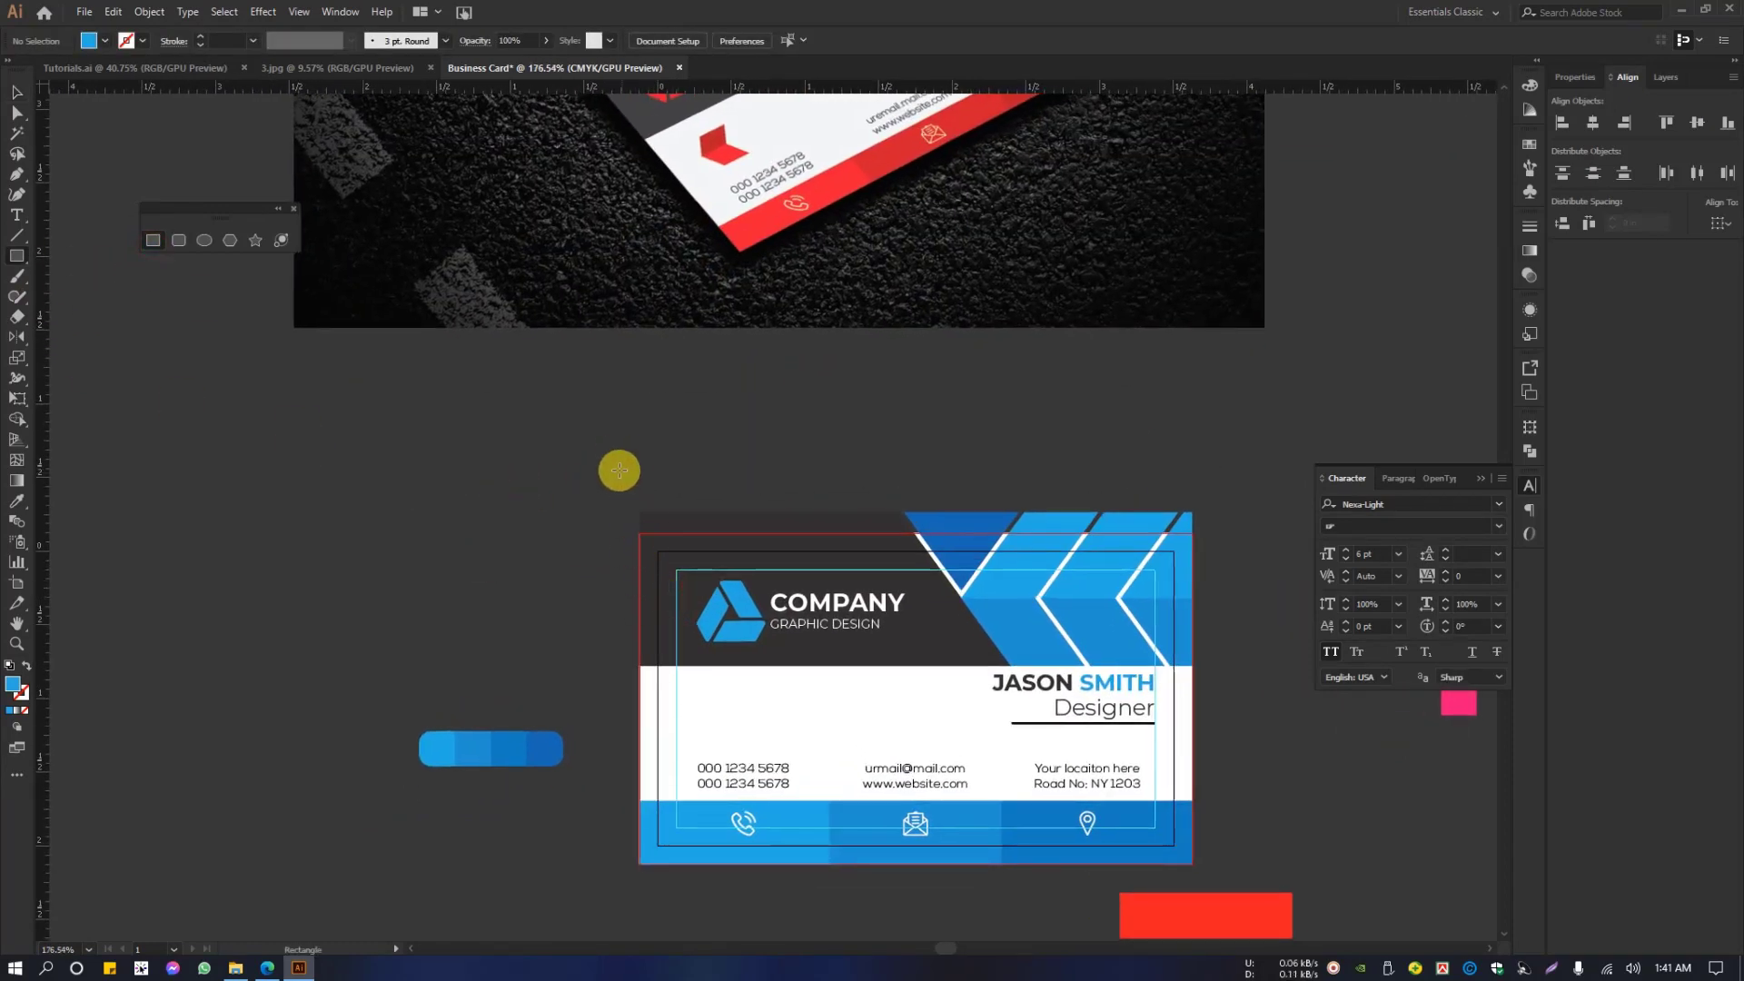
pyautogui.moveTo(600, 457); pyautogui.dragTo(1197, 521)
pyautogui.moveTo(1227, 534); pyautogui.dragTo(1227, 534)
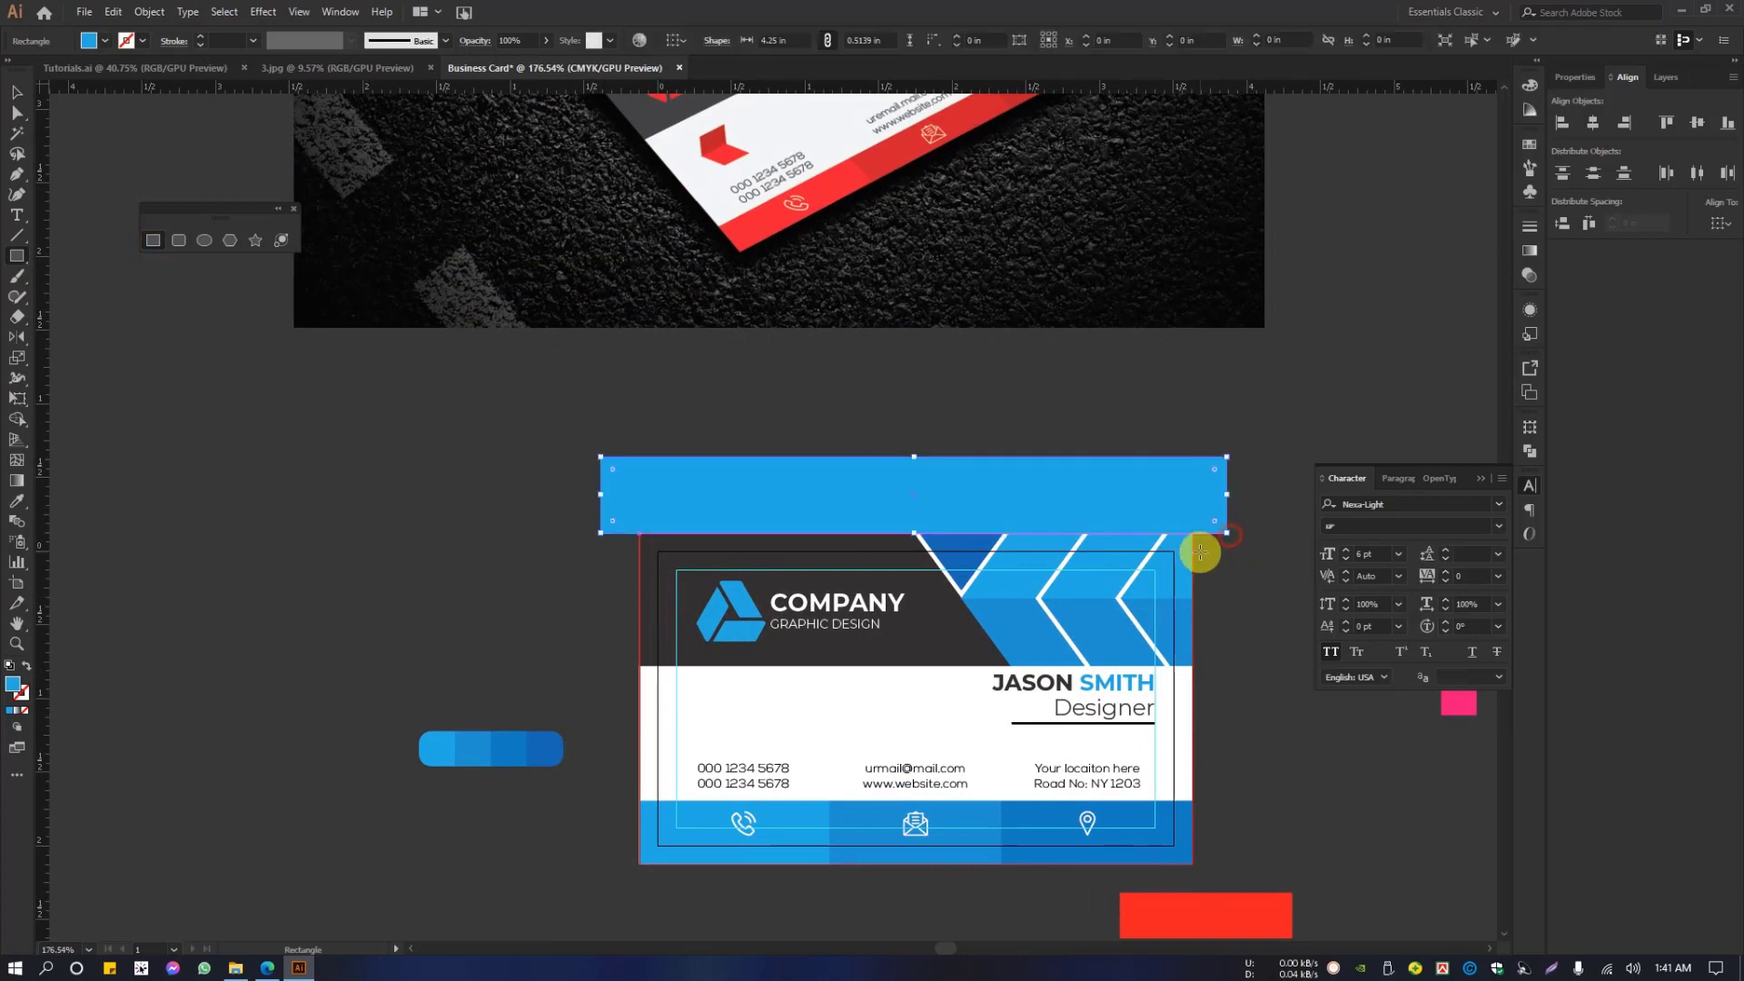
pyautogui.click(27, 88)
pyautogui.click(412, 424)
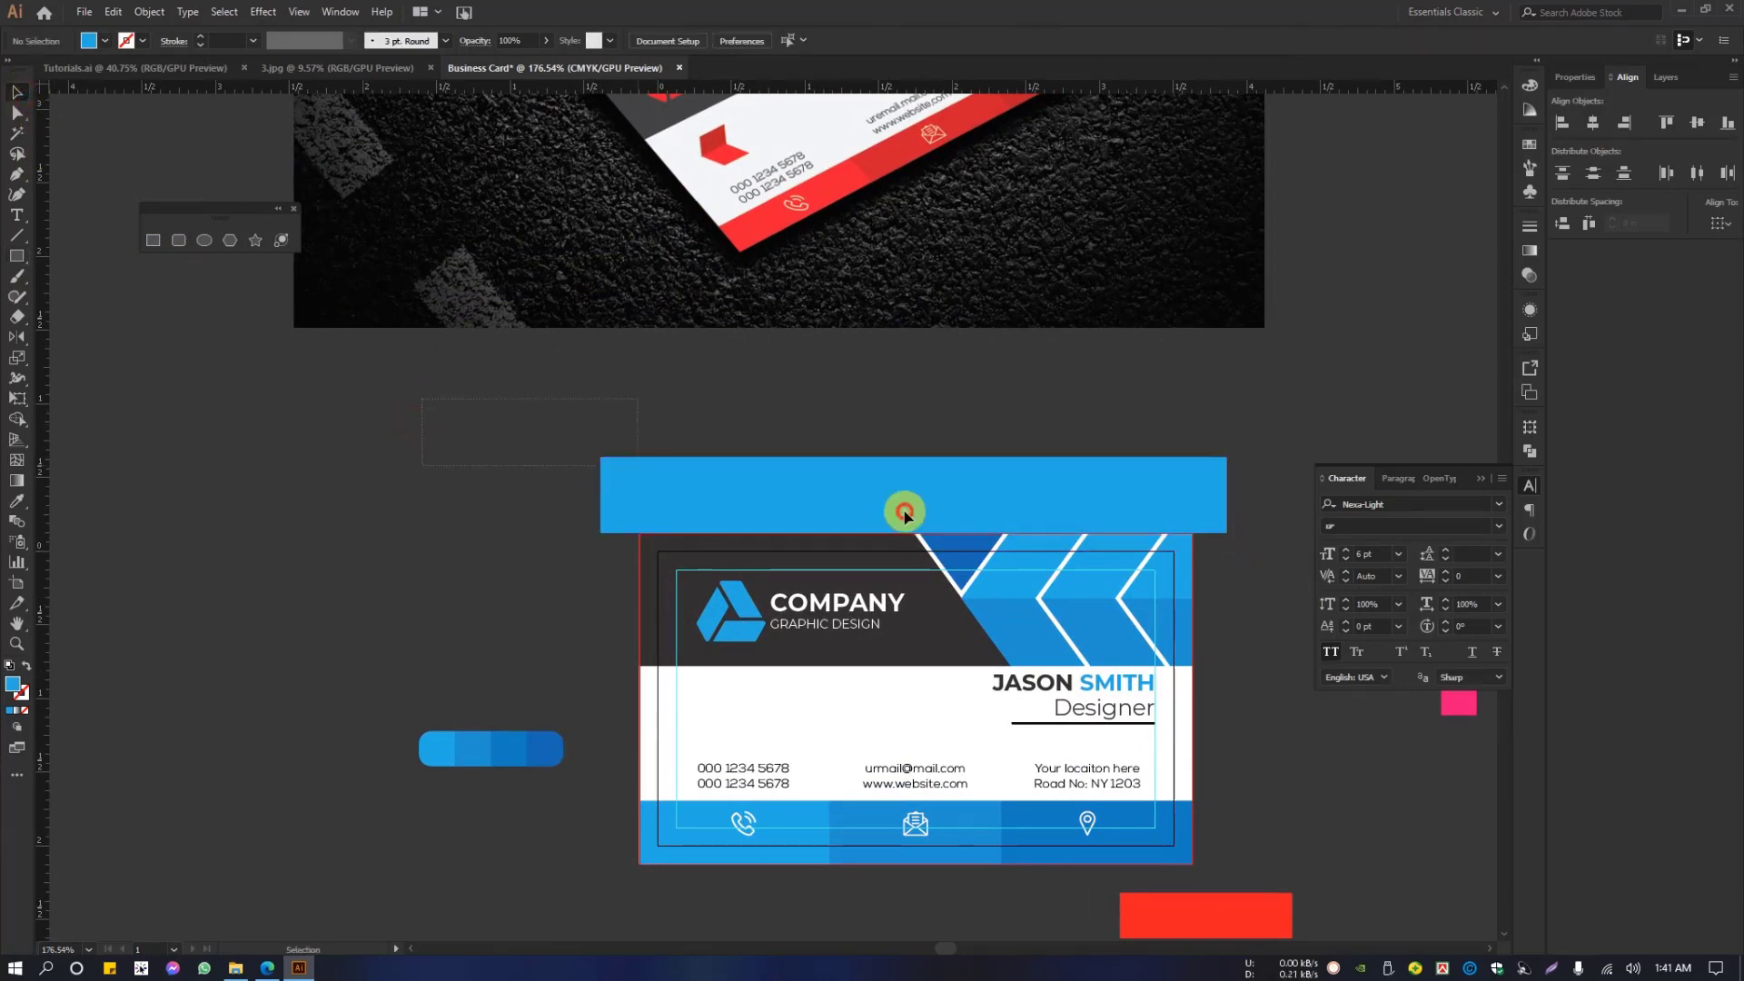
# Delete the overhang above the card with the Shape Builder in erase mode
pyautogui.moveTo(1302, 557); pyautogui.dragTo(1224, 544)
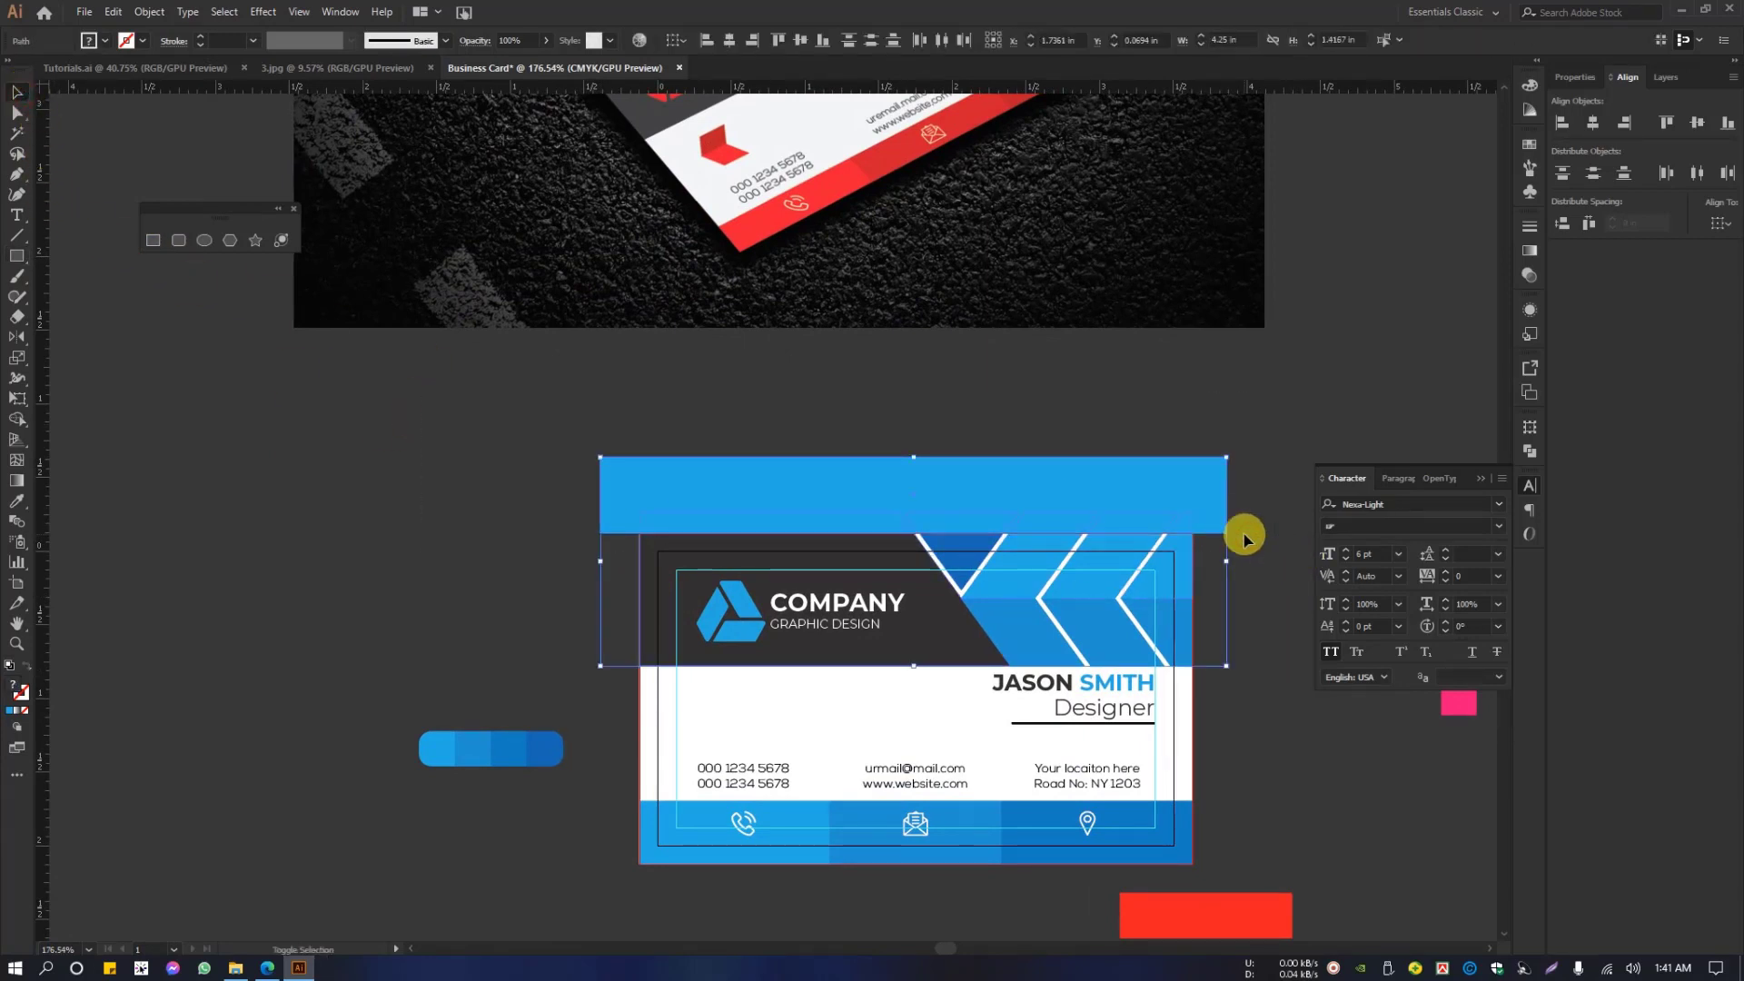
pyautogui.hotkey('shift', 'm')
pyautogui.moveTo(581, 460)
pyautogui.mouseDown()
pyautogui.moveTo(701, 516)
pyautogui.moveTo(1077, 518)
pyautogui.mouseUp()
pyautogui.moveTo(1180, 531); pyautogui.dragTo(1177, 532)
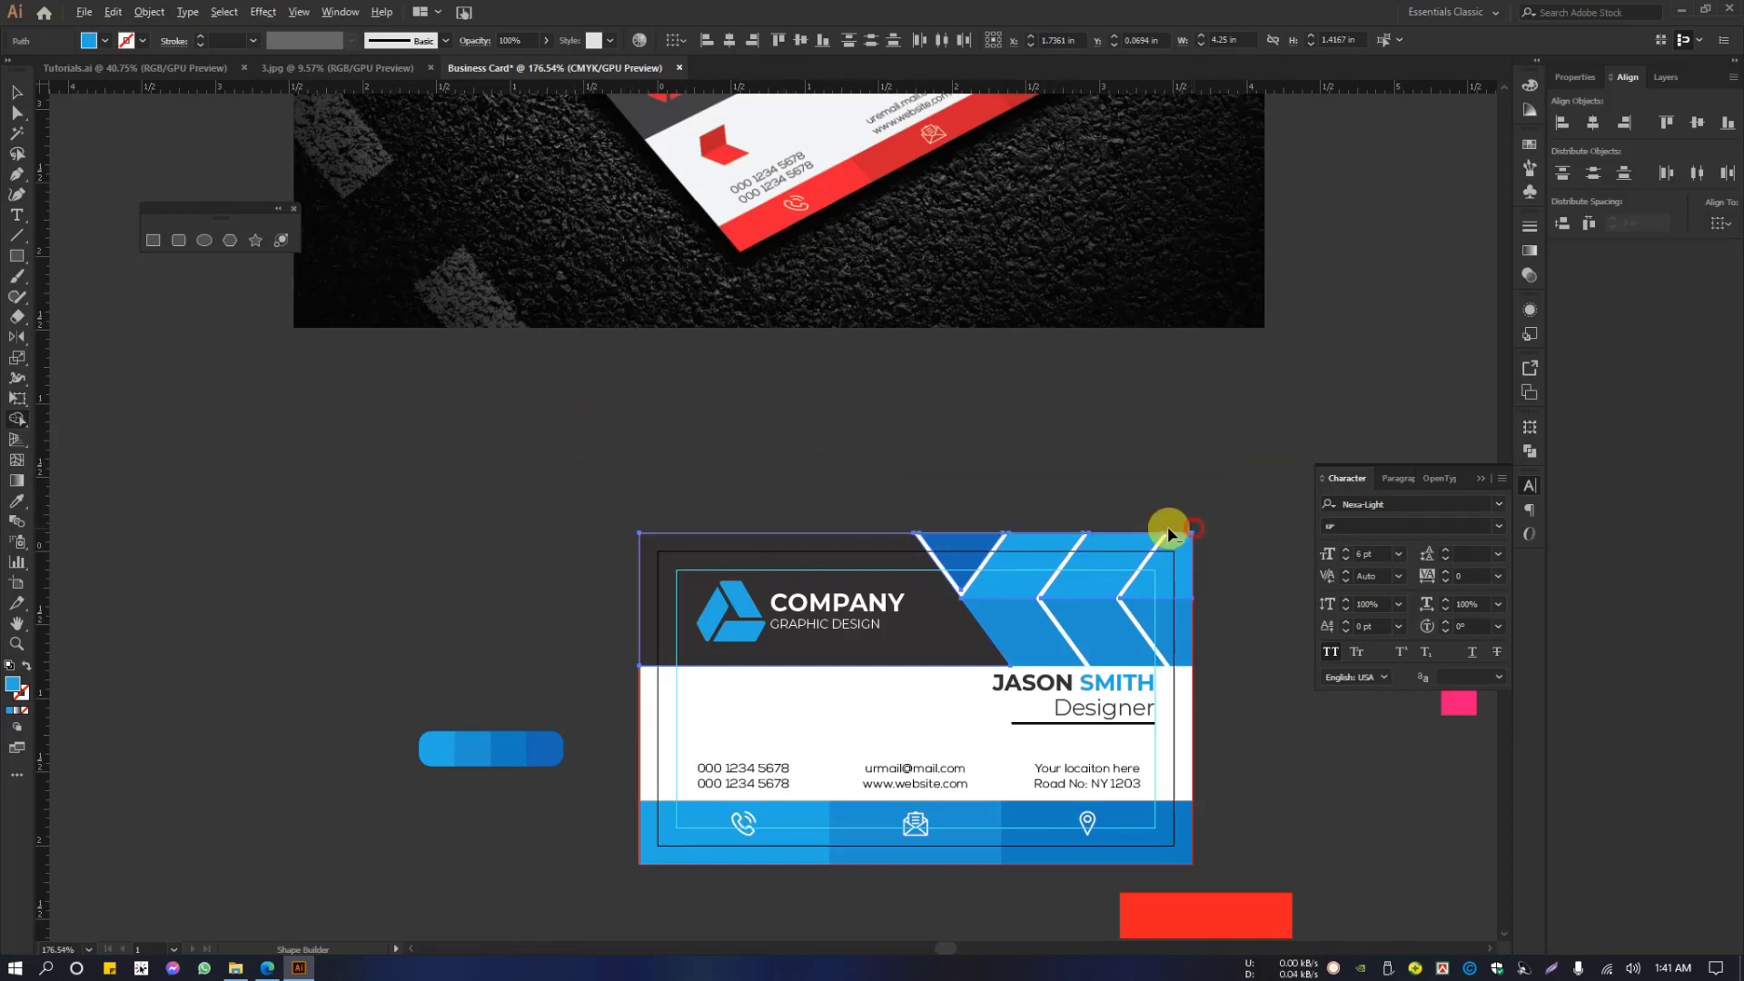
pyautogui.click(17, 92)
pyautogui.click(689, 379)
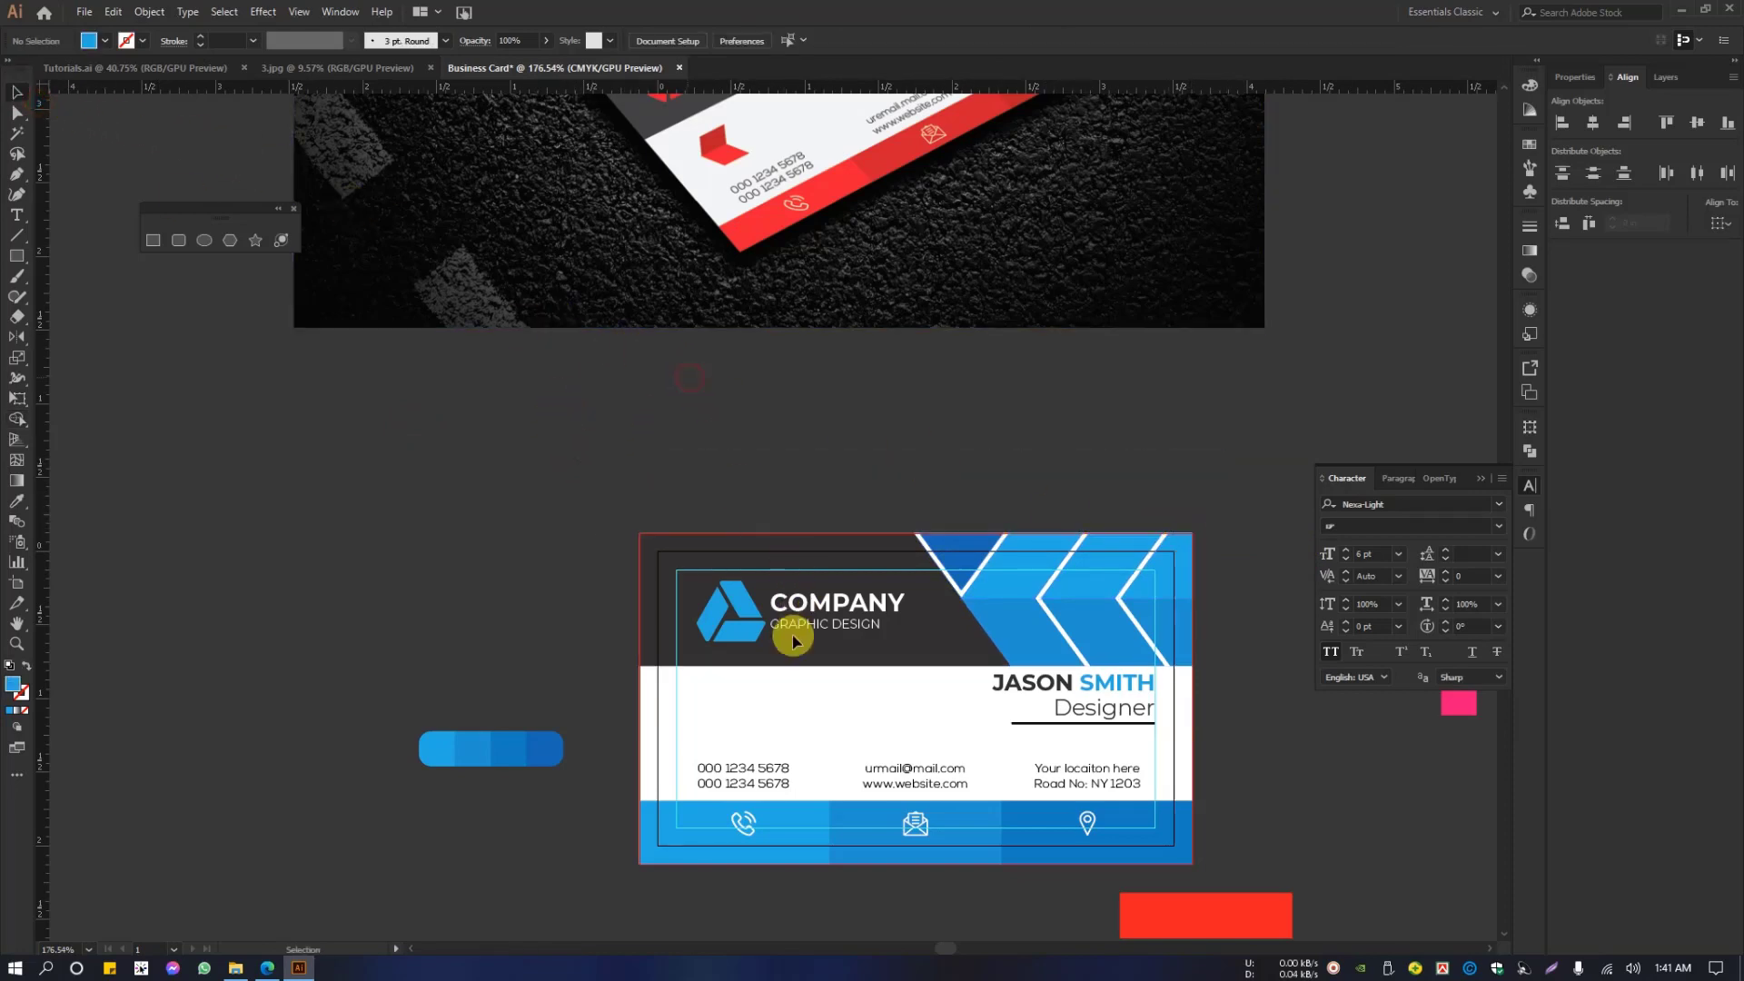
# Move the 3.jpg mockup photo down so it sits just above the card
pyautogui.scroll(2, 781, 636)
pyautogui.scroll(-4, 813, 520)
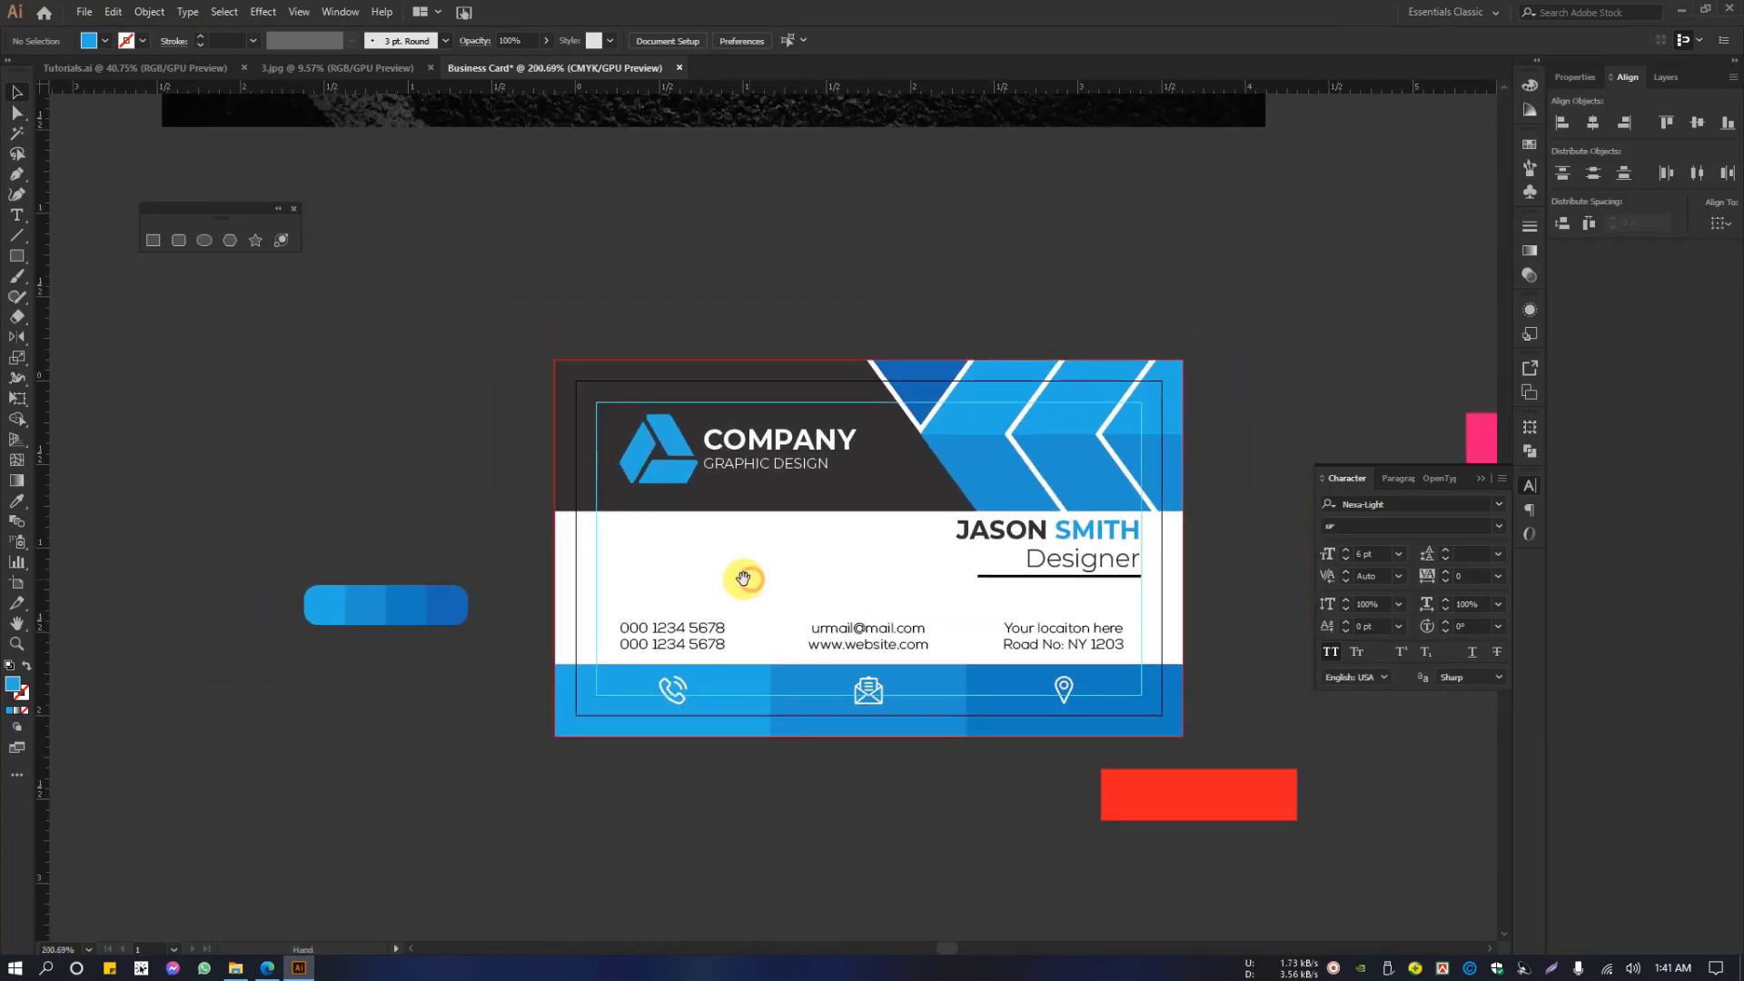
pyautogui.scroll(1, 693, 575)
pyautogui.scroll(-3, 794, 584)
pyautogui.moveTo(934, 576); pyautogui.dragTo(765, 660)
pyautogui.scroll(2, 765, 660)
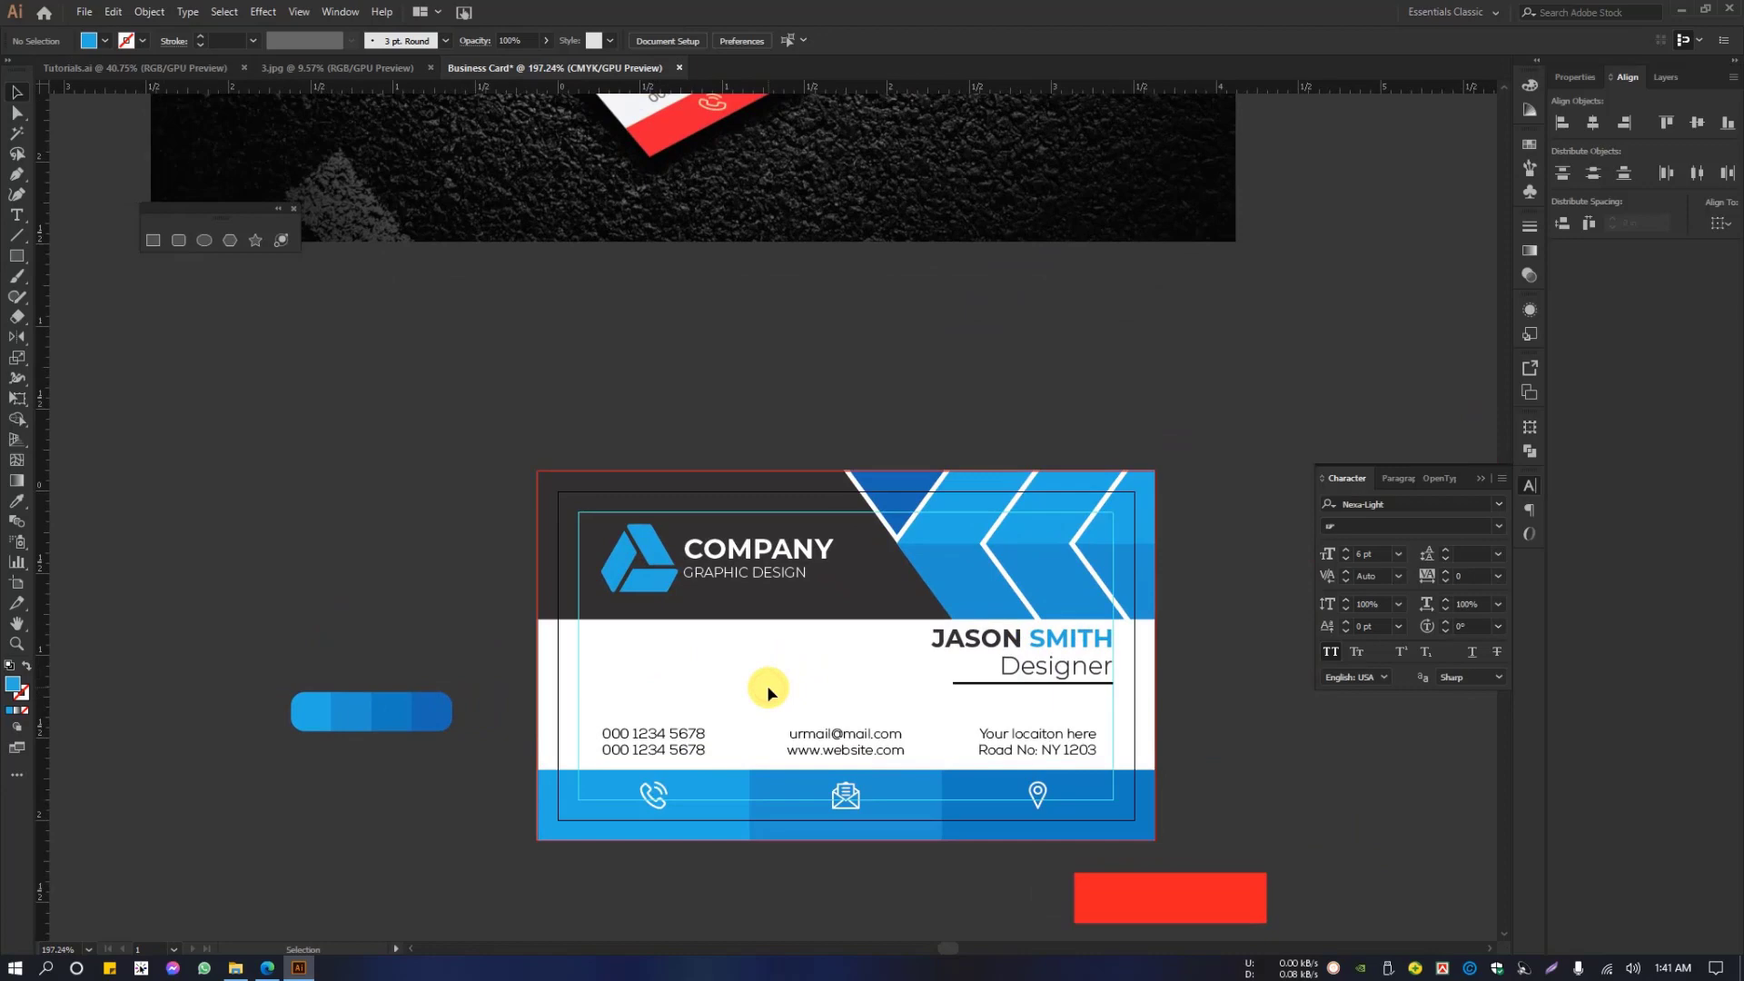
pyautogui.scroll(-2, 767, 685)
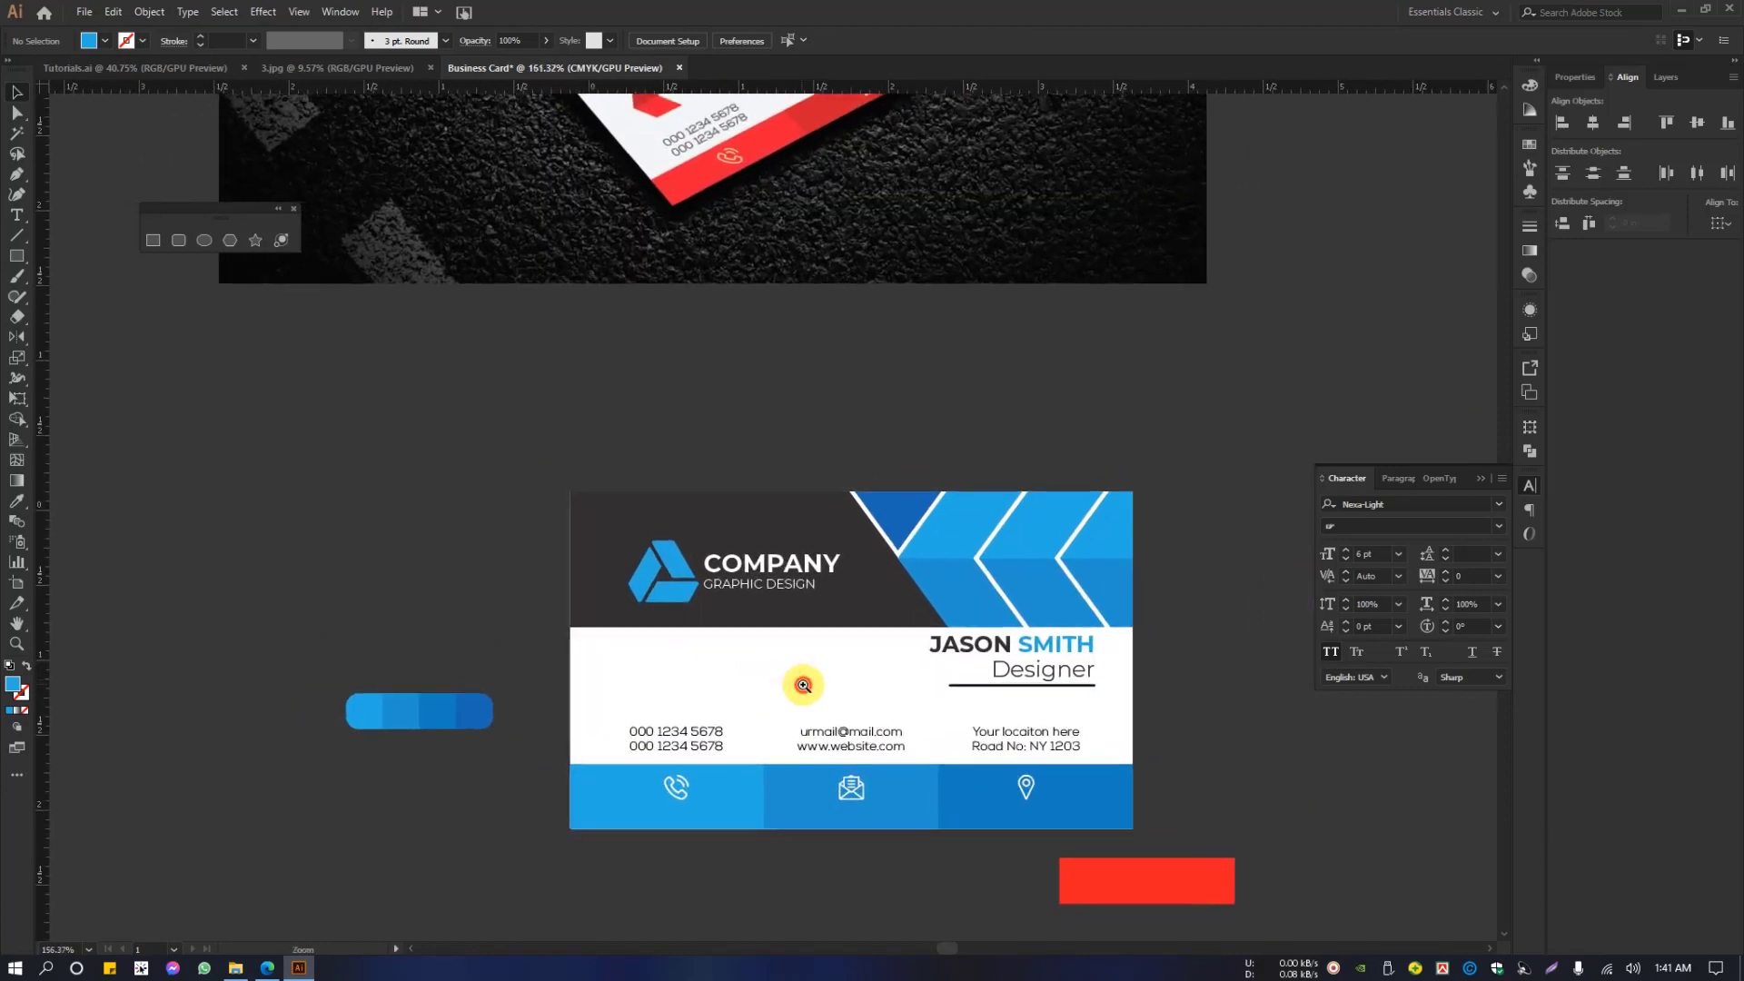
pyautogui.click(153, 242)
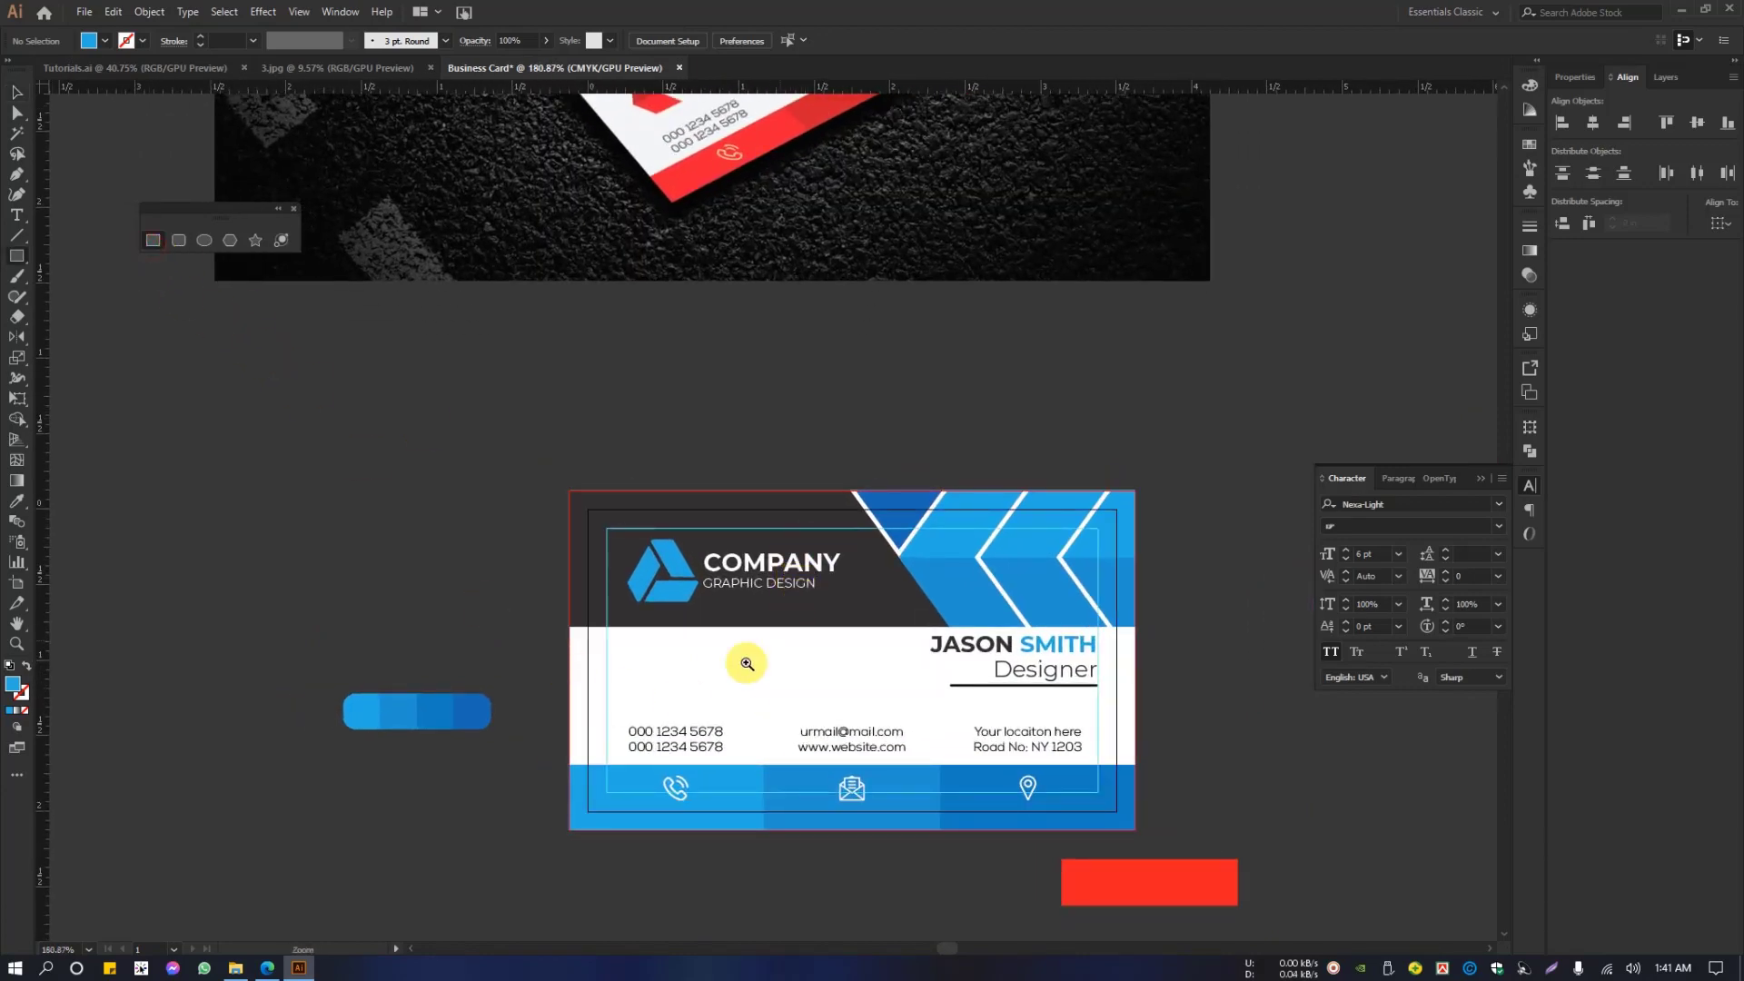
pyautogui.scroll(-2, 747, 663)
pyautogui.click(17, 92)
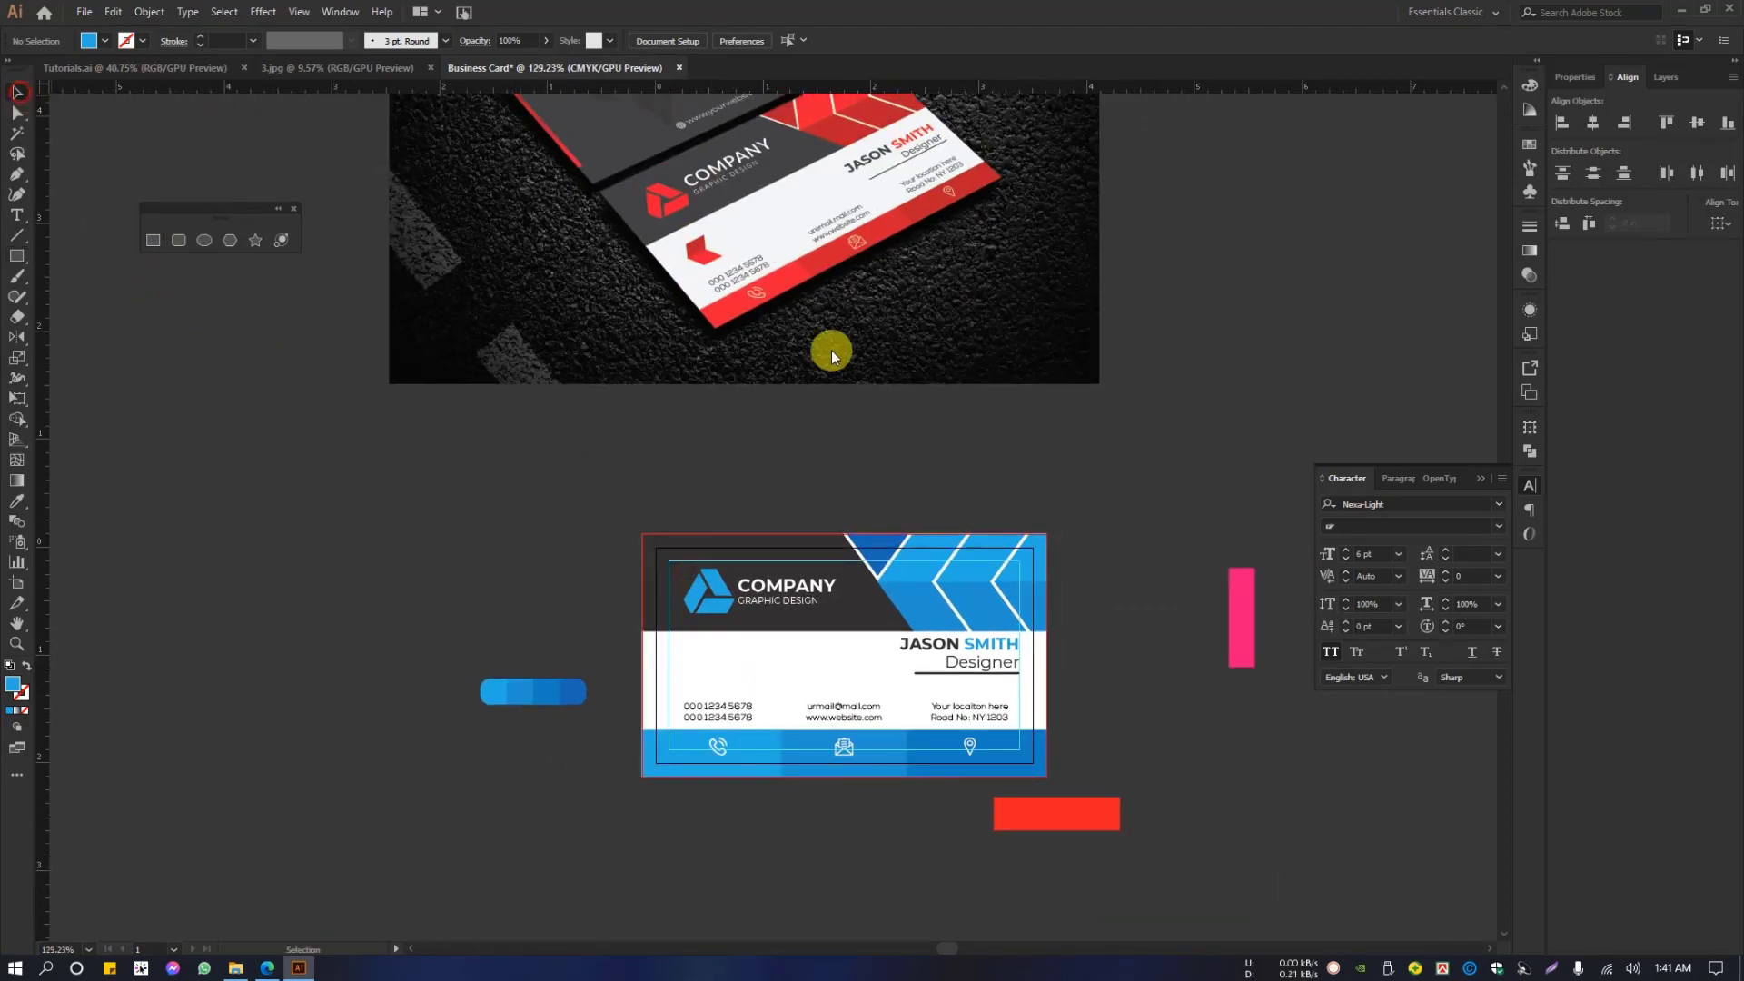
pyautogui.moveTo(832, 355); pyautogui.dragTo(833, 486)
# Draw a small rectangle in the card's white area below the logo
pyautogui.scroll(2, 829, 669)
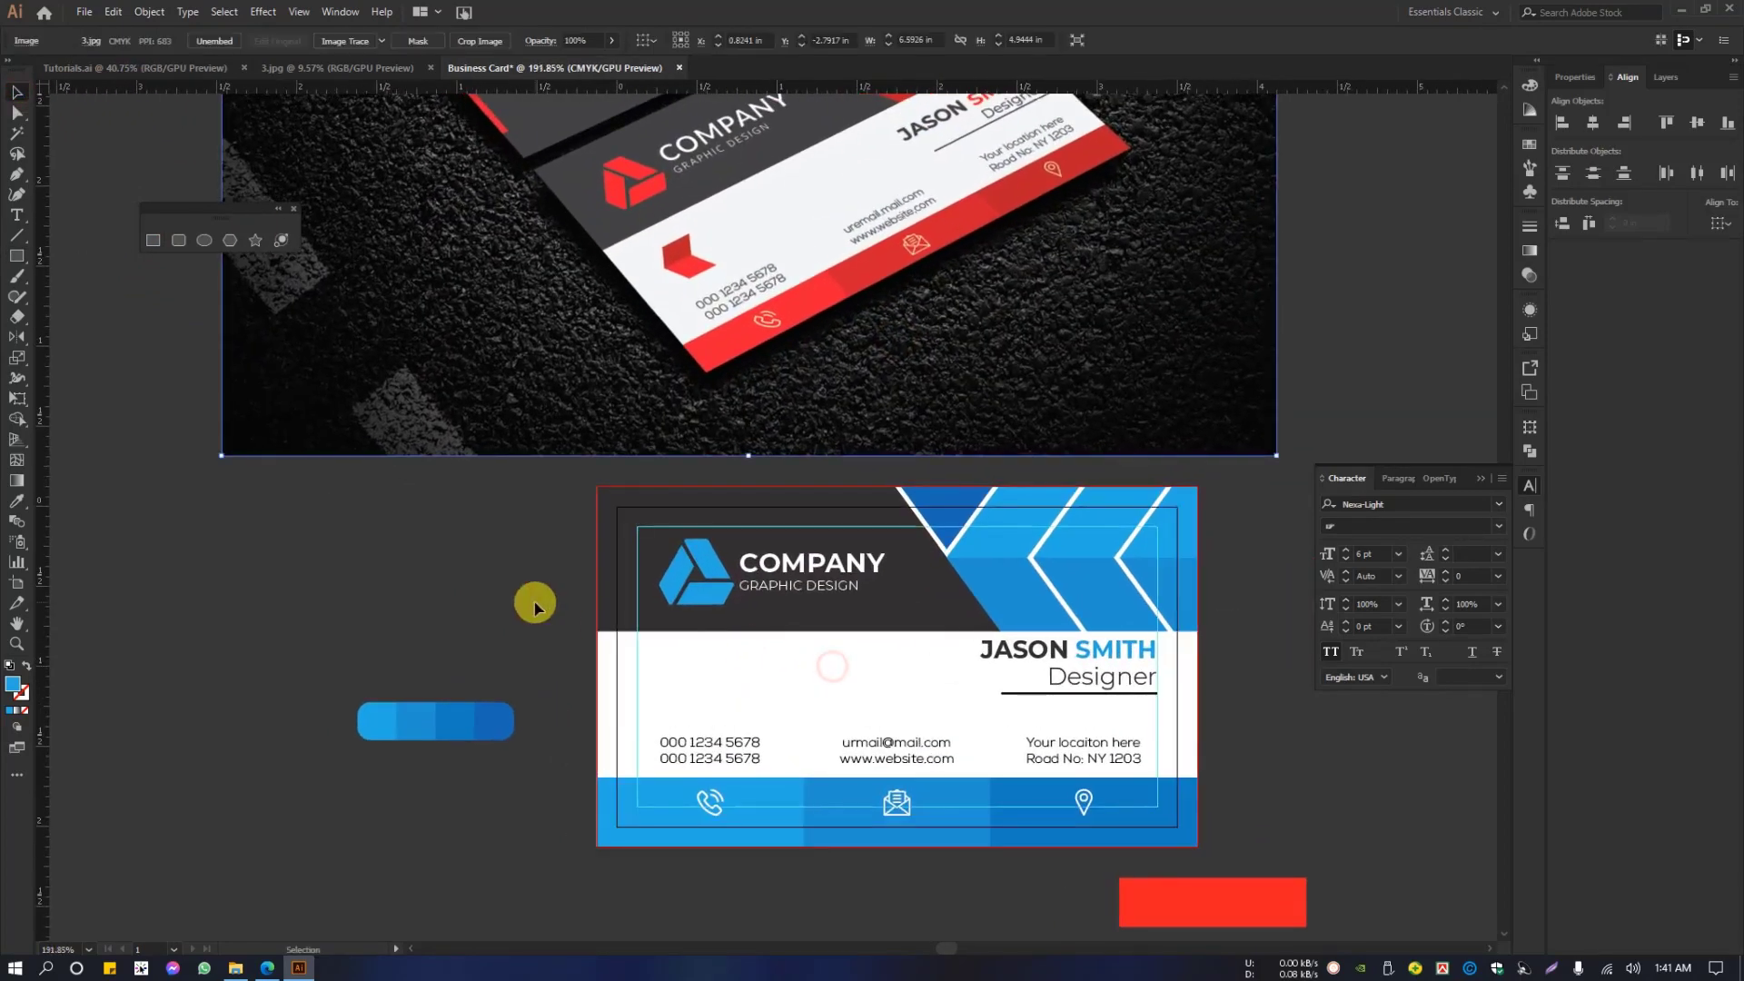
pyautogui.click(157, 240)
pyautogui.scroll(1, 743, 603)
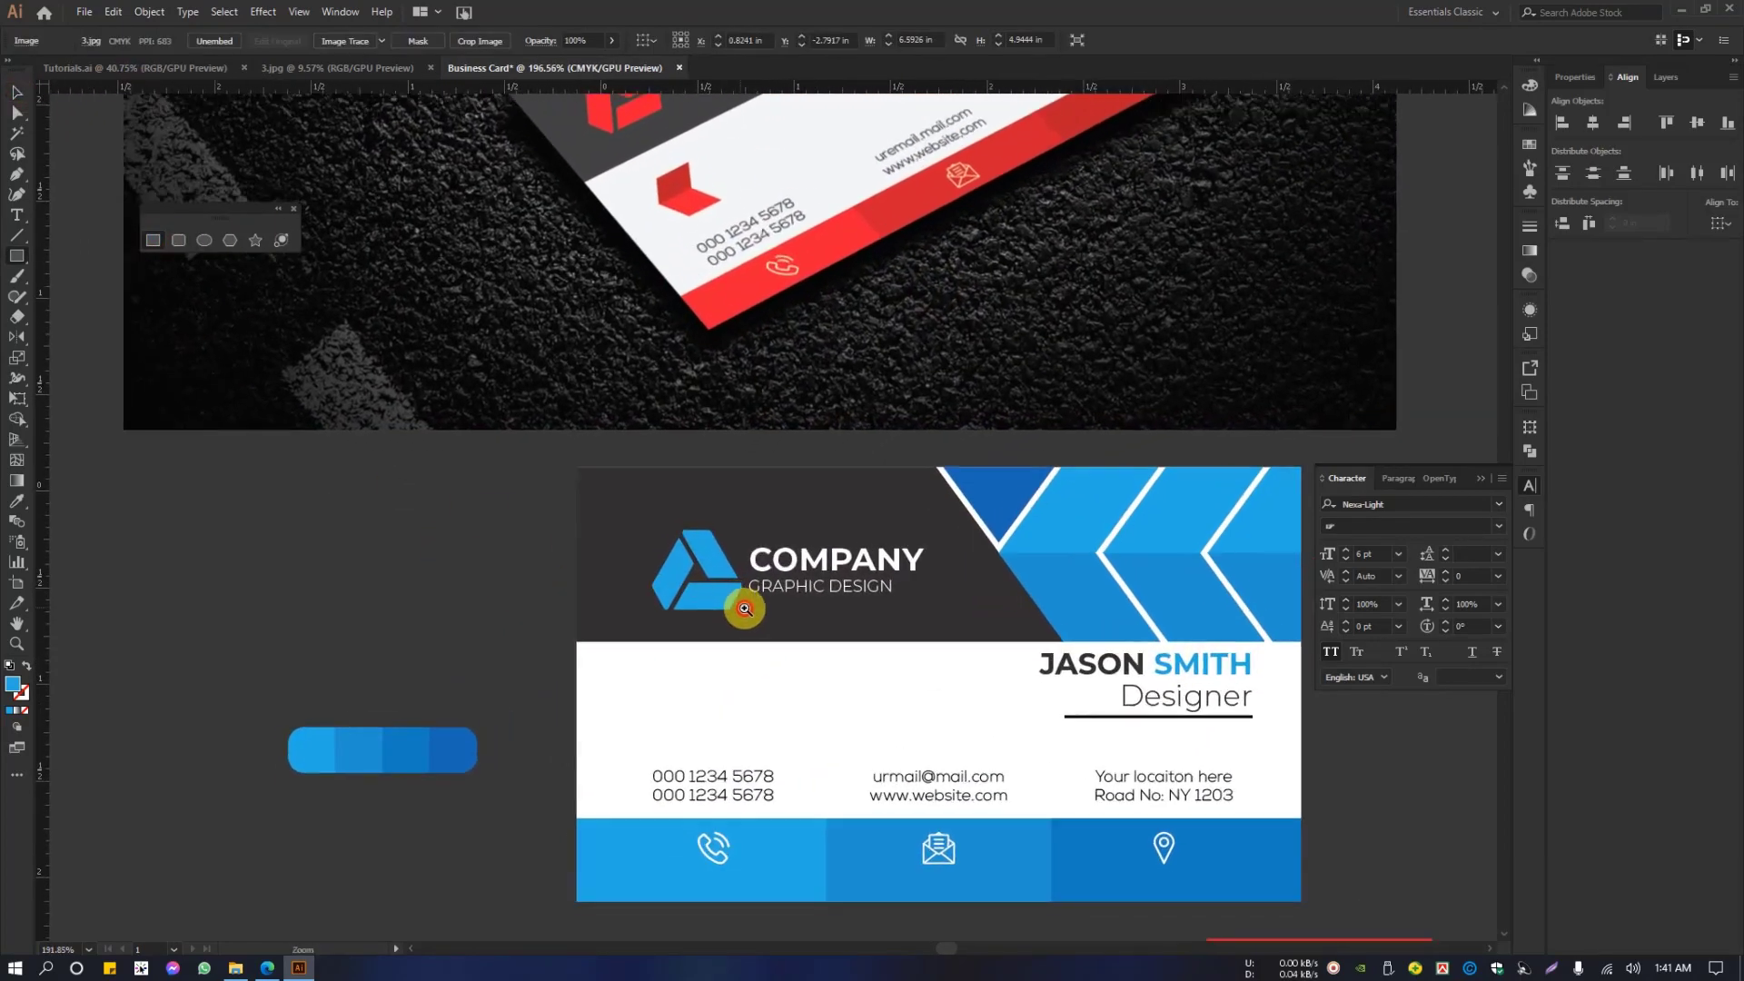
pyautogui.moveTo(731, 674); pyautogui.dragTo(781, 710)
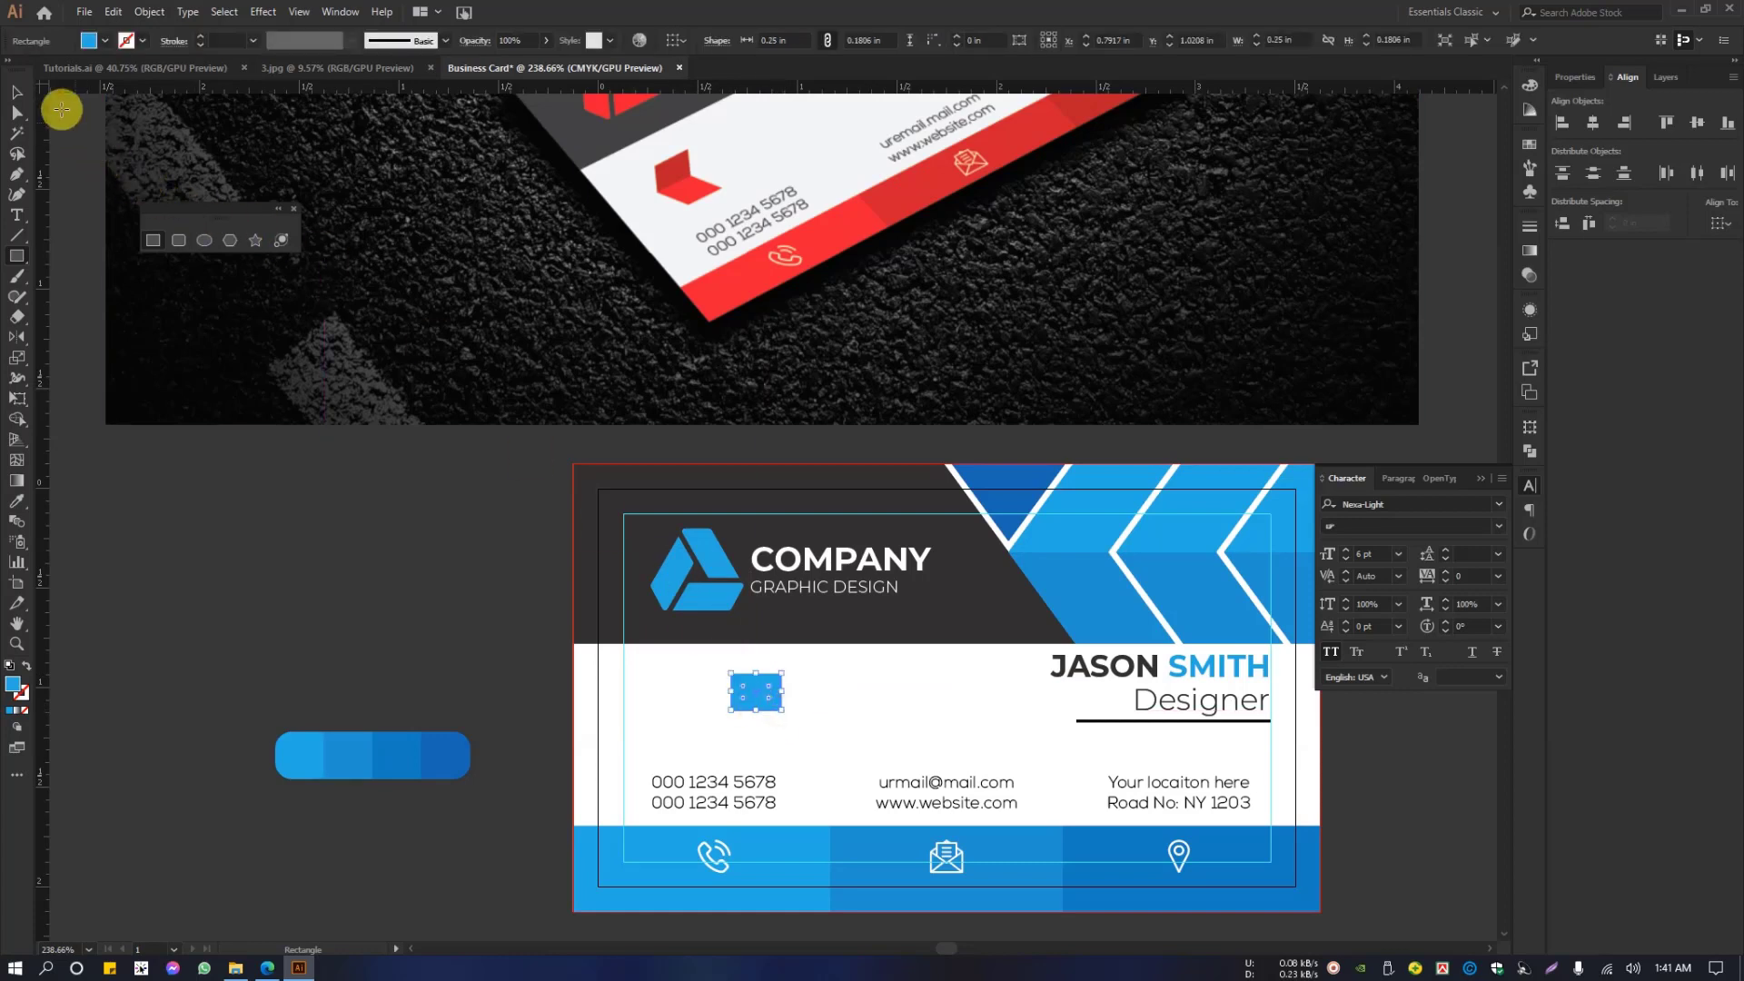
# Colour the small rectangle the card's dark blue and slant it into a parallelogram
pyautogui.click(16, 92)
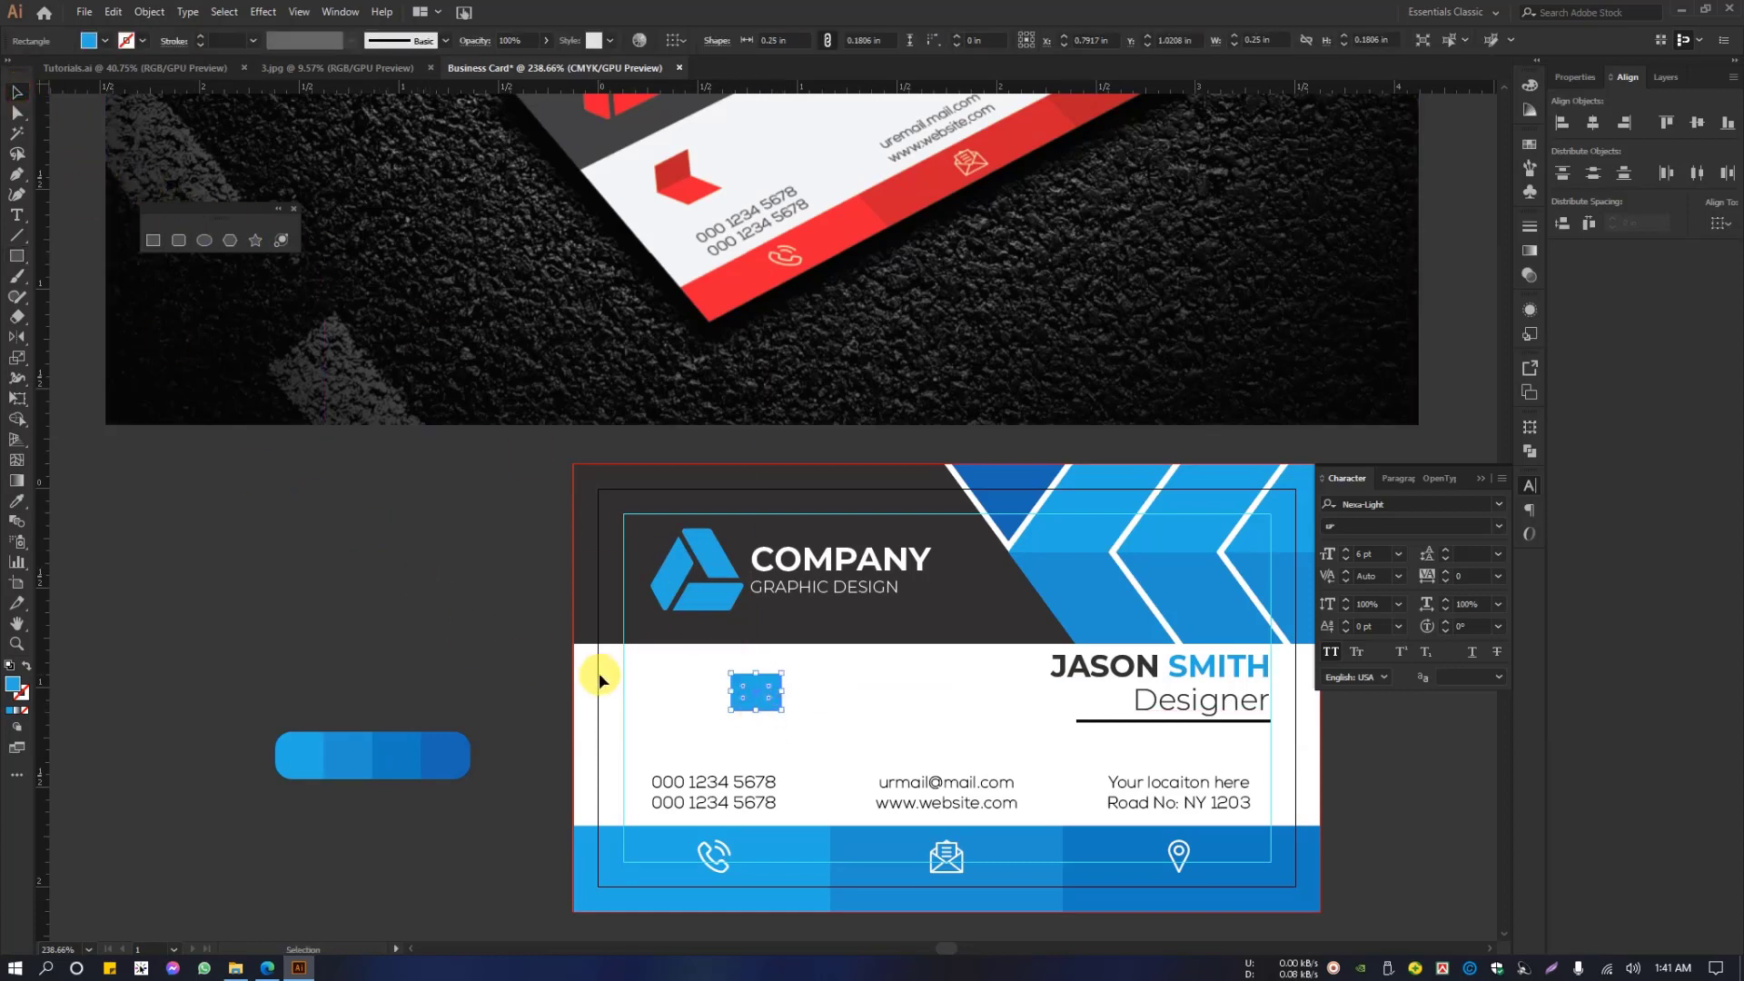
pyautogui.press('i')
pyautogui.click(1023, 475)
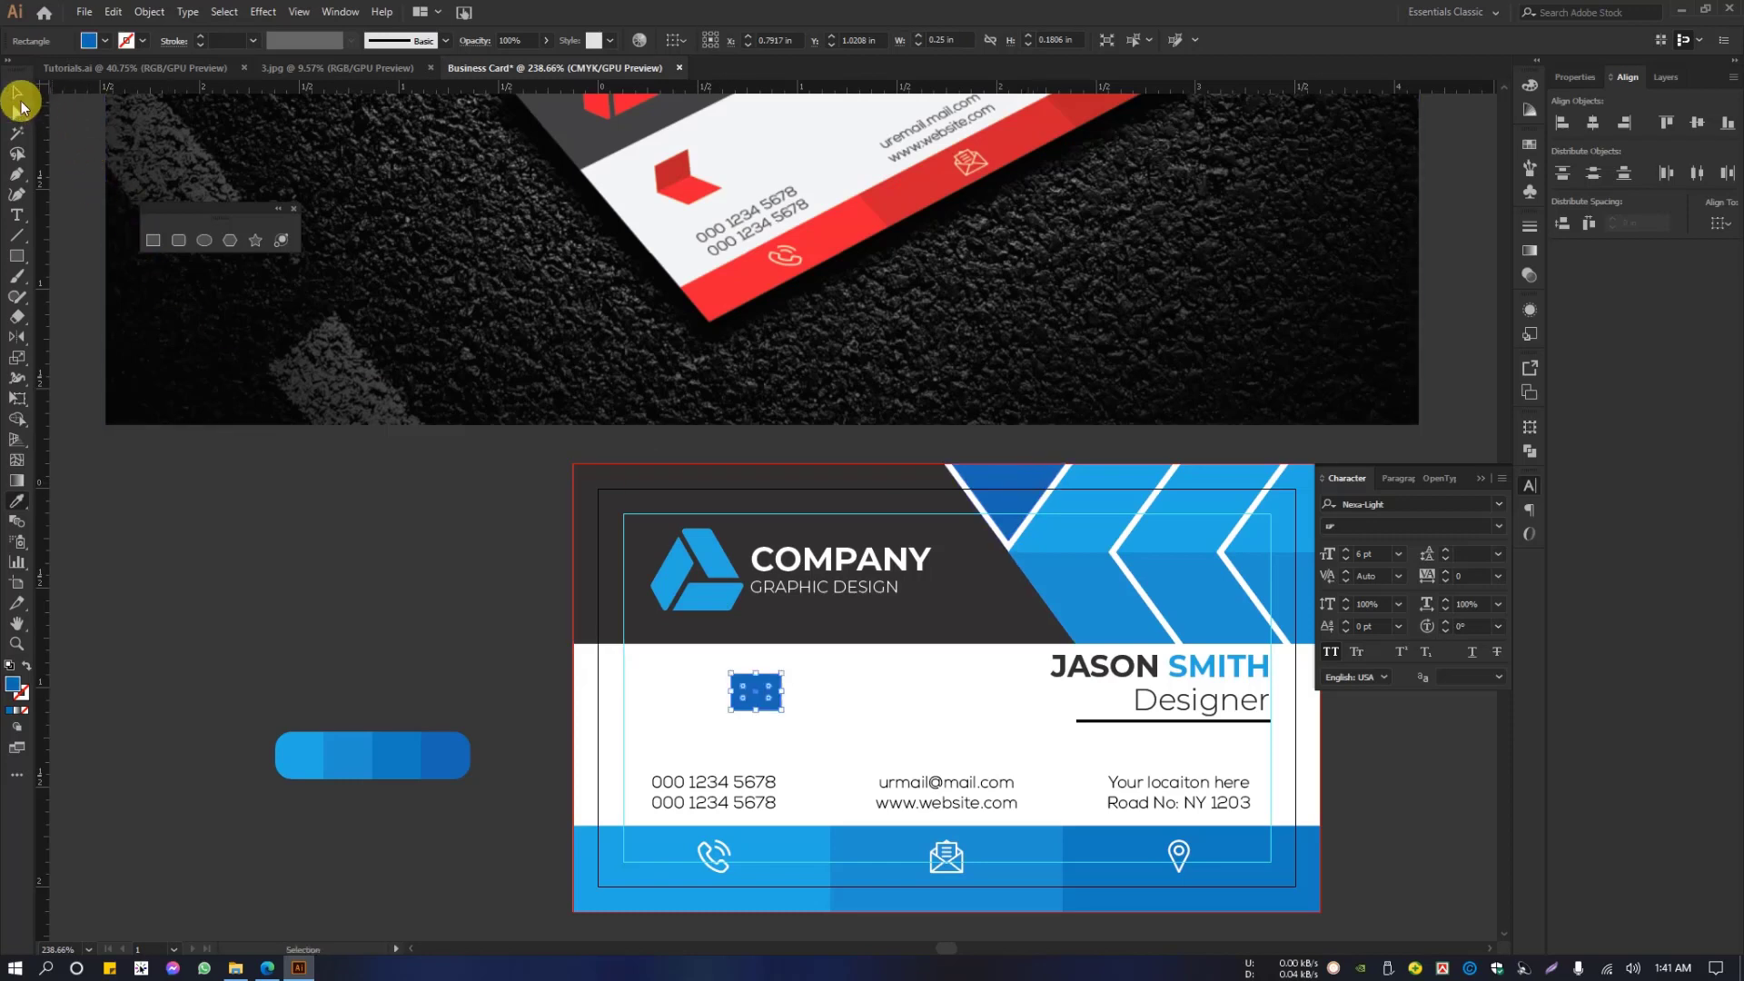
pyautogui.click(17, 112)
pyautogui.click(273, 454)
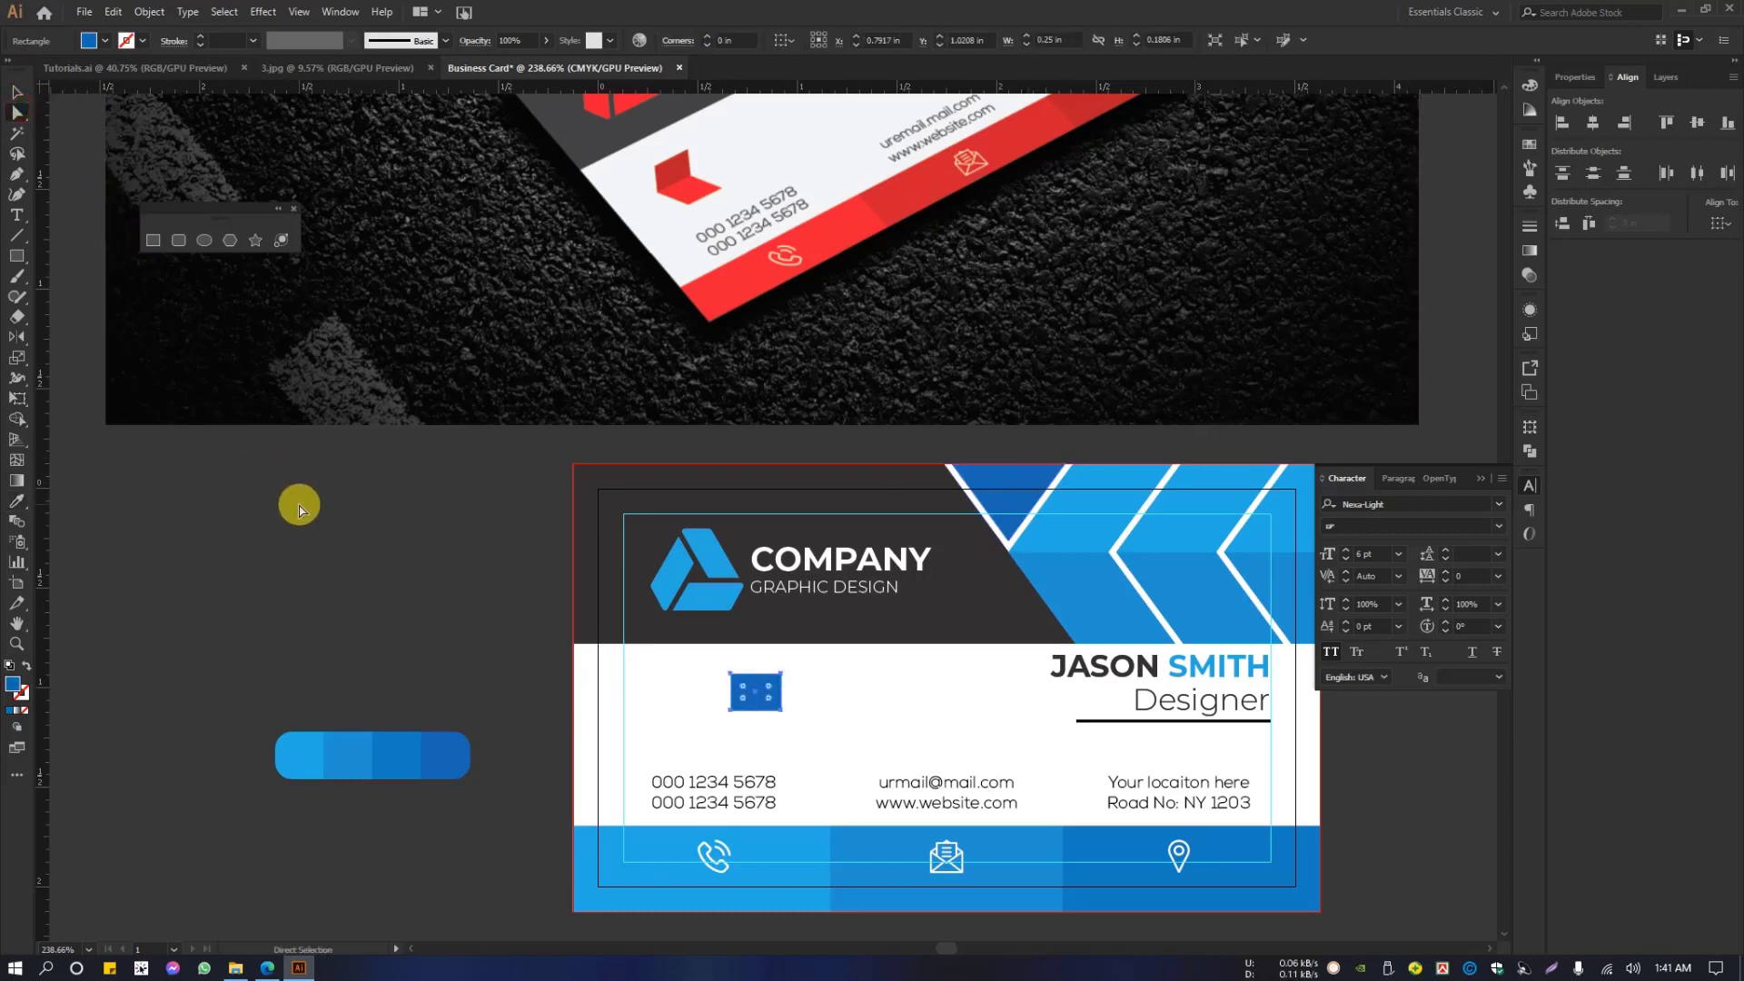
pyautogui.click(755, 712)
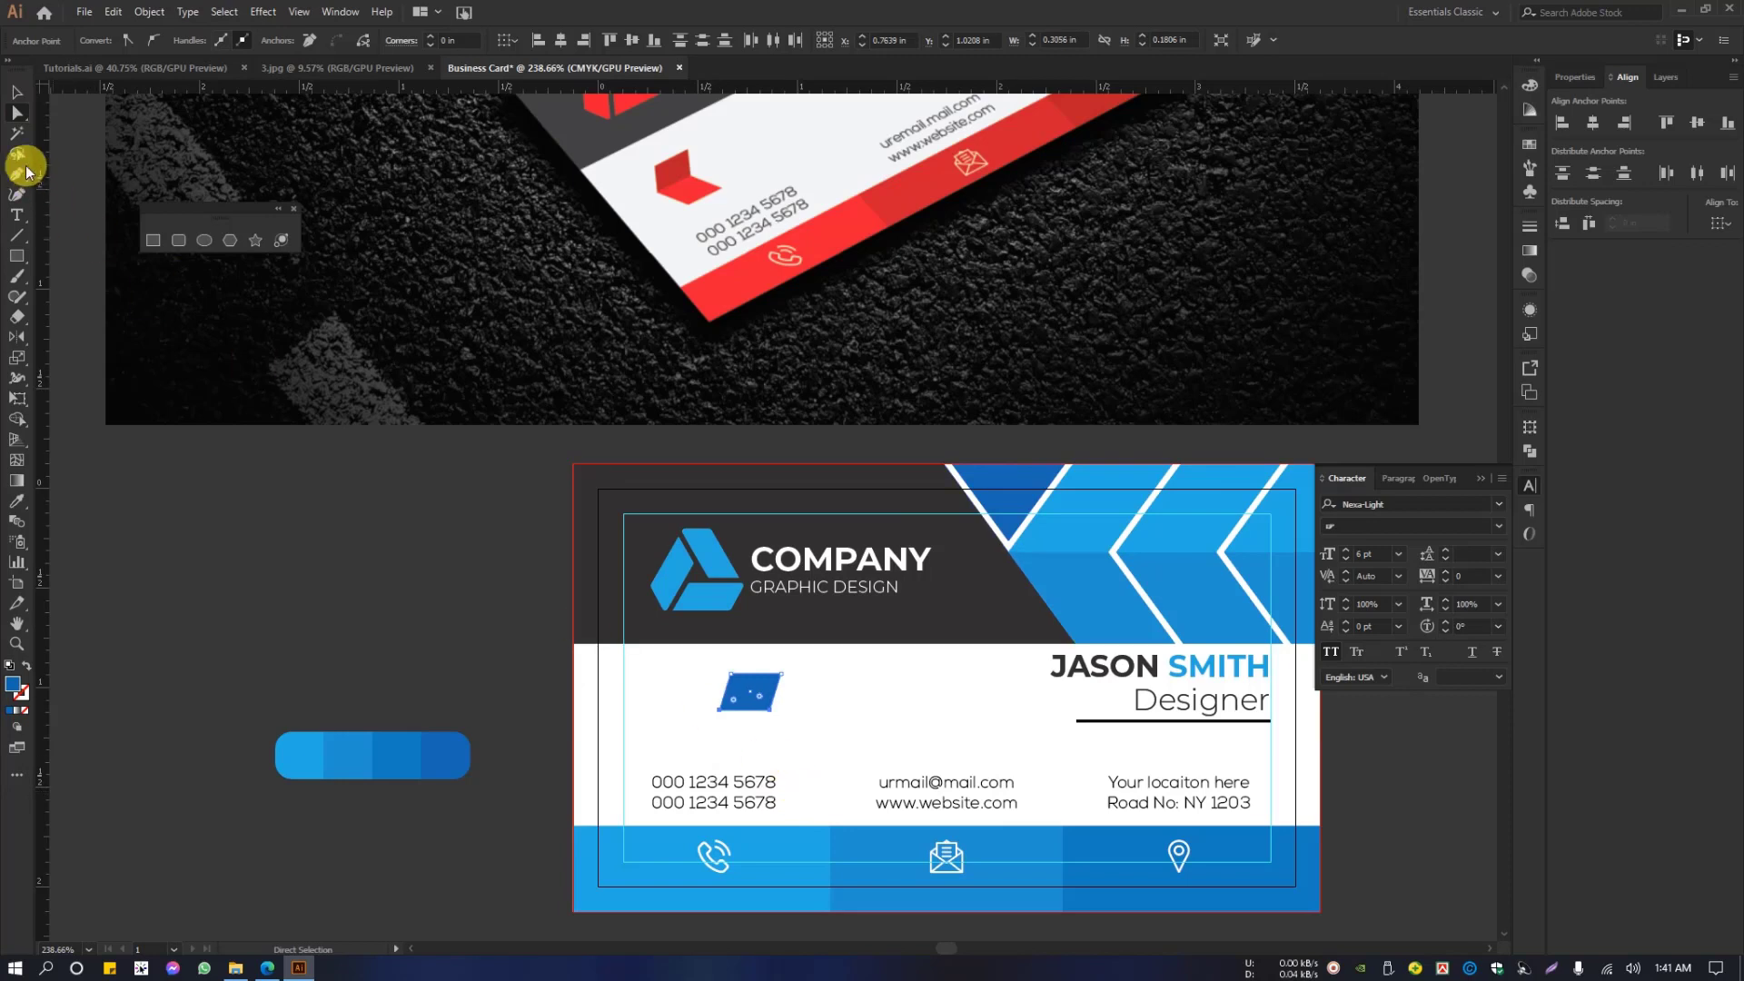
pyautogui.click(16, 91)
pyautogui.click(416, 541)
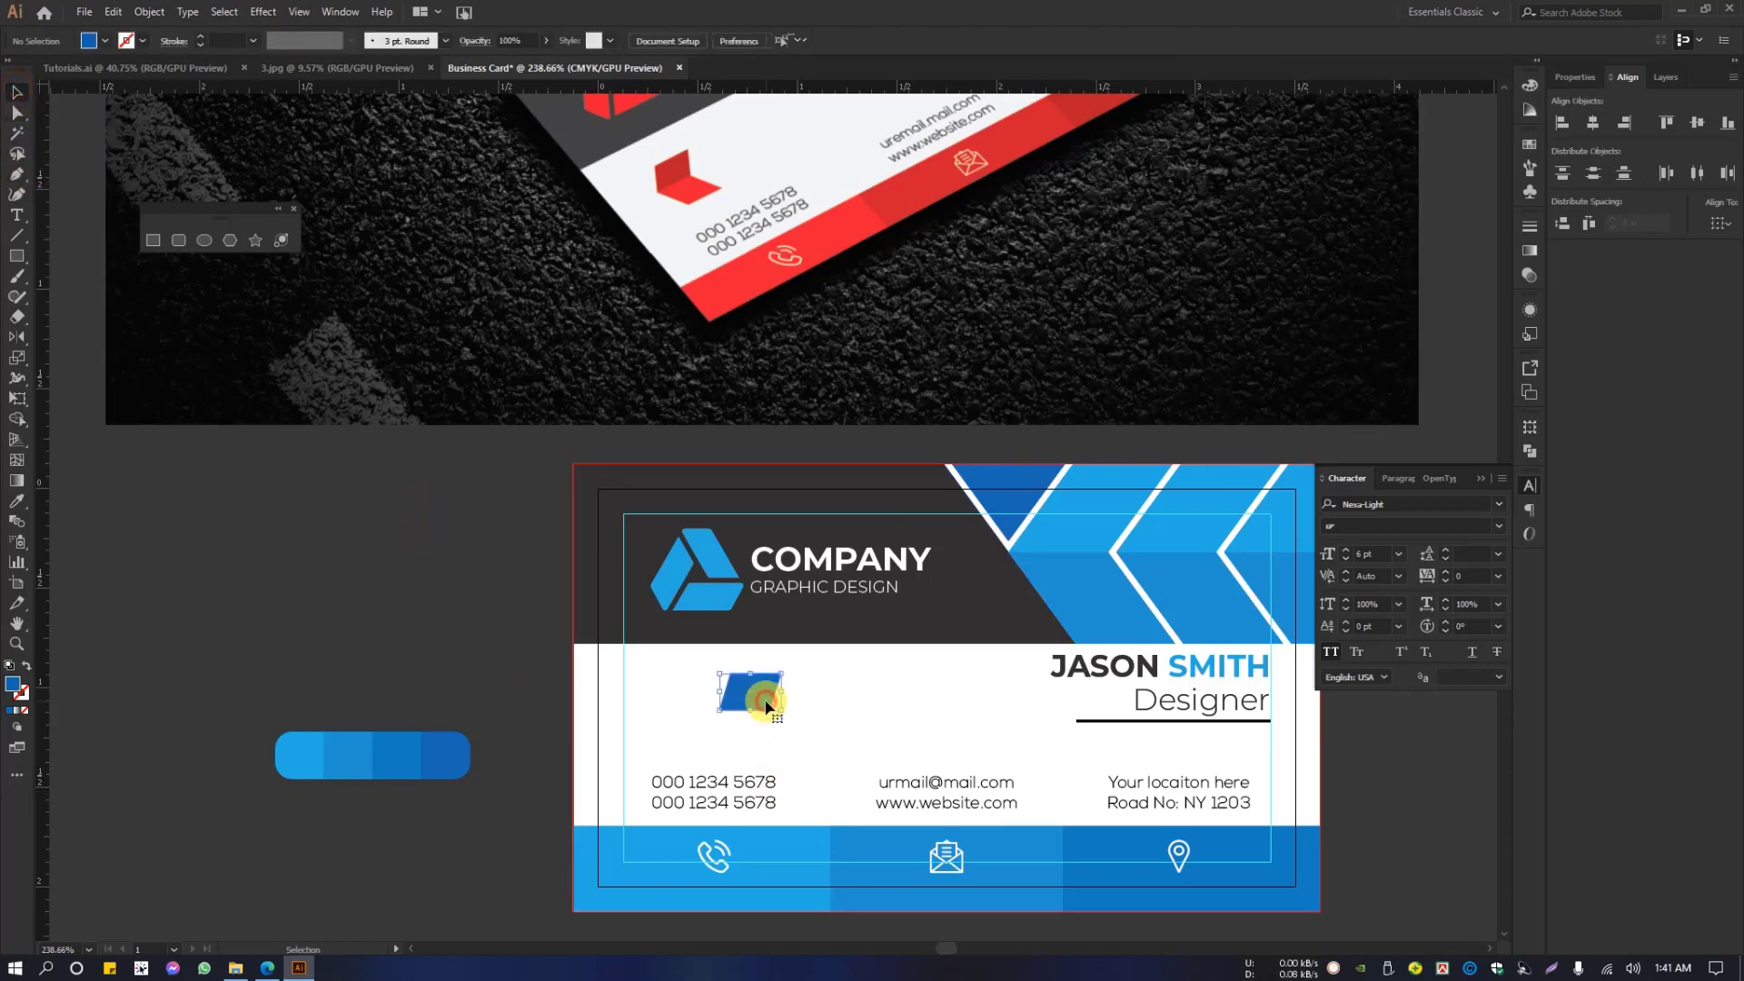
# Make a reflected copy of the parallelogram and place it below the original as a chevron
pyautogui.click(766, 707)
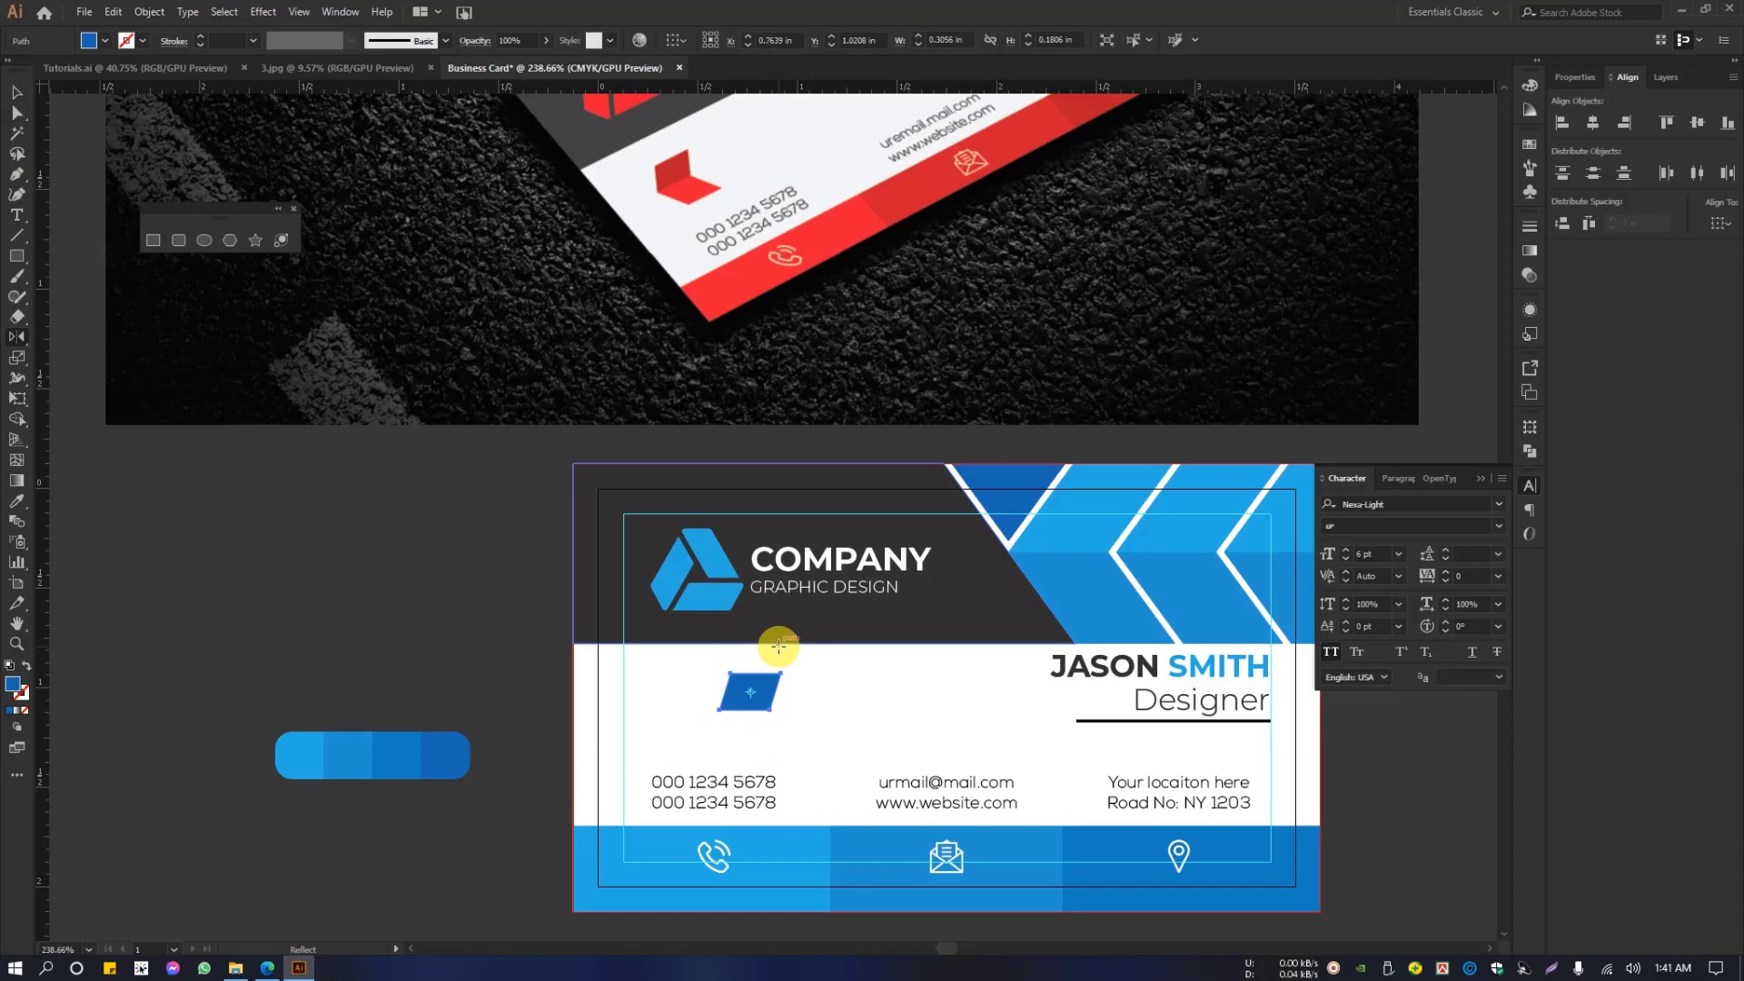
pyautogui.press('Return')
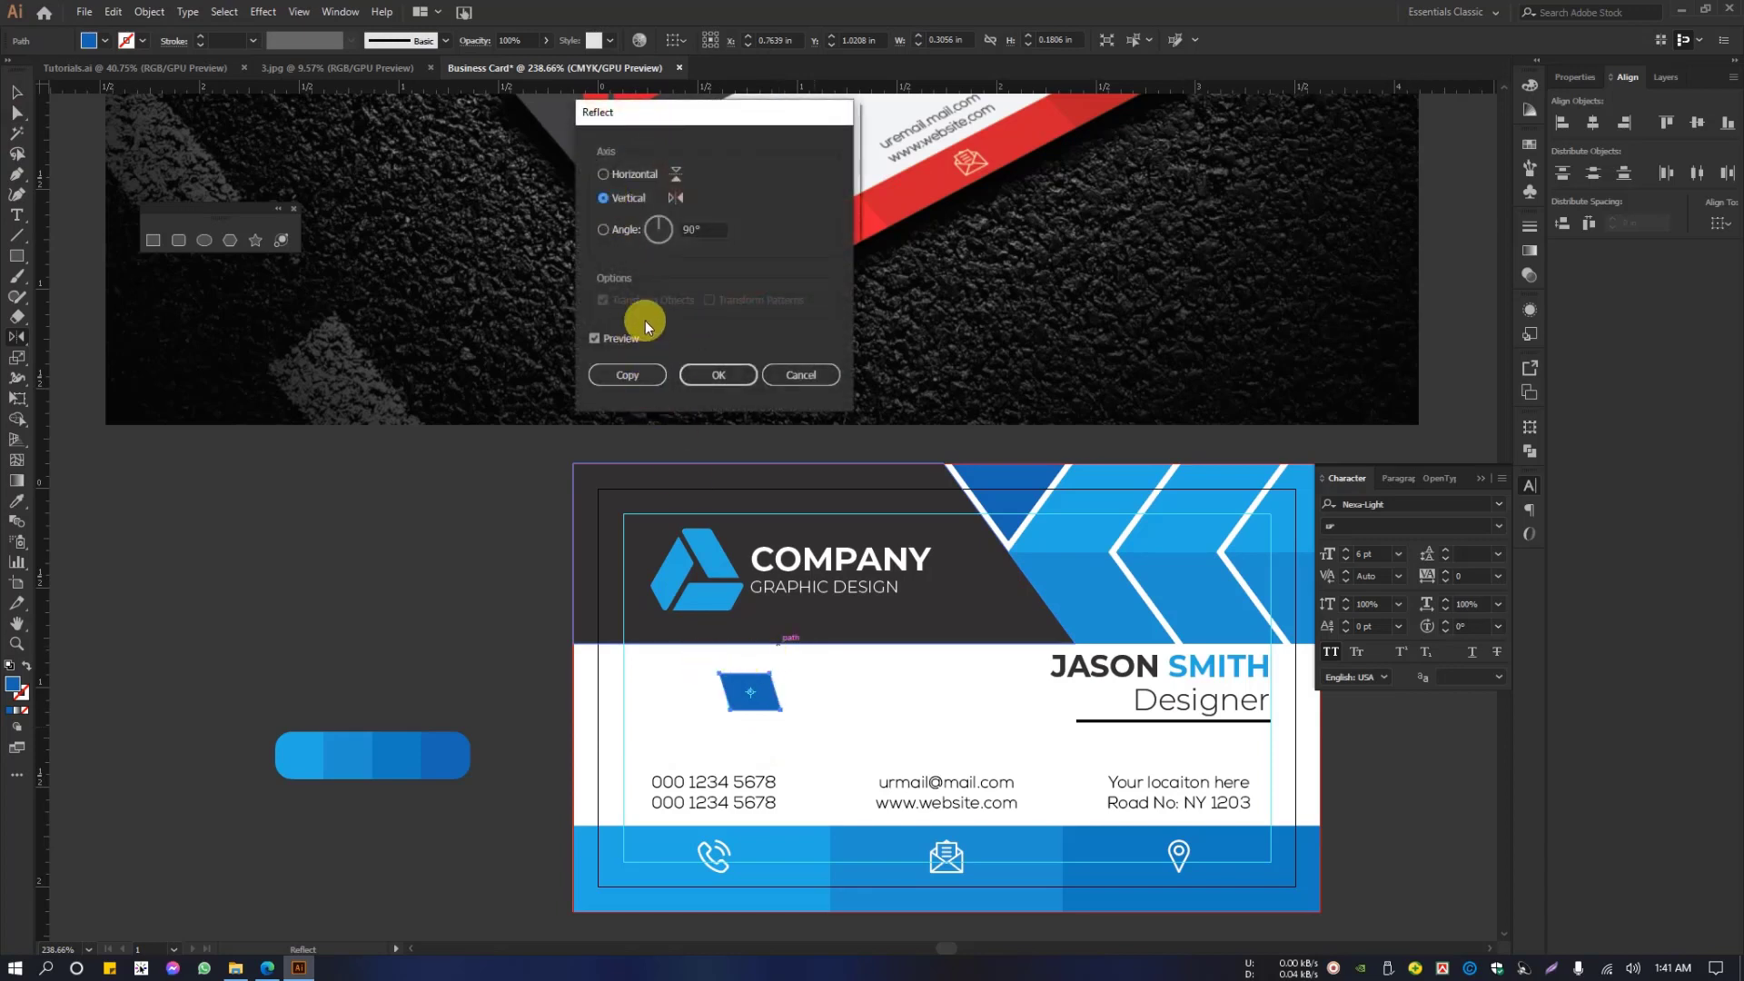
pyautogui.click(640, 374)
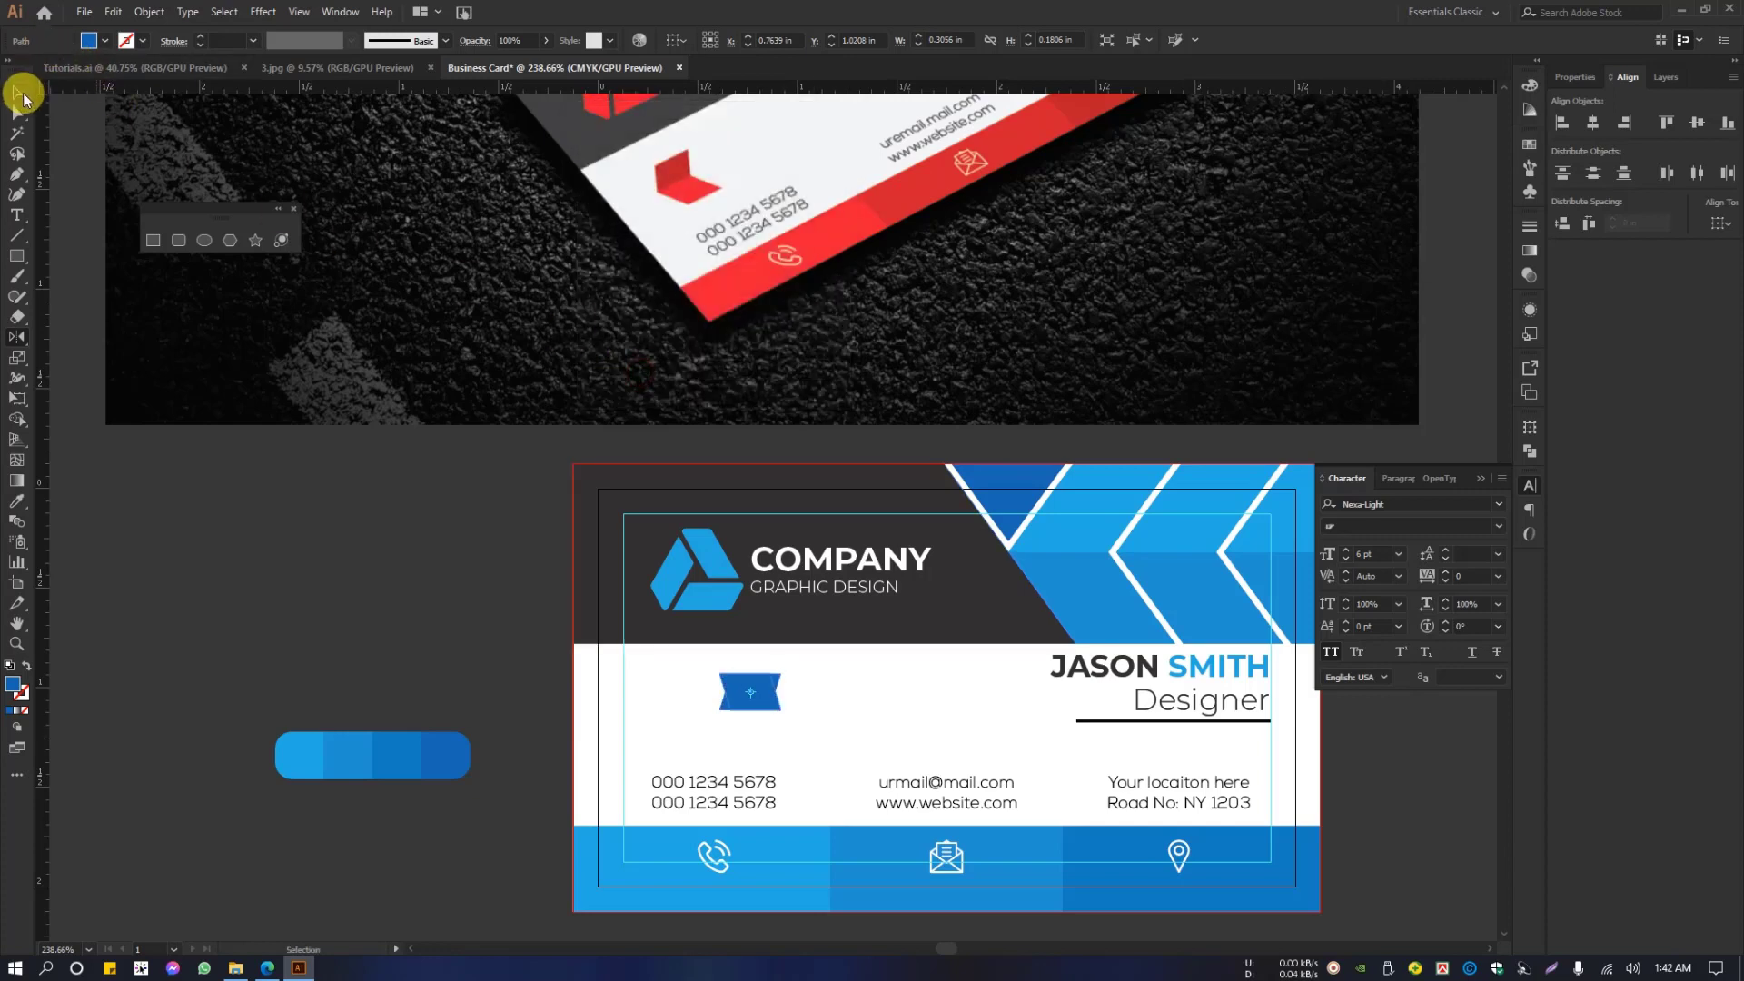
pyautogui.click(281, 448)
pyautogui.moveTo(759, 705); pyautogui.dragTo(787, 674)
pyautogui.scroll(10, 786, 745)
# Give the chevron's lower half the bar's lighter blue with the Eyedropper
pyautogui.scroll(-10, 759, 712)
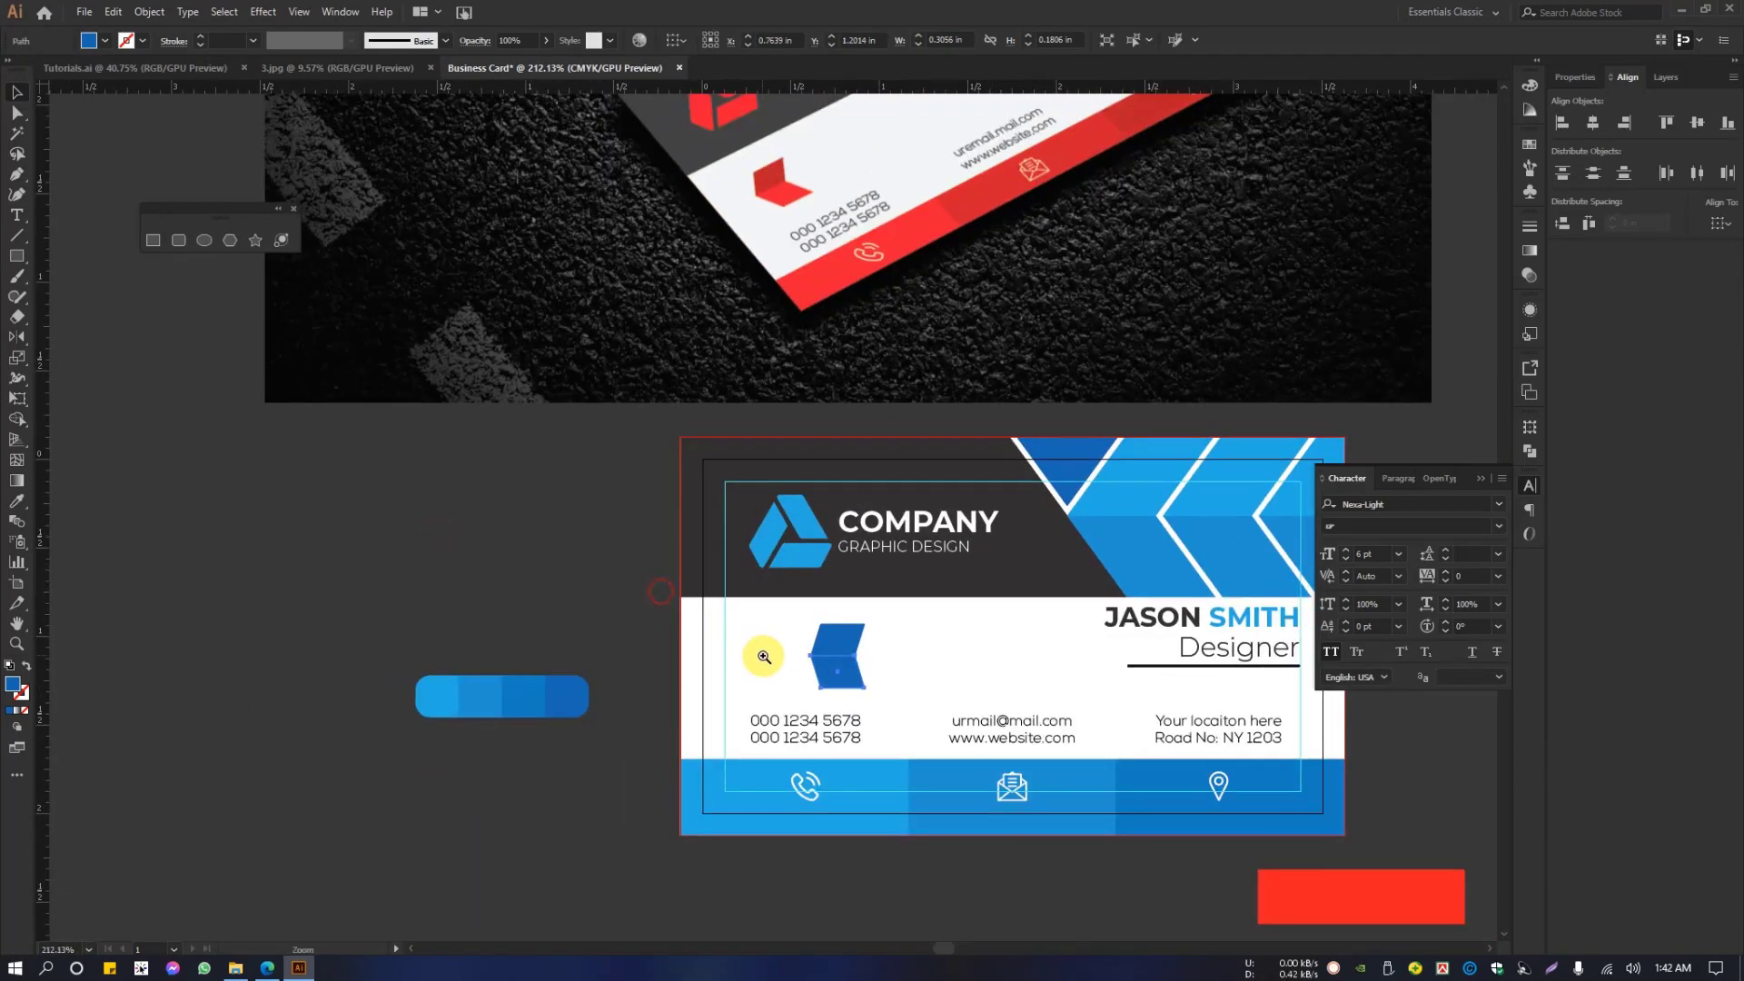
pyautogui.scroll(1, 764, 656)
pyautogui.press('i')
pyautogui.click(876, 798)
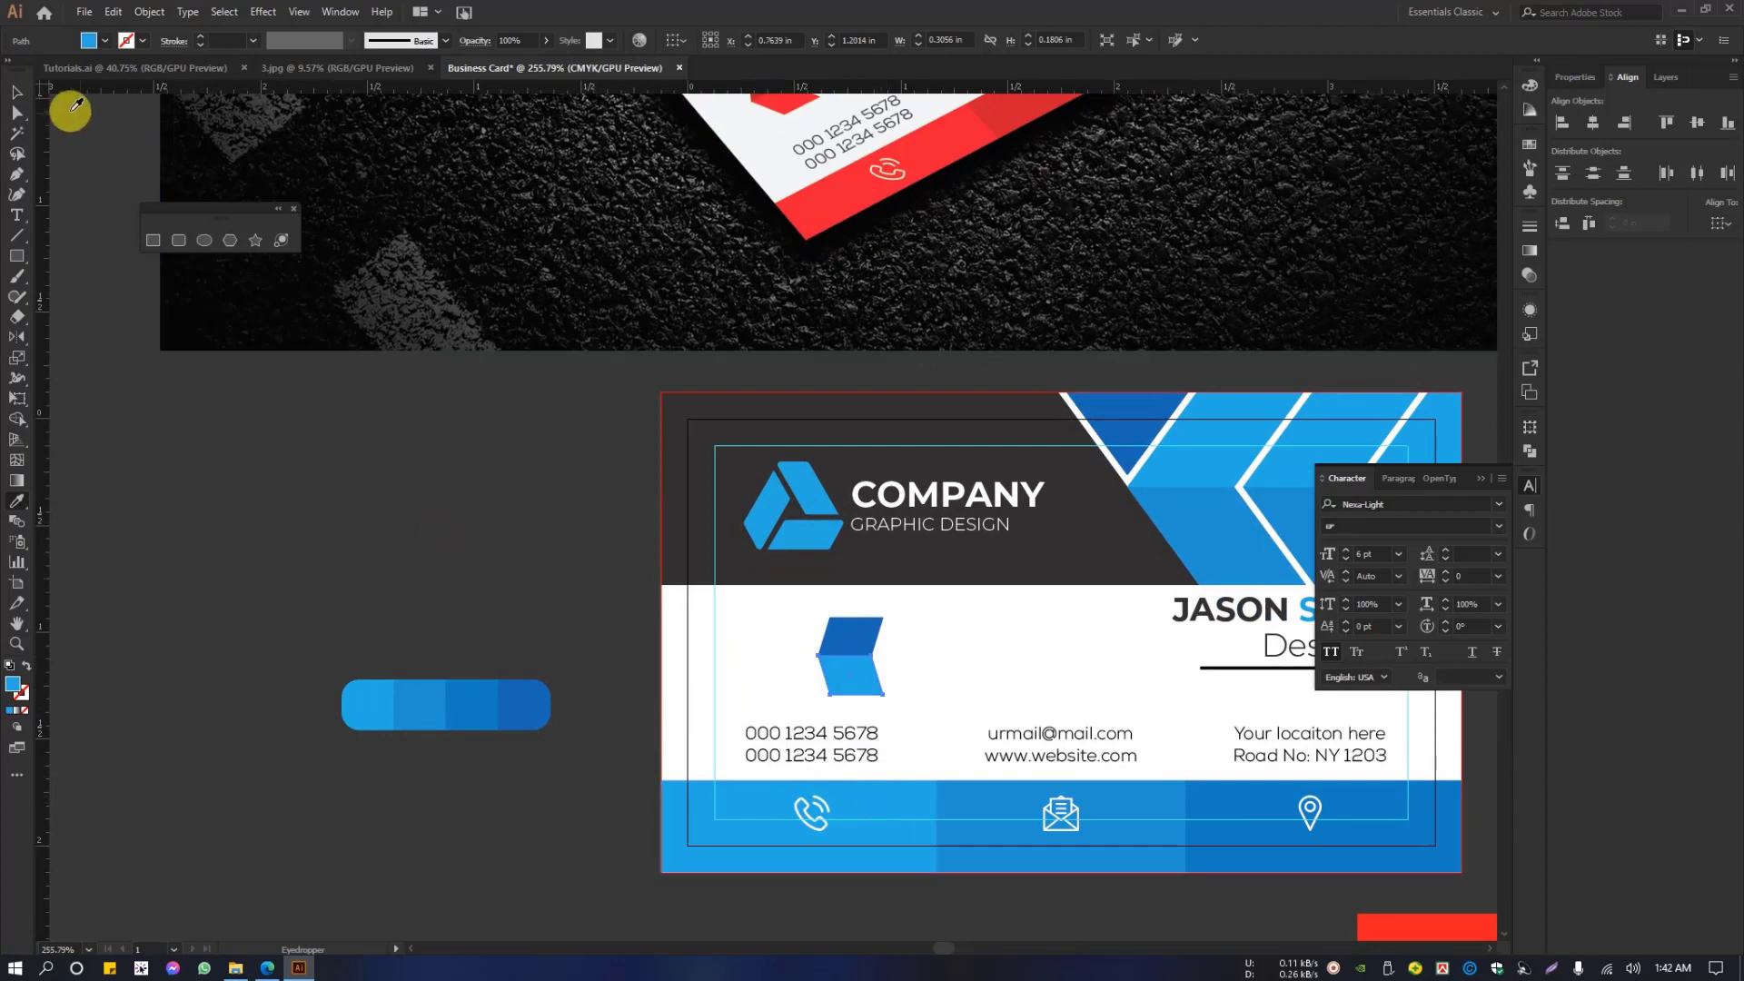
pyautogui.click(12, 91)
pyautogui.click(436, 494)
pyautogui.scroll(-2, 623, 576)
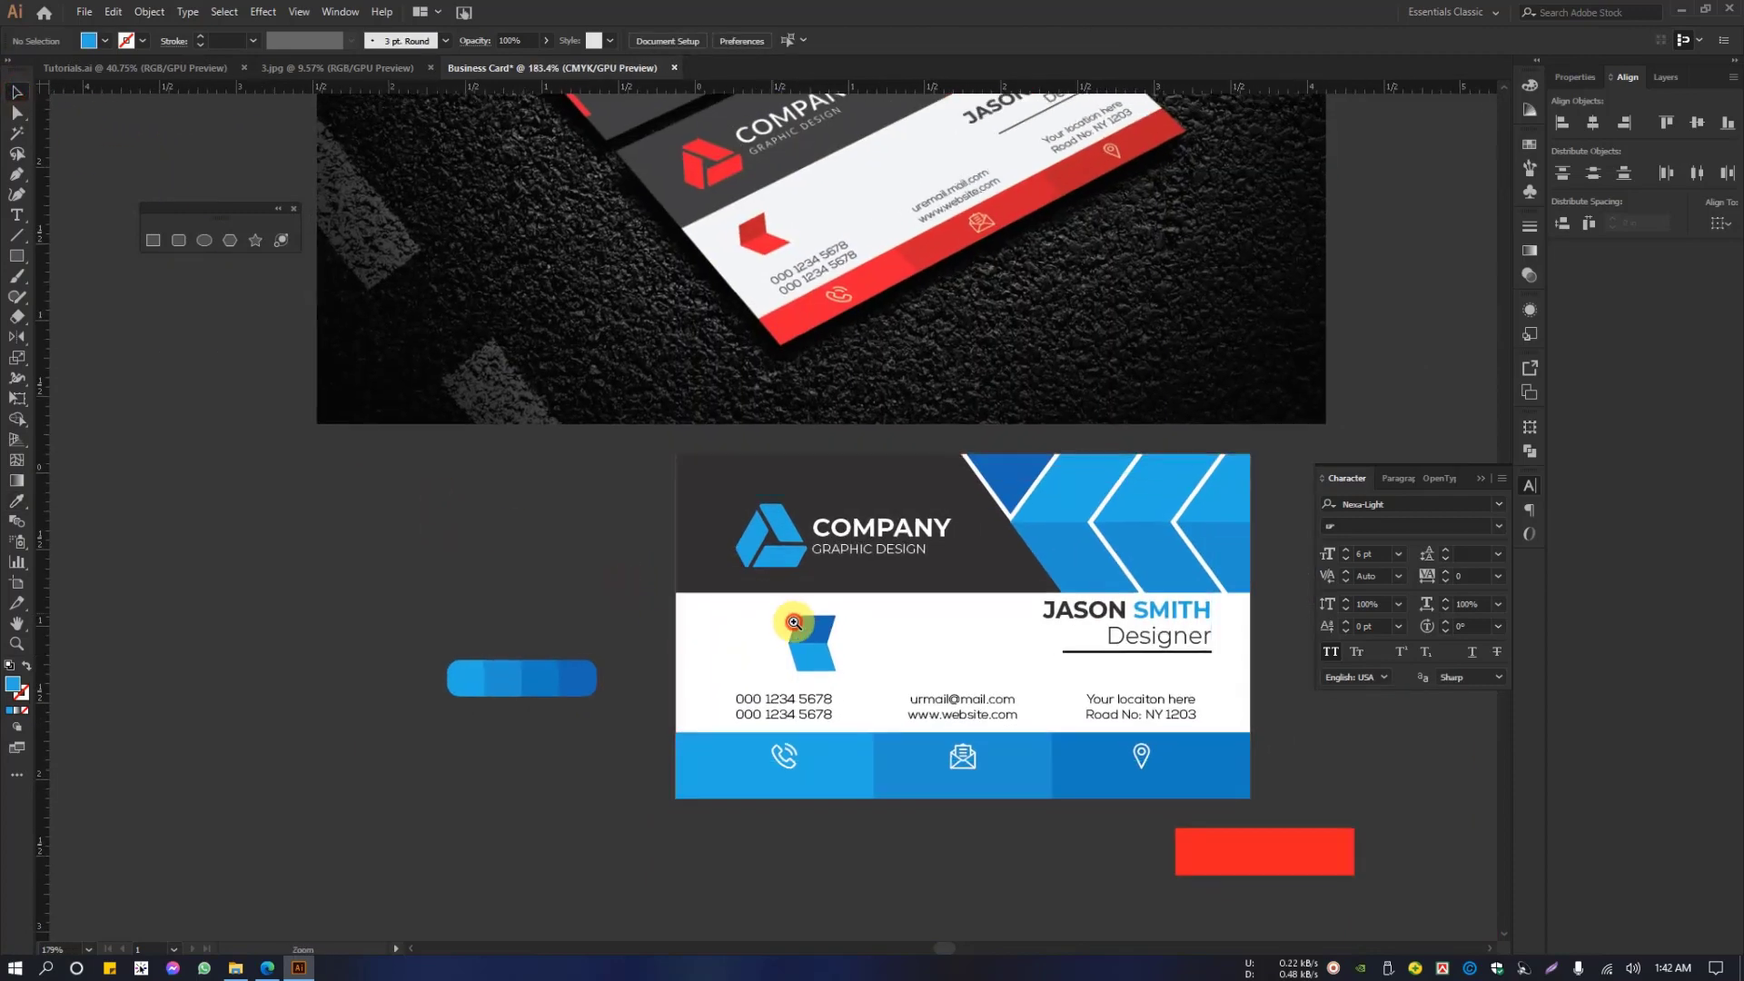
pyautogui.scroll(1, 822, 647)
pyautogui.click(825, 650)
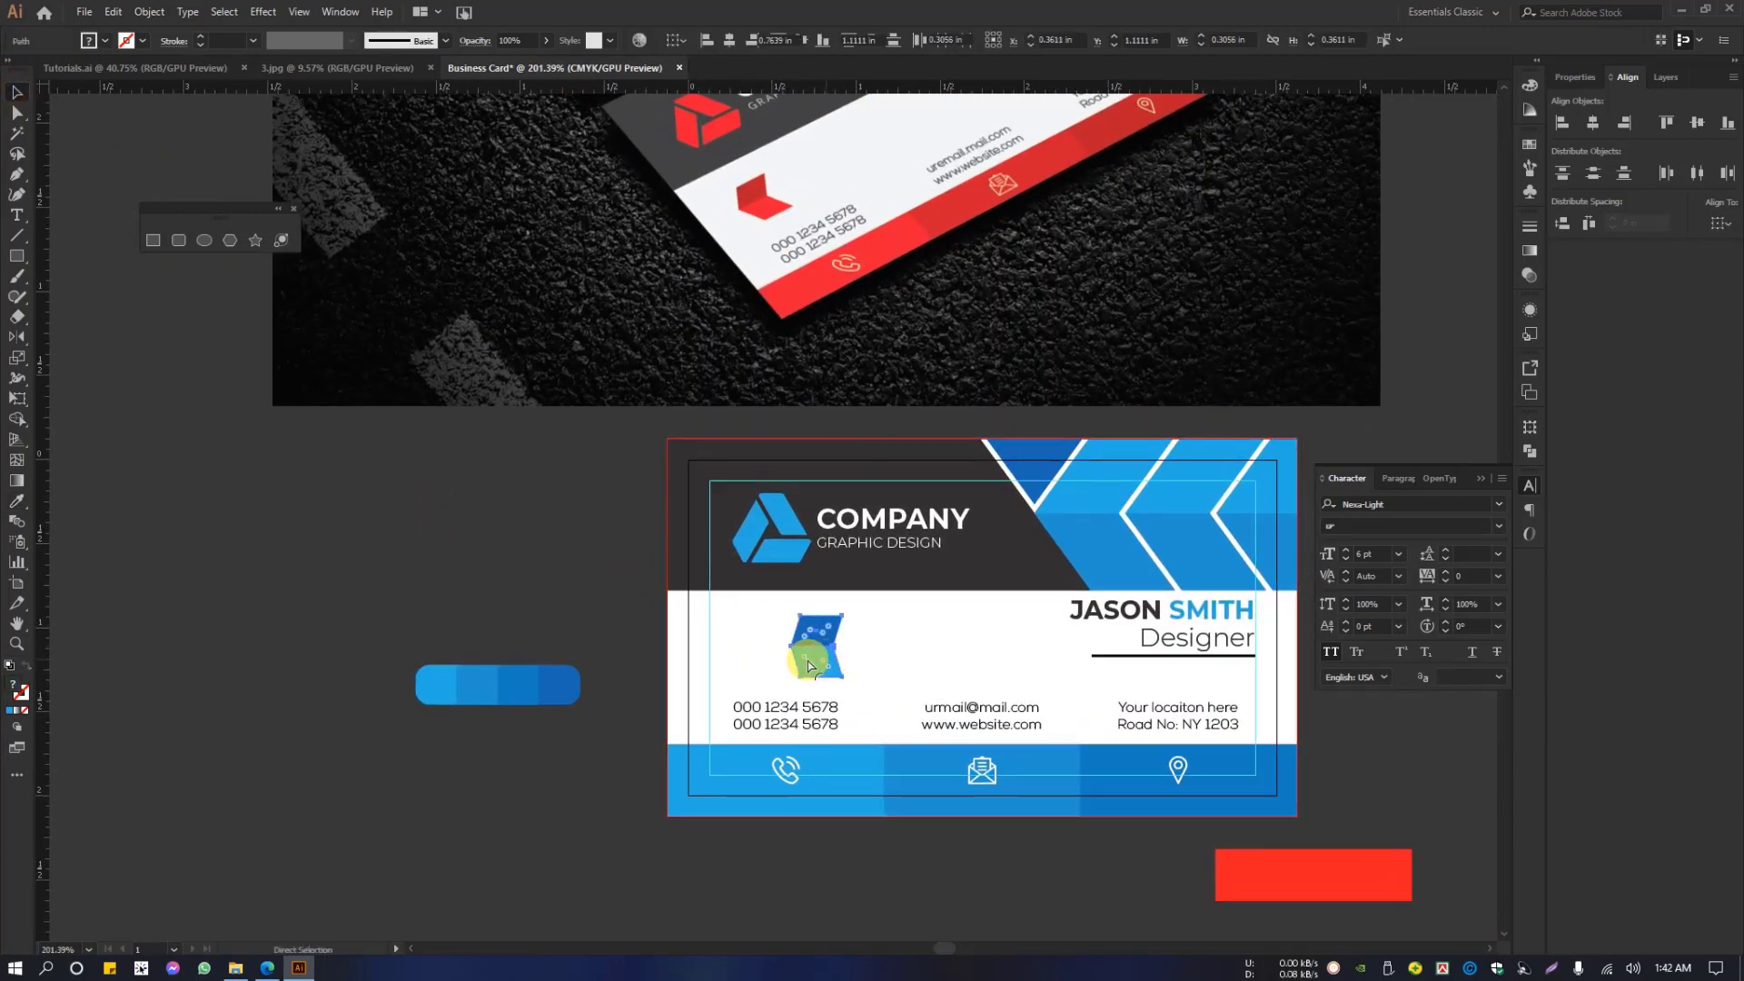
pyautogui.moveTo(801, 665); pyautogui.dragTo(765, 660)
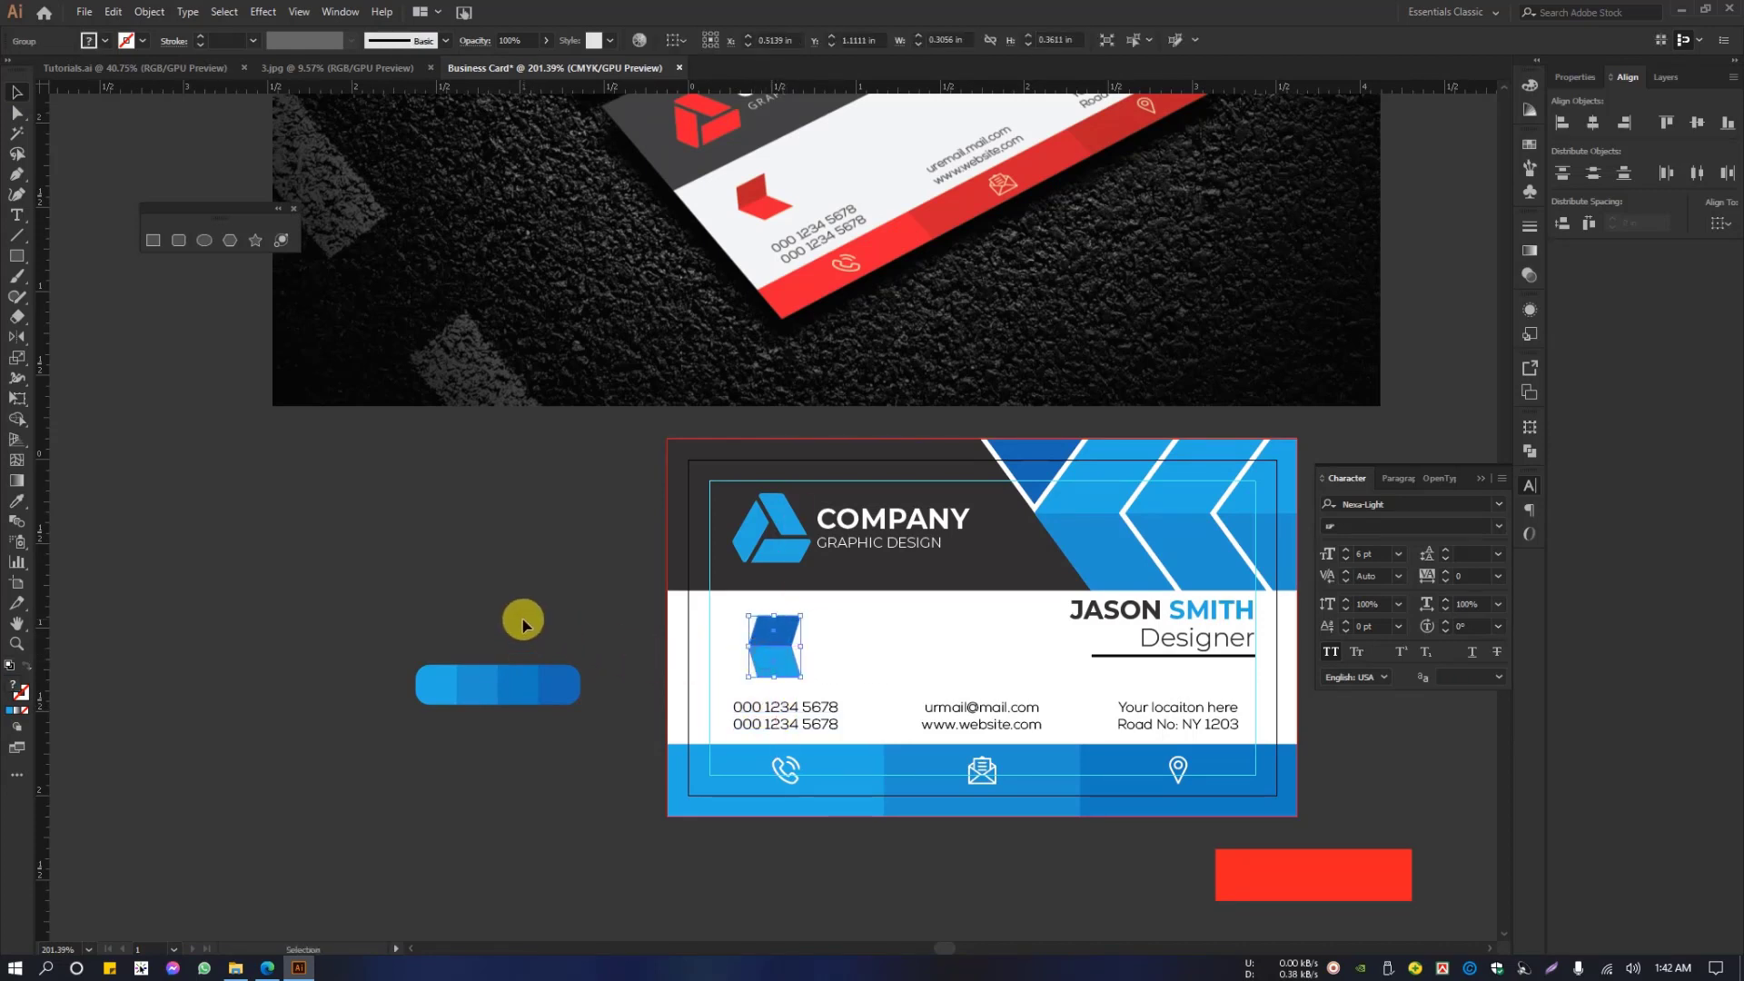
pyautogui.click(490, 802)
pyautogui.click(778, 724)
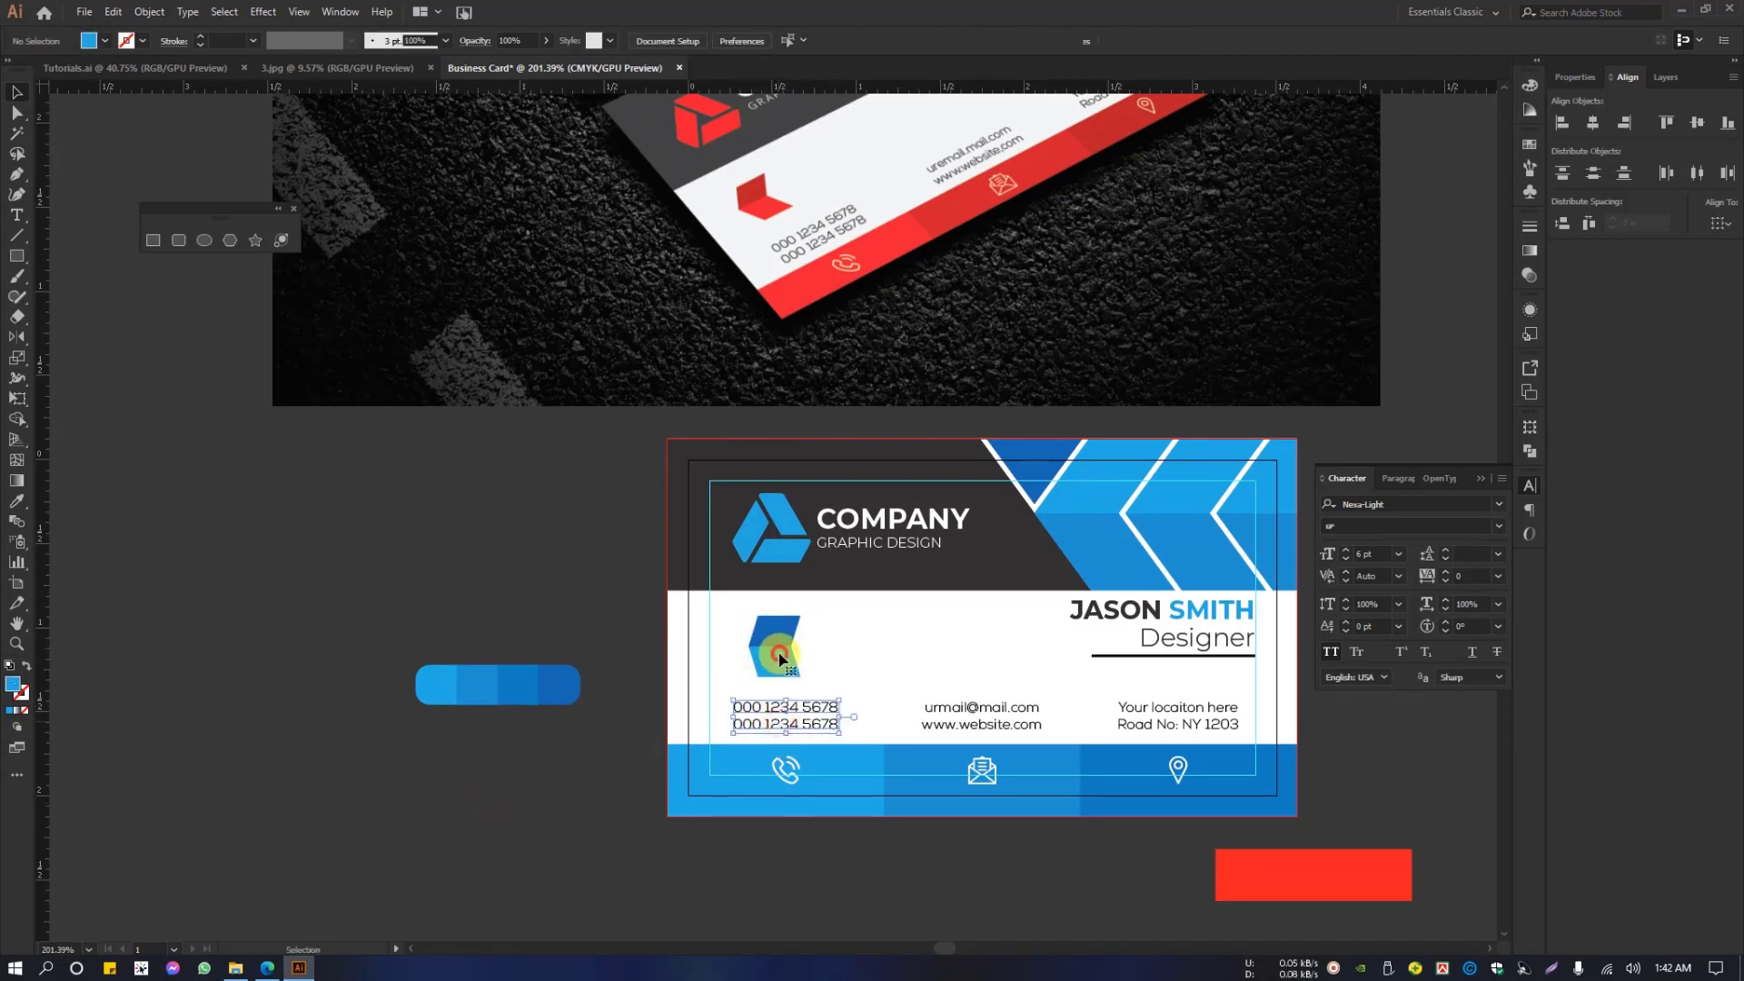
pyautogui.keyDown('shift'); pyautogui.click(759, 642); pyautogui.keyUp('shift')
pyautogui.click(1567, 132)
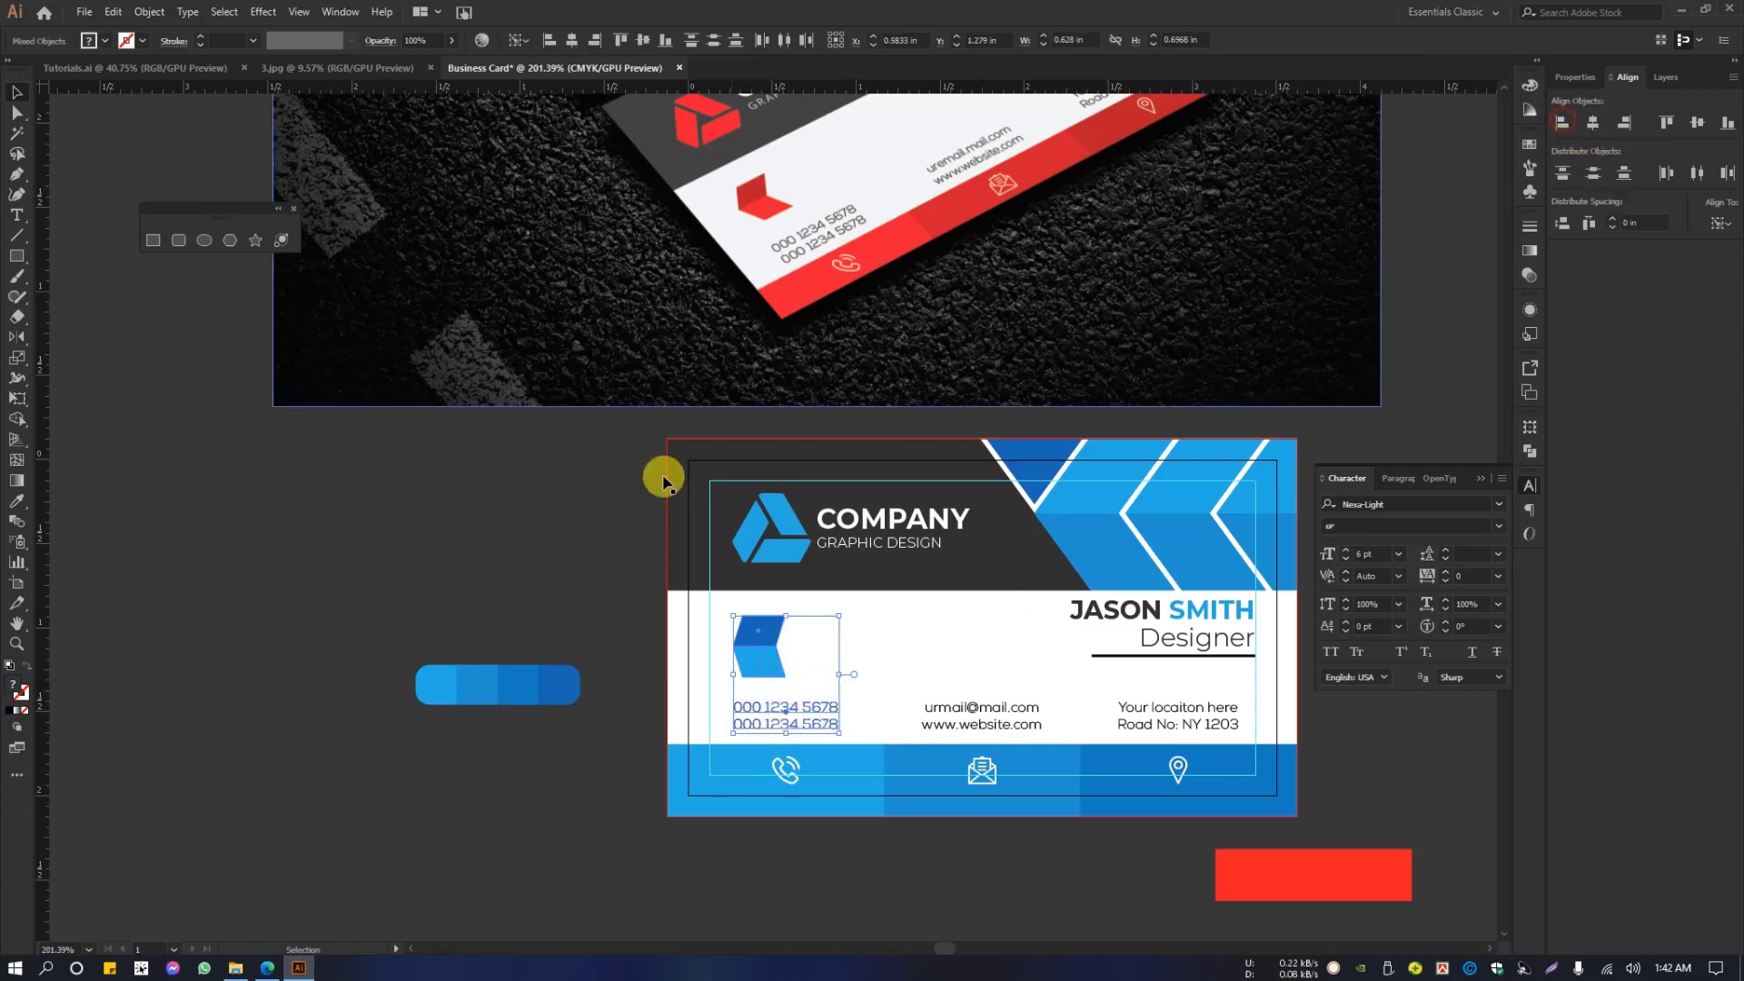
# Delete the red rectangle below the card
pyautogui.click(499, 572)
pyautogui.press('z')
pyautogui.moveTo(912, 663); pyautogui.dragTo(871, 662)
pyautogui.moveTo(1221, 881); pyautogui.dragTo(1135, 822)
pyautogui.press('Delete')
# Delete the pink rectangle and the blue gradient bar from the card
pyautogui.press('z')
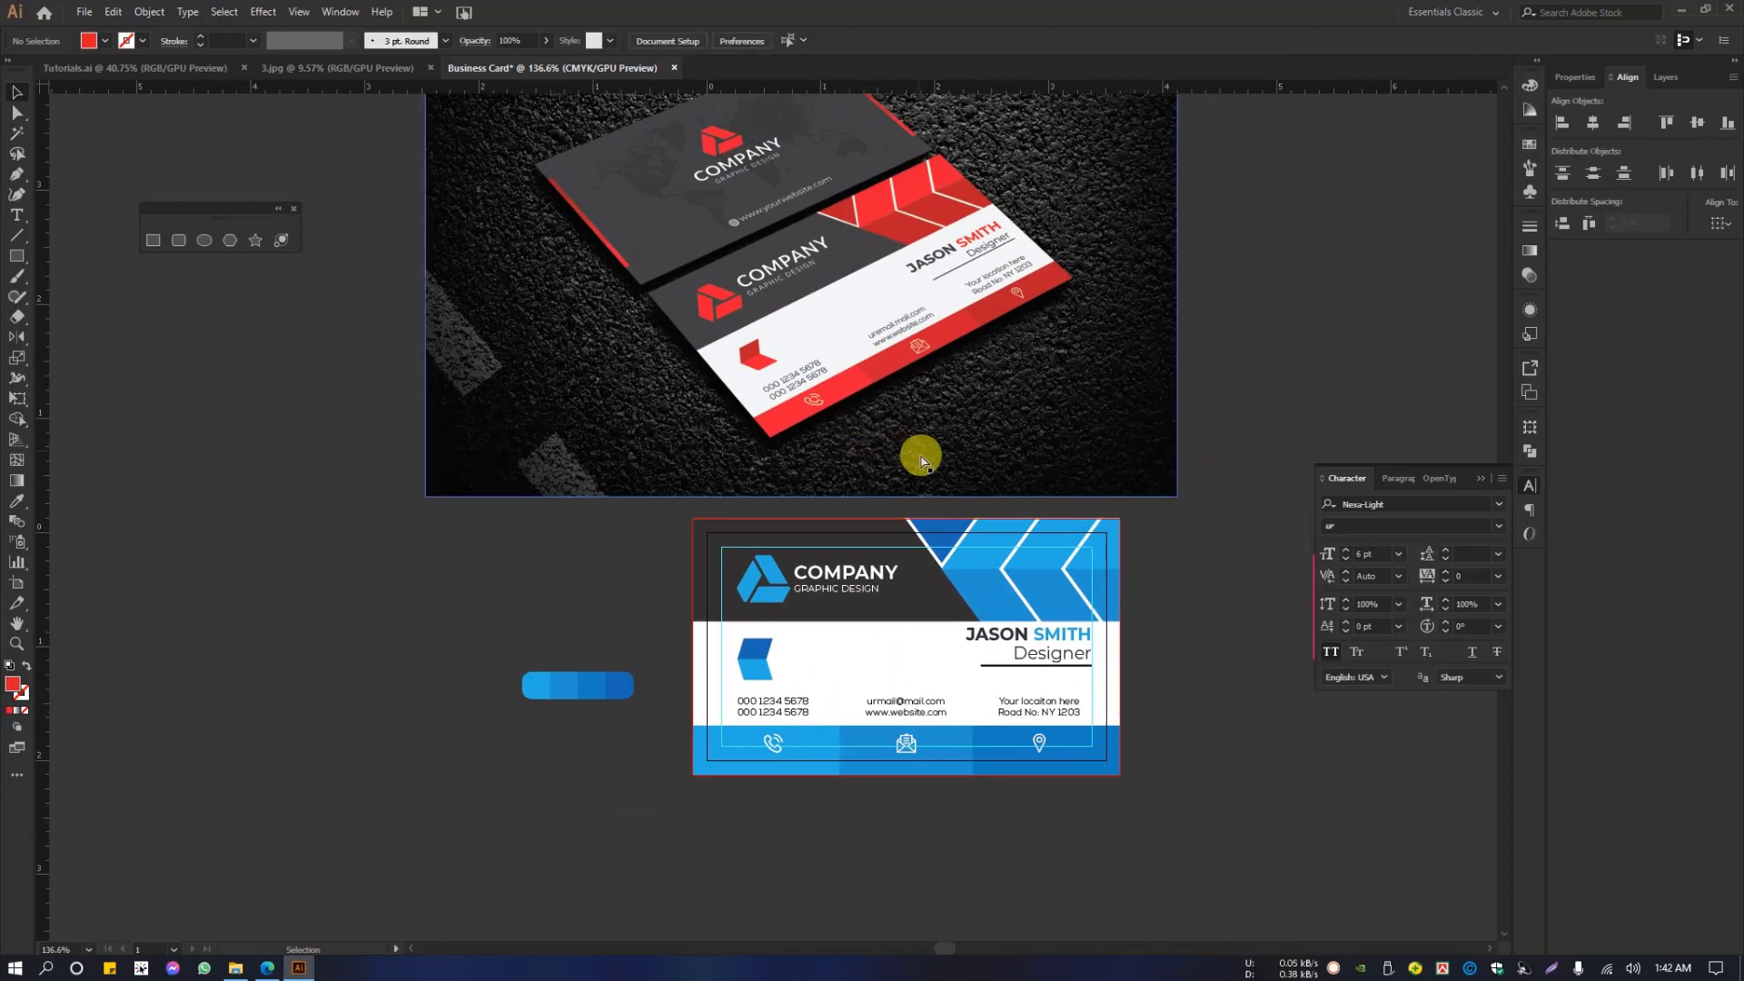
pyautogui.moveTo(726, 183); pyautogui.dragTo(739, 506)
pyautogui.press('v')
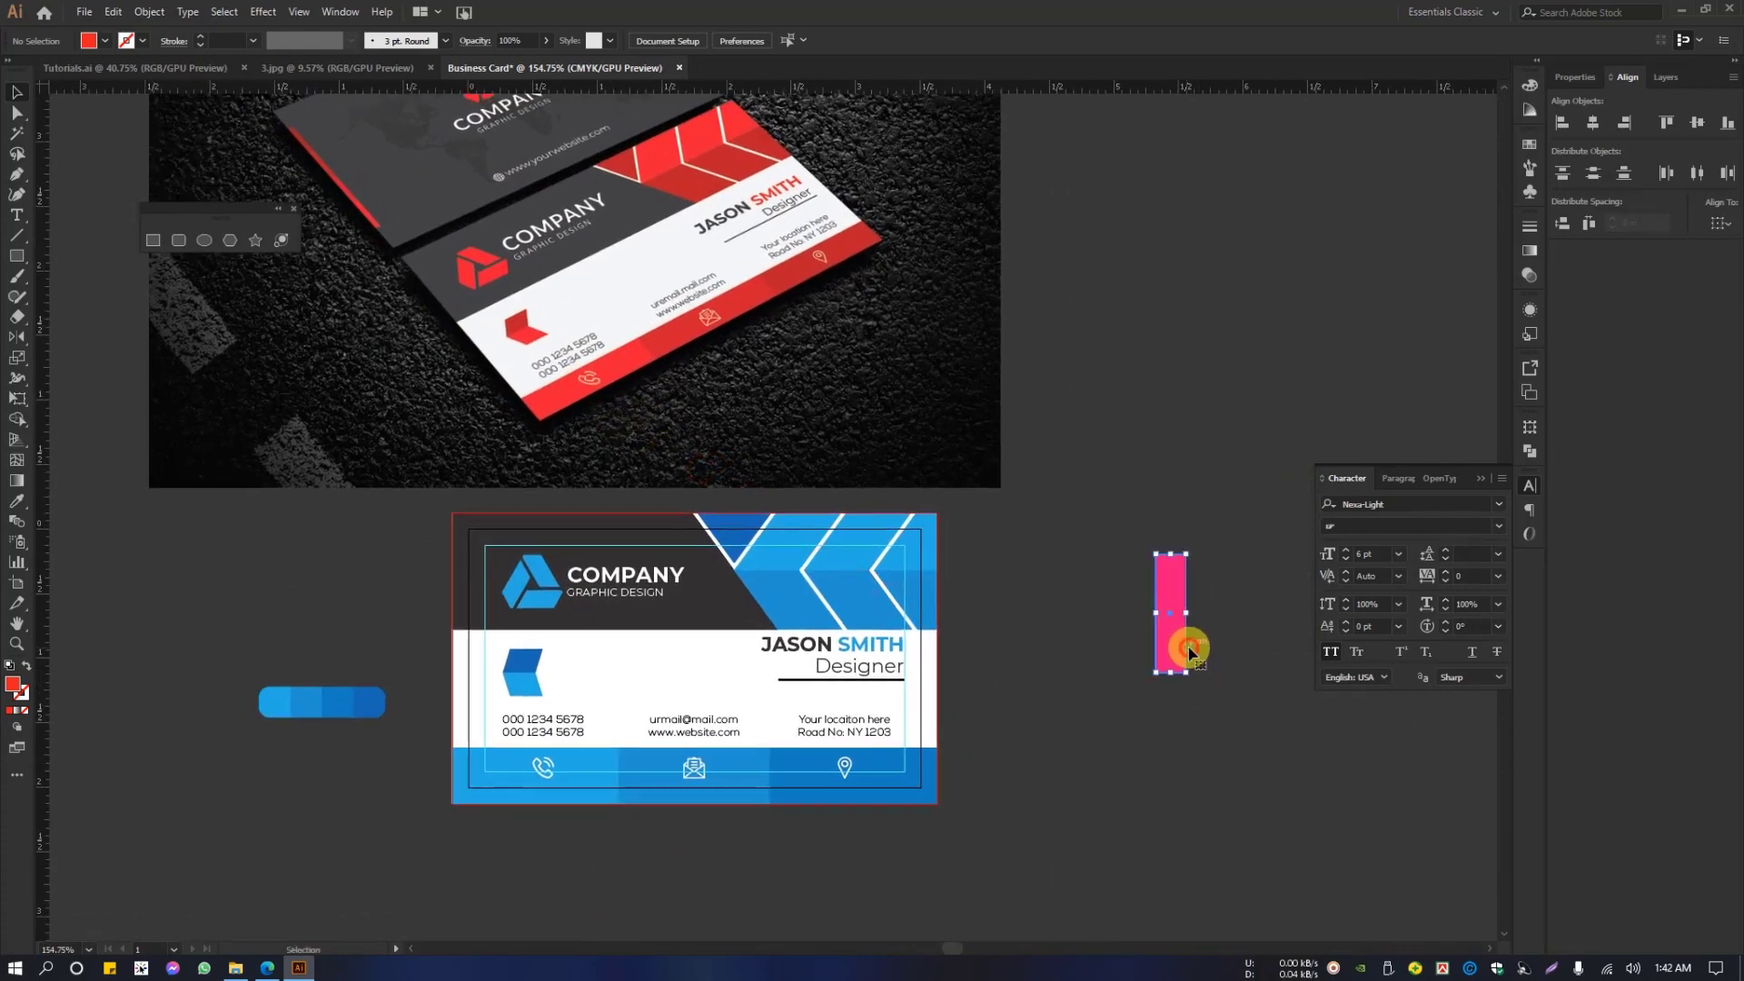
pyautogui.press('Delete')
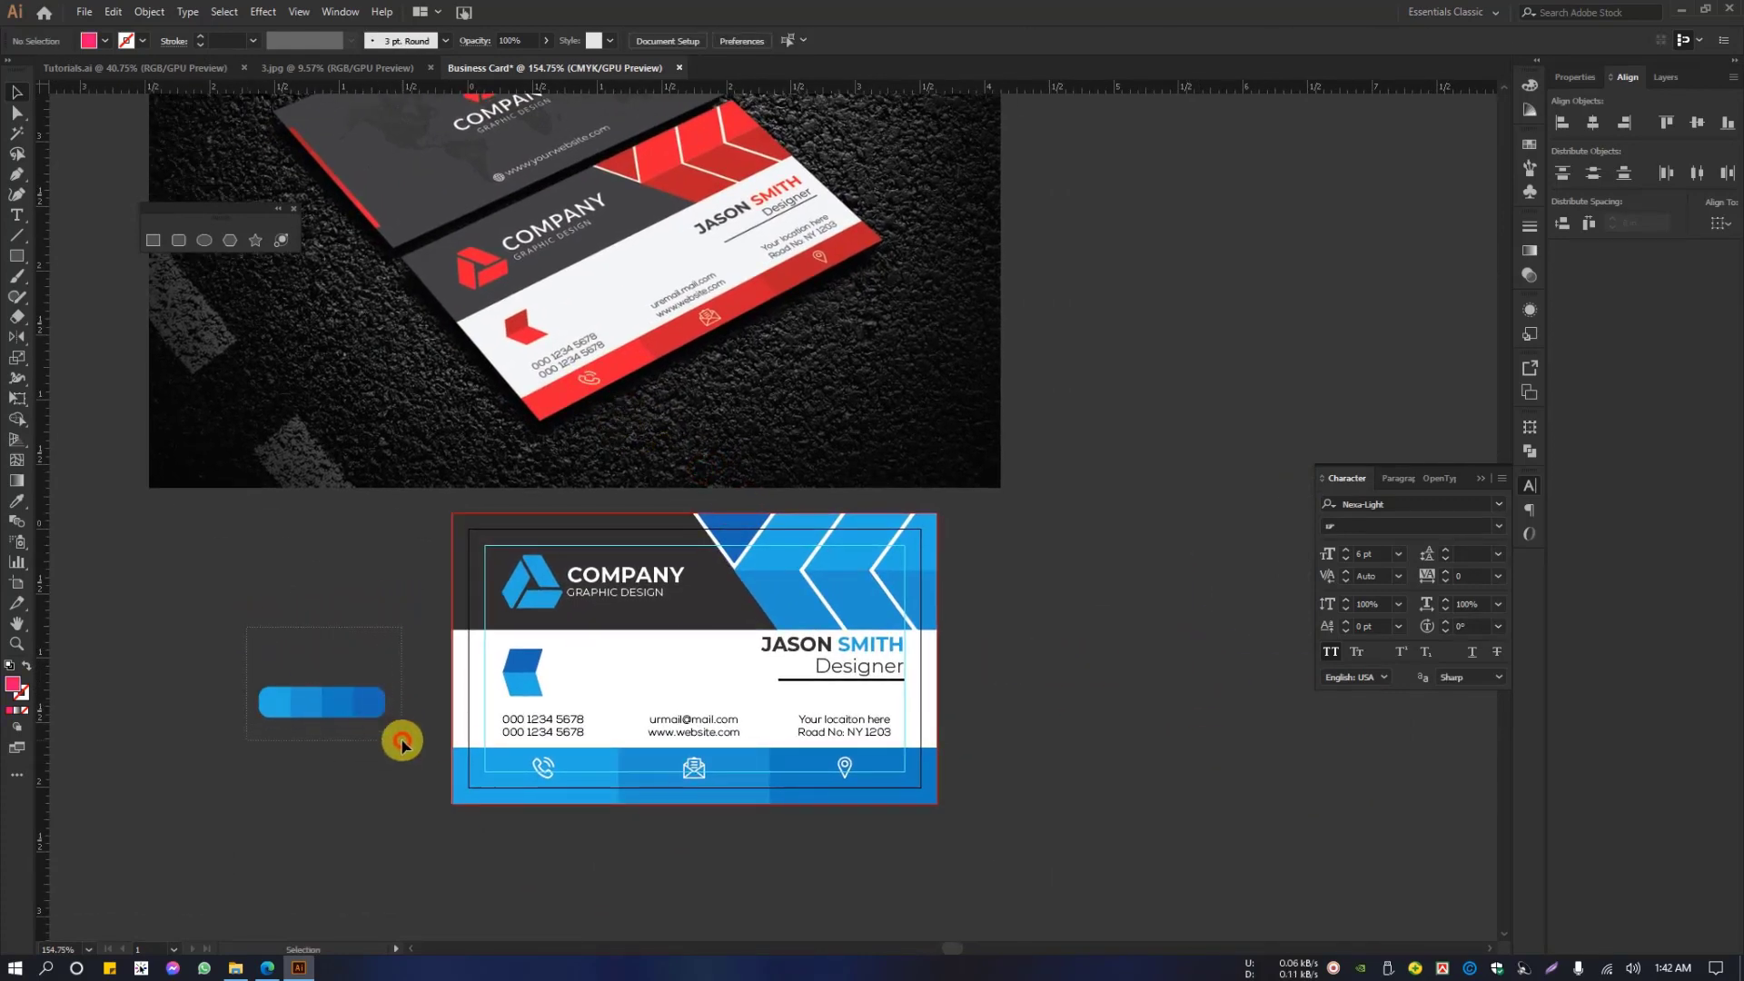
pyautogui.press('Delete')
# Unlock every locked object with Object > Unlock All
pyautogui.rightClick(720, 675)
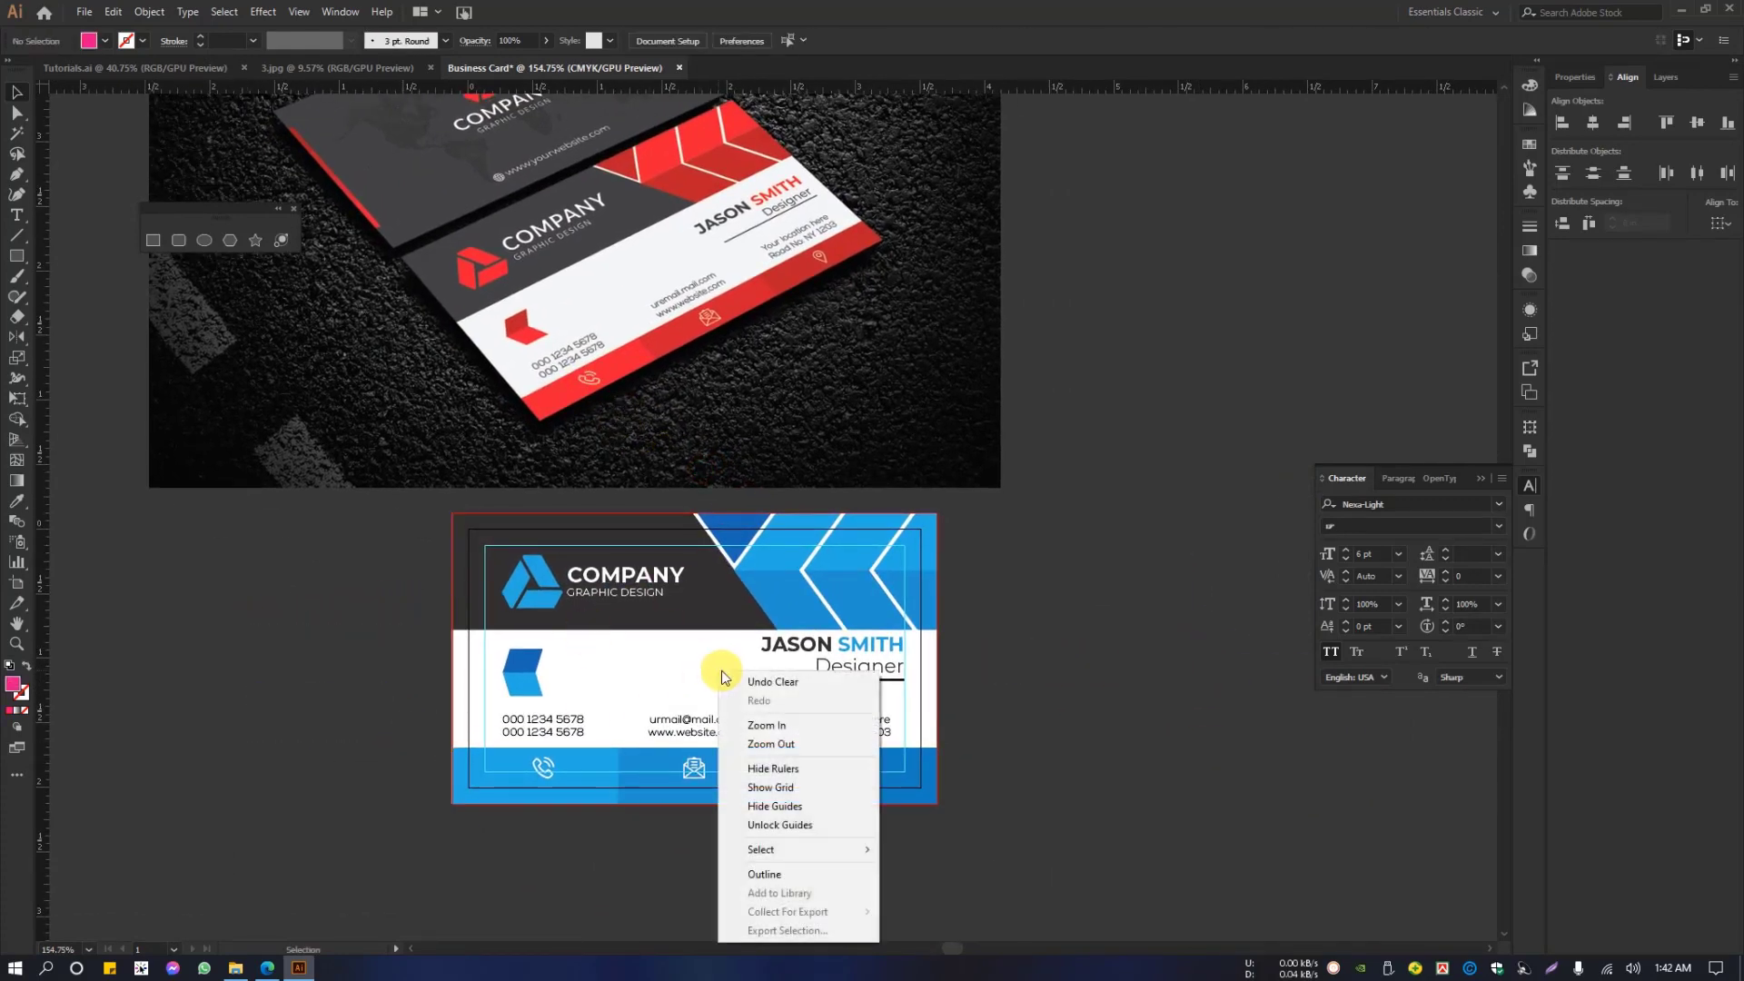
pyautogui.click(790, 820)
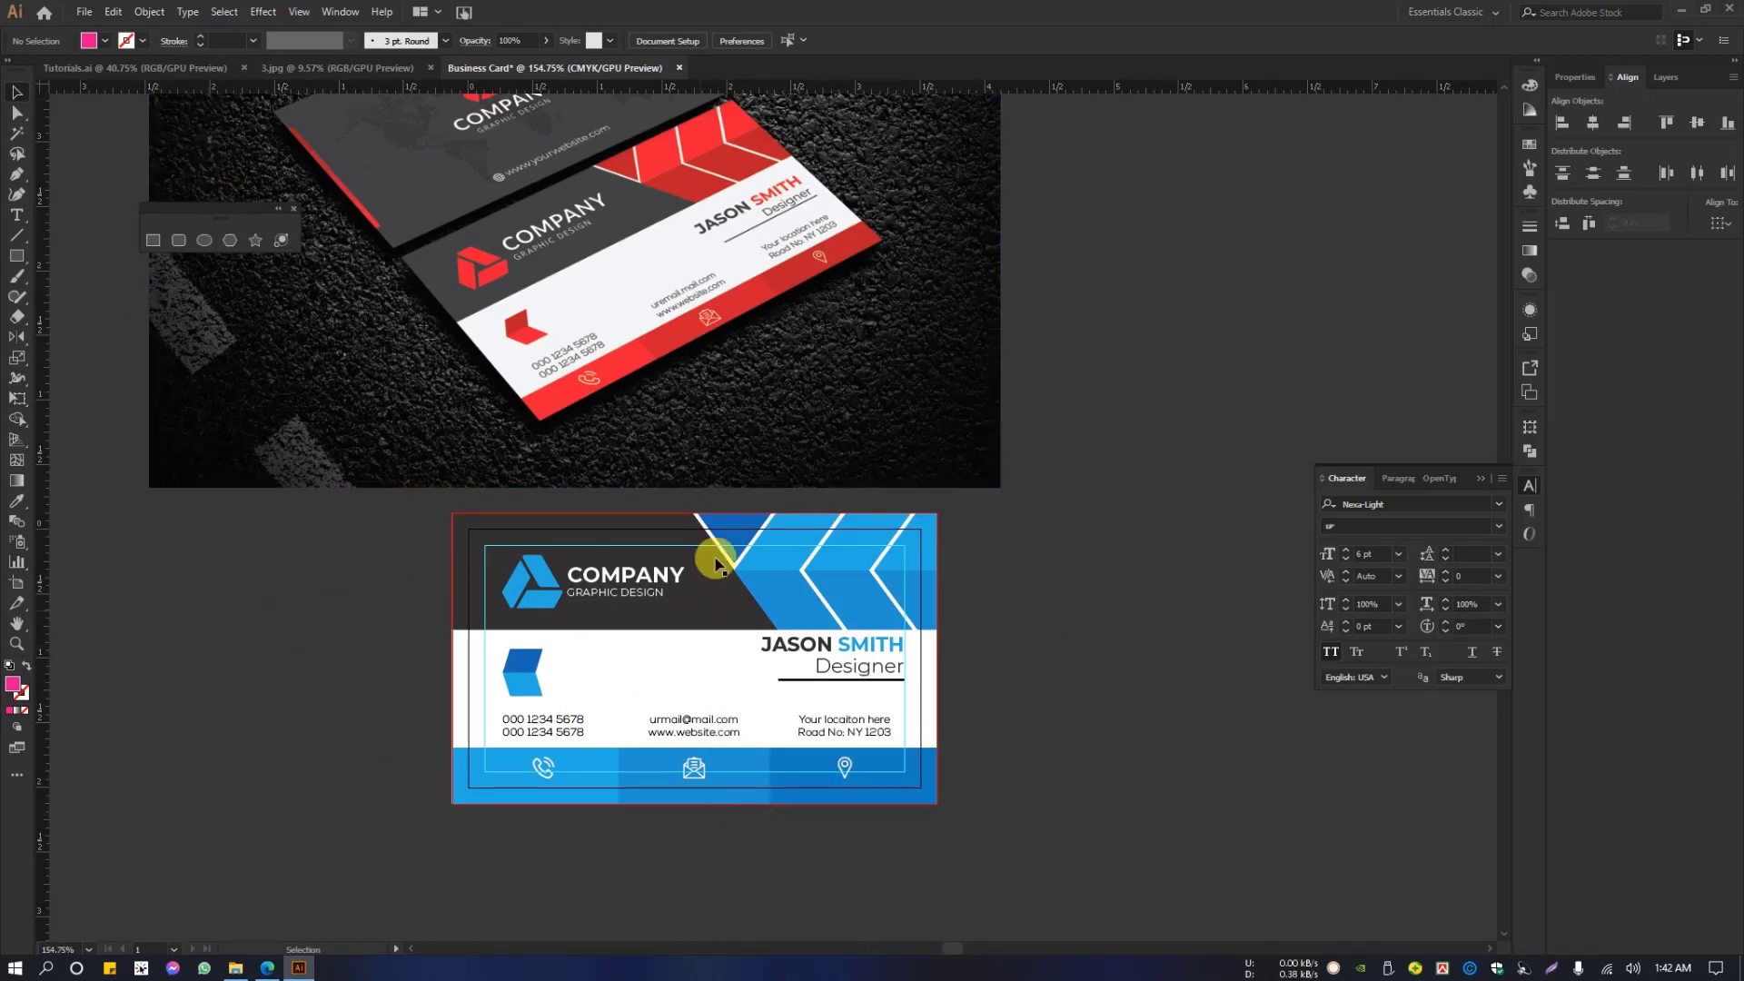
pyautogui.click(150, 12)
pyautogui.click(182, 134)
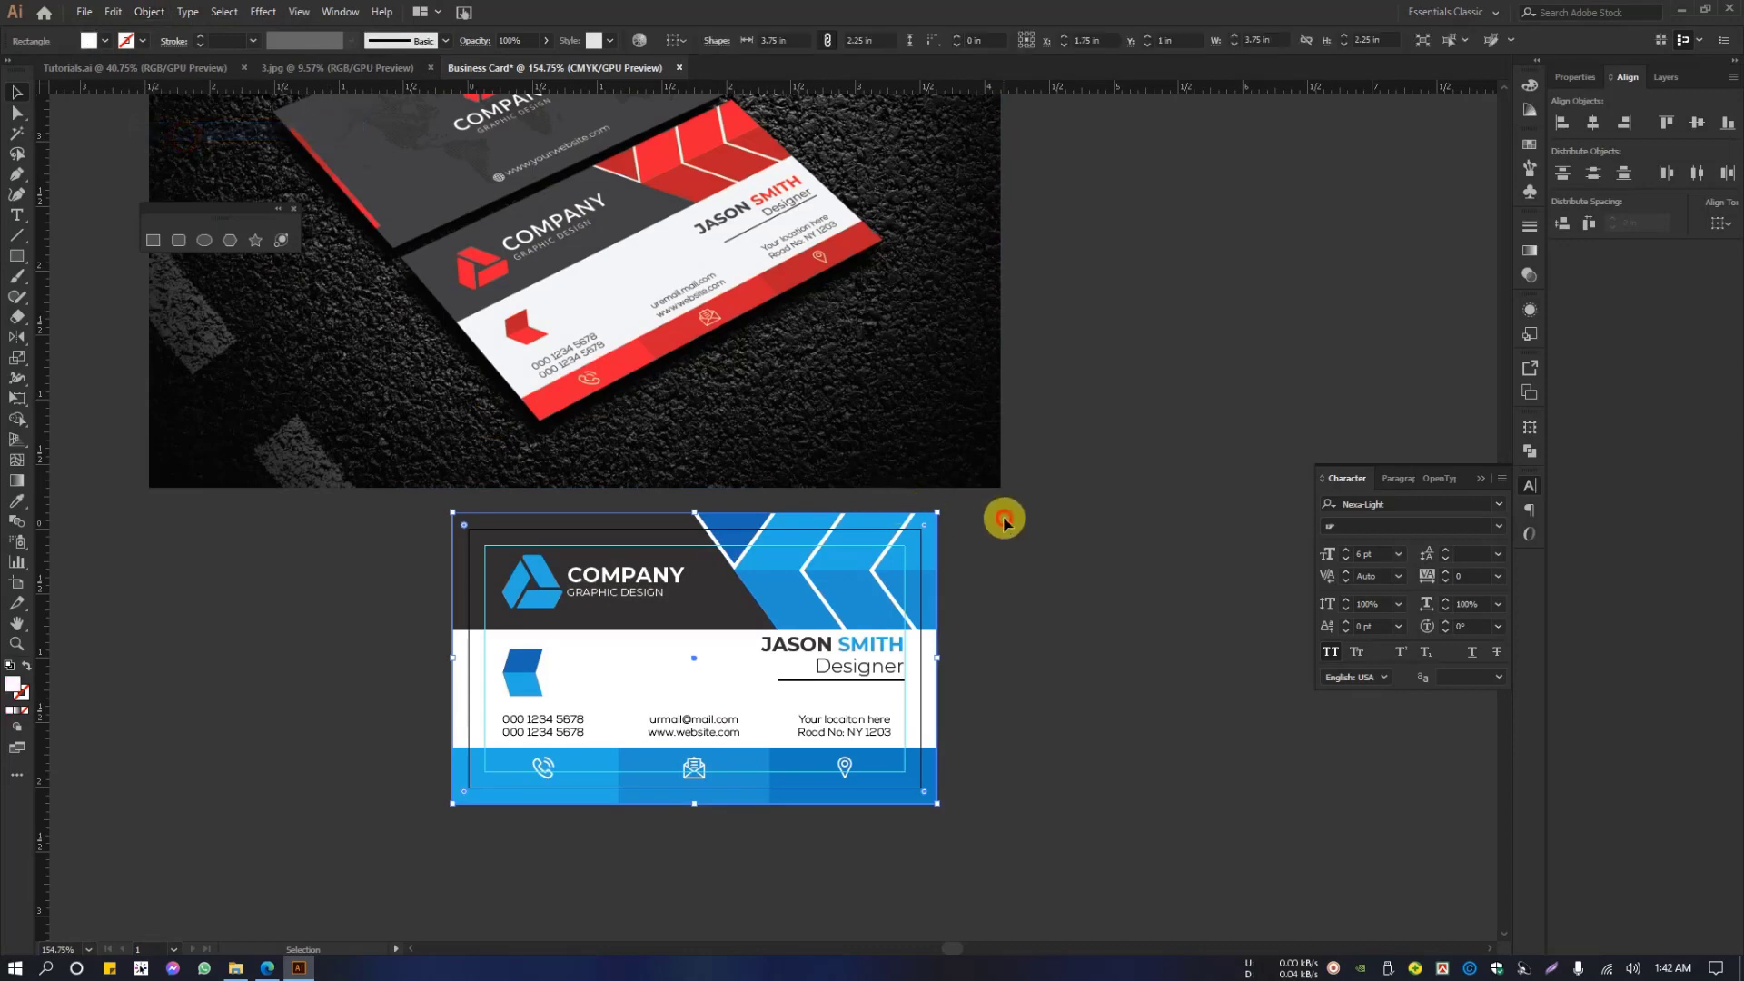
pyautogui.click(1005, 514)
# Alt-drag the card's artboard to the right to duplicate it with its contents
pyautogui.scroll(-1, 945, 576)
pyautogui.scroll(1, 817, 634)
pyautogui.moveTo(817, 634); pyautogui.dragTo(690, 590)
pyautogui.click(16, 578)
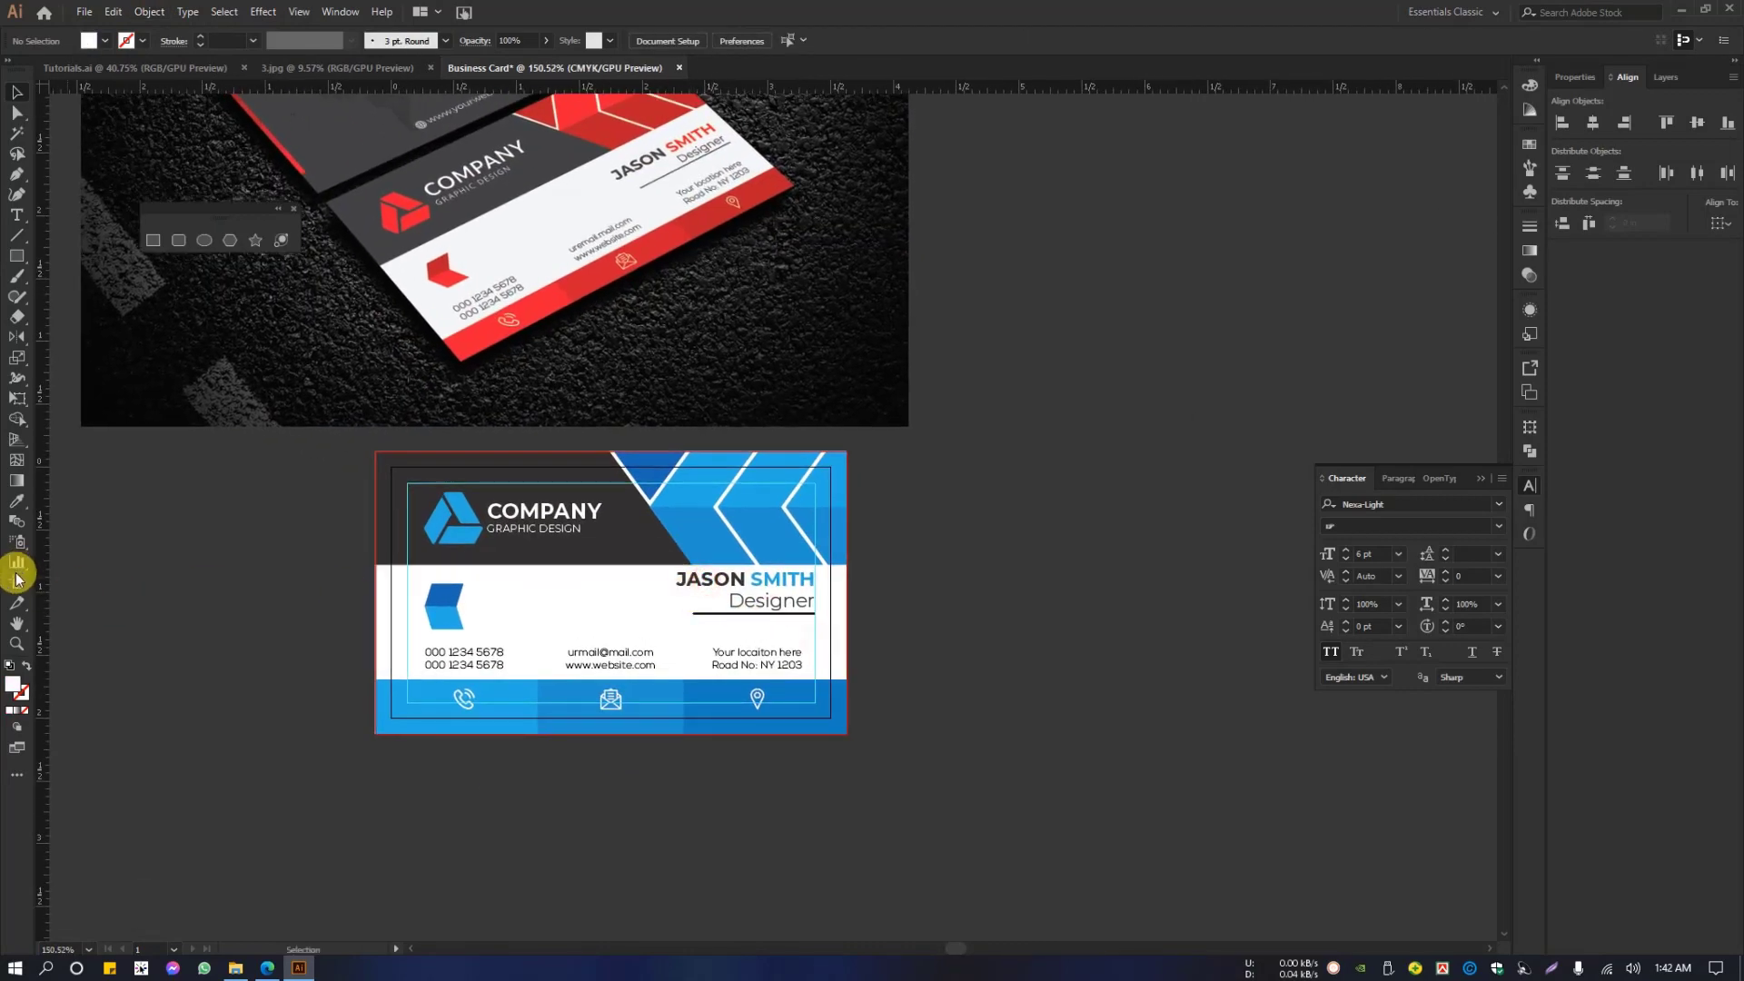
pyautogui.moveTo(615, 527); pyautogui.dragTo(1126, 536)
# Remove the phone numbers, location text and three blue strip pieces from the second card
pyautogui.click(16, 91)
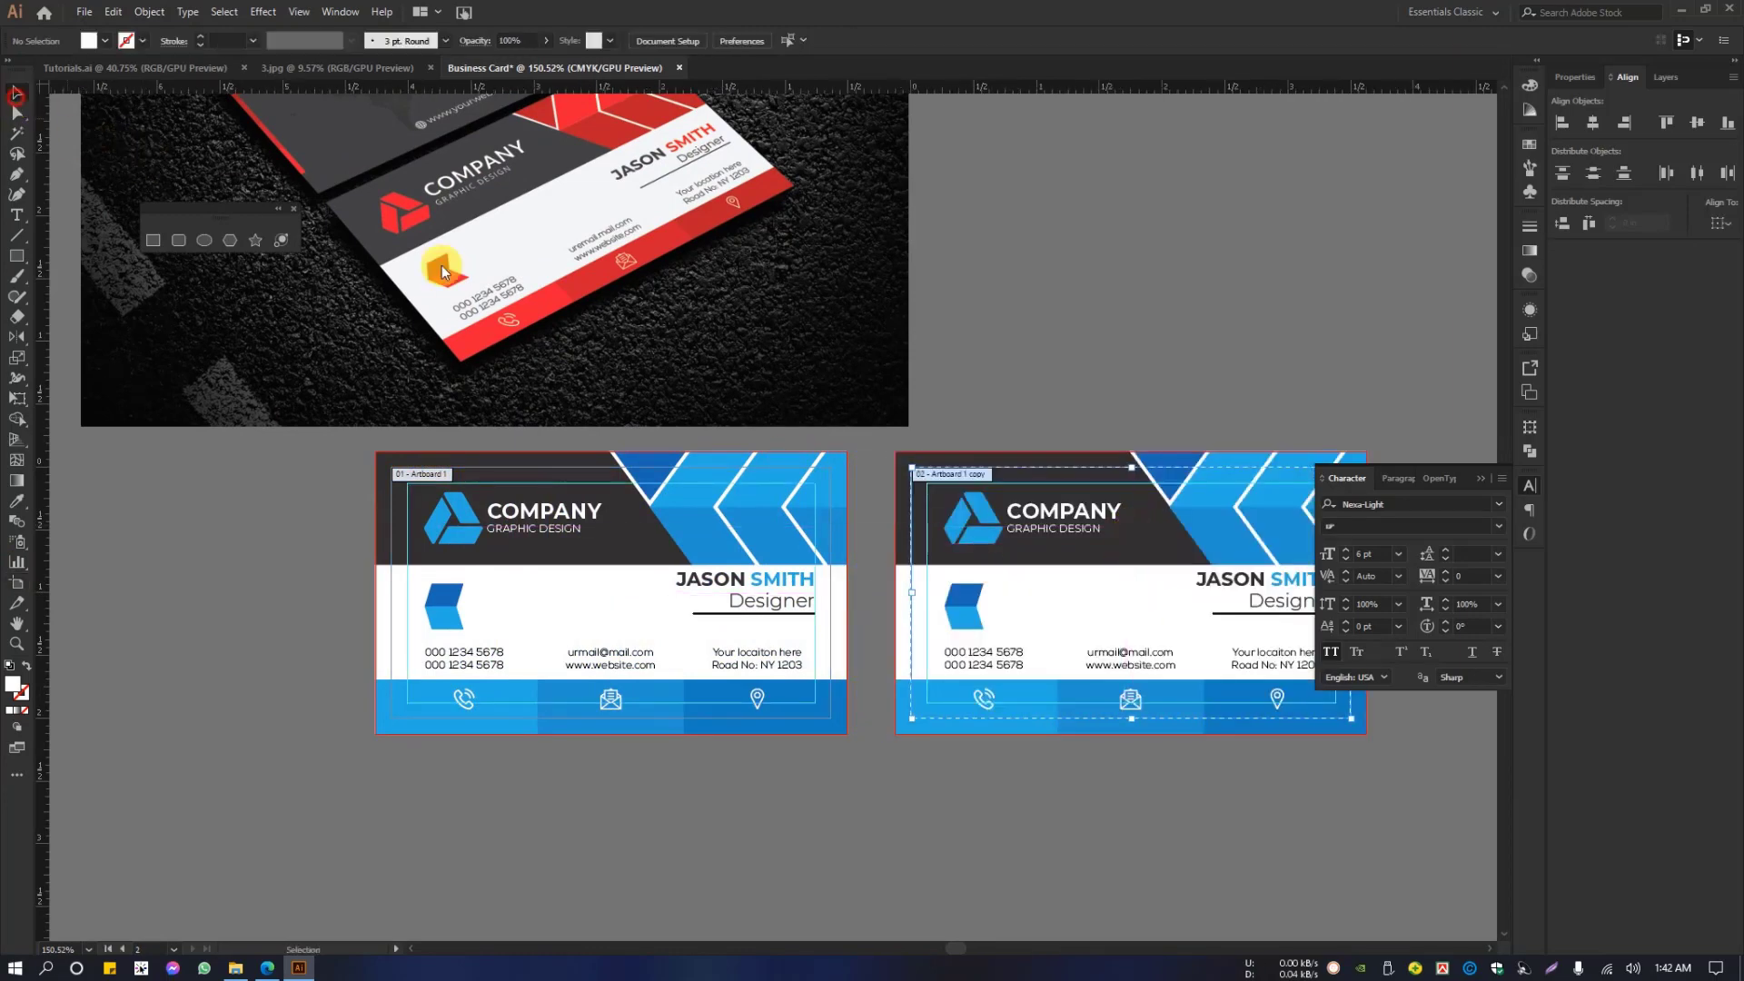
pyautogui.moveTo(1168, 389); pyautogui.dragTo(977, 406)
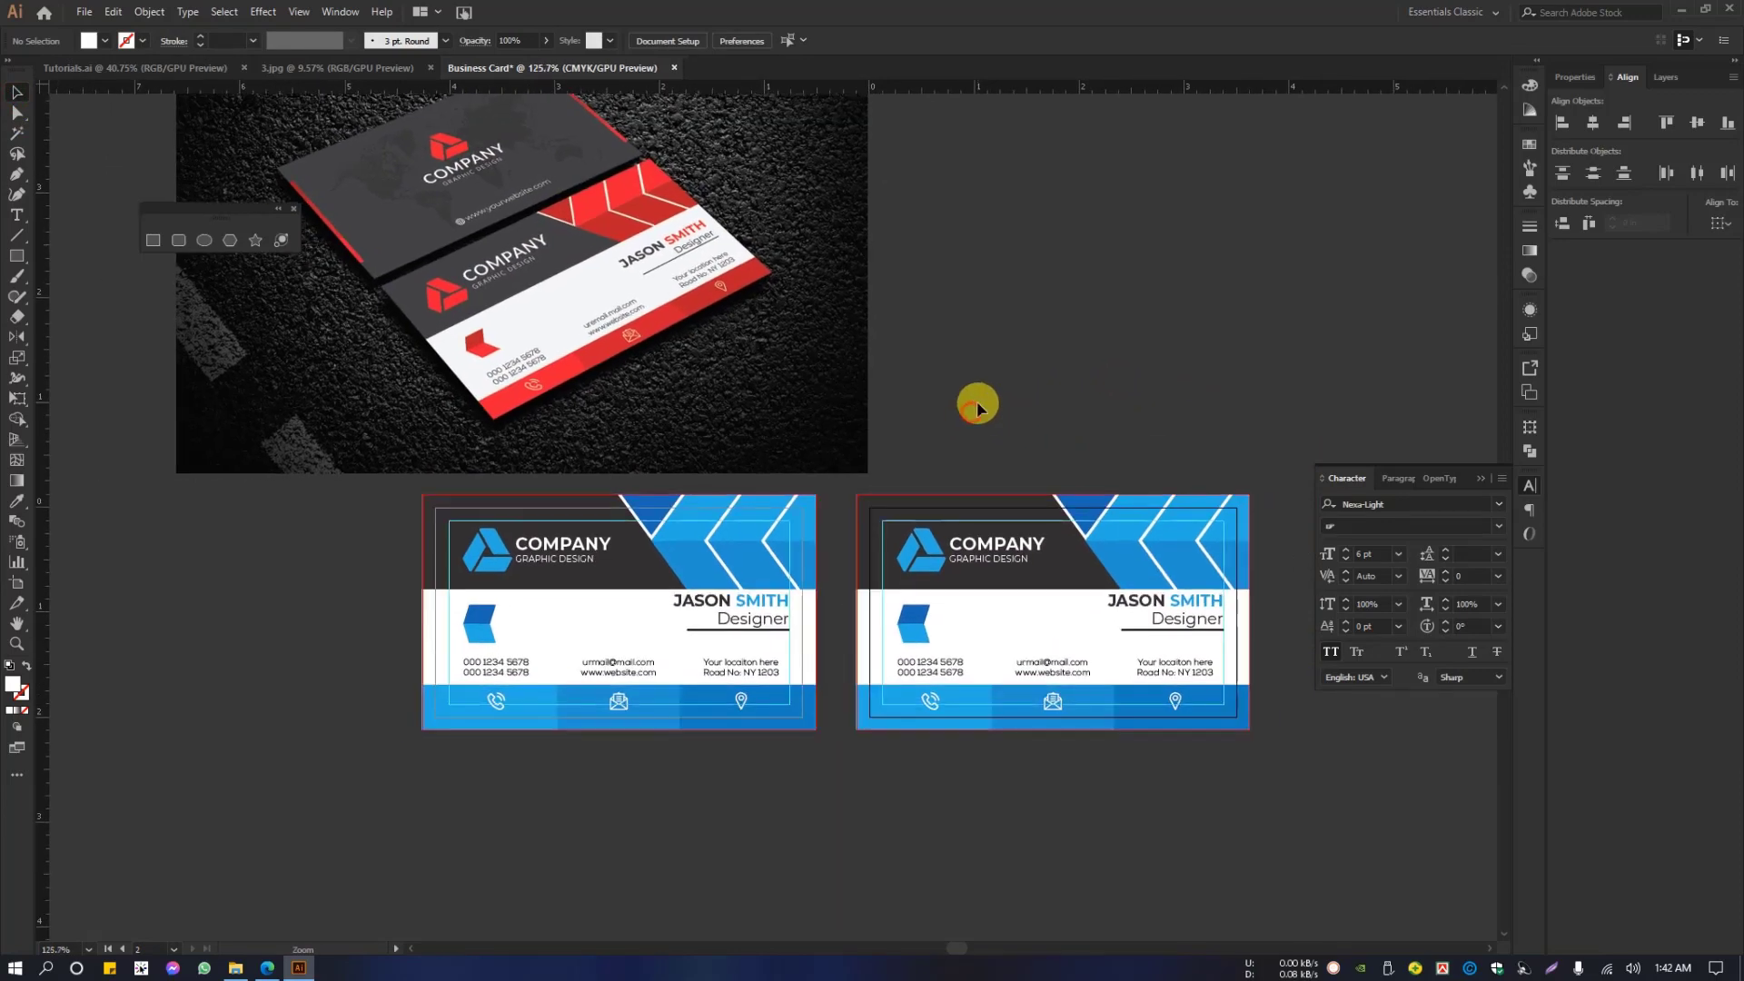
pyautogui.click(931, 666)
pyautogui.press('Delete')
pyautogui.click(1172, 672)
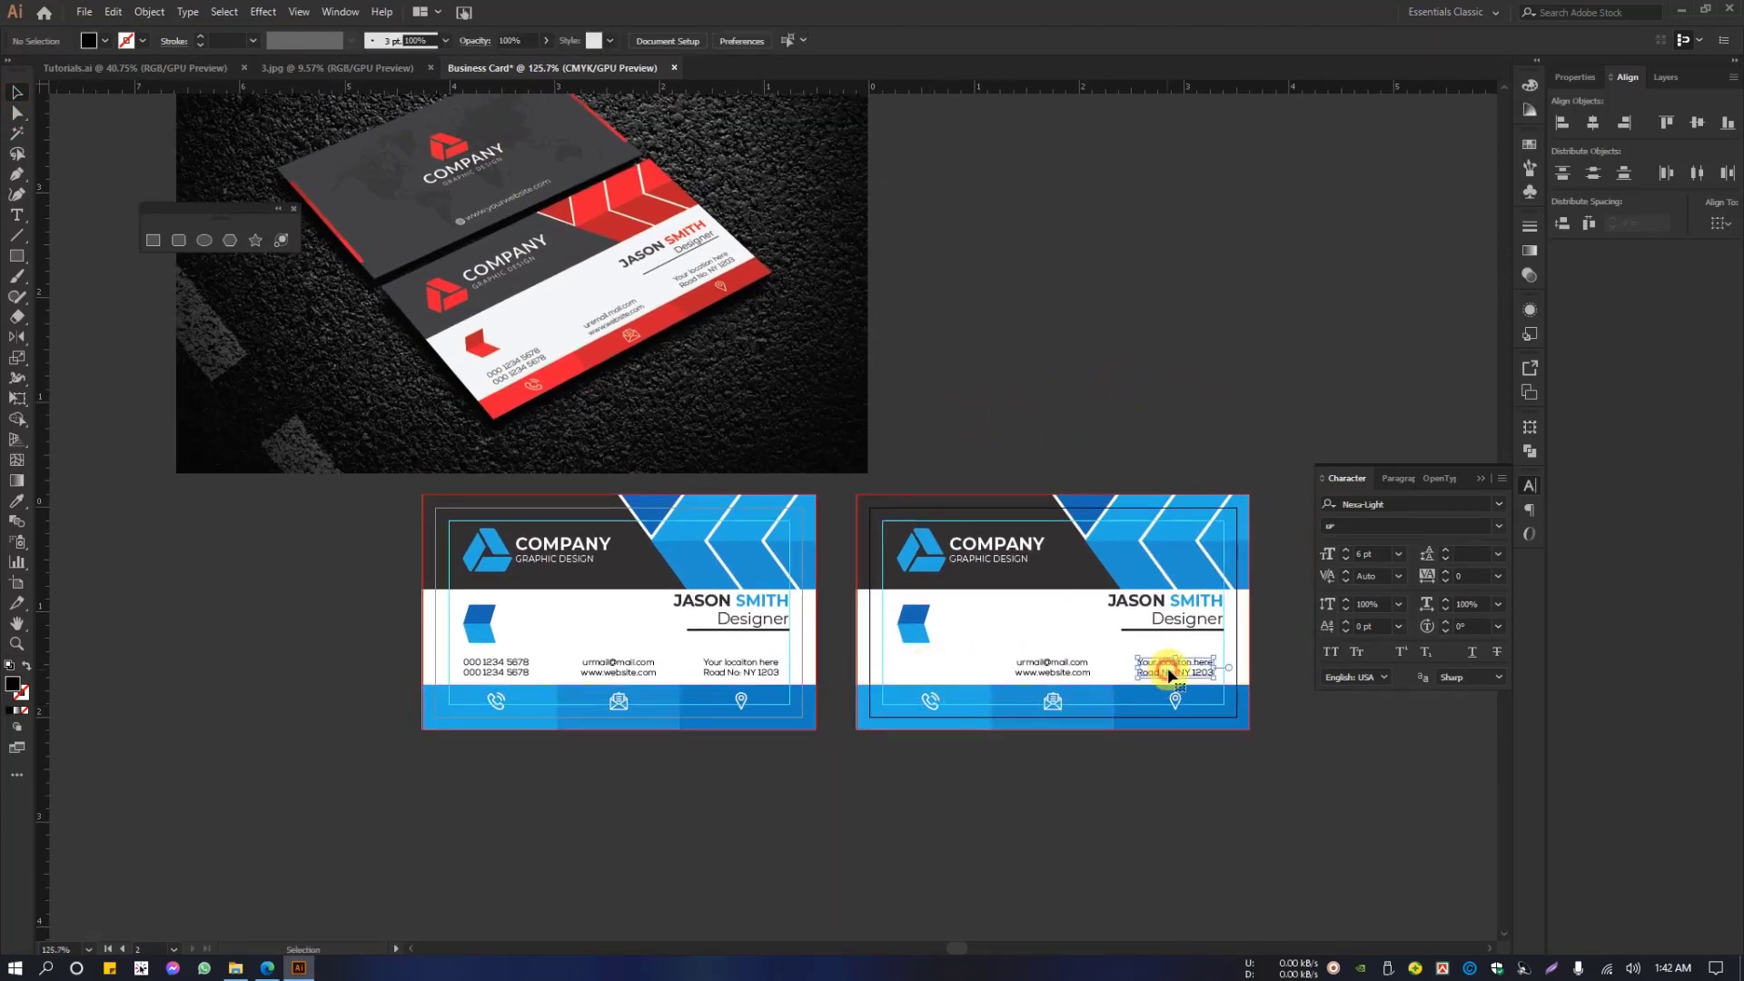
pyautogui.press('Delete')
pyautogui.moveTo(968, 724); pyautogui.dragTo(963, 822)
pyautogui.press('Delete')
pyautogui.click(1039, 716)
pyautogui.press('Delete')
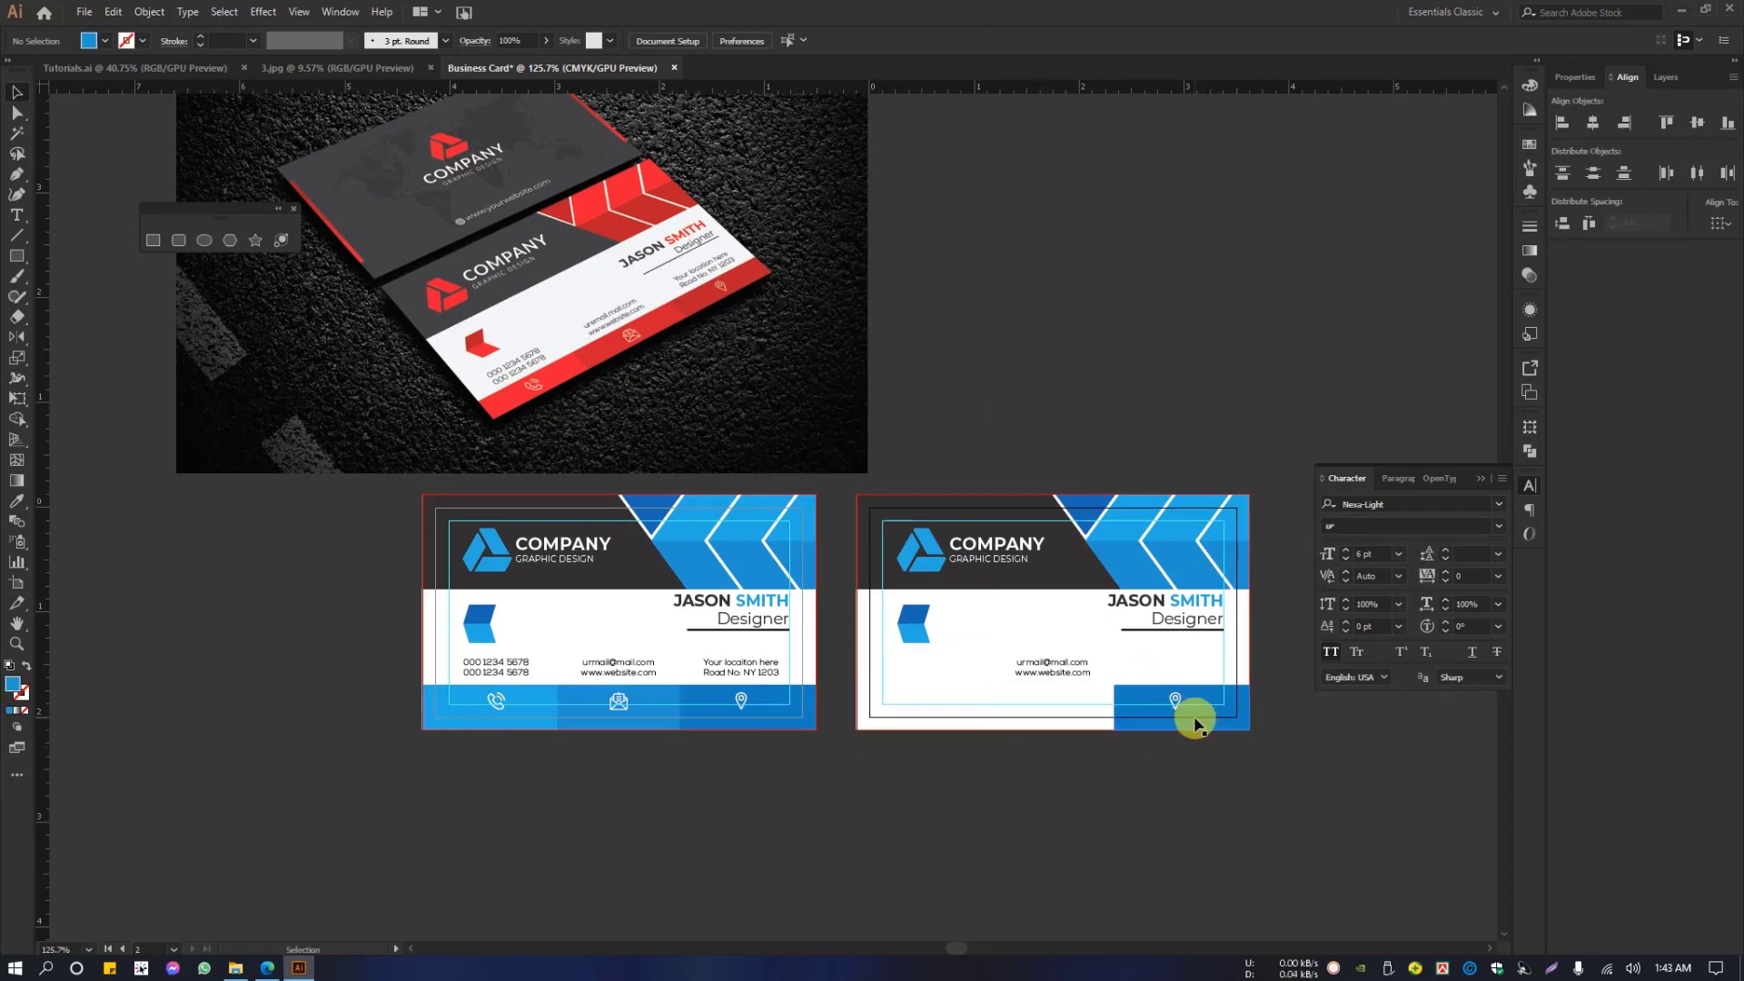
pyautogui.moveTo(1195, 722); pyautogui.dragTo(1214, 806)
pyautogui.press('Delete')
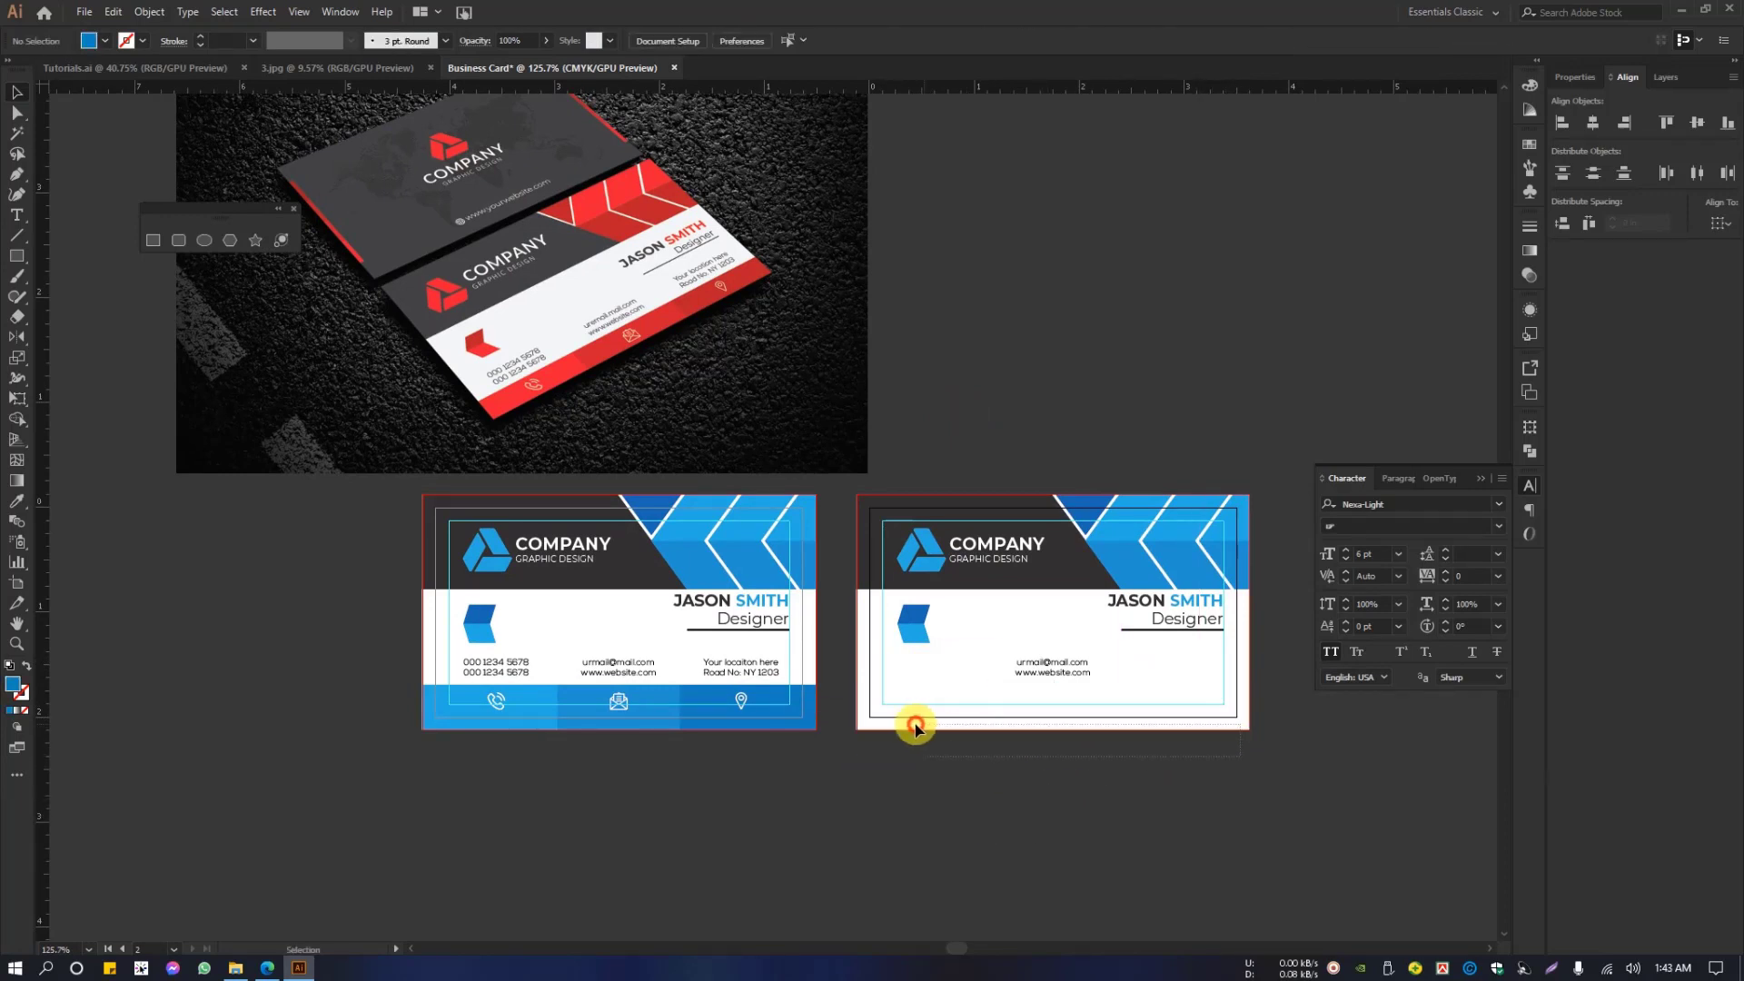
# Lock the guides and sample the first card's dark fill onto the second card's background
pyautogui.moveTo(915, 727); pyautogui.dragTo(841, 693)
pyautogui.click(967, 775)
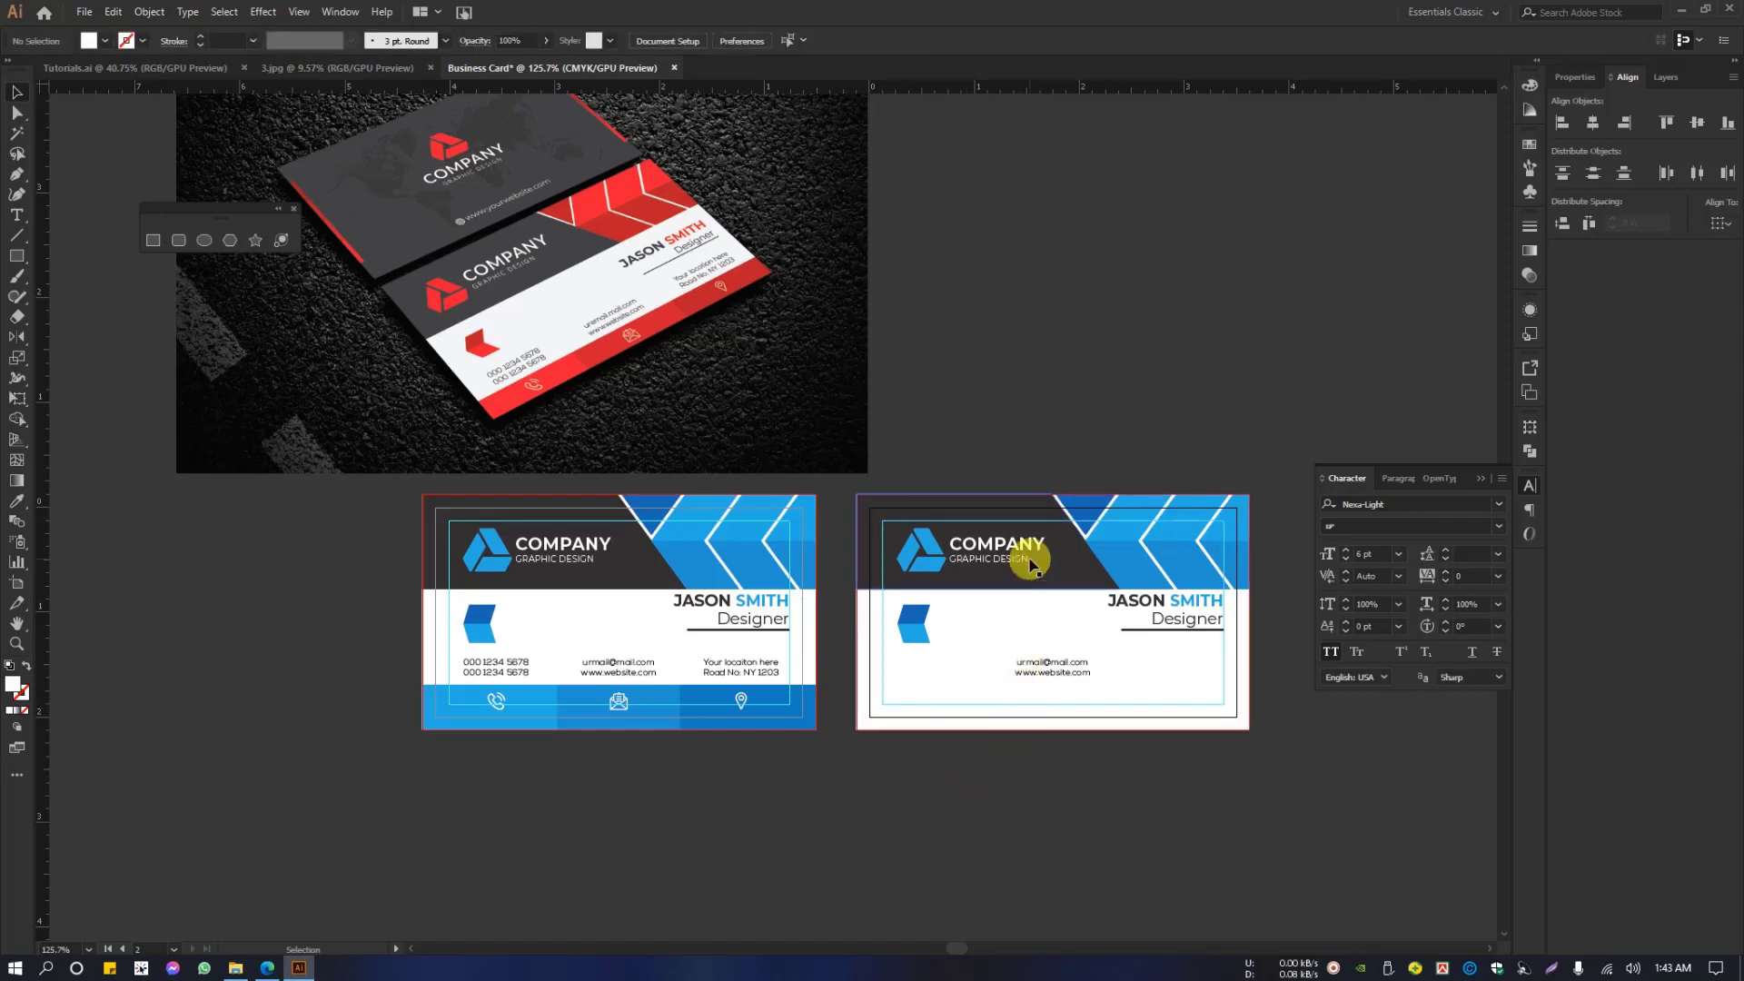
pyautogui.rightClick(943, 677)
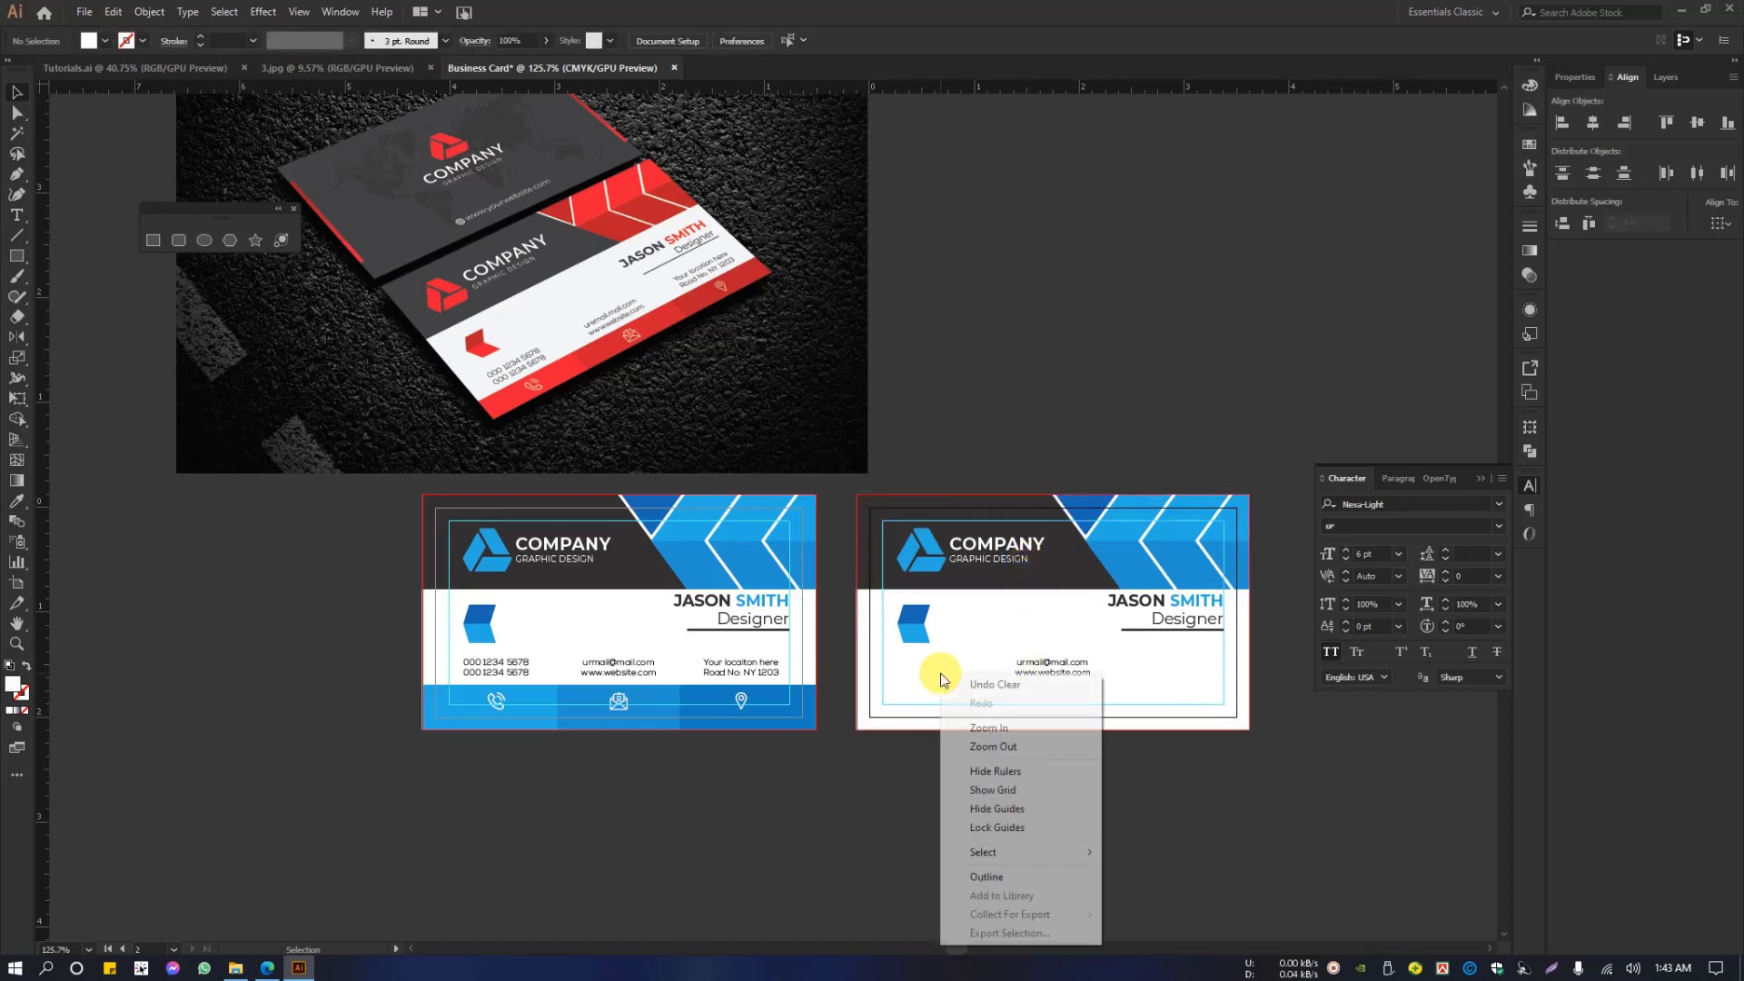
pyautogui.click(993, 828)
pyautogui.click(973, 625)
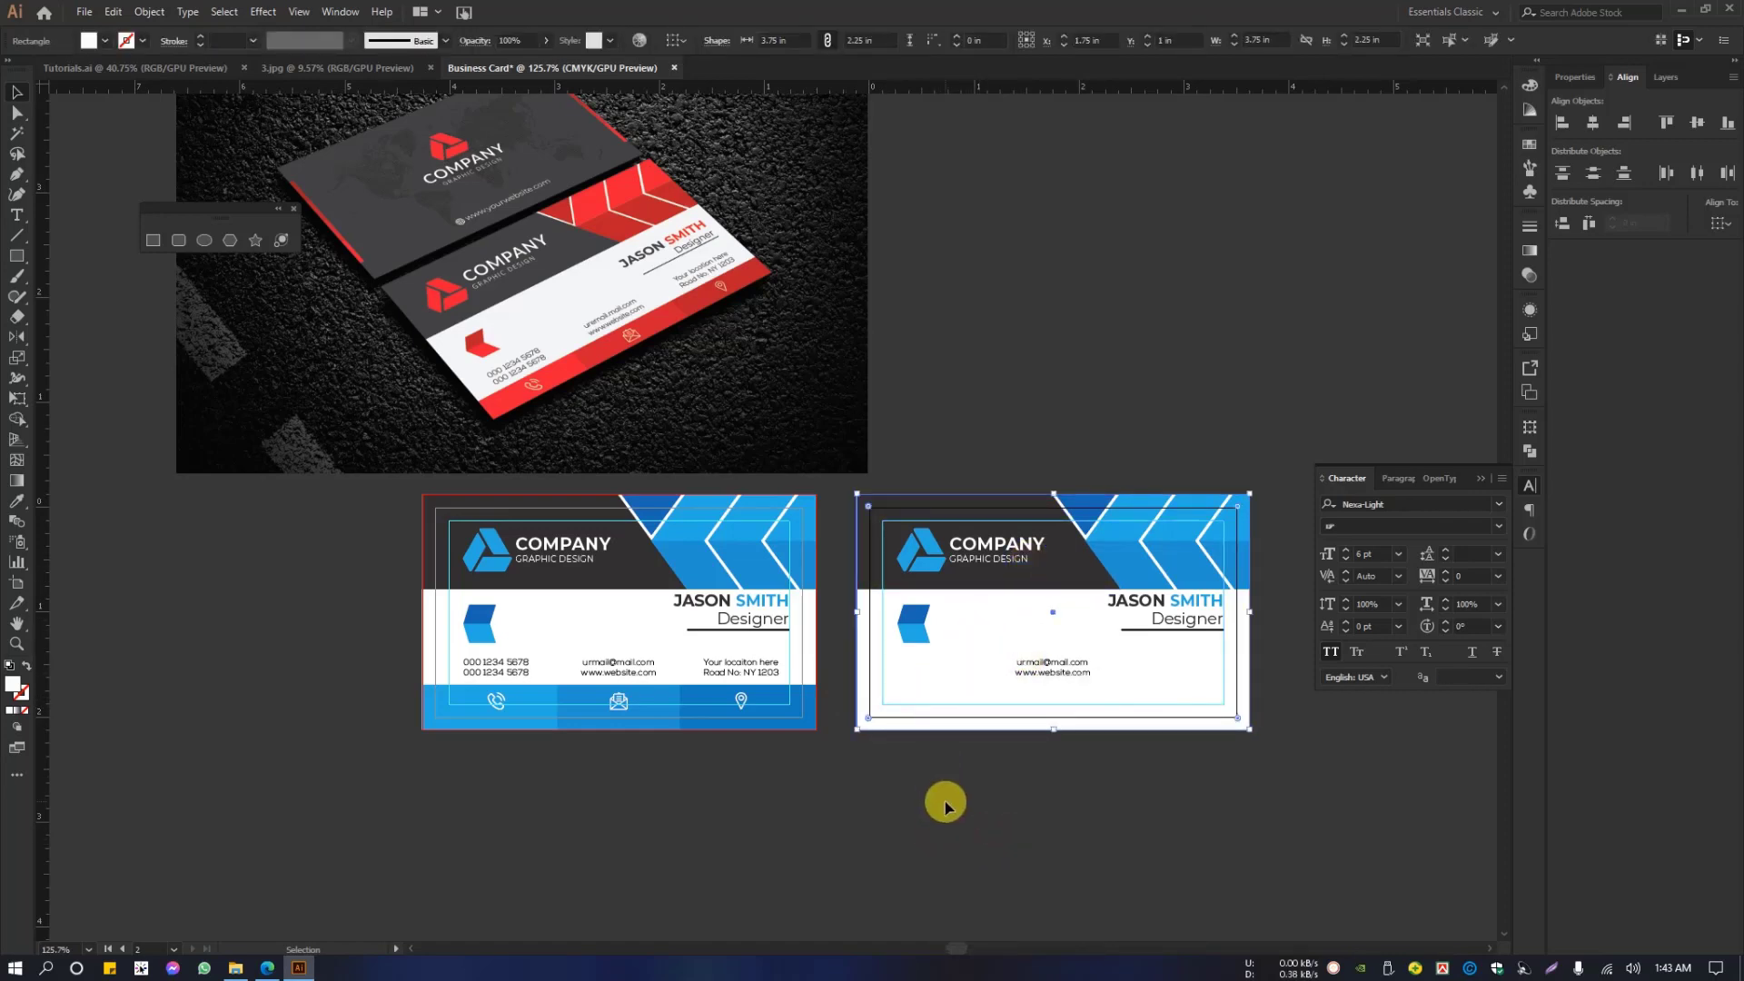
pyautogui.click(992, 620)
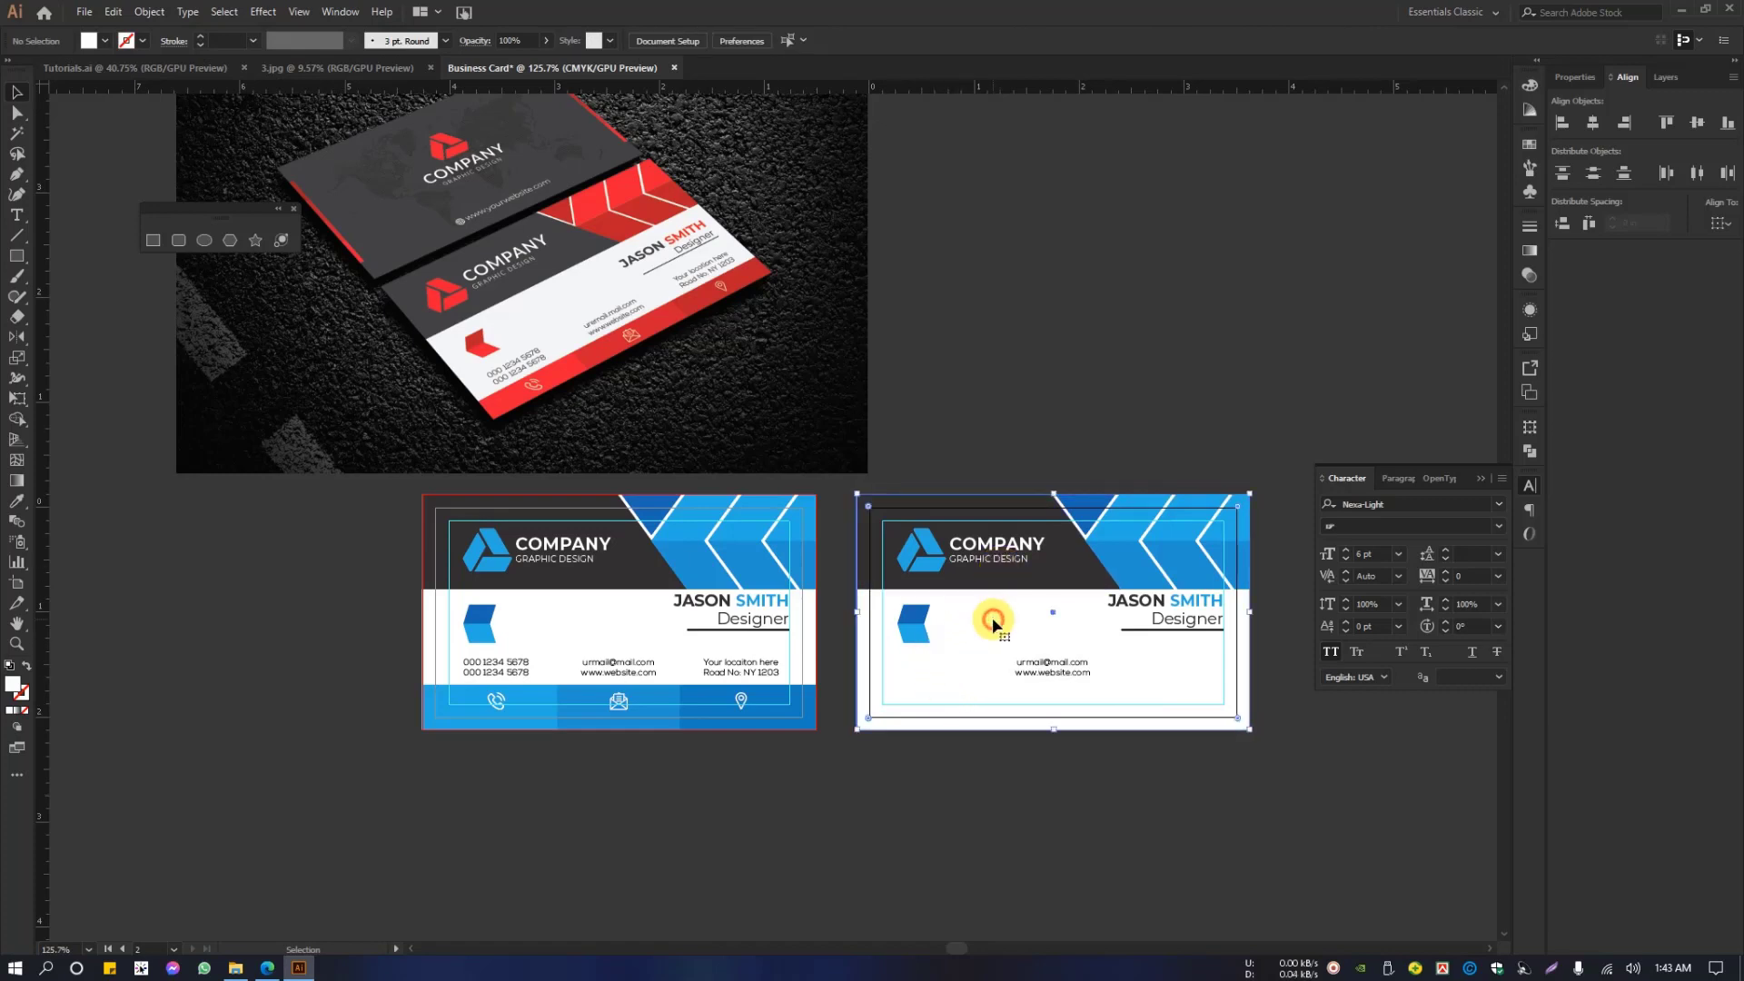
pyautogui.click(993, 618)
pyautogui.press('i')
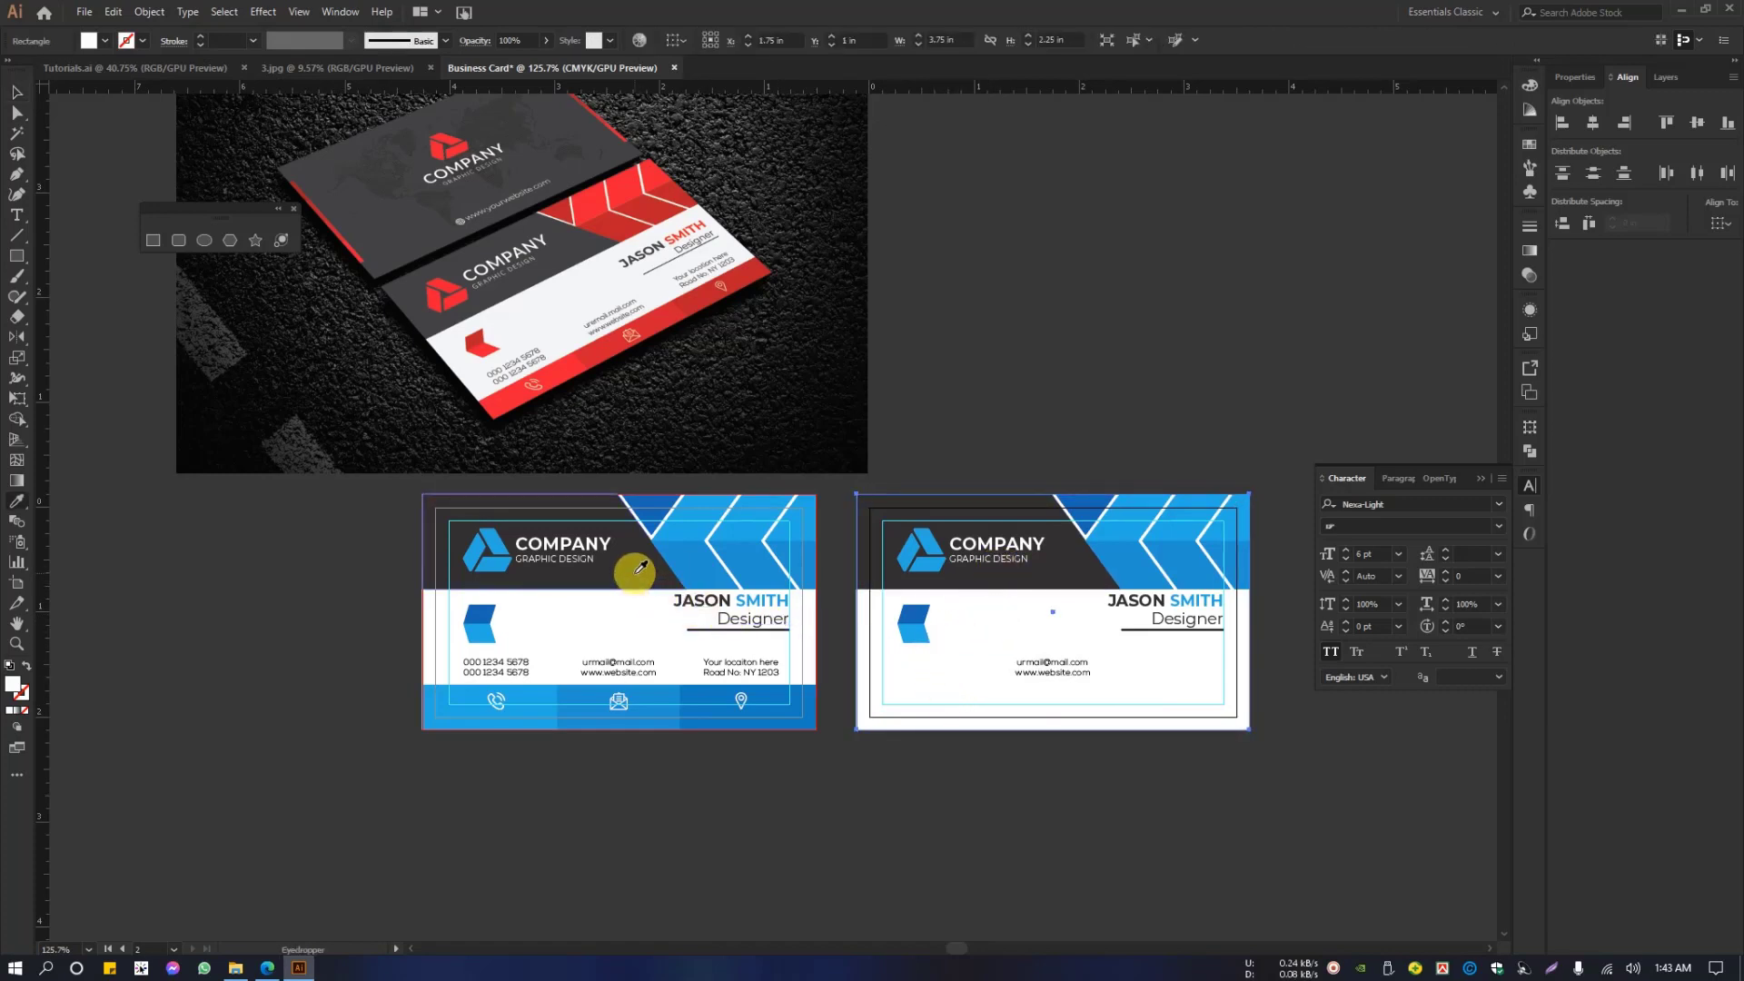
pyautogui.click(640, 567)
# Shift the envelope icon and give the e-mail text a white fill
pyautogui.click(18, 92)
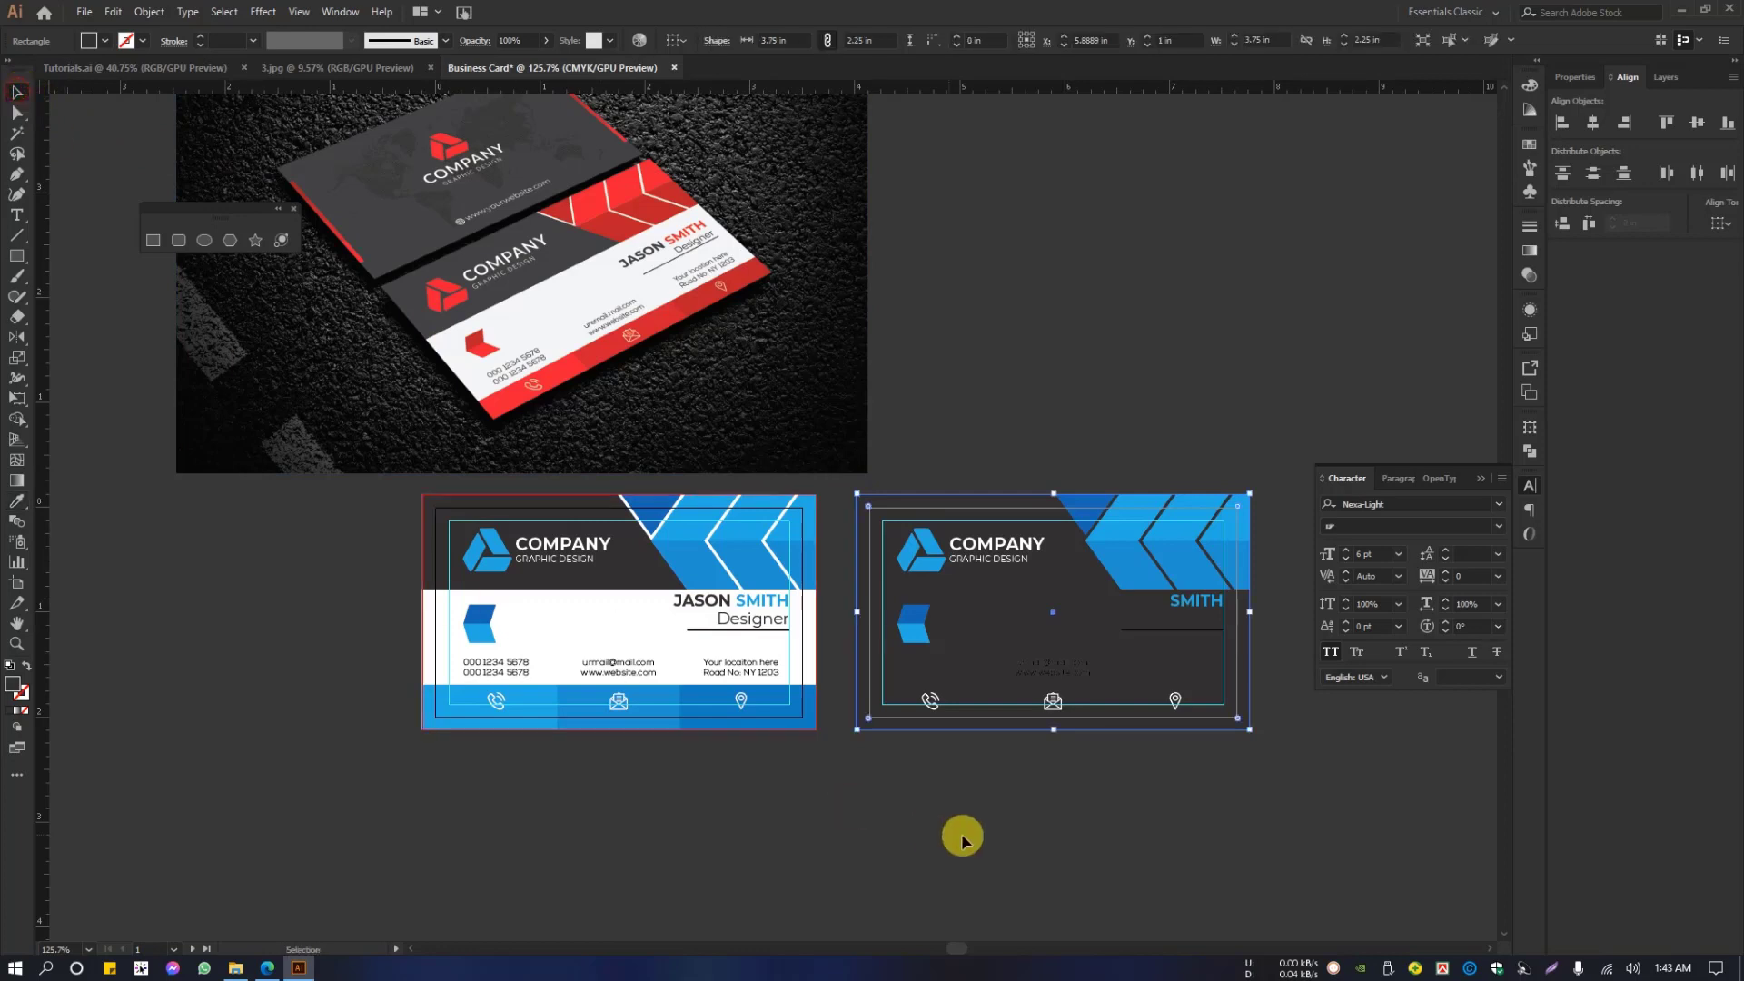
pyautogui.click(956, 825)
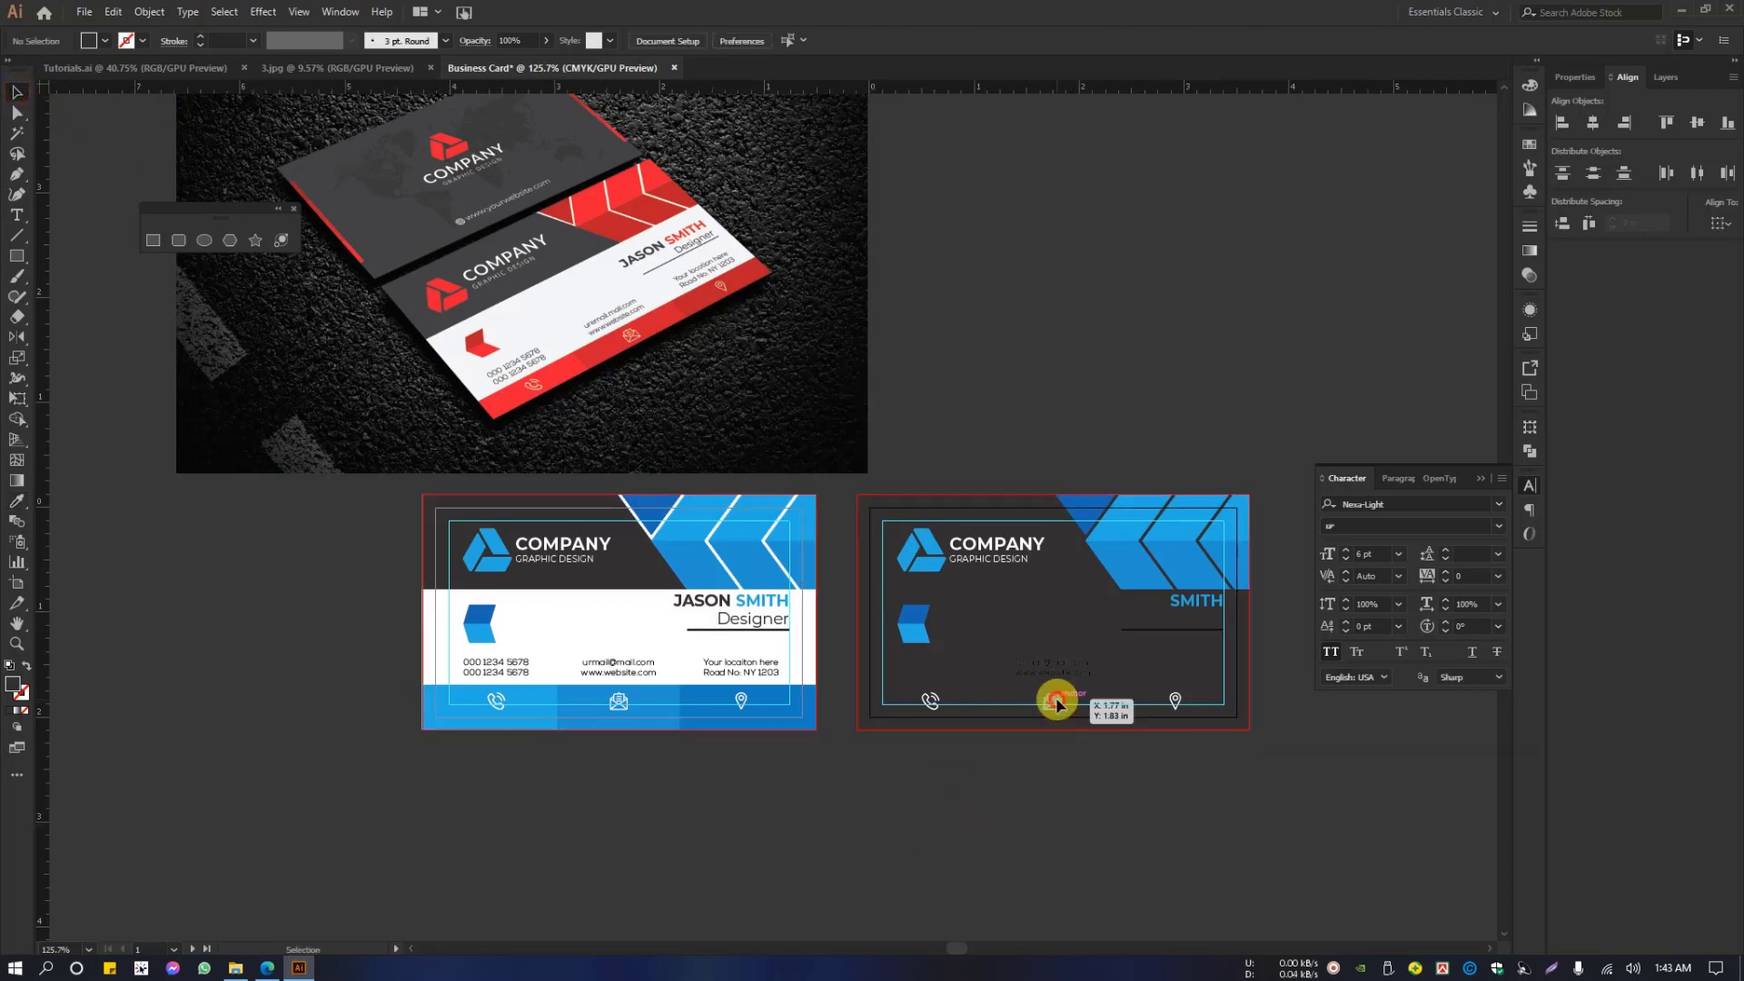
pyautogui.moveTo(1057, 704); pyautogui.dragTo(935, 704)
pyautogui.click(1056, 681)
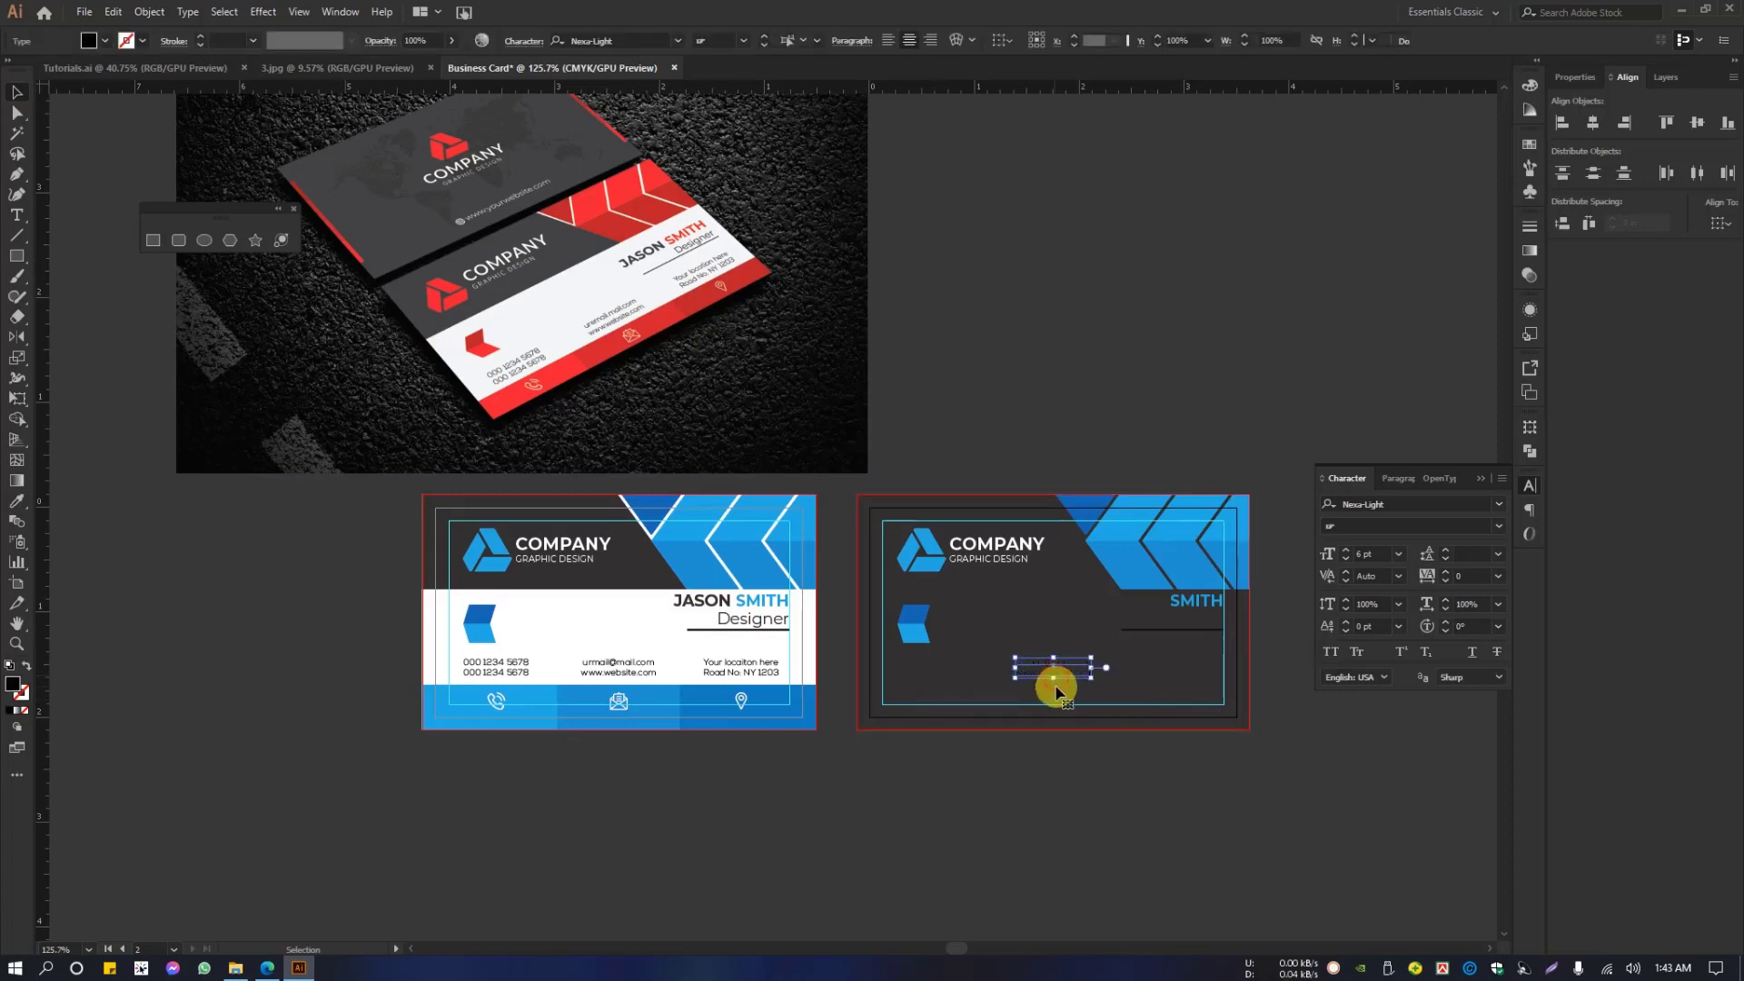
pyautogui.press('i')
pyautogui.click(650, 644)
pyautogui.click(636, 618)
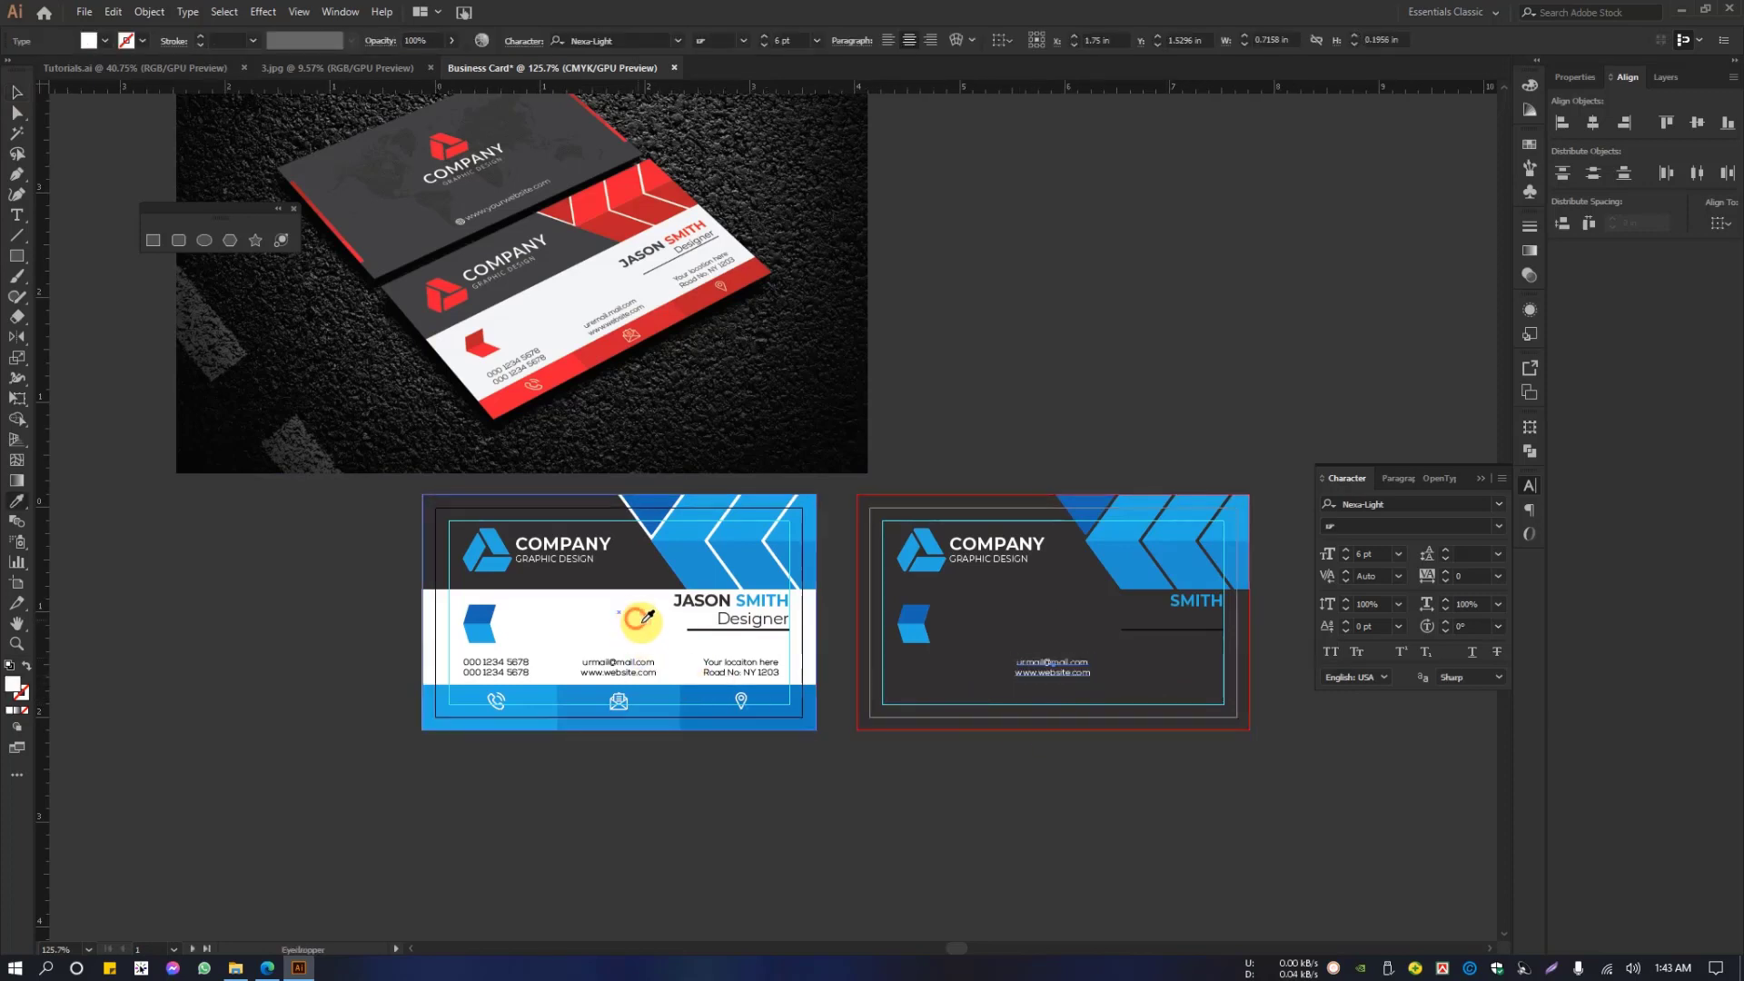
pyautogui.click(16, 92)
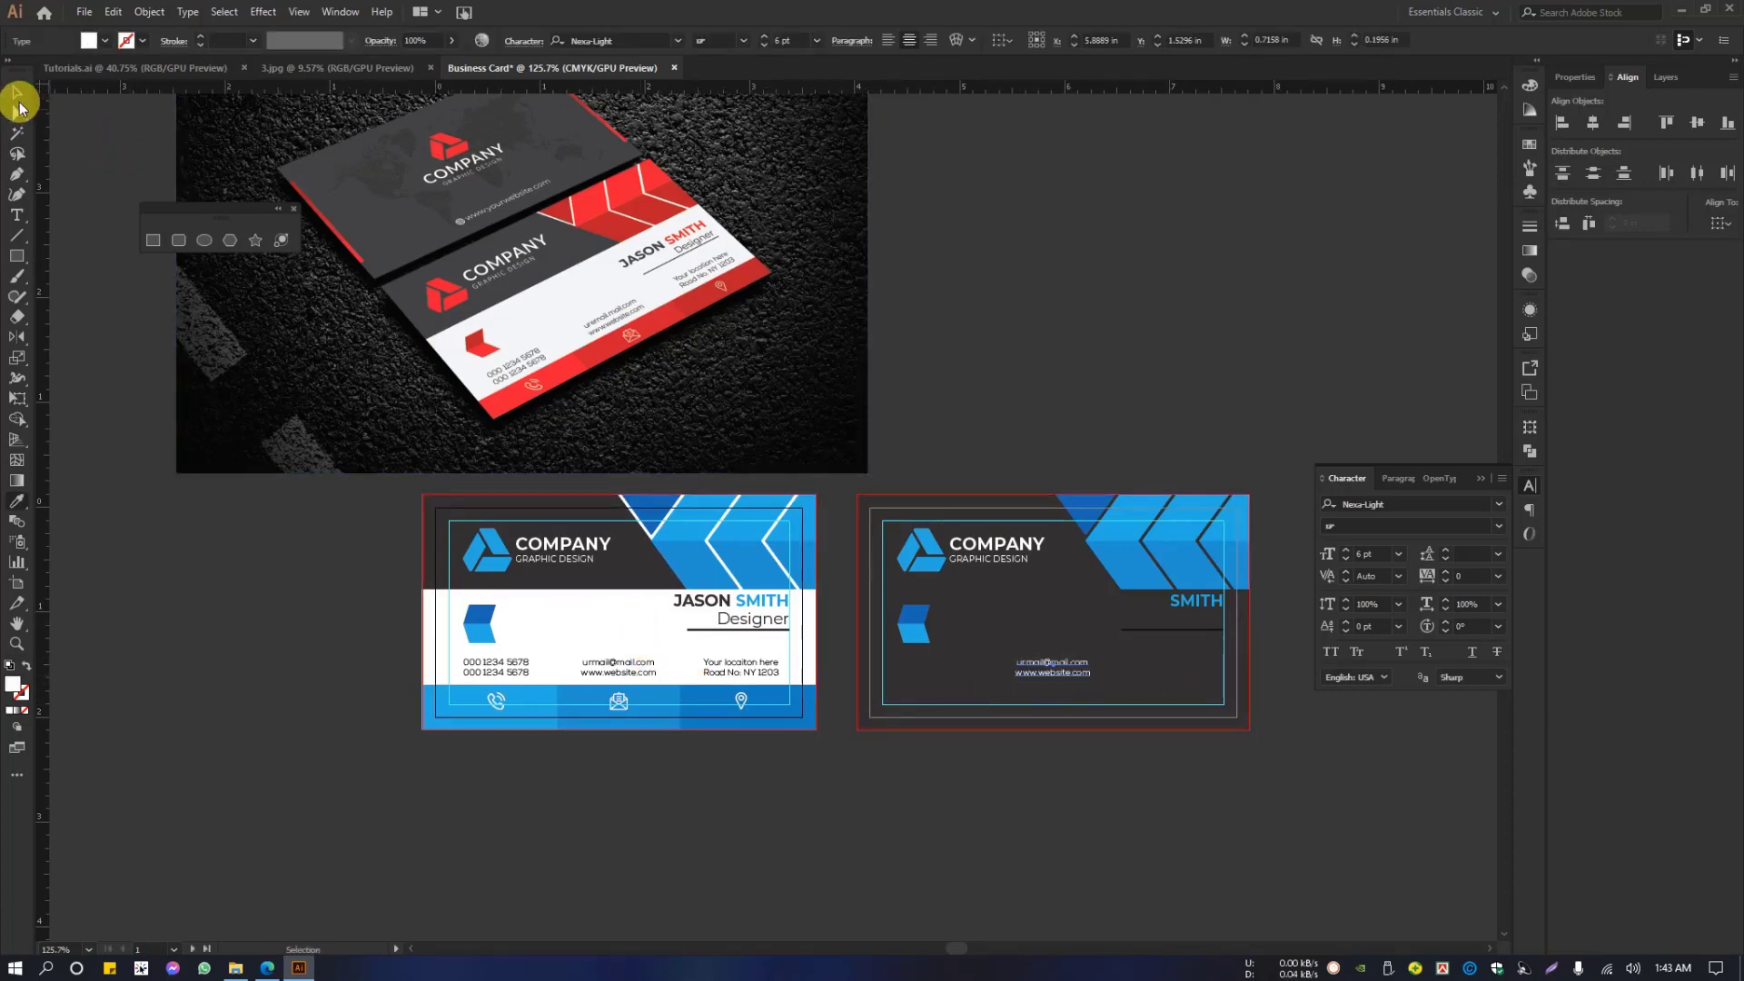
# Move the blue icon next to COMPANY and drag the logo off the card above it
pyautogui.press('z')
pyautogui.click(1082, 687)
pyautogui.click(985, 669)
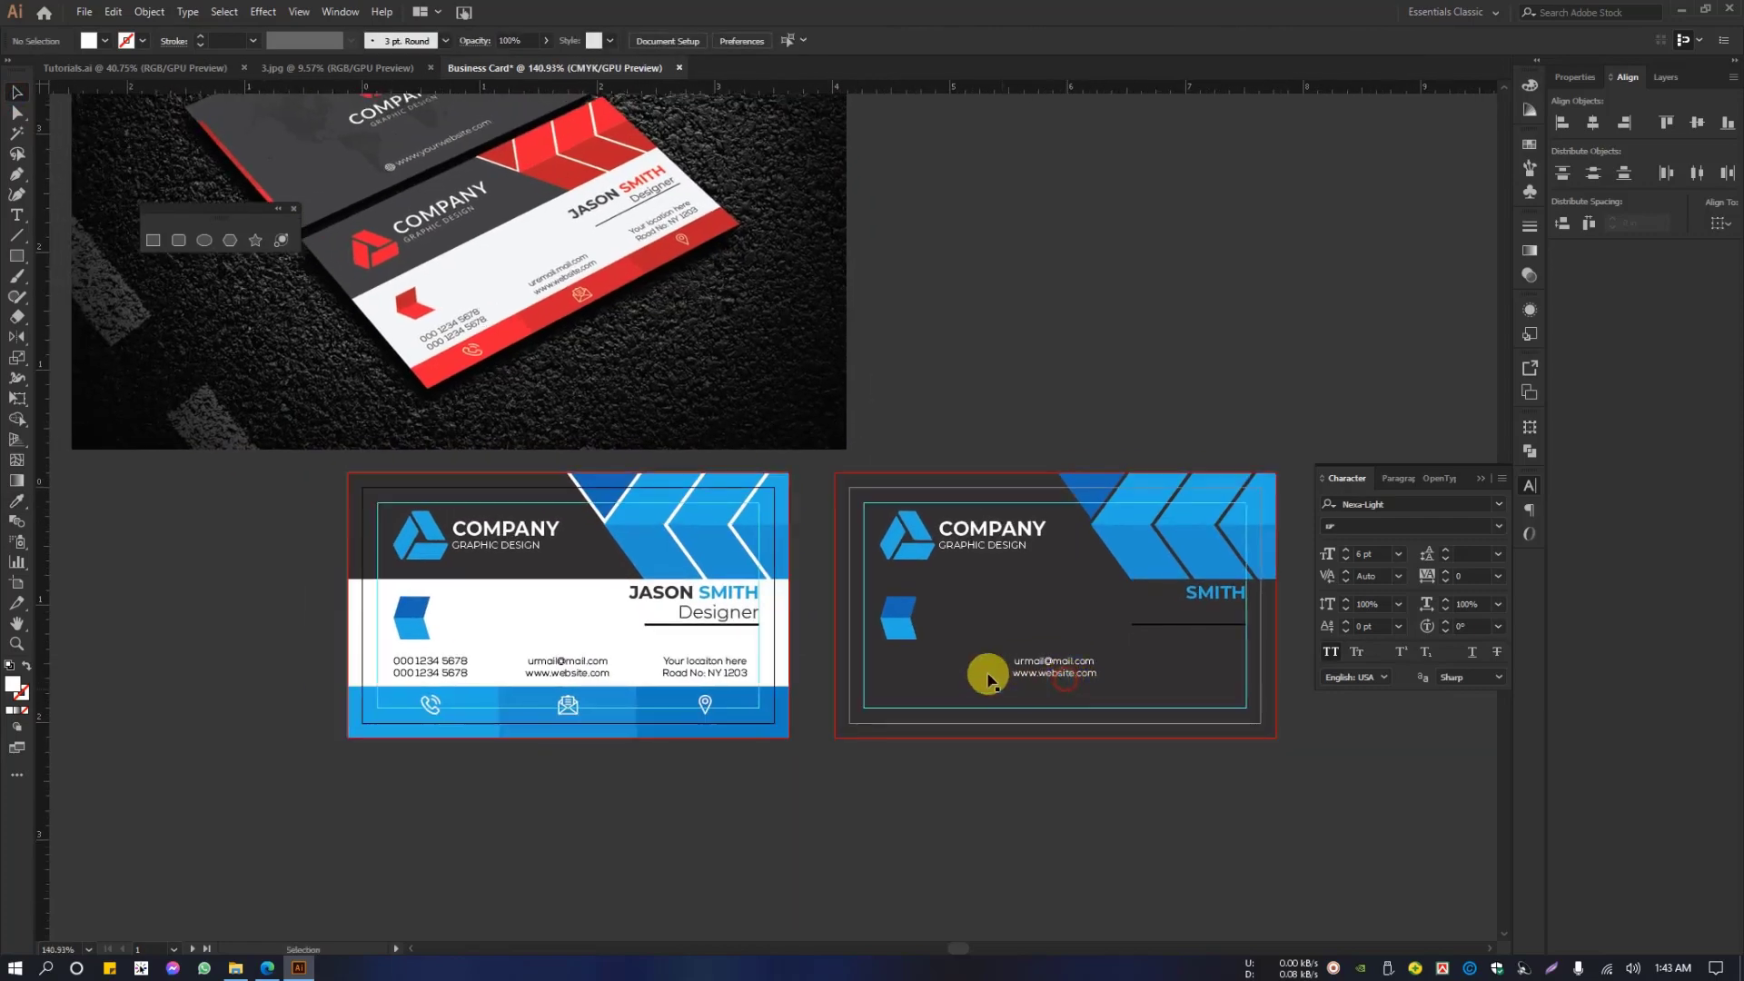
pyautogui.press('v')
pyautogui.moveTo(890, 627); pyautogui.dragTo(963, 550)
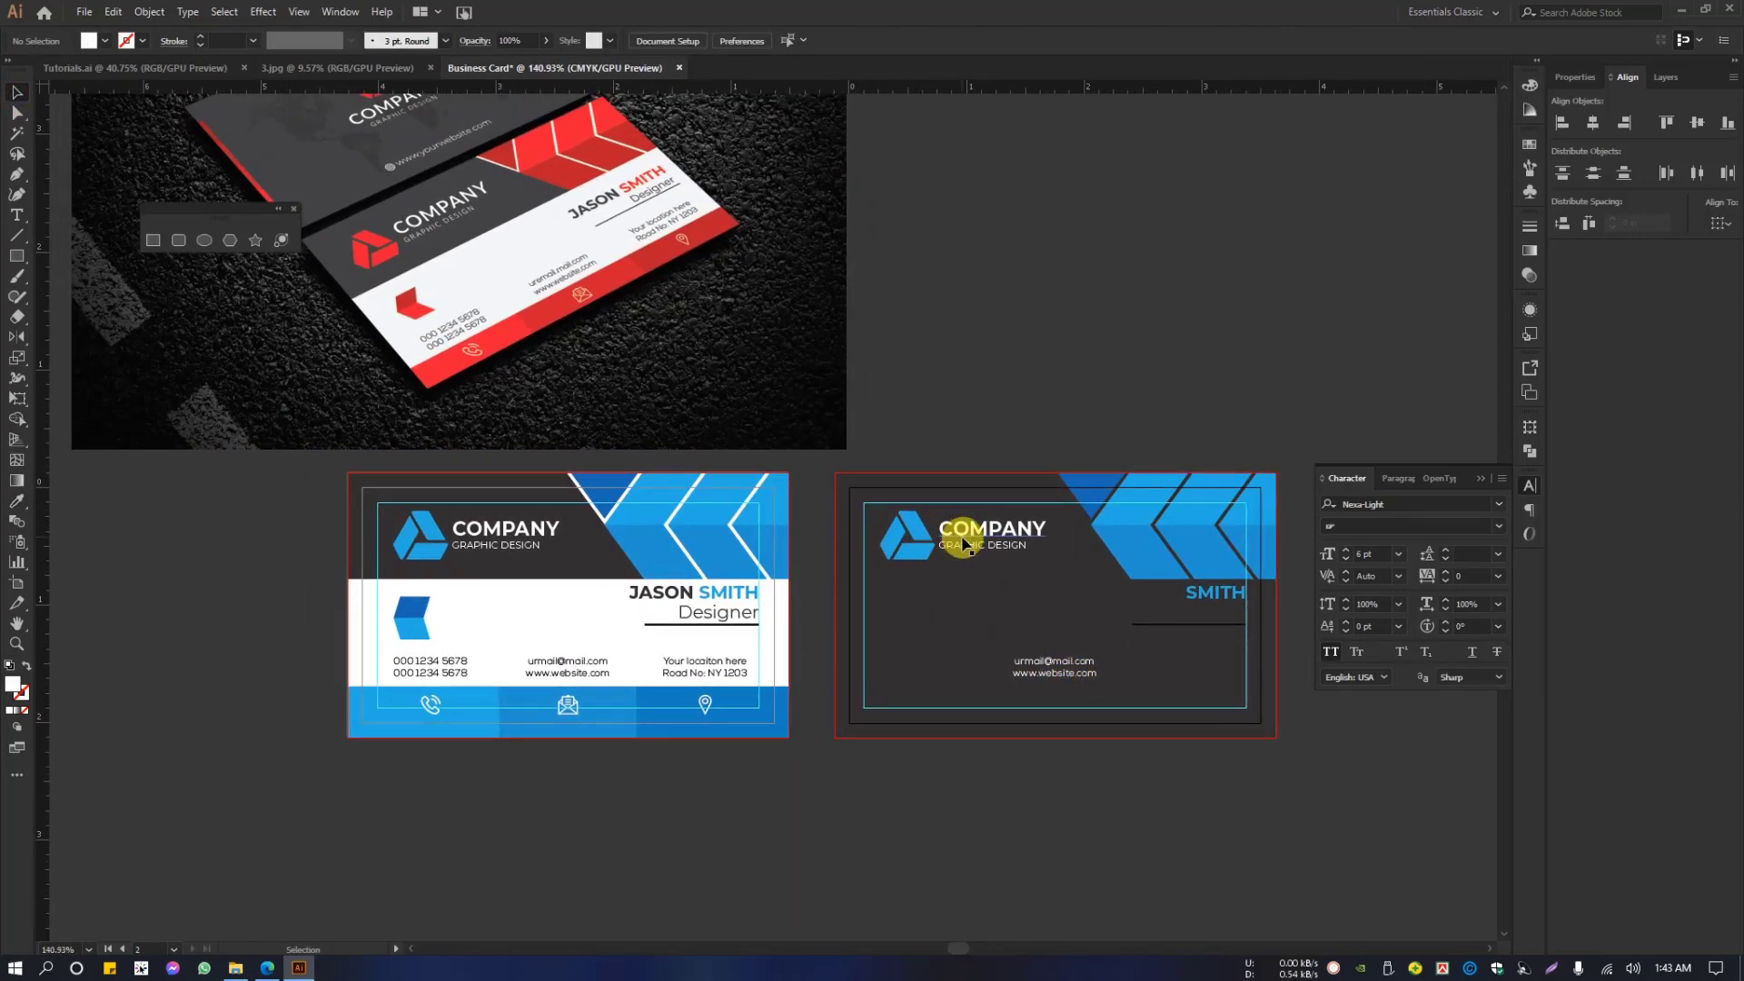
pyautogui.scroll(-1, 977, 549)
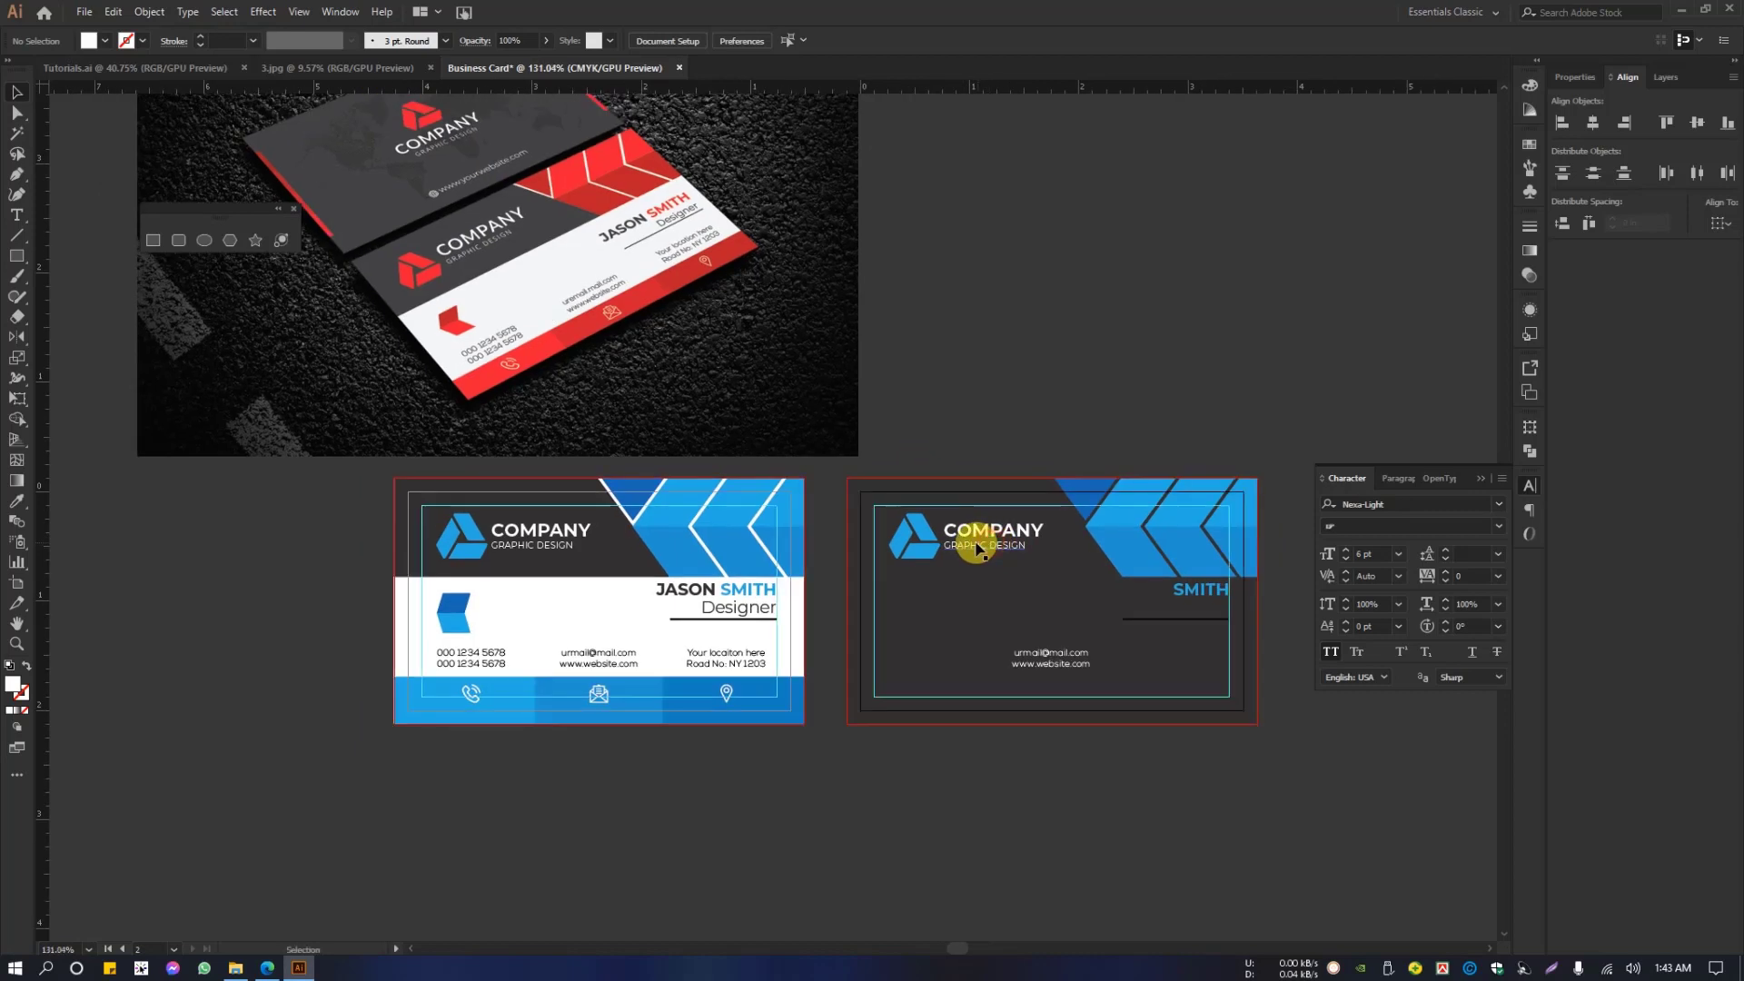
pyautogui.moveTo(928, 548); pyautogui.dragTo(999, 406)
# Delete the blue chevrons, SMITH text, rule lines and hidden parallelogram from the back card
pyautogui.moveTo(1083, 505)
pyautogui.mouseDown()
pyautogui.moveTo(1060, 499)
pyautogui.moveTo(1152, 551)
pyautogui.moveTo(1140, 518)
pyautogui.moveTo(1168, 533)
pyautogui.moveTo(1158, 545)
pyautogui.moveTo(1198, 505)
pyautogui.moveTo(1231, 532)
pyautogui.moveTo(1218, 608)
pyautogui.mouseUp()
pyautogui.press('Delete')
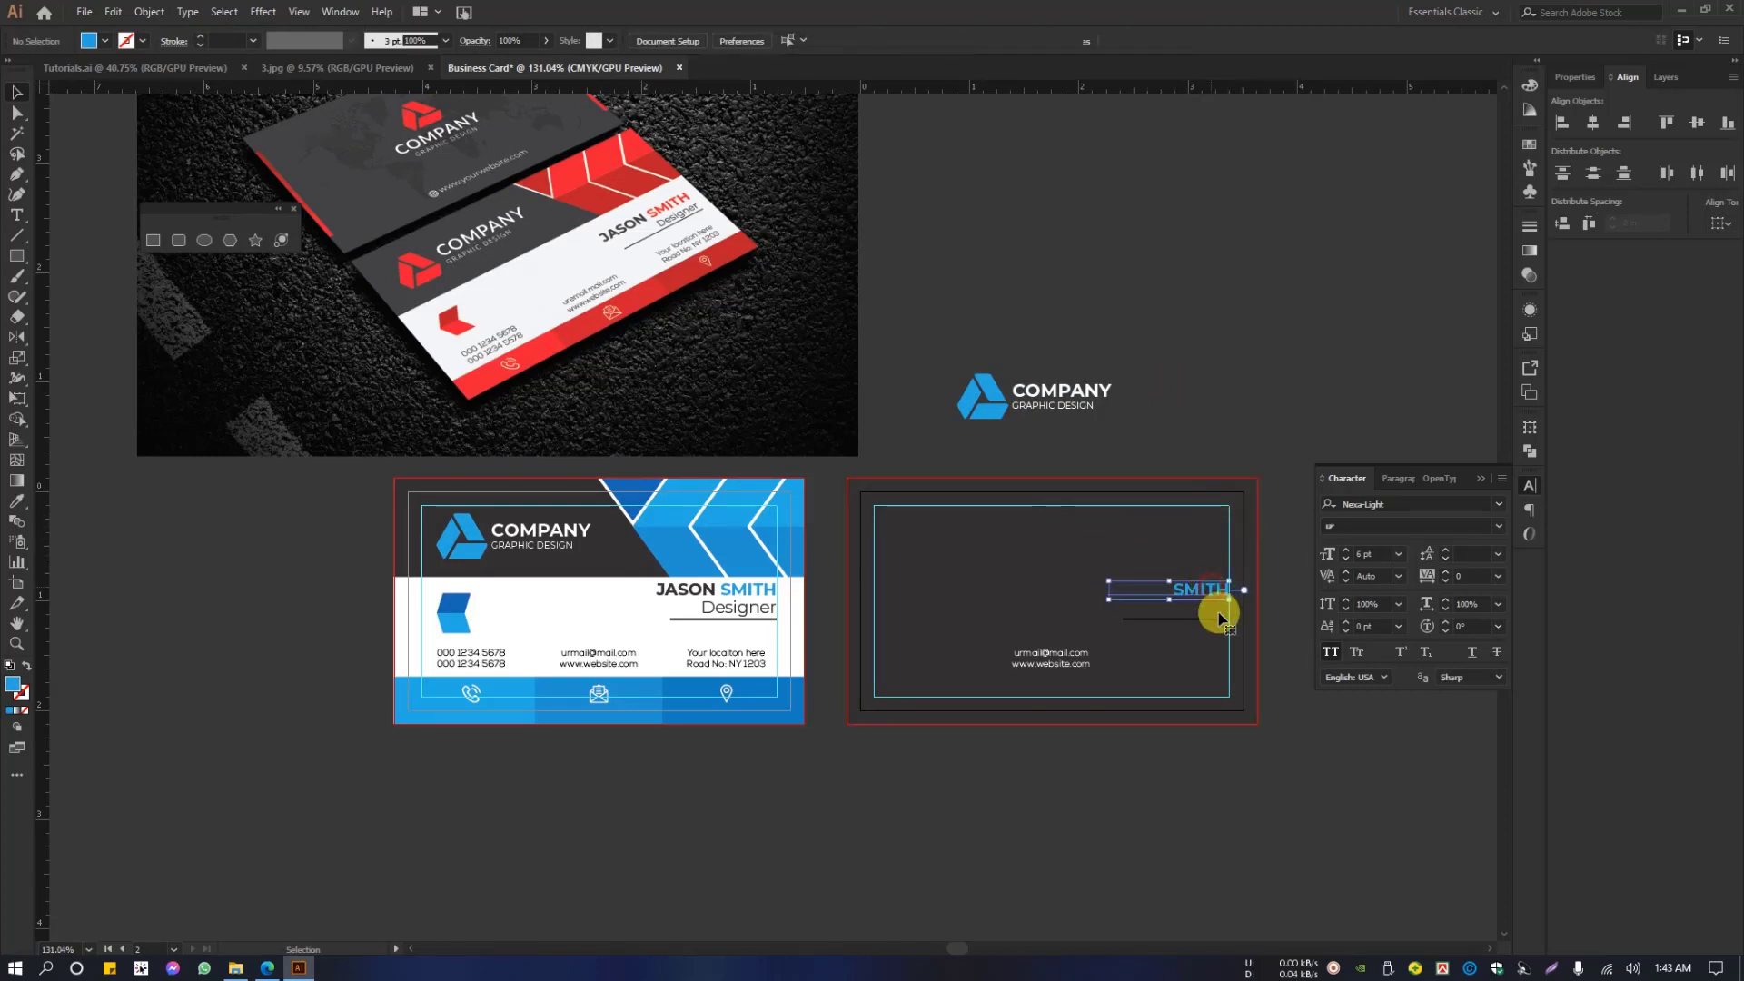
pyautogui.press('Delete')
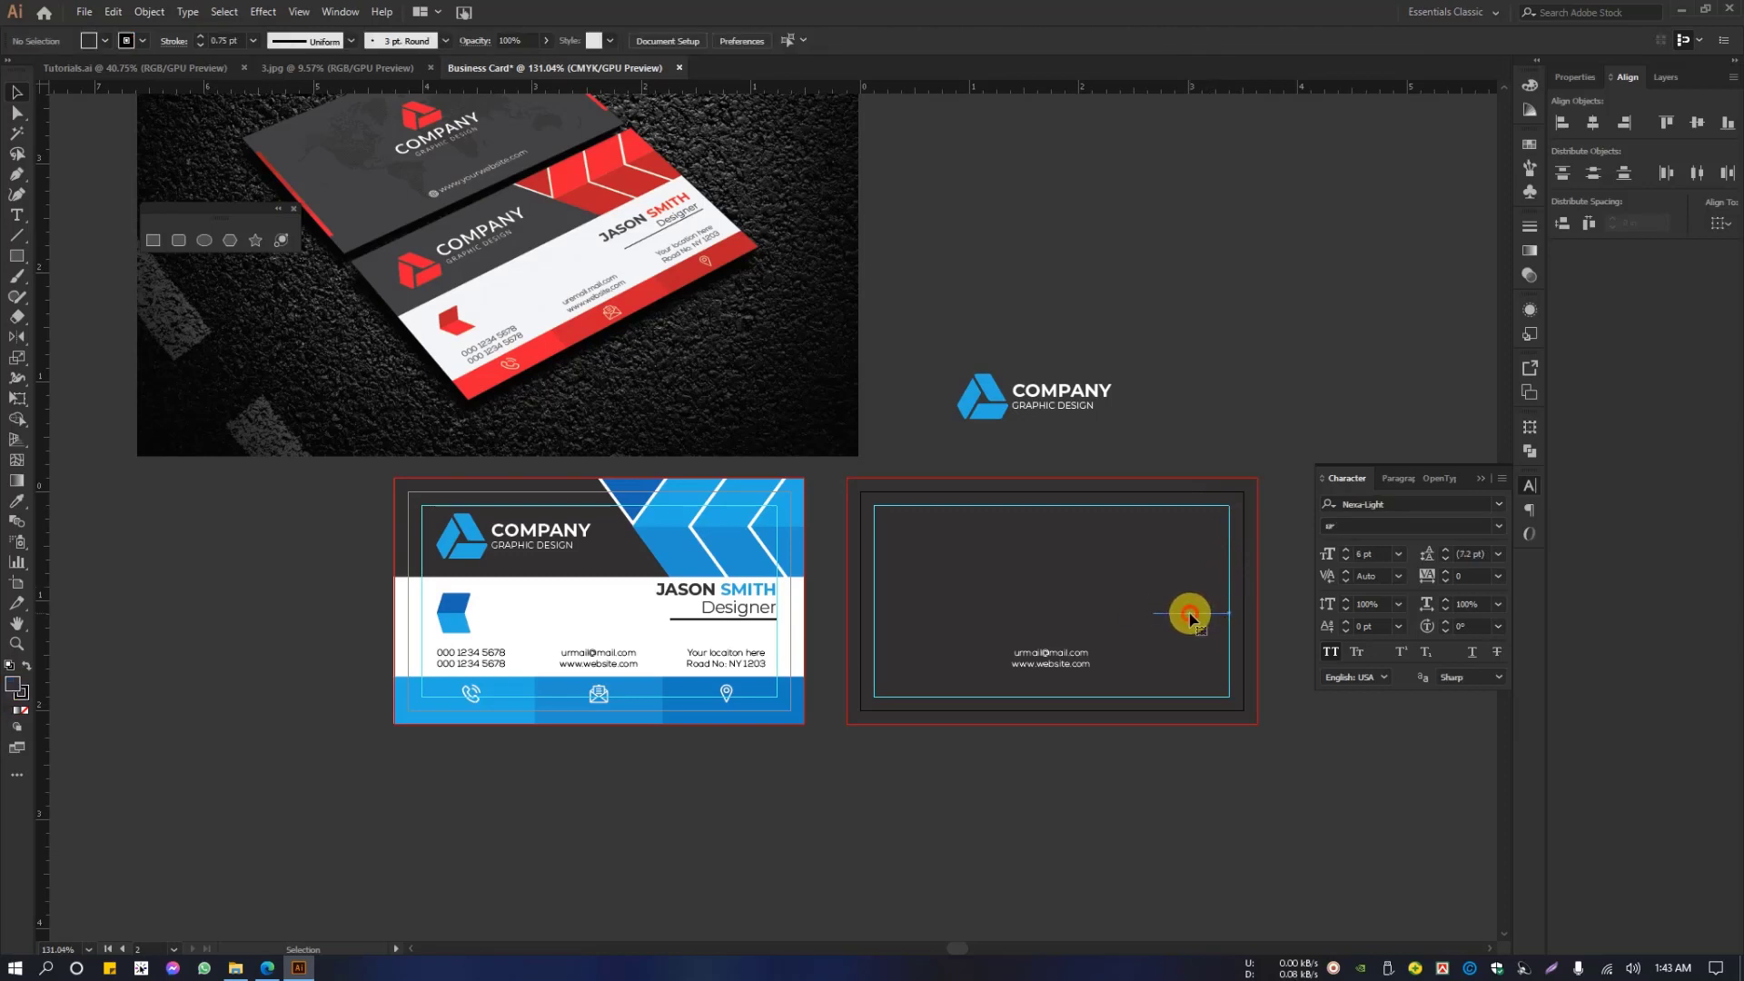
pyautogui.scroll(2, 1054, 615)
pyautogui.click(1044, 572)
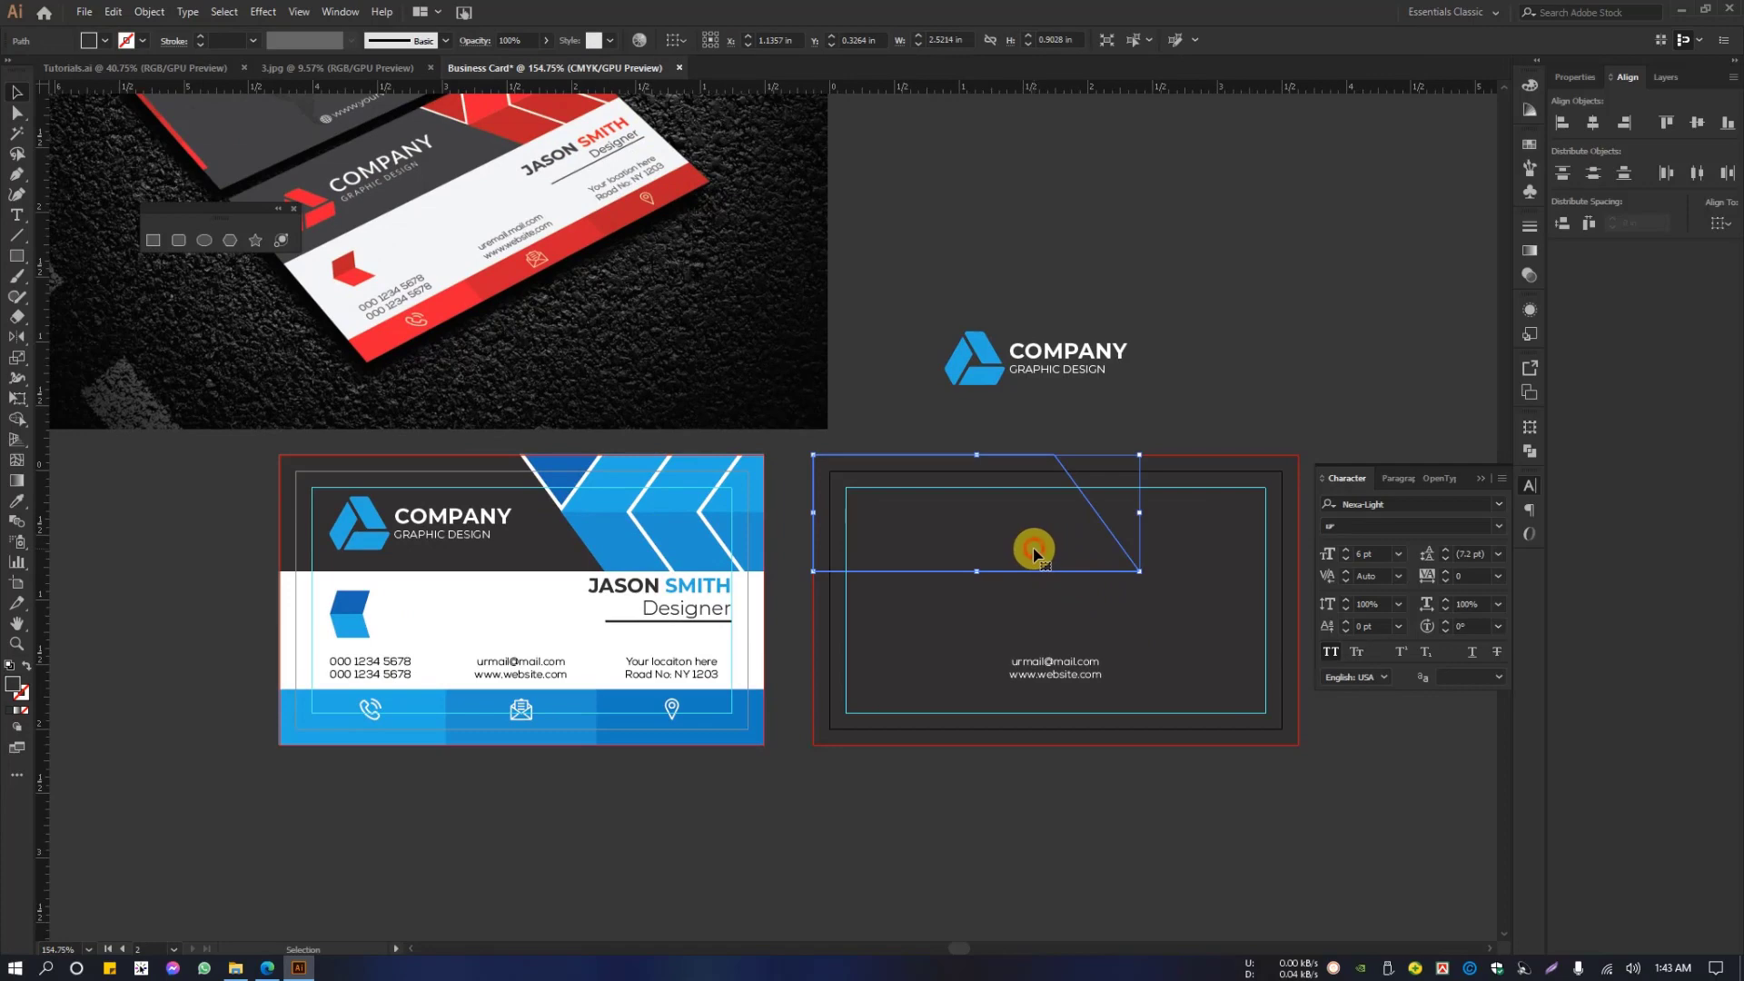
pyautogui.press('Delete')
pyautogui.click(1099, 568)
pyautogui.press('a')
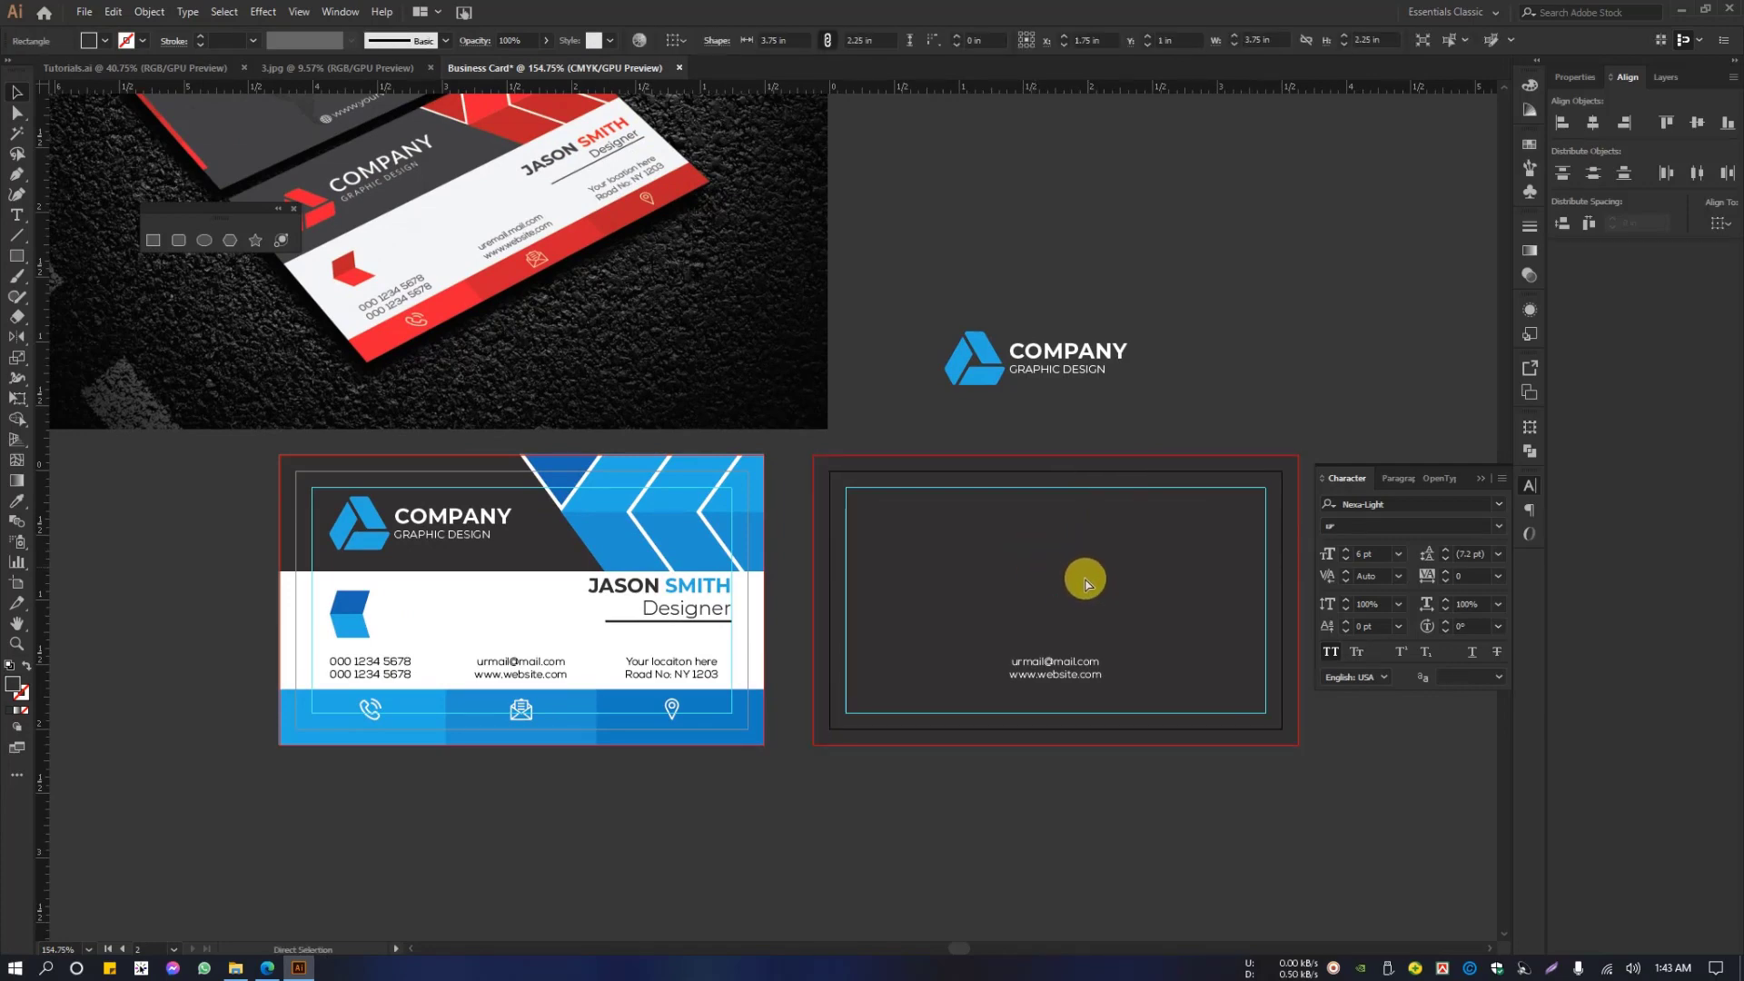
pyautogui.press('v')
pyautogui.hotkey('ctrl', 'shift', 'a')
# Centre-align the logo text and stack the icon centred above COMPANY
pyautogui.scroll(-1, 1035, 445)
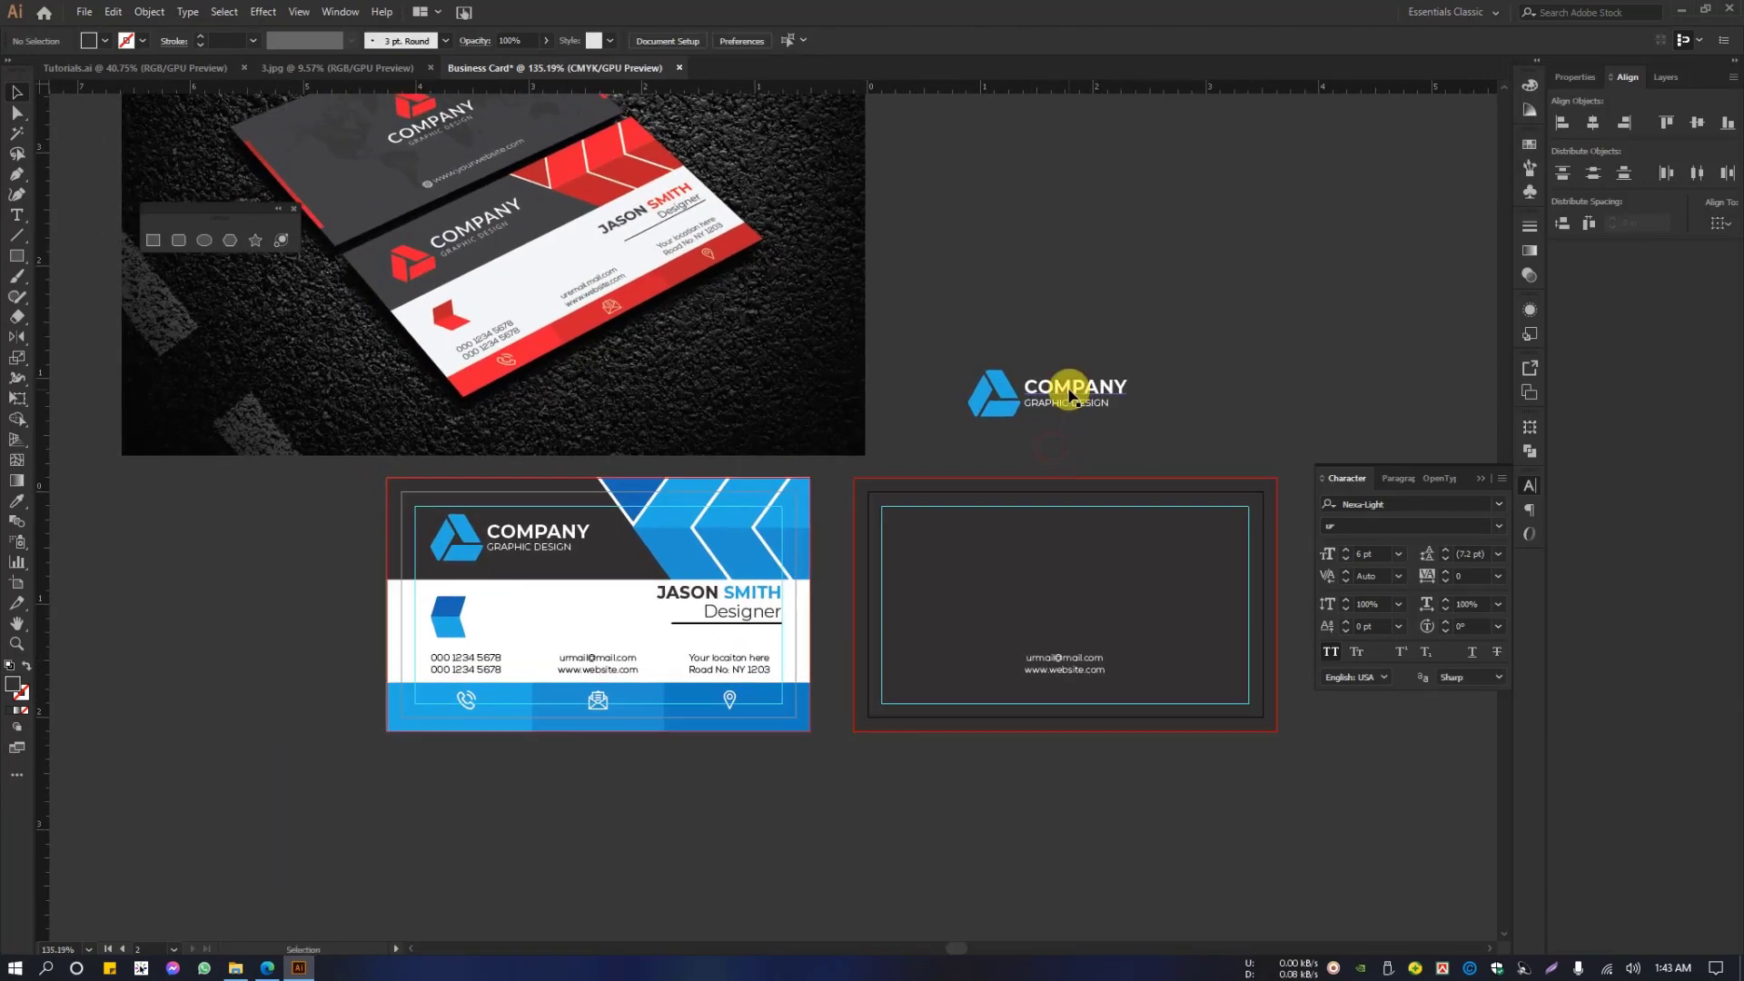
pyautogui.click(1106, 416)
pyautogui.click(911, 43)
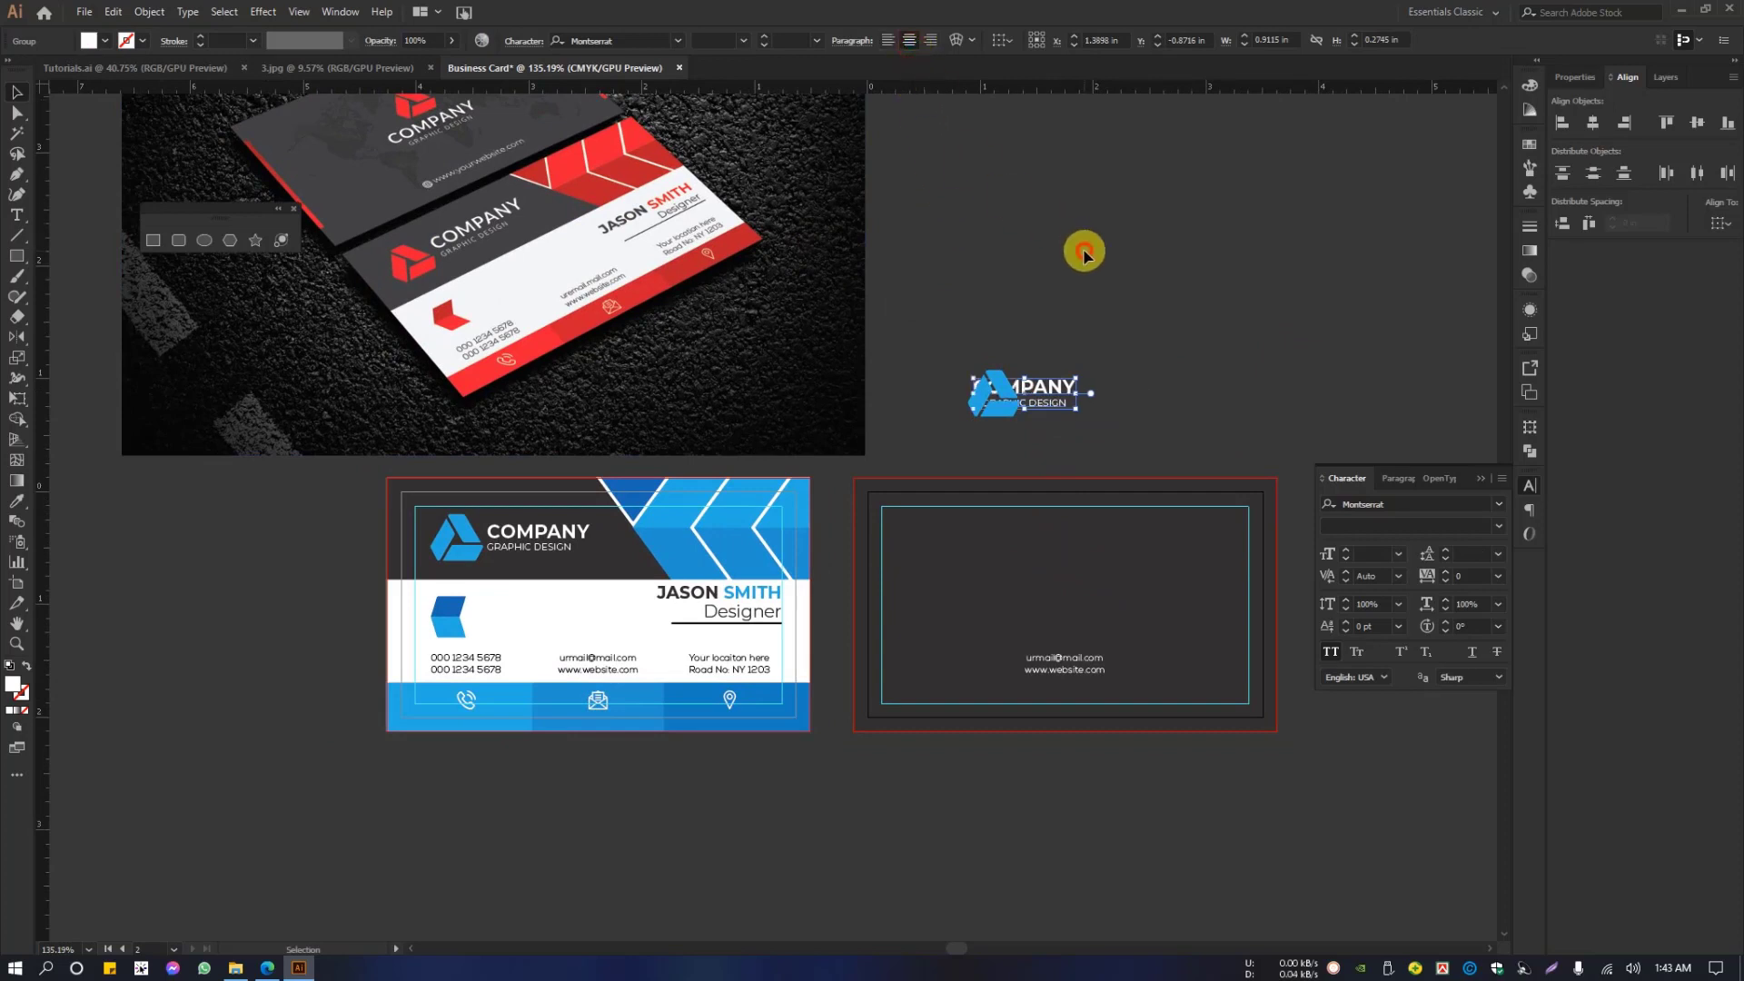
pyautogui.moveTo(1044, 390)
pyautogui.mouseDown()
pyautogui.moveTo(1044, 420)
pyautogui.moveTo(1056, 387)
pyautogui.mouseUp()
pyautogui.click(1141, 381)
pyautogui.click(1102, 381)
pyautogui.click(1053, 447)
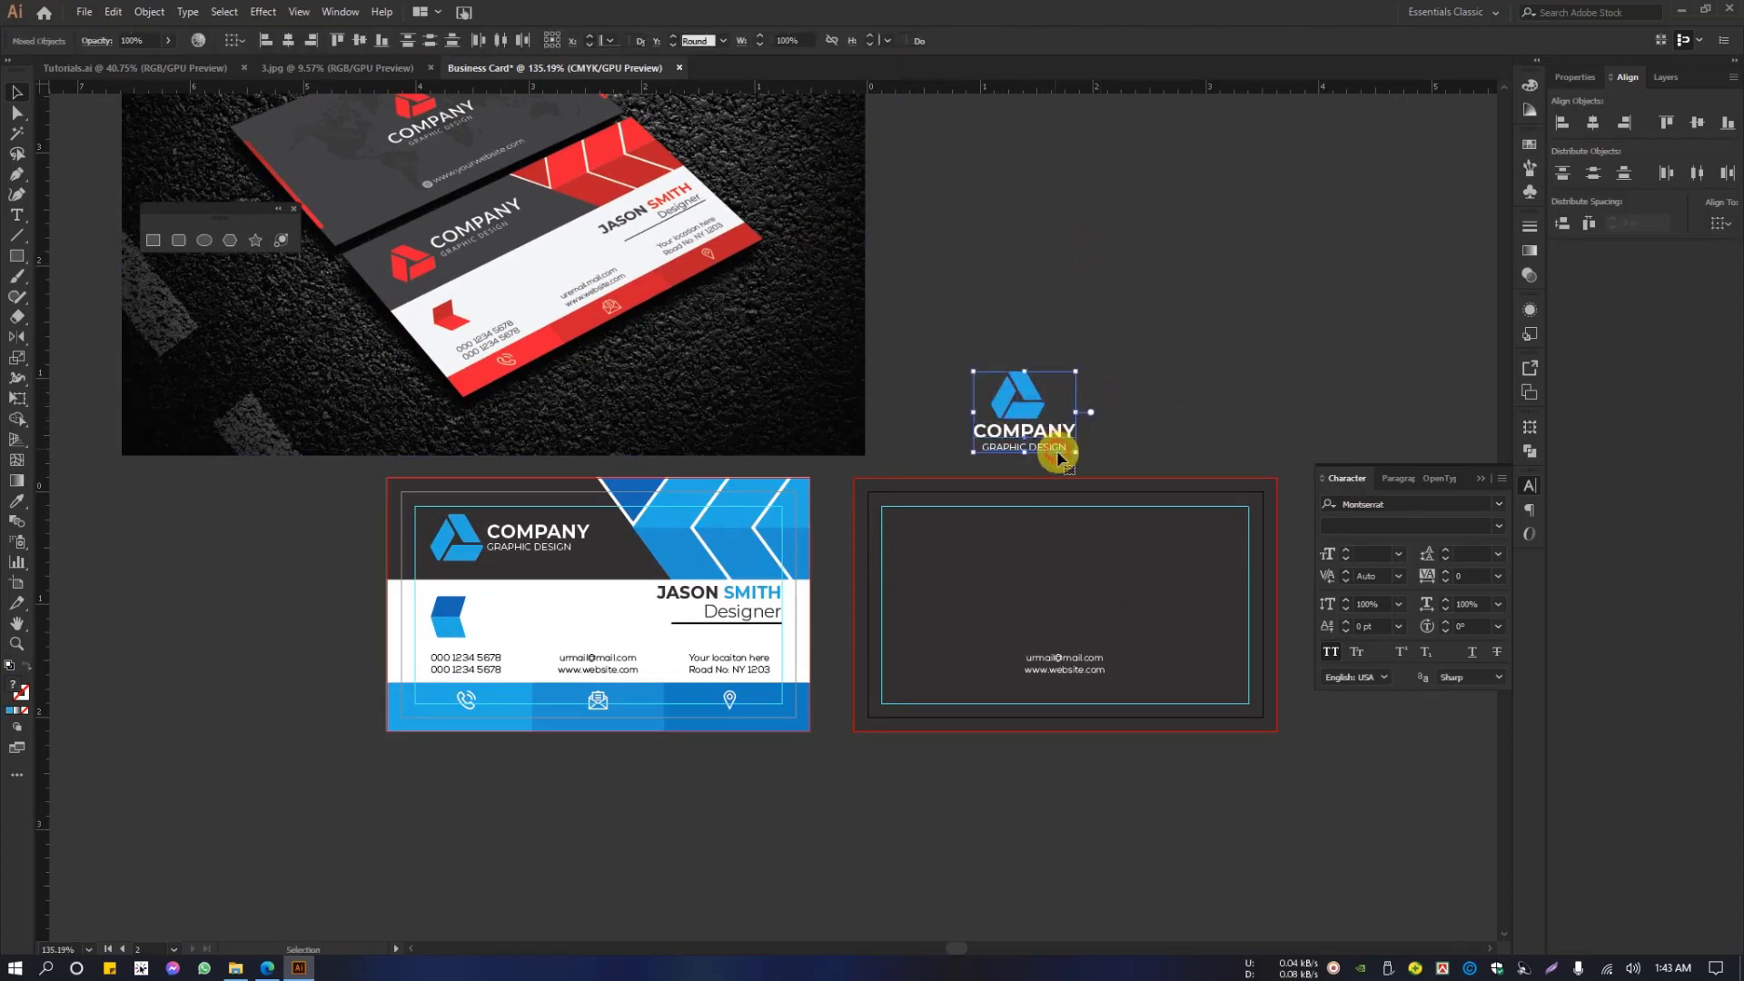
pyautogui.click(1592, 122)
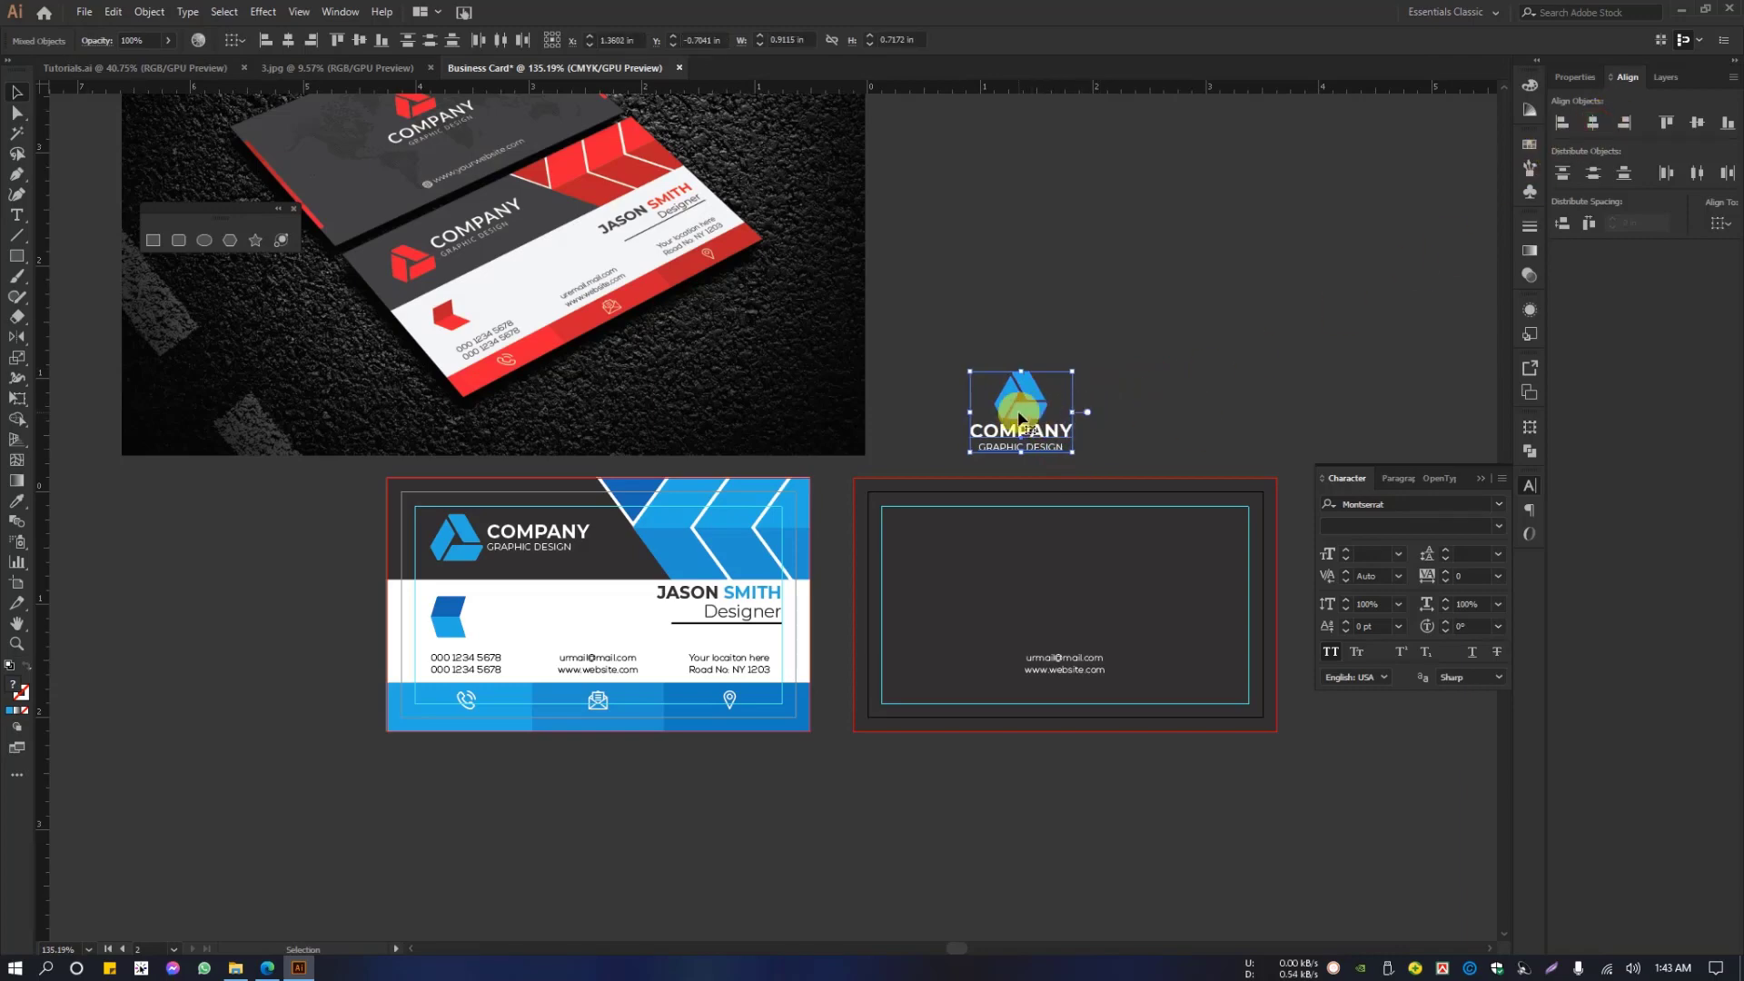
# Drag the logo onto the back card and centre it horizontally and vertically on the artboard
pyautogui.moveTo(1032, 416); pyautogui.dragTo(1193, 633)
pyautogui.press('v')
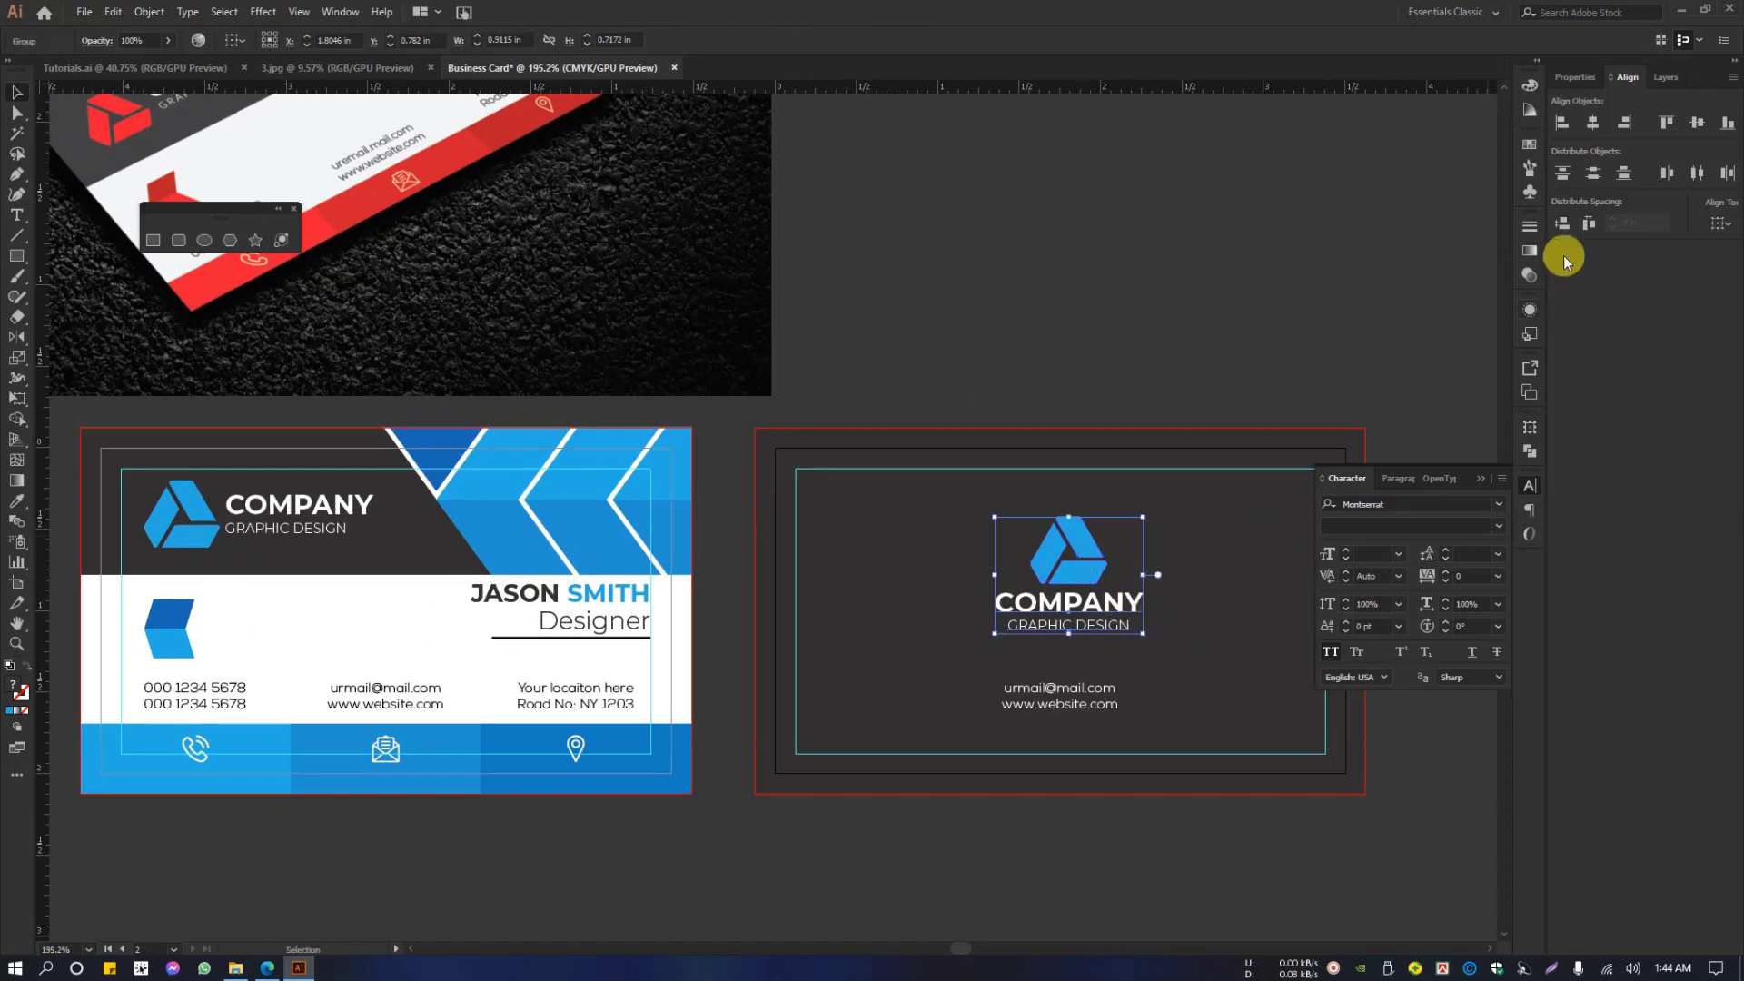
pyautogui.click(1719, 222)
pyautogui.click(1660, 286)
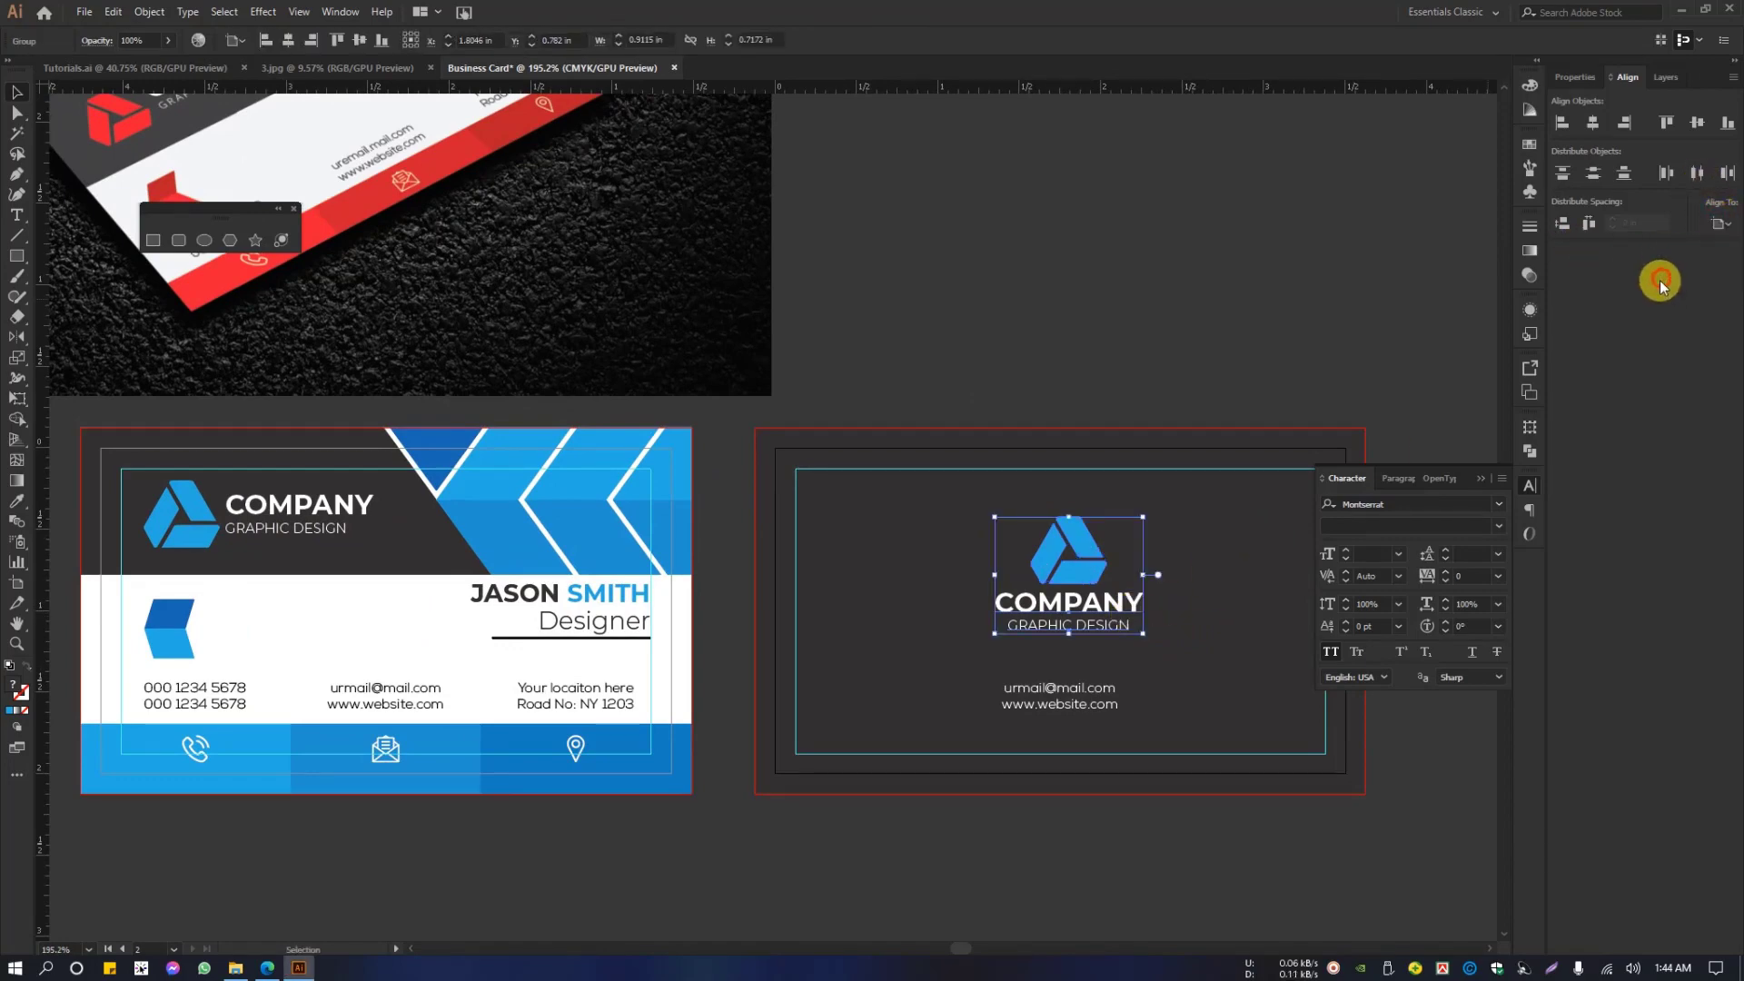
pyautogui.click(1590, 123)
pyautogui.click(1696, 122)
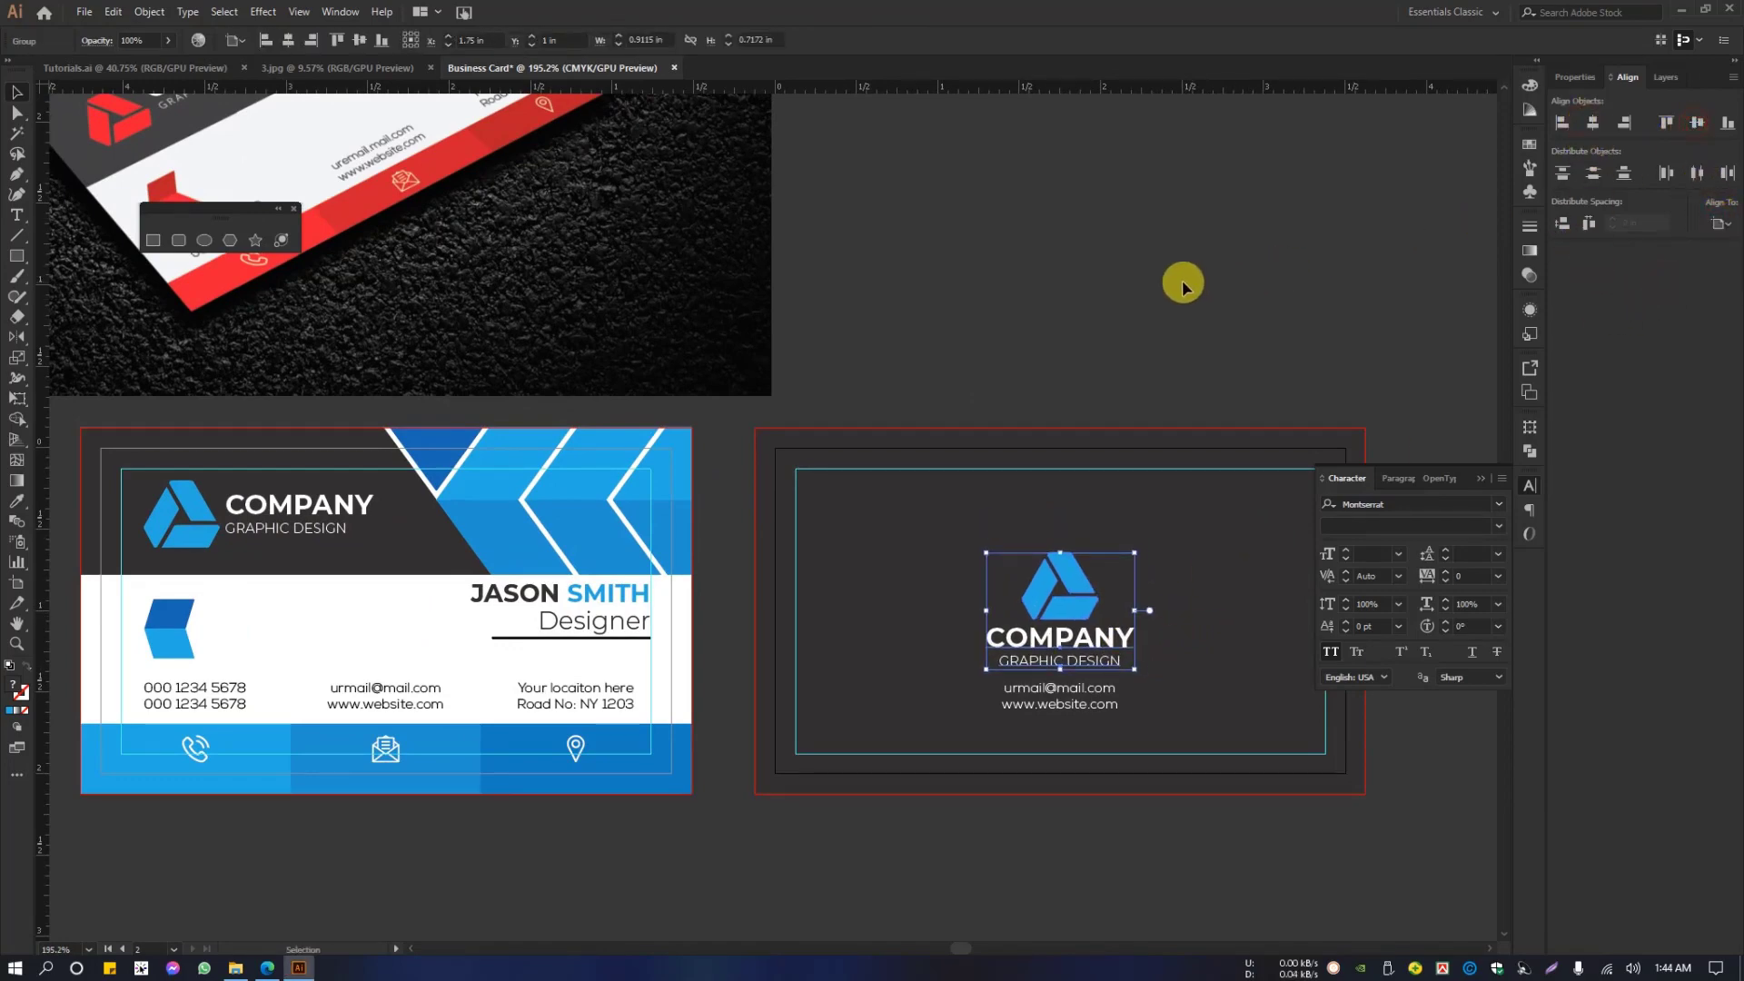
# Nudge the logo slightly upward on the back card
pyautogui.scroll(-5, 1144, 323)
pyautogui.scroll(3, 944, 436)
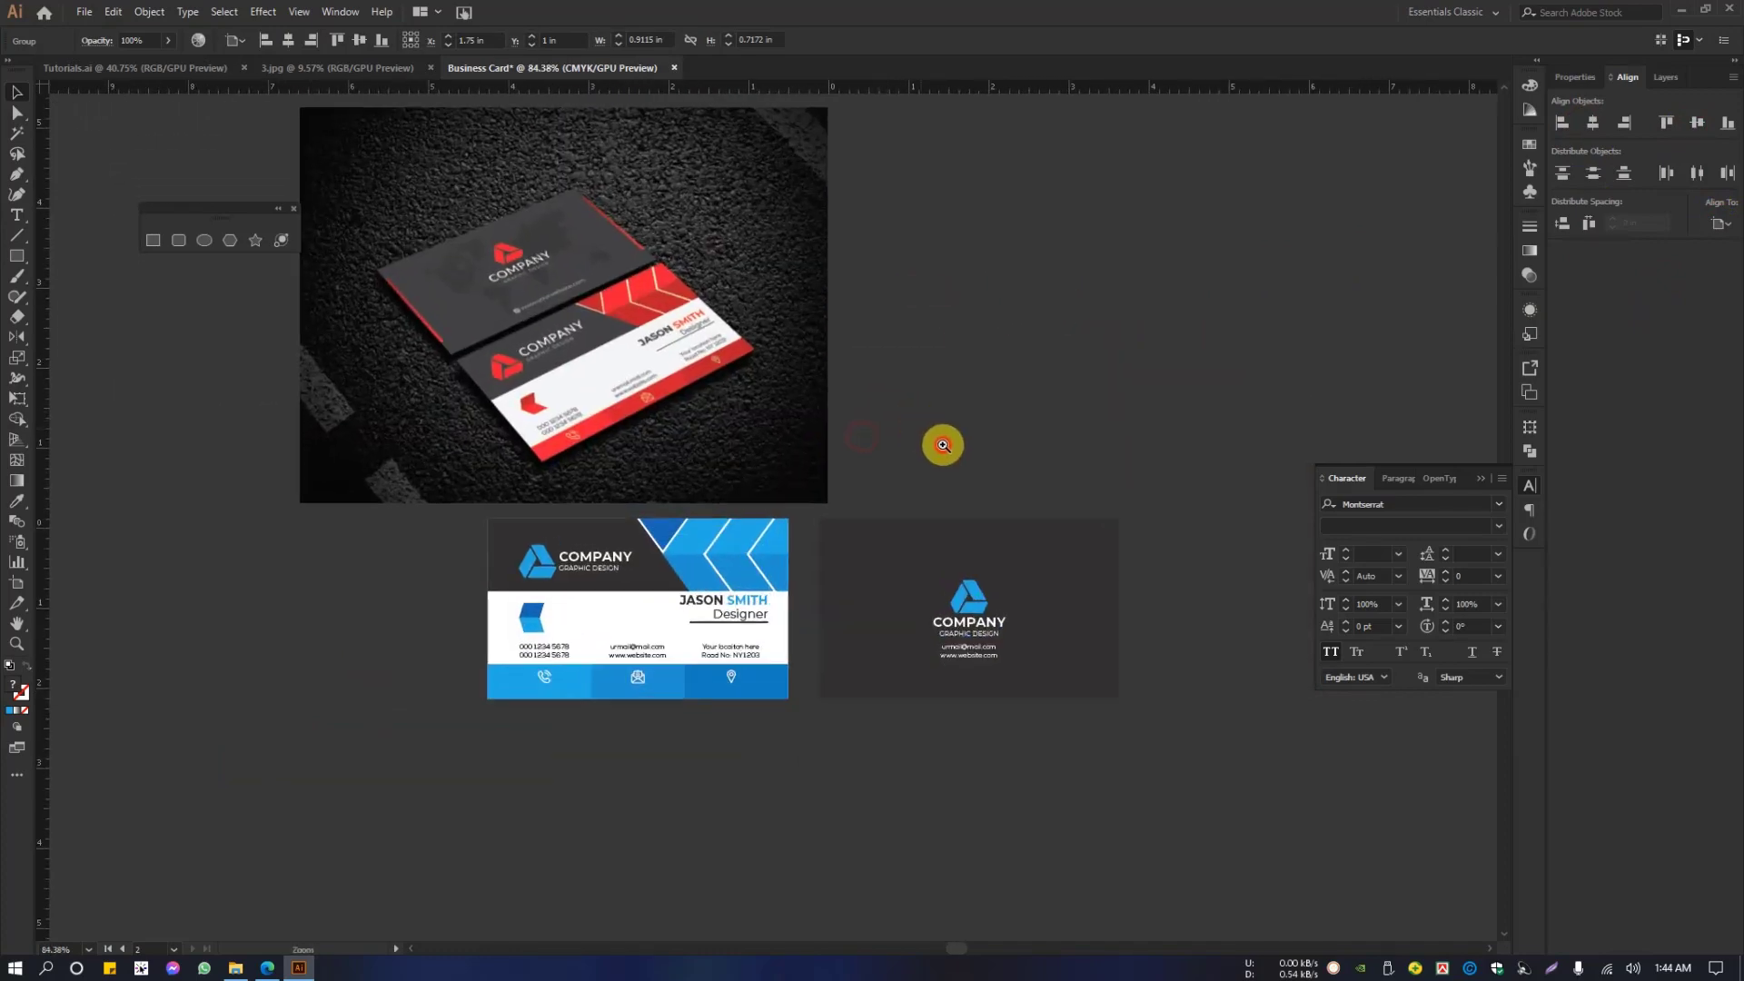
pyautogui.click(994, 688)
pyautogui.moveTo(995, 688); pyautogui.dragTo(994, 676)
pyautogui.click(1094, 549)
pyautogui.scroll(1, 1028, 673)
pyautogui.scroll(5, 1027, 673)
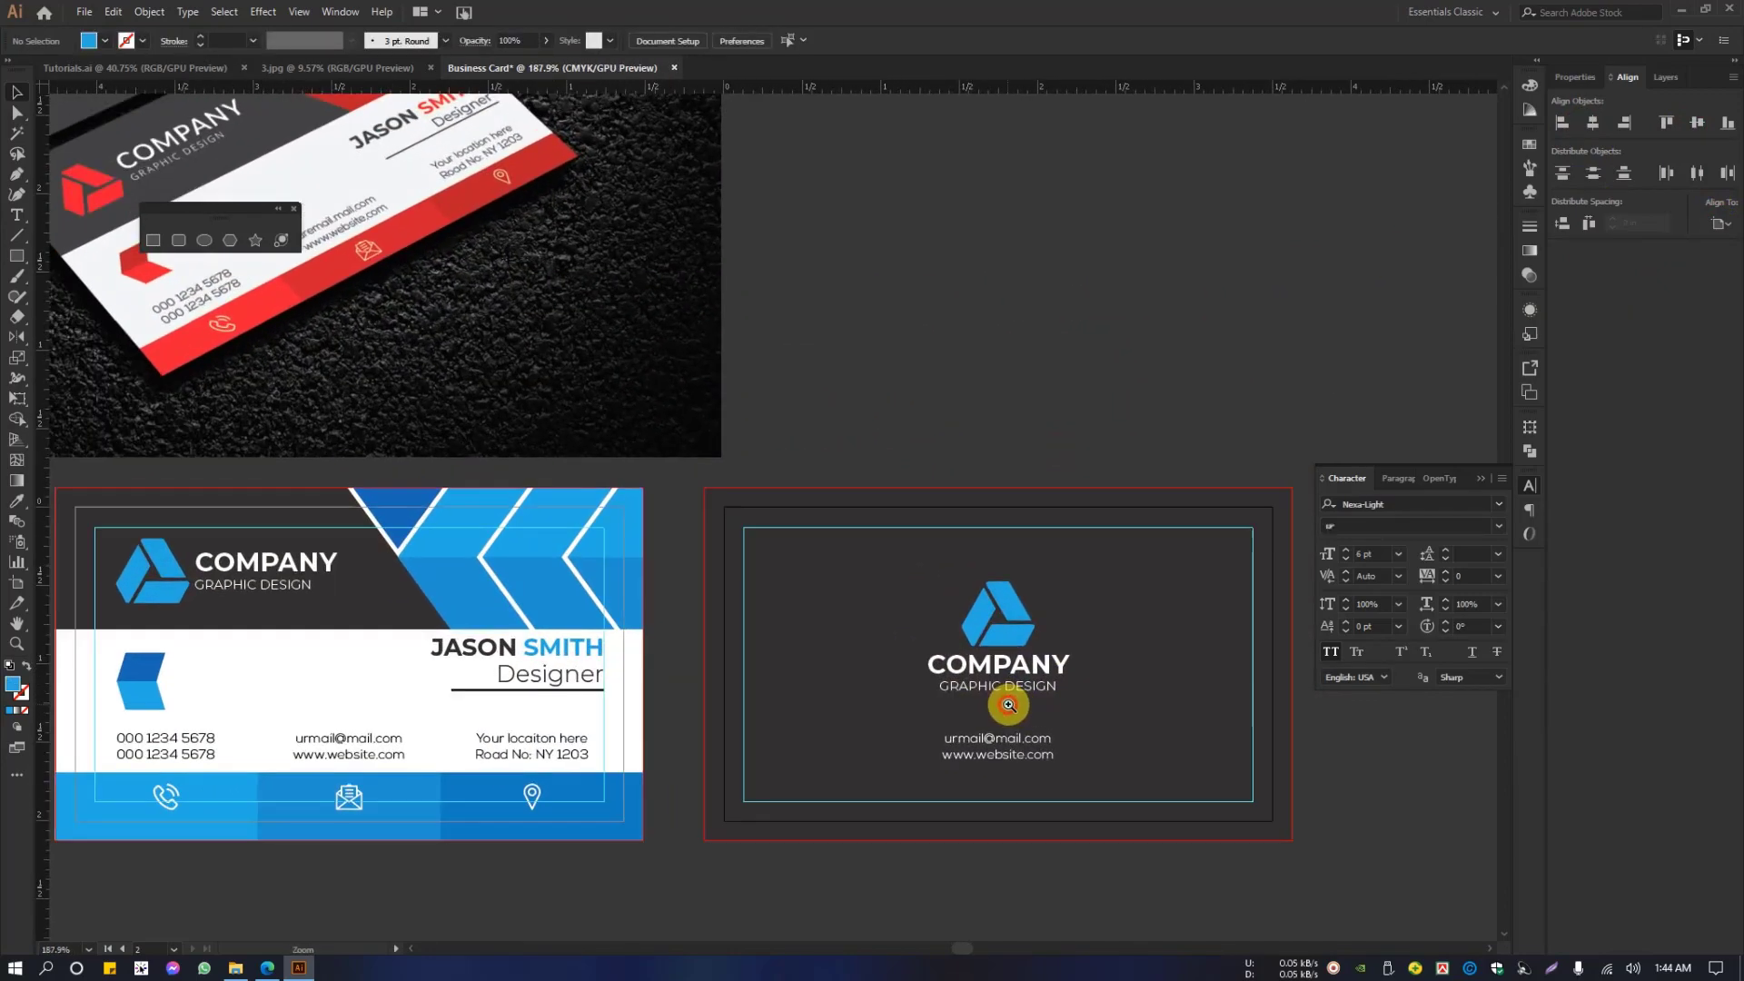
pyautogui.scroll(-3, 1005, 736)
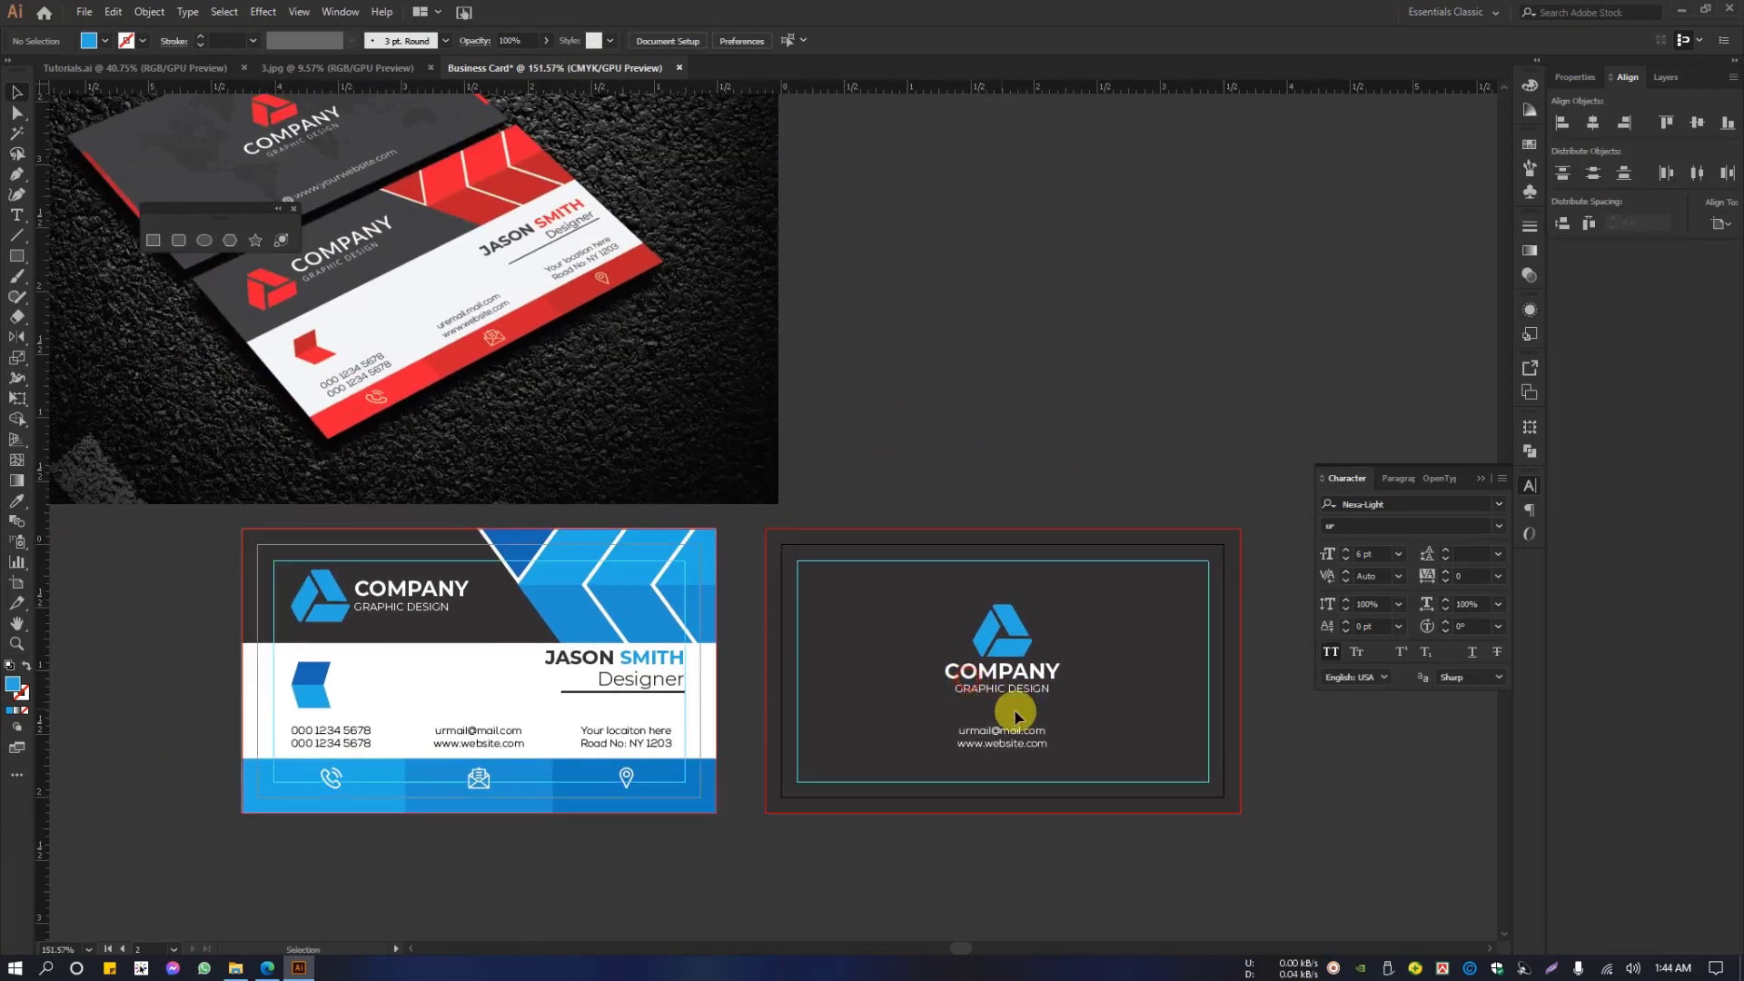
pyautogui.click(15, 223)
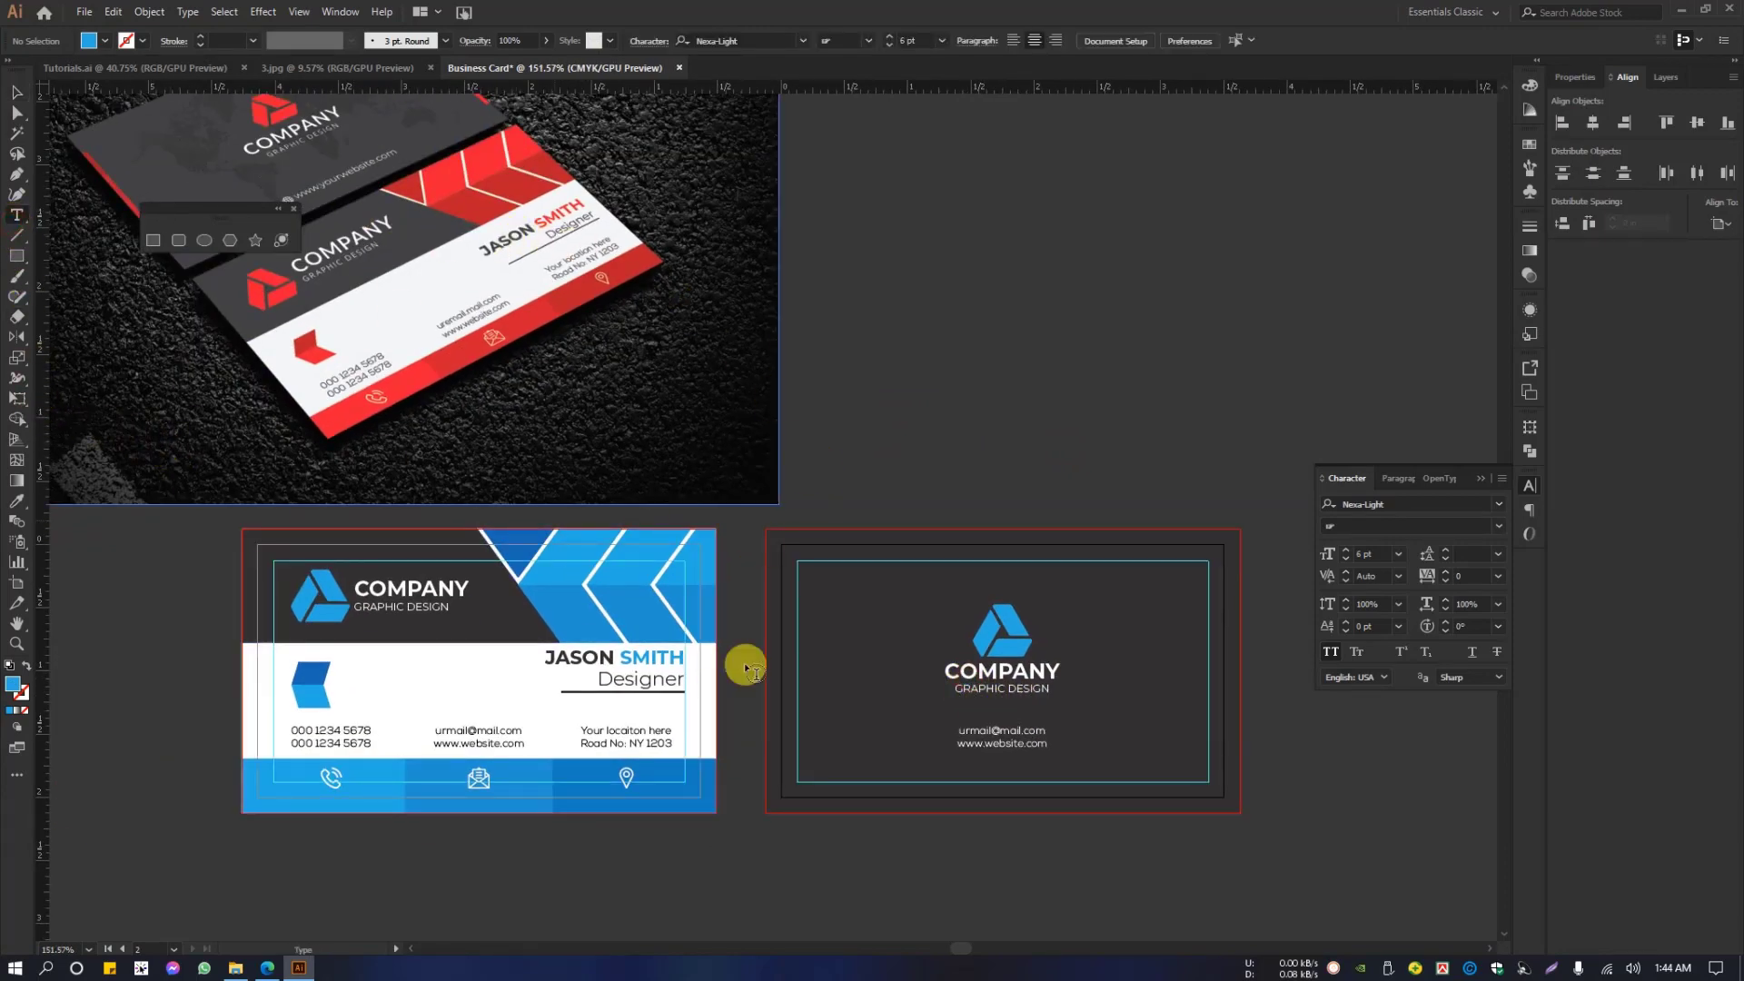
pyautogui.click(959, 743)
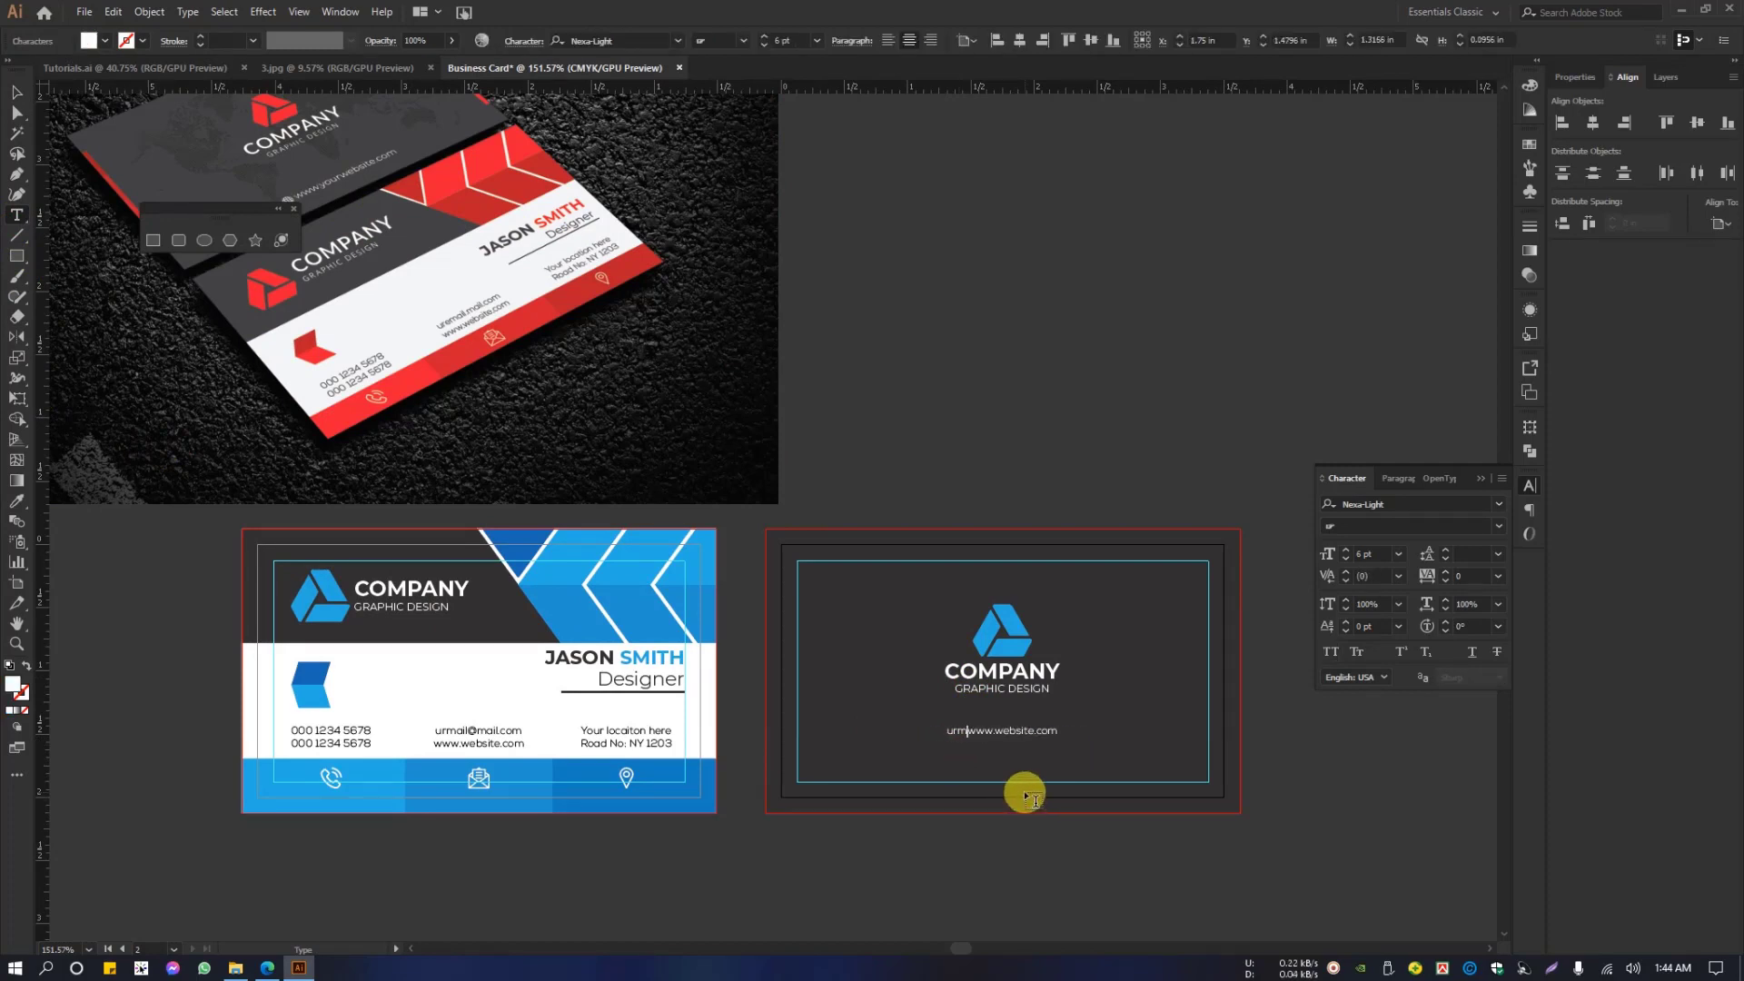
pyautogui.hotkey('ctrl', 'a')
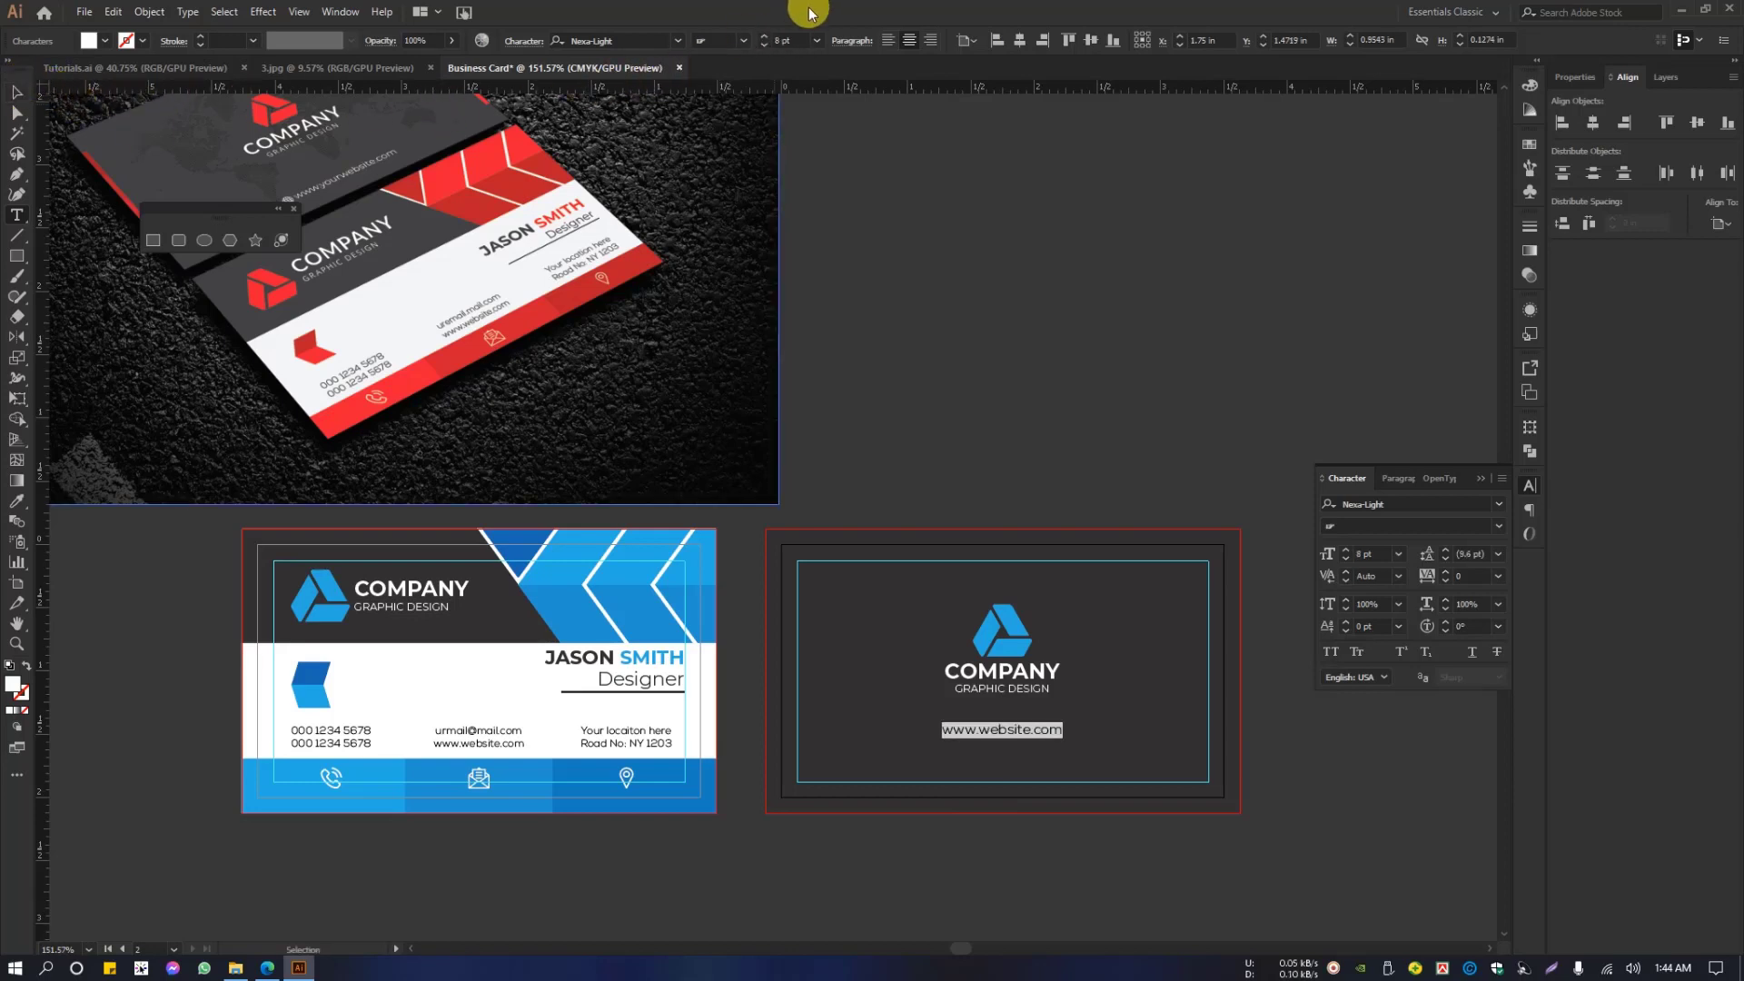
pyautogui.click(22, 97)
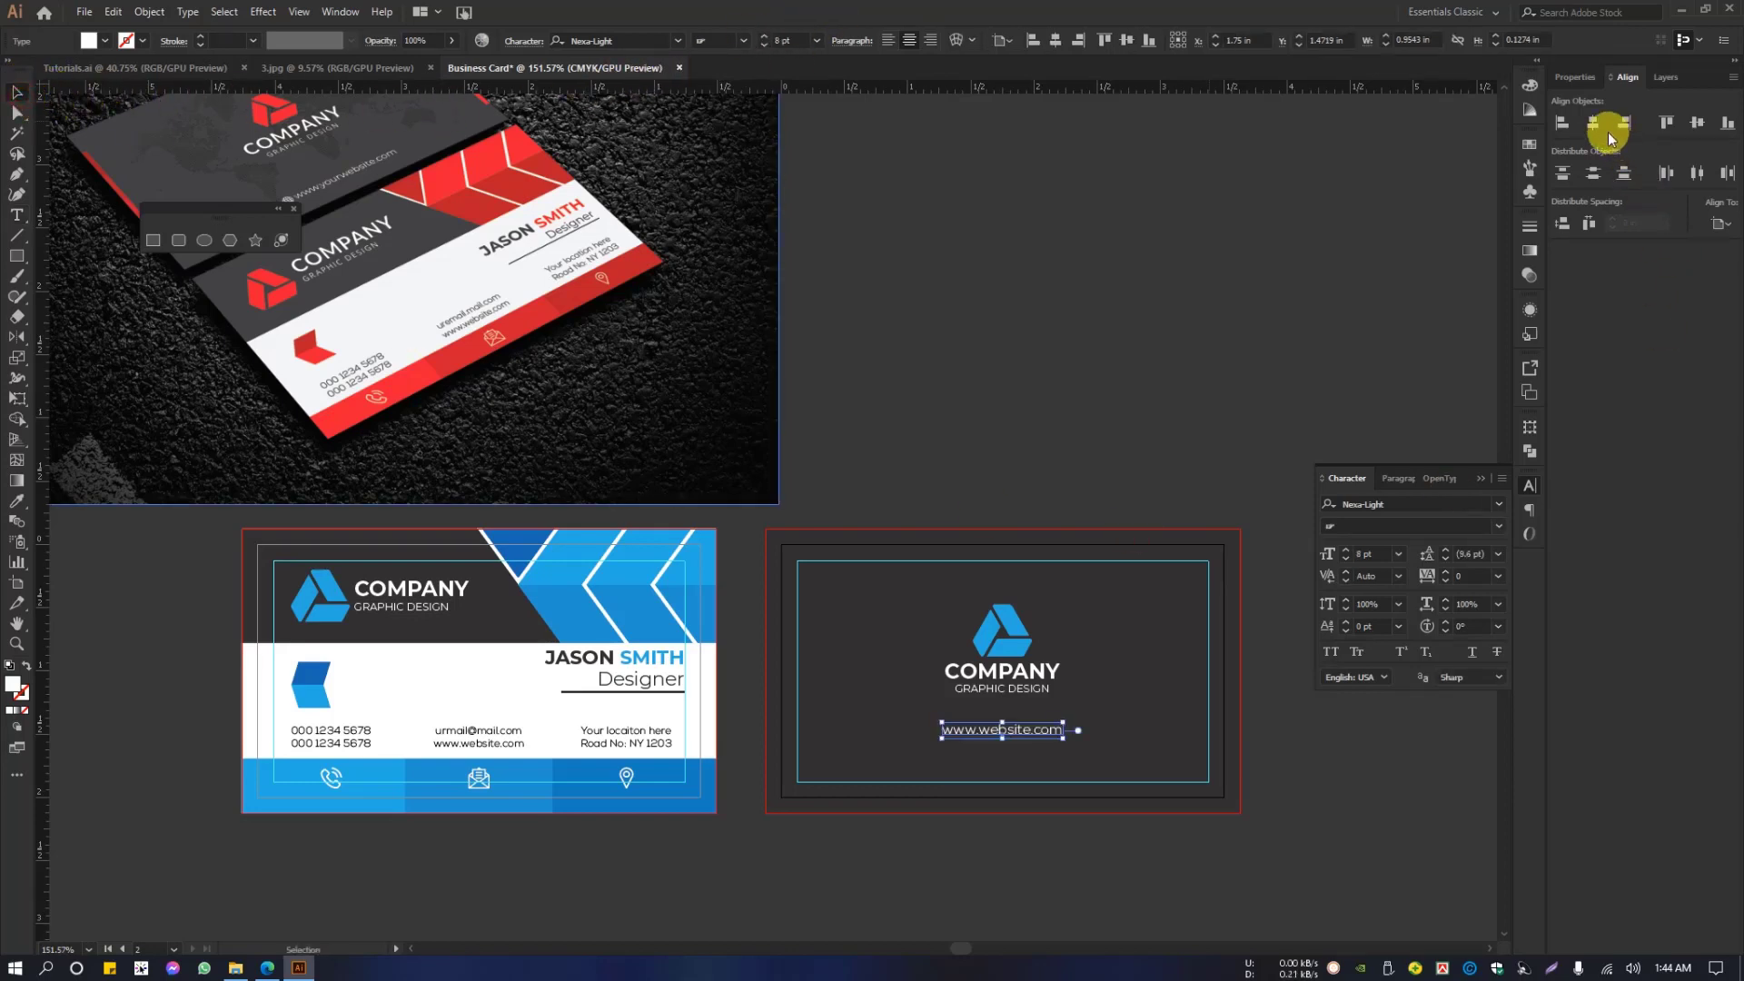
pyautogui.click(1177, 371)
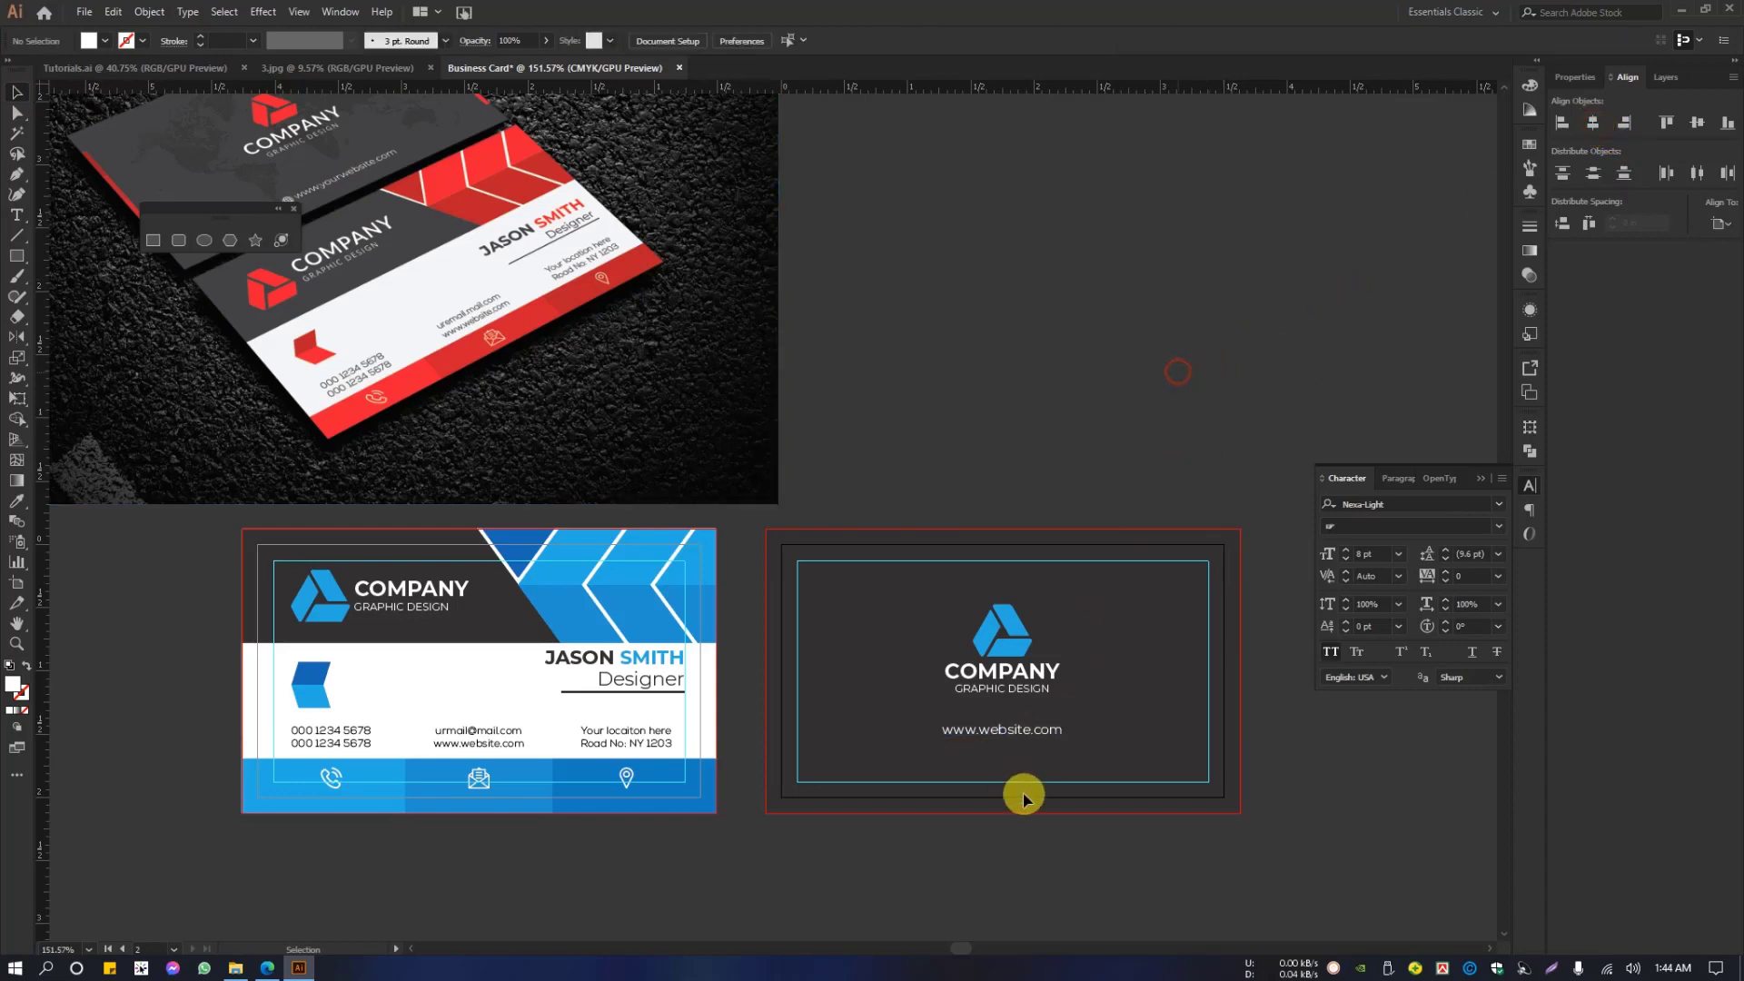
# Move the website line down near the back card's bottom edge
pyautogui.click(1006, 734)
pyautogui.moveTo(1020, 770); pyautogui.dragTo(1031, 776)
pyautogui.click(992, 376)
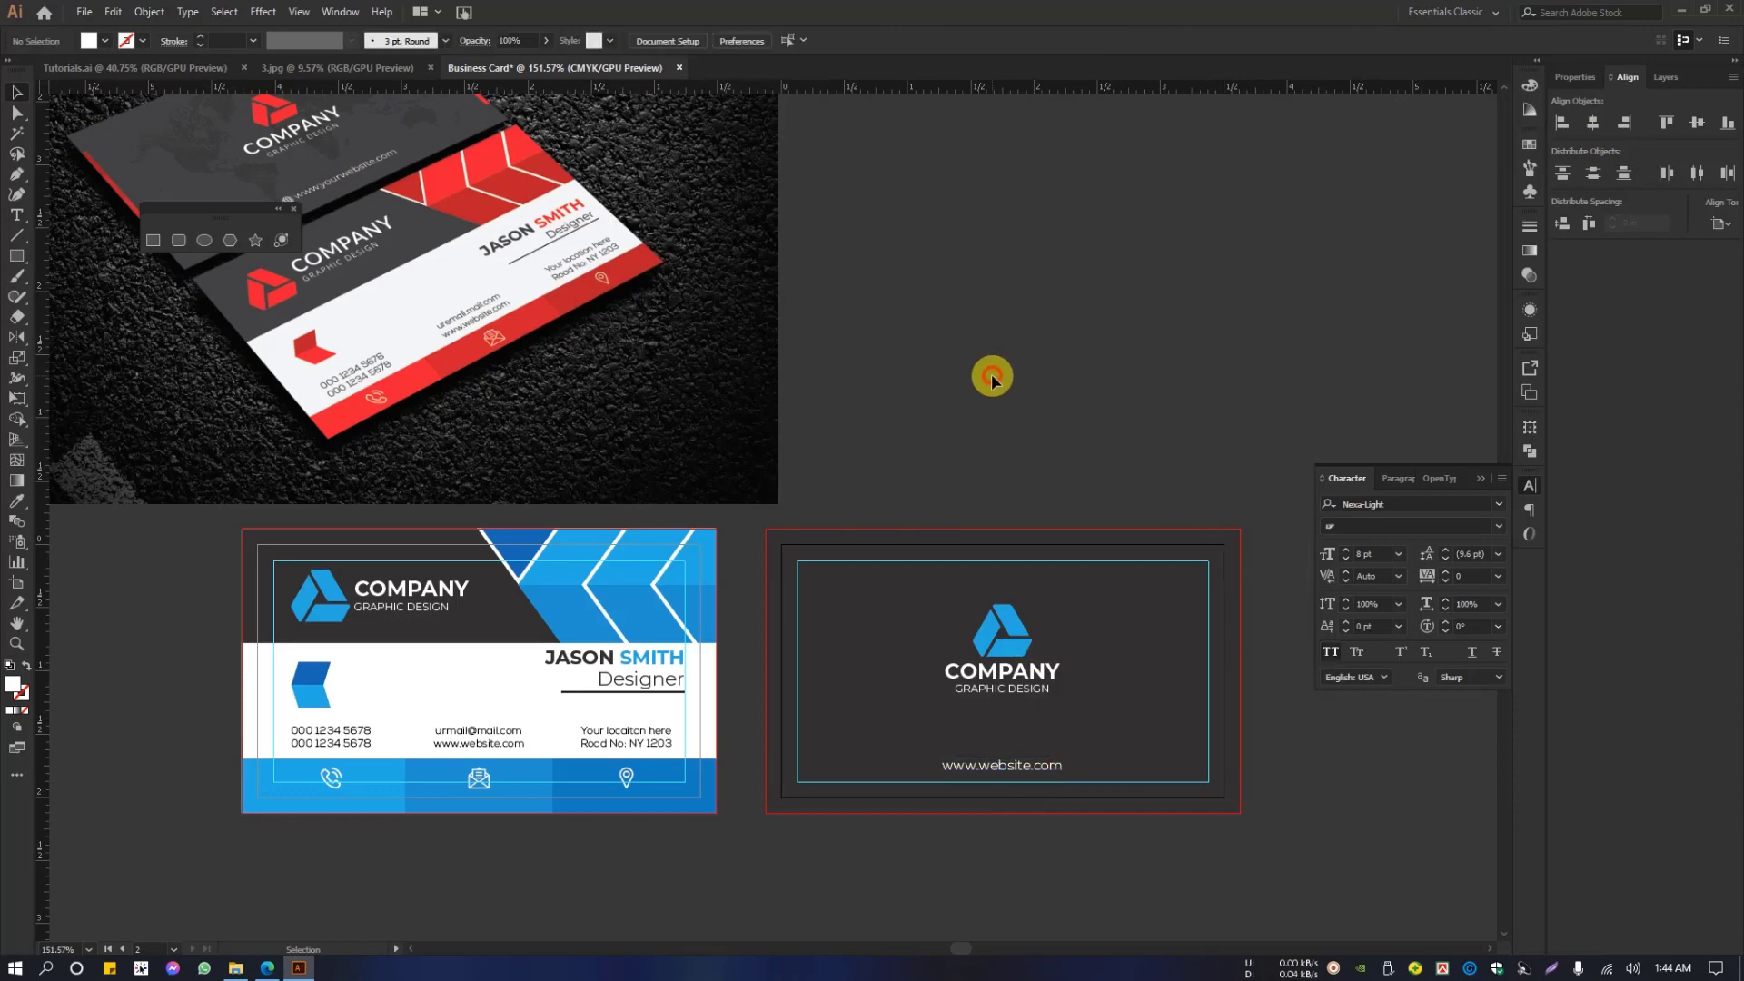
pyautogui.moveTo(1124, 599); pyautogui.dragTo(973, 557)
pyautogui.scroll(3, 965, 421)
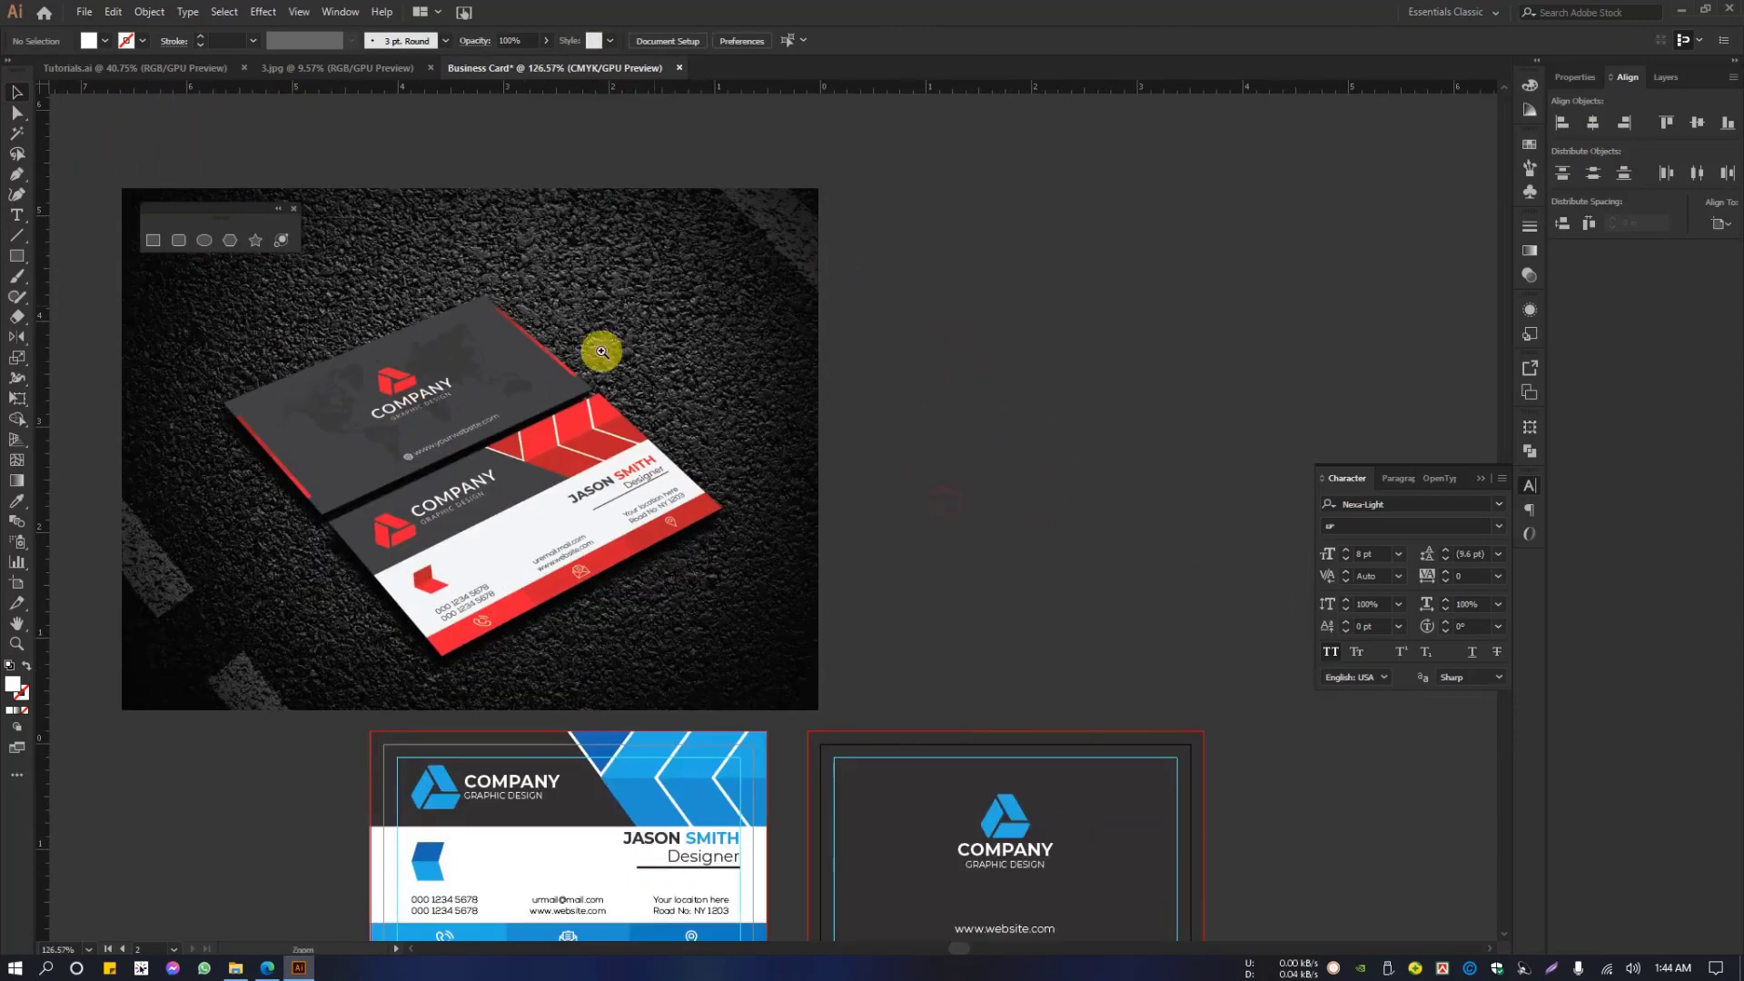
# Draw a thin white rectangle along the back card's left edge
pyautogui.moveTo(344, 467); pyautogui.dragTo(852, 533)
pyautogui.scroll(-3, 942, 378)
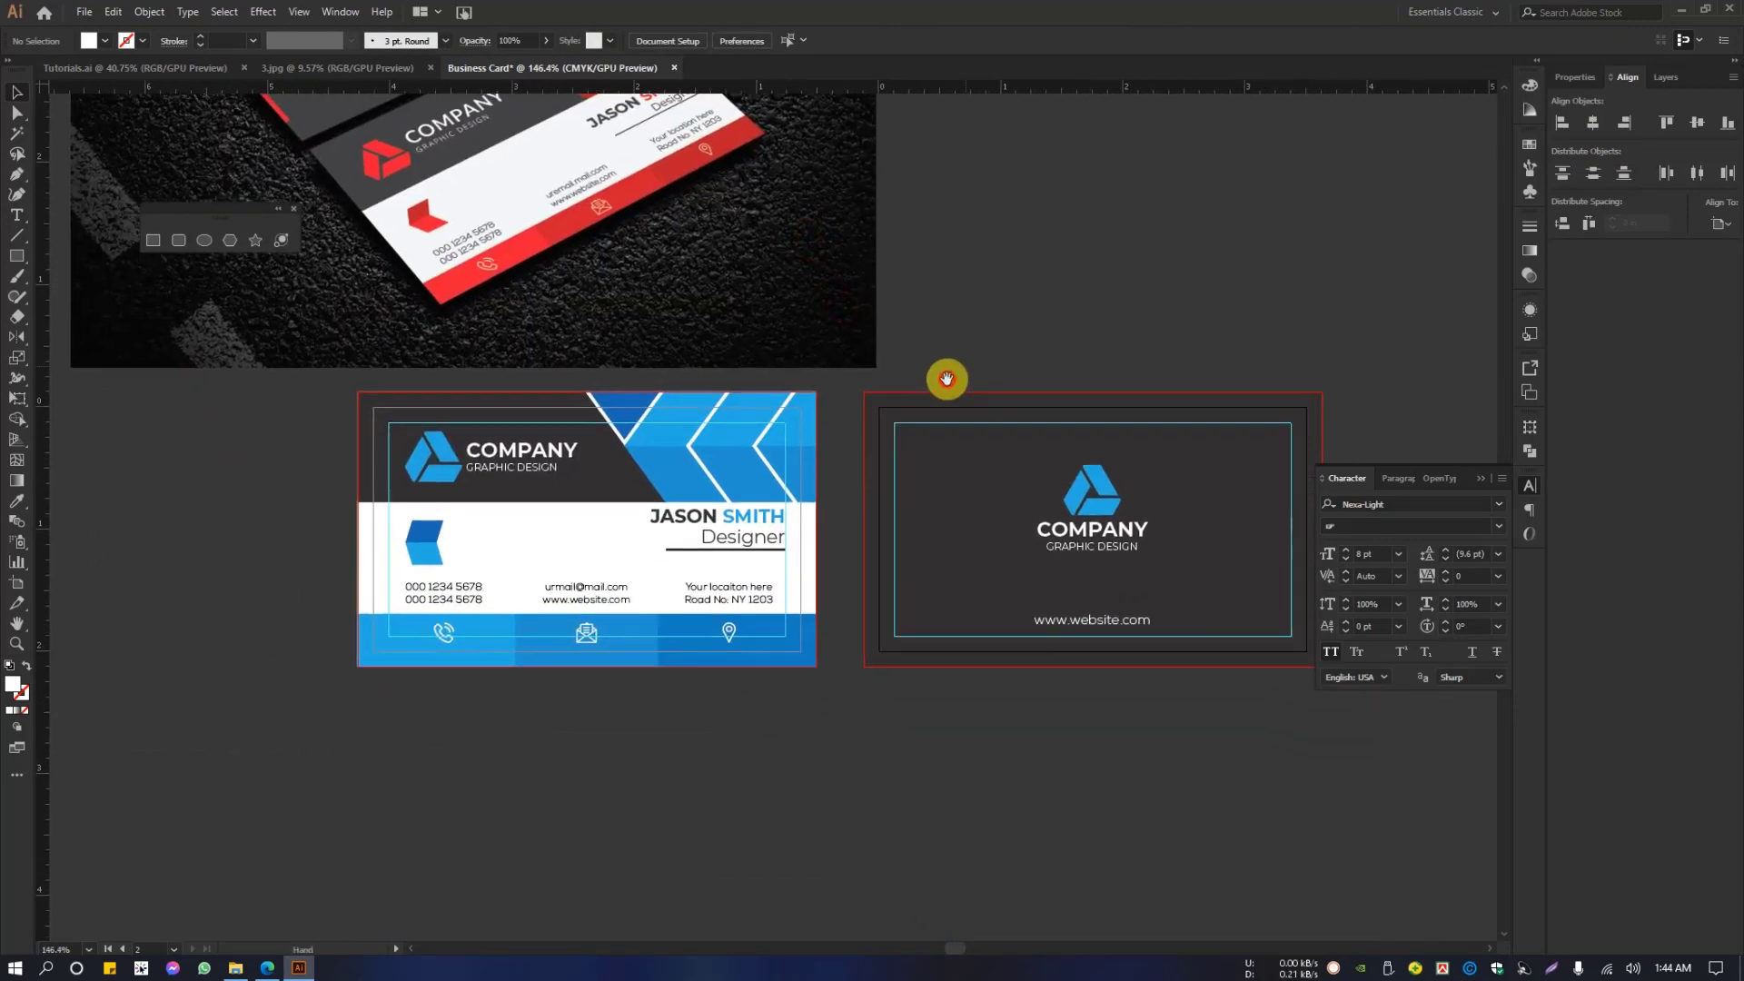
pyautogui.moveTo(939, 395); pyautogui.dragTo(953, 521)
pyautogui.press('v')
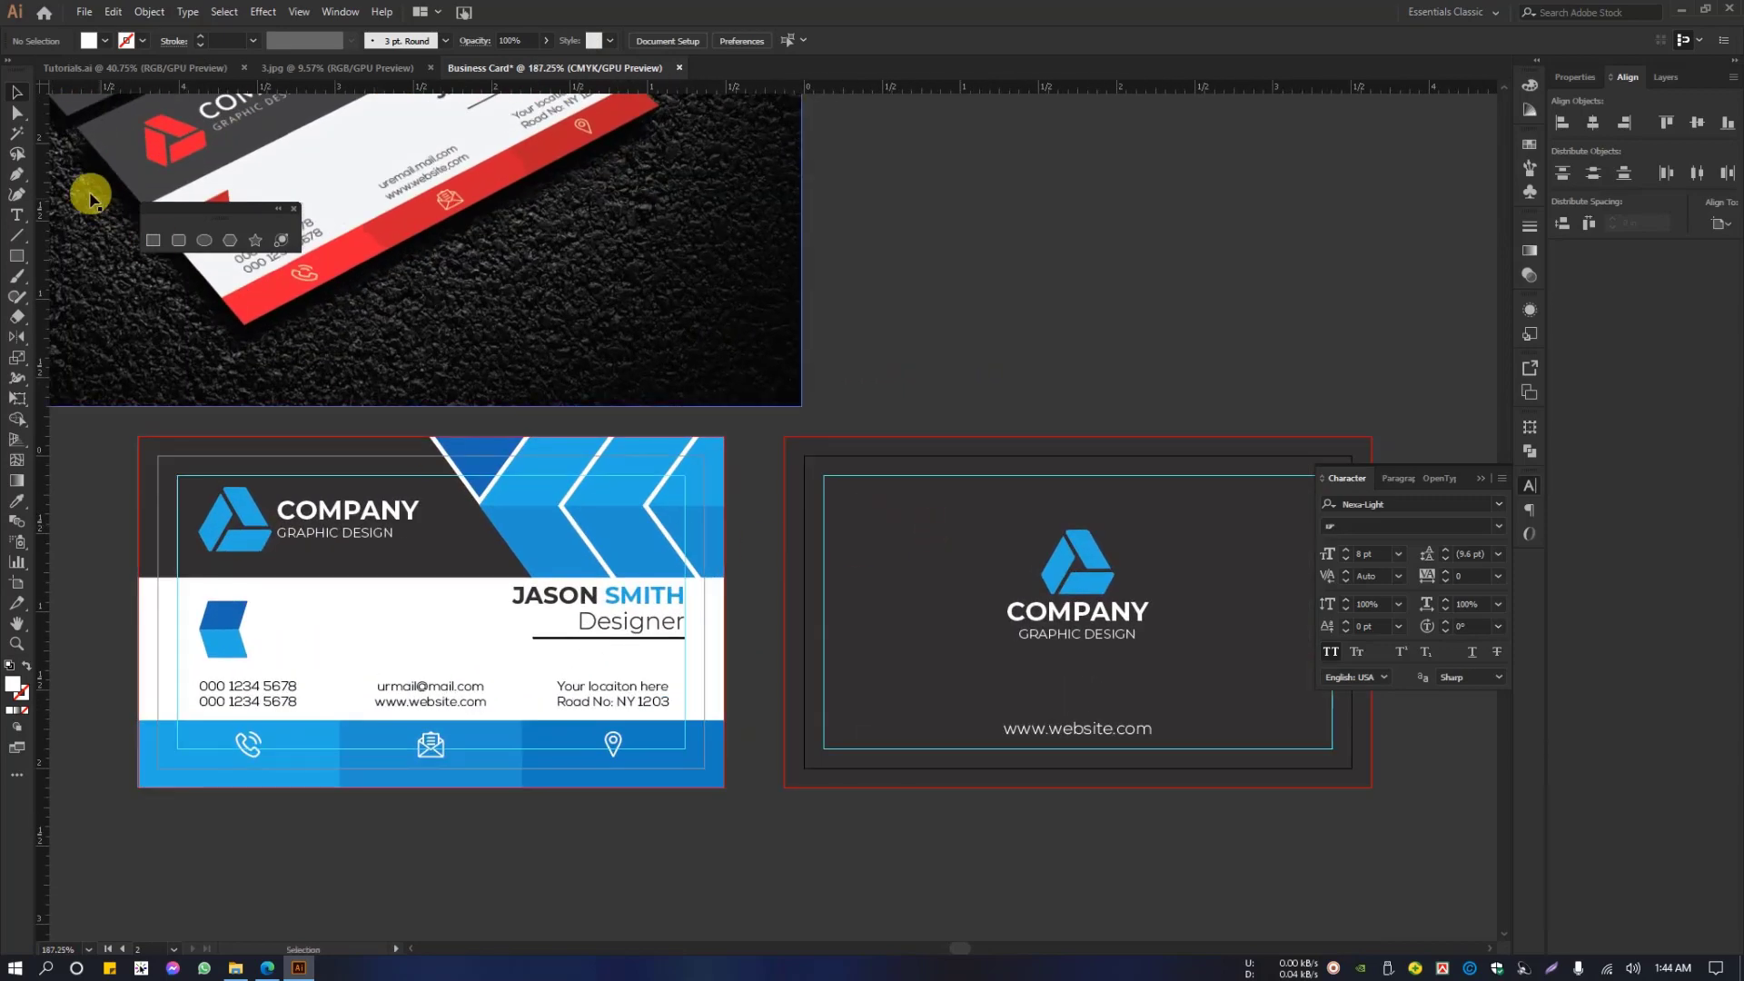
pyautogui.click(25, 252)
pyautogui.scroll(2, 945, 581)
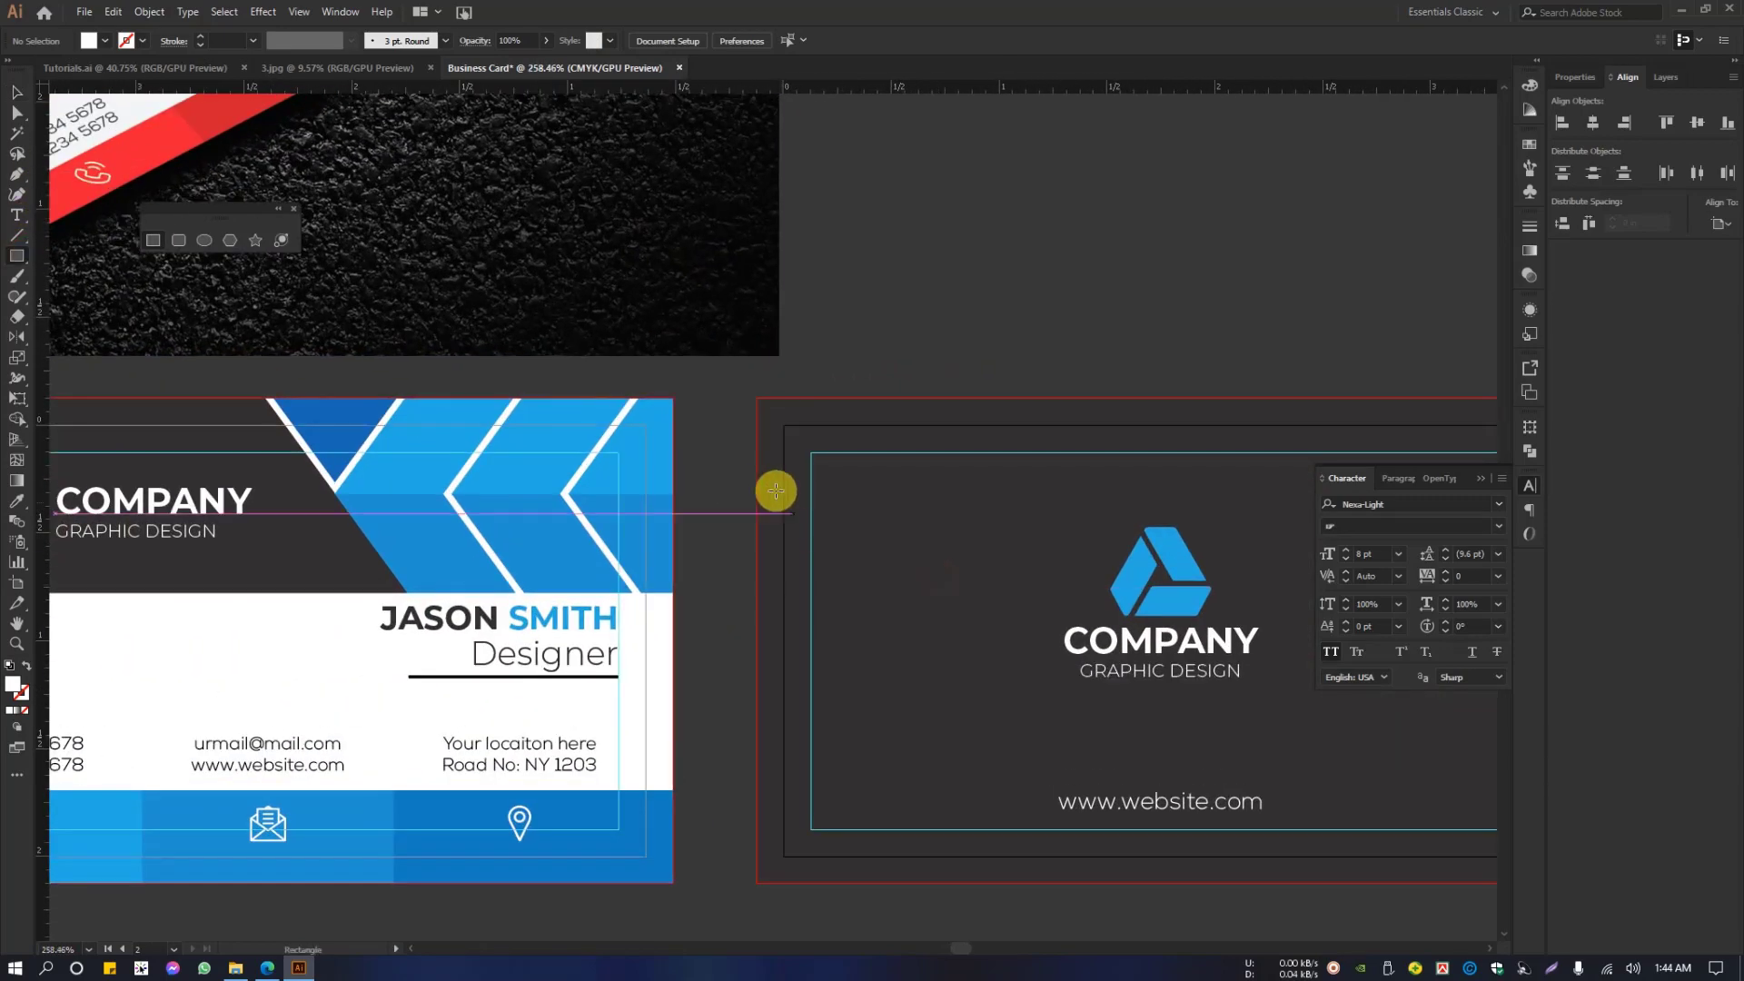
pyautogui.moveTo(758, 469); pyautogui.dragTo(798, 565)
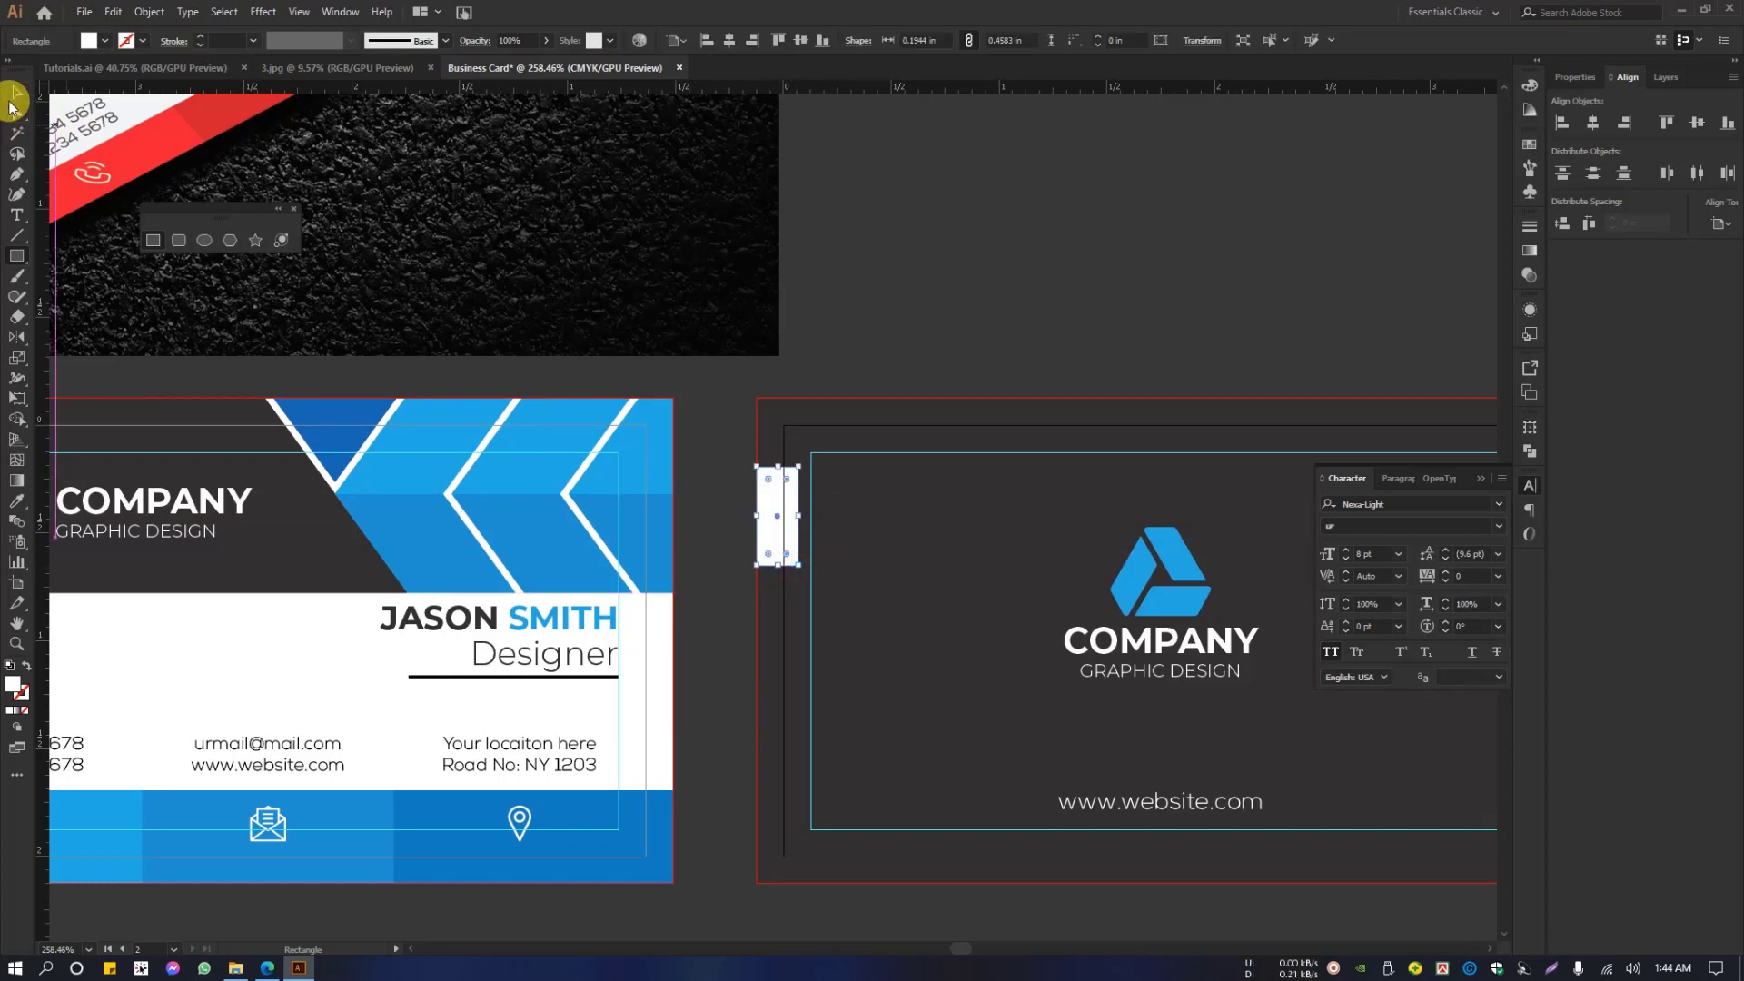
pyautogui.click(13, 96)
pyautogui.scroll(-3, 688, 416)
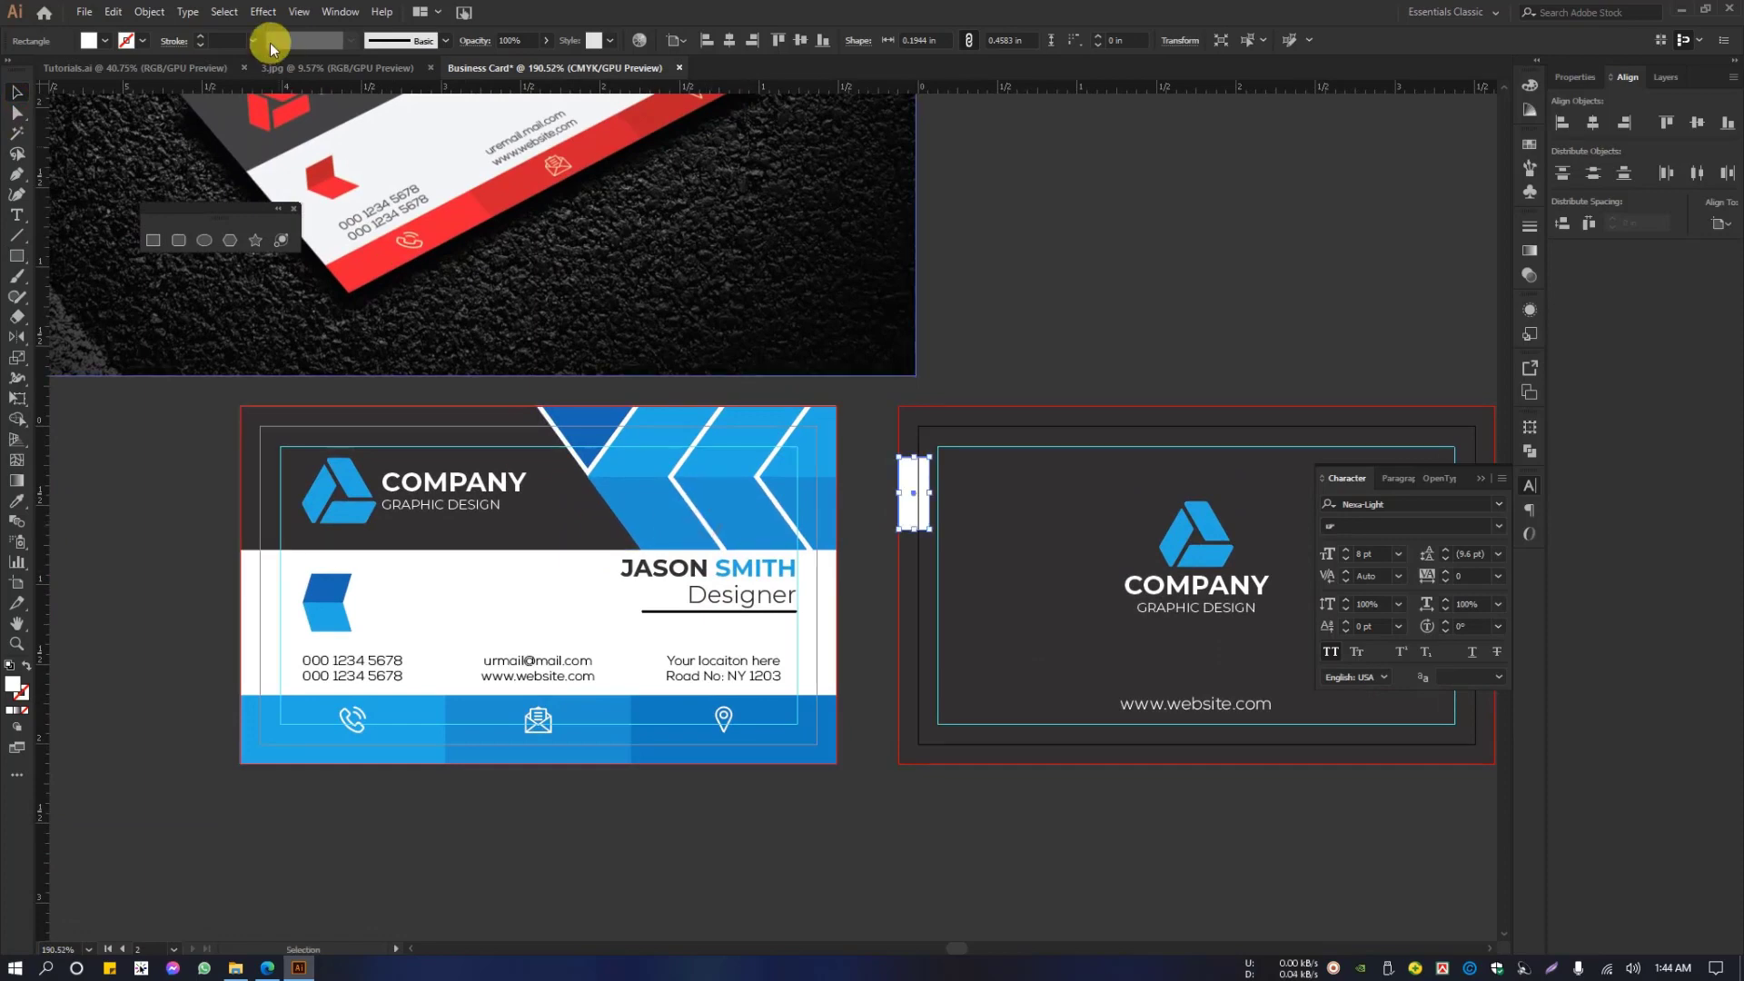
# Bring the blue bar over from Tutorials.ai, place it above the cards and scale it down proportionally
pyautogui.click(207, 68)
pyautogui.click(796, 319)
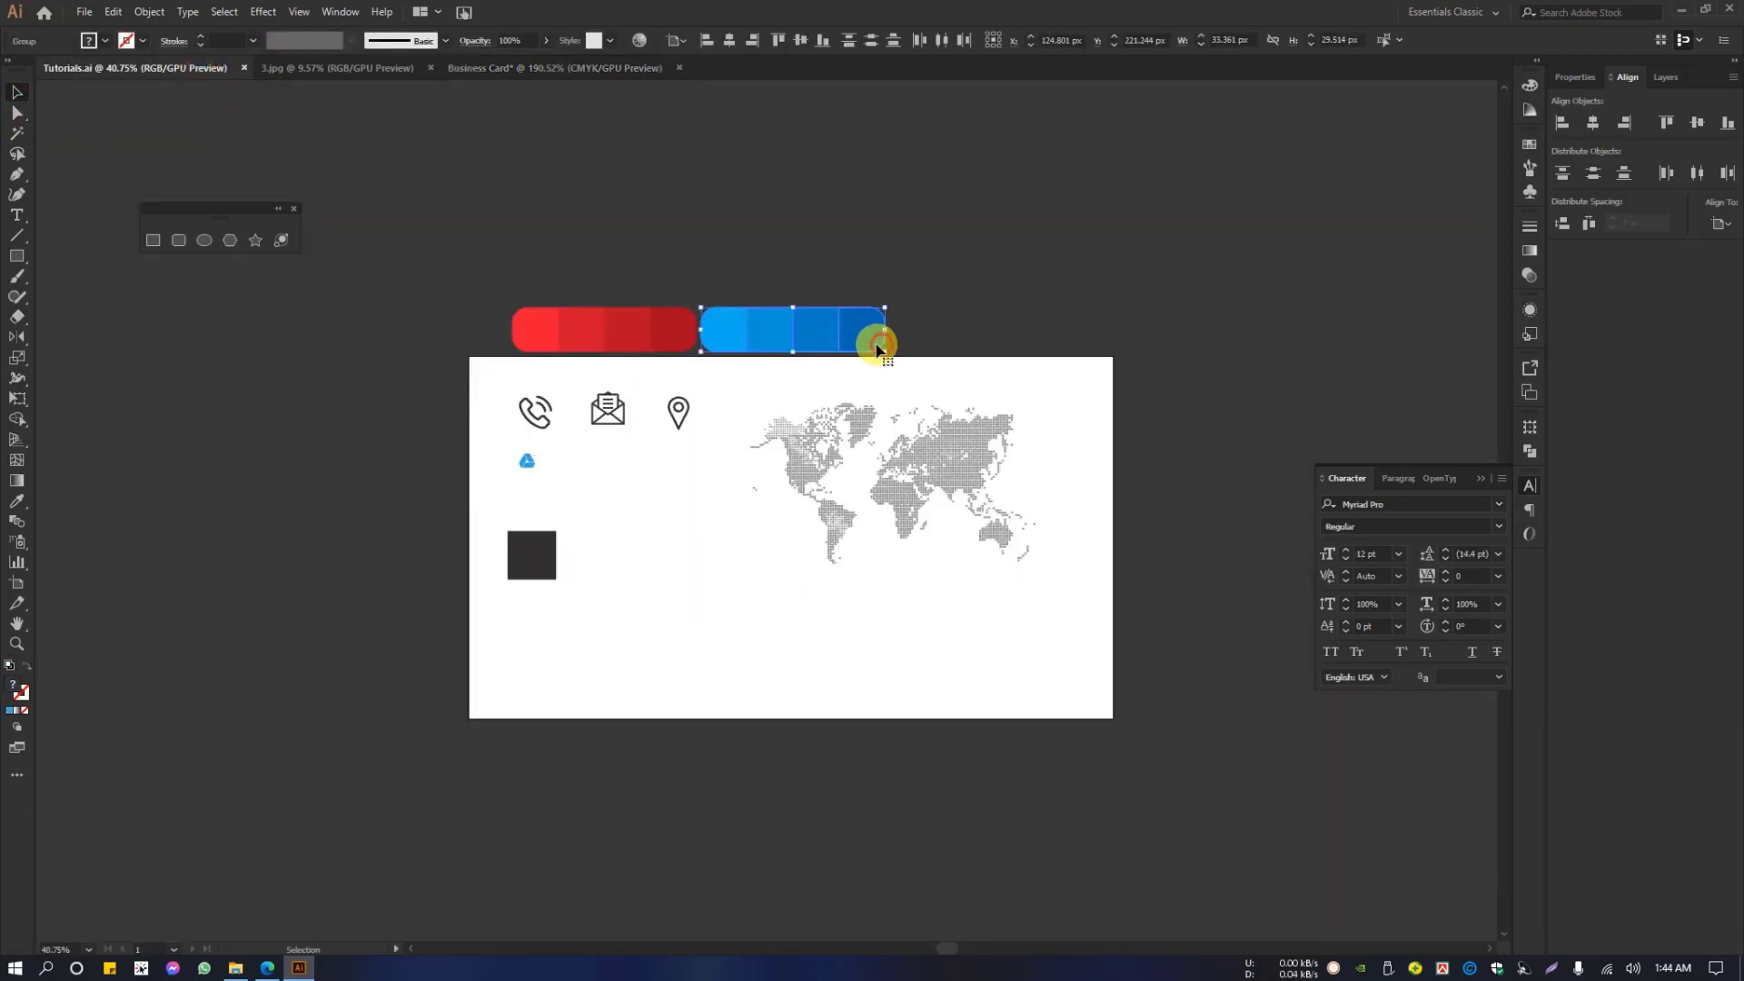
pyautogui.click(555, 68)
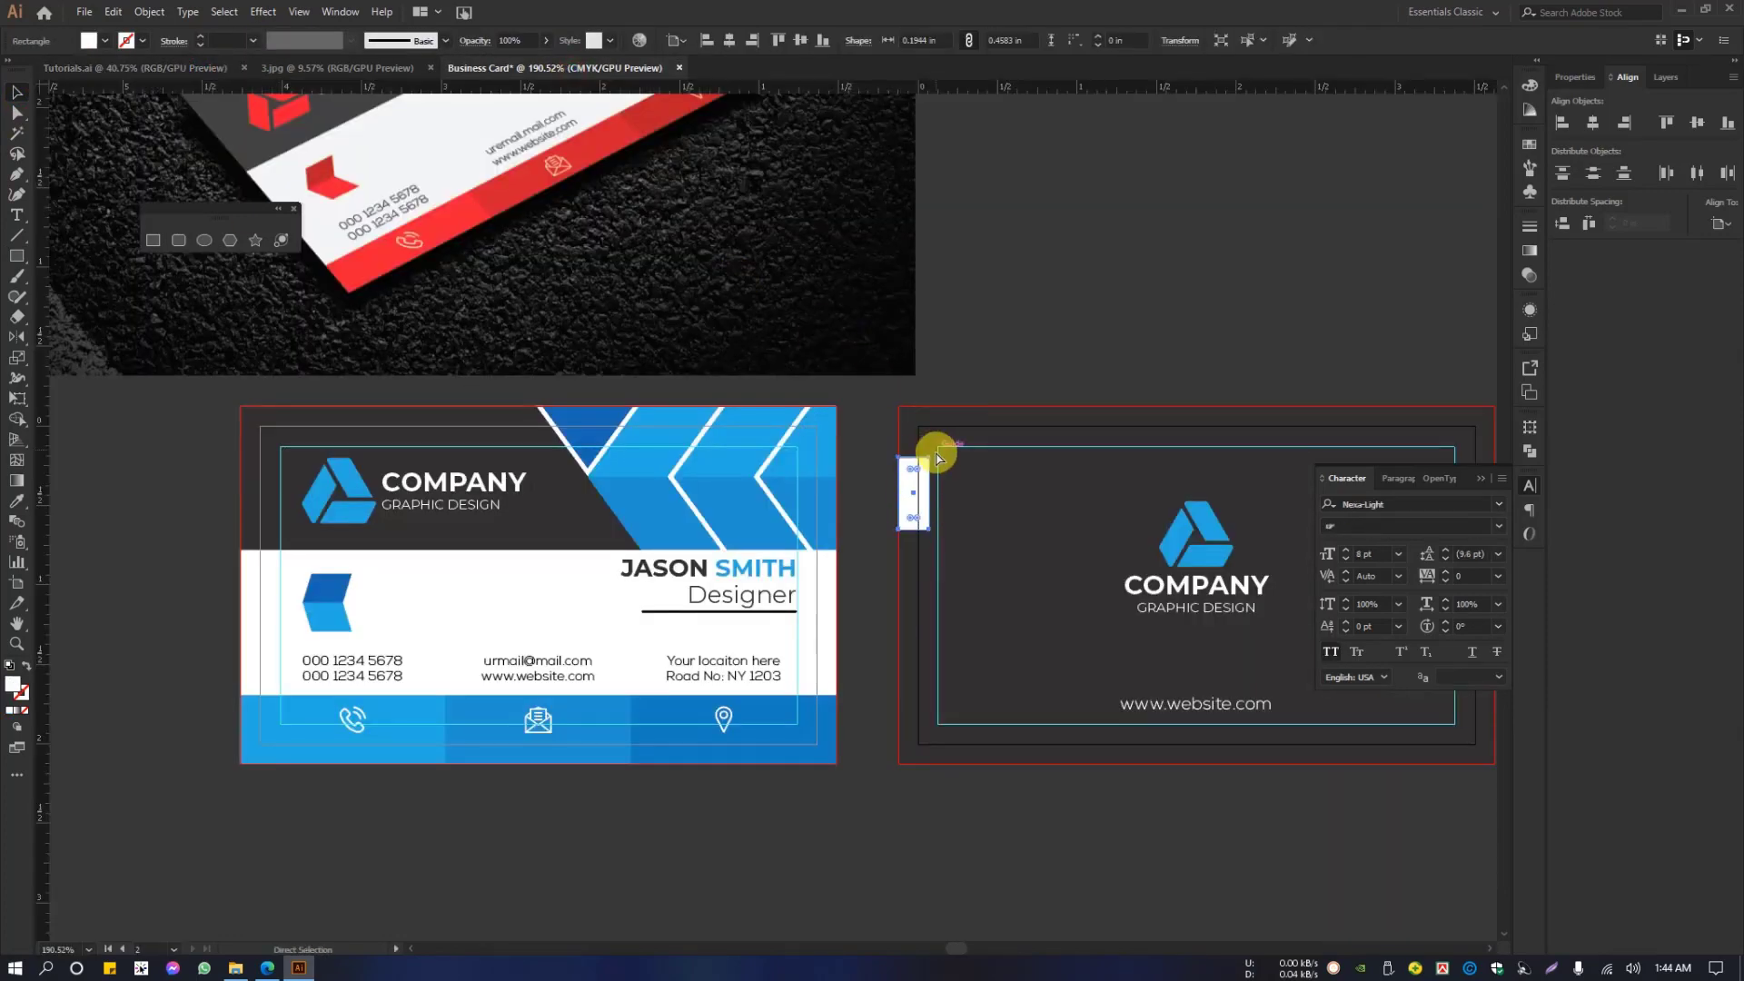
pyautogui.hotkey('ctrl', 'v')
pyautogui.moveTo(933, 473); pyautogui.dragTo(1254, 225)
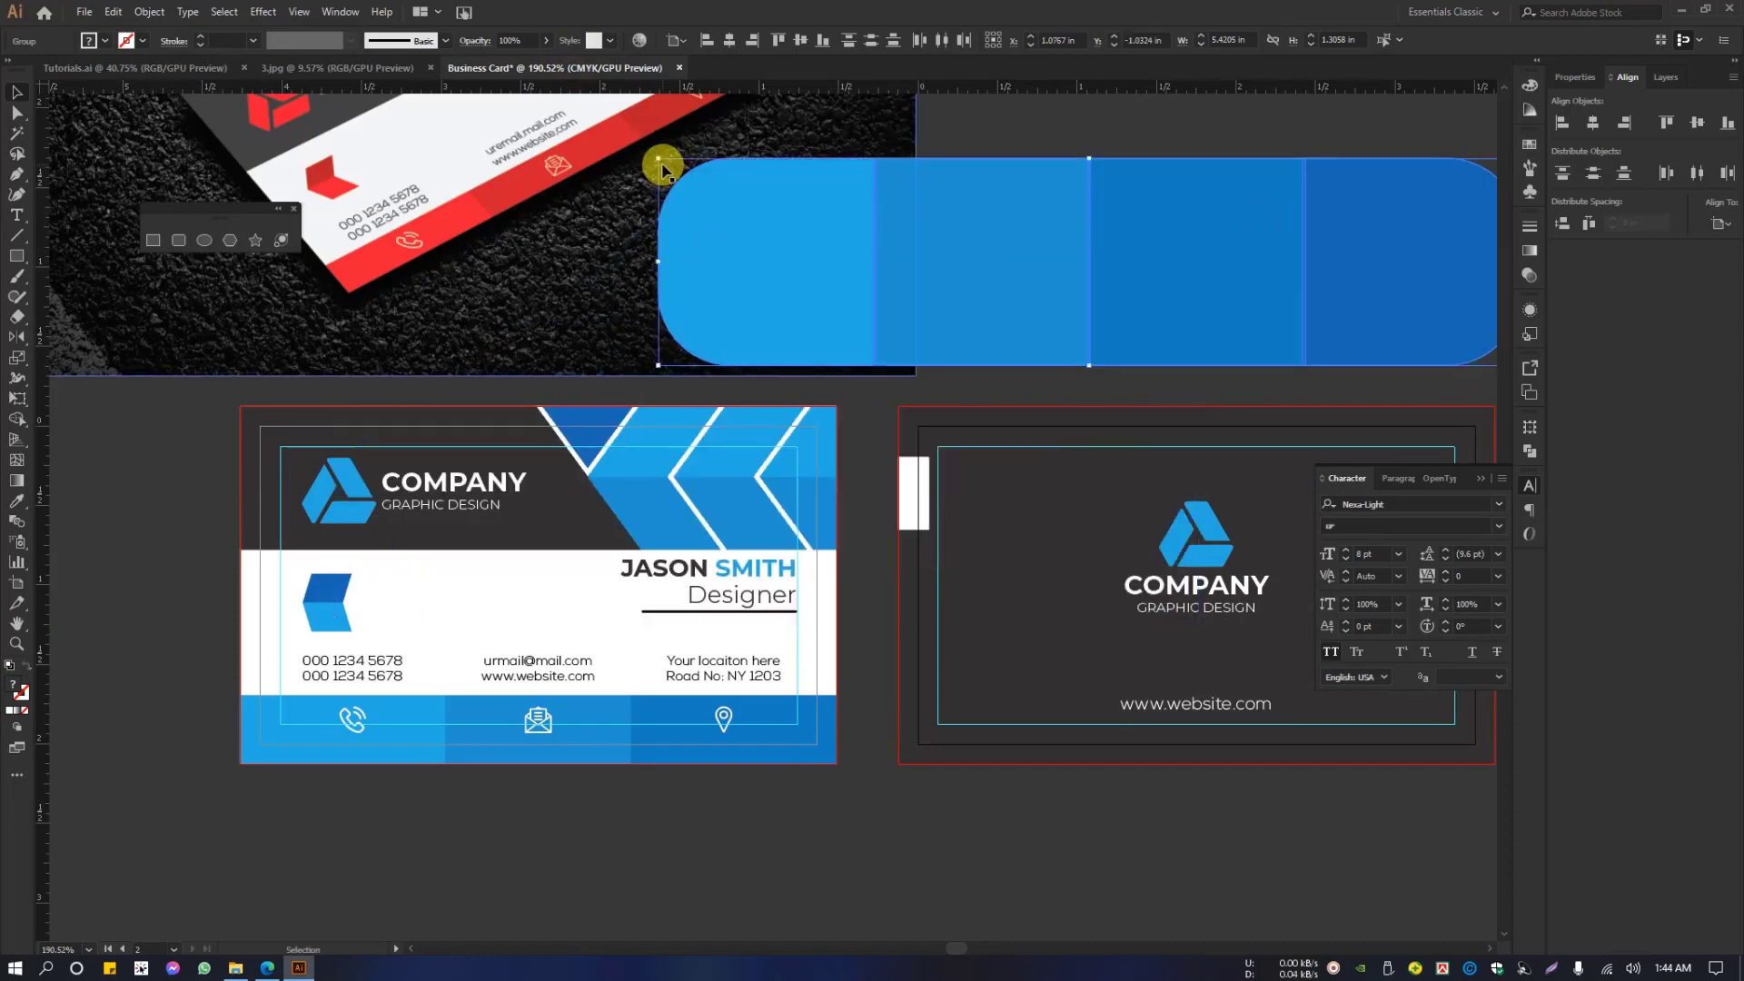
pyautogui.moveTo(662, 167); pyautogui.dragTo(899, 258)
pyautogui.click(1032, 242)
pyautogui.keyDown('ctrl'); pyautogui.click(1071, 343); pyautogui.keyUp('ctrl')
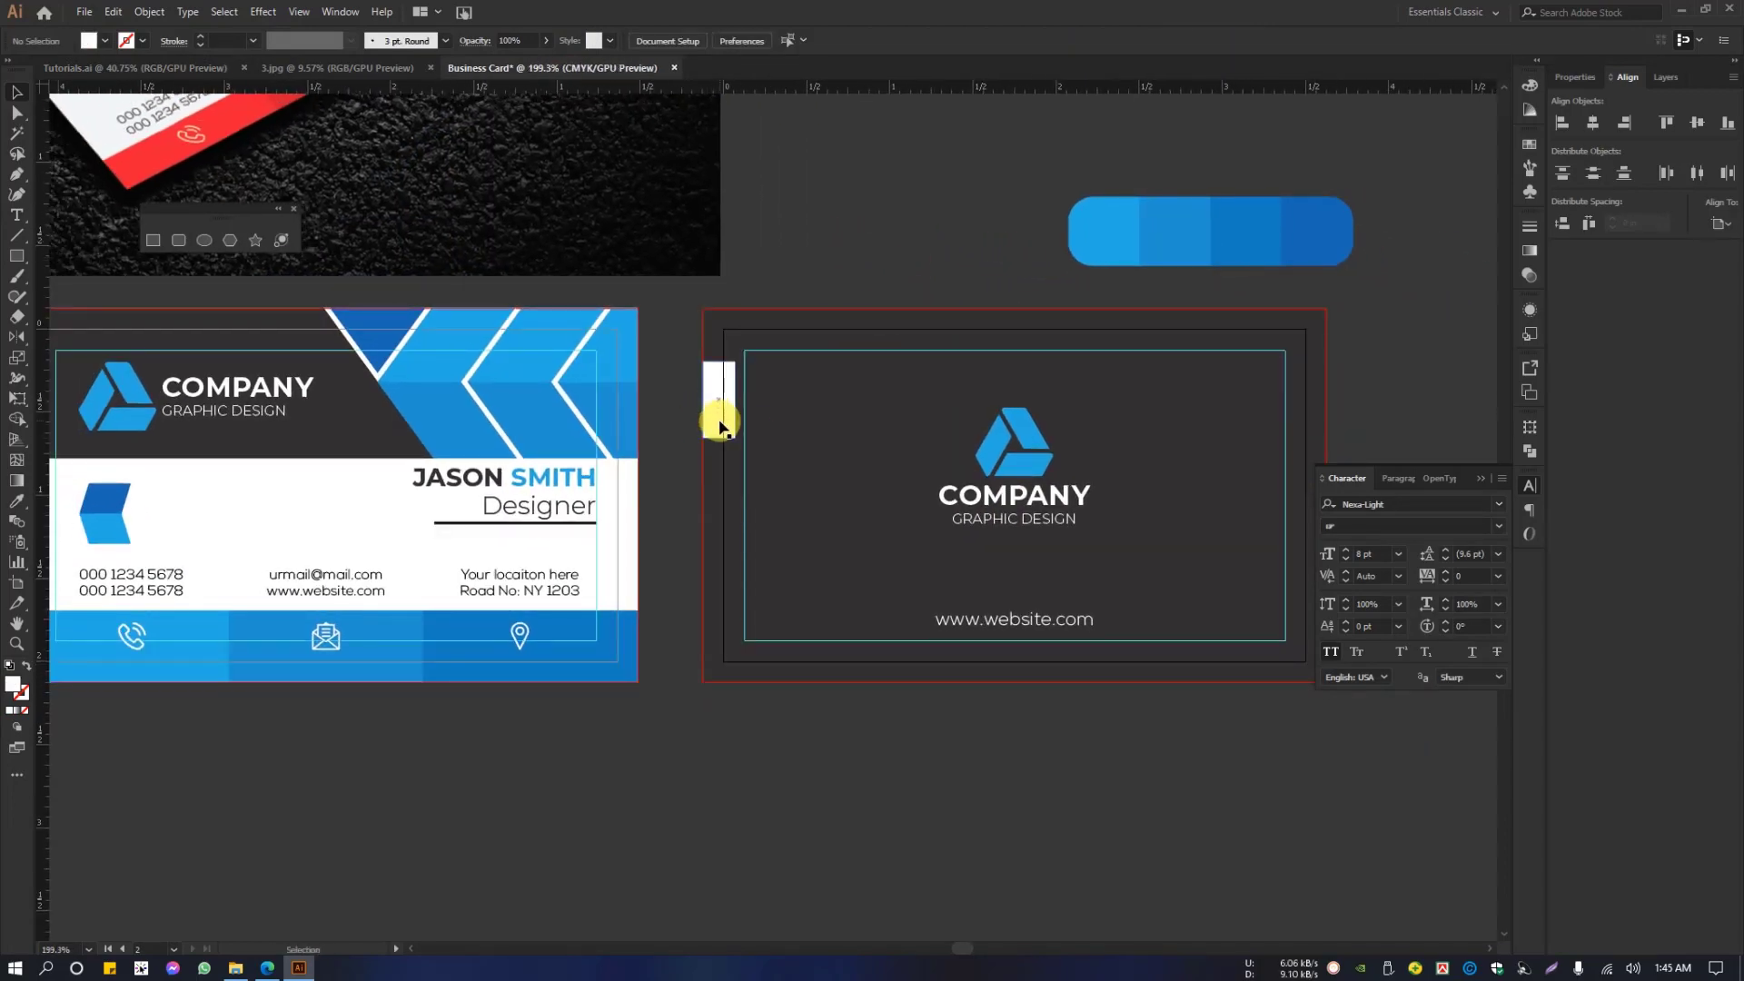
# Resize the small white rectangle on the back card to 0.375 in tall
pyautogui.click(719, 427)
pyautogui.moveTo(838, 394); pyautogui.dragTo(797, 377)
pyautogui.moveTo(795, 357); pyautogui.dragTo(903, 545)
pyautogui.moveTo(894, 482); pyautogui.dragTo(867, 474)
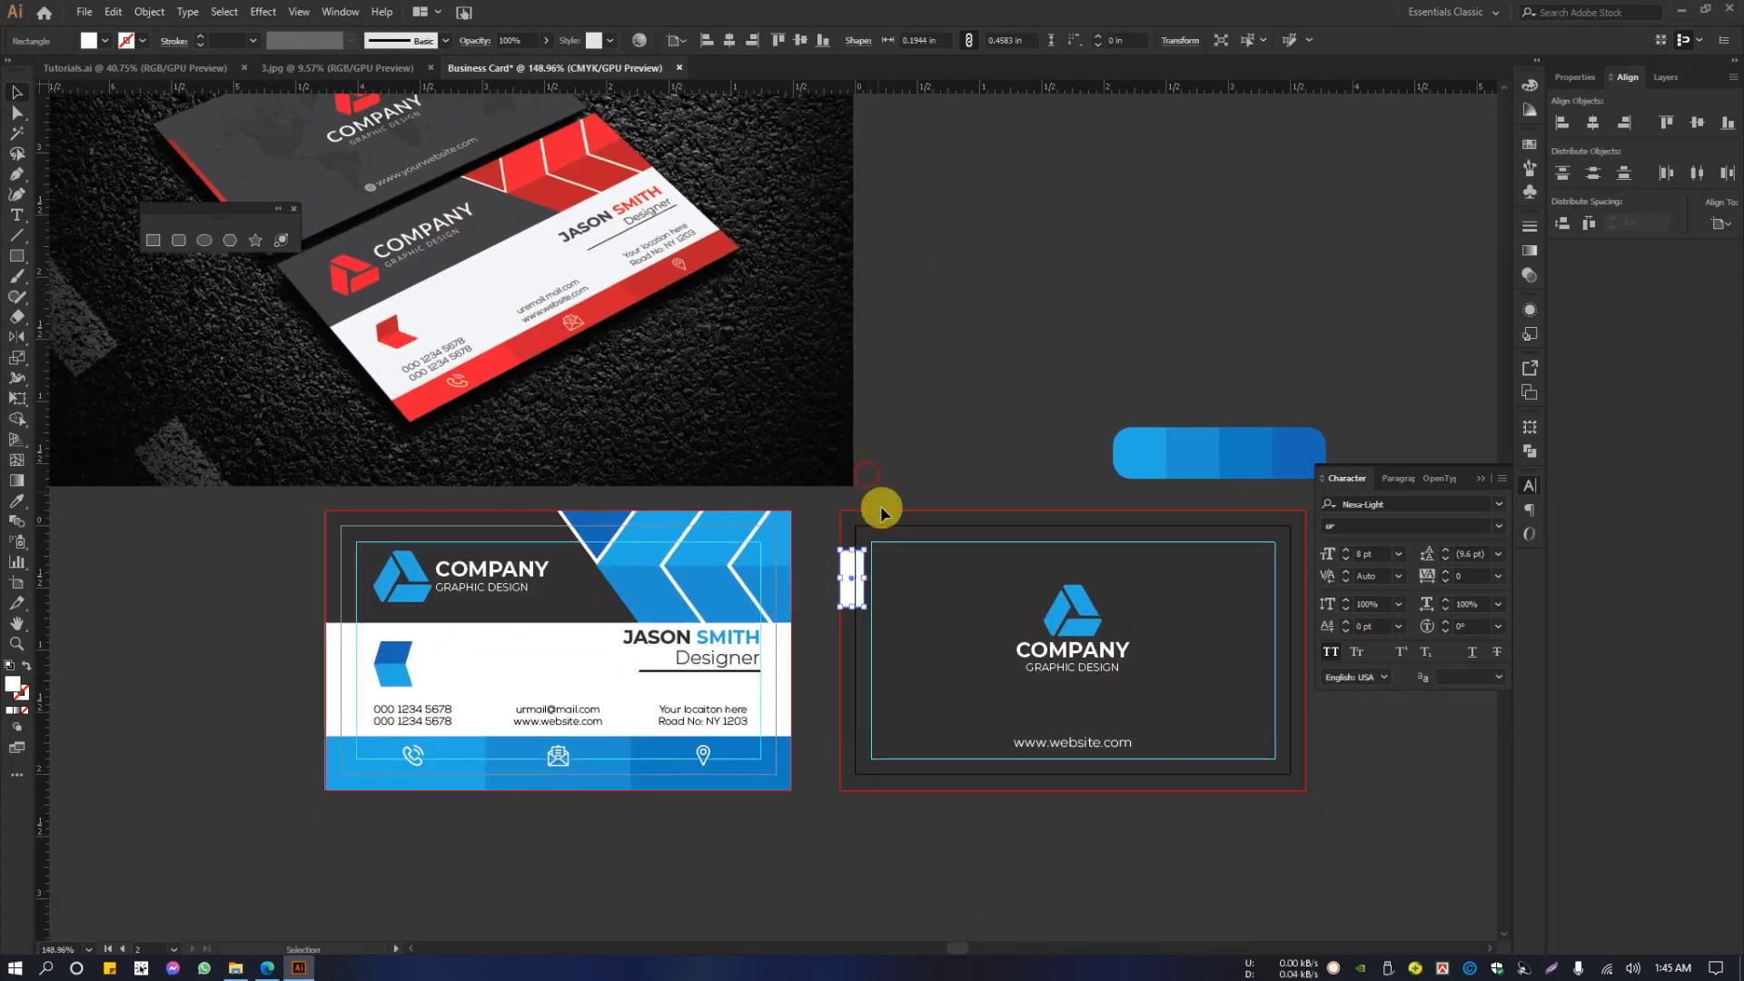
pyautogui.moveTo(843, 607)
pyautogui.mouseDown()
pyautogui.moveTo(906, 642)
pyautogui.moveTo(852, 603)
pyautogui.moveTo(854, 556)
pyautogui.moveTo(850, 617)
pyautogui.mouseUp()
pyautogui.click(885, 555)
# Stack duplicate rectangles directly below the first to form the strip pieces
pyautogui.scroll(5, 850, 604)
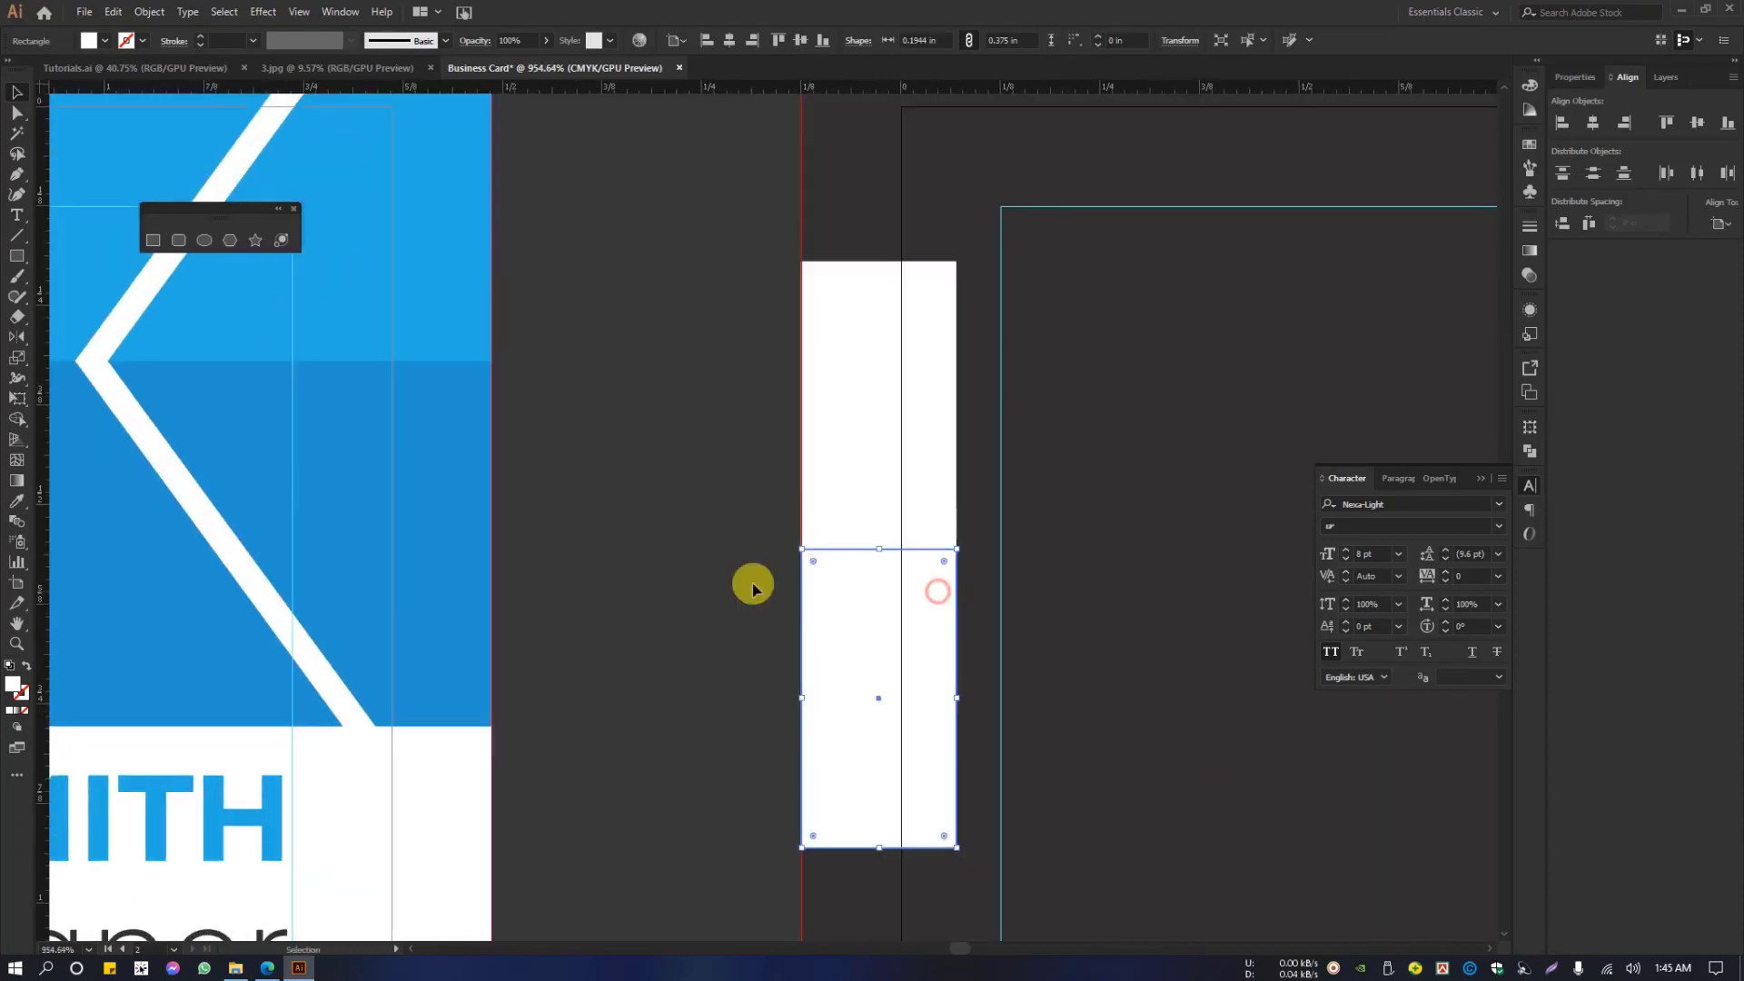
pyautogui.scroll(-3, 972, 615)
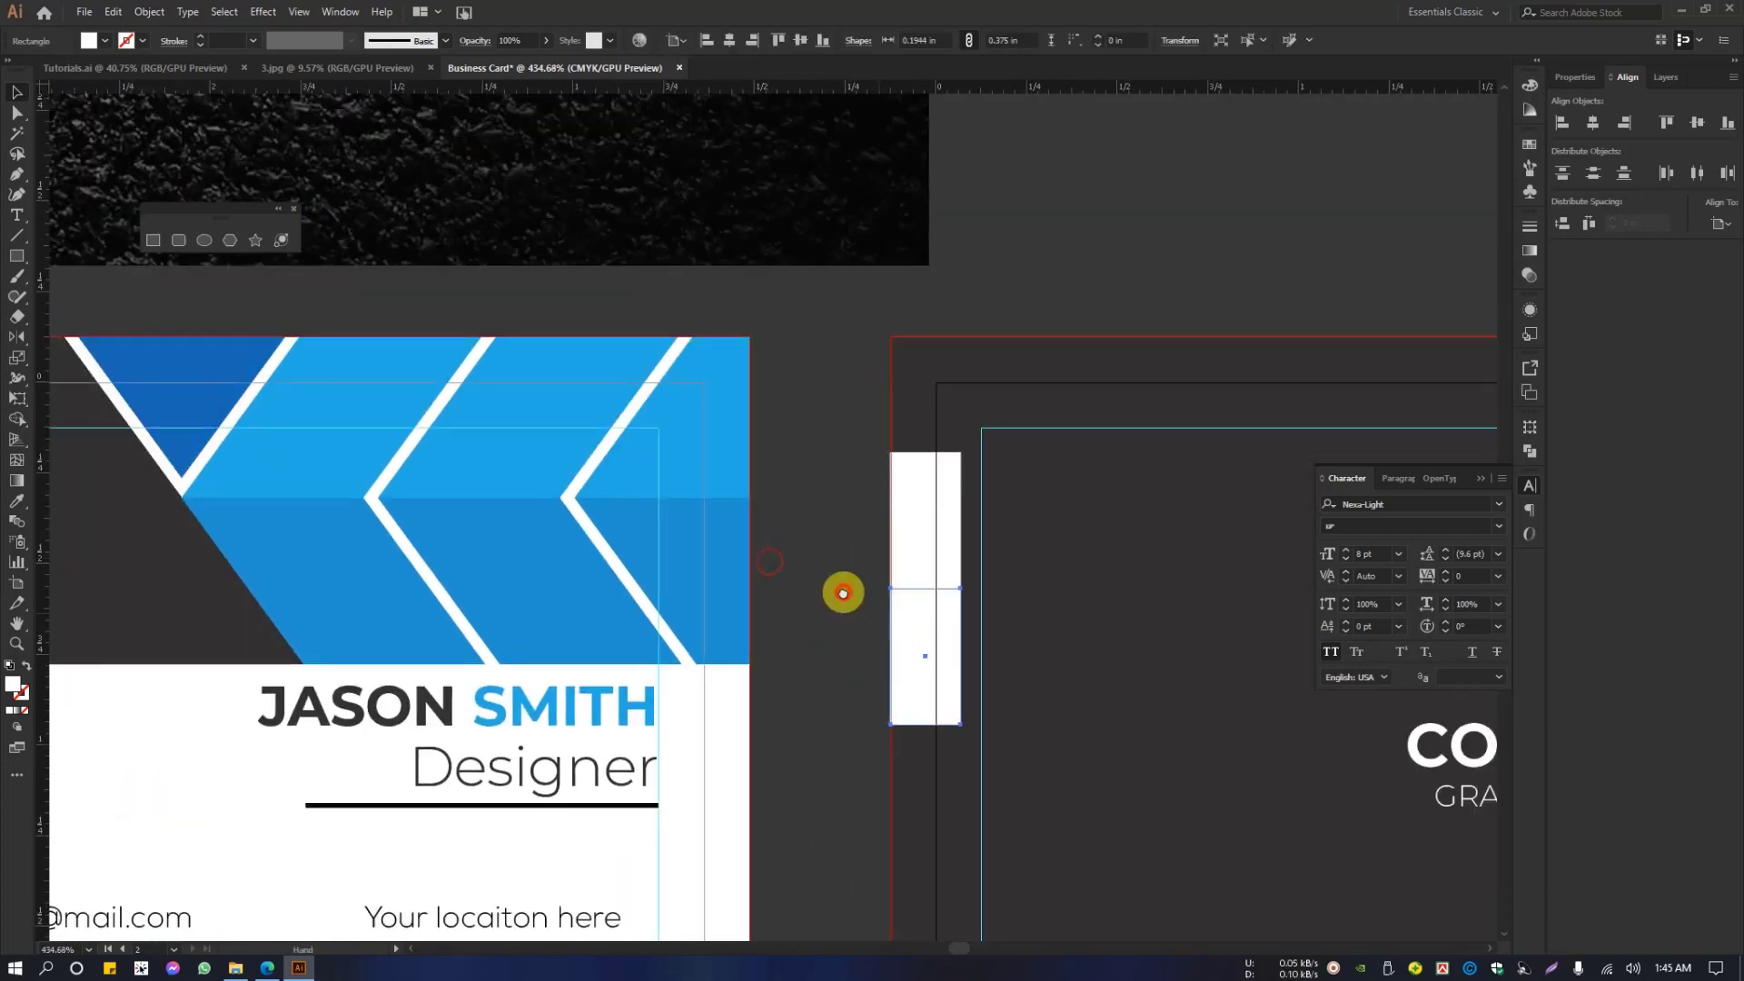
pyautogui.moveTo(843, 593); pyautogui.dragTo(660, 479)
pyautogui.moveTo(732, 527); pyautogui.dragTo(724, 654)
pyautogui.hotkey('ctrl', 'd')
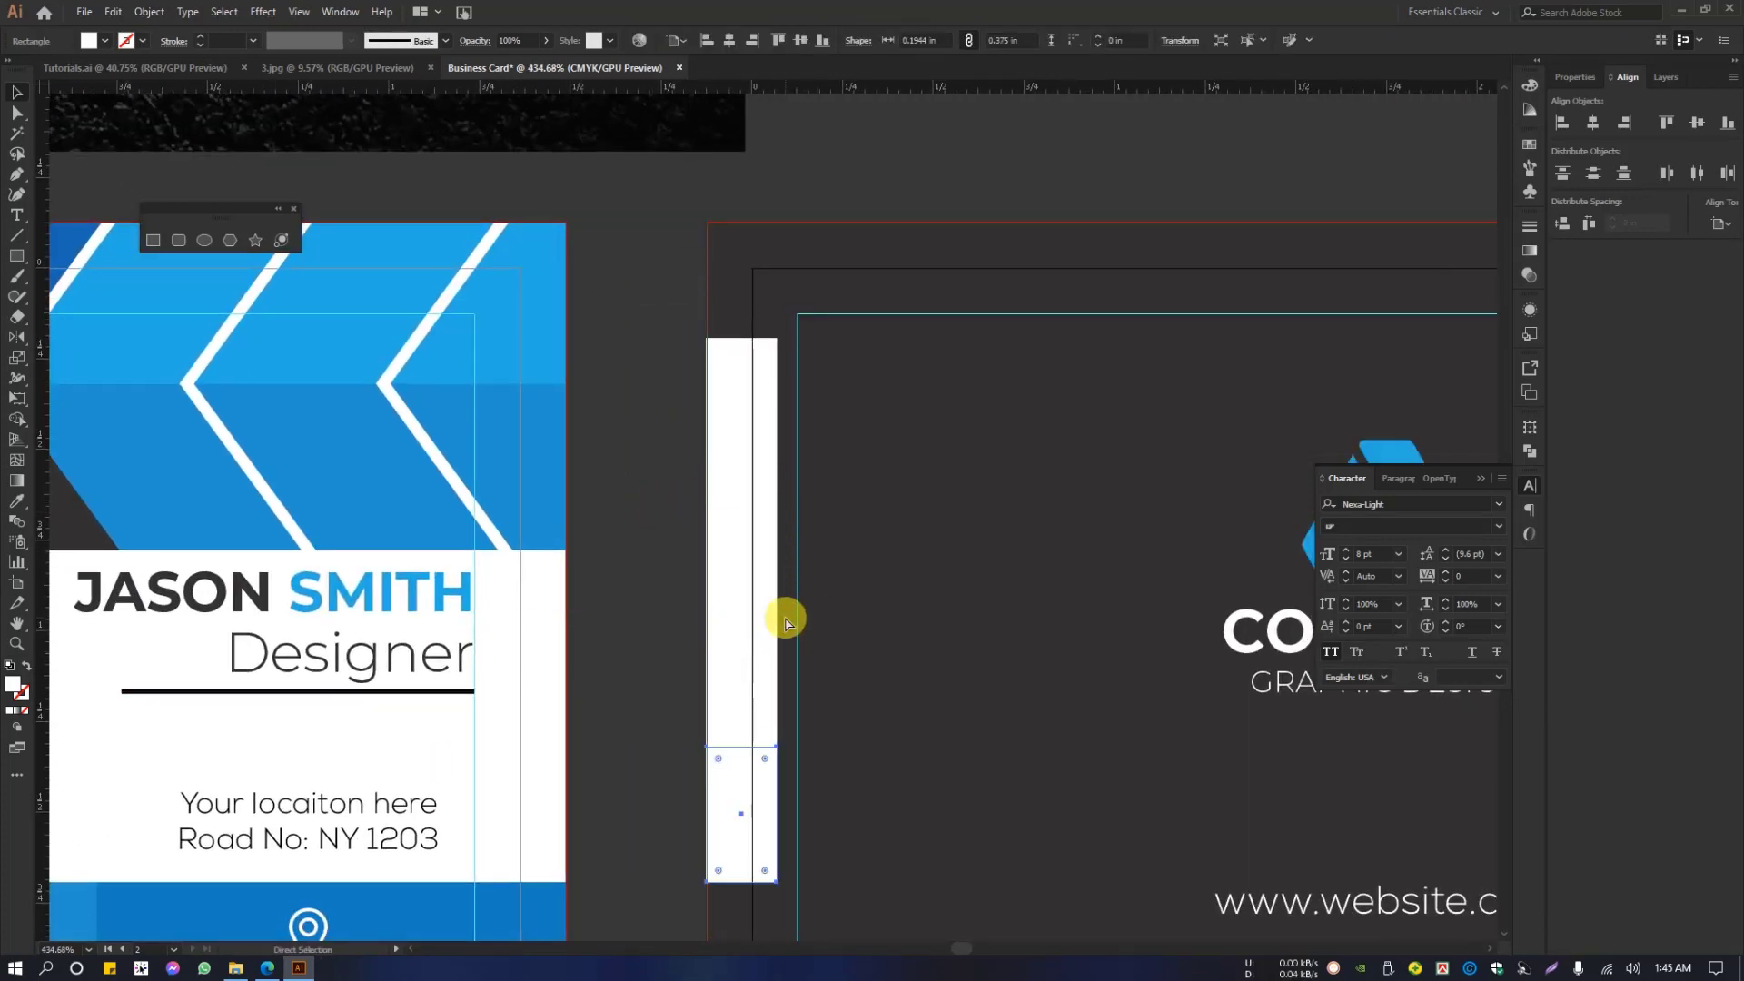
pyautogui.scroll(-3, 787, 622)
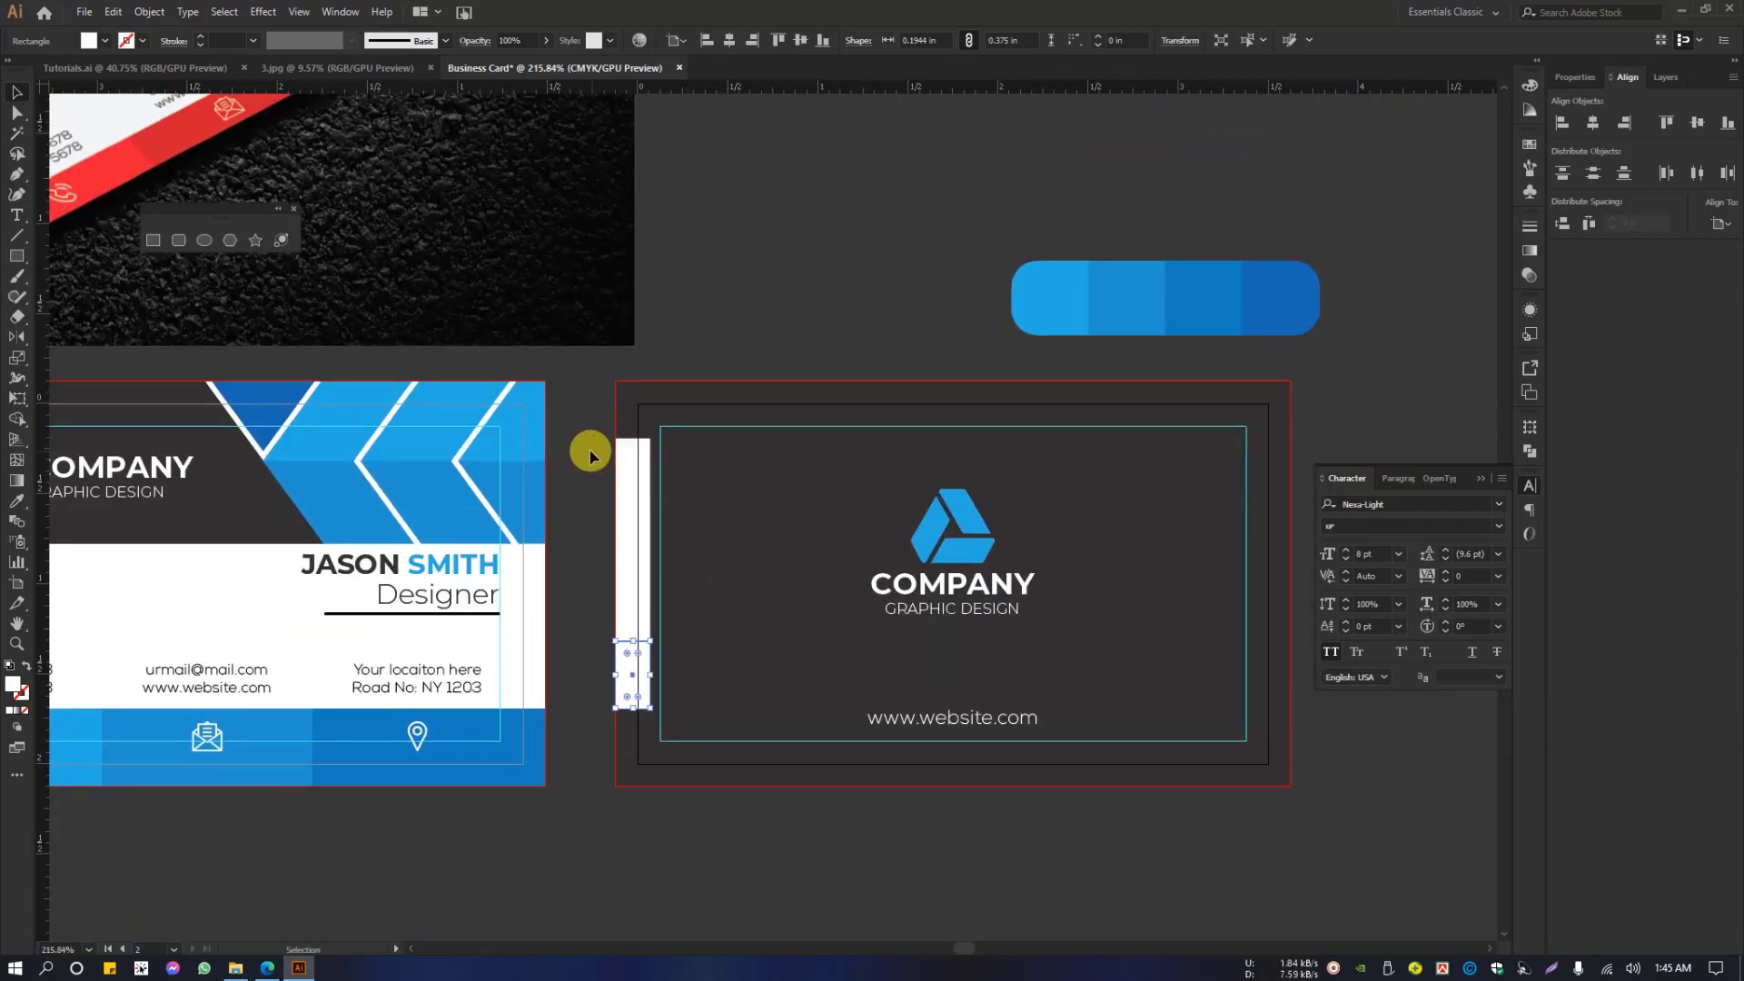
# Fill the four rectangles with the bar's four blues, lightest to darkest, using the Eyedropper
pyautogui.click(626, 468)
pyautogui.press('i')
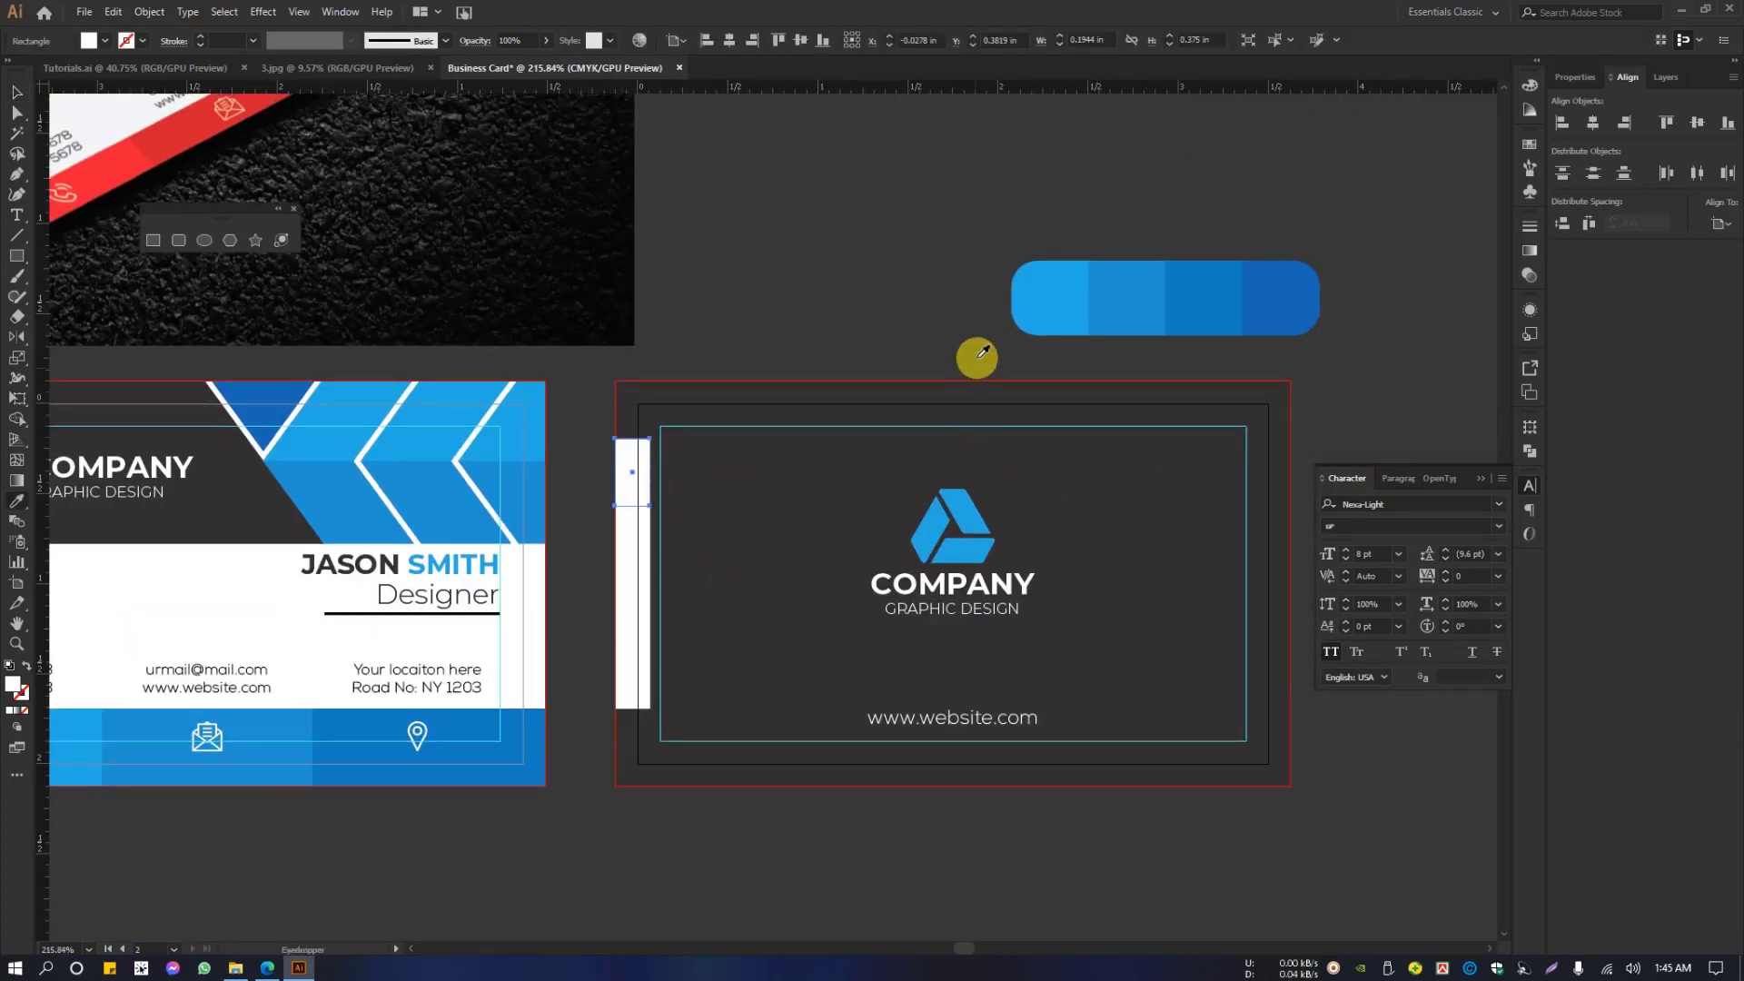
pyautogui.click(1054, 322)
pyautogui.press('v')
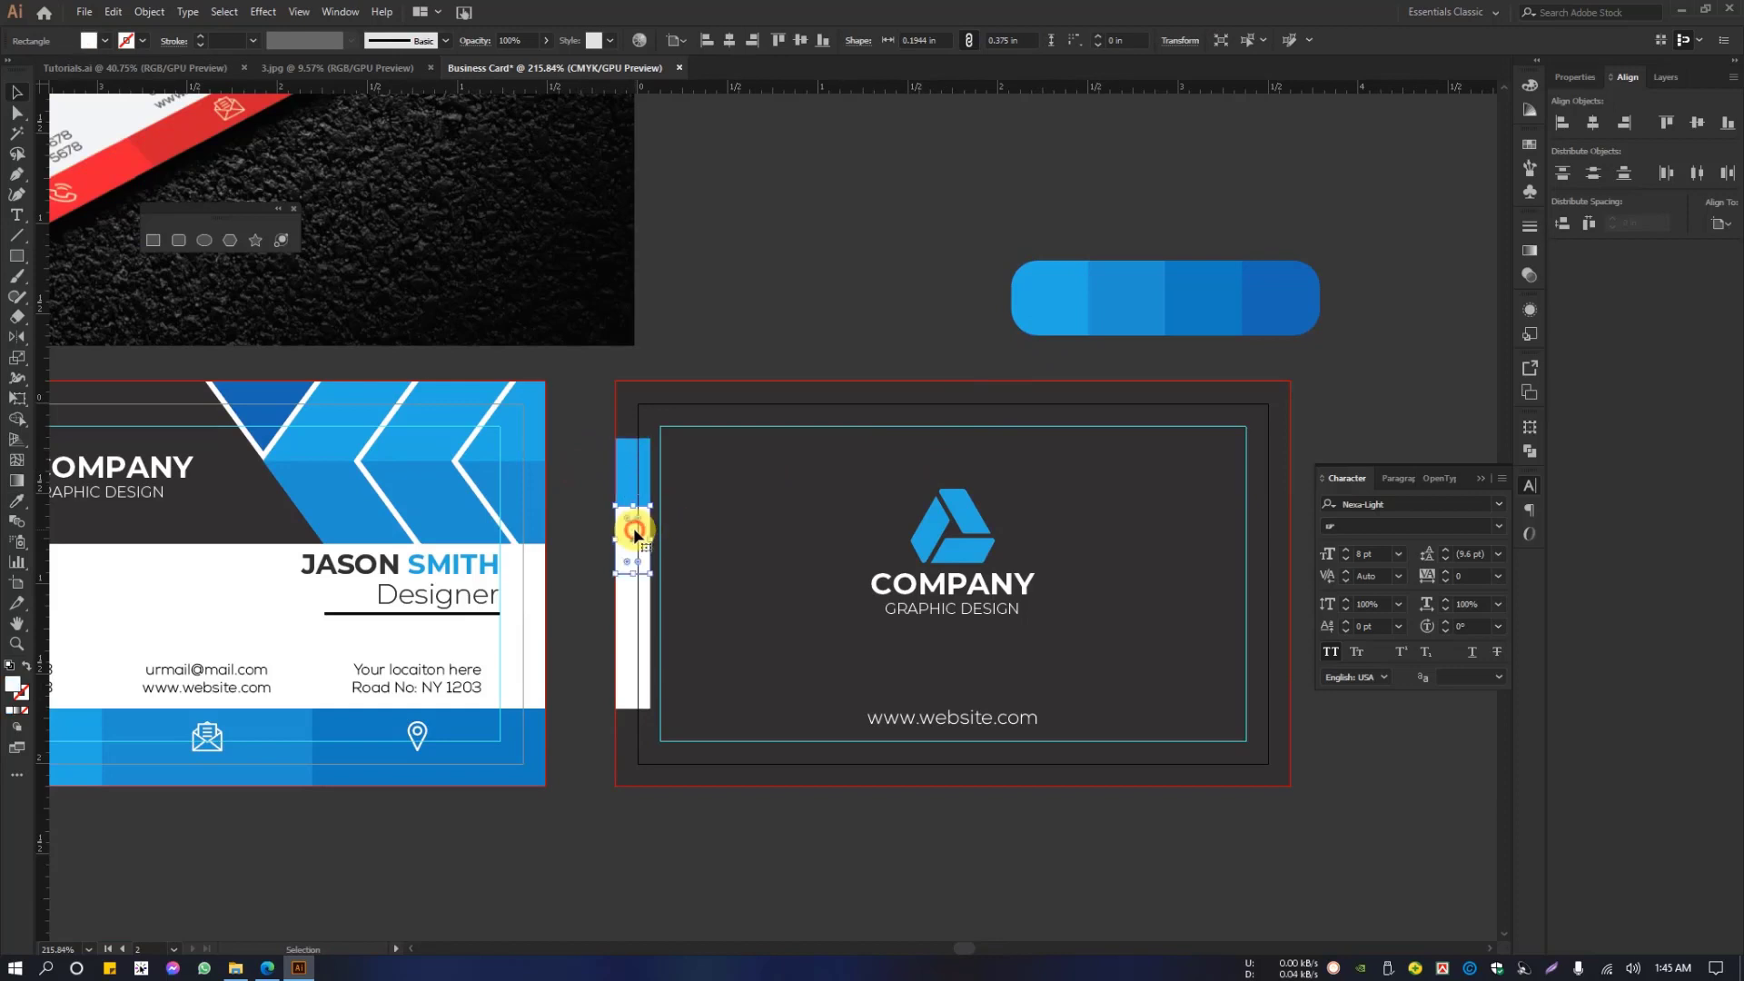
pyautogui.press('i')
pyautogui.click(1117, 304)
pyautogui.press('v')
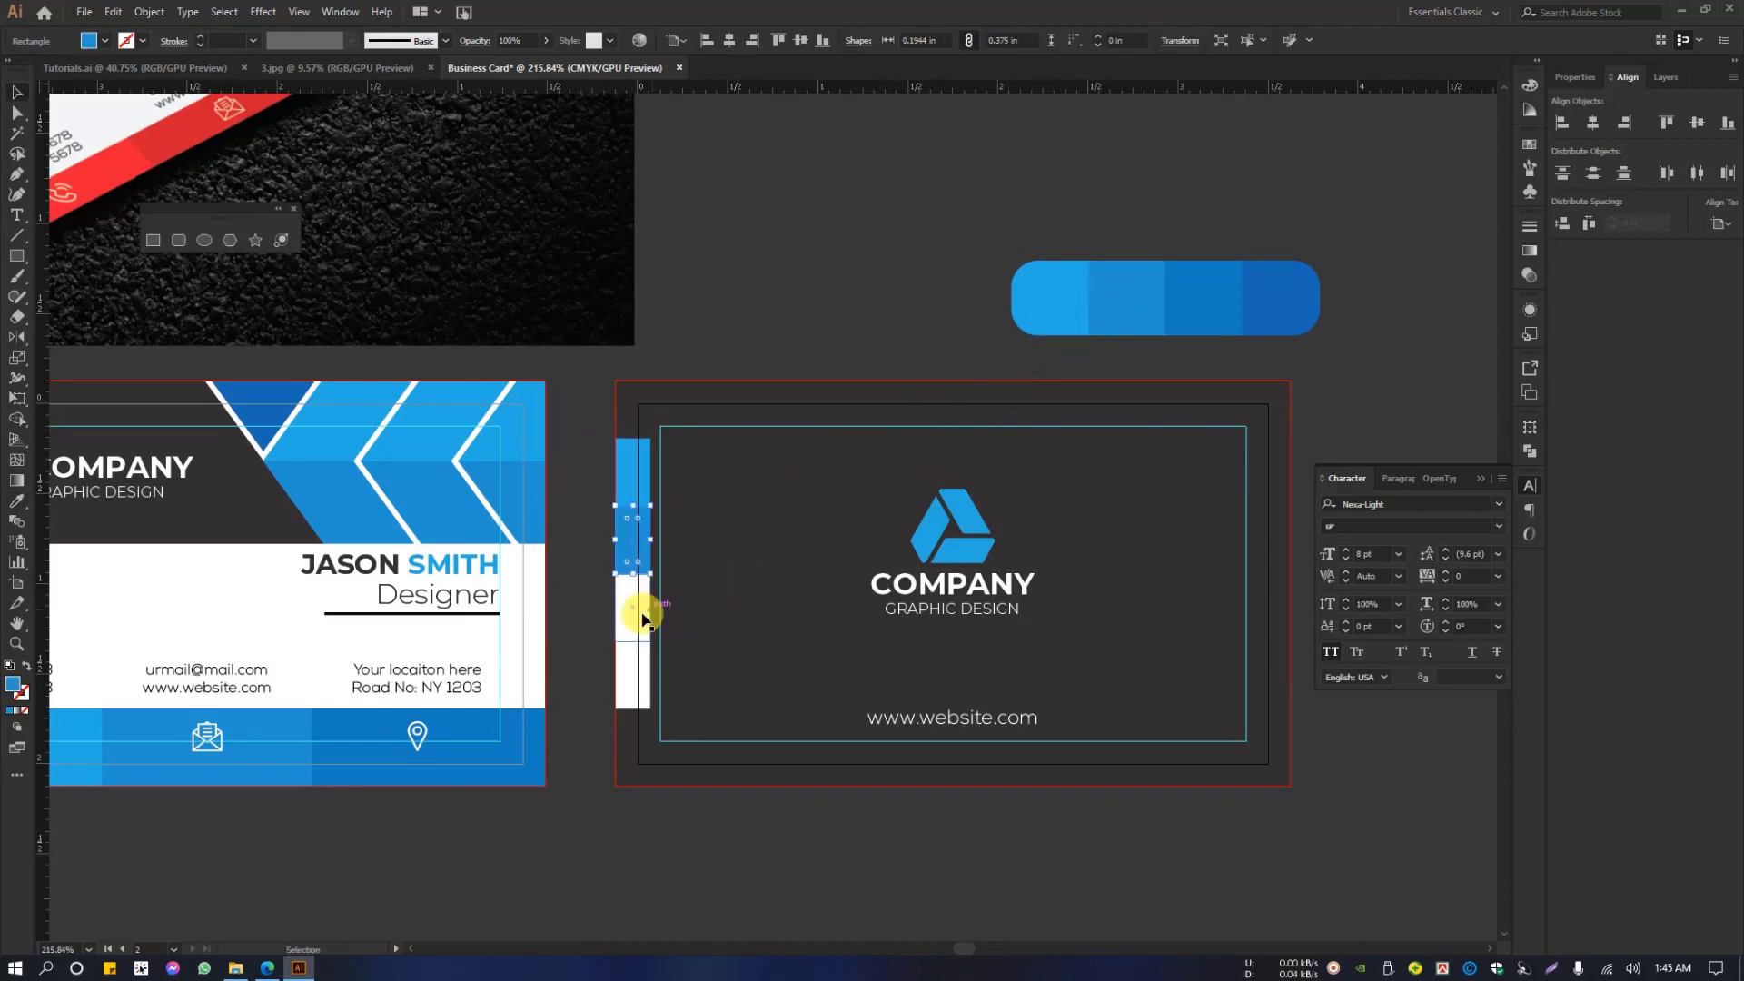
pyautogui.press('i')
pyautogui.click(1181, 300)
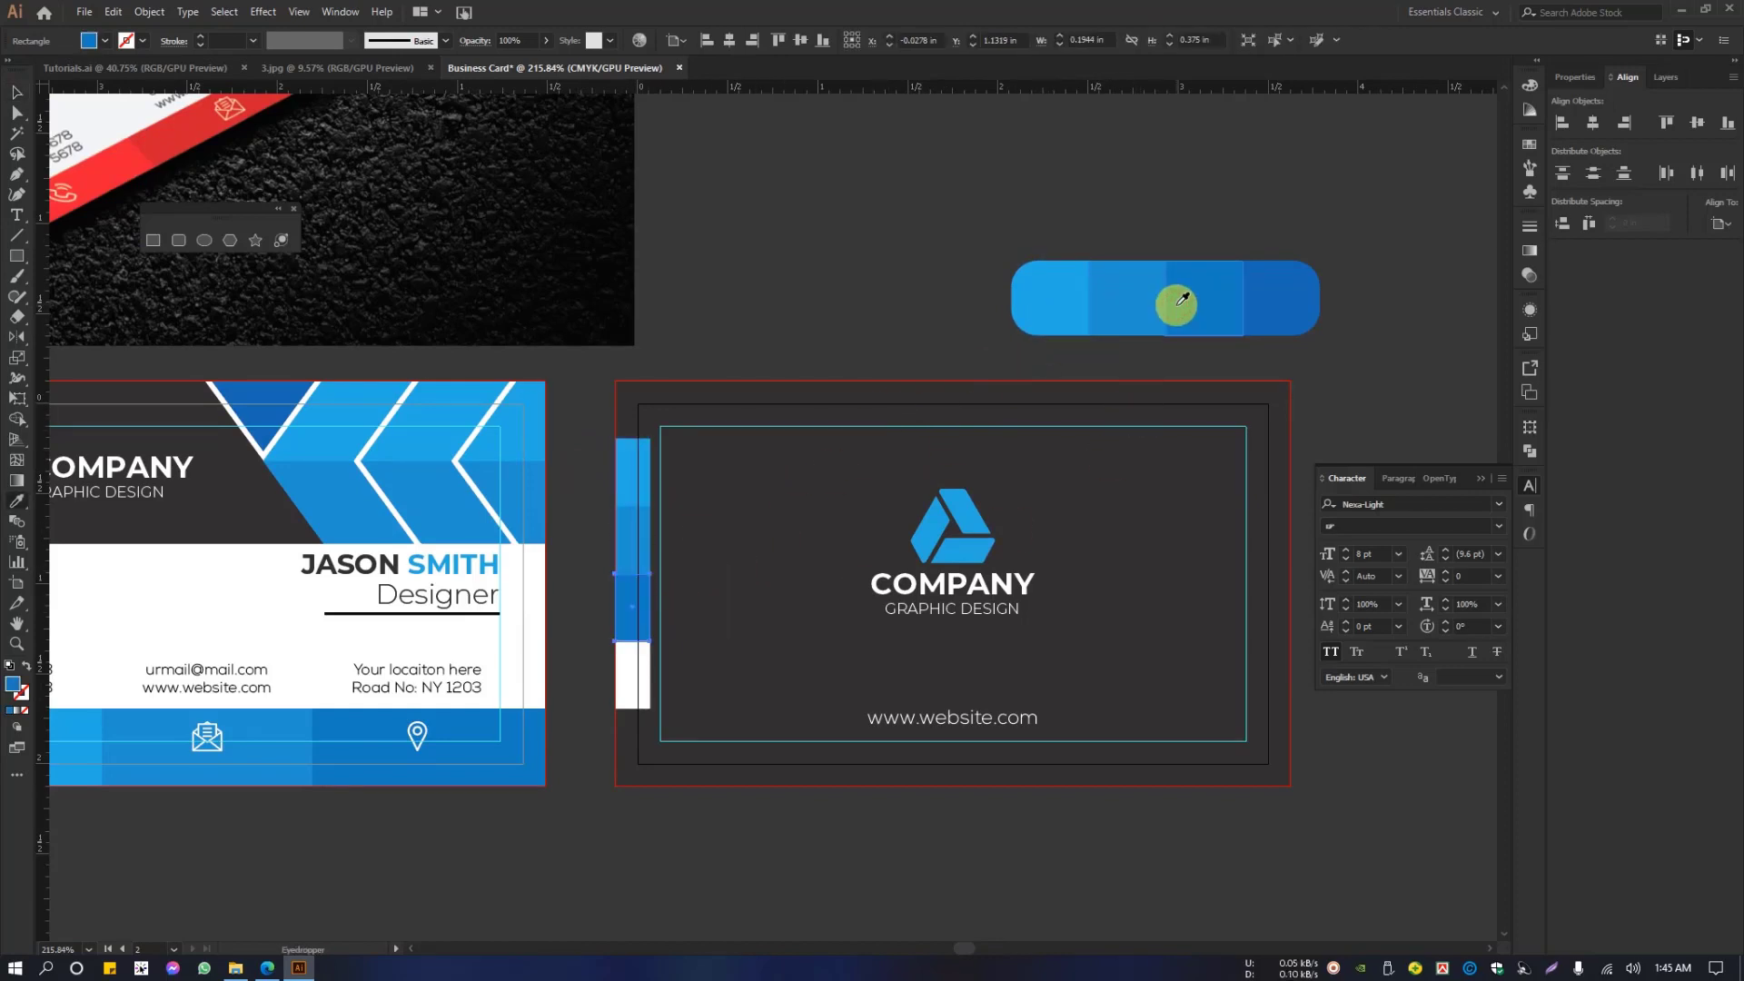
pyautogui.press('v')
pyautogui.press('i')
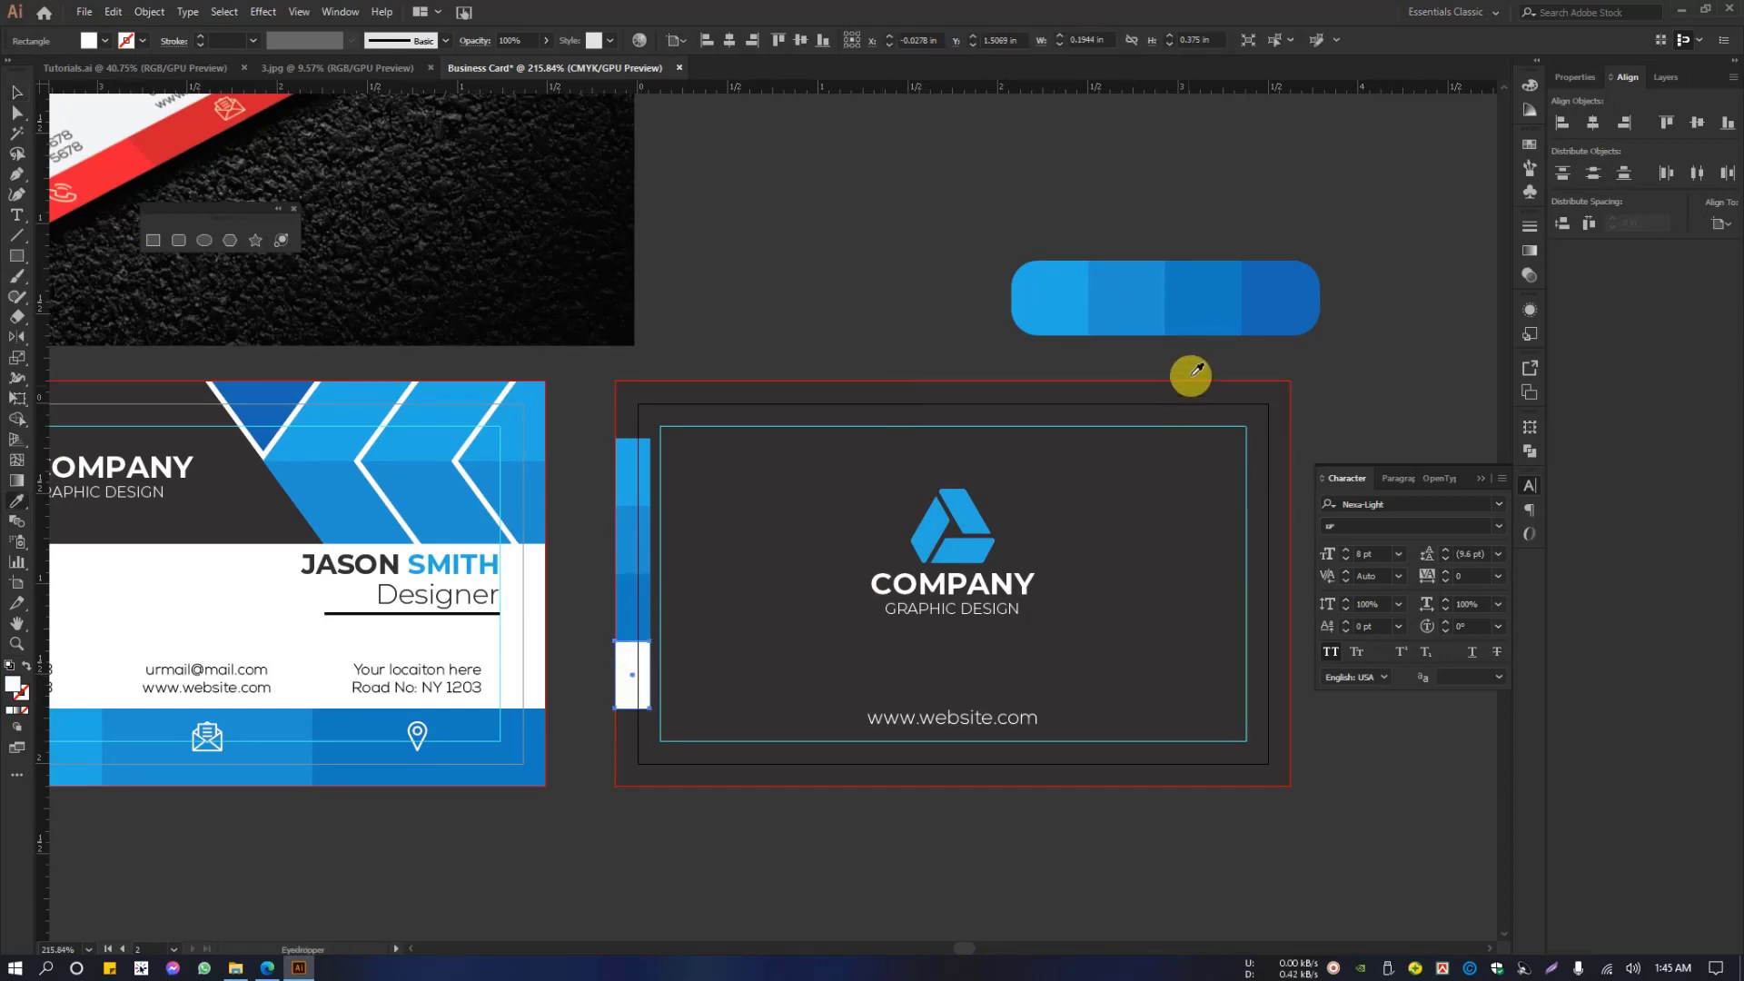
pyautogui.click(1304, 291)
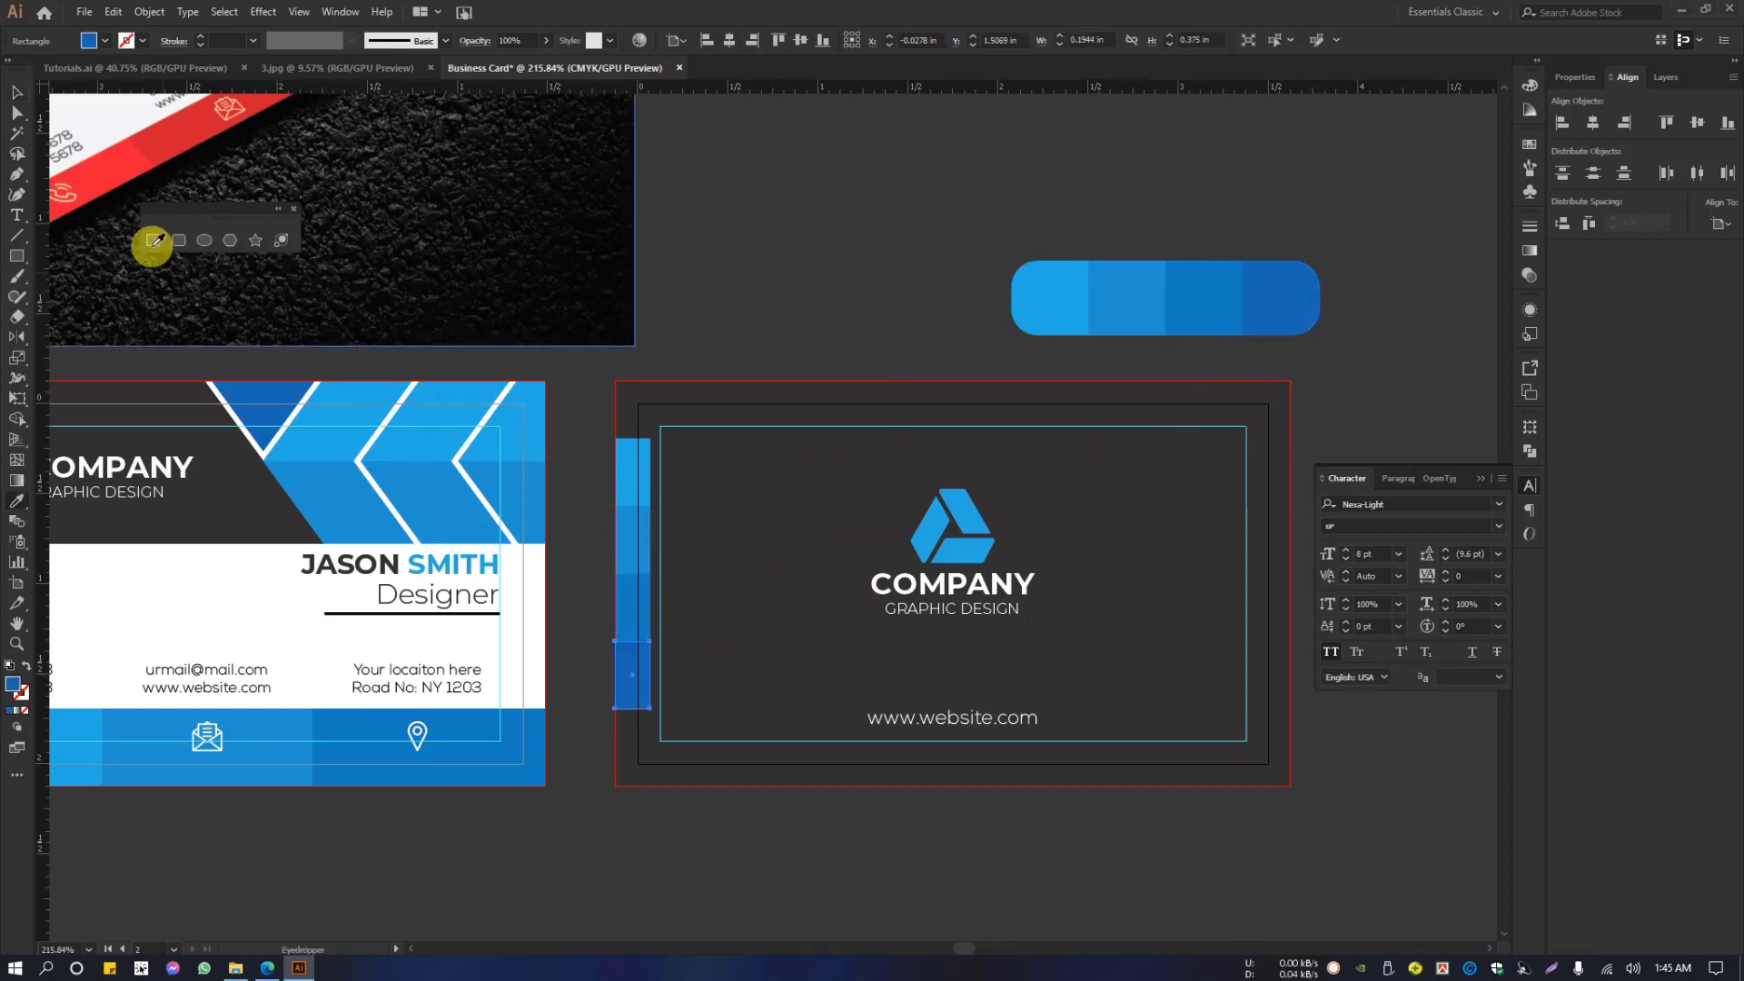
# Group the four strip pieces and centre the strip vertically relative to the artboard
pyautogui.click(791, 281)
pyautogui.click(634, 474)
pyautogui.keyDown('shift'); pyautogui.click(630, 541); pyautogui.keyUp('shift')
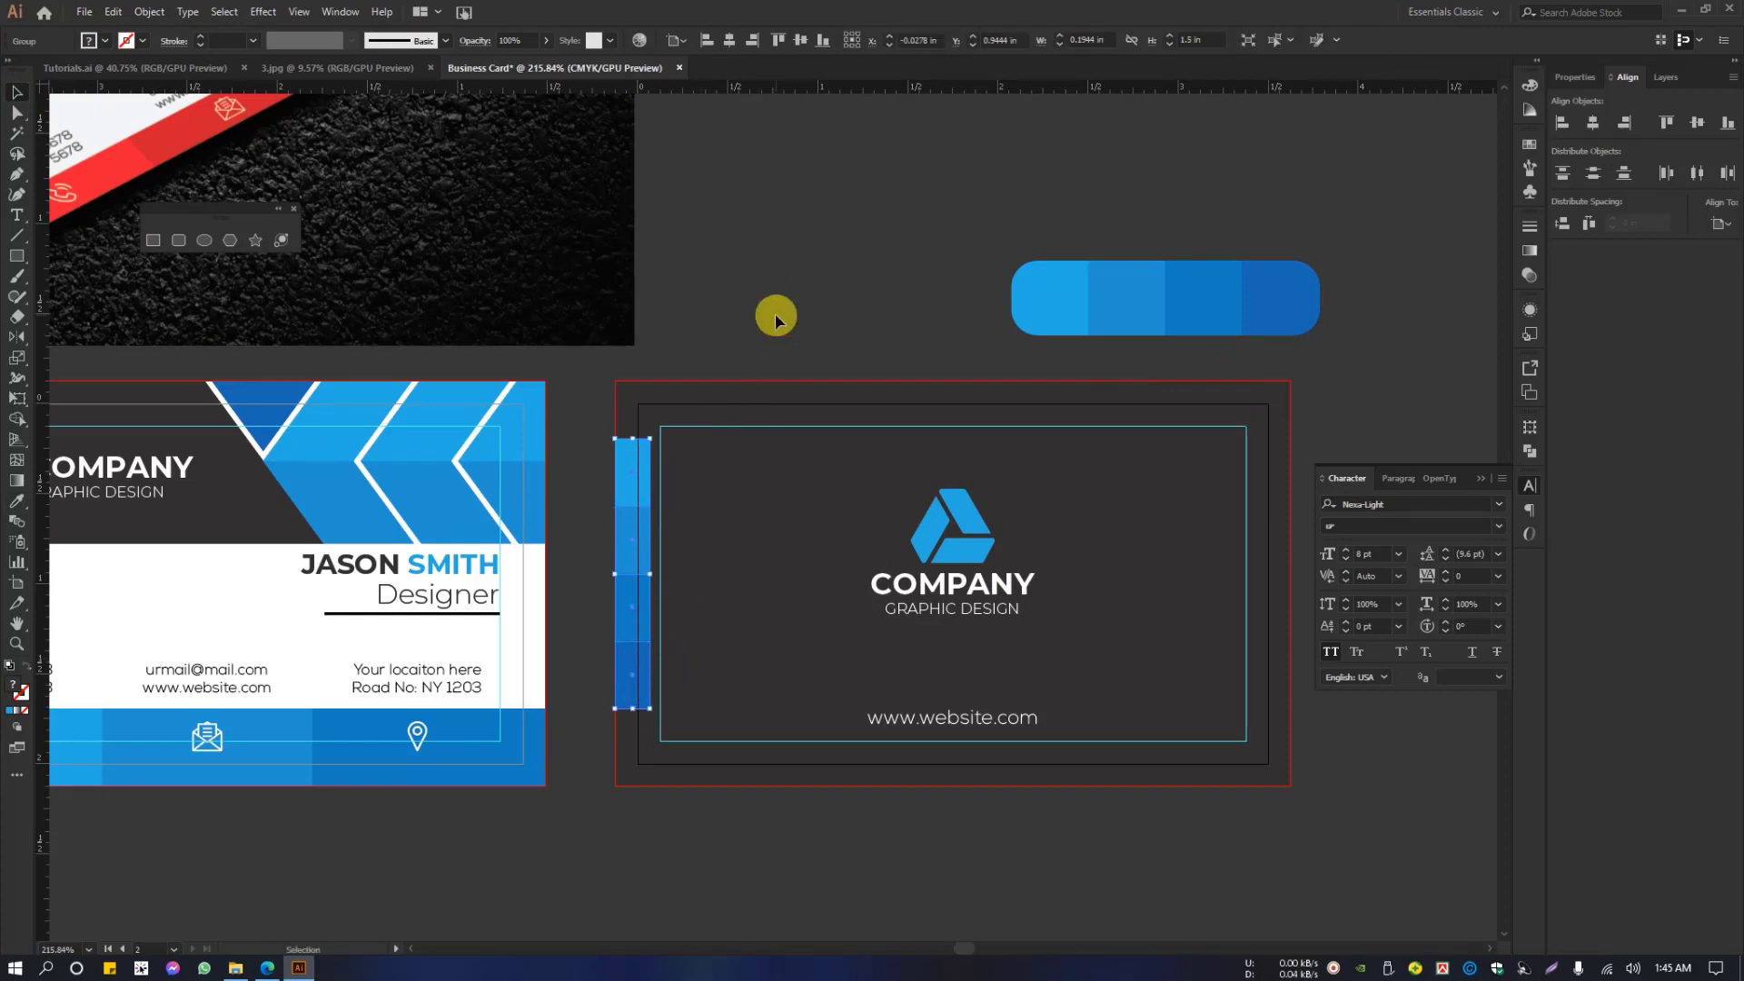
pyautogui.press('v')
pyautogui.click(634, 489)
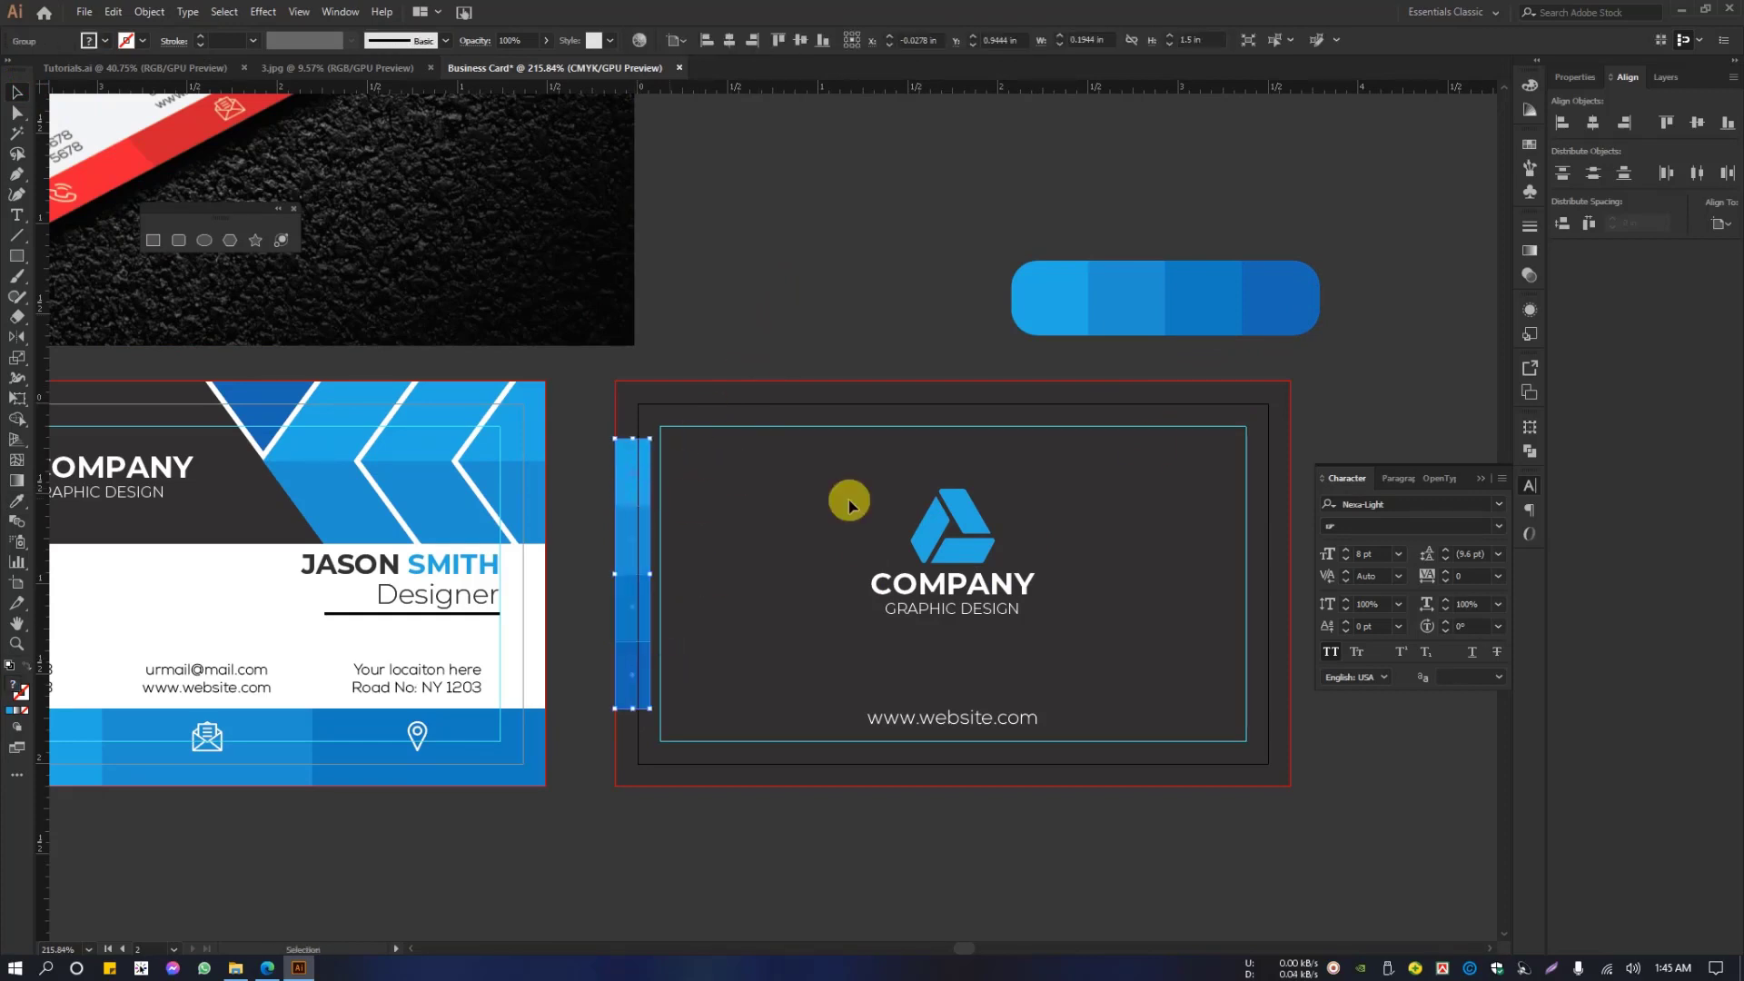
pyautogui.click(1719, 224)
pyautogui.click(1696, 124)
pyautogui.click(834, 313)
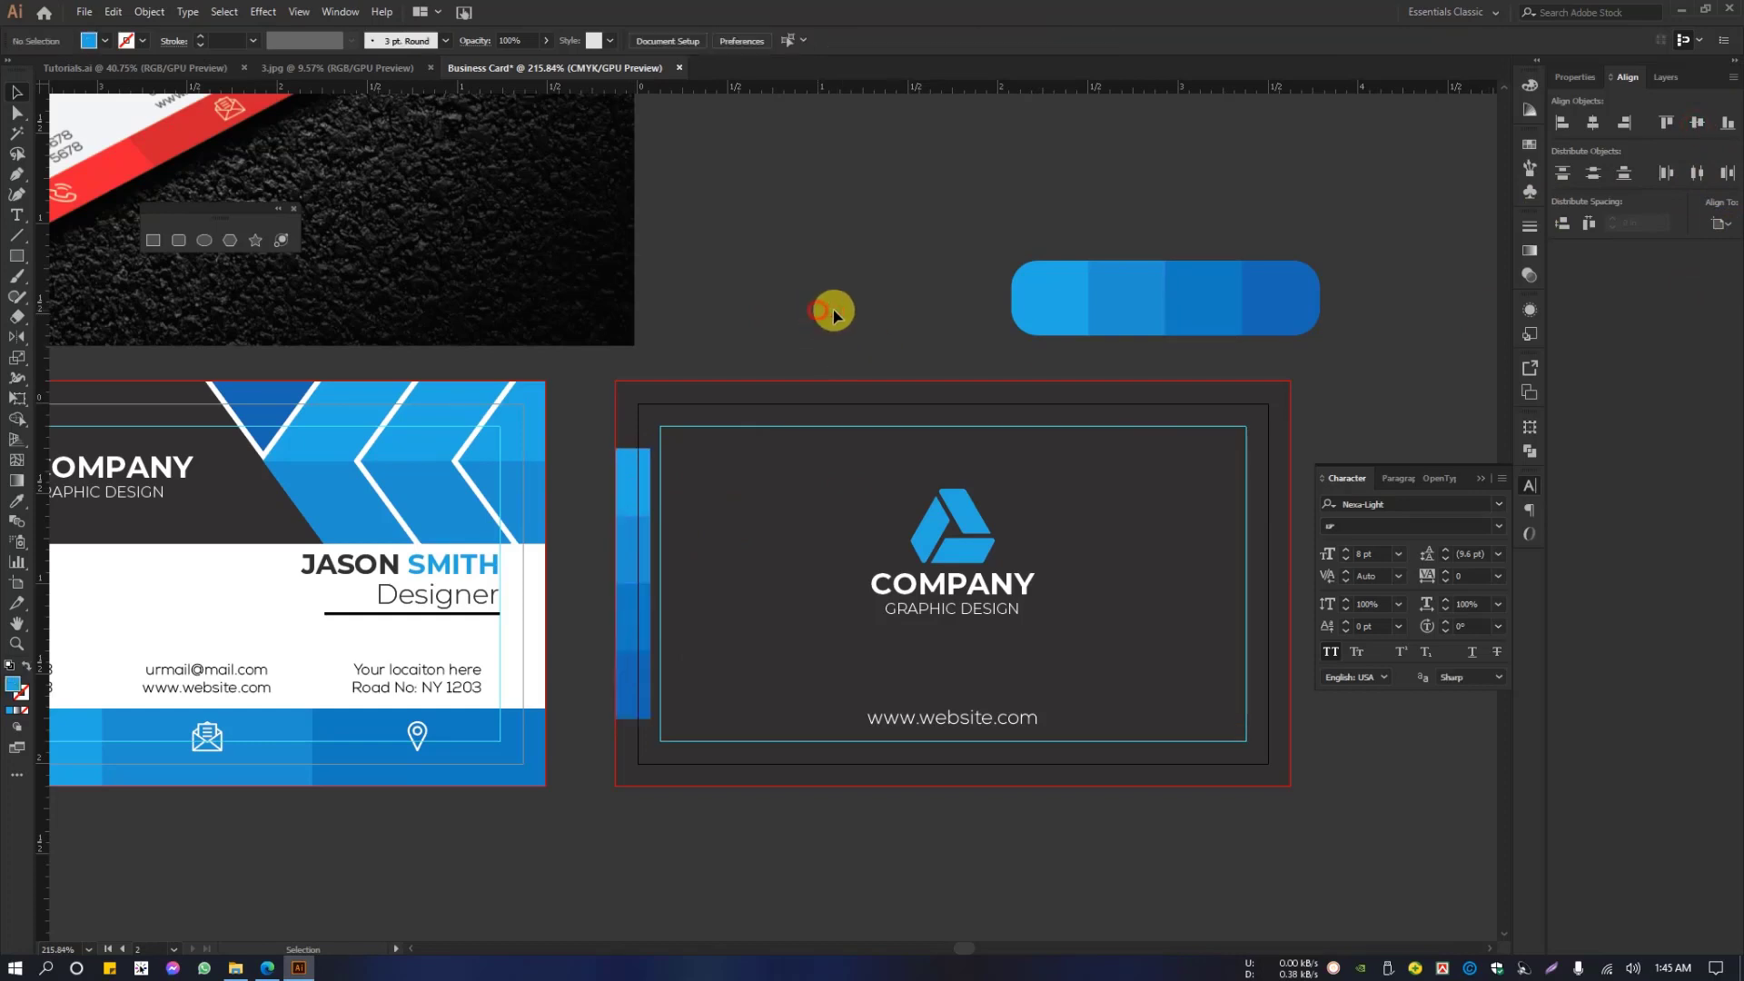
# Place a copy of the blue strip flush against the card's right edge
pyautogui.click(631, 493)
pyautogui.moveTo(625, 496); pyautogui.dragTo(1254, 537)
pyautogui.click(1624, 122)
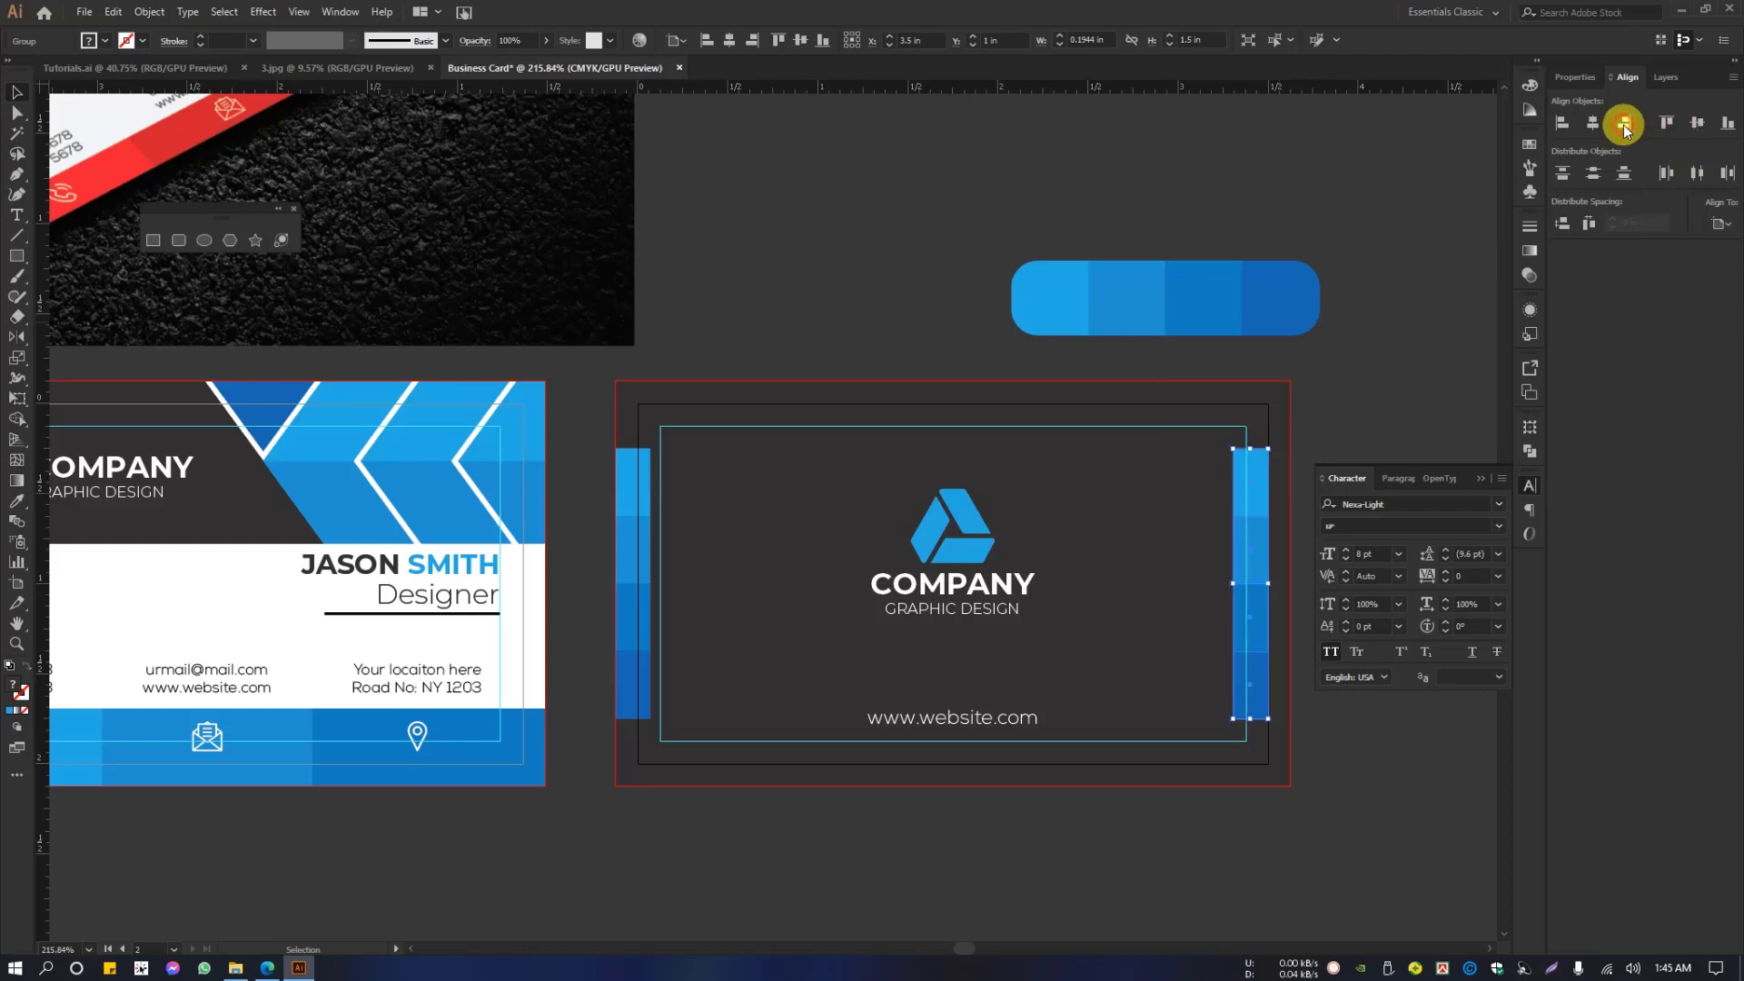
pyautogui.click(1308, 491)
pyautogui.moveTo(1335, 564); pyautogui.dragTo(986, 346)
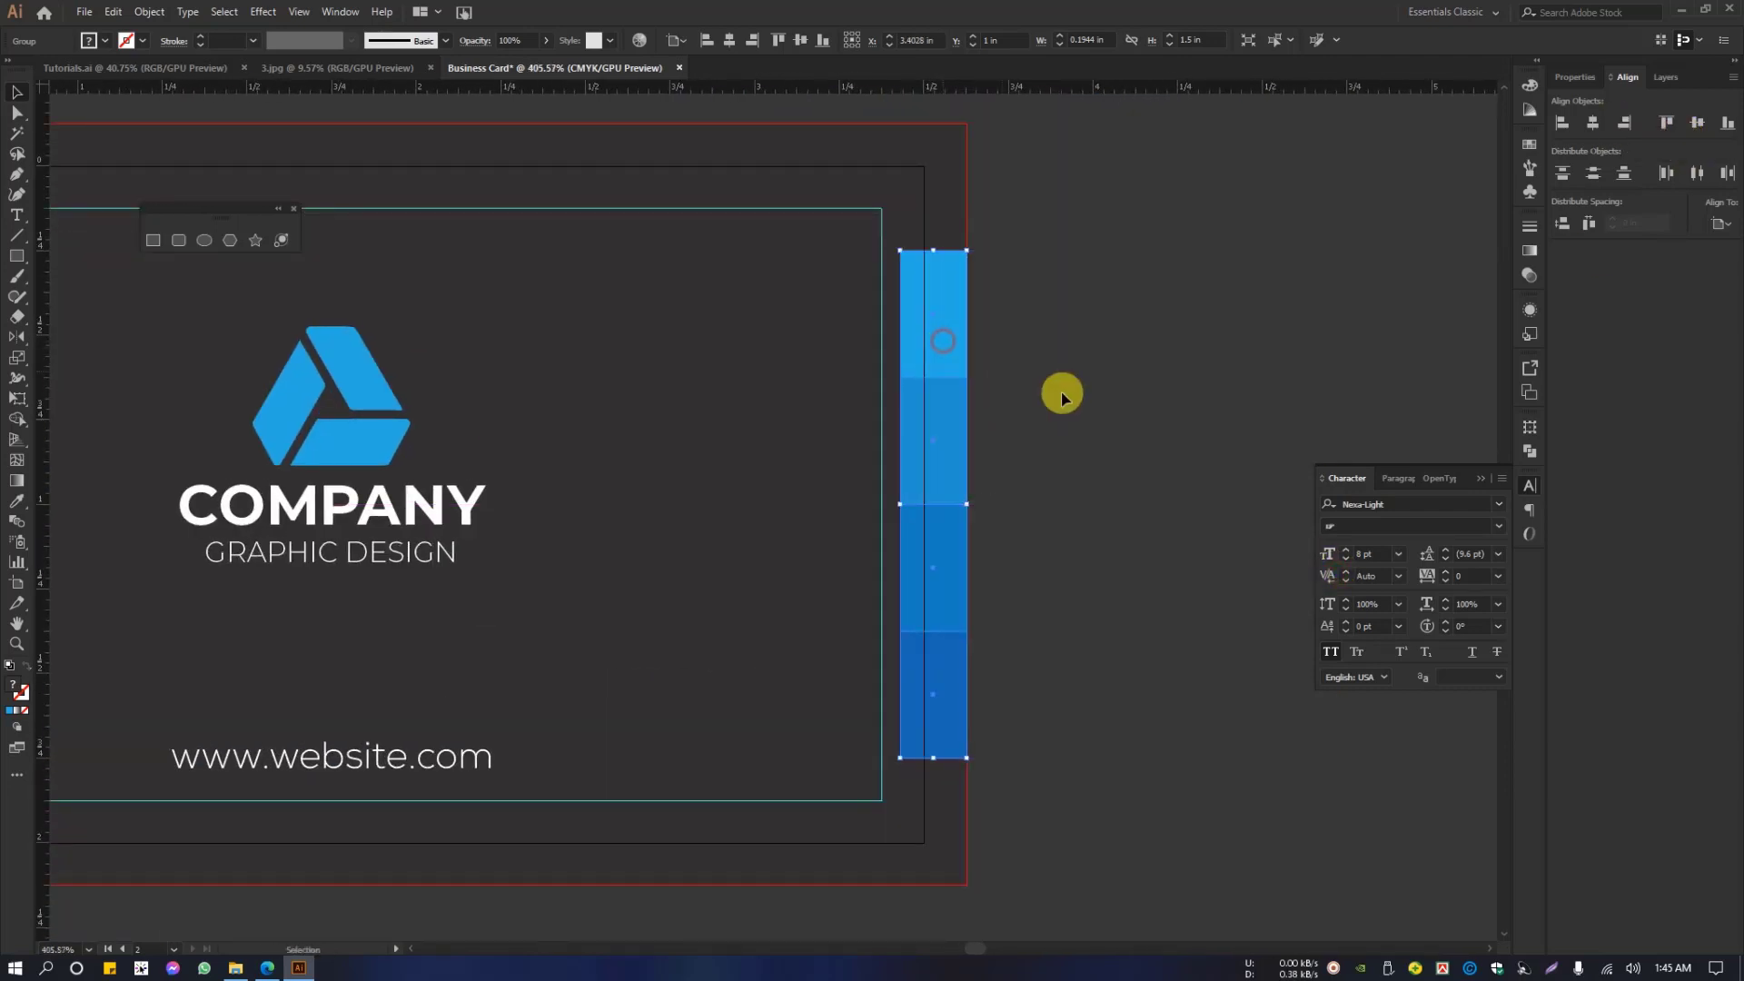
pyautogui.scroll(-8, 1159, 417)
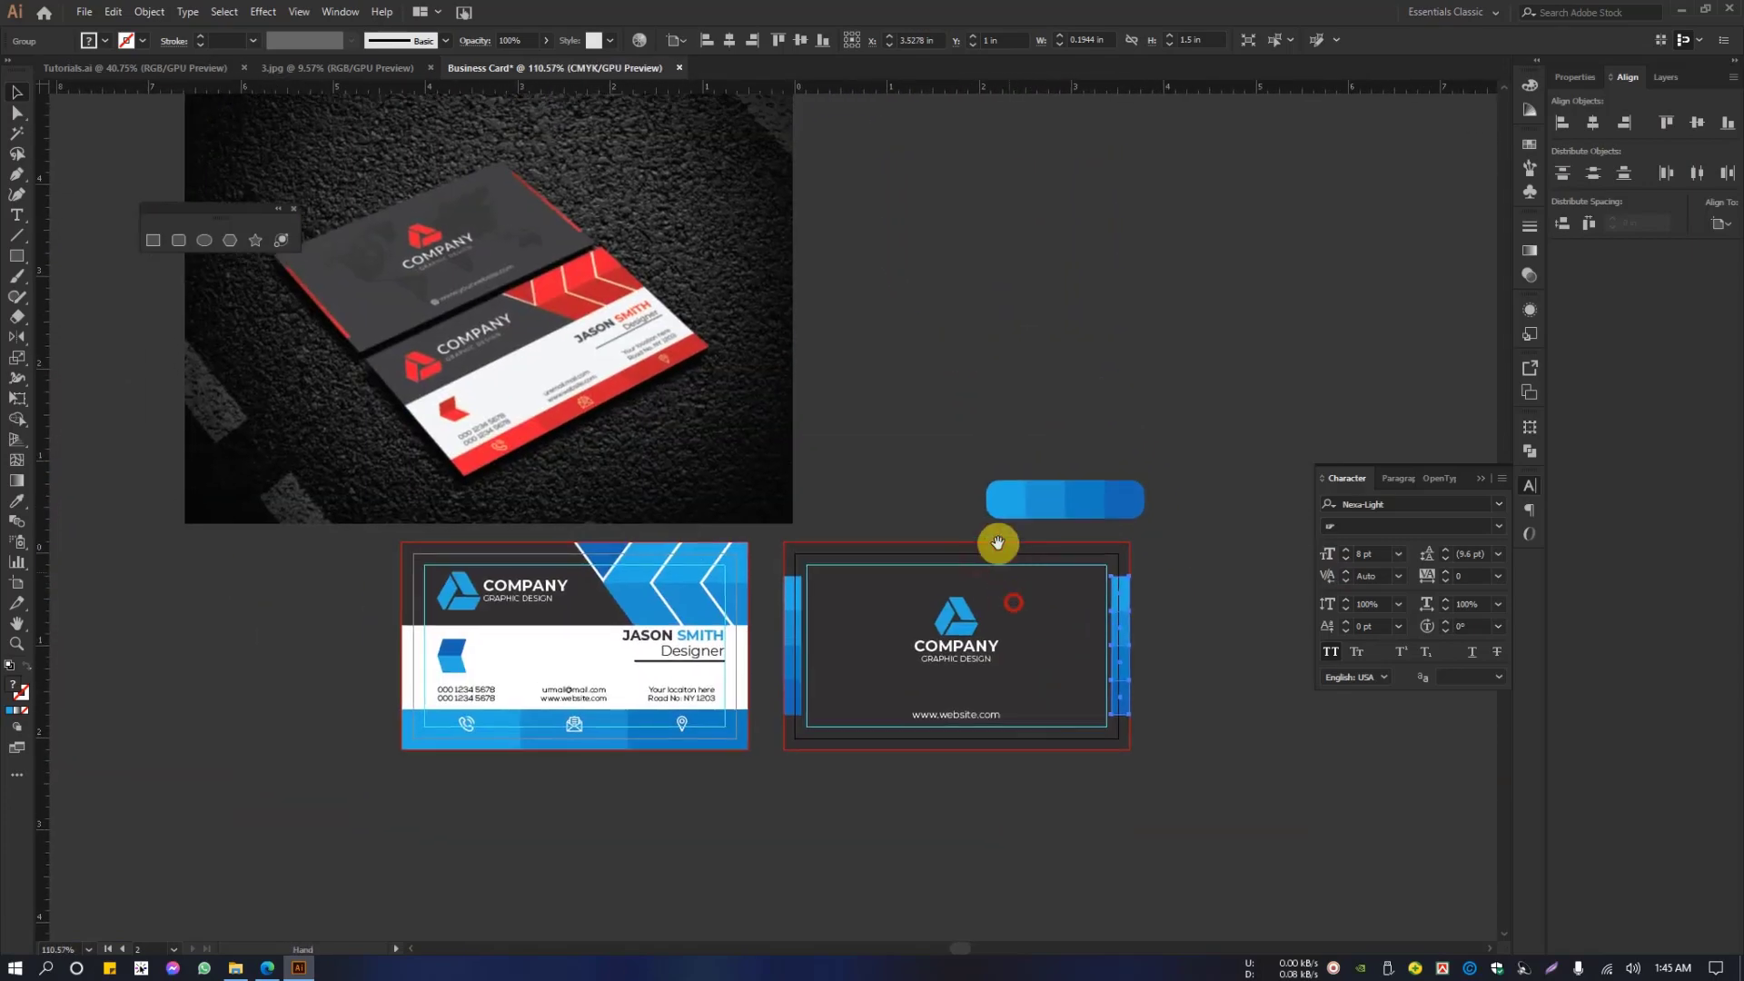
pyautogui.scroll(3, 474, 268)
pyautogui.scroll(-3, 938, 331)
pyautogui.scroll(4, 935, 510)
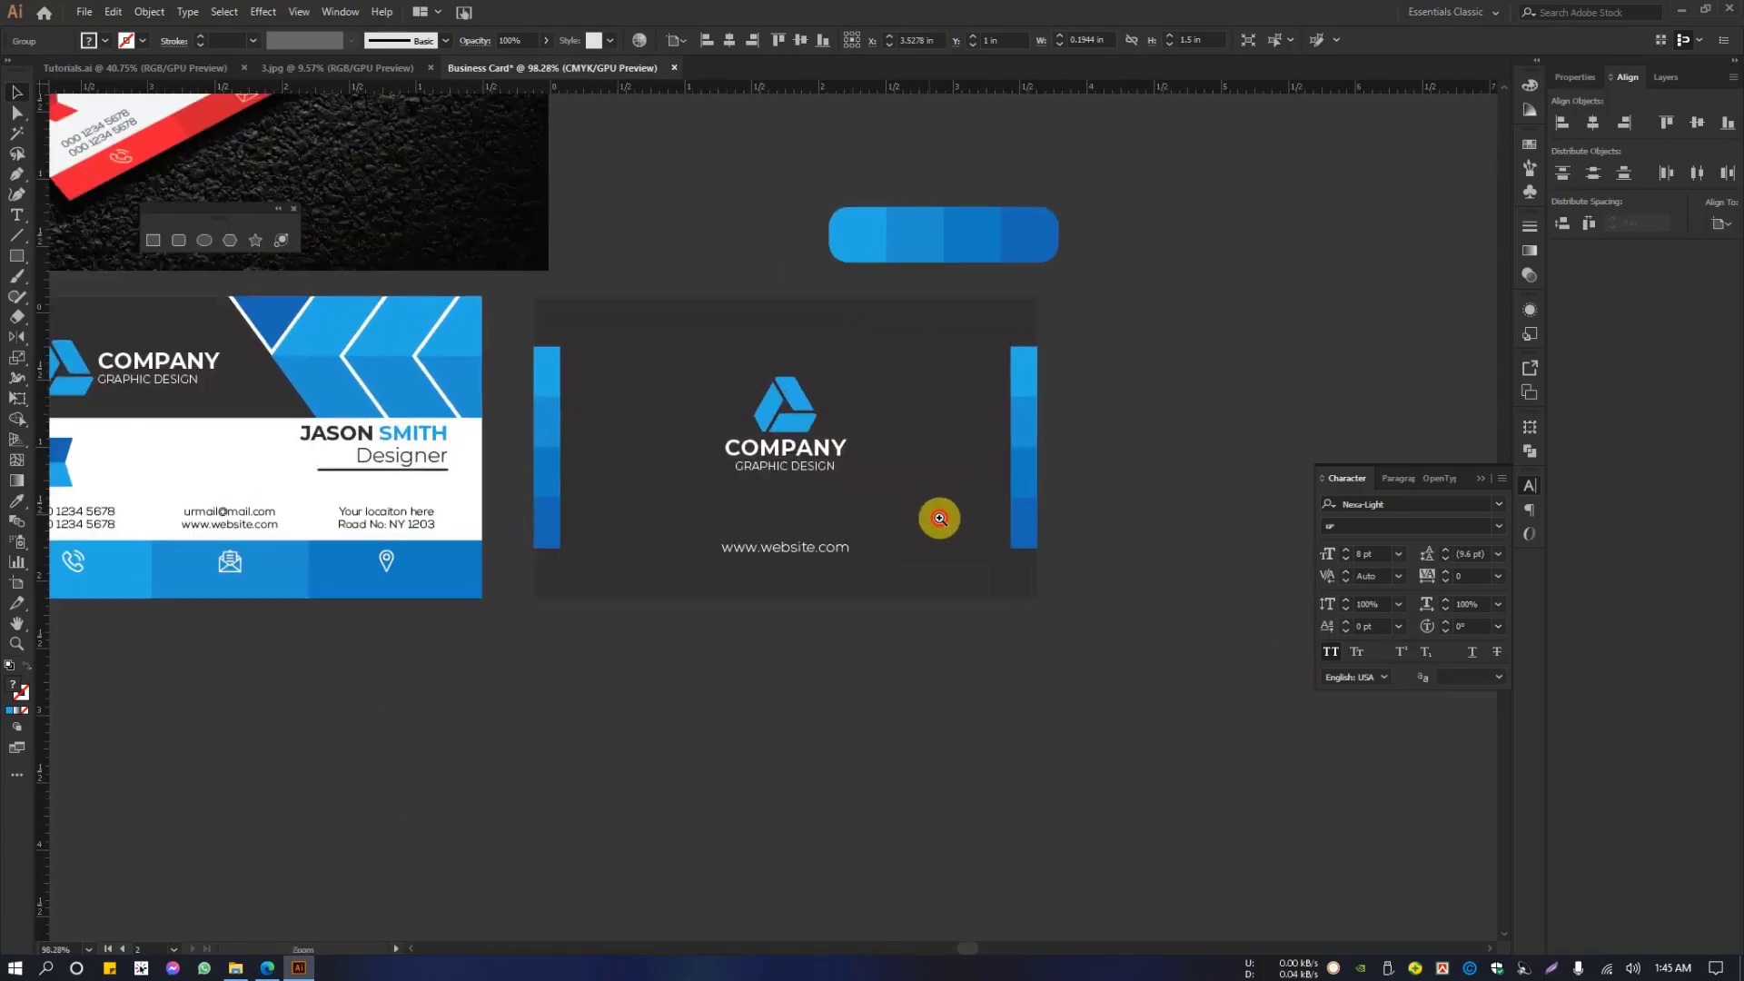
pyautogui.scroll(1, 910, 482)
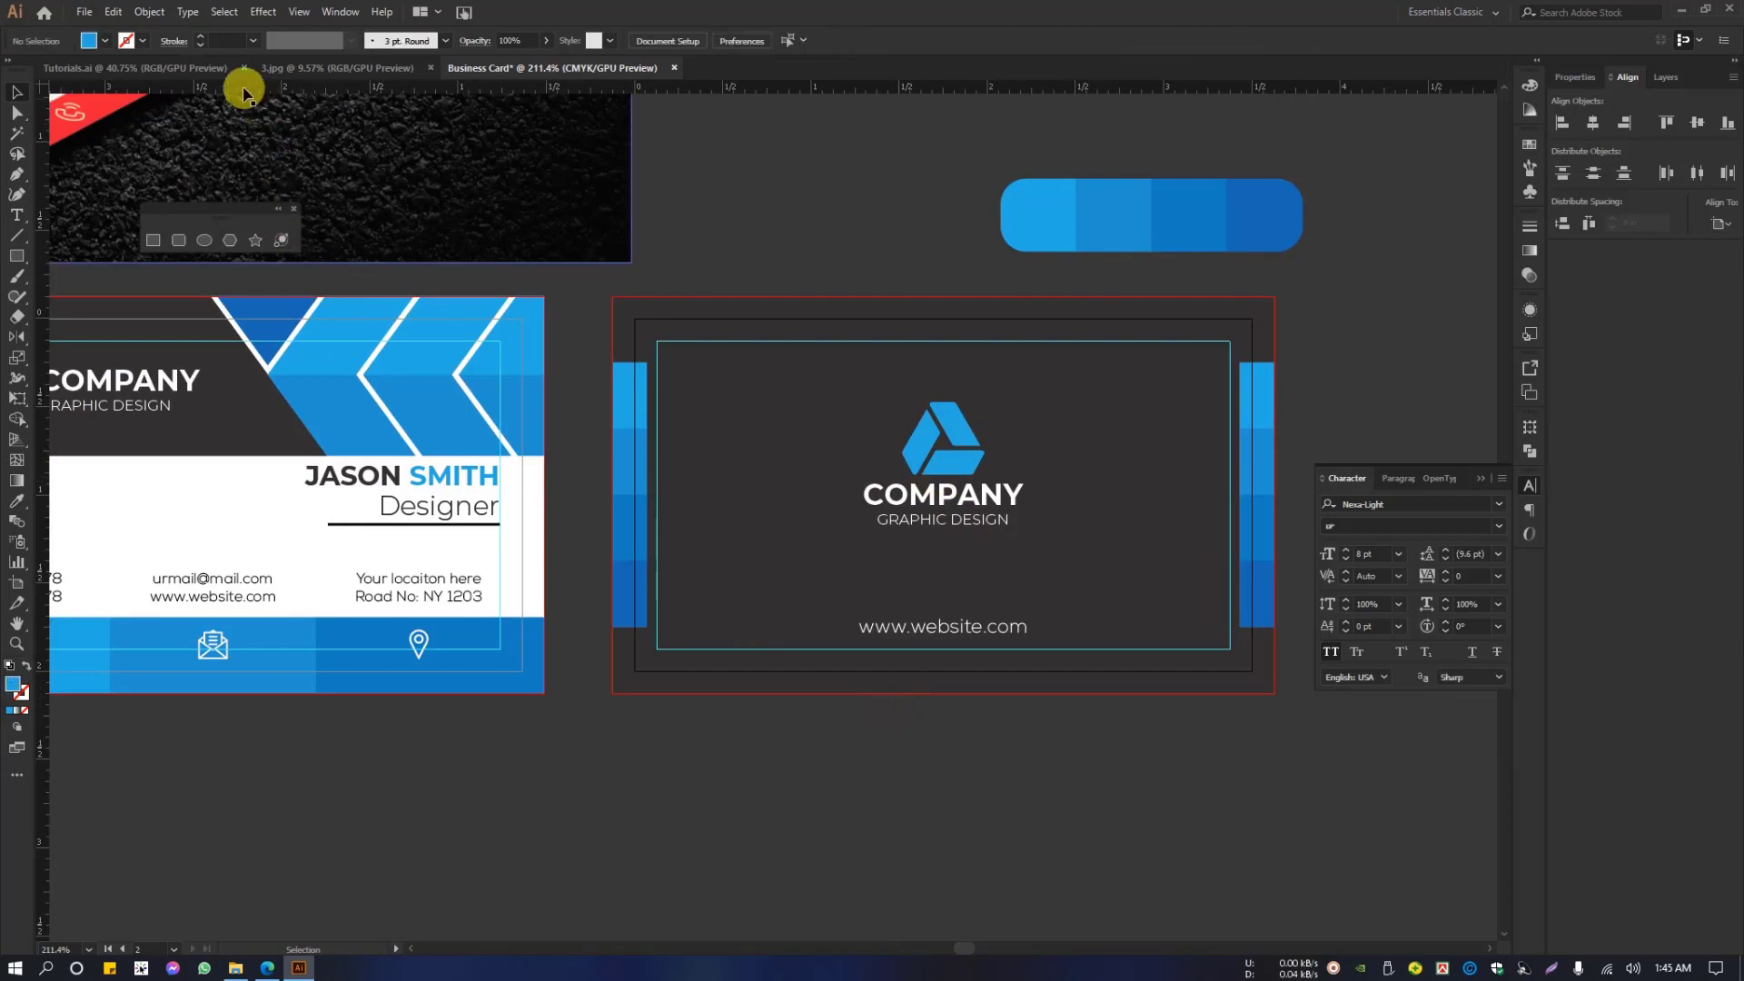
# Bring the dotted world map from Tutorials.ai into the Business Card document
pyautogui.click(201, 69)
pyautogui.scroll(2, 890, 454)
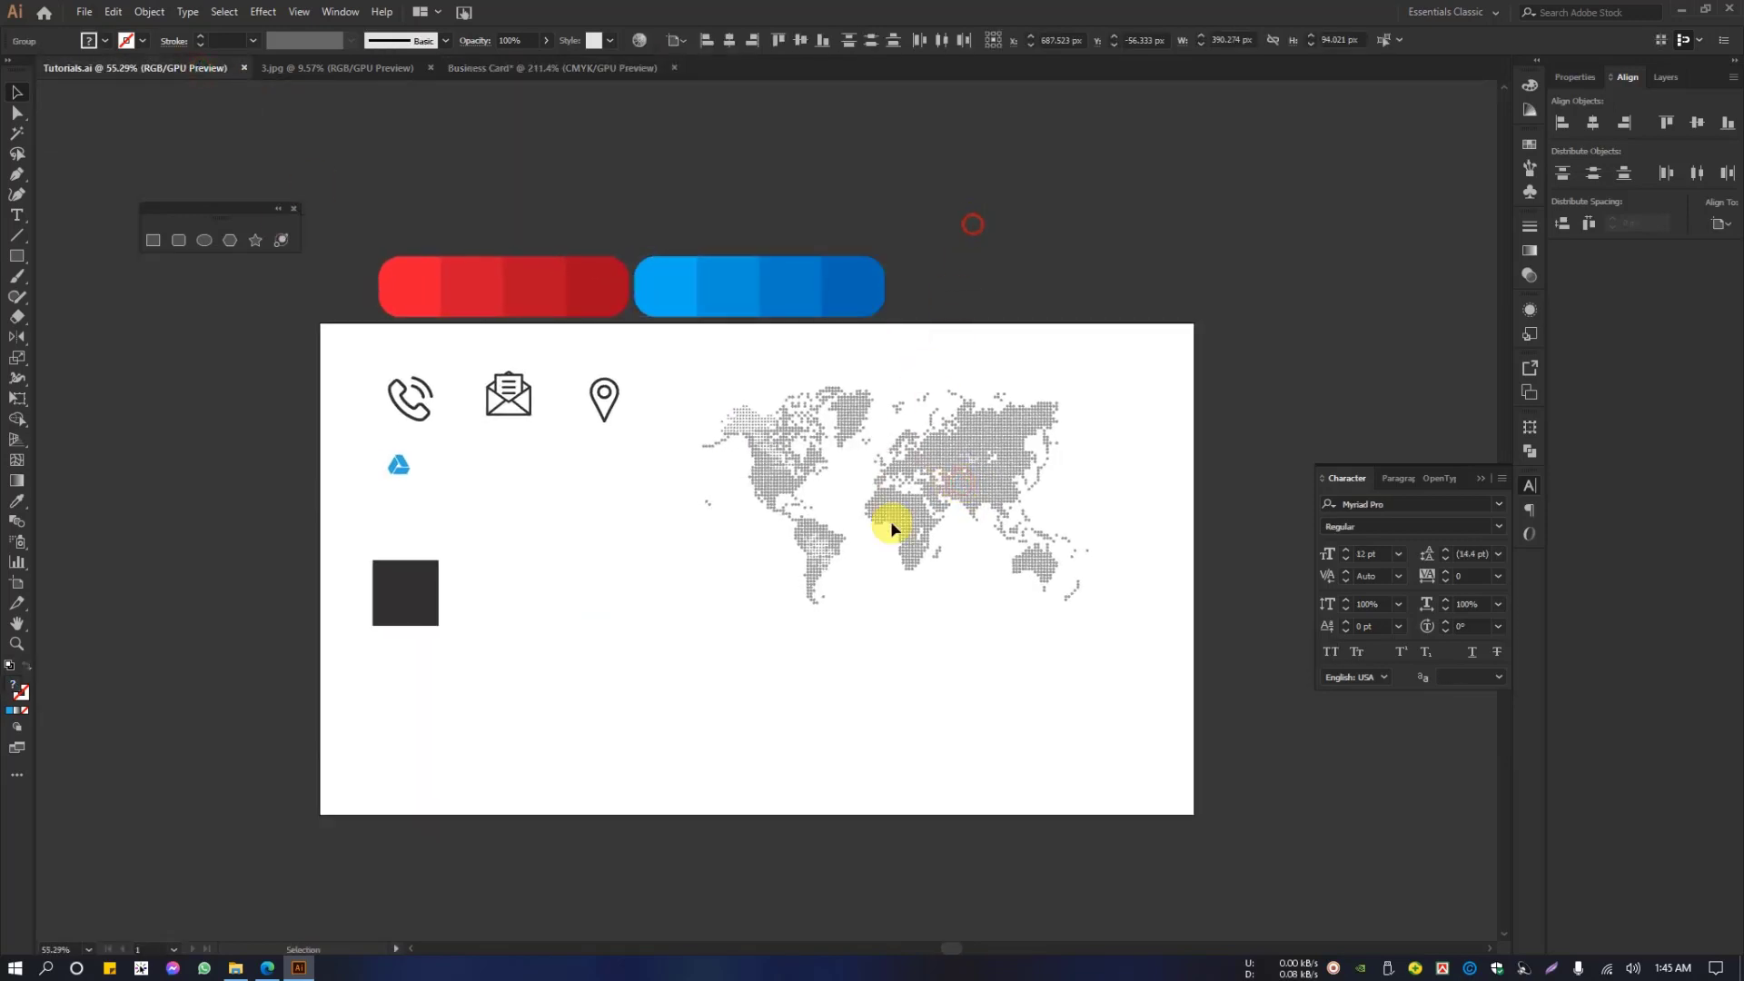
pyautogui.click(945, 484)
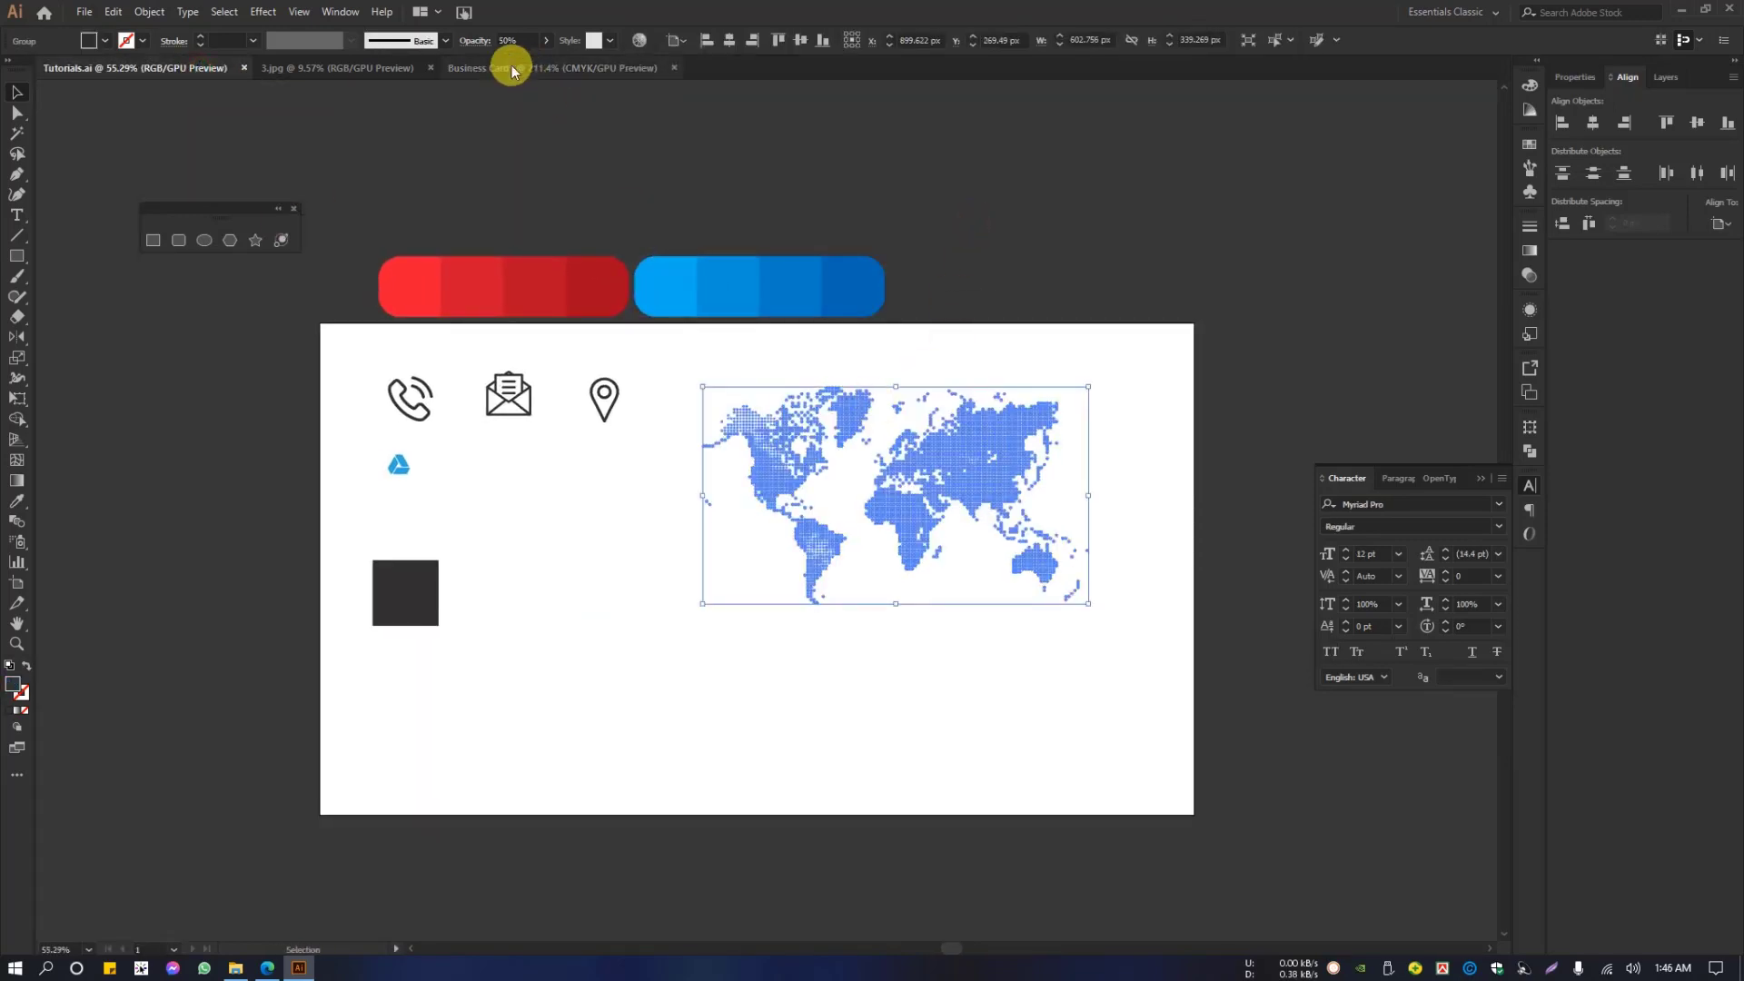
pyautogui.click(479, 69)
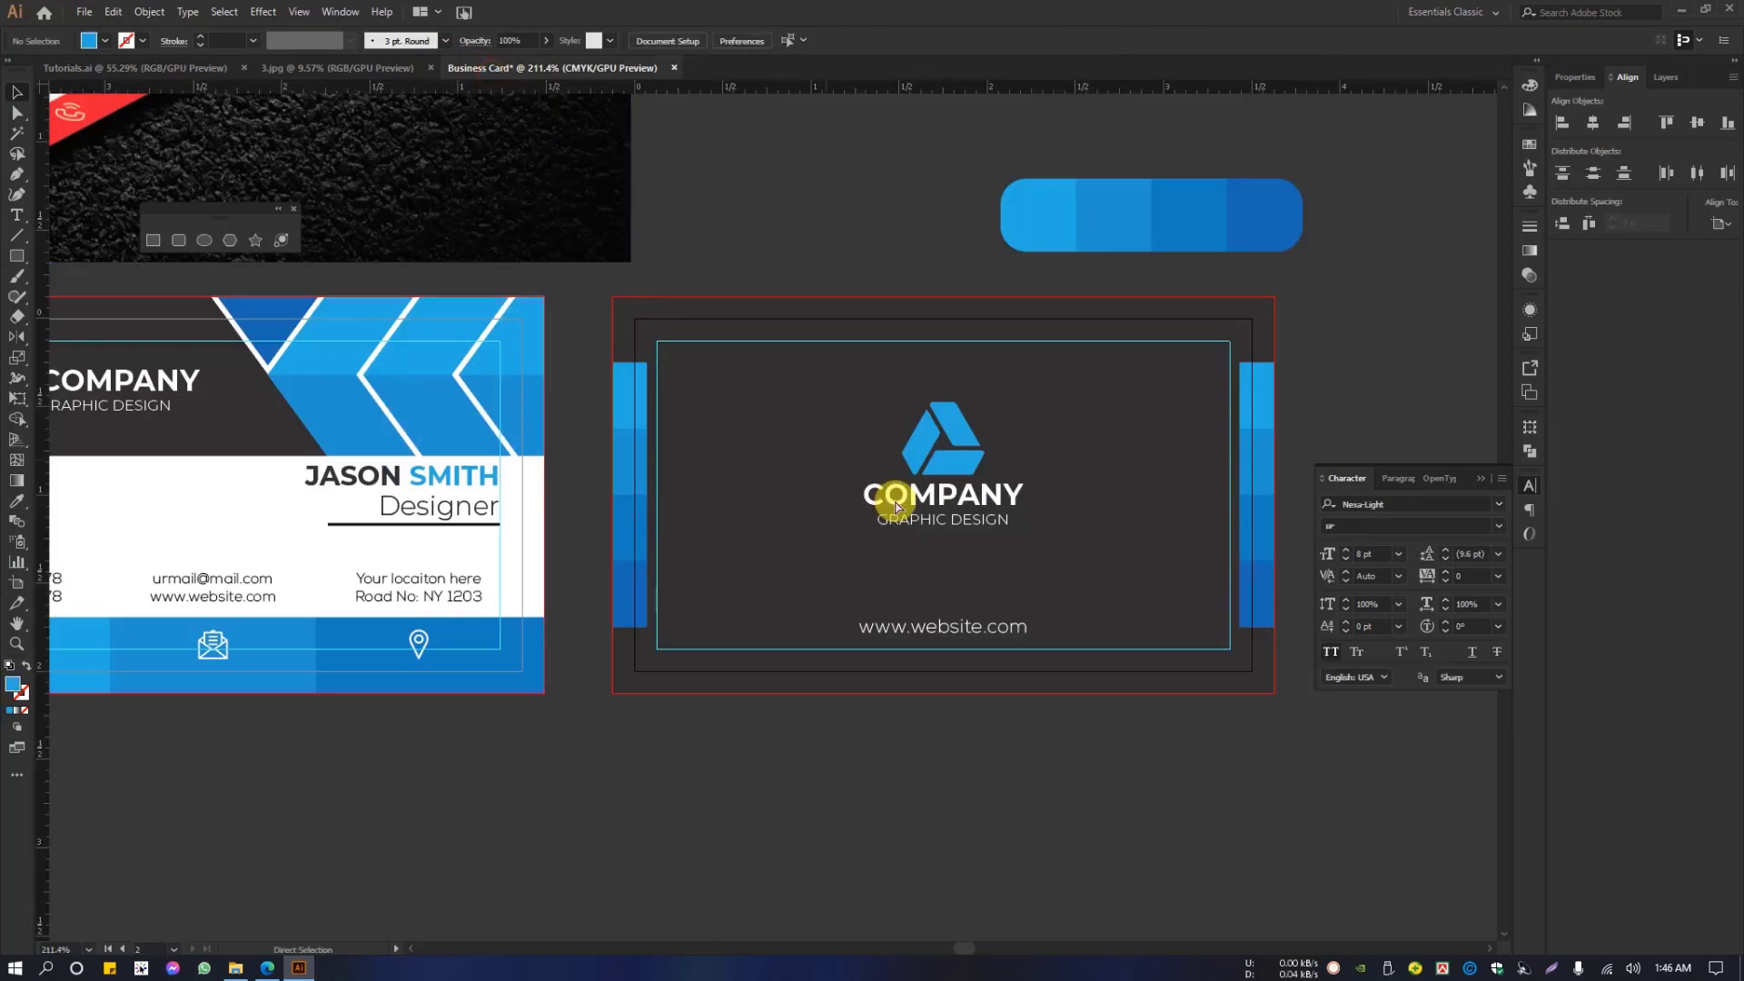
pyautogui.hotkey('ctrl', 'v')
pyautogui.scroll(-3, 791, 440)
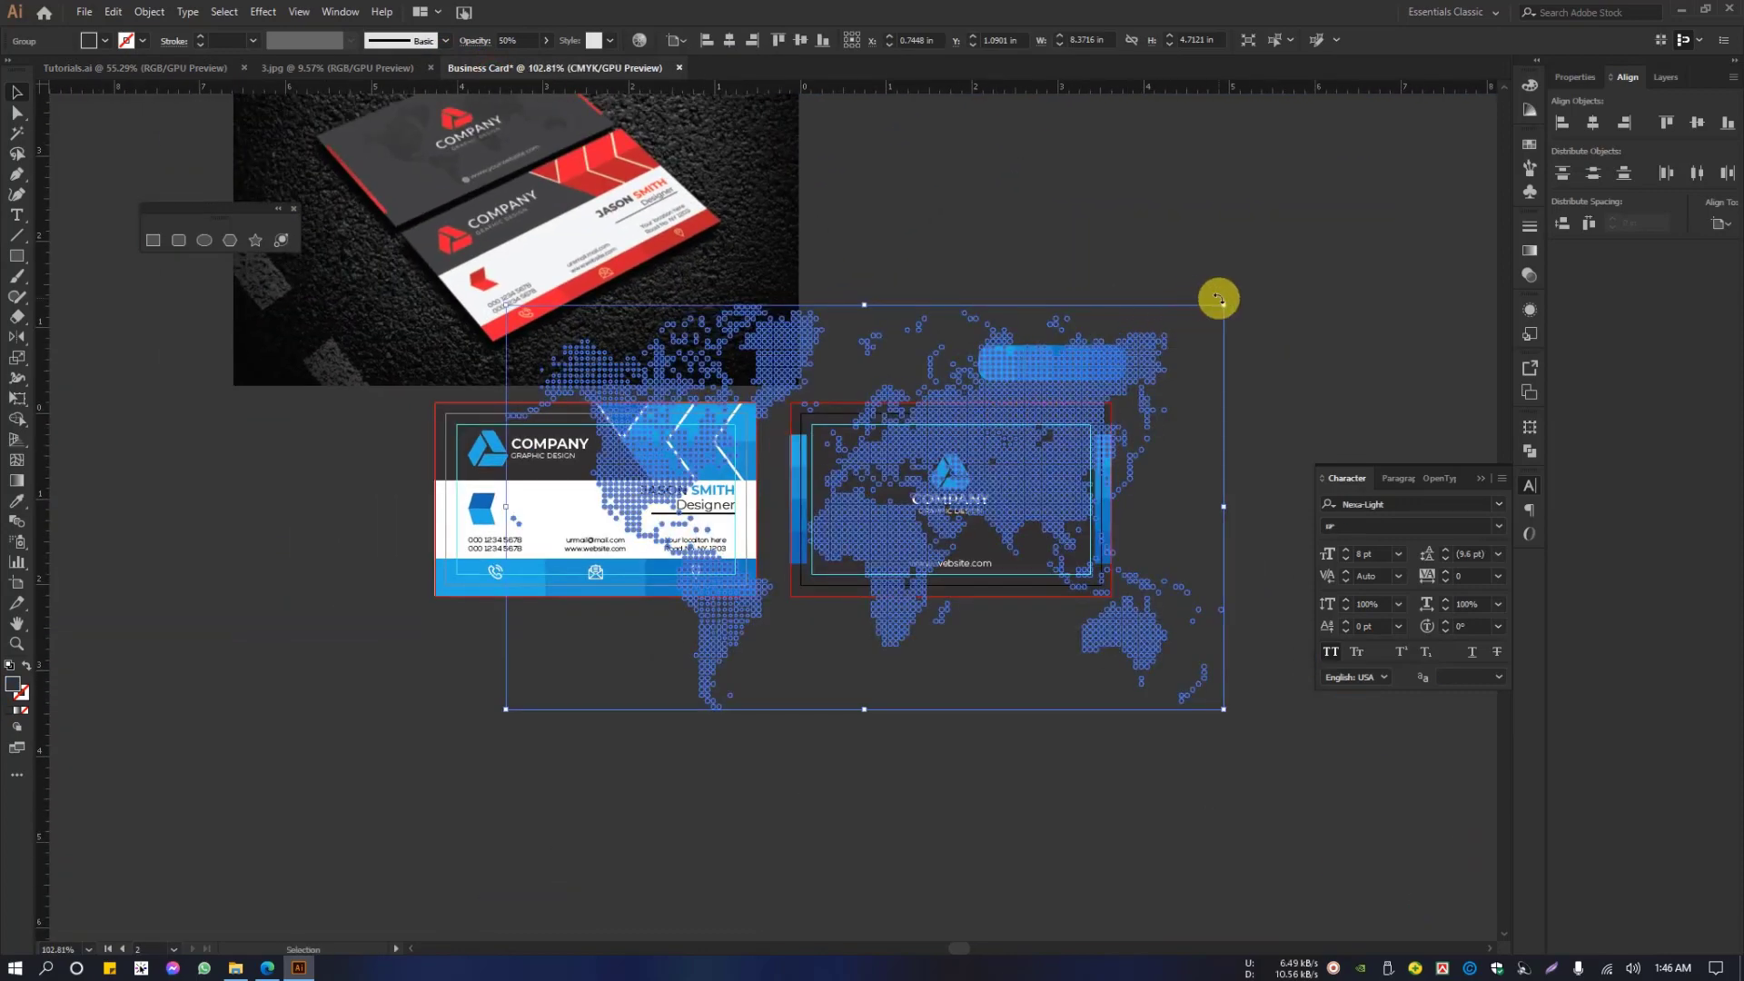
# Shrink the world map and position it over the back card's logo
pyautogui.moveTo(1223, 307); pyautogui.dragTo(1034, 471)
pyautogui.scroll(4, 1034, 470)
pyautogui.moveTo(938, 509); pyautogui.dragTo(1103, 498)
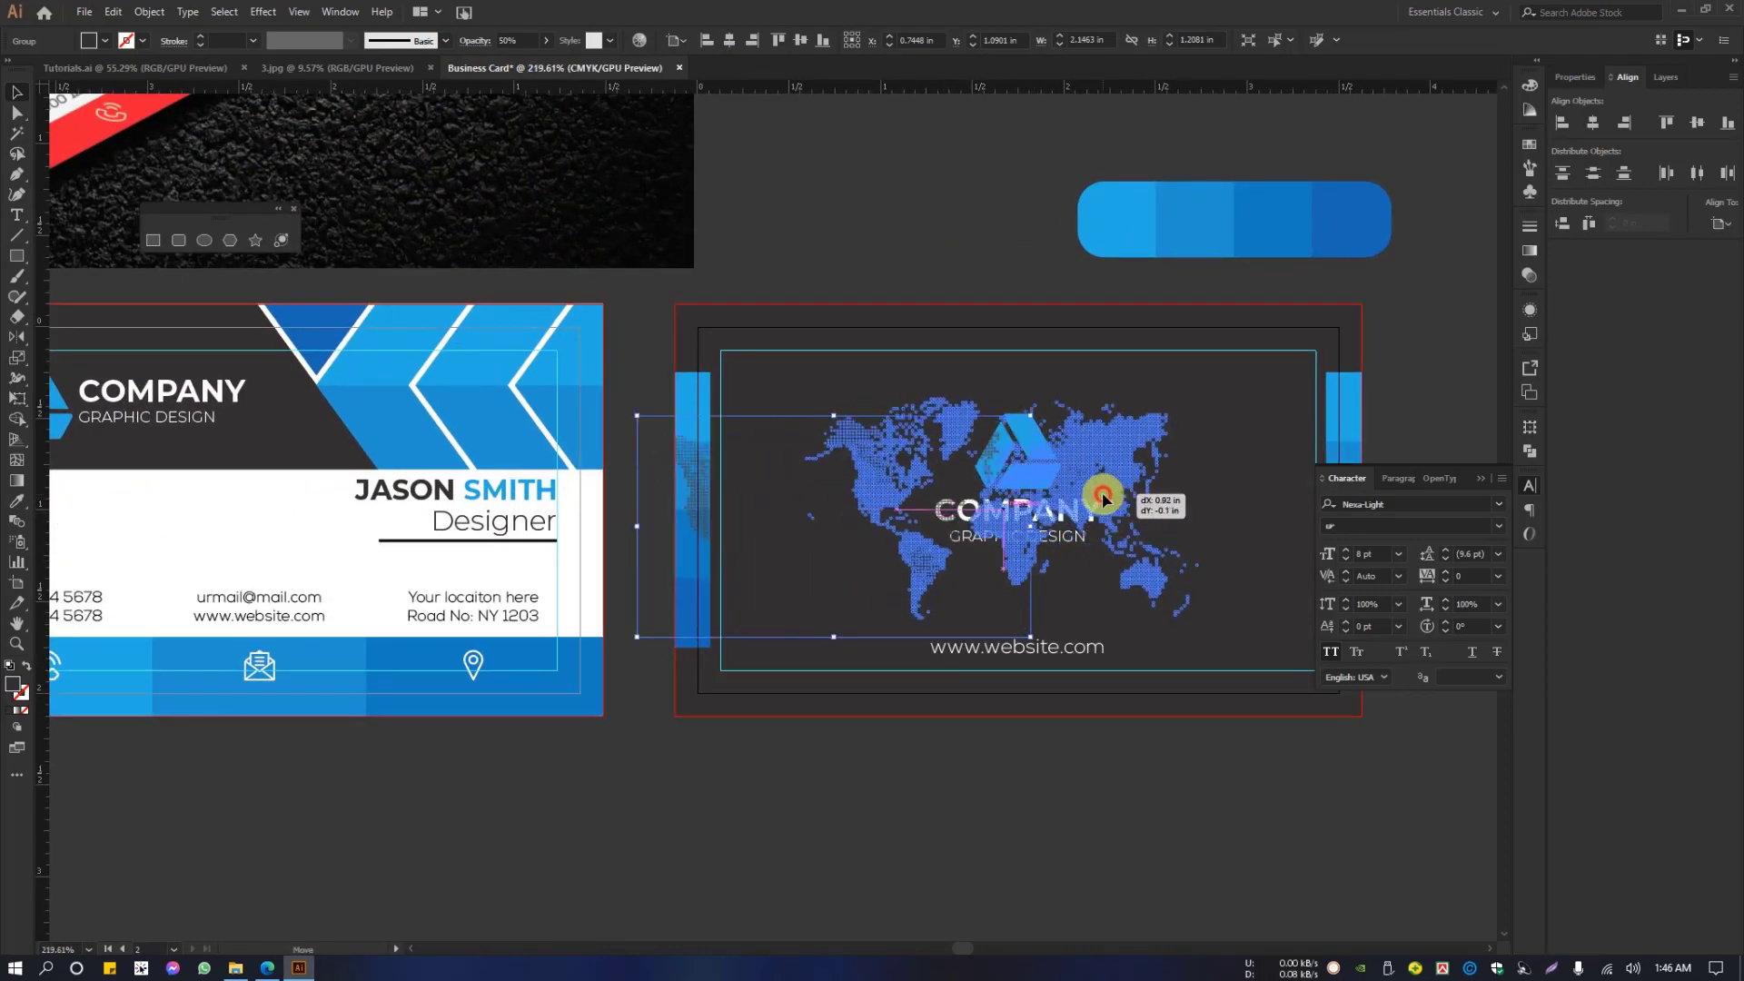
pyautogui.press('Delete')
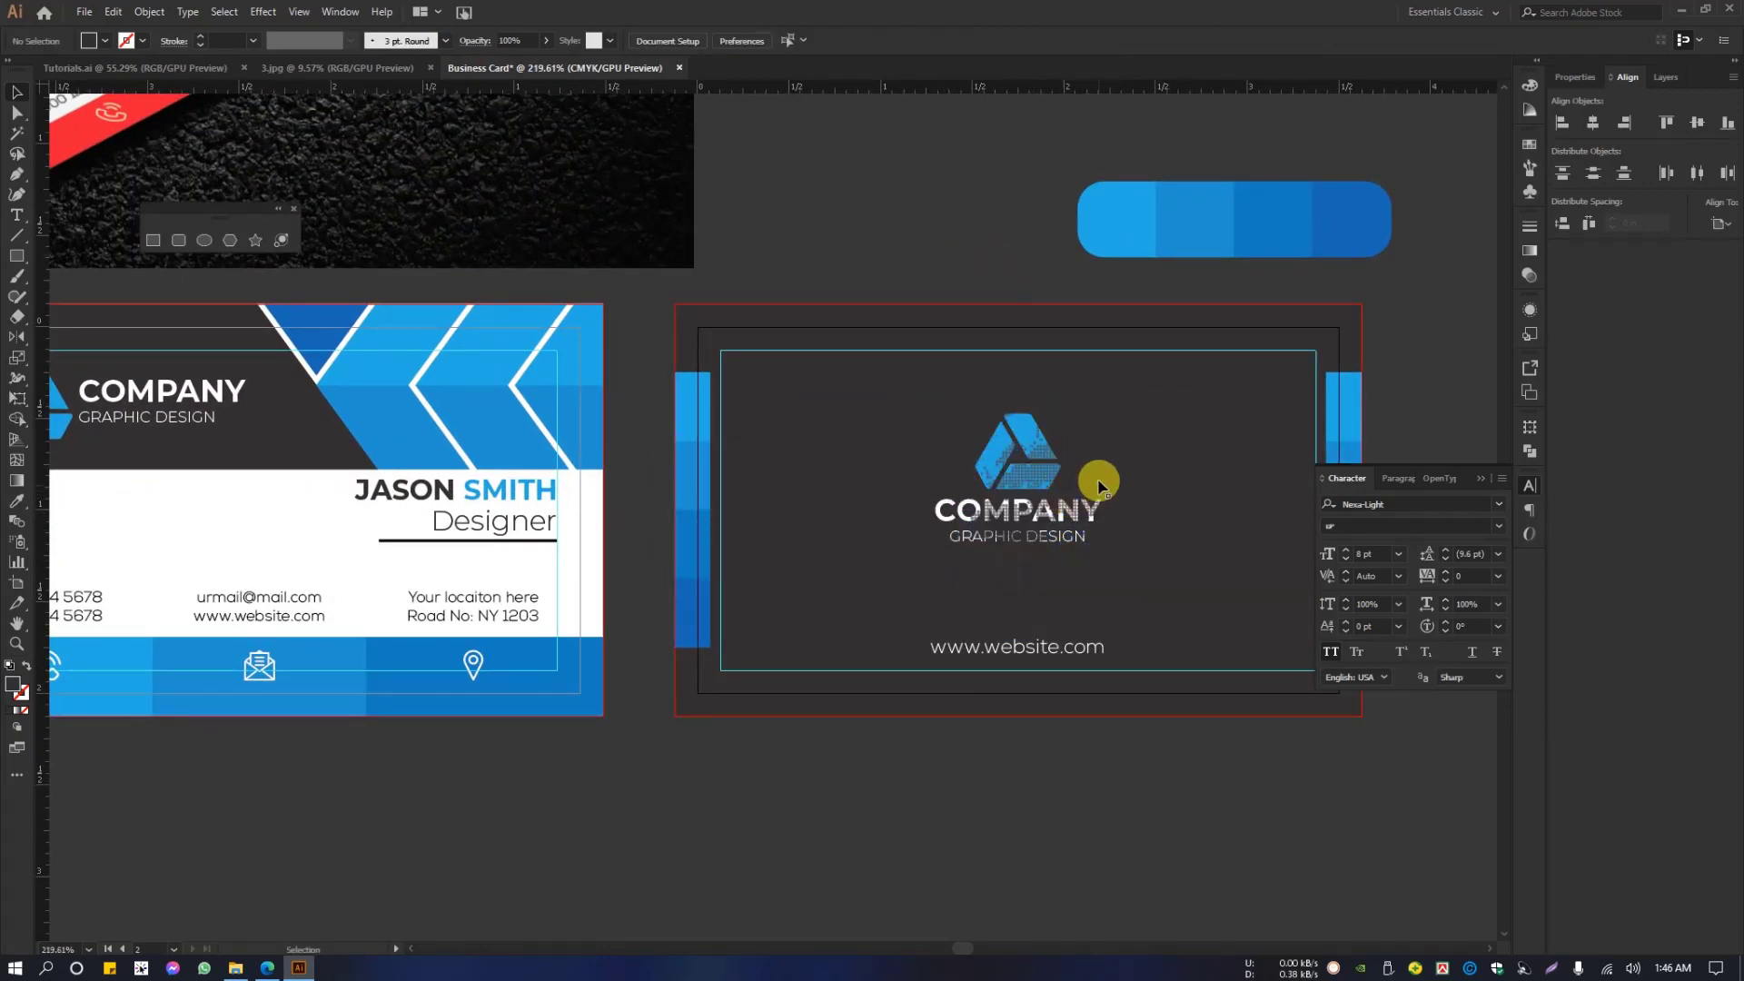
pyautogui.hotkey('ctrl', 'z')
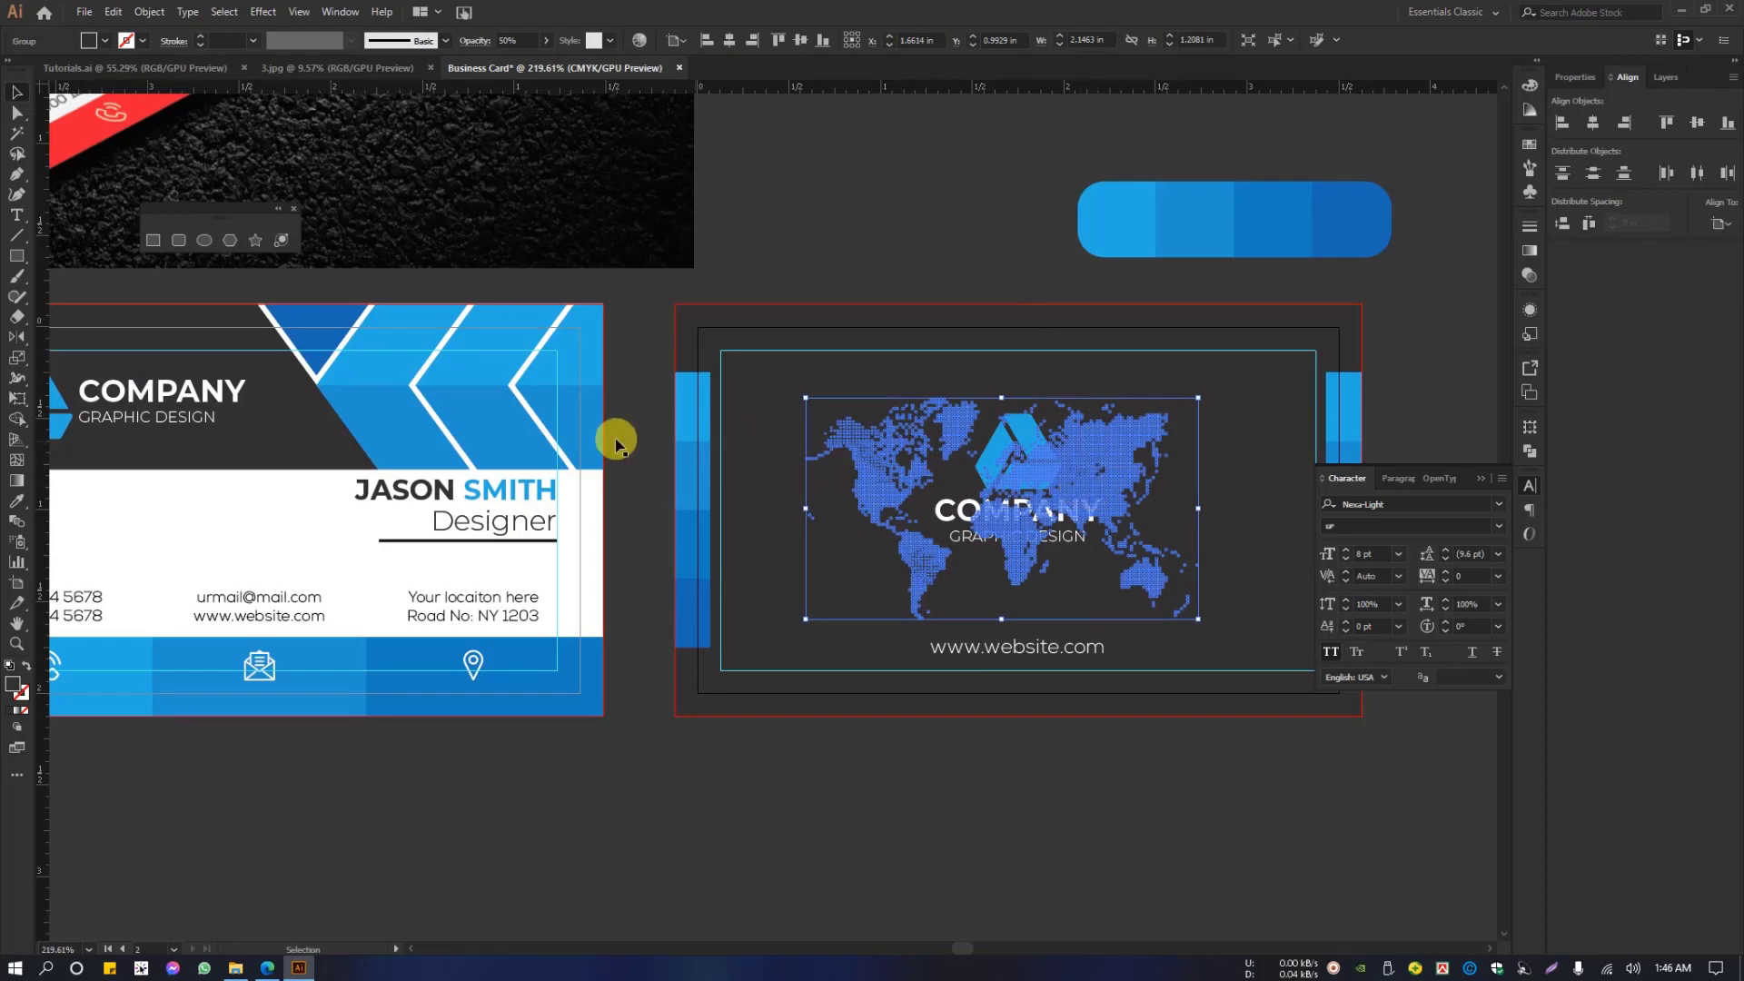
pyautogui.press('z')
pyautogui.moveTo(569, 361); pyautogui.dragTo(751, 506)
# Give the world map a very dark grey fill from the Color Picker
pyautogui.press('v')
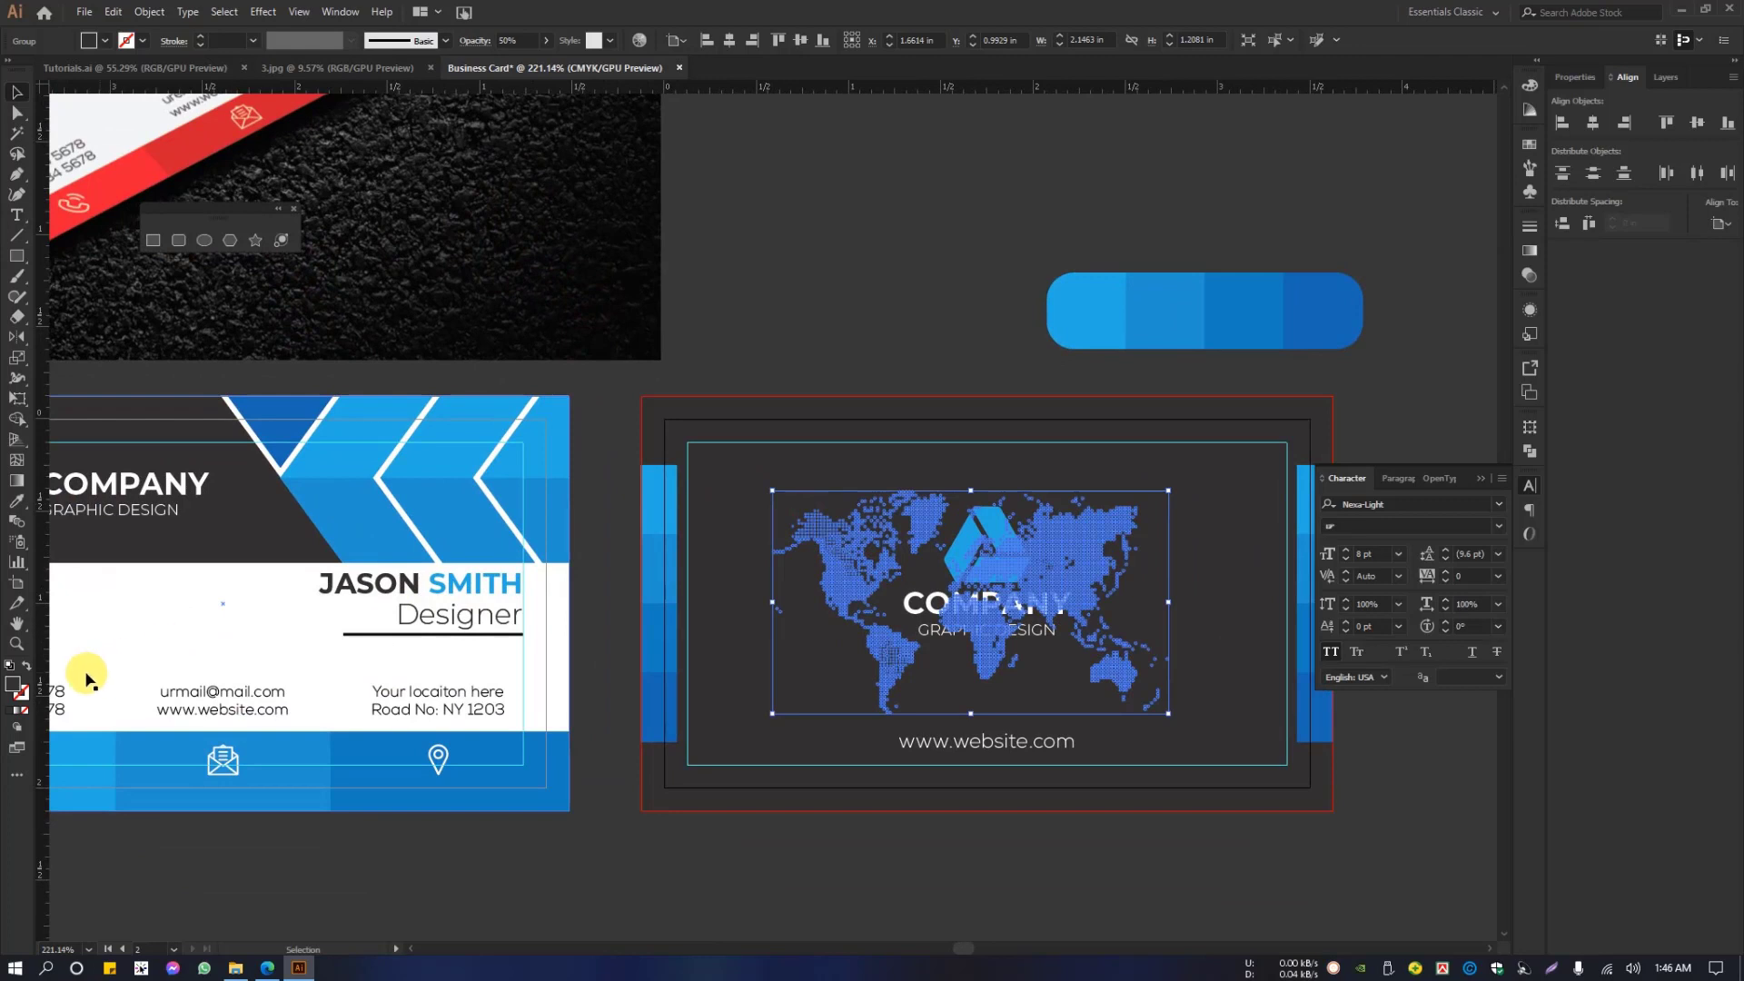
pyautogui.doubleClick(20, 685)
pyautogui.click(653, 565)
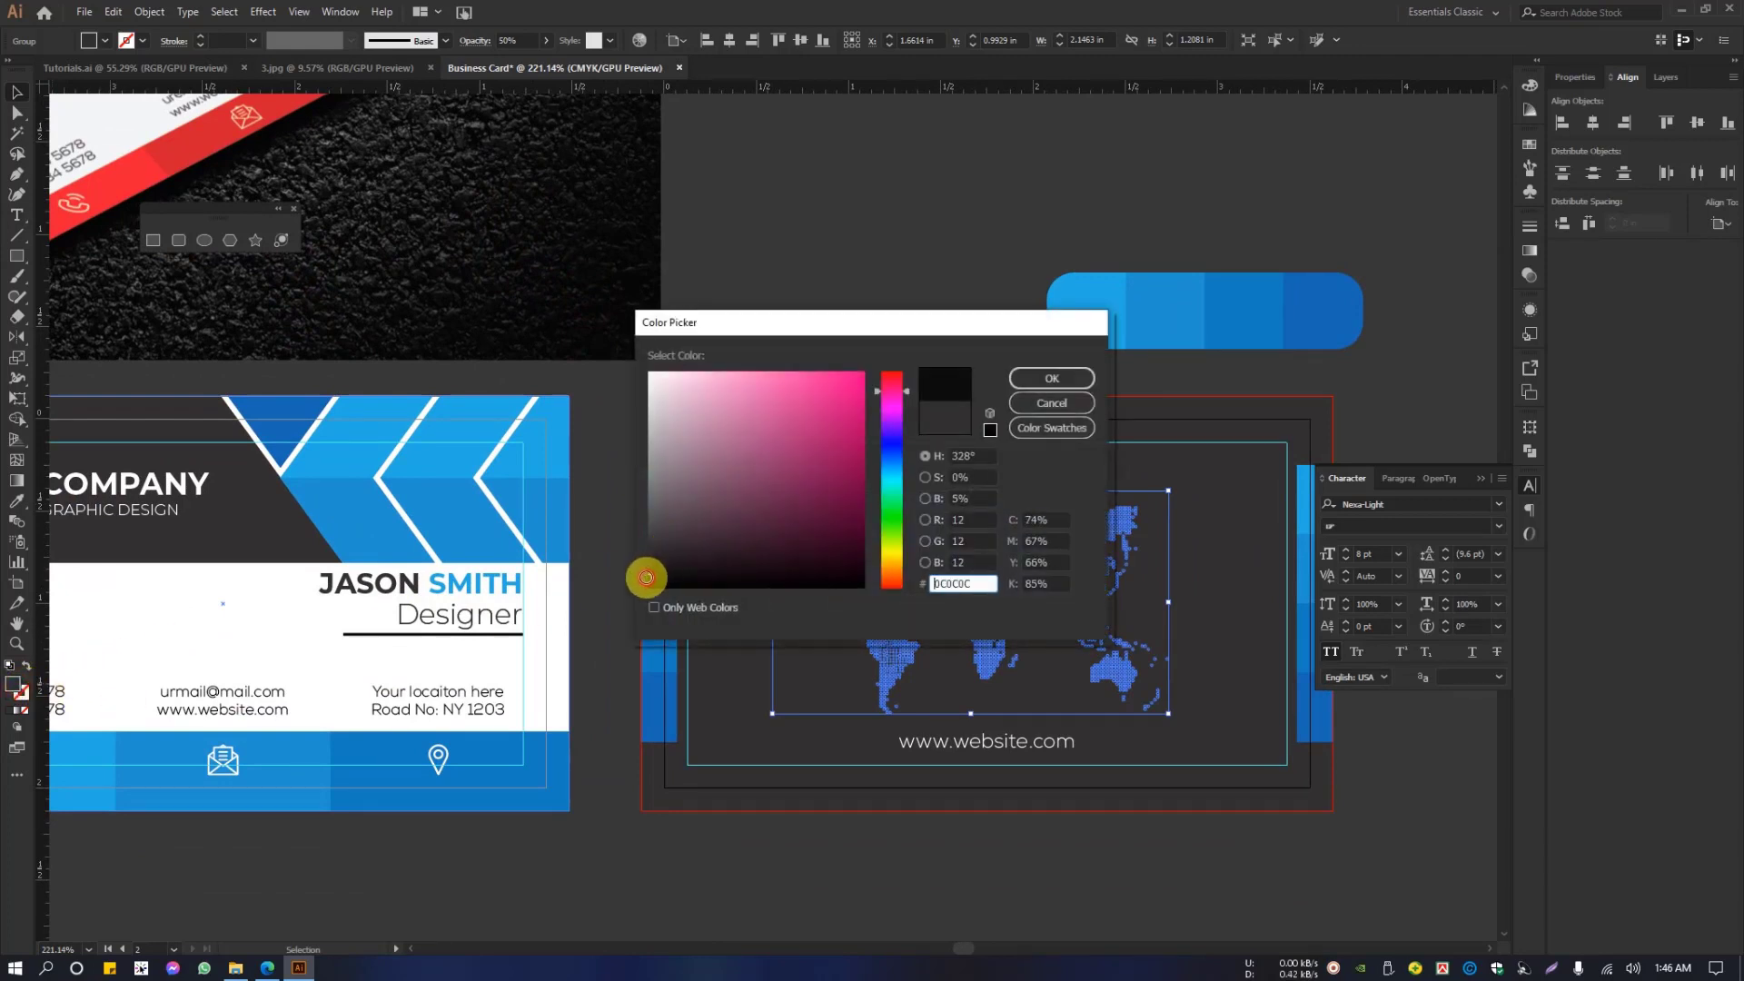
pyautogui.click(1051, 378)
# Enlarge the world map across the back card and centre it horizontally
pyautogui.click(849, 518)
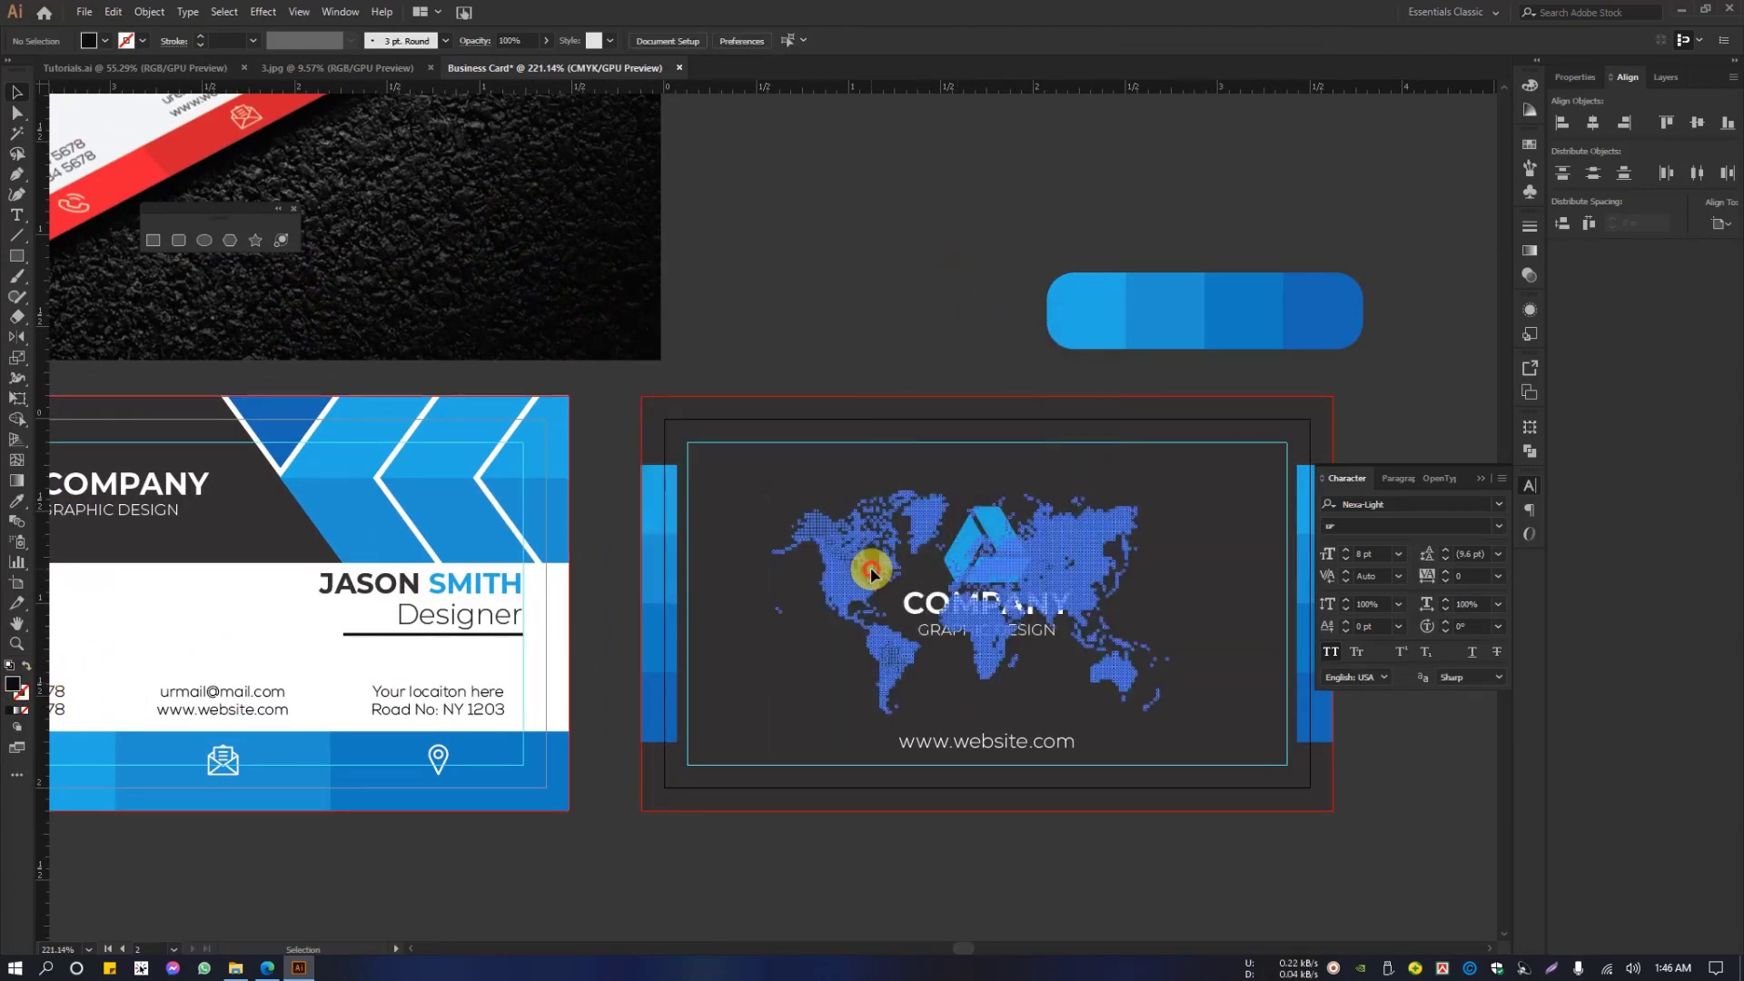
pyautogui.moveTo(1170, 489); pyautogui.dragTo(1227, 468)
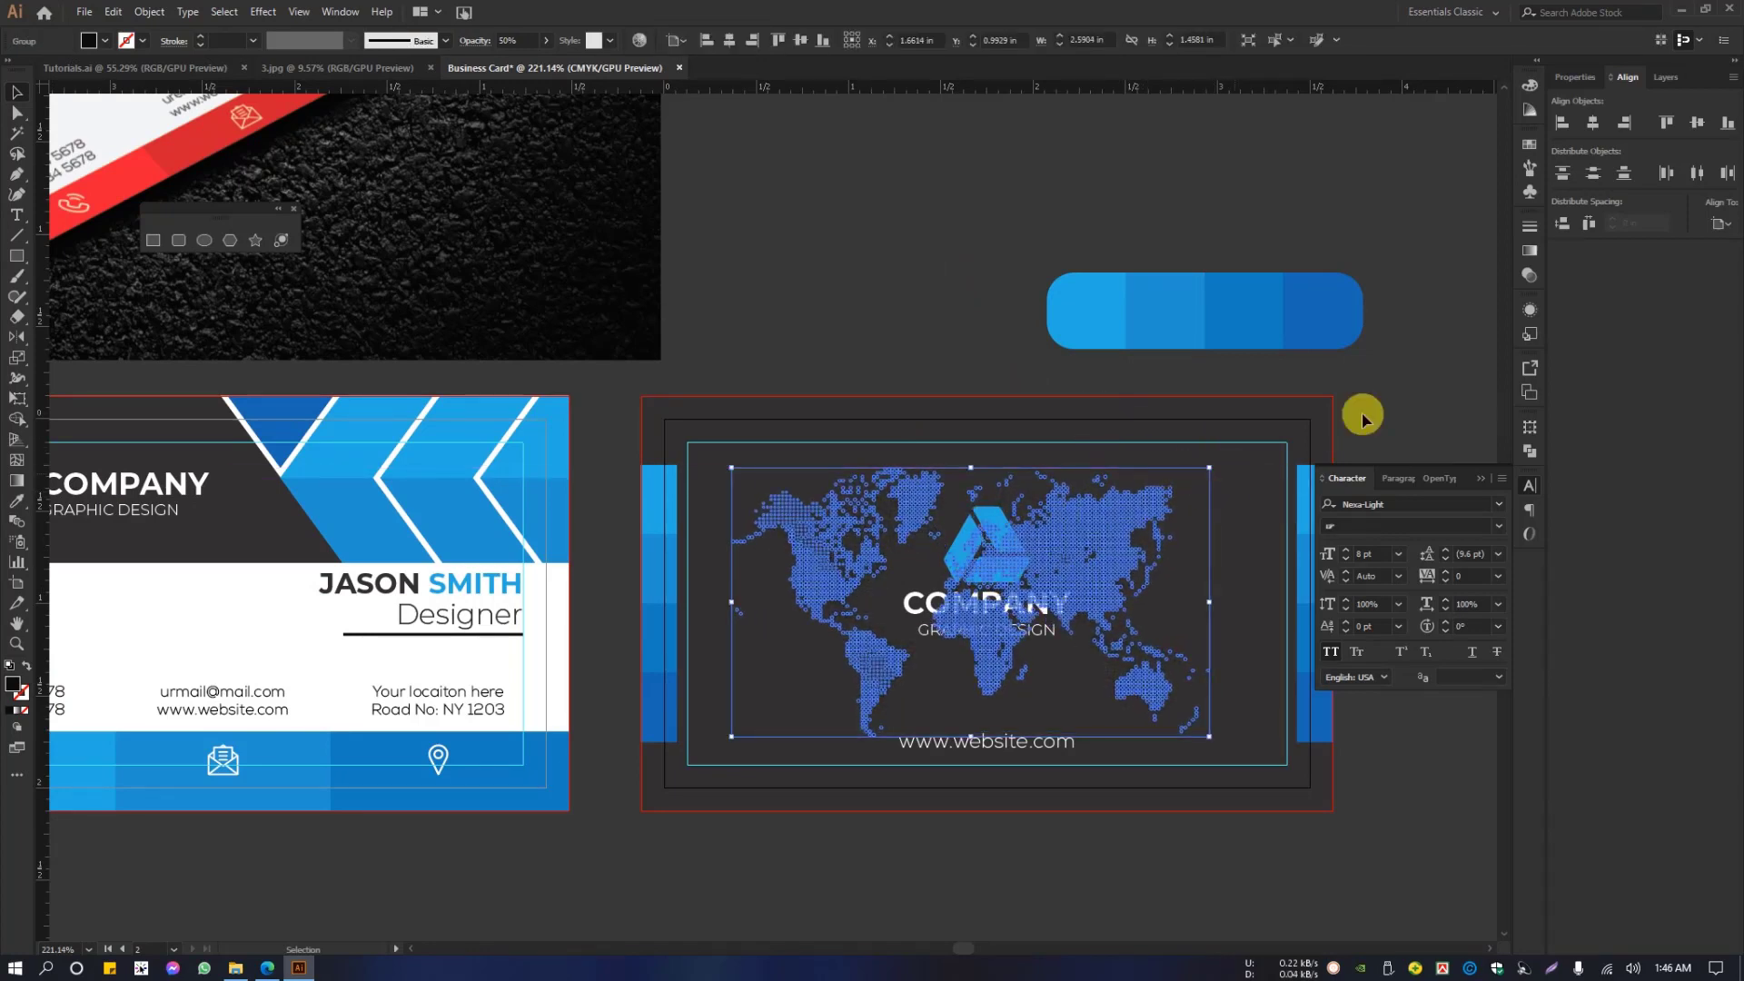
pyautogui.click(1590, 124)
pyautogui.click(957, 329)
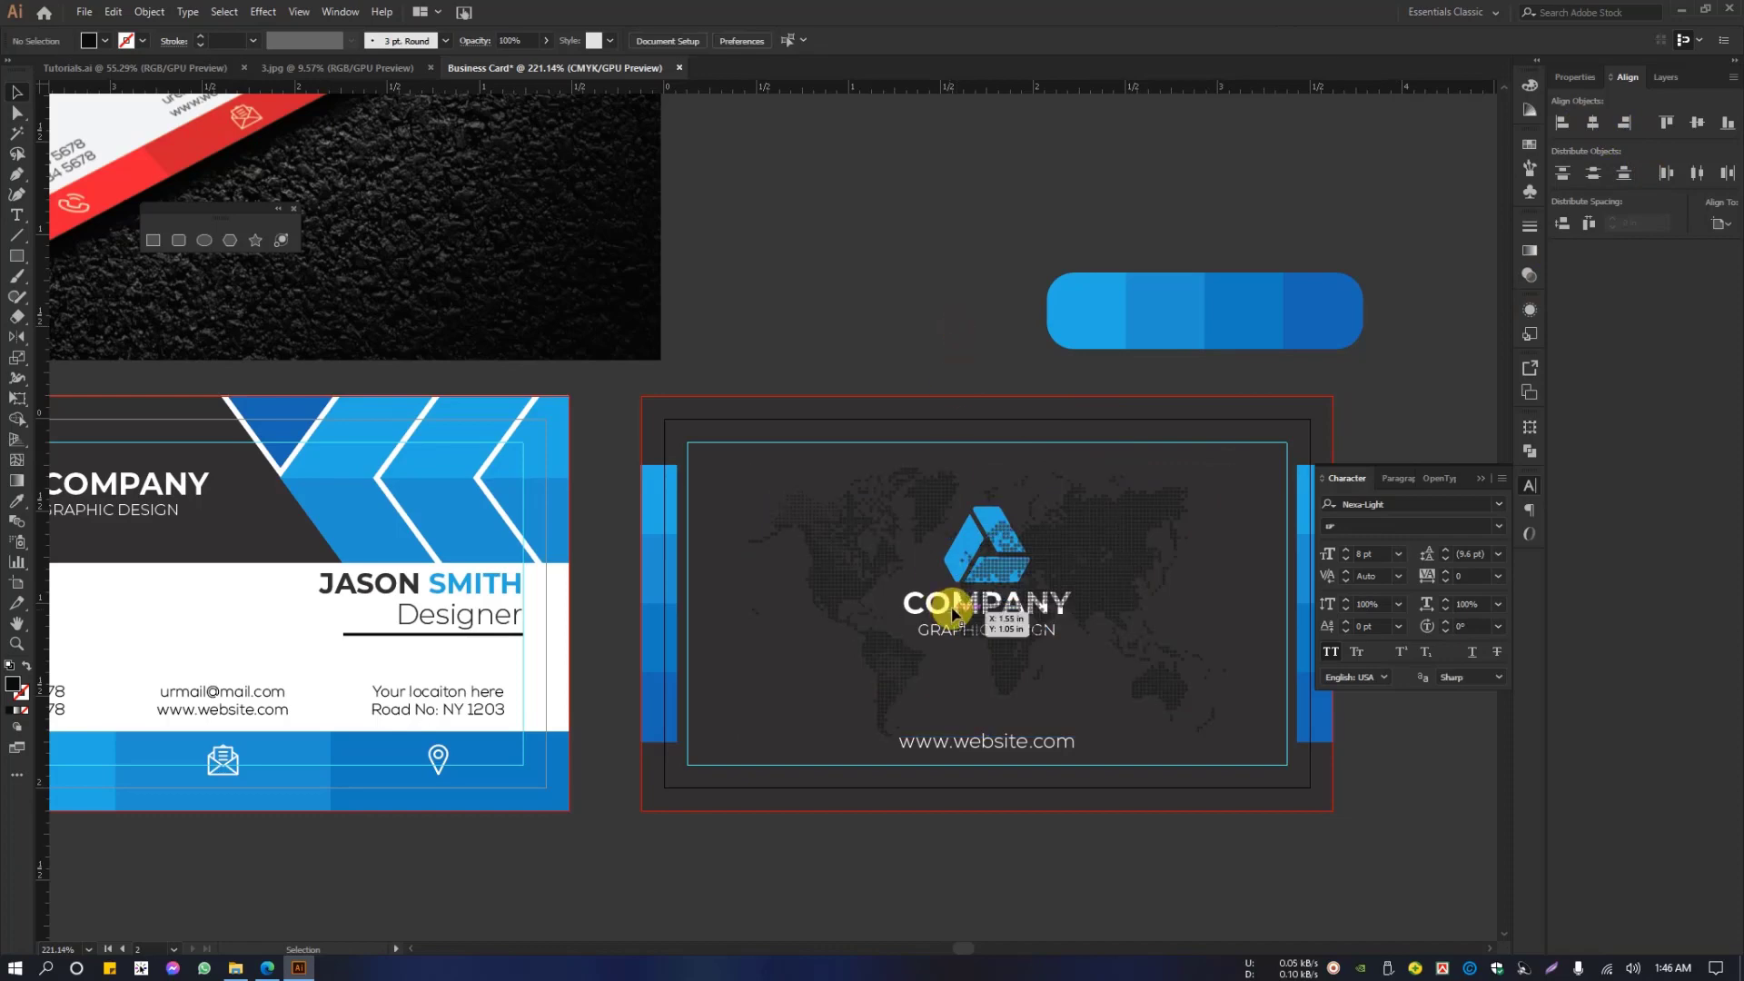
# Delete the mockup reference photo and swatch strip, then frame both cards in view
pyautogui.click(952, 570)
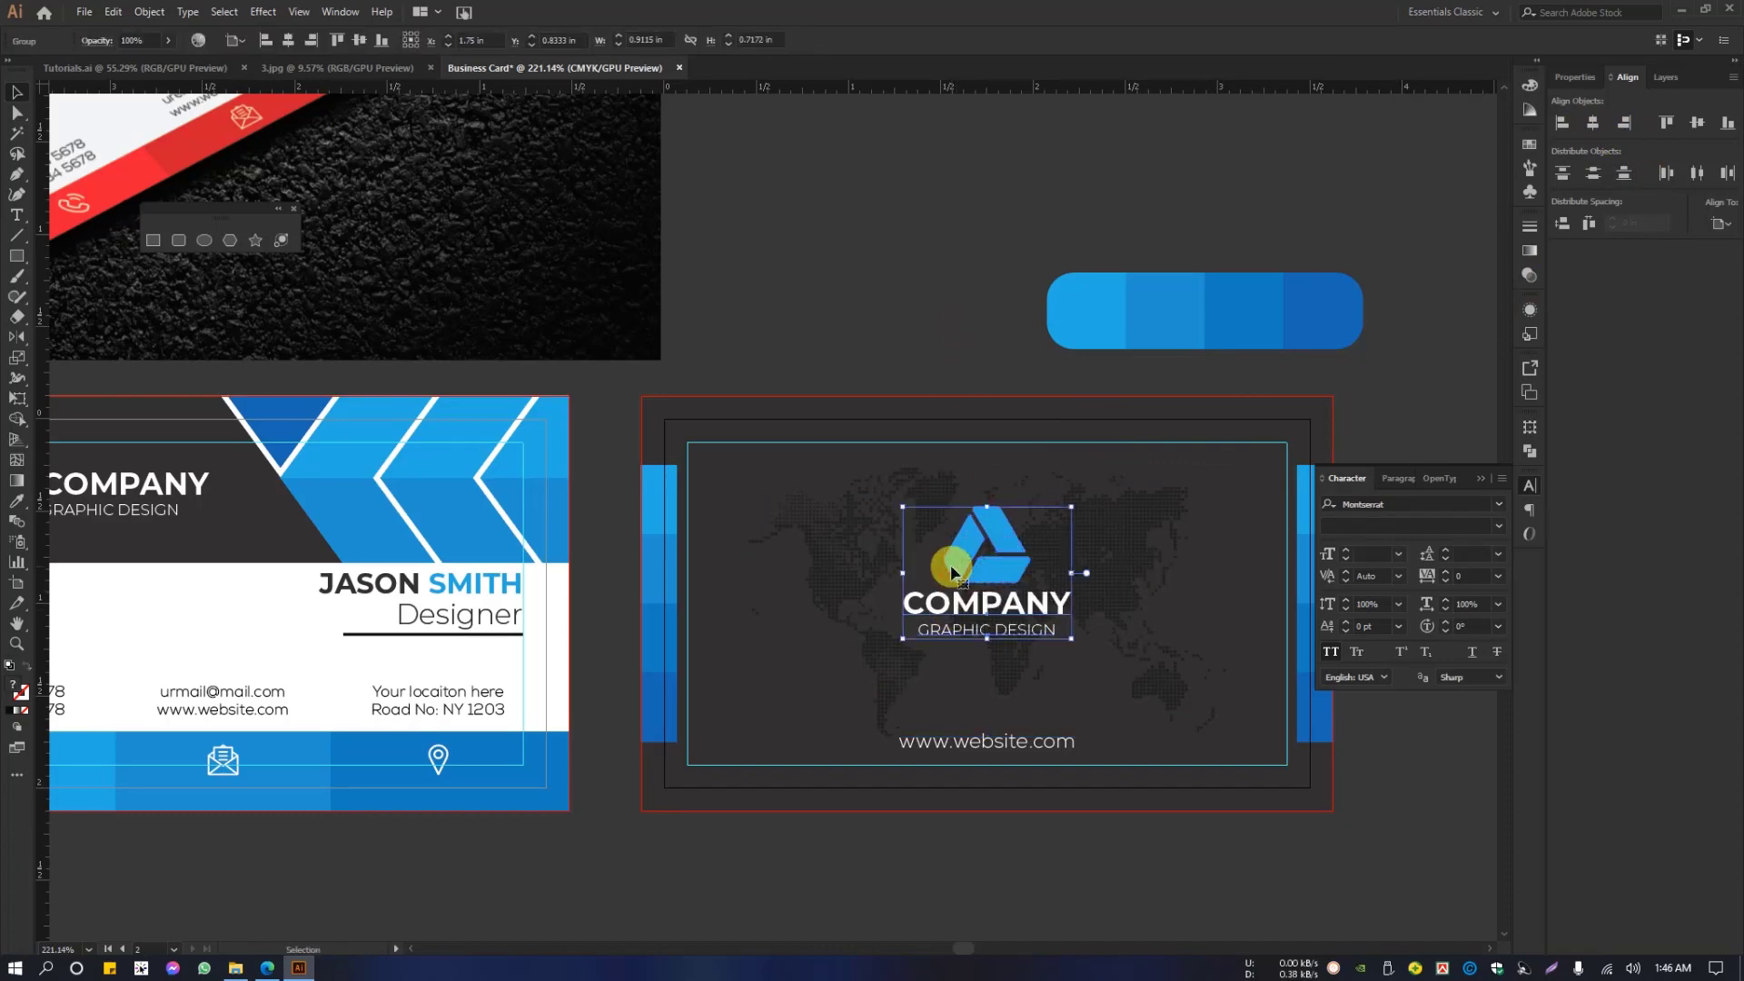
pyautogui.click(923, 284)
pyautogui.scroll(-5, 924, 285)
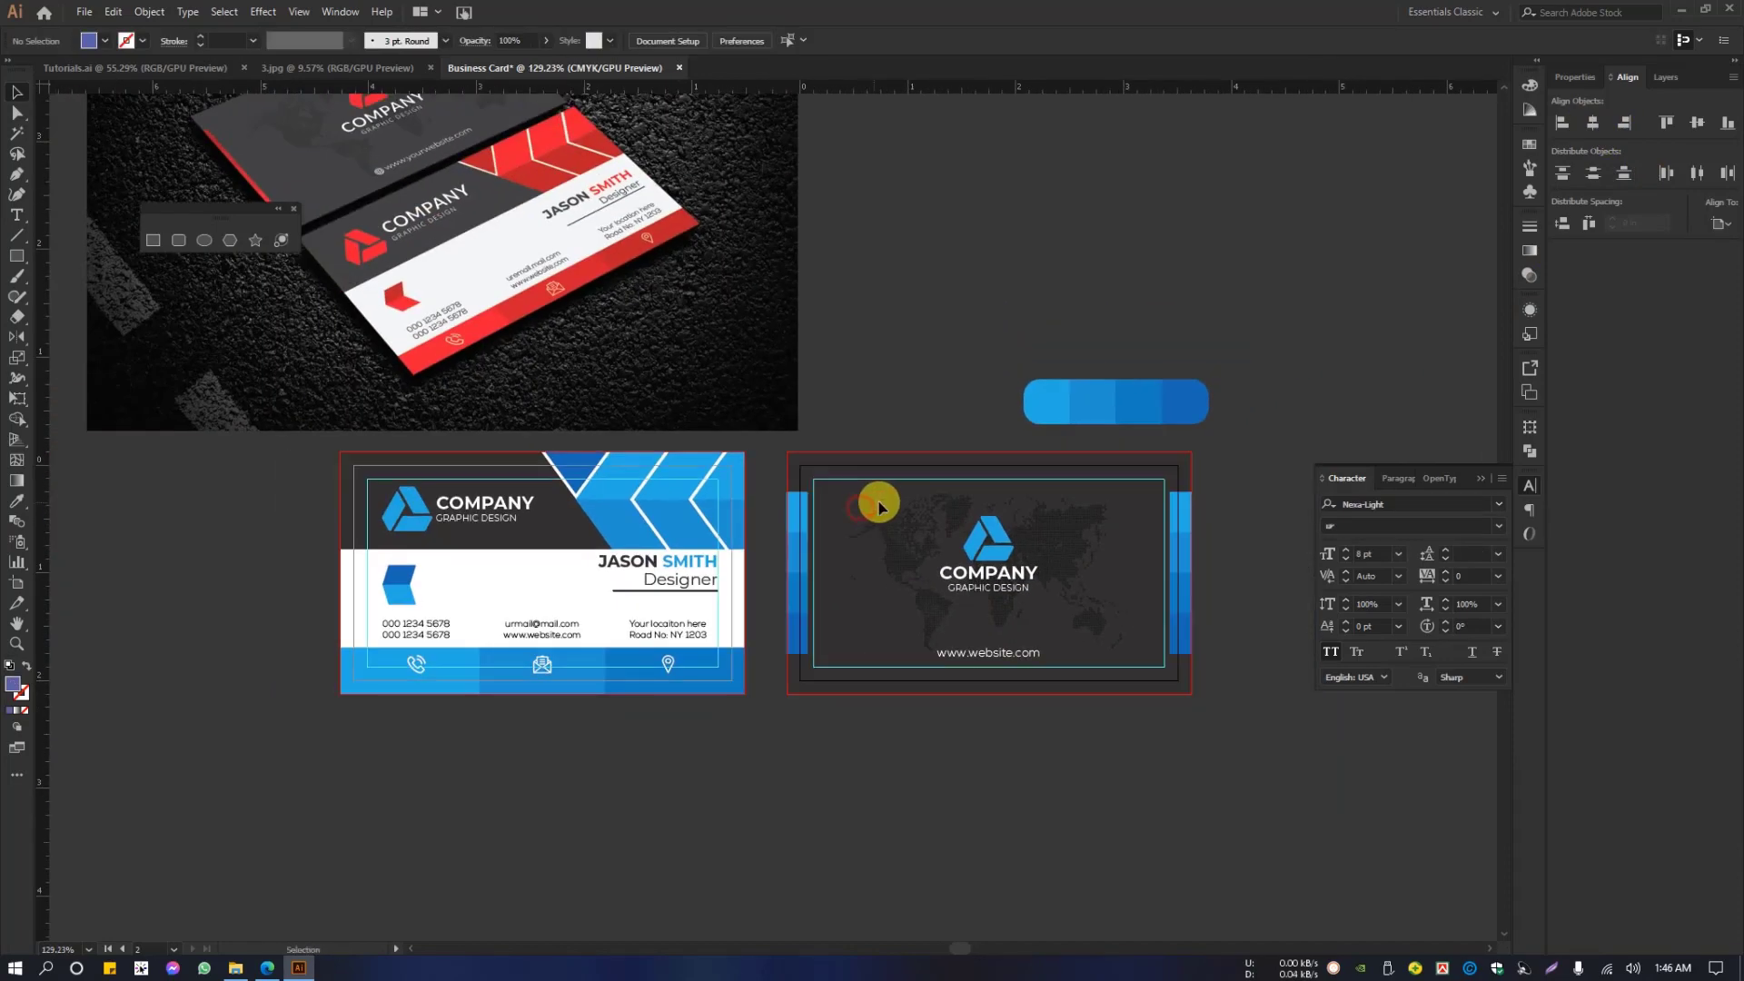
pyautogui.click(1043, 416)
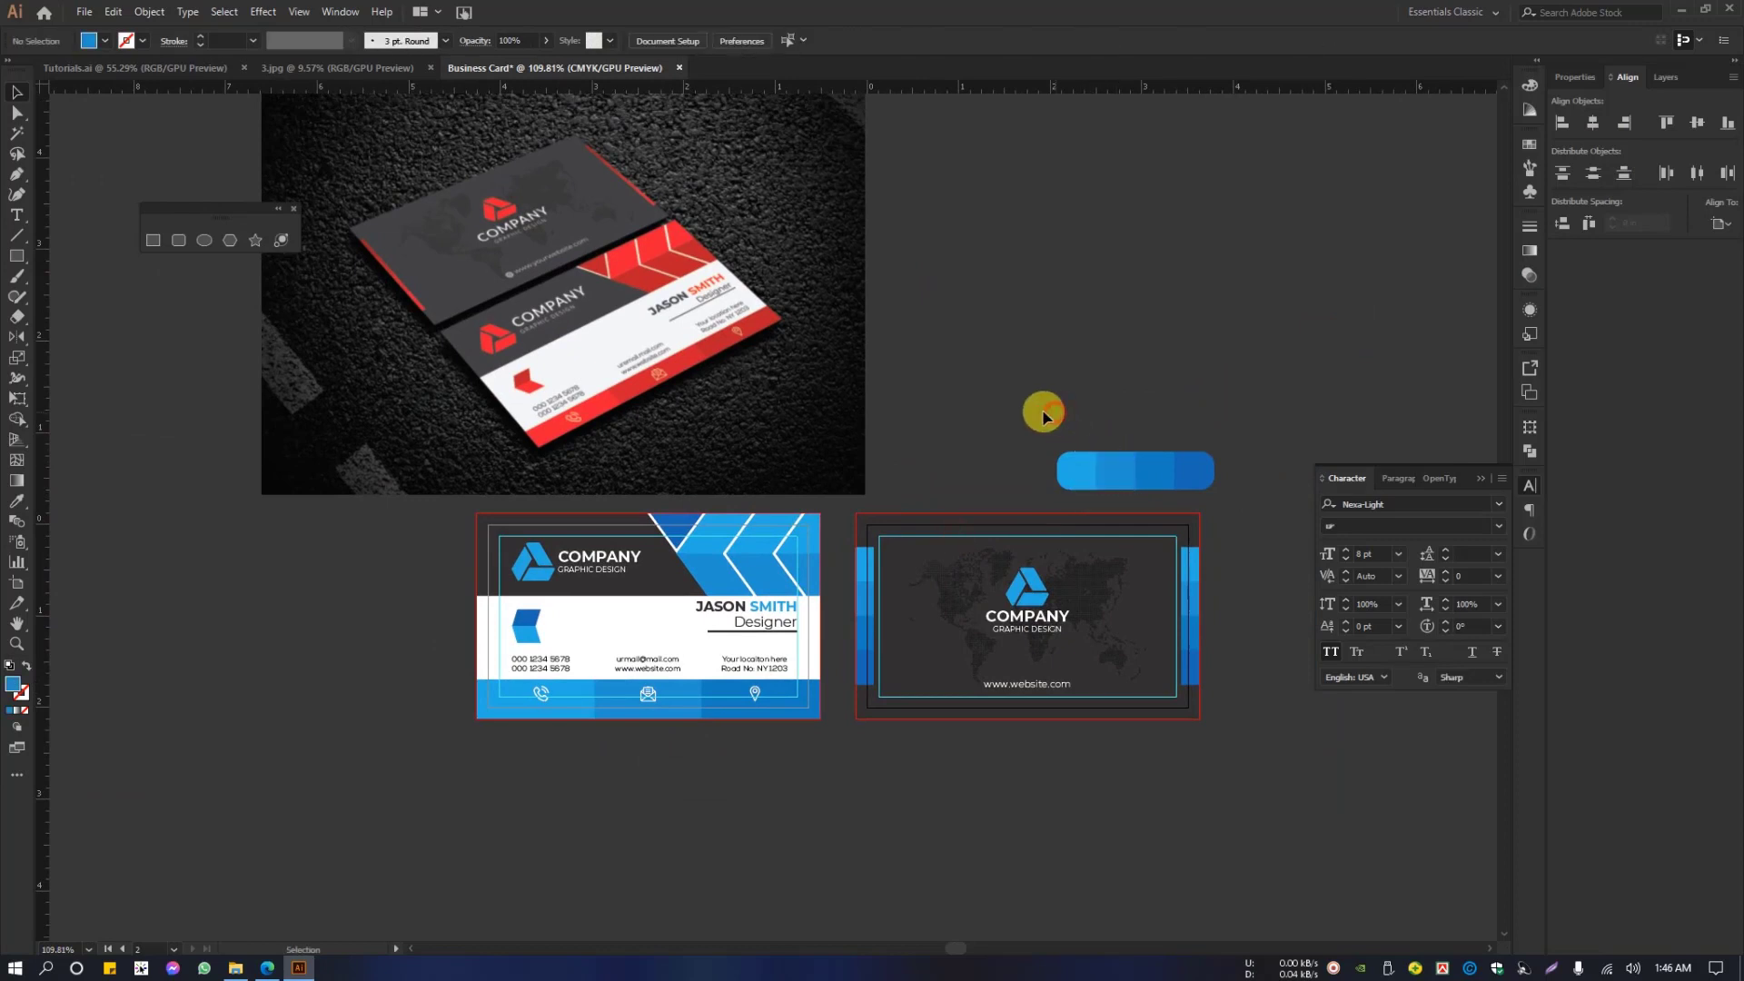
pyautogui.click(766, 368)
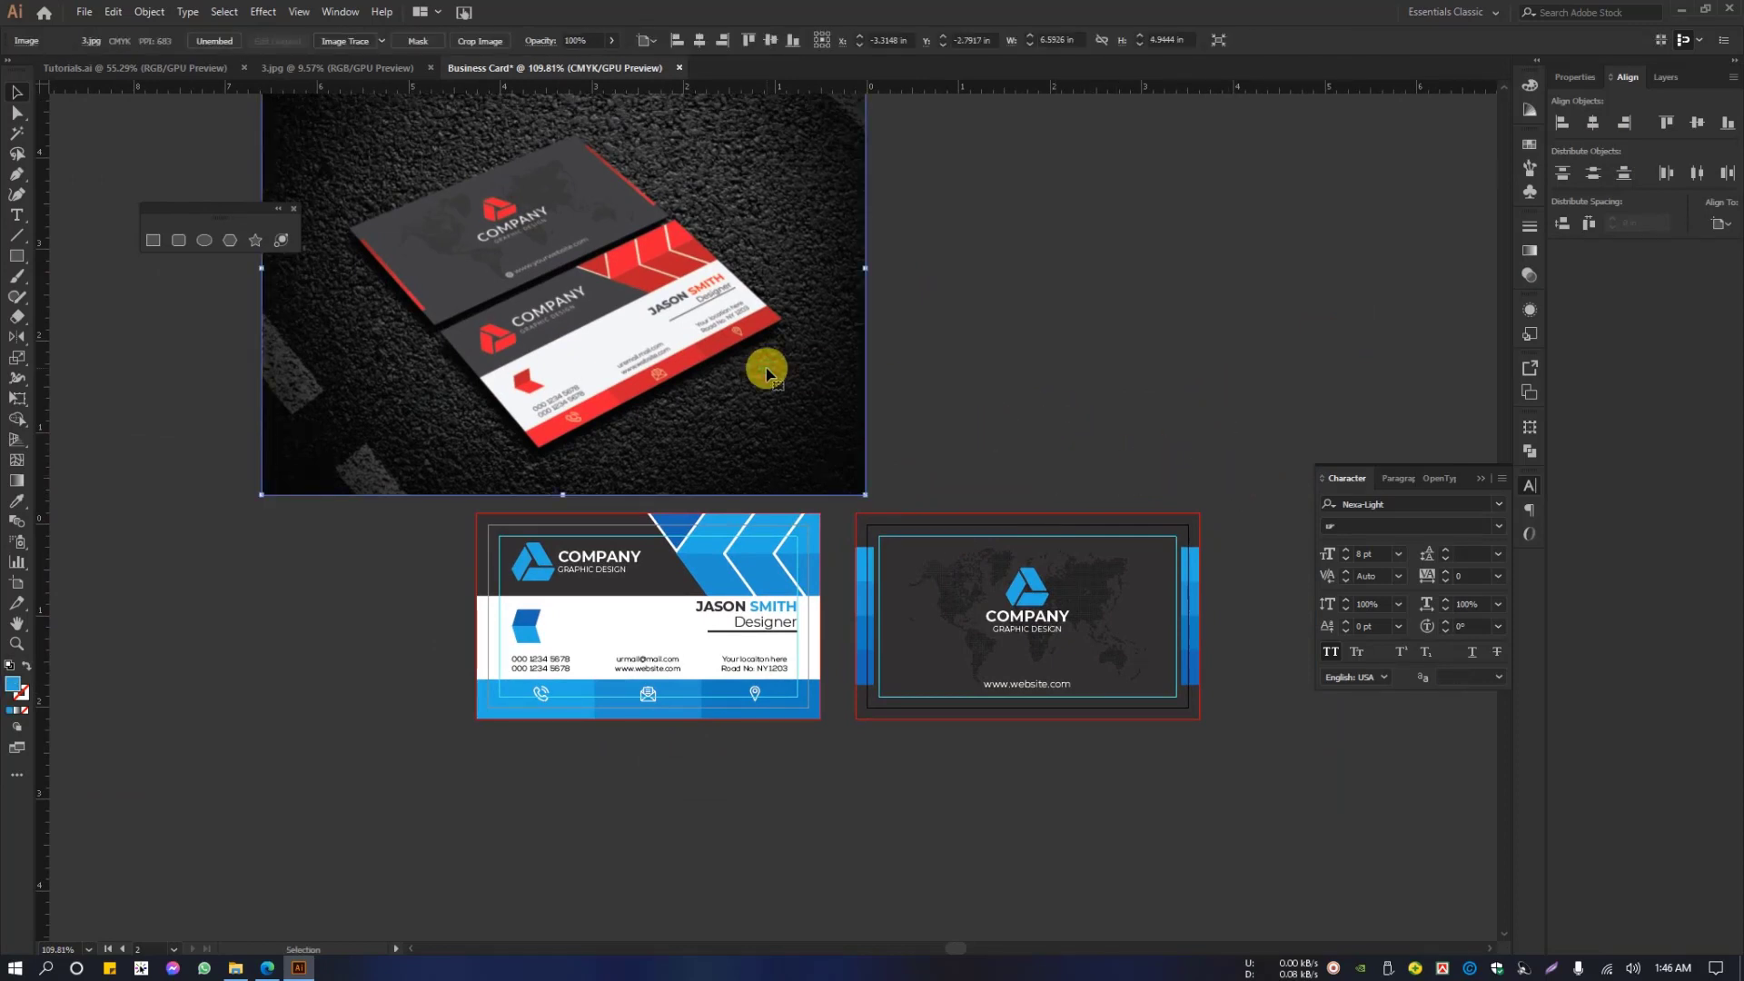
pyautogui.press('Delete')
pyautogui.moveTo(976, 632); pyautogui.dragTo(1085, 701)
pyautogui.moveTo(1081, 704); pyautogui.dragTo(1027, 460)
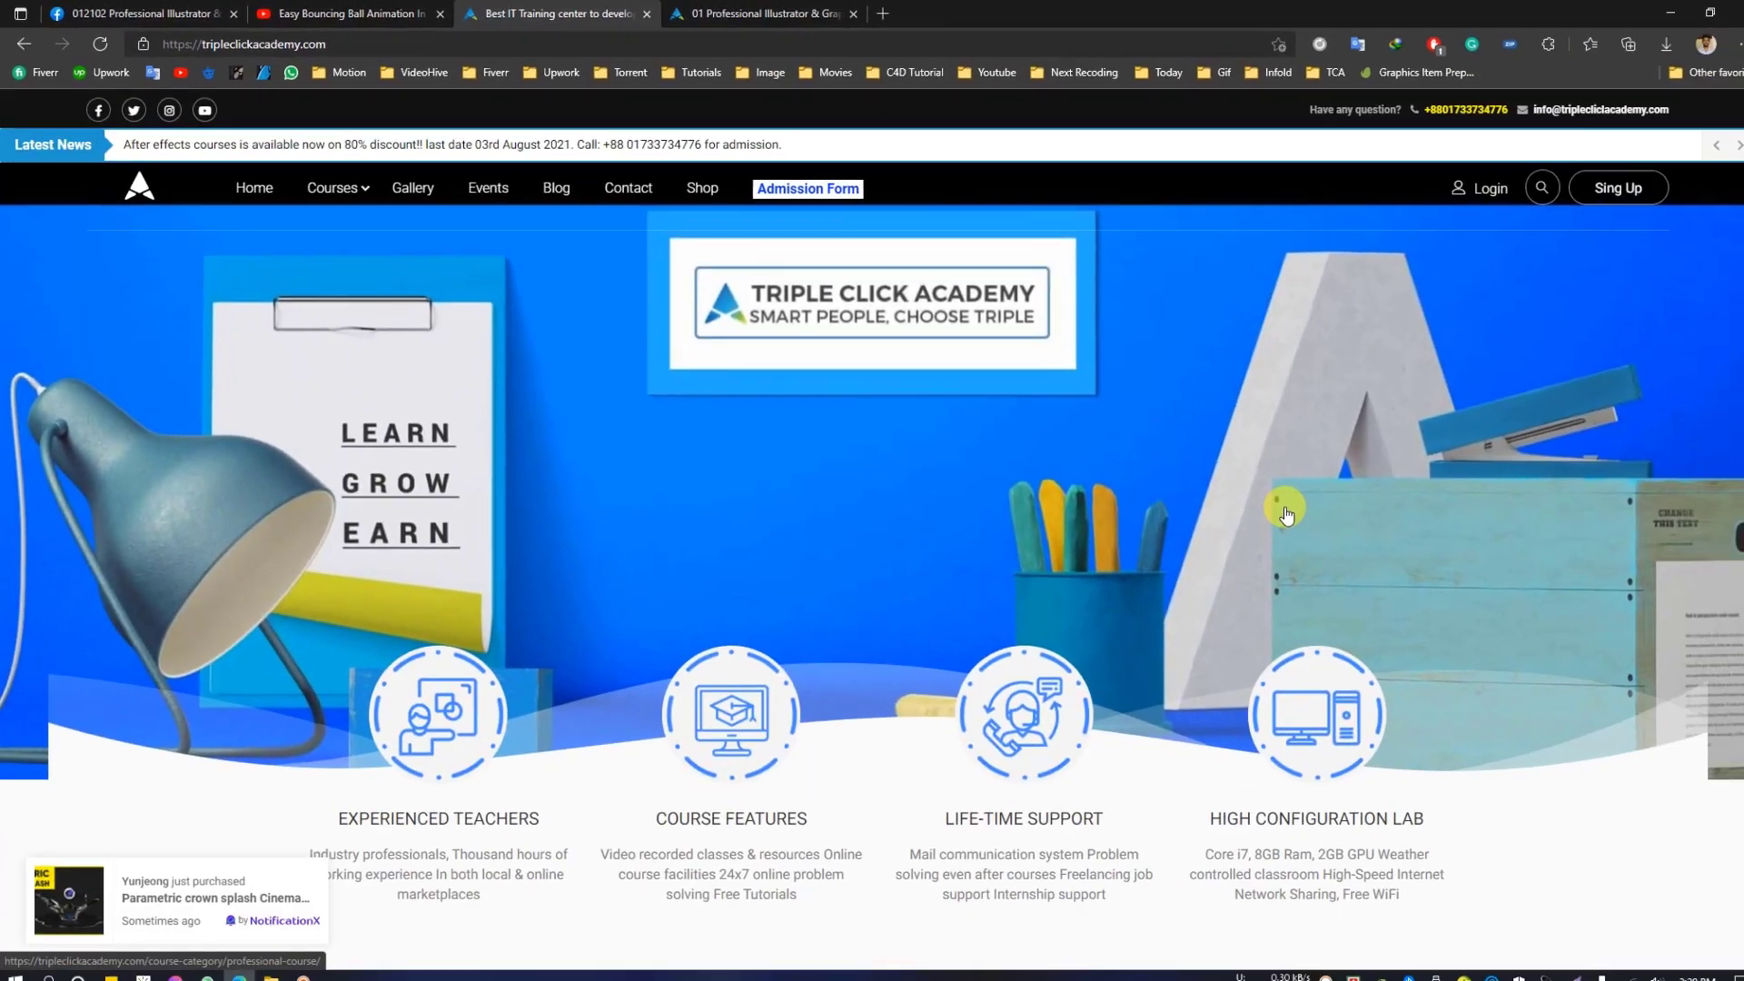
# Open the Professional Illustrator & Graphic Design course page in a new tab
pyautogui.scroll(-4, 1181, 508)
pyautogui.scroll(-5, 1180, 510)
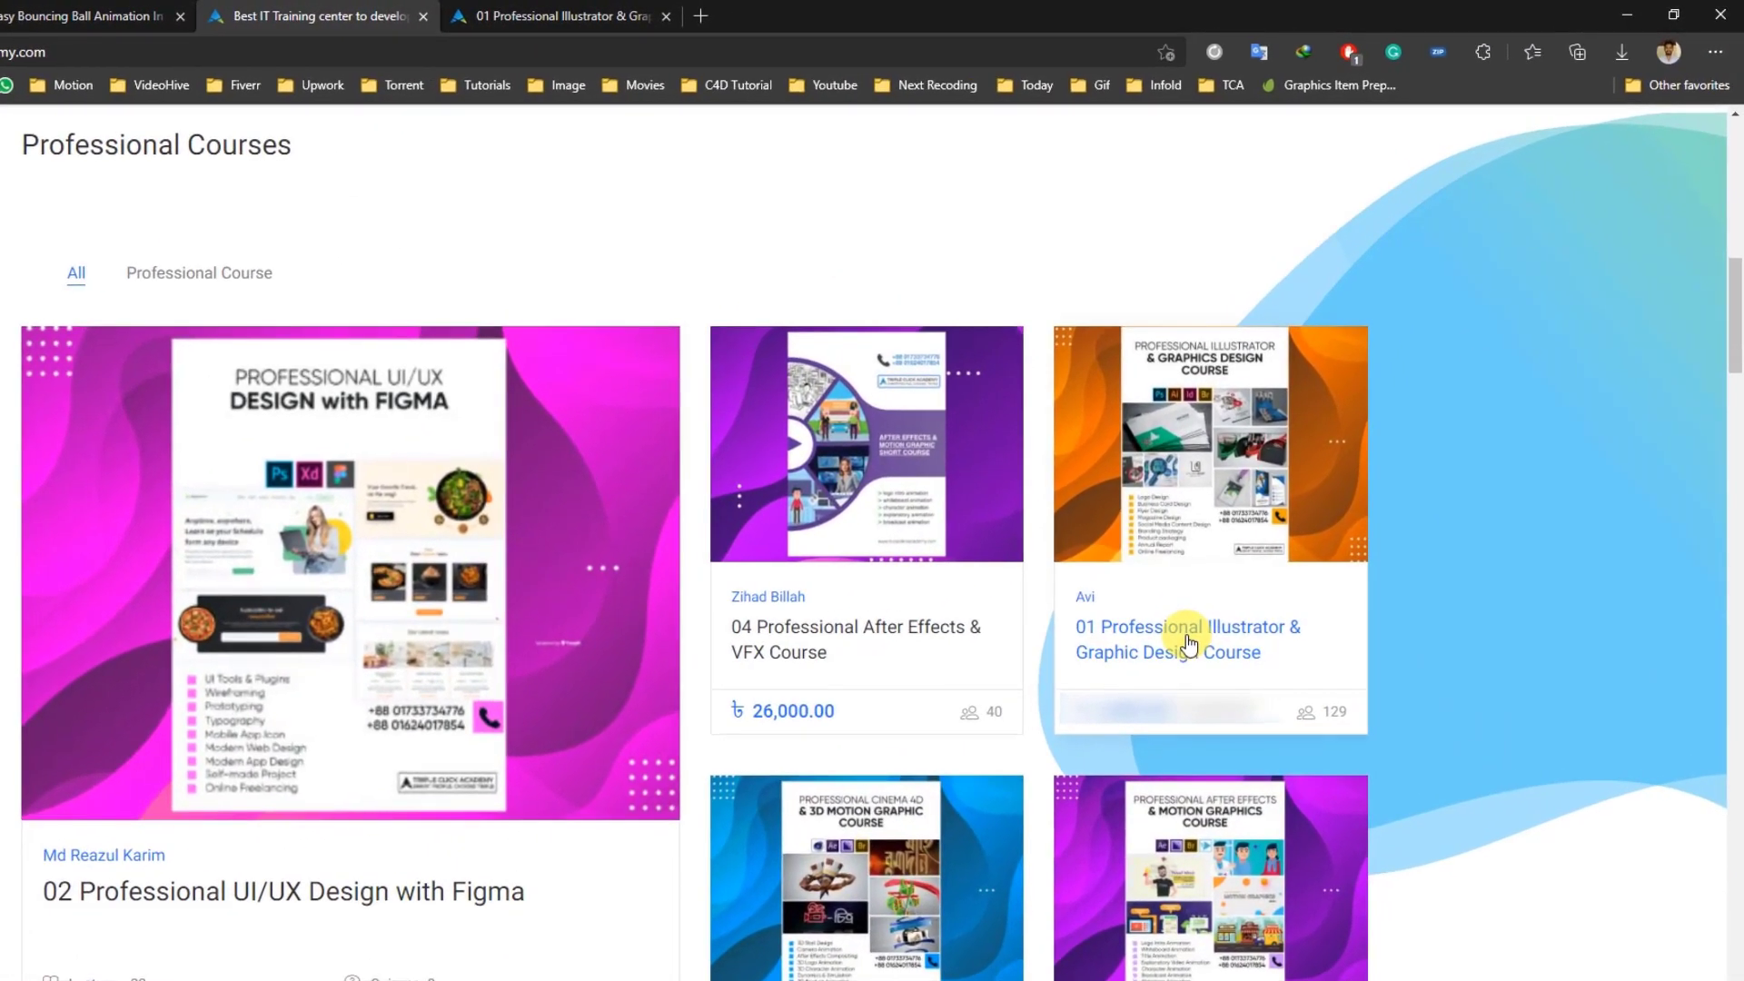
pyautogui.middleClick(1224, 595)
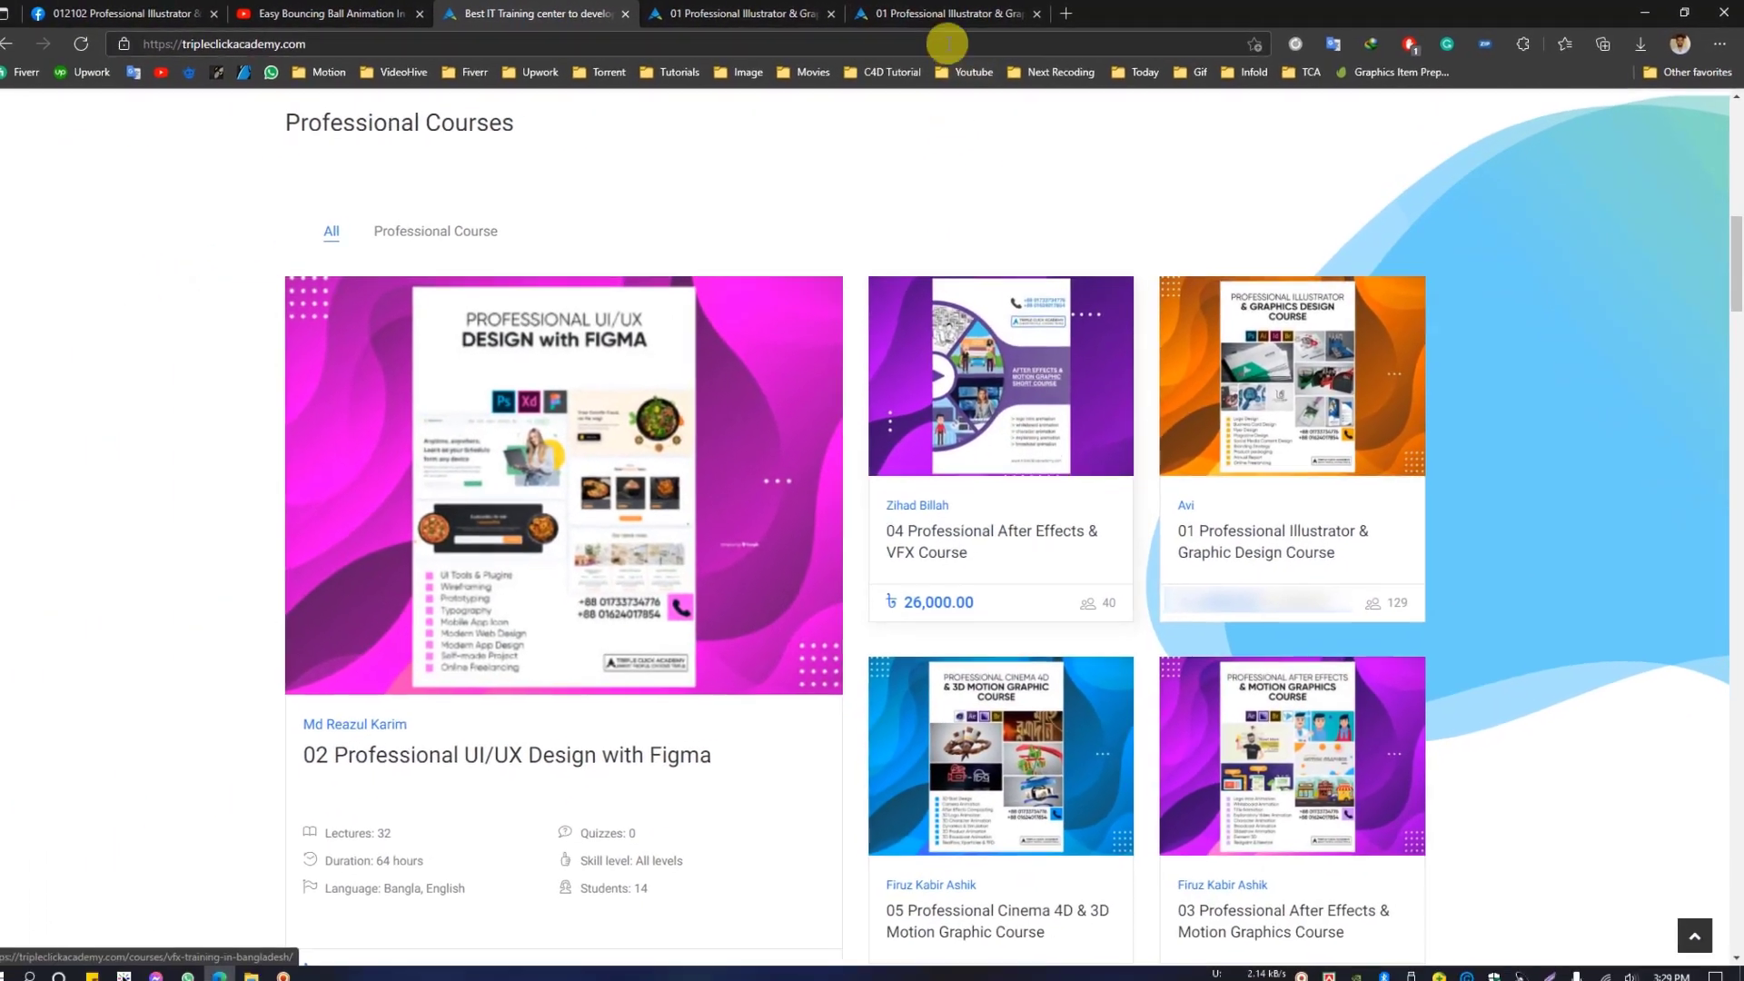
pyautogui.click(777, 16)
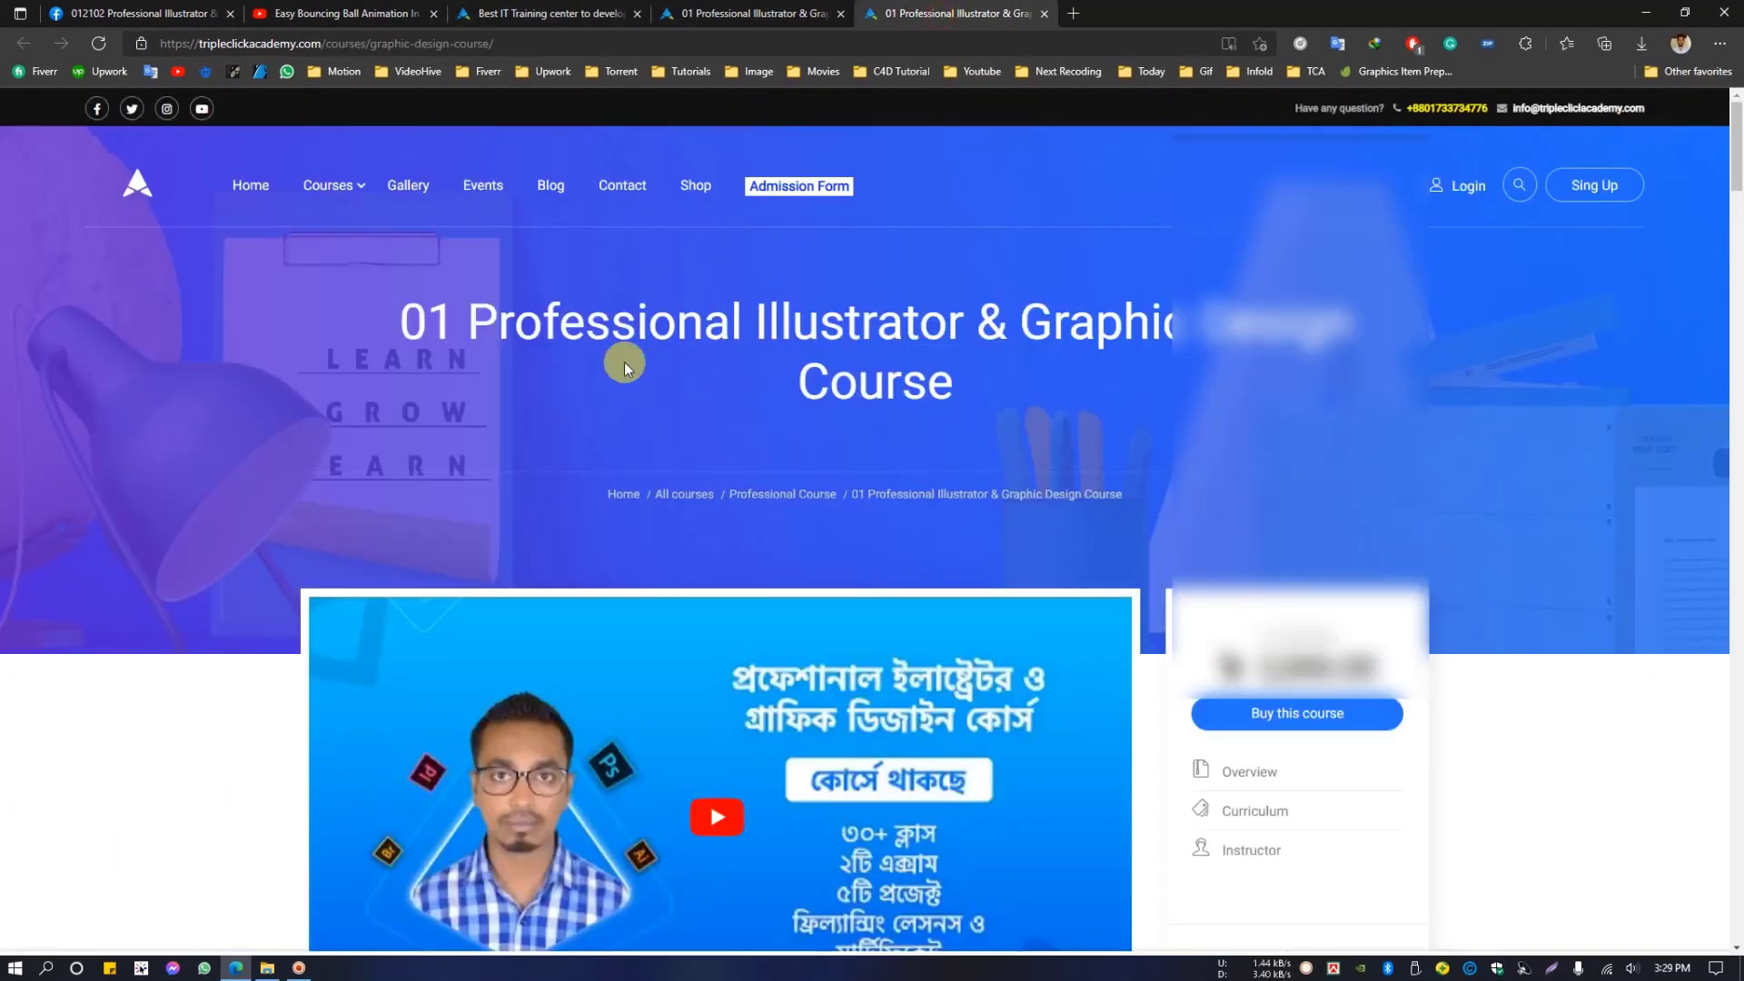
# Scroll the course page down to its Curriculum section, Part 1 through Final Exam
pyautogui.scroll(-20, 624, 361)
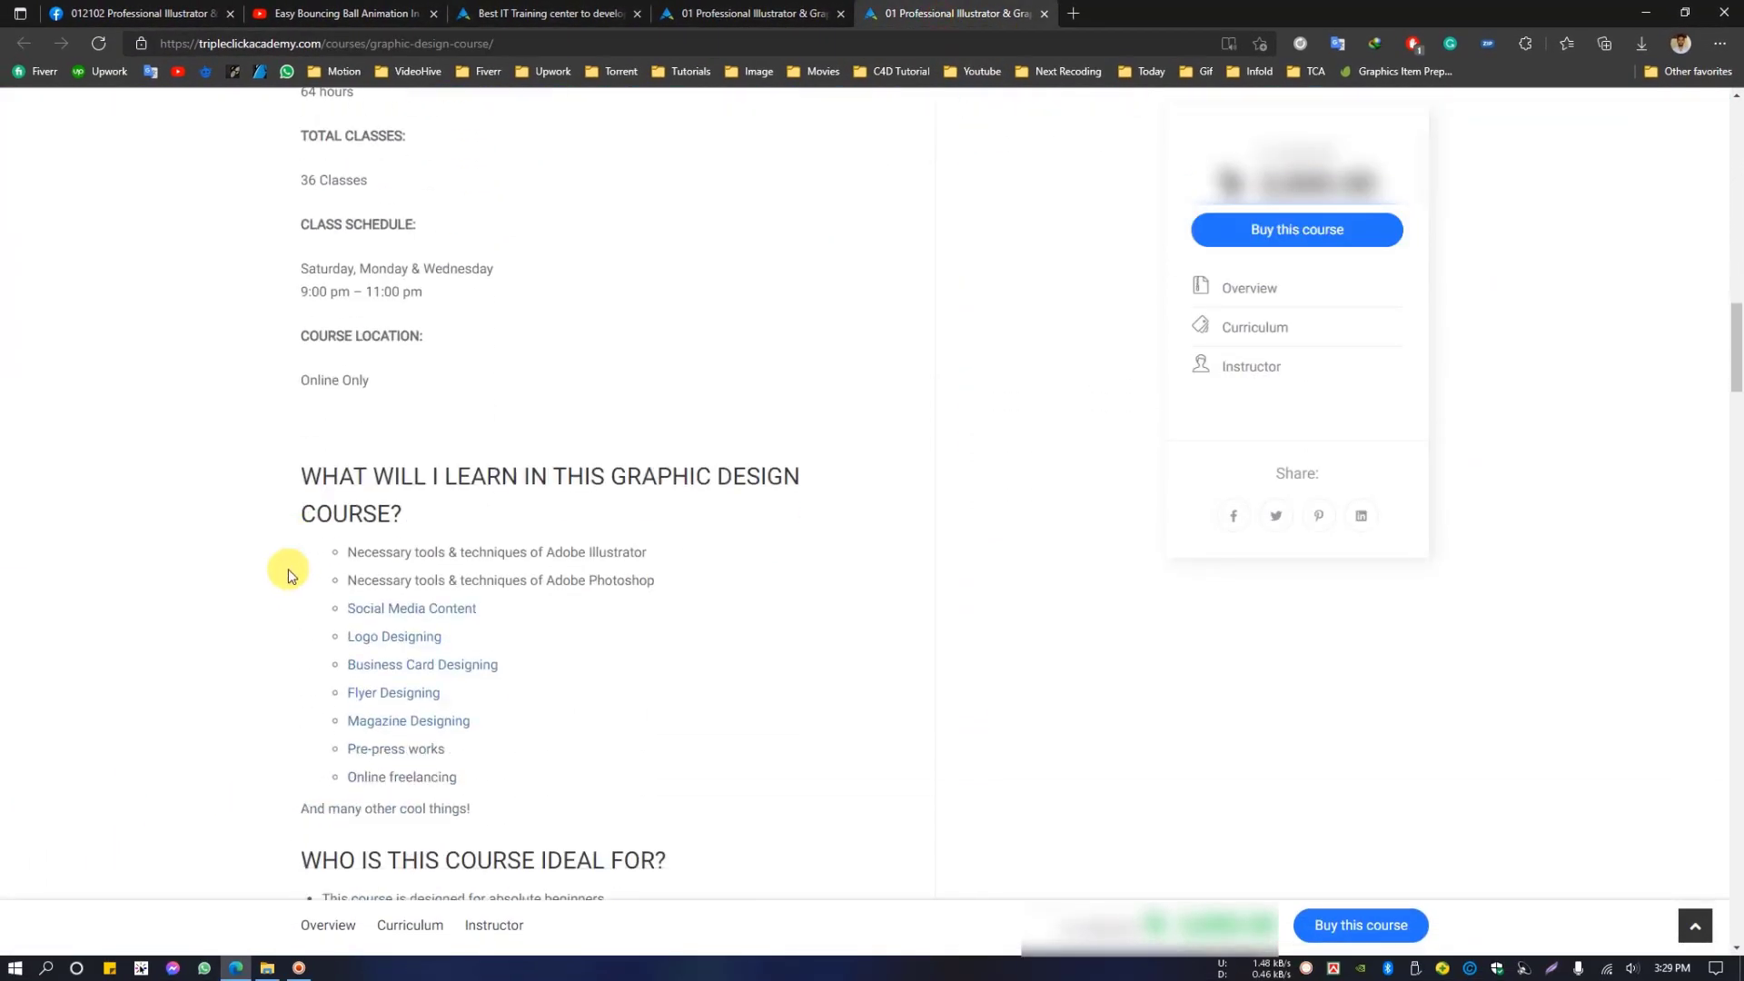
pyautogui.scroll(-5, 284, 572)
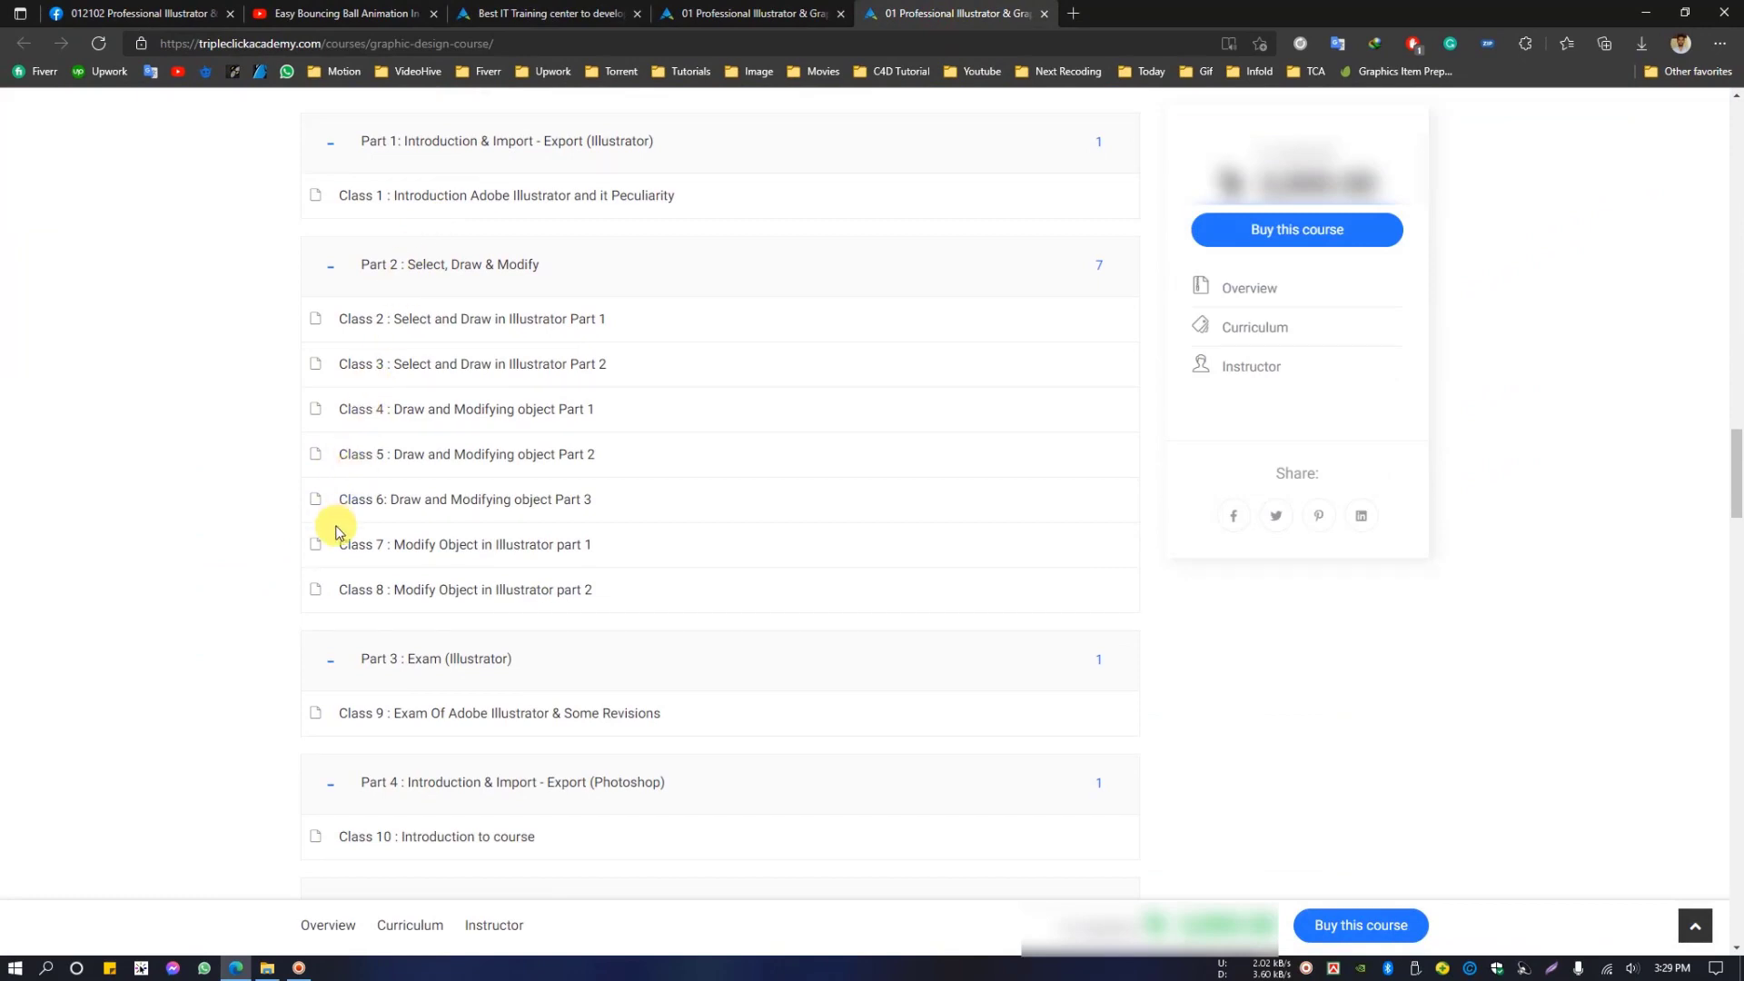
pyautogui.scroll(-10, 335, 531)
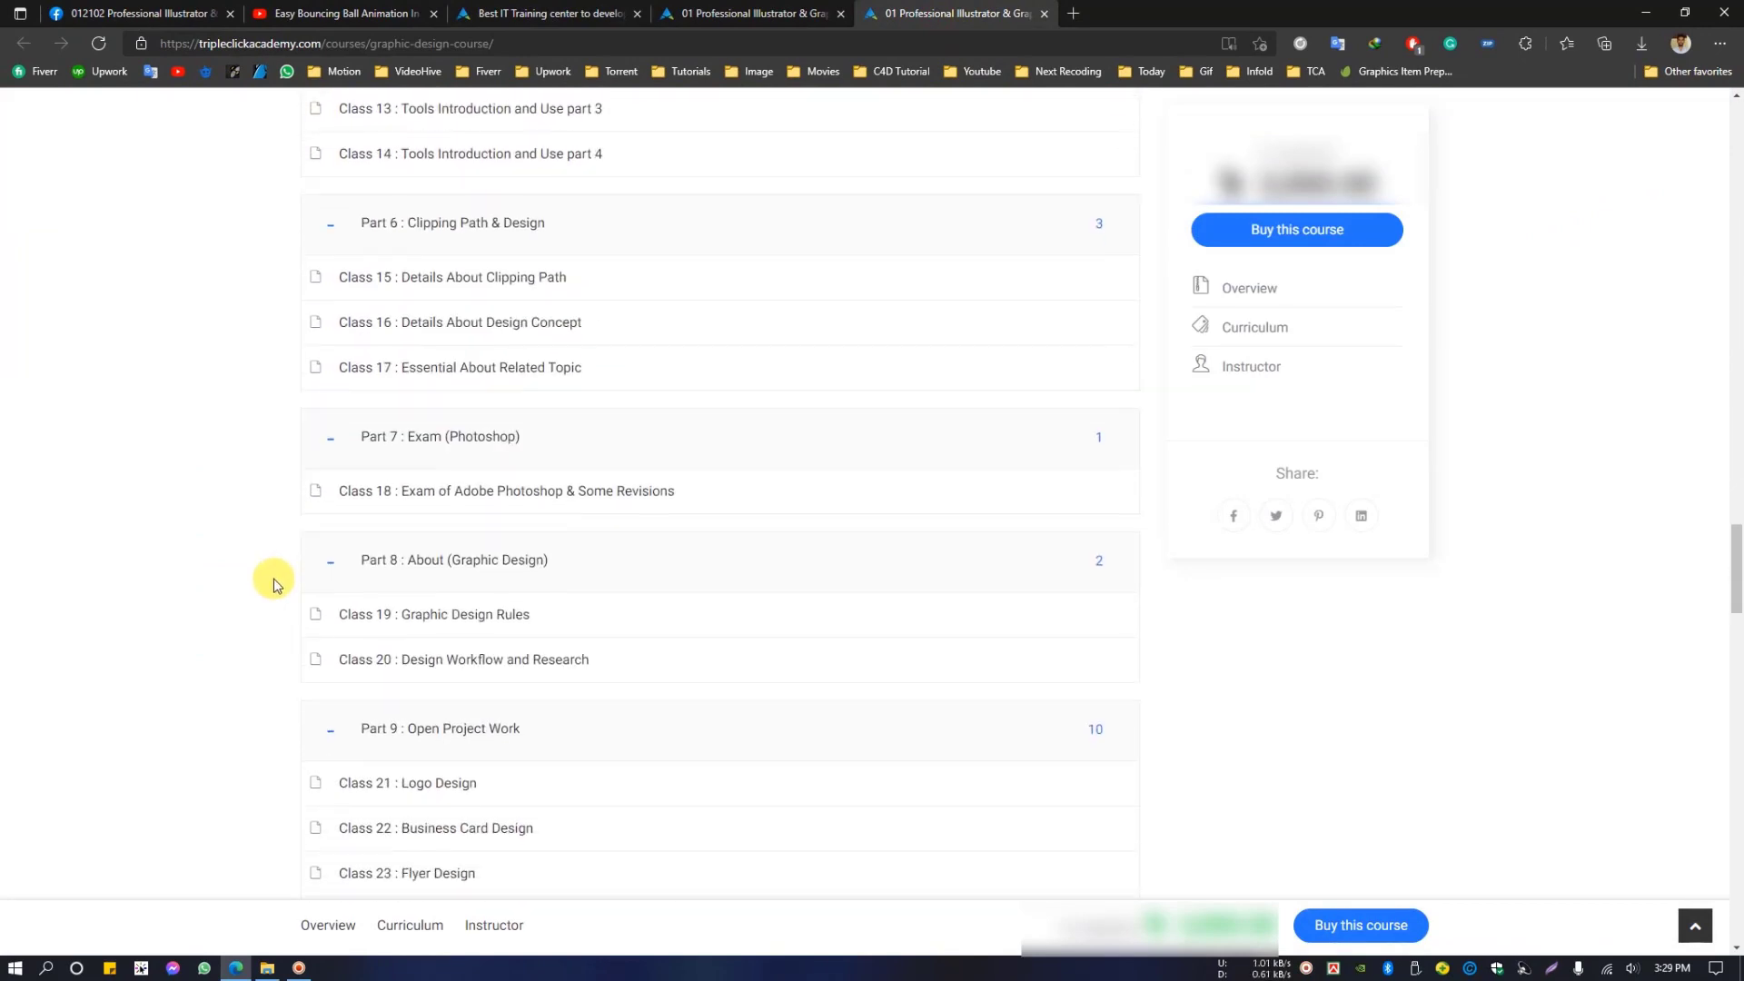
pyautogui.scroll(-8, 274, 586)
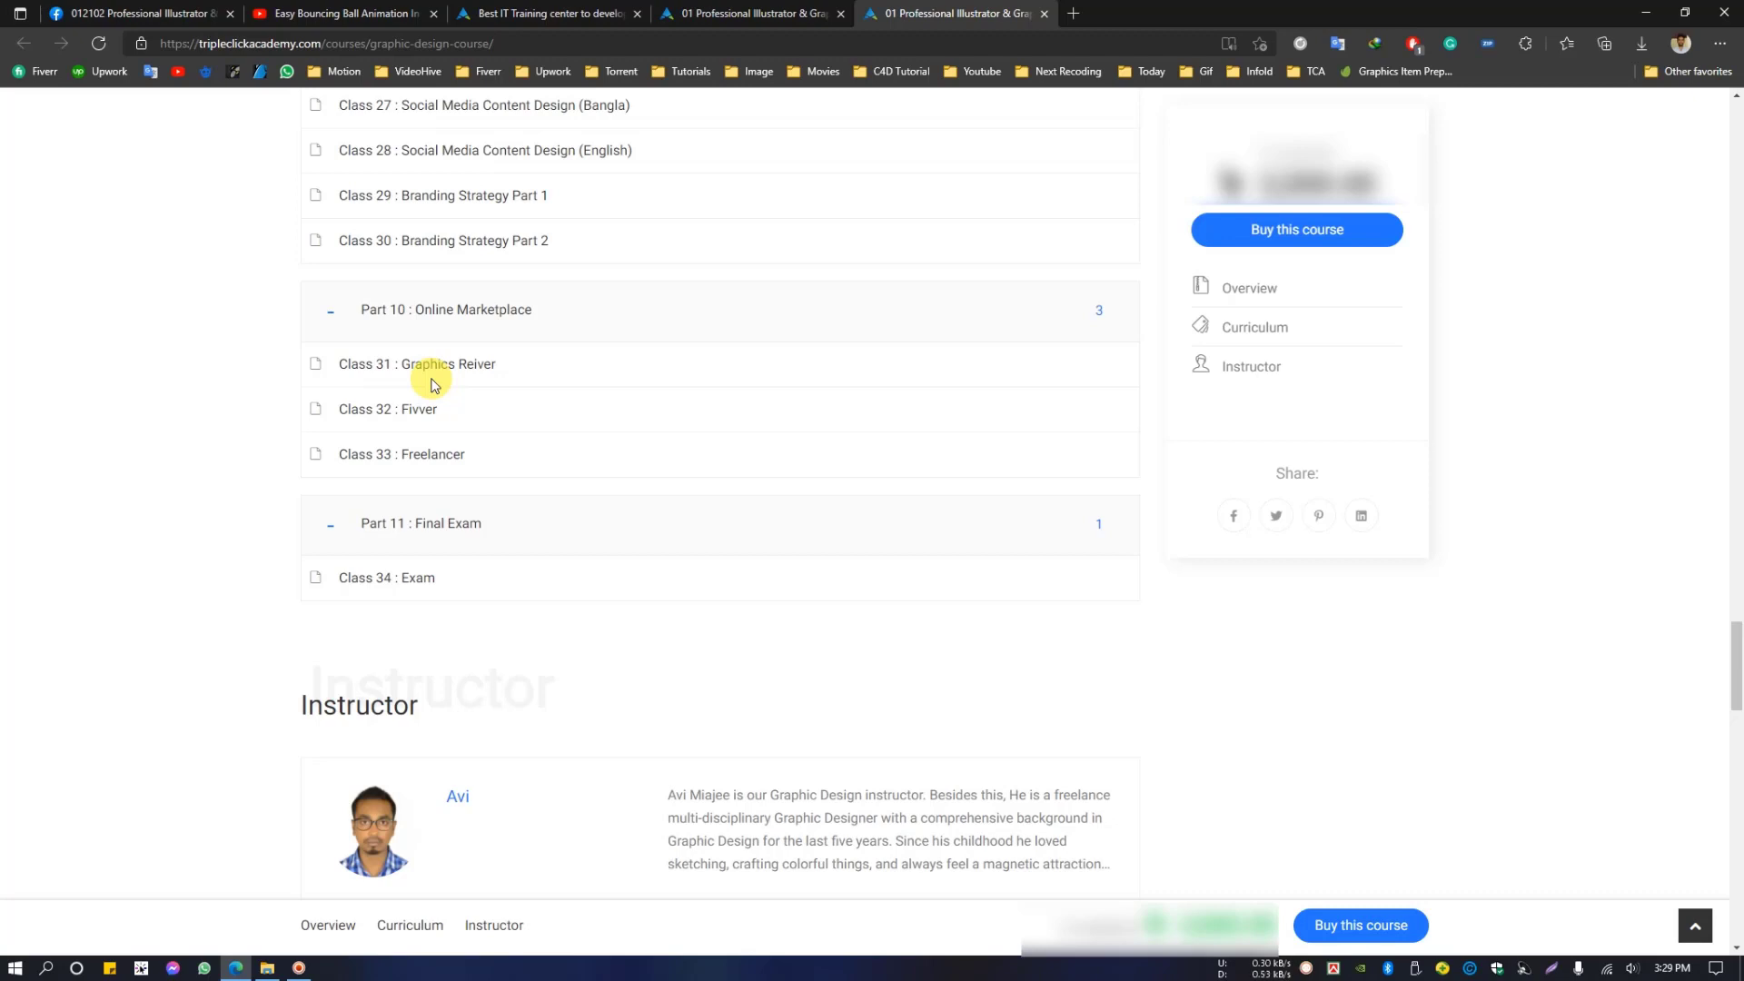
pyautogui.scroll(2, 276, 539)
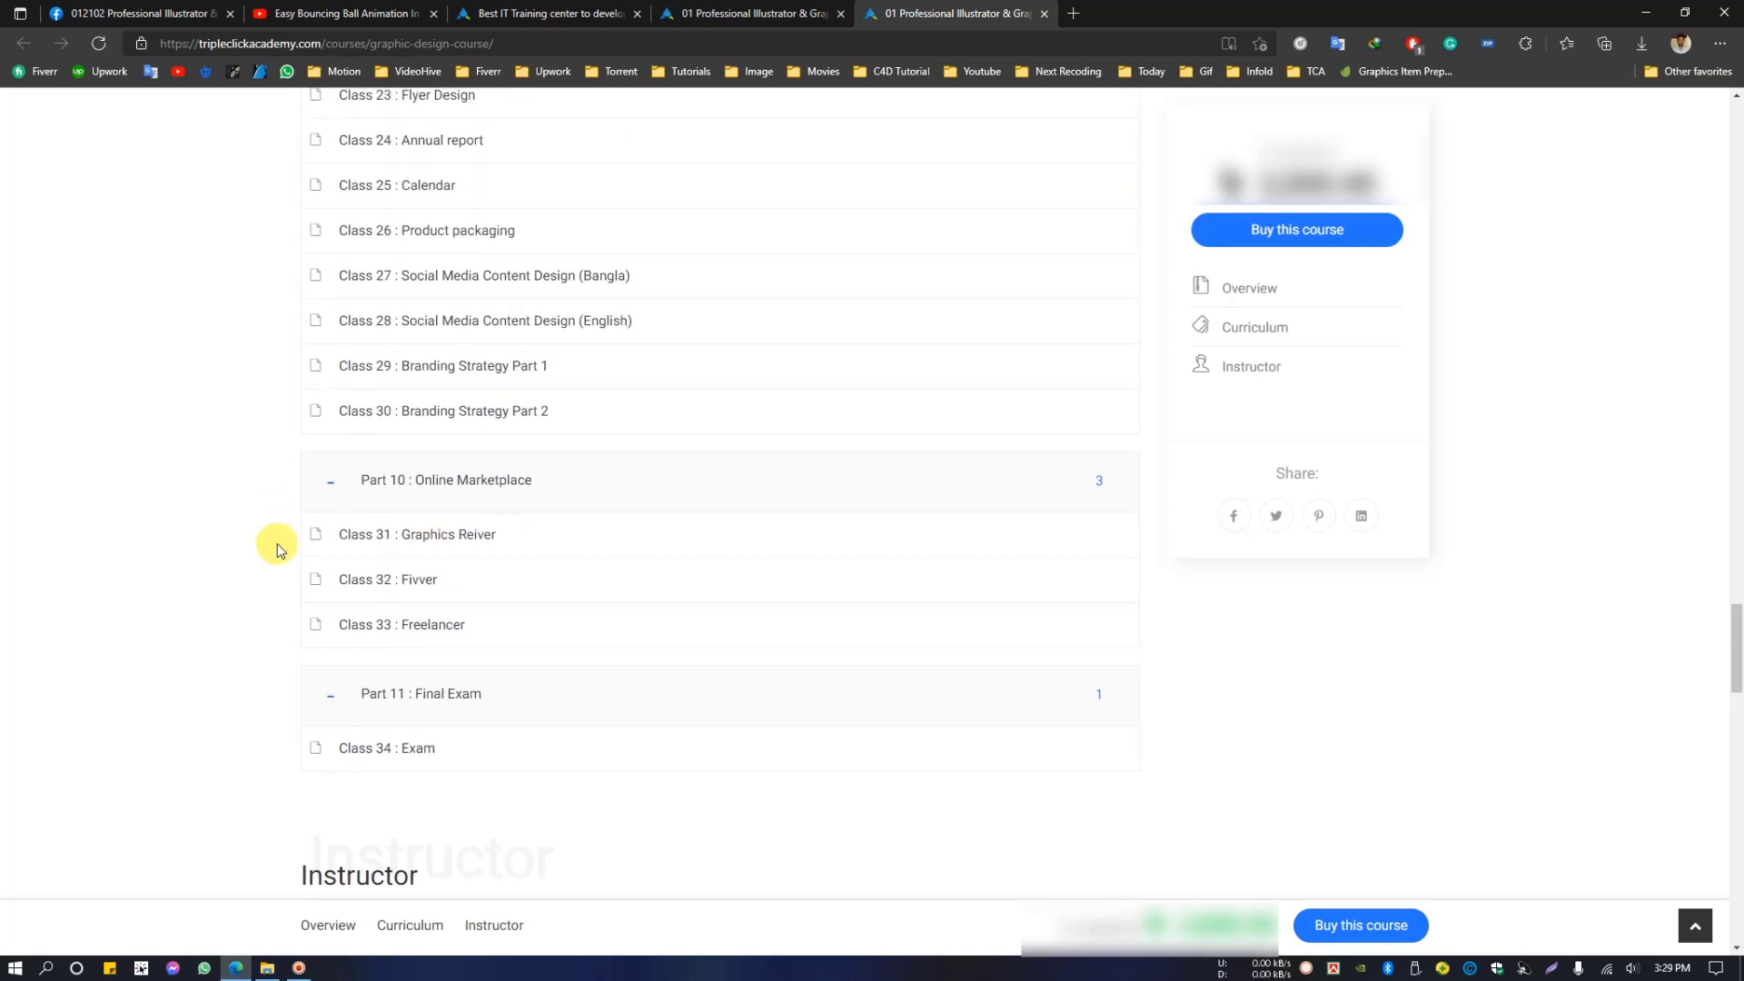
pyautogui.scroll(14, 278, 549)
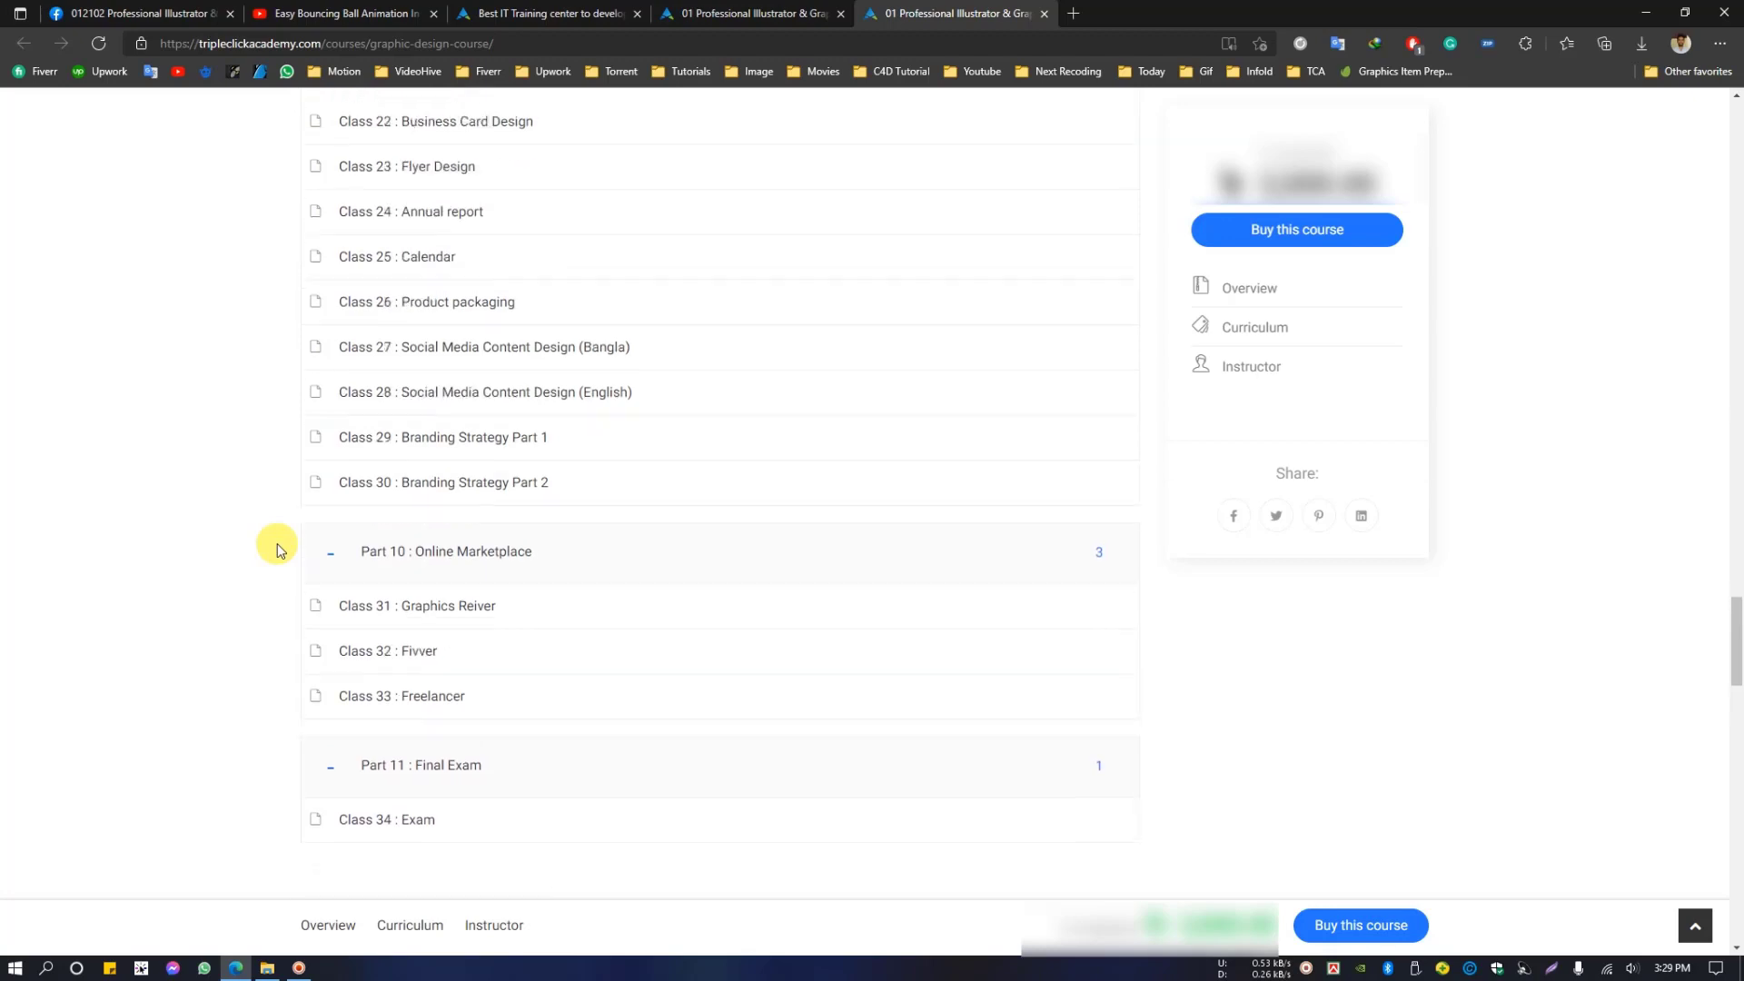
pyautogui.scroll(7, 278, 549)
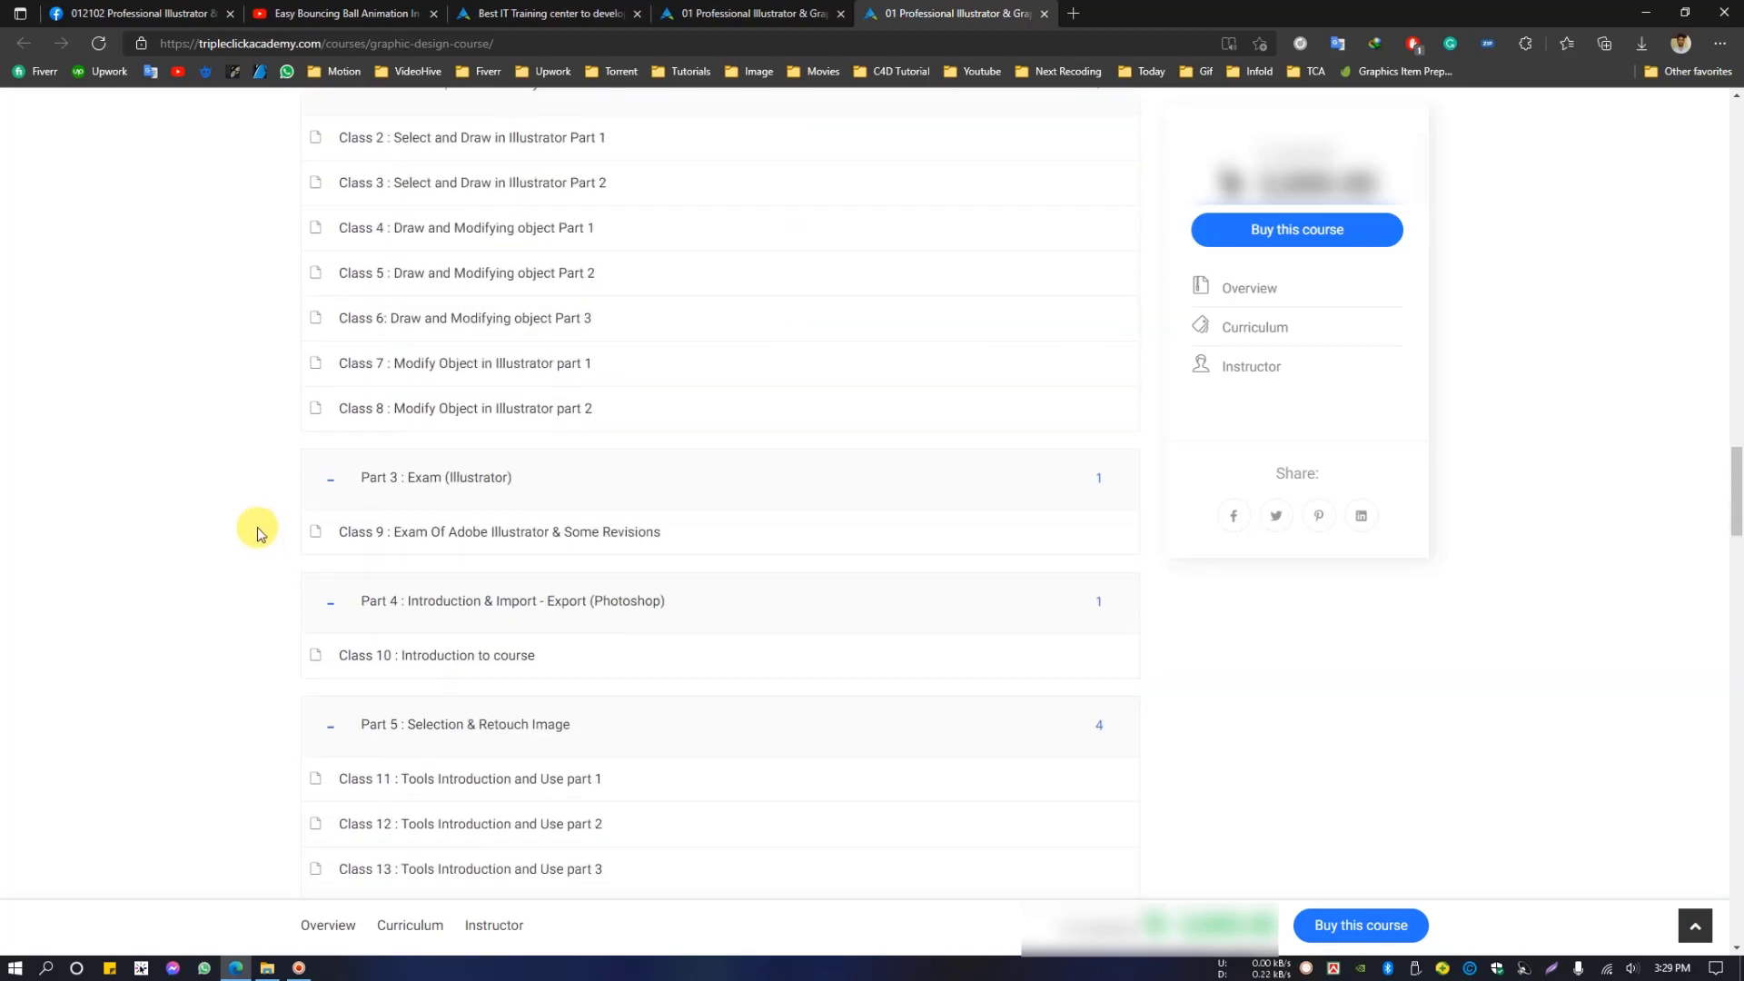
pyautogui.scroll(3, 251, 533)
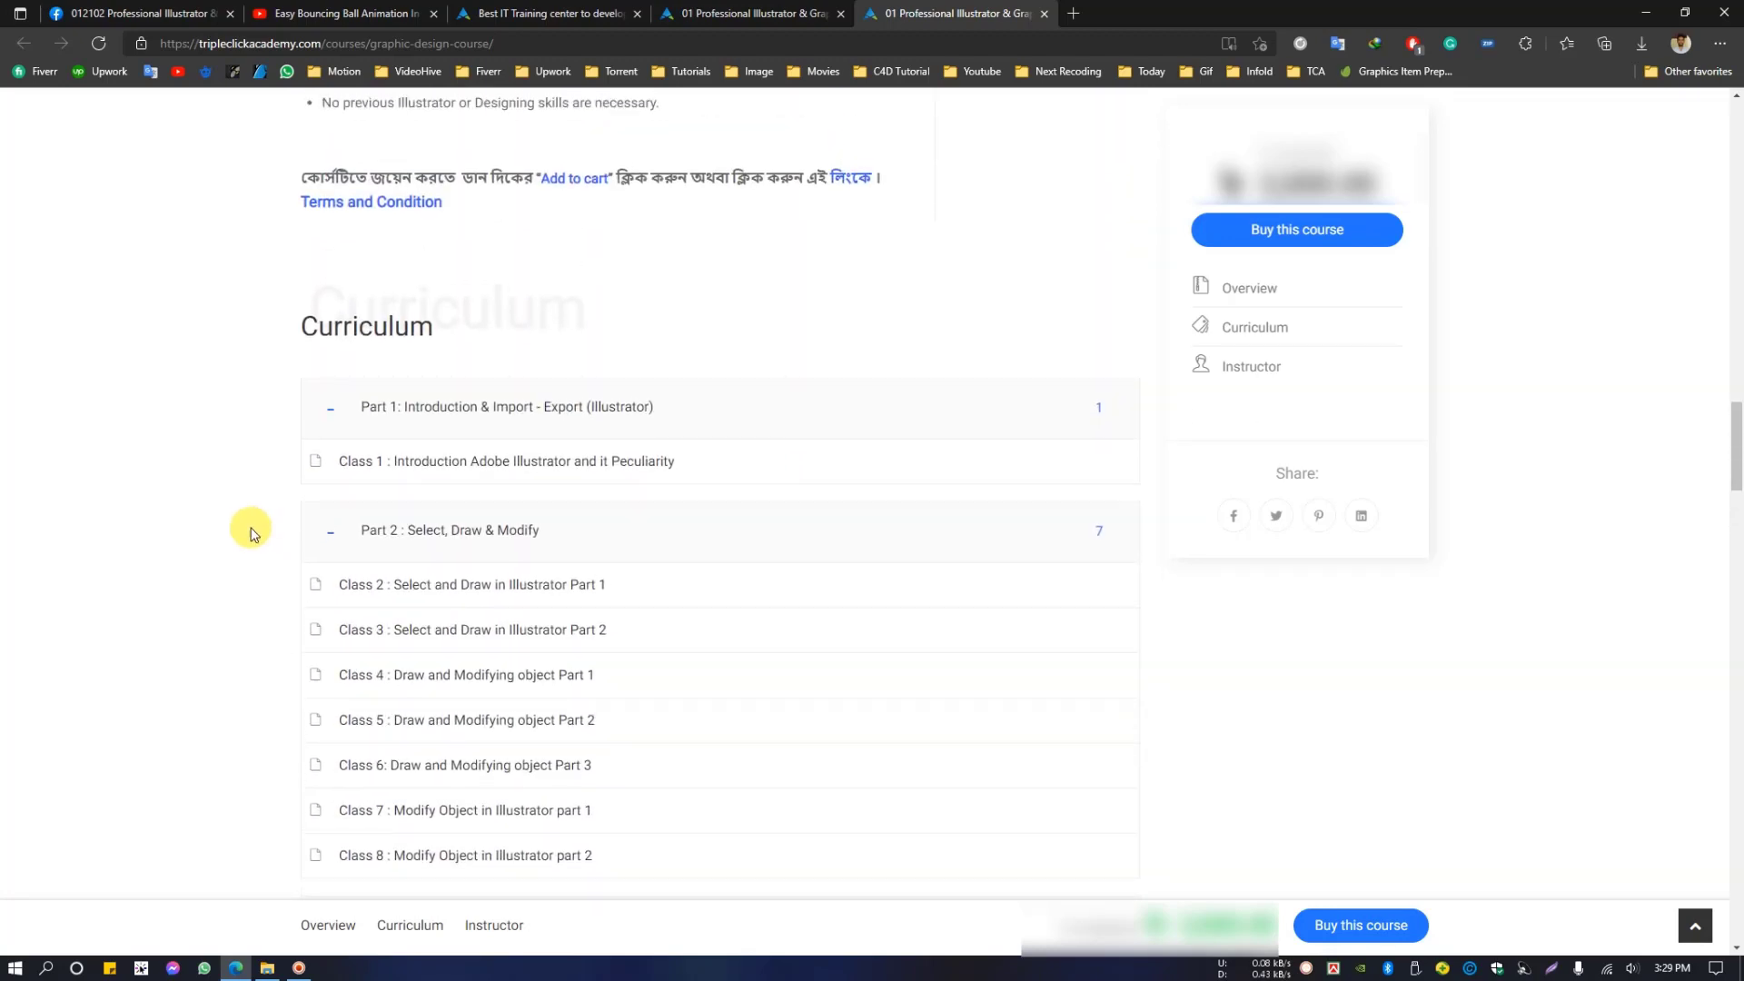
pyautogui.scroll(-2, 250, 533)
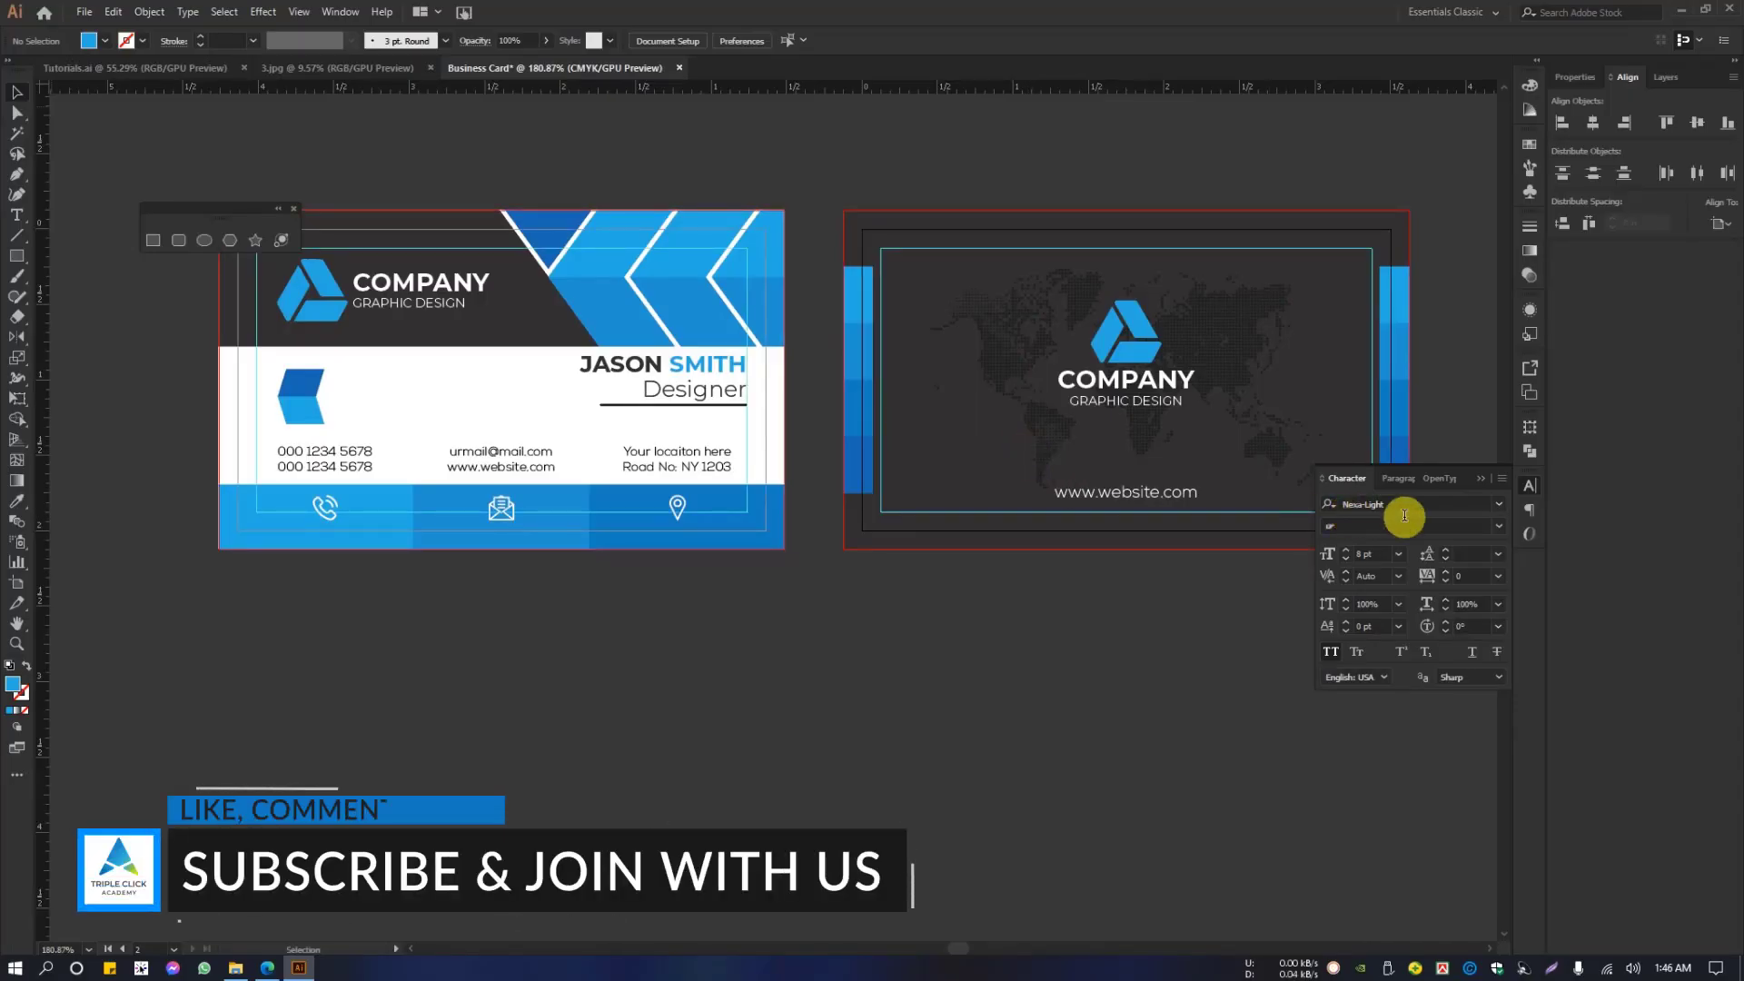
# Close the floating Character panel and move the shape tools panel up off the cards
pyautogui.click(1529, 485)
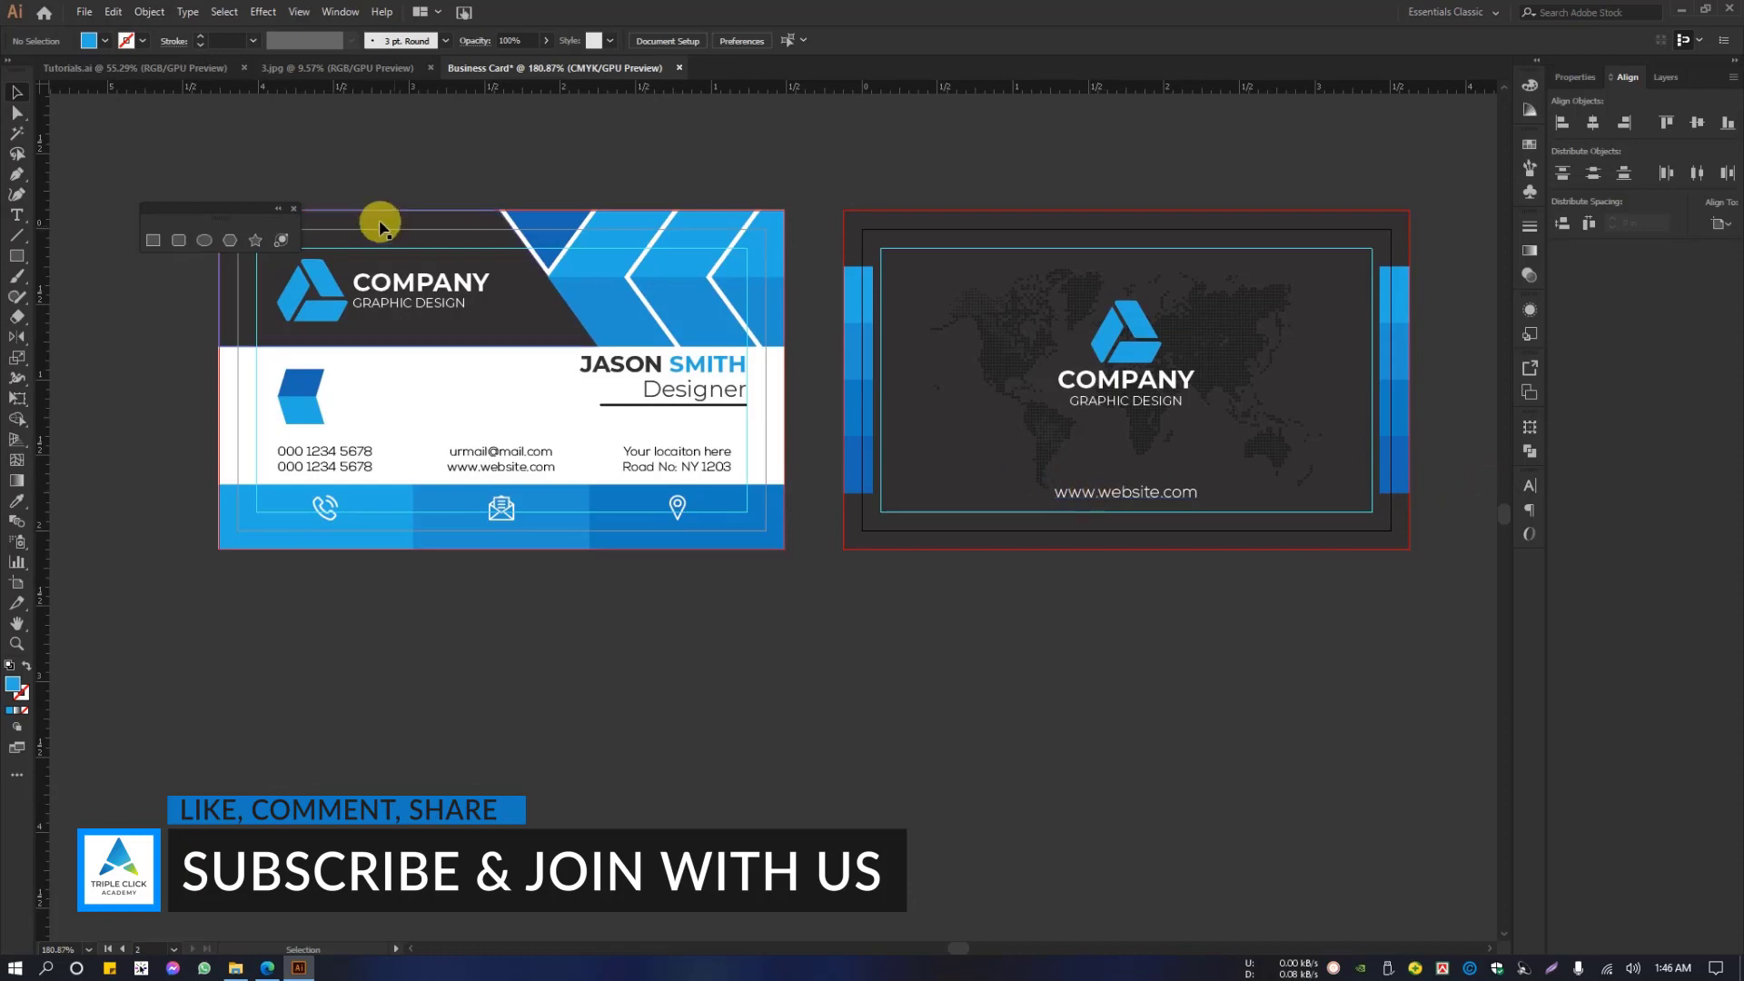
pyautogui.moveTo(253, 204); pyautogui.dragTo(253, 155)
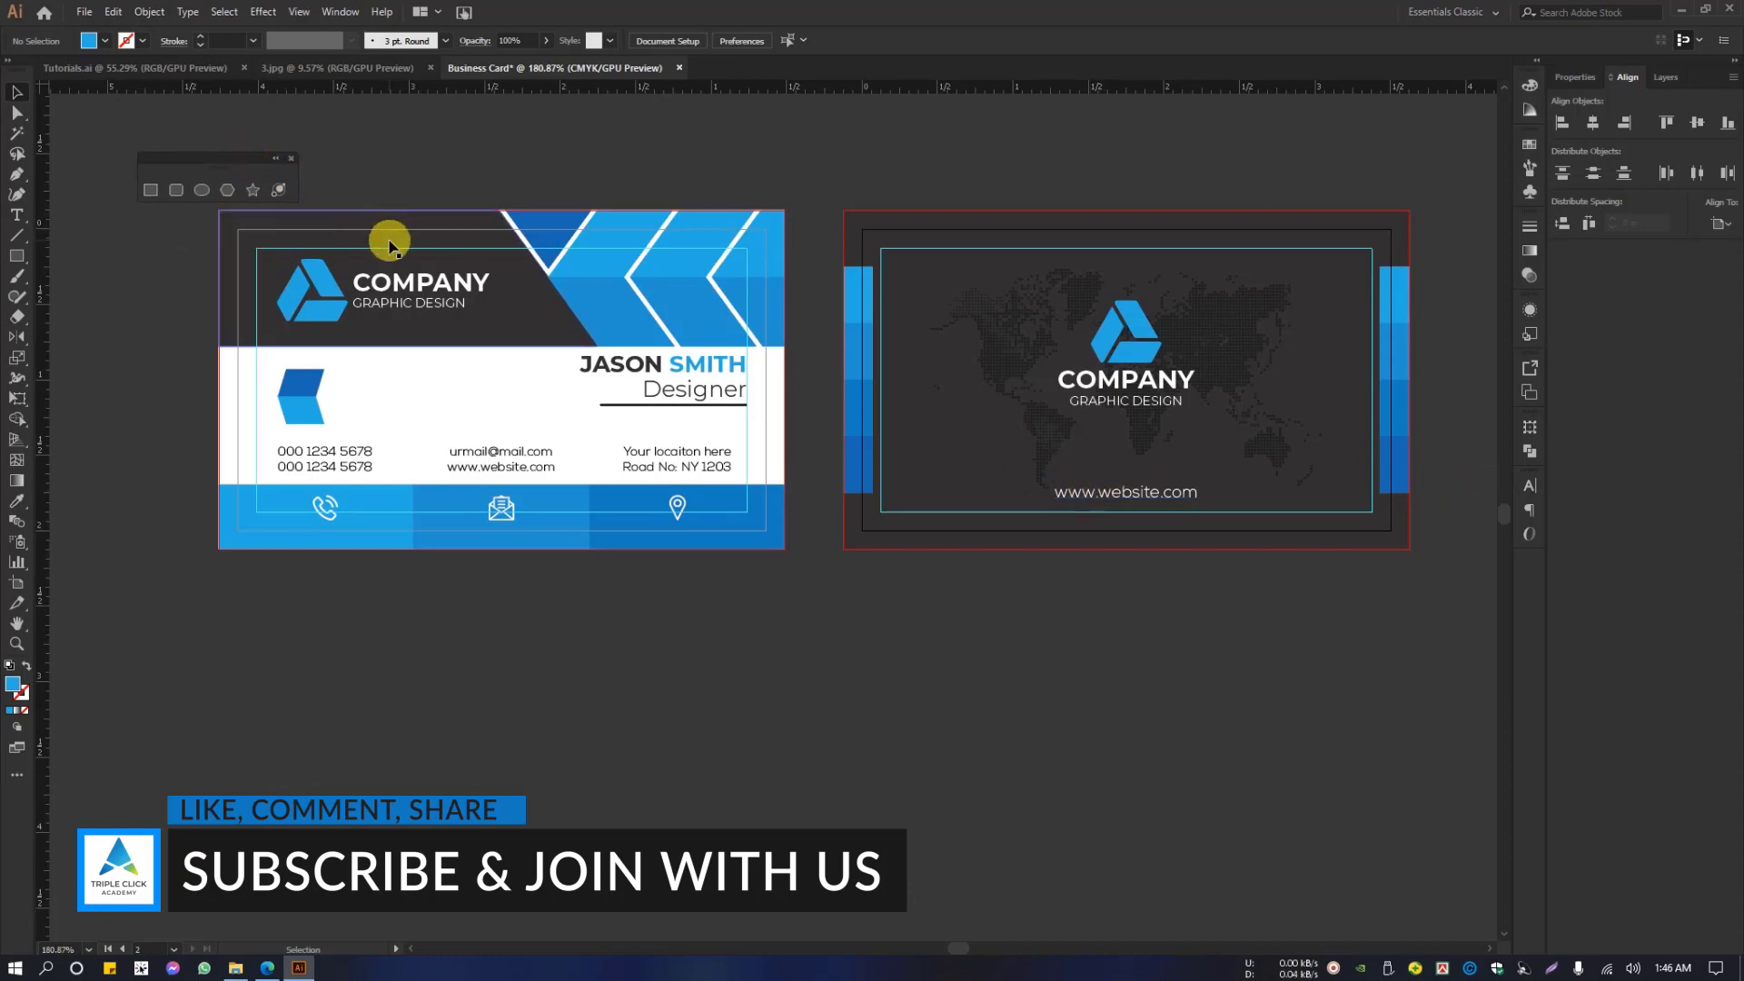